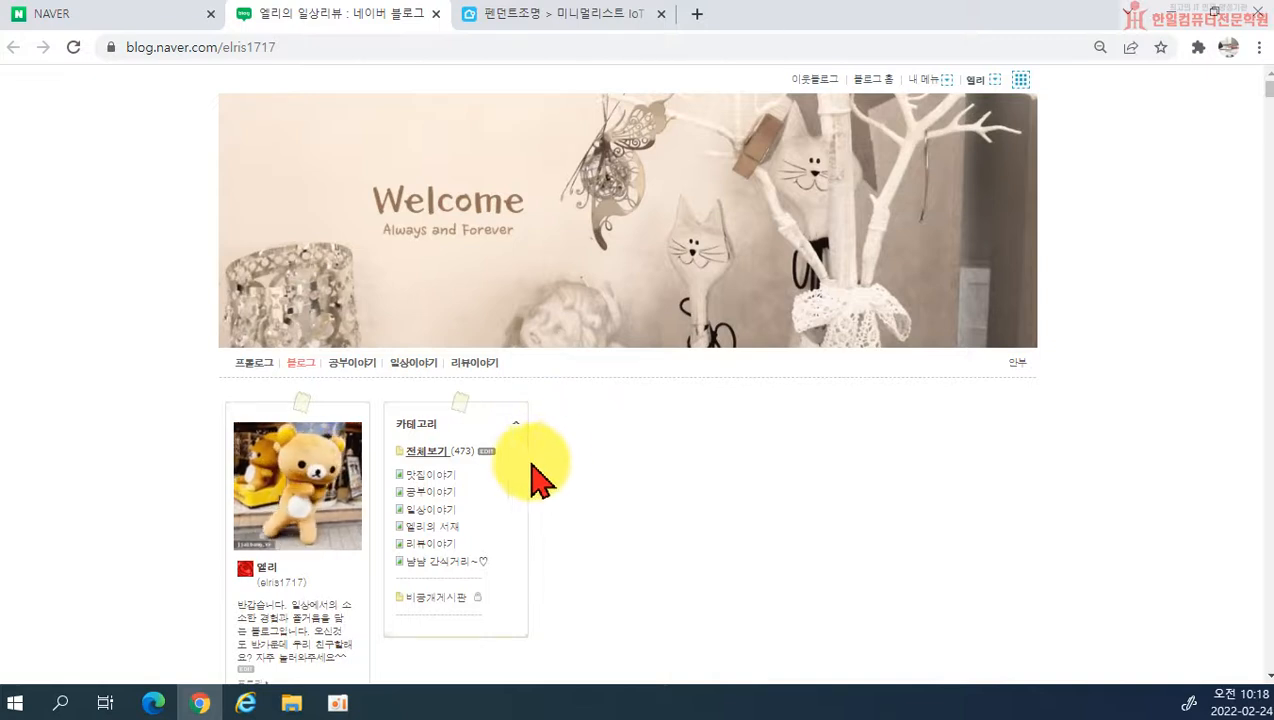
Step: Open the blog's administration page (관리) from the blog home page
{"action": "scroll", "coordinate": [440, 437], "scroll_direction": "down", "scroll_amount": 1}
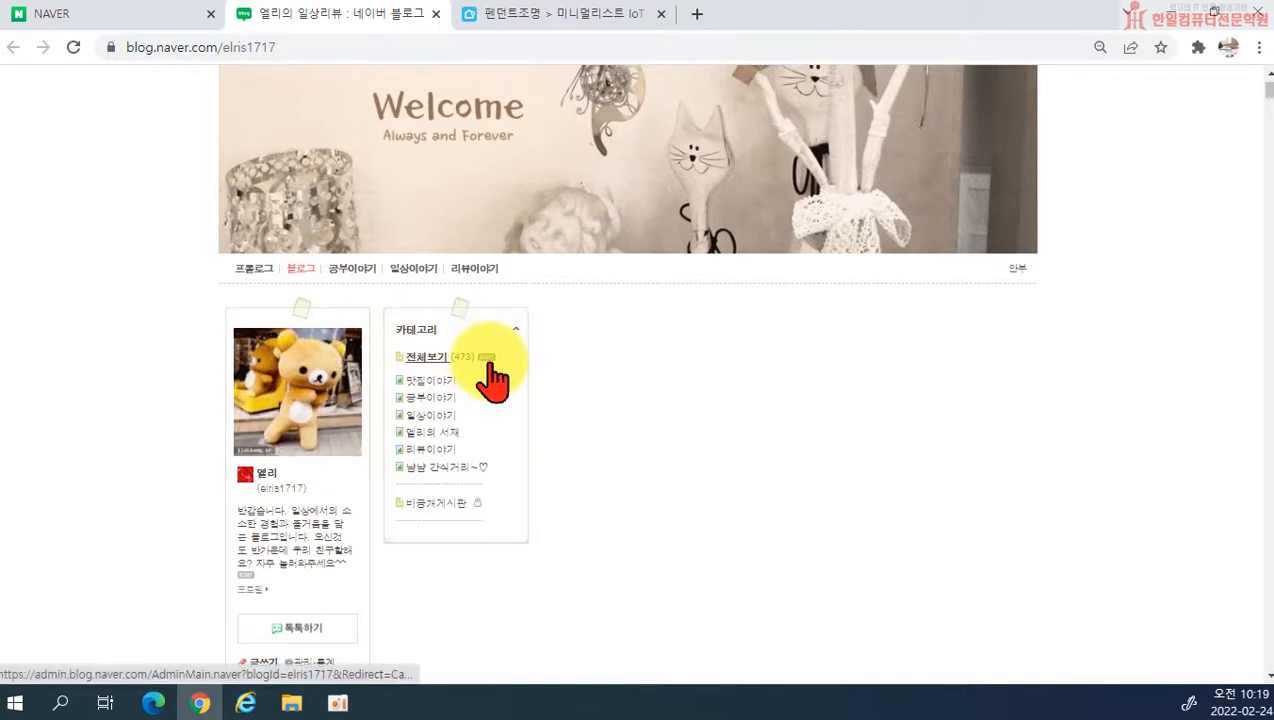
{"action": "scroll", "coordinate": [483, 378], "scroll_direction": "up", "scroll_amount": 1}
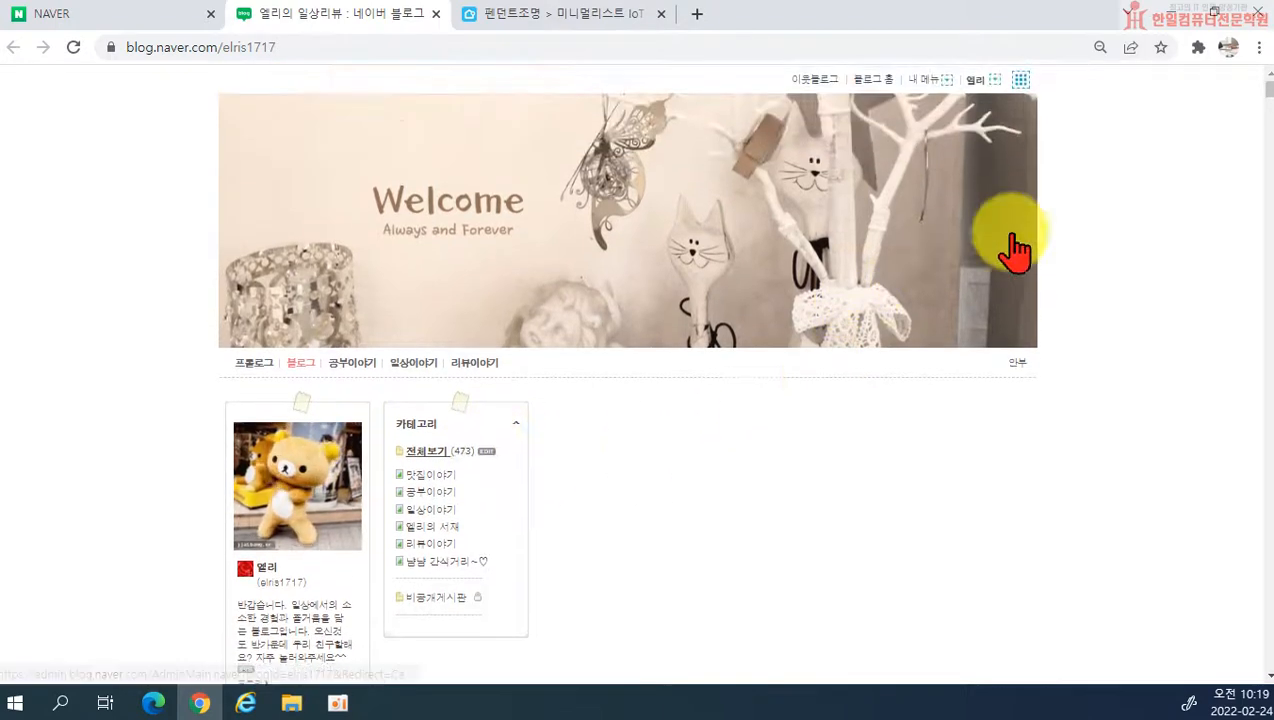
{"action": "left_click", "coordinate": [980, 82]}
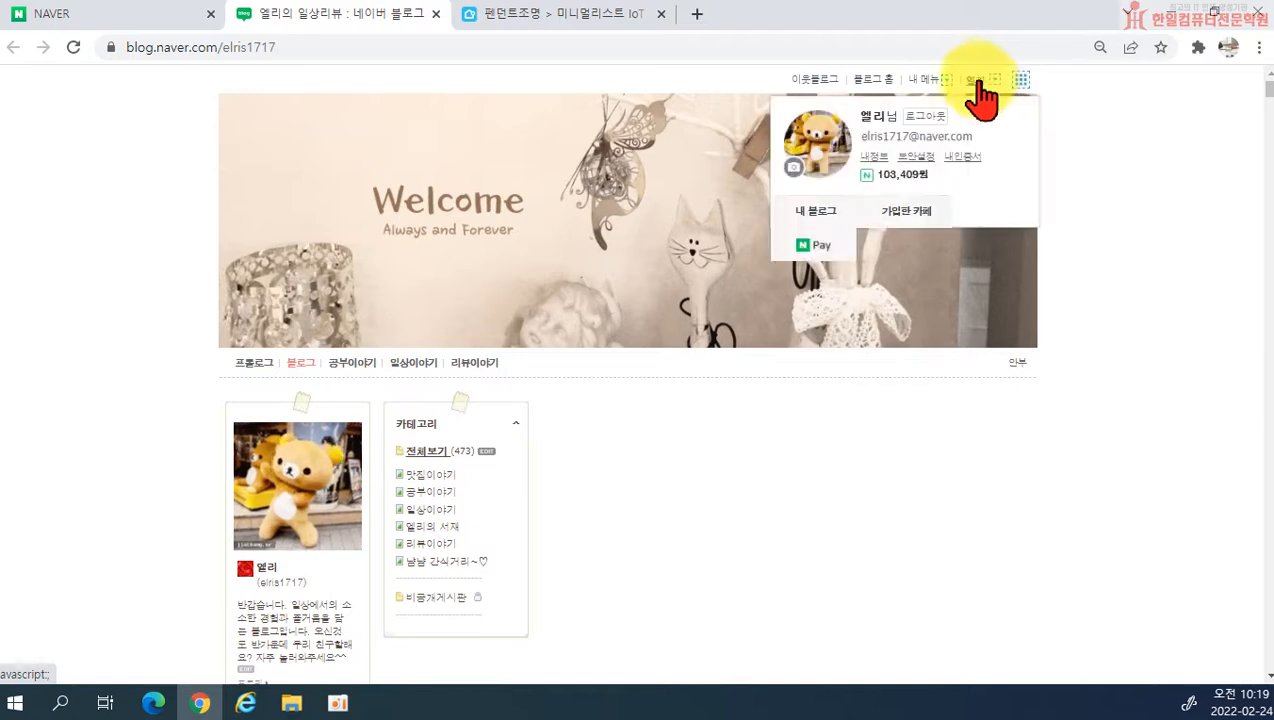
{"action": "left_click", "coordinate": [925, 80]}
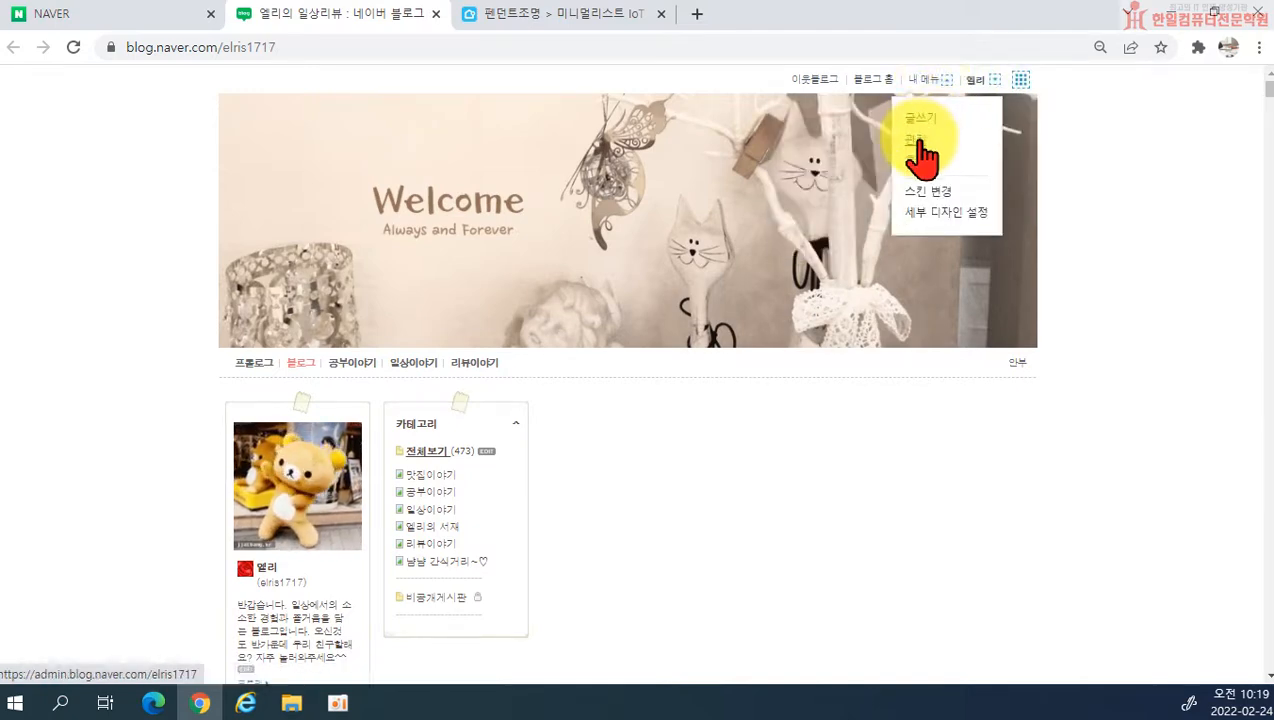
{"action": "left_click", "coordinate": [916, 140]}
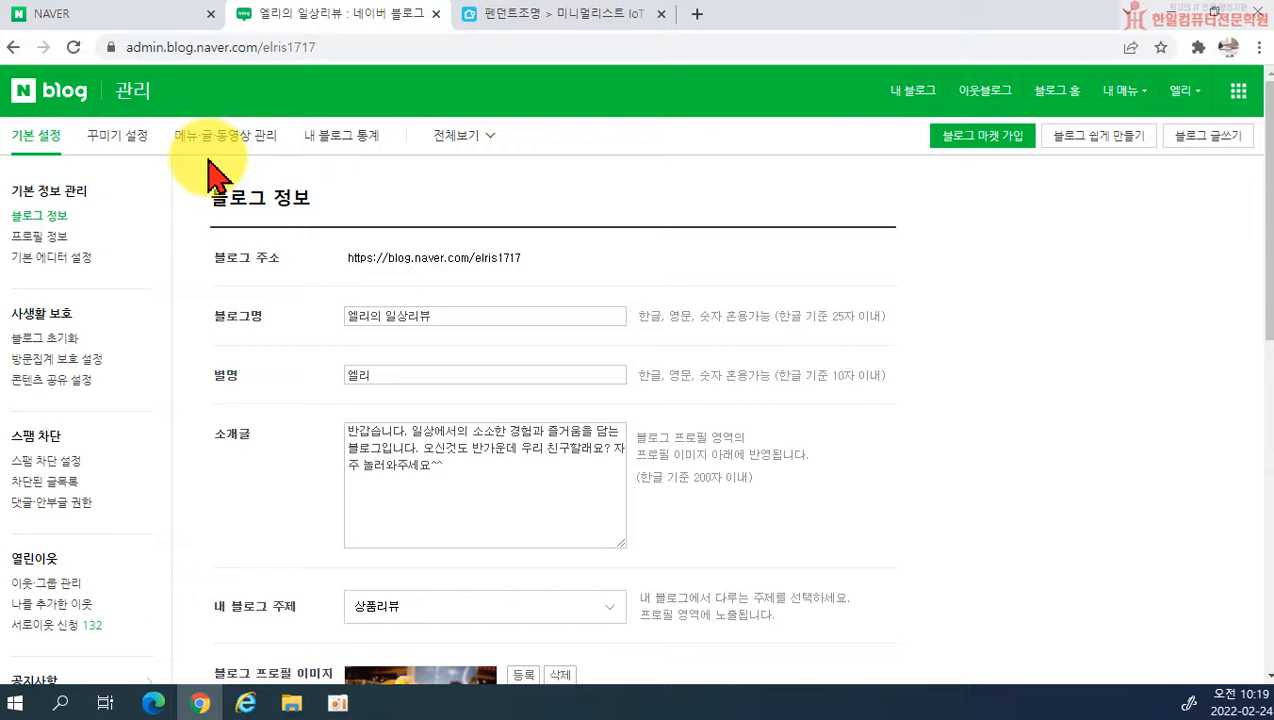
Step: Open the 블로그 category management settings within 메뉴·글·동영상 관리
{"action": "left_click", "coordinate": [200, 137]}
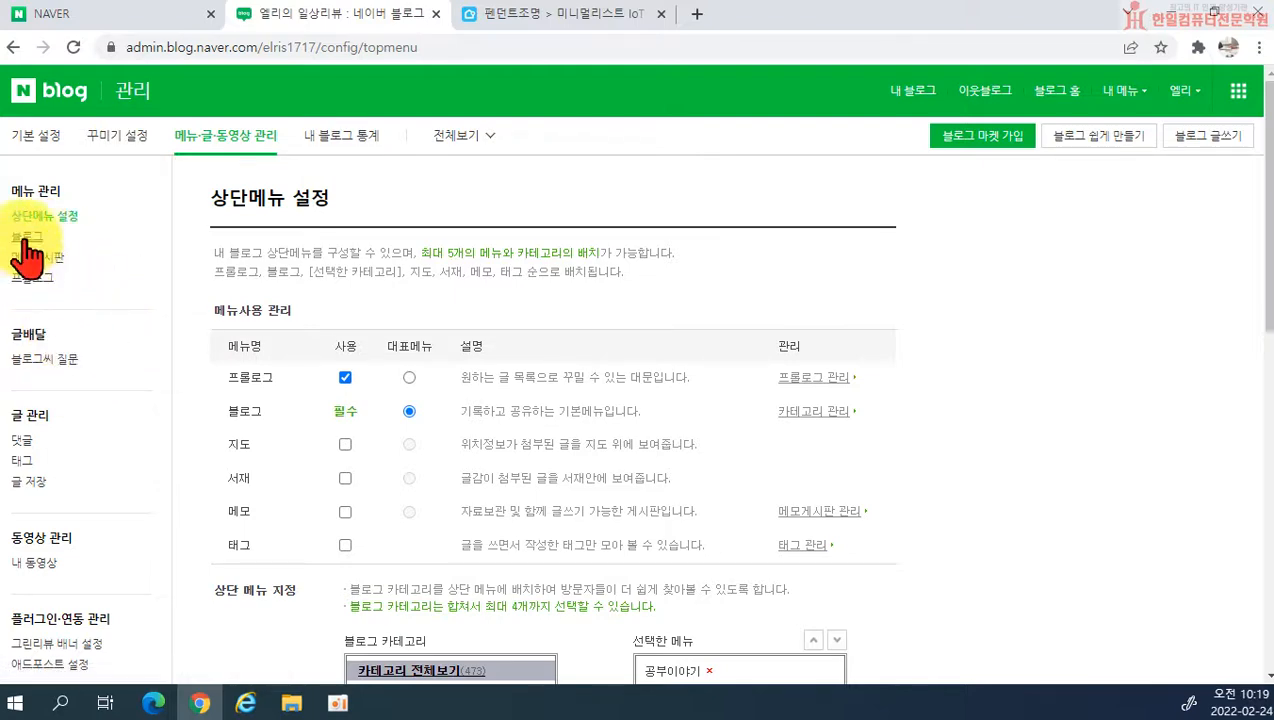
{"action": "scroll", "coordinate": [341, 420], "scroll_direction": "down", "scroll_amount": 3}
{"action": "scroll", "coordinate": [284, 378], "scroll_direction": "up", "scroll_amount": 3}
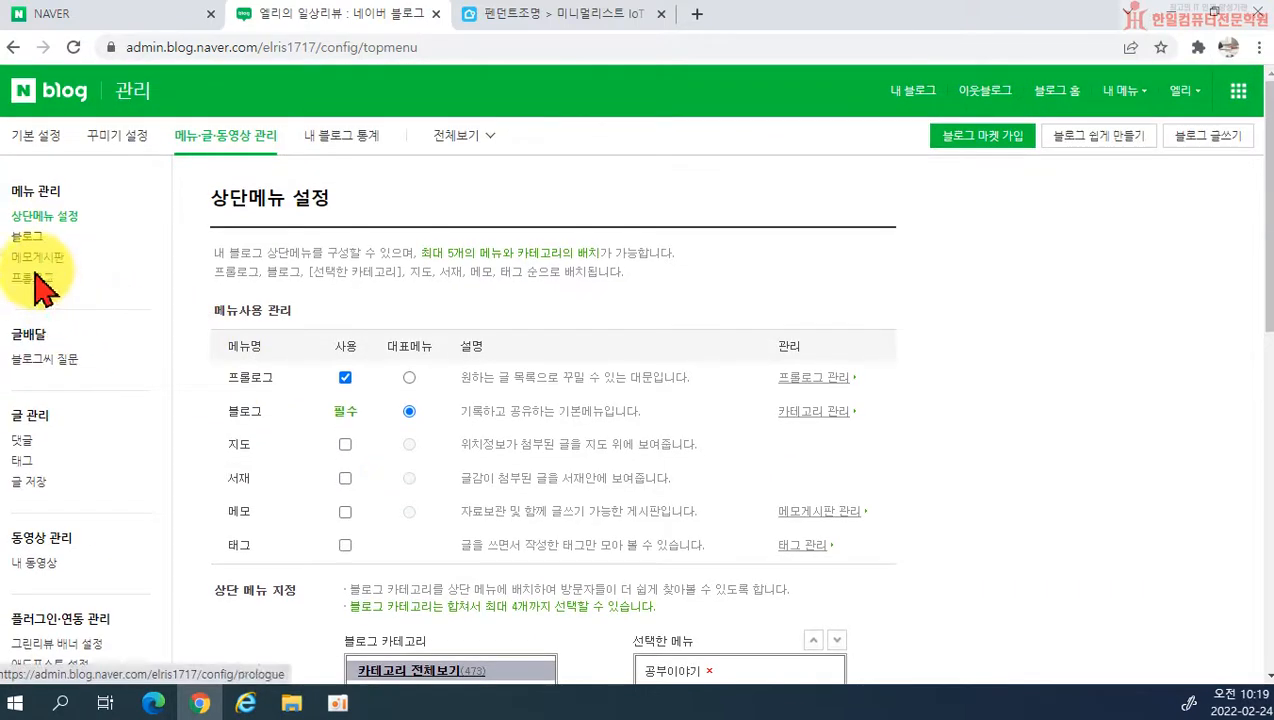
{"action": "left_click", "coordinate": [27, 237]}
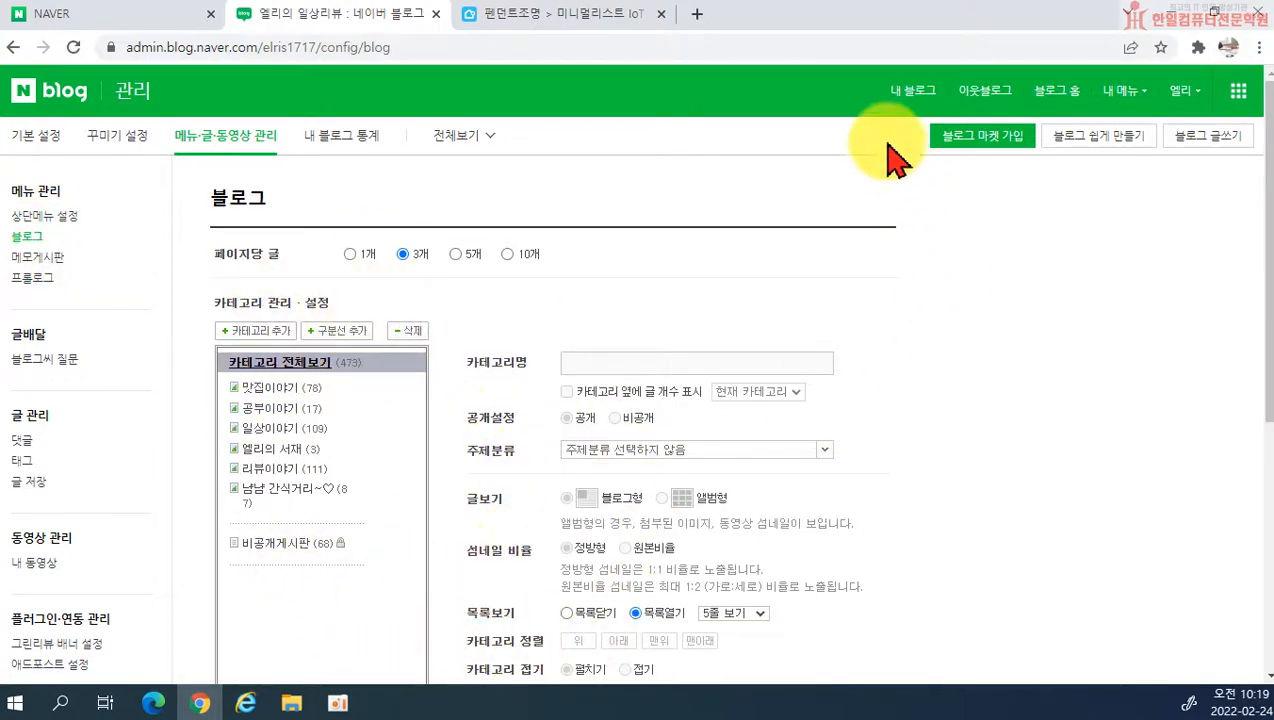
Step: Return to the blog home page and open the category settings through the EDIT link beside 전체보기
{"action": "left_click", "coordinate": [914, 92]}
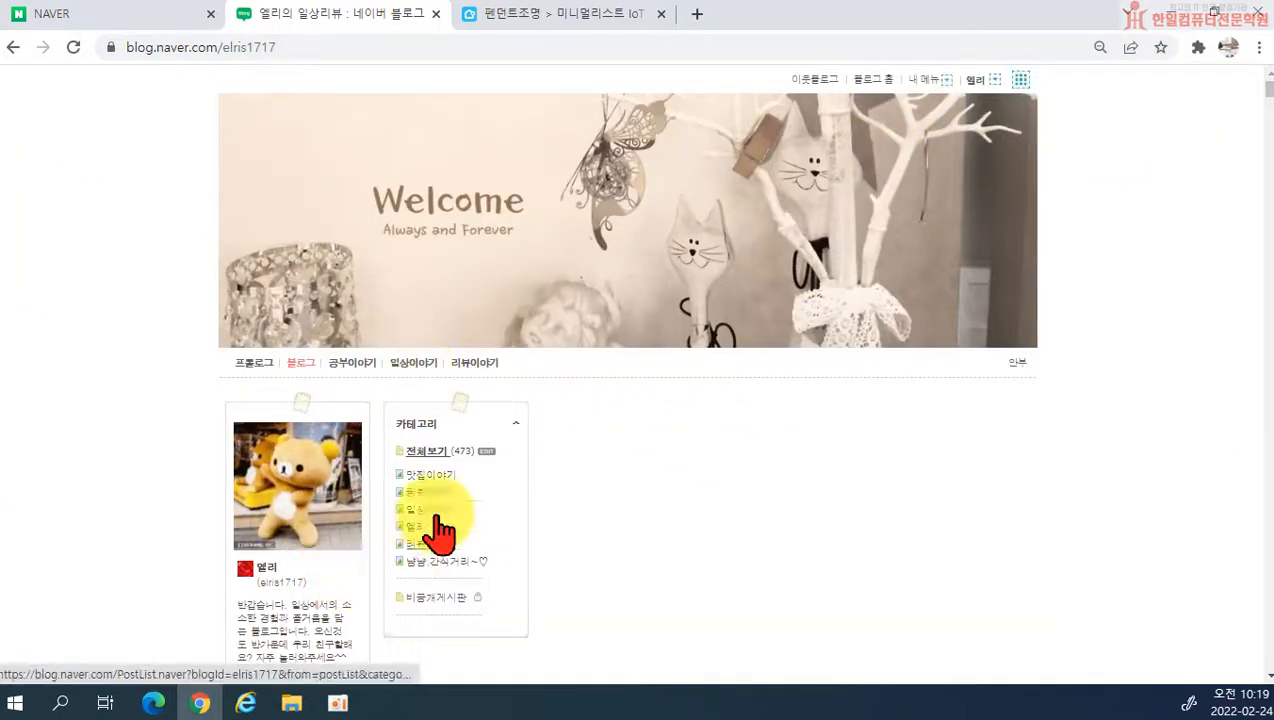
{"action": "left_click", "coordinate": [487, 455]}
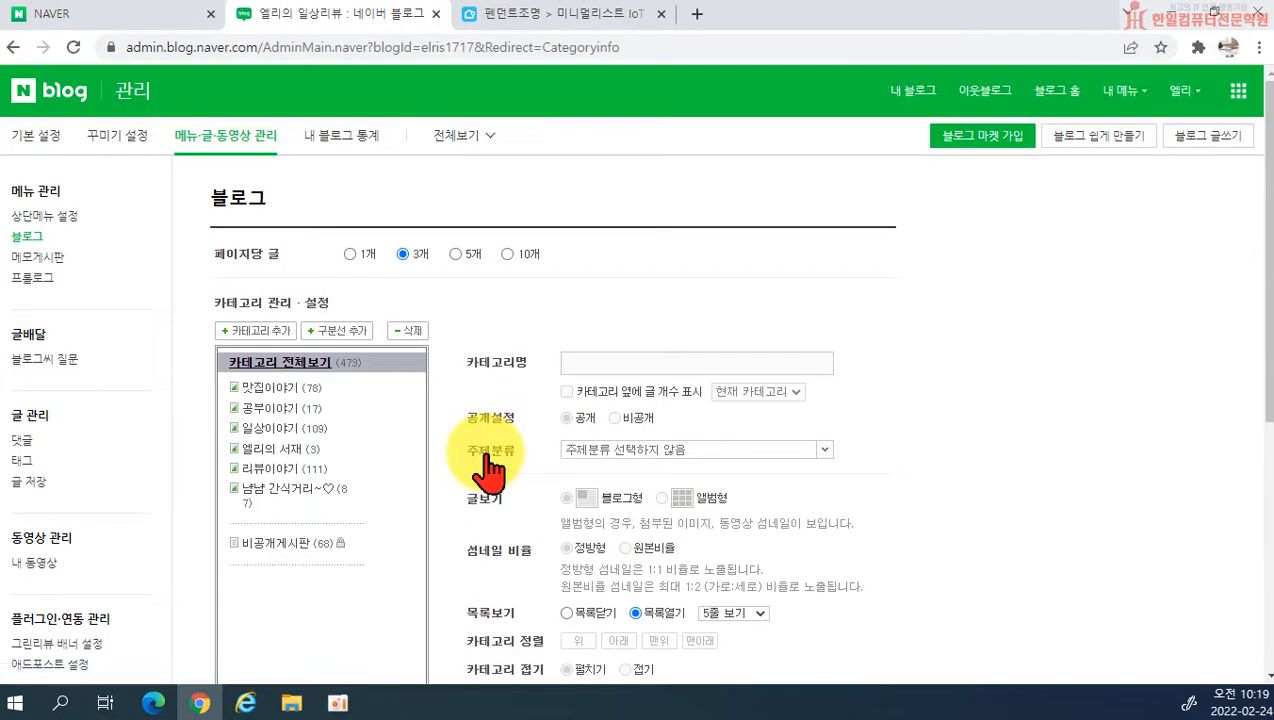
Step: Reopen the blog administration page and go to the 블로그 category settings under 메뉴·글·동영상 관리
{"action": "left_click", "coordinate": [1120, 91]}
{"action": "left_click", "coordinate": [1117, 150]}
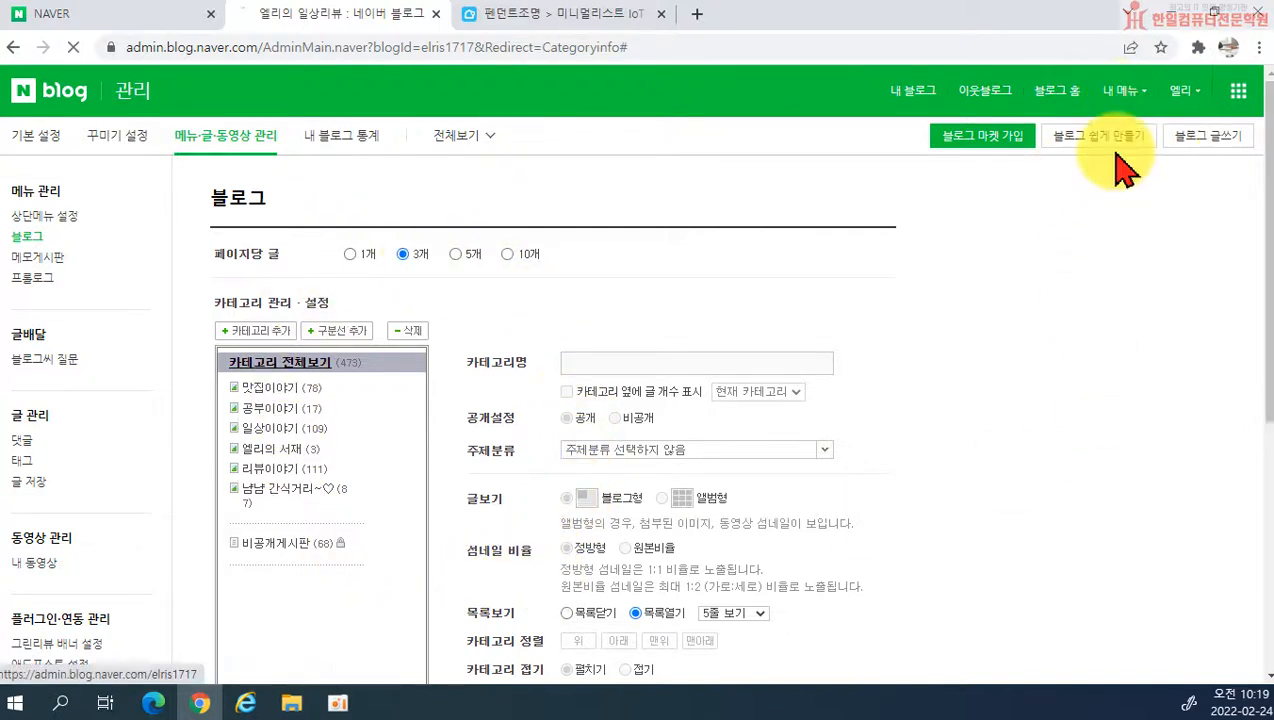
{"action": "left_click", "coordinate": [236, 140]}
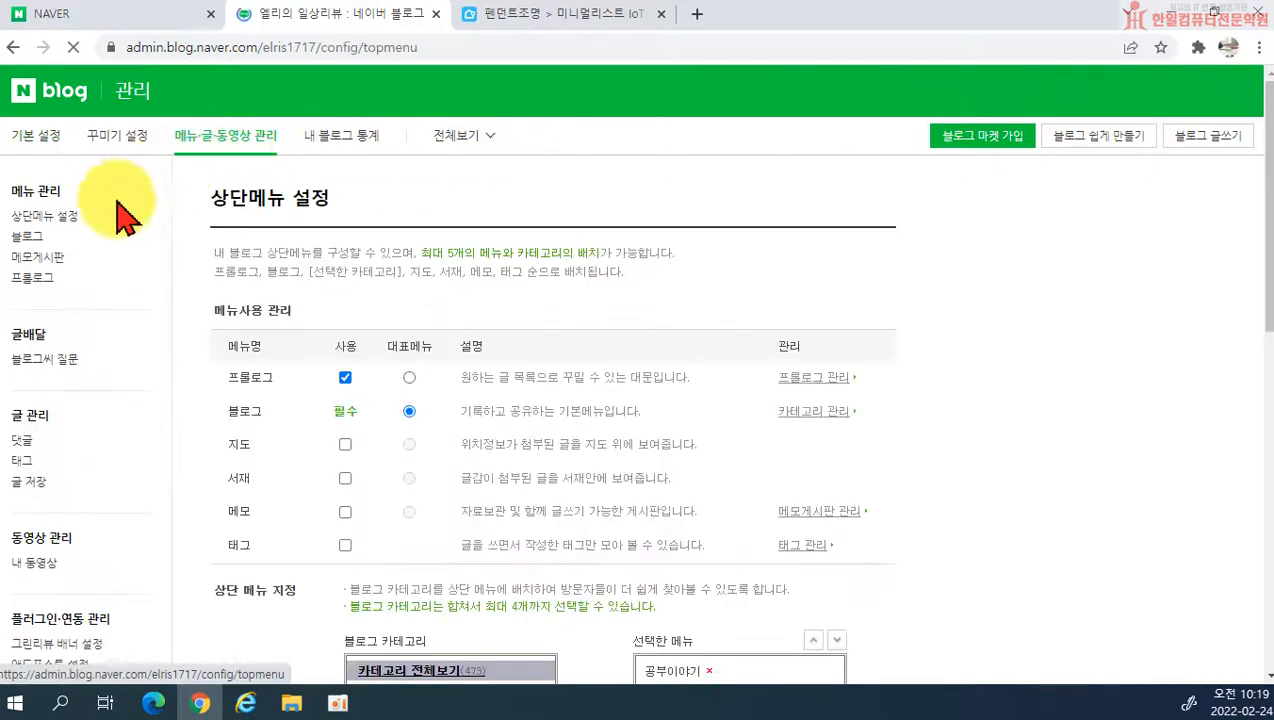
{"action": "left_click", "coordinate": [33, 240]}
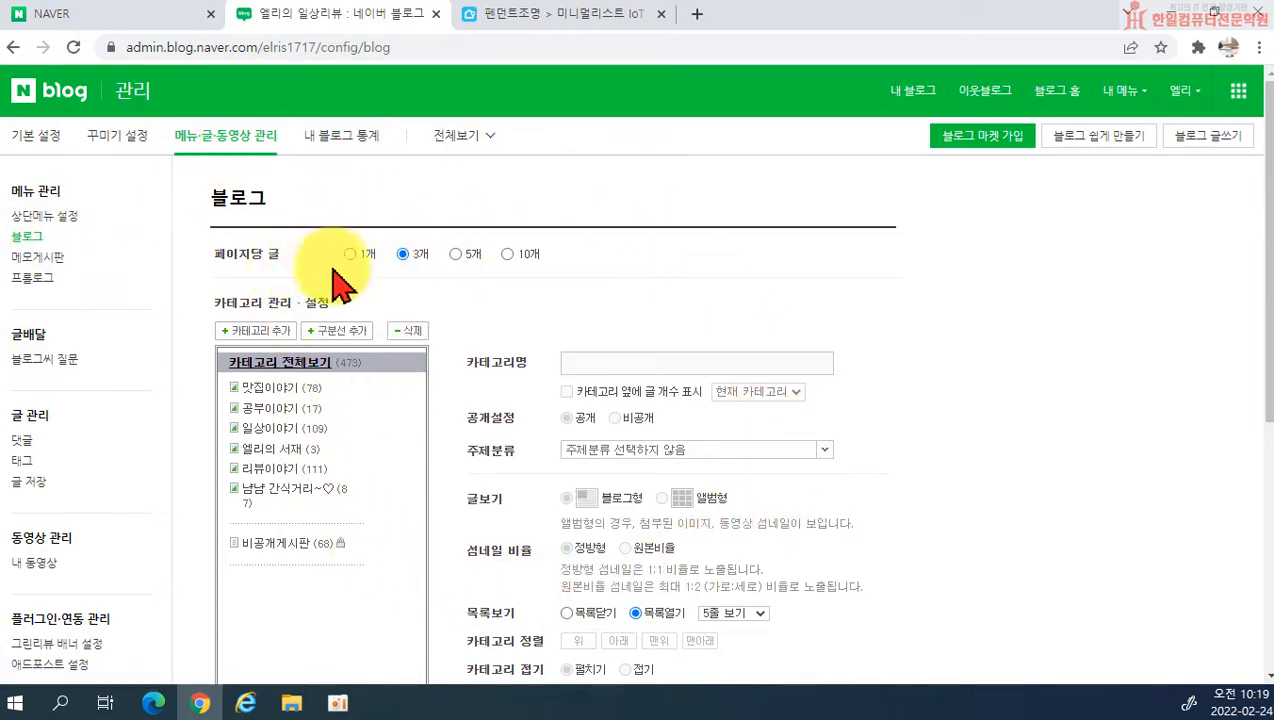
Step: Review the category management options and set the posts per page (페이지당 글) to 3개
{"action": "scroll", "coordinate": [388, 244], "scroll_direction": "down", "scroll_amount": 2}
{"action": "scroll", "coordinate": [388, 250], "scroll_direction": "down", "scroll_amount": 1}
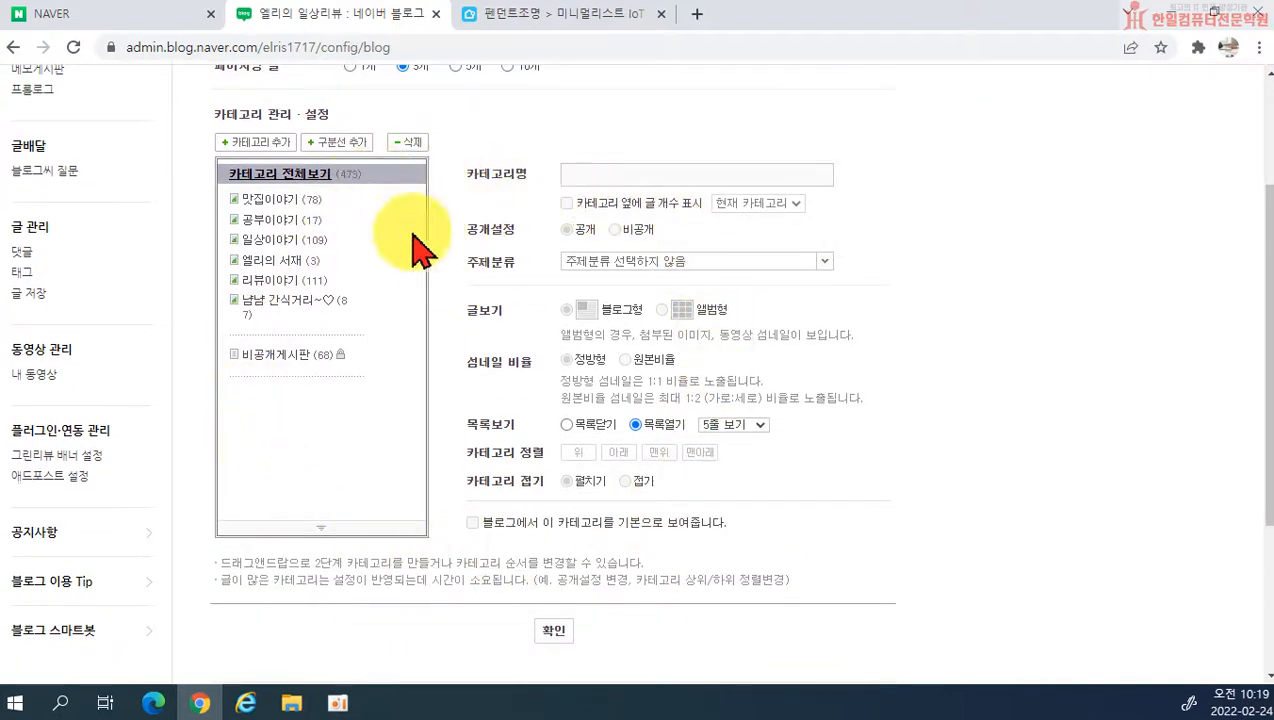
{"action": "scroll", "coordinate": [427, 341], "scroll_direction": "up", "scroll_amount": 2}
{"action": "scroll", "coordinate": [895, 455], "scroll_direction": "up", "scroll_amount": 1}
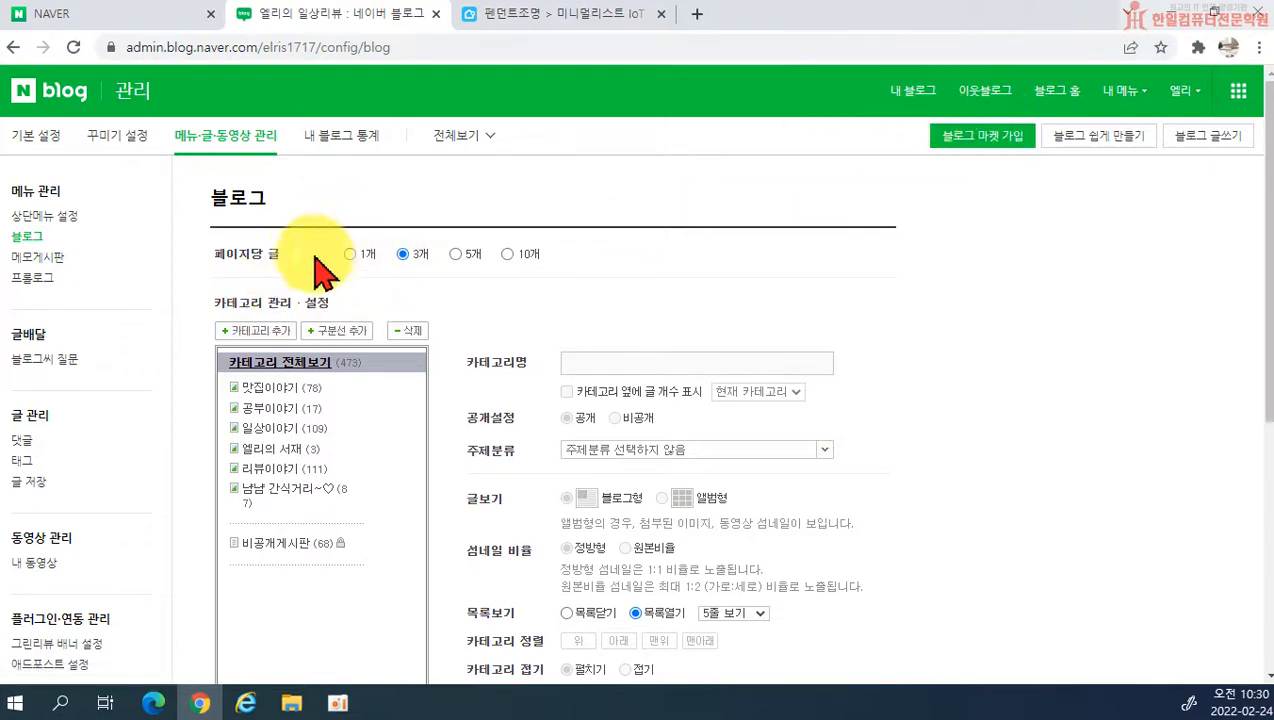
{"action": "left_click", "coordinate": [418, 254]}
{"action": "scroll", "coordinate": [880, 270], "scroll_direction": "down", "scroll_amount": 4}
{"action": "scroll", "coordinate": [900, 250], "scroll_direction": "up", "scroll_amount": 4}
Step: Return to the blog home page and display the posts of the 맛집이야기 category
{"action": "left_click", "coordinate": [910, 95]}
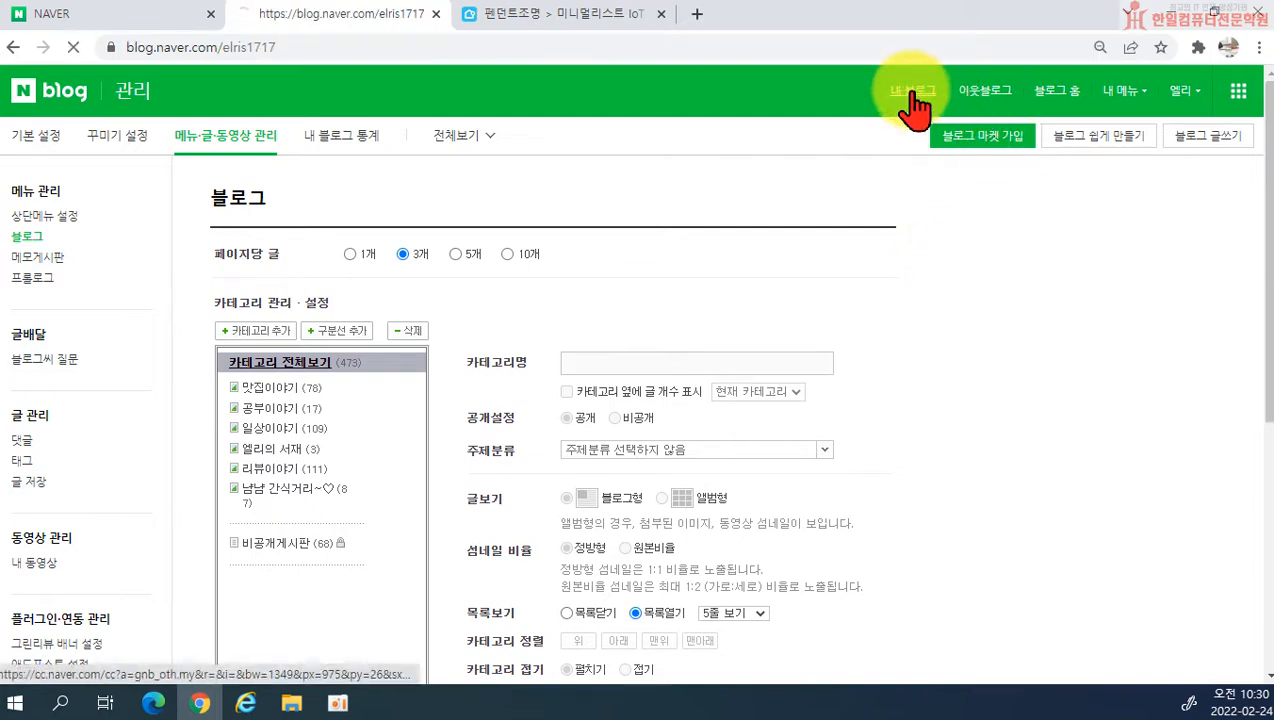
{"action": "scroll", "coordinate": [700, 375], "scroll_direction": "down", "scroll_amount": 5}
{"action": "scroll", "coordinate": [600, 340], "scroll_direction": "up", "scroll_amount": 4}
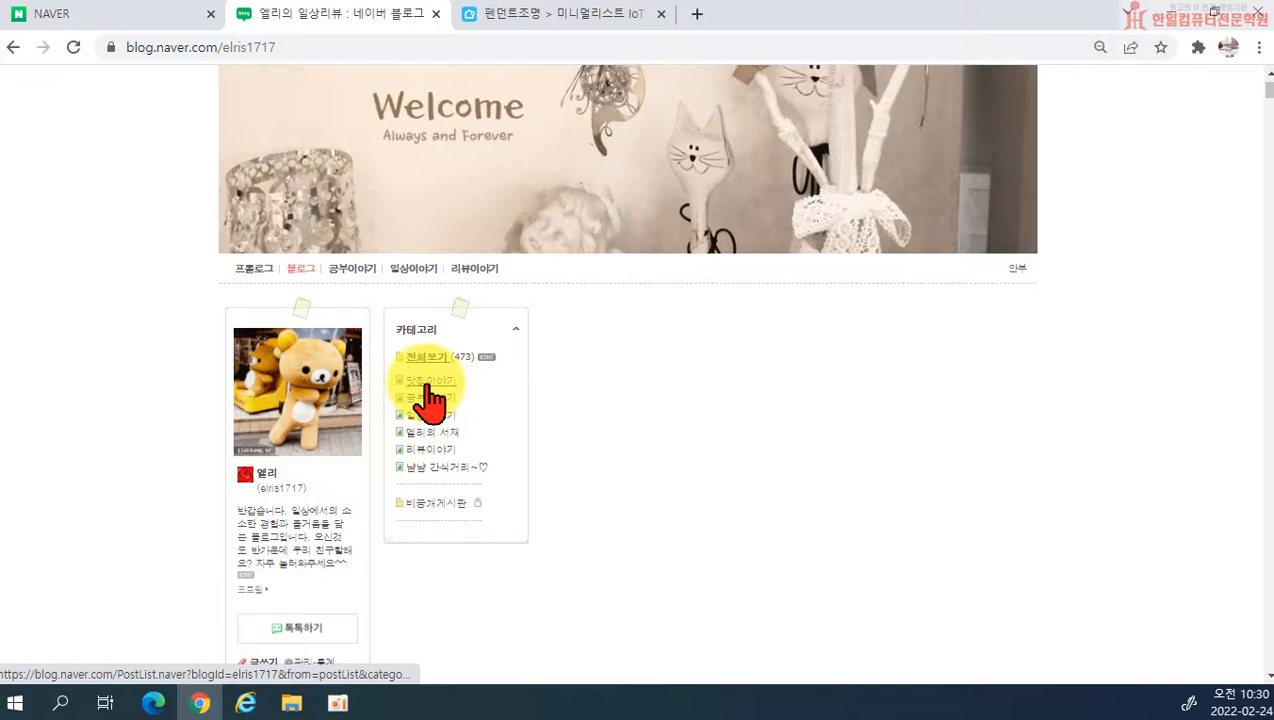
{"action": "left_click", "coordinate": [425, 385]}
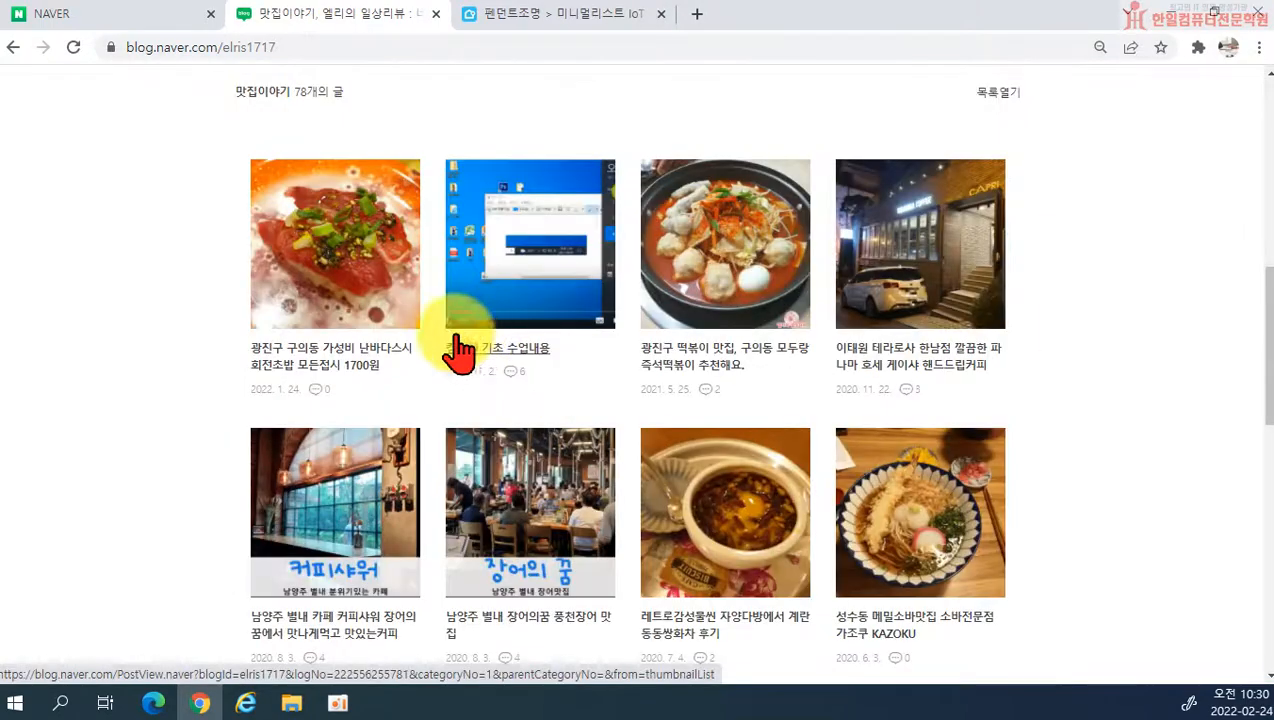
{"action": "scroll", "coordinate": [347, 412], "scroll_direction": "up", "scroll_amount": 5}
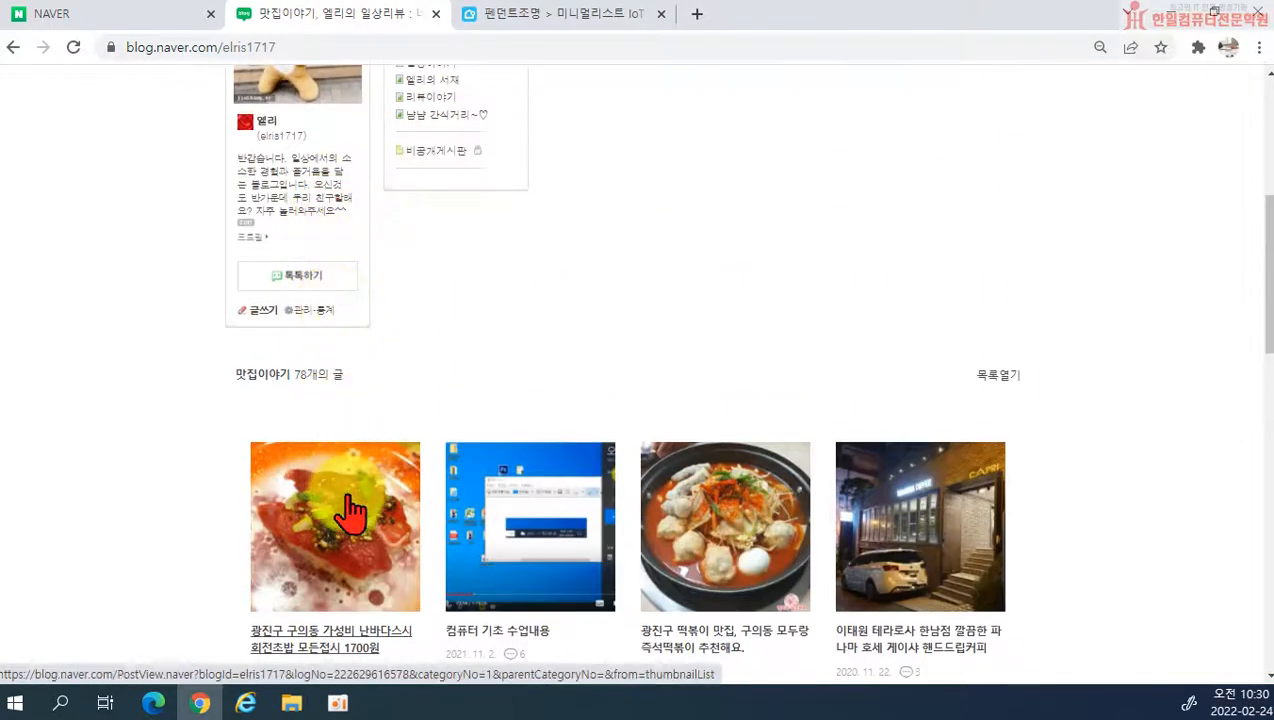
Step: Open the 난바다스시 conveyor-belt sushi post in 맛집이야기 and look through its content
{"action": "left_click", "coordinate": [413, 437]}
{"action": "scroll", "coordinate": [915, 412], "scroll_direction": "down", "scroll_amount": 10}
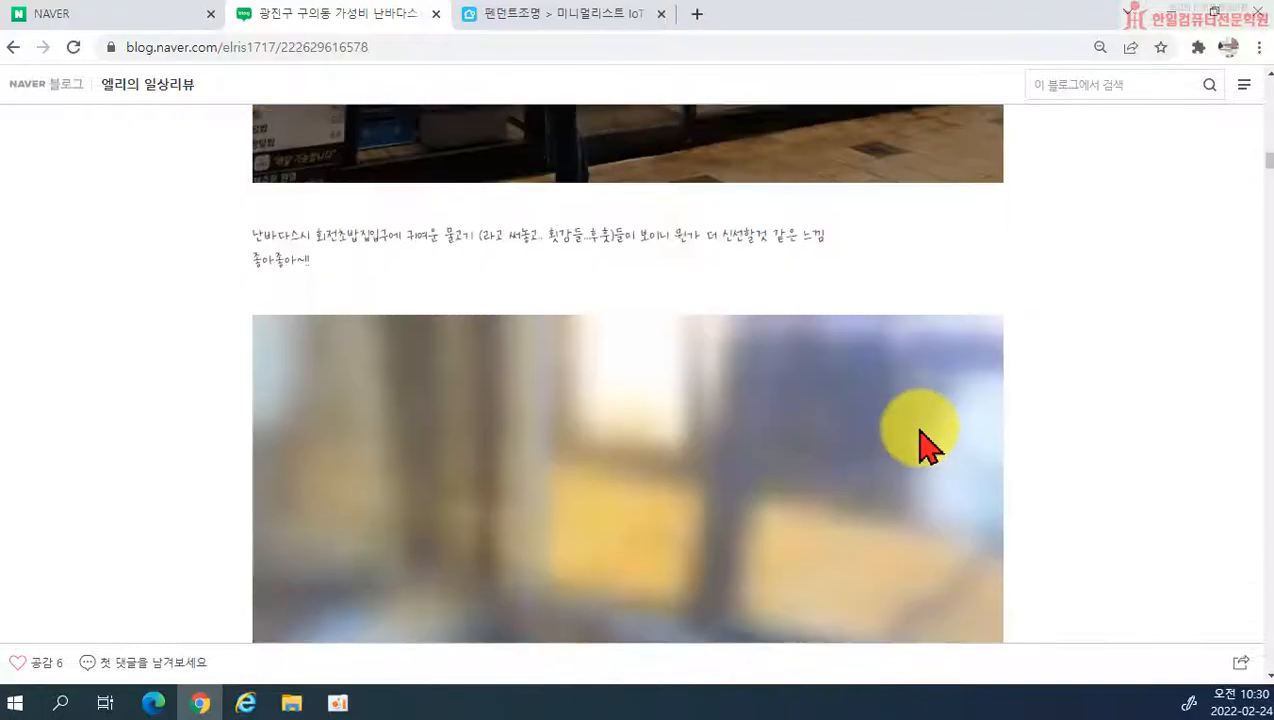
{"action": "scroll", "coordinate": [597, 270], "scroll_direction": "up", "scroll_amount": 10}
{"action": "scroll", "coordinate": [820, 300], "scroll_direction": "down", "scroll_amount": 3}
{"action": "scroll", "coordinate": [863, 325], "scroll_direction": "up", "scroll_amount": 10}
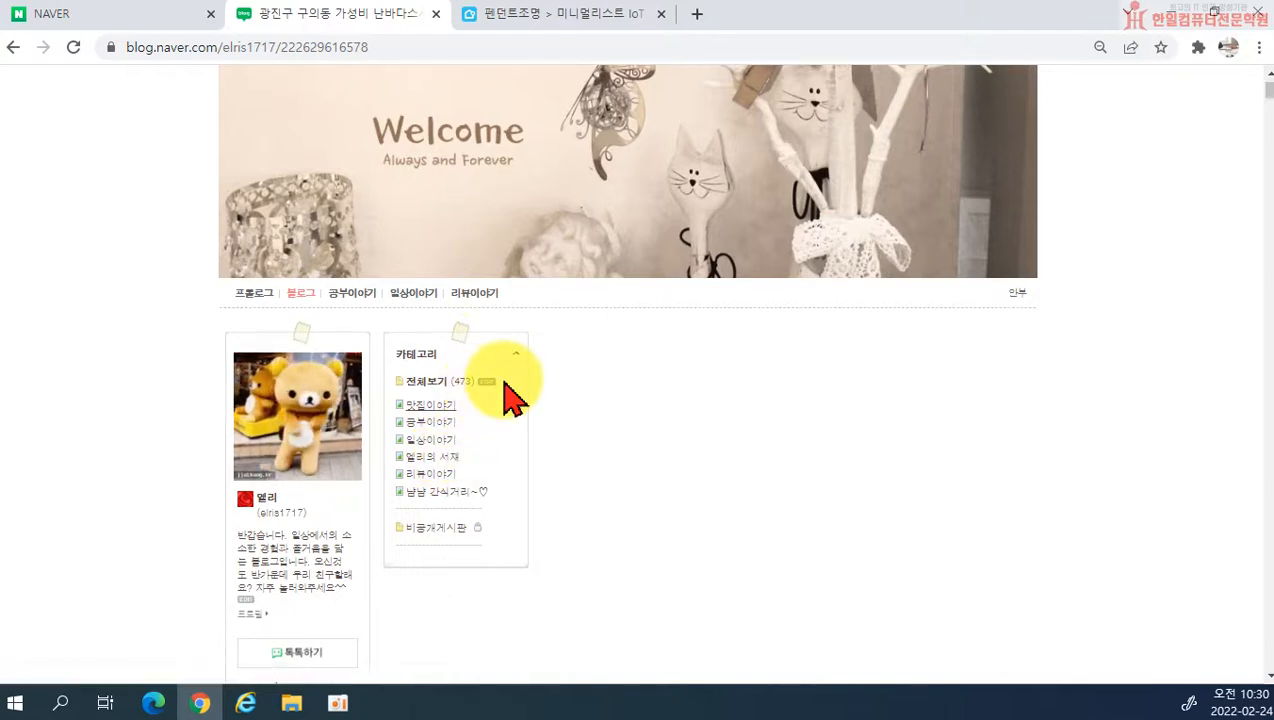
Step: Set the 맛집이야기 category's post view (글보기) to 블로그형 in the category settings and save the changes
{"action": "left_click", "coordinate": [490, 383]}
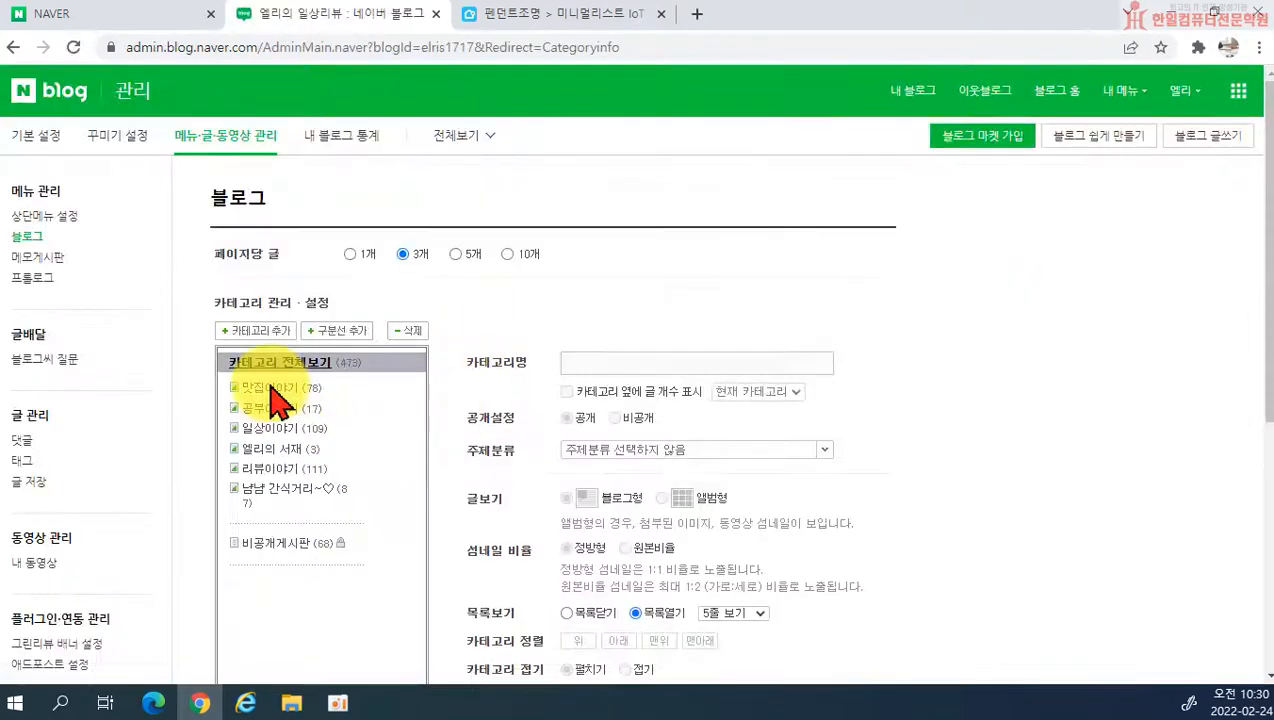
{"action": "left_click", "coordinate": [272, 388]}
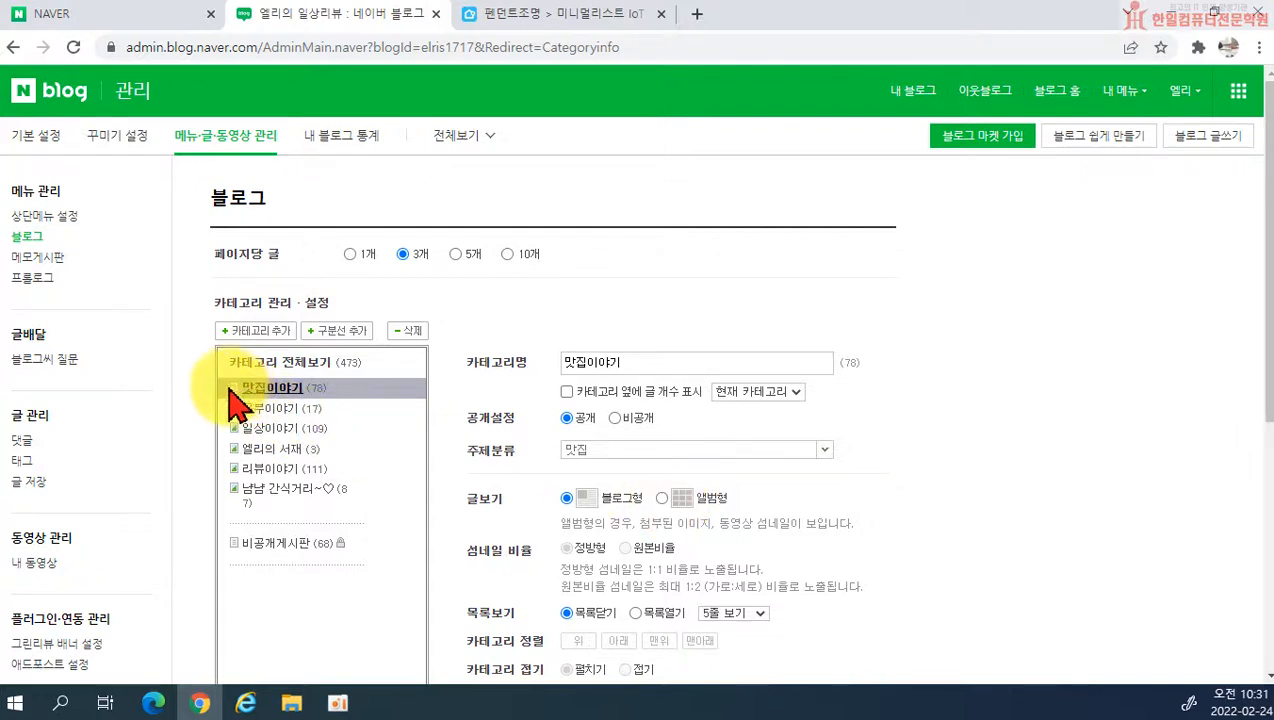
{"action": "scroll", "coordinate": [655, 480], "scroll_direction": "down", "scroll_amount": 1}
{"action": "scroll", "coordinate": [655, 480], "scroll_direction": "down", "scroll_amount": 5}
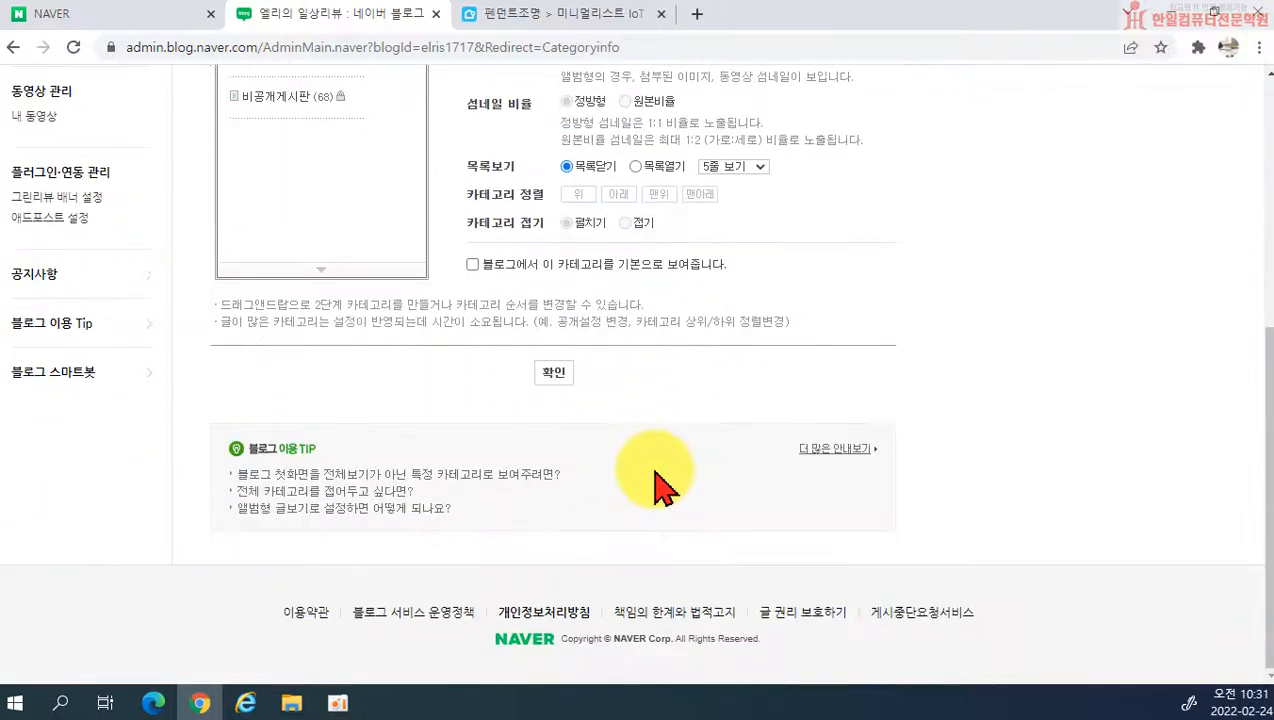
{"action": "left_click", "coordinate": [551, 381]}
{"action": "left_click", "coordinate": [620, 408]}
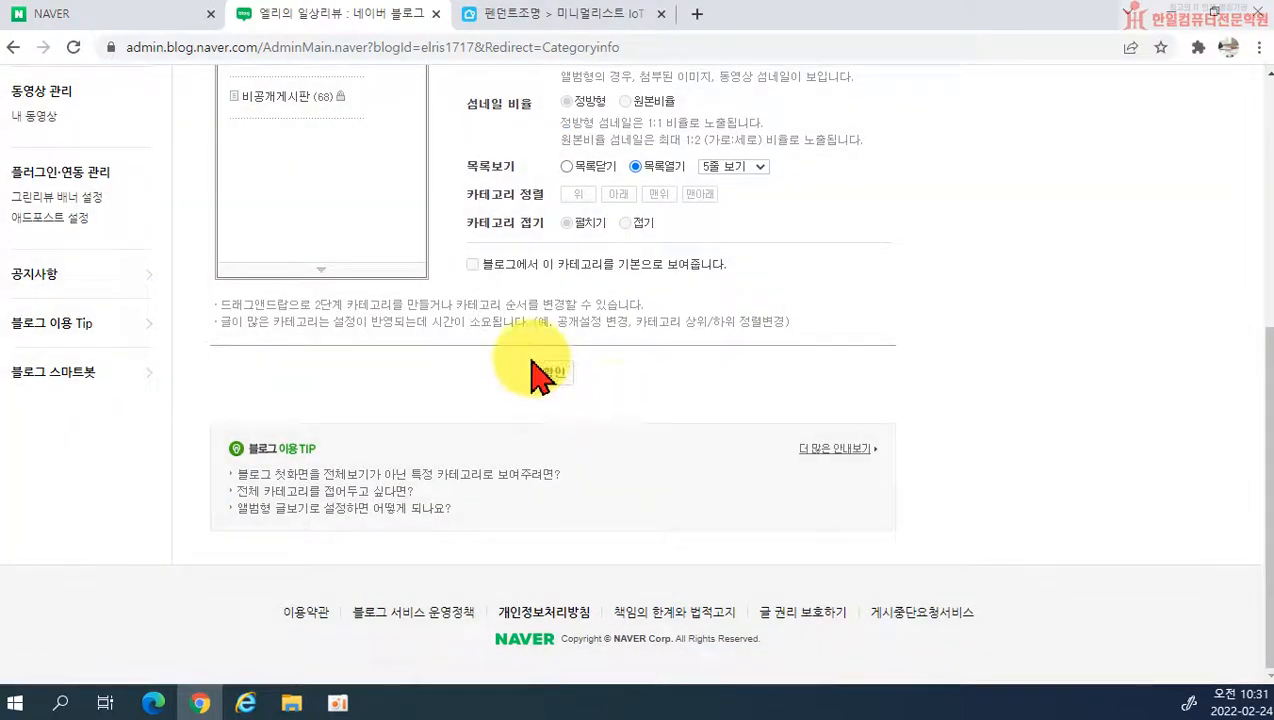
Step: Open the 맛집이야기 category on the blog and examine how its posts are laid out one after another
{"action": "left_click", "coordinate": [912, 94]}
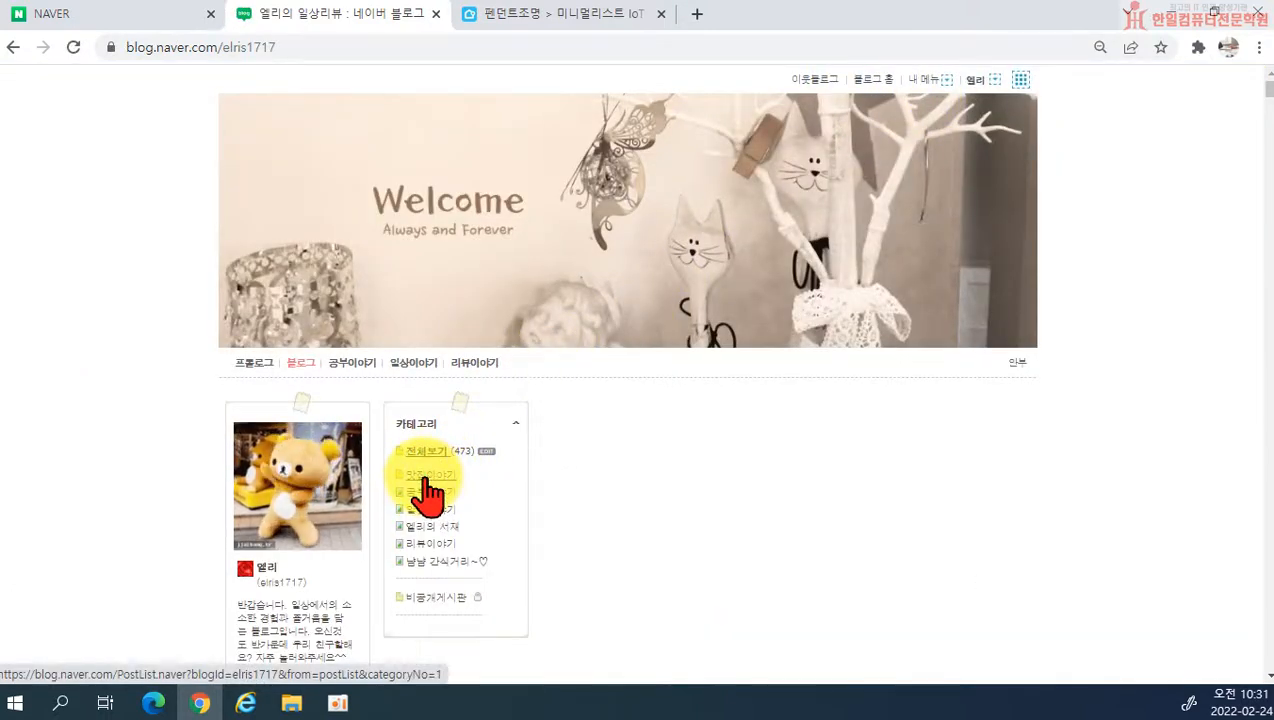
{"action": "left_click", "coordinate": [425, 480]}
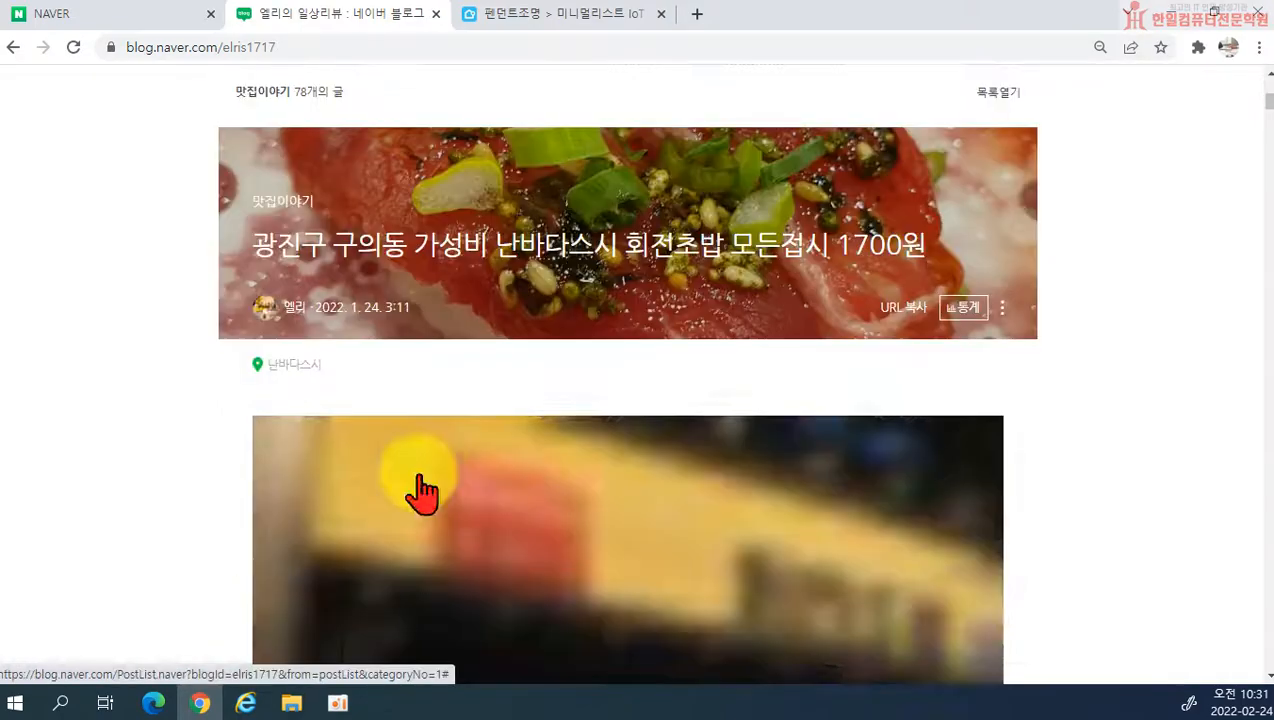
{"action": "scroll", "coordinate": [1086, 356], "scroll_direction": "down", "scroll_amount": 6}
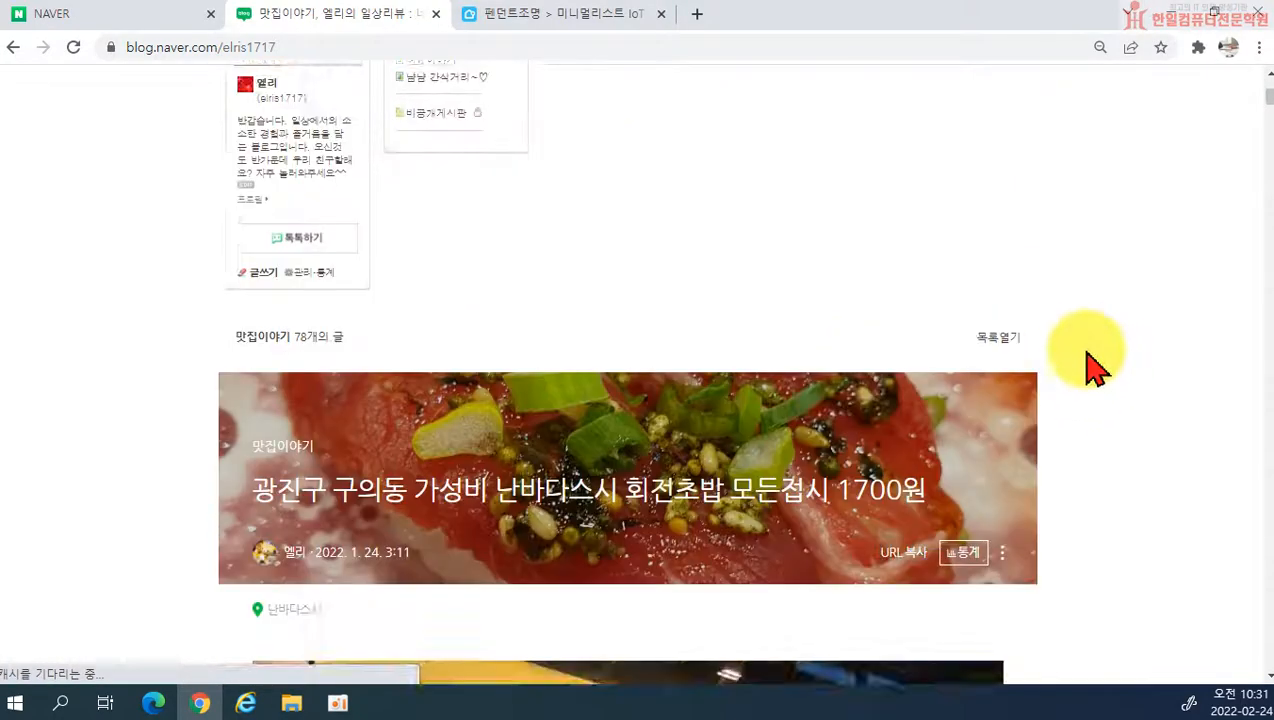
{"action": "scroll", "coordinate": [1130, 420], "scroll_direction": "down", "scroll_amount": 10}
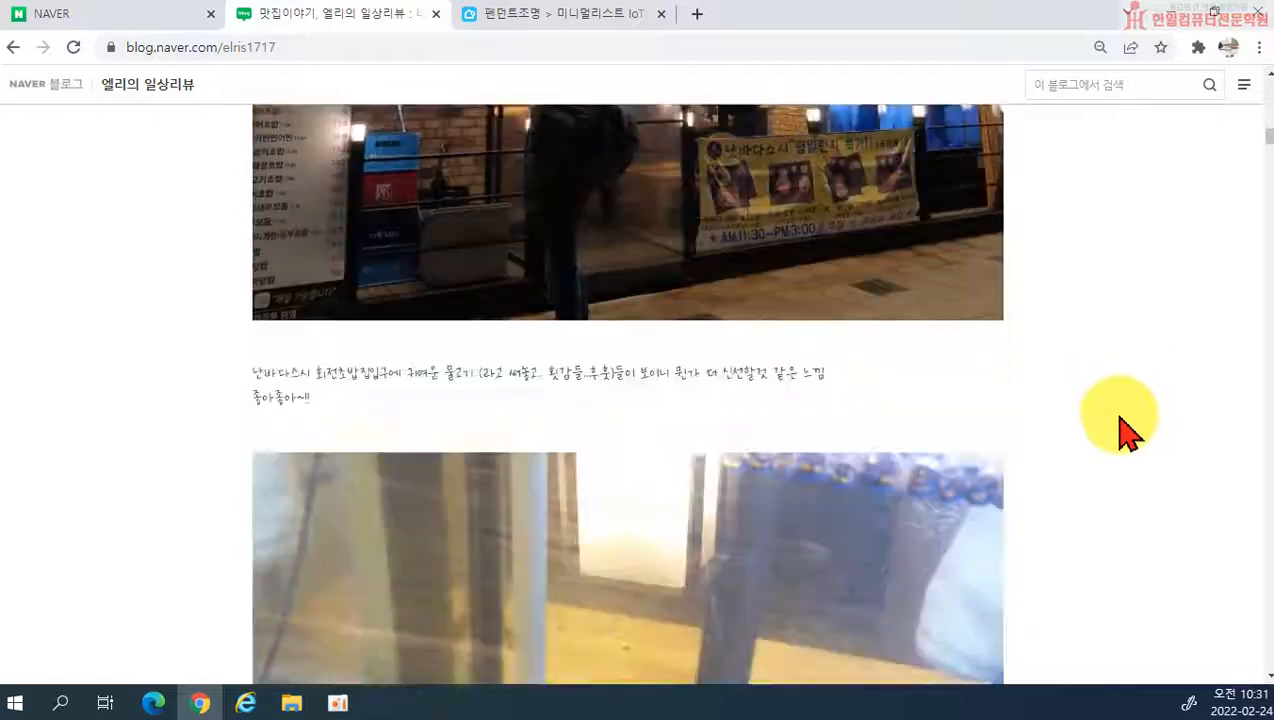
{"action": "scroll", "coordinate": [1130, 440], "scroll_direction": "down", "scroll_amount": 12}
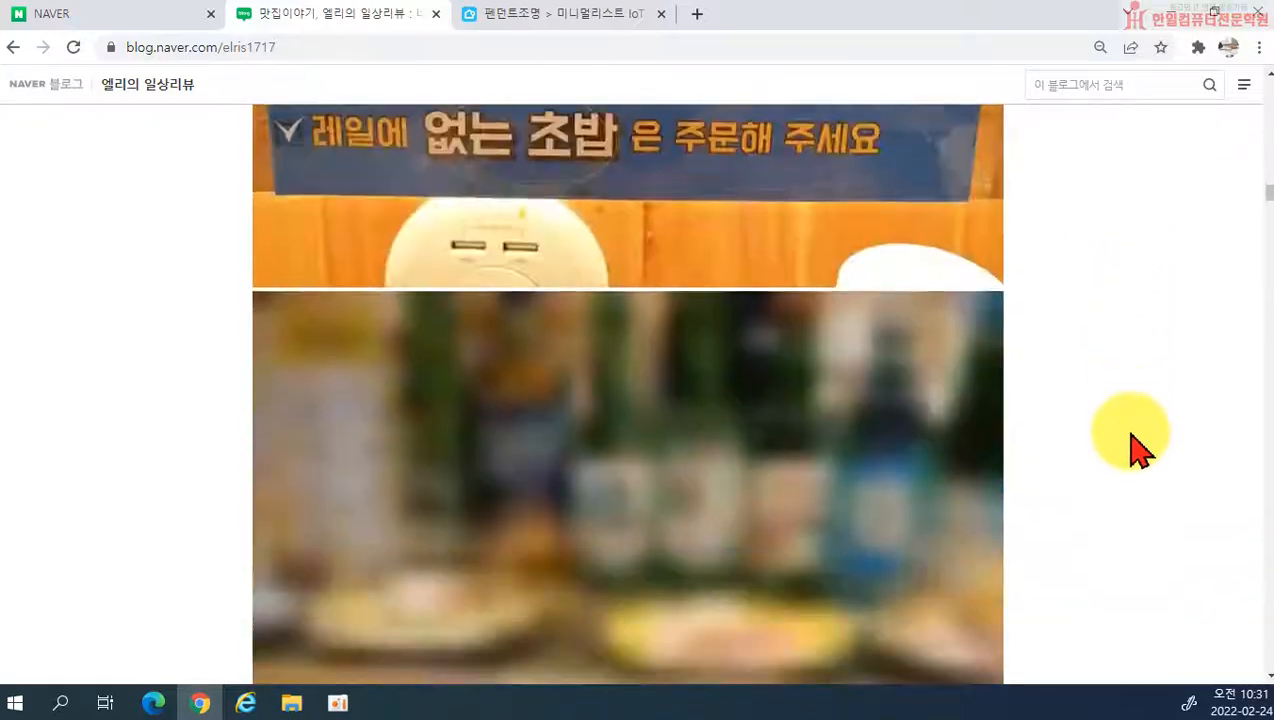
{"action": "scroll", "coordinate": [1145, 440], "scroll_direction": "down", "scroll_amount": 12}
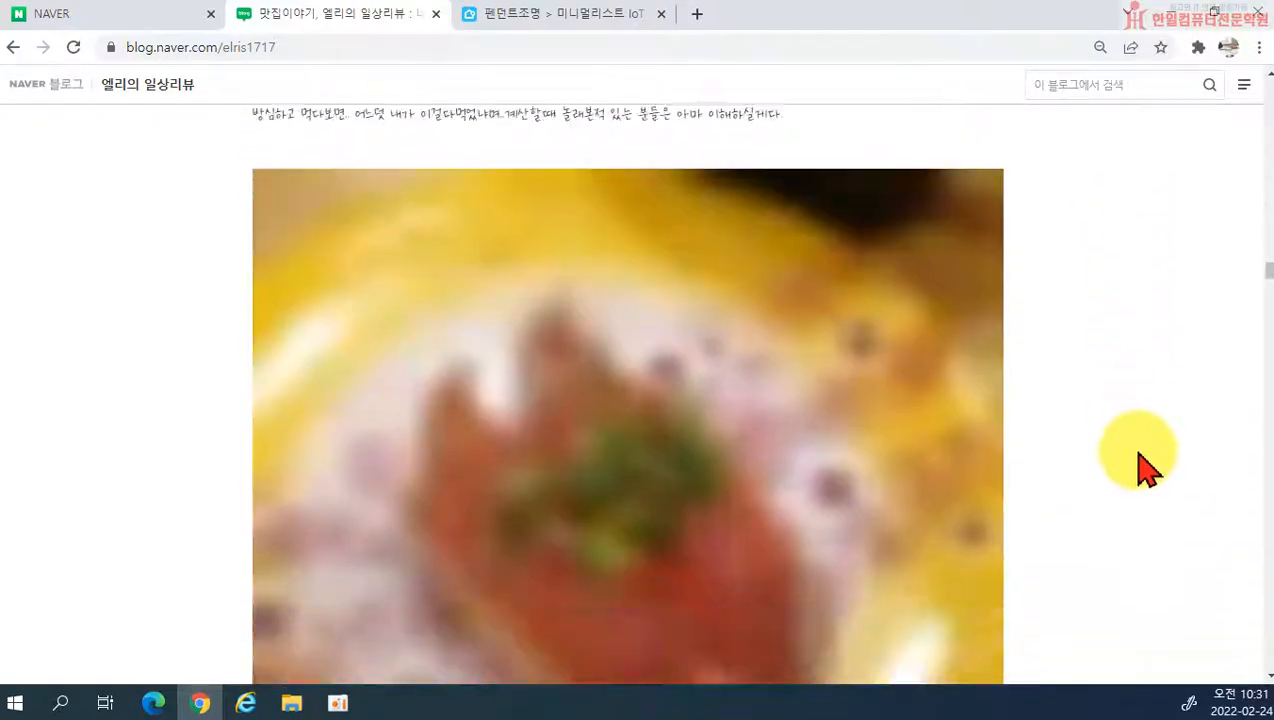
{"action": "scroll", "coordinate": [1170, 480], "scroll_direction": "down", "scroll_amount": 12}
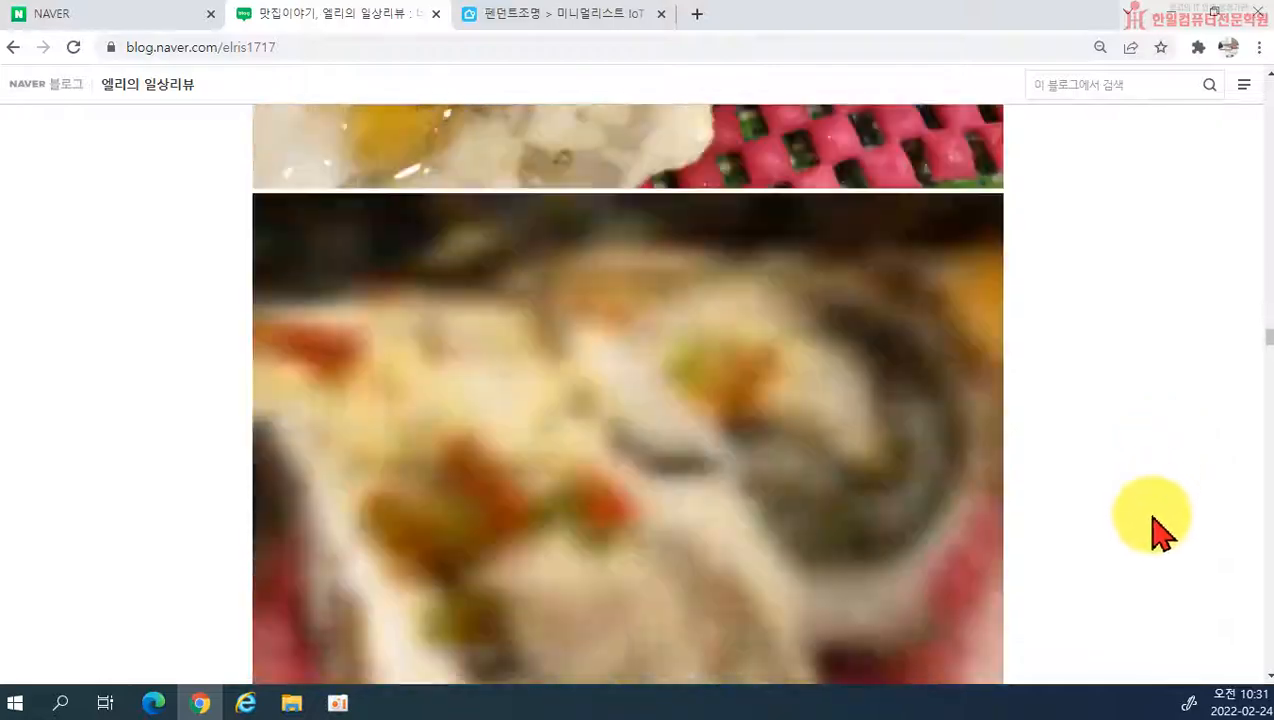
{"action": "scroll", "coordinate": [1165, 535], "scroll_direction": "down", "scroll_amount": 12}
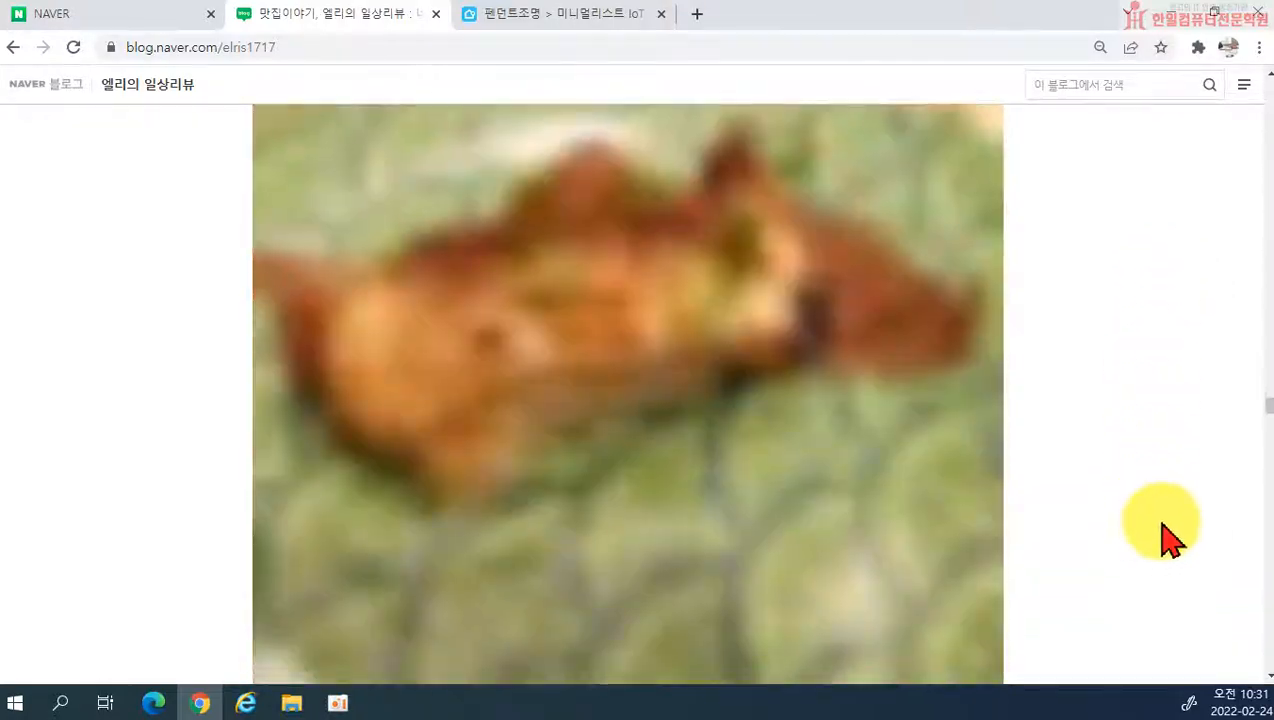
{"action": "scroll", "coordinate": [1175, 540], "scroll_direction": "down", "scroll_amount": 15}
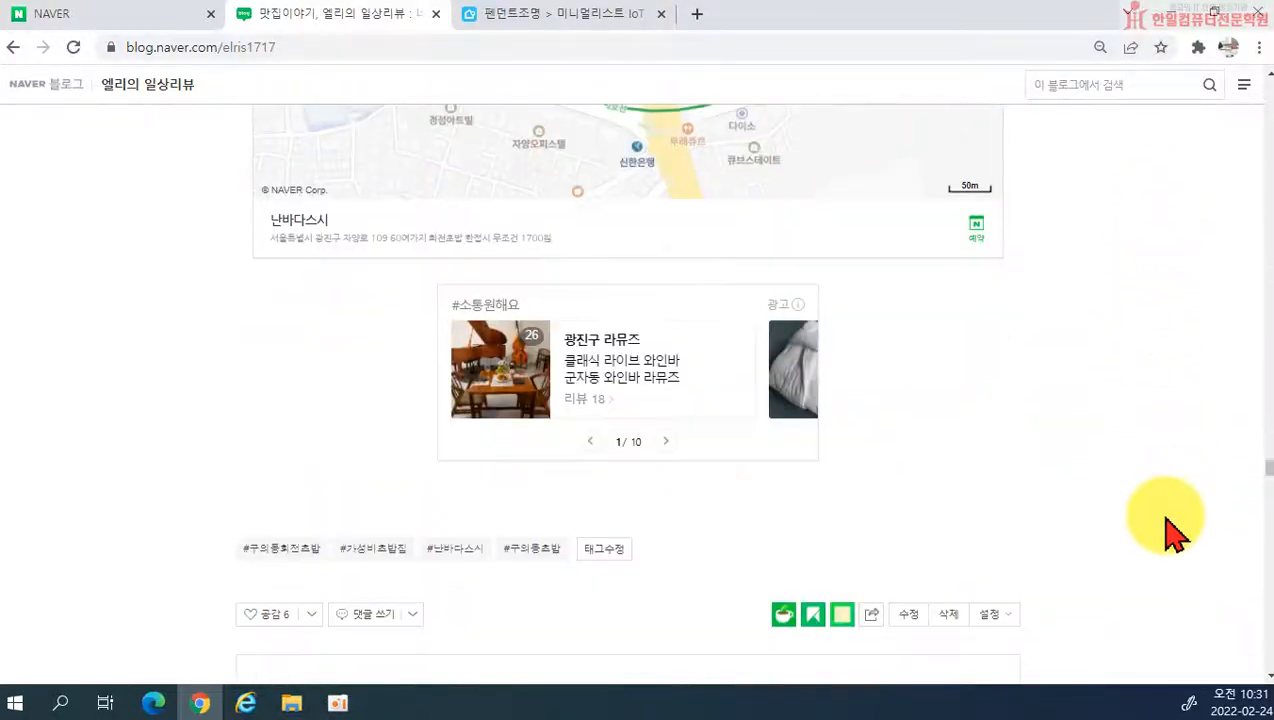
{"action": "scroll", "coordinate": [1170, 520], "scroll_direction": "down", "scroll_amount": 5}
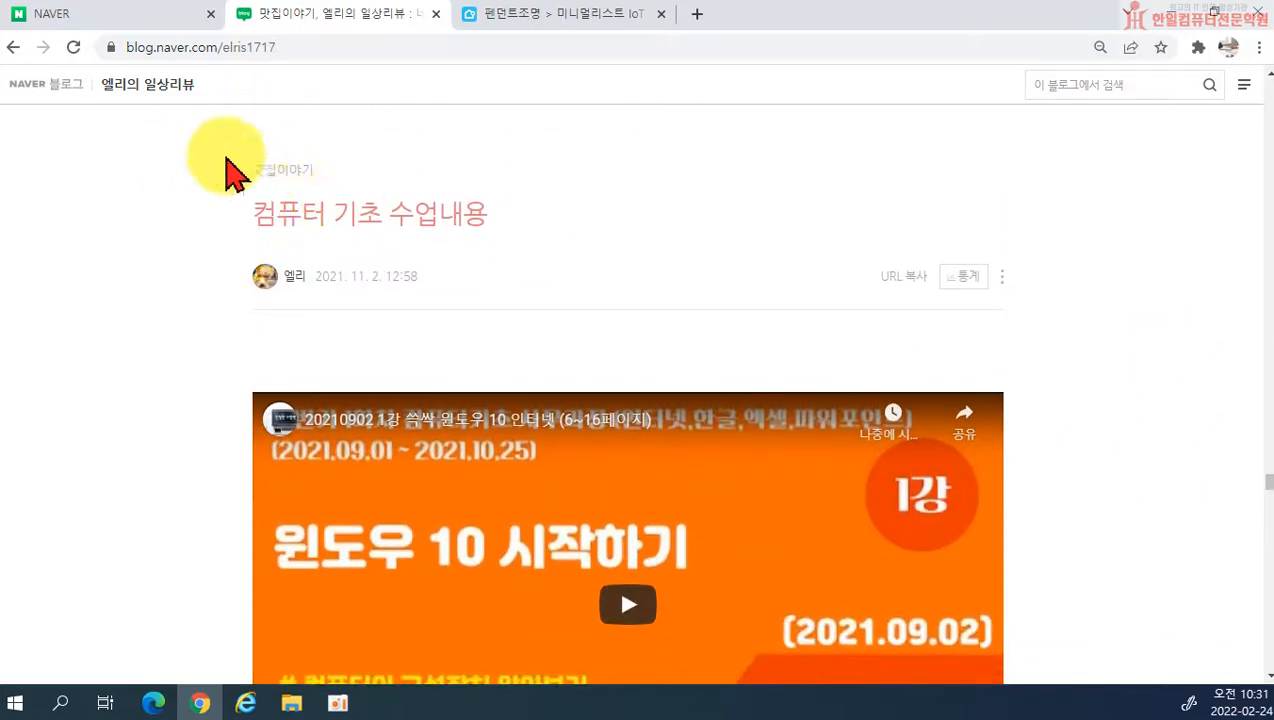
Step: Look through the remaining posts shown in 맛집이야기, including the tteokbokki restaurant review, and return to the blog header
{"action": "scroll", "coordinate": [1098, 341], "scroll_direction": "down", "scroll_amount": 10}
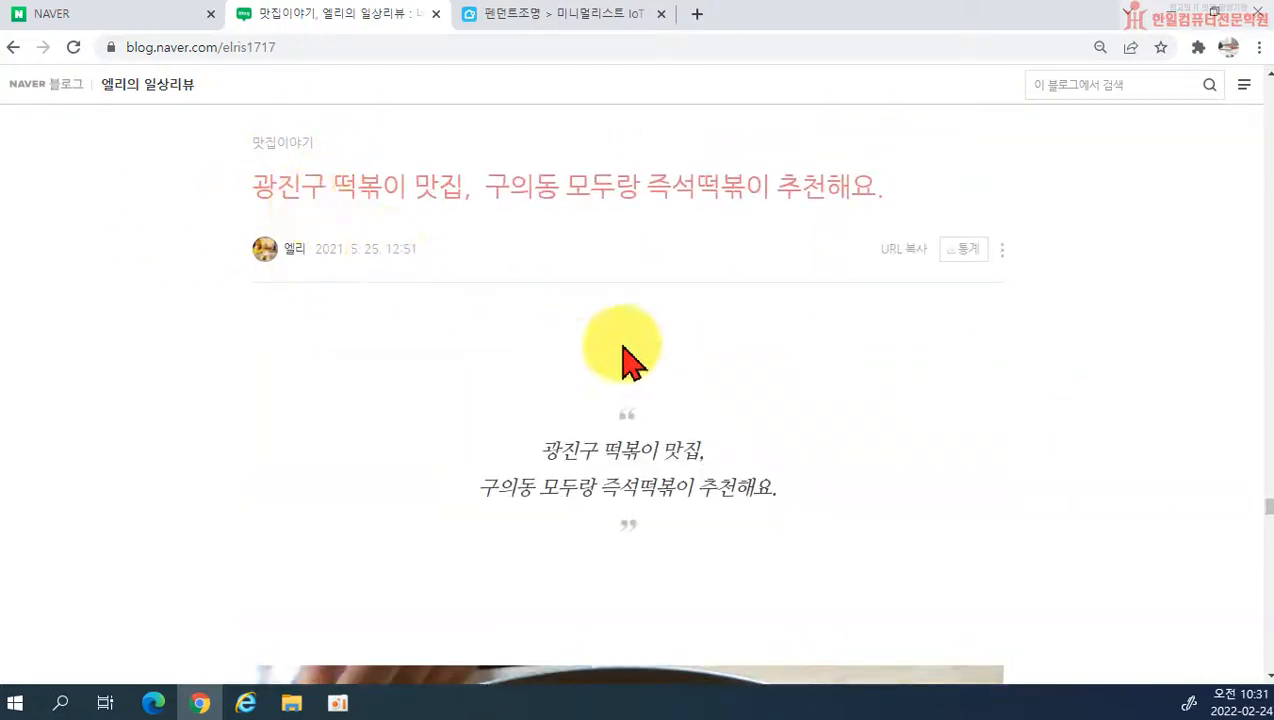
{"action": "scroll", "coordinate": [590, 345], "scroll_direction": "down", "scroll_amount": 15}
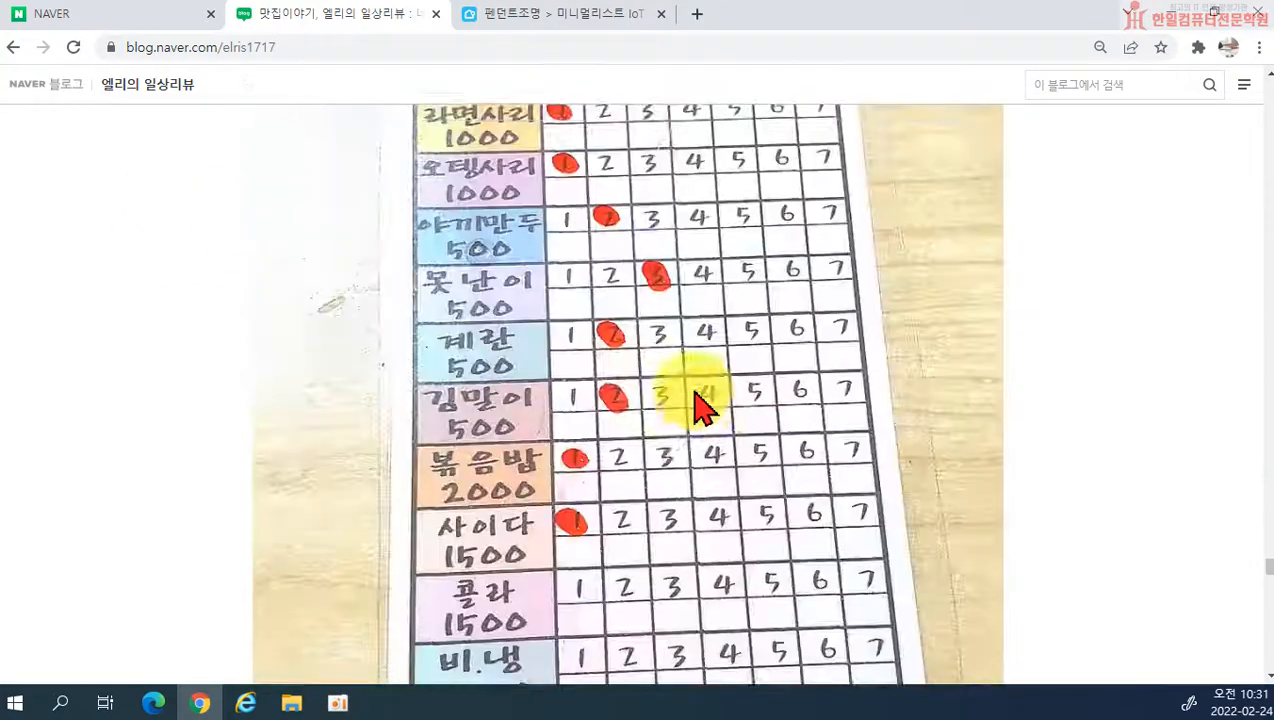
{"action": "scroll", "coordinate": [700, 405], "scroll_direction": "down", "scroll_amount": 15}
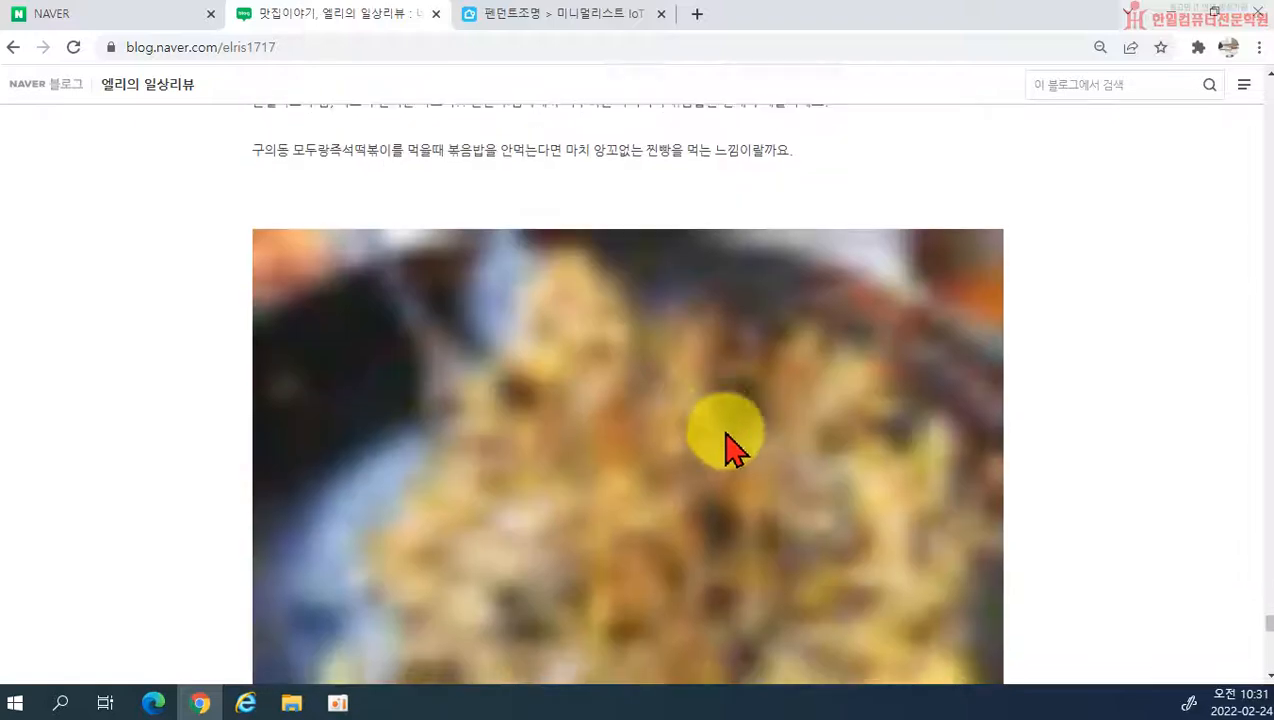
{"action": "scroll", "coordinate": [722, 425], "scroll_direction": "down", "scroll_amount": 8}
{"action": "left_click_drag", "start_coordinate": [1269, 645], "coordinate": [1226, 80]}
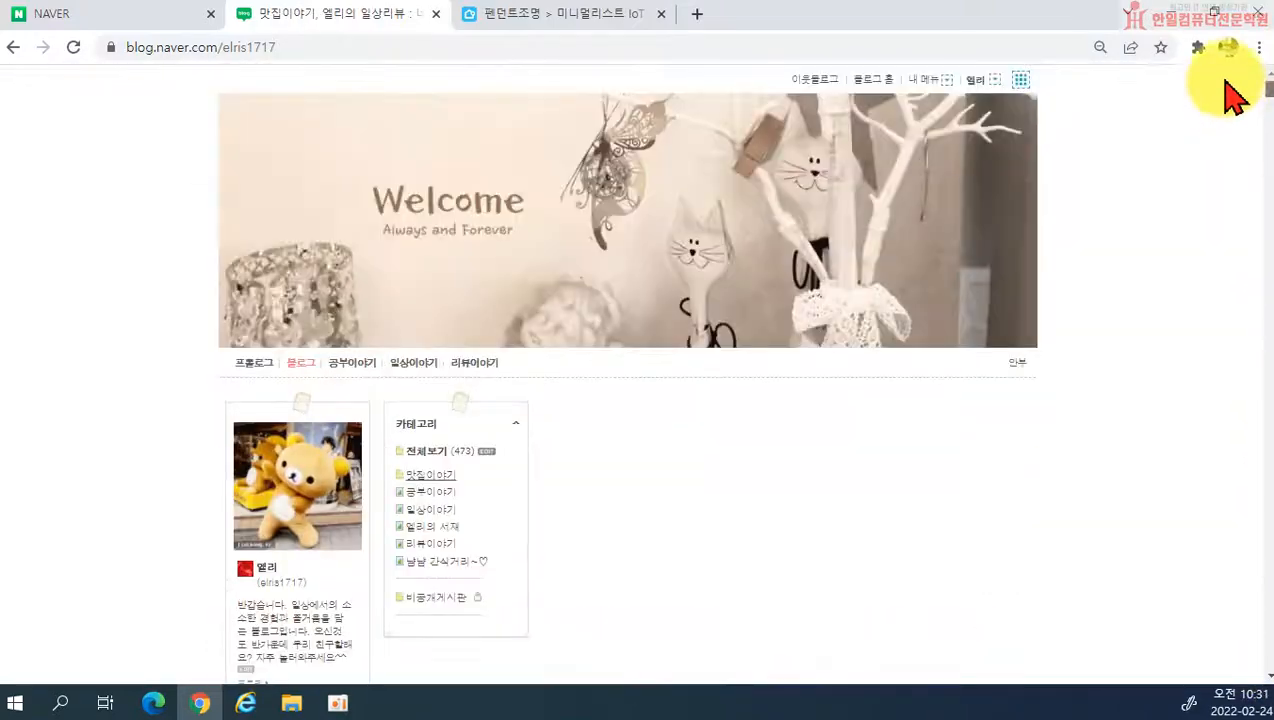
Step: Set the 맛집이야기 category's post view (글보기) to 앨범형 in the category settings and save the changes
{"action": "left_click", "coordinate": [486, 452]}
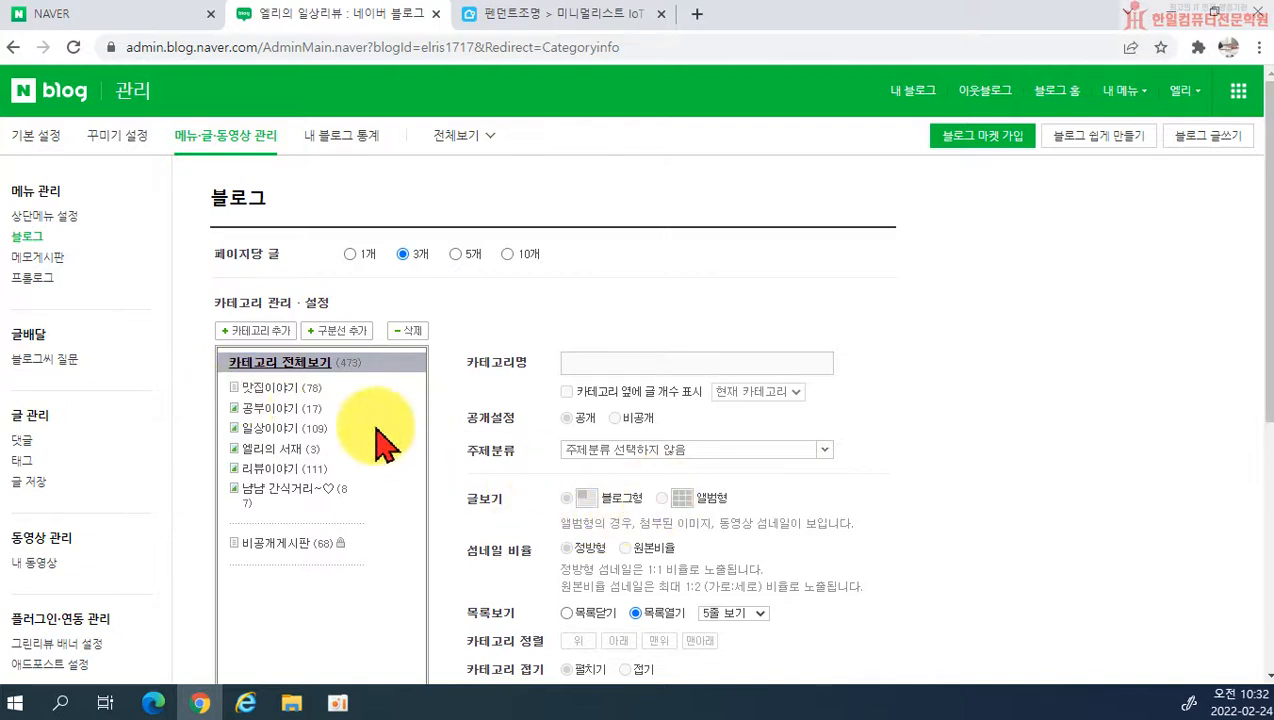
{"action": "left_click", "coordinate": [284, 390]}
{"action": "left_click", "coordinate": [661, 498]}
{"action": "scroll", "coordinate": [583, 560], "scroll_direction": "down", "scroll_amount": 1}
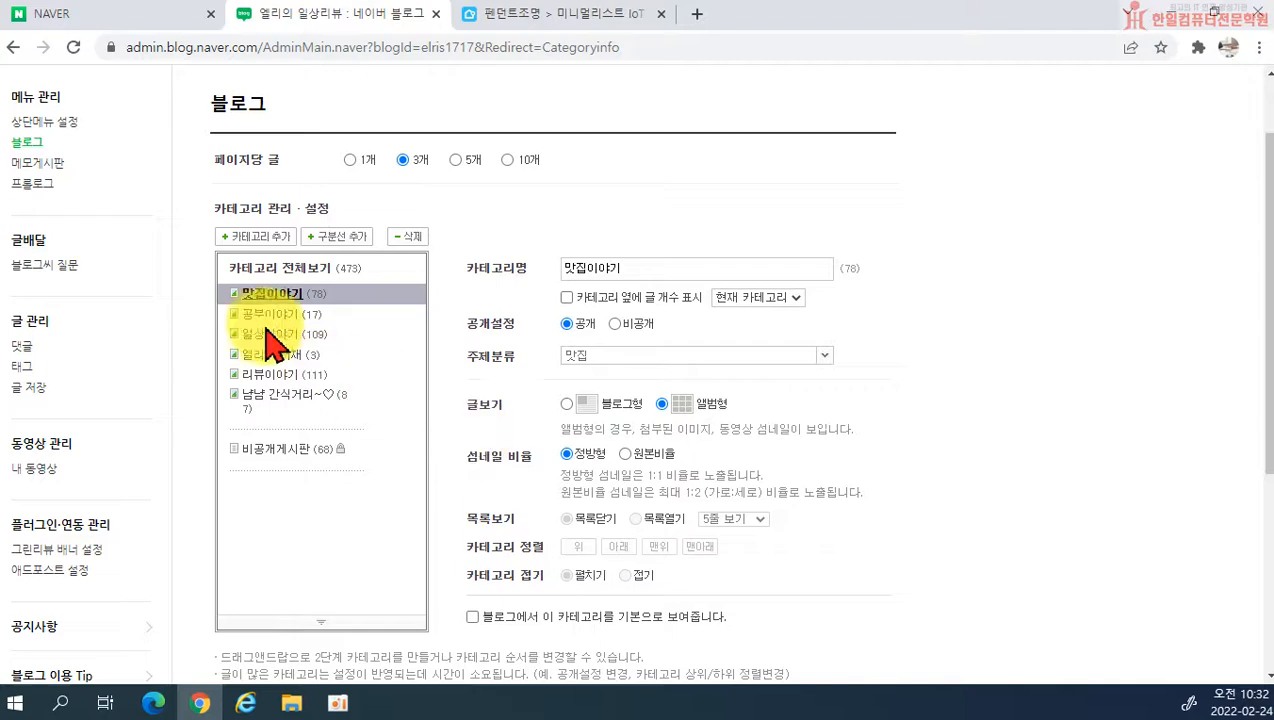
{"action": "scroll", "coordinate": [449, 432], "scroll_direction": "down", "scroll_amount": 4}
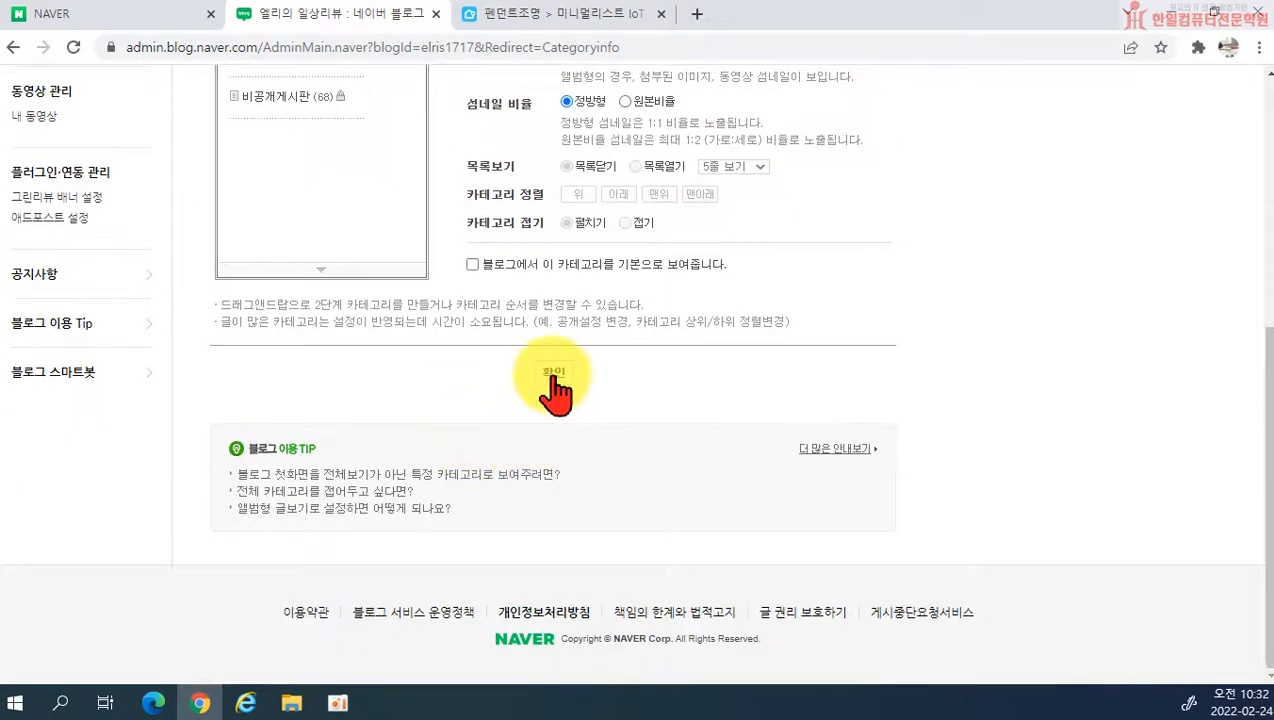
{"action": "scroll", "coordinate": [555, 393], "scroll_direction": "up", "scroll_amount": 2}
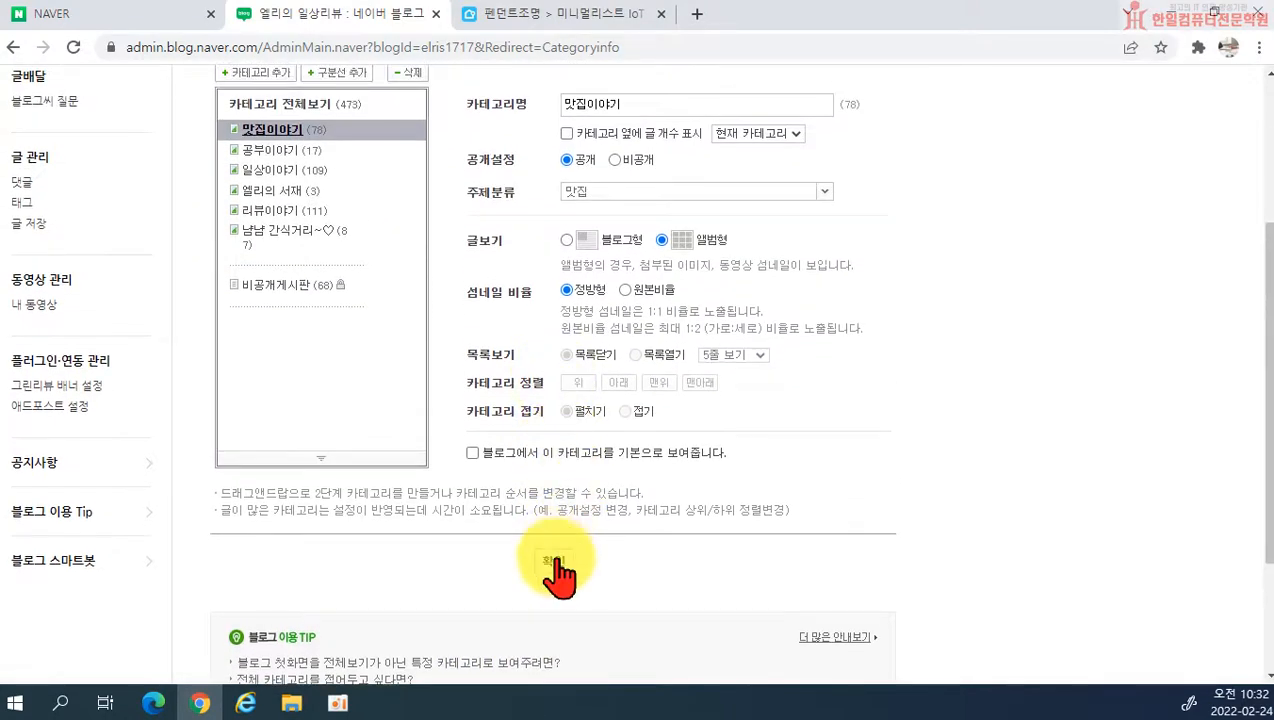
{"action": "left_click", "coordinate": [553, 562]}
{"action": "left_click", "coordinate": [622, 408]}
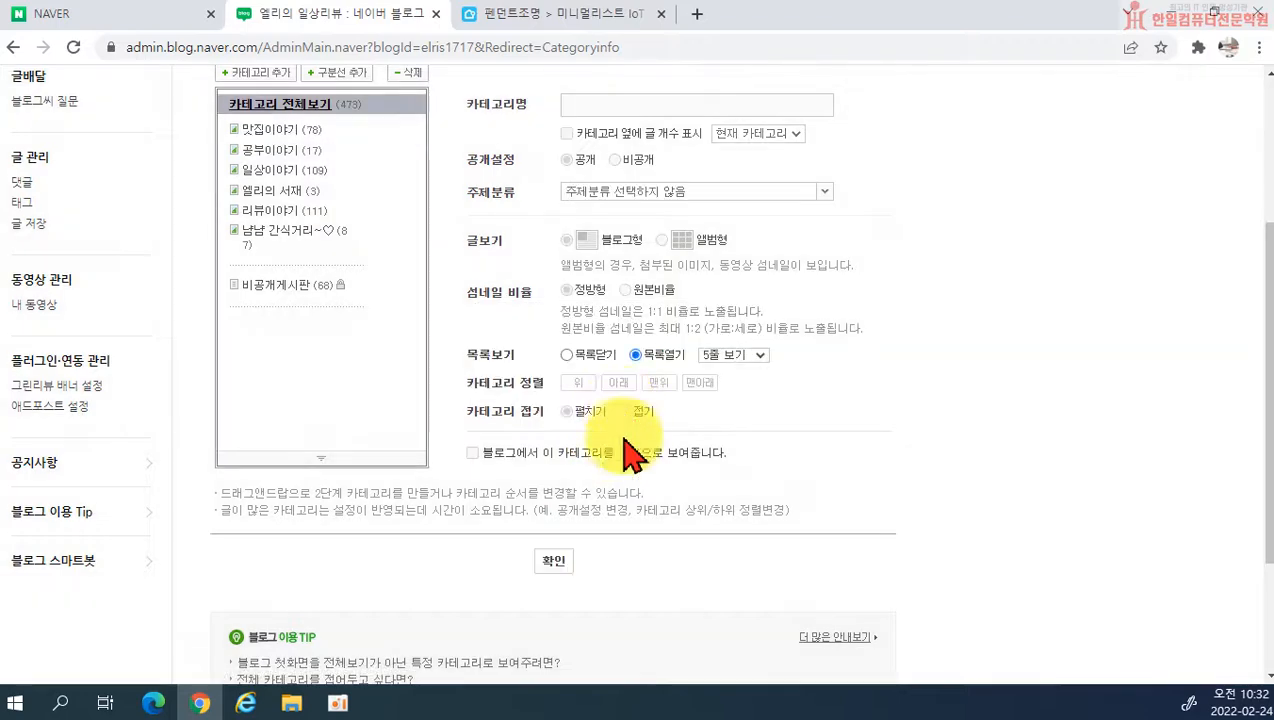
Step: Go back to the blog from the management page and open the 맛집이야기 category
{"action": "left_click", "coordinate": [933, 92]}
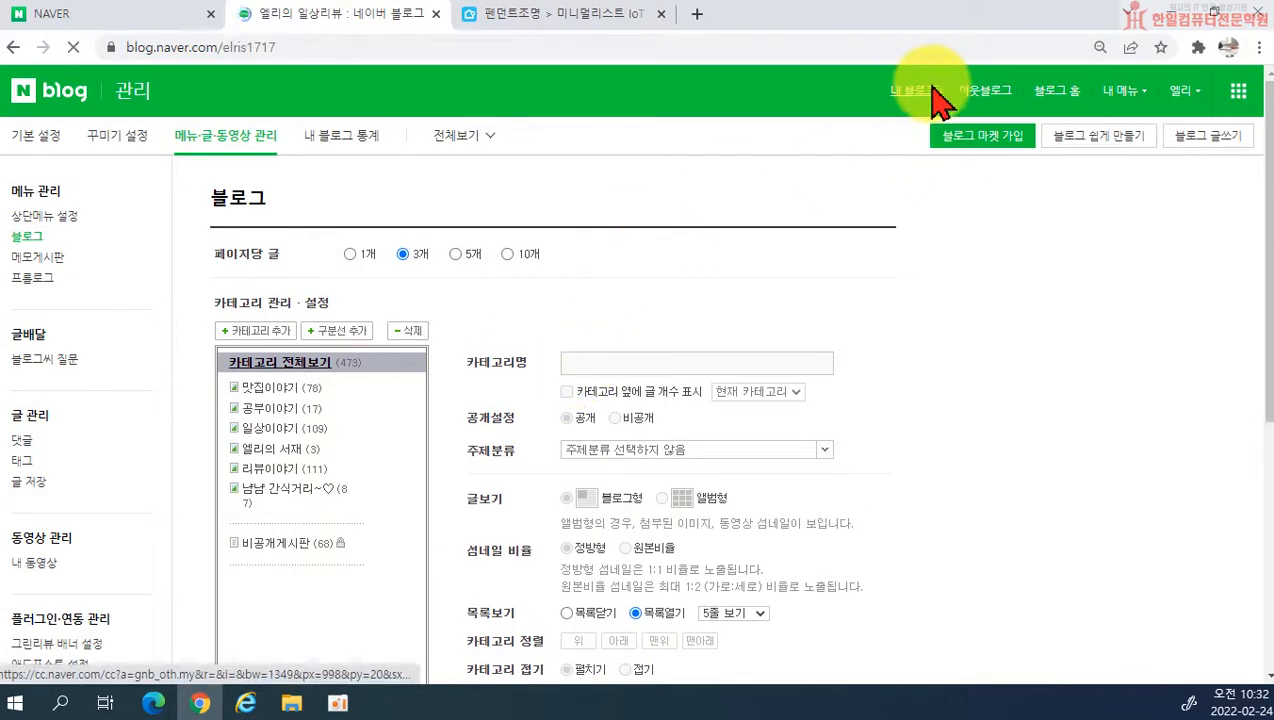
{"action": "scroll", "coordinate": [500, 435], "scroll_direction": "down", "scroll_amount": 2}
{"action": "scroll", "coordinate": [520, 437], "scroll_direction": "down", "scroll_amount": 1}
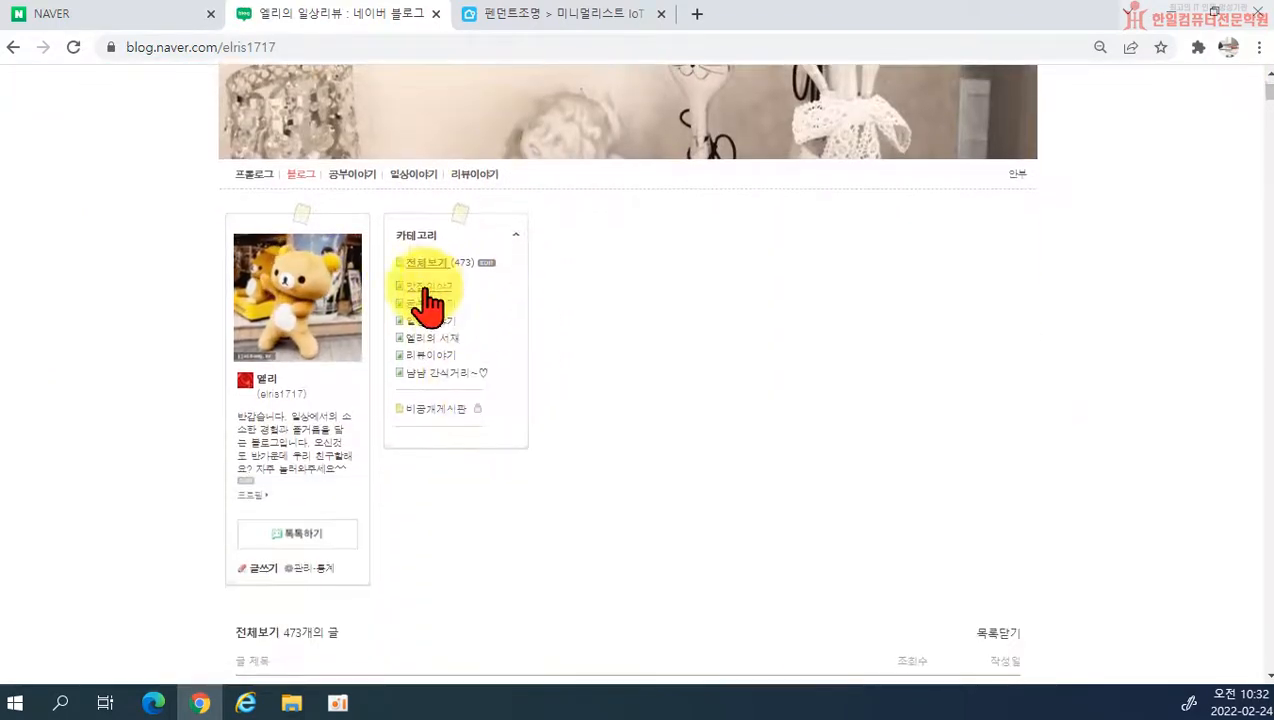
{"action": "left_click", "coordinate": [421, 290]}
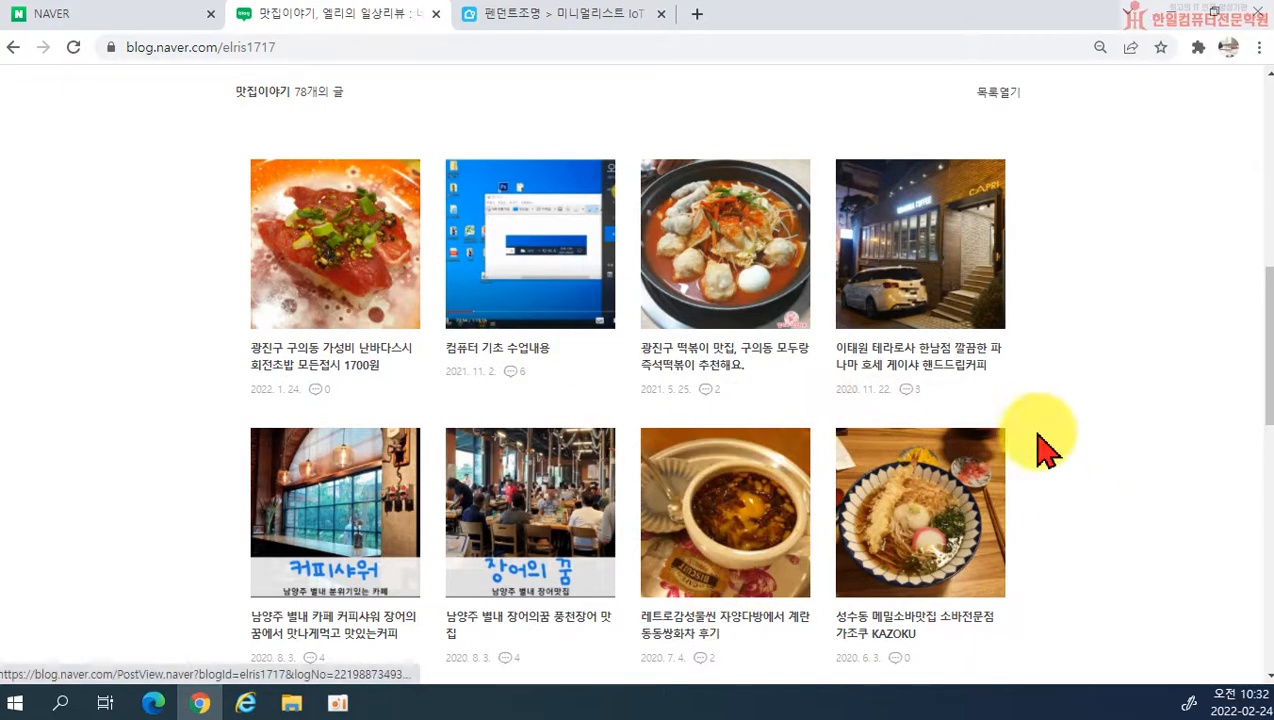
Step: Examine how the 맛집이야기 posts are arranged as album thumbnails and compare them with the category list
{"action": "scroll", "coordinate": [1075, 450], "scroll_direction": "up", "scroll_amount": 1}
{"action": "scroll", "coordinate": [1088, 462], "scroll_direction": "up", "scroll_amount": 1}
{"action": "scroll", "coordinate": [1086, 460], "scroll_direction": "down", "scroll_amount": 3}
{"action": "scroll", "coordinate": [780, 440], "scroll_direction": "up", "scroll_amount": 8}
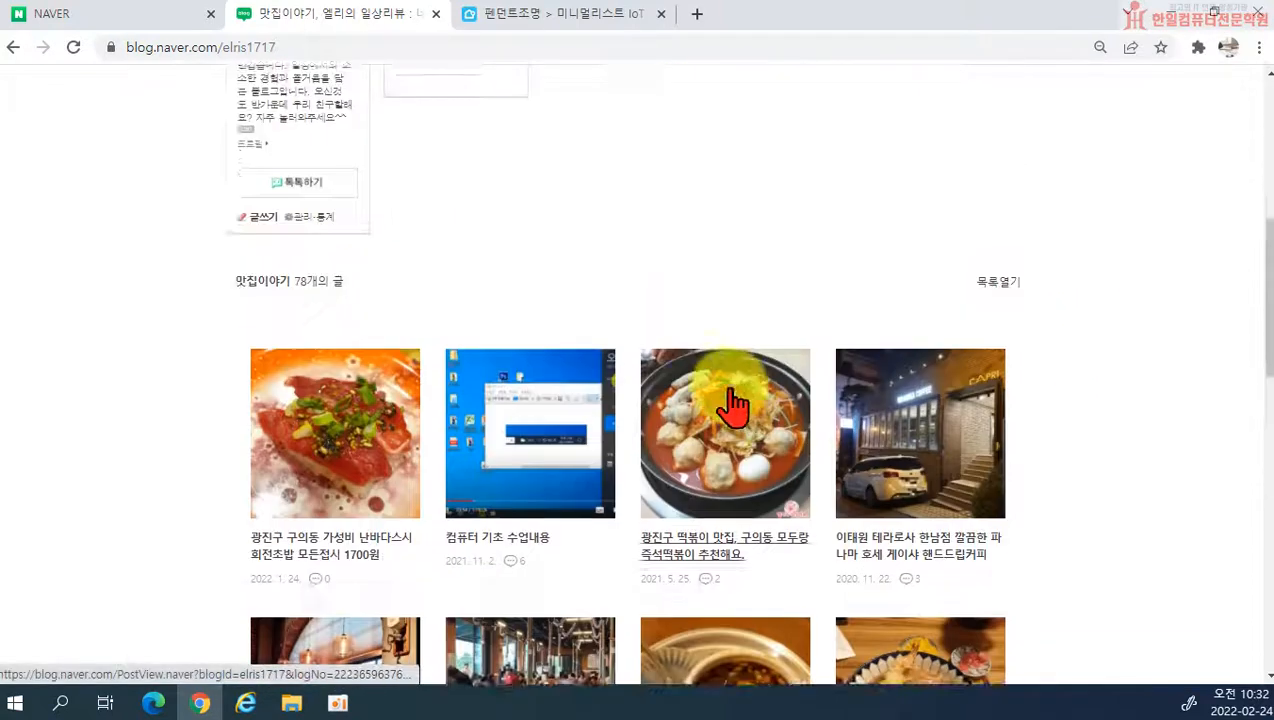
{"action": "left_click", "coordinate": [424, 406]}
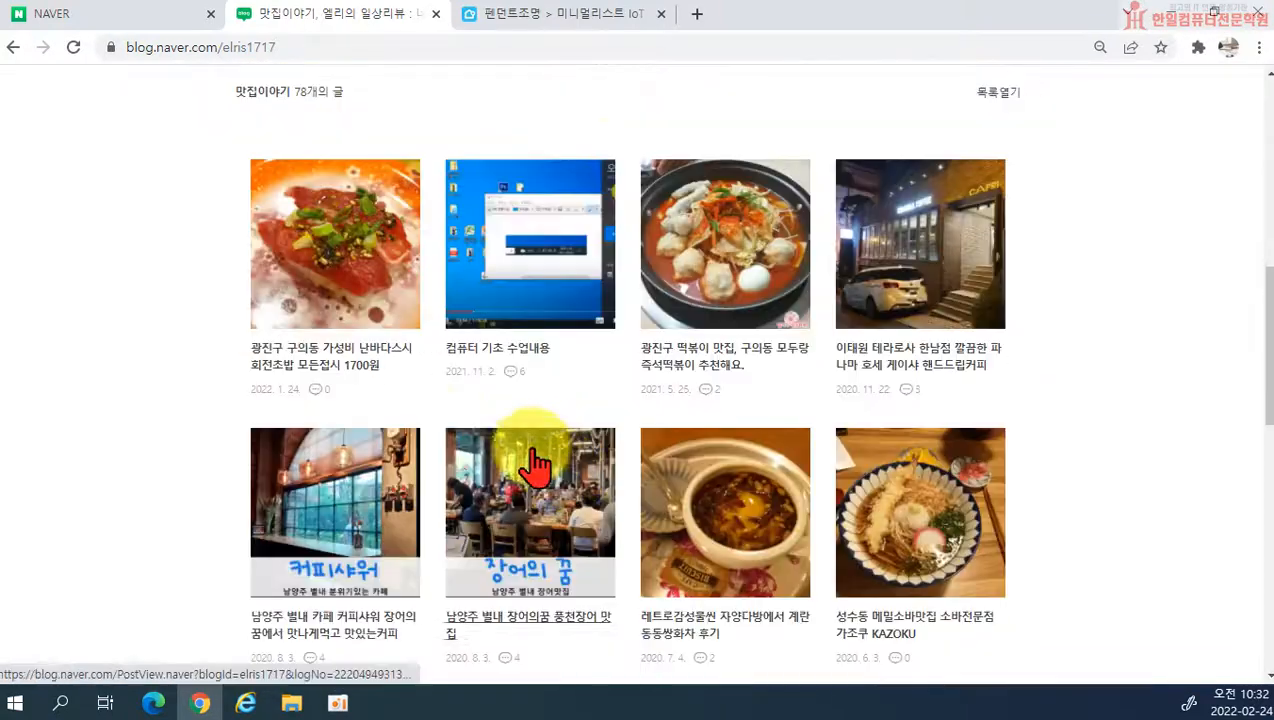
{"action": "scroll", "coordinate": [490, 440], "scroll_direction": "down", "scroll_amount": 2}
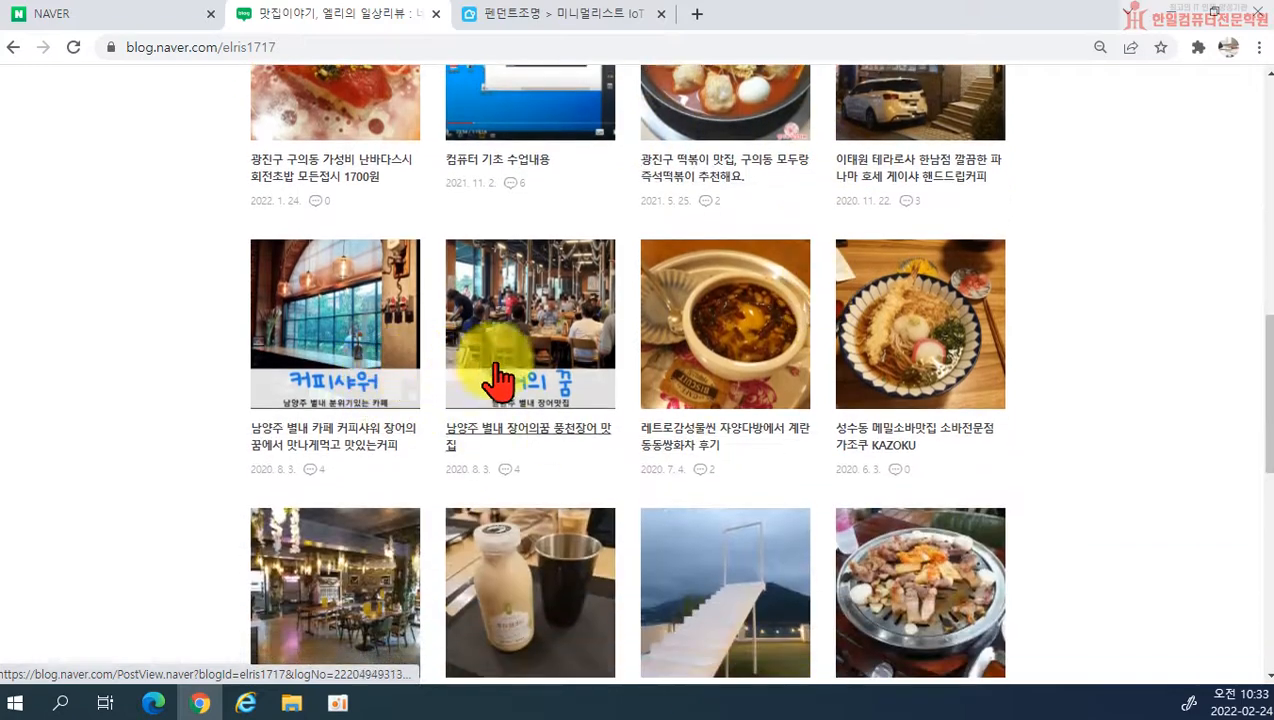
{"action": "scroll", "coordinate": [882, 430], "scroll_direction": "down", "scroll_amount": 1}
{"action": "scroll", "coordinate": [845, 483], "scroll_direction": "down", "scroll_amount": 4}
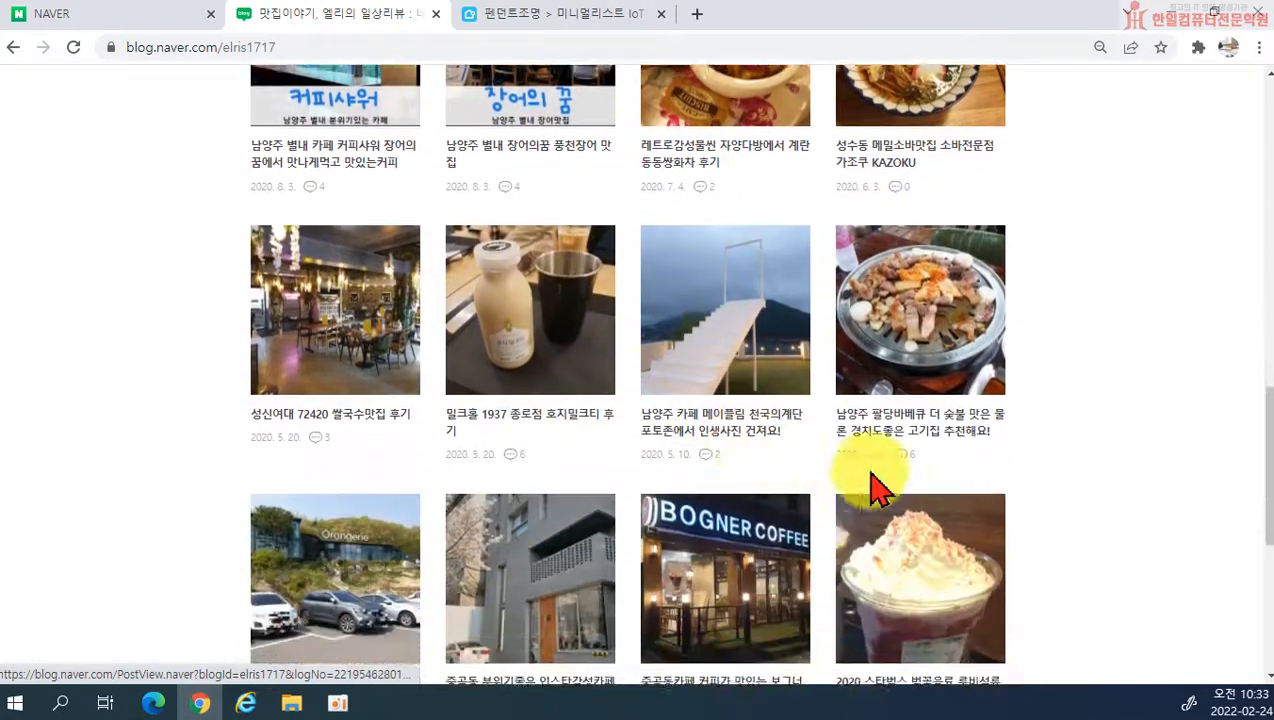
{"action": "scroll", "coordinate": [567, 595], "scroll_direction": "up", "scroll_amount": 7}
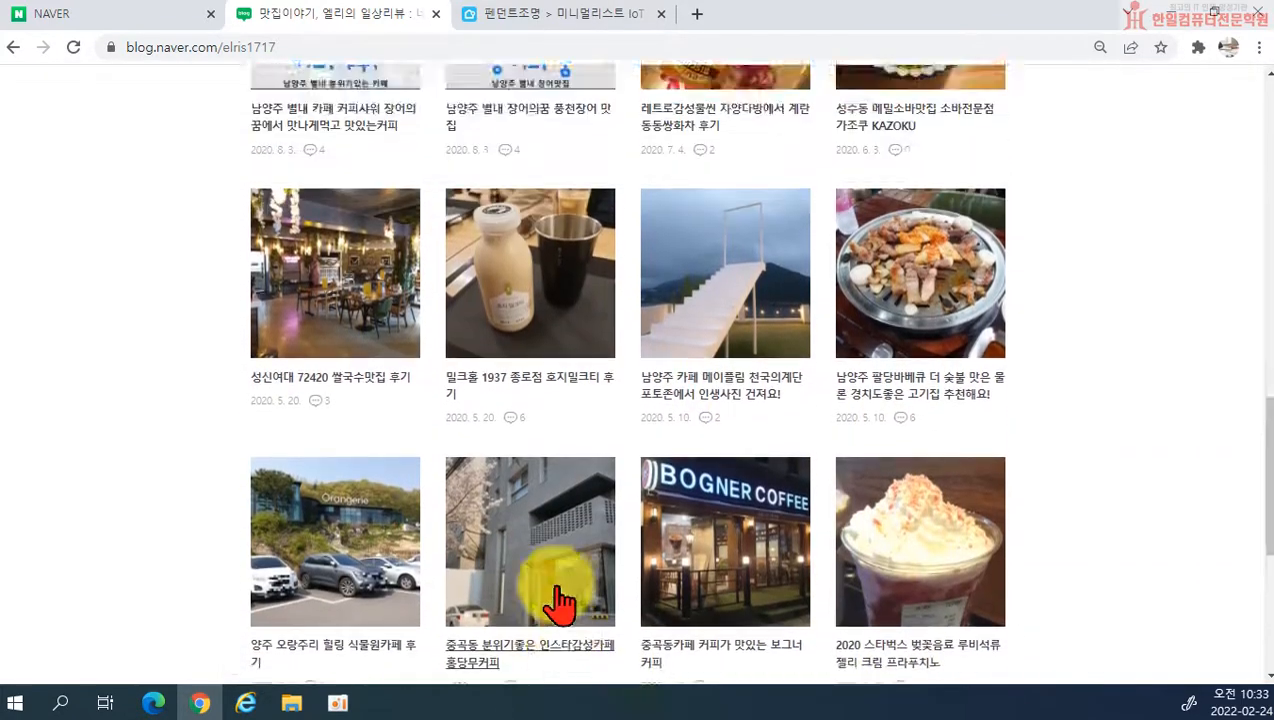
{"action": "scroll", "coordinate": [887, 492], "scroll_direction": "up", "scroll_amount": 5}
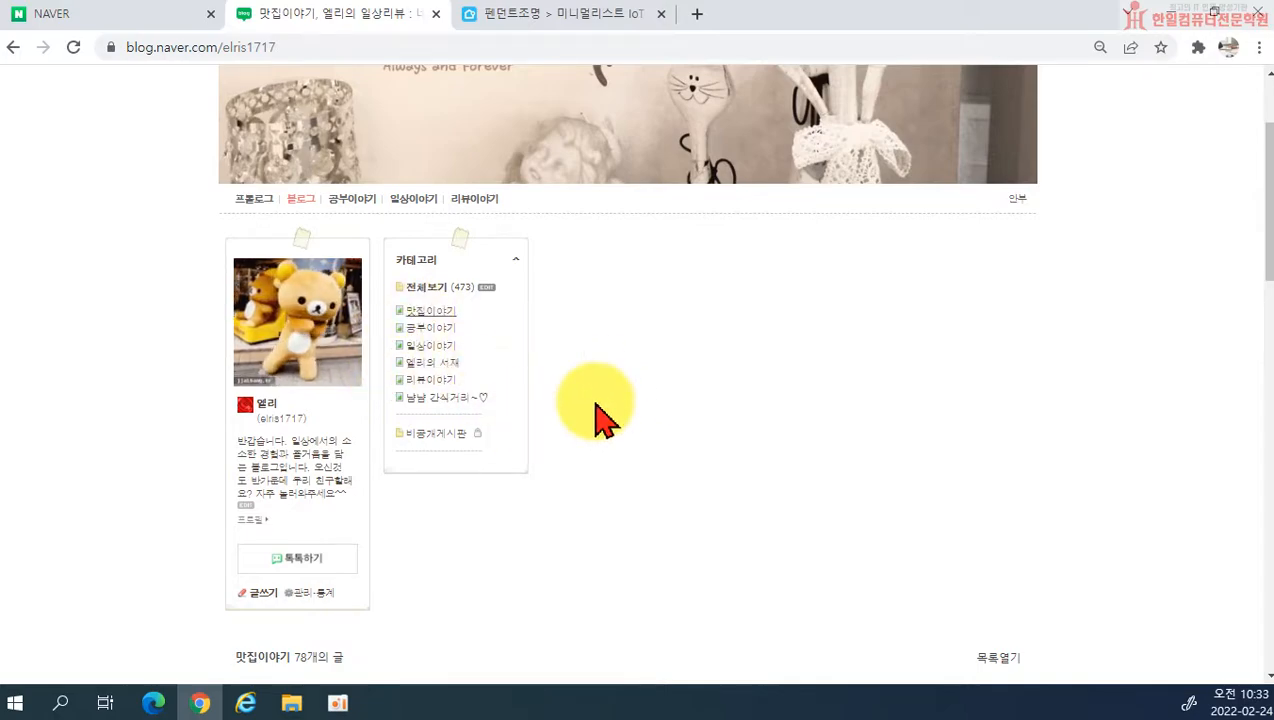
{"action": "scroll", "coordinate": [597, 413], "scroll_direction": "down", "scroll_amount": 5}
{"action": "scroll", "coordinate": [725, 441], "scroll_direction": "down", "scroll_amount": 3}
{"action": "scroll", "coordinate": [668, 455], "scroll_direction": "up", "scroll_amount": 9}
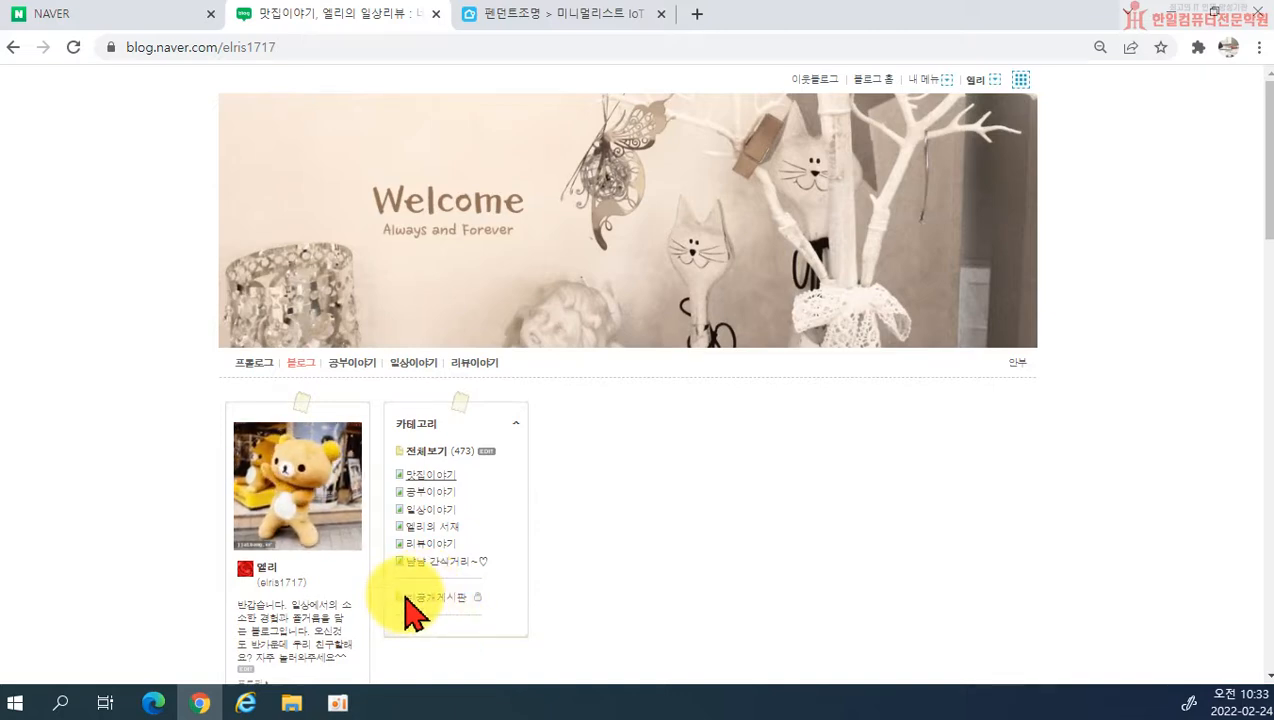
Step: Open the private 비공개게시판 category and look over how its posts are displayed
{"action": "scroll", "coordinate": [577, 606], "scroll_direction": "down", "scroll_amount": 5}
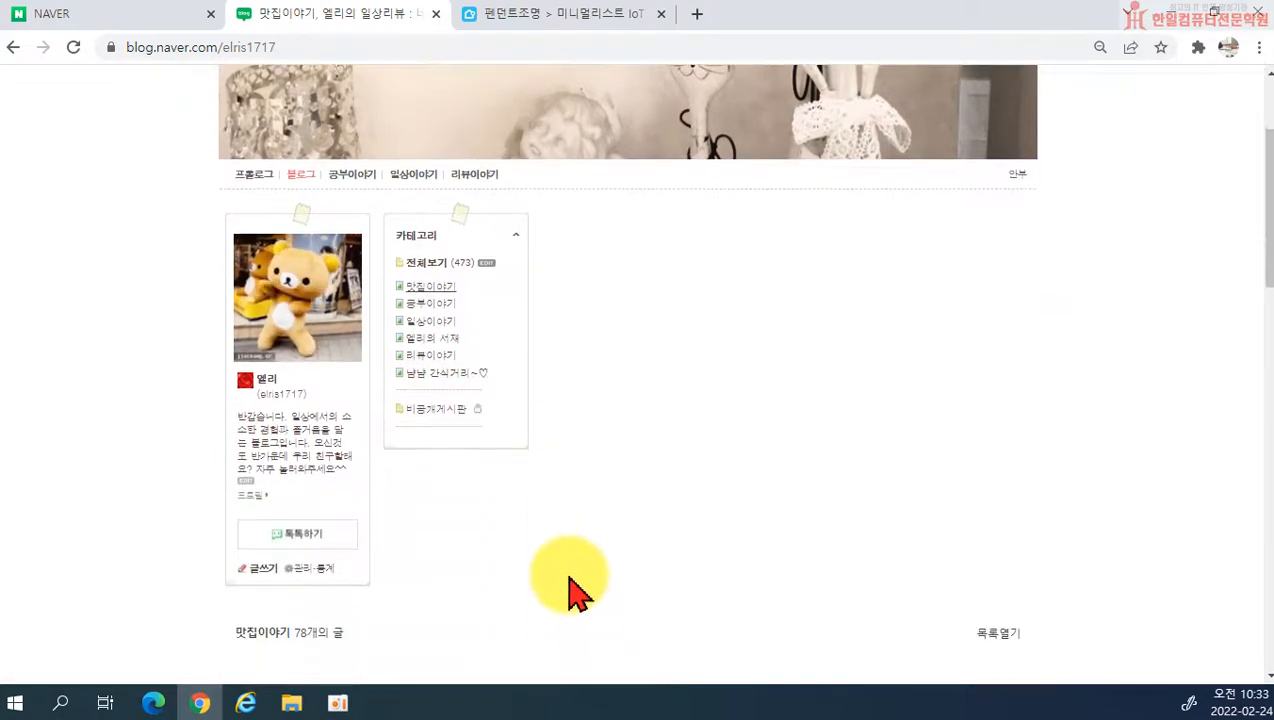
{"action": "scroll", "coordinate": [550, 520], "scroll_direction": "up", "scroll_amount": 3}
{"action": "left_click", "coordinate": [432, 410]}
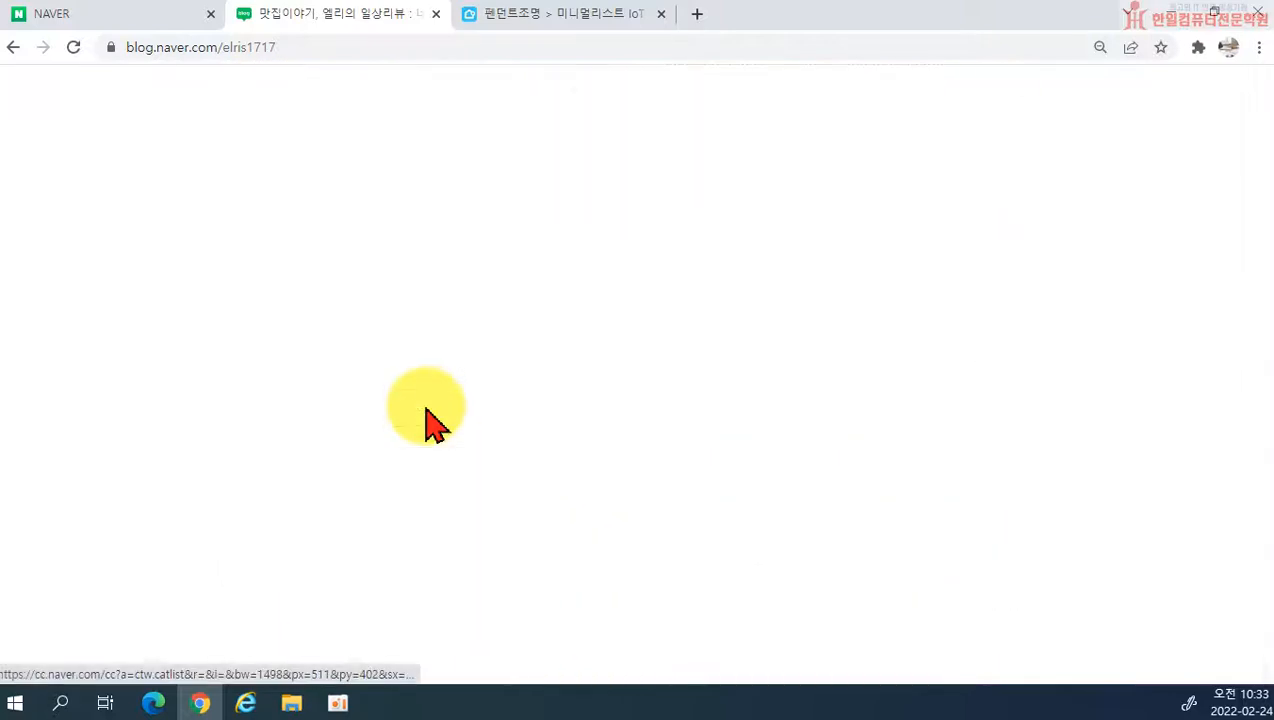
{"action": "scroll", "coordinate": [577, 568], "scroll_direction": "up", "scroll_amount": 6}
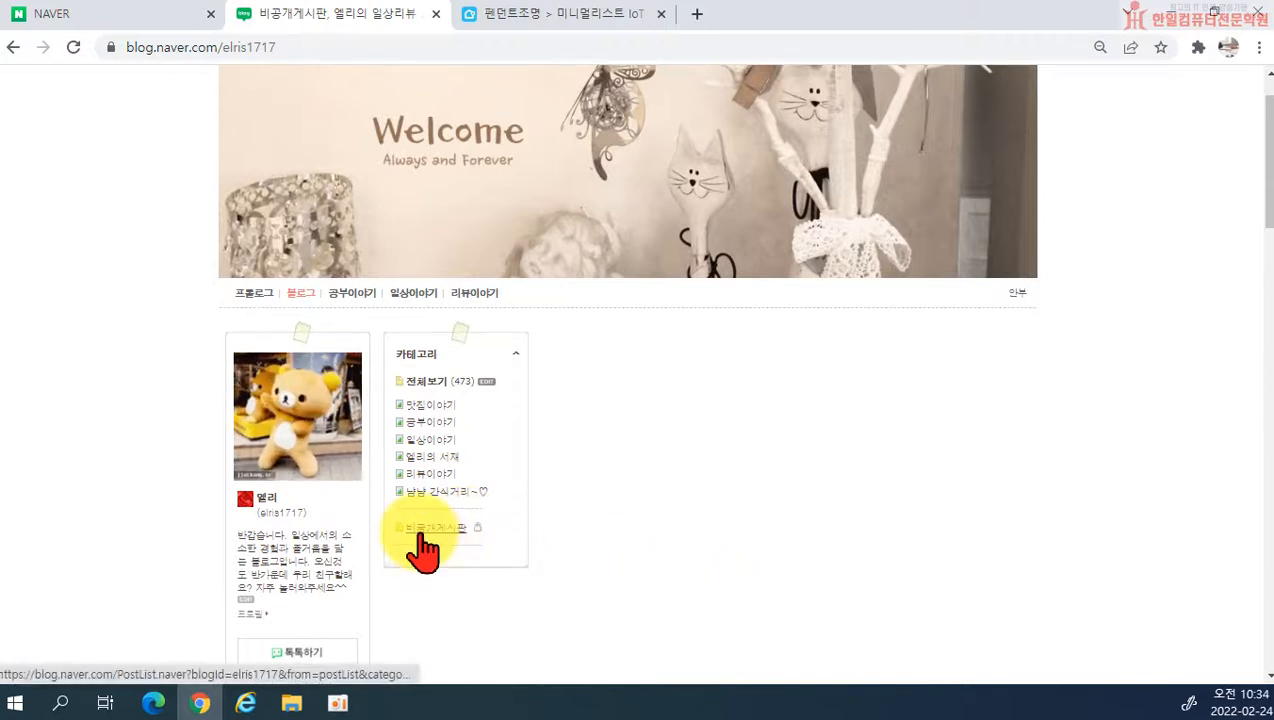
{"action": "scroll", "coordinate": [489, 540], "scroll_direction": "down", "scroll_amount": 3}
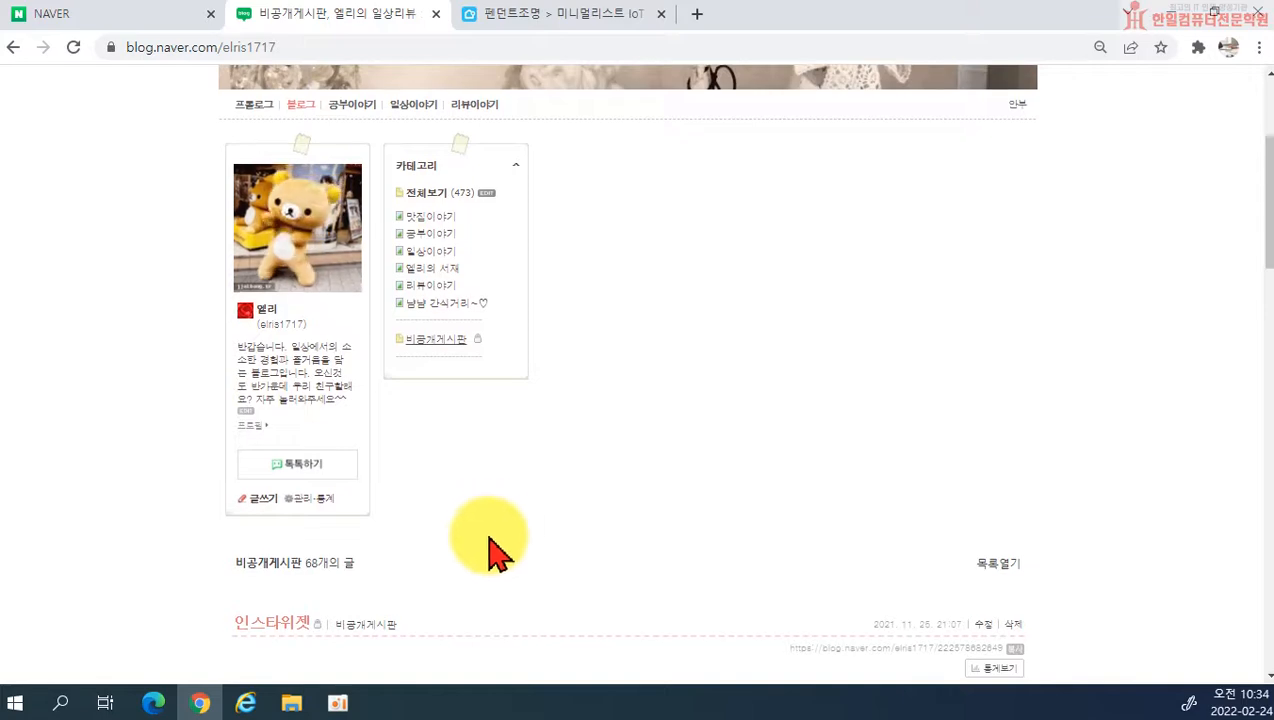
{"action": "scroll", "coordinate": [283, 520], "scroll_direction": "down", "scroll_amount": 3}
{"action": "scroll", "coordinate": [375, 520], "scroll_direction": "down", "scroll_amount": 2}
{"action": "scroll", "coordinate": [395, 548], "scroll_direction": "up", "scroll_amount": 4}
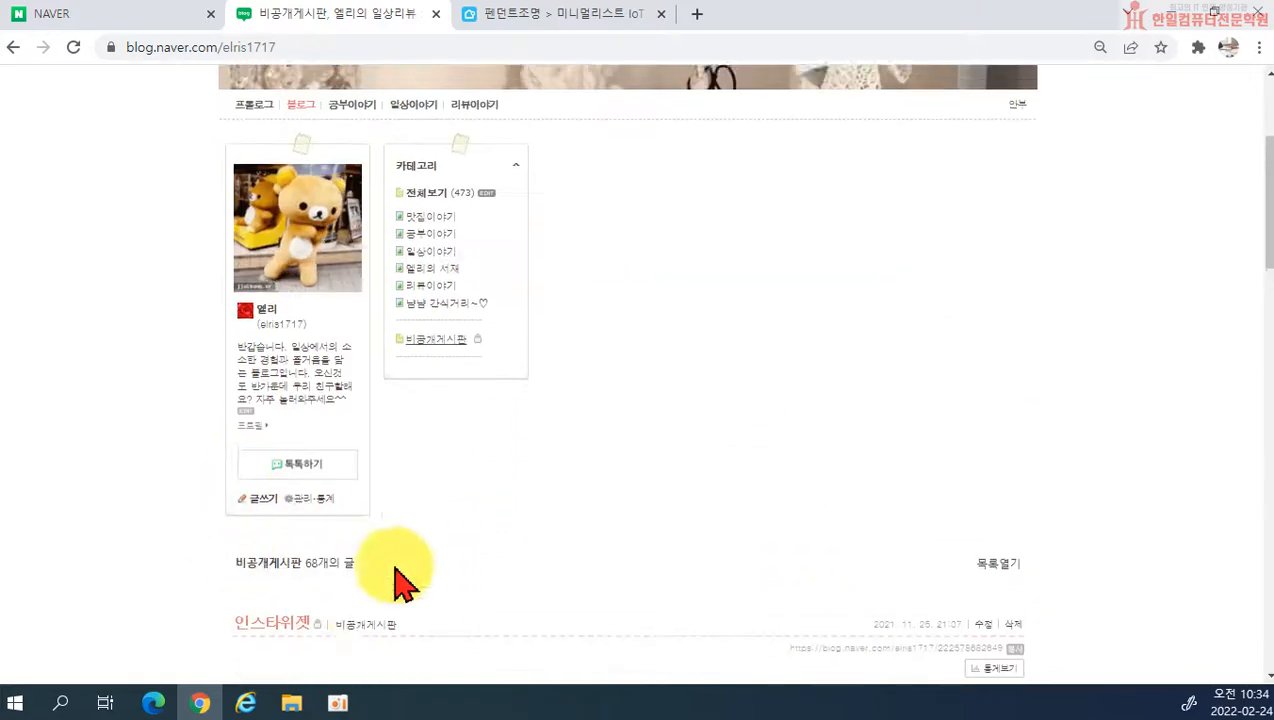
{"action": "scroll", "coordinate": [300, 470], "scroll_direction": "down", "scroll_amount": 3}
{"action": "scroll", "coordinate": [370, 535], "scroll_direction": "down", "scroll_amount": 2}
{"action": "scroll", "coordinate": [340, 570], "scroll_direction": "up", "scroll_amount": 5}
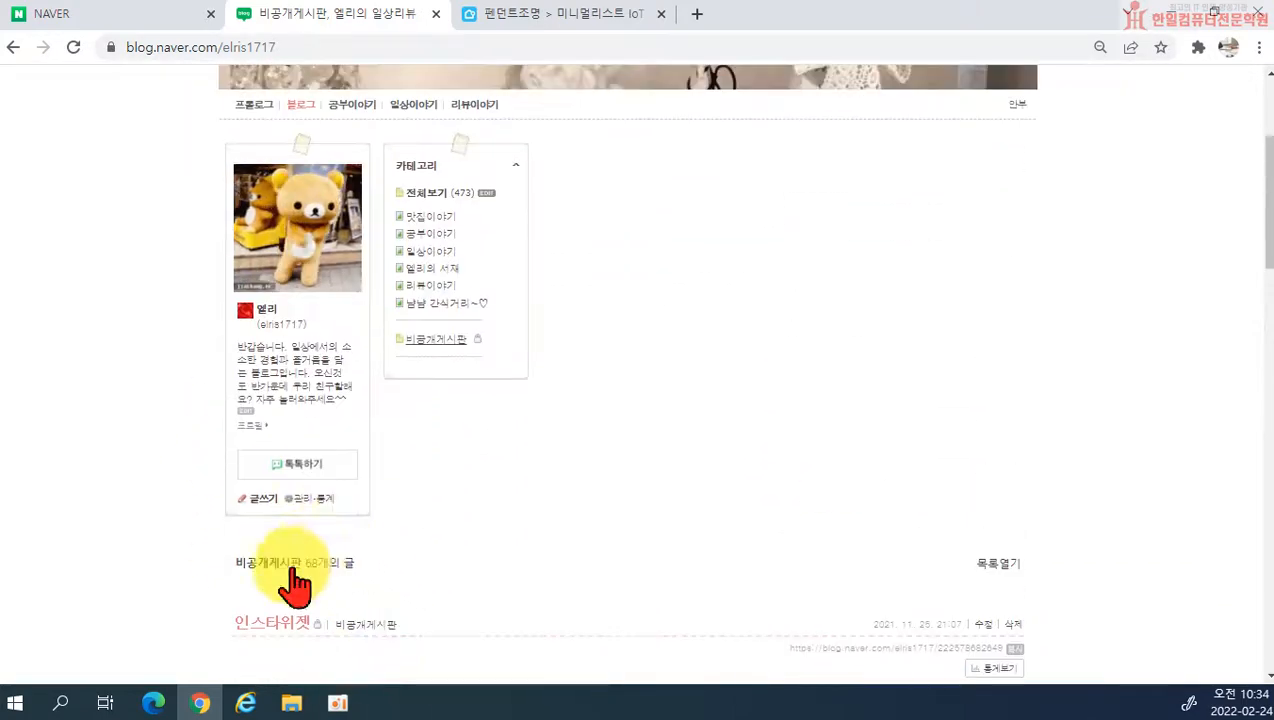
Step: Open the blog management page and go to the layout and widget settings (레이아웃·위젯 설정)
{"action": "scroll", "coordinate": [300, 518], "scroll_direction": "up", "scroll_amount": 2}
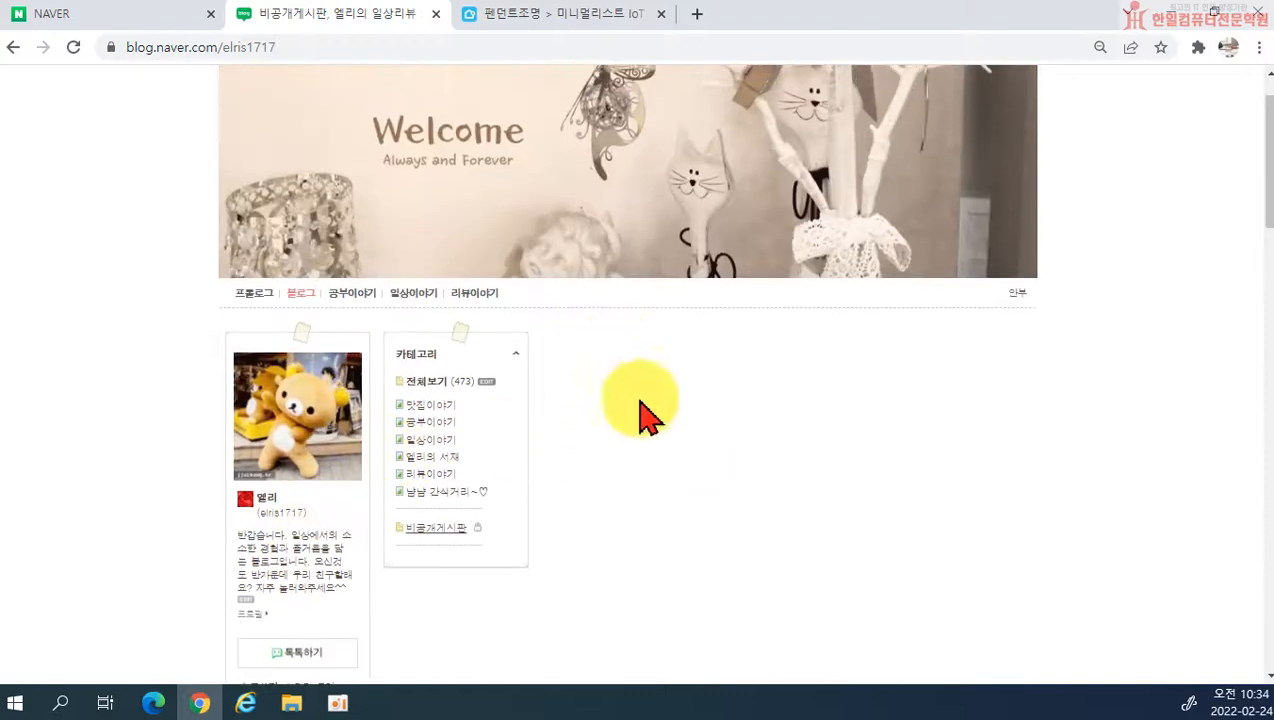
{"action": "scroll", "coordinate": [936, 480], "scroll_direction": "up", "scroll_amount": 1}
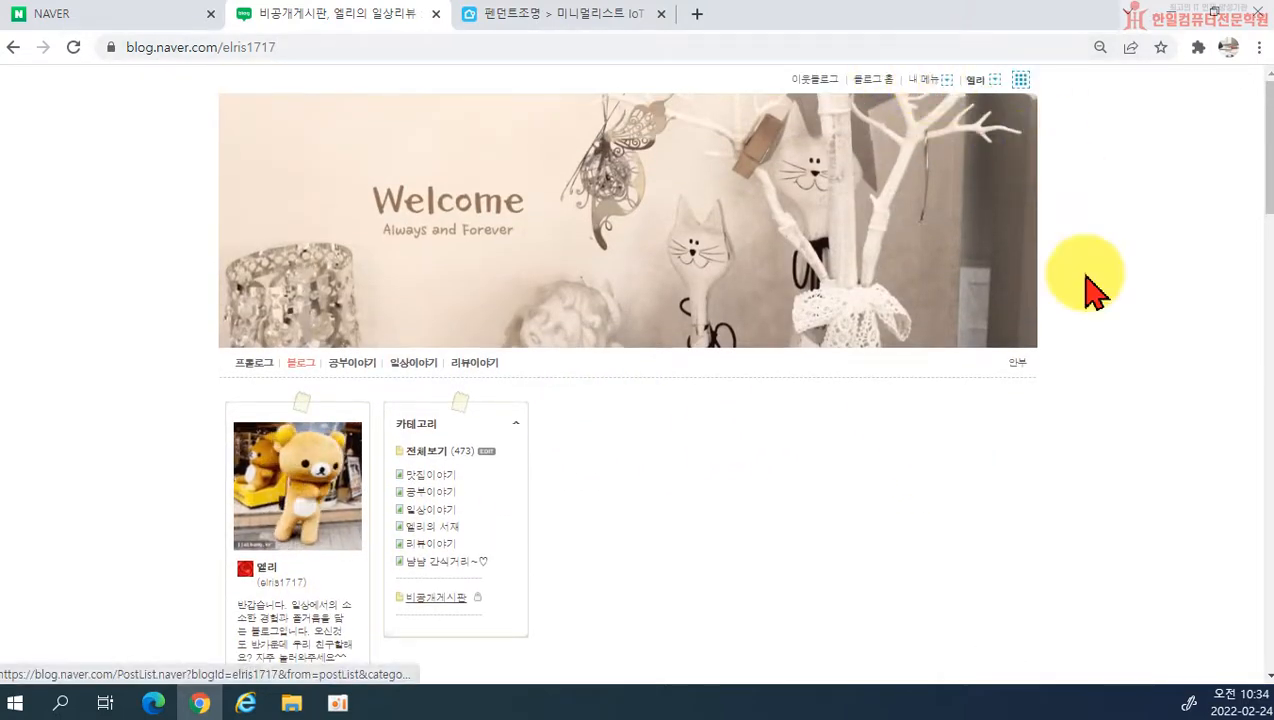
{"action": "left_click", "coordinate": [928, 80]}
{"action": "left_click", "coordinate": [916, 142]}
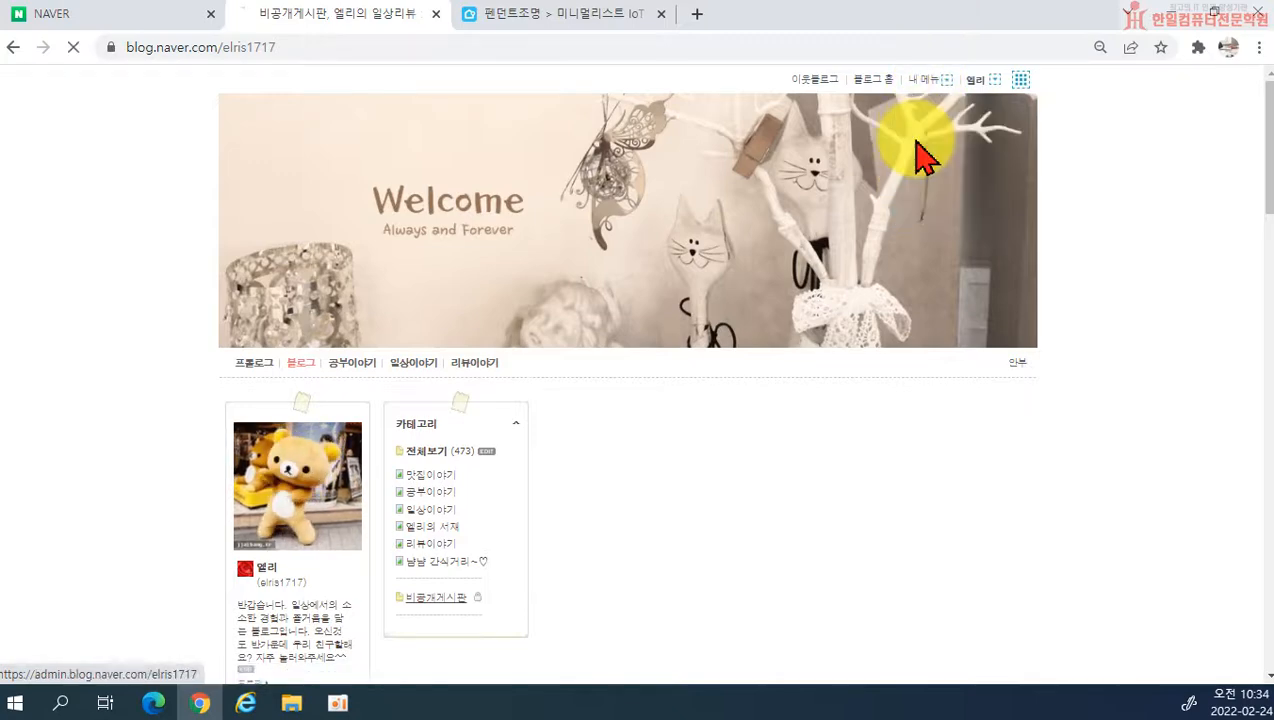
{"action": "left_click", "coordinate": [133, 145]}
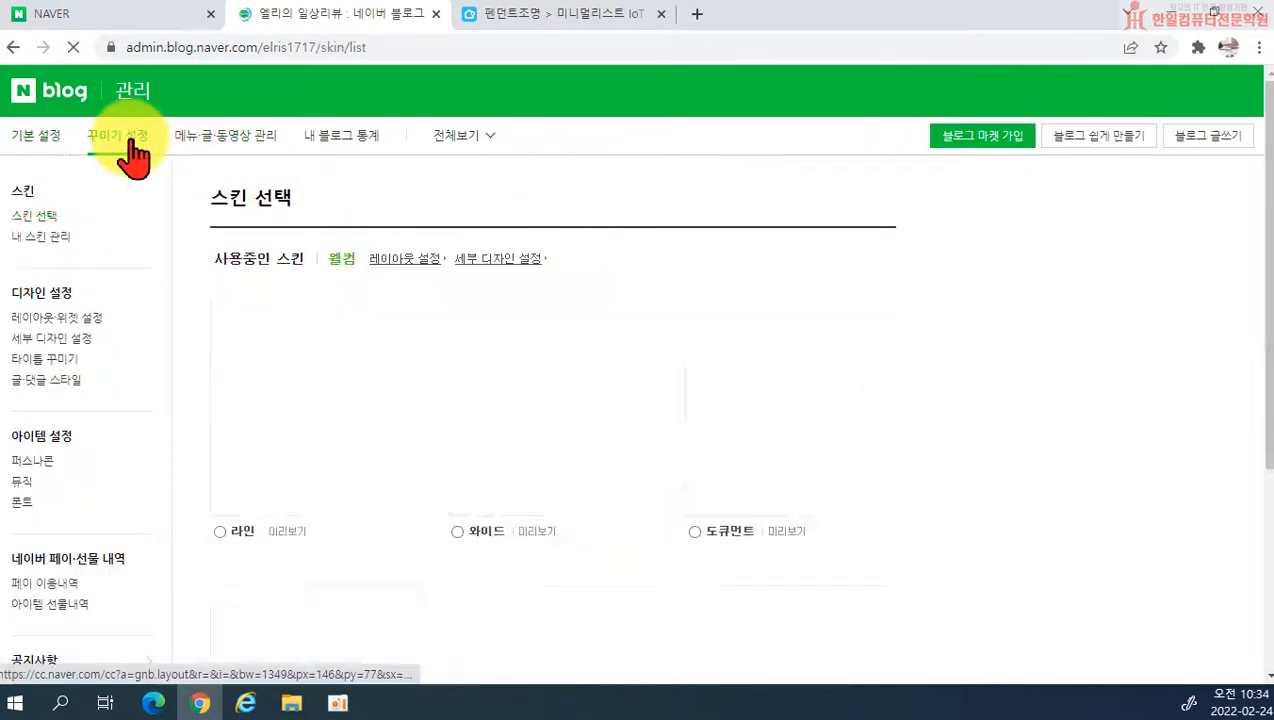
{"action": "left_click", "coordinate": [77, 322]}
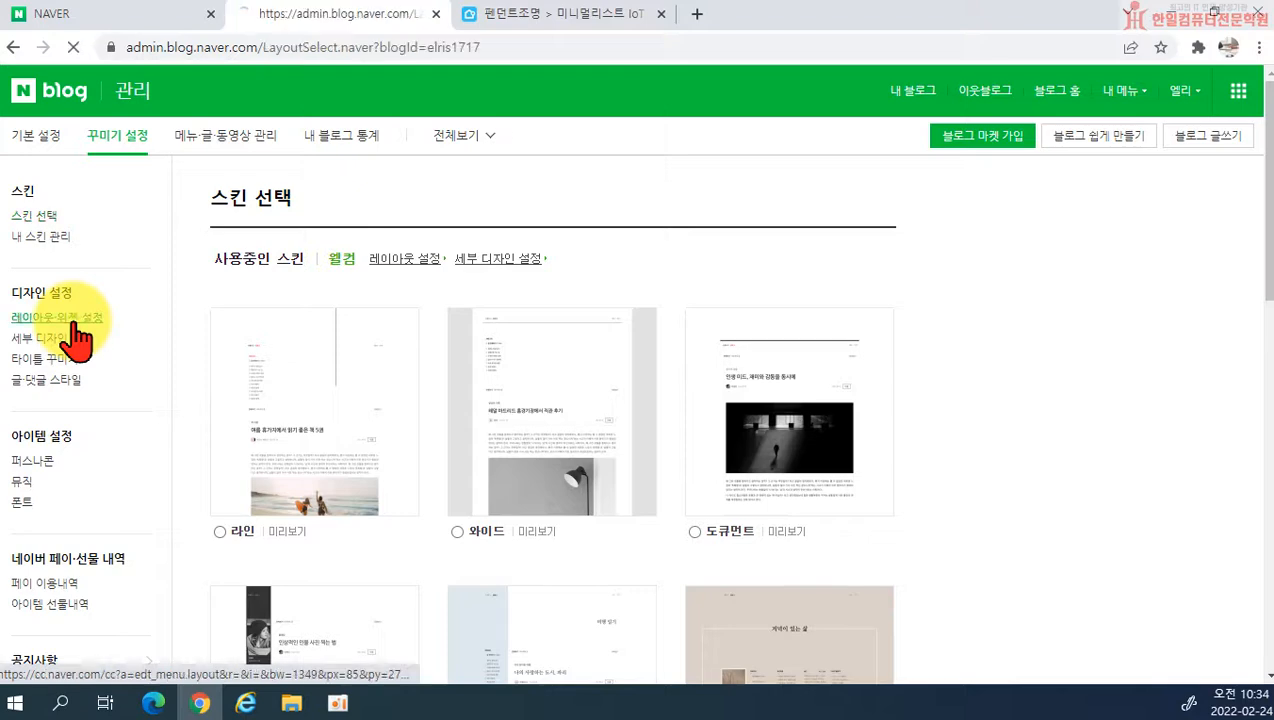
Step: Enable the 인스타버튼 widget in the widget usage settings (위젯 사용 설정)
{"action": "scroll", "coordinate": [896, 398], "scroll_direction": "down", "scroll_amount": 8}
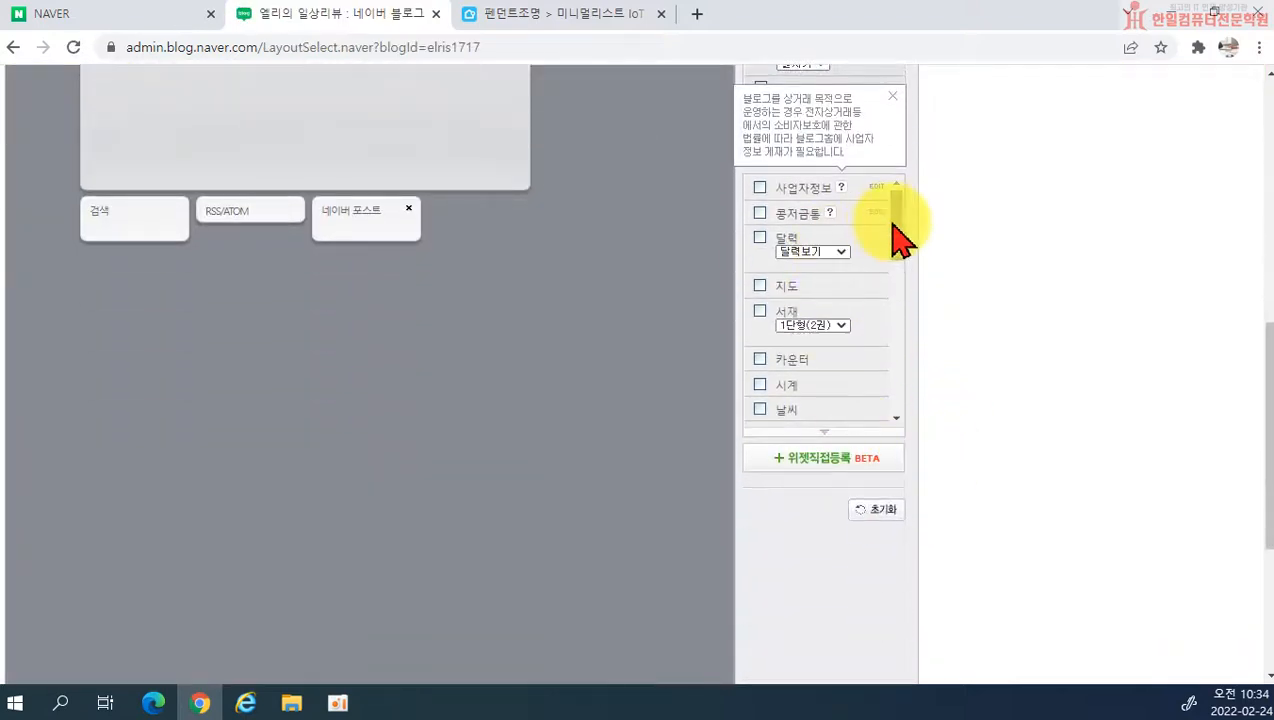
{"action": "left_click_drag", "start_coordinate": [893, 223], "coordinate": [897, 366]}
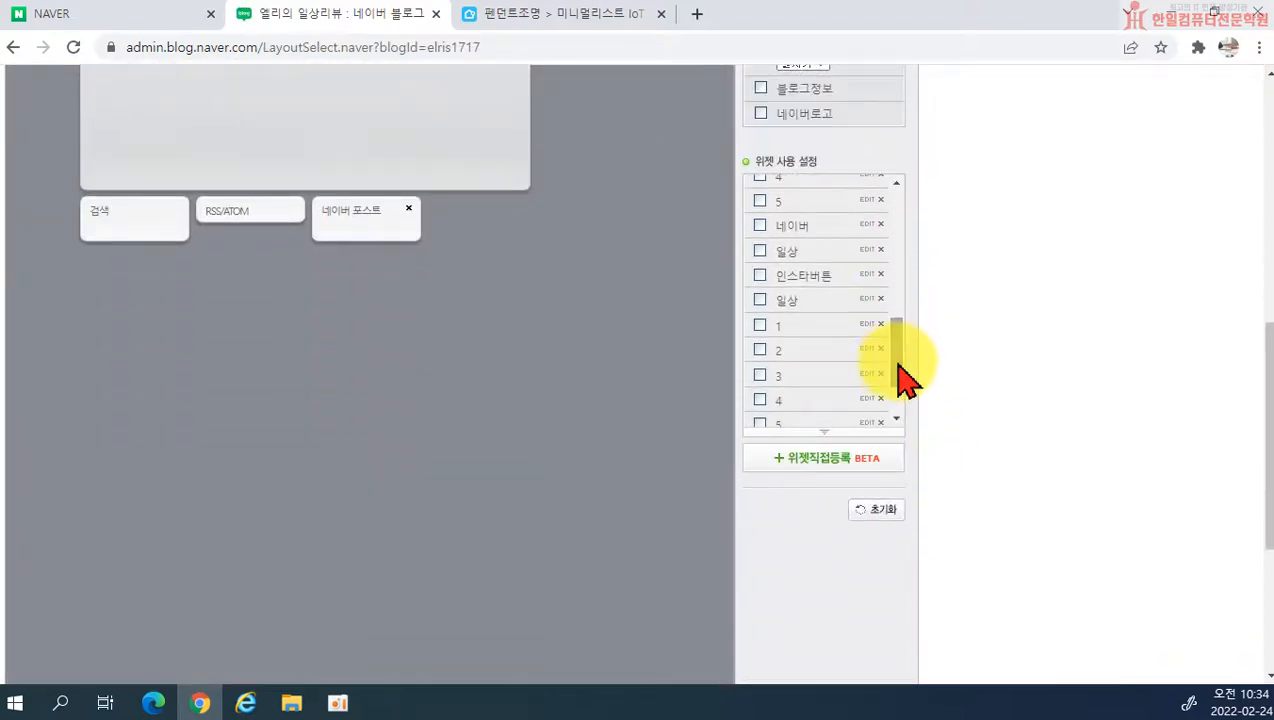
{"action": "left_click", "coordinate": [760, 275]}
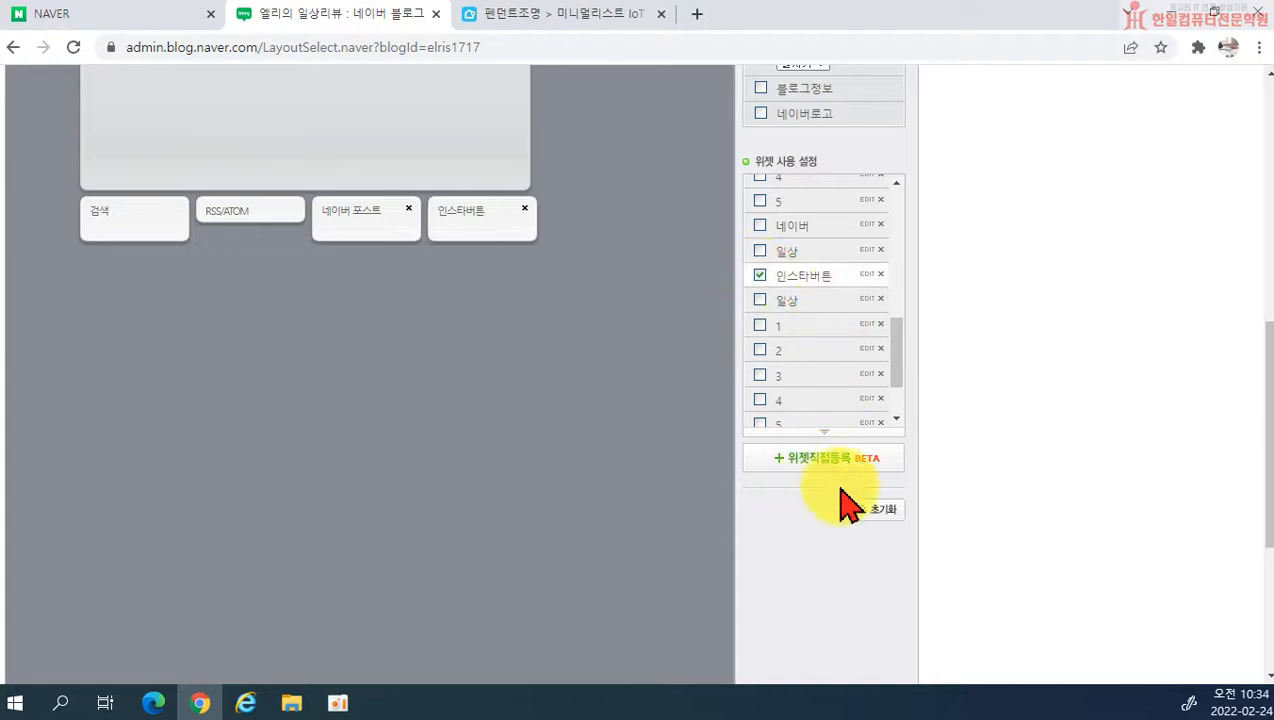
Step: Move the 인스타버튼 widget beside the 카테고리 block above the post area and apply the layout to the blog
{"action": "scroll", "coordinate": [483, 378], "scroll_direction": "up", "scroll_amount": 3}
{"action": "left_click_drag", "start_coordinate": [464, 492], "coordinate": [355, 333]}
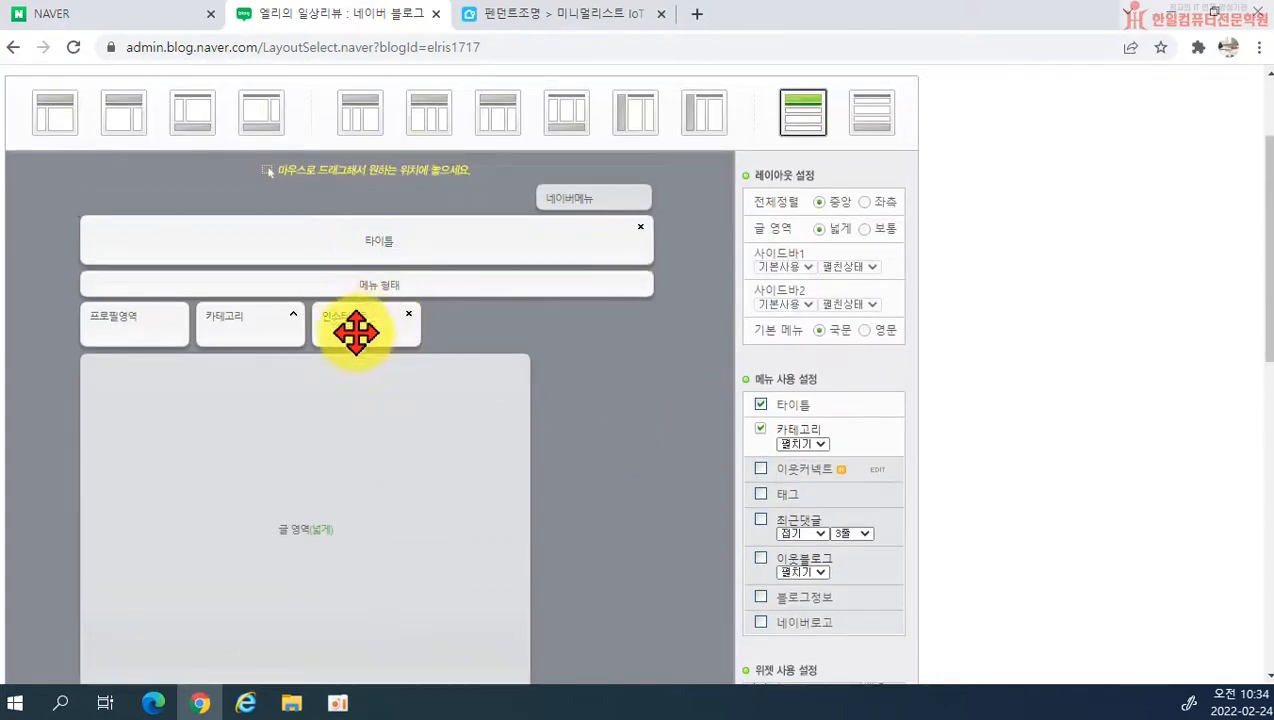
{"action": "scroll", "coordinate": [916, 469], "scroll_direction": "down", "scroll_amount": 10}
{"action": "left_click", "coordinate": [437, 640]}
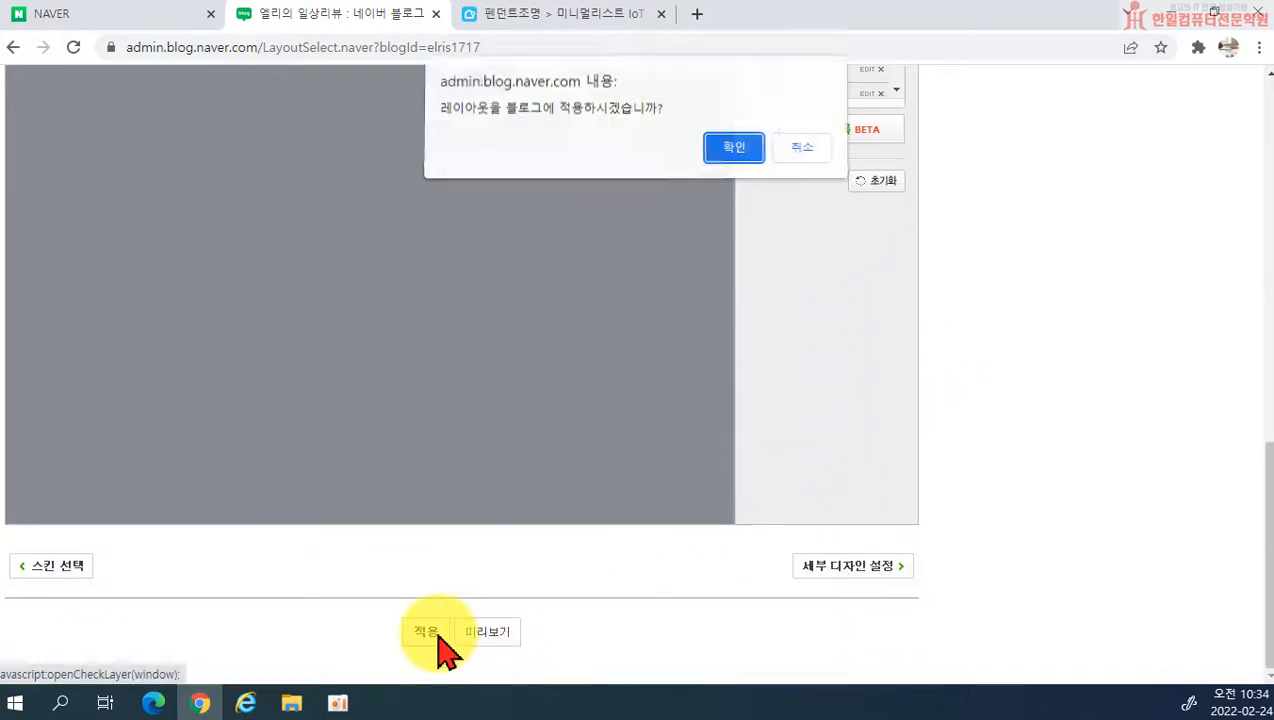
{"action": "left_click", "coordinate": [722, 157]}
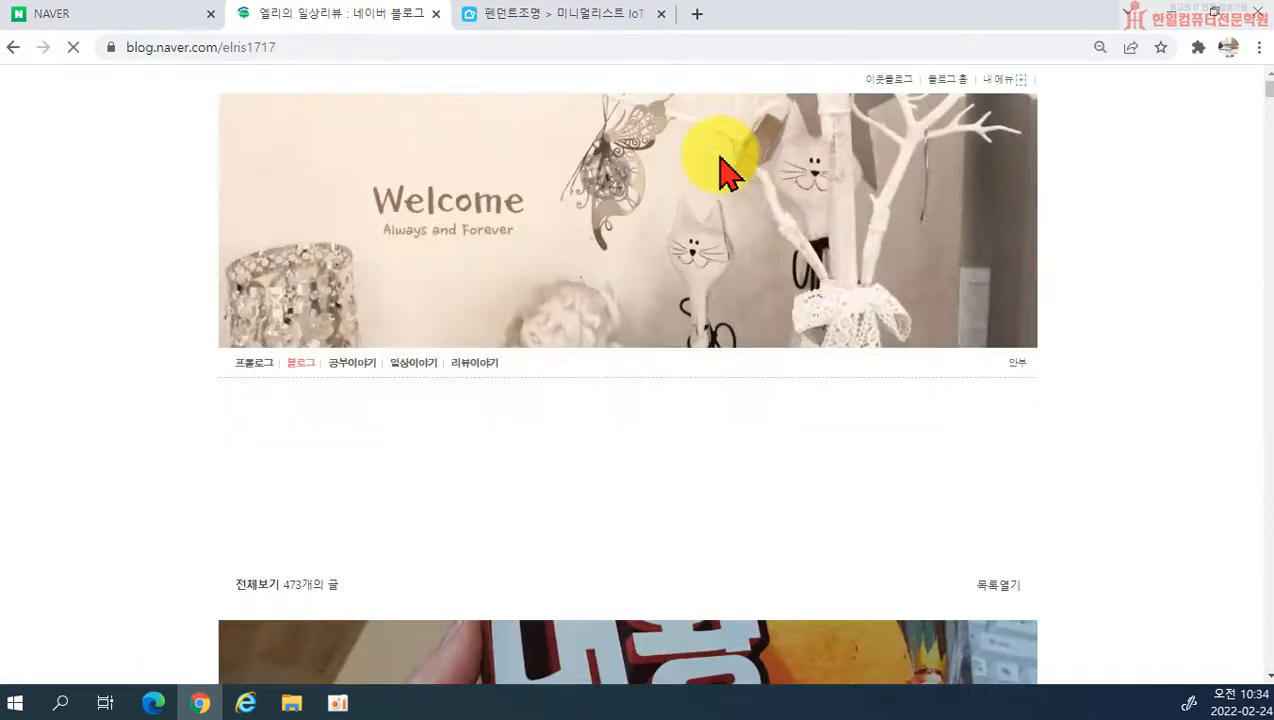
Step: Test the link of the new widget beside the category list on the blog, closing the page it opens
{"action": "scroll", "coordinate": [560, 470], "scroll_direction": "down", "scroll_amount": 2}
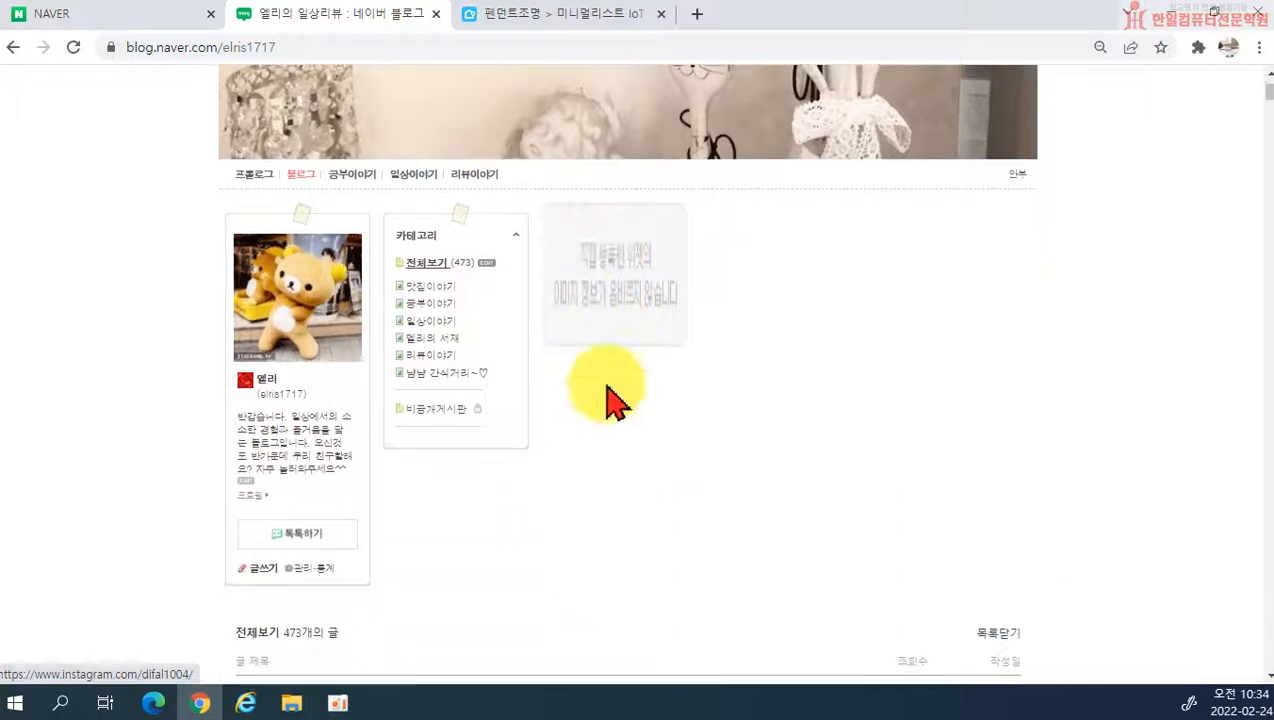
{"action": "left_click", "coordinate": [611, 285]}
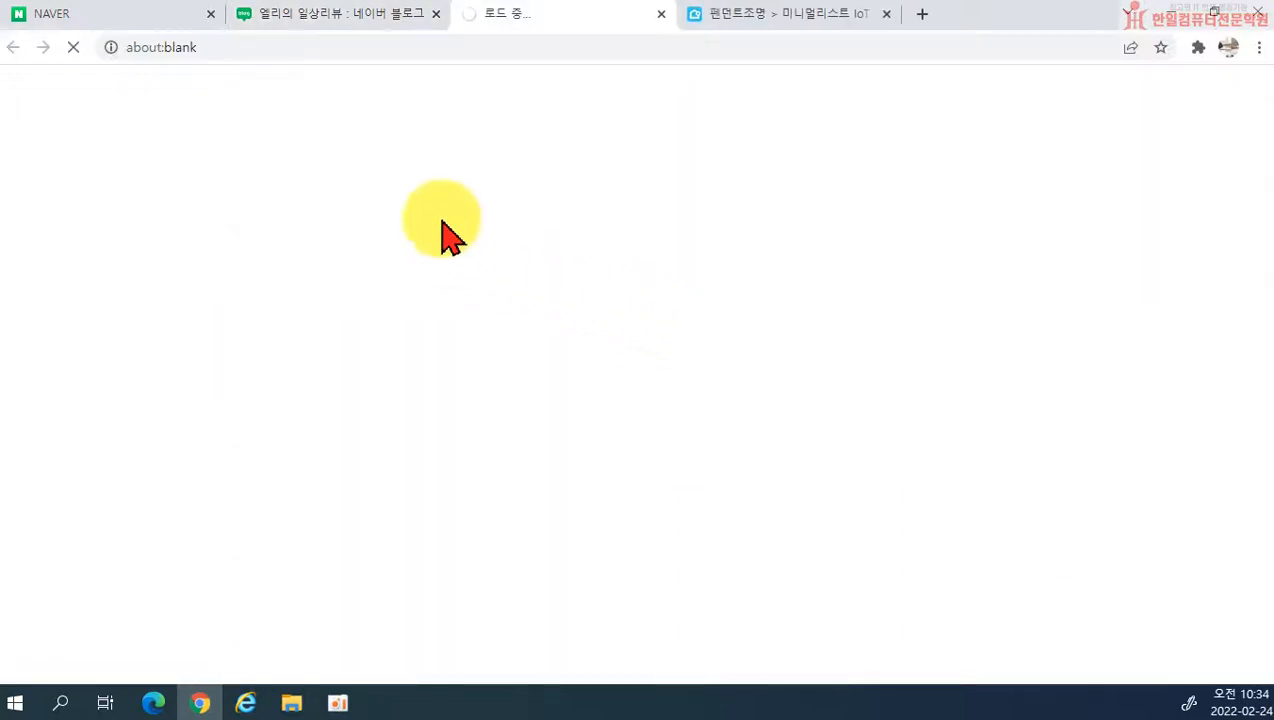
{"action": "left_click", "coordinate": [661, 14]}
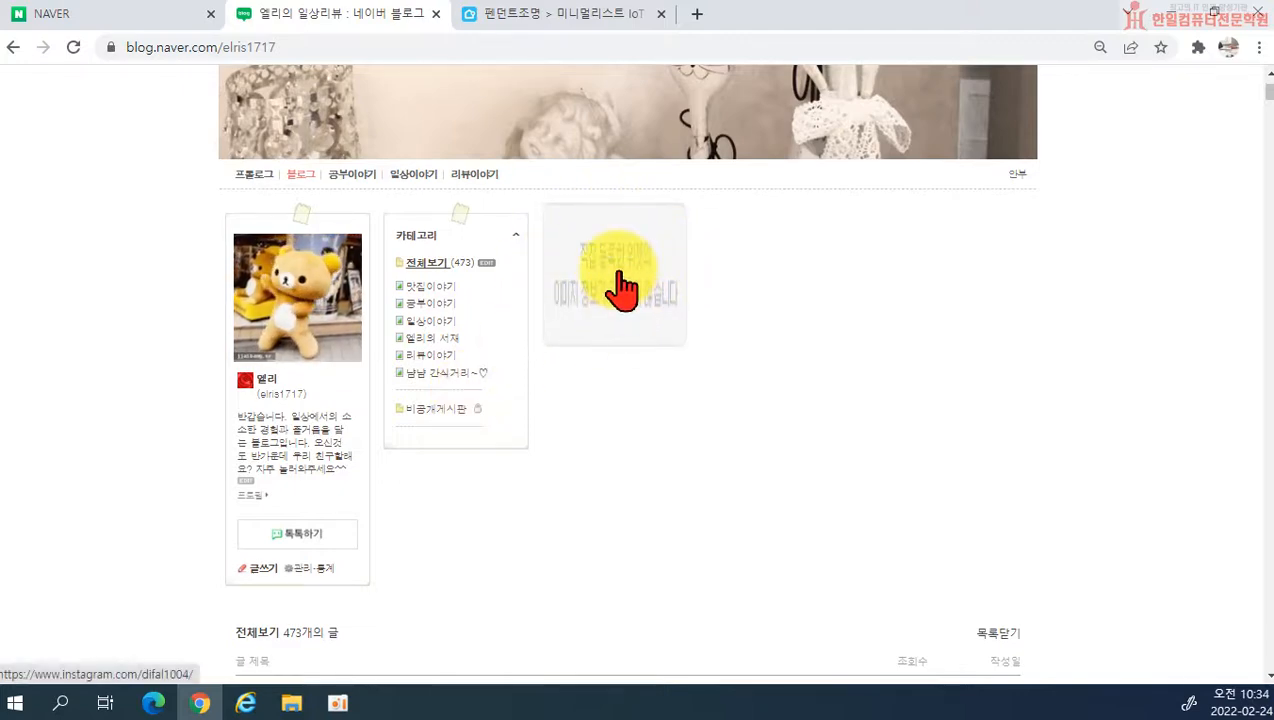
Step: Find the 인스타위젯 post in the private 비공개게시판 category and open it for editing
{"action": "scroll", "coordinate": [625, 280], "scroll_direction": "up", "scroll_amount": 1}
{"action": "scroll", "coordinate": [655, 305], "scroll_direction": "down", "scroll_amount": 10}
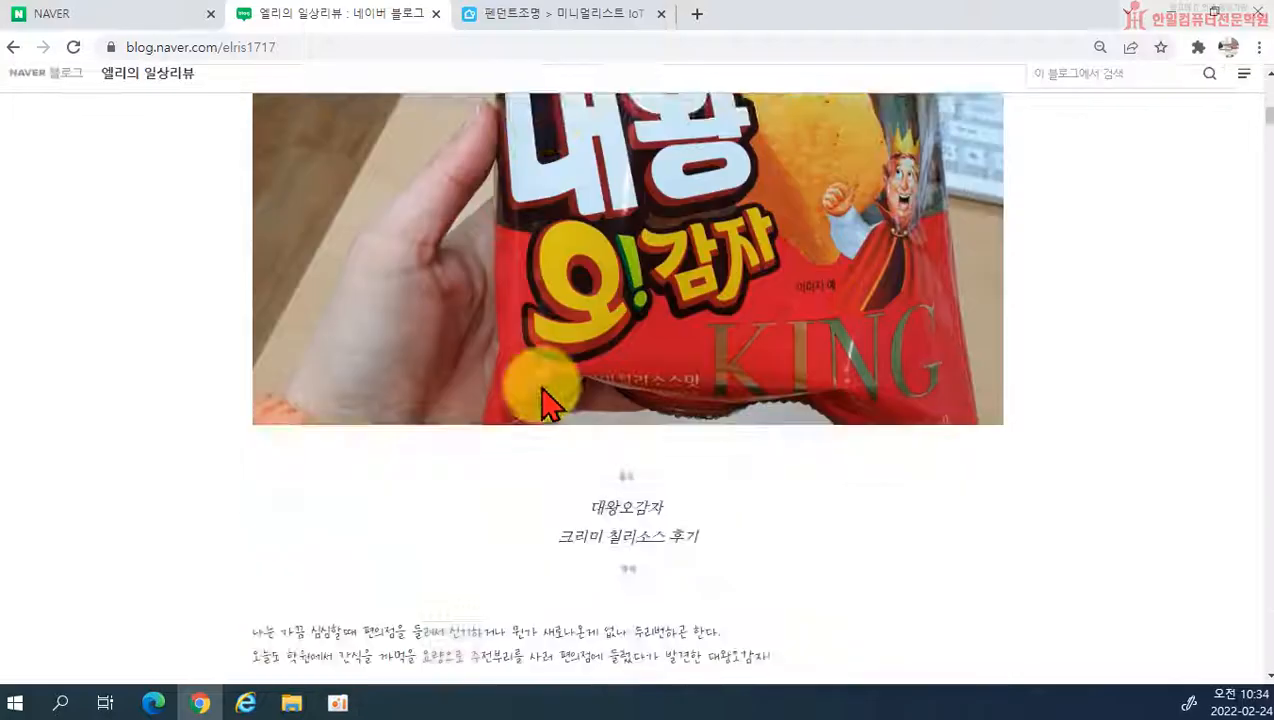
{"action": "scroll", "coordinate": [540, 400], "scroll_direction": "down", "scroll_amount": 15}
{"action": "scroll", "coordinate": [476, 408], "scroll_direction": "down", "scroll_amount": 15}
{"action": "scroll", "coordinate": [1268, 212], "scroll_direction": "up", "scroll_amount": 1}
{"action": "left_click_drag", "start_coordinate": [1268, 212], "coordinate": [1169, 94]}
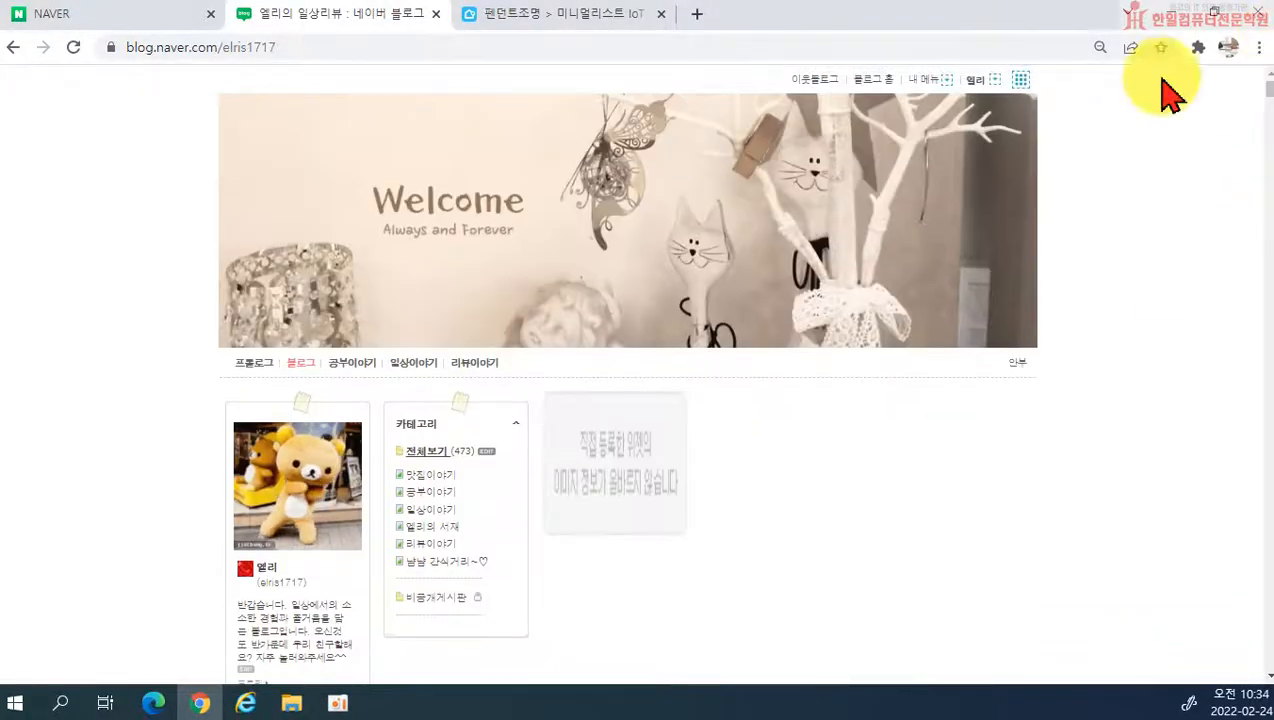
{"action": "left_click", "coordinate": [445, 600]}
{"action": "scroll", "coordinate": [366, 540], "scroll_direction": "down", "scroll_amount": 5}
{"action": "scroll", "coordinate": [350, 500], "scroll_direction": "up", "scroll_amount": 5}
{"action": "scroll", "coordinate": [362, 408], "scroll_direction": "down", "scroll_amount": 2}
{"action": "scroll", "coordinate": [362, 418], "scroll_direction": "up", "scroll_amount": 6}
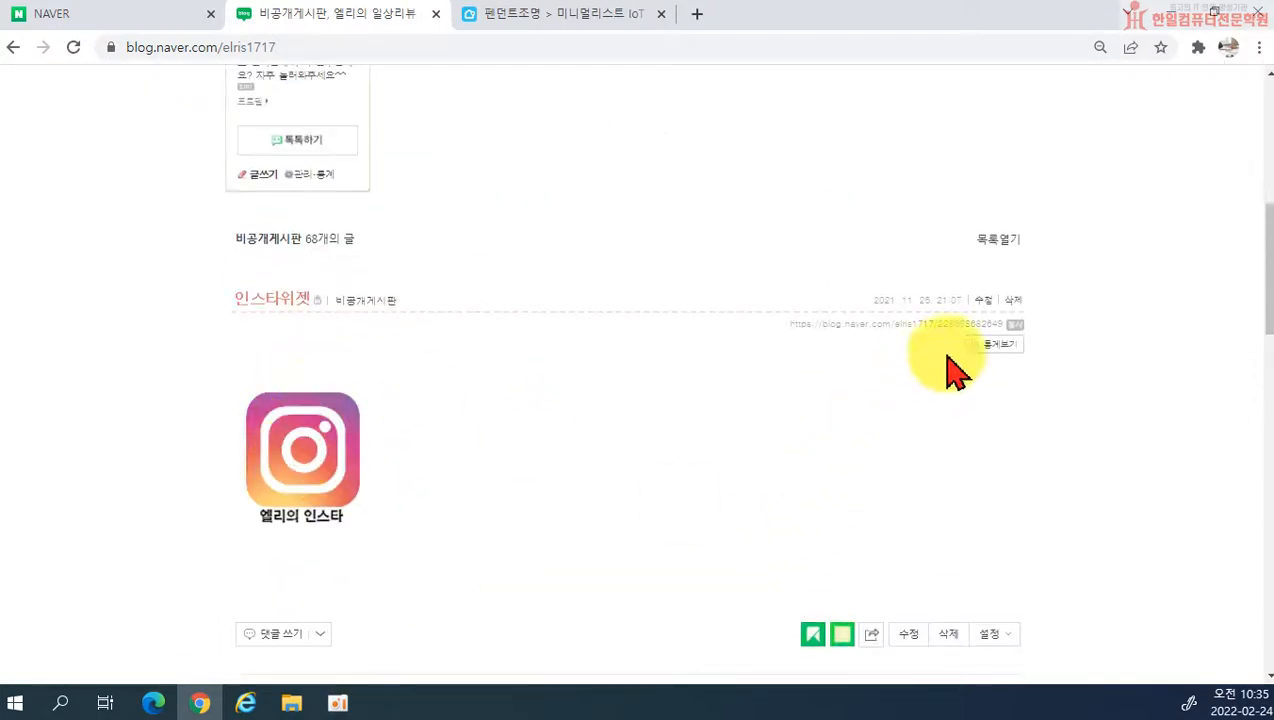
{"action": "left_click", "coordinate": [903, 636]}
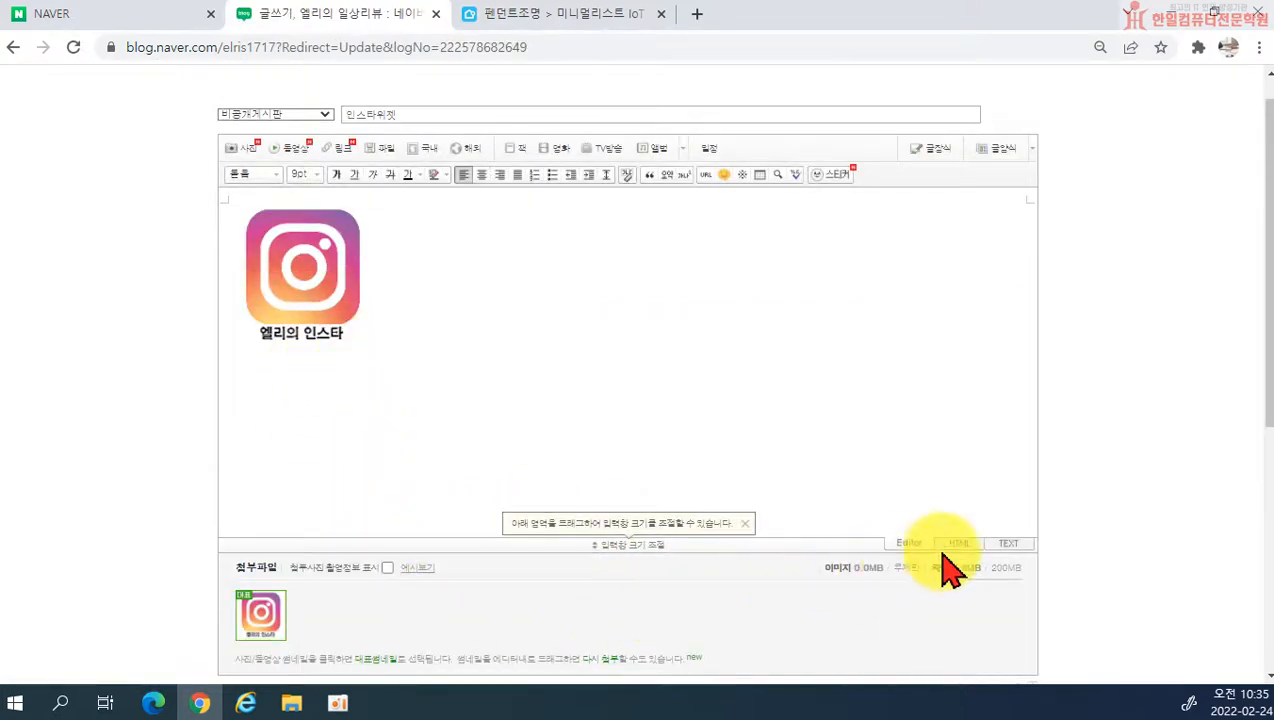
Step: Copy the entire HTML source code of the 인스타위젯 post and save the post
{"action": "left_click", "coordinate": [957, 543]}
{"action": "left_click_drag", "start_coordinate": [526, 270], "coordinate": [222, 193]}
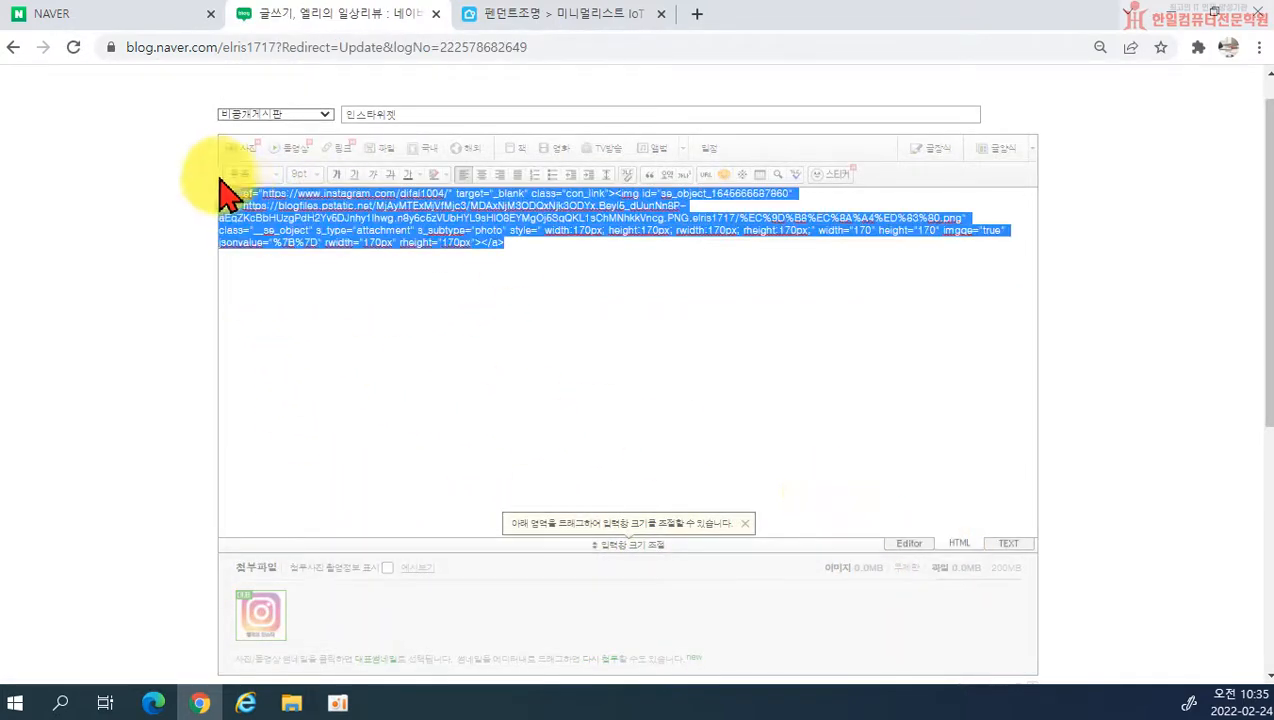
{"action": "right_click", "coordinate": [290, 232]}
{"action": "scroll", "coordinate": [918, 521], "scroll_direction": "down", "scroll_amount": 5}
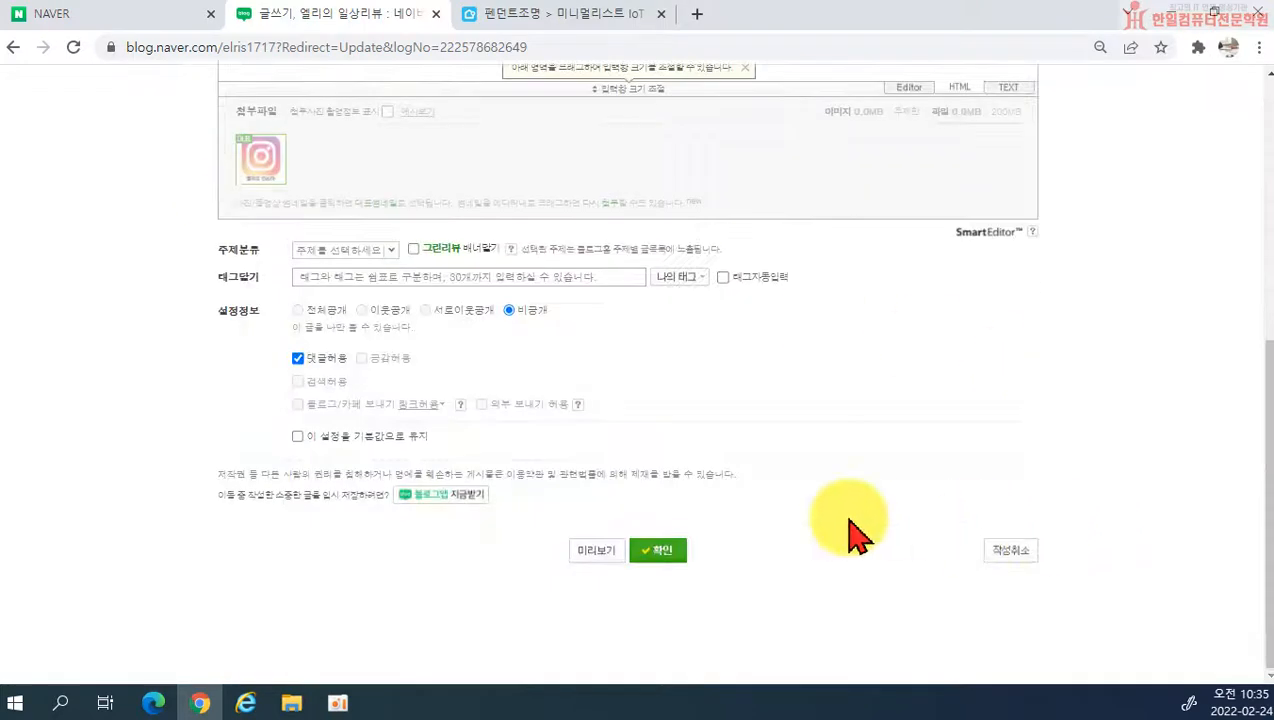
{"action": "left_click", "coordinate": [660, 555]}
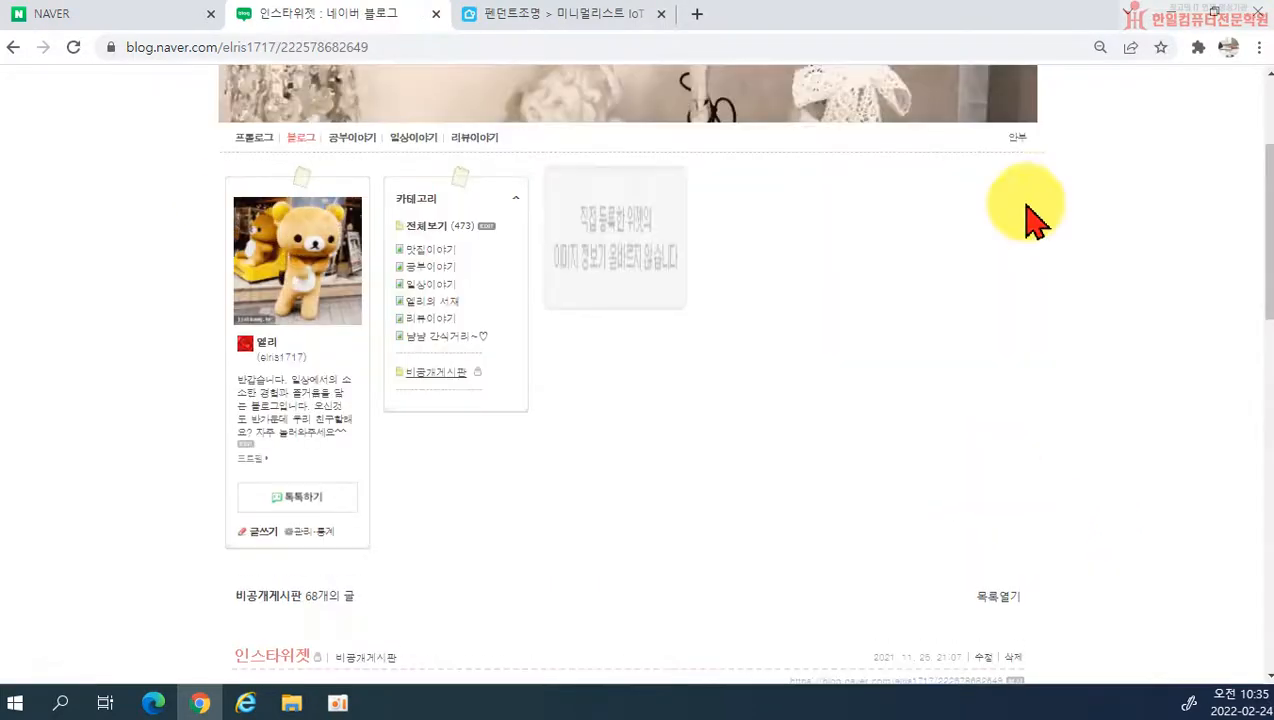
Step: Open the blog management page and go to the layout and widget settings (레이아웃·위젯 설정)
{"action": "scroll", "coordinate": [950, 250], "scroll_direction": "up", "scroll_amount": 3}
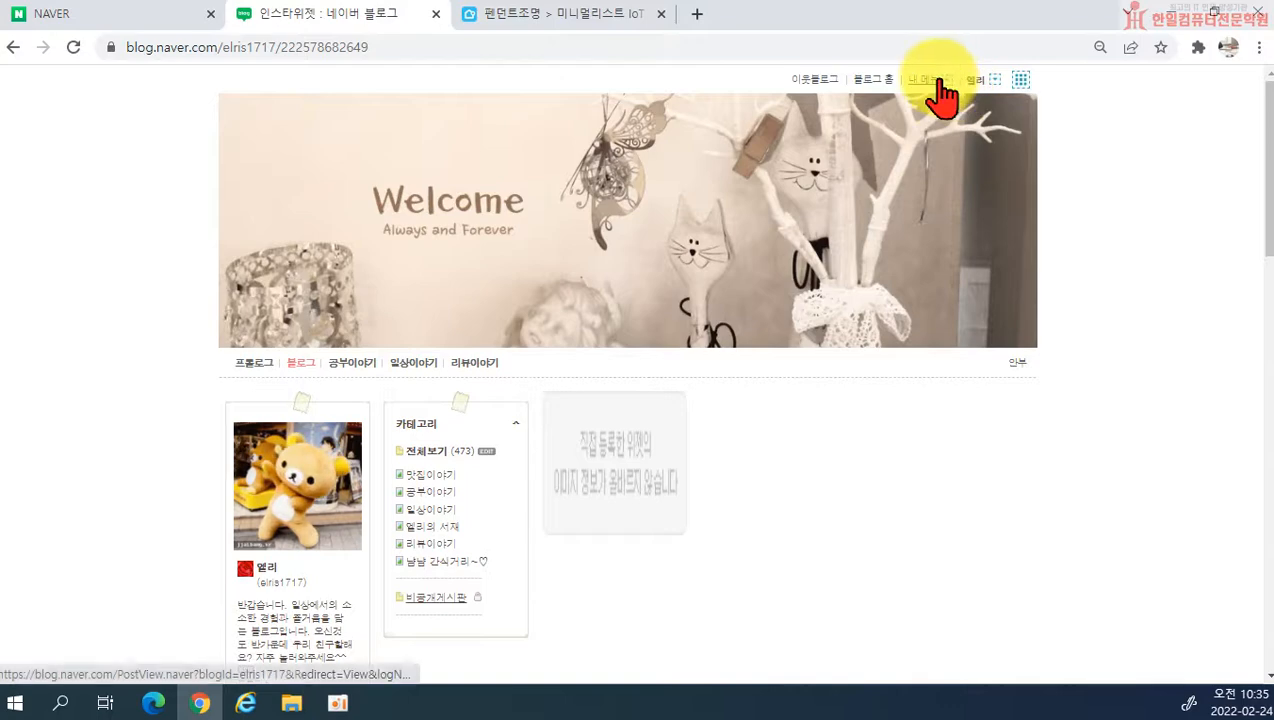
{"action": "left_click", "coordinate": [926, 82]}
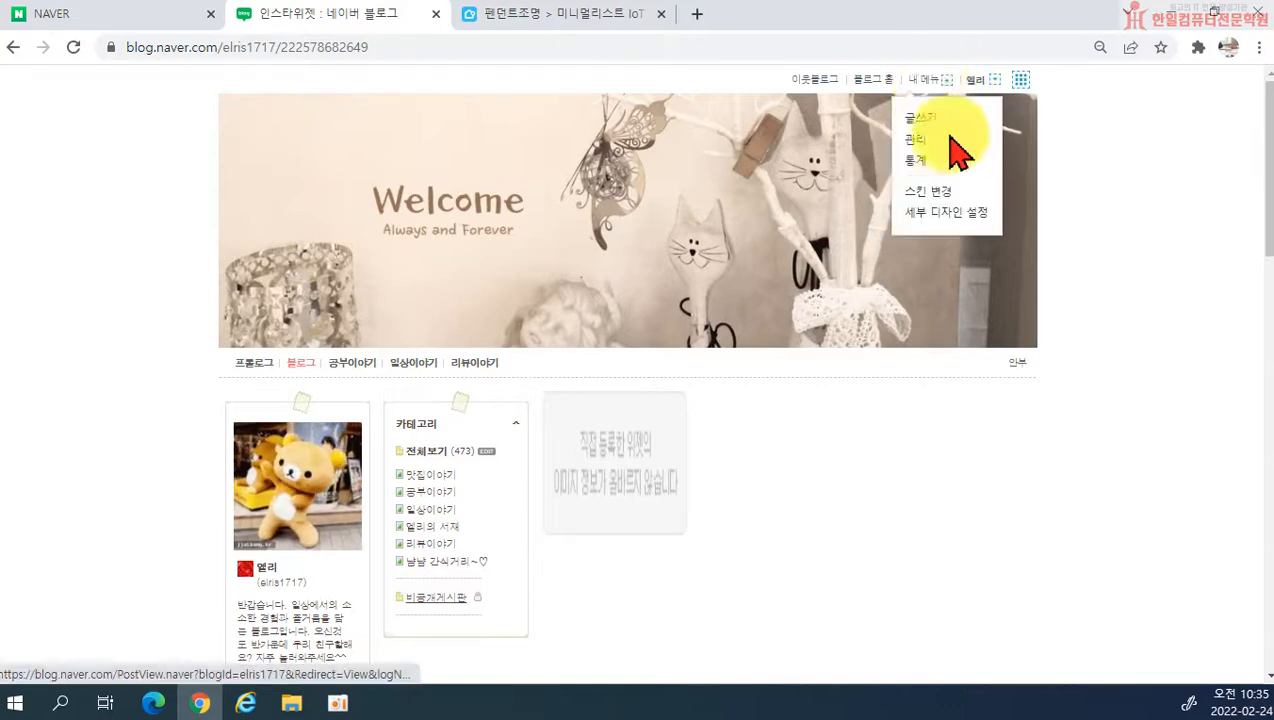
{"action": "left_click", "coordinate": [918, 120]}
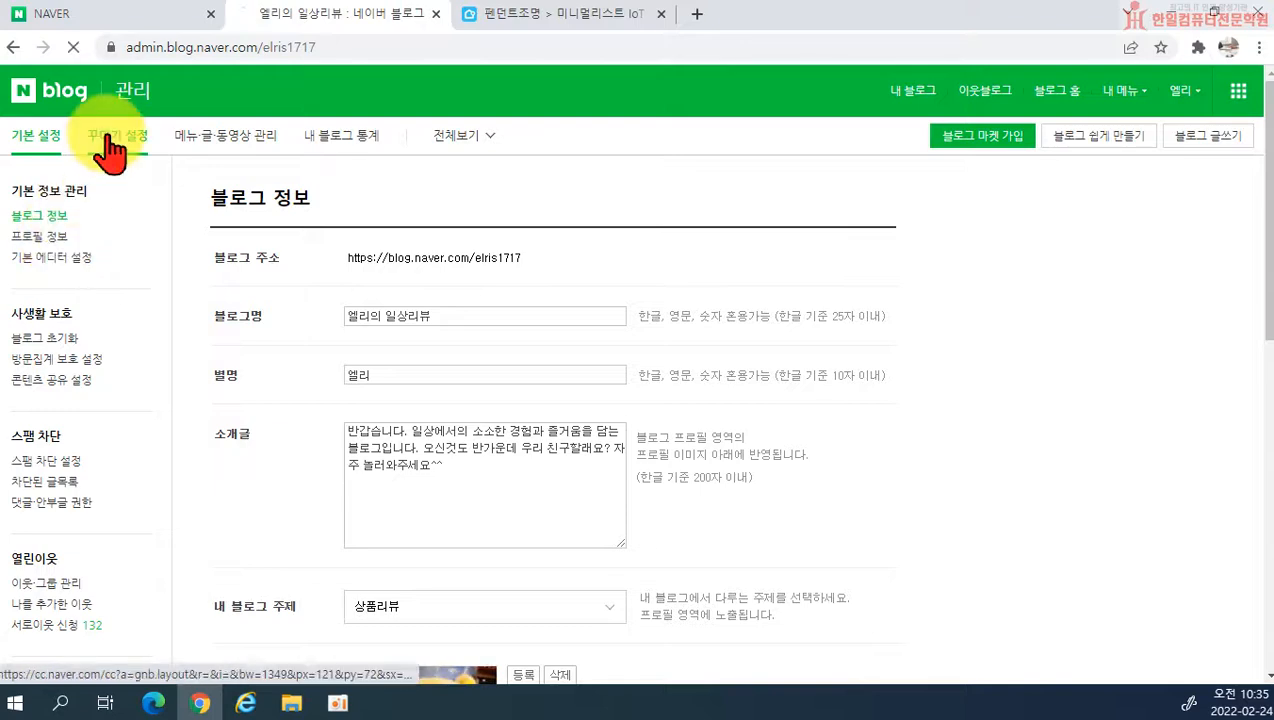
{"action": "left_click", "coordinate": [112, 150]}
{"action": "left_click", "coordinate": [25, 320]}
Step: Delete the 인스타버튼 widget from the widget usage settings (위젯 사용 설정)
{"action": "scroll", "coordinate": [860, 430], "scroll_direction": "down", "scroll_amount": 5}
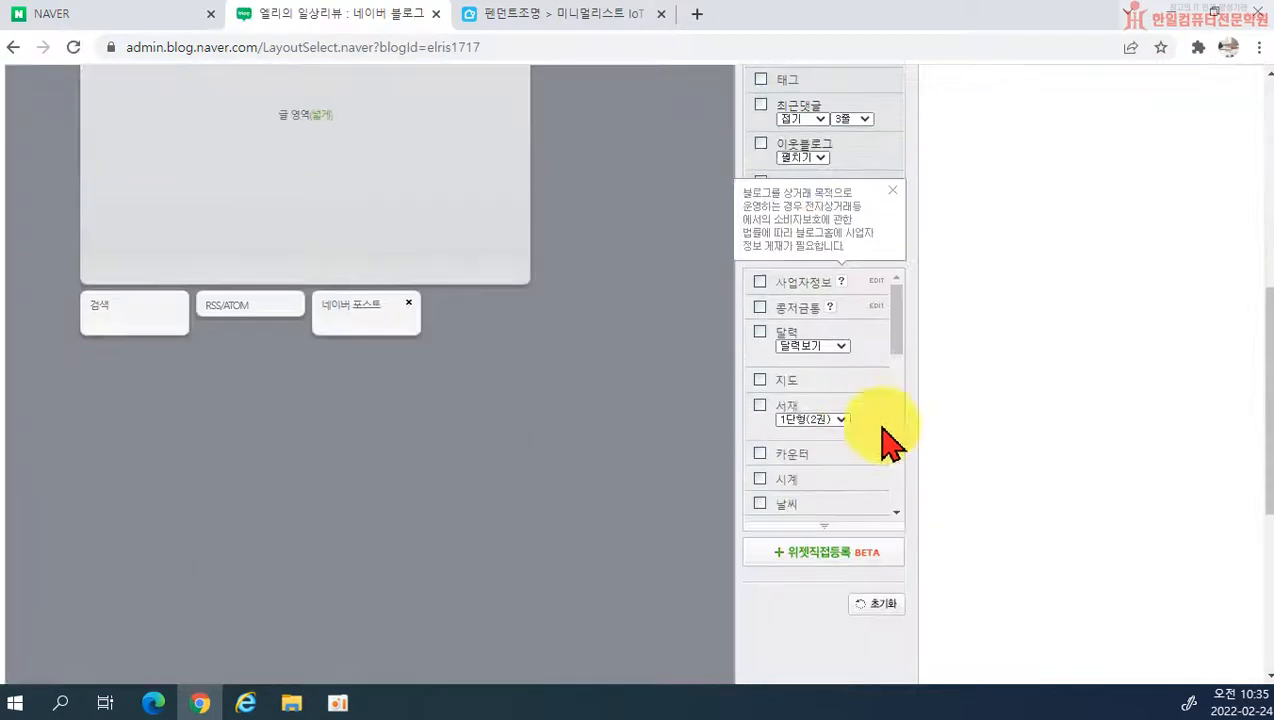
{"action": "scroll", "coordinate": [890, 380], "scroll_direction": "down", "scroll_amount": 8}
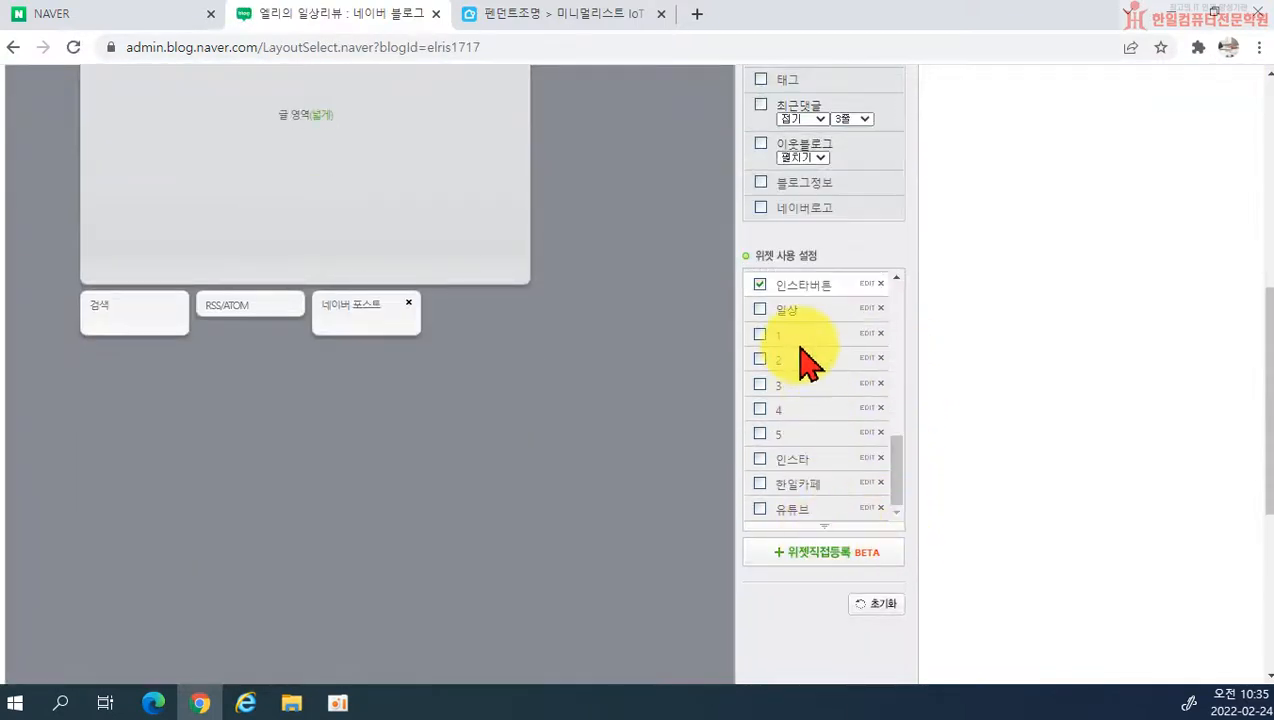
{"action": "scroll", "coordinate": [805, 365], "scroll_direction": "up", "scroll_amount": 2}
{"action": "left_click", "coordinate": [879, 378]}
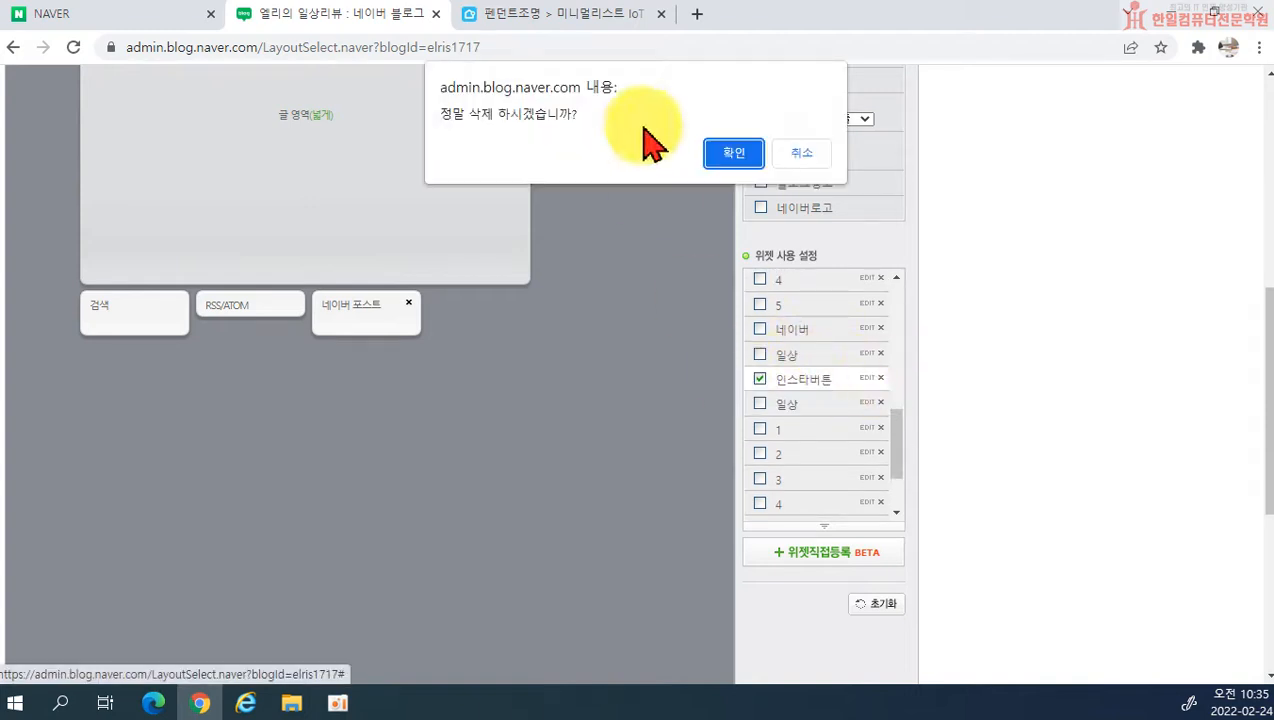
{"action": "left_click", "coordinate": [735, 154]}
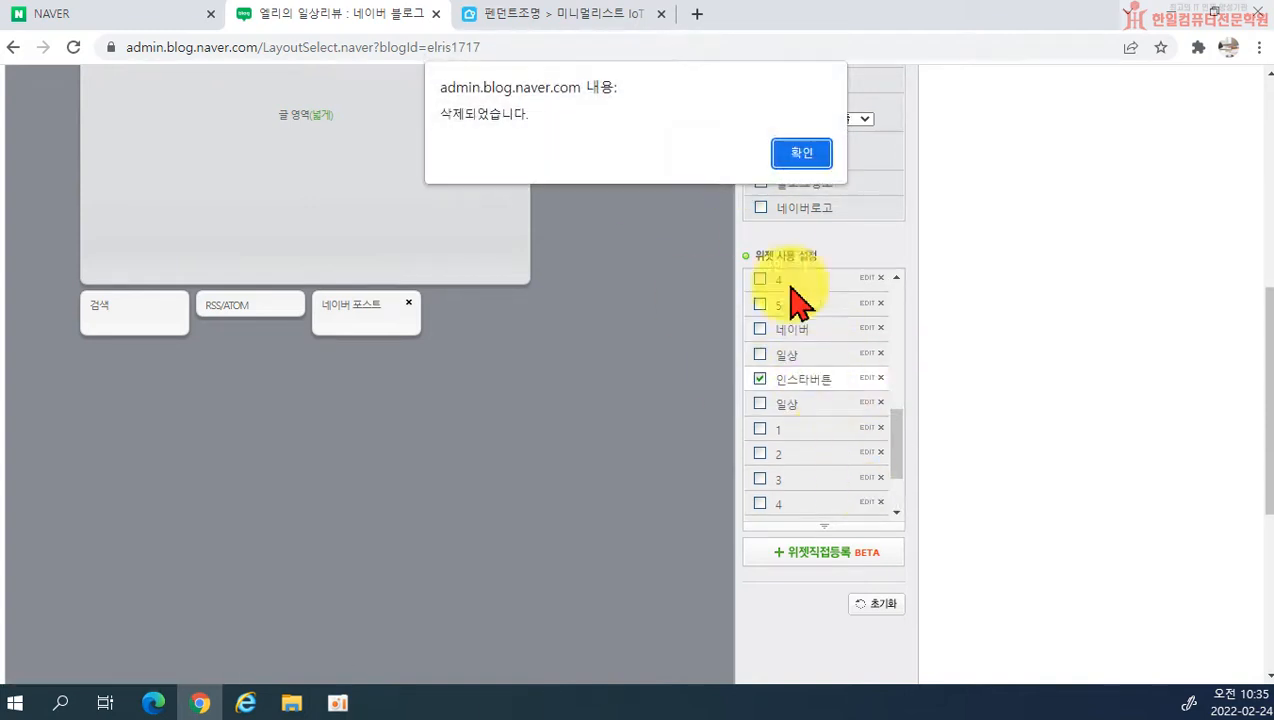
{"action": "left_click", "coordinate": [816, 156]}
Step: Register a custom widget named 인스타 using the HTML code copied from the 인스타위젯 post
{"action": "left_click", "coordinate": [811, 555]}
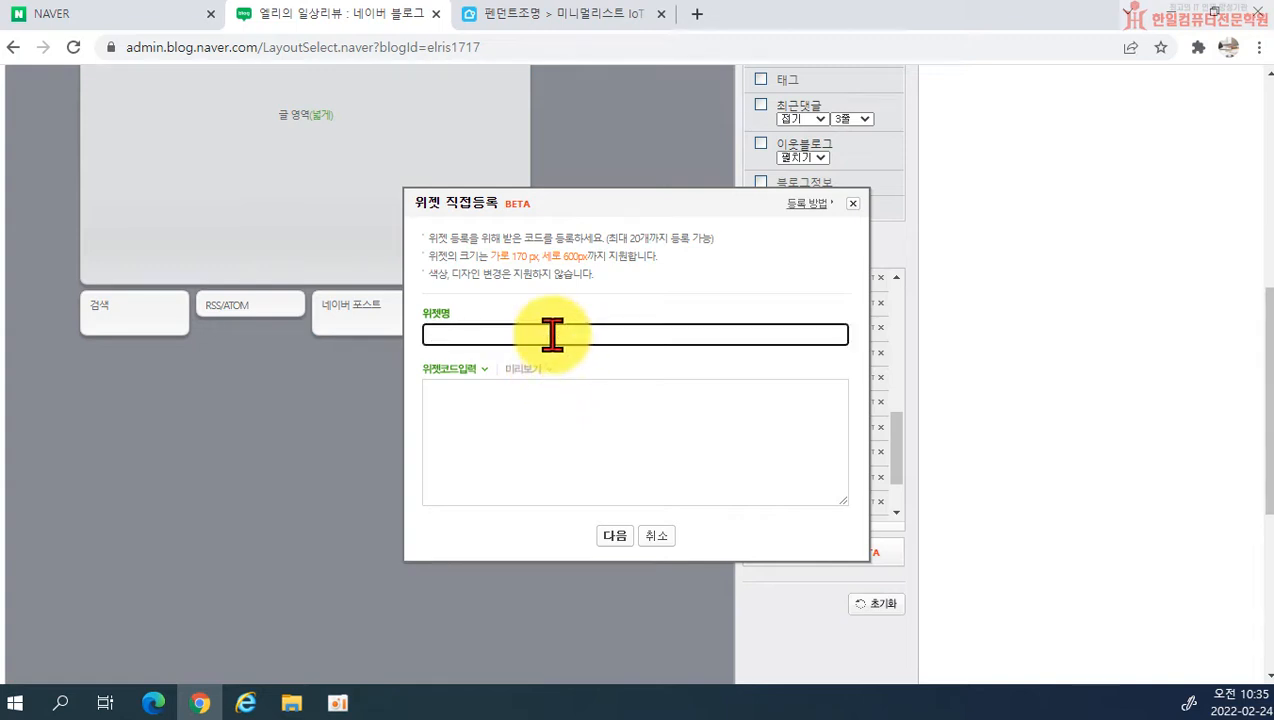
{"action": "type", "text": "인스타"}
{"action": "left_click", "coordinate": [521, 415]}
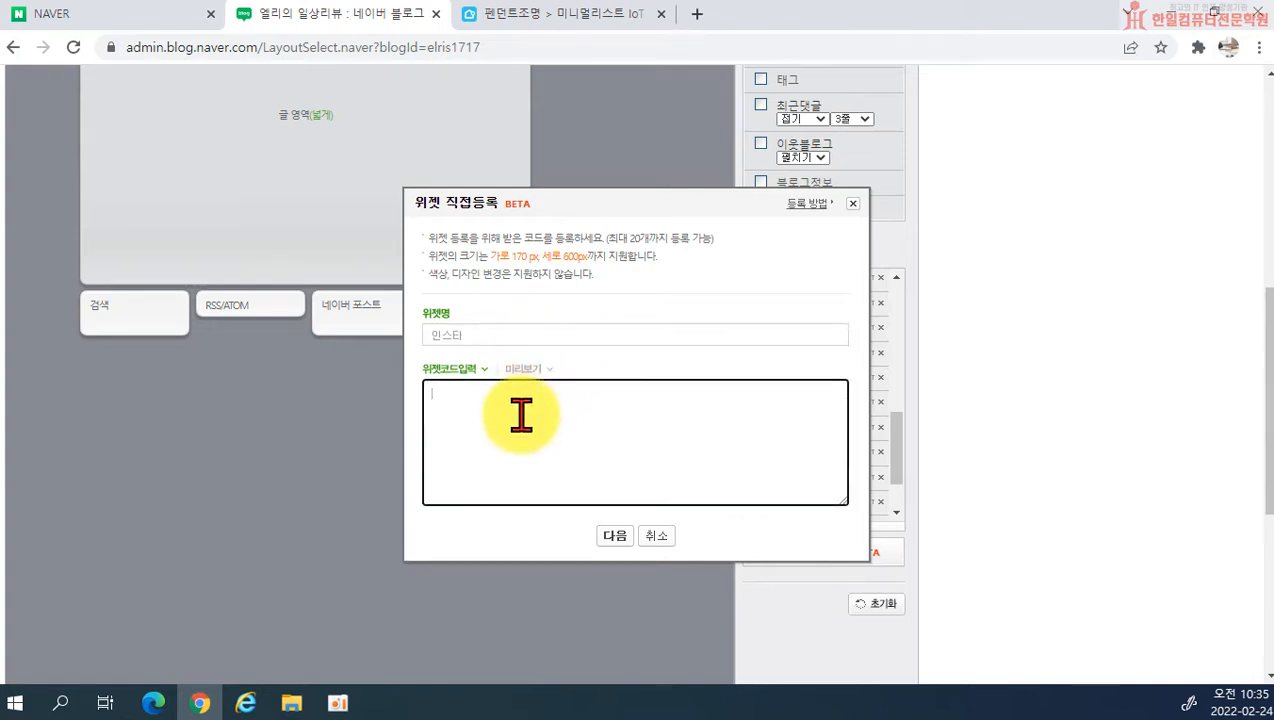
{"action": "key", "text": "ctrl+v"}
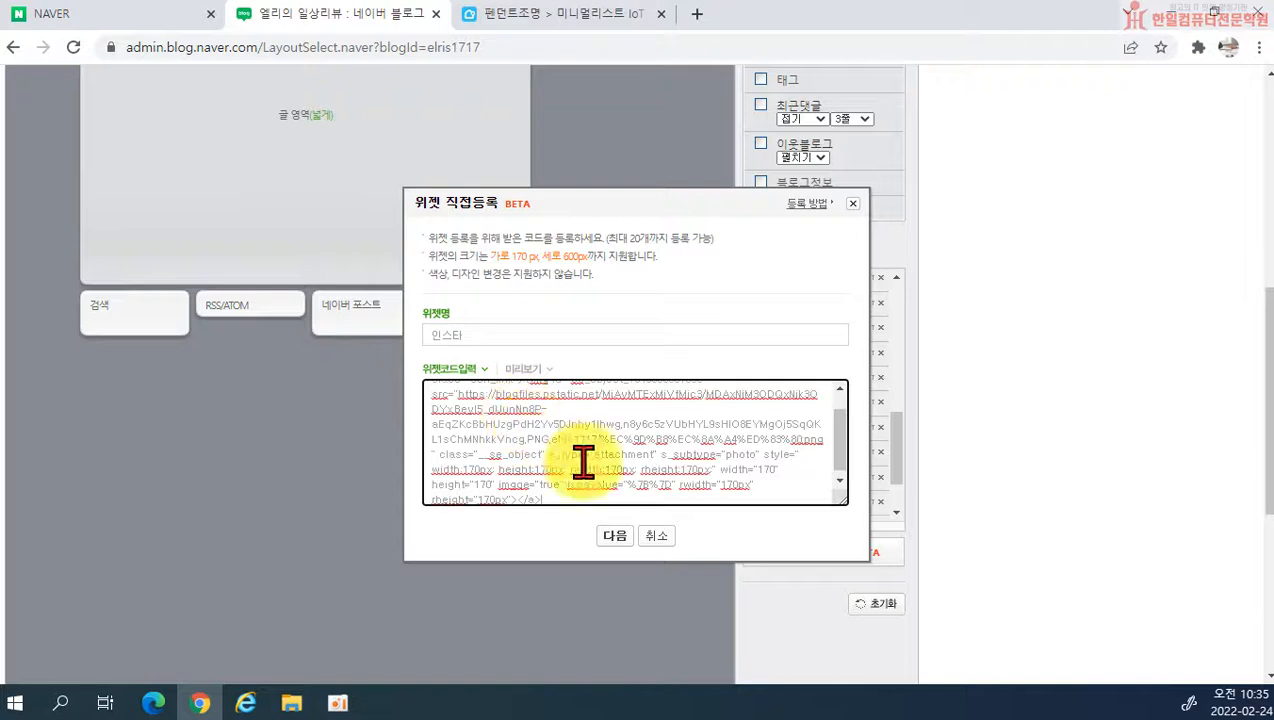
{"action": "left_click", "coordinate": [622, 536]}
{"action": "left_click", "coordinate": [637, 602]}
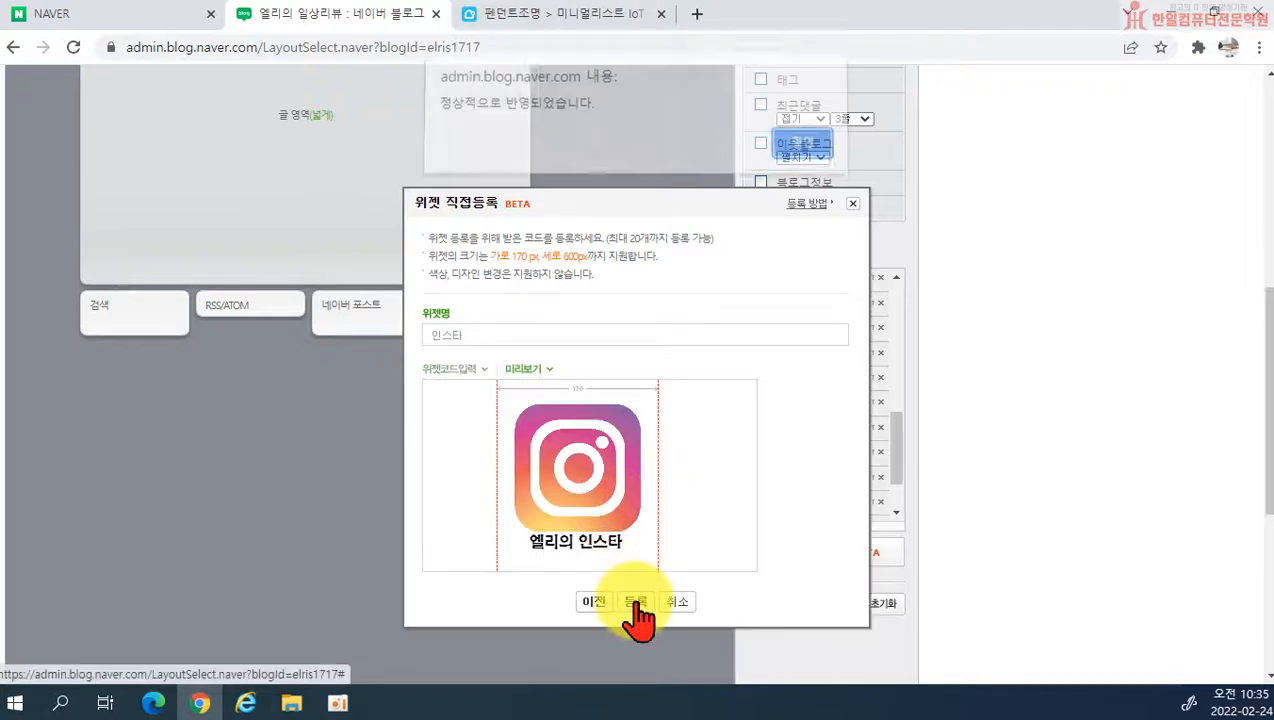
{"action": "left_click", "coordinate": [800, 158]}
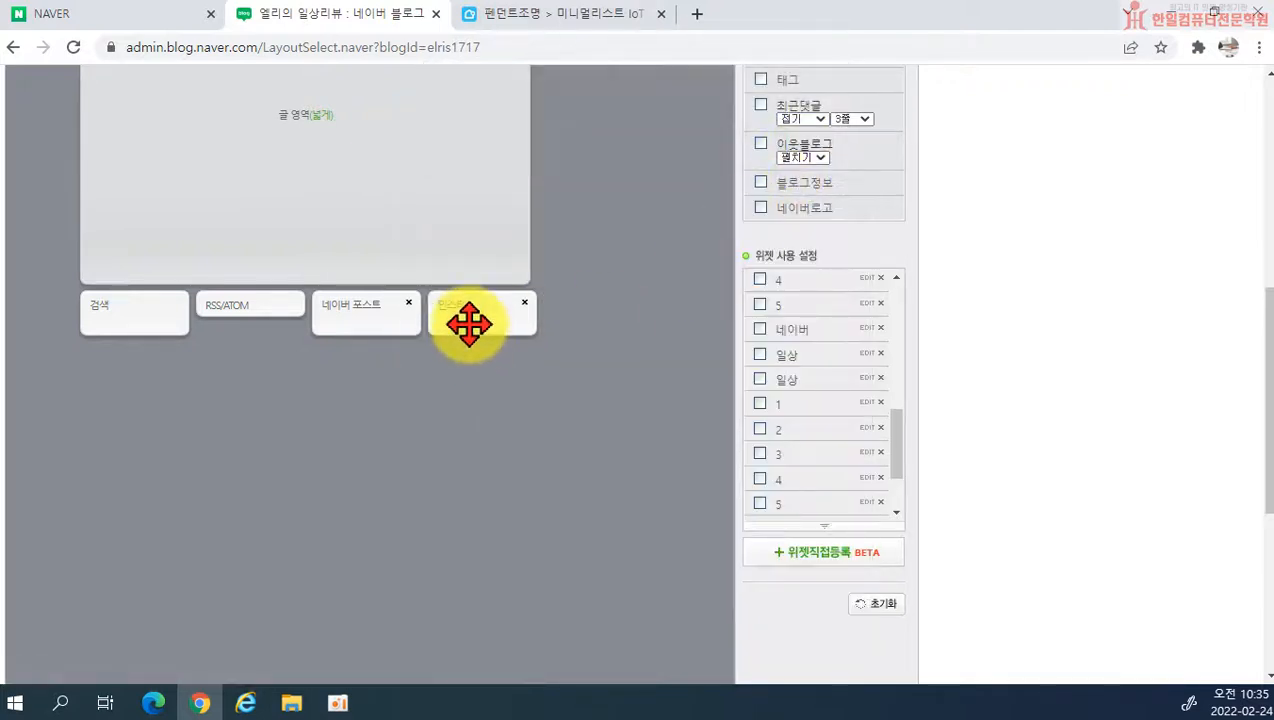
Step: Move the 인스타 widget beside the 카테고리 block above the post area and apply the layout to the blog
{"action": "scroll", "coordinate": [466, 321], "scroll_direction": "up", "scroll_amount": 7}
{"action": "left_click_drag", "start_coordinate": [468, 324], "coordinate": [349, 352]}
{"action": "scroll", "coordinate": [546, 555], "scroll_direction": "down", "scroll_amount": 10}
{"action": "left_click", "coordinate": [426, 631]}
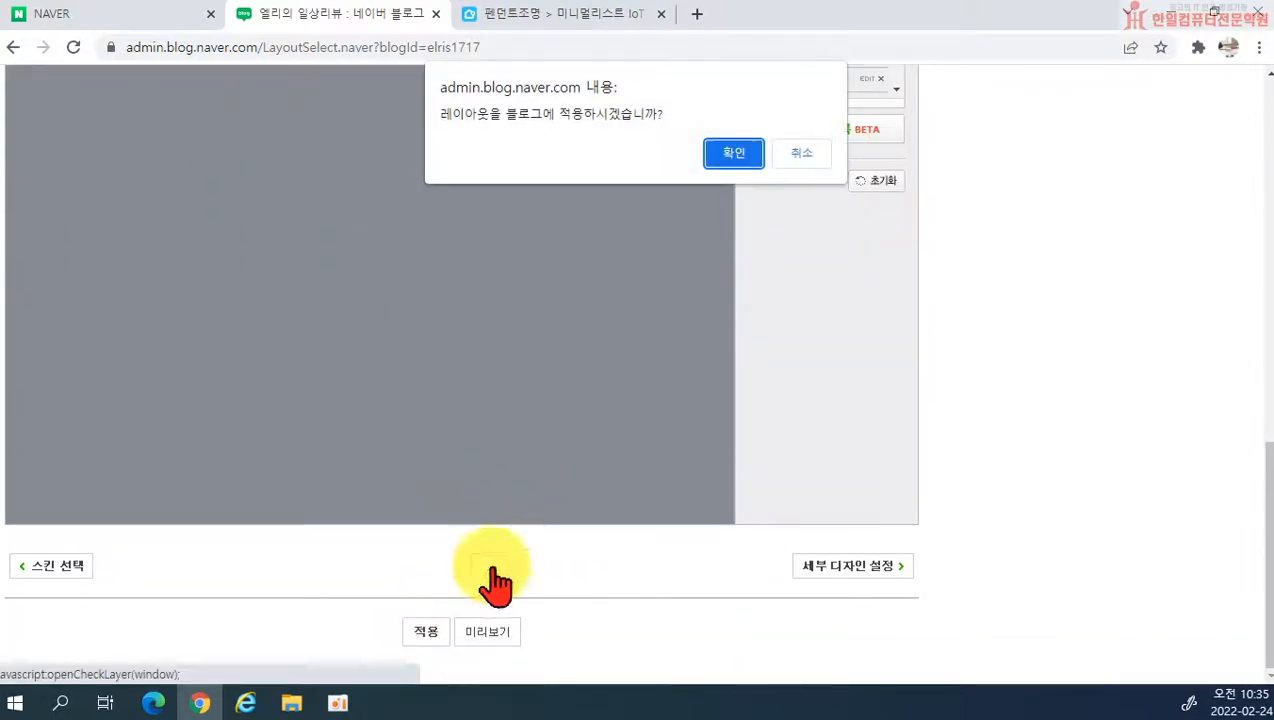
{"action": "left_click", "coordinate": [734, 155]}
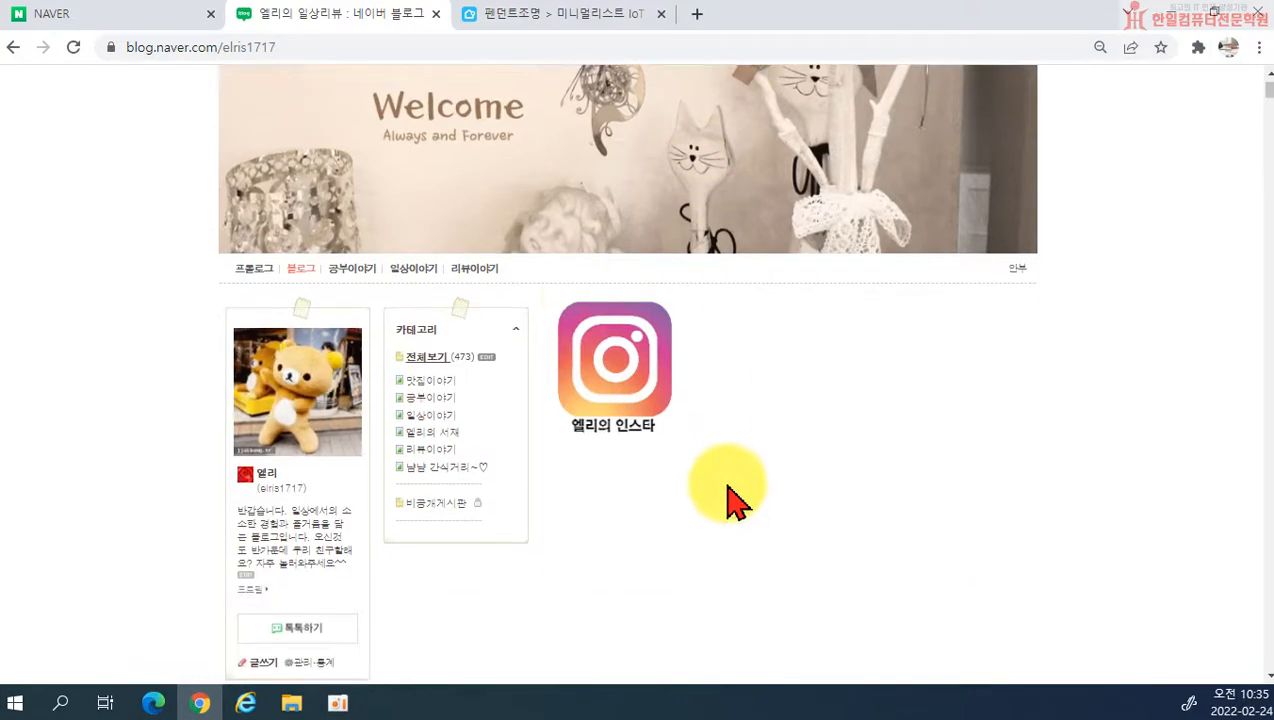
Step: Test the Instagram widget's link, close the profile page it opens, and look over the blog front page
{"action": "left_click", "coordinate": [613, 371]}
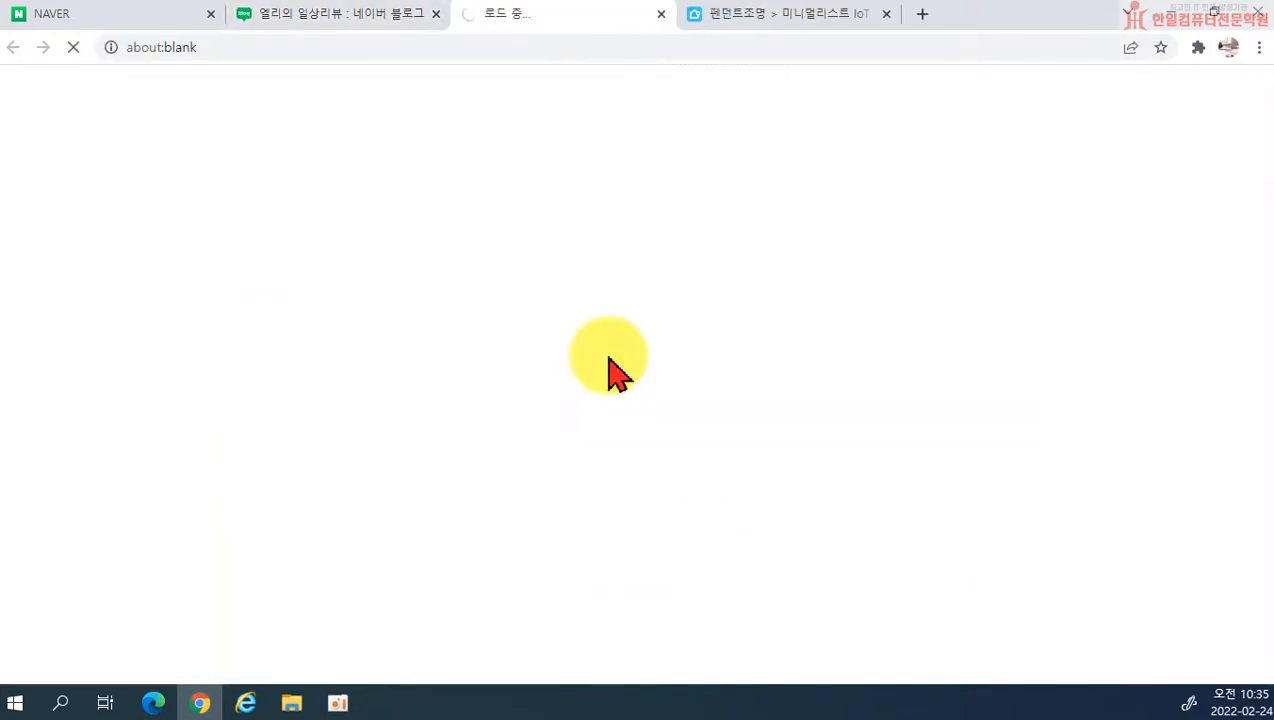
{"action": "left_click", "coordinate": [661, 14]}
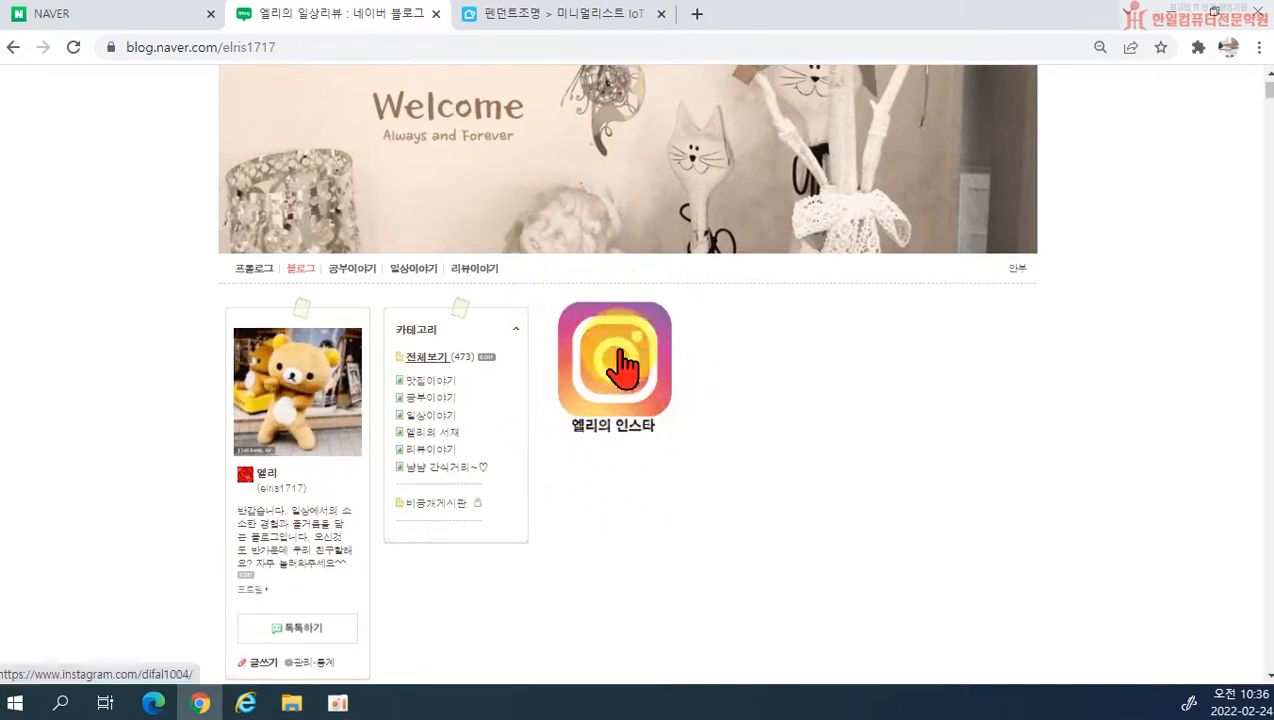
{"action": "scroll", "coordinate": [643, 420], "scroll_direction": "down", "scroll_amount": 3}
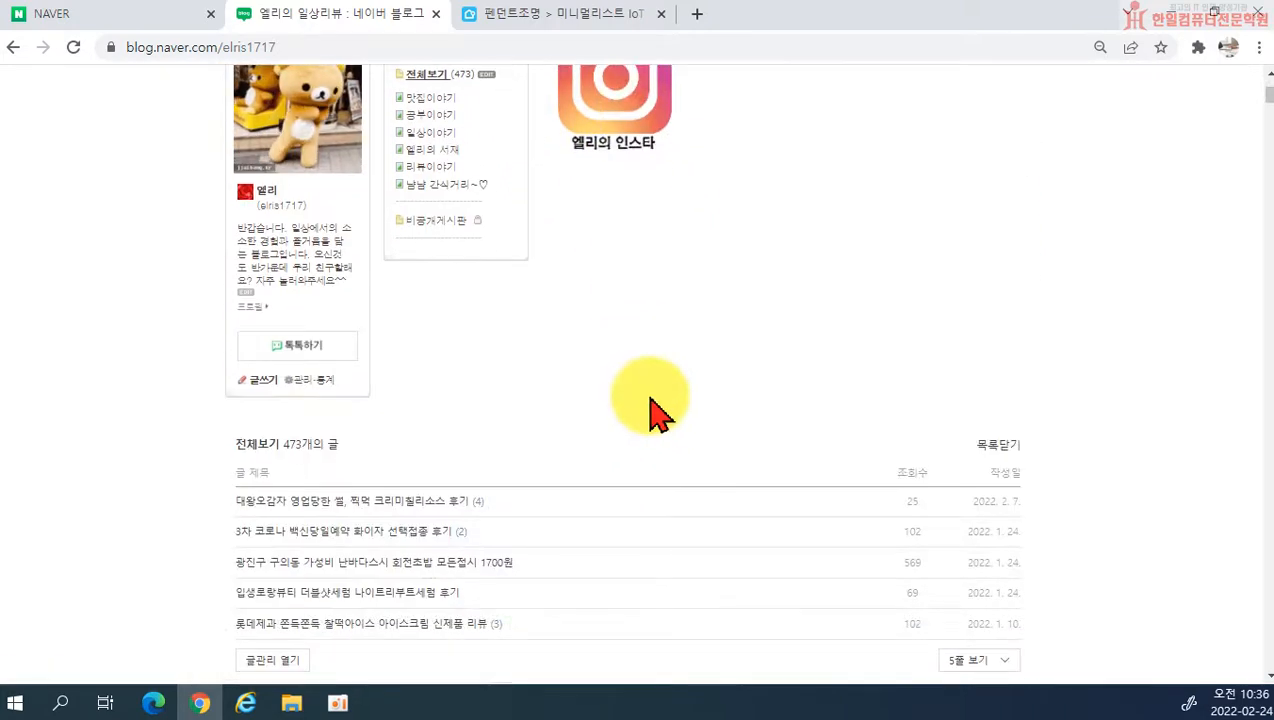
{"action": "scroll", "coordinate": [660, 412], "scroll_direction": "up", "scroll_amount": 3}
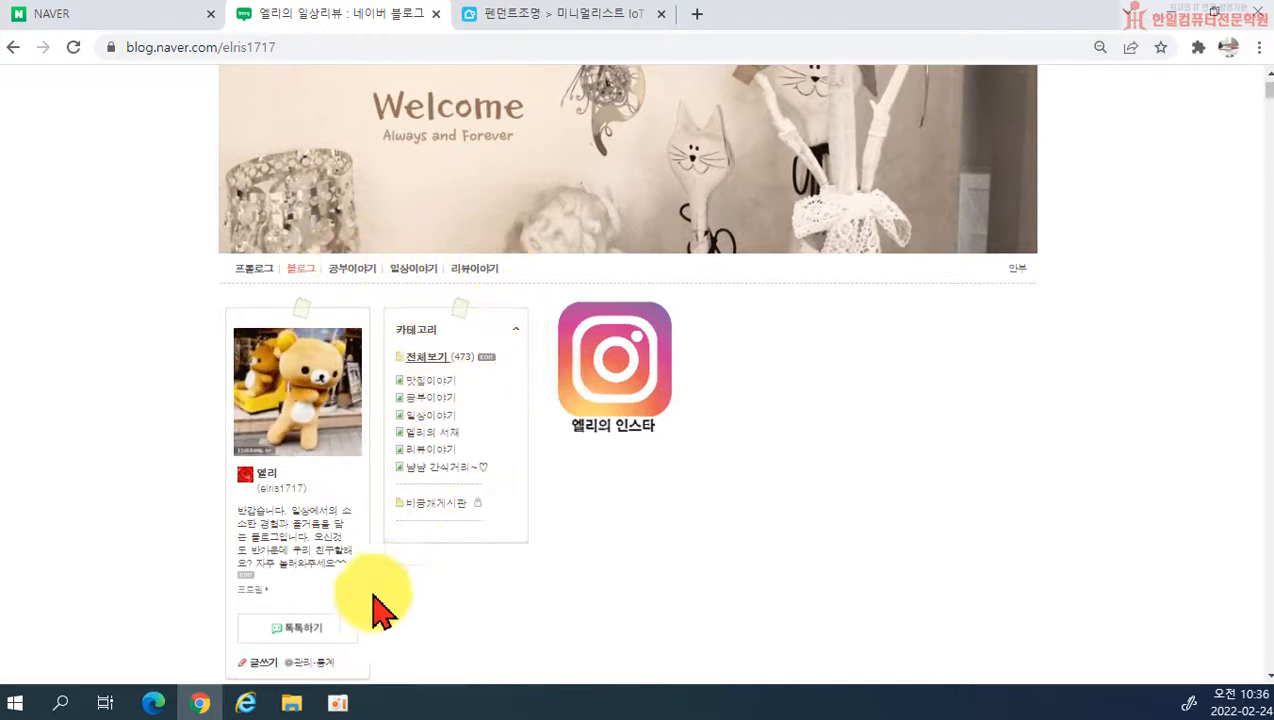
Step: Open the blog management page and go to the top menu settings (상단메뉴 설정)
{"action": "scroll", "coordinate": [778, 332], "scroll_direction": "up", "scroll_amount": 1}
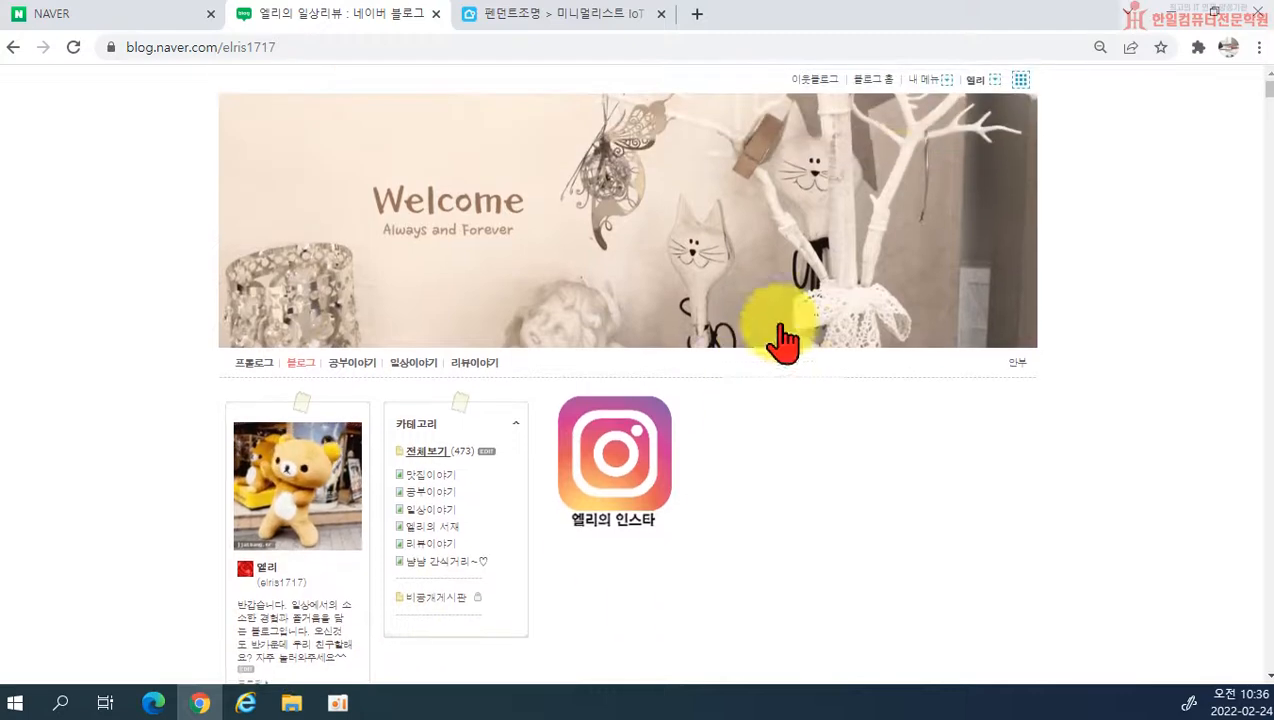
{"action": "left_click", "coordinate": [922, 82]}
{"action": "left_click", "coordinate": [916, 141]}
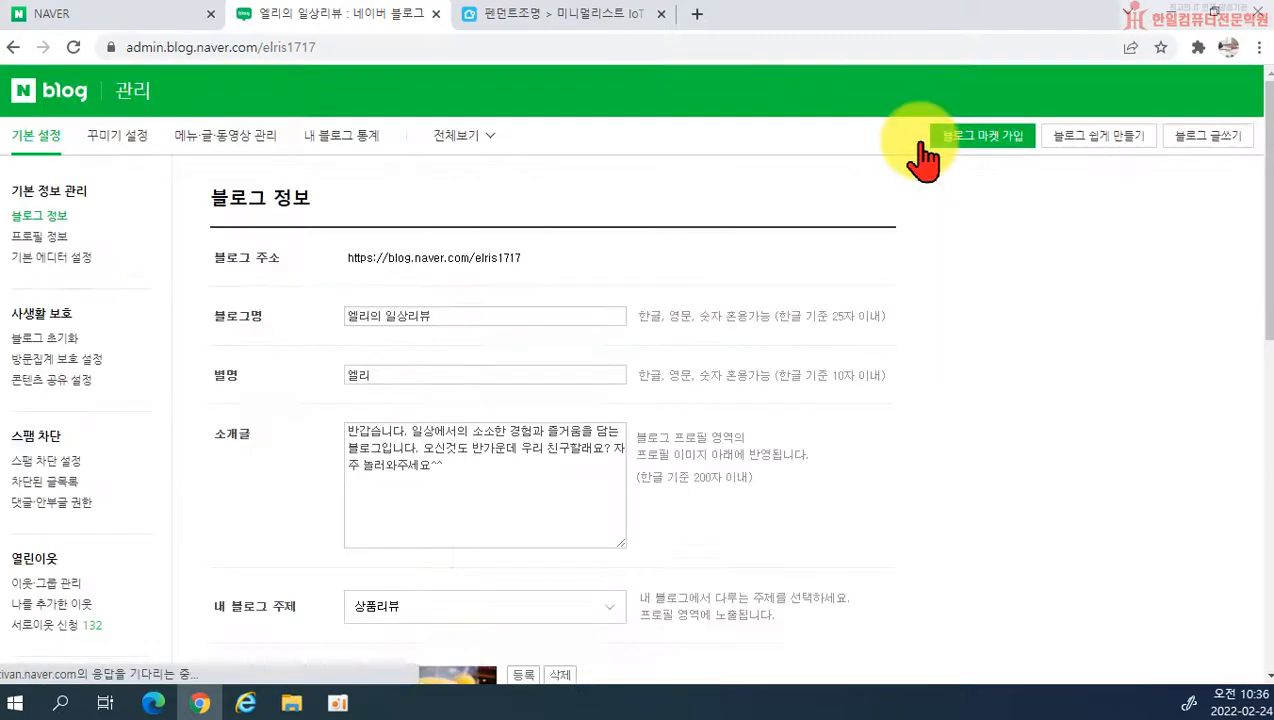
{"action": "left_click", "coordinate": [215, 140]}
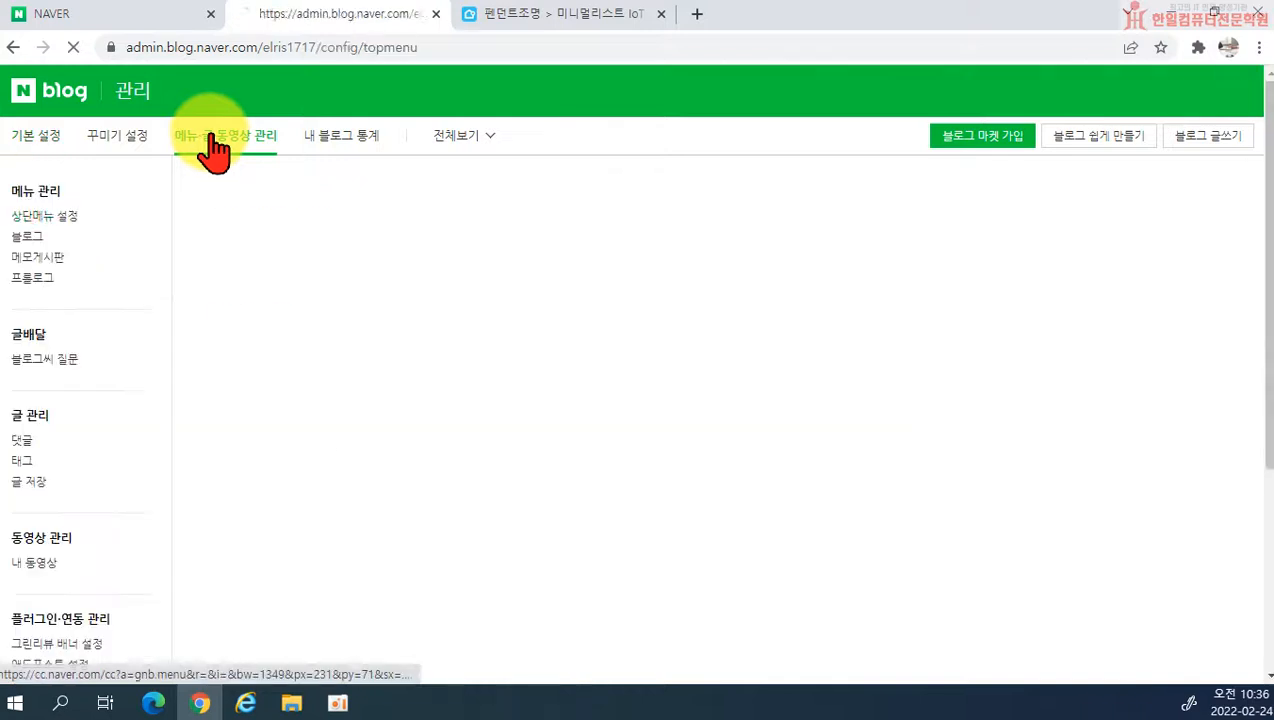
{"action": "left_click", "coordinate": [44, 217]}
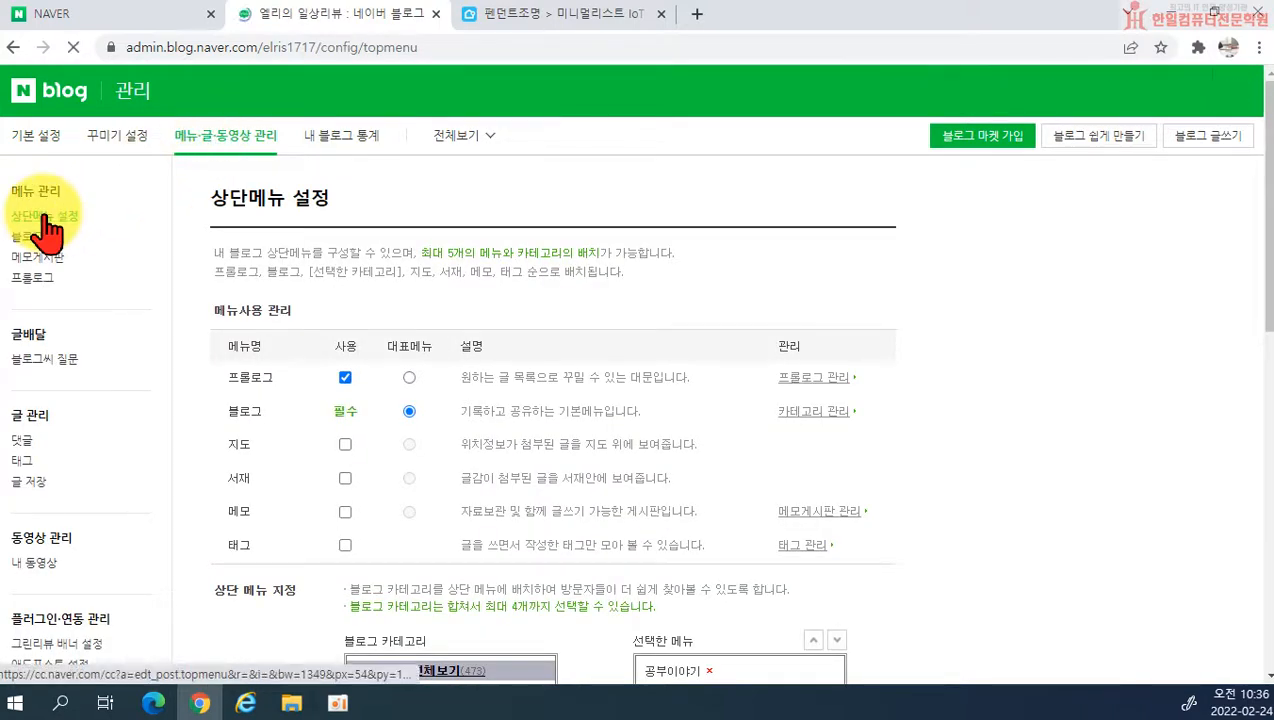
Step: Clear the selected top-menu list by removing the categories 공부이야기, 일상이야기 and 리뷰이야기
{"action": "scroll", "coordinate": [310, 318], "scroll_direction": "down", "scroll_amount": 1}
{"action": "scroll", "coordinate": [310, 318], "scroll_direction": "down", "scroll_amount": 3}
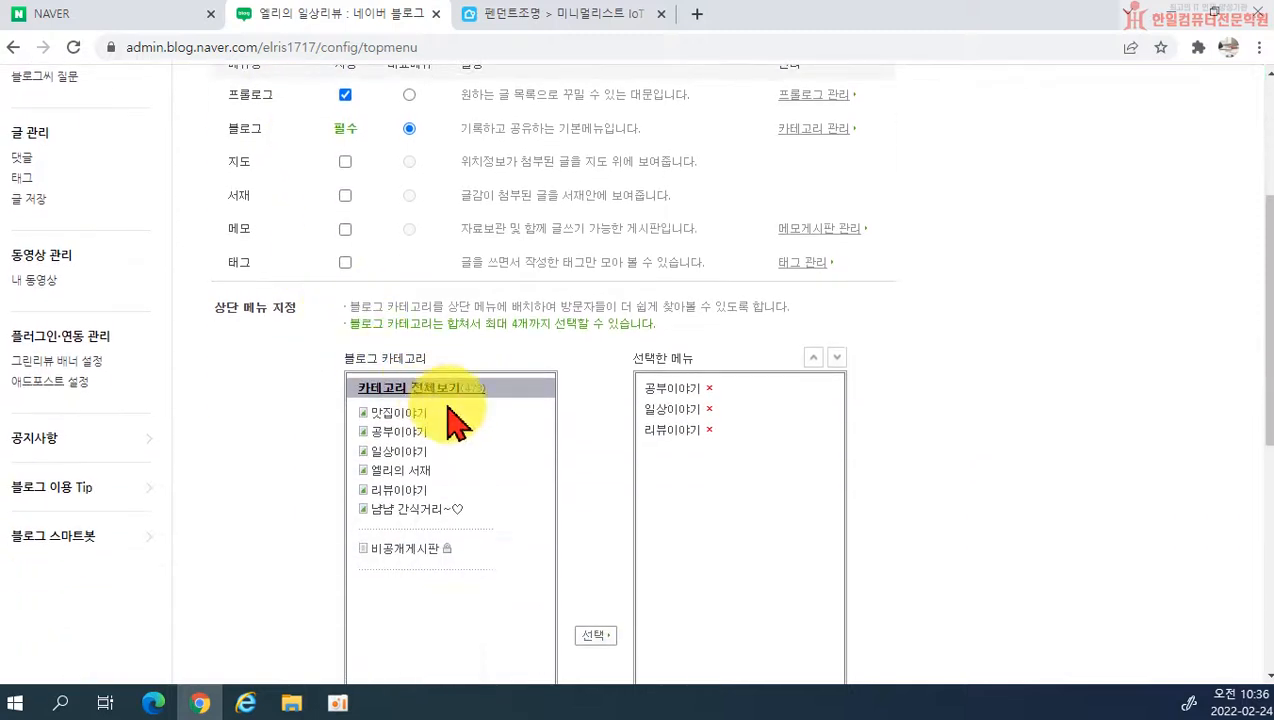
{"action": "left_click", "coordinate": [710, 430]}
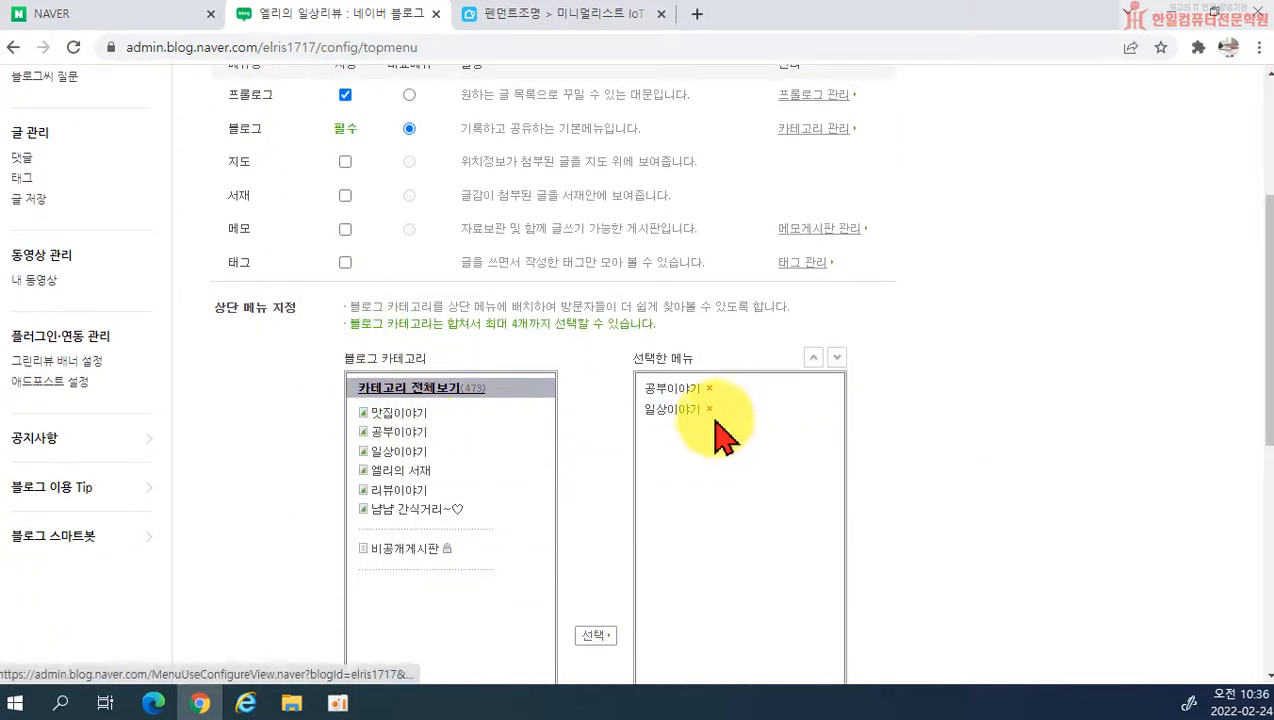
{"action": "left_click", "coordinate": [709, 389]}
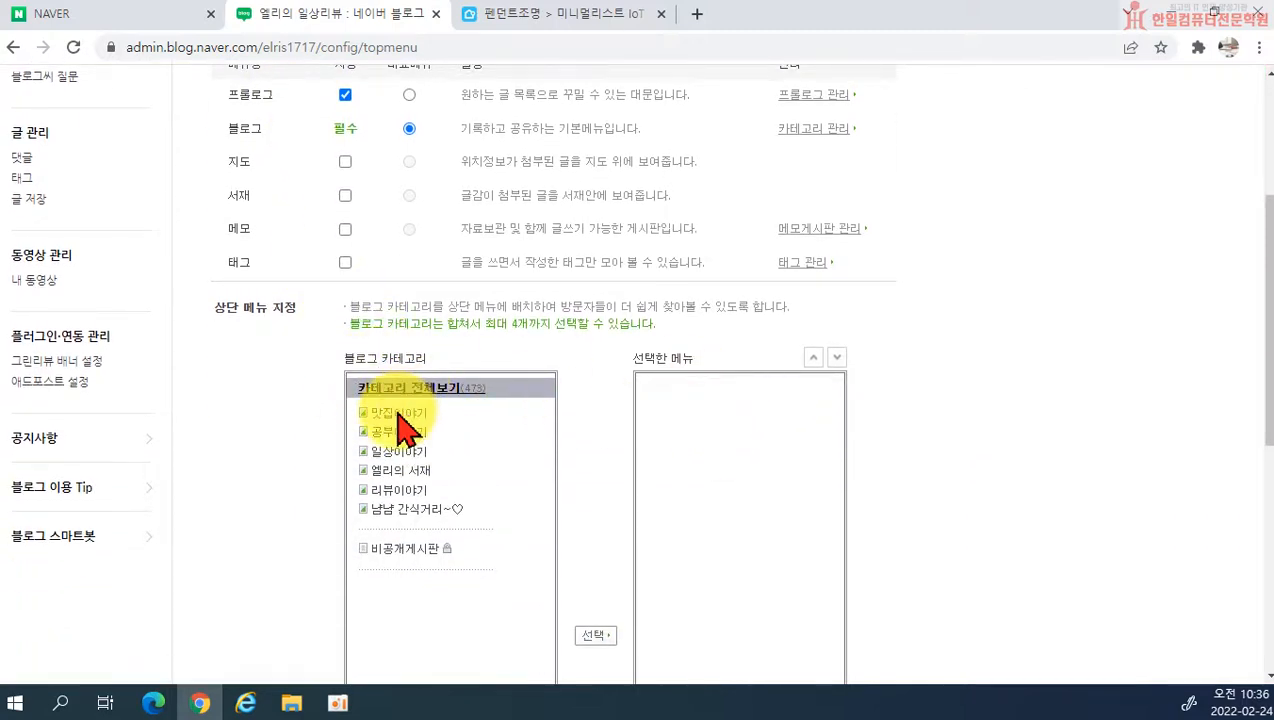
Step: Add the categories 맛집이야기, 일상이야기, 리뷰이야기 and 냠냠 간식거리~♡ to the selected top menu
{"action": "left_click", "coordinate": [398, 412]}
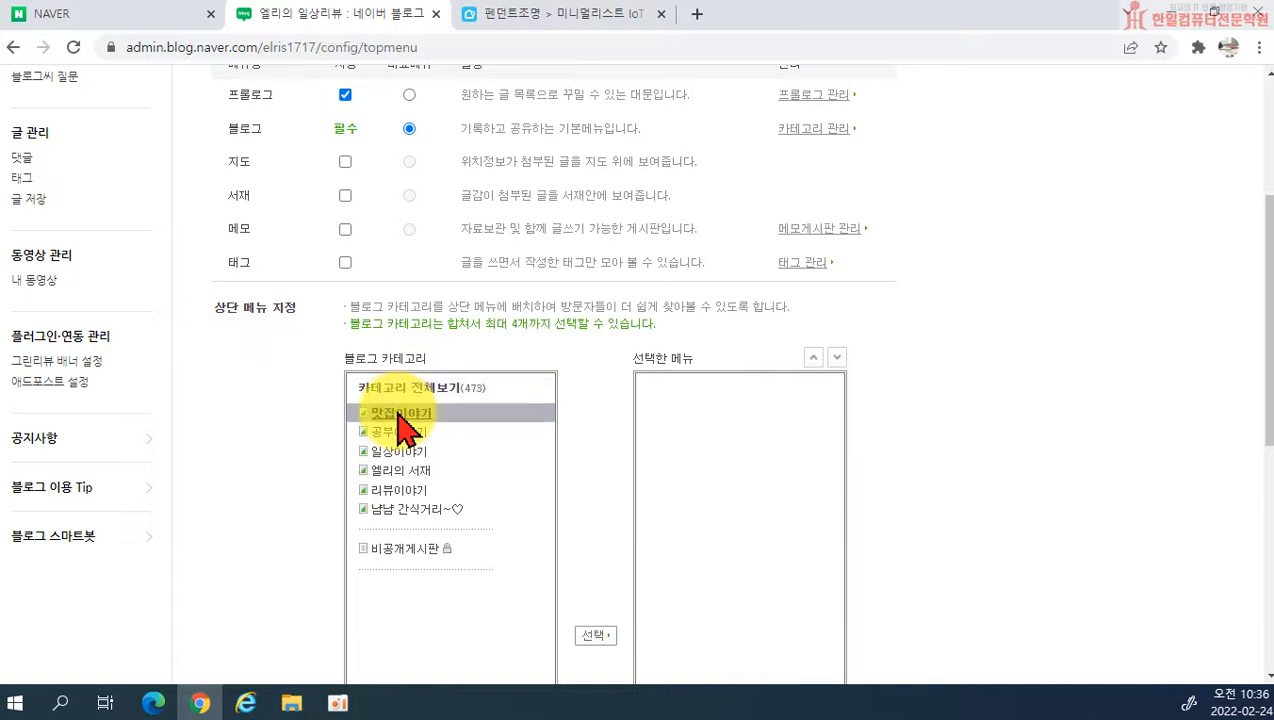
{"action": "left_click", "coordinate": [595, 636]}
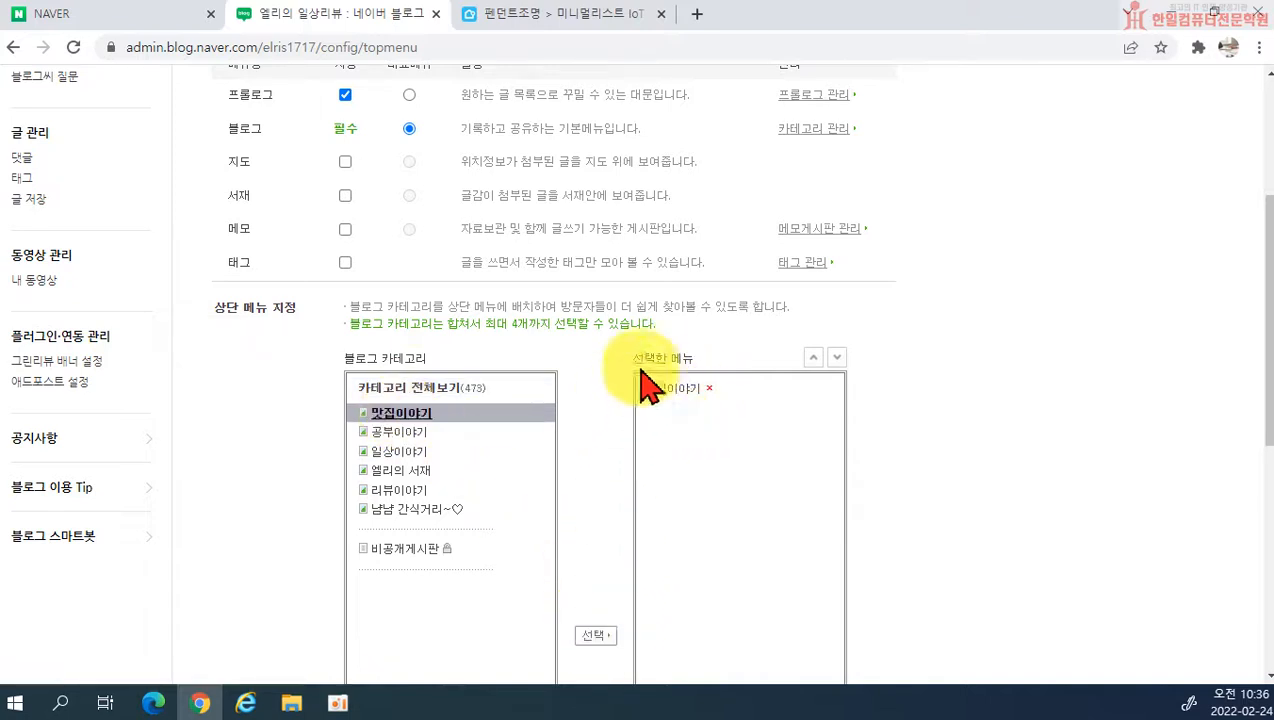
{"action": "left_click", "coordinate": [385, 452]}
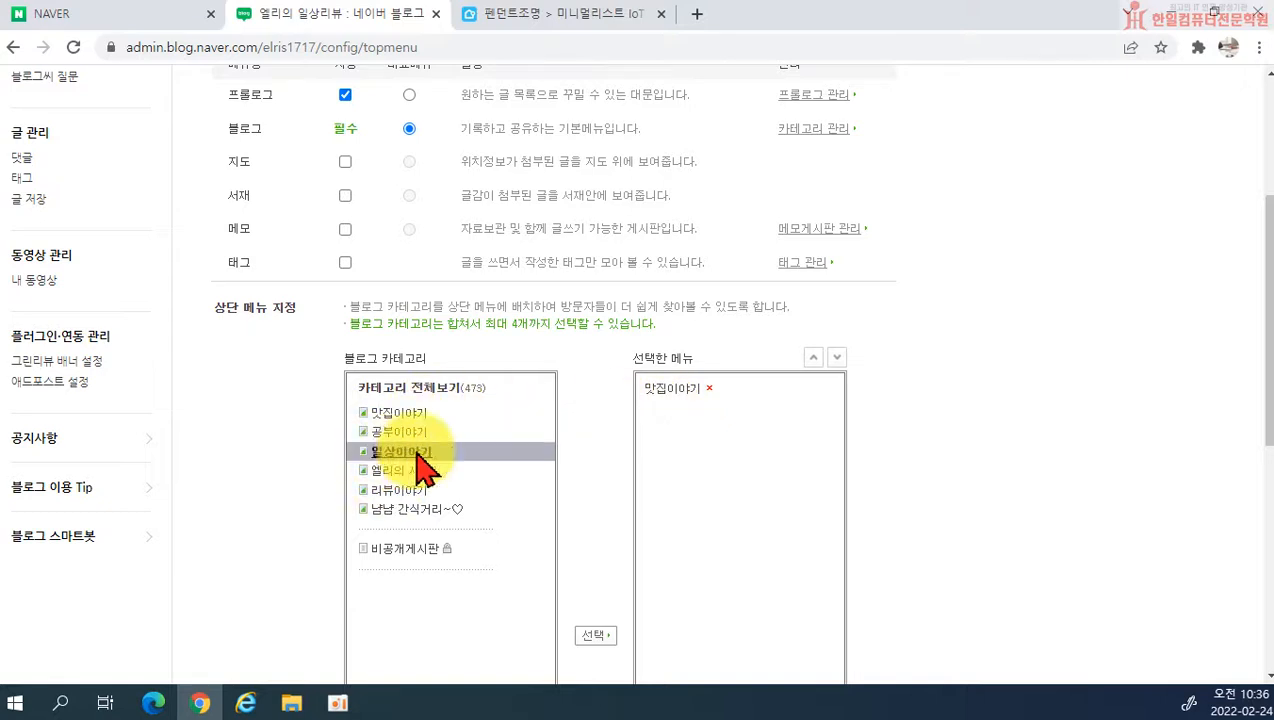
{"action": "left_click", "coordinate": [593, 637]}
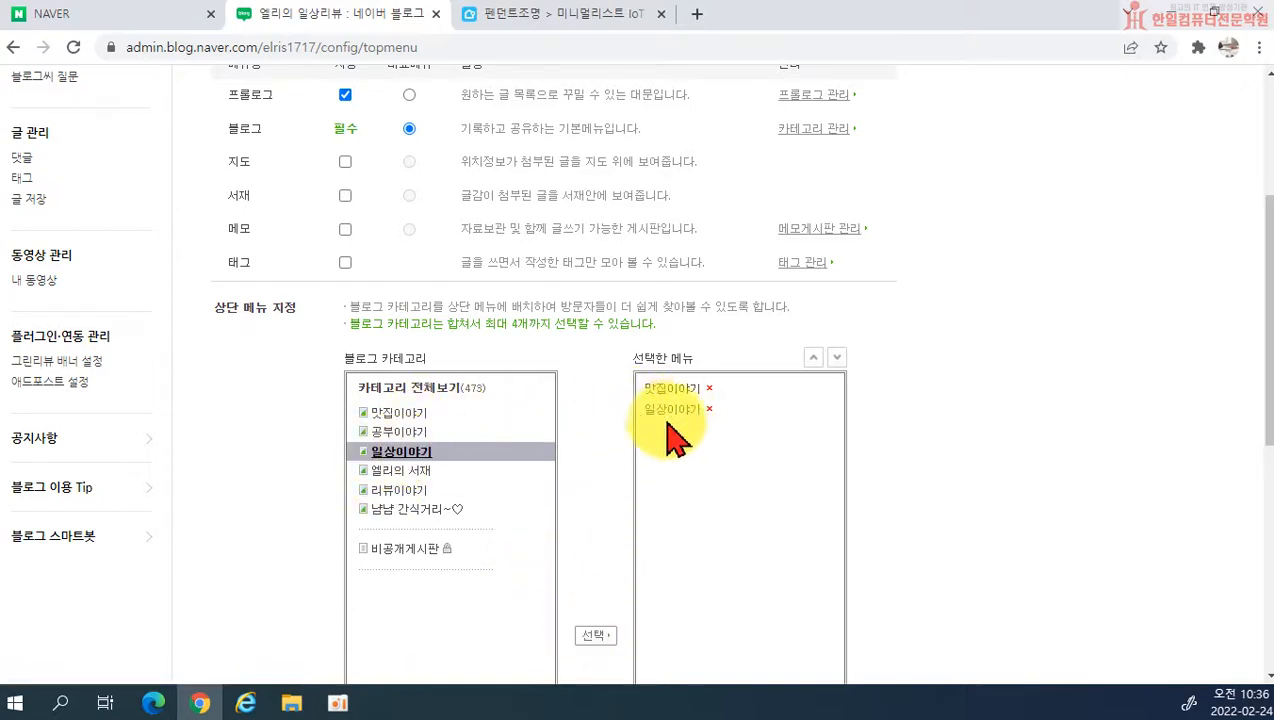
{"action": "left_click", "coordinate": [385, 490]}
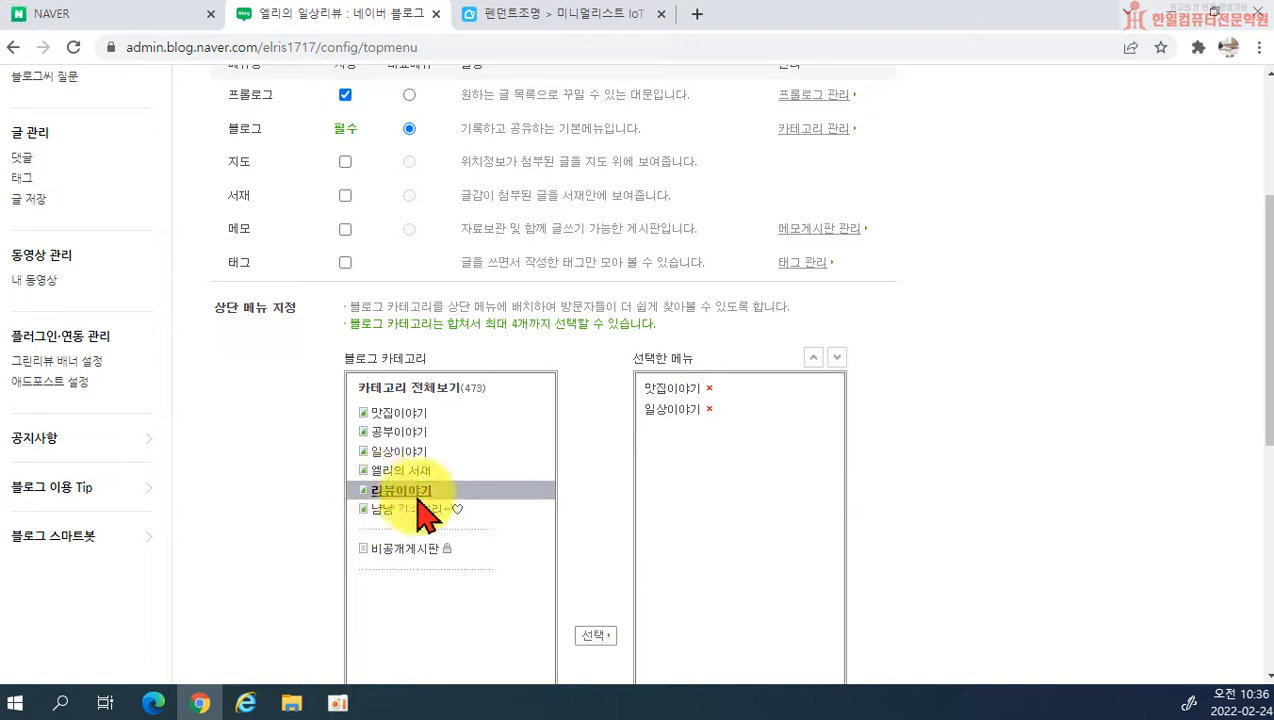
{"action": "left_click", "coordinate": [593, 635]}
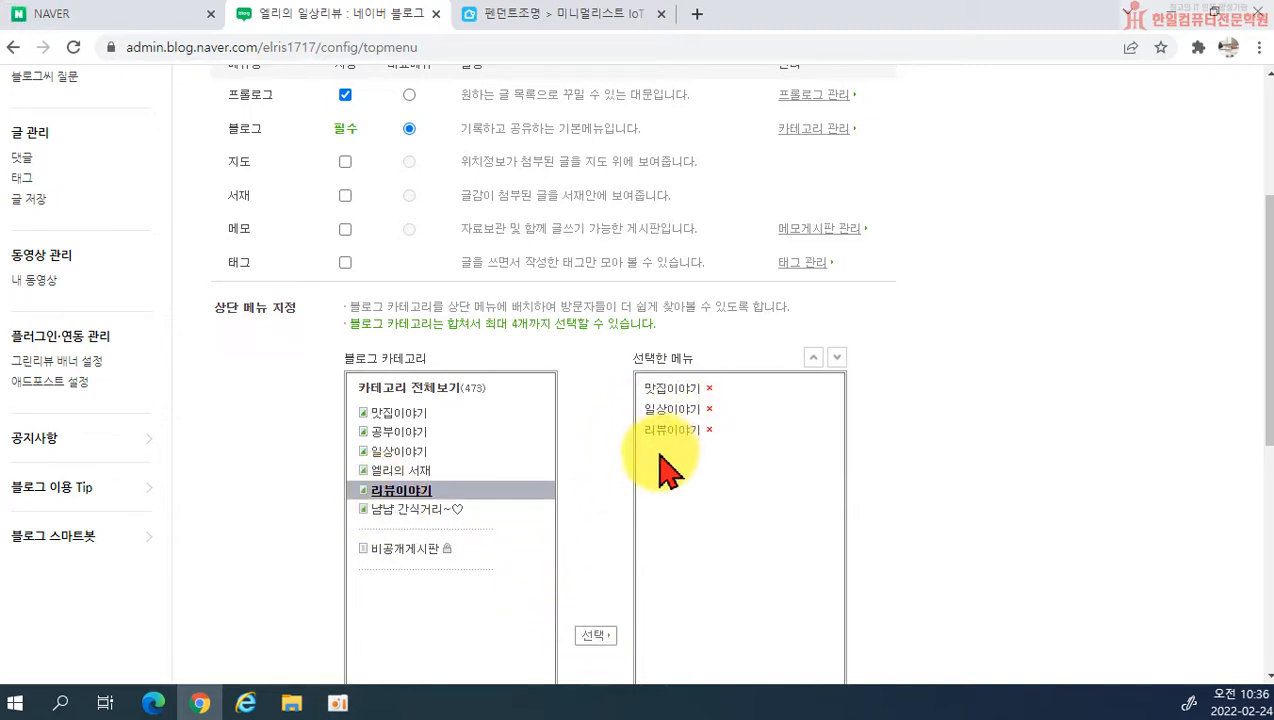
{"action": "left_click", "coordinate": [418, 509]}
{"action": "left_click", "coordinate": [595, 636]}
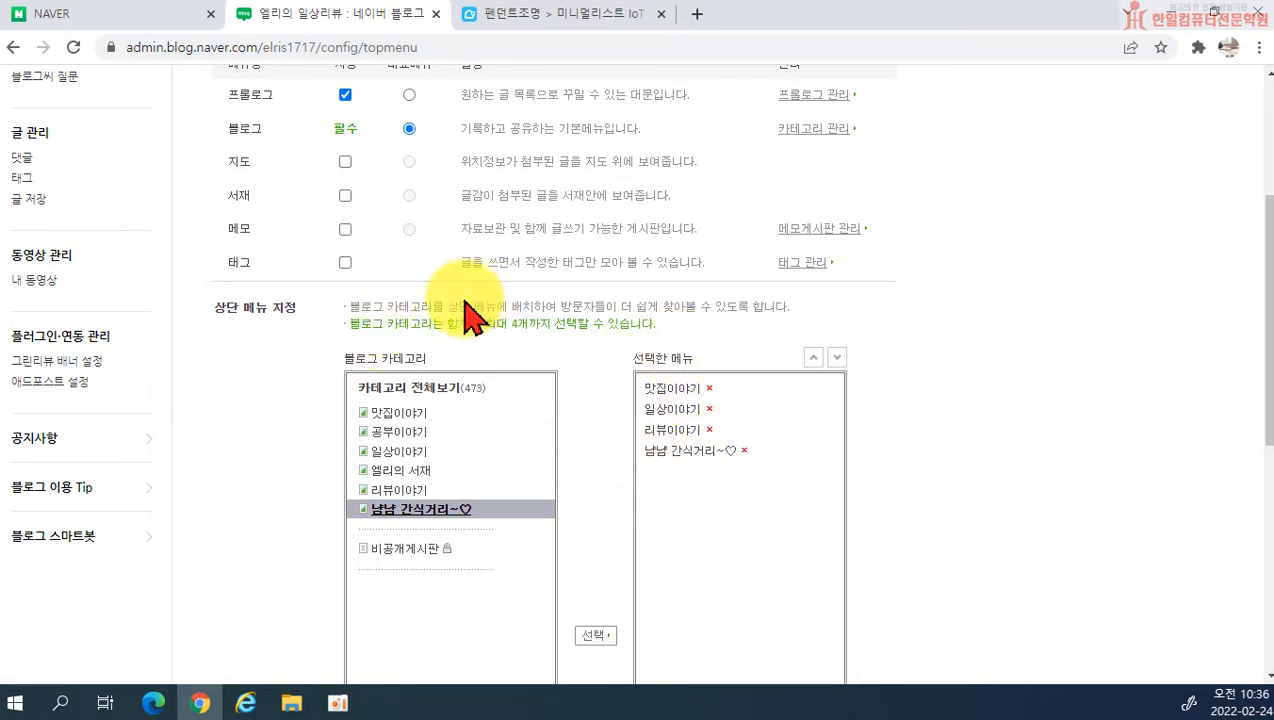
Step: Save the top menu settings and check the menu on the blog's front page
{"action": "left_click_drag", "start_coordinate": [485, 324], "coordinate": [530, 327]}
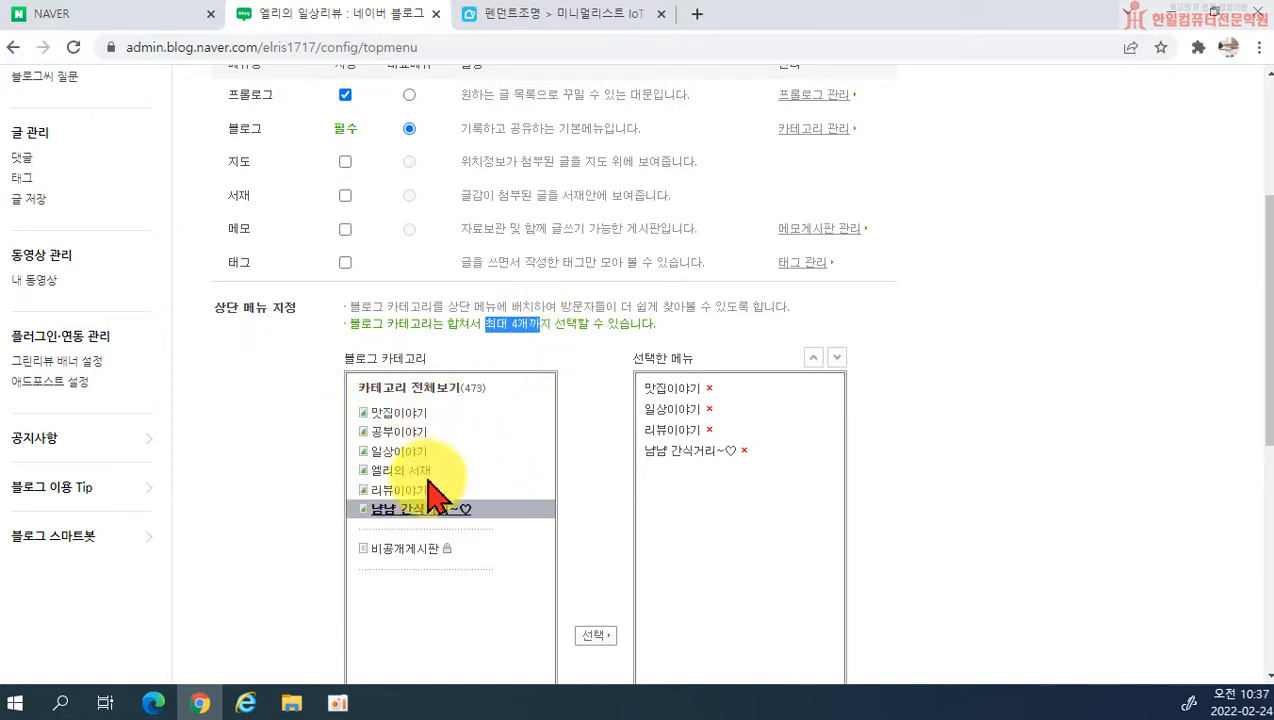
{"action": "scroll", "coordinate": [1000, 407], "scroll_direction": "down", "scroll_amount": 5}
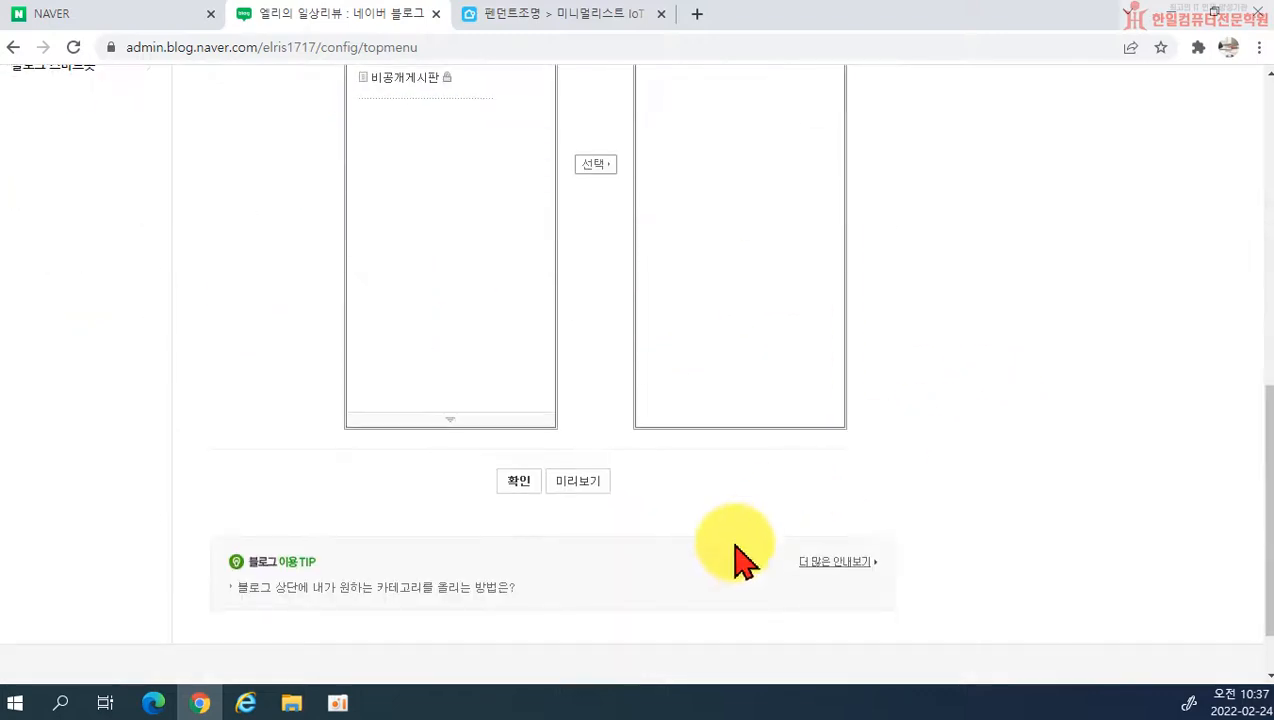
{"action": "left_click", "coordinate": [530, 488]}
{"action": "left_click", "coordinate": [627, 405]}
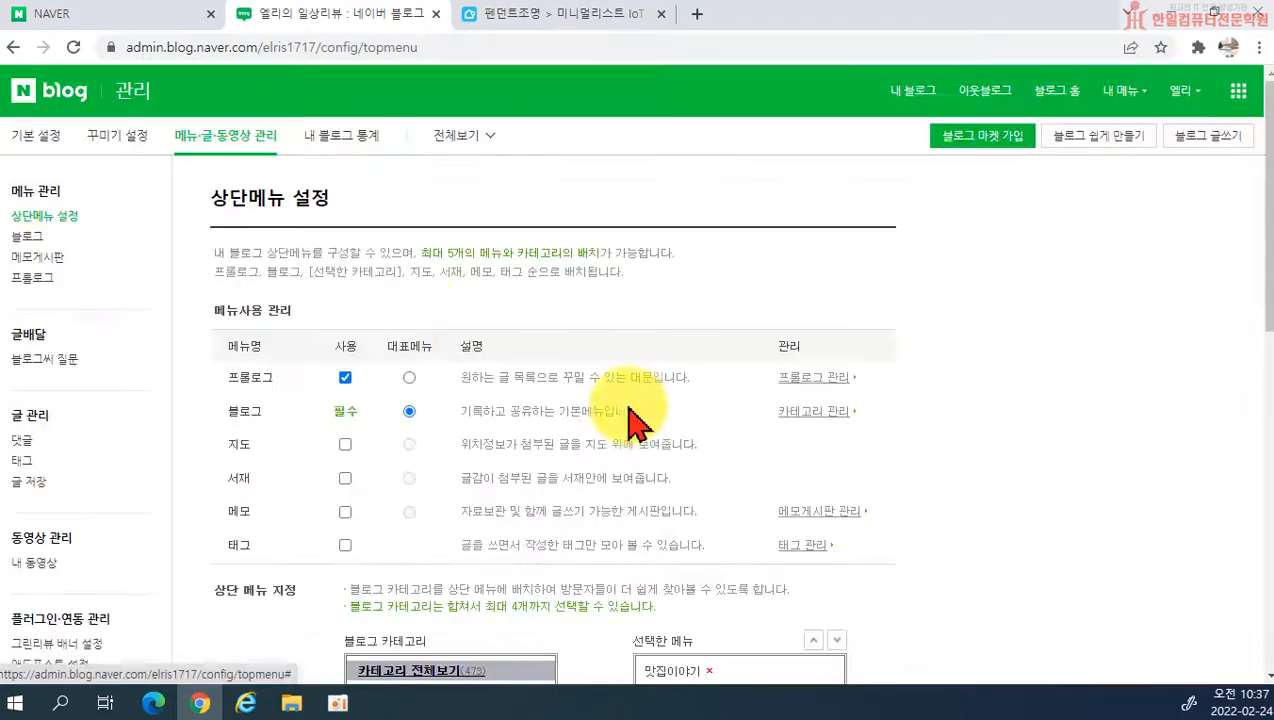
{"action": "left_click", "coordinate": [906, 94]}
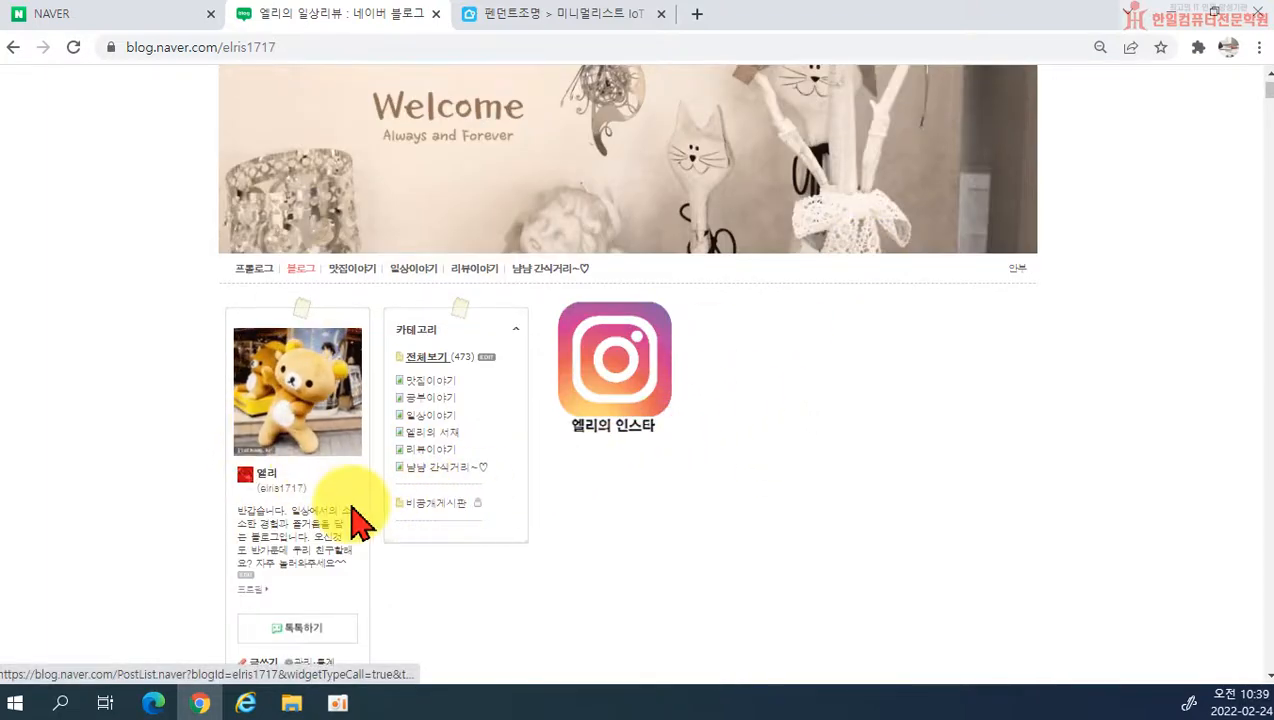
{"action": "scroll", "coordinate": [300, 420], "scroll_direction": "down", "scroll_amount": 2}
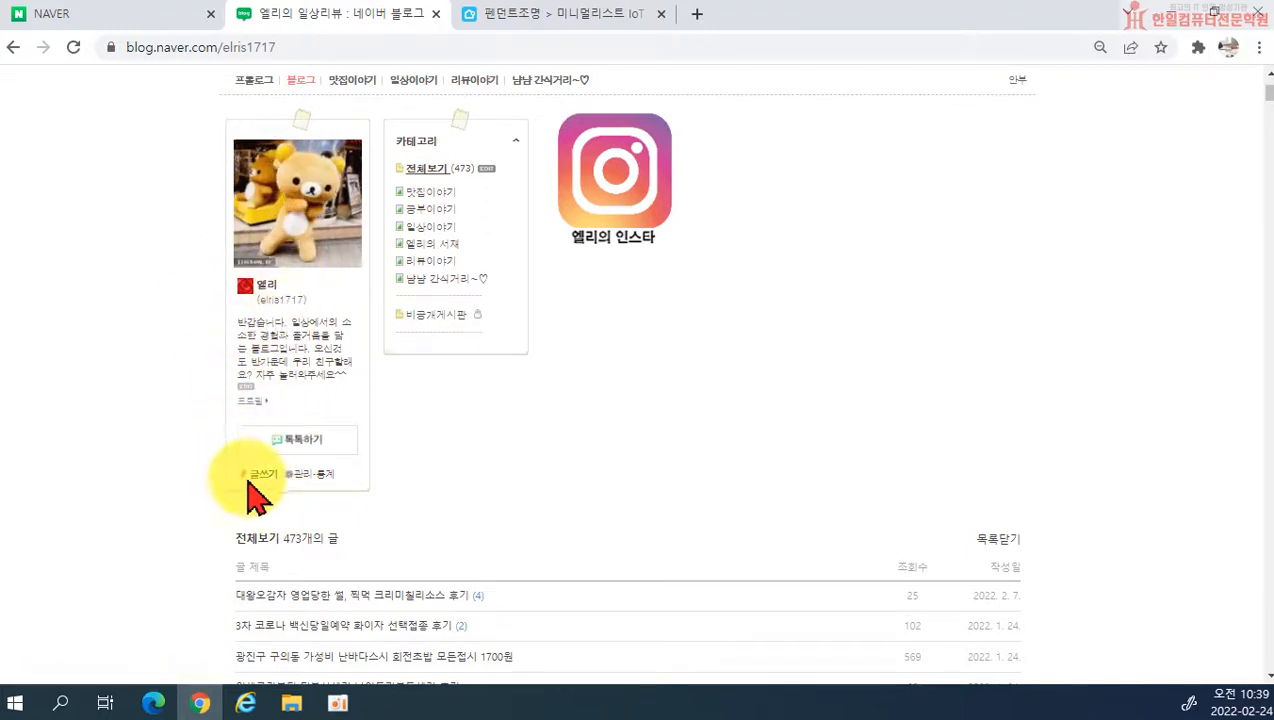
{"action": "scroll", "coordinate": [975, 520], "scroll_direction": "up", "scroll_amount": 3}
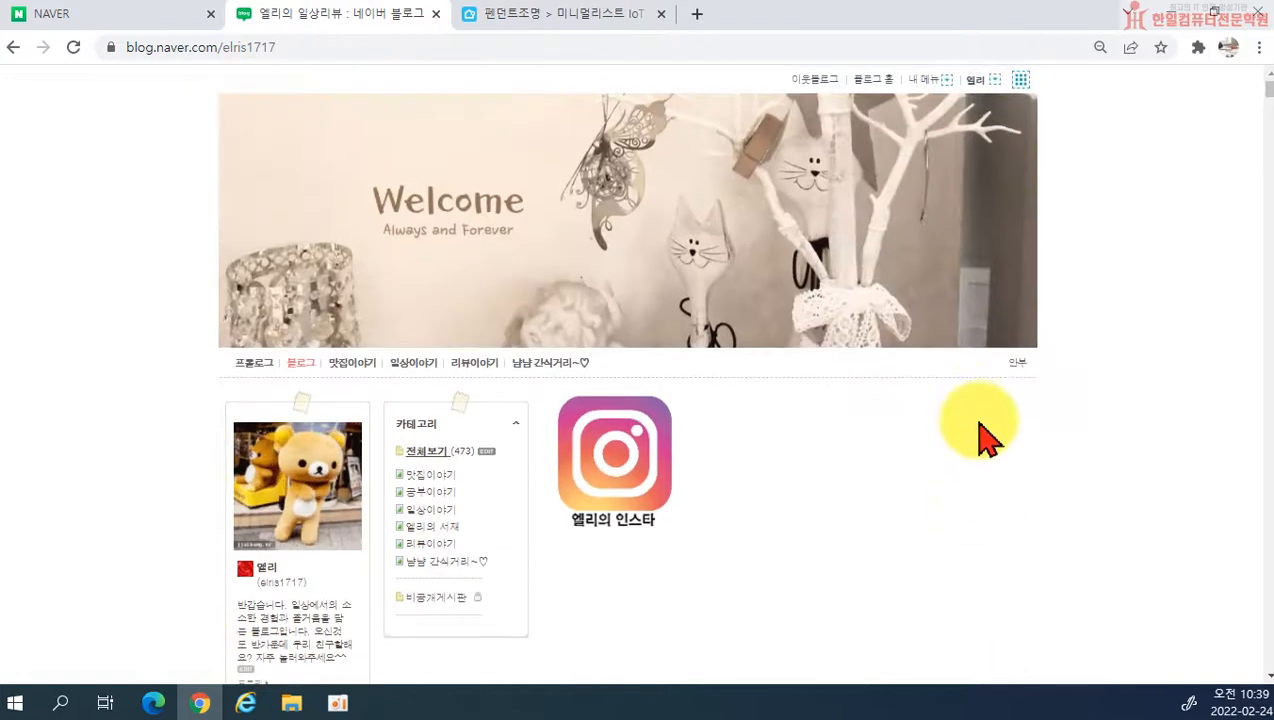
Step: Start a new blog post and give it the title 블로그 포스팅하기
{"action": "left_click", "coordinate": [925, 80]}
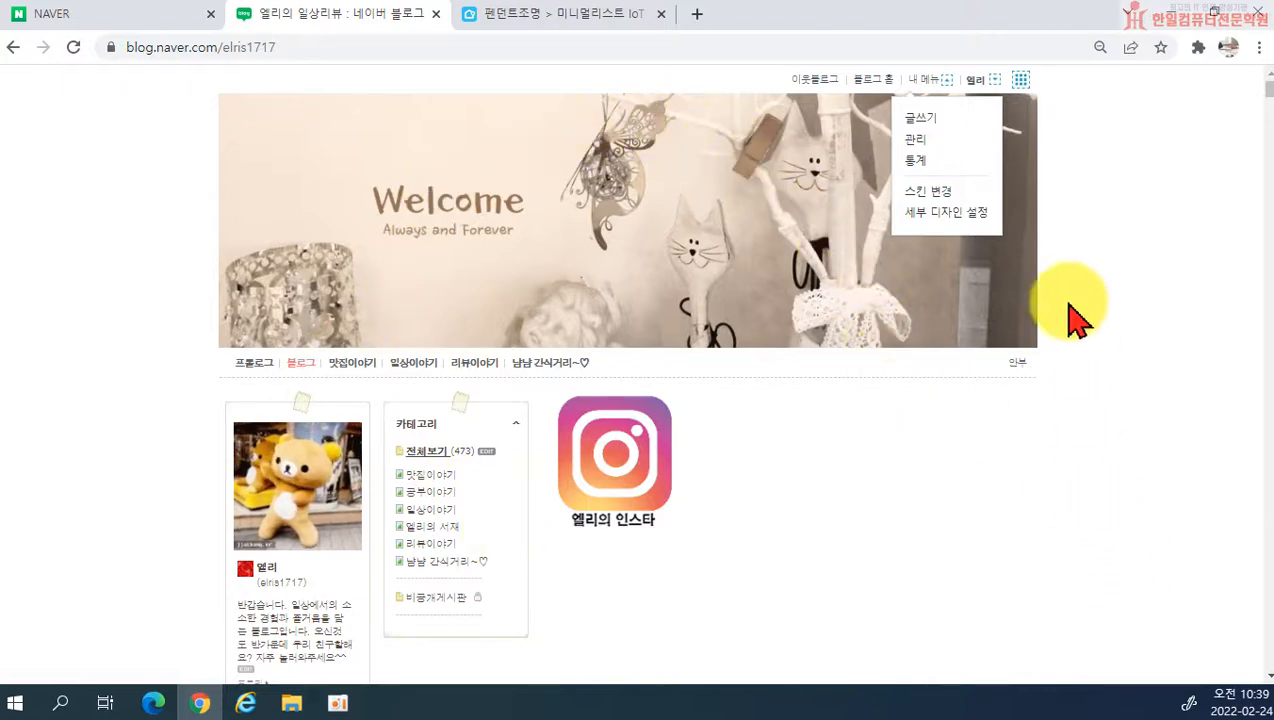
{"action": "left_click", "coordinate": [925, 122]}
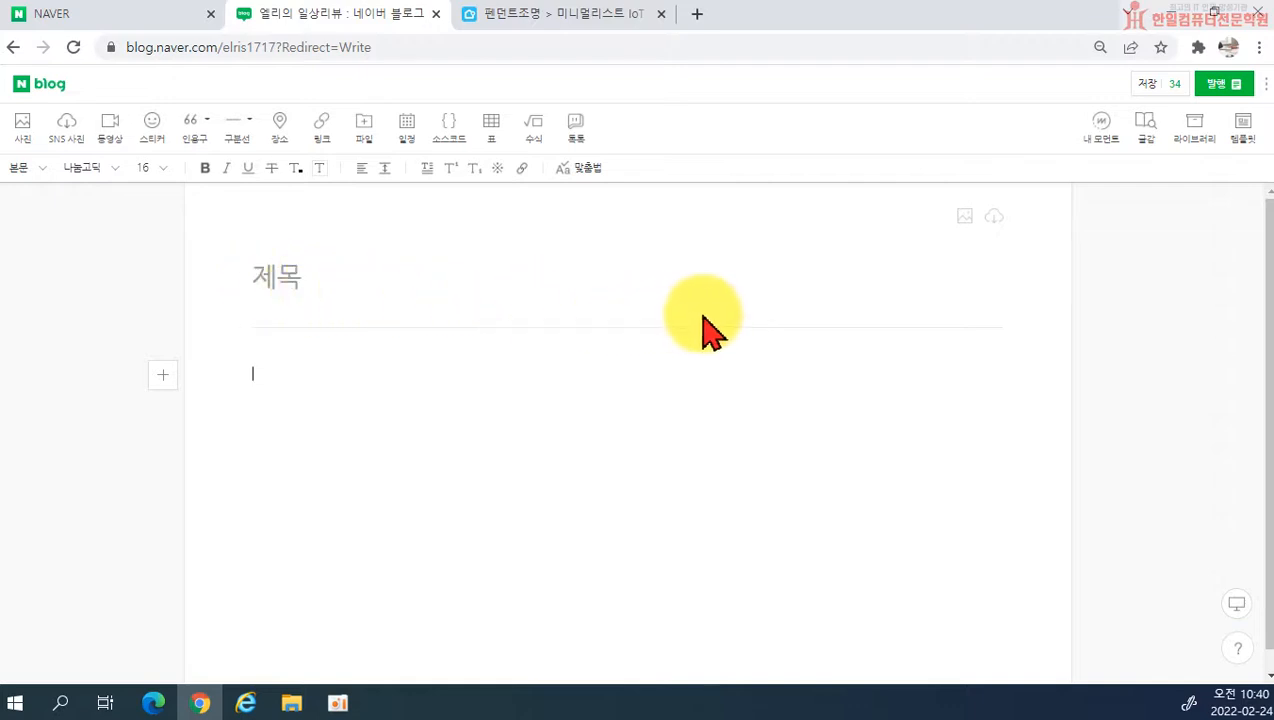
{"action": "left_click", "coordinate": [259, 276]}
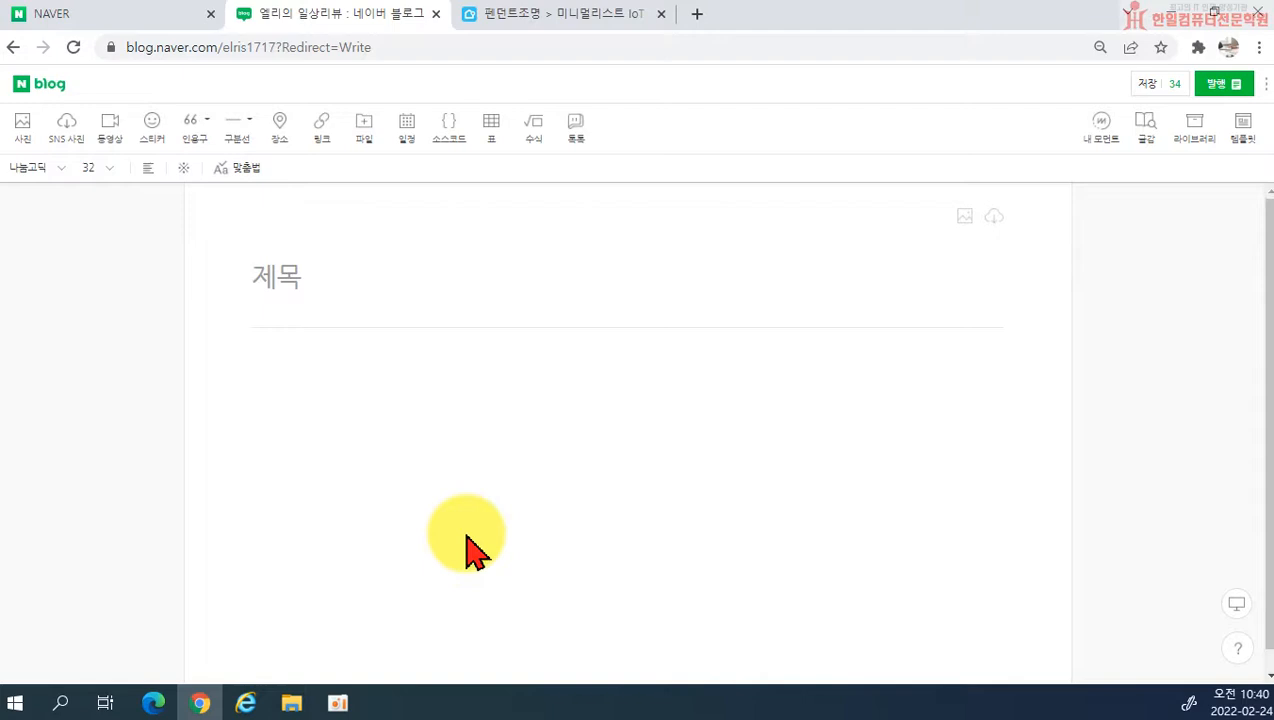
{"action": "type", "text": "브"}
{"action": "type", "text": "ㄹ로그 포스티"}
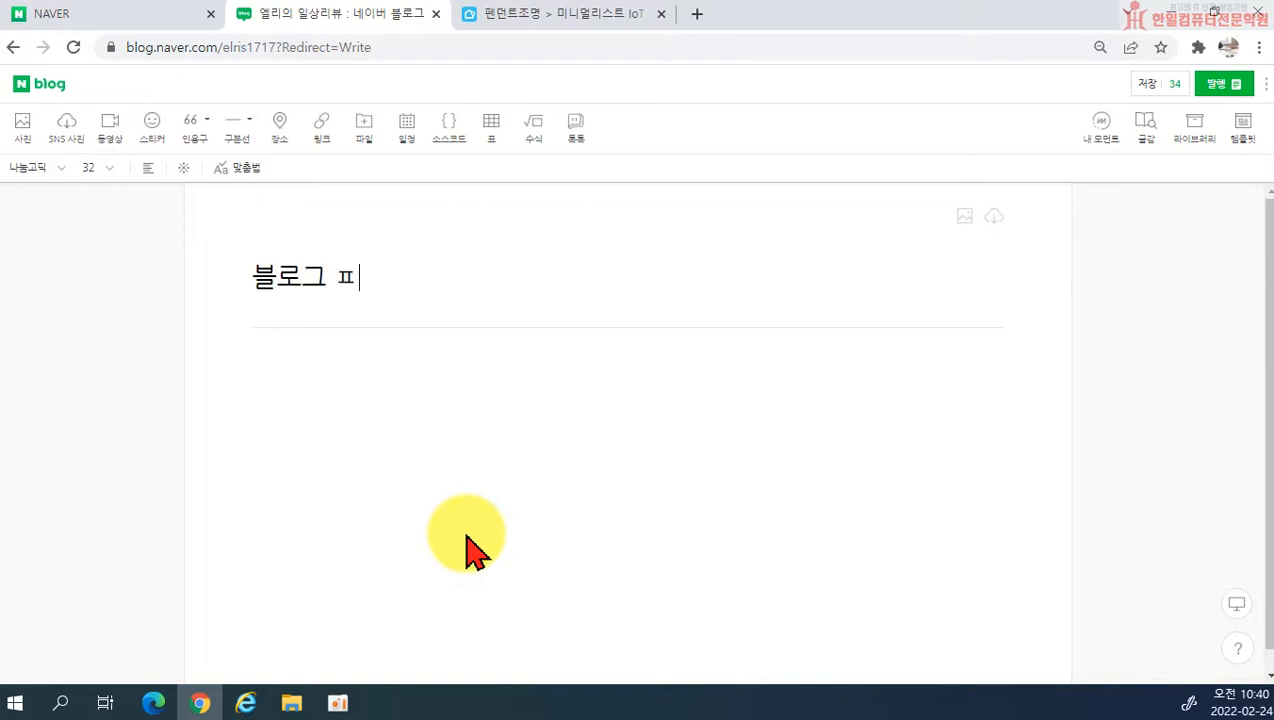
{"action": "type", "text": "ㅇ하기"}
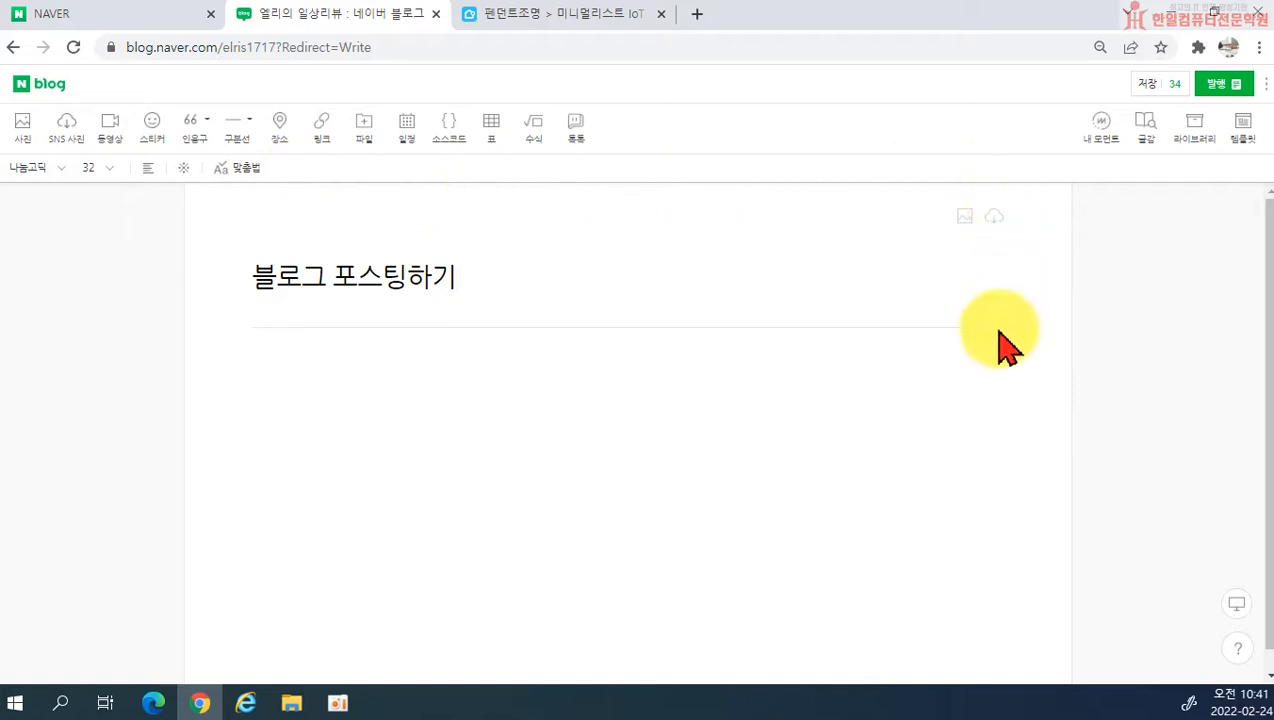
Step: Try a desktop screenshot from the 사진 folder as the post's title background, close the library and delete the image
{"action": "left_click", "coordinate": [965, 218]}
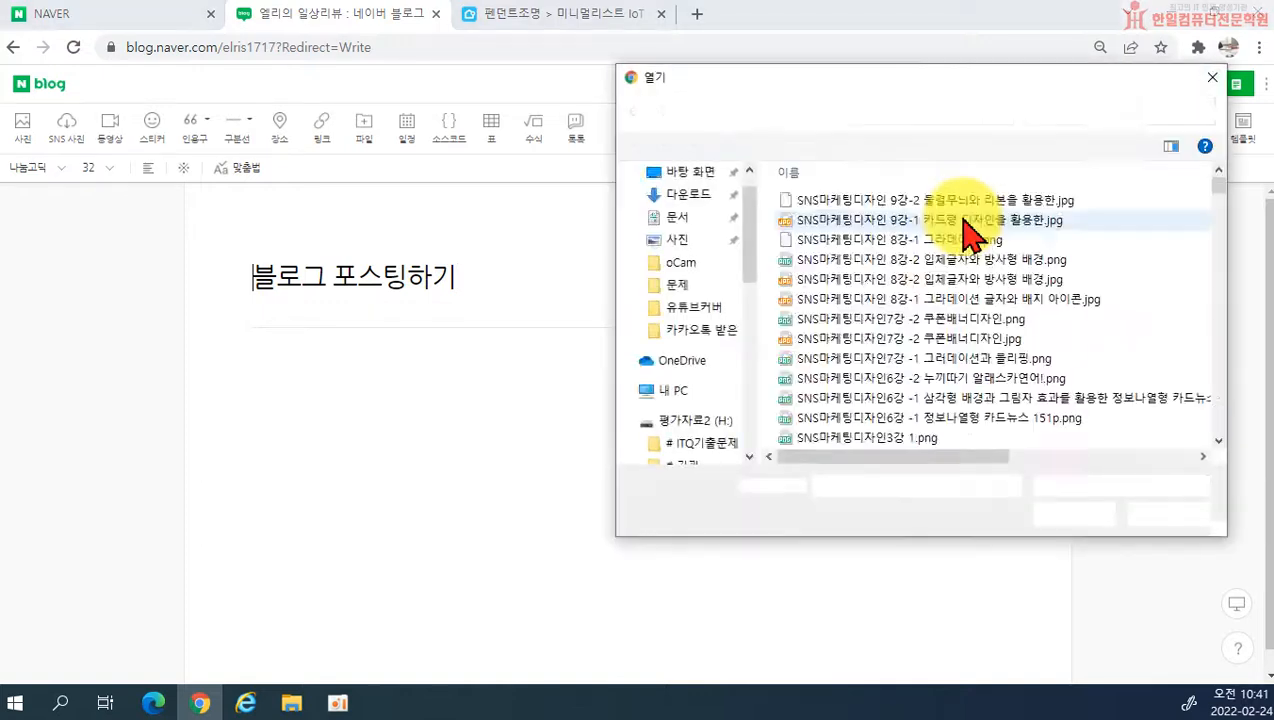
{"action": "scroll", "coordinate": [730, 235], "scroll_direction": "up", "scroll_amount": 6}
{"action": "scroll", "coordinate": [730, 230], "scroll_direction": "up", "scroll_amount": 4}
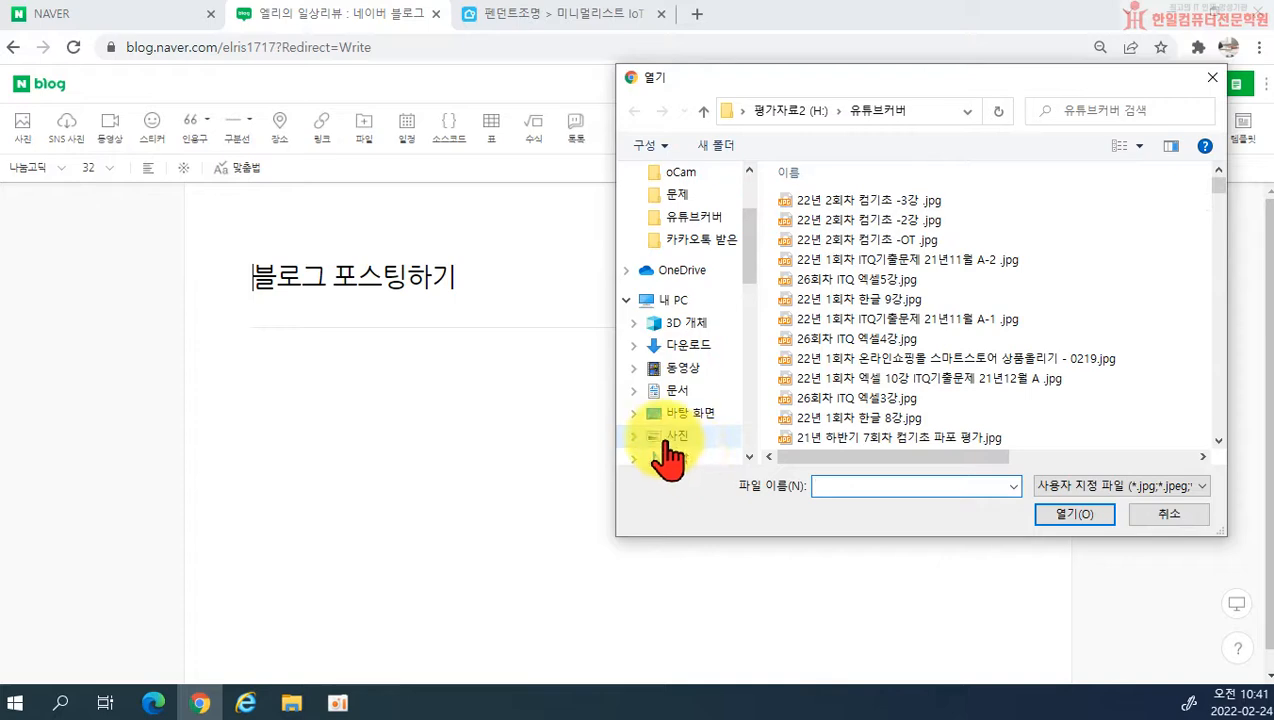
{"action": "left_click", "coordinate": [672, 437]}
{"action": "scroll", "coordinate": [975, 380], "scroll_direction": "down", "scroll_amount": 3}
{"action": "scroll", "coordinate": [950, 380], "scroll_direction": "up", "scroll_amount": 3}
{"action": "scroll", "coordinate": [940, 380], "scroll_direction": "down", "scroll_amount": 3}
{"action": "scroll", "coordinate": [904, 364], "scroll_direction": "up", "scroll_amount": 3}
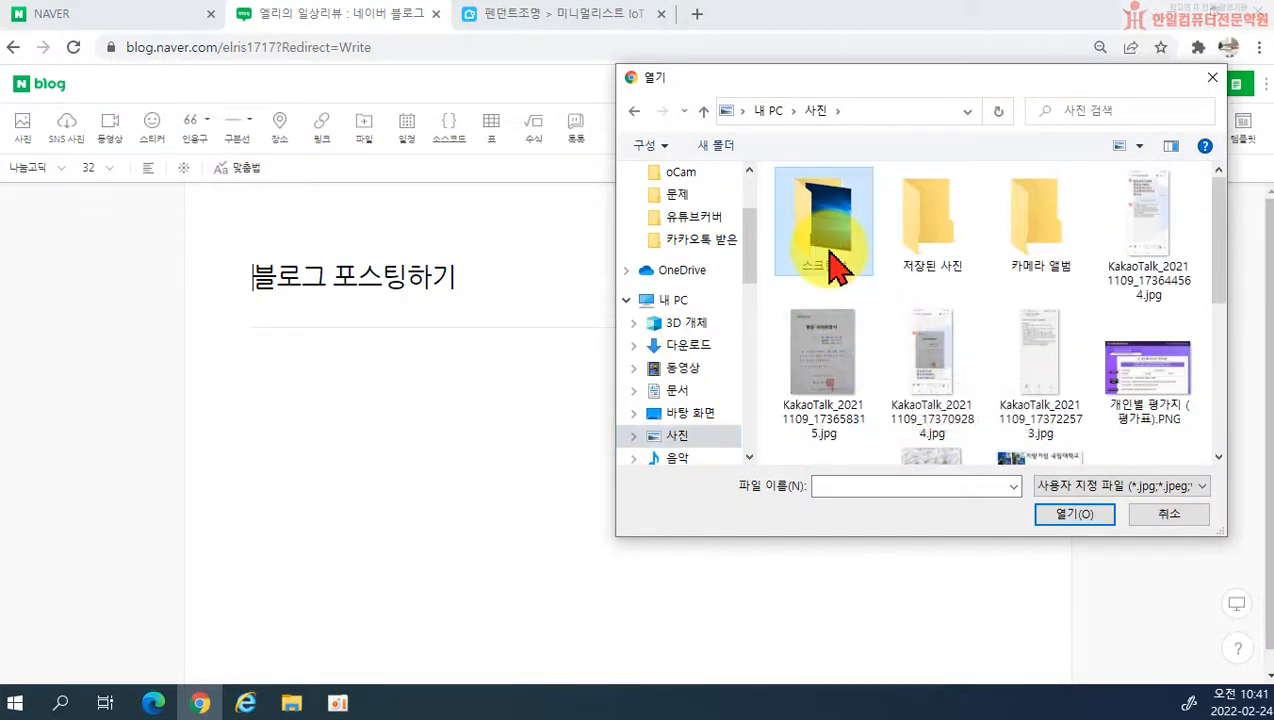
{"action": "double_click", "coordinate": [826, 262]}
{"action": "double_click", "coordinate": [842, 260]}
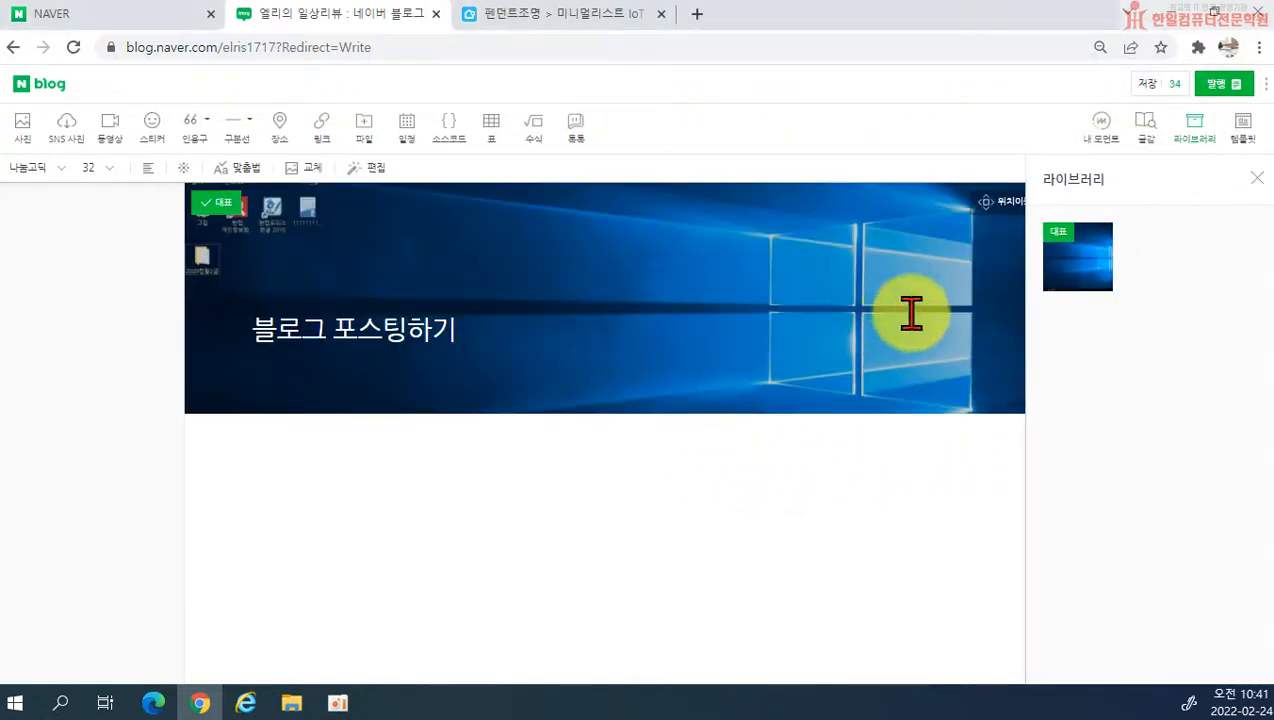
{"action": "left_click", "coordinate": [1256, 178]}
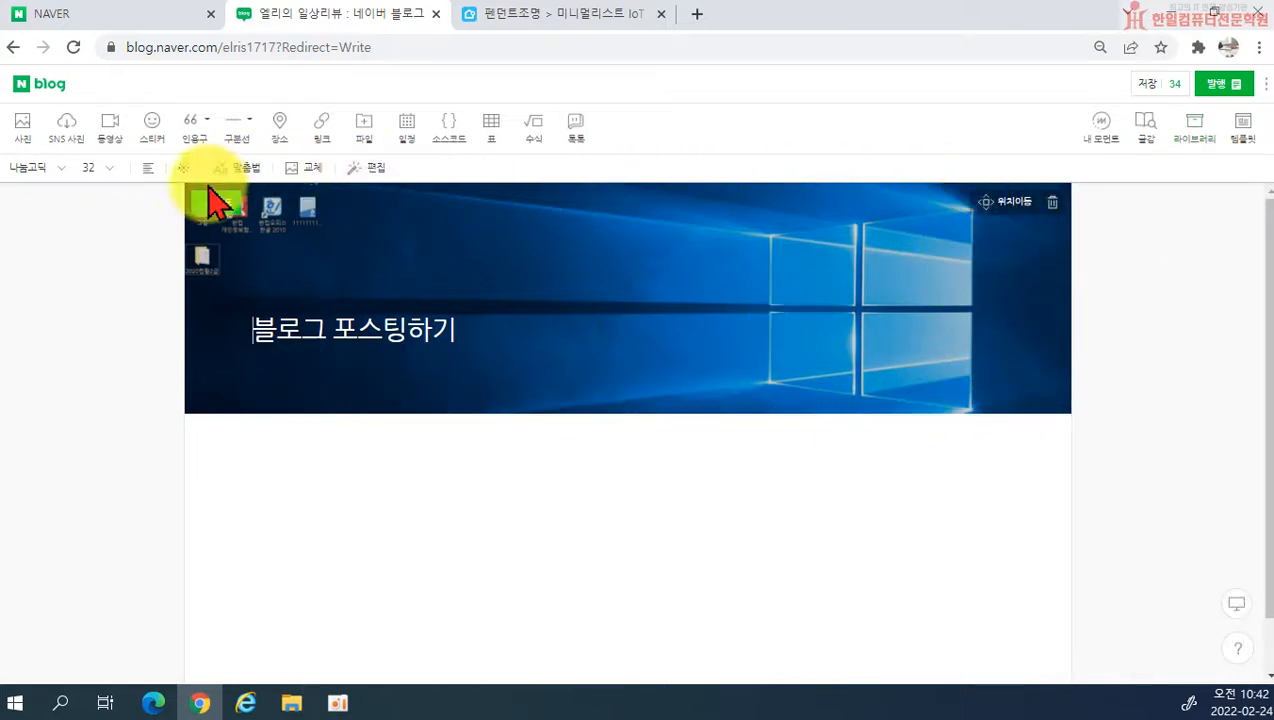
{"action": "left_click", "coordinate": [1052, 203]}
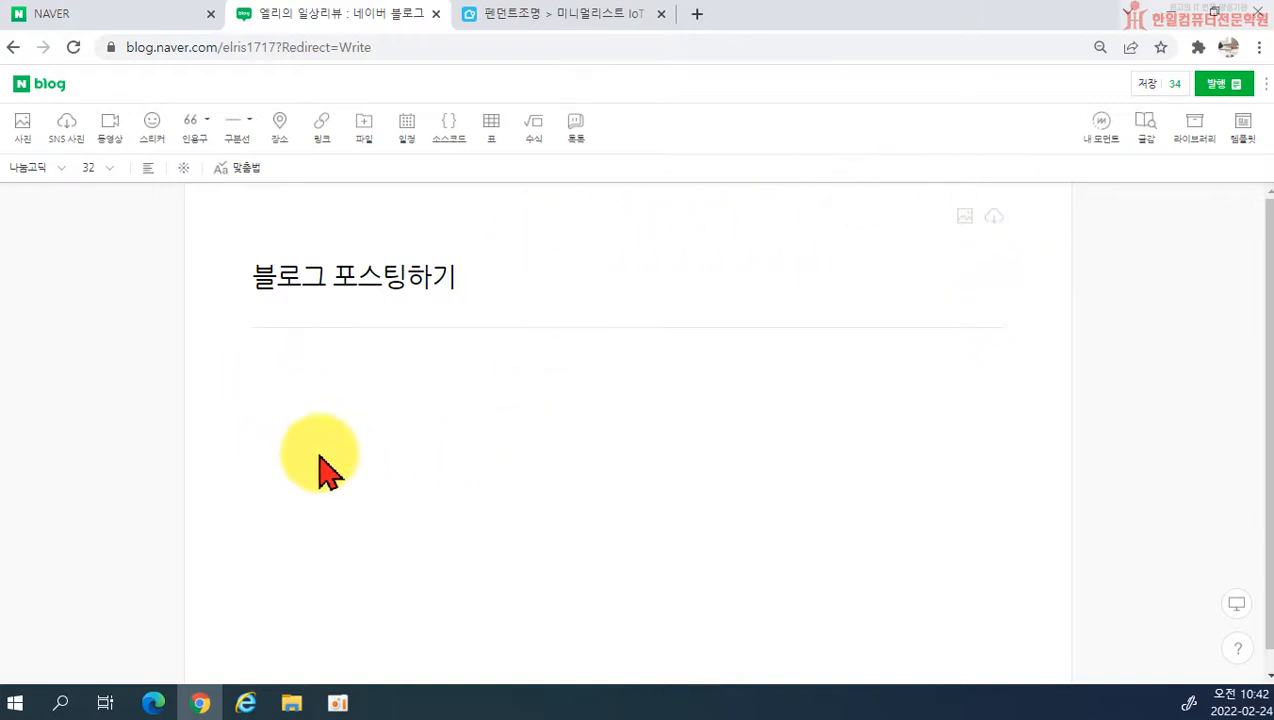
Step: Write the first body line: 오늘은 블로그 포스팅 하는 방법을 간단히 알아보겠습니다
{"action": "left_click", "coordinate": [264, 378]}
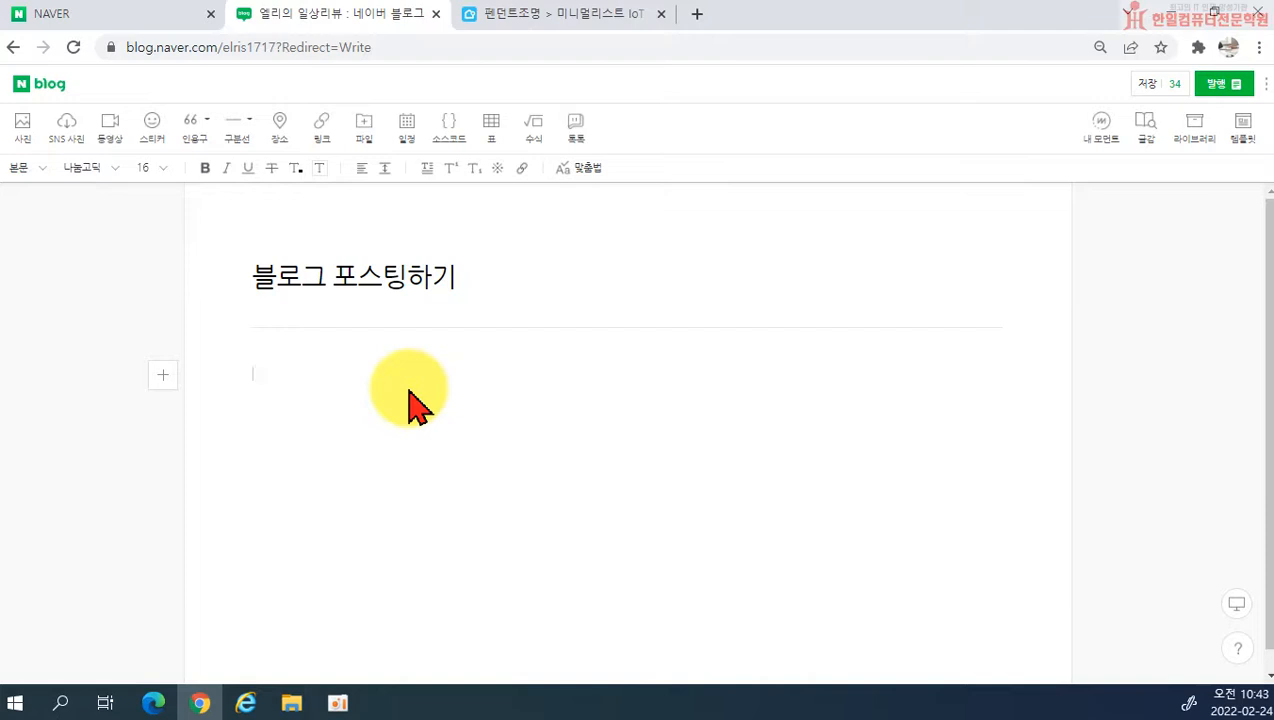
{"action": "type", "text": "오늘은 블로그 폿"}
{"action": "type", "text": "스티"}
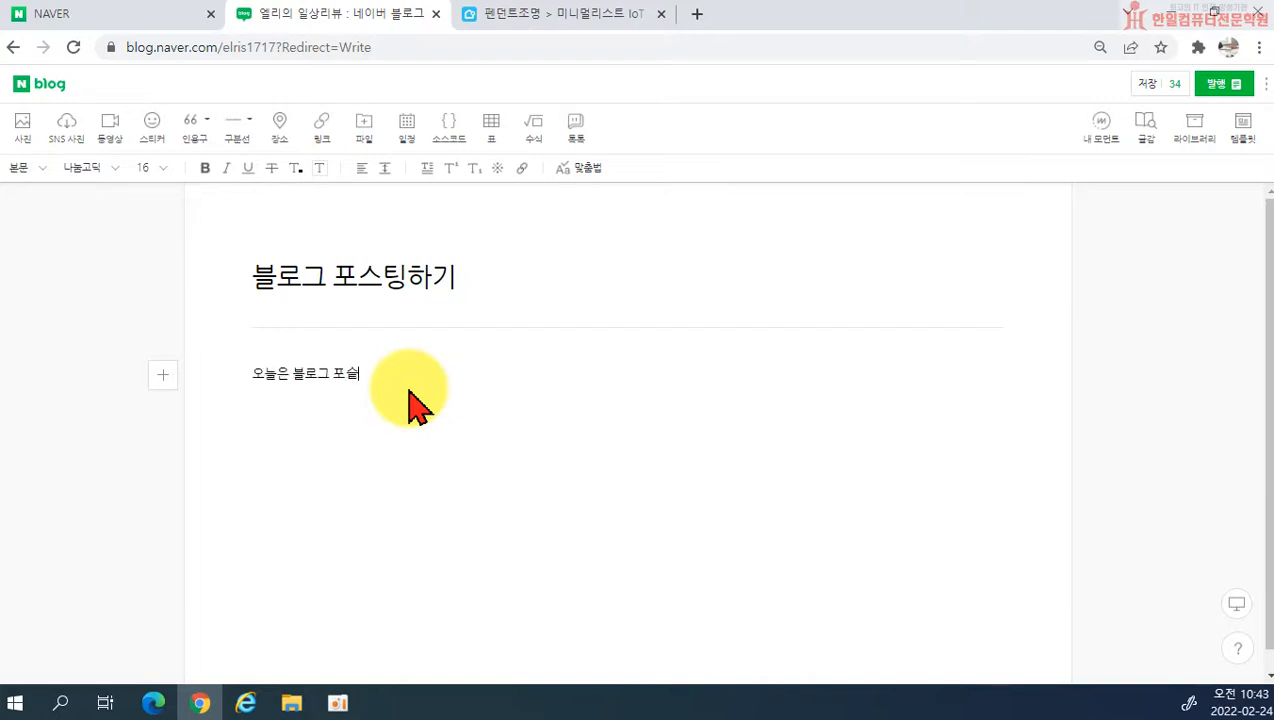
{"action": "type", "text": "팅 하는 방법을 간단히 알아보게"}
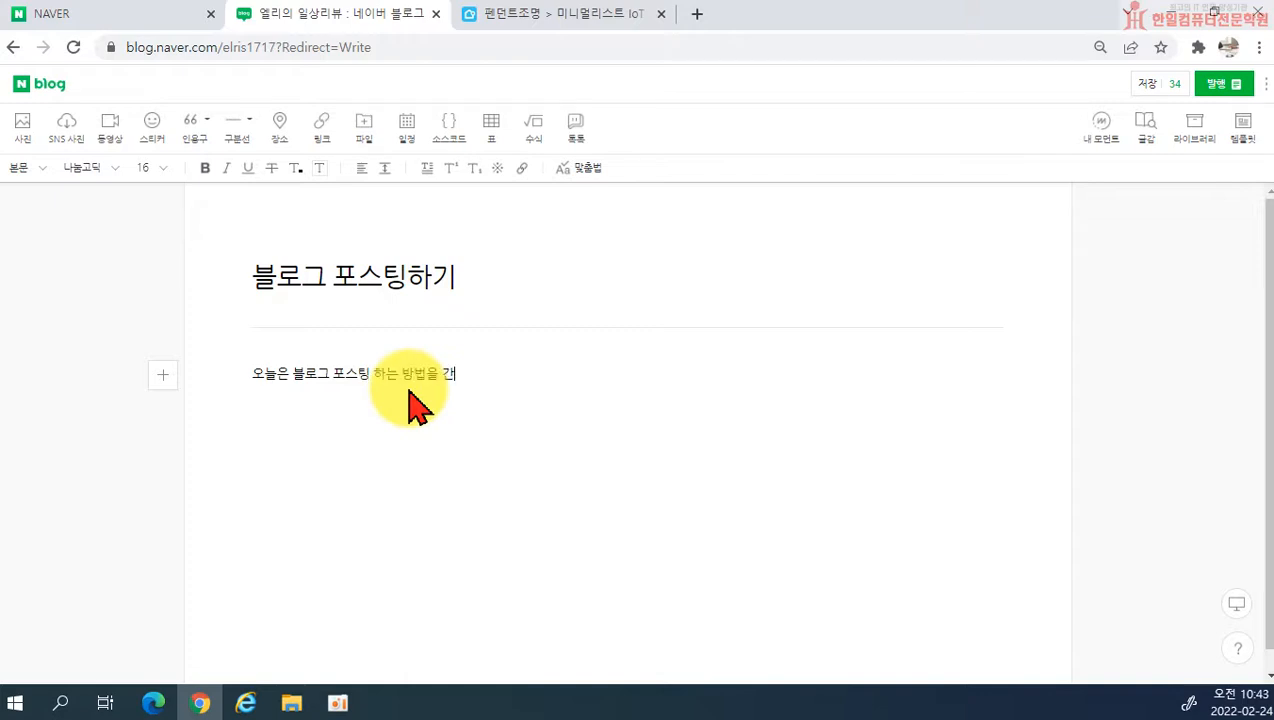
{"action": "type", "text": "겠습니다."}
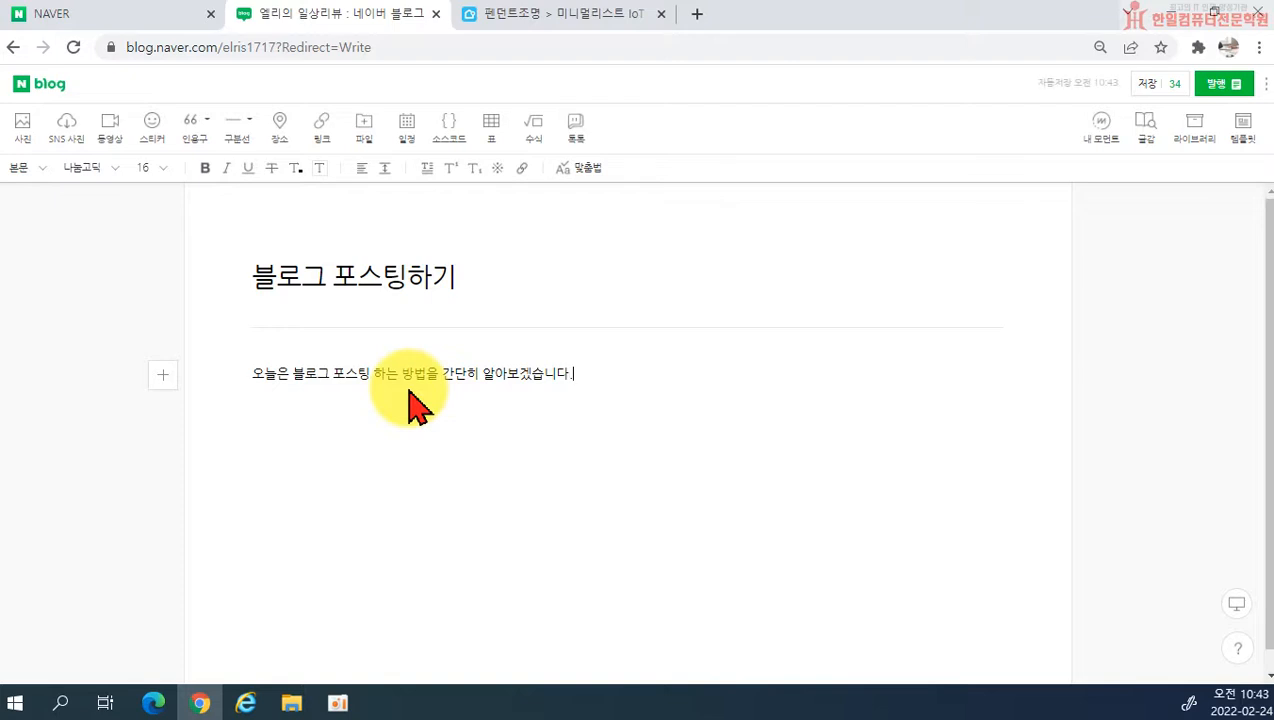
{"action": "key", "text": "Return"}
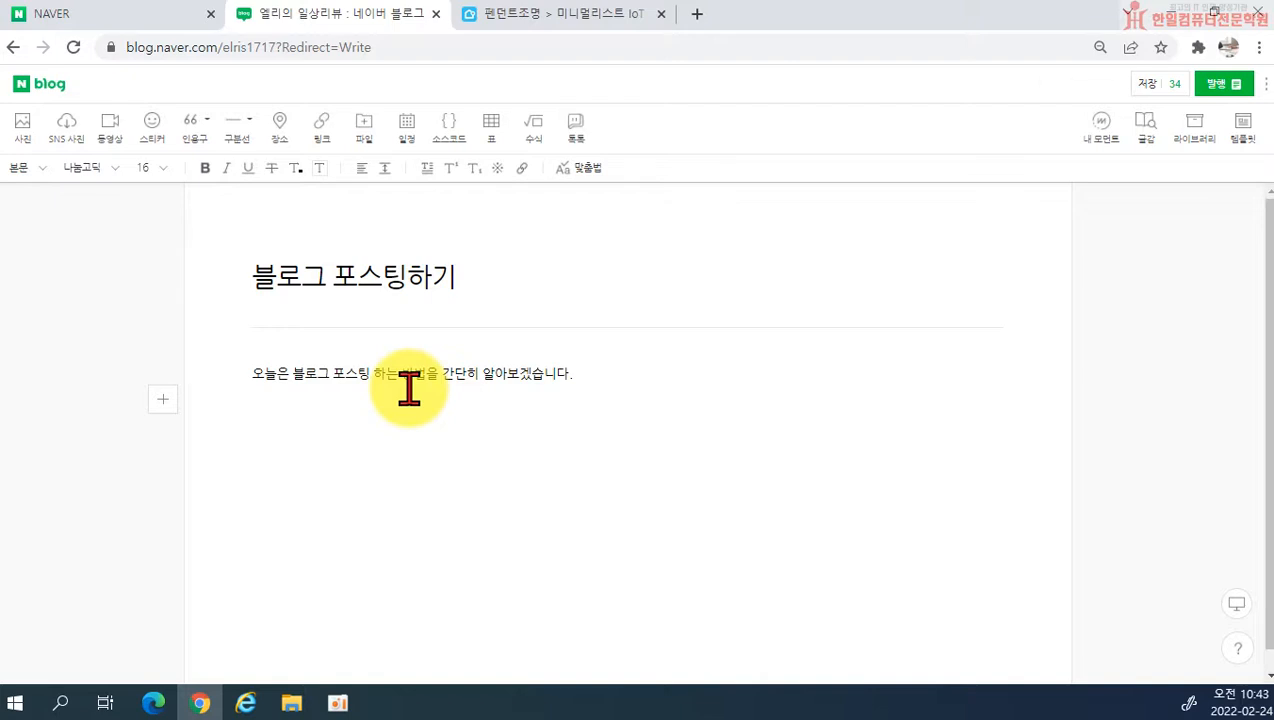
Step: Add the second body line, 블로그에 간단한 나의 의견을 작성해둘 수 있어요., followed by a blank line
{"action": "type", "text": "ㅂㅡㄹ로"}
{"action": "key", "text": "BackSpace"}
{"action": "key", "text": "BackSpace"}
{"action": "key", "text": "BackSpace"}
{"action": "type", "text": "블로그에 간단"}
{"action": "type", "text": "해"}
{"action": "type", "text": "ㄴ 나의 의견을"}
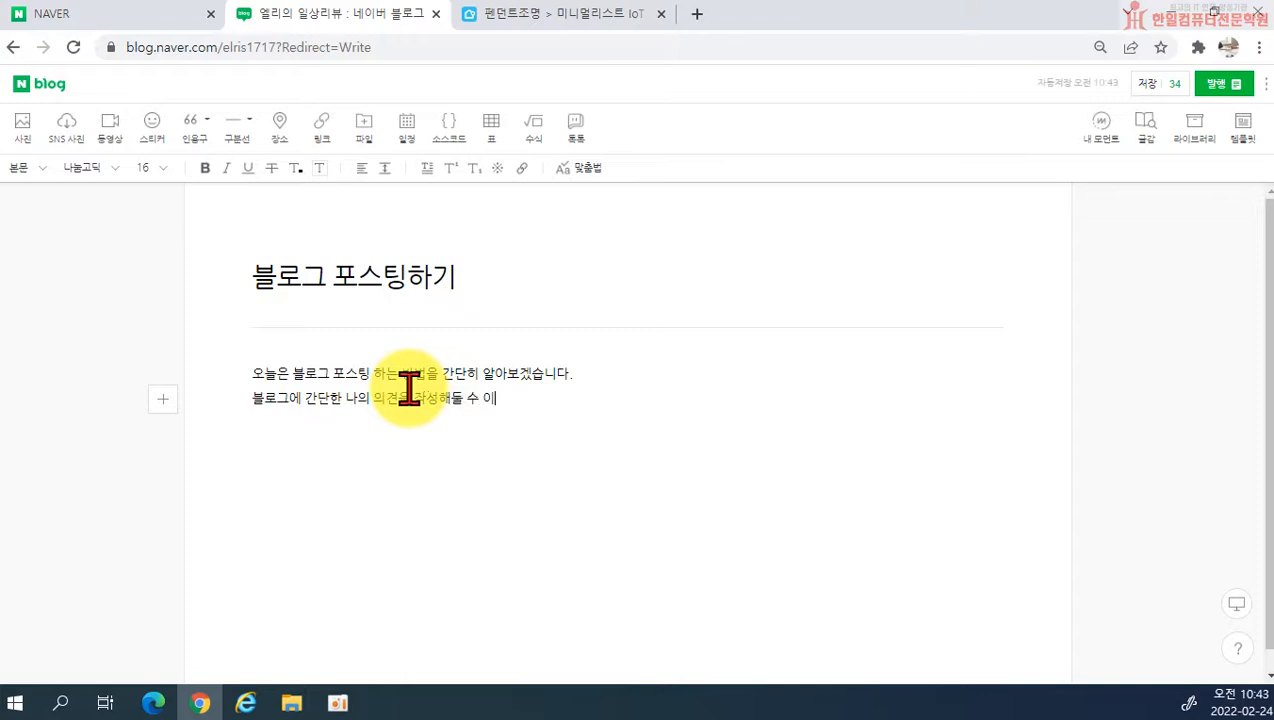
{"action": "key", "text": "Return"}
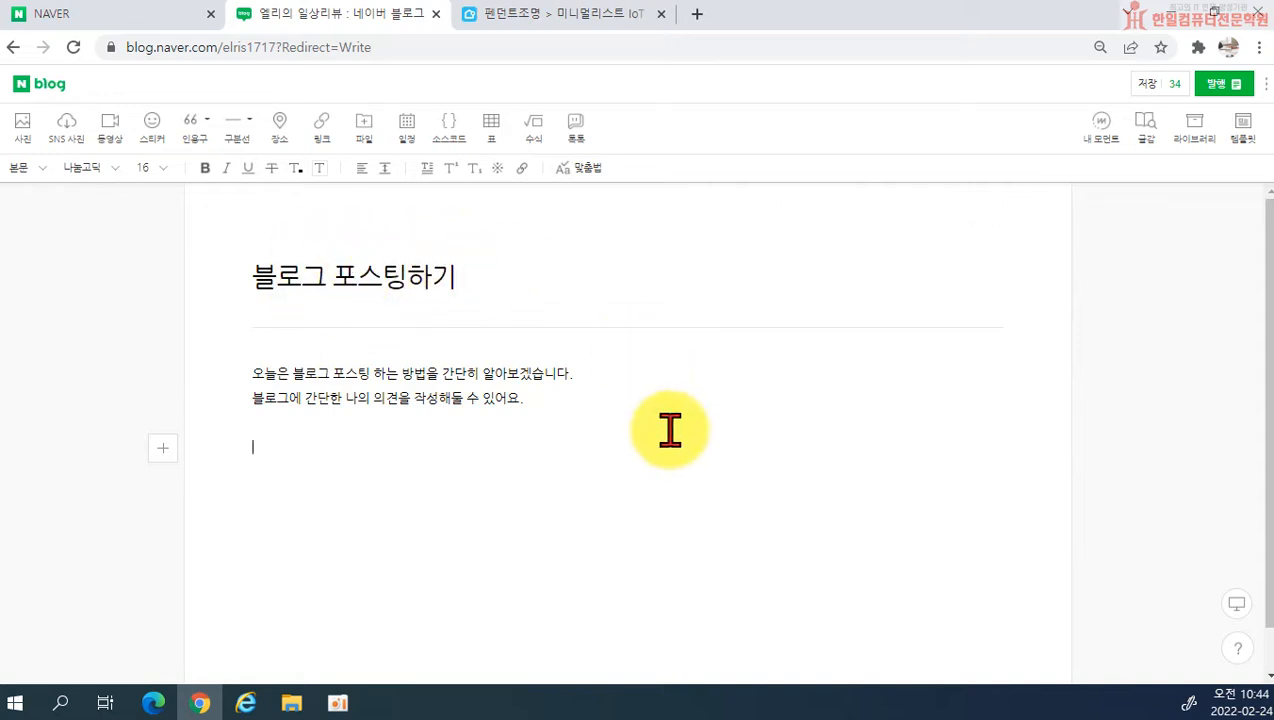
Step: Point out the keyword 블로그 in the post title and in both body sentences
{"action": "left_click_drag", "start_coordinate": [250, 276], "coordinate": [326, 277]}
{"action": "double_click", "coordinate": [301, 373]}
{"action": "left_click", "coordinate": [287, 398]}
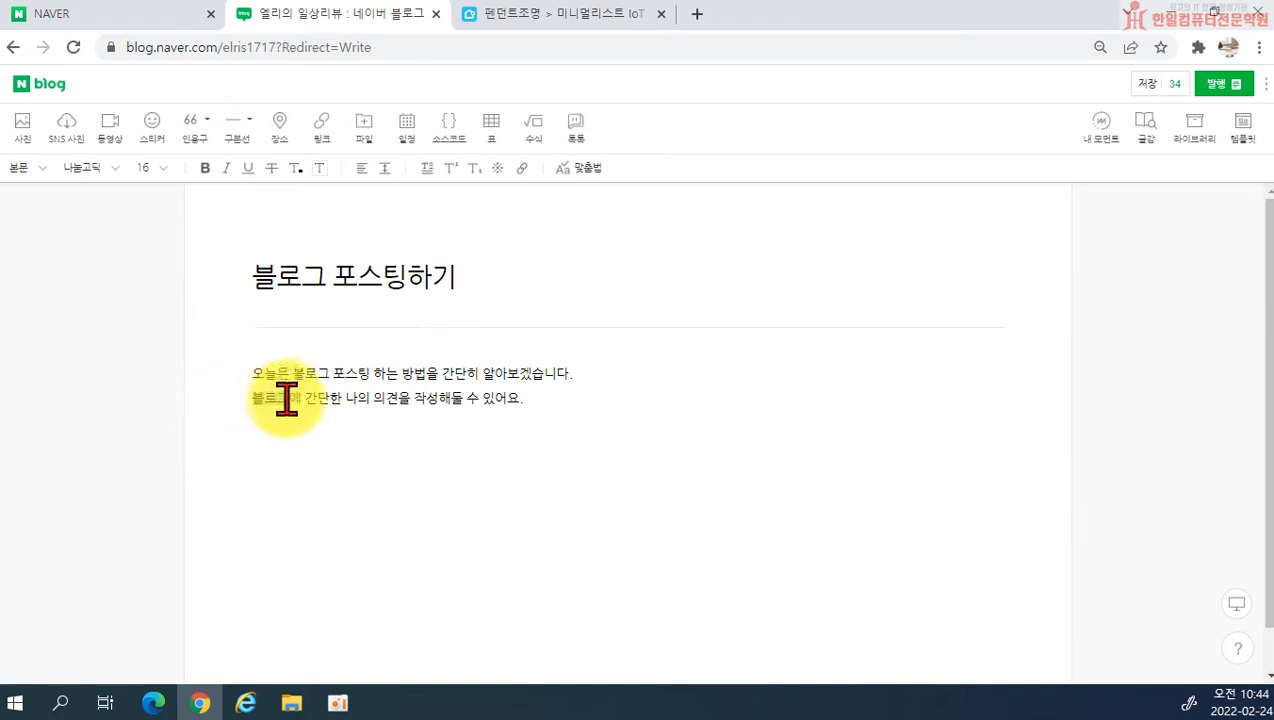
Step: Point out the keyword 블로그 in the second body line and the phrase 블로그 포스팅 하는 방법 in the first
{"action": "double_click", "coordinate": [287, 398]}
{"action": "left_click", "coordinate": [468, 497]}
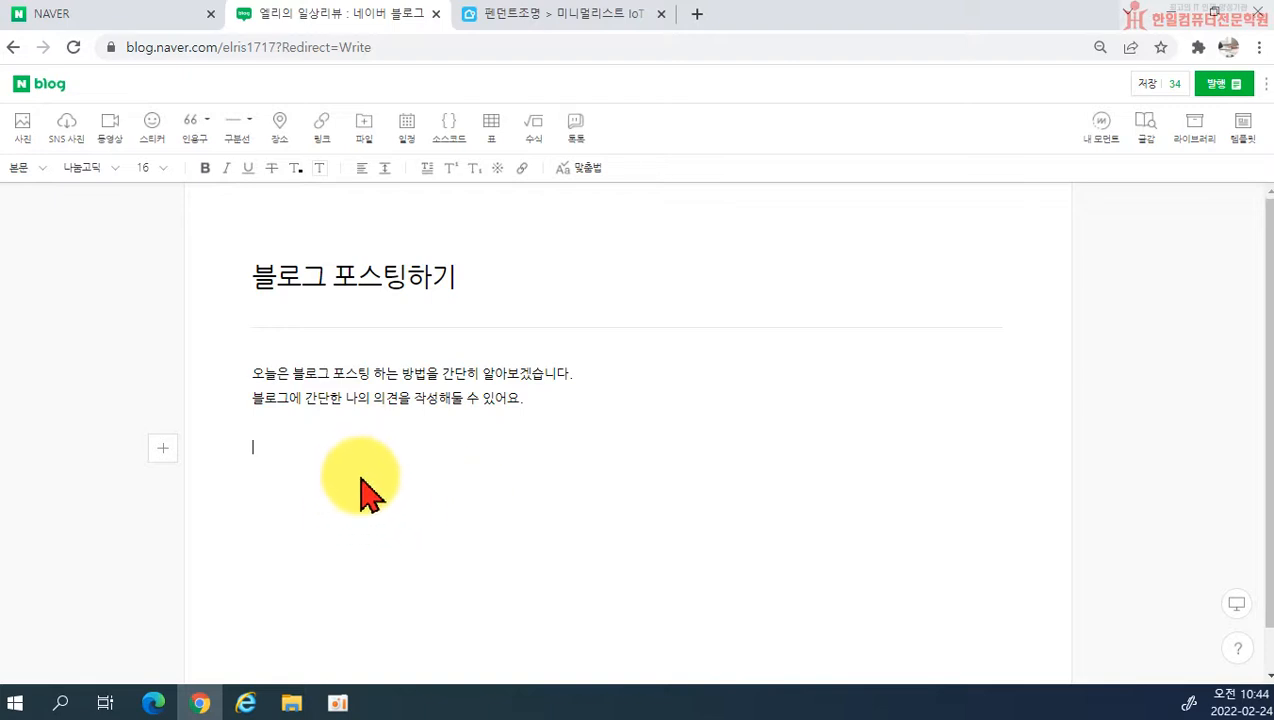
{"action": "left_click", "coordinate": [266, 378]}
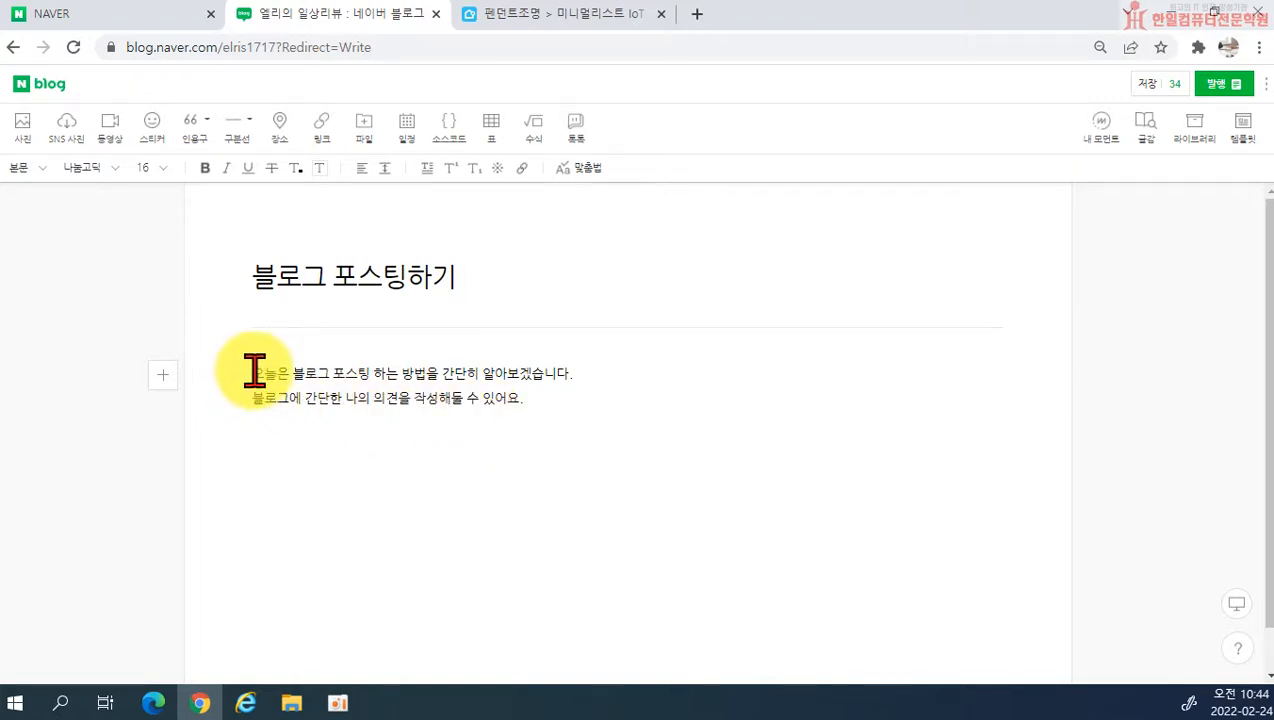
{"action": "left_click_drag", "start_coordinate": [293, 373], "coordinate": [428, 373]}
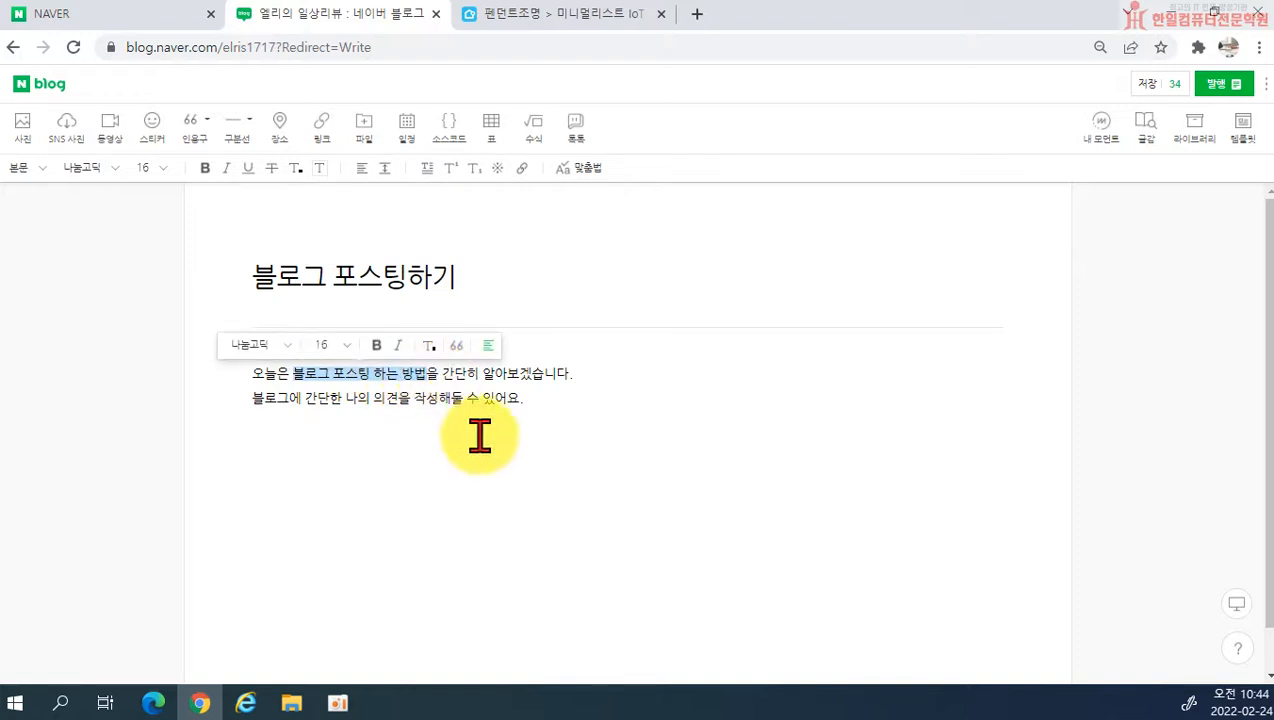
{"action": "left_click", "coordinate": [540, 441]}
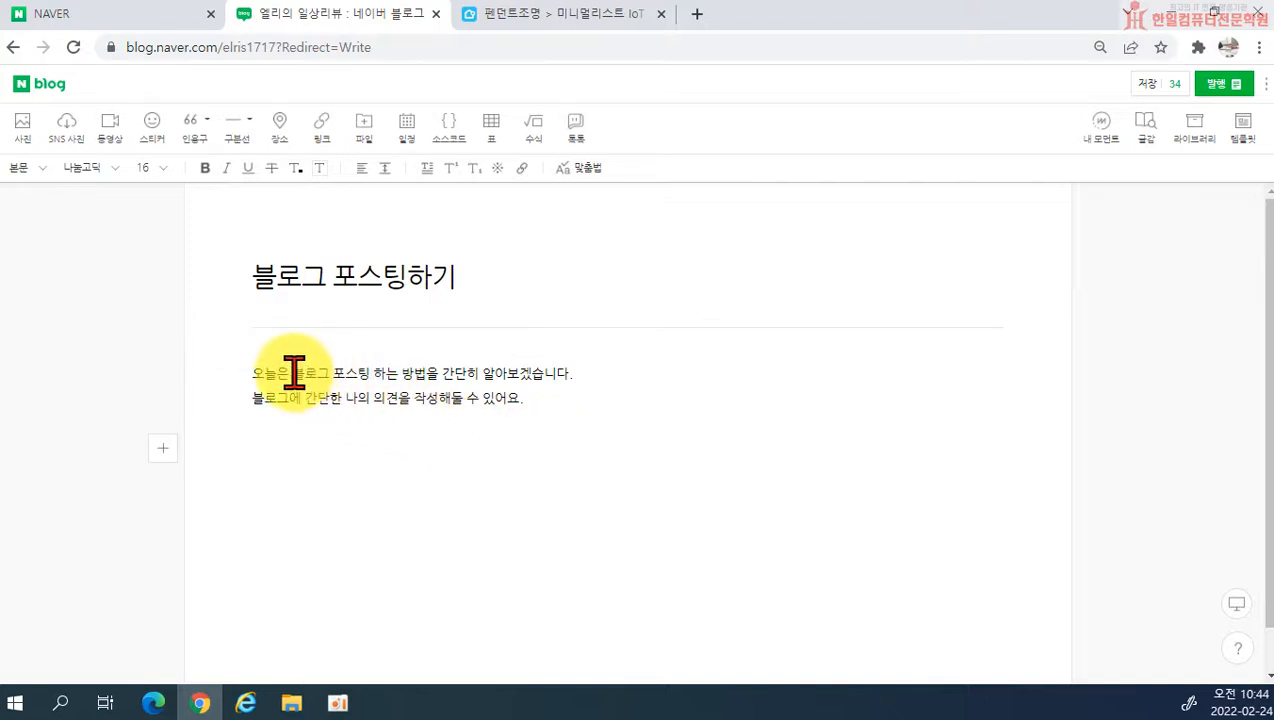
Step: Cycle the first body line through centre and right alignment, ending with justified alignment
{"action": "left_click_drag", "start_coordinate": [294, 373], "coordinate": [426, 373]}
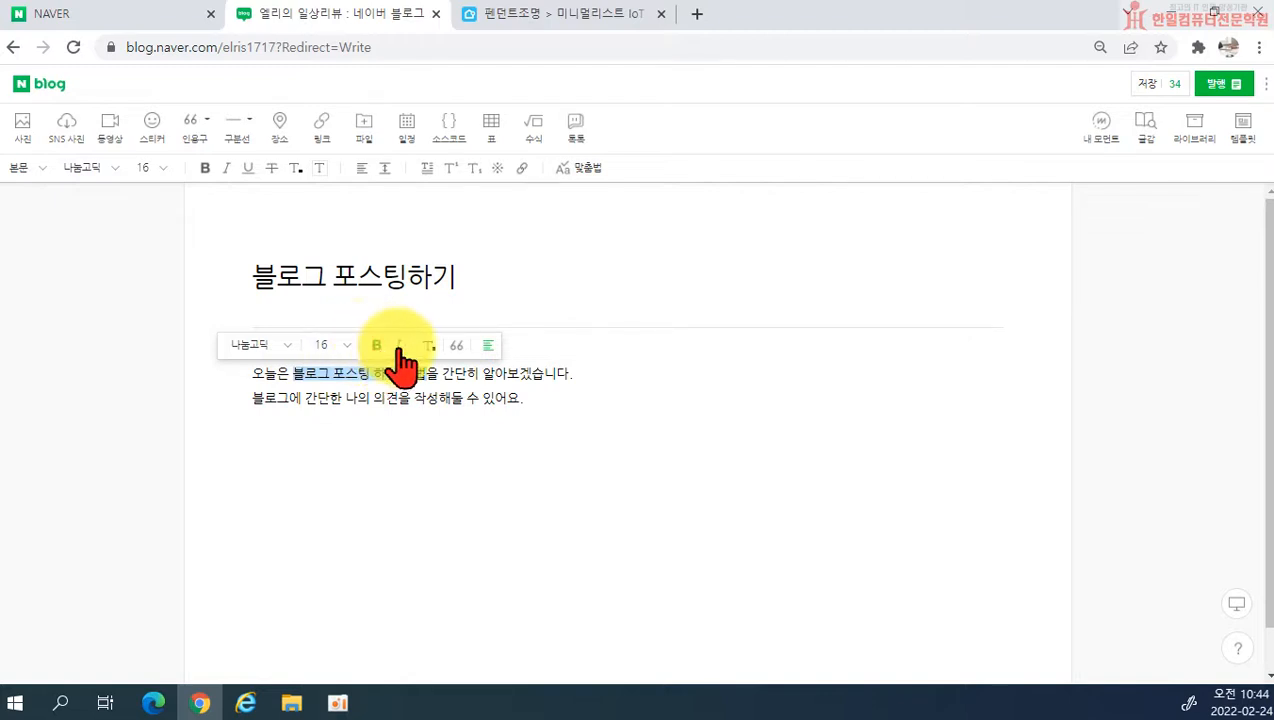
{"action": "left_click", "coordinate": [490, 350]}
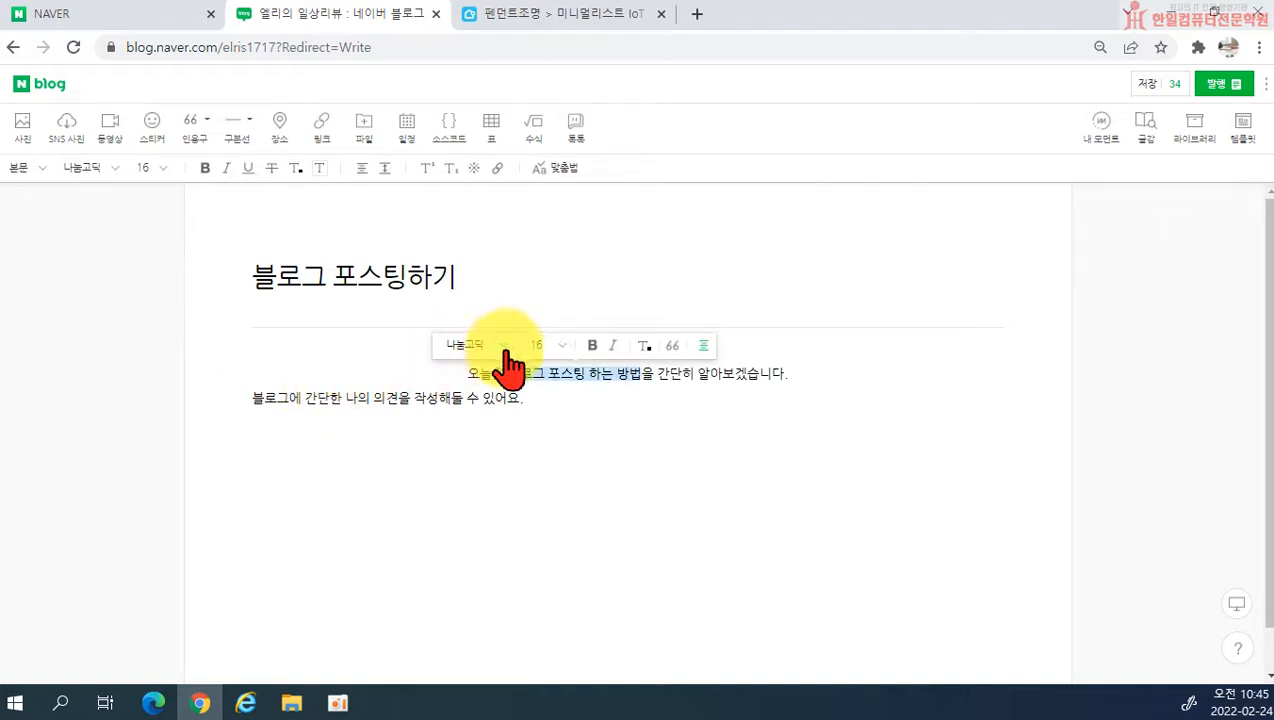
{"action": "left_click", "coordinate": [705, 350]}
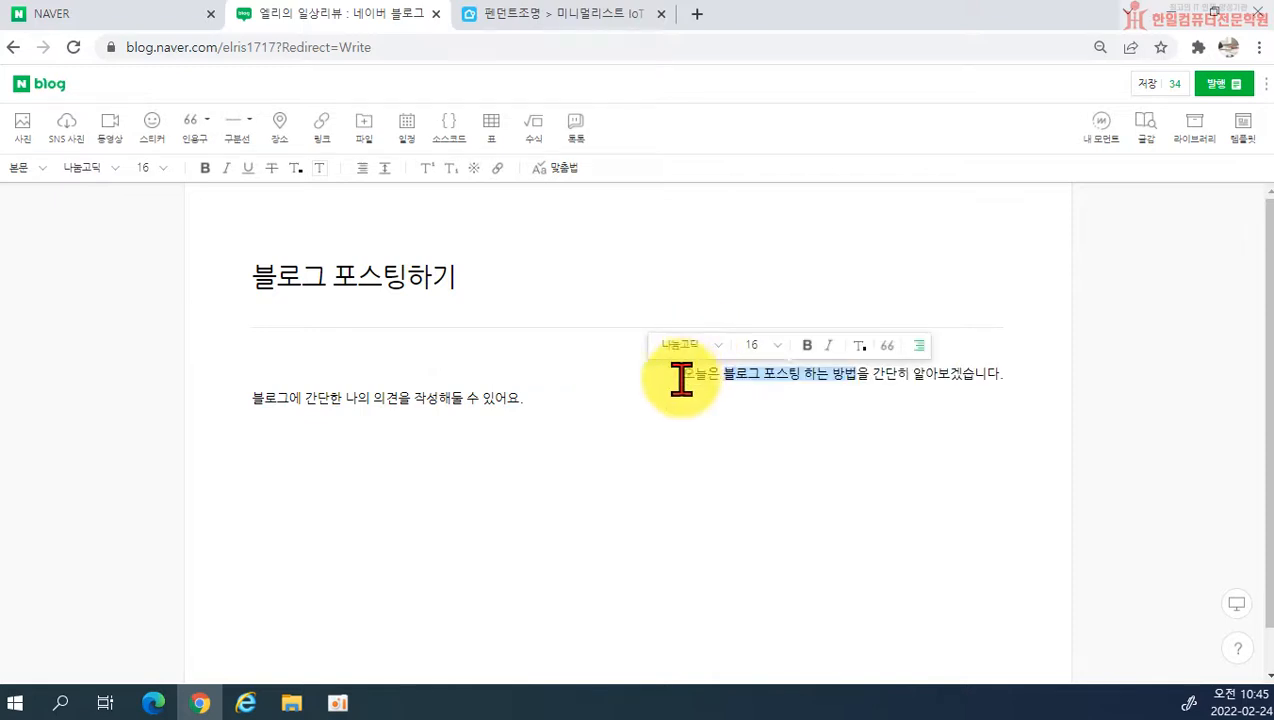
{"action": "left_click", "coordinate": [923, 348]}
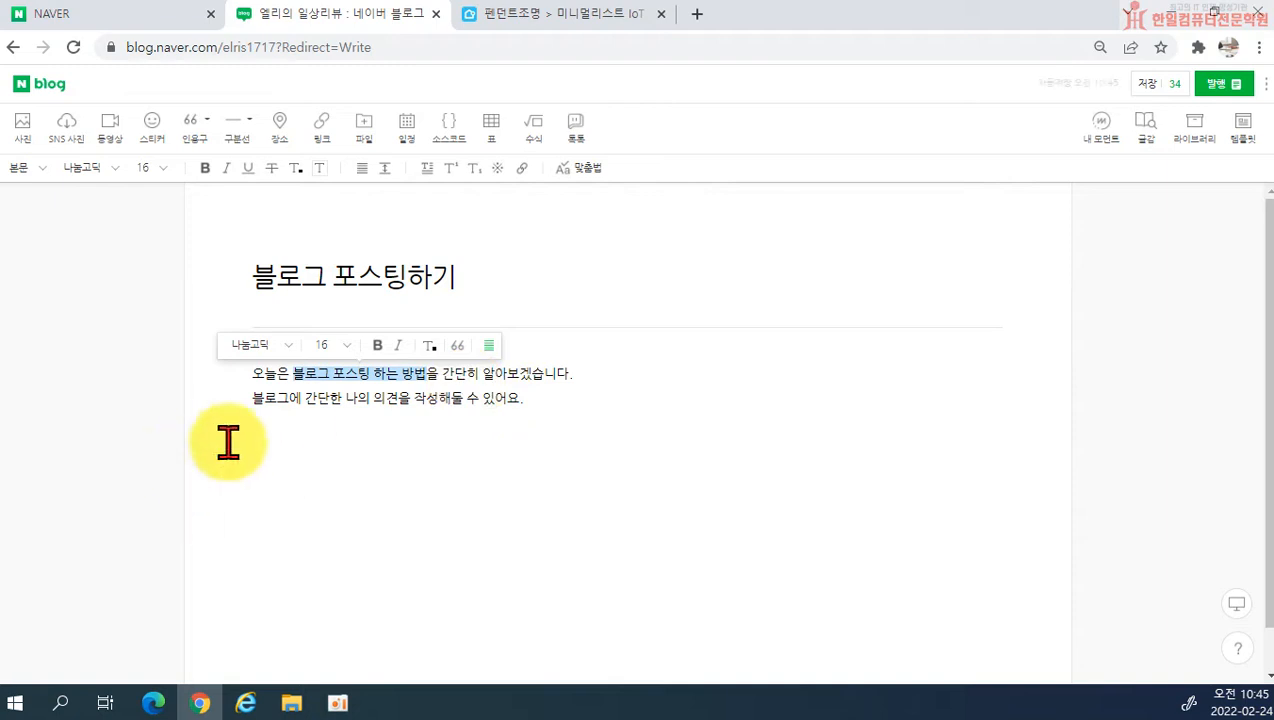
{"action": "left_click", "coordinate": [366, 398]}
Step: Set the font size of 블로그 포스팅 하는 방법 in the first body line to 24, comparing it with 16
{"action": "left_click_drag", "start_coordinate": [294, 374], "coordinate": [432, 376]}
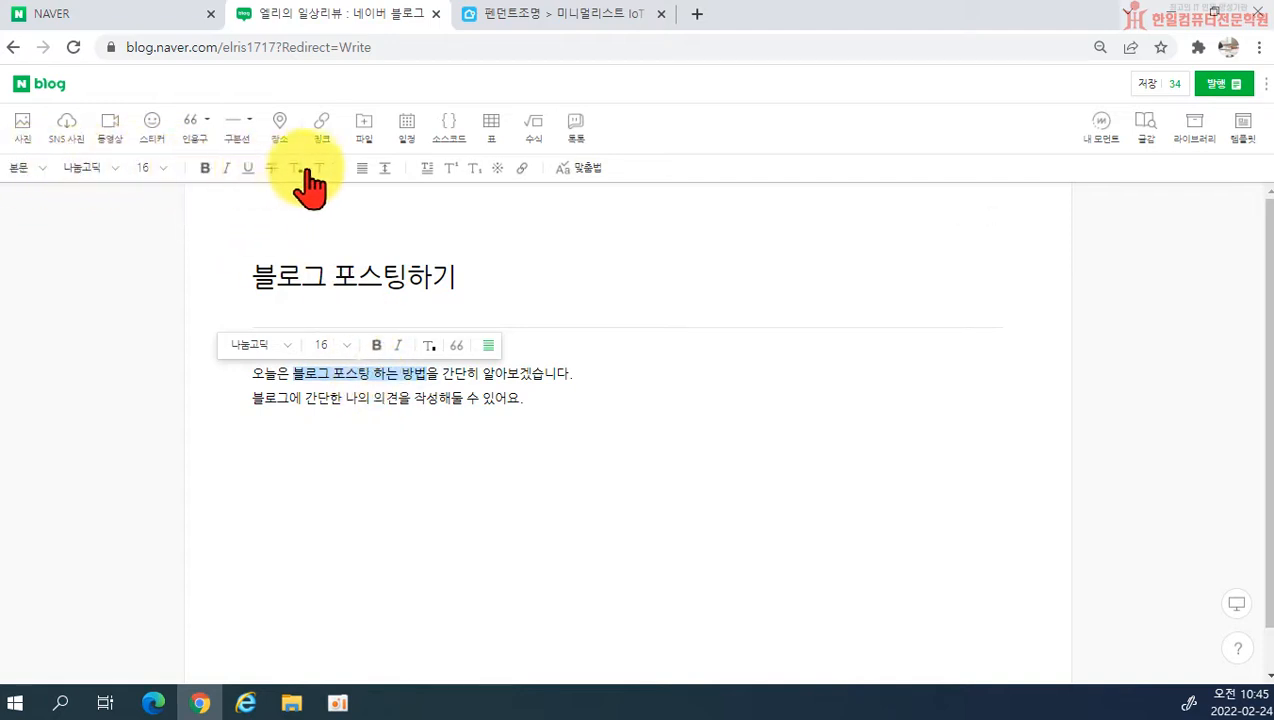
{"action": "left_click", "coordinate": [106, 174]}
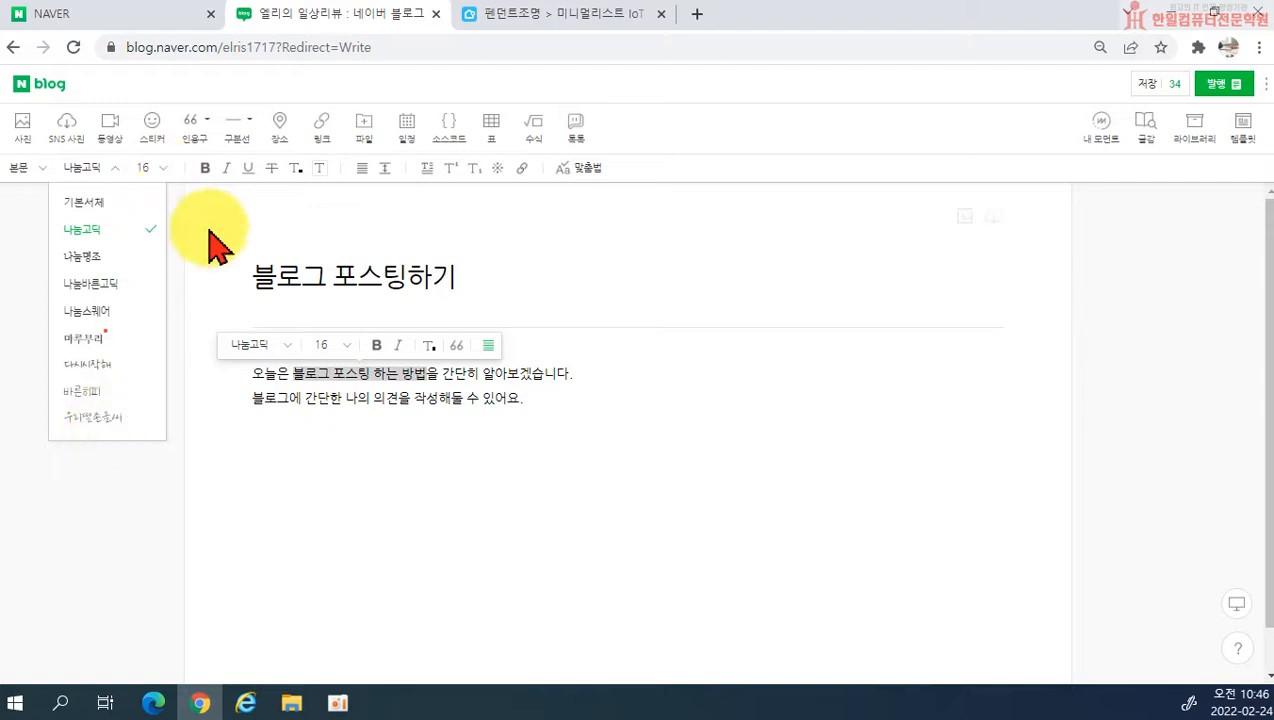
{"action": "left_click", "coordinate": [160, 170]}
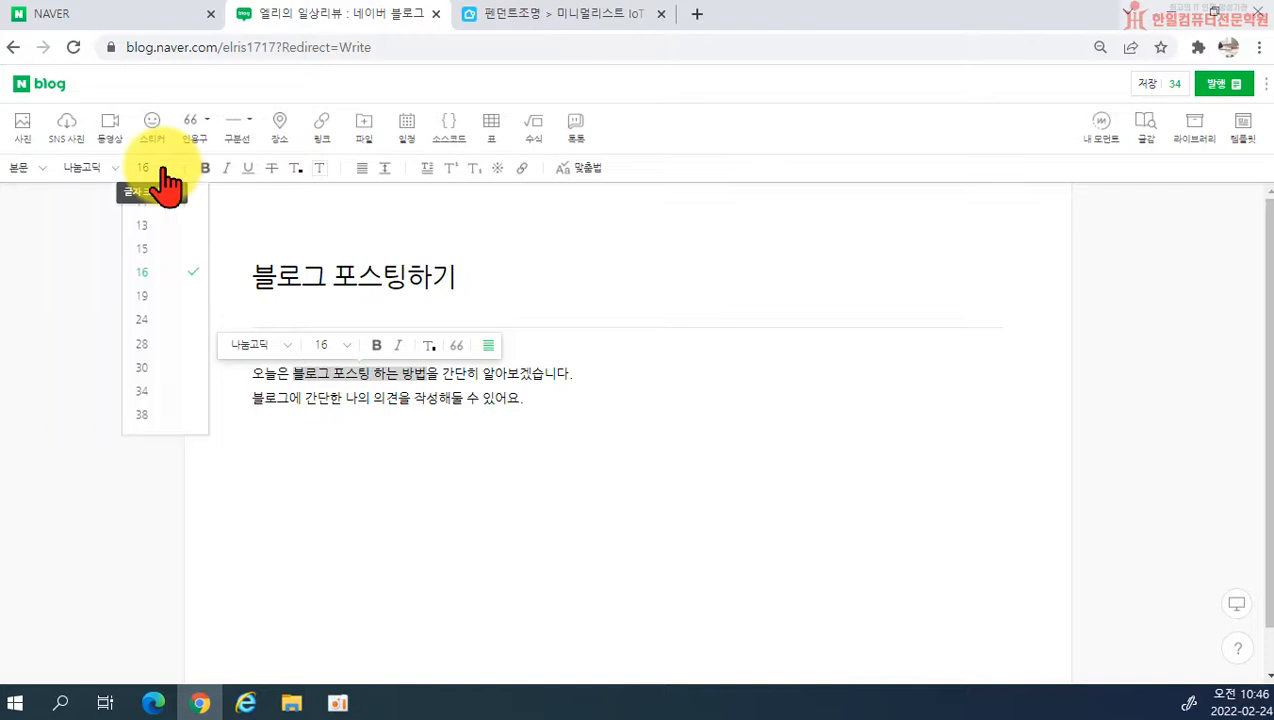
{"action": "left_click", "coordinate": [146, 320]}
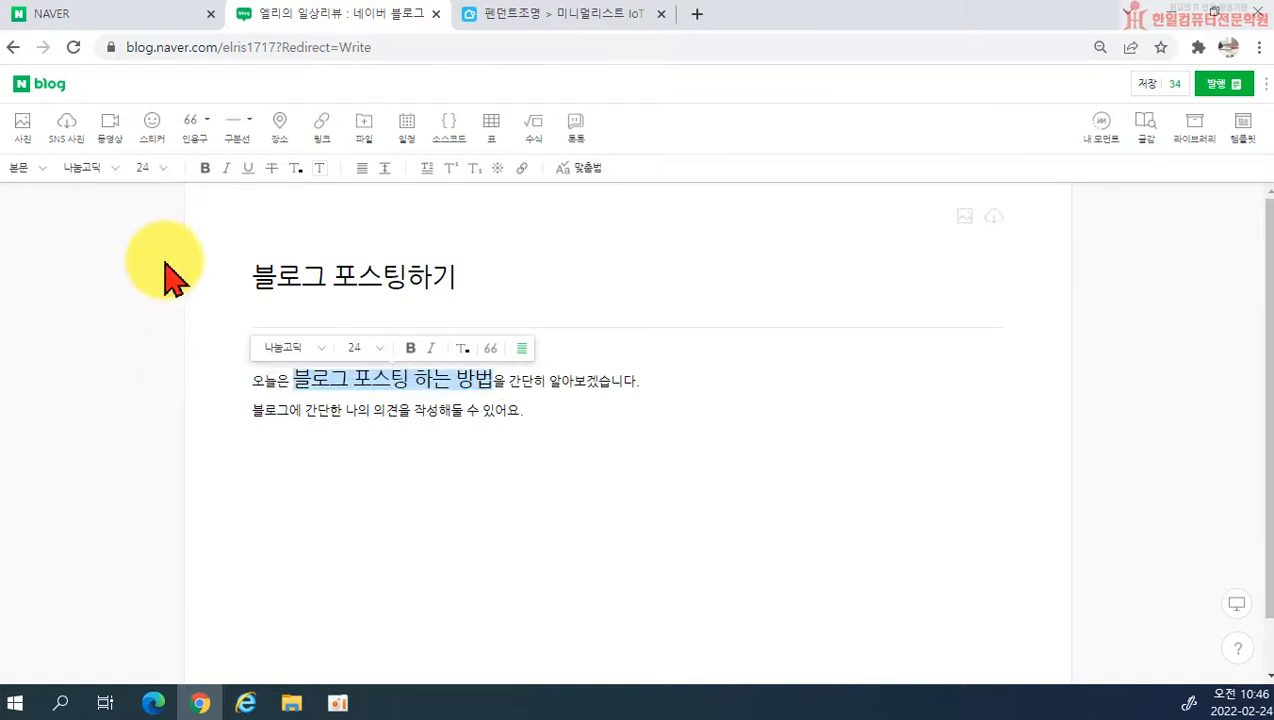
{"action": "left_click", "coordinate": [163, 170]}
{"action": "left_click", "coordinate": [152, 271]}
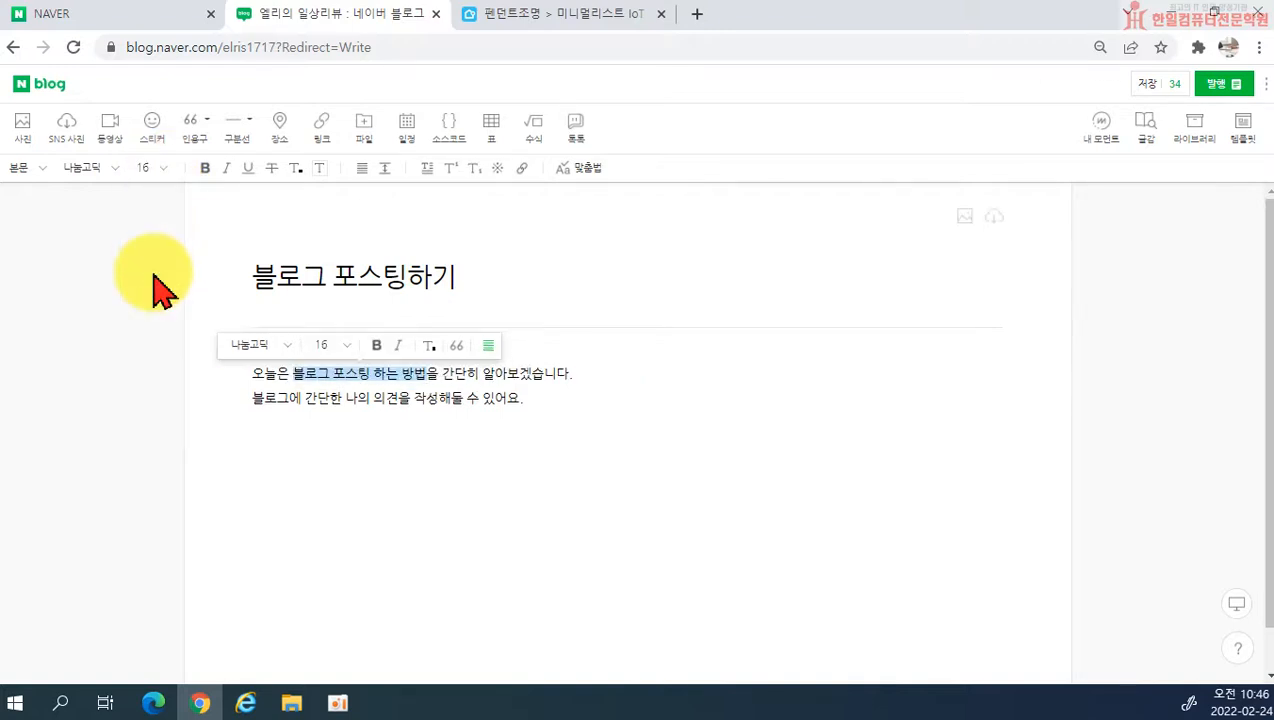
{"action": "left_click", "coordinate": [160, 169]}
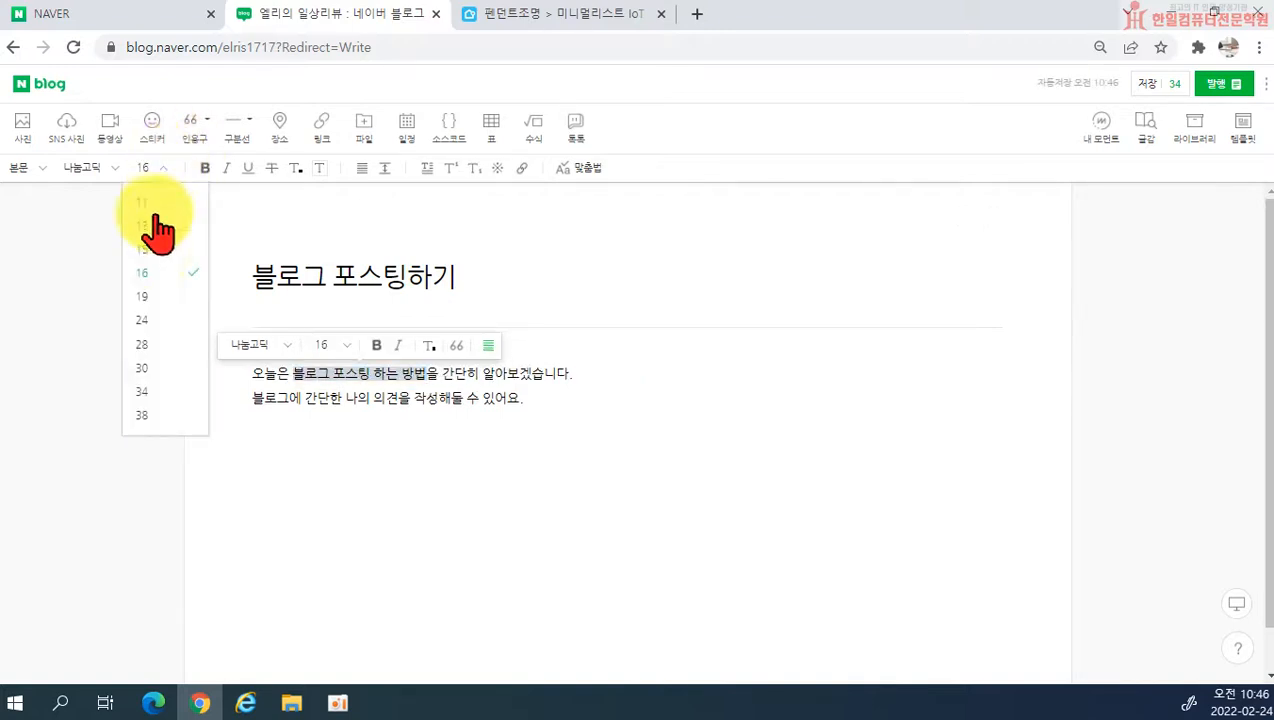
{"action": "left_click", "coordinate": [160, 338]}
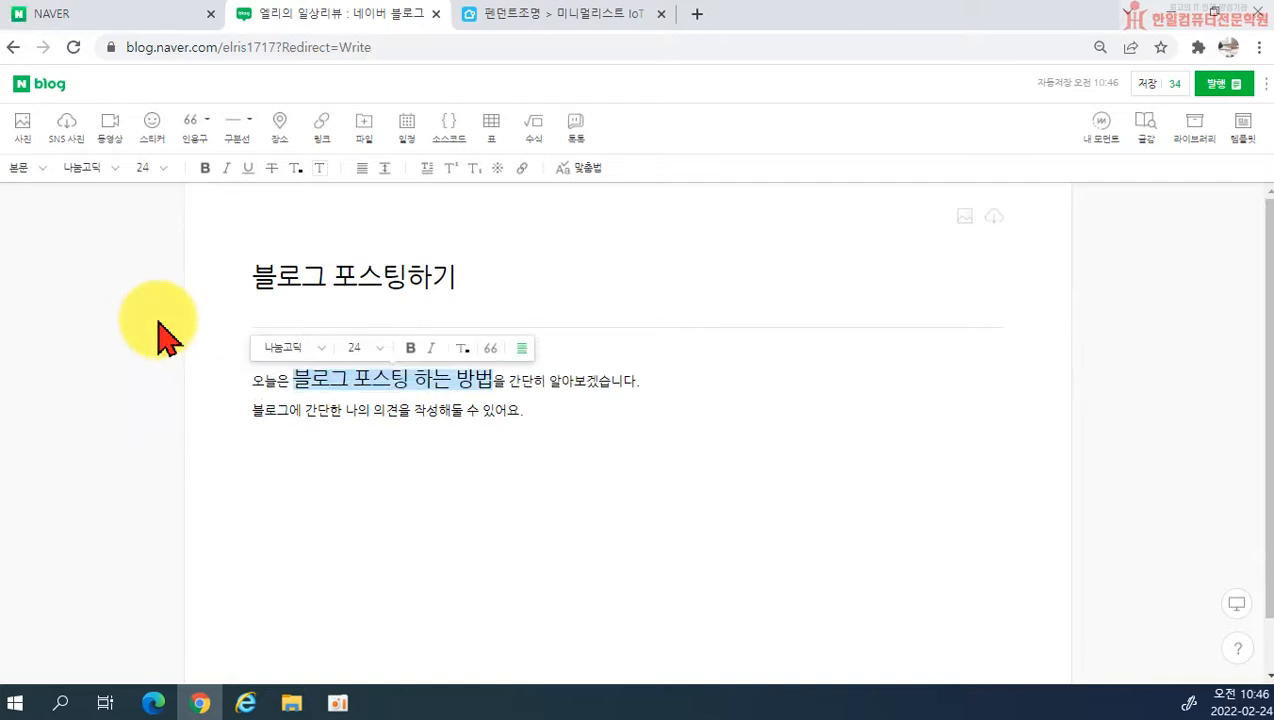
Step: Try bold, italic, underline and strikethrough in turn on the enlarged phrase, removing each one again
{"action": "left_click", "coordinate": [208, 176]}
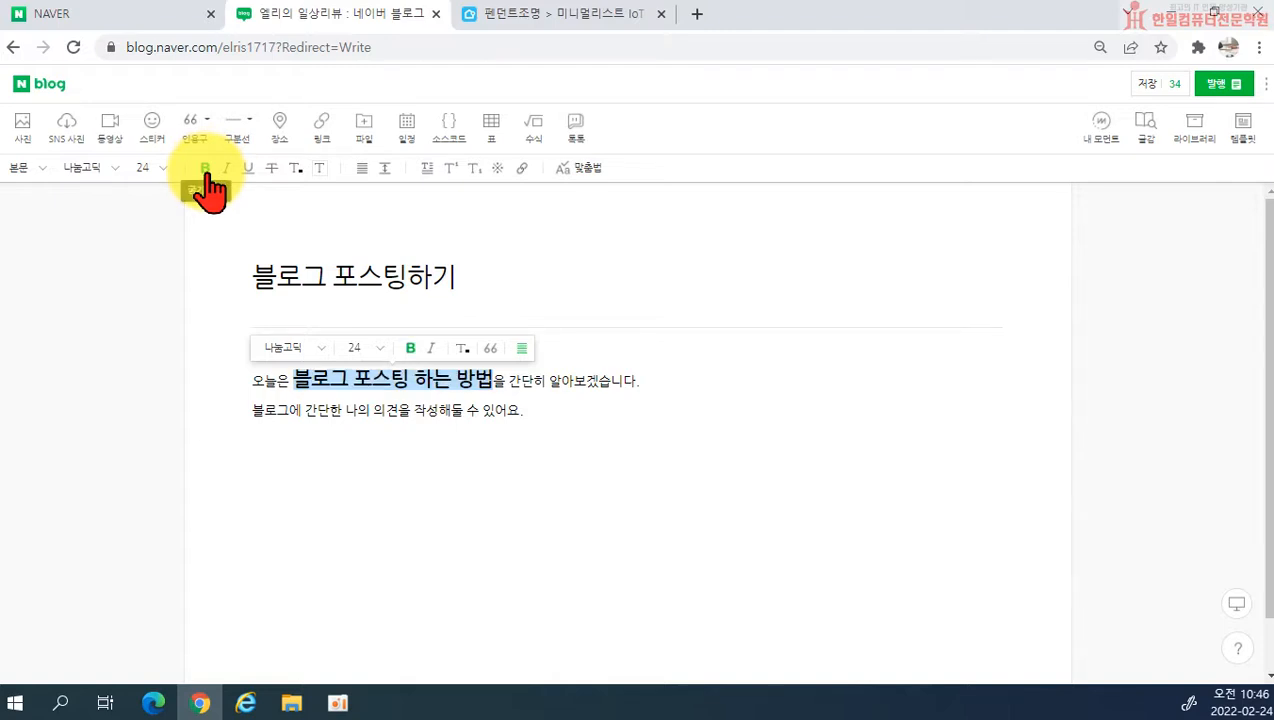
{"action": "left_click", "coordinate": [208, 175]}
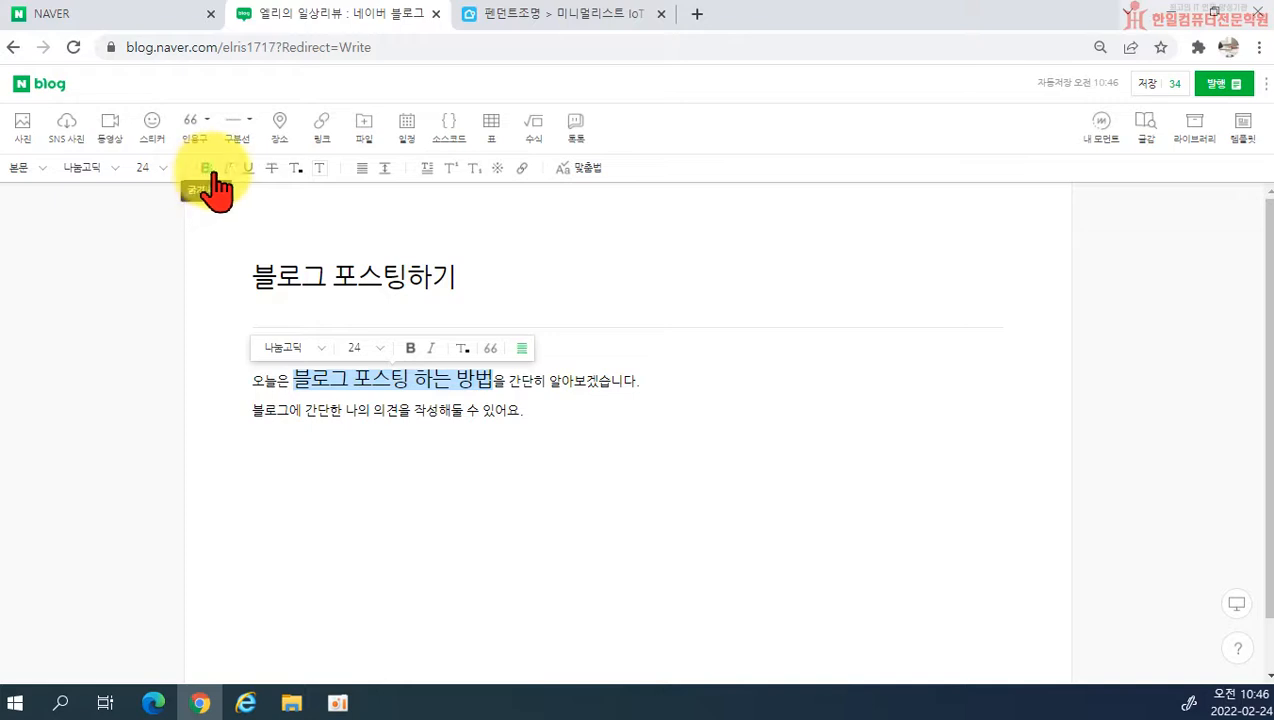
{"action": "left_click", "coordinate": [228, 178]}
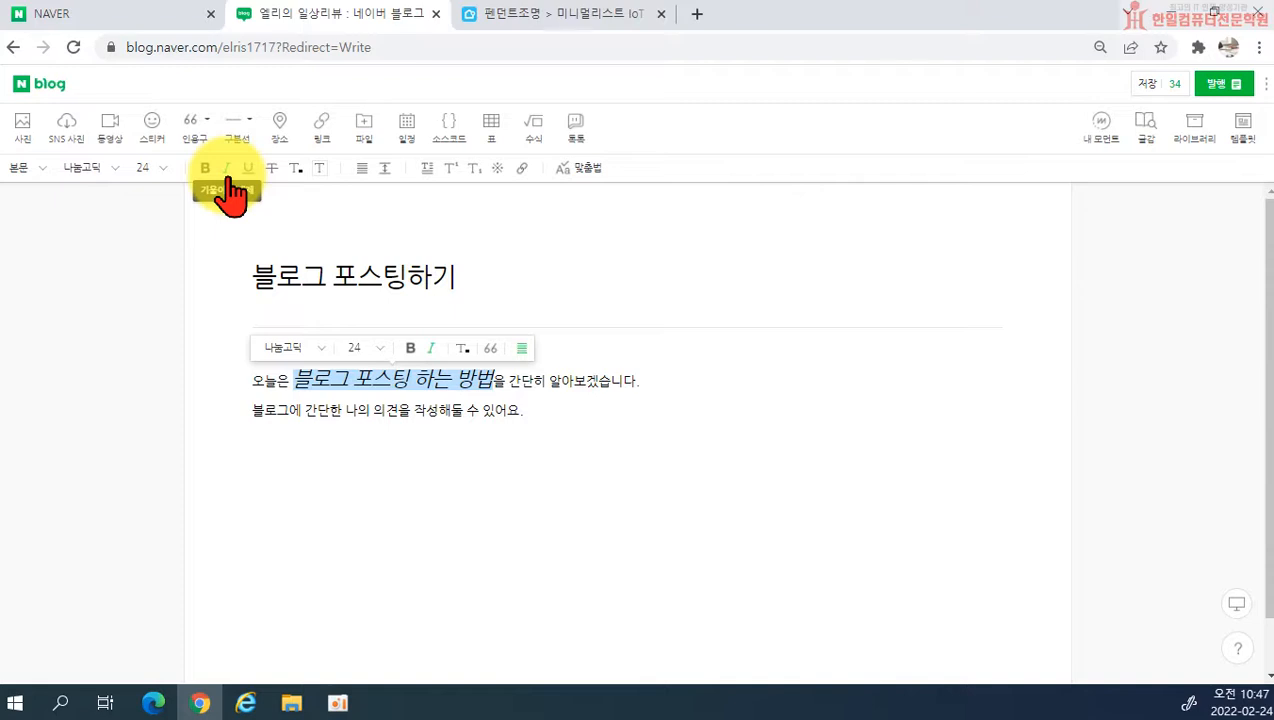
{"action": "left_click", "coordinate": [229, 180]}
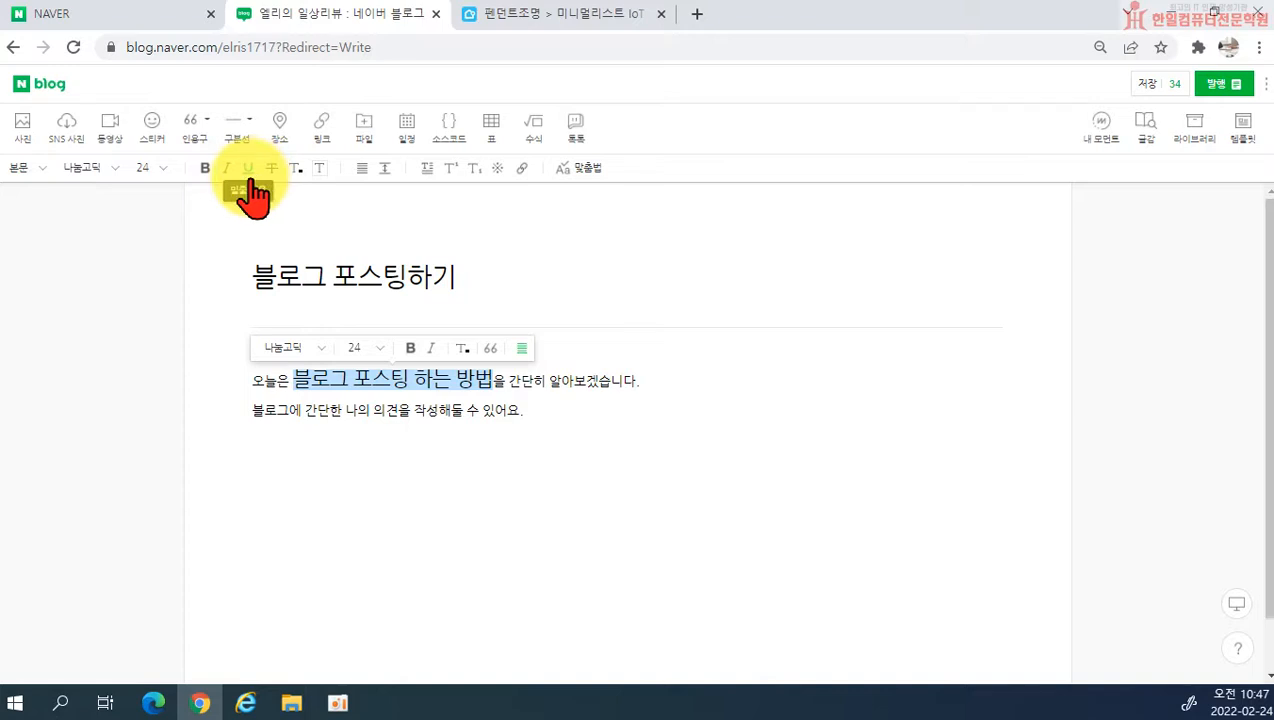
{"action": "left_click", "coordinate": [252, 184]}
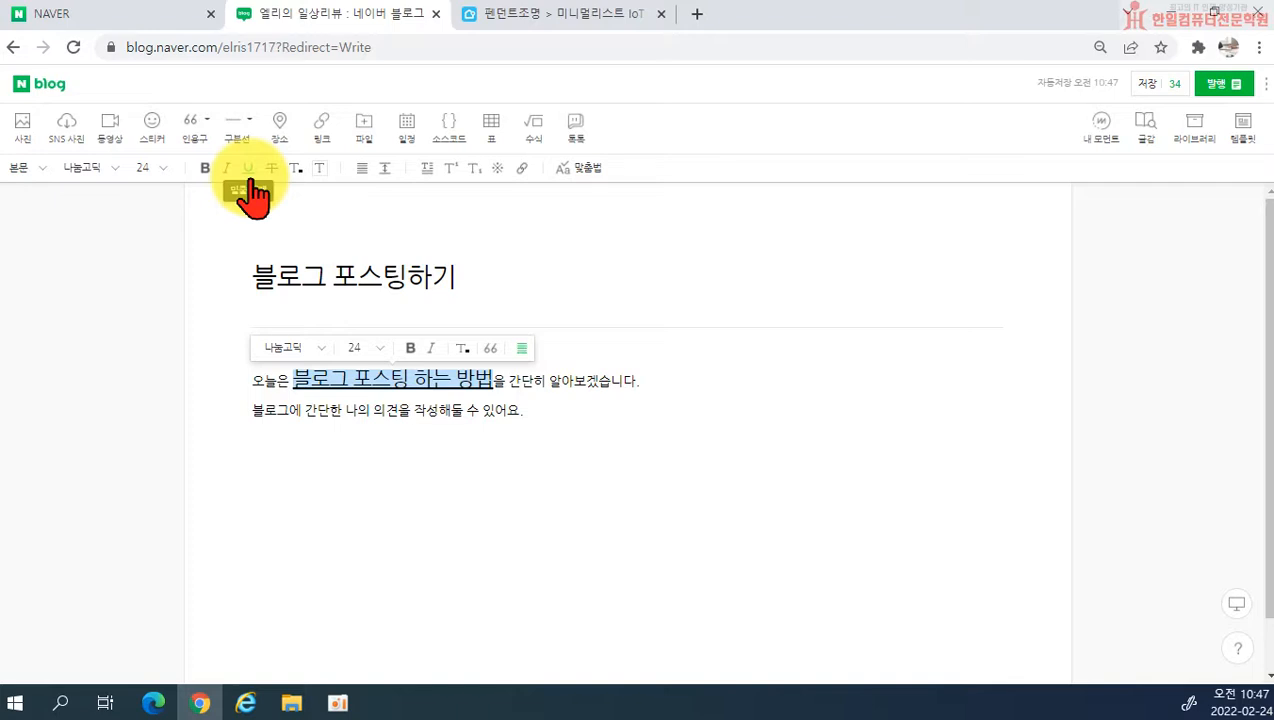
{"action": "left_click", "coordinate": [252, 184]}
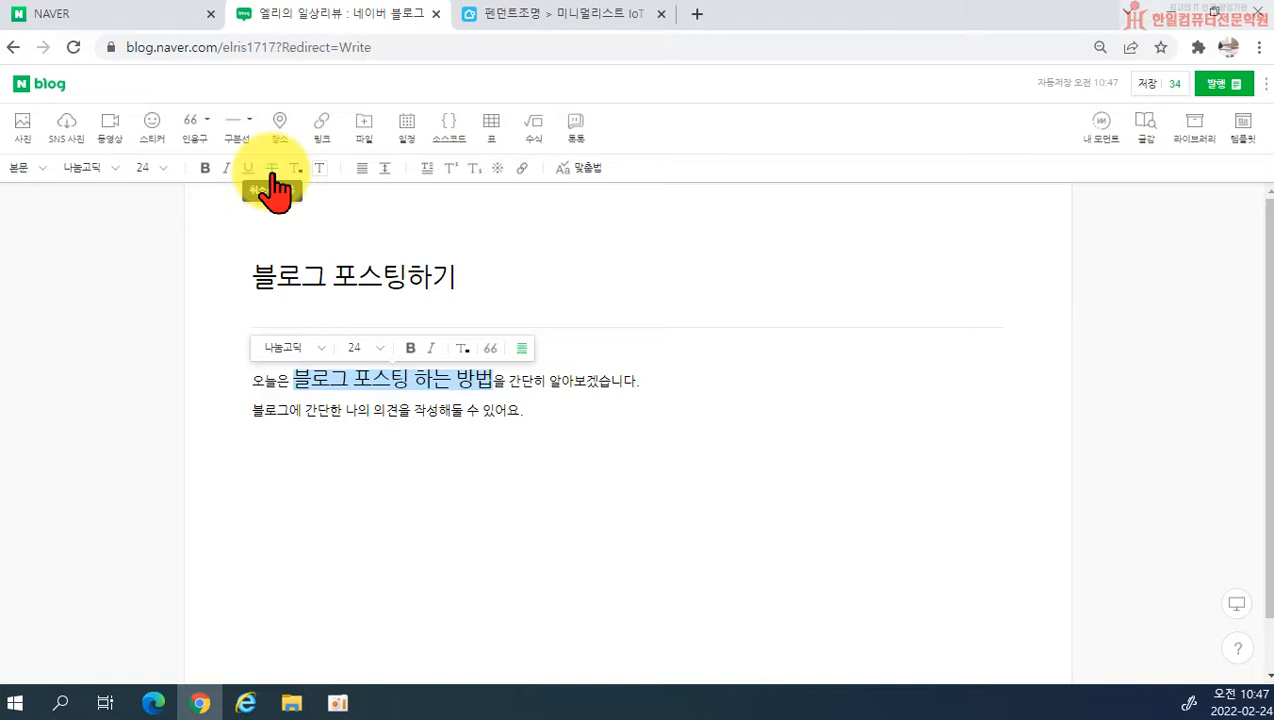
{"action": "left_click", "coordinate": [273, 190]}
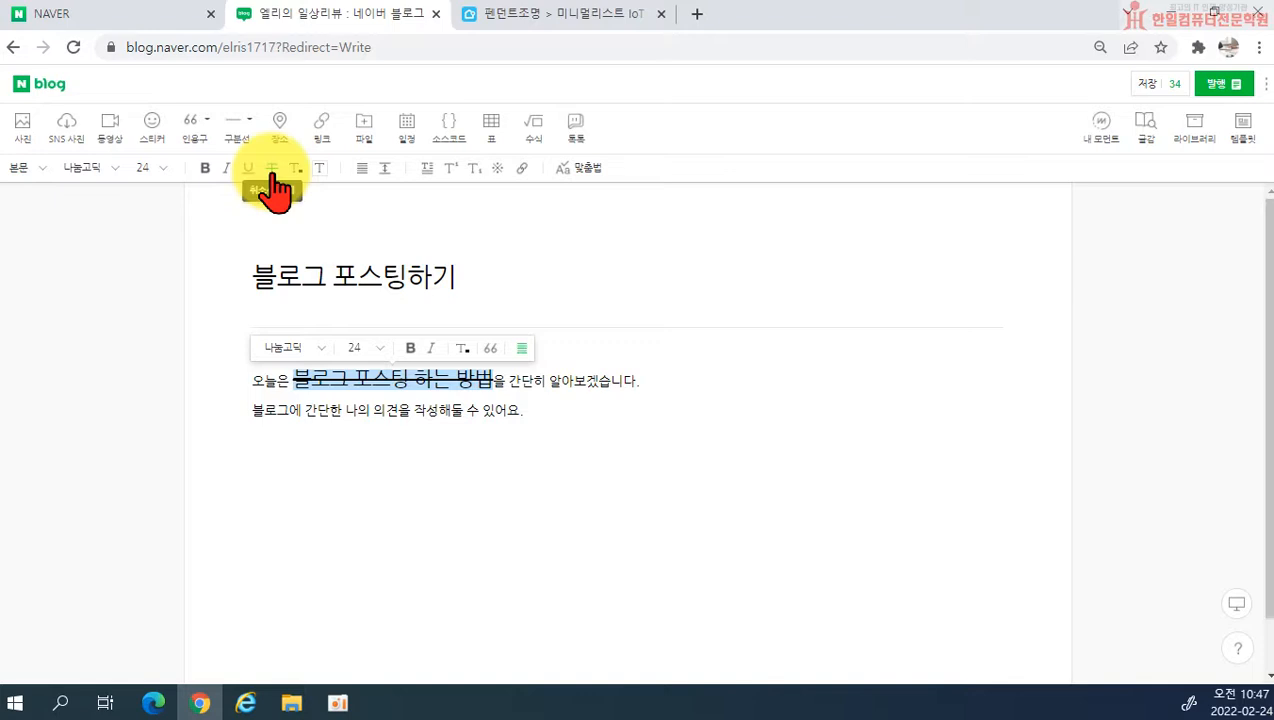
{"action": "left_click", "coordinate": [272, 180]}
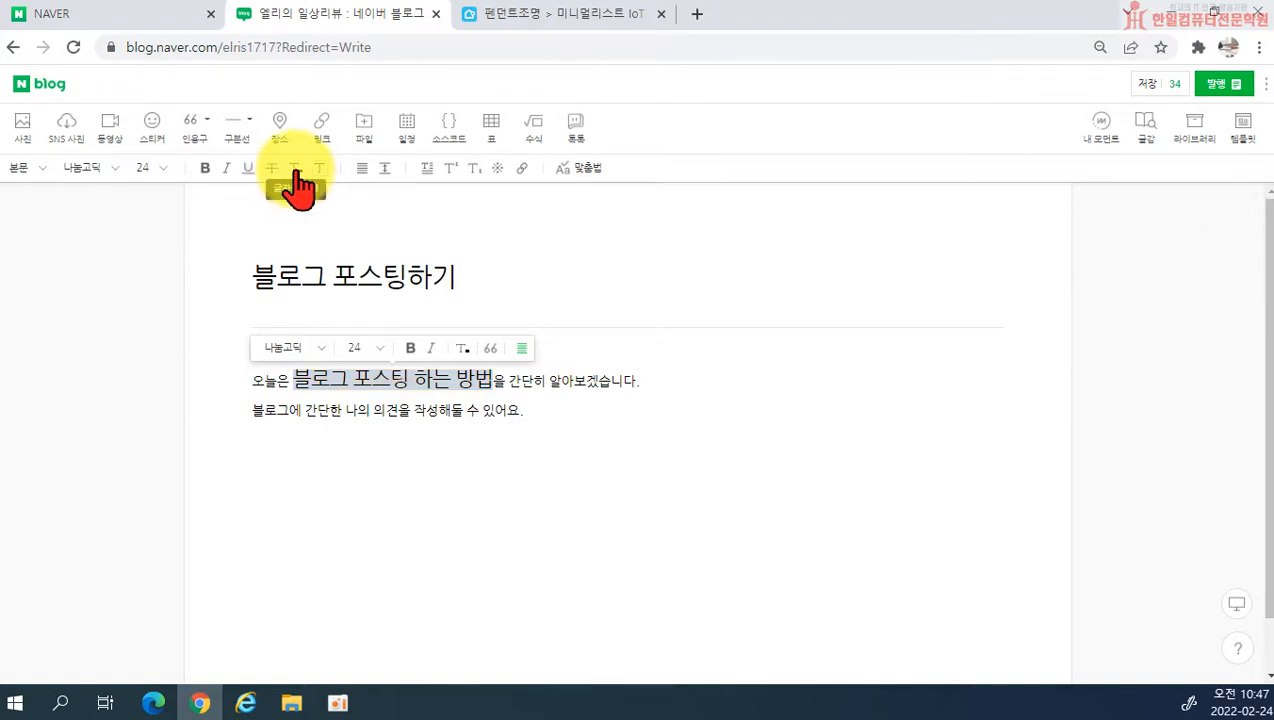
Step: Colour the phrase 블로그 포스팅 하는 방법 red and make it bold
{"action": "left_click", "coordinate": [295, 172]}
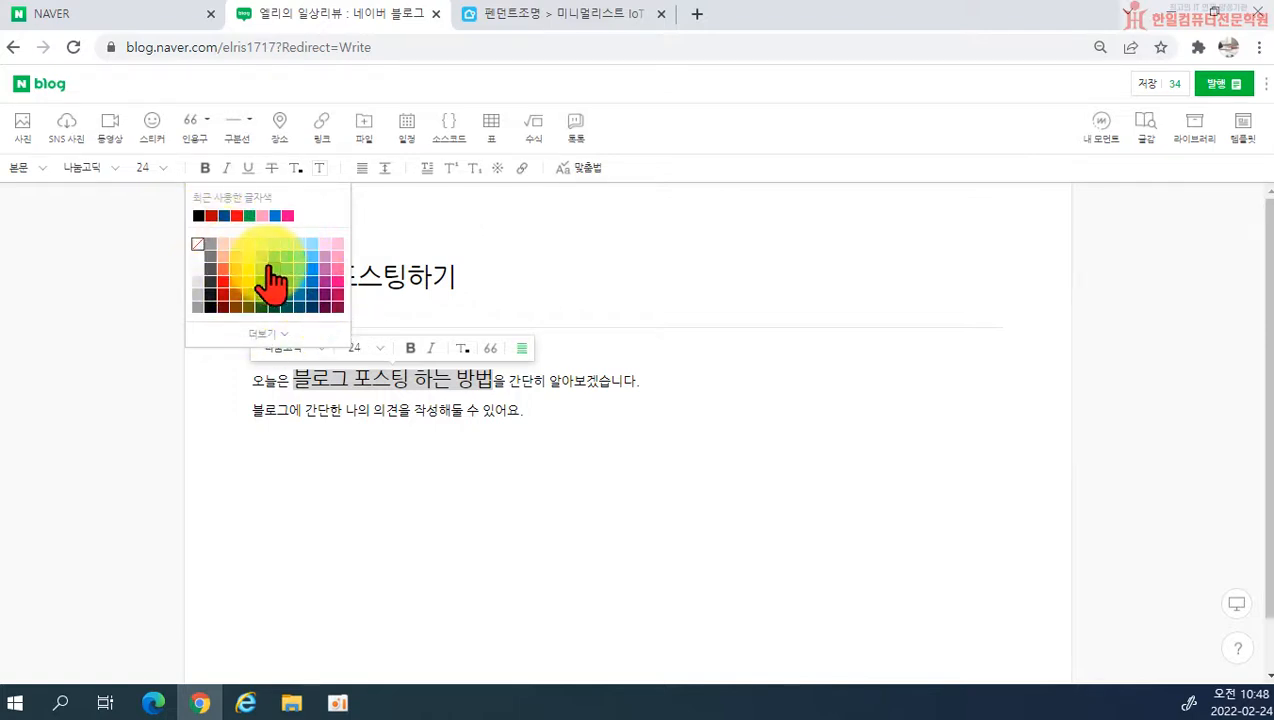
{"action": "left_click", "coordinate": [212, 216]}
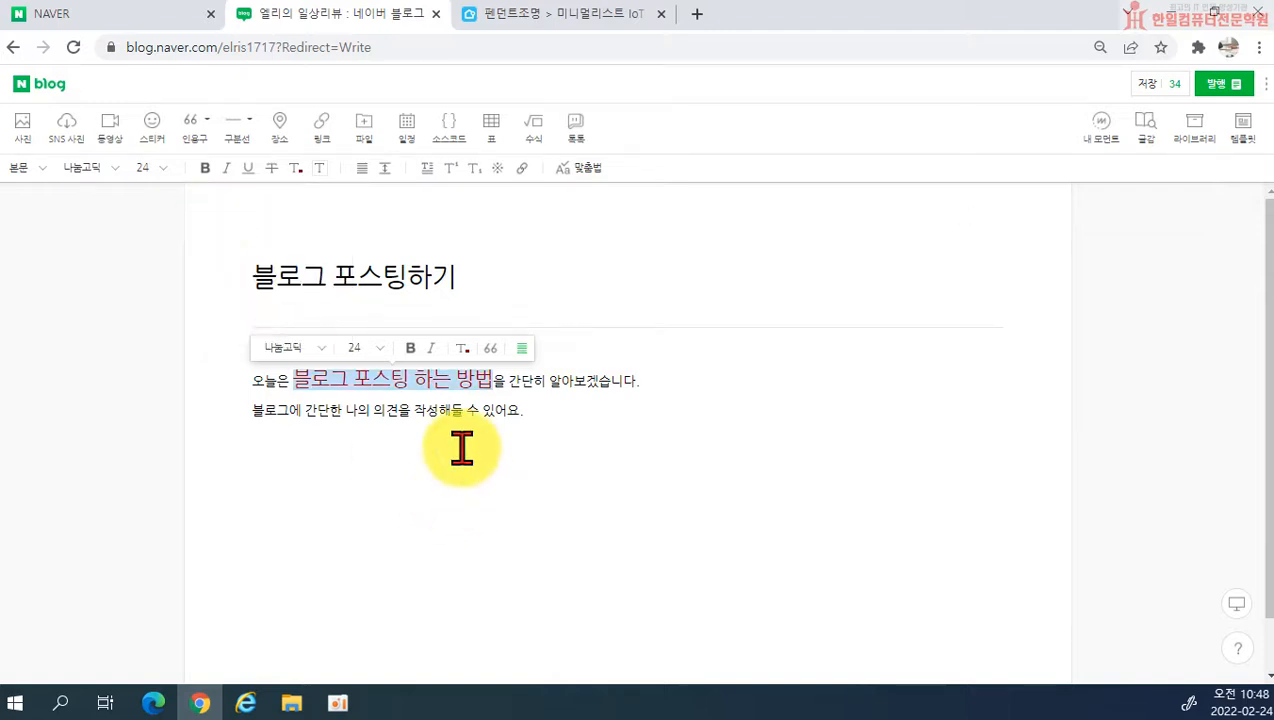
{"action": "left_click", "coordinate": [204, 168]}
{"action": "left_click", "coordinate": [410, 570]}
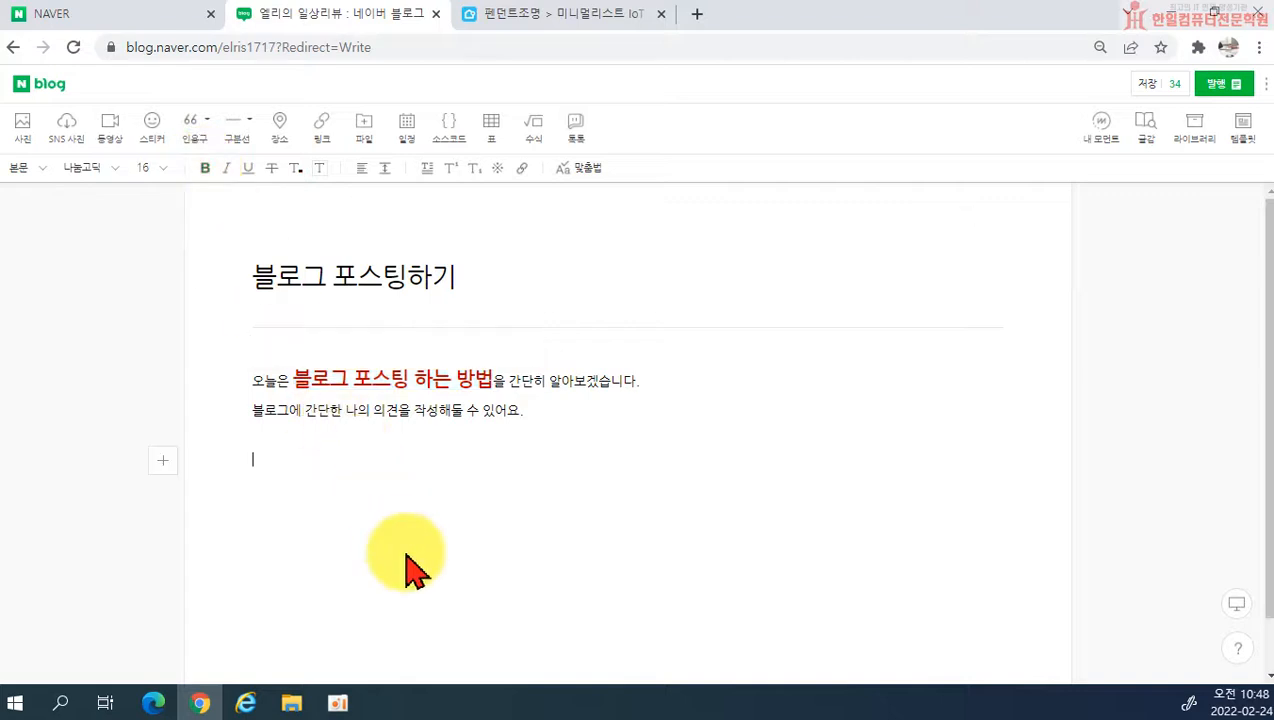
Step: Change the text colour of the bold phrase in the first body line to dark blue
{"action": "left_click_drag", "start_coordinate": [293, 380], "coordinate": [486, 371]}
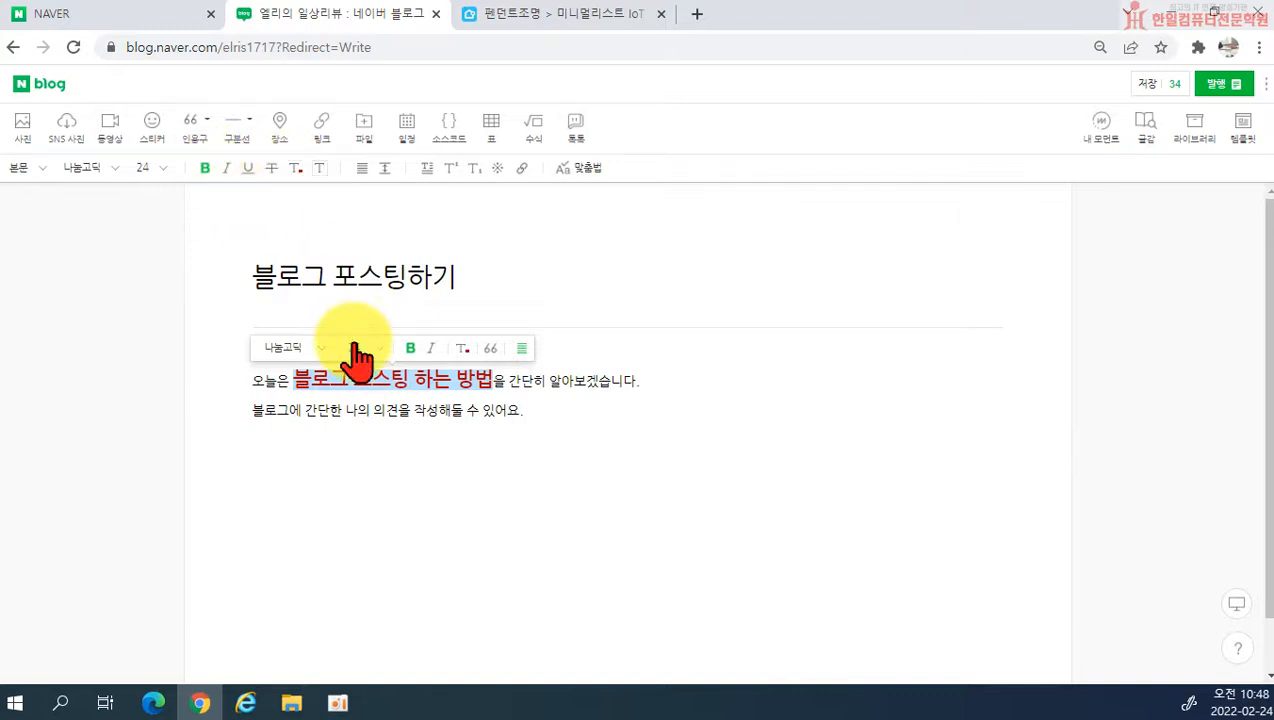
{"action": "left_click", "coordinate": [297, 169]}
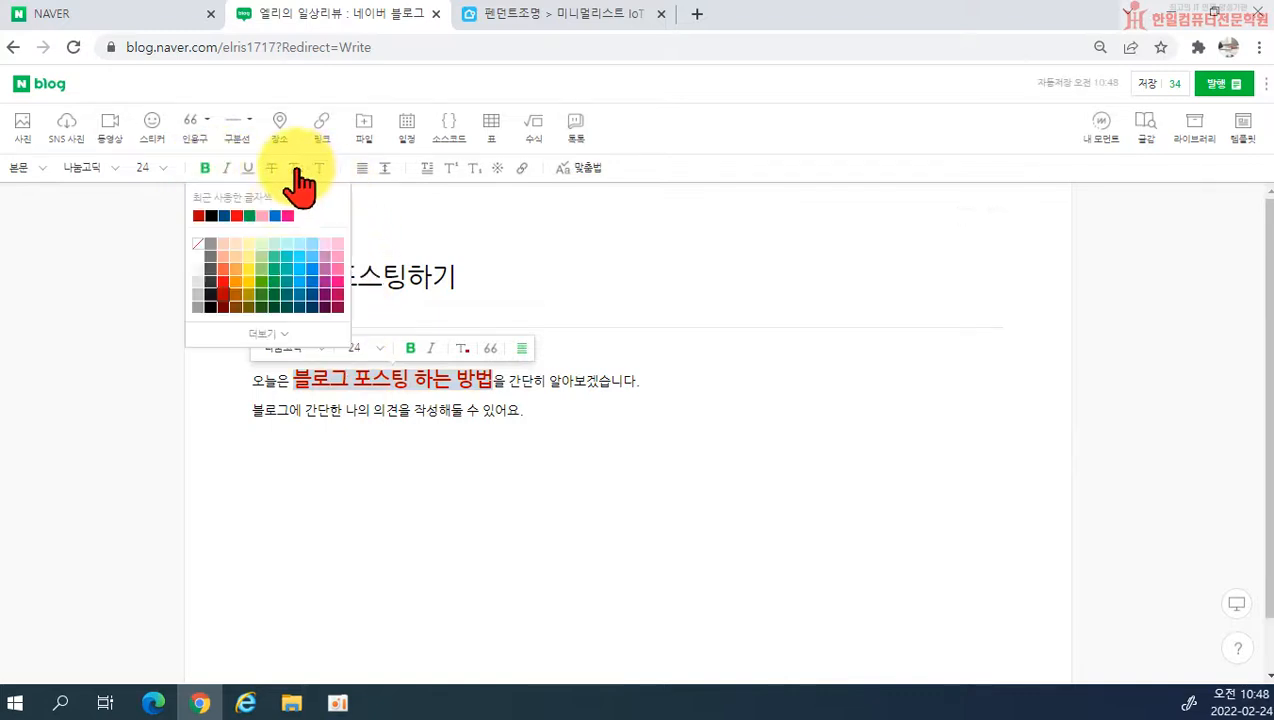
{"action": "left_click", "coordinate": [222, 216]}
{"action": "left_click", "coordinate": [512, 455]}
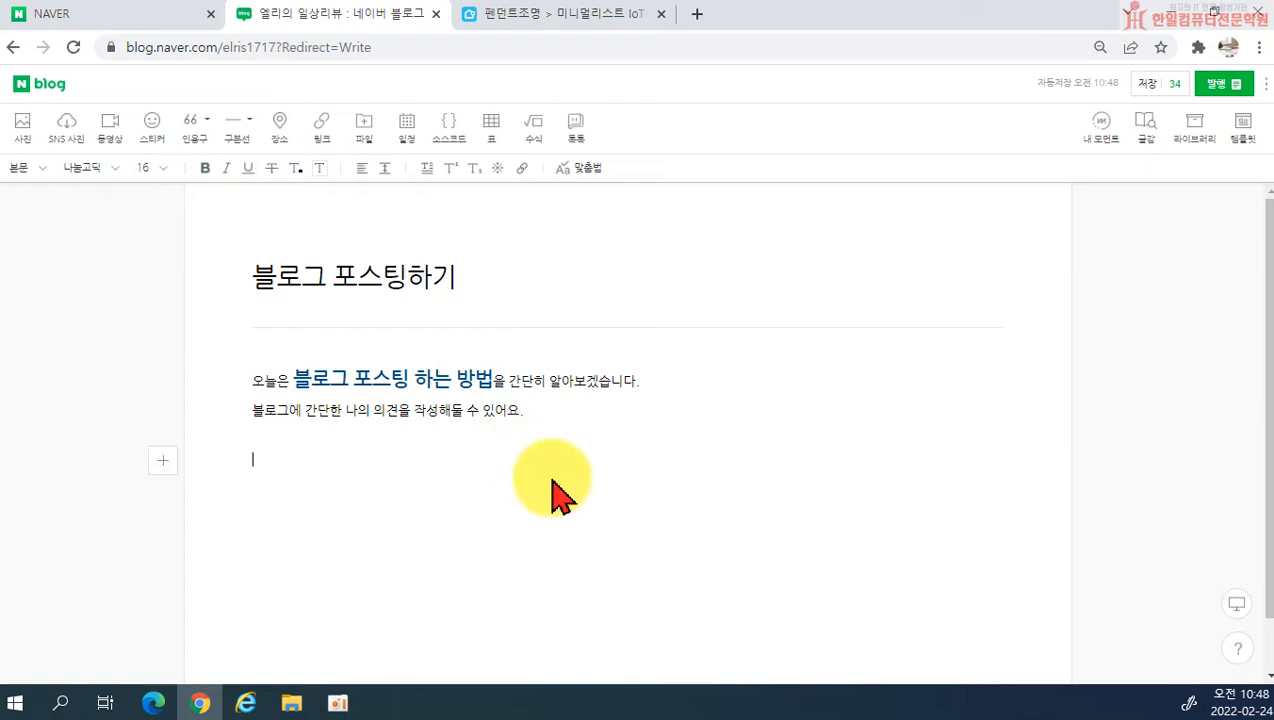
Step: Set the text colour of the phrase 블로그 포스팅 하는 방법 to black
{"action": "left_click_drag", "start_coordinate": [294, 378], "coordinate": [494, 378]}
{"action": "left_click", "coordinate": [297, 169]}
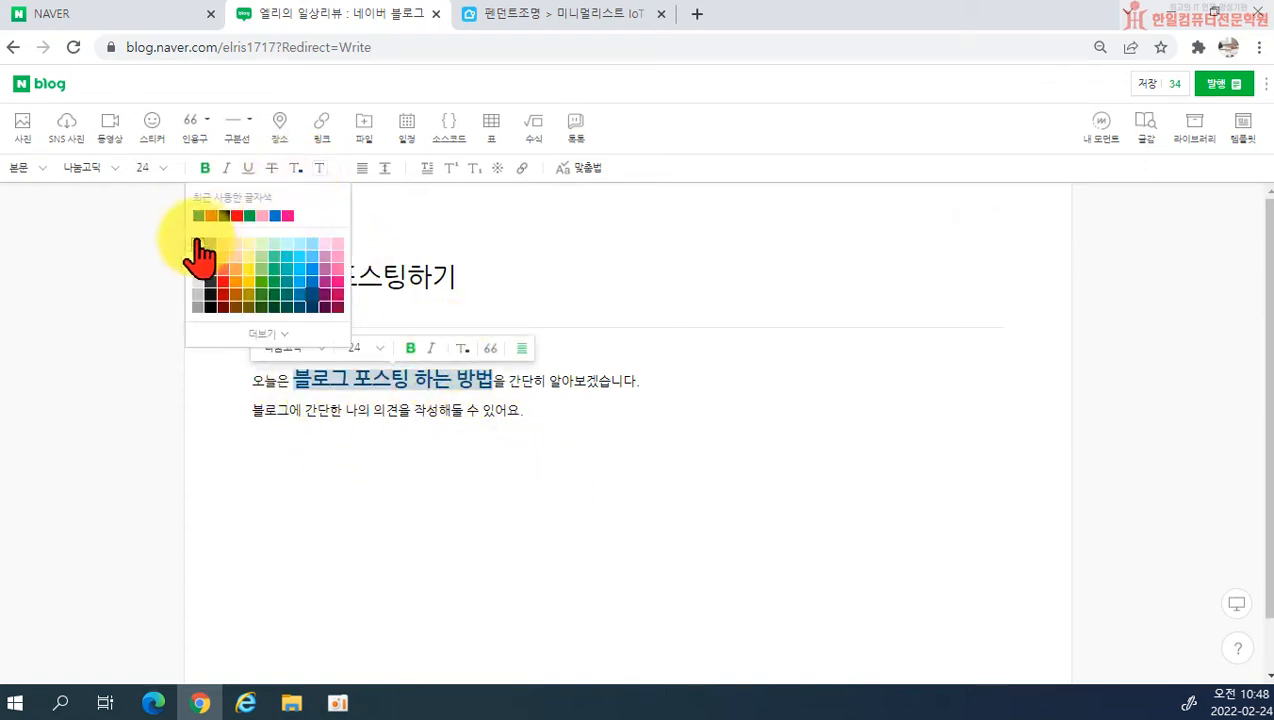
{"action": "left_click", "coordinate": [226, 216]}
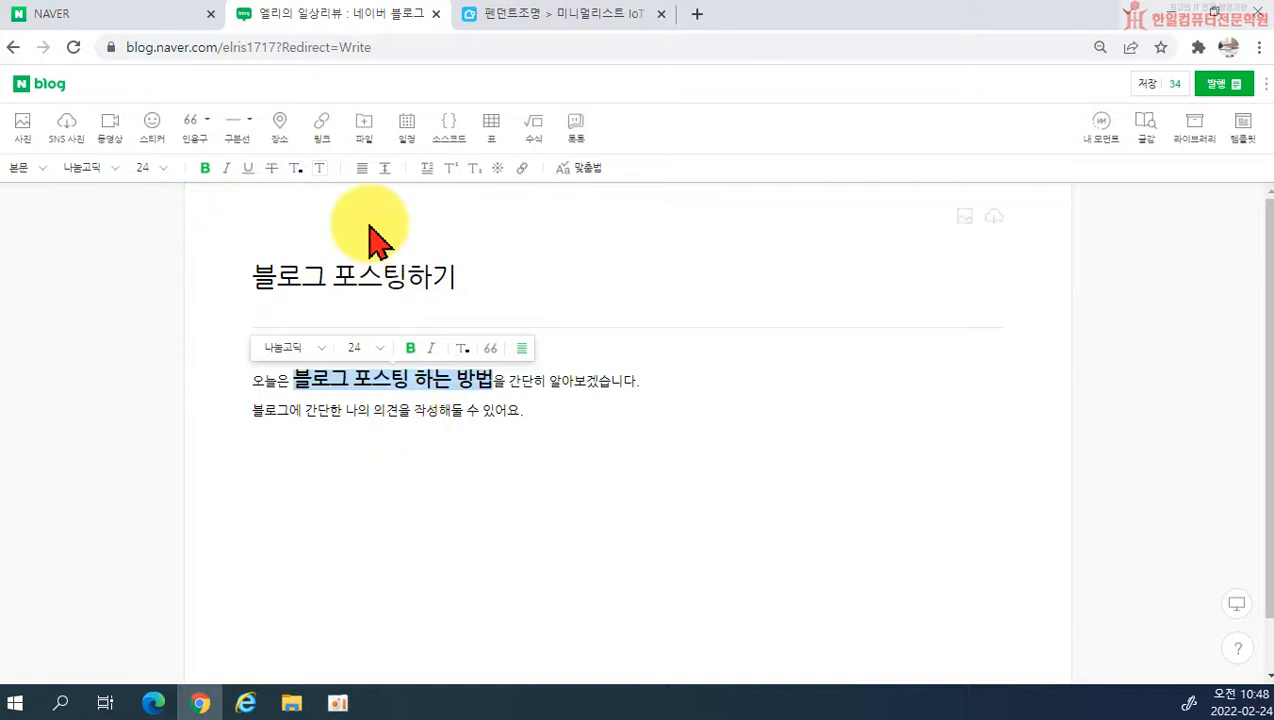
Step: Give the phrase 블로그 포스팅 하는 방법 a yellow text background and deselect it
{"action": "left_click", "coordinate": [320, 170]}
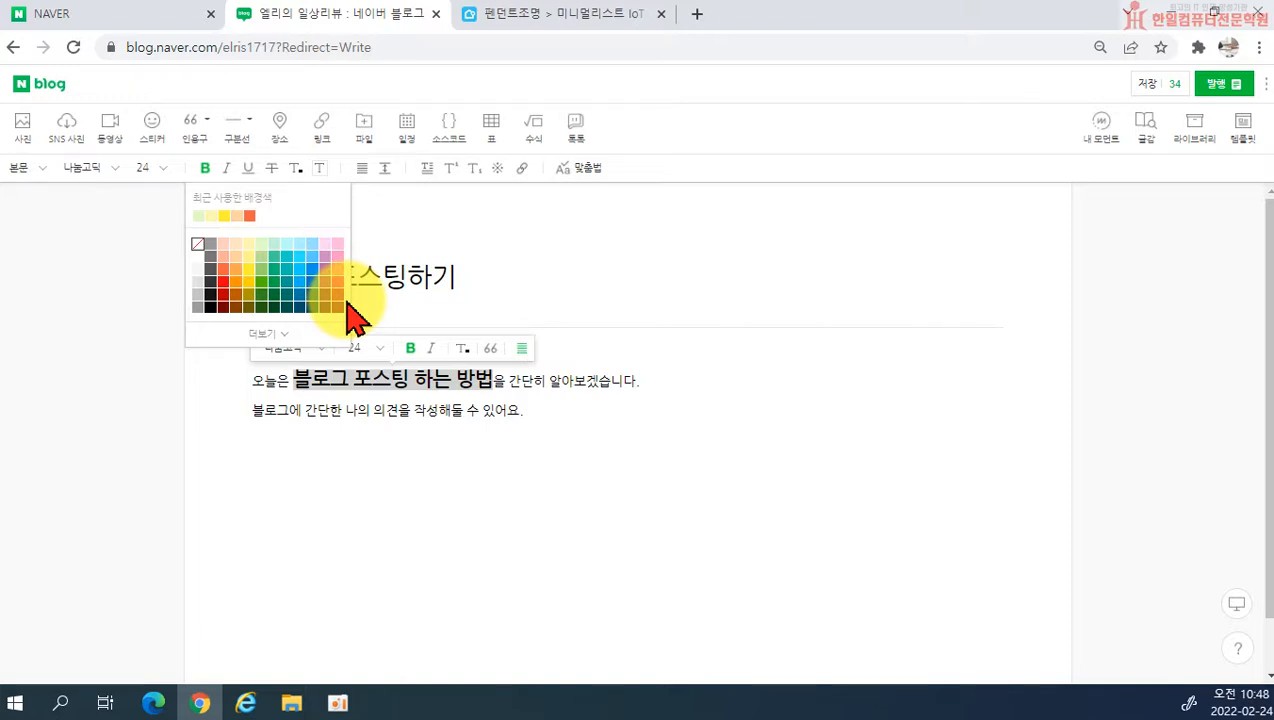
{"action": "left_click", "coordinate": [223, 215]}
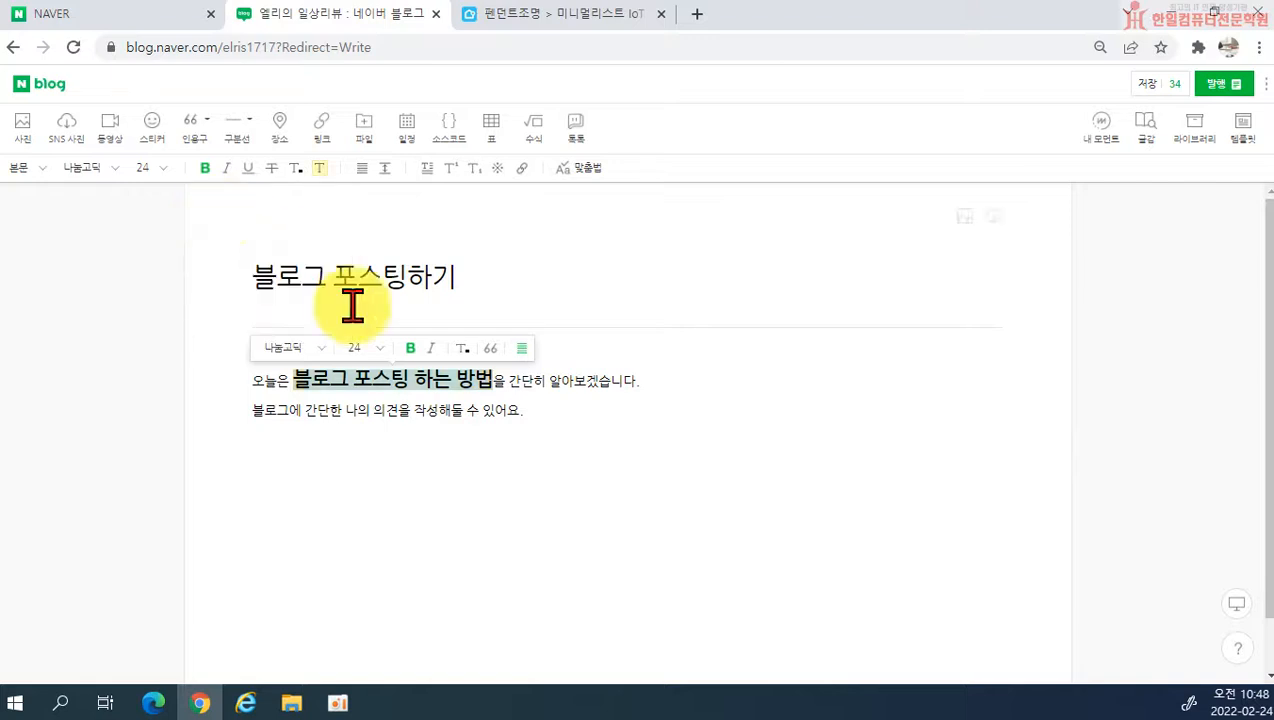
{"action": "left_click", "coordinate": [520, 445]}
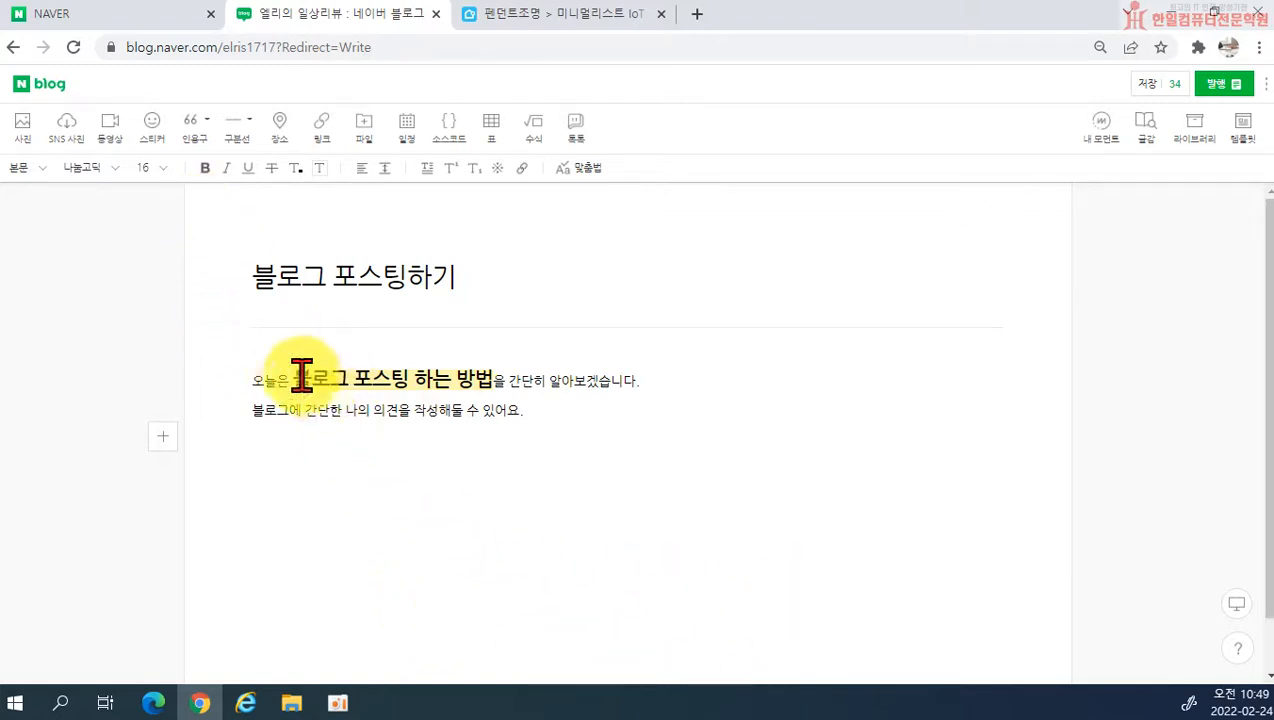
{"action": "left_click", "coordinate": [296, 170]}
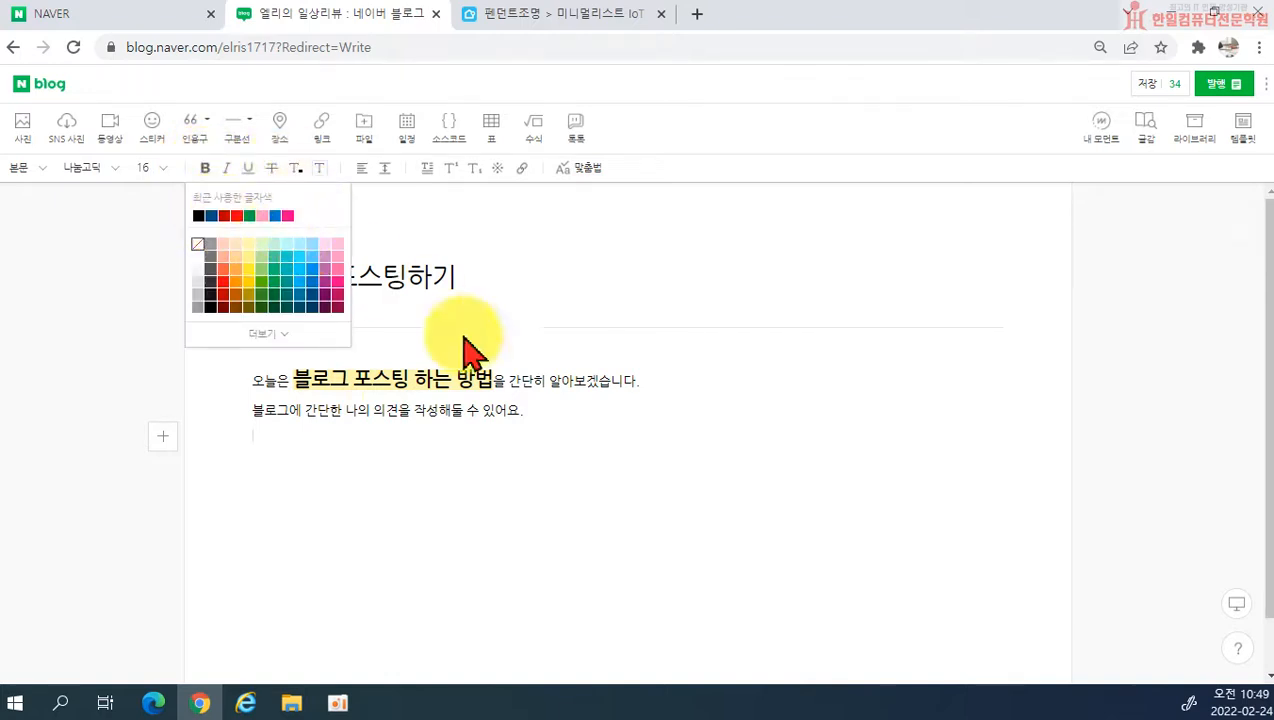
{"action": "key", "text": "Return"}
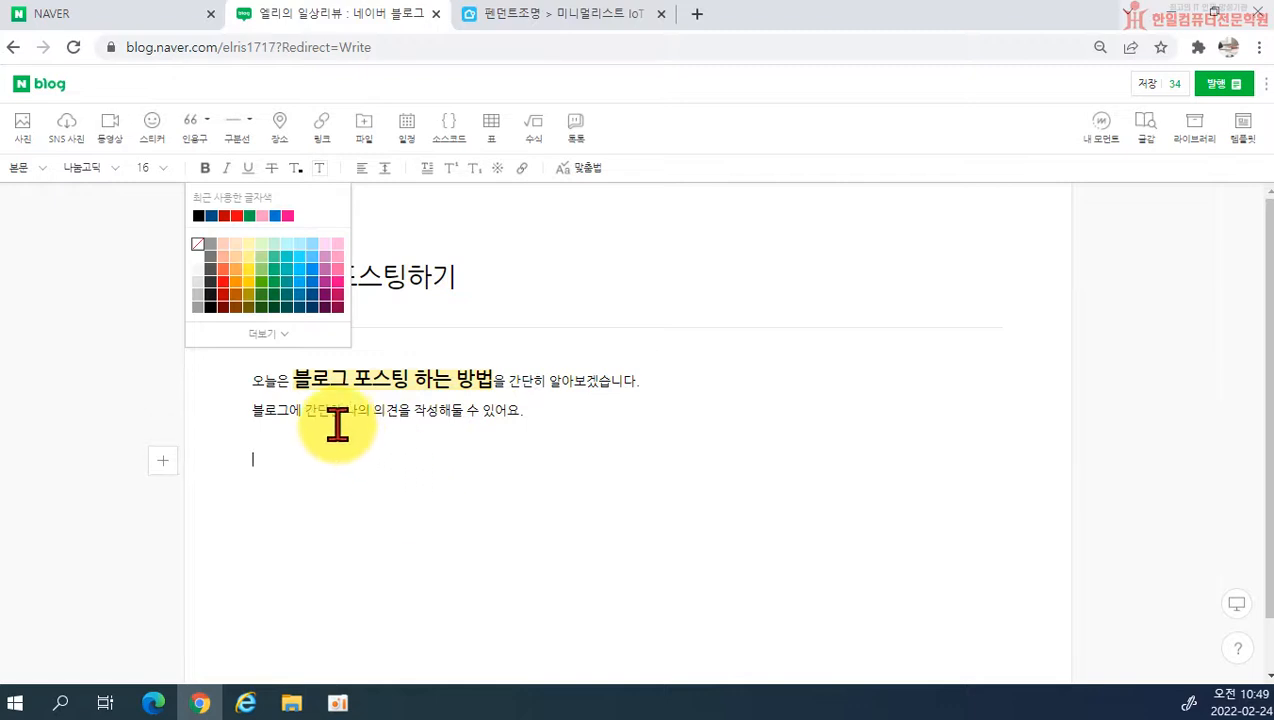
{"action": "key", "text": "BackSpace"}
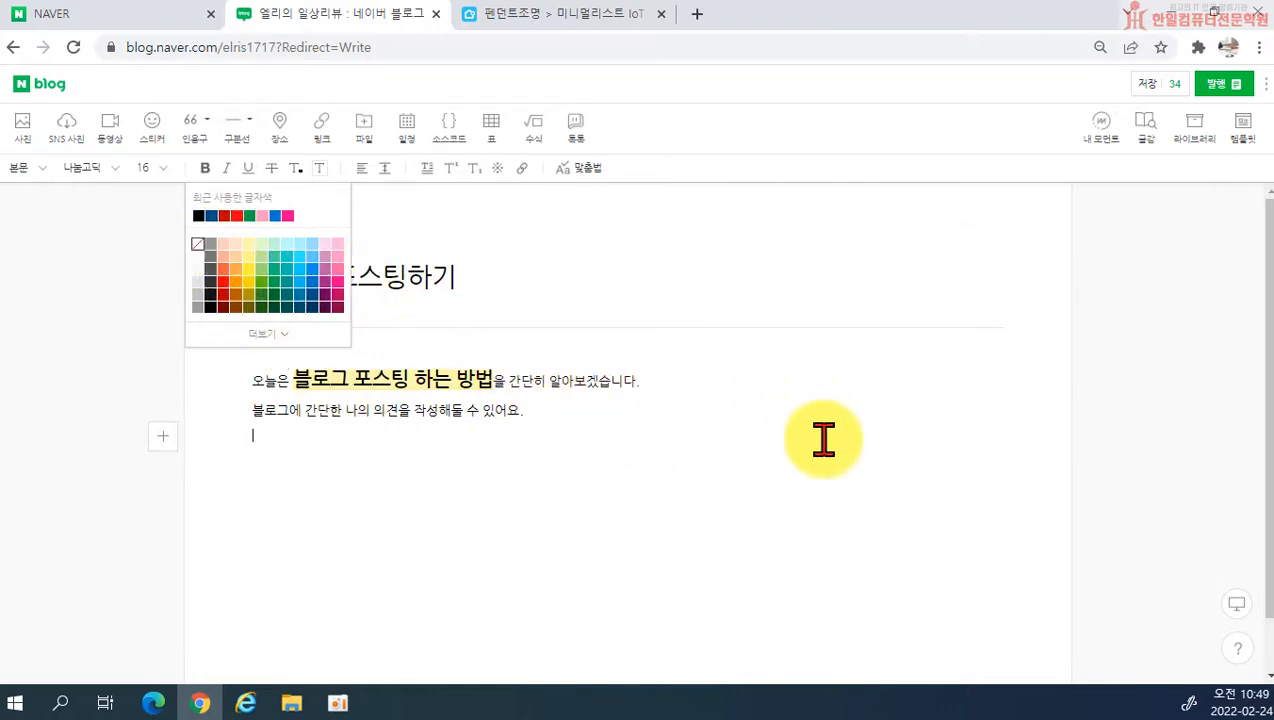
{"action": "left_click", "coordinate": [573, 383]}
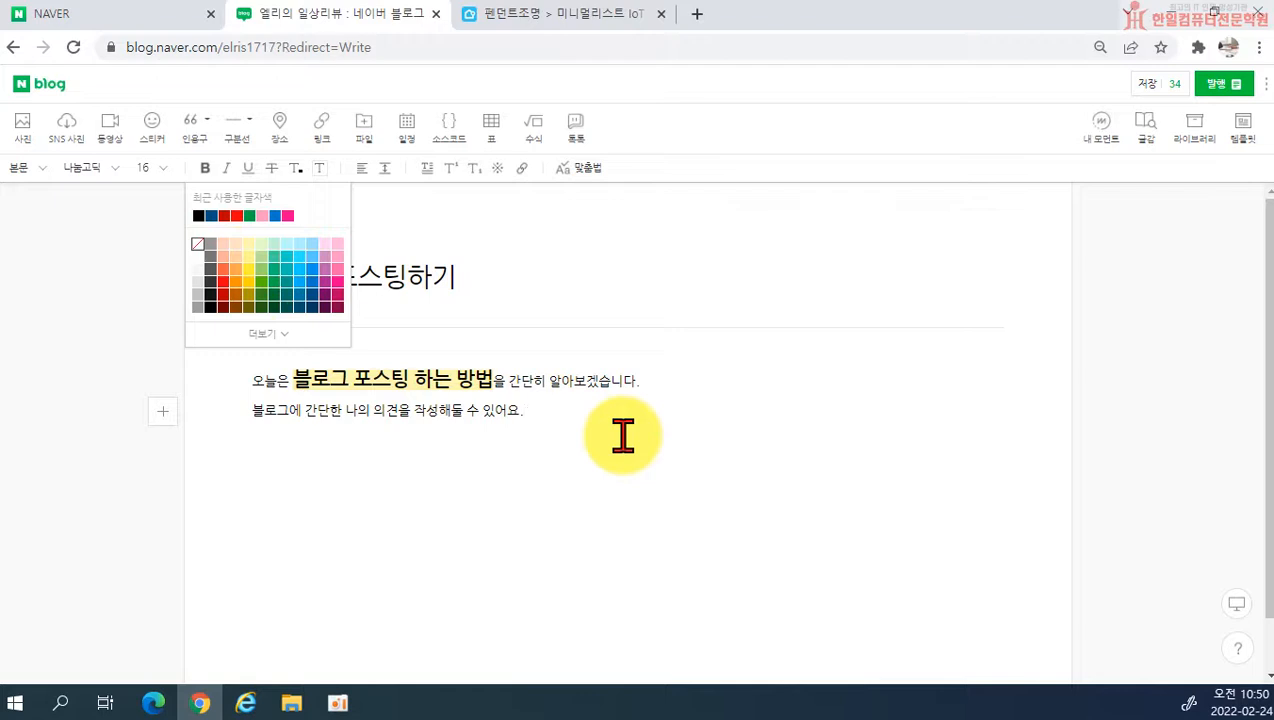
Step: Leave blank lines below the two body sentences and add the subheading 블로그 포스팅 순서 in the 소제목 style
{"action": "key", "text": "Return"}
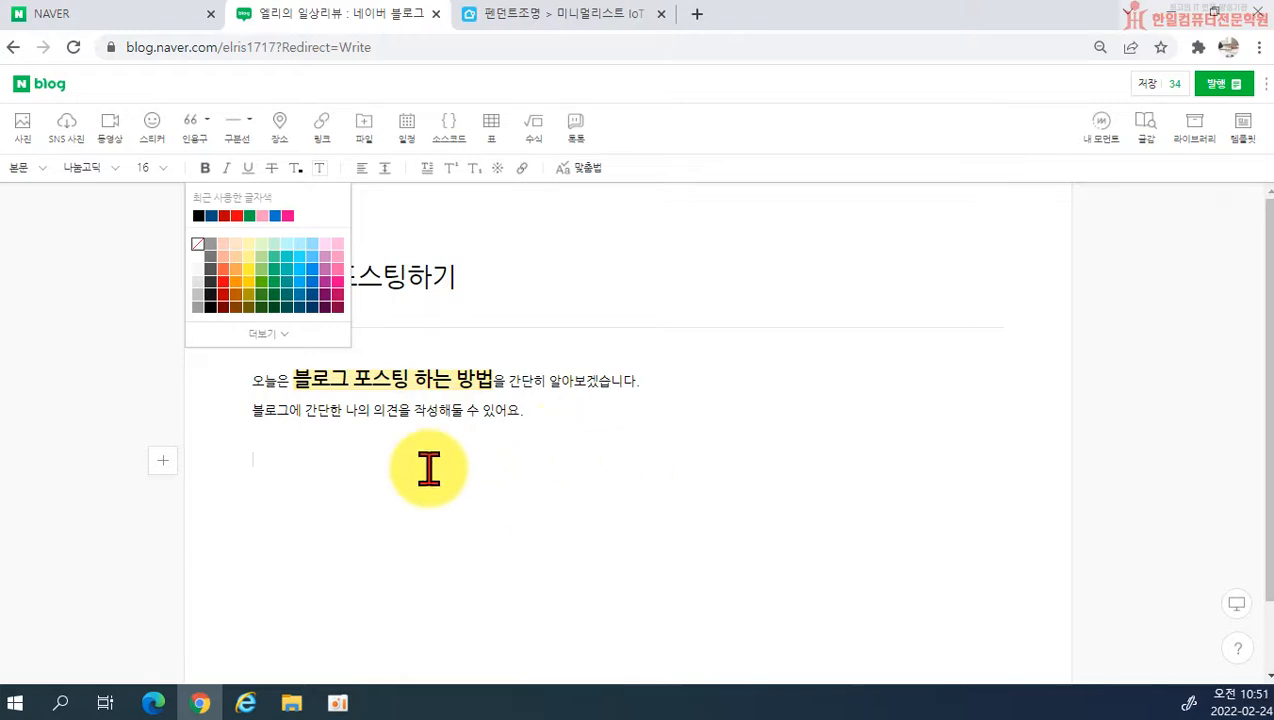
{"action": "key", "text": "Return"}
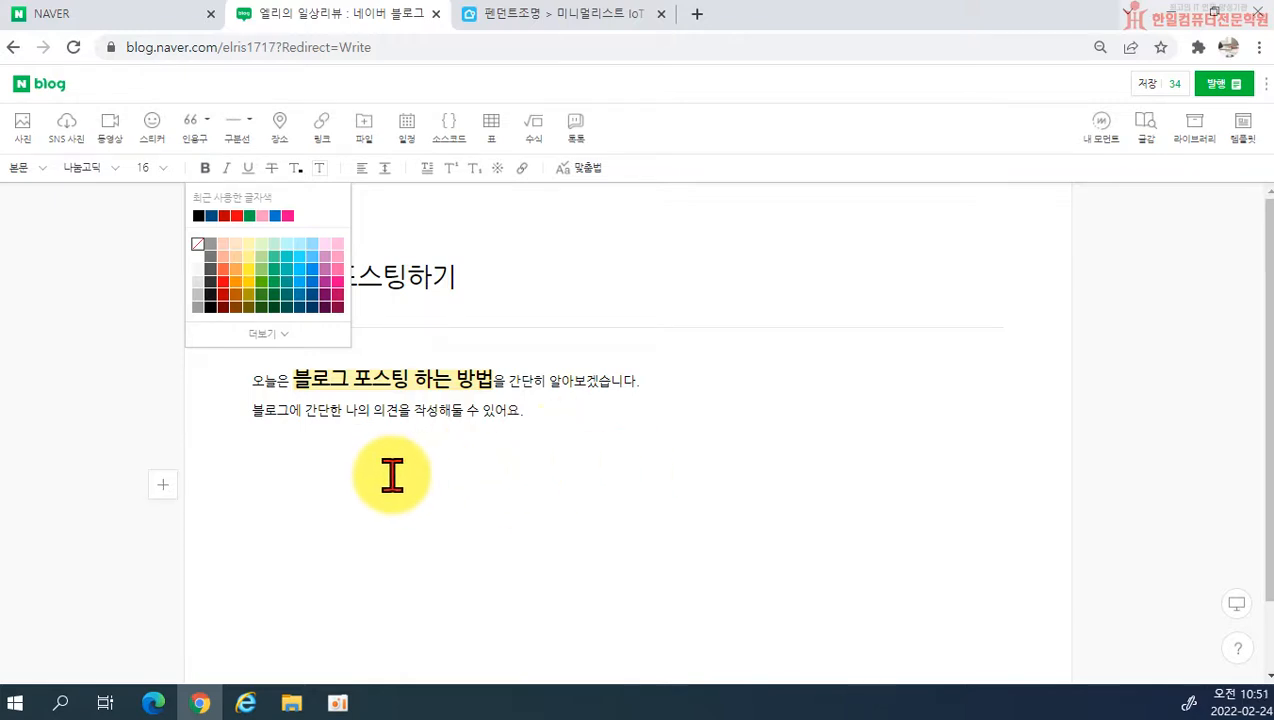
{"action": "left_click", "coordinate": [297, 170]}
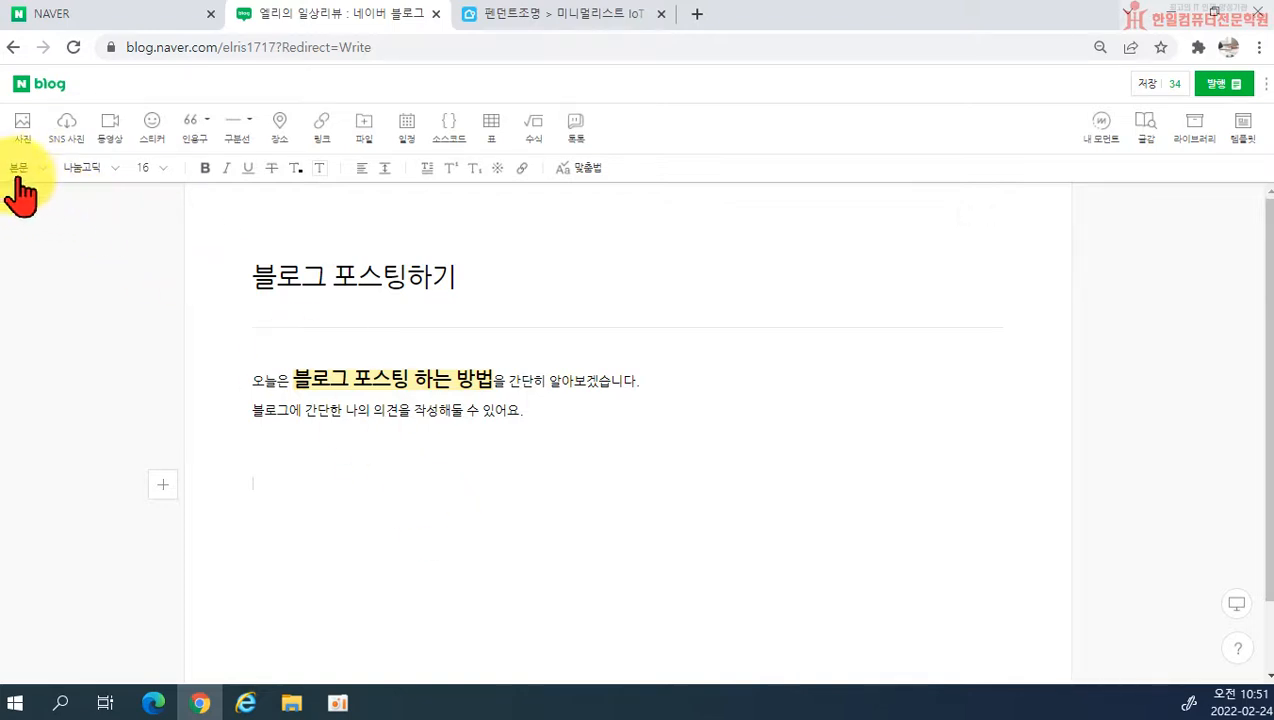
{"action": "left_click", "coordinate": [262, 488]}
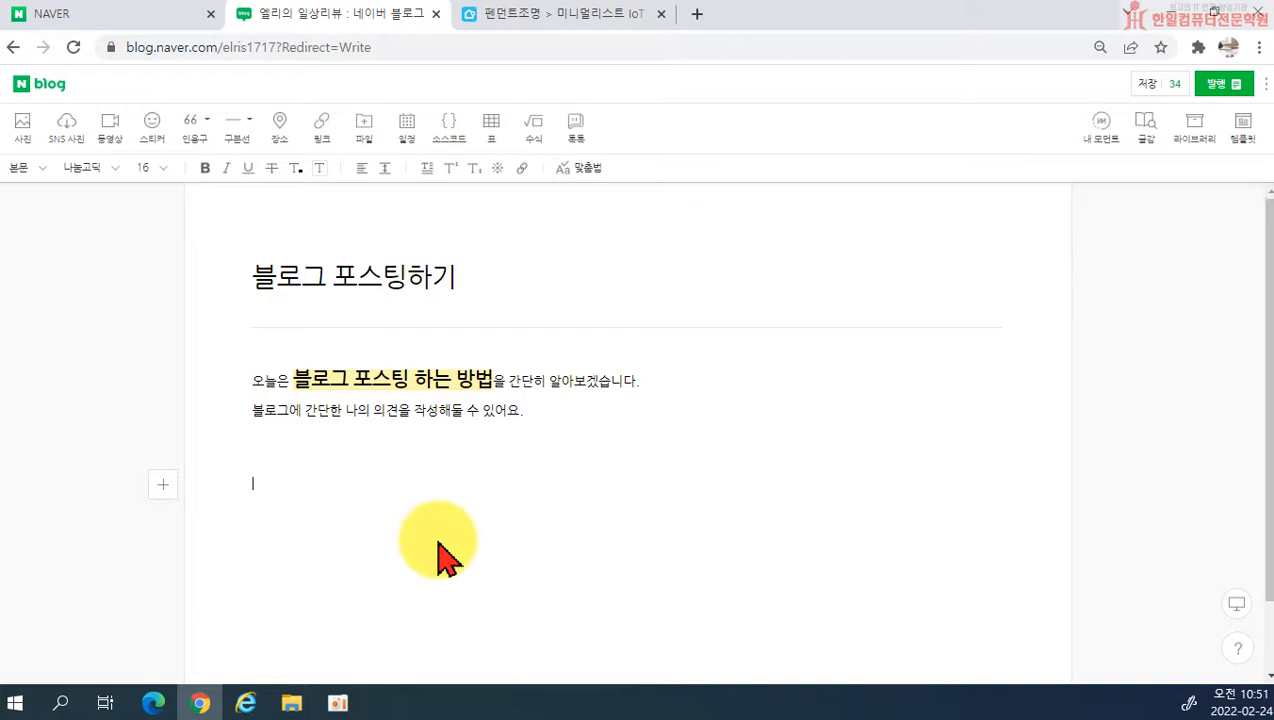
{"action": "left_click", "coordinate": [20, 185]}
{"action": "left_click", "coordinate": [24, 228]}
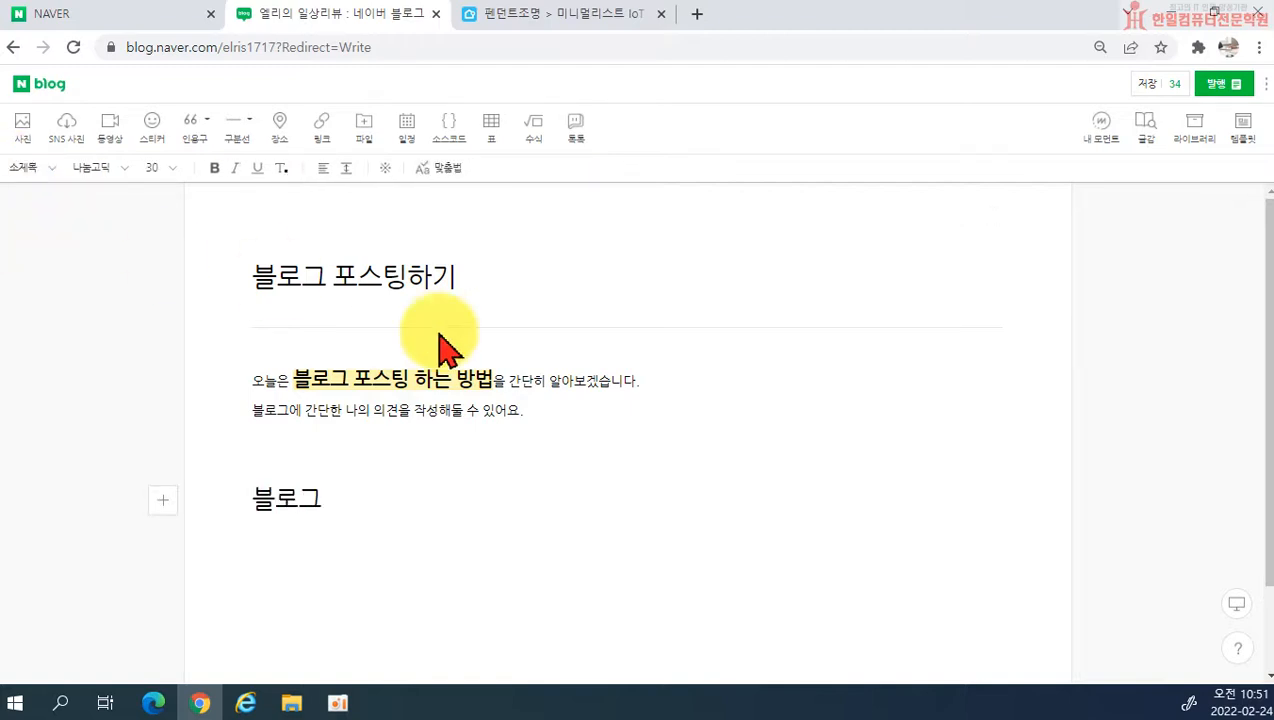
{"action": "type", "text": "블로그 포스팅 순서"}
{"action": "key", "text": "Return"}
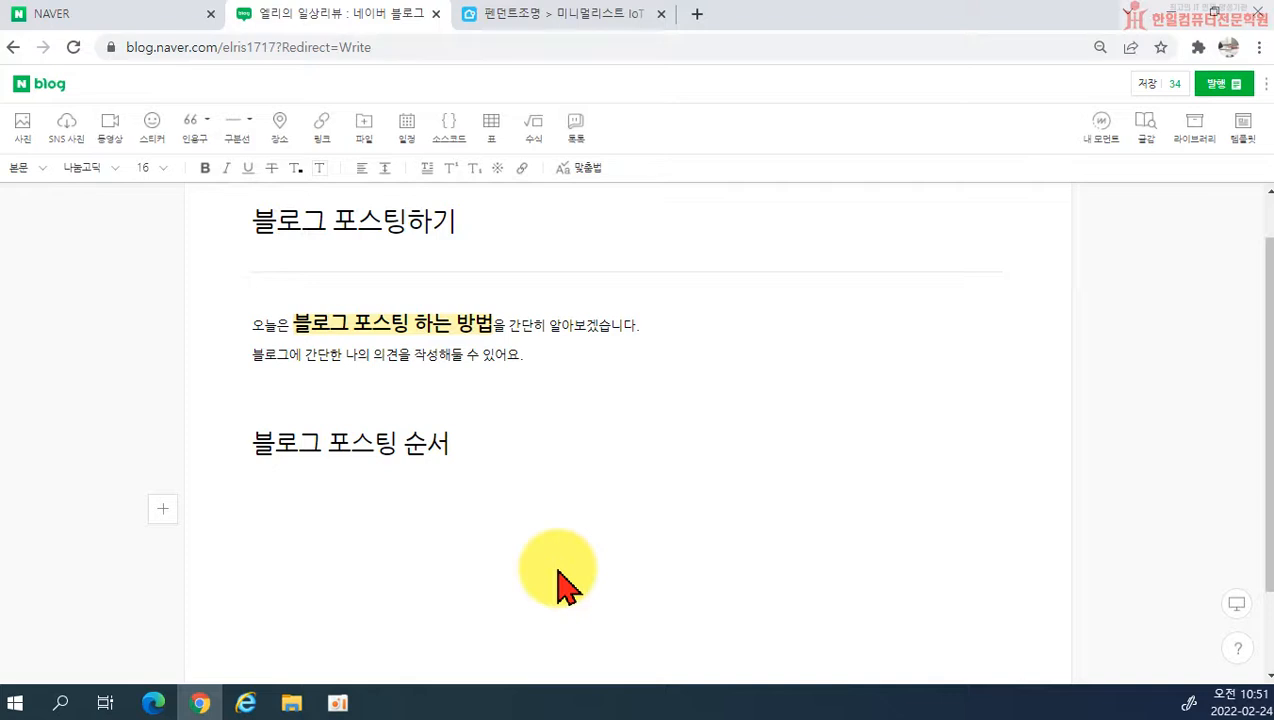
Step: Insert a 따옴표 quotation below the subheading with the text 마케팅은 사람의 마음에
{"action": "left_click", "coordinate": [205, 124]}
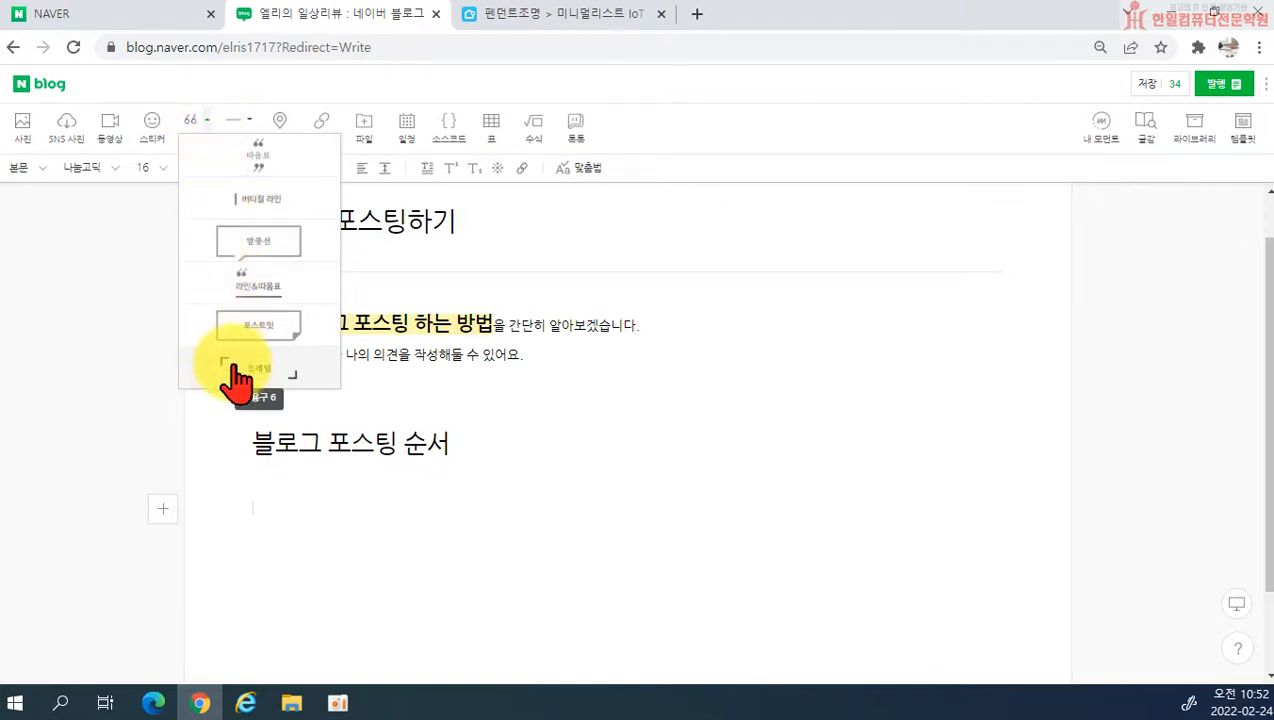
{"action": "left_click", "coordinate": [262, 162]}
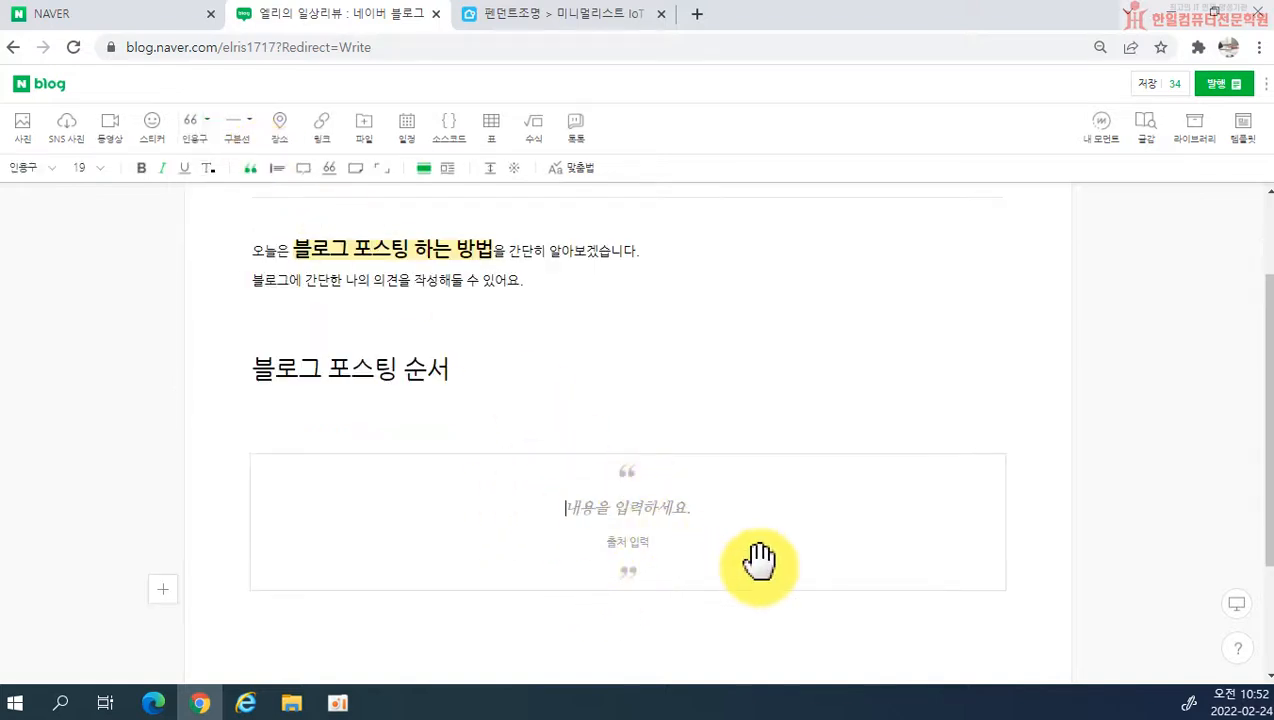
{"action": "type", "text": "ㅂ"}
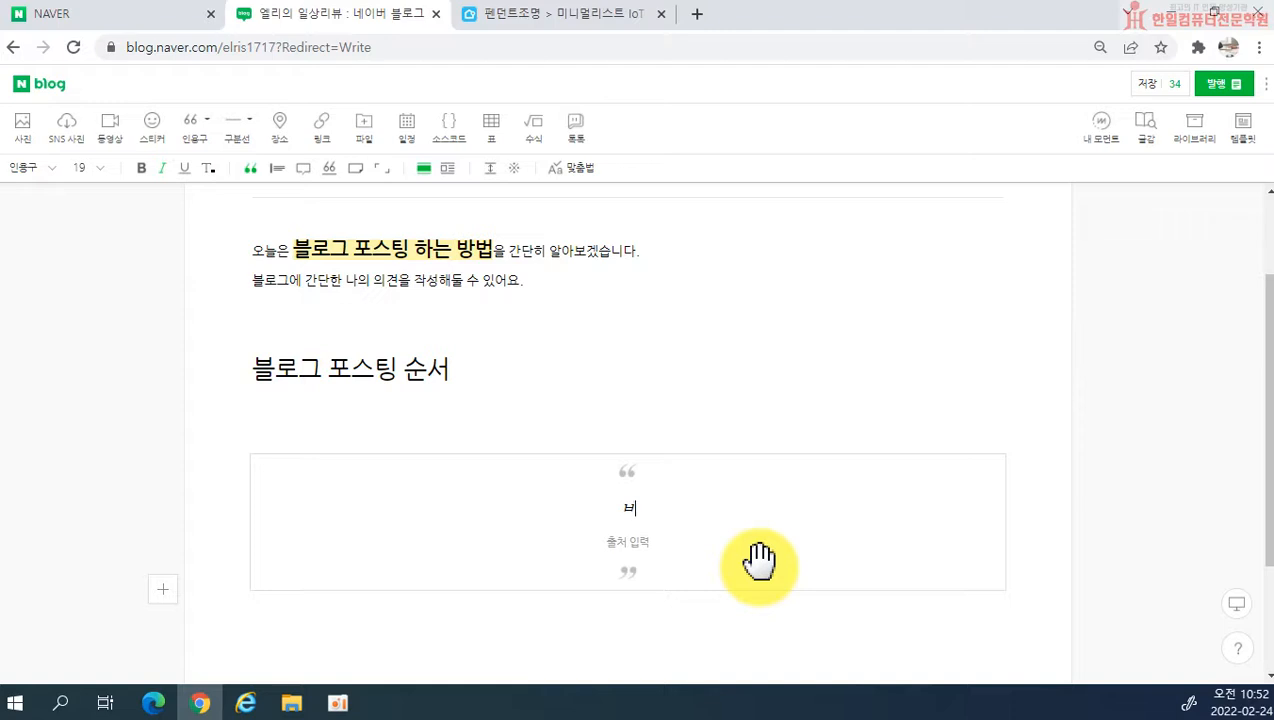
{"action": "type", "text": "로ㄱ"}
{"action": "key", "text": "BackSpace"}
{"action": "key", "text": "BackSpace"}
{"action": "key", "text": "BackSpace"}
{"action": "type", "text": "매케팅은"}
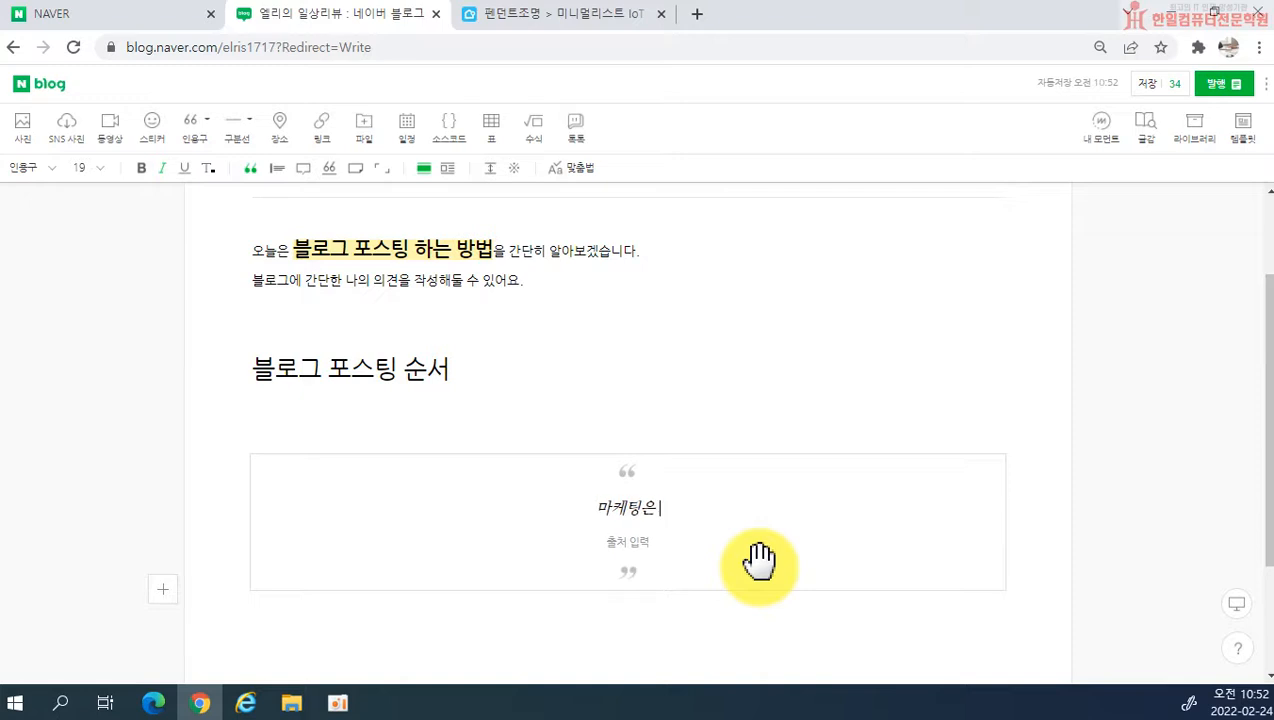
{"action": "type", "text": " 인재사람의 미"}
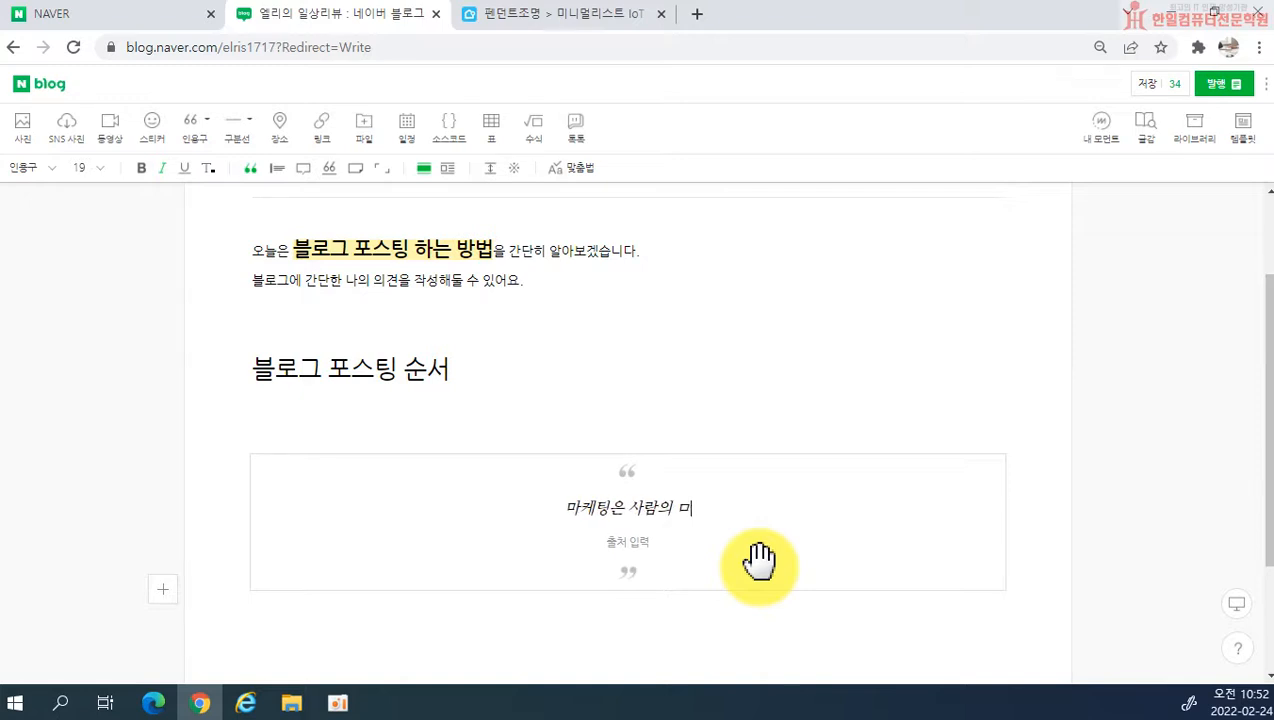
{"action": "type", "text": "음에"}
Step: Add a second line reading 인지를 시키는 것입니다. to the quotation and leave the quotation
{"action": "key", "text": "Return"}
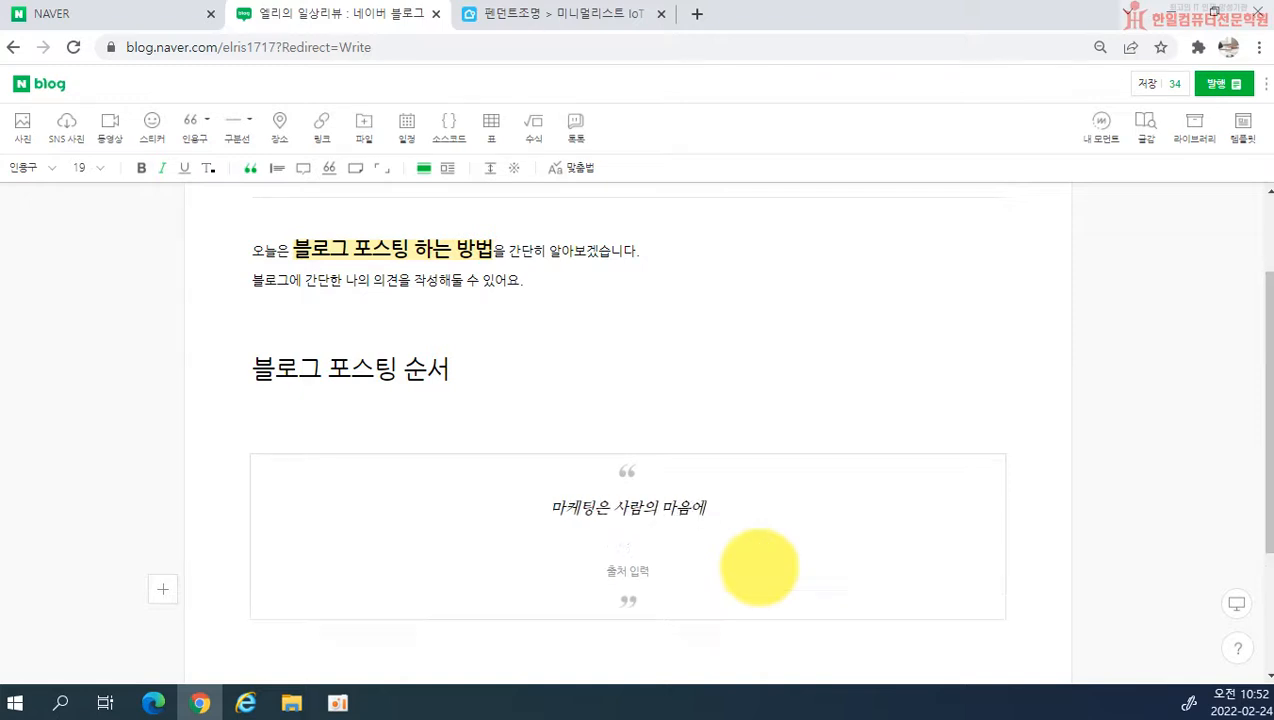
{"action": "type", "text": "인지를 시키는 것입니다."}
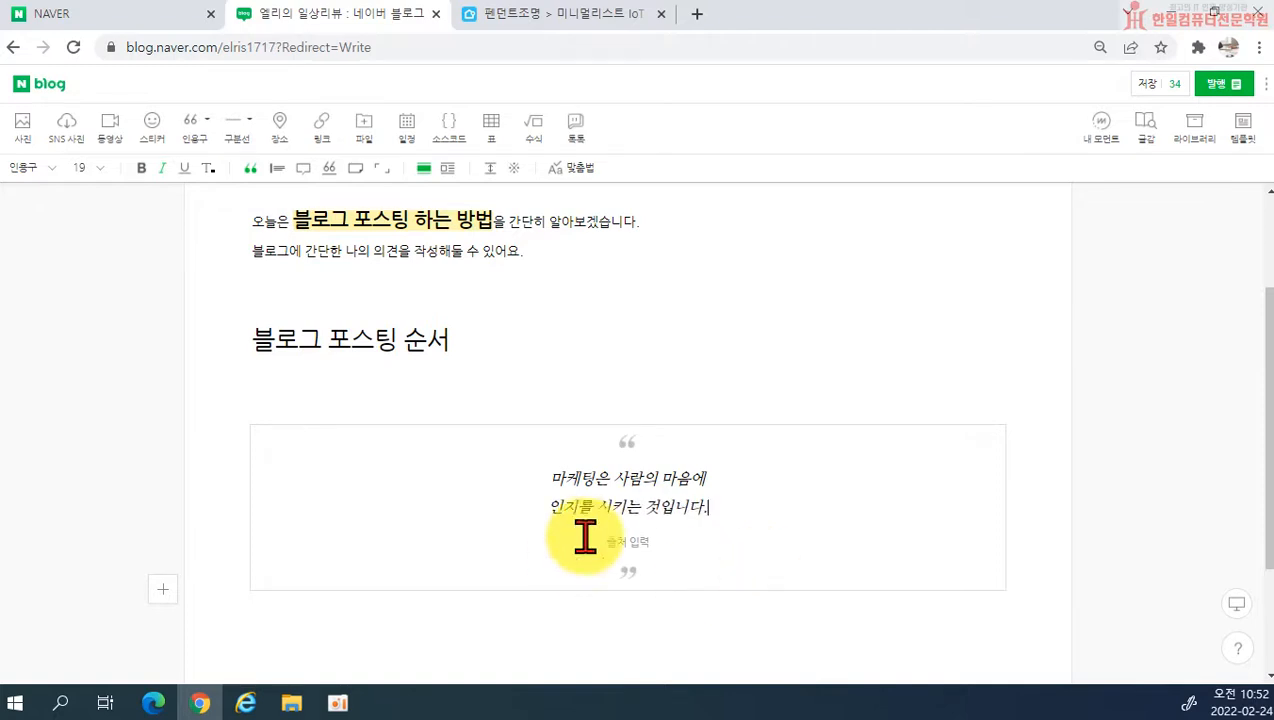
{"action": "left_click", "coordinate": [805, 620]}
Step: Move the marketing quotation up above the first body sentence, directly below the post title
{"action": "scroll", "coordinate": [563, 398], "scroll_direction": "down", "scroll_amount": 1}
{"action": "scroll", "coordinate": [498, 600], "scroll_direction": "up", "scroll_amount": 2}
{"action": "scroll", "coordinate": [606, 549], "scroll_direction": "down", "scroll_amount": 3}
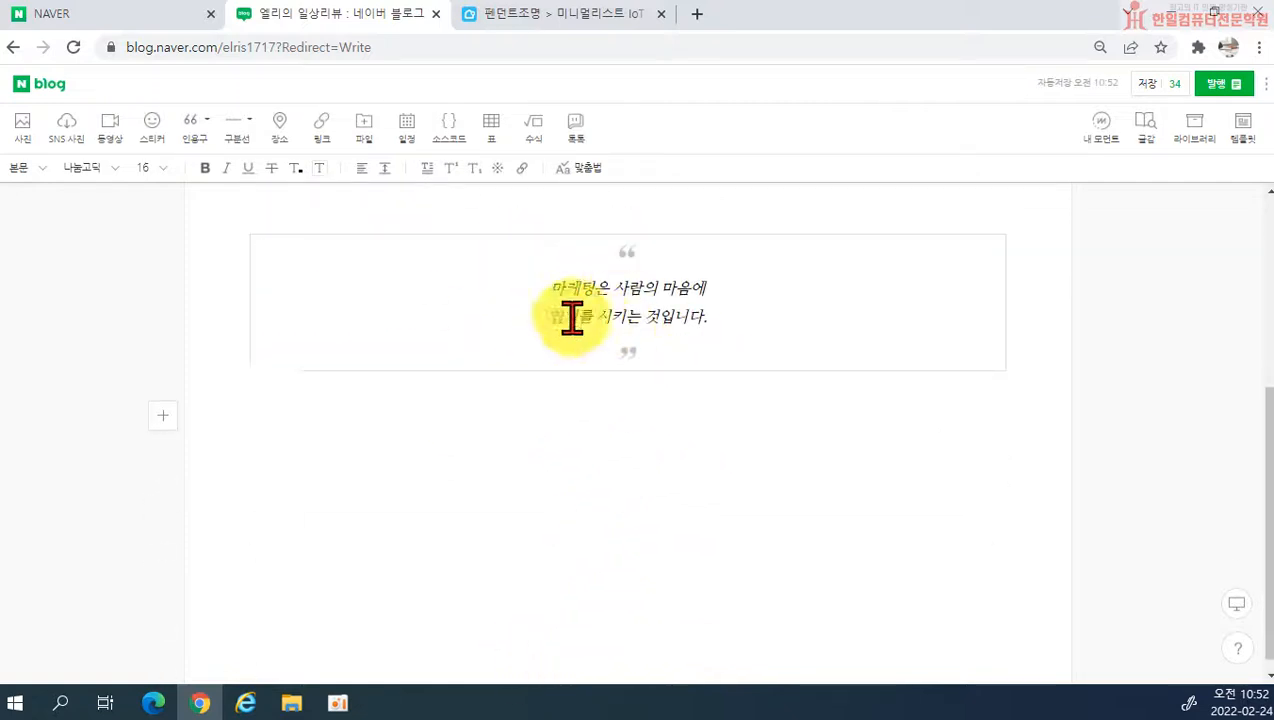
{"action": "scroll", "coordinate": [825, 490], "scroll_direction": "up", "scroll_amount": 1}
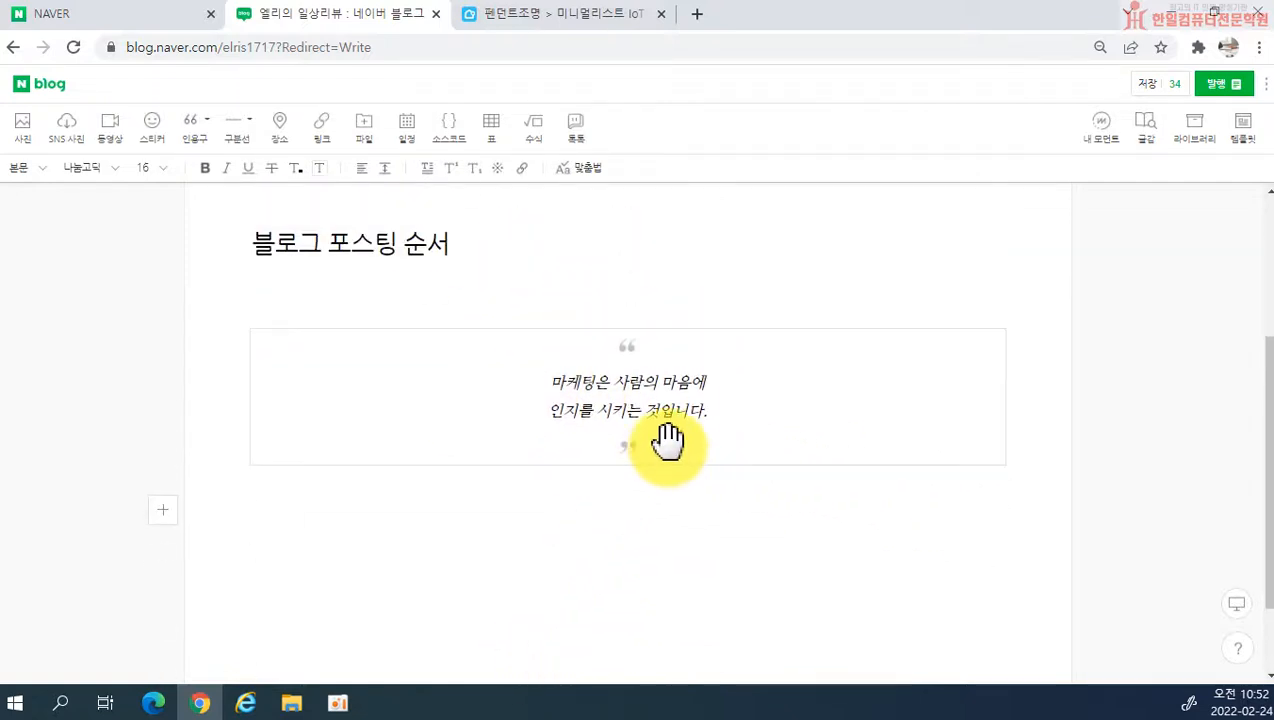
{"action": "left_click_drag", "start_coordinate": [545, 382], "coordinate": [718, 408]}
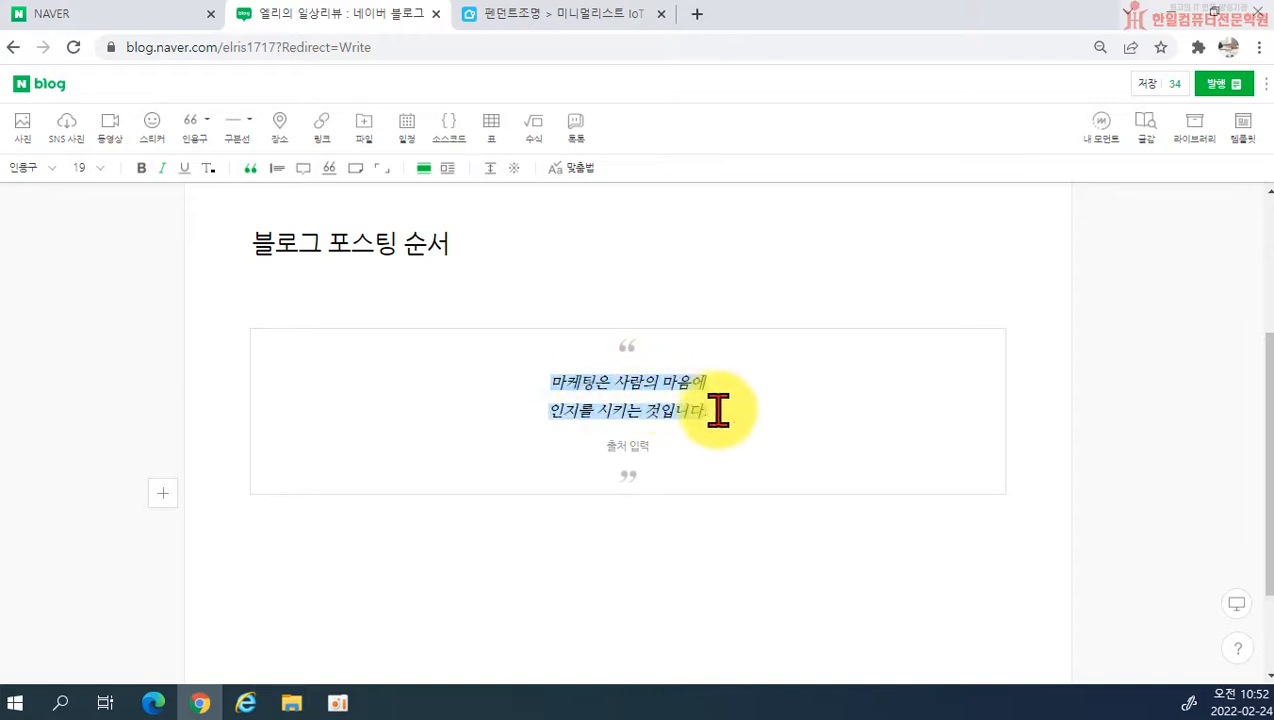
{"action": "scroll", "coordinate": [870, 595], "scroll_direction": "up", "scroll_amount": 3}
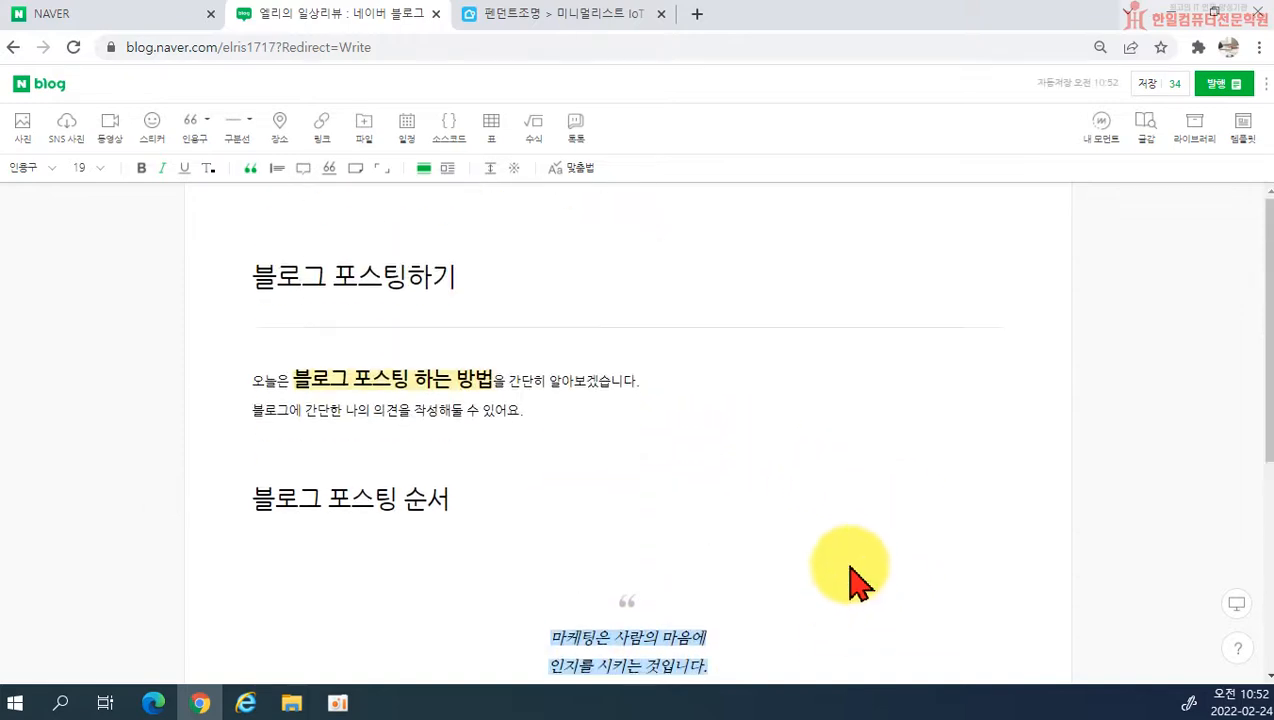
{"action": "scroll", "coordinate": [762, 531], "scroll_direction": "down", "scroll_amount": 4}
{"action": "scroll", "coordinate": [648, 489], "scroll_direction": "up", "scroll_amount": 2}
{"action": "scroll", "coordinate": [715, 517], "scroll_direction": "up", "scroll_amount": 2}
{"action": "left_click_drag", "start_coordinate": [633, 598], "coordinate": [318, 361]}
{"action": "left_click", "coordinate": [780, 523]}
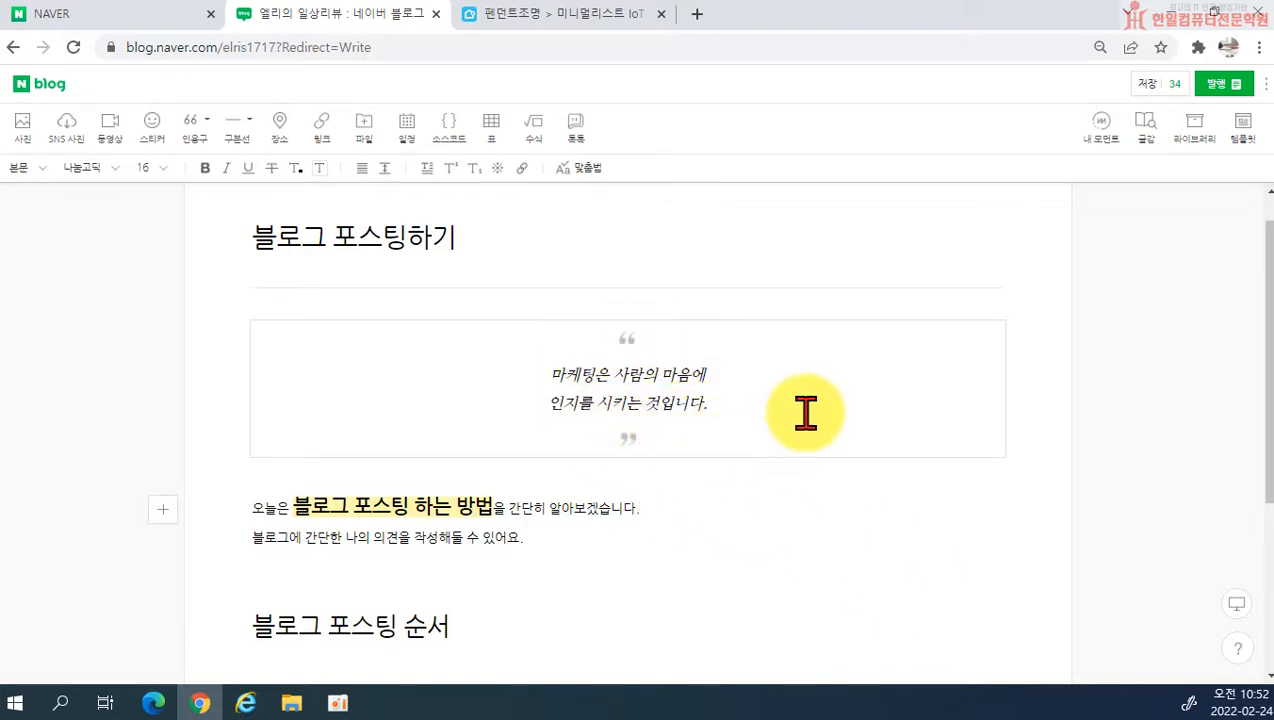
Step: Insert a 버티컬 라인 quotation below the 블로그 포스팅 순서 subheading with the text 메뉴 구성
{"action": "left_click", "coordinate": [606, 378]}
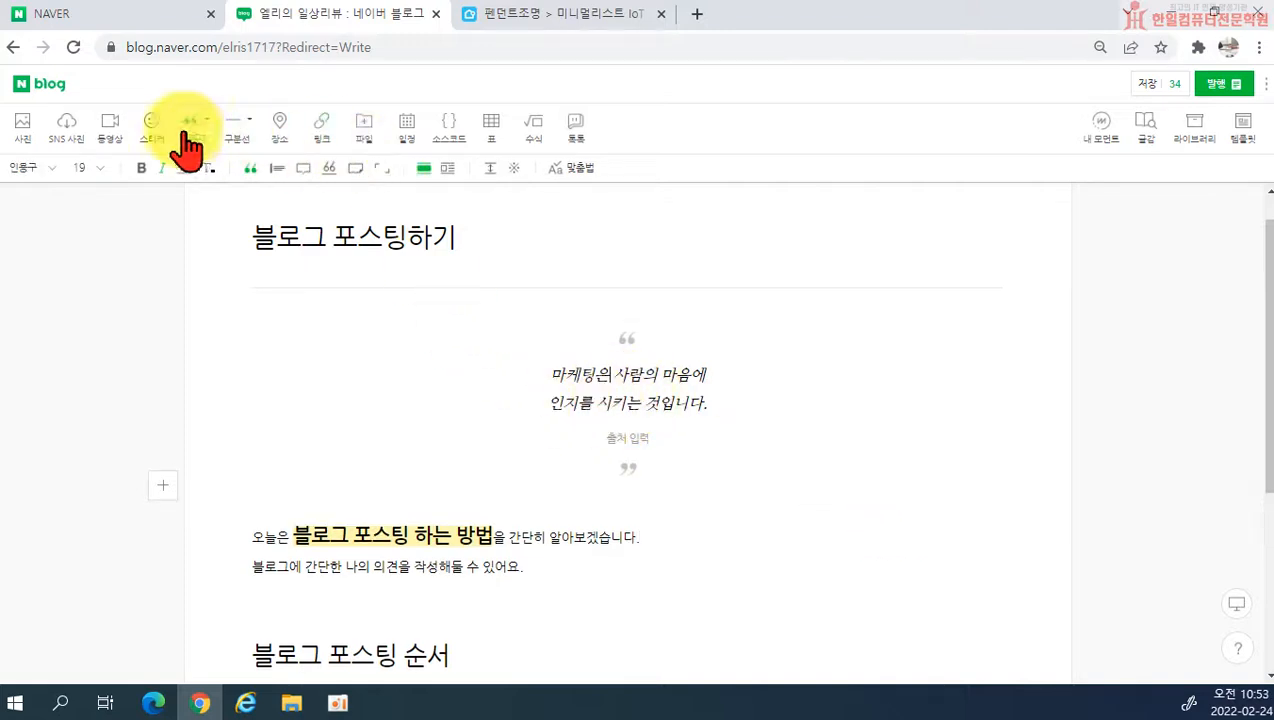
{"action": "left_click", "coordinate": [205, 120]}
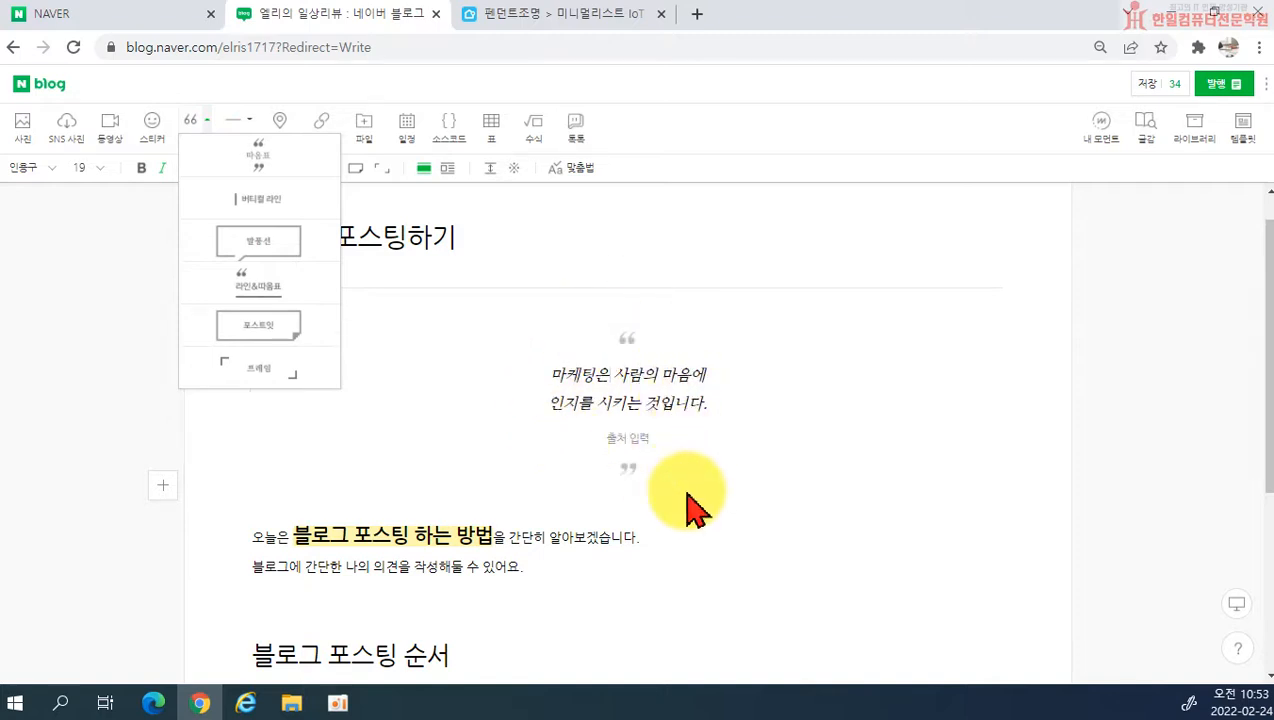
{"action": "scroll", "coordinate": [690, 505], "scroll_direction": "down", "scroll_amount": 3}
{"action": "left_click", "coordinate": [400, 478]}
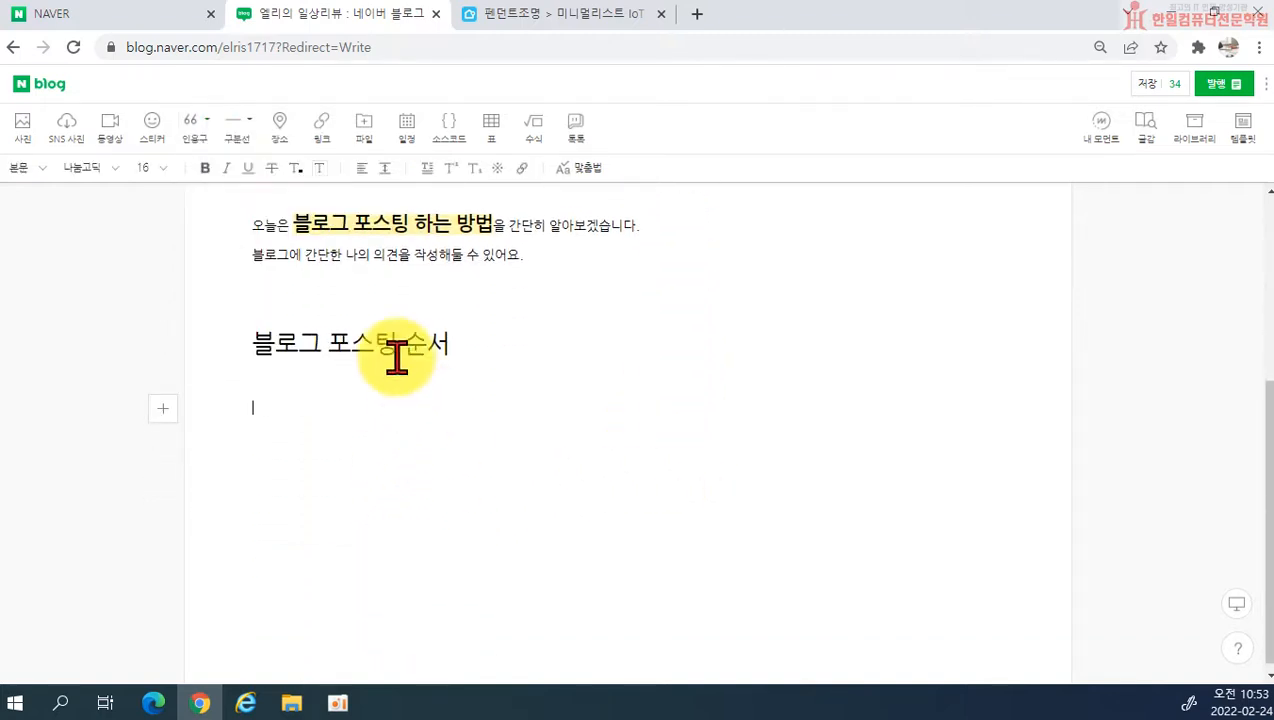
{"action": "left_click", "coordinate": [207, 120]}
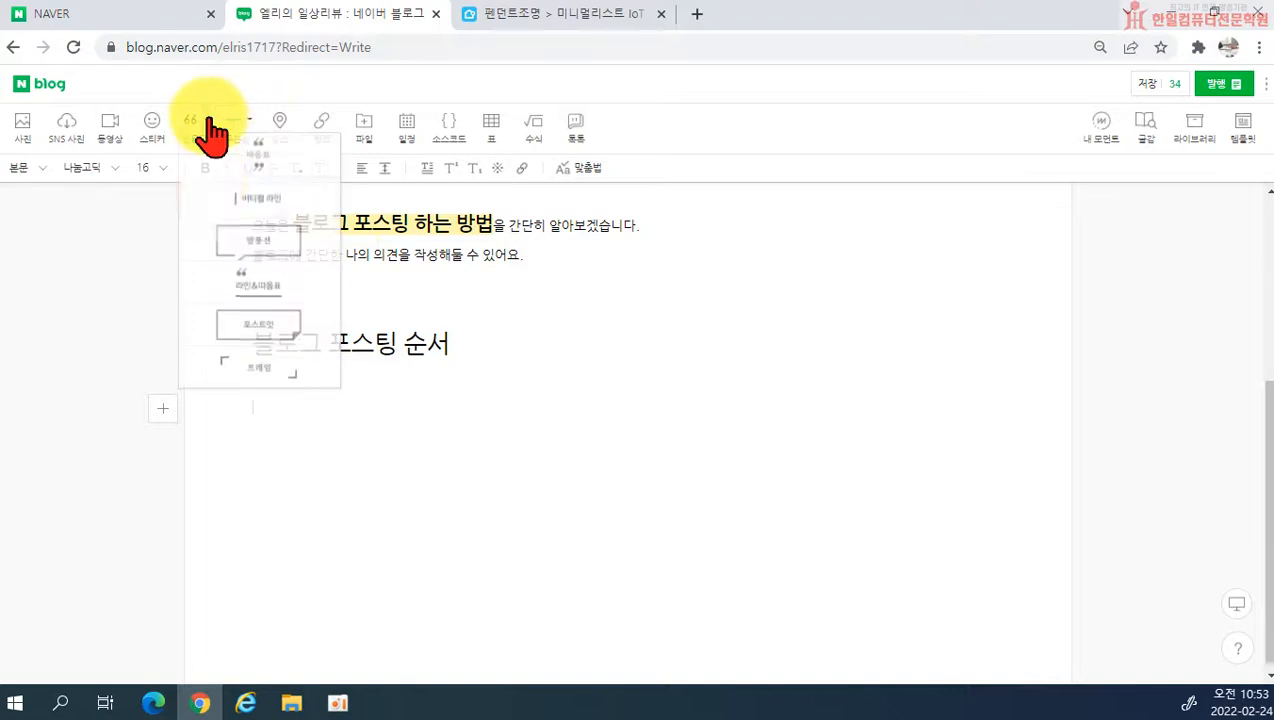
{"action": "left_click", "coordinate": [219, 206]}
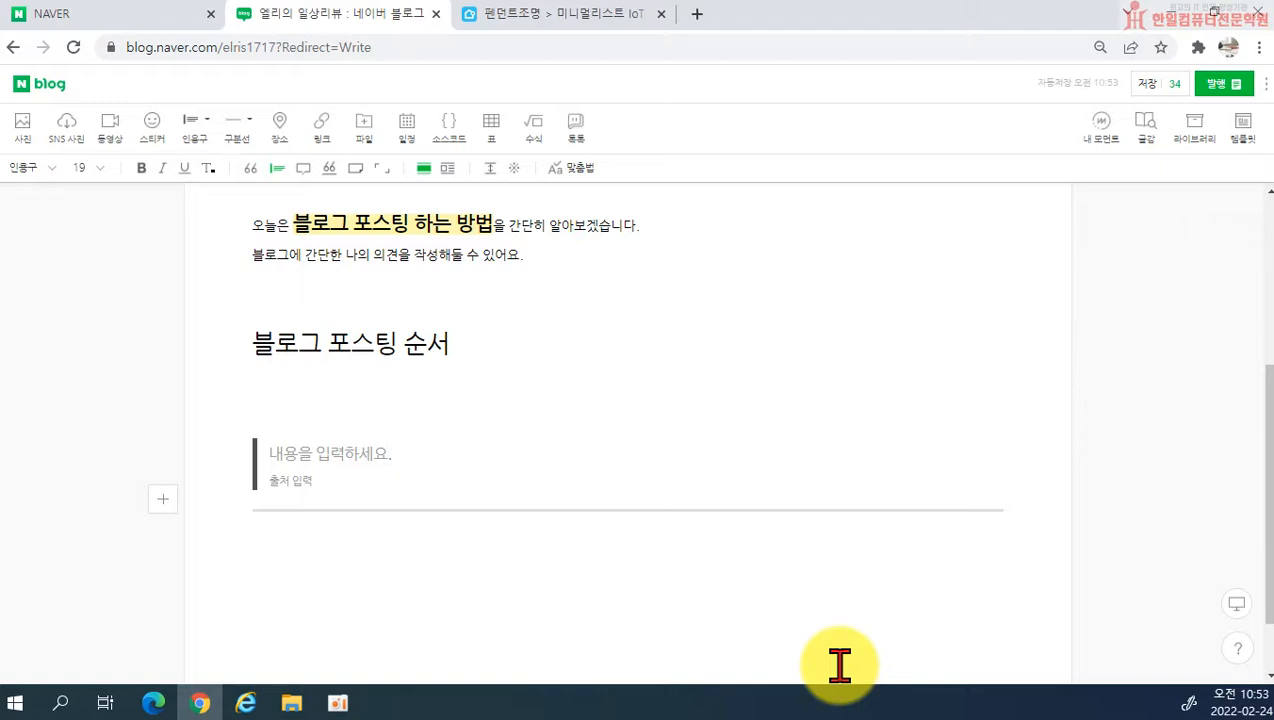
{"action": "type", "text": "메"}
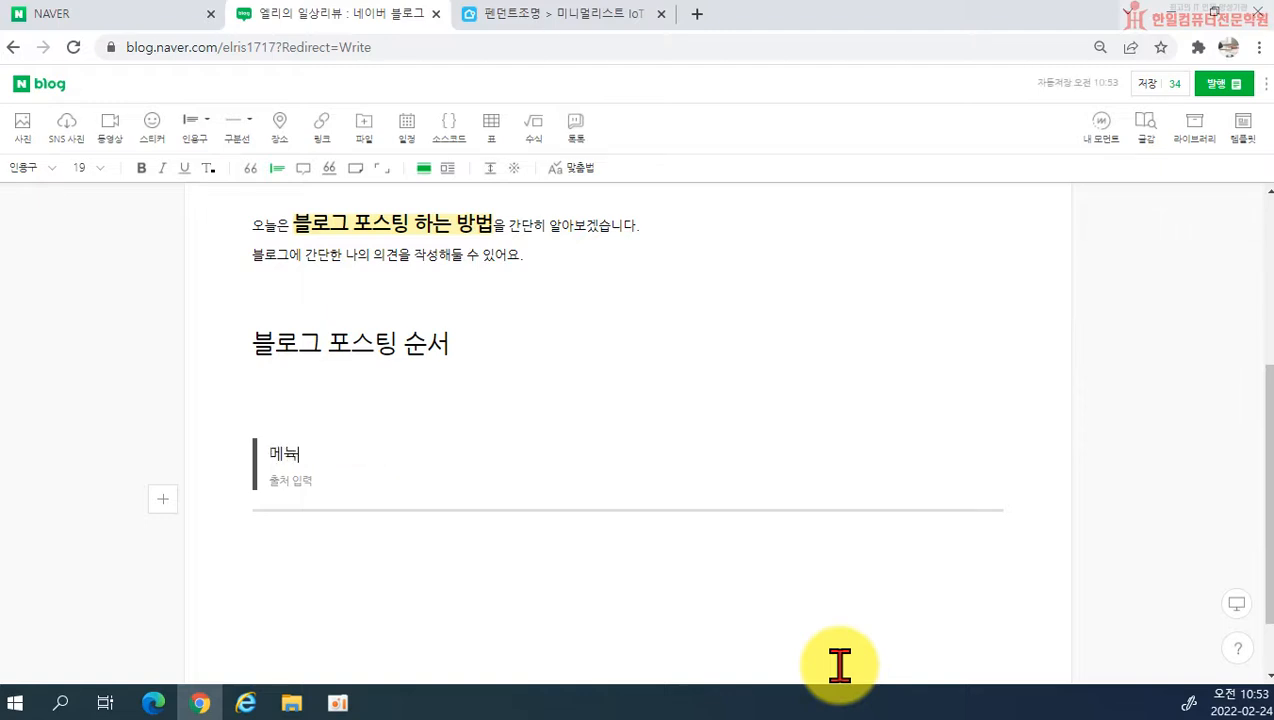
{"action": "type", "text": "뉴 구성"}
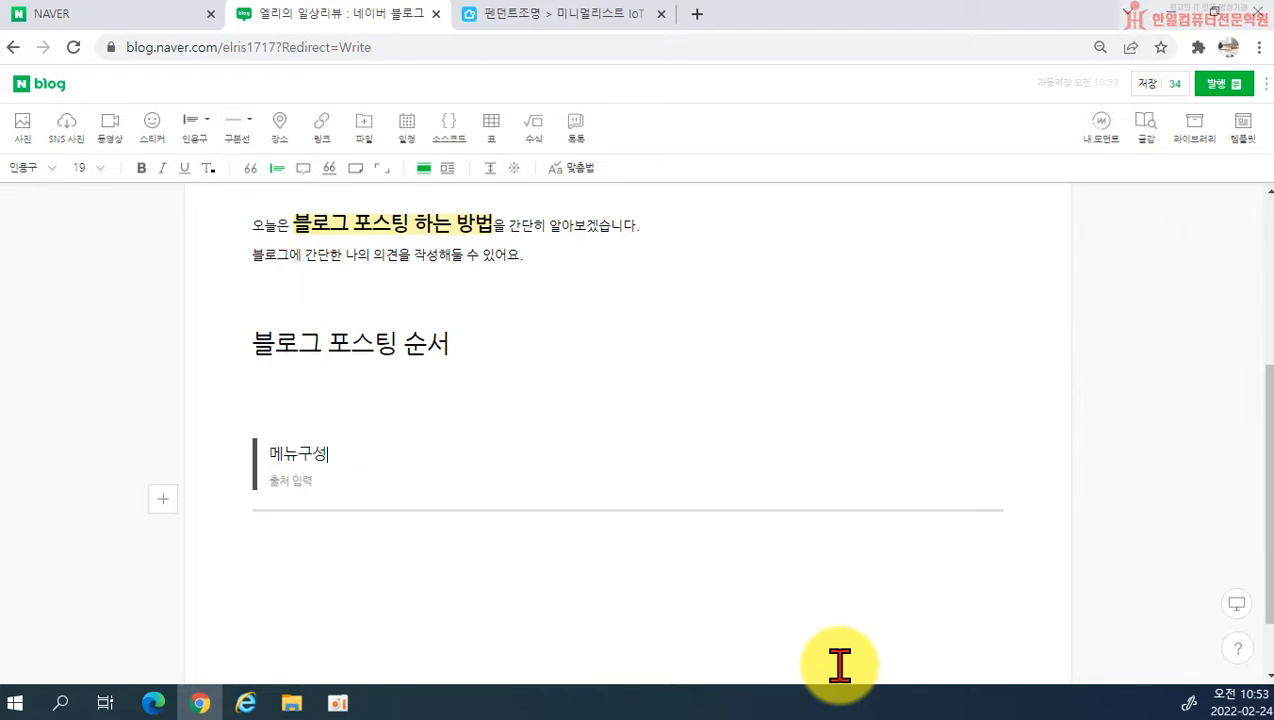
{"action": "left_click", "coordinate": [299, 455]}
Step: Enter a numbered list below the 메뉴 구성 quotation with the items ㅇㅇㅇㅇ and ㅇㅇㅇ
{"action": "left_click", "coordinate": [397, 556]}
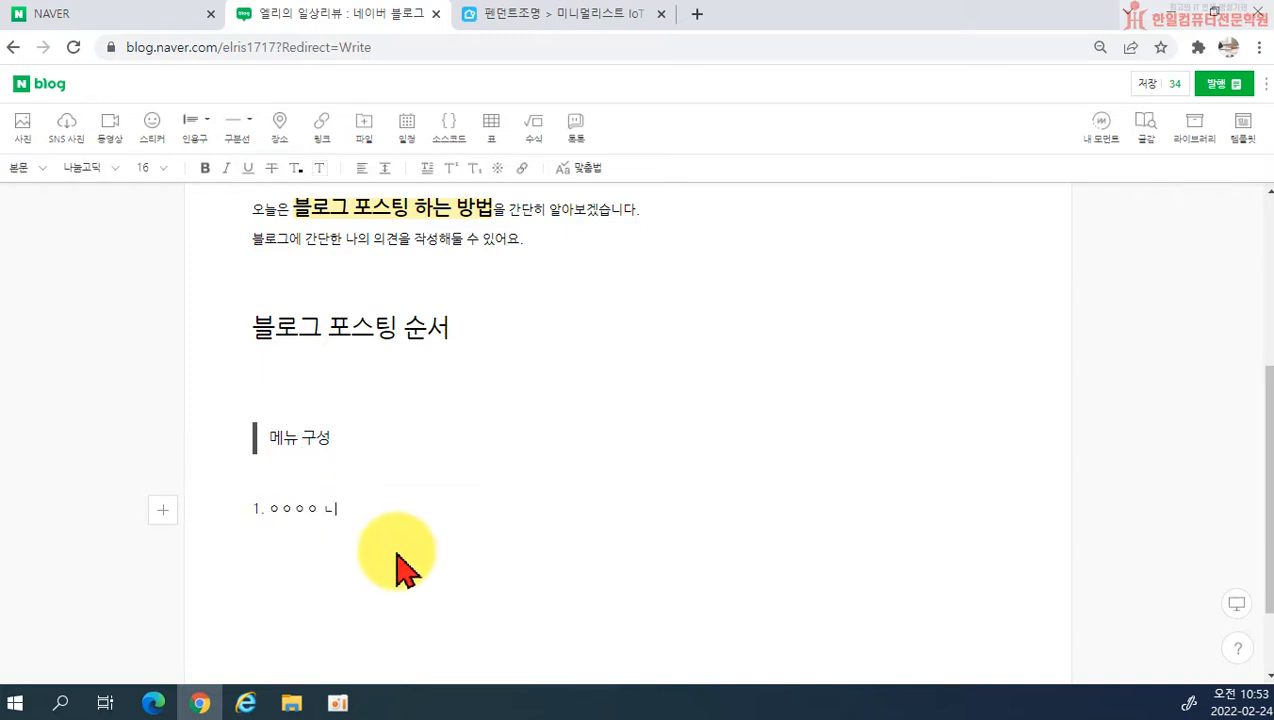
{"action": "type", "text": "1. ㅇㅇㅇㅇ"}
{"action": "key", "text": "Return"}
{"action": "type", "text": "2. ㅇㅇ이"}
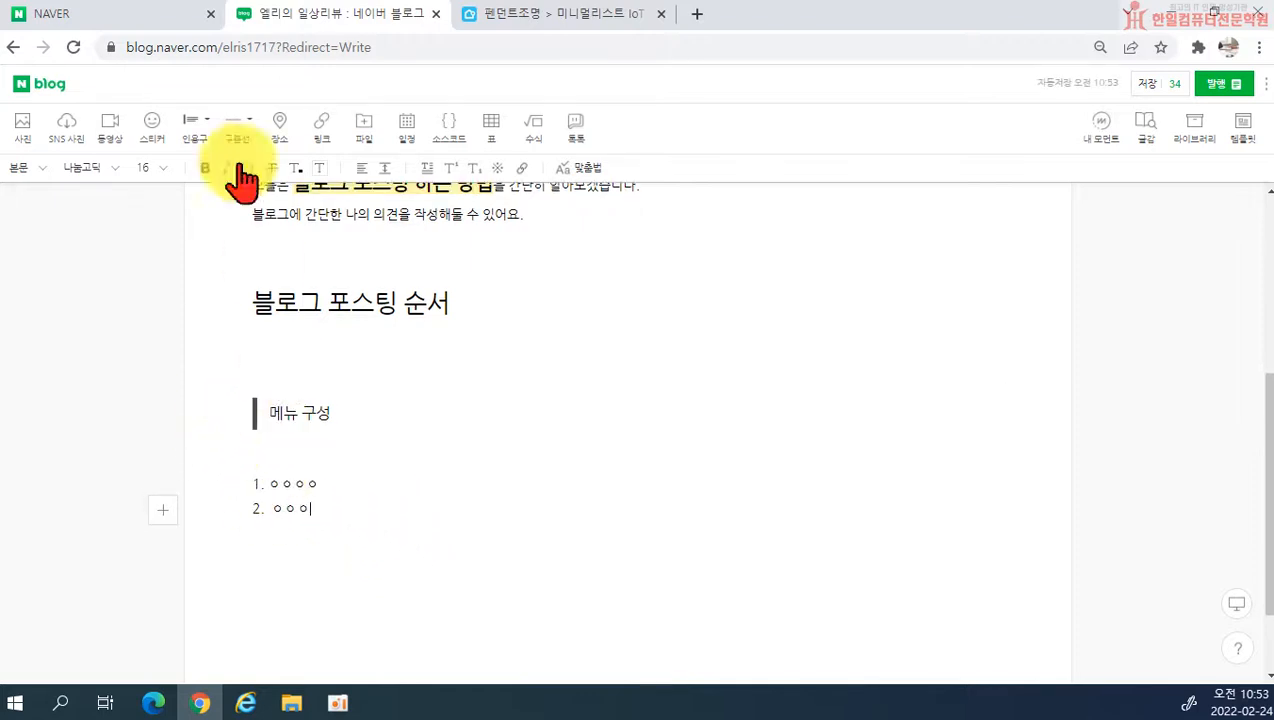
Step: Leave a blank line after the numbered list and insert an empty 말풍선 quotation there
{"action": "left_click", "coordinate": [204, 124]}
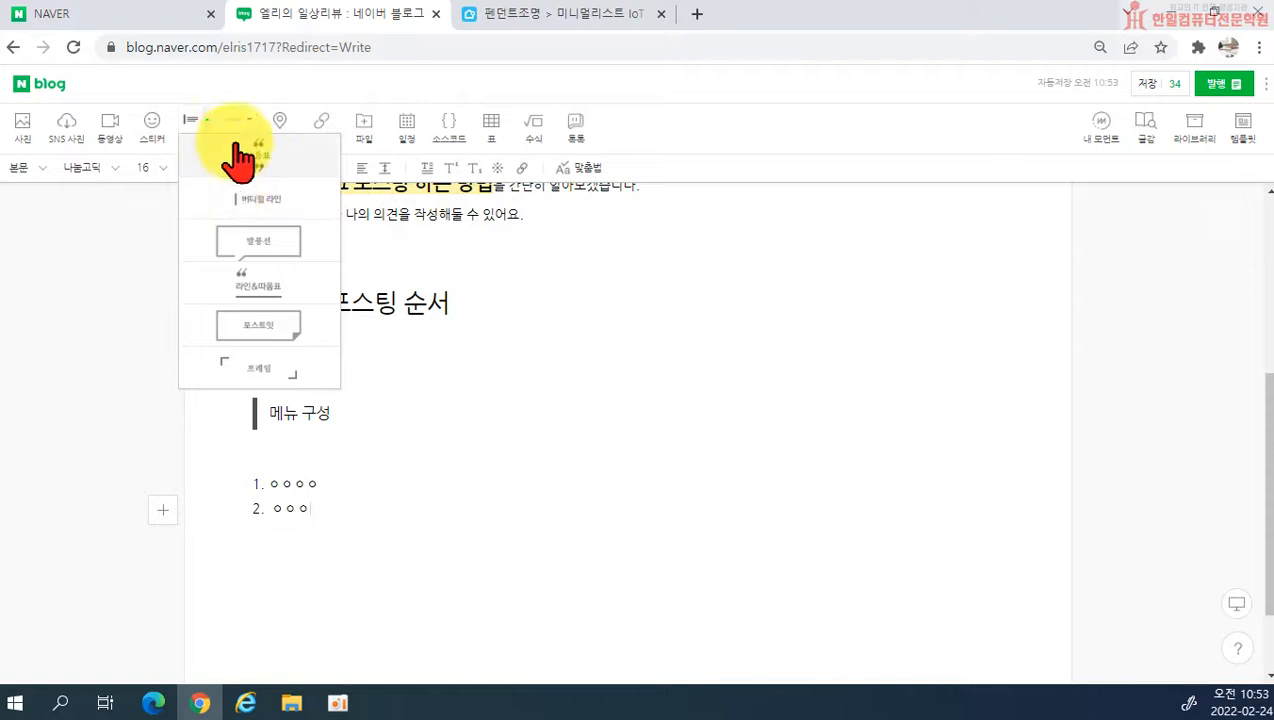
{"action": "scroll", "coordinate": [511, 383], "scroll_direction": "up", "scroll_amount": 1}
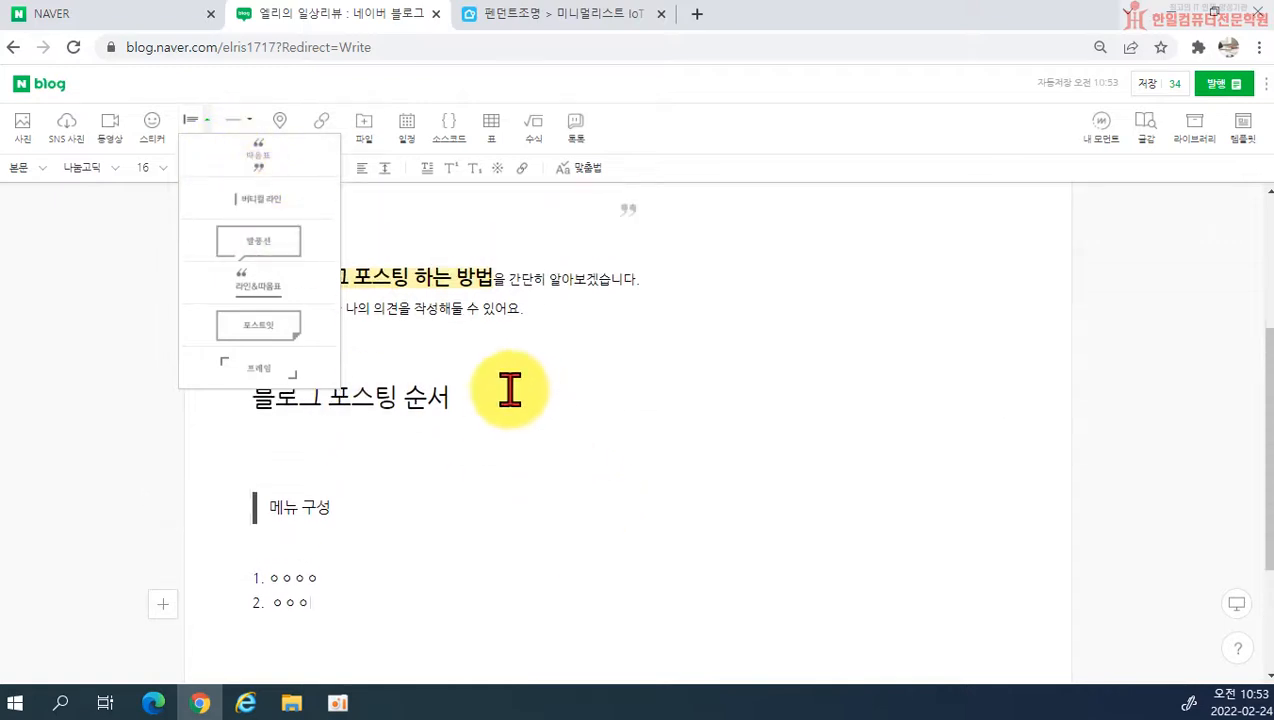
{"action": "scroll", "coordinate": [436, 586], "scroll_direction": "down", "scroll_amount": 2}
{"action": "left_click", "coordinate": [383, 465]}
{"action": "left_click", "coordinate": [362, 402]}
{"action": "key", "text": "Return"}
{"action": "key", "text": "Return"}
{"action": "left_click", "coordinate": [196, 124]}
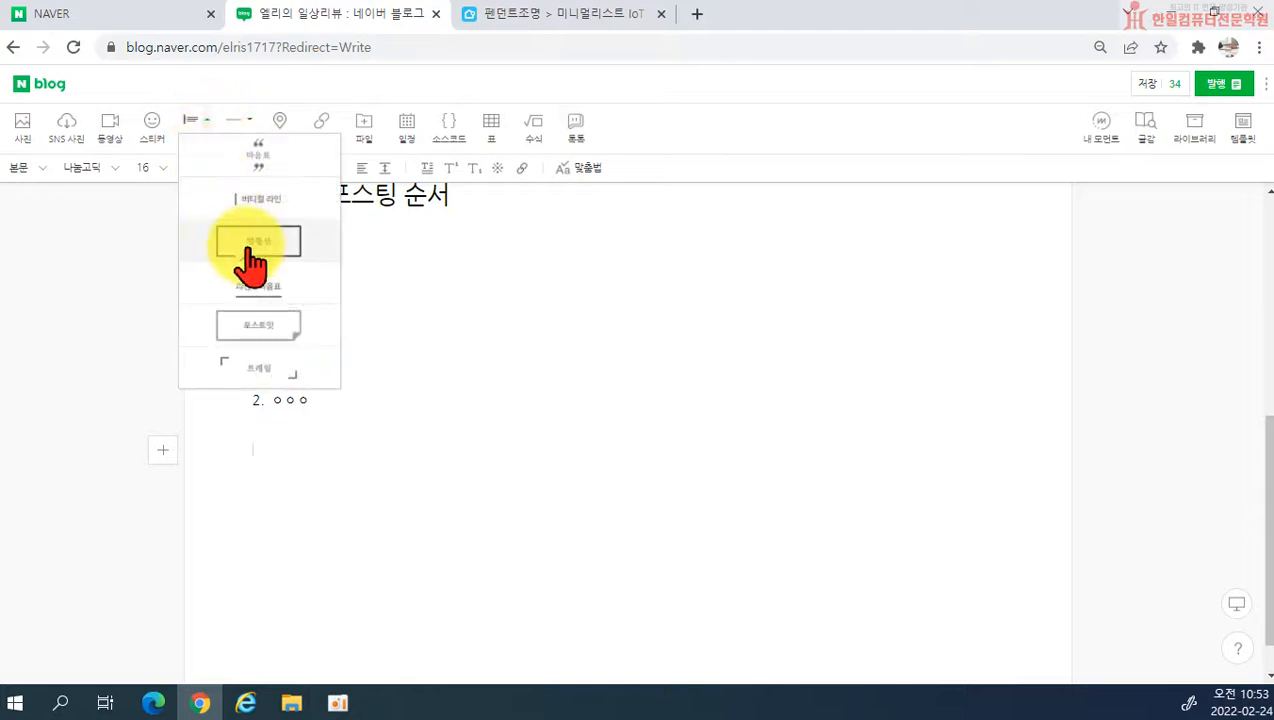
{"action": "left_click", "coordinate": [245, 262]}
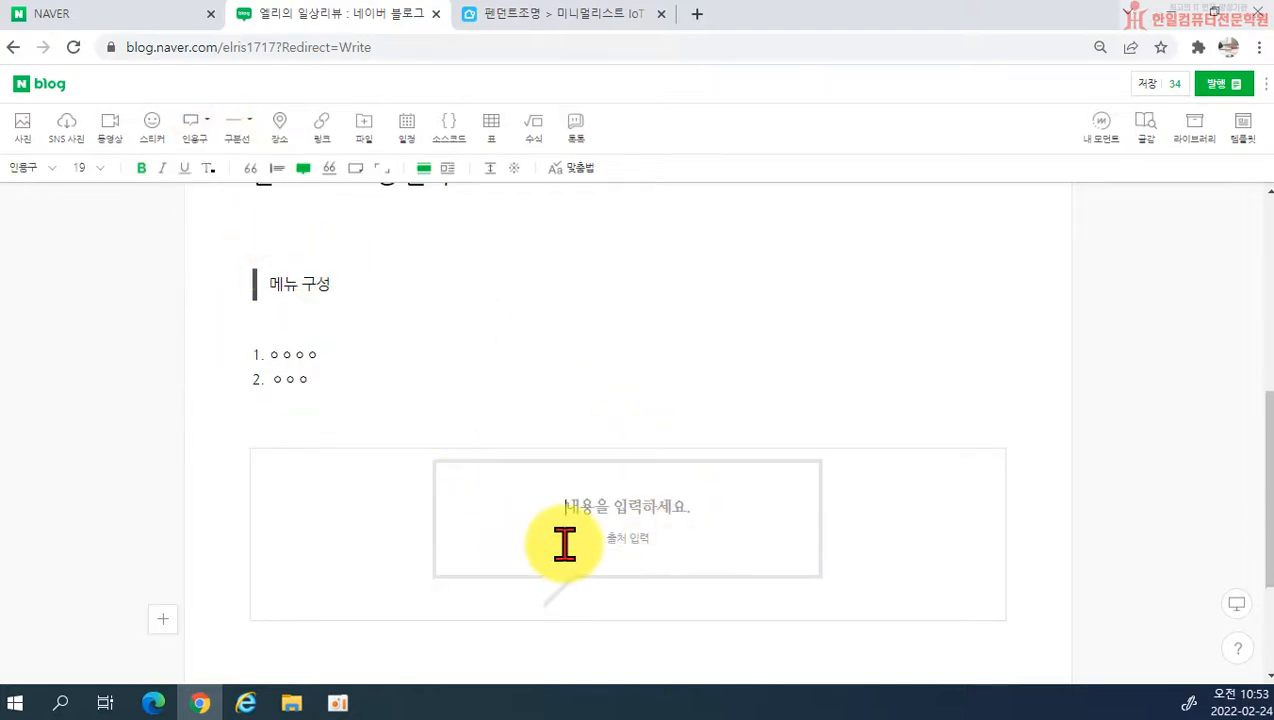
Step: Insert empty 라인&따옴표, 포스트잇 and 프레임 quotations one after another below the 말풍선 quotation
{"action": "left_click", "coordinate": [203, 128]}
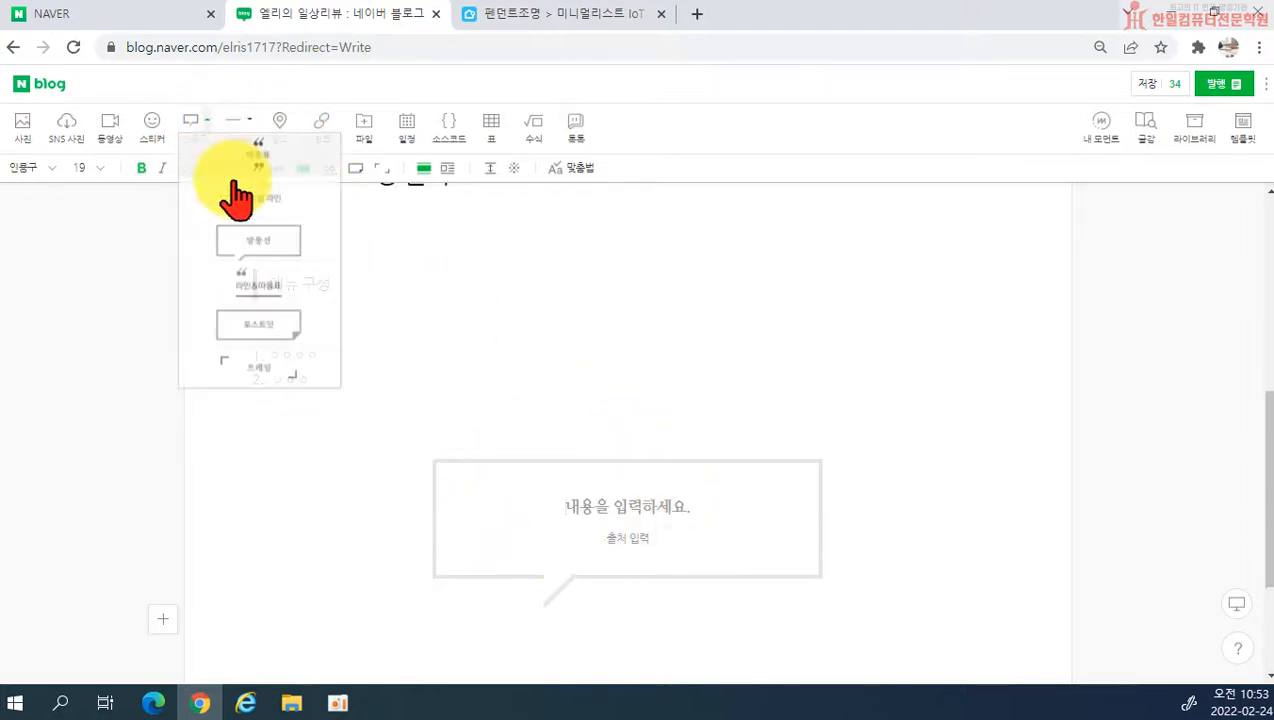
{"action": "left_click", "coordinate": [250, 285]}
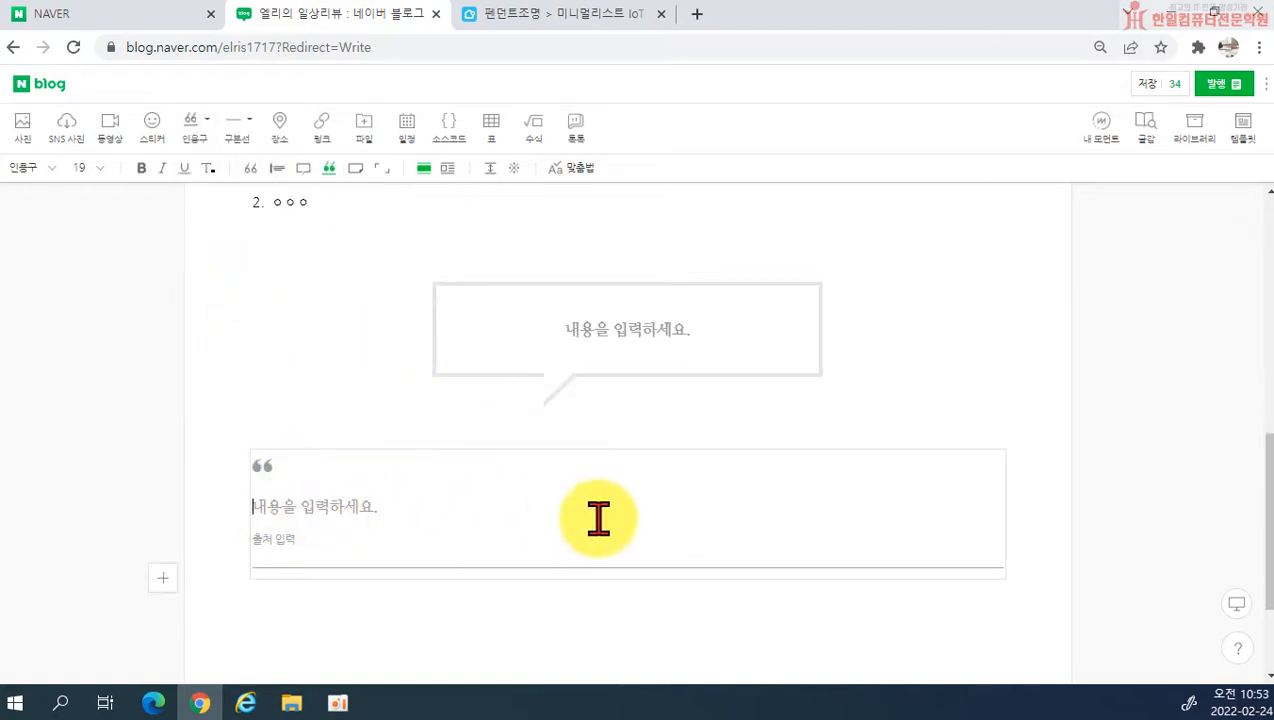
{"action": "left_click", "coordinate": [212, 140]}
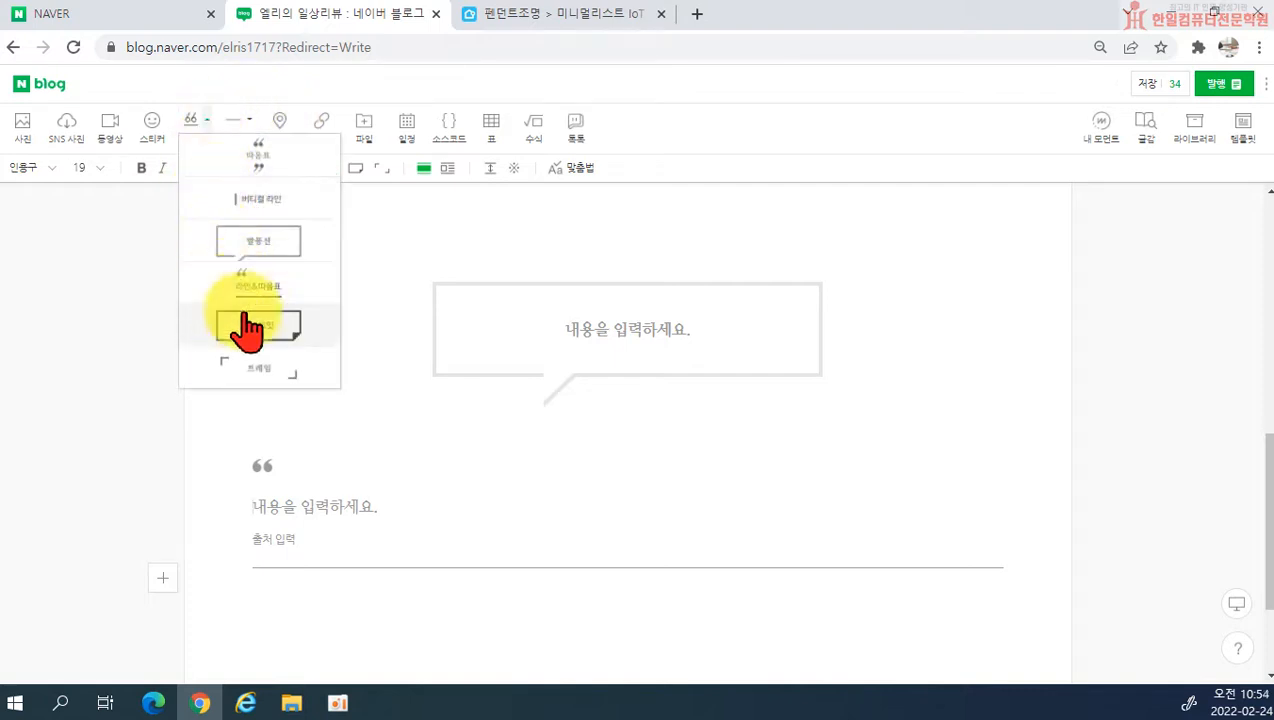
{"action": "left_click", "coordinate": [250, 348]}
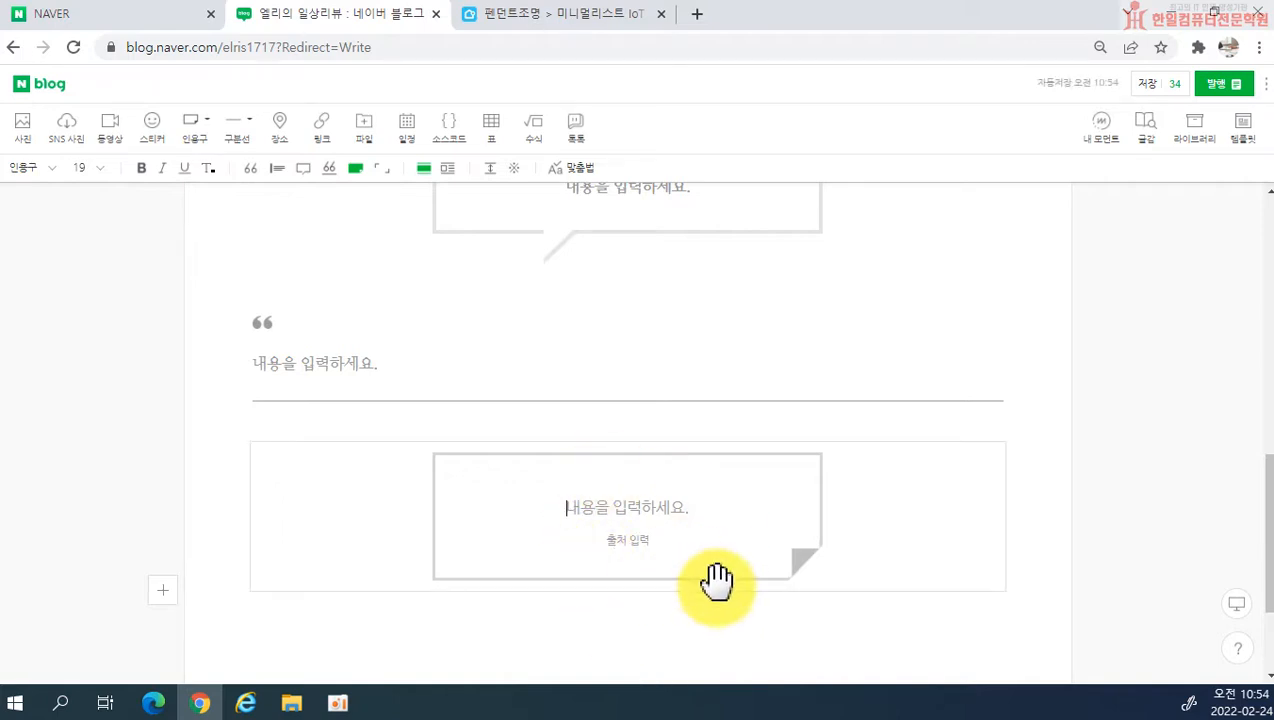
{"action": "left_click", "coordinate": [204, 120]}
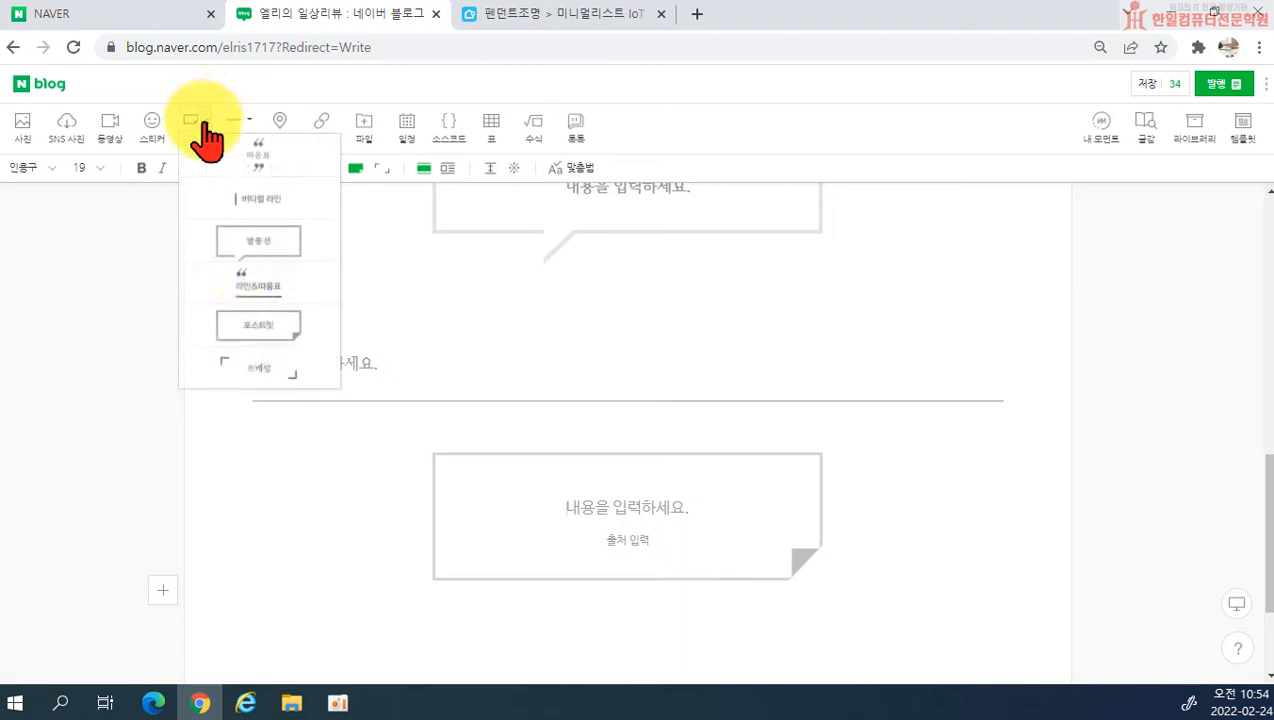
{"action": "left_click", "coordinate": [252, 372]}
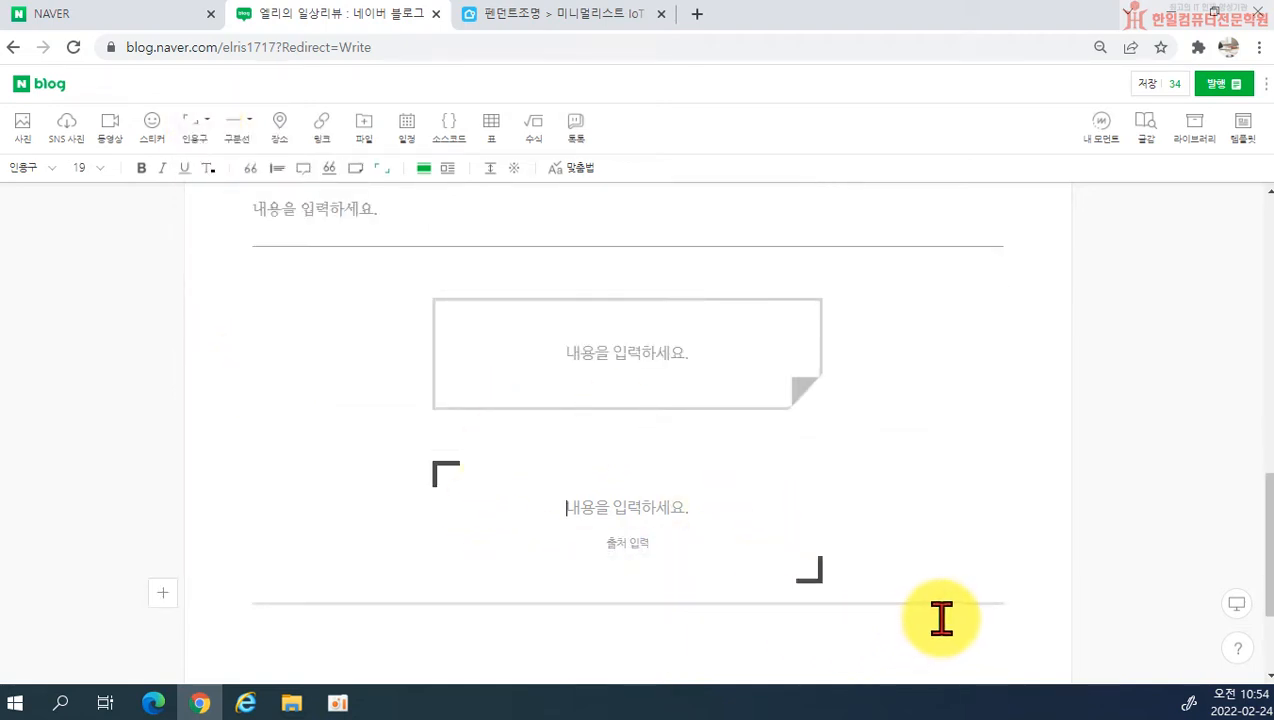
Step: Delete the four empty quotations below the numbered list: 프레임, 포스트잇, 라인&따옴표 and 말풍선
{"action": "scroll", "coordinate": [660, 535], "scroll_direction": "up", "scroll_amount": 10}
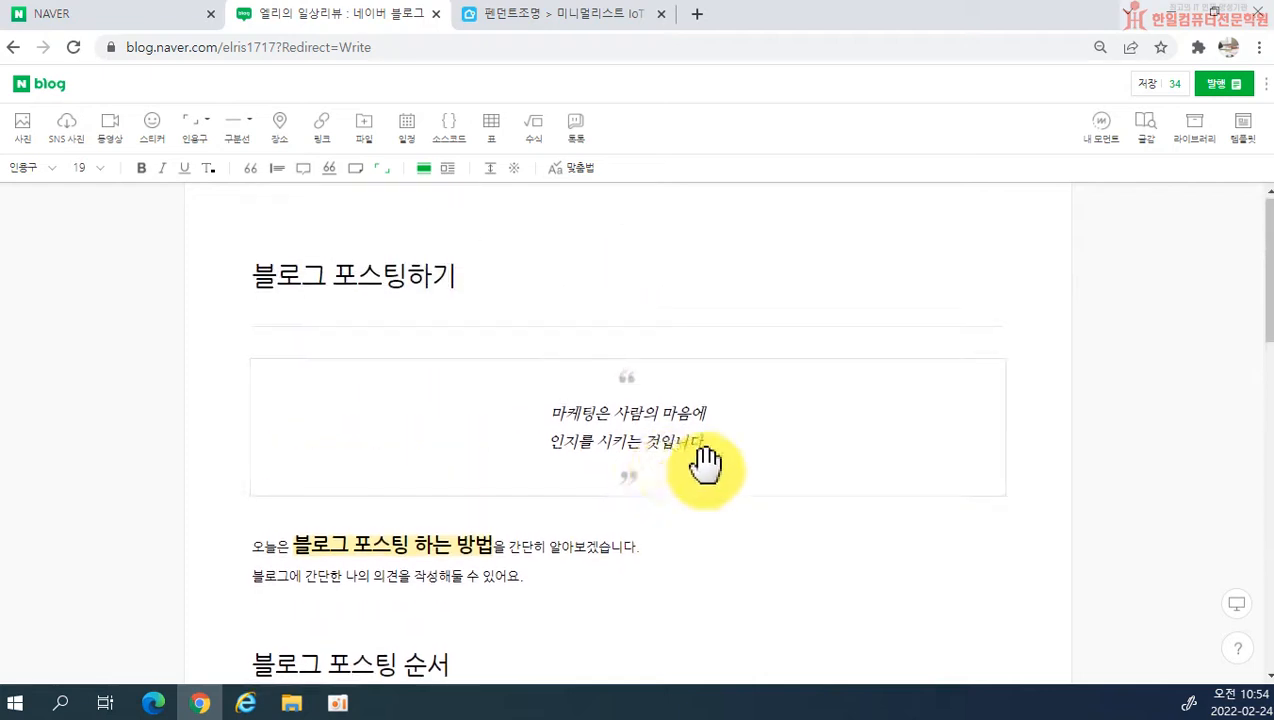
{"action": "scroll", "coordinate": [718, 483], "scroll_direction": "down", "scroll_amount": 7}
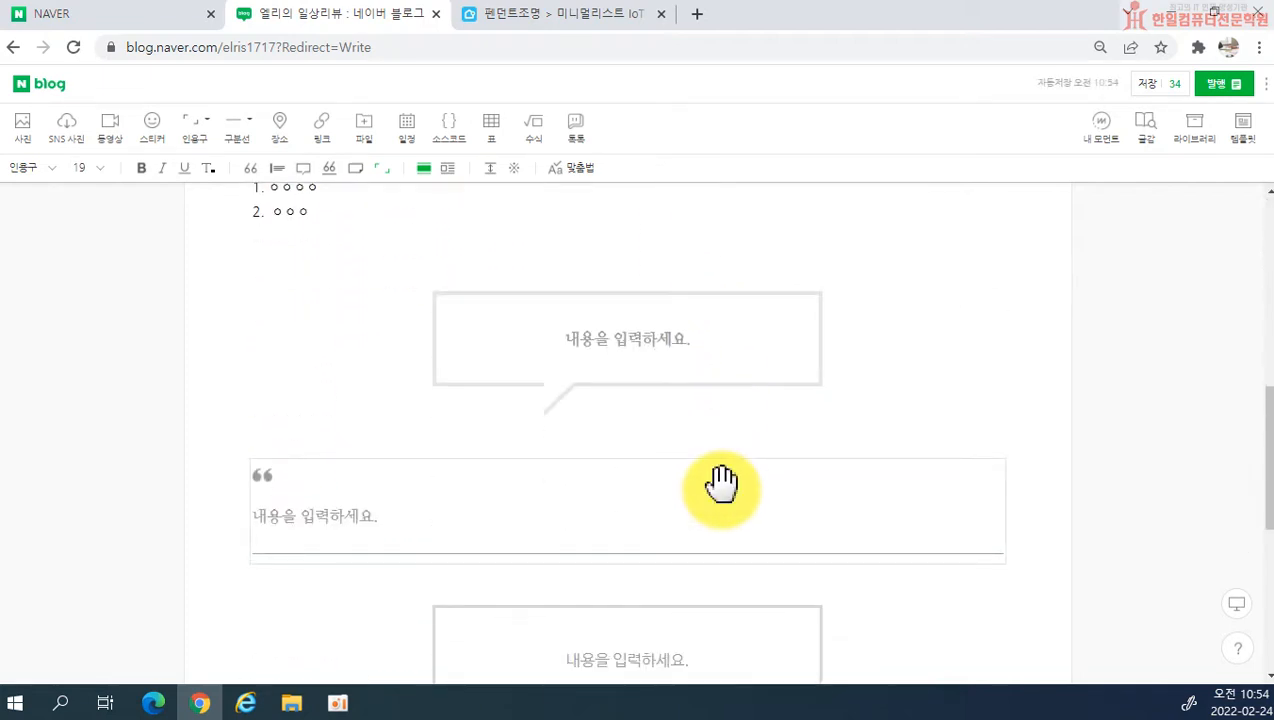
{"action": "scroll", "coordinate": [721, 484], "scroll_direction": "down", "scroll_amount": 5}
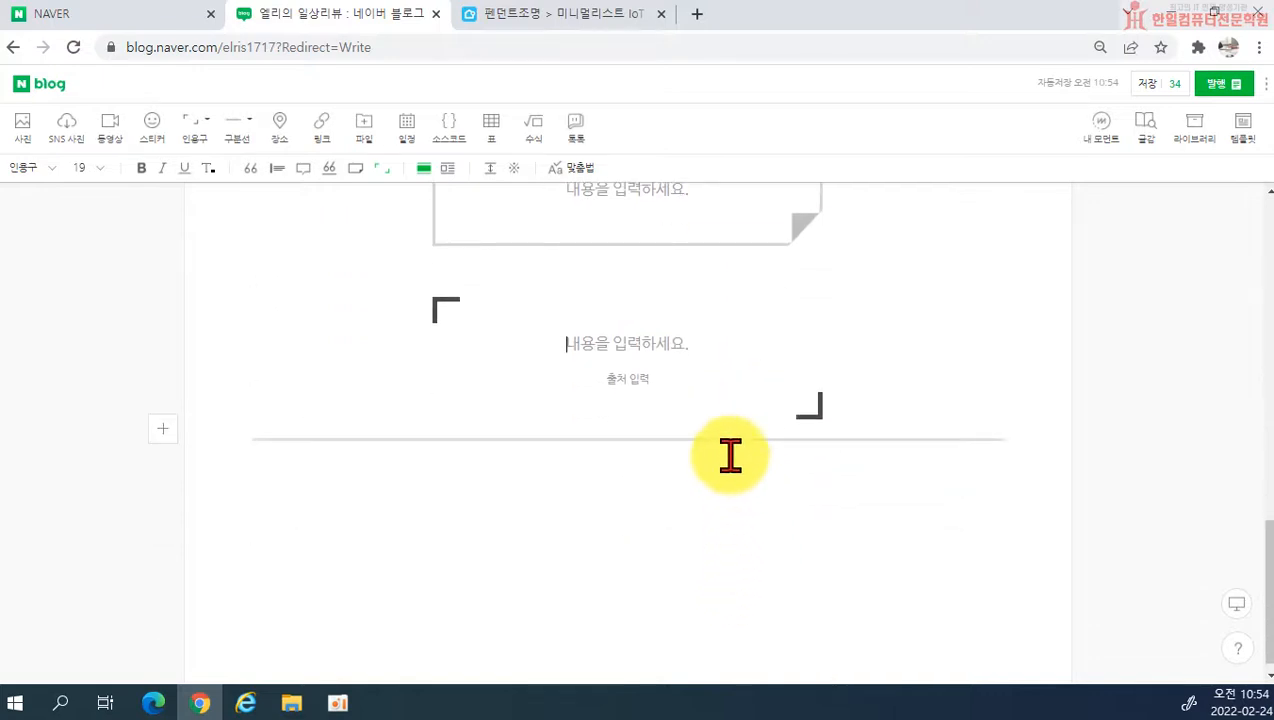
{"action": "left_click", "coordinate": [694, 390]}
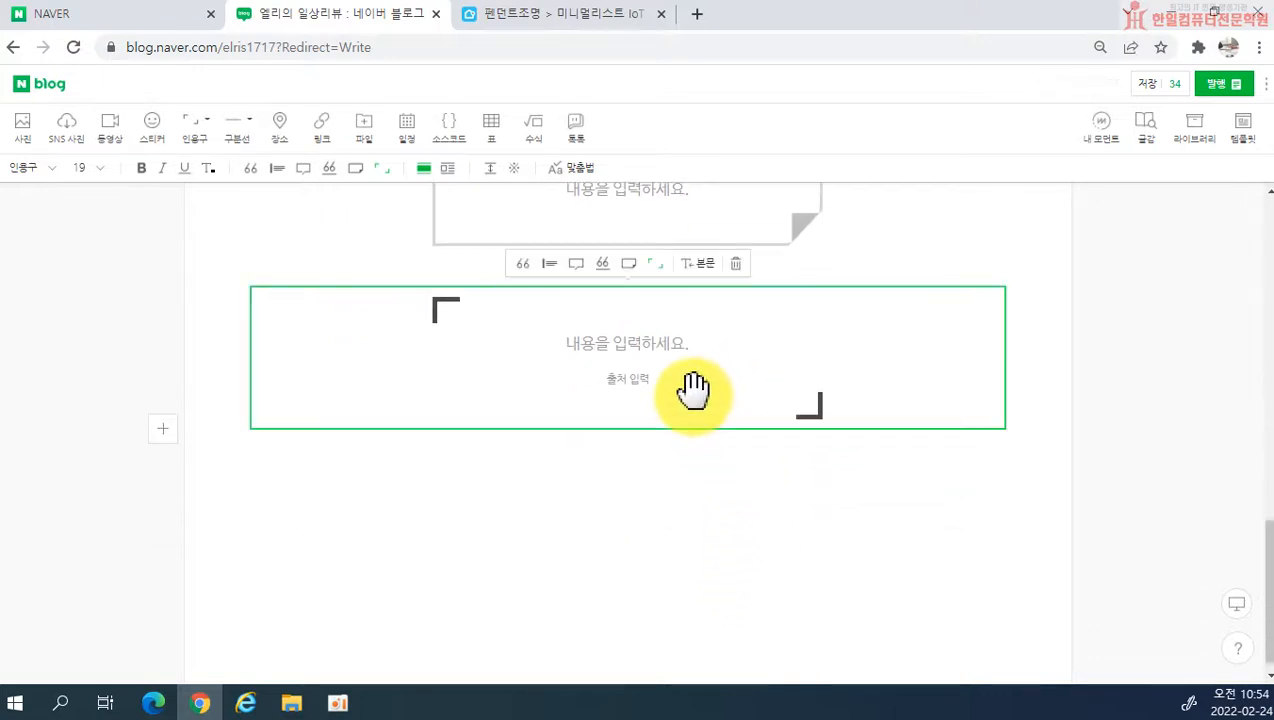
{"action": "key", "text": "Delete"}
{"action": "scroll", "coordinate": [800, 545], "scroll_direction": "up", "scroll_amount": 1}
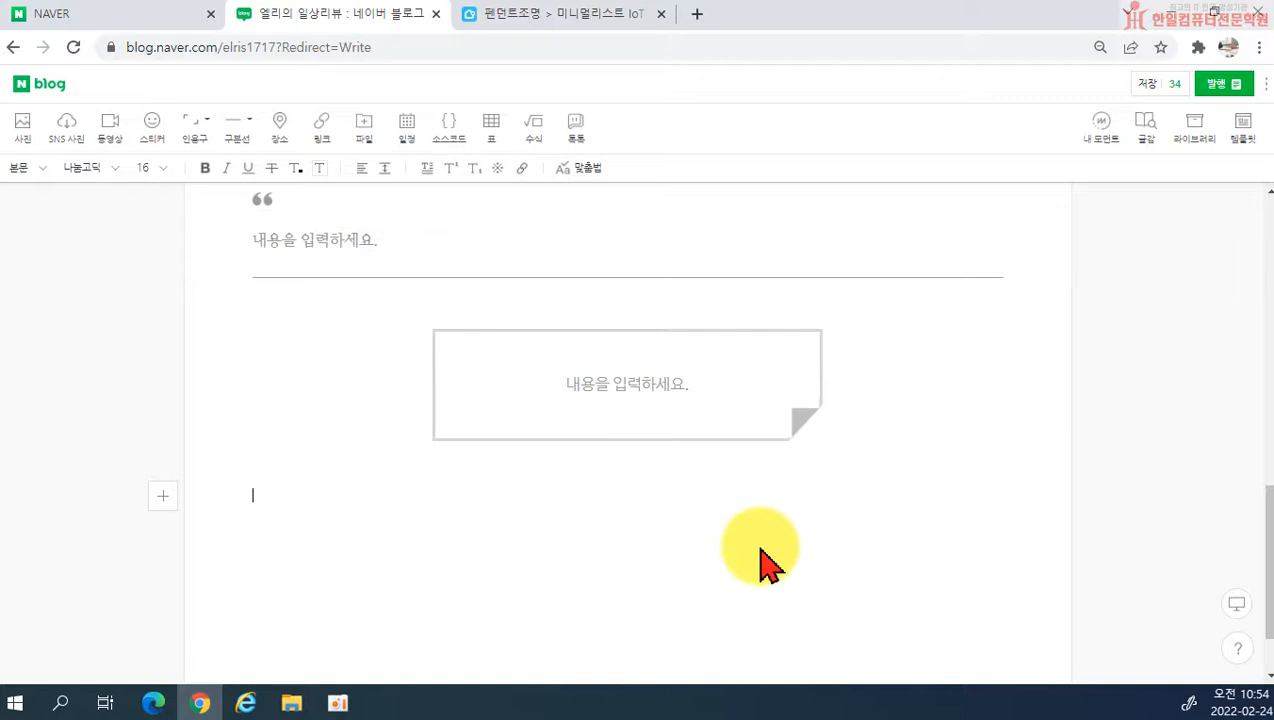
{"action": "left_click", "coordinate": [644, 428]}
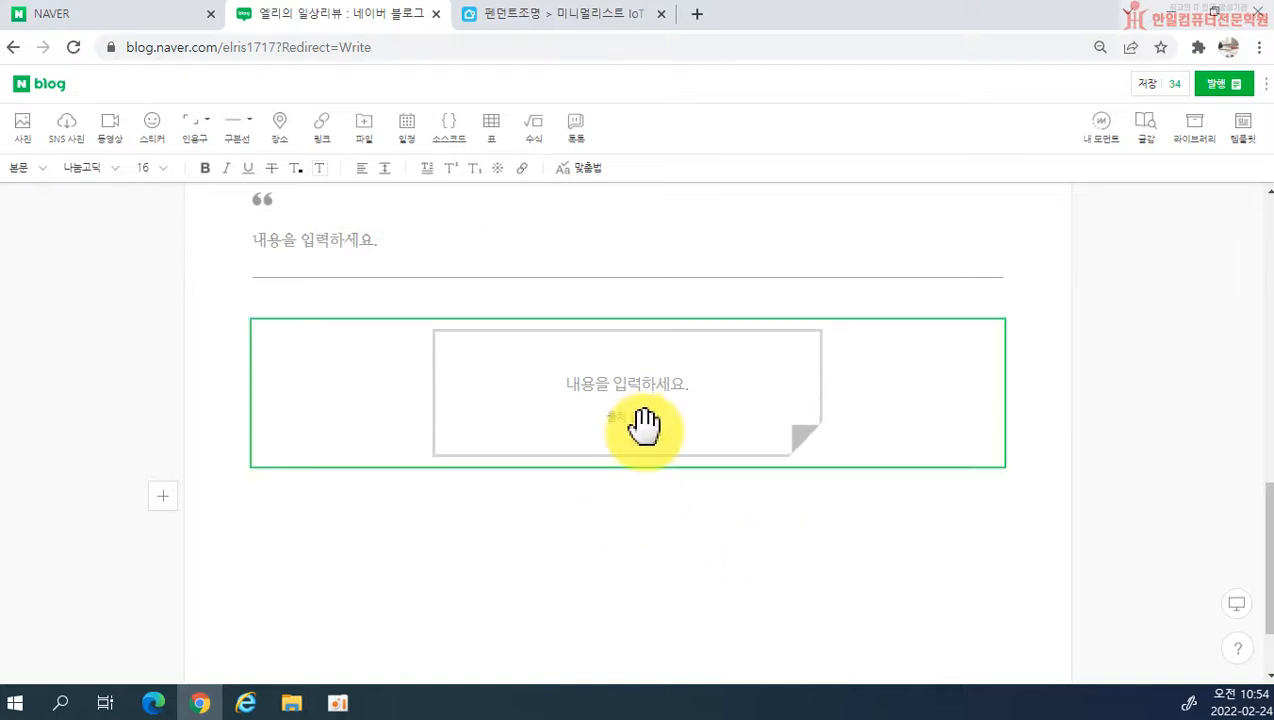
{"action": "key", "text": "Delete"}
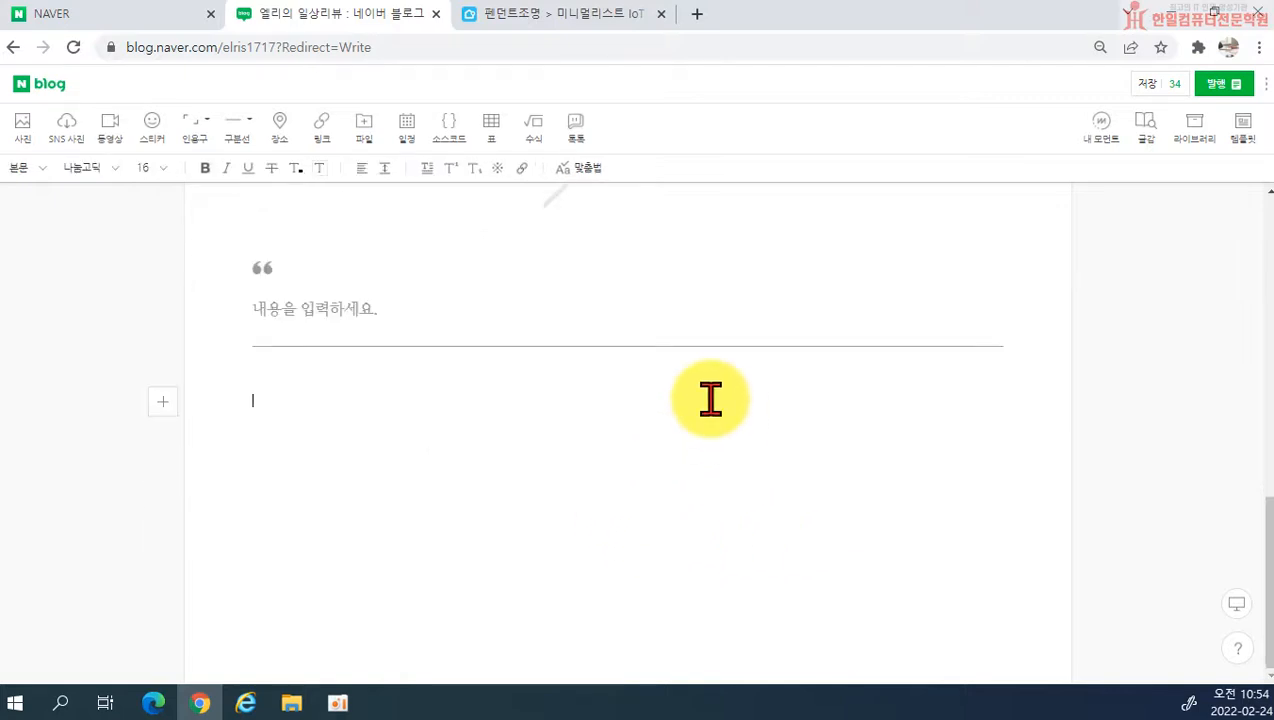
{"action": "left_click", "coordinate": [670, 318]}
{"action": "key", "text": "ctrl+z"}
{"action": "scroll", "coordinate": [673, 330], "scroll_direction": "up", "scroll_amount": 2}
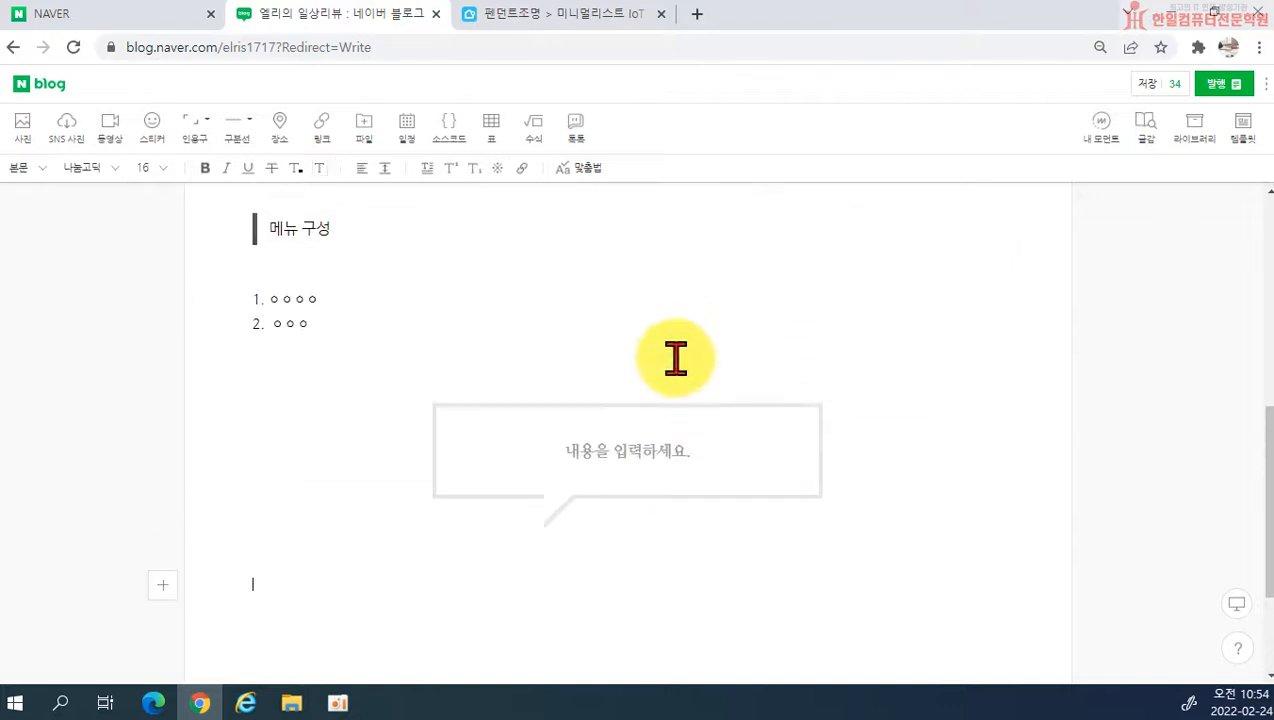
{"action": "left_click", "coordinate": [670, 478]}
{"action": "key", "text": "Delete"}
{"action": "scroll", "coordinate": [498, 455], "scroll_direction": "up", "scroll_amount": 2}
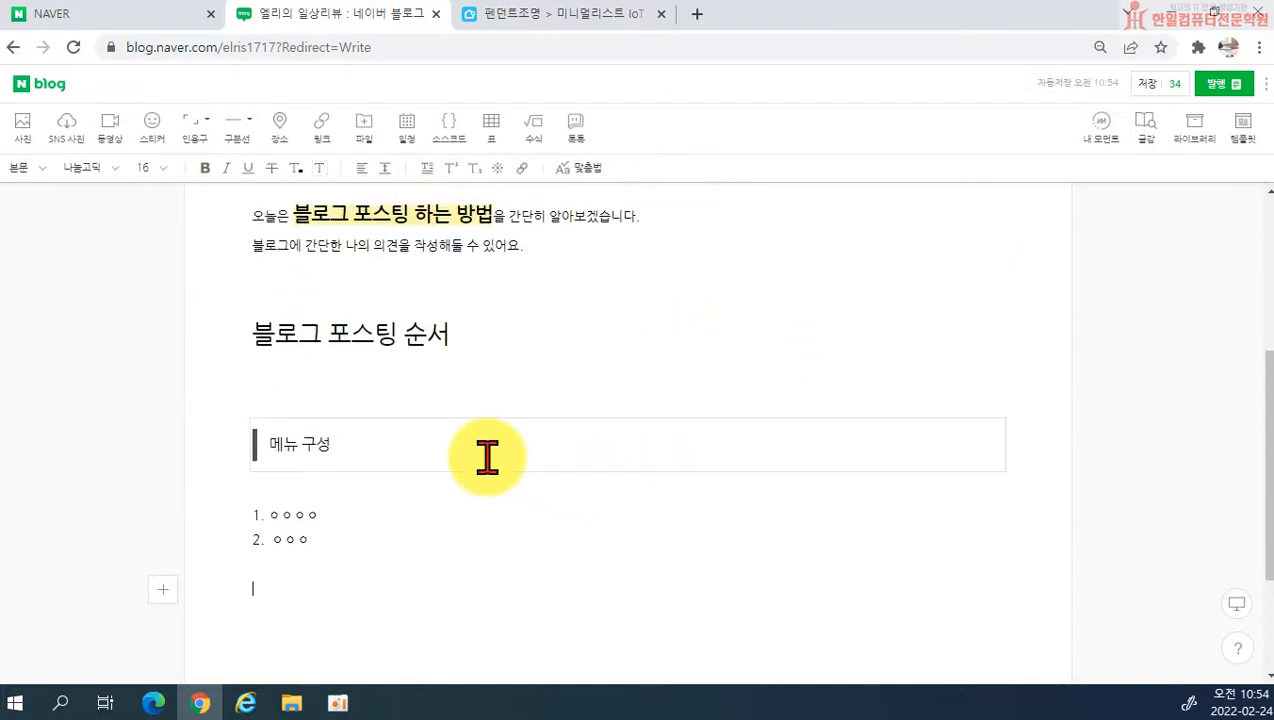
Step: Delete the 메뉴 구성 quotation and the numbered list below the 블로그 포스팅 순서 subheading
{"action": "left_click", "coordinate": [414, 455]}
{"action": "key", "text": "Delete"}
{"action": "left_click_drag", "start_coordinate": [347, 441], "coordinate": [222, 364]}
{"action": "key", "text": "Delete"}
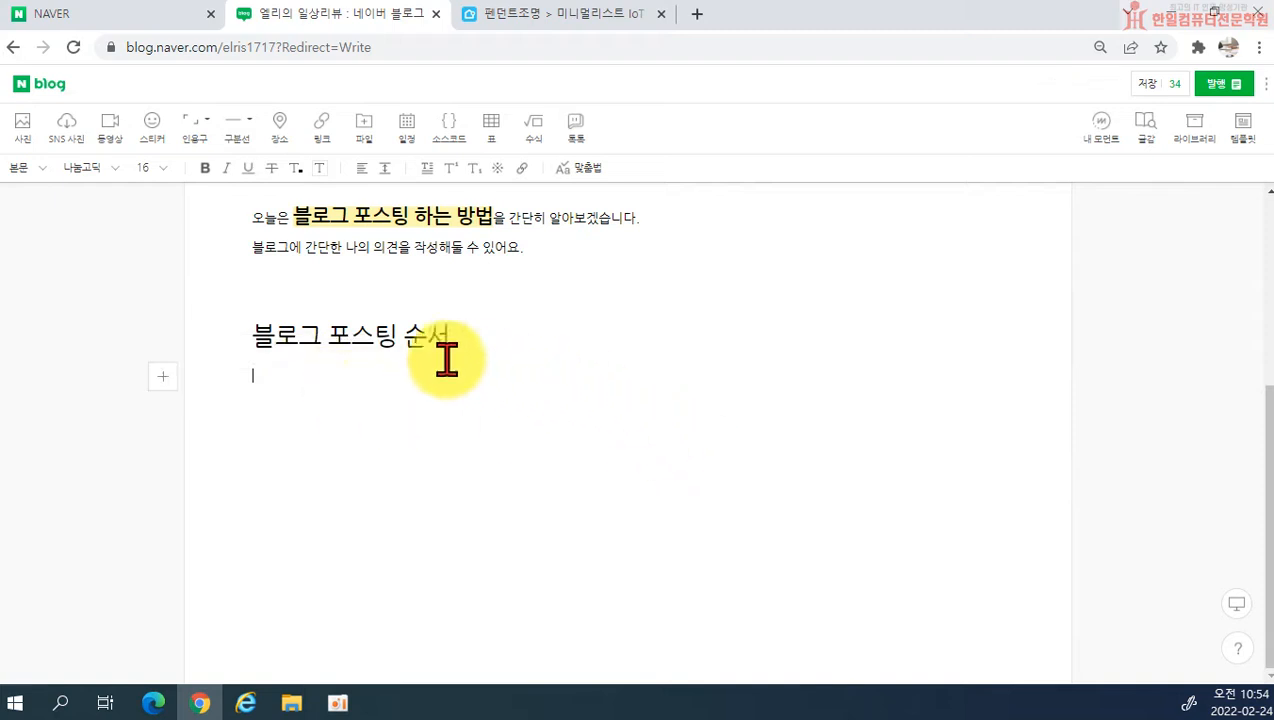
Step: Insert a long thin divider line below the 블로그 포스팅 순서 subheading and remove it again
{"action": "key", "text": "Return"}
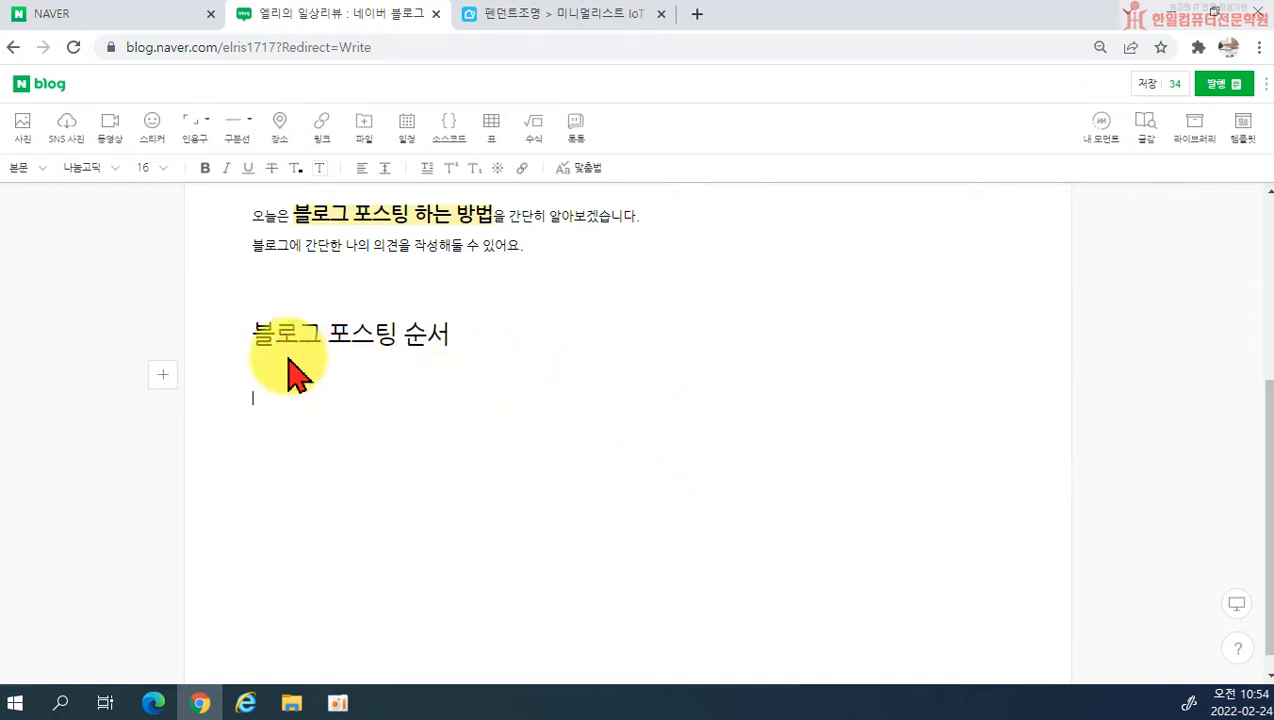
{"action": "left_click", "coordinate": [252, 139]}
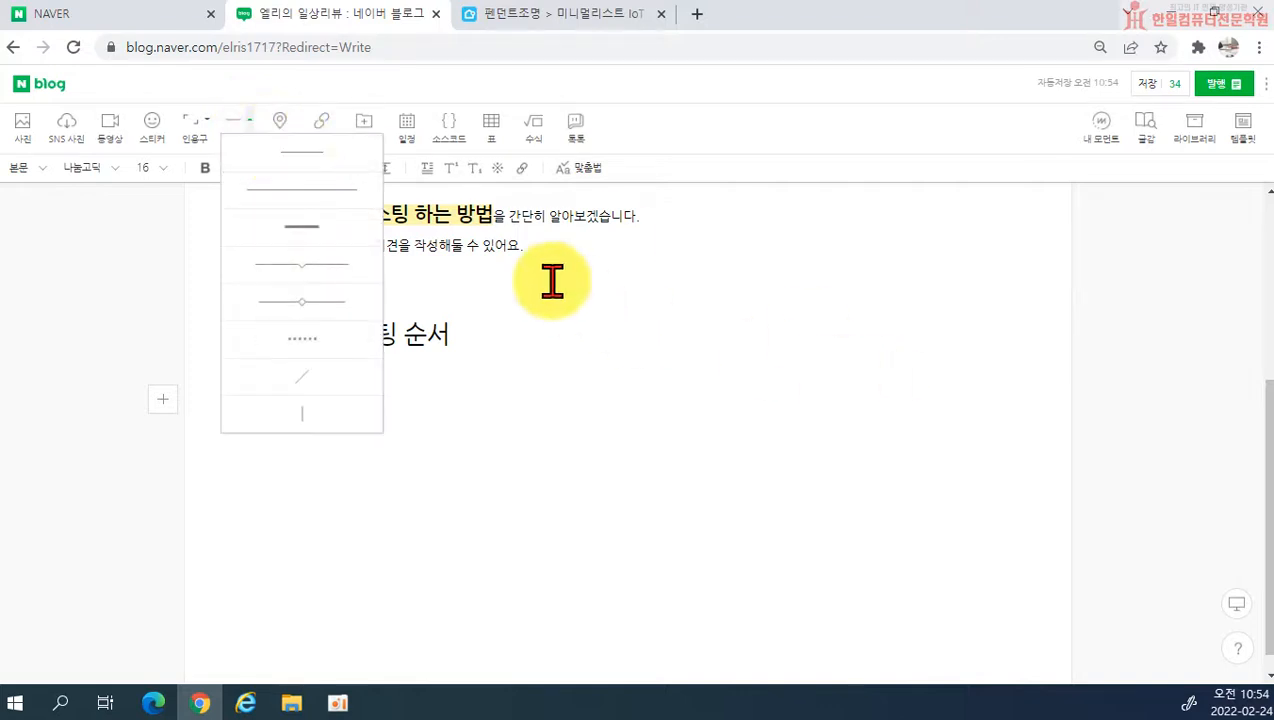
{"action": "left_click", "coordinate": [313, 192]}
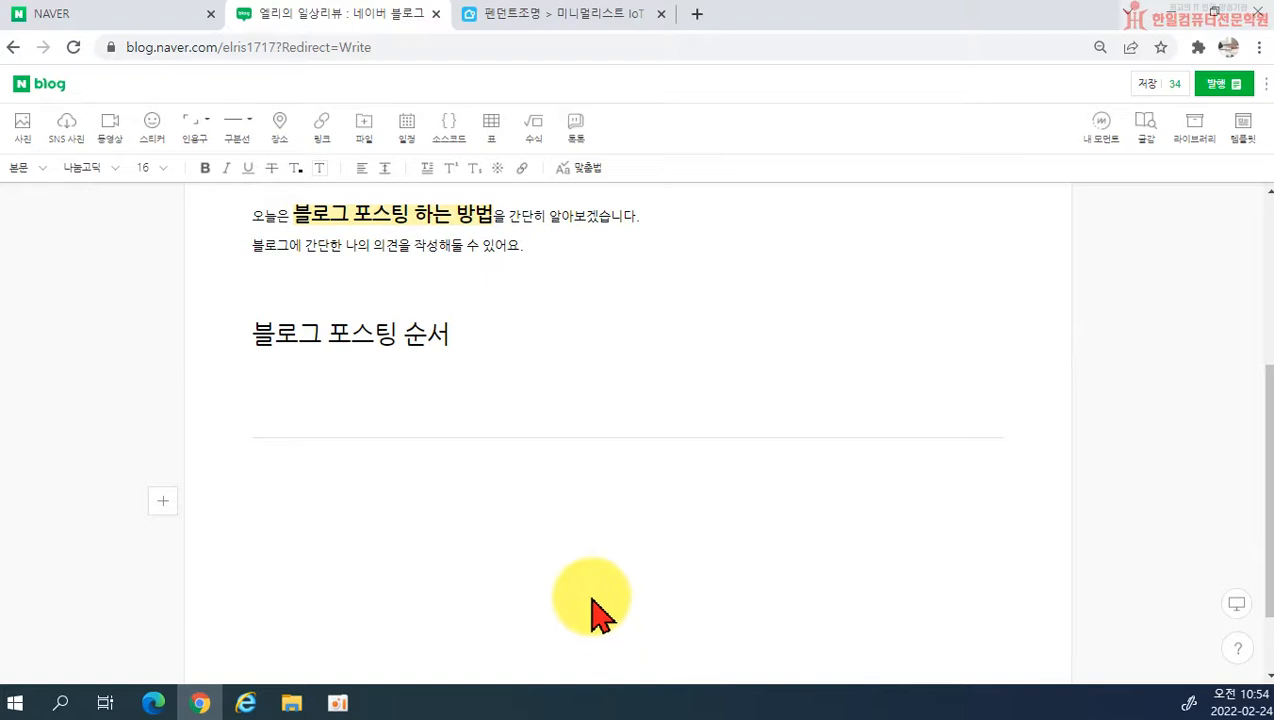
{"action": "key", "text": "BackSpace"}
{"action": "key", "text": "BackSpace"}
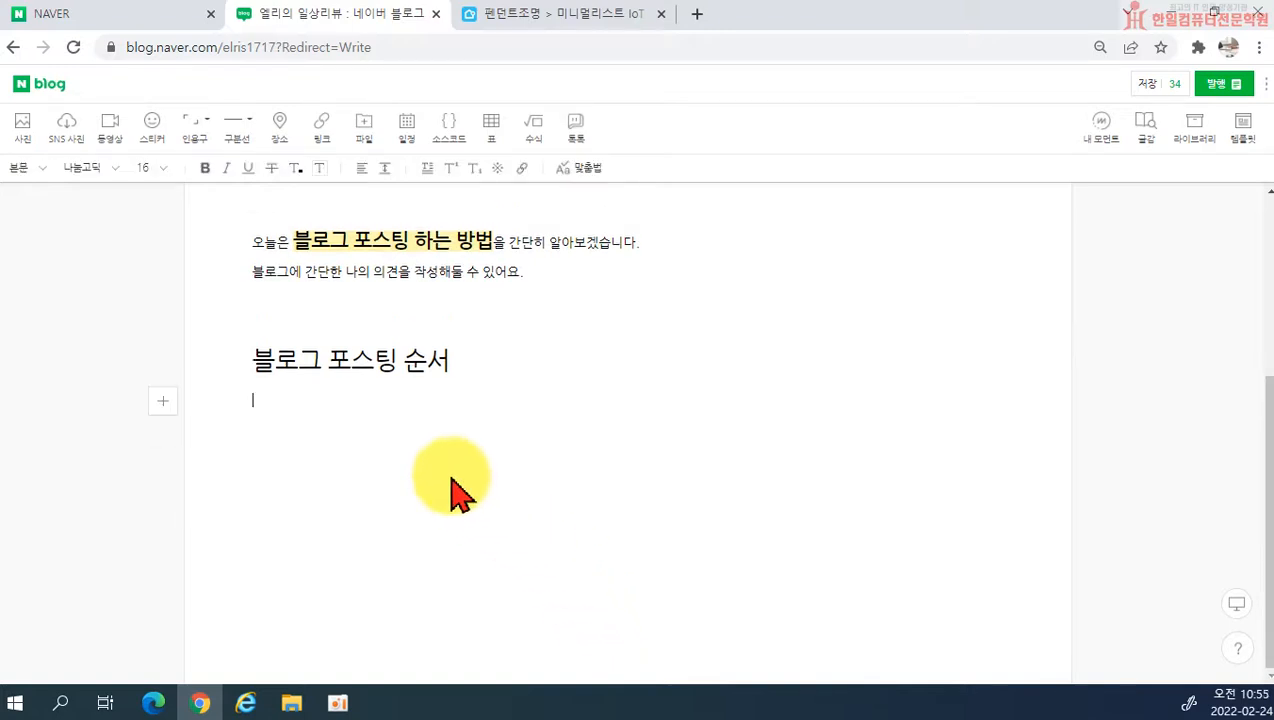
Step: Look over the divider line styles without inserting one and leave a blank line below the 블로그 포스팅 순서 subheading
{"action": "left_click", "coordinate": [248, 122]}
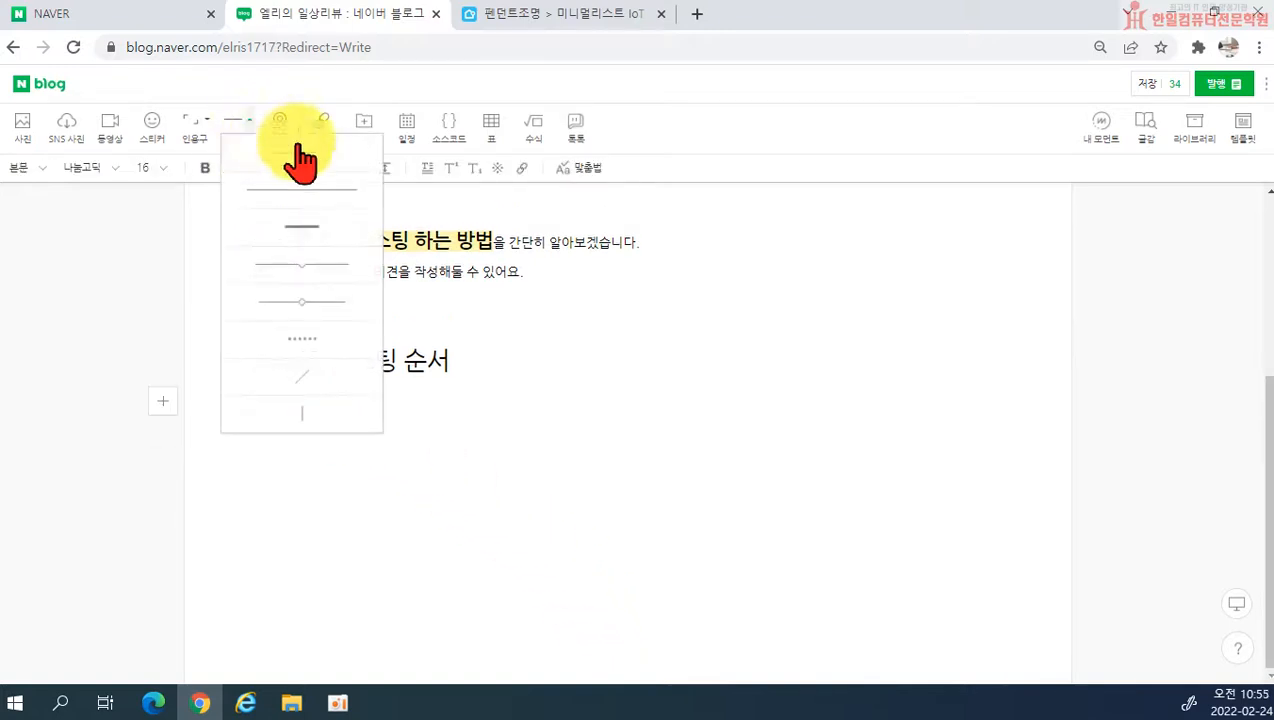
{"action": "left_click", "coordinate": [657, 327]}
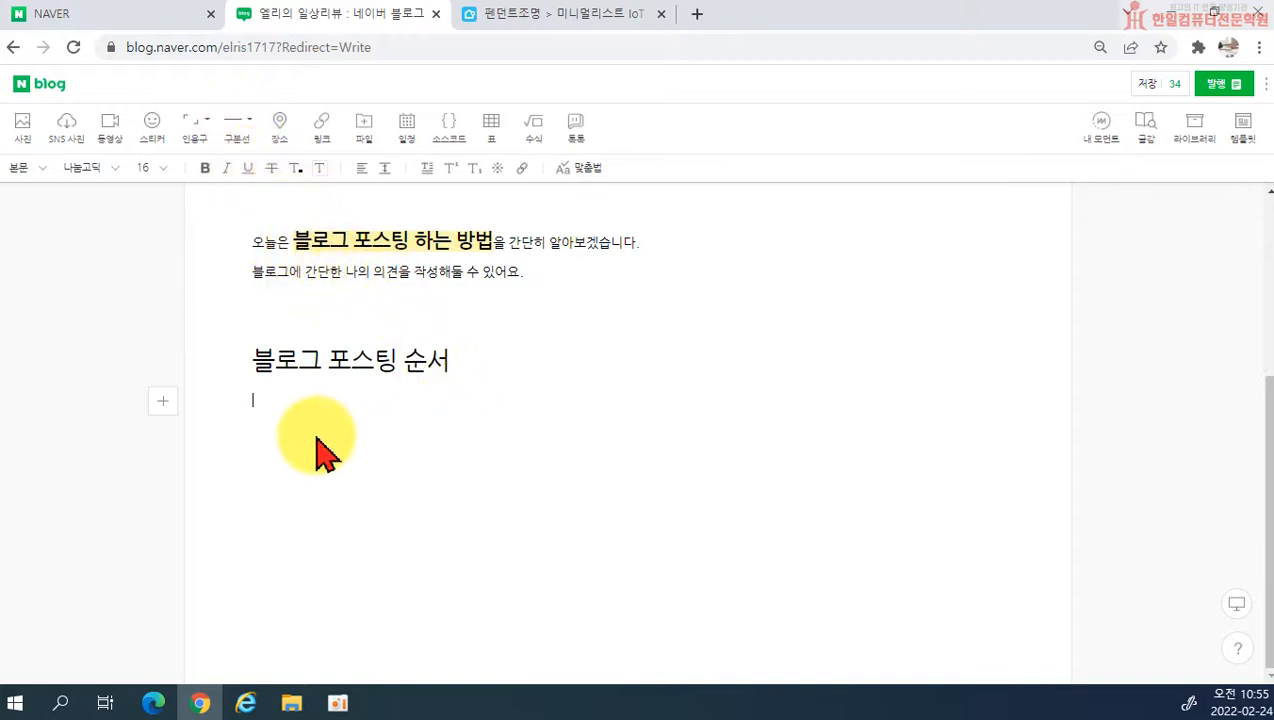
{"action": "key", "text": "Return"}
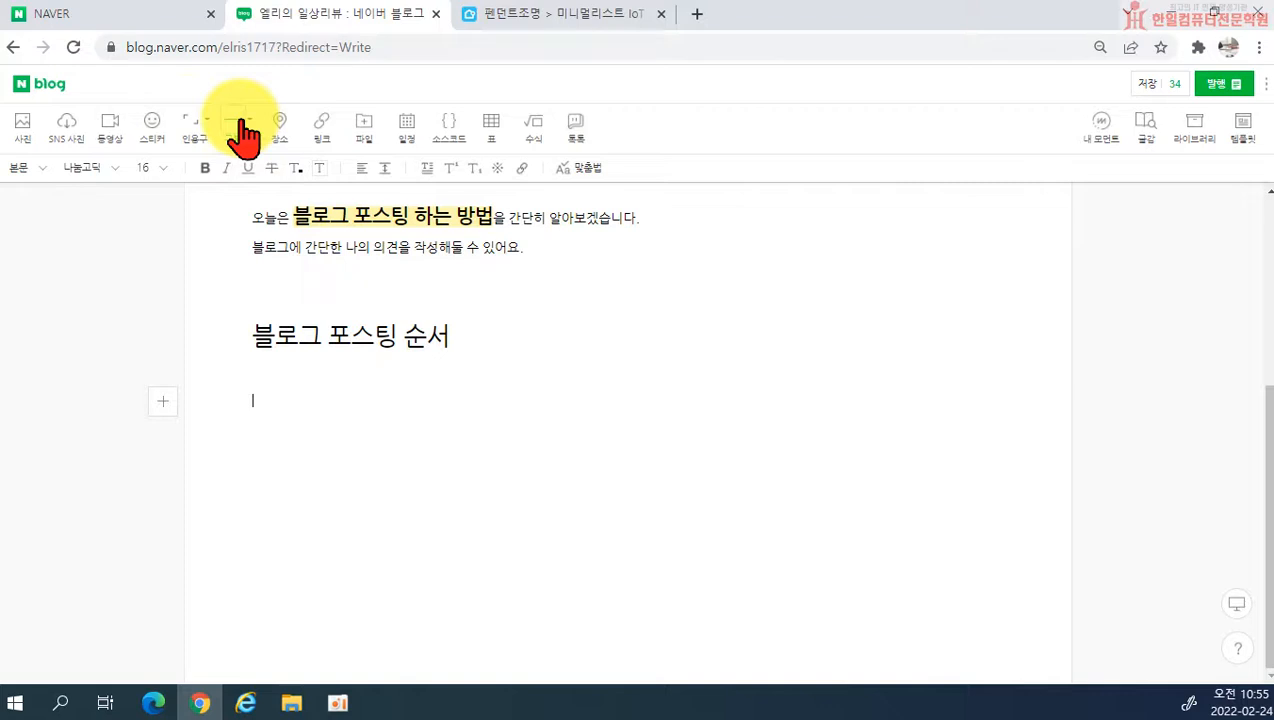
Step: View the line spacing options for the second body sentence, and try a drop cap on that sentence before removing it
{"action": "scroll", "coordinate": [350, 447], "scroll_direction": "up", "scroll_amount": 2}
{"action": "scroll", "coordinate": [373, 447], "scroll_direction": "up", "scroll_amount": 1}
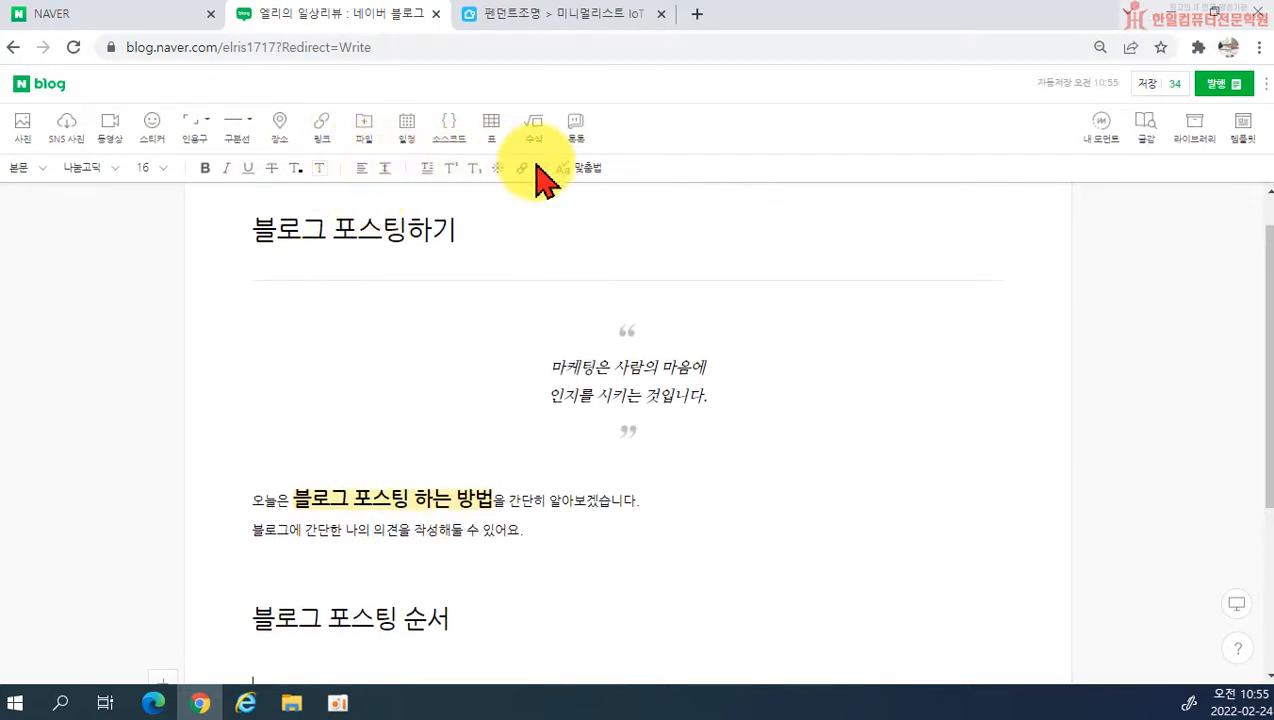
{"action": "left_click", "coordinate": [289, 530]}
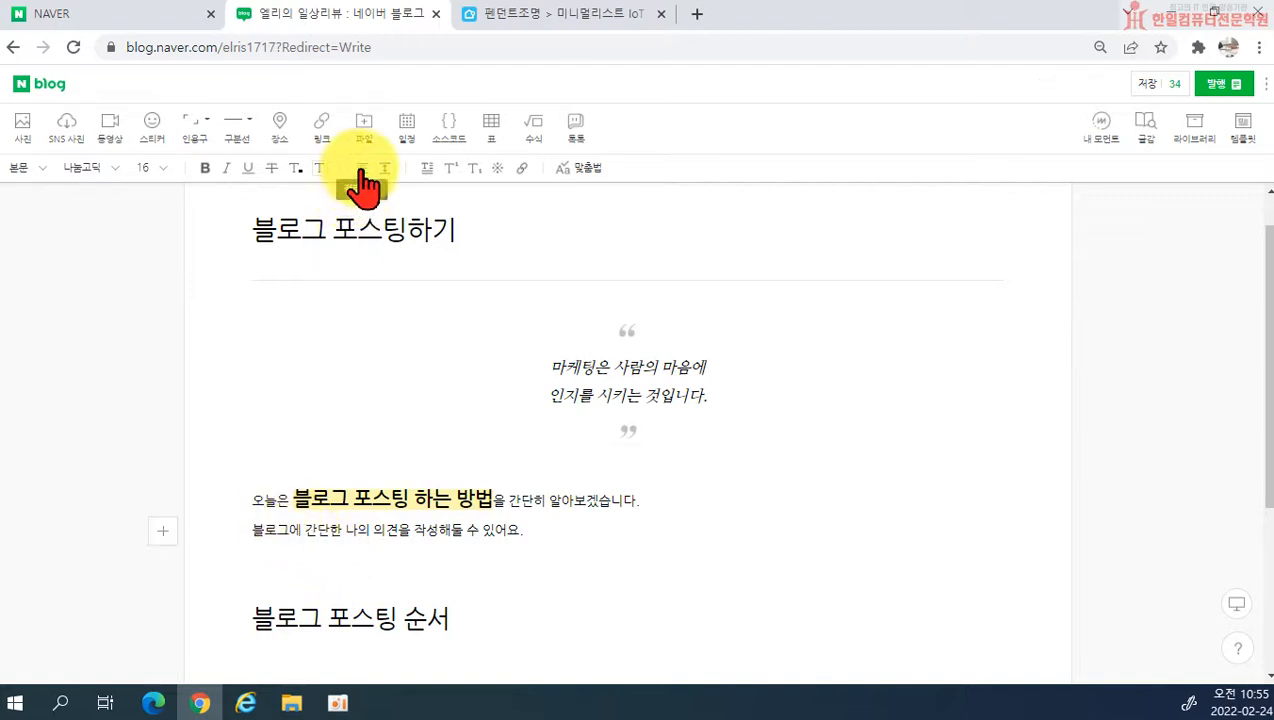
{"action": "left_click", "coordinate": [386, 172]}
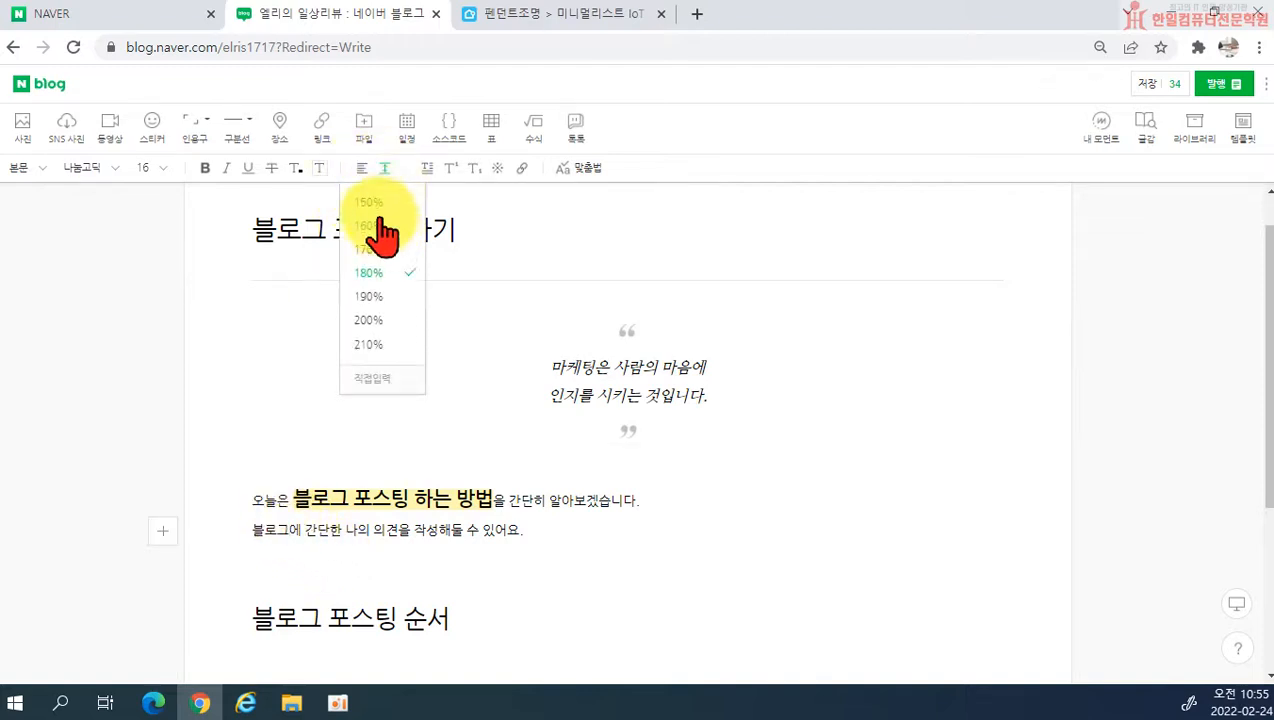
{"action": "left_click", "coordinate": [433, 168]}
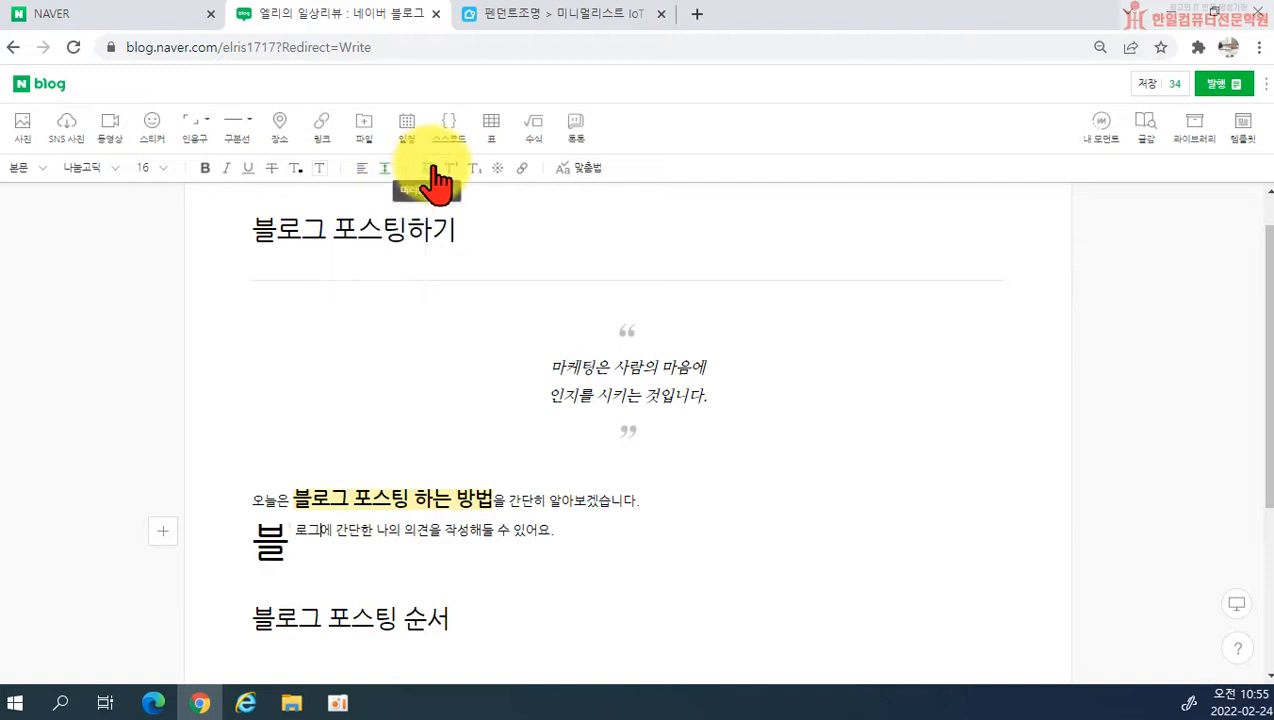
{"action": "left_click", "coordinate": [434, 170]}
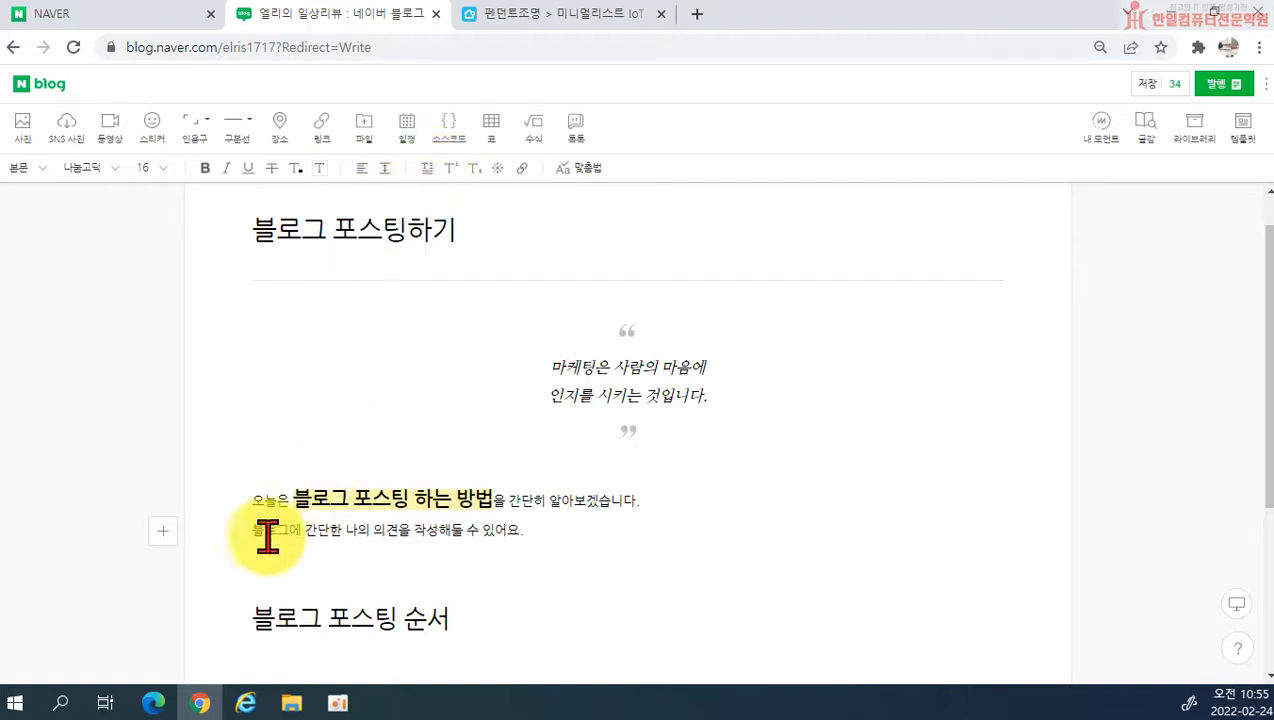
Step: Apply a drop cap to the first body sentence beginning with 오늘은 and remove it again
{"action": "left_click", "coordinate": [264, 505]}
{"action": "left_click", "coordinate": [428, 170]}
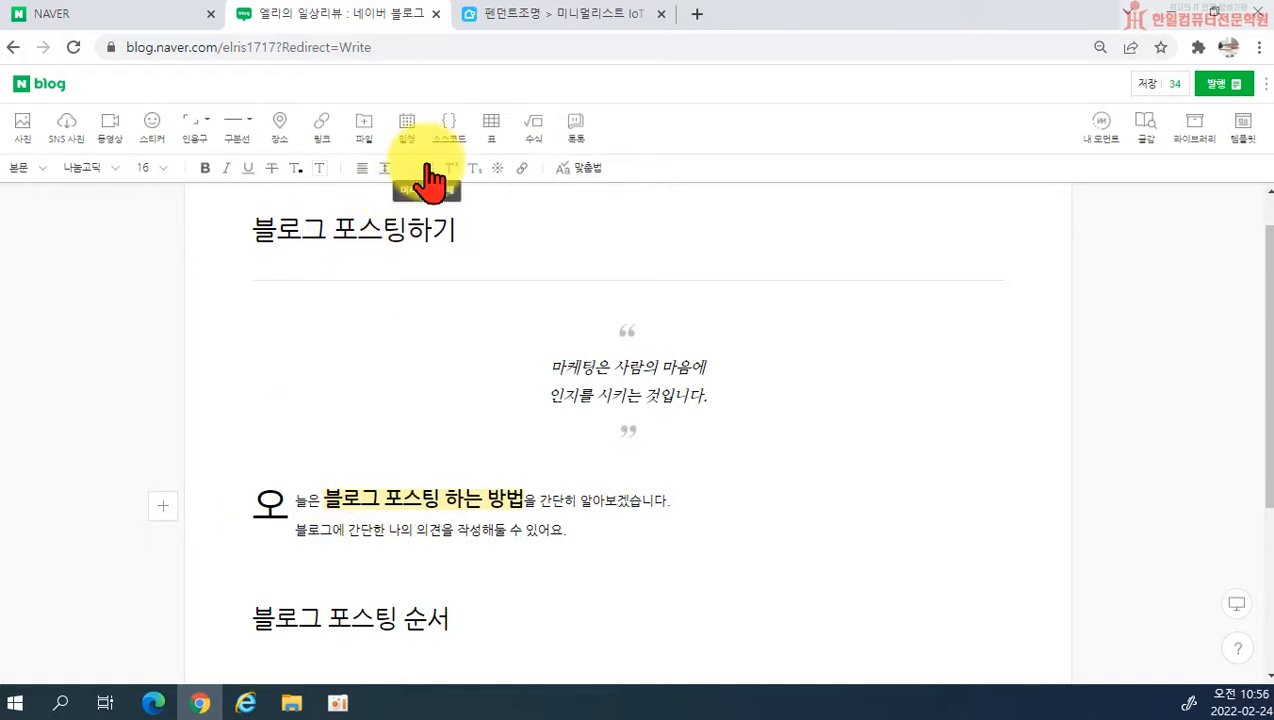
{"action": "left_click", "coordinate": [428, 170]}
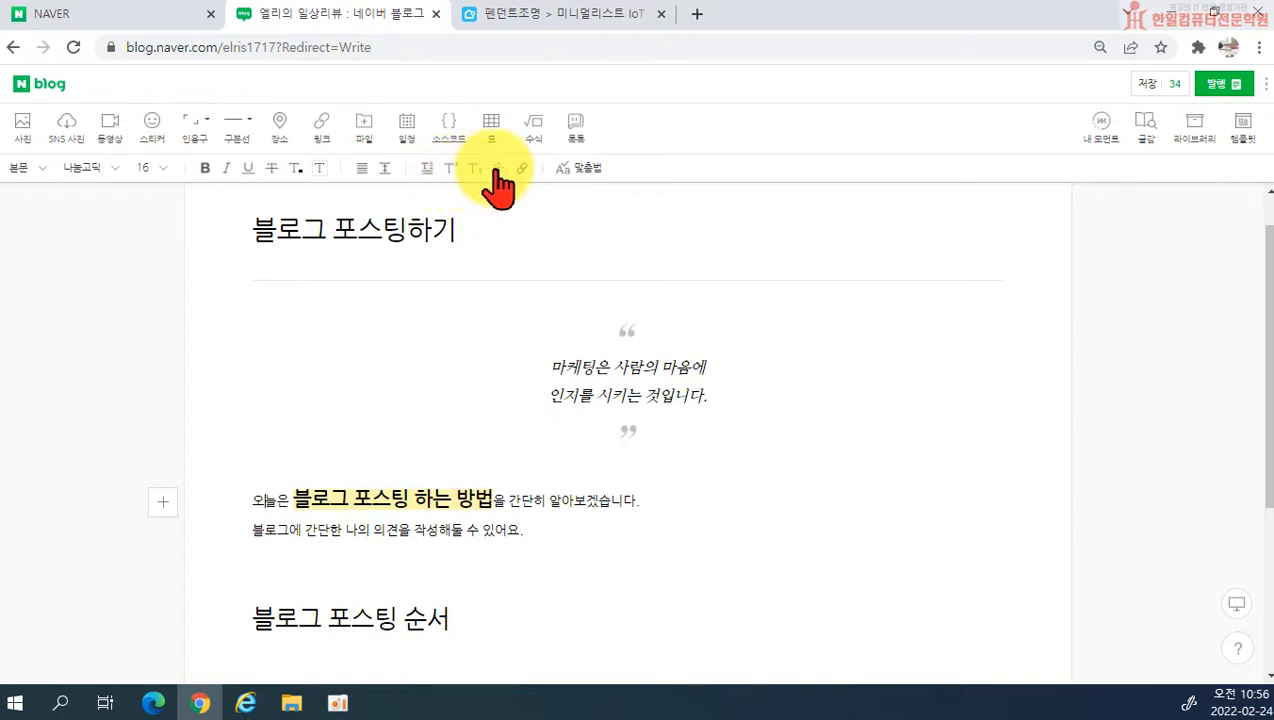
Step: View the 많이쓰는 기호 symbols, and enter ㅁ below the second body sentence to browse its expanded special character list
{"action": "left_click", "coordinate": [497, 170]}
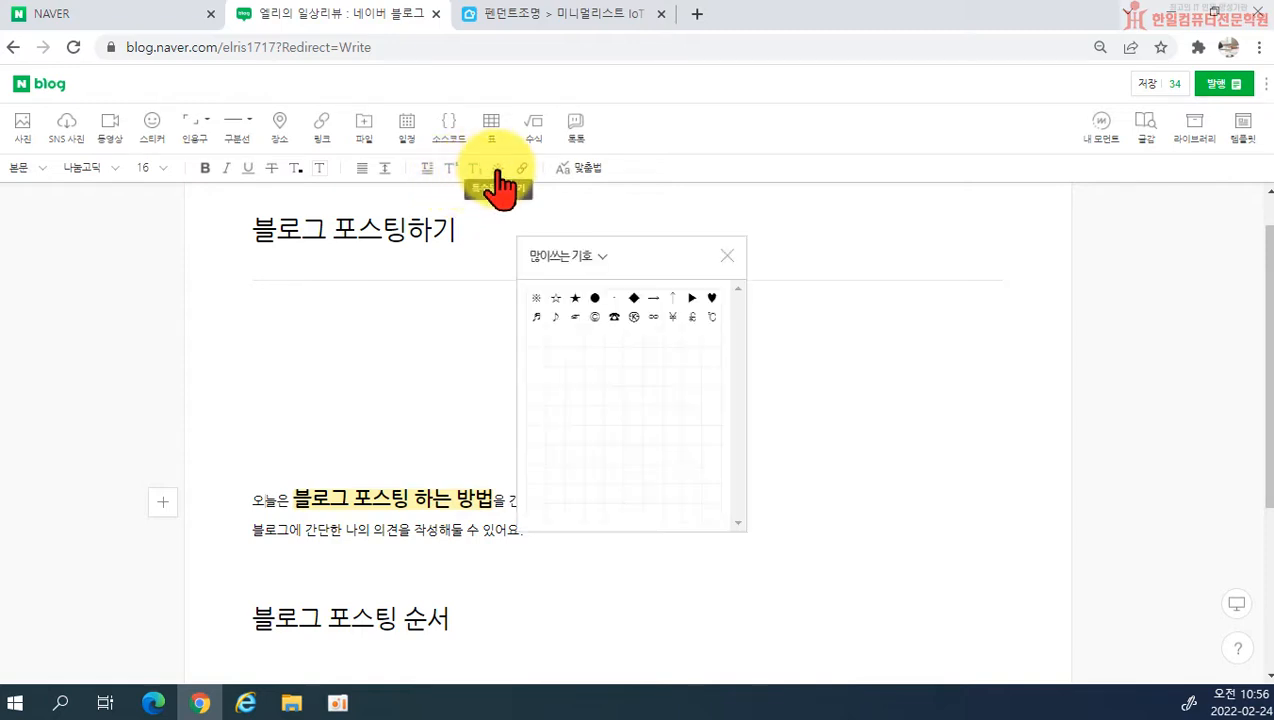
{"action": "left_click", "coordinate": [726, 254]}
{"action": "left_click", "coordinate": [569, 548]}
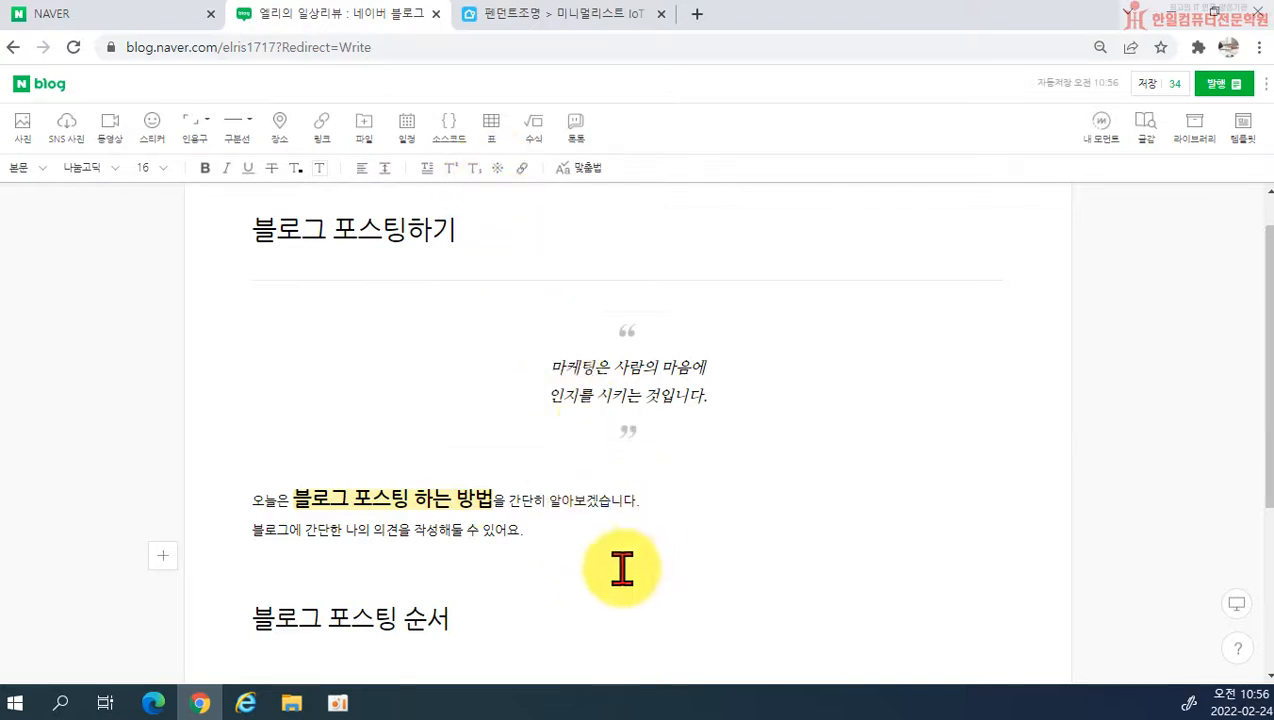
{"action": "type", "text": "ㅁ"}
{"action": "key", "text": "Hangul_Hanja"}
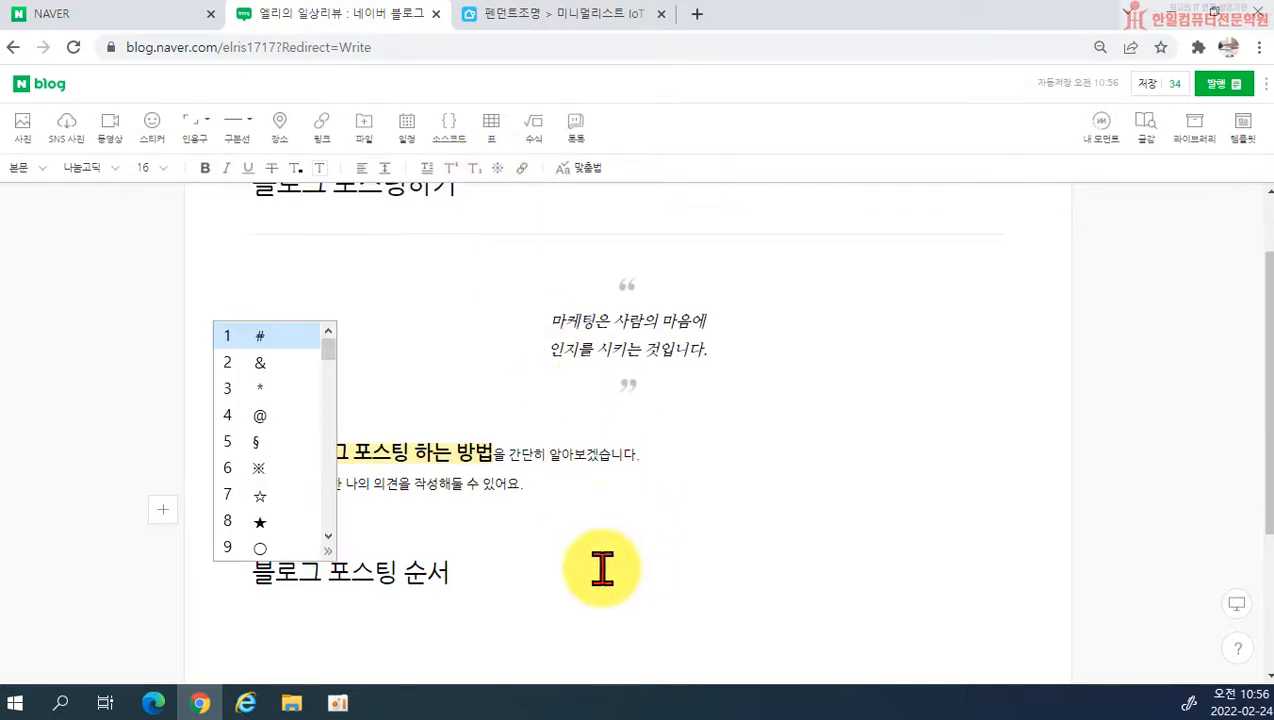
{"action": "left_click", "coordinate": [327, 540]}
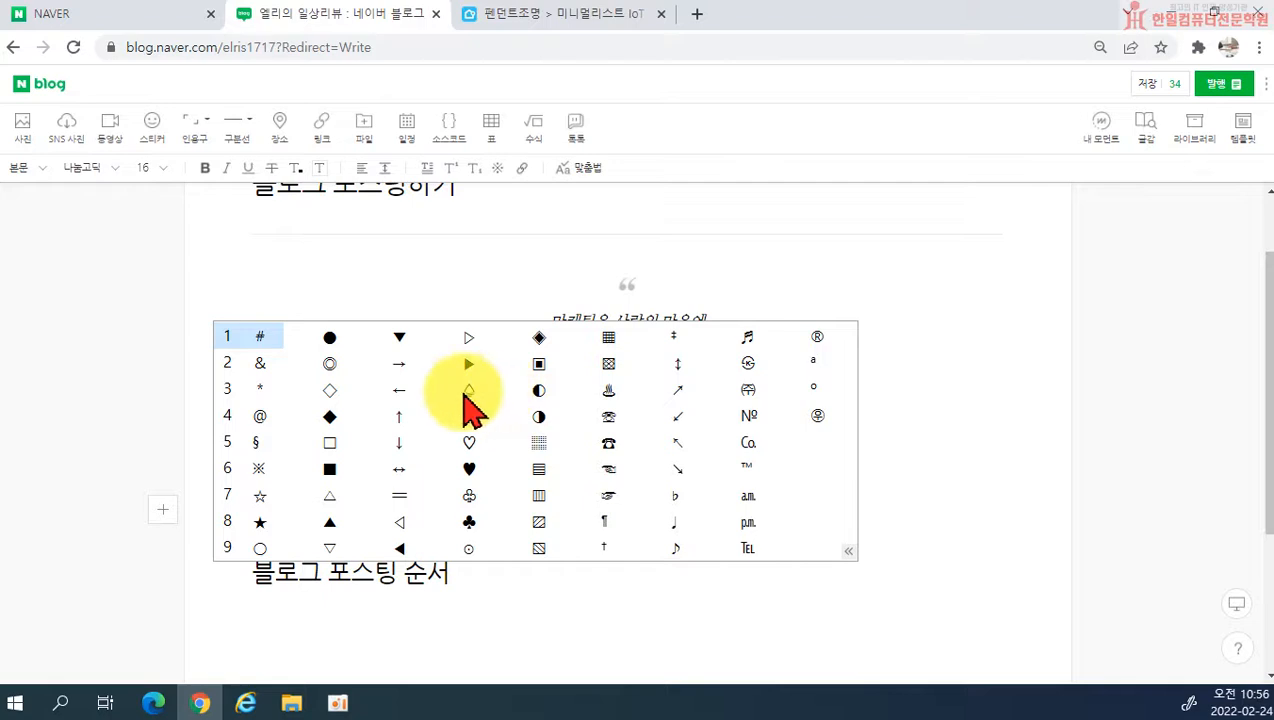
{"action": "key", "text": "Escape"}
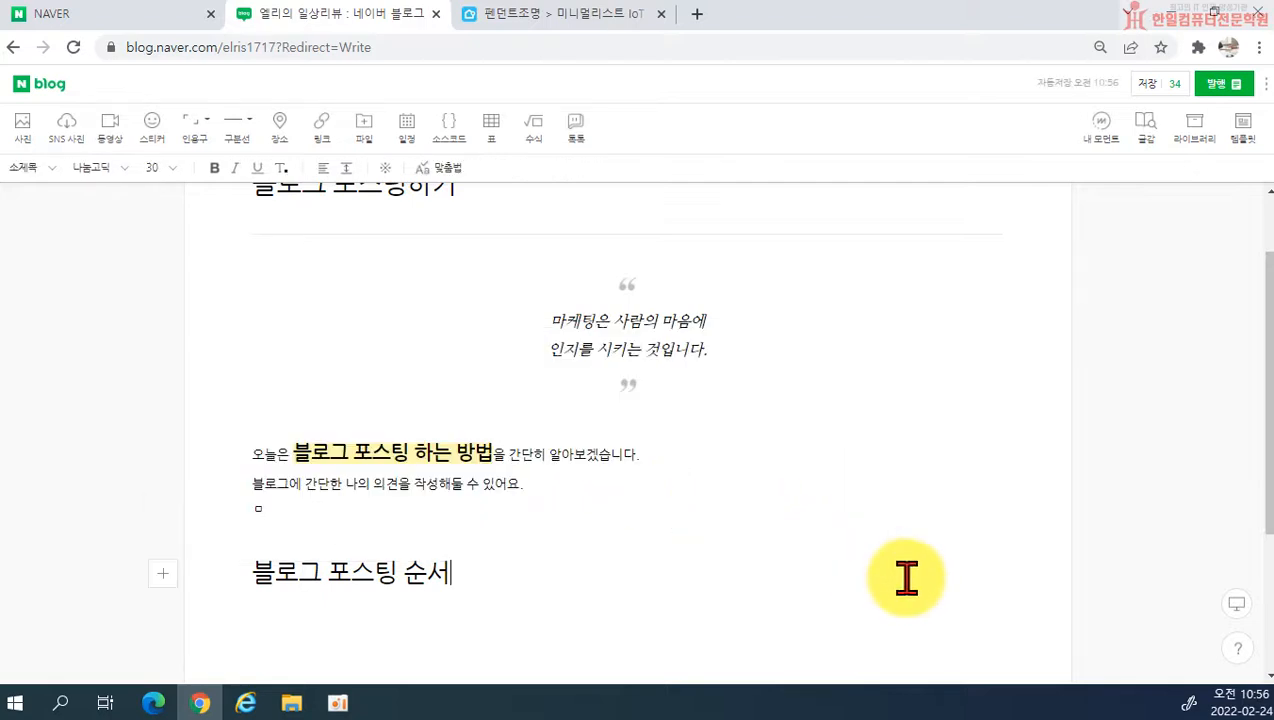
Step: Clear the stray ㅁ from the body, keep the subheading as 블로그 포스팅 순서, and add a blank line below it
{"action": "type", "text": "ㅣ"}
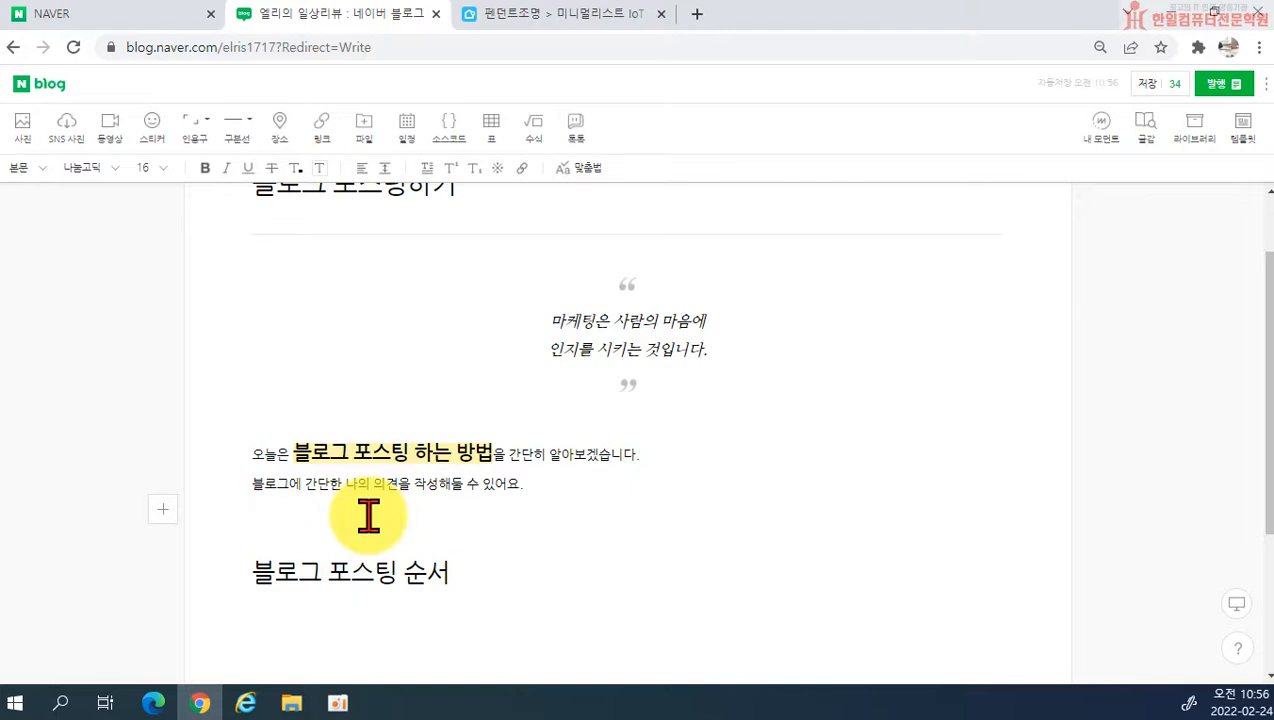
{"action": "left_click", "coordinate": [408, 614]}
{"action": "scroll", "coordinate": [753, 585], "scroll_direction": "down", "scroll_amount": 1}
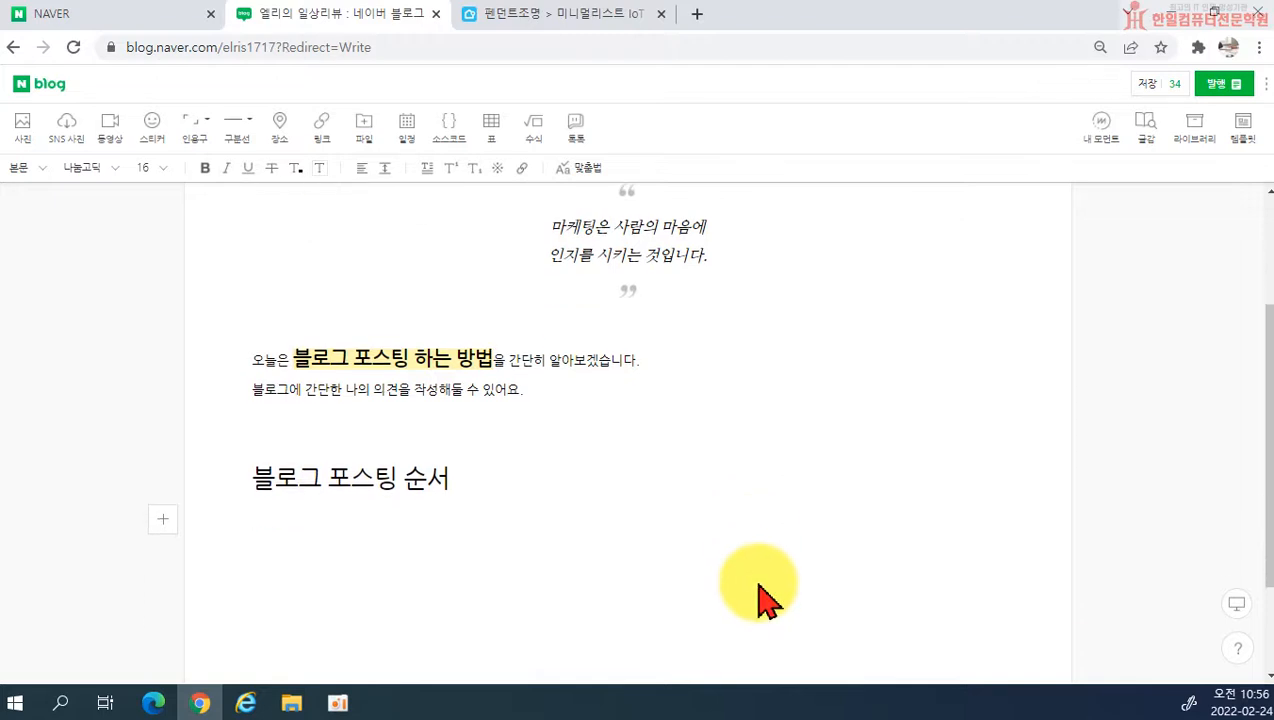
{"action": "key", "text": "Return"}
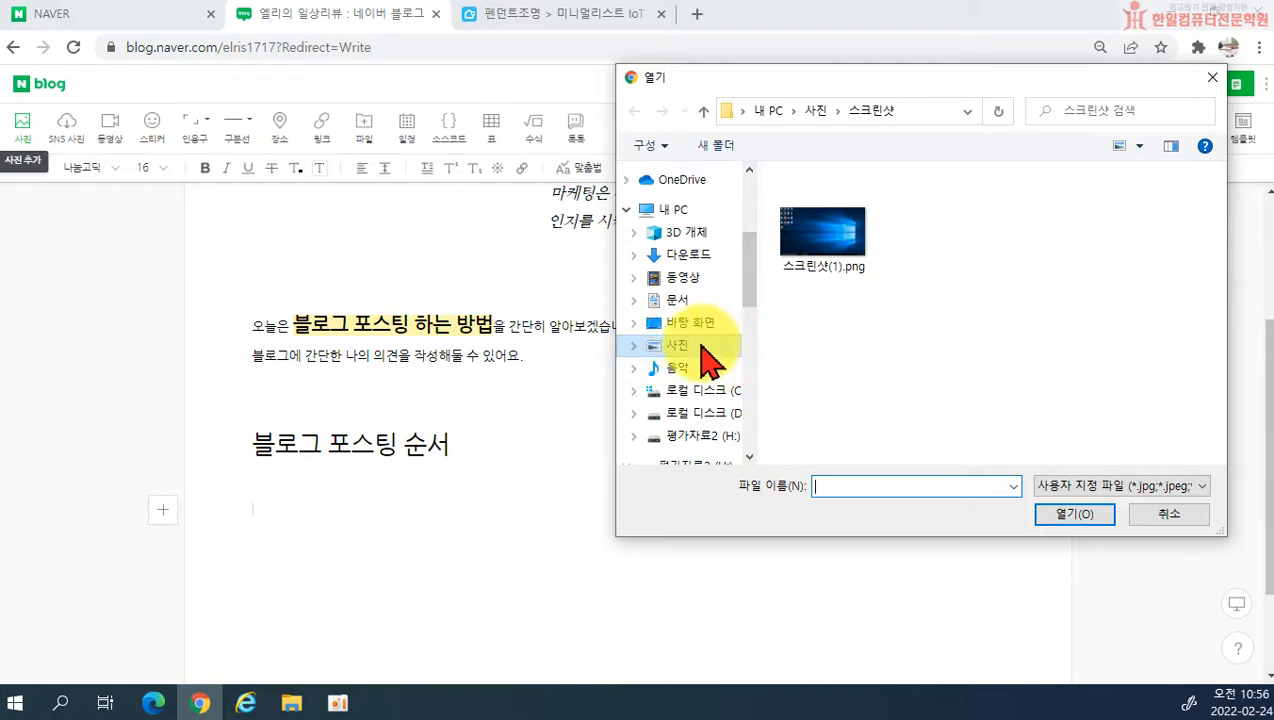
{"action": "left_click", "coordinate": [677, 300]}
{"action": "scroll", "coordinate": [840, 350], "scroll_direction": "down", "scroll_amount": 10}
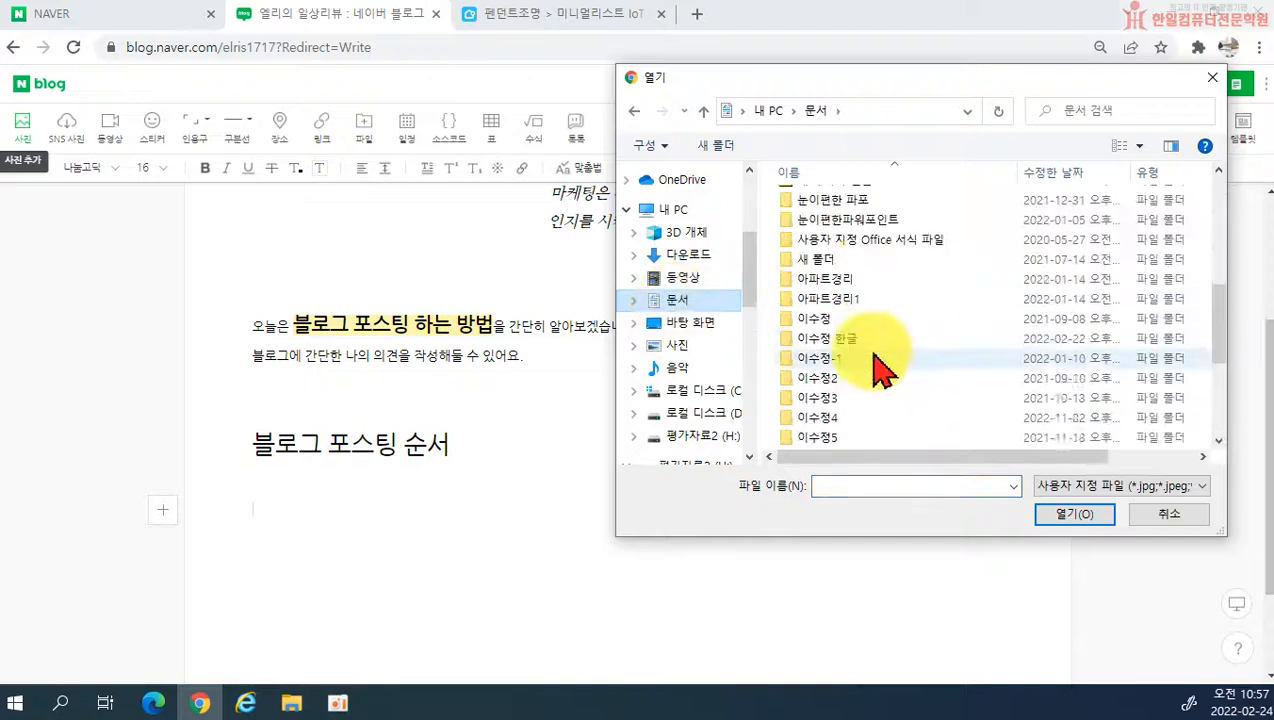
{"action": "scroll", "coordinate": [860, 390], "scroll_direction": "down", "scroll_amount": 1}
{"action": "scroll", "coordinate": [810, 427], "scroll_direction": "up", "scroll_amount": 4}
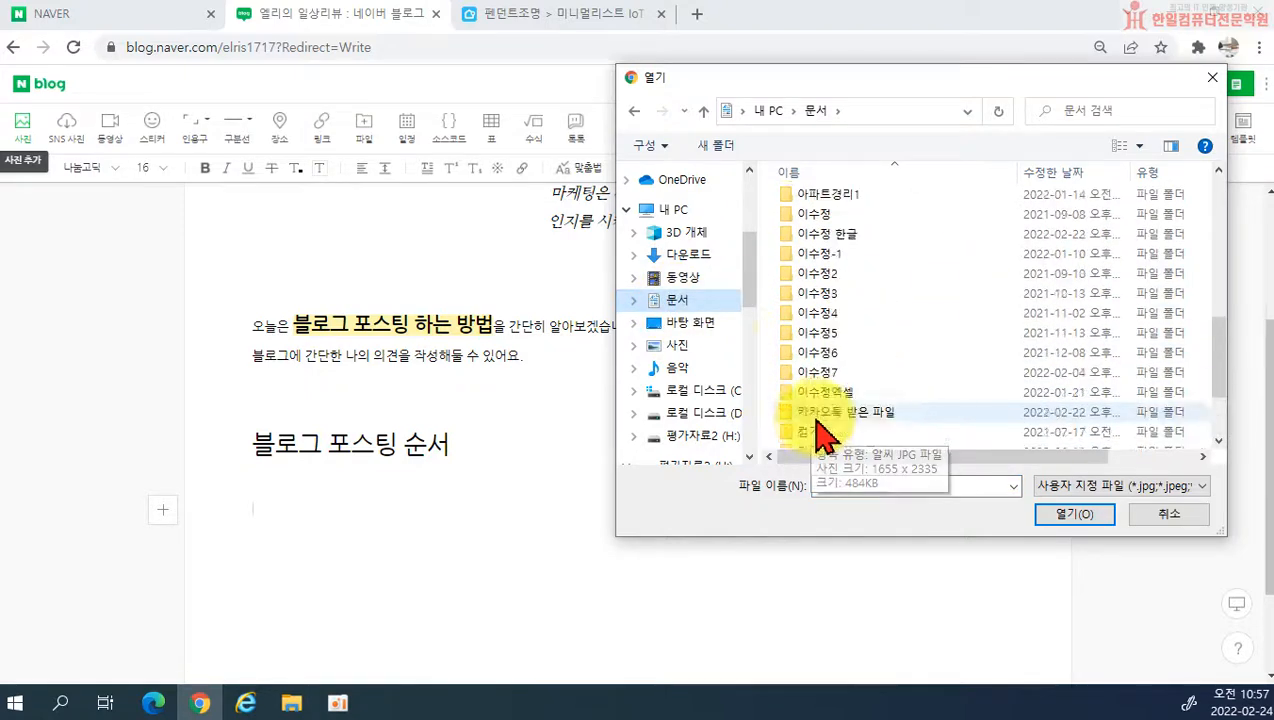
Step: Insert the photo 1.jpg from the 꽃바구니 folder on the desktop below the 블로그 포스팅 순서 subheading
{"action": "left_click", "coordinate": [688, 323]}
{"action": "scroll", "coordinate": [890, 340], "scroll_direction": "down", "scroll_amount": 3}
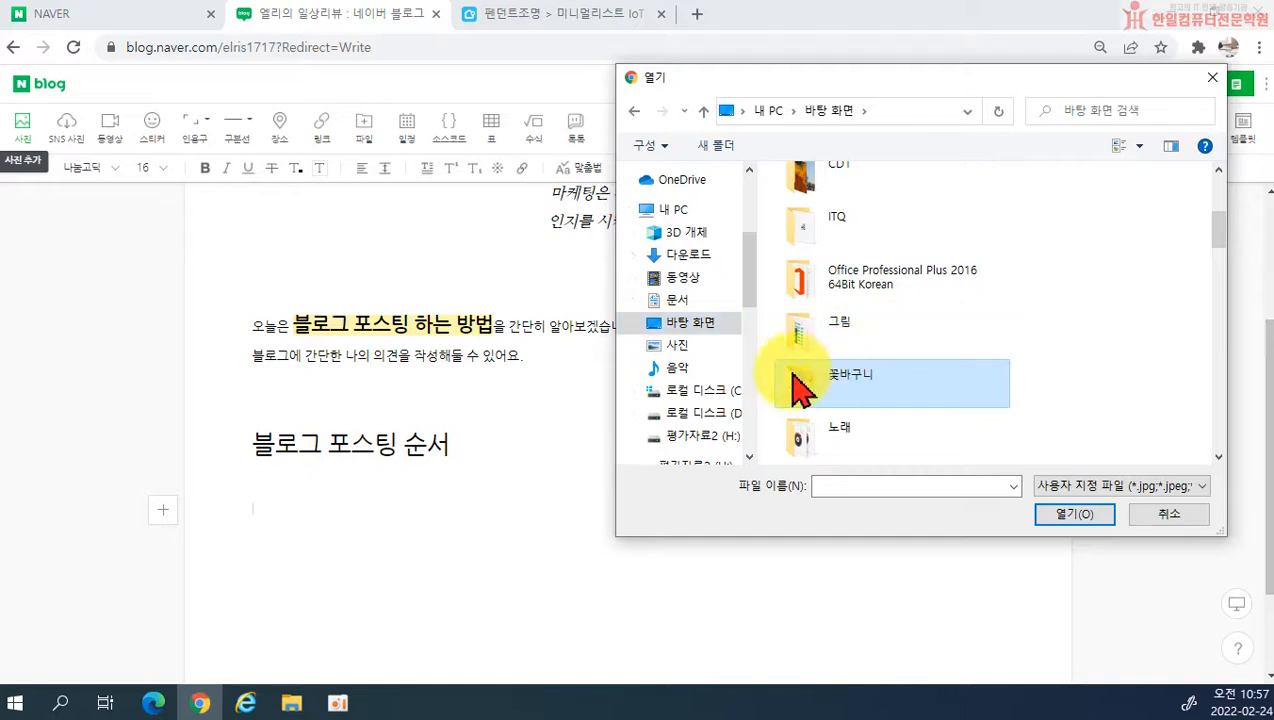
{"action": "double_click", "coordinate": [835, 378]}
{"action": "double_click", "coordinate": [828, 240]}
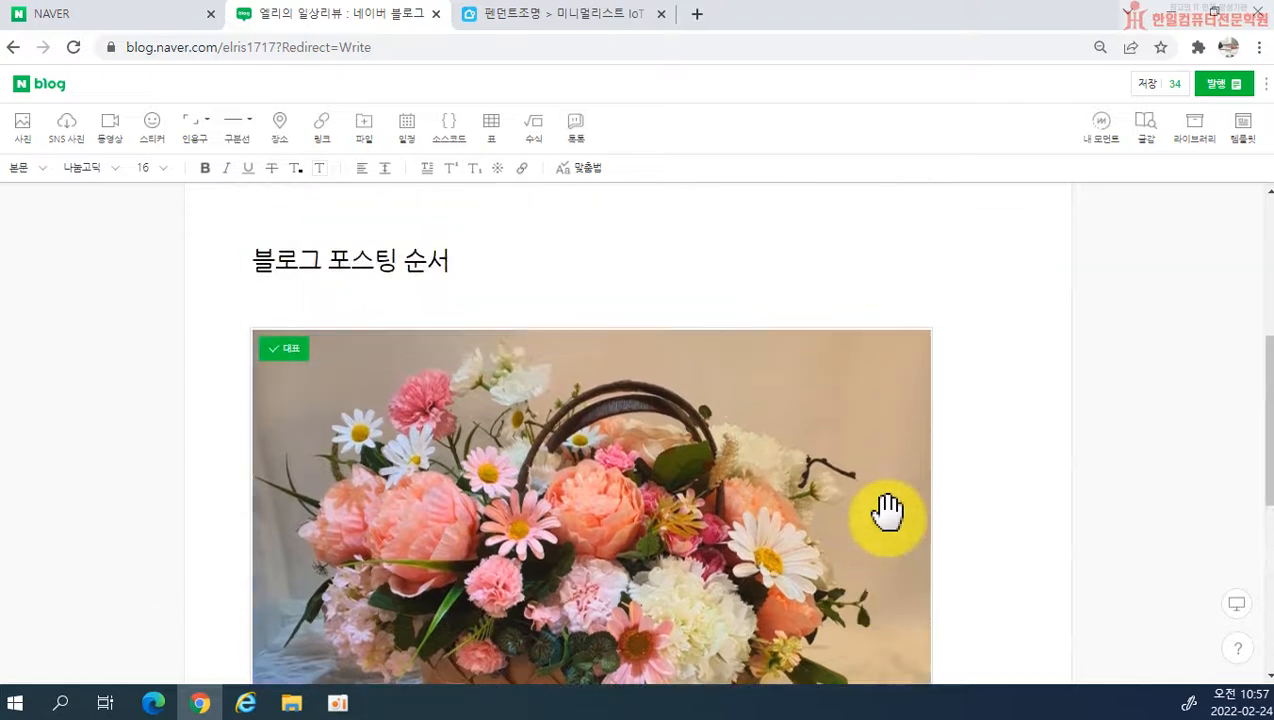
Step: Choose the photos 2.jpg, 3.jpg, 4.jpg and 5.jpg together from the 꽃바구니 folder to attach them below the first photo
{"action": "scroll", "coordinate": [888, 512], "scroll_direction": "down", "scroll_amount": 4}
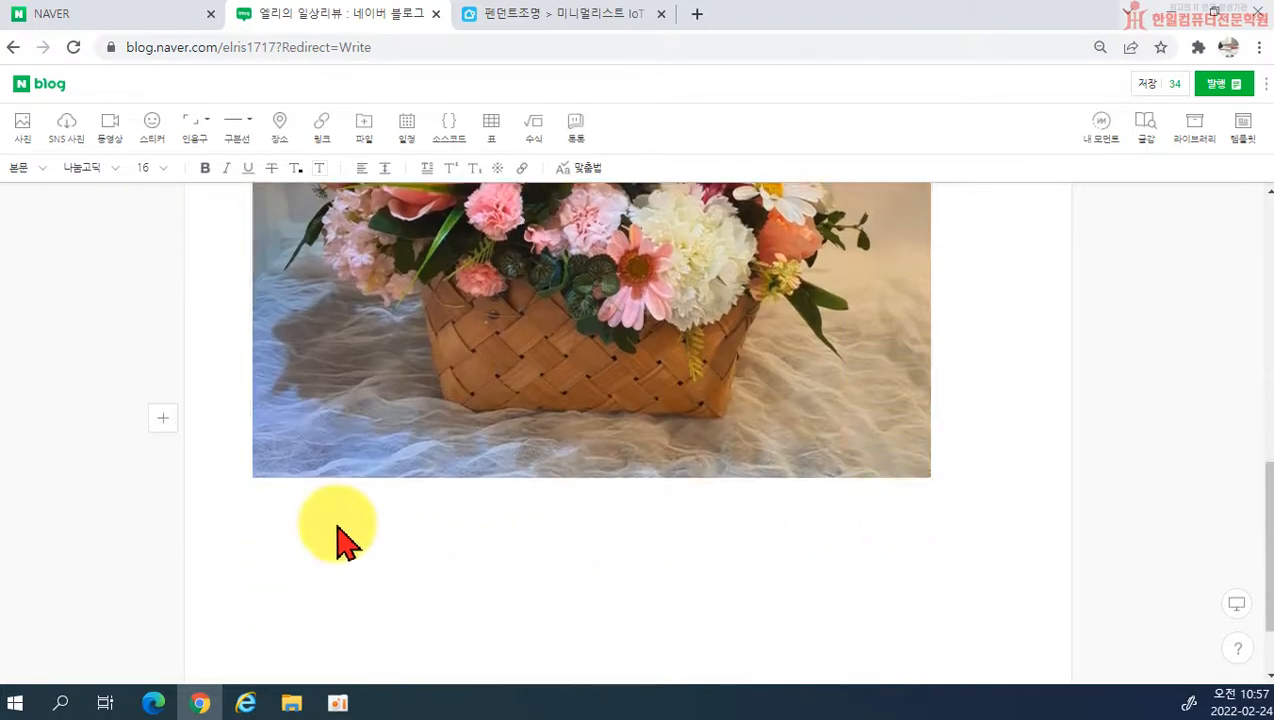
{"action": "left_click", "coordinate": [20, 126]}
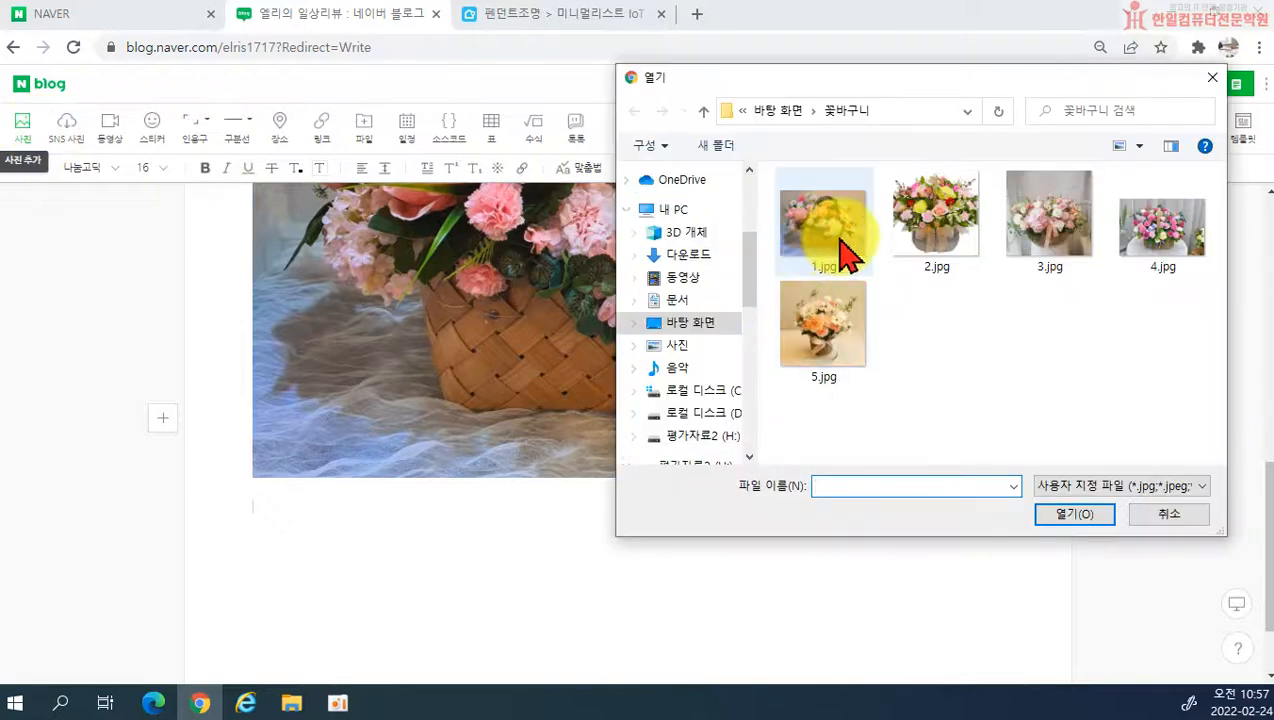
{"action": "left_click", "coordinate": [930, 225]}
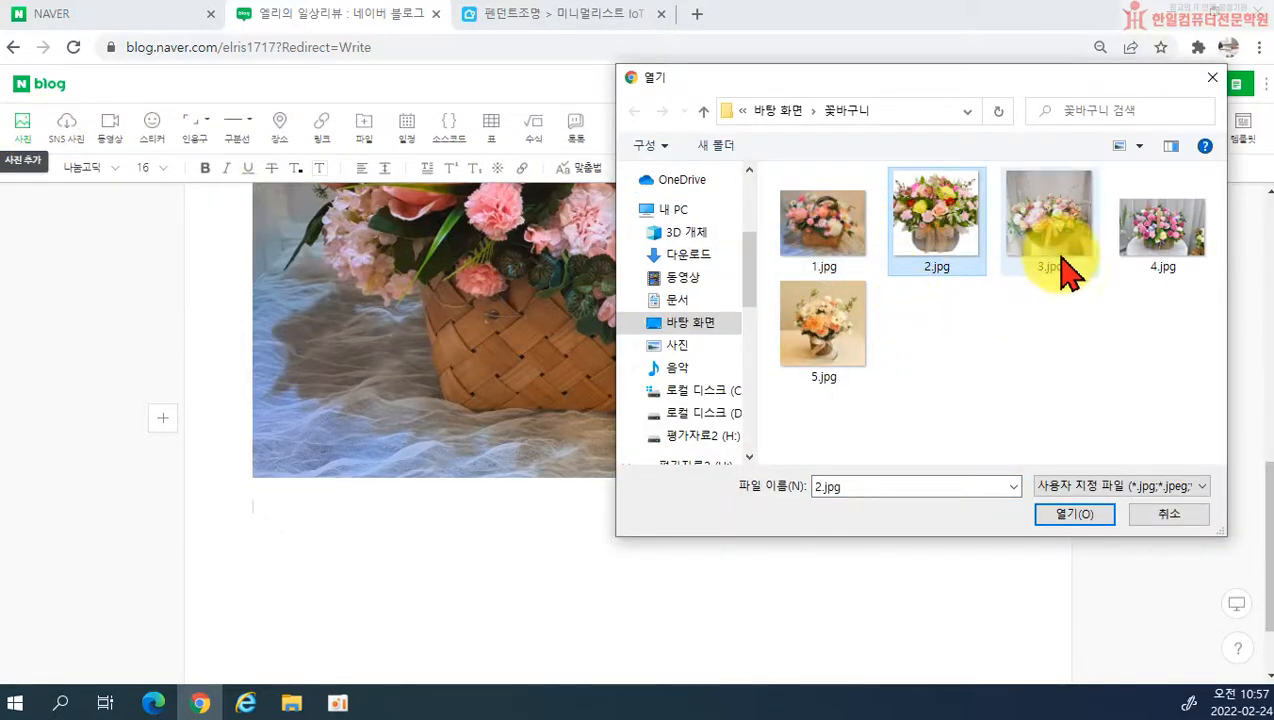
{"action": "left_click", "coordinate": [1180, 255], "text": "ctrl"}
{"action": "left_click", "coordinate": [829, 347], "text": "ctrl"}
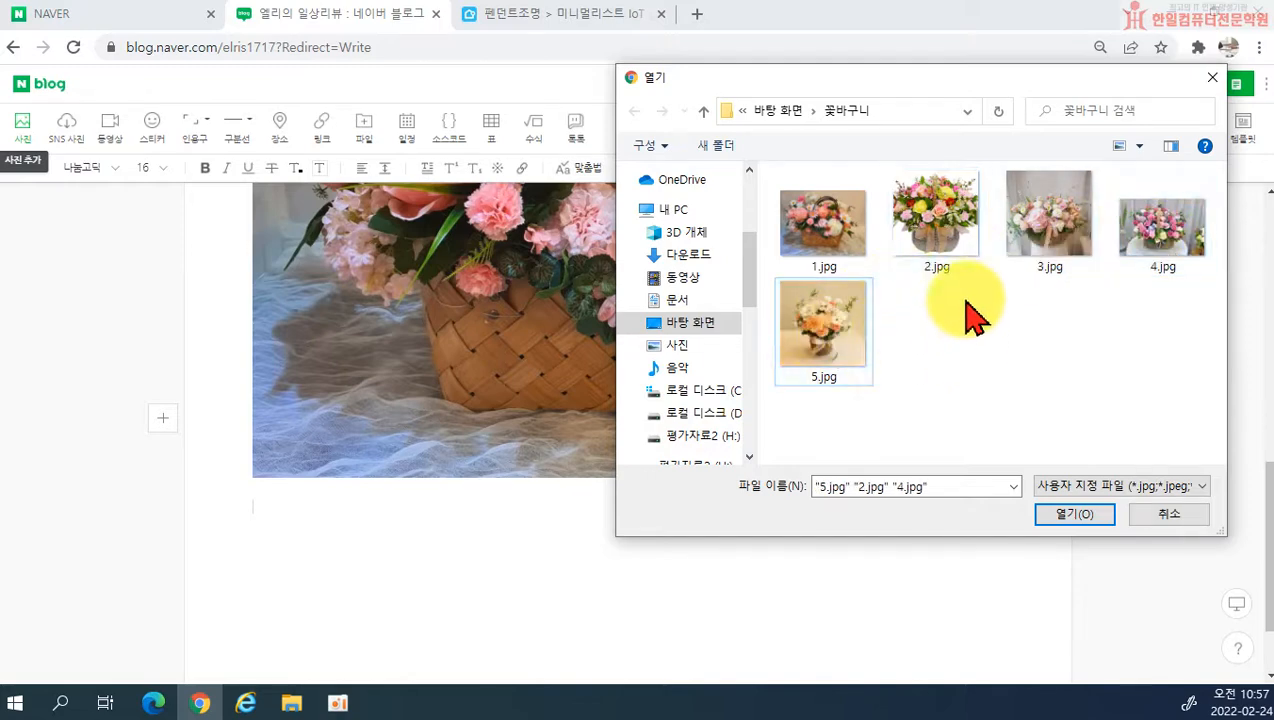
{"action": "left_click", "coordinate": [956, 228]}
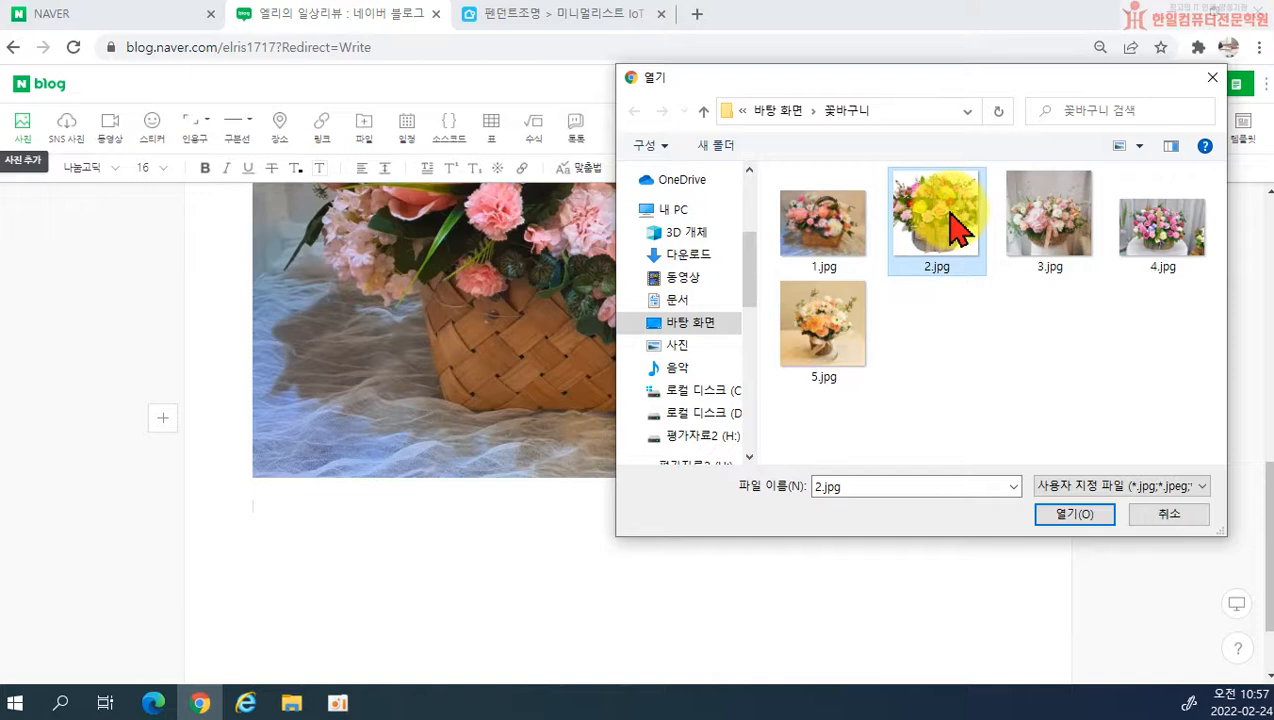
{"action": "left_click", "coordinate": [829, 347], "text": "shift"}
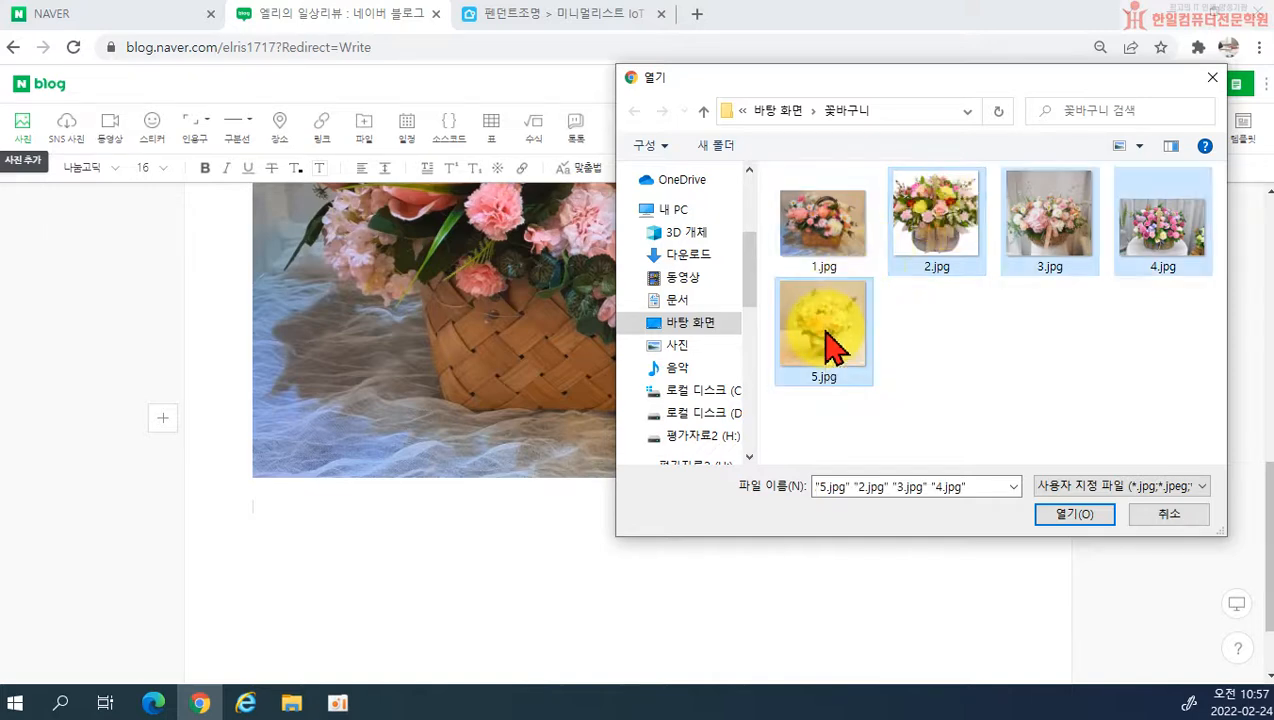
{"action": "left_click", "coordinate": [1076, 514]}
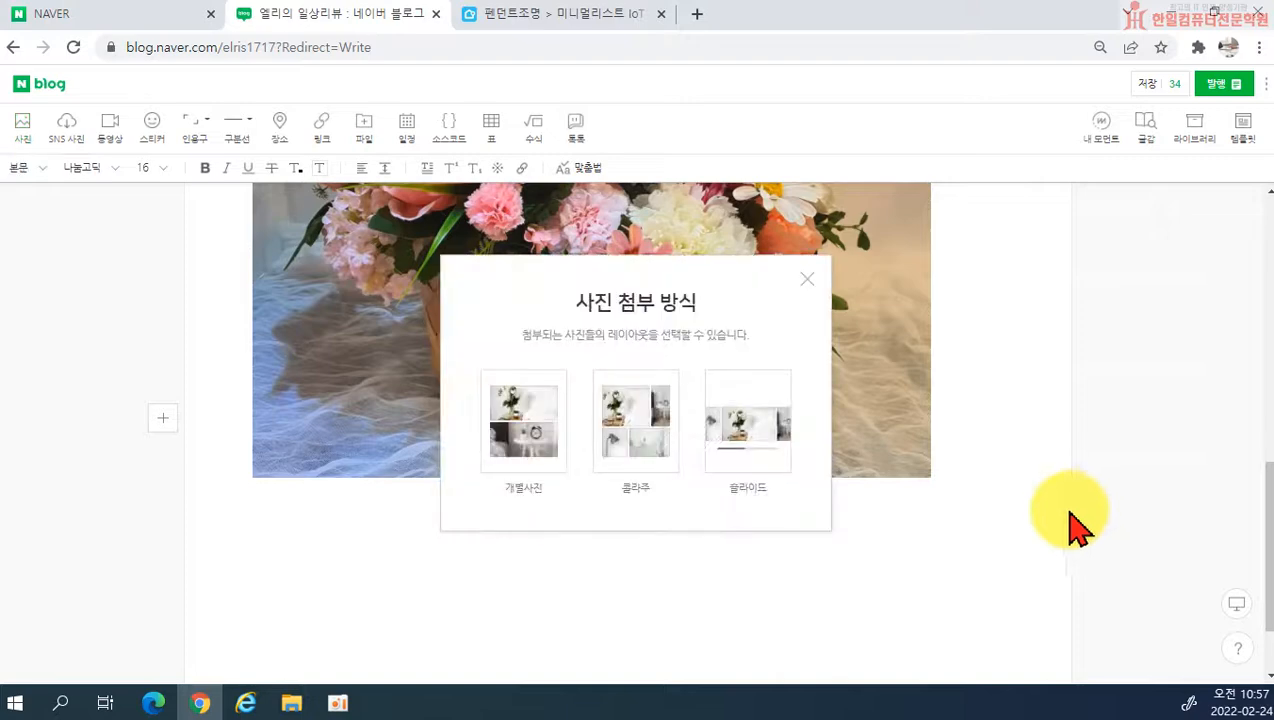
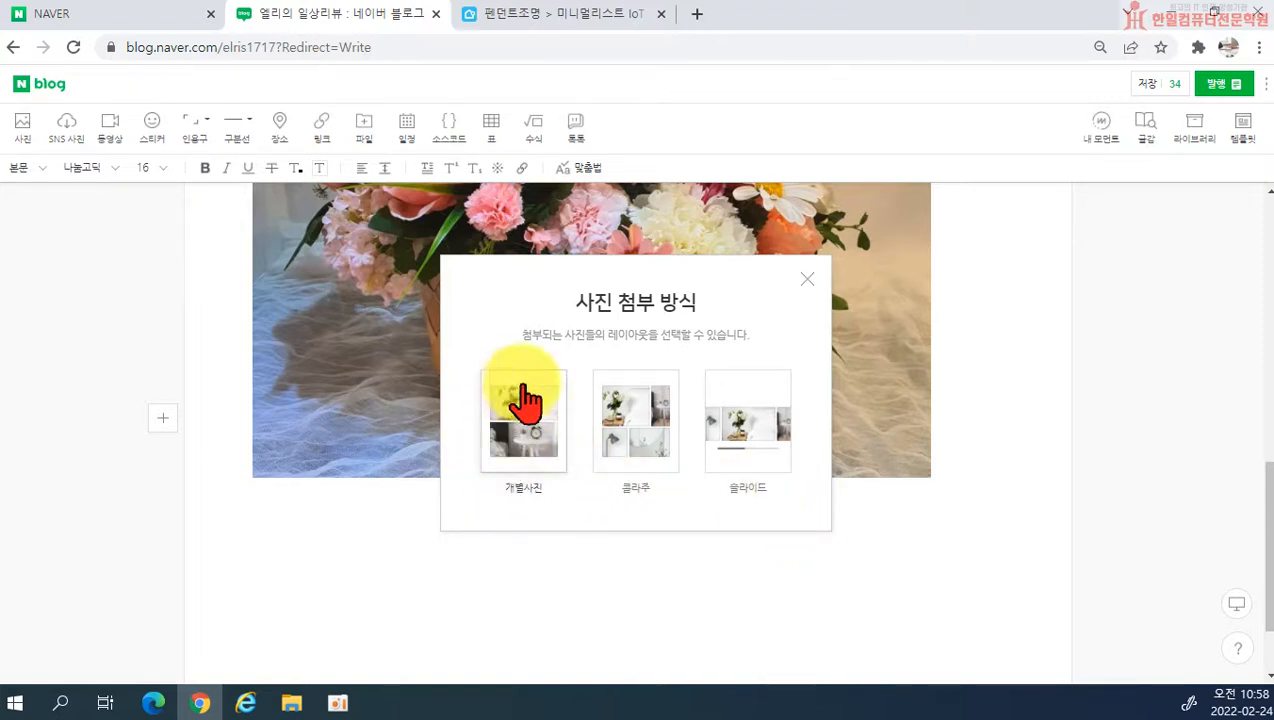
Step: Attach the four chosen photos using the 개별사진 layout and look over their placement in the post
{"action": "left_click", "coordinate": [548, 452]}
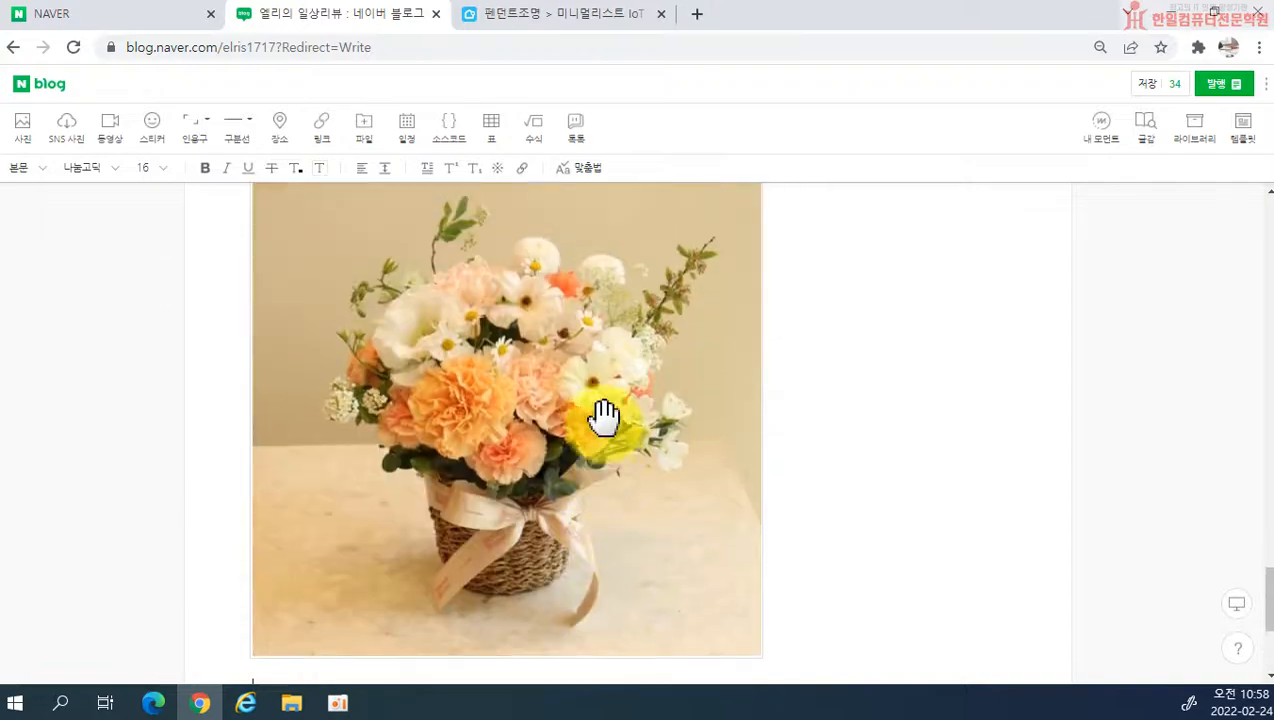
{"action": "scroll", "coordinate": [636, 440], "scroll_direction": "up", "scroll_amount": 15}
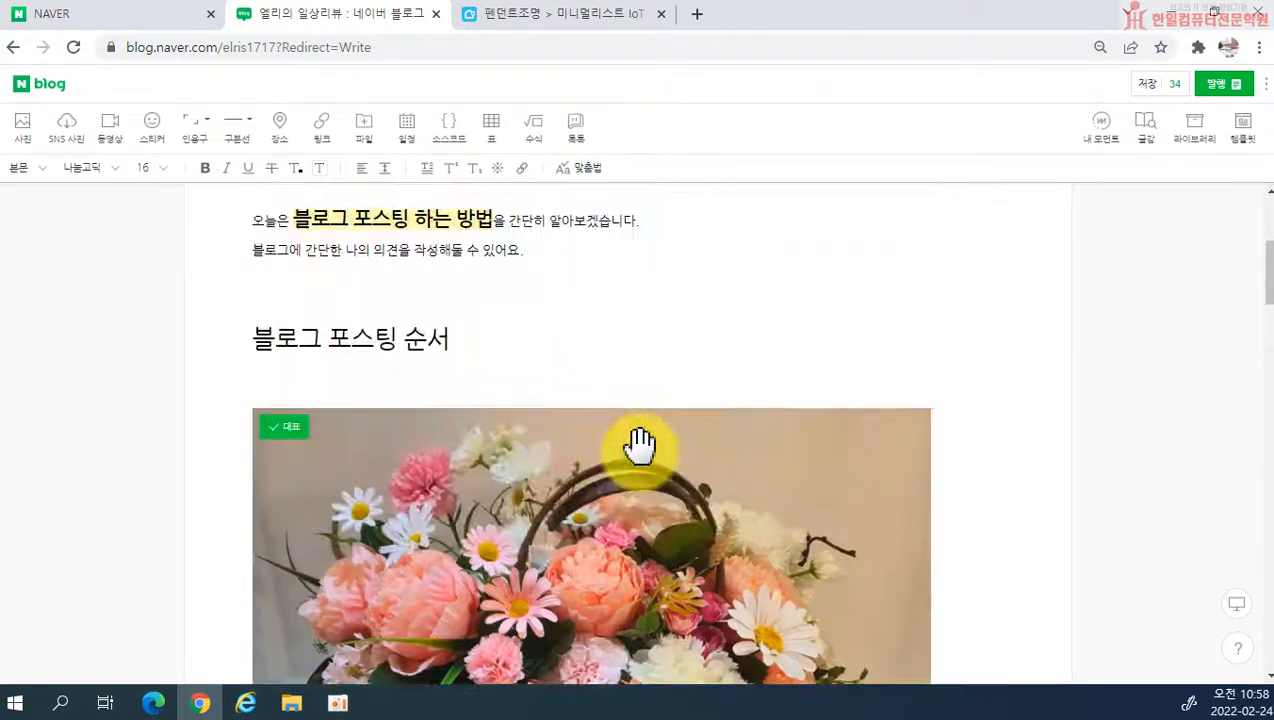
{"action": "scroll", "coordinate": [644, 440], "scroll_direction": "down", "scroll_amount": 6}
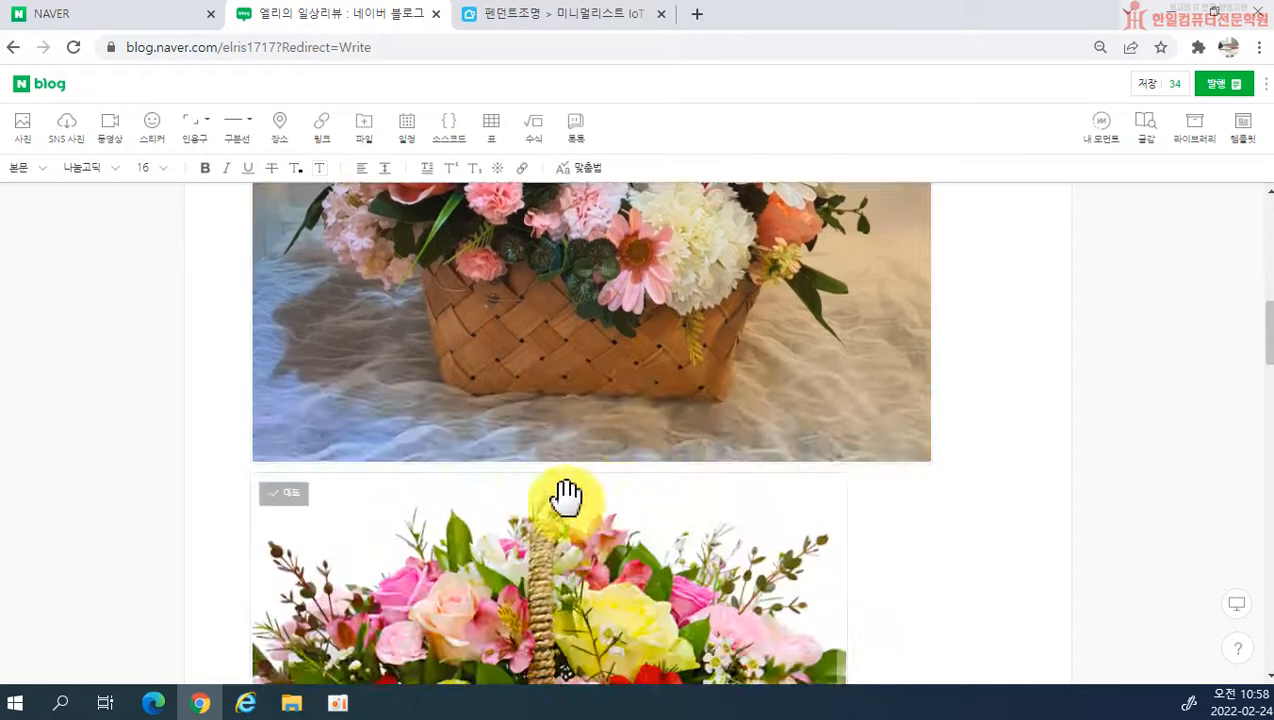
Step: Add a blank line between the first photo and the second basket photo below it
{"action": "left_click", "coordinate": [427, 471]}
{"action": "left_click", "coordinate": [962, 539]}
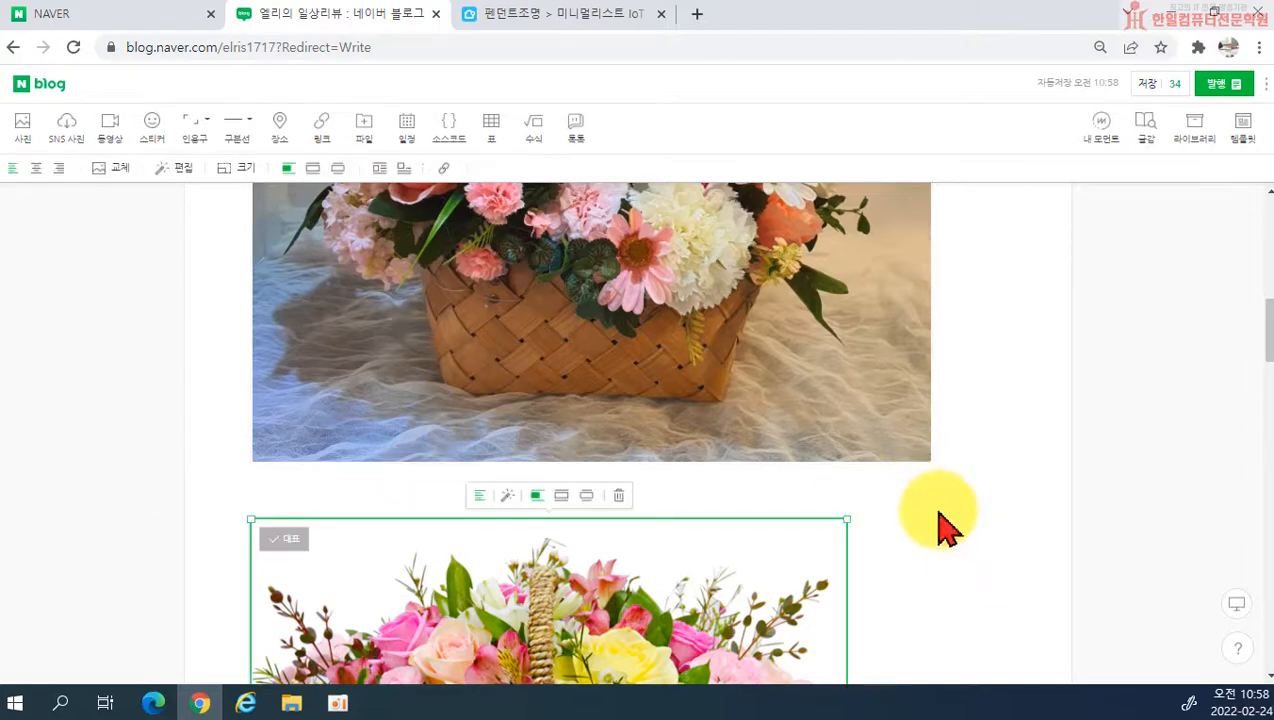
{"action": "left_click", "coordinate": [663, 489]}
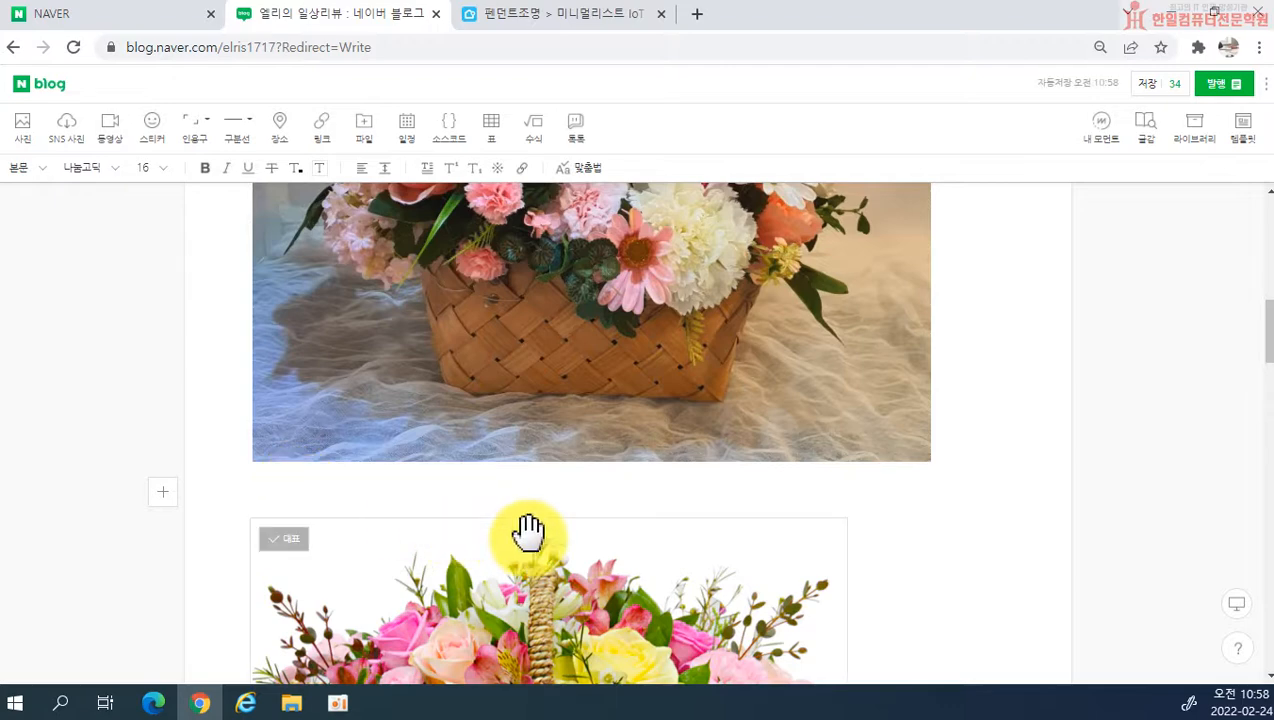
Step: Move the second basket photo above the 블로그 포스팅 순서 subheading, below the body sentences
{"action": "scroll", "coordinate": [560, 540], "scroll_direction": "up", "scroll_amount": 2}
{"action": "scroll", "coordinate": [582, 548], "scroll_direction": "down", "scroll_amount": 4}
{"action": "scroll", "coordinate": [673, 548], "scroll_direction": "up", "scroll_amount": 3}
{"action": "scroll", "coordinate": [673, 548], "scroll_direction": "down", "scroll_amount": 3}
{"action": "scroll", "coordinate": [531, 536], "scroll_direction": "up", "scroll_amount": 2}
{"action": "scroll", "coordinate": [531, 536], "scroll_direction": "up", "scroll_amount": 1}
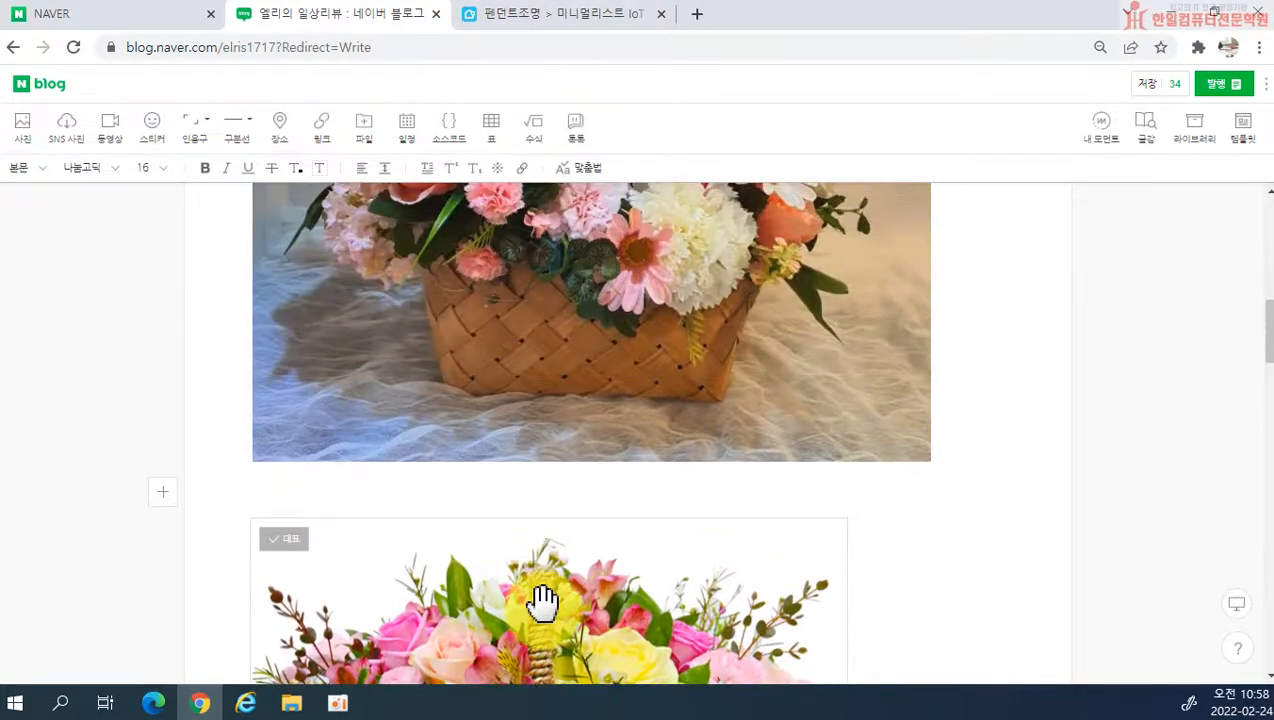
{"action": "left_click_drag", "start_coordinate": [543, 595], "coordinate": [426, 380]}
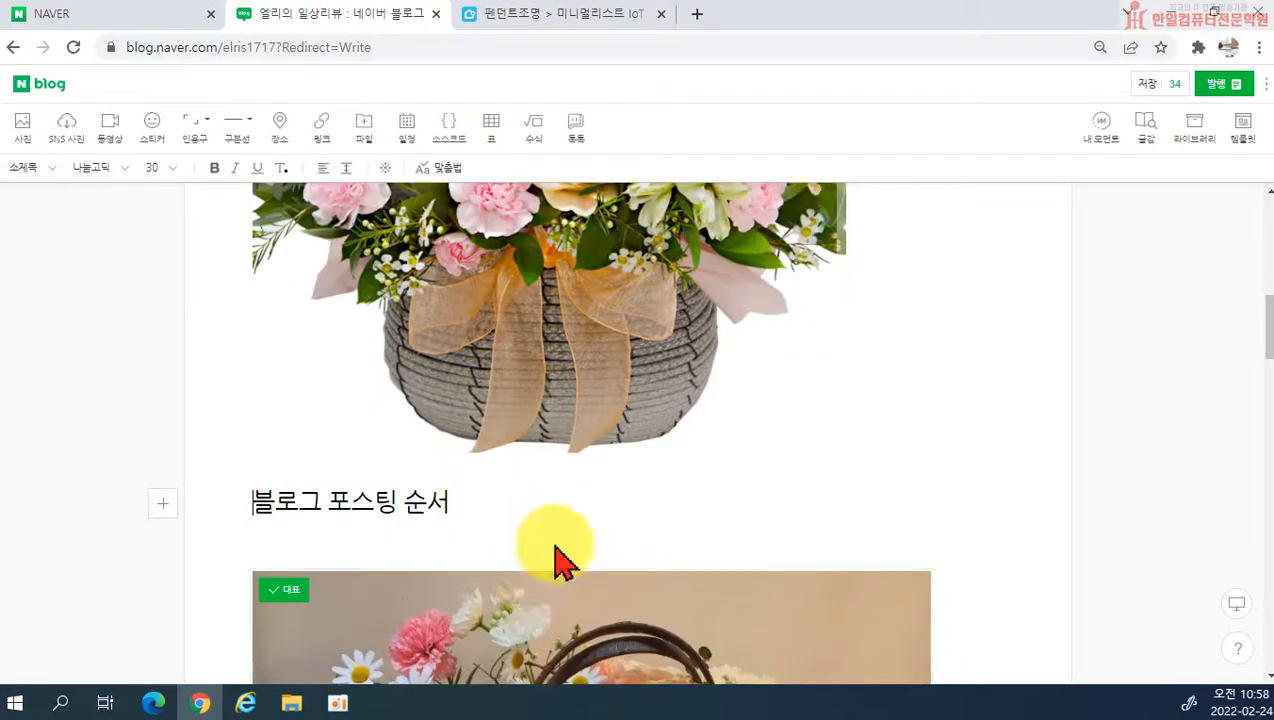
Step: Place the photo below the 블로그 포스팅 순서 subheading side by side with the basket photo above it
{"action": "scroll", "coordinate": [649, 511], "scroll_direction": "down", "scroll_amount": 3}
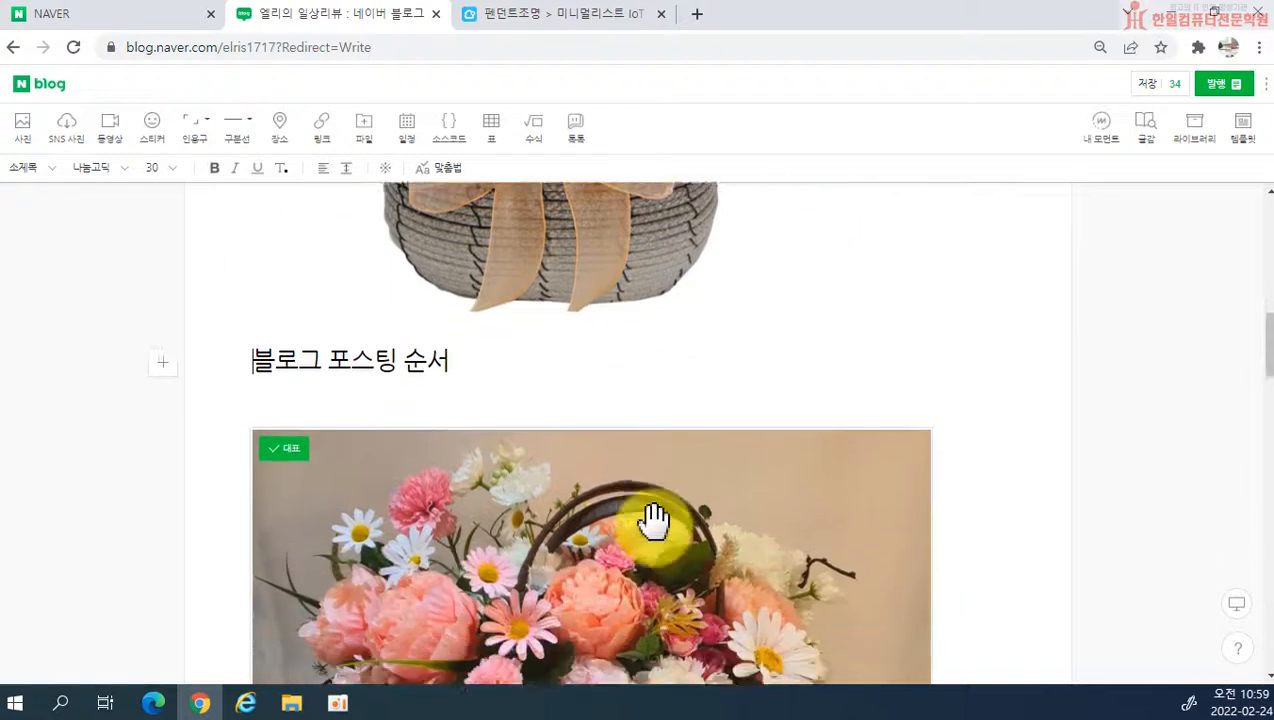
{"action": "scroll", "coordinate": [651, 520], "scroll_direction": "up", "scroll_amount": 5}
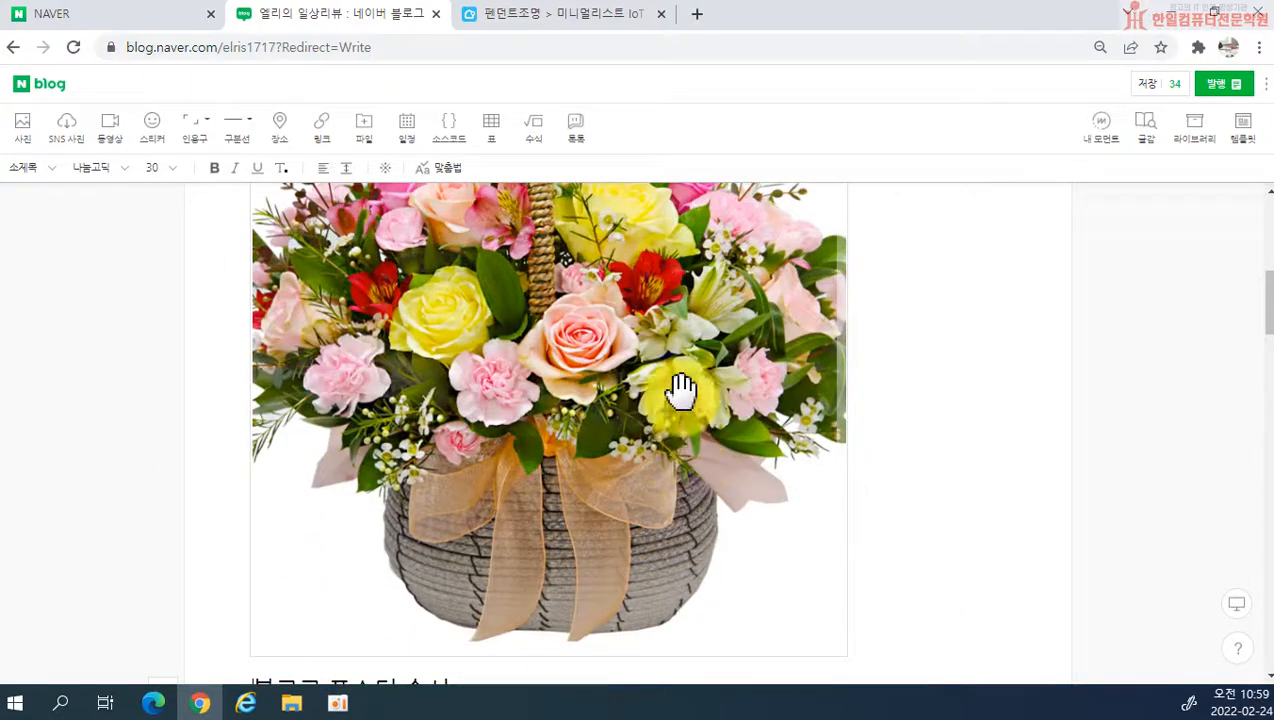
{"action": "scroll", "coordinate": [640, 489], "scroll_direction": "down", "scroll_amount": 4}
{"action": "scroll", "coordinate": [987, 449], "scroll_direction": "up", "scroll_amount": 3}
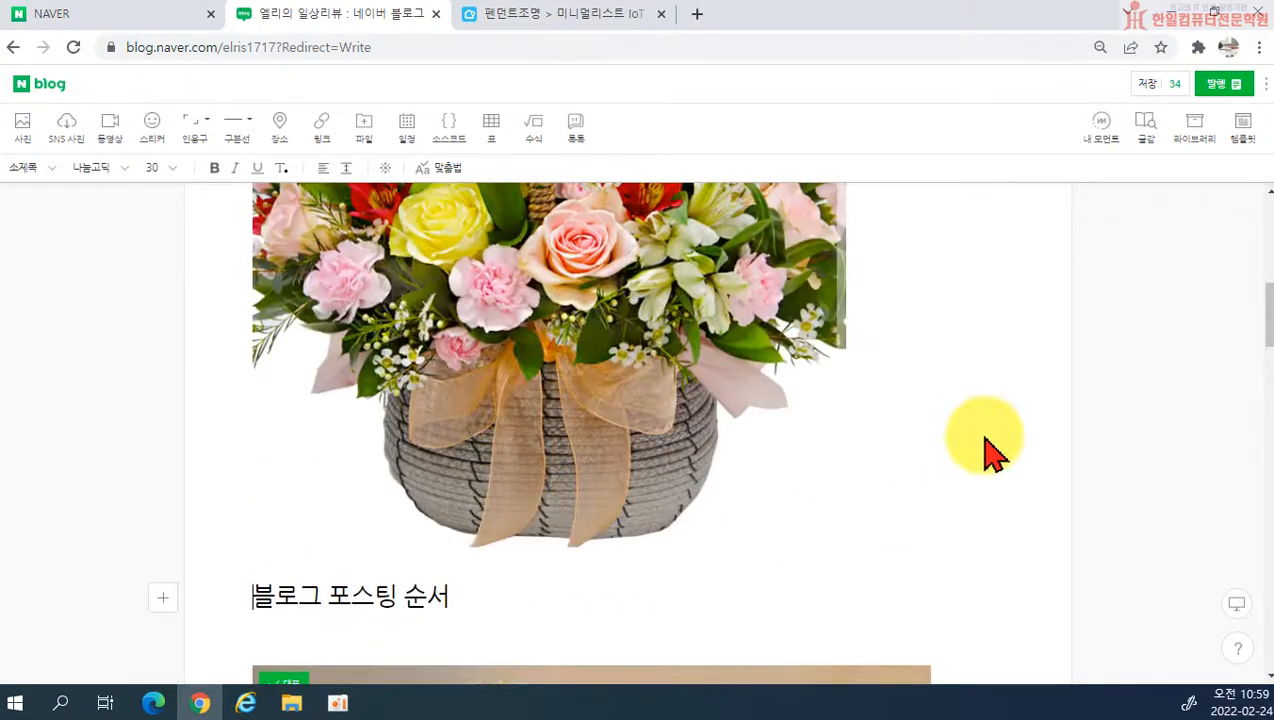
{"action": "scroll", "coordinate": [953, 489], "scroll_direction": "down", "scroll_amount": 3}
{"action": "scroll", "coordinate": [838, 537], "scroll_direction": "up", "scroll_amount": 1}
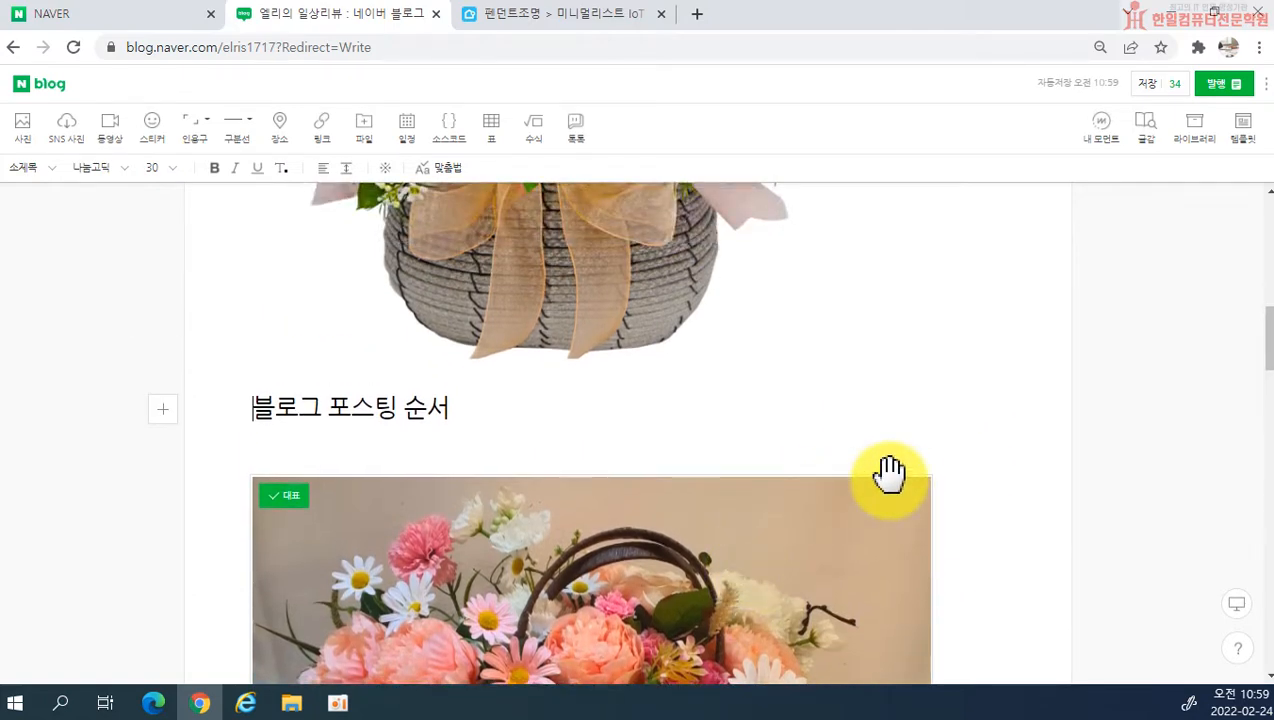
{"action": "scroll", "coordinate": [889, 472], "scroll_direction": "down", "scroll_amount": 1}
{"action": "scroll", "coordinate": [820, 560], "scroll_direction": "up", "scroll_amount": 3}
{"action": "scroll", "coordinate": [755, 580], "scroll_direction": "down", "scroll_amount": 2}
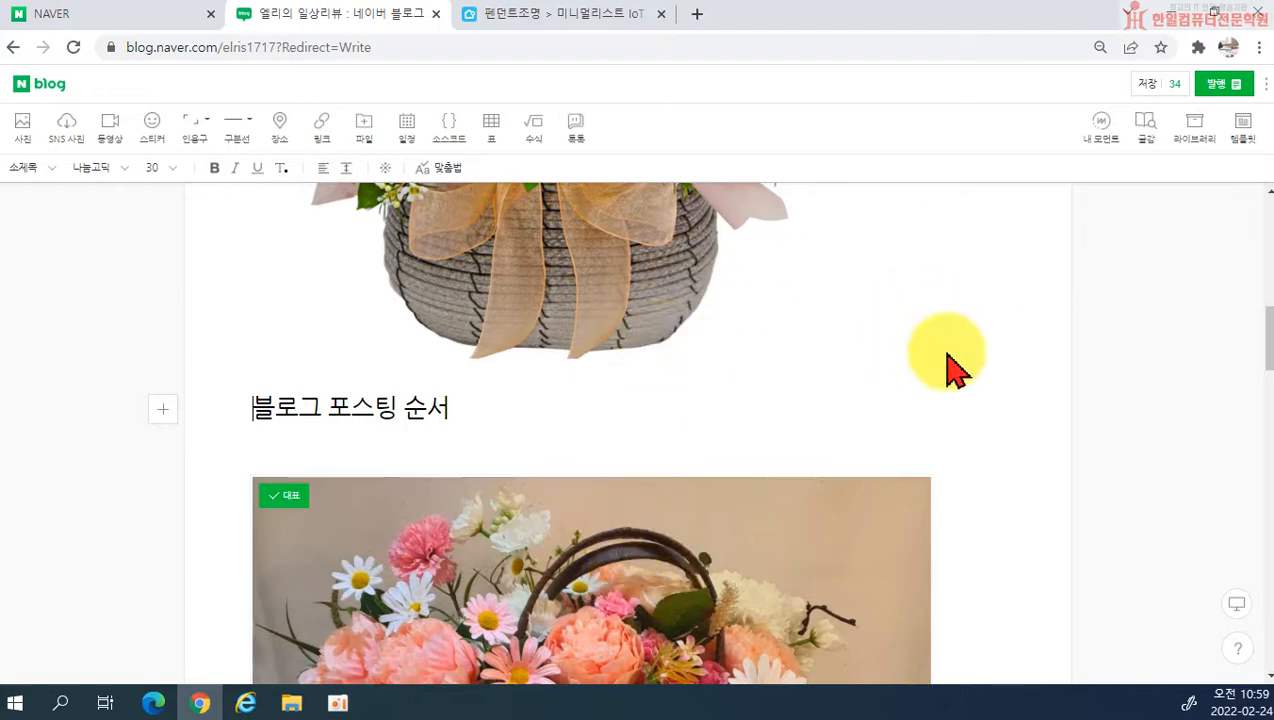
{"action": "left_click_drag", "start_coordinate": [714, 590], "coordinate": [899, 336]}
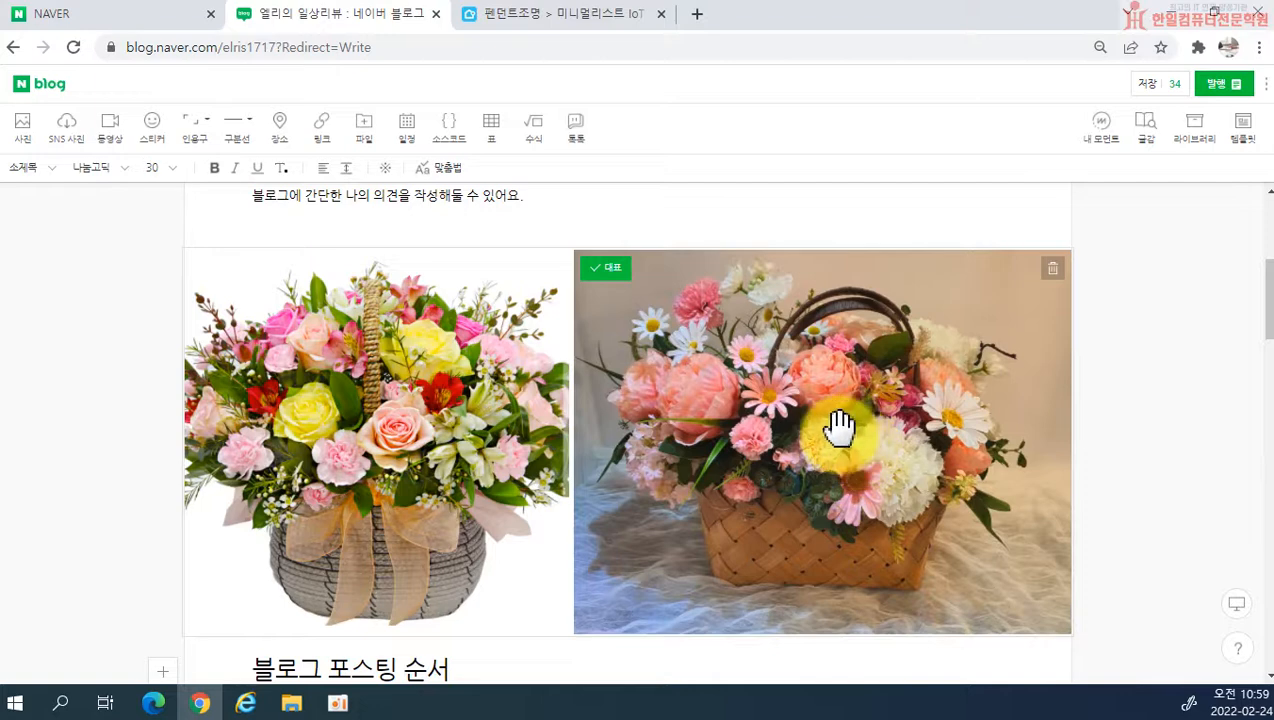
Step: Separate the woven basket photo from the side-by-side pair and return it below the 블로그 포스팅 순서 subheading
{"action": "left_click_drag", "start_coordinate": [838, 427], "coordinate": [692, 434]}
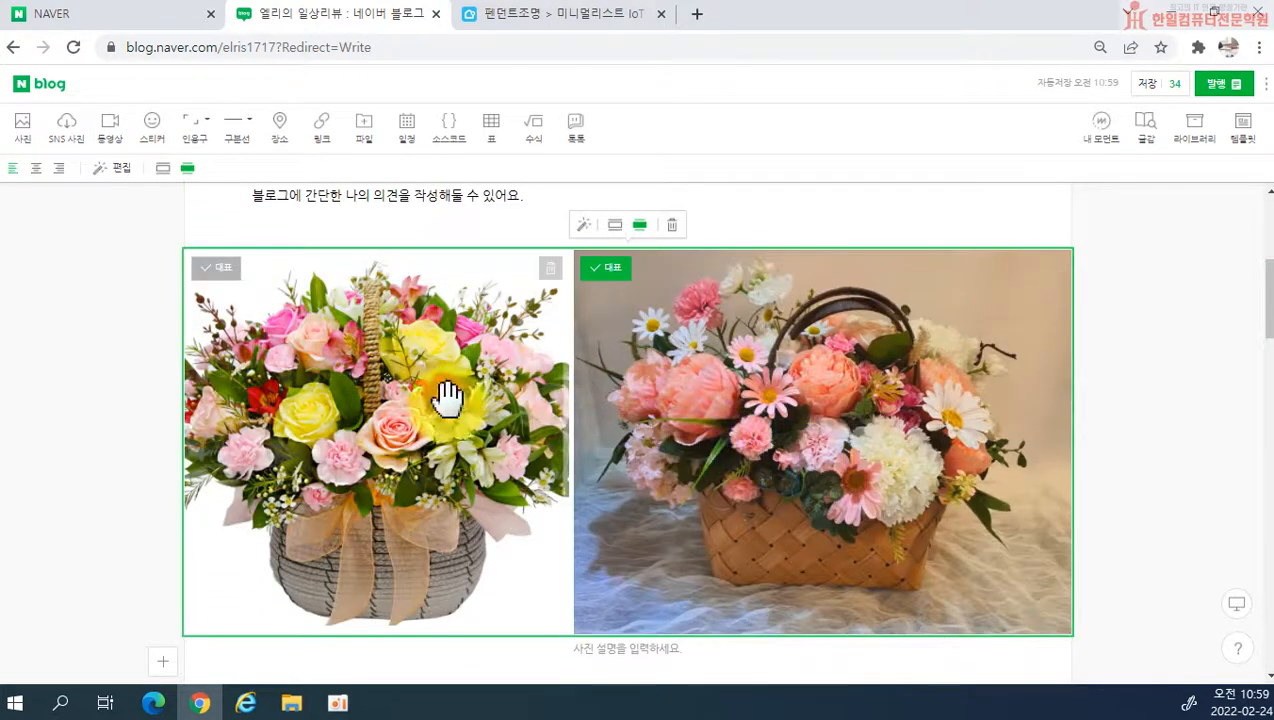
{"action": "left_click", "coordinate": [805, 478]}
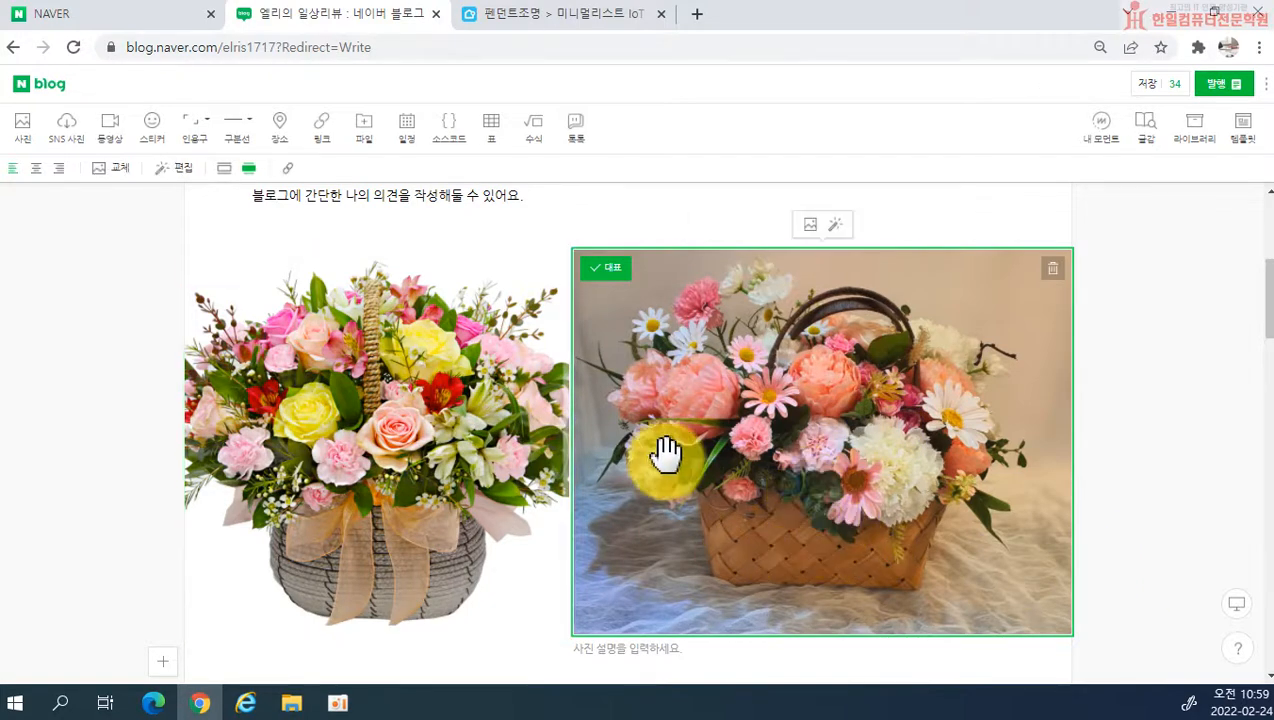
{"action": "left_click_drag", "start_coordinate": [861, 461], "coordinate": [421, 360]}
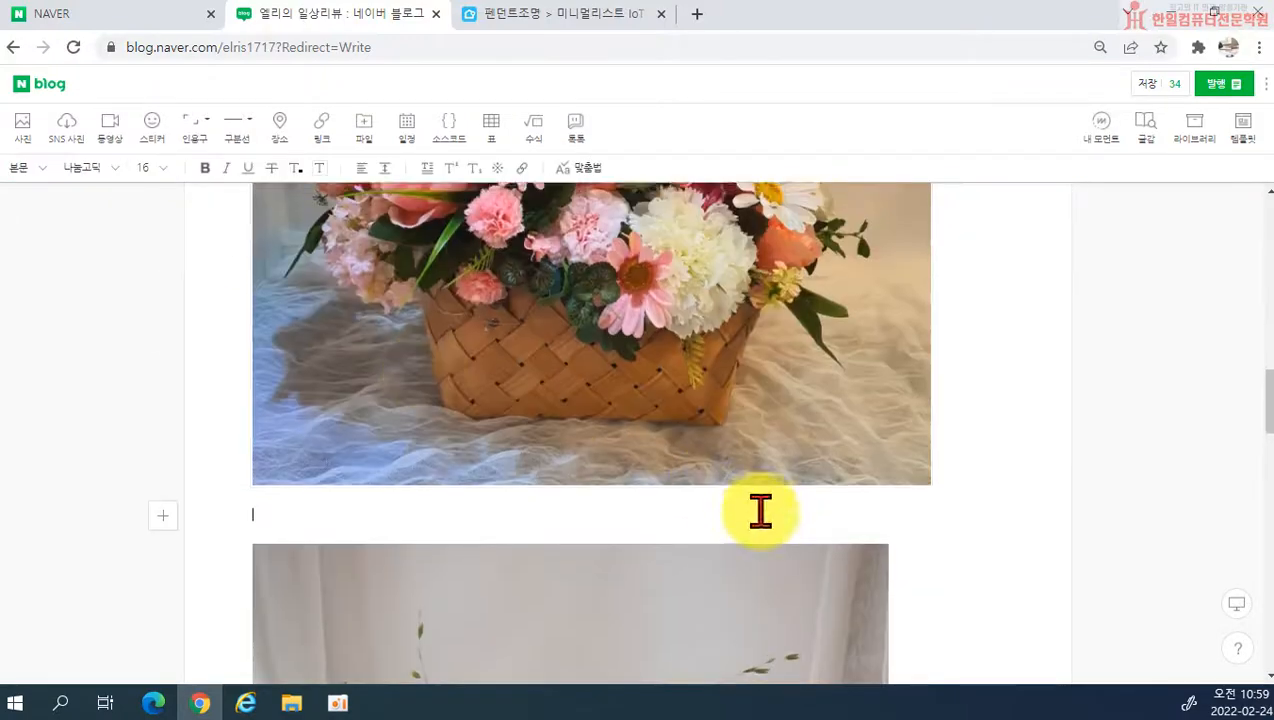
Step: Review the separated photos, then preview the post in the tablet and mobile screen layouts
{"action": "scroll", "coordinate": [768, 489], "scroll_direction": "up", "scroll_amount": 5}
{"action": "scroll", "coordinate": [741, 517], "scroll_direction": "down", "scroll_amount": 4}
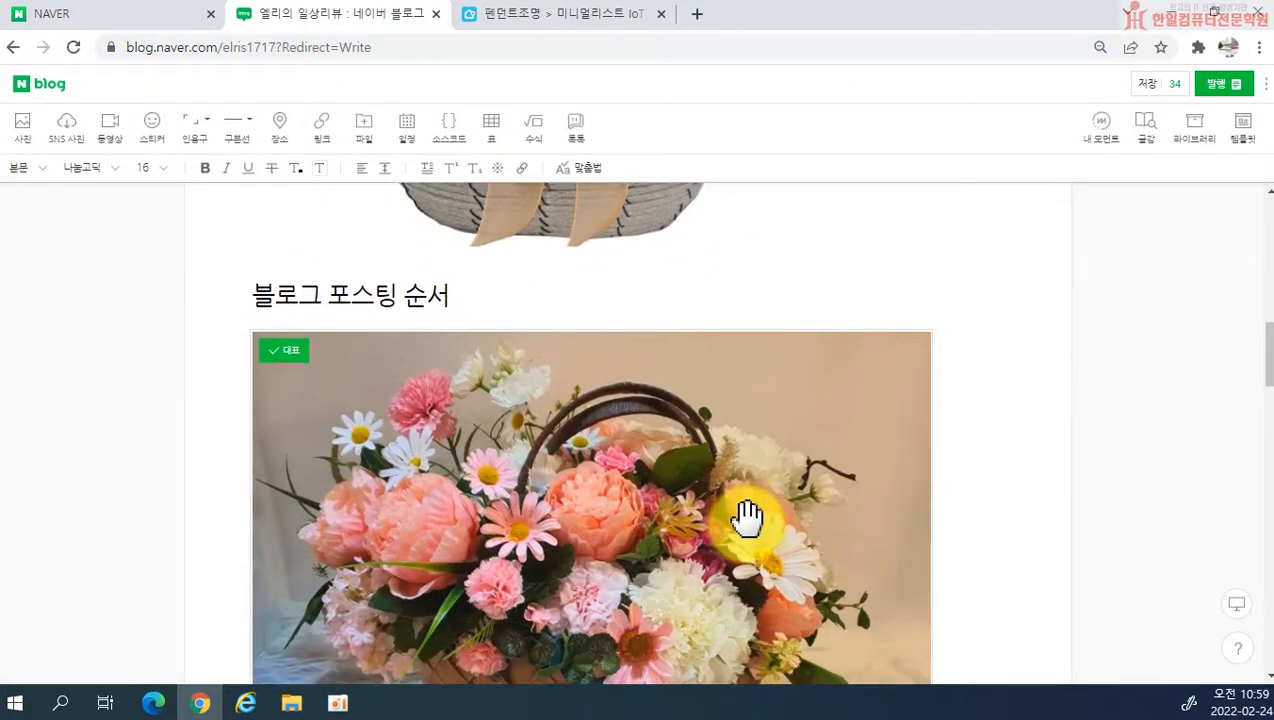
{"action": "scroll", "coordinate": [752, 520], "scroll_direction": "up", "scroll_amount": 2}
{"action": "scroll", "coordinate": [800, 578], "scroll_direction": "up", "scroll_amount": 3}
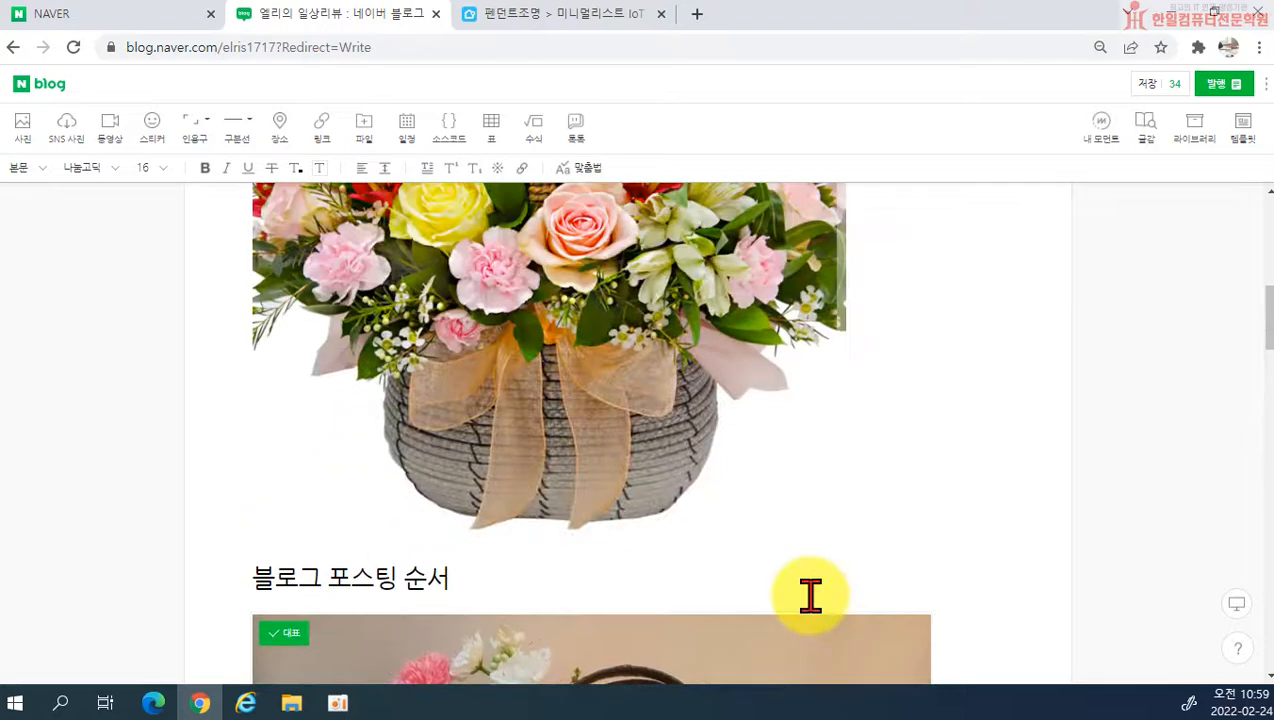
{"action": "scroll", "coordinate": [810, 596], "scroll_direction": "up", "scroll_amount": 3}
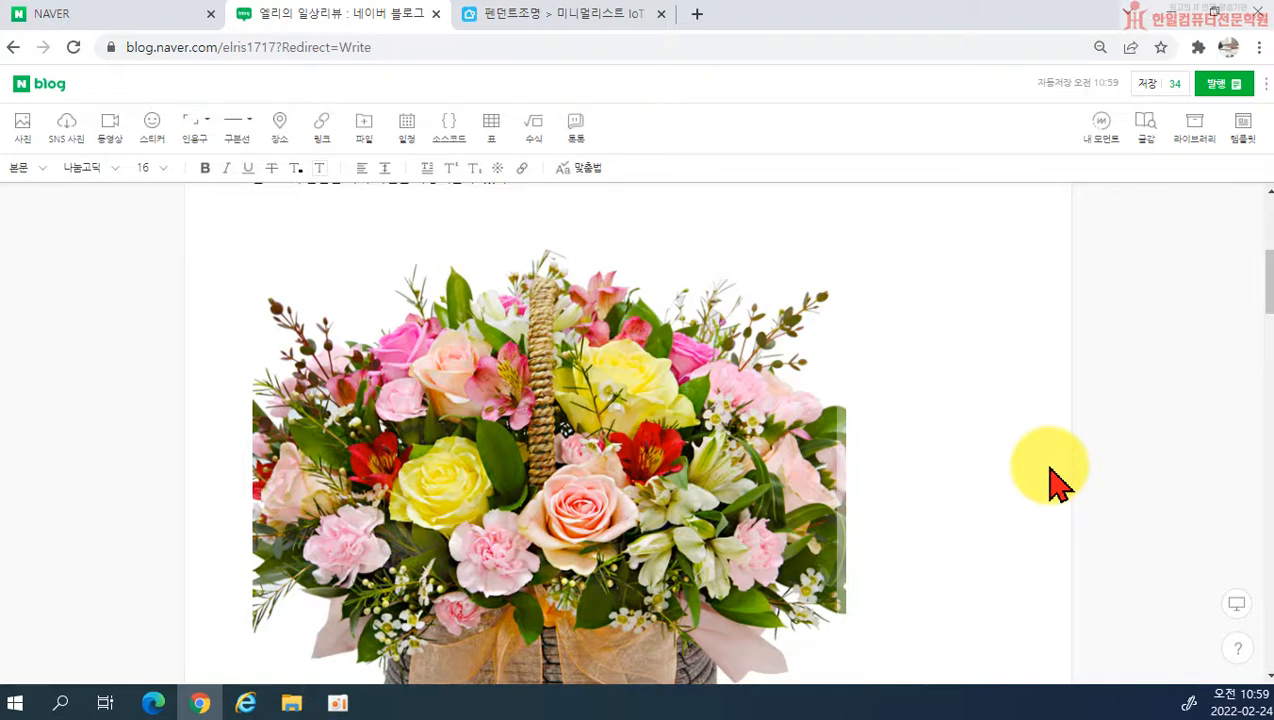
{"action": "scroll", "coordinate": [900, 515], "scroll_direction": "down", "scroll_amount": 2}
{"action": "scroll", "coordinate": [1000, 540], "scroll_direction": "up", "scroll_amount": 2}
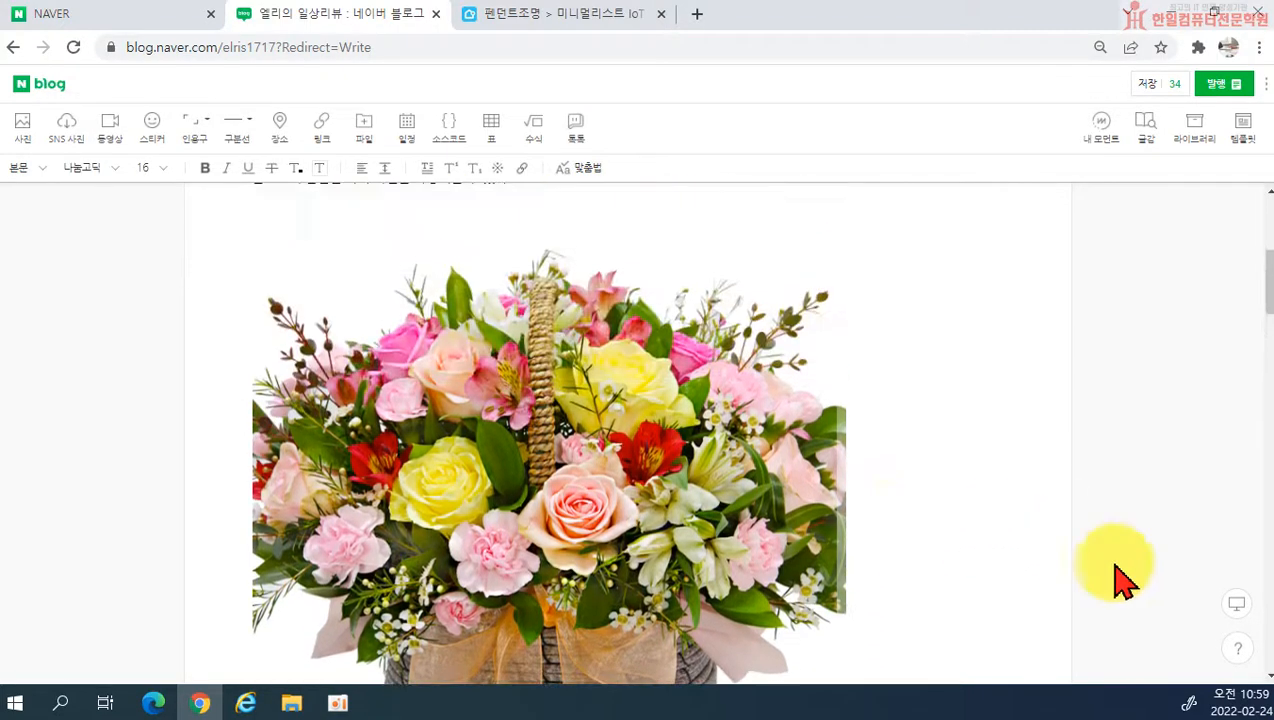
{"action": "left_click", "coordinate": [1240, 612]}
{"action": "left_click", "coordinate": [1240, 612]}
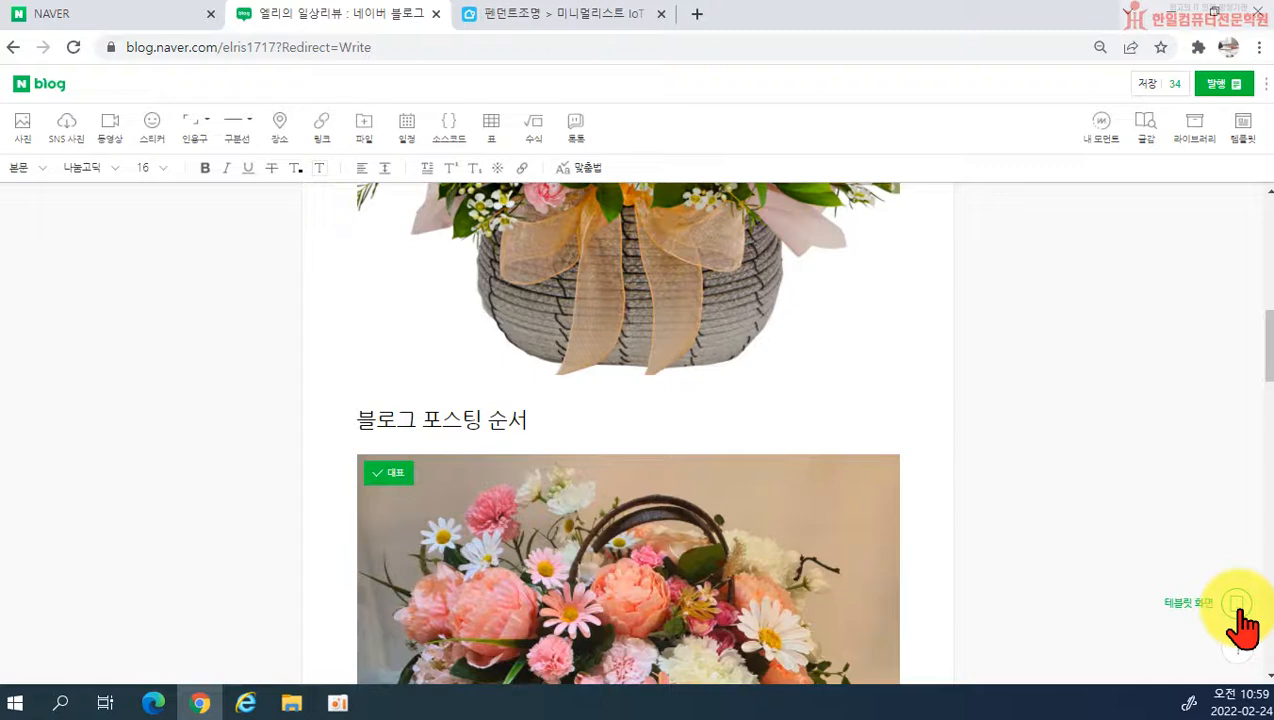
{"action": "left_click", "coordinate": [1240, 612]}
{"action": "left_click", "coordinate": [1240, 612]}
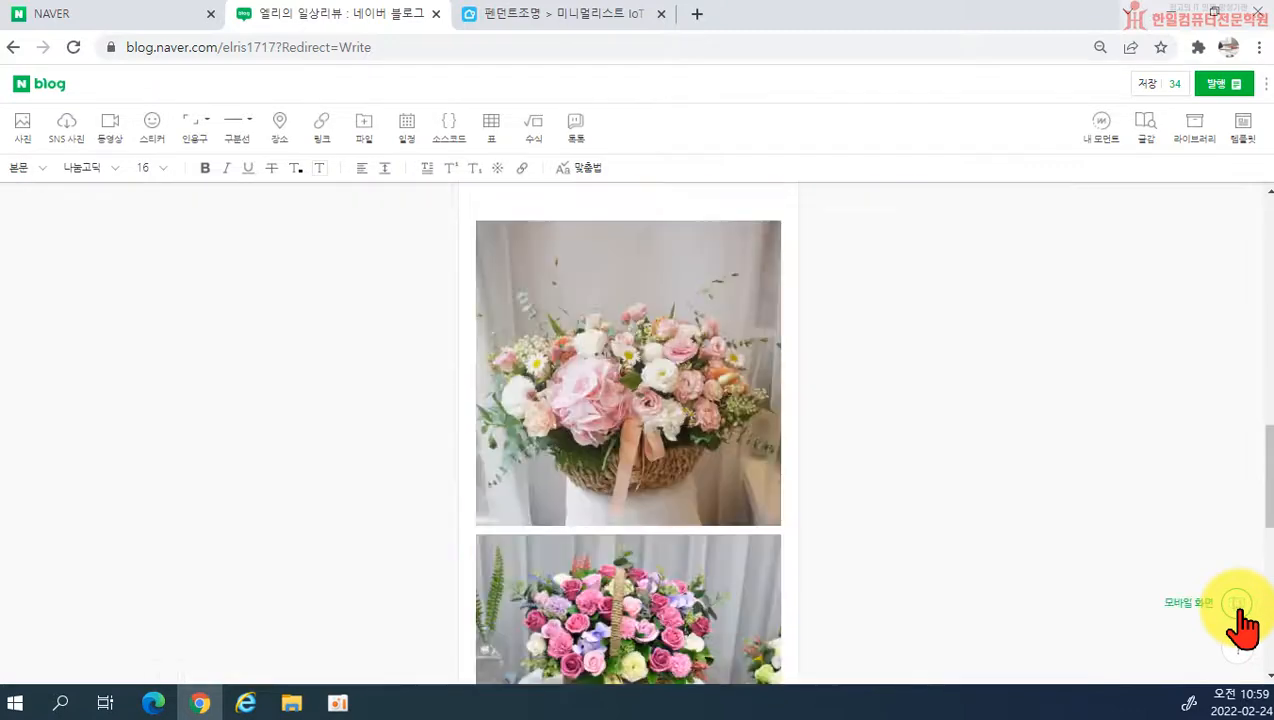
Step: Combine the last three flower basket photos into one side-by-side row
{"action": "left_click_drag", "start_coordinate": [776, 558], "coordinate": [778, 408]}
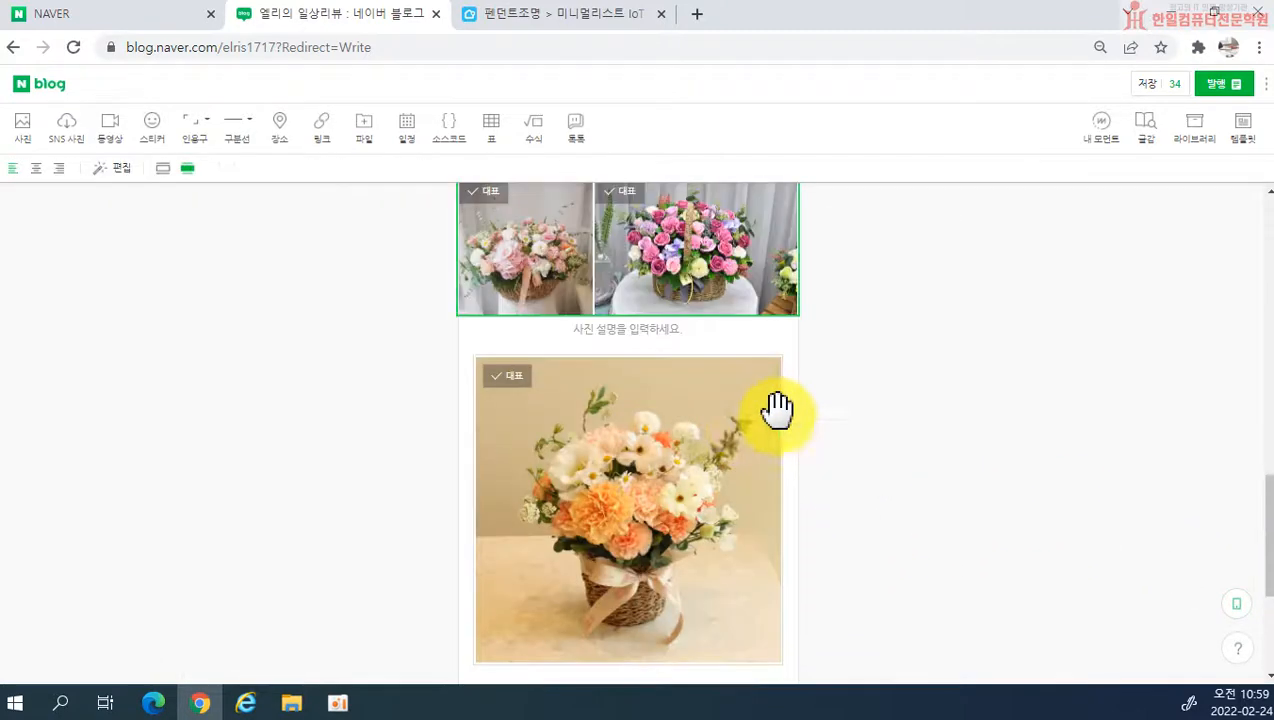
{"action": "left_click_drag", "start_coordinate": [606, 620], "coordinate": [798, 322]}
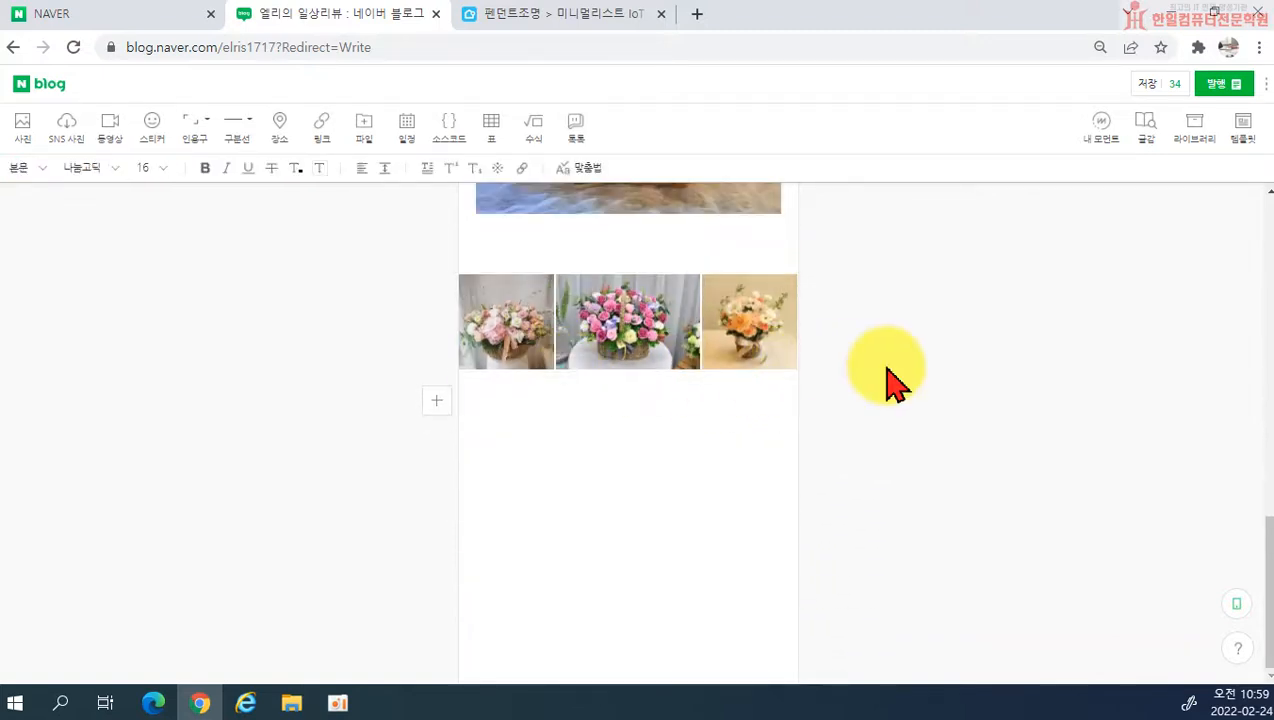
Step: Split the three-photo row back into individual photos stacked vertically
{"action": "left_click", "coordinate": [740, 328]}
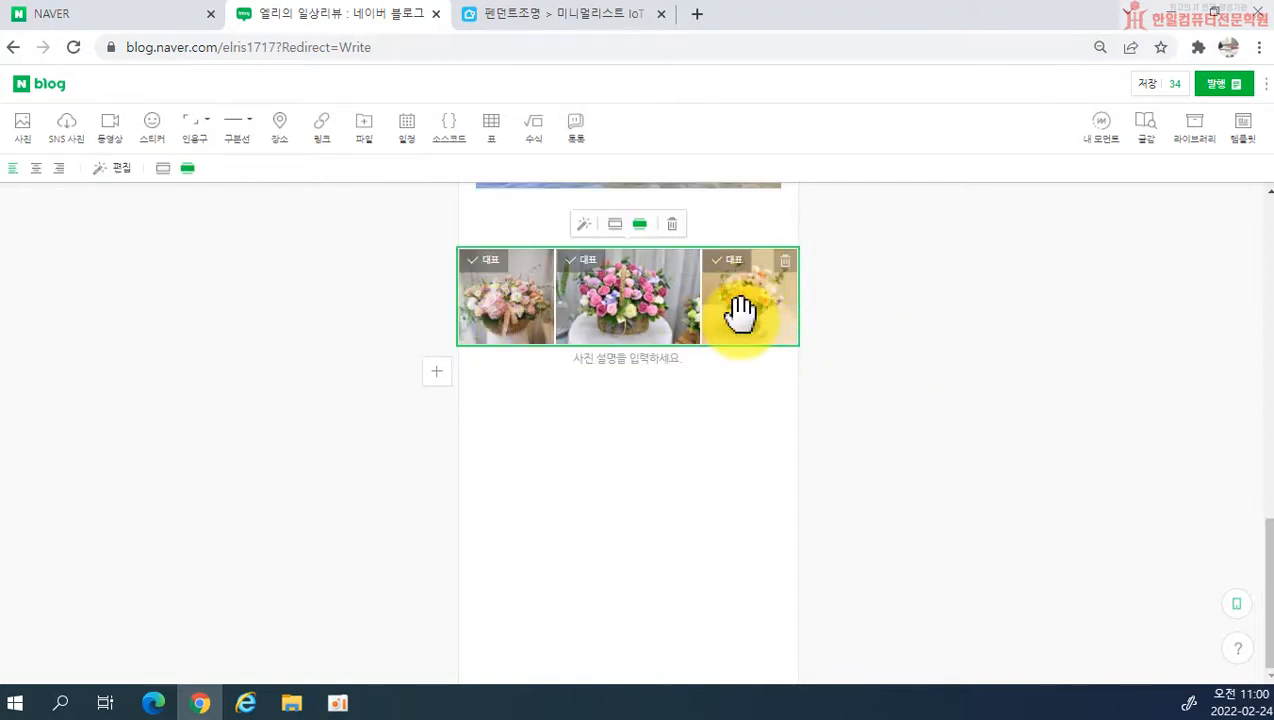
{"action": "left_click", "coordinate": [740, 311]}
{"action": "left_click_drag", "start_coordinate": [763, 310], "coordinate": [640, 400]}
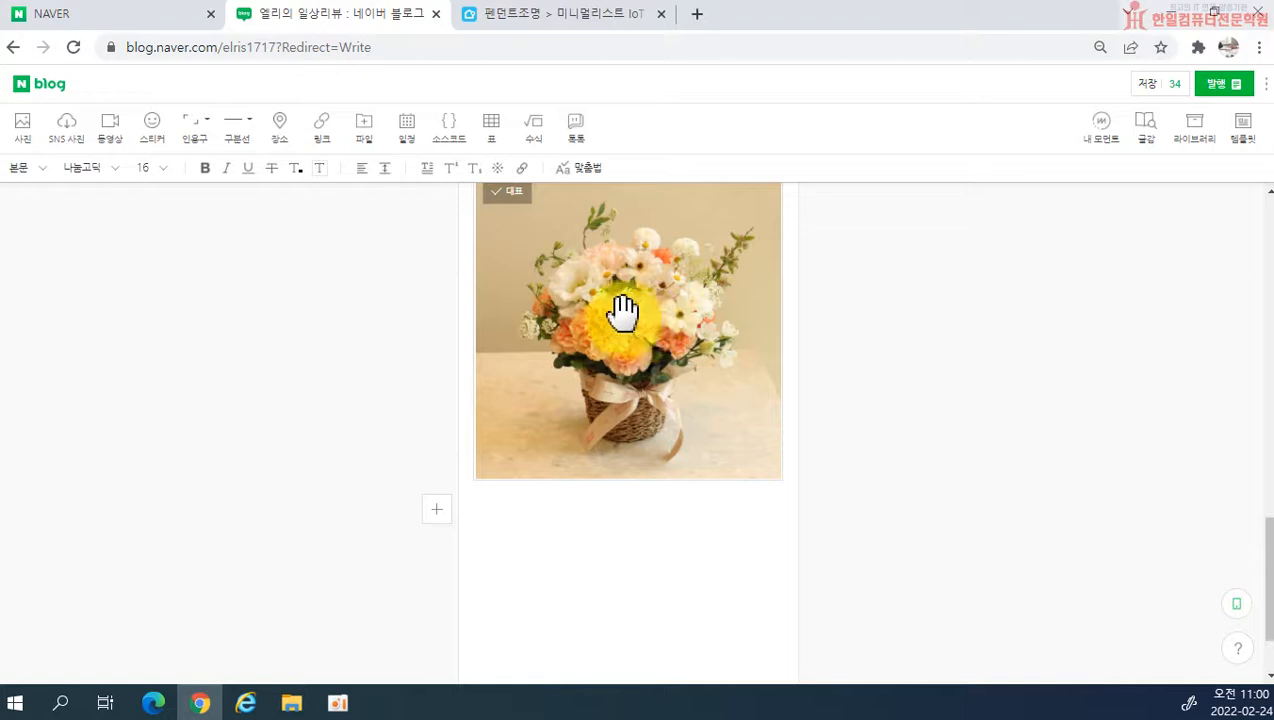
{"action": "scroll", "coordinate": [754, 469], "scroll_direction": "up", "scroll_amount": 3}
{"action": "left_click", "coordinate": [628, 418]}
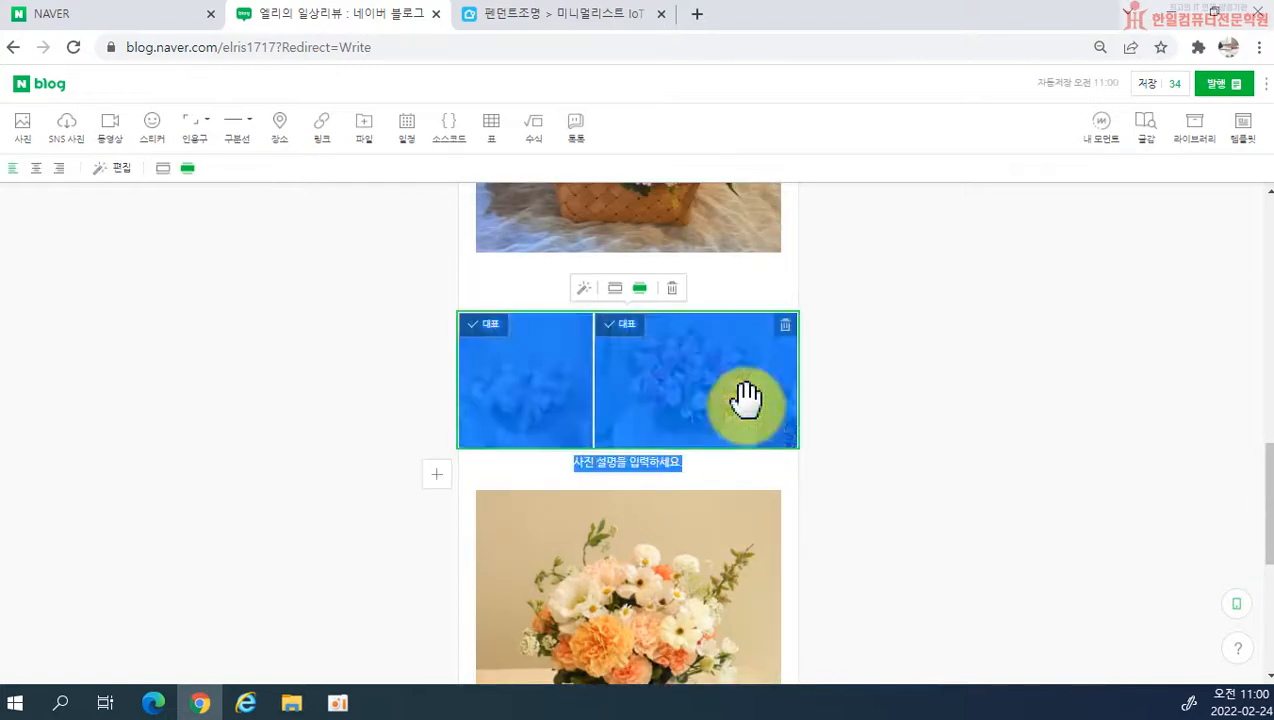
{"action": "left_click_drag", "start_coordinate": [688, 392], "coordinate": [663, 412]}
Step: Add a blank line between the pink hydrangea basket photo and the pink and purple rose basket photo
{"action": "scroll", "coordinate": [754, 441], "scroll_direction": "up", "scroll_amount": 6}
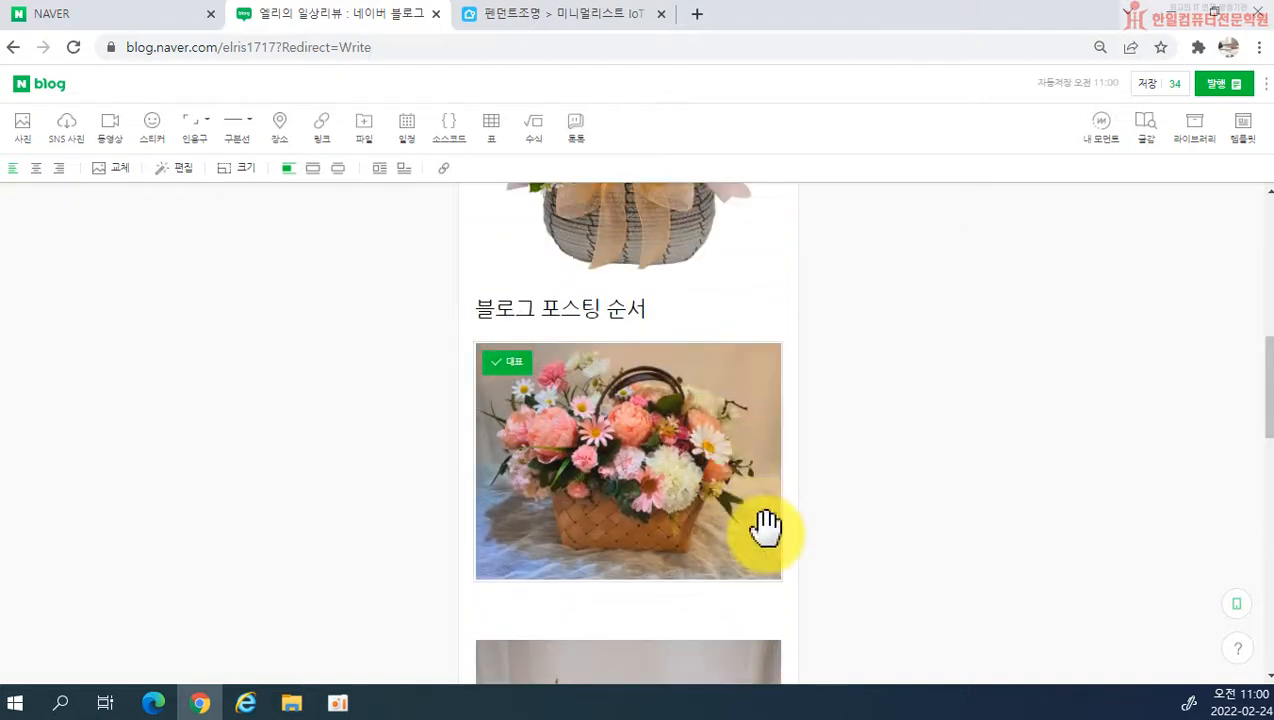
{"action": "scroll", "coordinate": [766, 527], "scroll_direction": "down", "scroll_amount": 2}
{"action": "scroll", "coordinate": [706, 537], "scroll_direction": "down", "scroll_amount": 3}
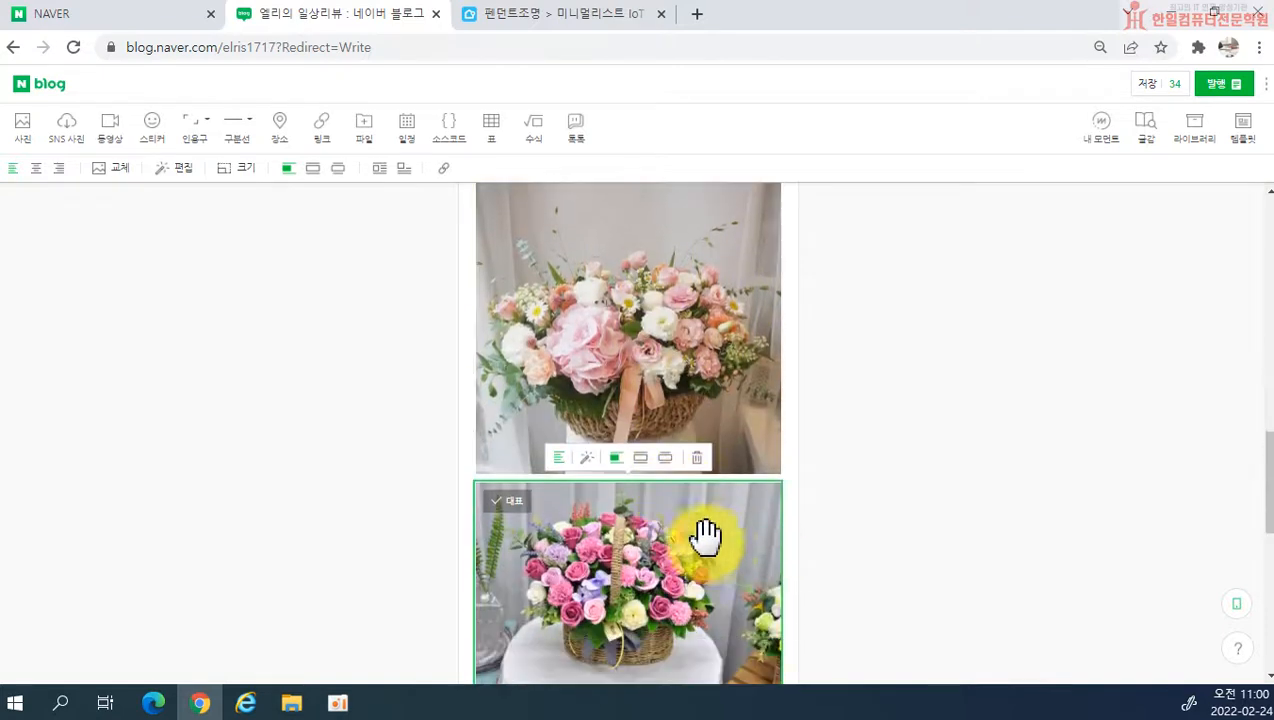
{"action": "scroll", "coordinate": [748, 569], "scroll_direction": "down", "scroll_amount": 2}
{"action": "scroll", "coordinate": [768, 565], "scroll_direction": "up", "scroll_amount": 12}
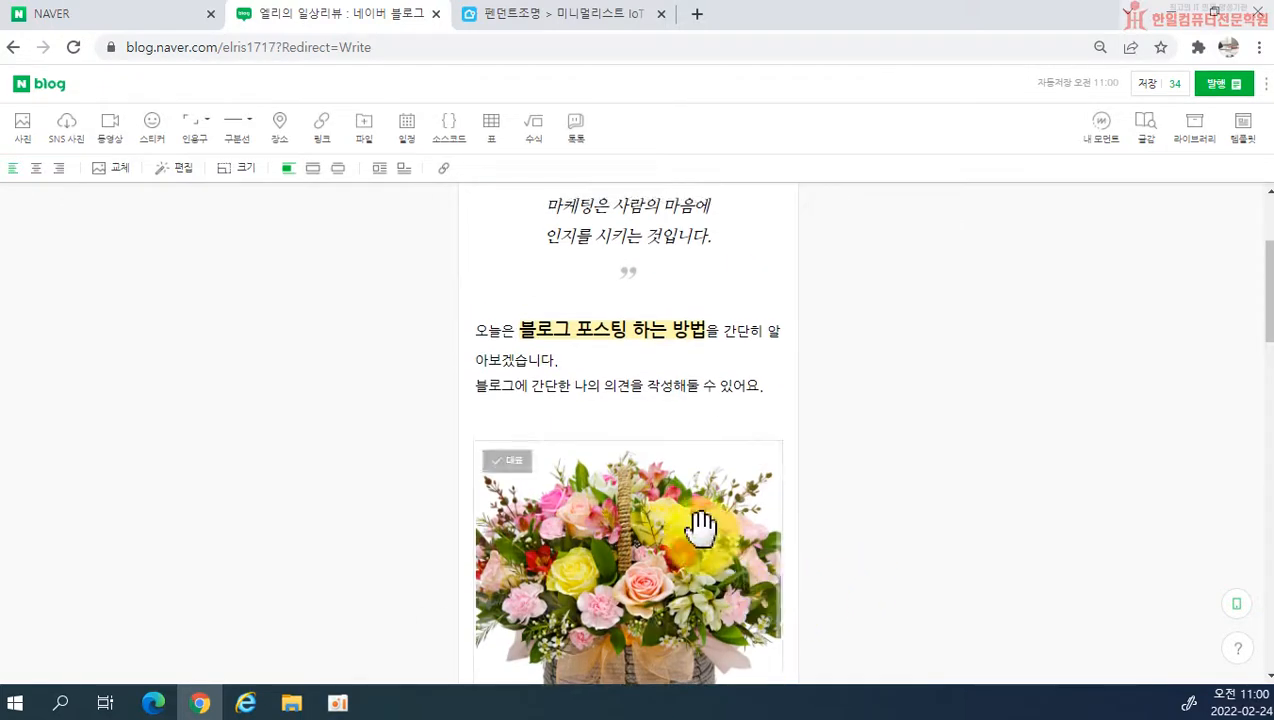
{"action": "scroll", "coordinate": [706, 535], "scroll_direction": "down", "scroll_amount": 10}
{"action": "scroll", "coordinate": [706, 626], "scroll_direction": "down", "scroll_amount": 4}
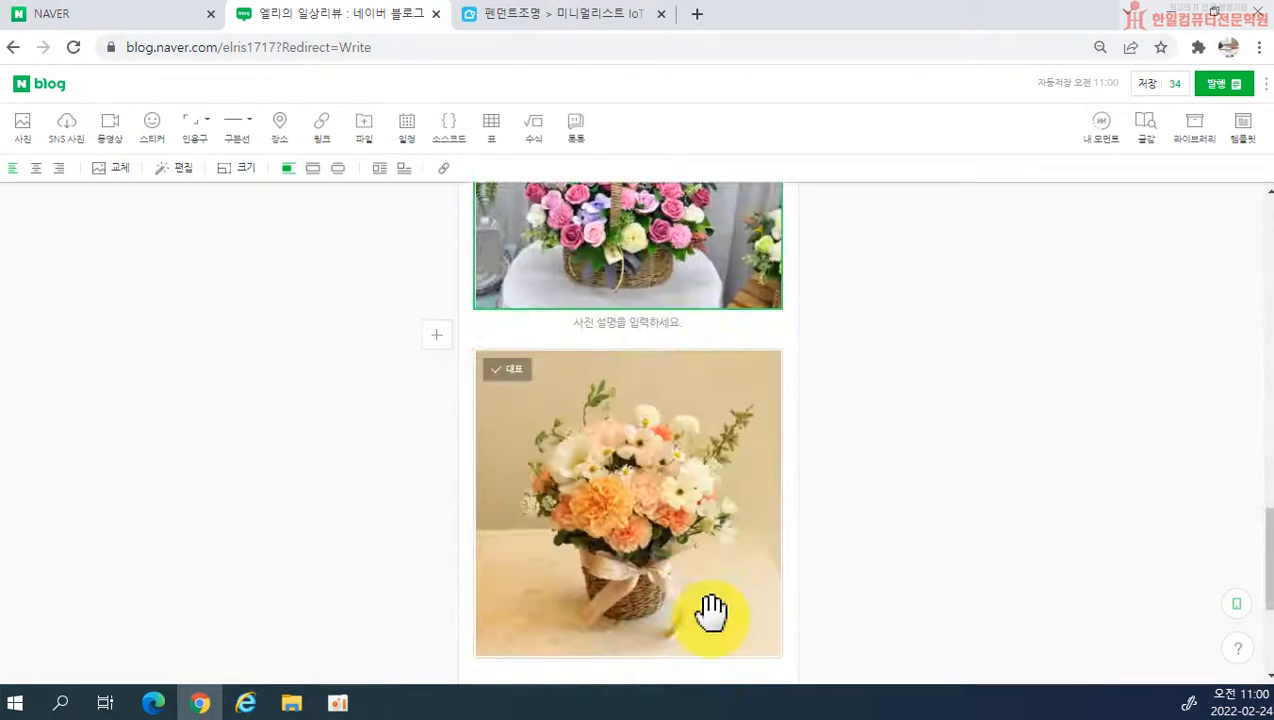
{"action": "scroll", "coordinate": [702, 615], "scroll_direction": "up", "scroll_amount": 3}
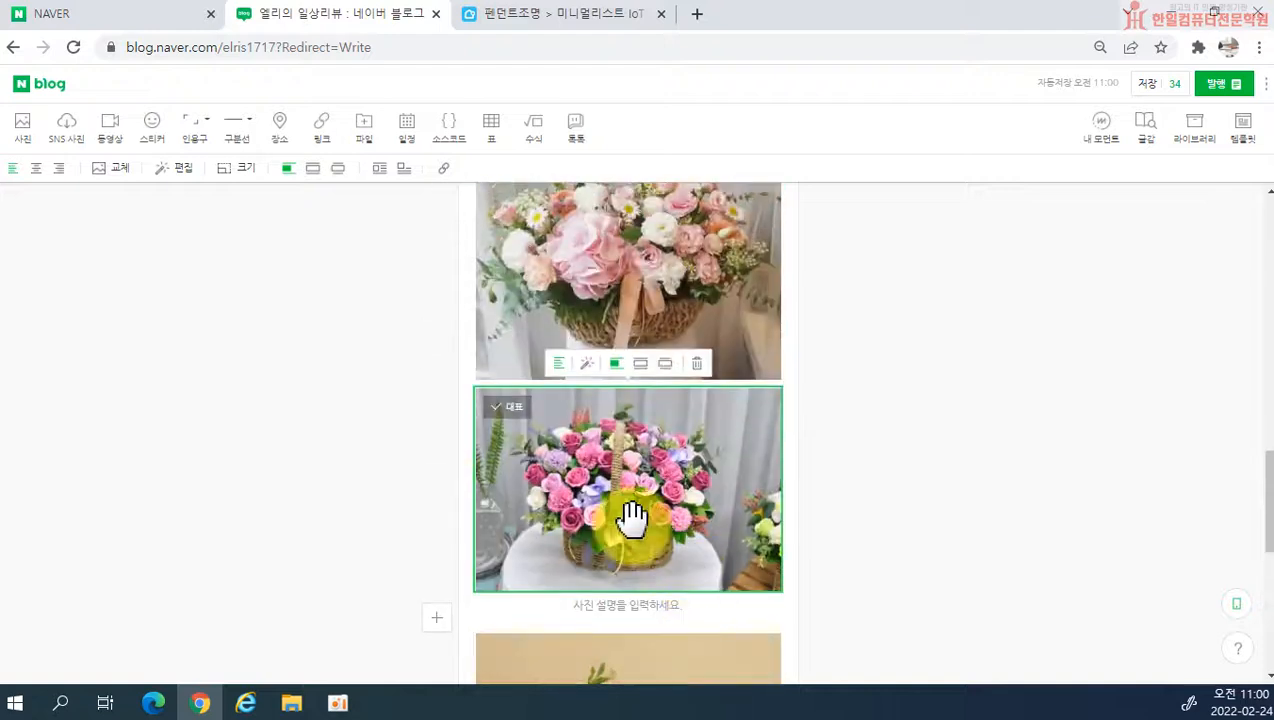
{"action": "left_click", "coordinate": [505, 383]}
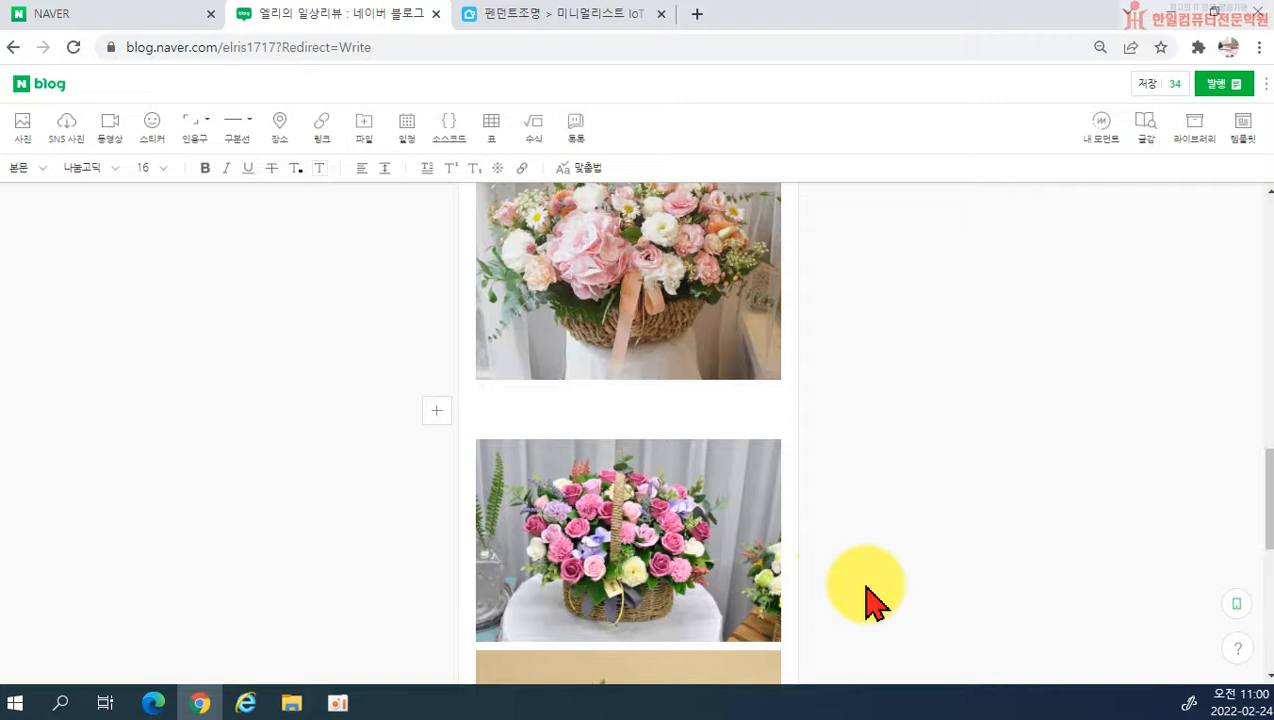
{"action": "scroll", "coordinate": [868, 600], "scroll_direction": "up", "scroll_amount": 5}
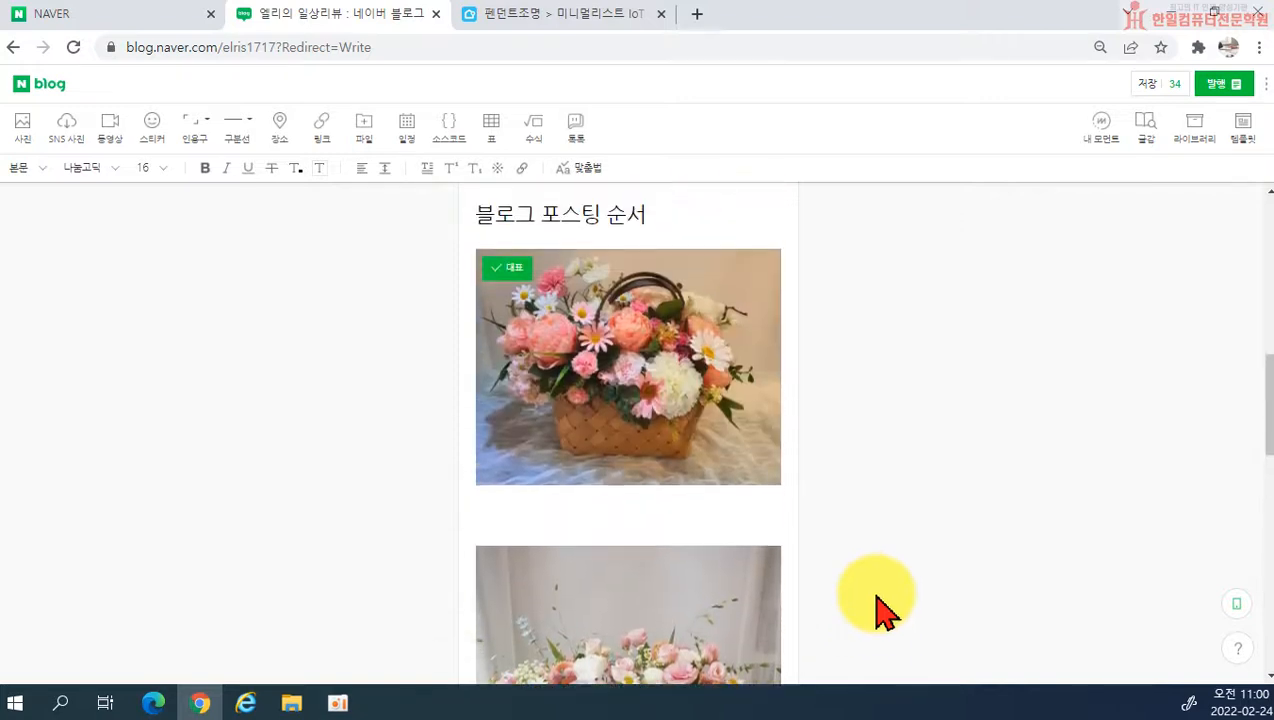
{"action": "scroll", "coordinate": [878, 605], "scroll_direction": "up", "scroll_amount": 1}
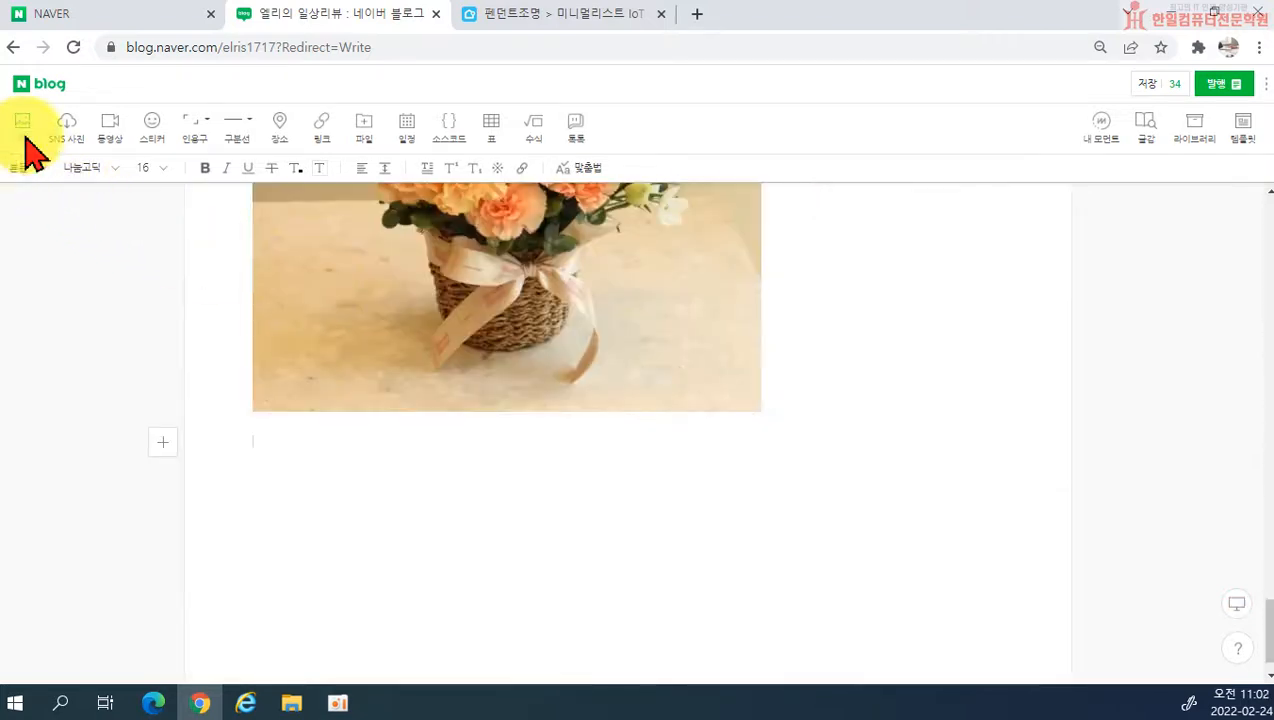
Step: Attach the flower basket photos 1.jpg to 4.jpg below the last photo as a collage
{"action": "left_click", "coordinate": [24, 140]}
{"action": "left_click", "coordinate": [822, 235]}
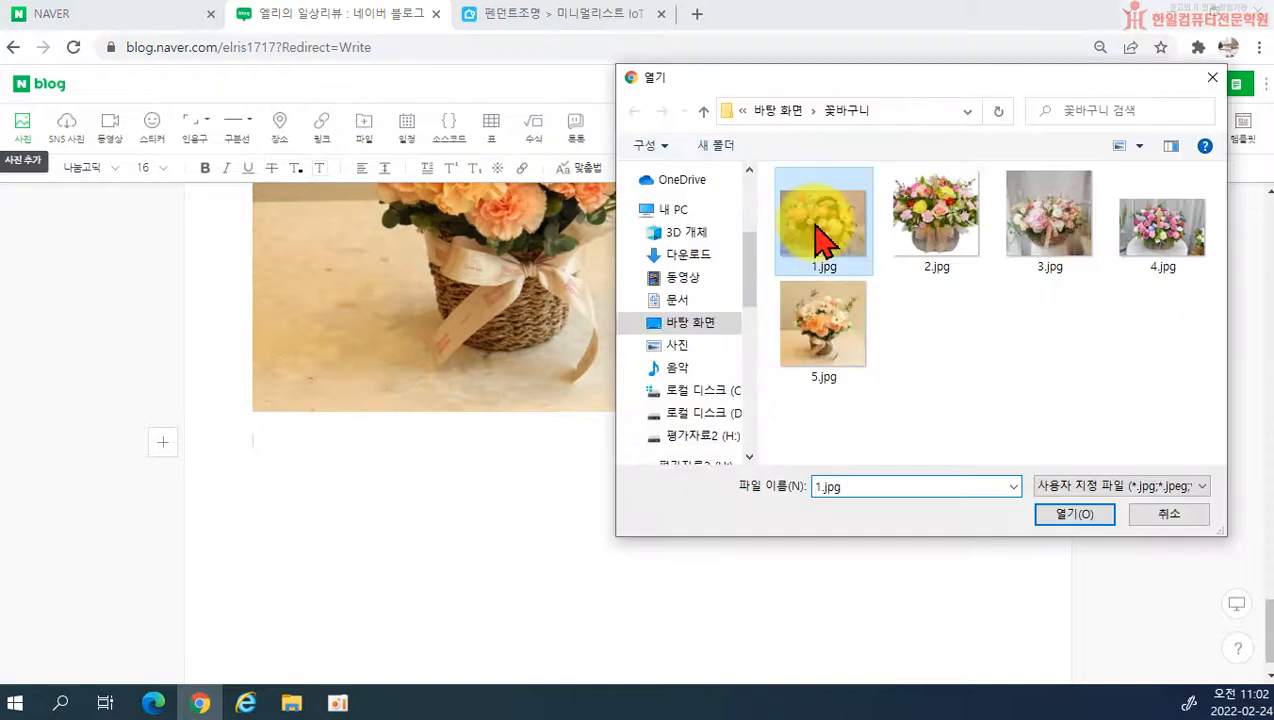
{"action": "left_click", "coordinate": [1150, 248], "text": "shift"}
{"action": "left_click", "coordinate": [1062, 514]}
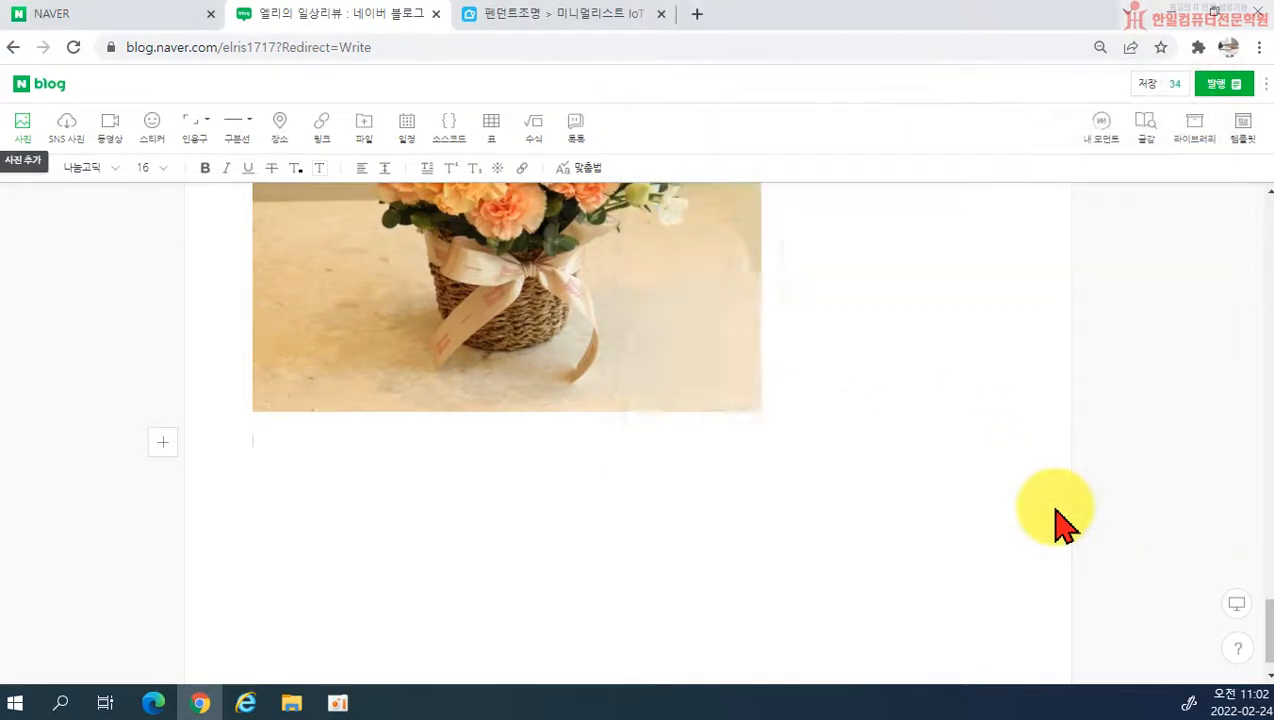
{"action": "left_click", "coordinate": [615, 415]}
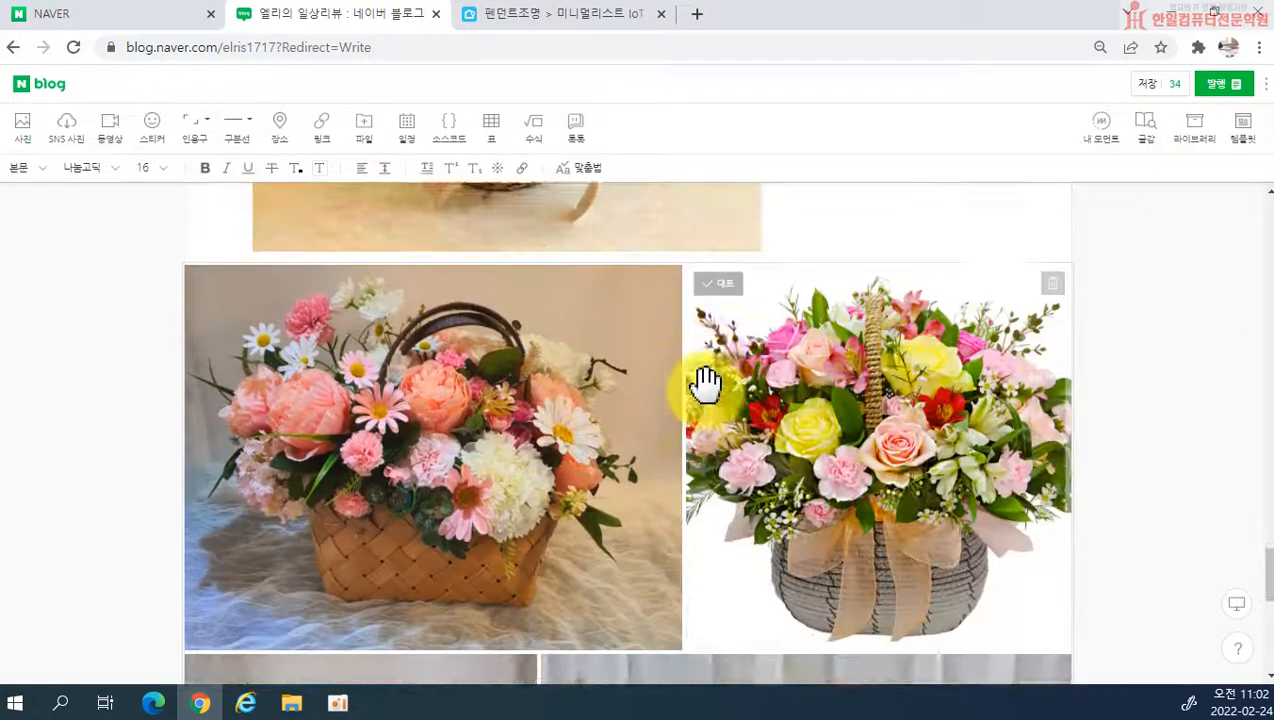
Step: Examine how the four flower basket photos are arranged in the collage, row by row
{"action": "scroll", "coordinate": [404, 468], "scroll_direction": "up", "scroll_amount": 3}
{"action": "scroll", "coordinate": [520, 345], "scroll_direction": "down", "scroll_amount": 6}
{"action": "scroll", "coordinate": [392, 360], "scroll_direction": "up", "scroll_amount": 3}
{"action": "scroll", "coordinate": [403, 330], "scroll_direction": "up", "scroll_amount": 1}
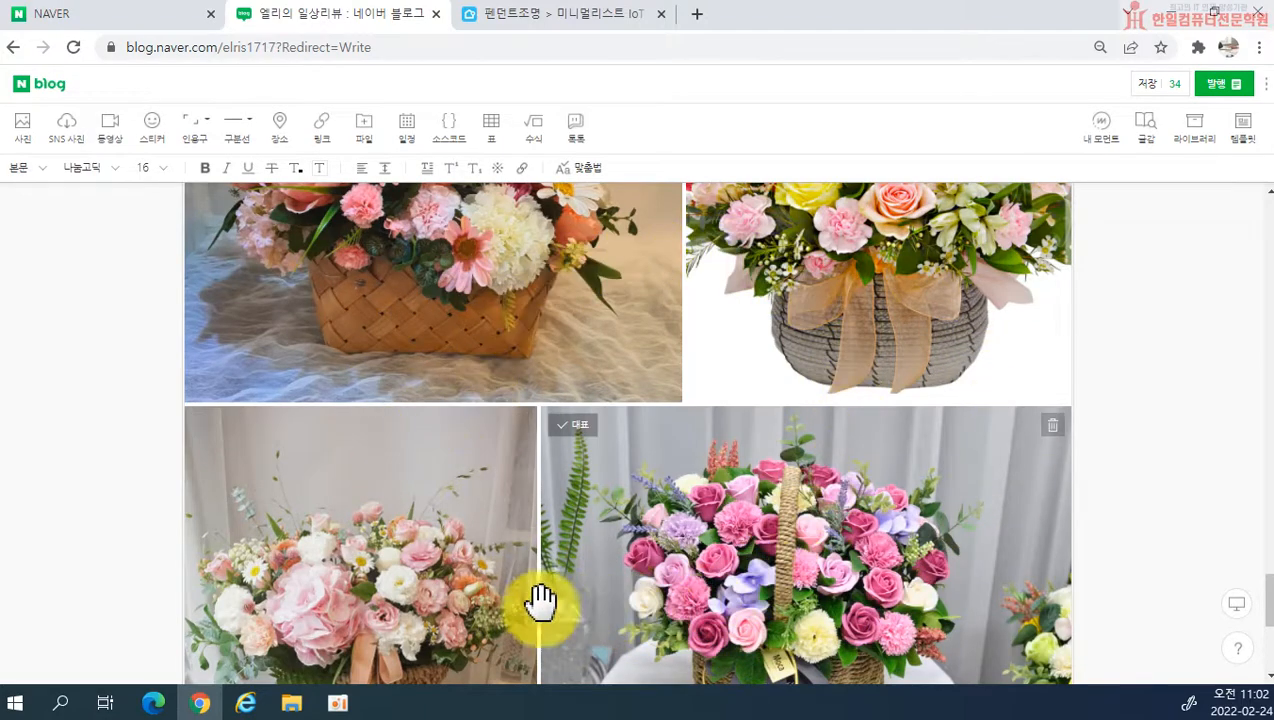
{"action": "scroll", "coordinate": [843, 390], "scroll_direction": "down", "scroll_amount": 3}
{"action": "scroll", "coordinate": [843, 392], "scroll_direction": "up", "scroll_amount": 5}
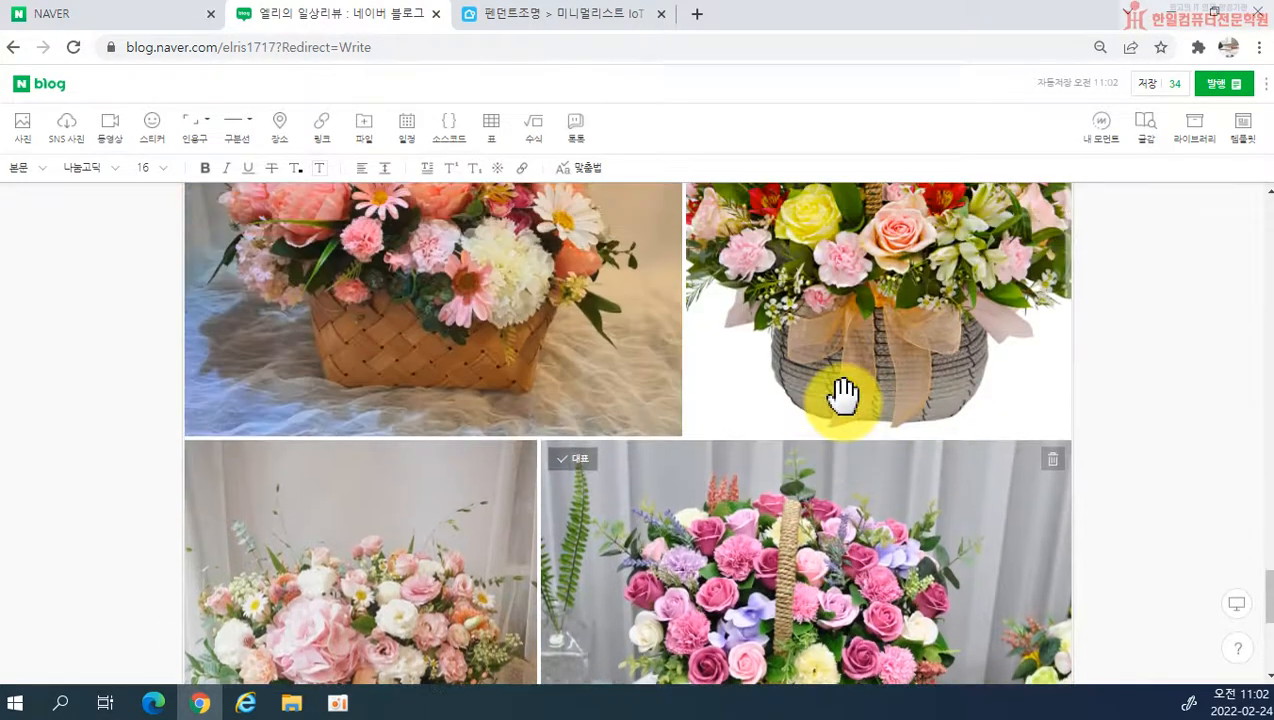
{"action": "scroll", "coordinate": [843, 393], "scroll_direction": "down", "scroll_amount": 1}
{"action": "scroll", "coordinate": [843, 393], "scroll_direction": "down", "scroll_amount": 3}
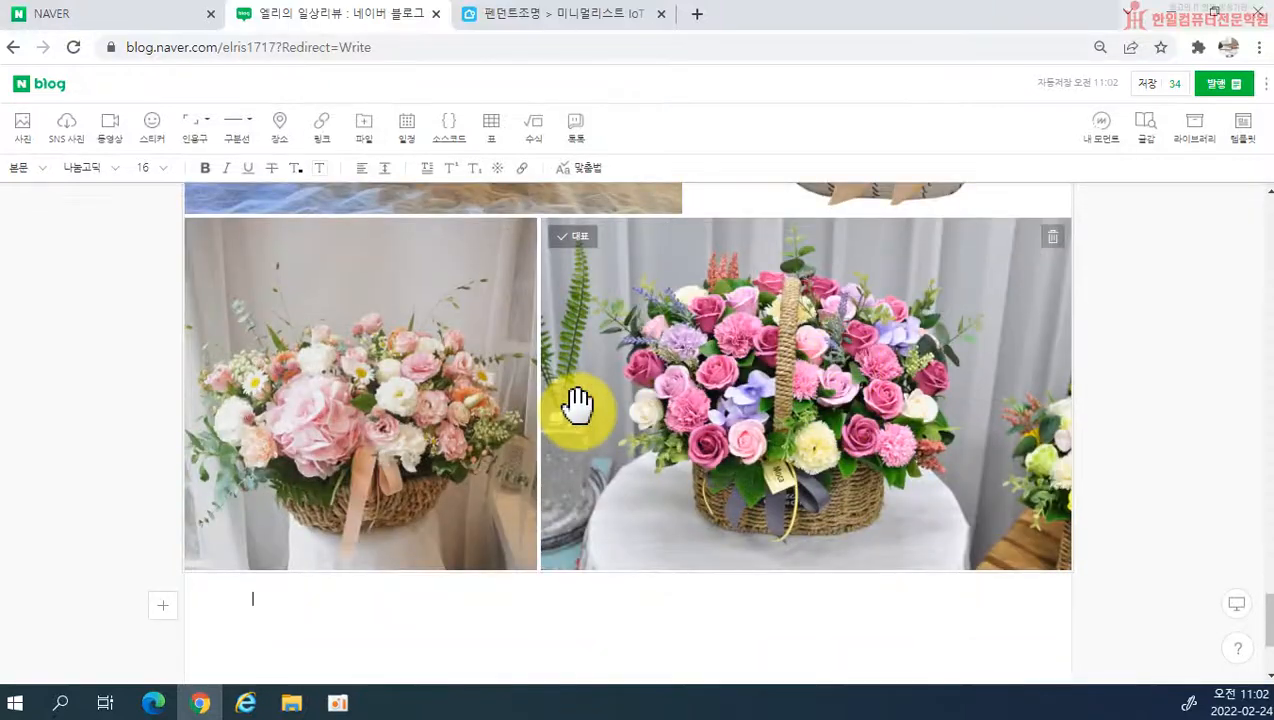
{"action": "scroll", "coordinate": [577, 398], "scroll_direction": "up", "scroll_amount": 6}
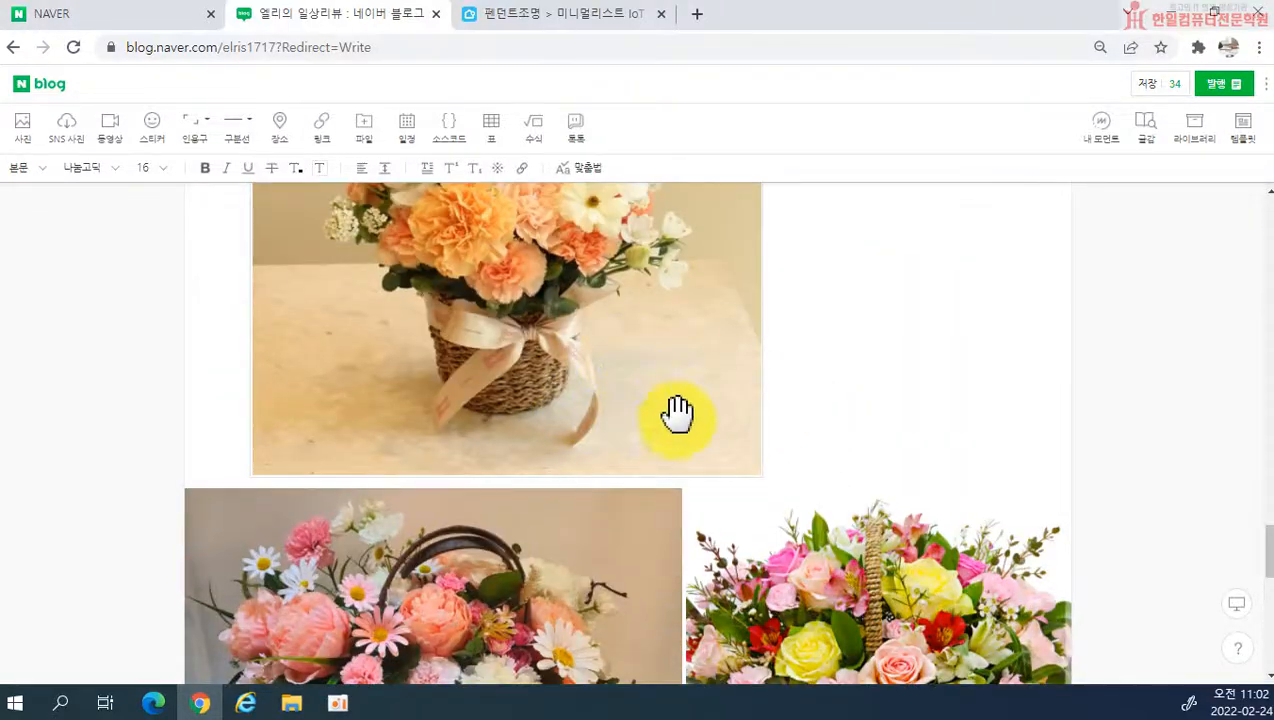
{"action": "scroll", "coordinate": [748, 540], "scroll_direction": "down", "scroll_amount": 6}
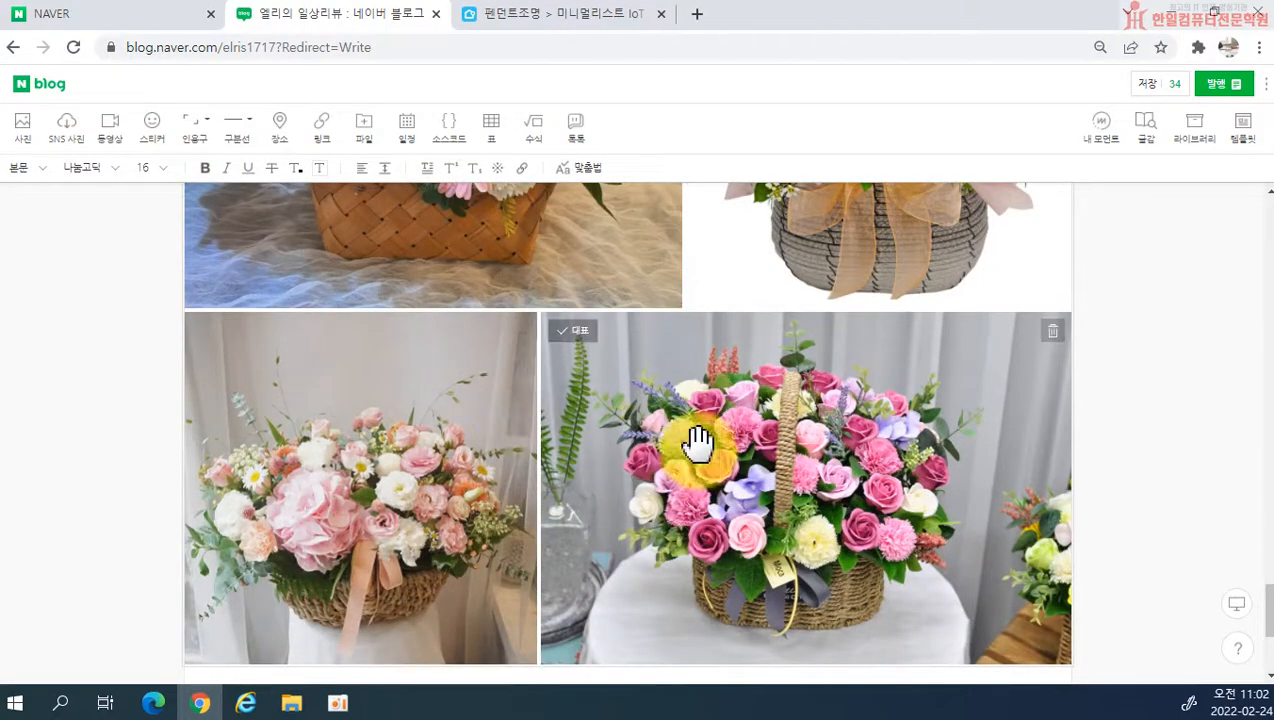
{"action": "scroll", "coordinate": [700, 440], "scroll_direction": "down", "scroll_amount": 2}
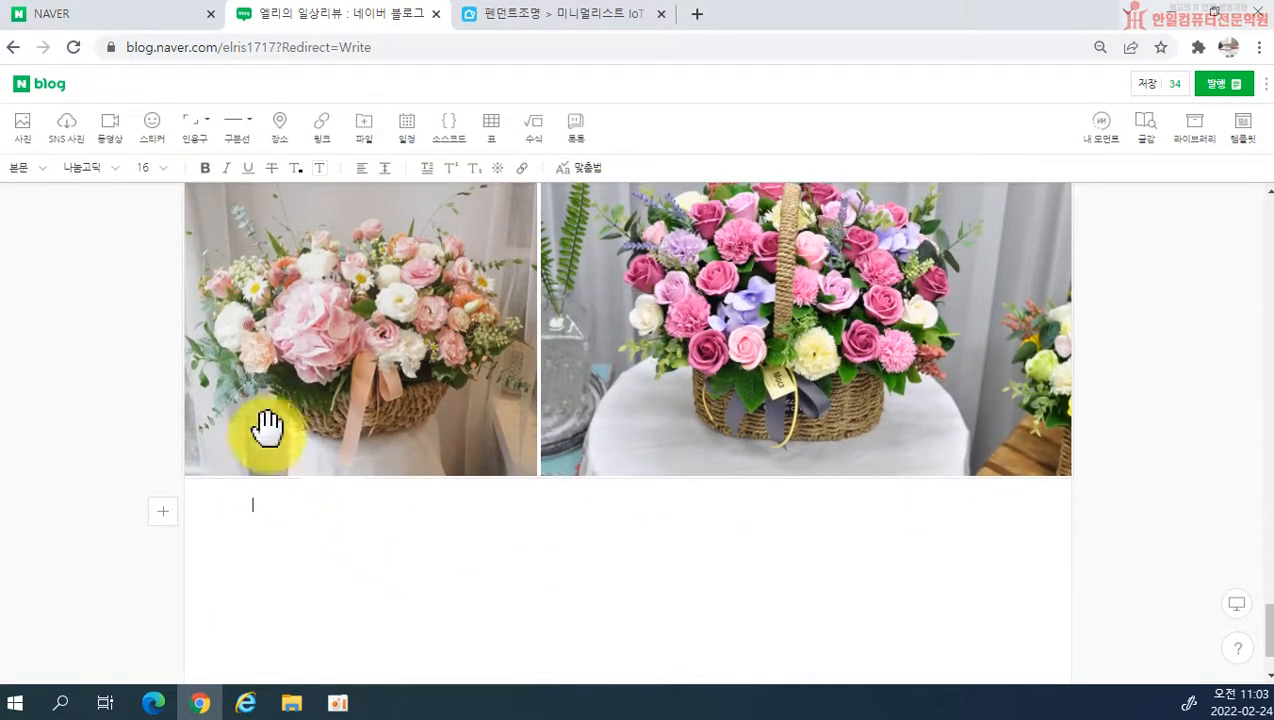
Step: Attach the flower basket photos 1.jpg to 5.jpg below the collage as a slide
{"action": "left_click", "coordinate": [20, 128]}
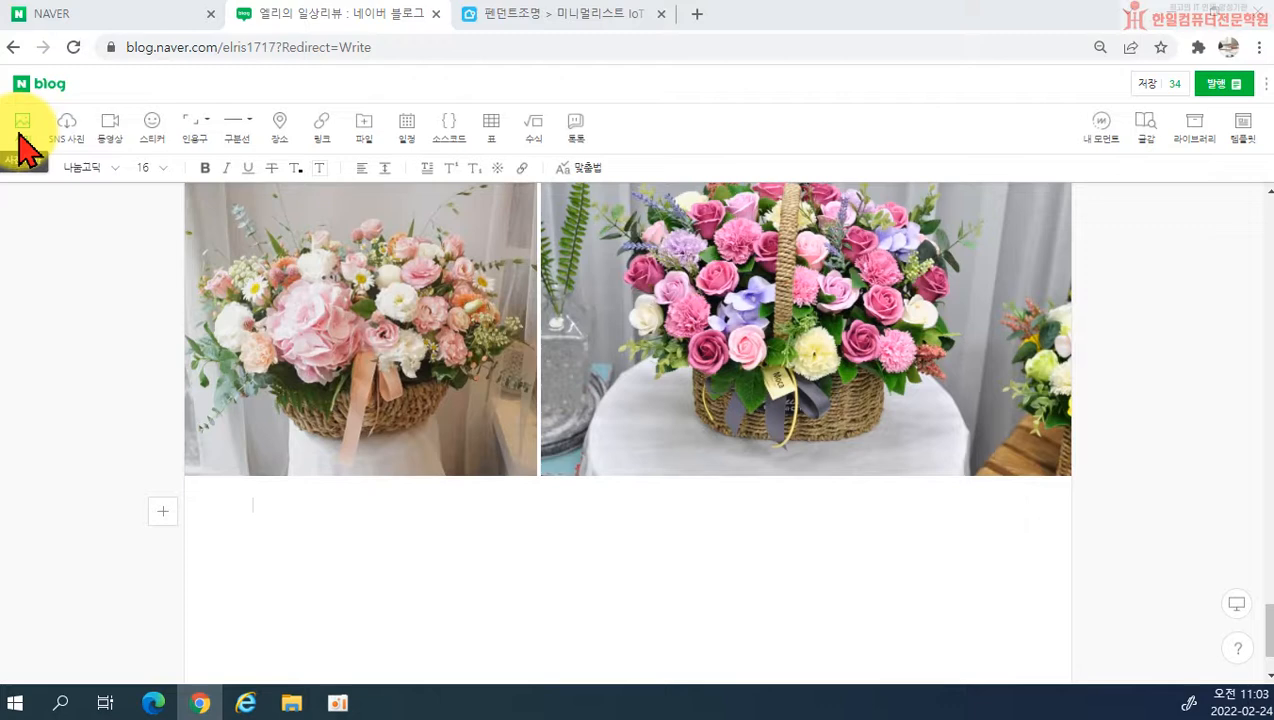
{"action": "left_click", "coordinate": [833, 304], "text": "shift"}
{"action": "left_click", "coordinate": [1080, 515]}
{"action": "left_click", "coordinate": [718, 440]}
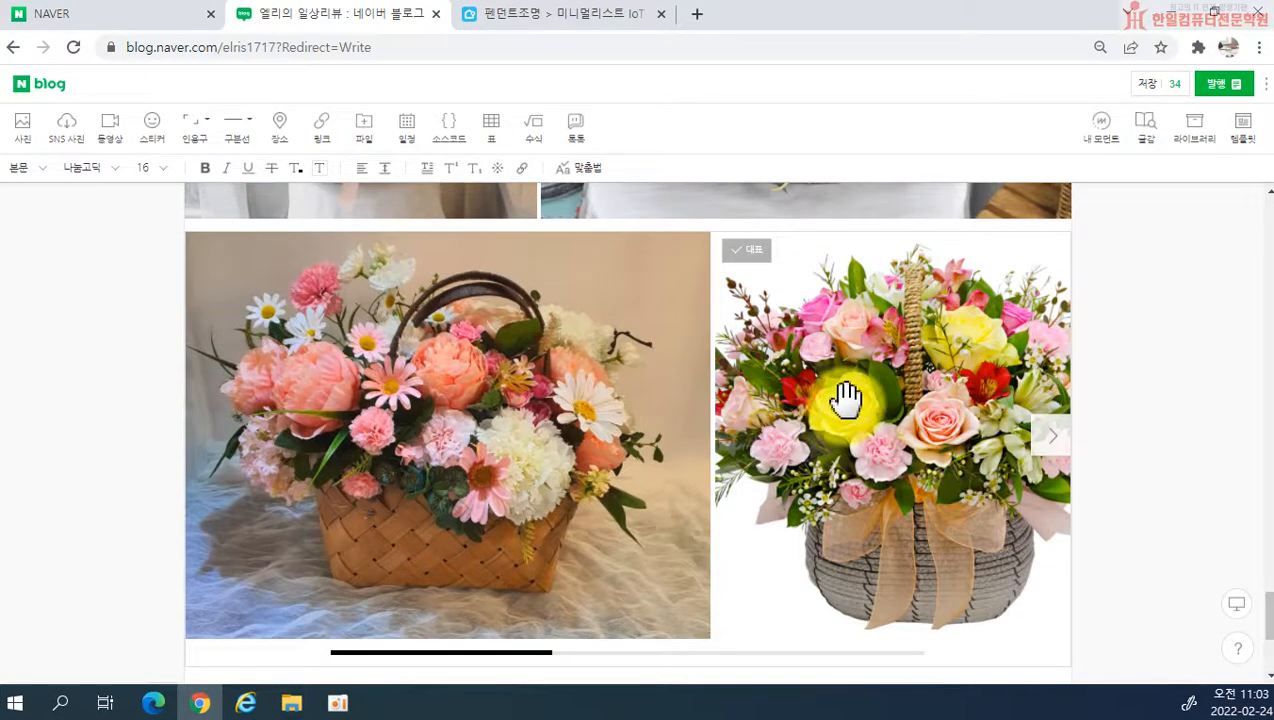
Step: Page through the photo slide to the last flower basket and back to the first, comparing it with the collage above
{"action": "mouse_move", "coordinate": [611, 449]}
{"action": "left_mouse_down"}
{"action": "mouse_move", "coordinate": [867, 455]}
{"action": "mouse_move", "coordinate": [618, 459]}
{"action": "left_mouse_up"}
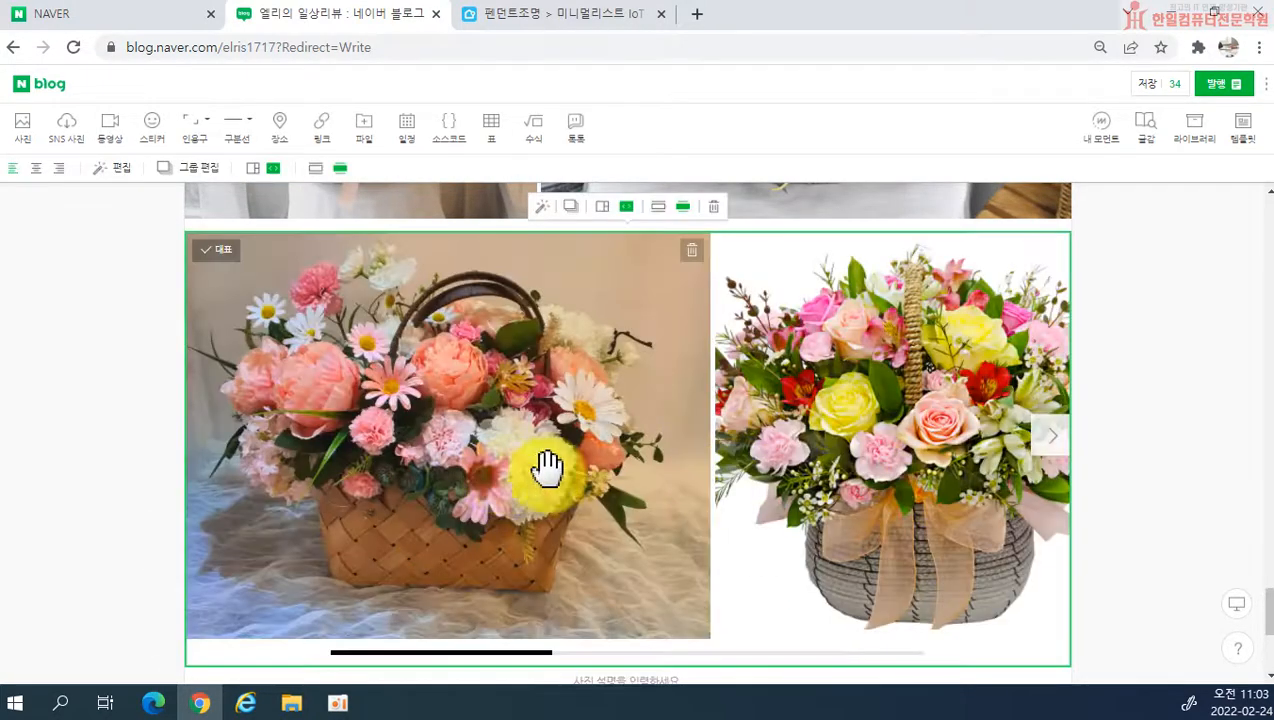
{"action": "left_click", "coordinate": [1050, 440]}
{"action": "left_click", "coordinate": [1046, 453]}
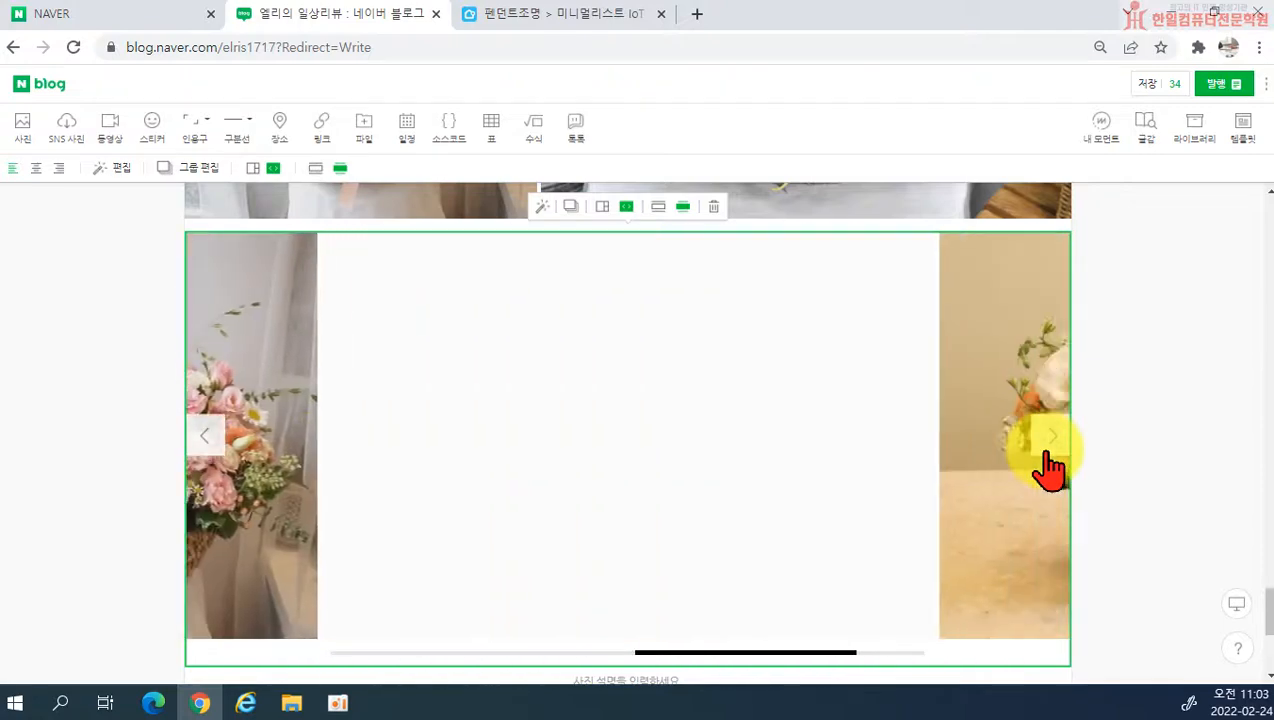
{"action": "left_click", "coordinate": [205, 455]}
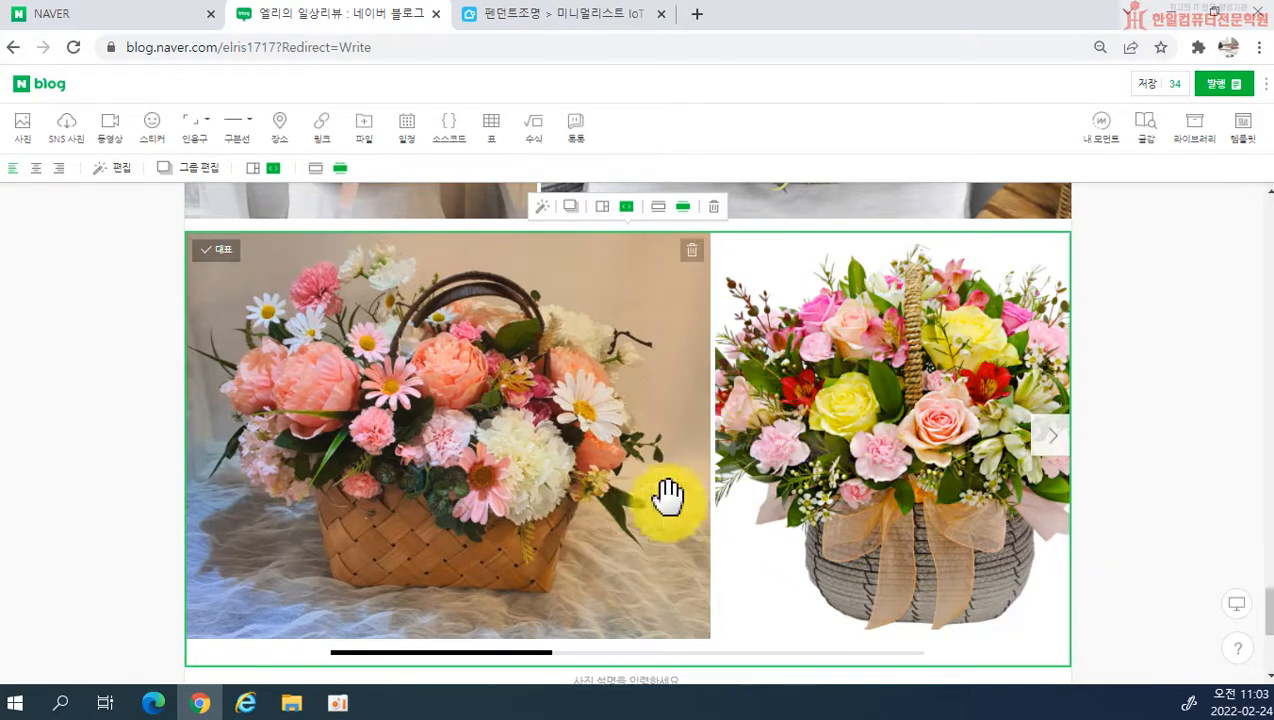
{"action": "left_click", "coordinate": [1063, 462]}
{"action": "left_click", "coordinate": [1063, 462]}
{"action": "left_click", "coordinate": [1063, 462]}
{"action": "scroll", "coordinate": [880, 392], "scroll_direction": "up", "scroll_amount": 4}
{"action": "scroll", "coordinate": [880, 392], "scroll_direction": "up", "scroll_amount": 1}
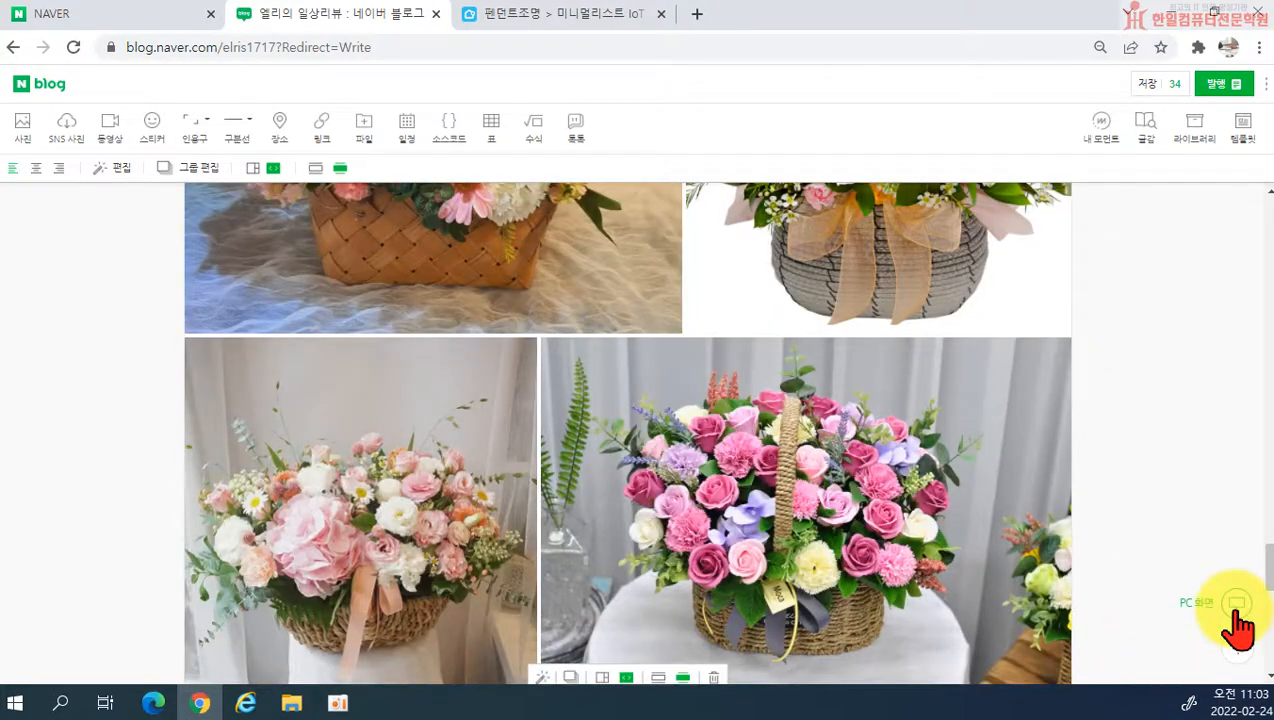
{"action": "scroll", "coordinate": [698, 392], "scroll_direction": "up", "scroll_amount": 2}
{"action": "scroll", "coordinate": [698, 392], "scroll_direction": "up", "scroll_amount": 10}
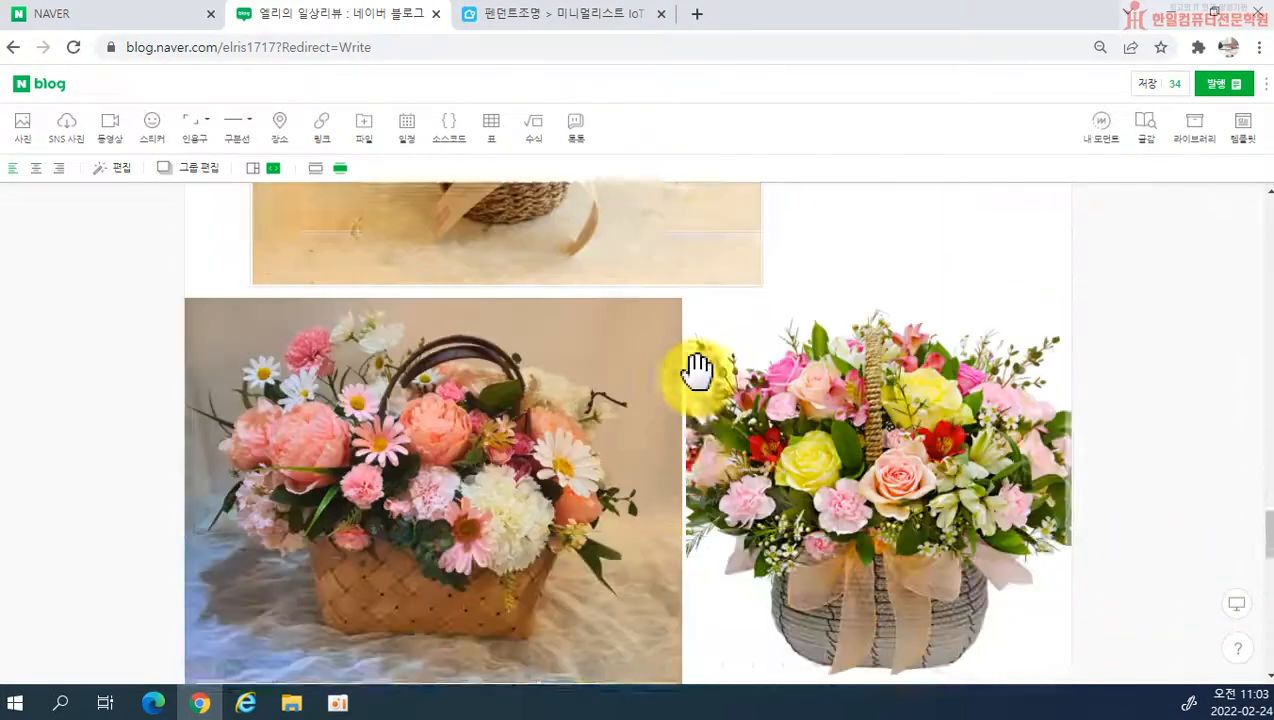
{"action": "scroll", "coordinate": [698, 378], "scroll_direction": "down", "scroll_amount": 1}
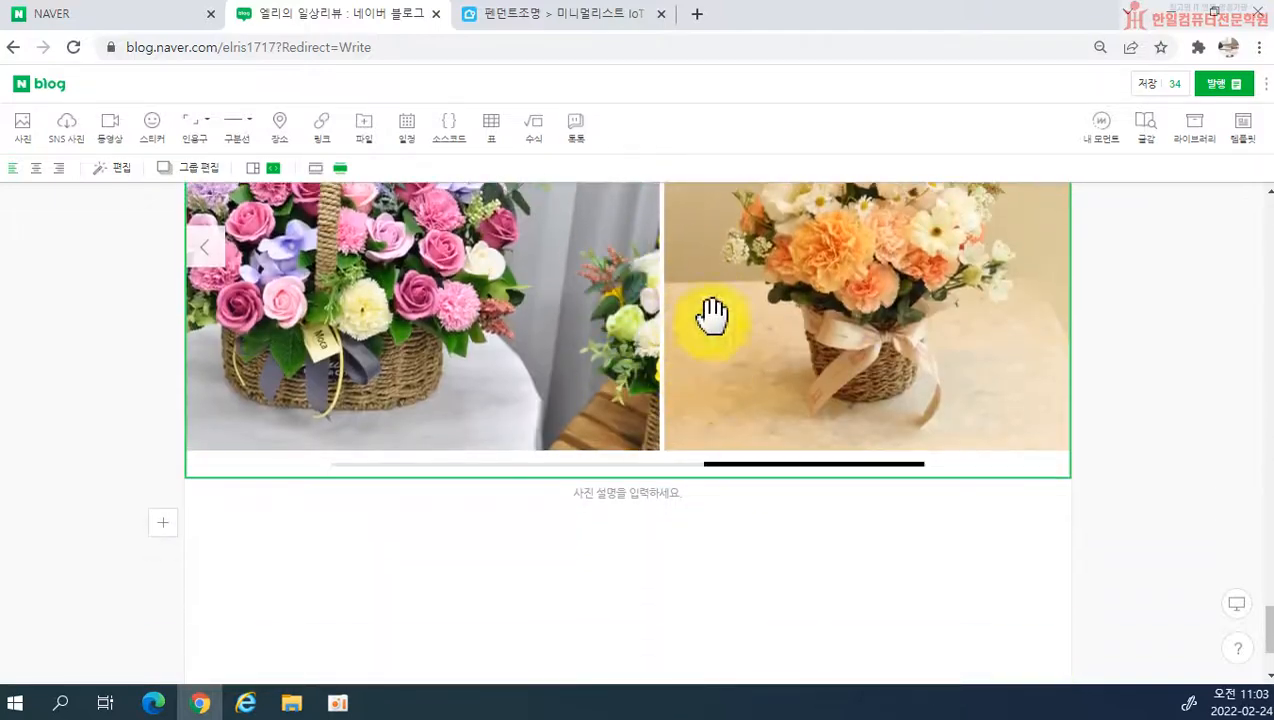
{"action": "scroll", "coordinate": [930, 520], "scroll_direction": "up", "scroll_amount": 2}
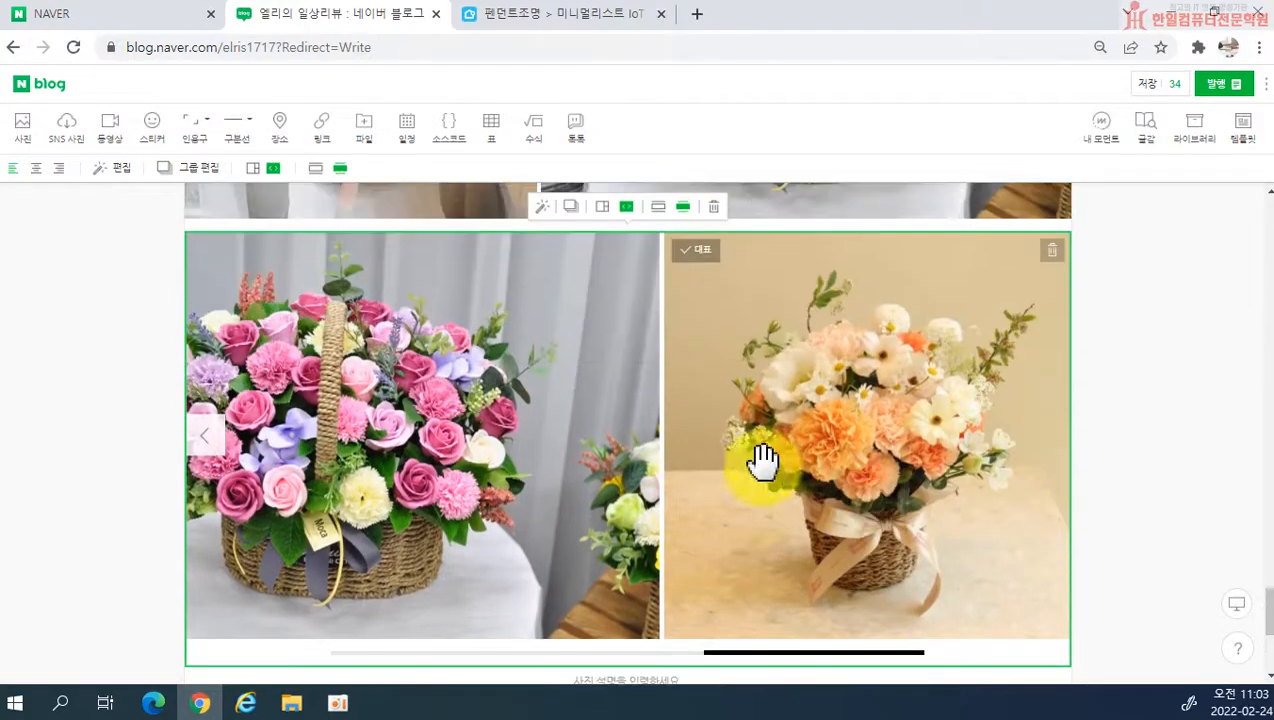
{"action": "left_click", "coordinate": [205, 445]}
{"action": "left_click", "coordinate": [205, 445]}
{"action": "left_click", "coordinate": [205, 445]}
Step: Review the collage again, then examine the post's opening quotation, text and first flower basket photo
{"action": "scroll", "coordinate": [680, 460], "scroll_direction": "up", "scroll_amount": 9}
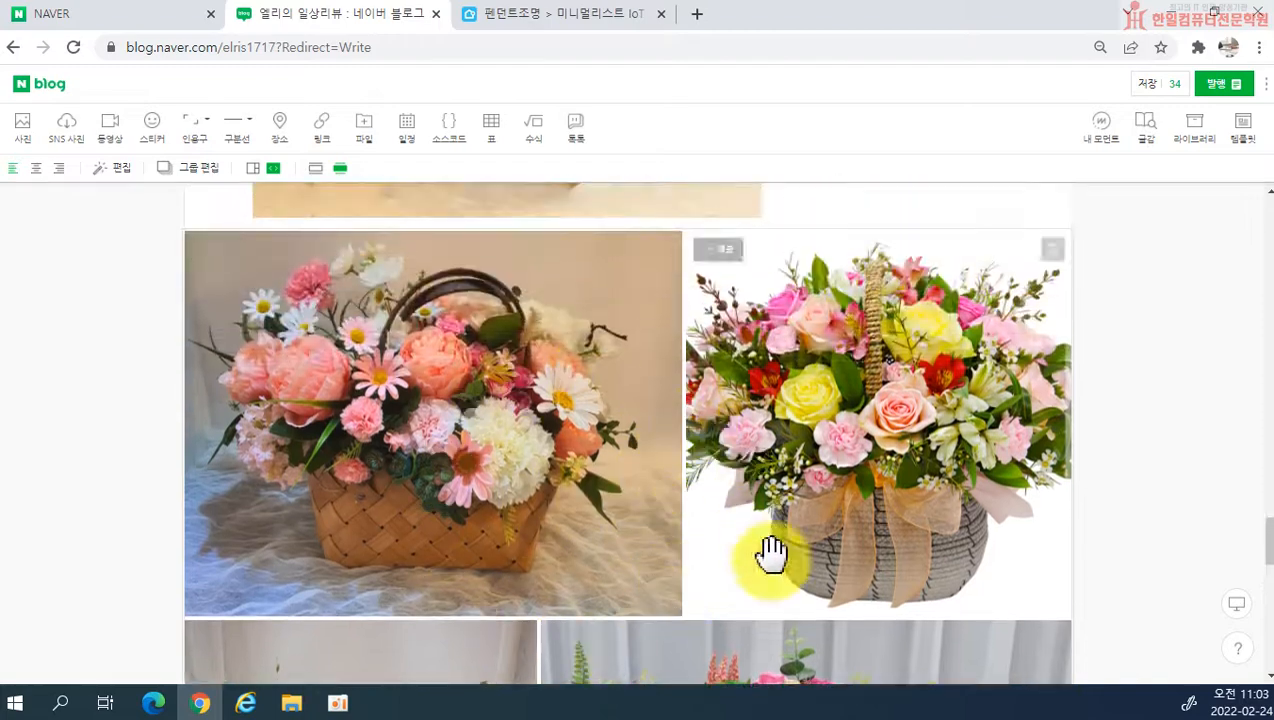
{"action": "scroll", "coordinate": [484, 540], "scroll_direction": "down", "scroll_amount": 2}
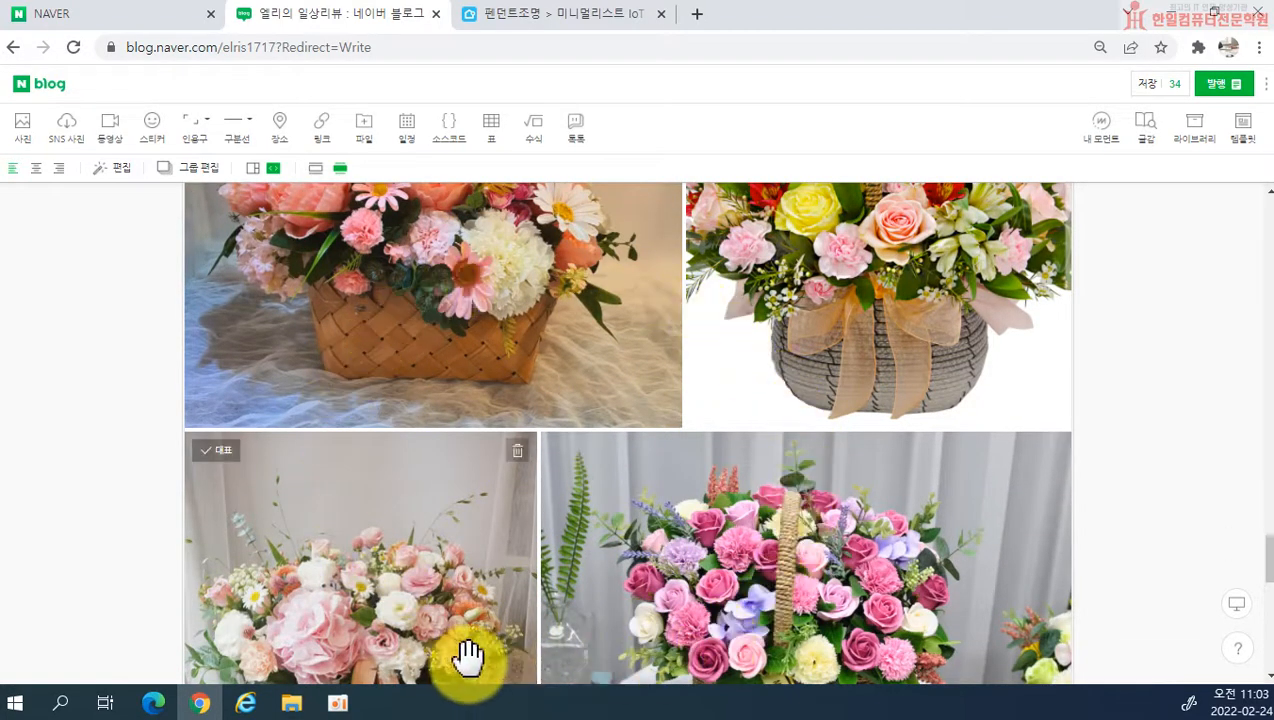
{"action": "scroll", "coordinate": [498, 526], "scroll_direction": "up", "scroll_amount": 1}
{"action": "scroll", "coordinate": [747, 432], "scroll_direction": "up", "scroll_amount": 2}
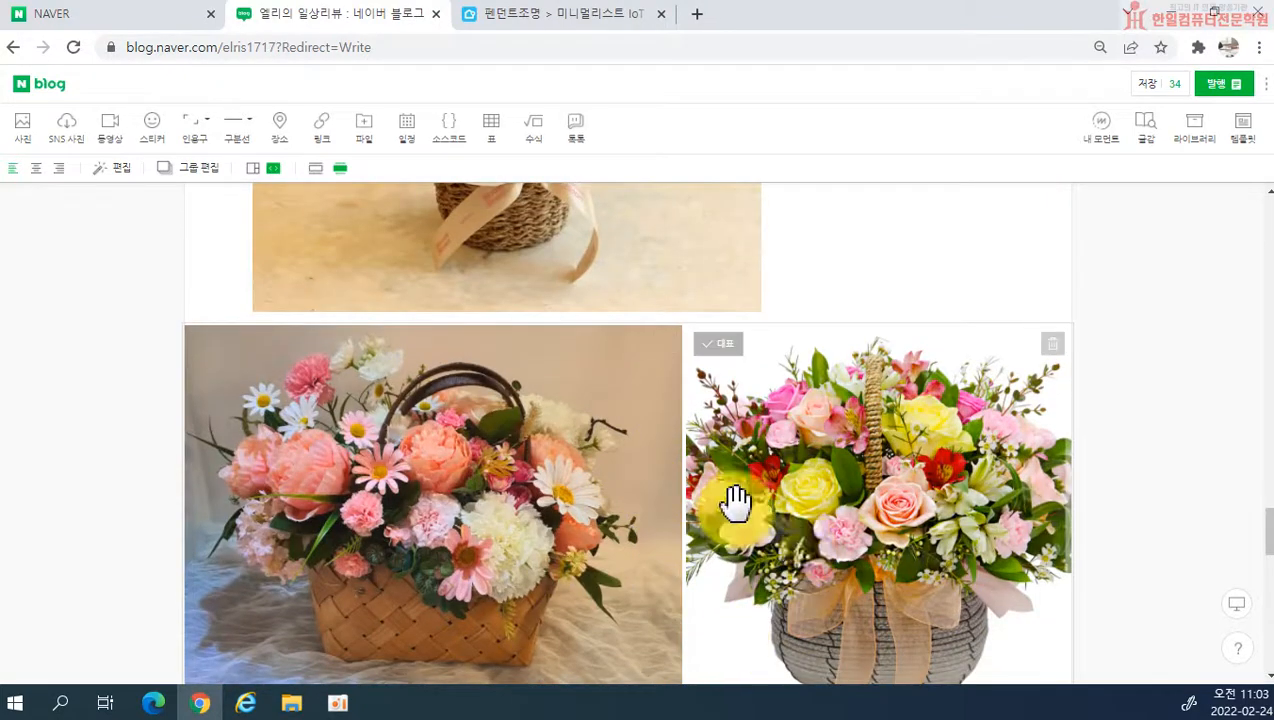
{"action": "left_click", "coordinate": [810, 520]}
{"action": "scroll", "coordinate": [738, 535], "scroll_direction": "up", "scroll_amount": 20}
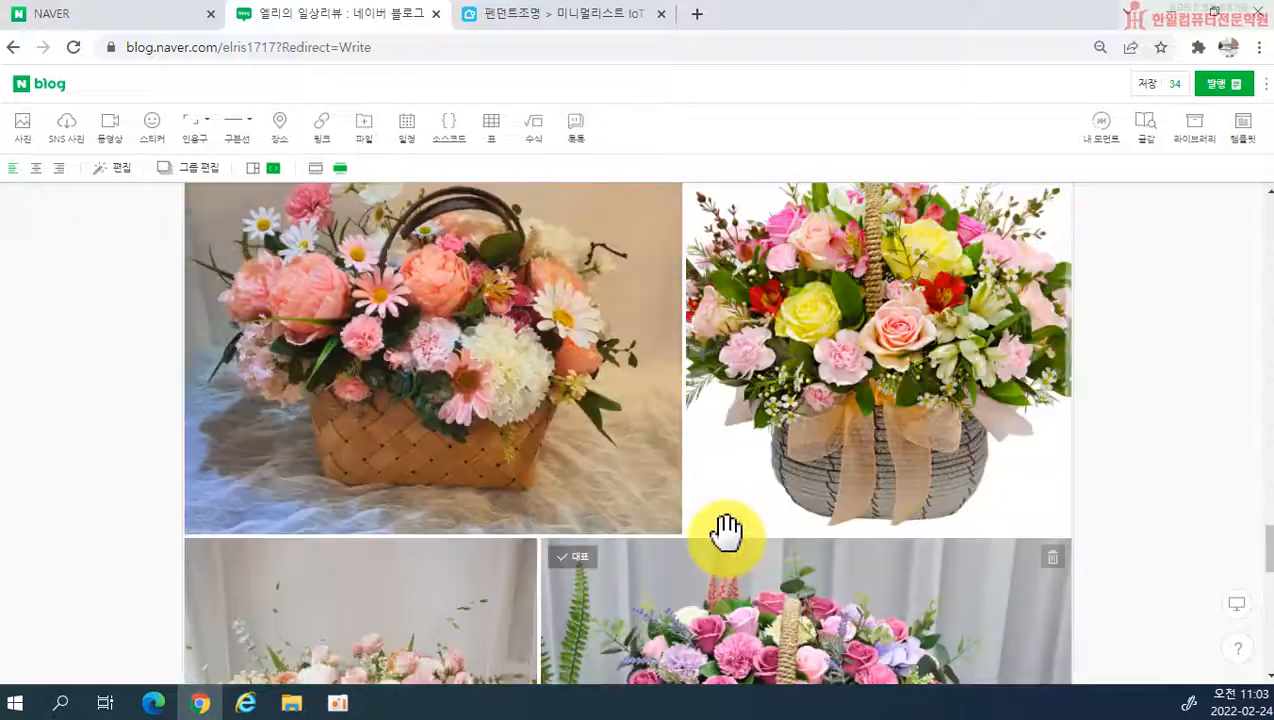
{"action": "scroll", "coordinate": [678, 510], "scroll_direction": "up", "scroll_amount": 20}
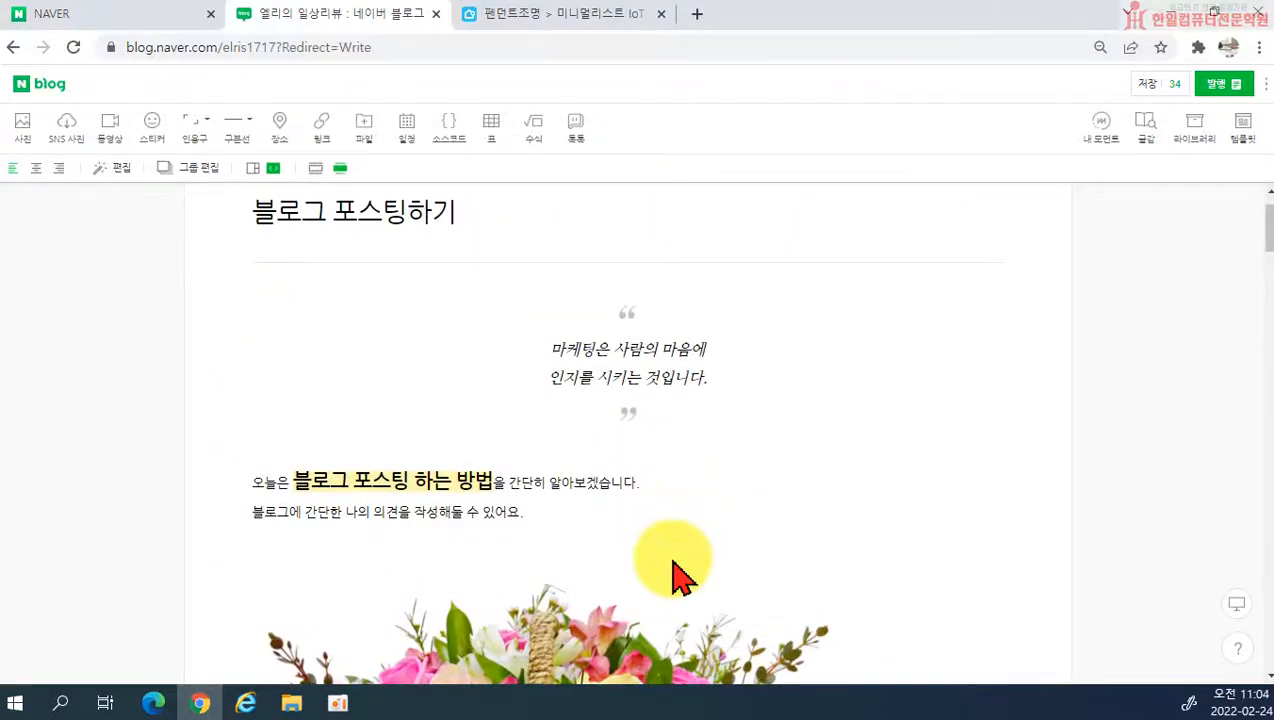
{"action": "scroll", "coordinate": [975, 540], "scroll_direction": "down", "scroll_amount": 2}
{"action": "scroll", "coordinate": [966, 535], "scroll_direction": "down", "scroll_amount": 1}
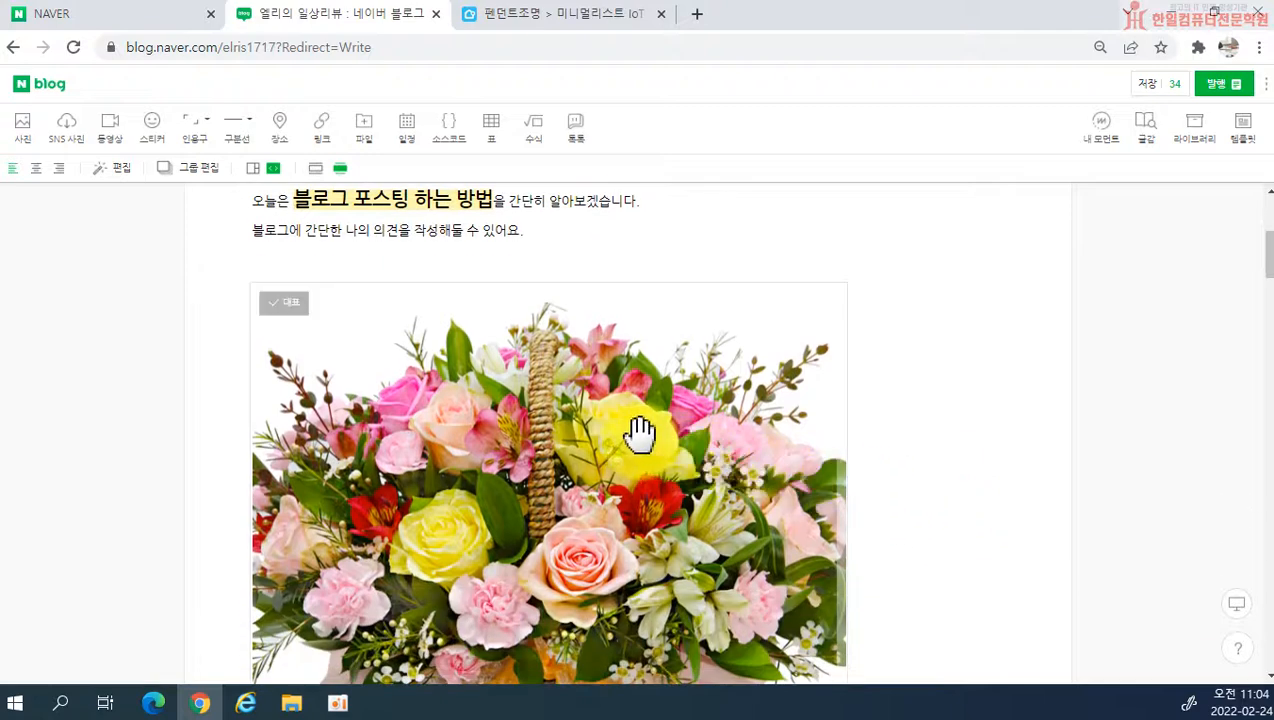
{"action": "scroll", "coordinate": [1081, 441], "scroll_direction": "up", "scroll_amount": 2}
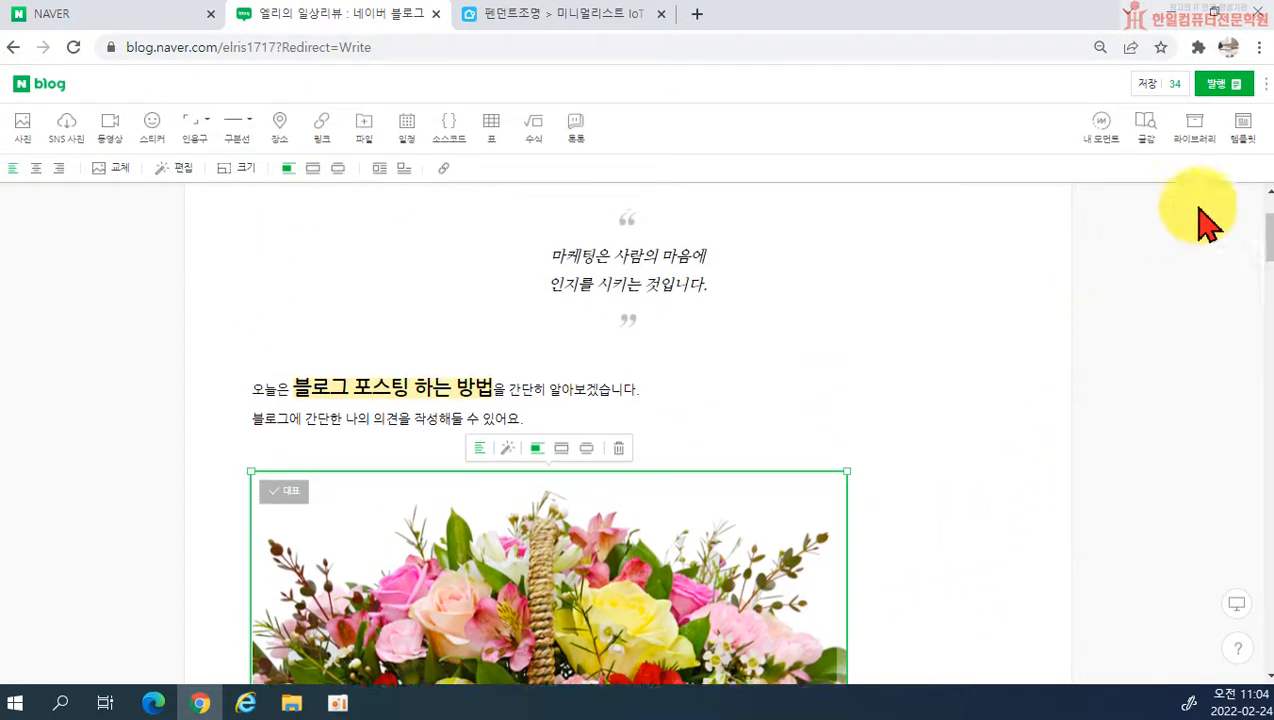
Step: Open the post's library of attached photos and find the representative photo below the 블로그 포스팅 순서 subheading
{"action": "left_click", "coordinate": [1207, 152]}
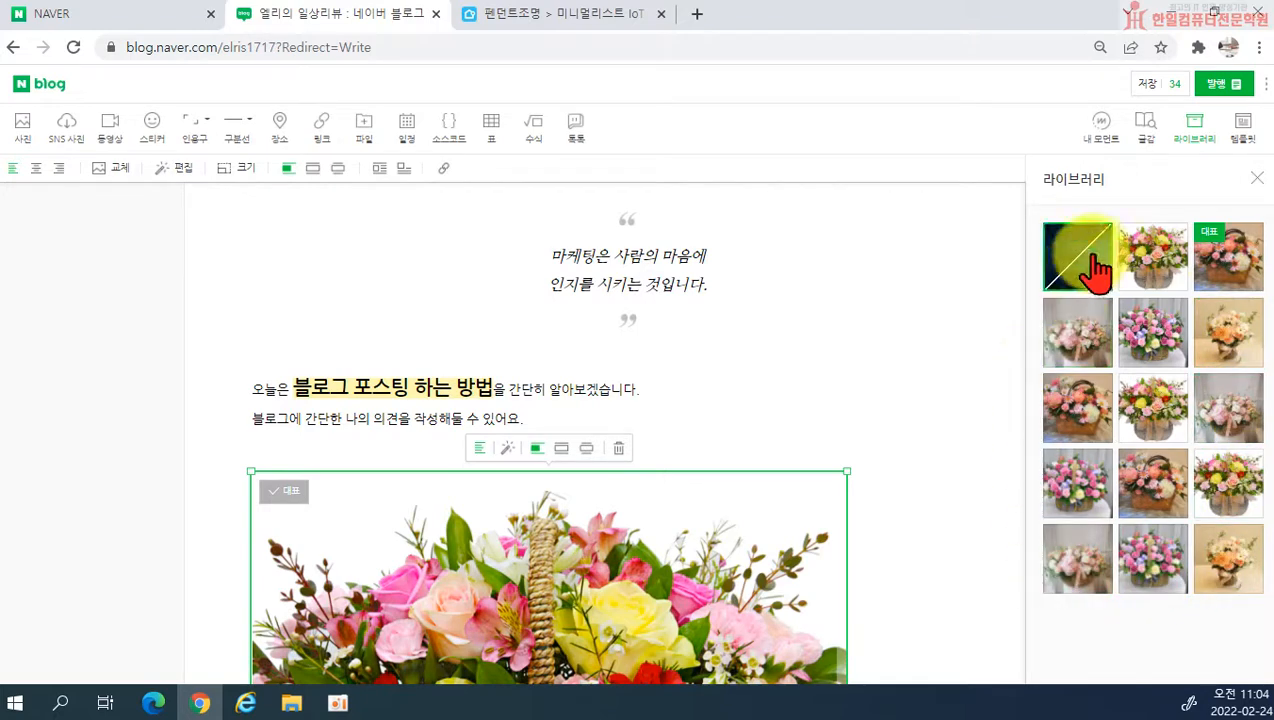
{"action": "left_click", "coordinate": [1257, 178]}
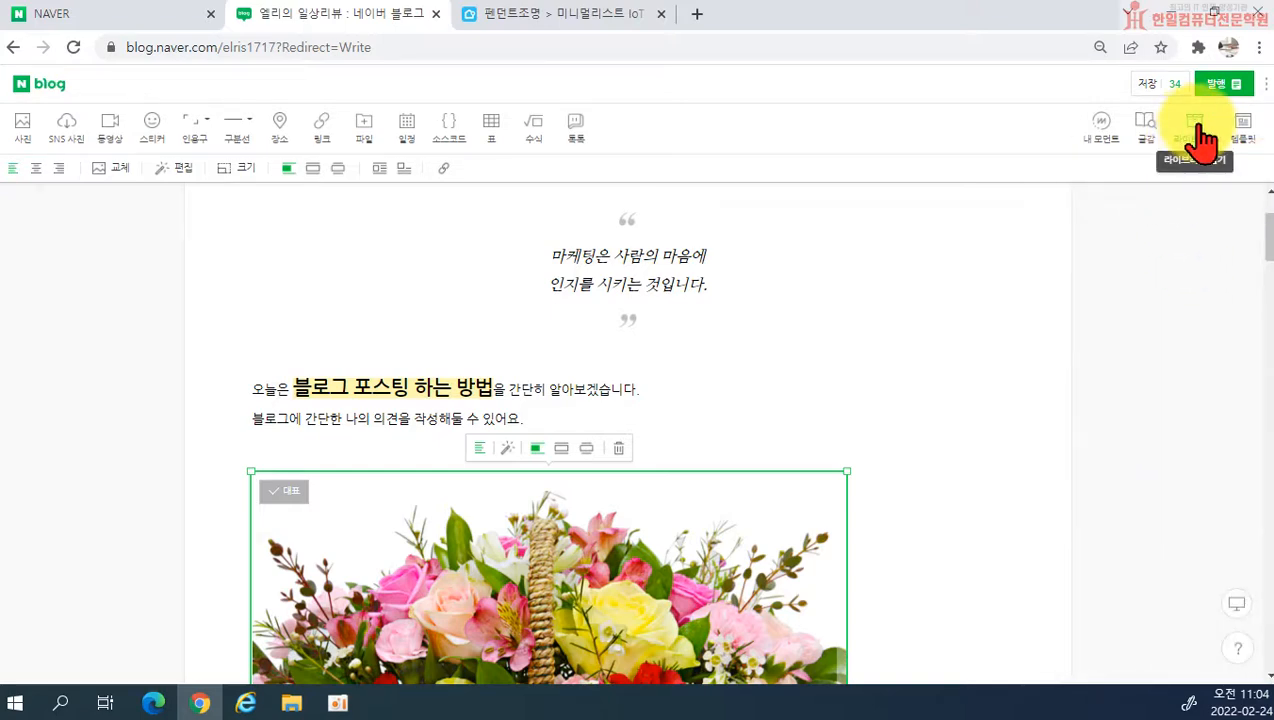
{"action": "left_click", "coordinate": [1196, 128]}
{"action": "scroll", "coordinate": [993, 446], "scroll_direction": "down", "scroll_amount": 4}
{"action": "scroll", "coordinate": [993, 446], "scroll_direction": "down", "scroll_amount": 1}
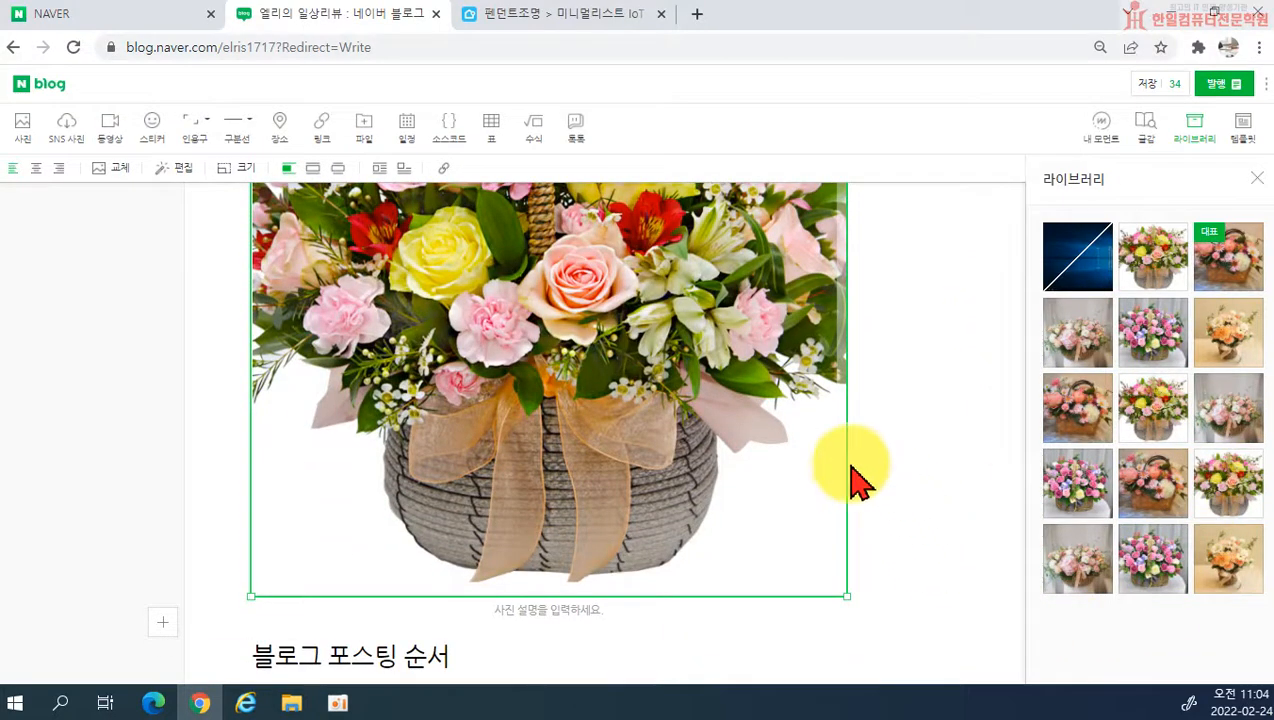
{"action": "scroll", "coordinate": [720, 469], "scroll_direction": "up", "scroll_amount": 4}
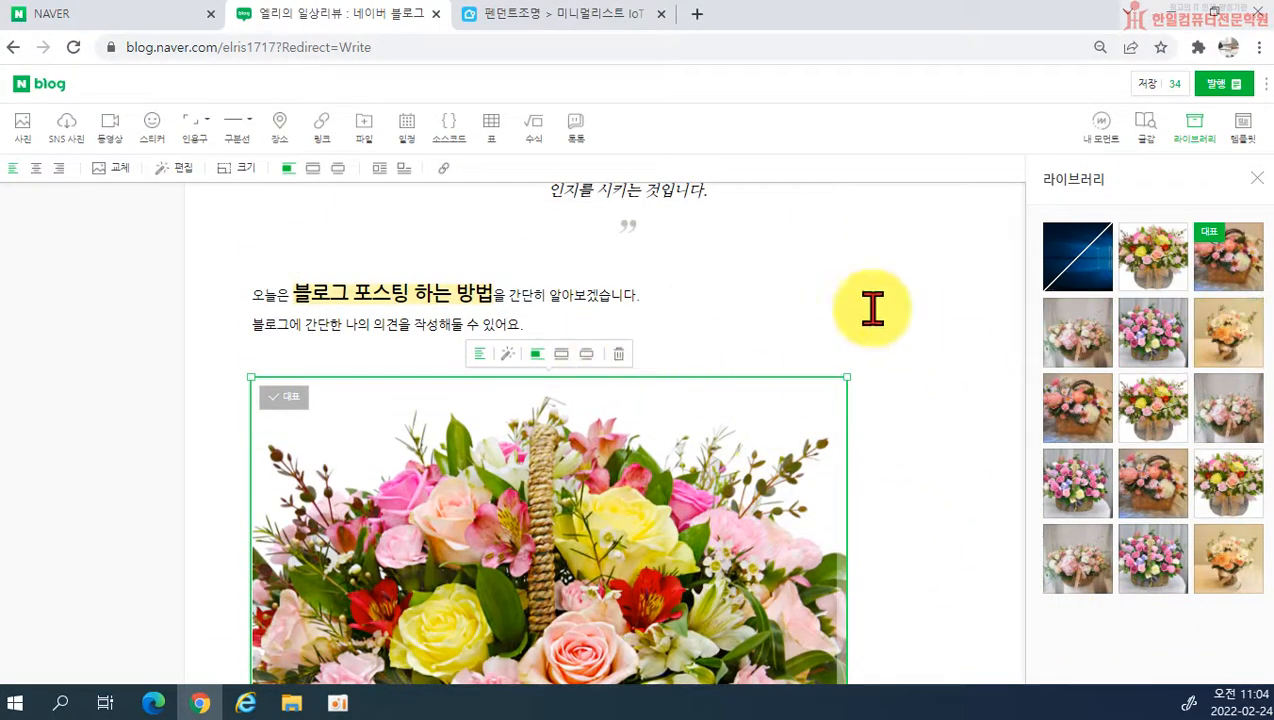
{"action": "scroll", "coordinate": [592, 446], "scroll_direction": "down", "scroll_amount": 7}
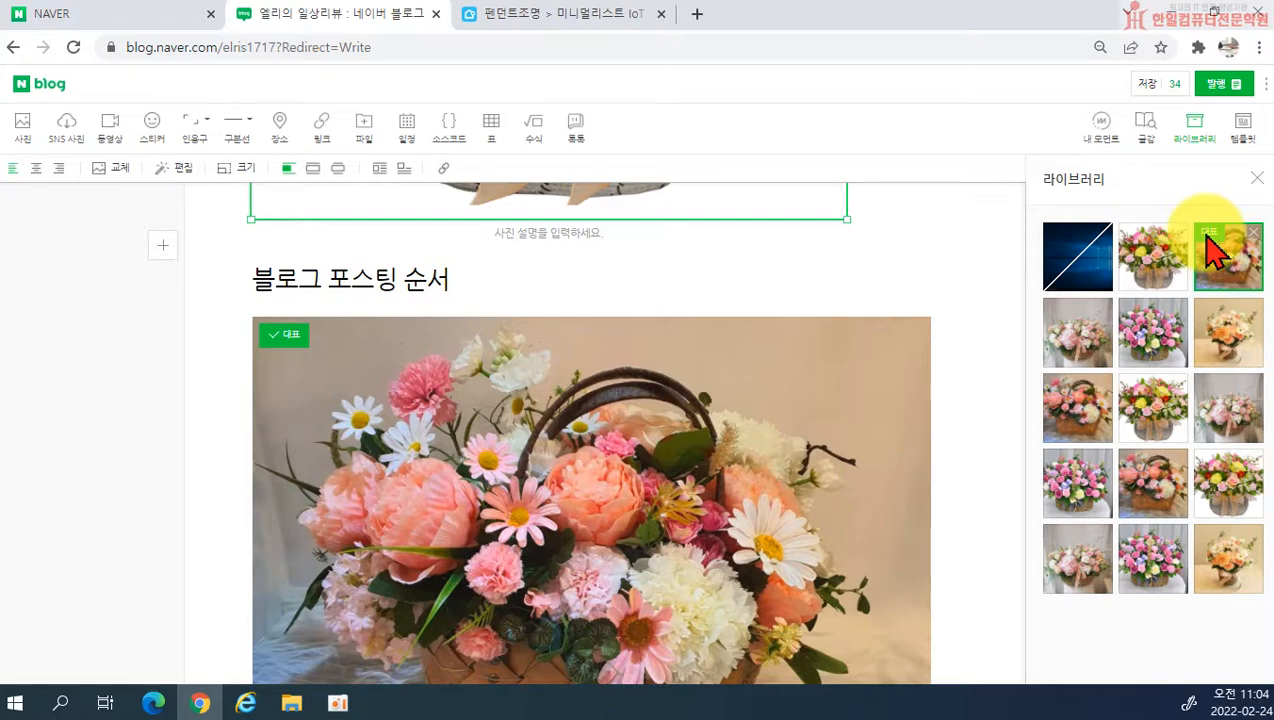
Step: Open a new Chrome window on the NAVER home page
{"action": "right_click", "coordinate": [203, 692]}
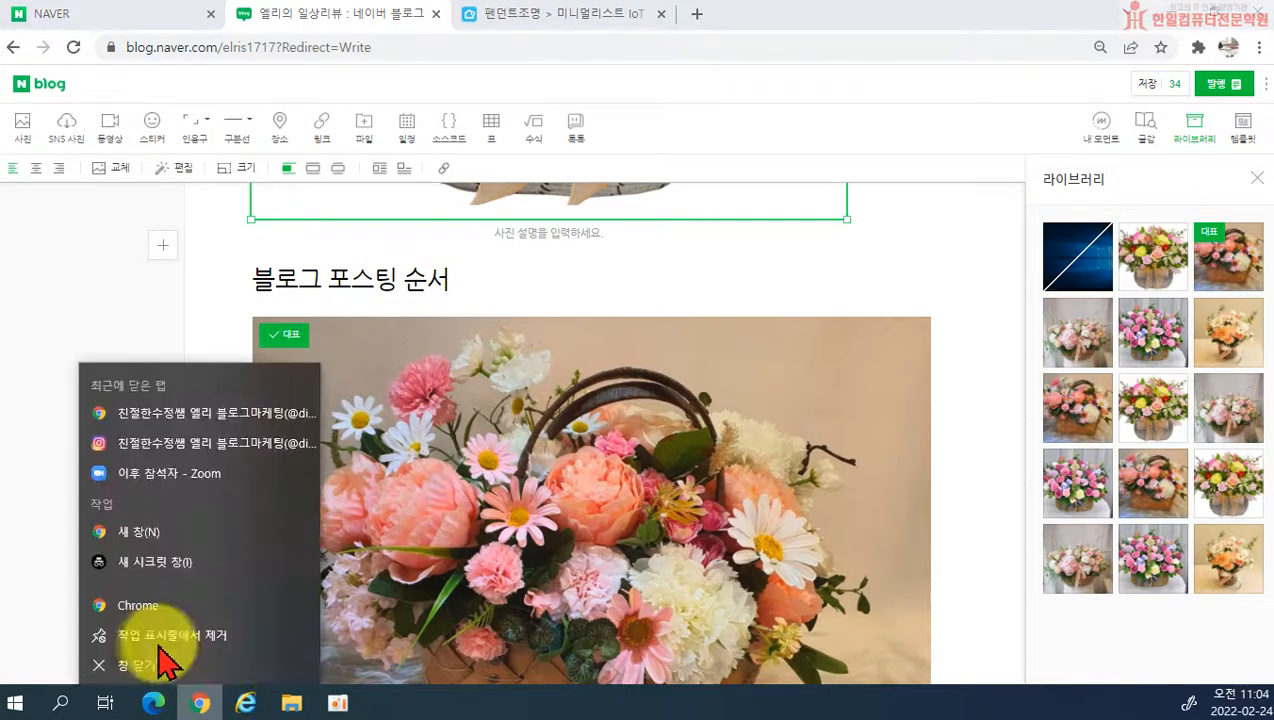
{"action": "left_click", "coordinate": [160, 610]}
{"action": "left_click", "coordinate": [444, 440]}
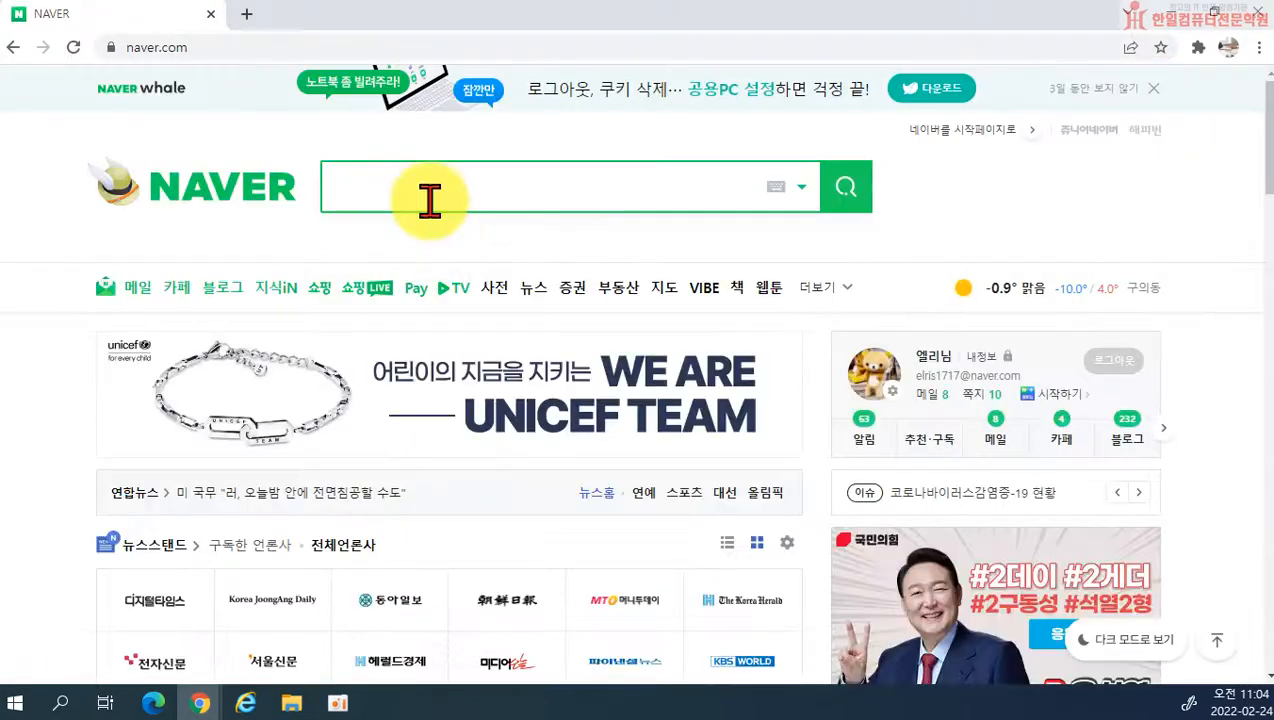
Step: Search NAVER for 건대삼겹살
{"action": "left_click", "coordinate": [429, 200]}
{"action": "type", "text": "건대"}
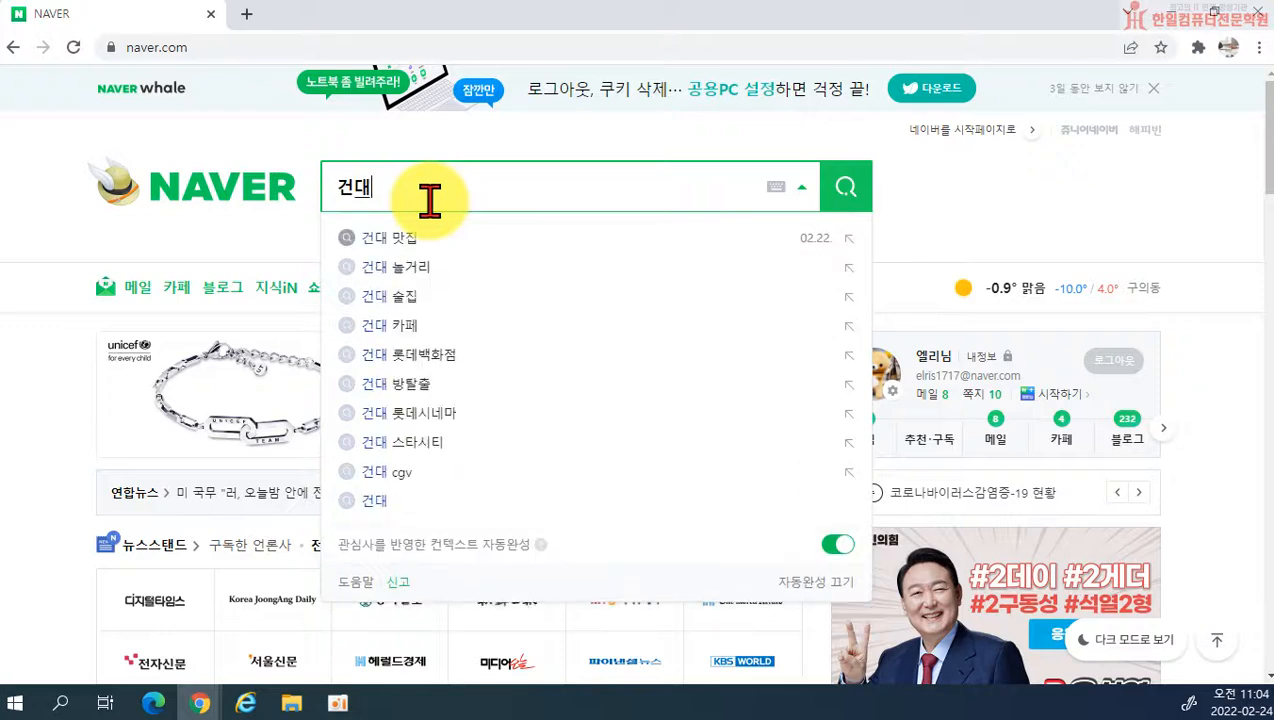
{"action": "type", "text": "맛집"}
{"action": "key", "text": "BackSpace"}
{"action": "key", "text": "BackSpace"}
{"action": "key", "text": "BackSpace"}
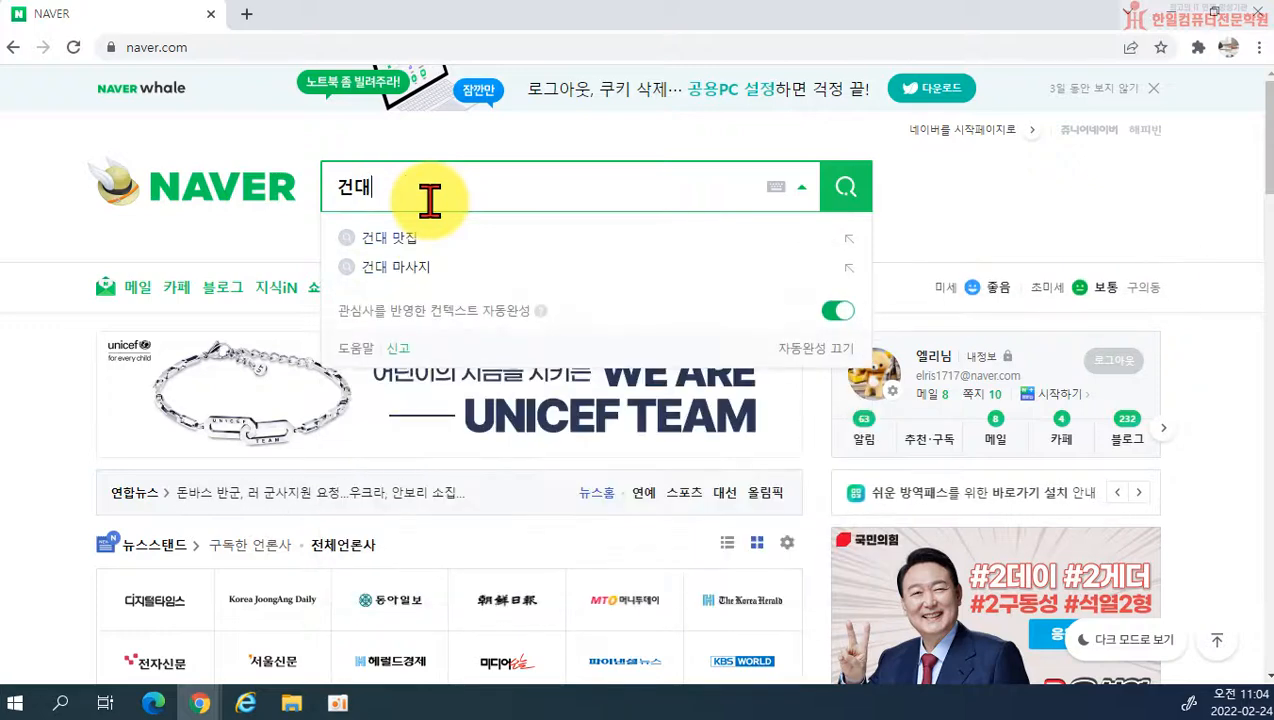
{"action": "type", "text": "스"}
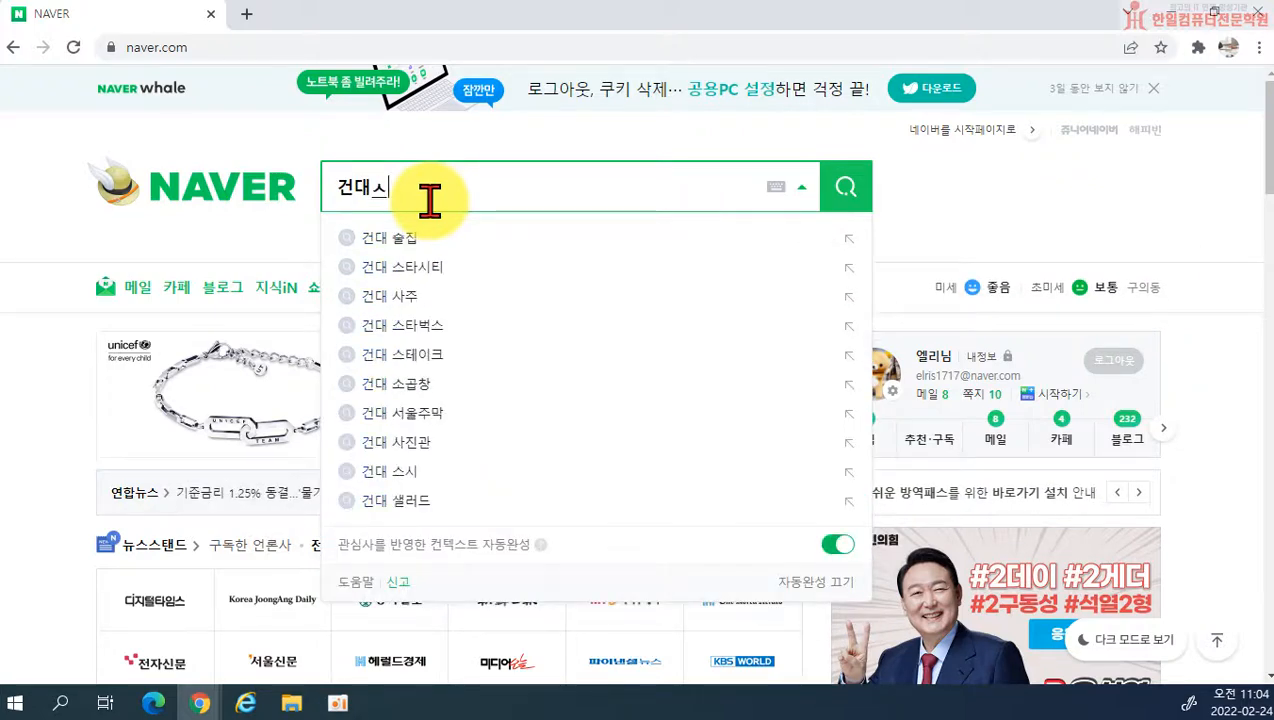
{"action": "key", "text": "BackSpace"}
{"action": "type", "text": "삼겹살"}
{"action": "key", "text": "Return"}
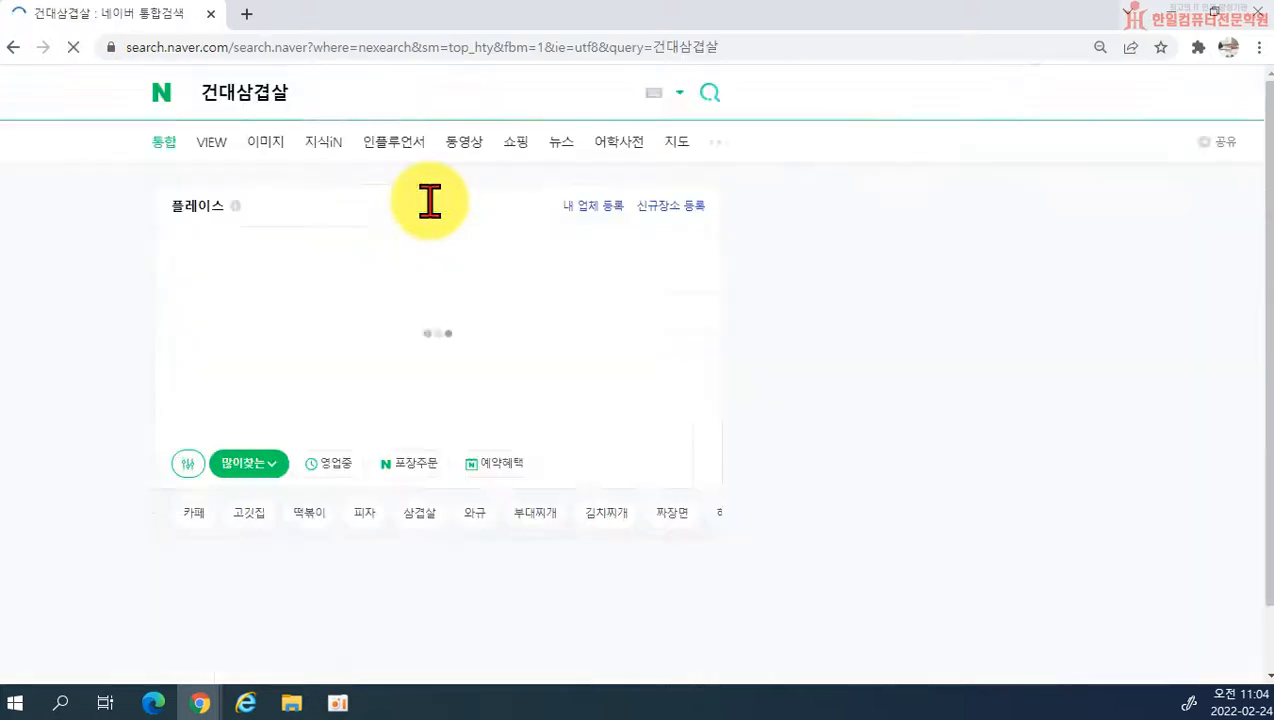
Step: Switch the 건대삼겹살 search to the VIEW results and examine the representative photos shown beside the listed posts
{"action": "scroll", "coordinate": [413, 258], "scroll_direction": "down", "scroll_amount": 4}
{"action": "scroll", "coordinate": [418, 264], "scroll_direction": "up", "scroll_amount": 4}
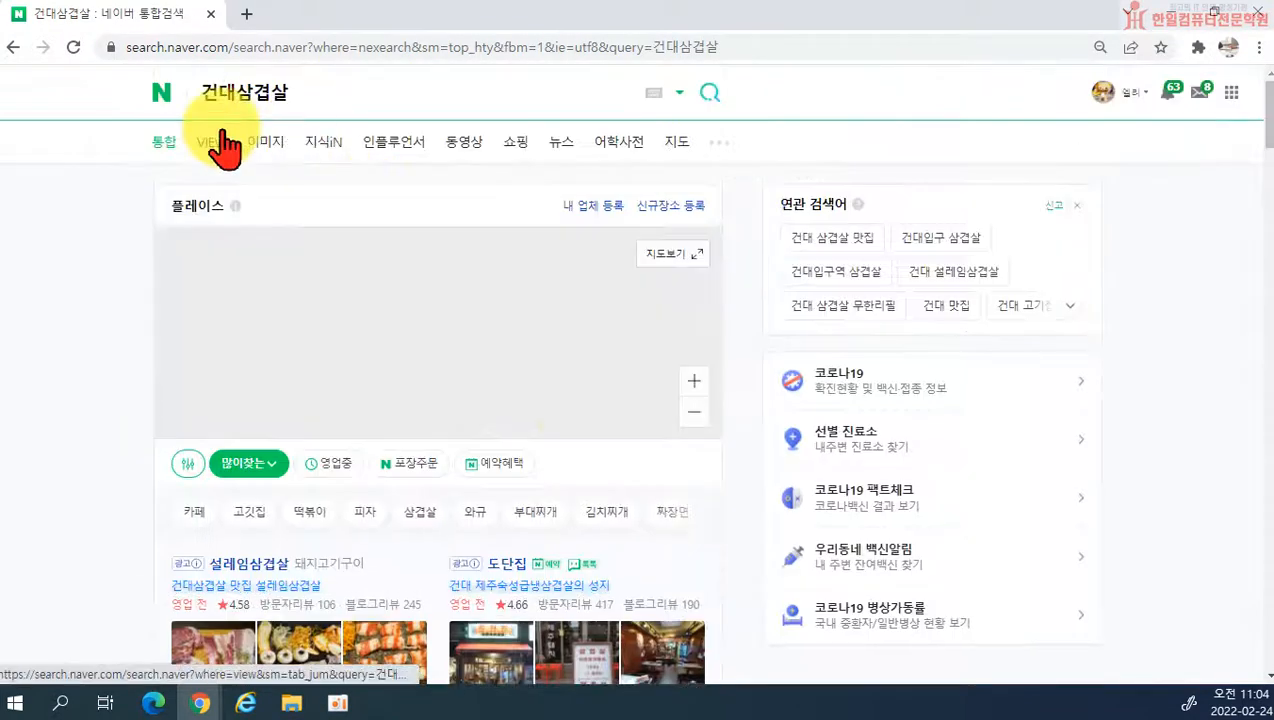
{"action": "left_click", "coordinate": [221, 137]}
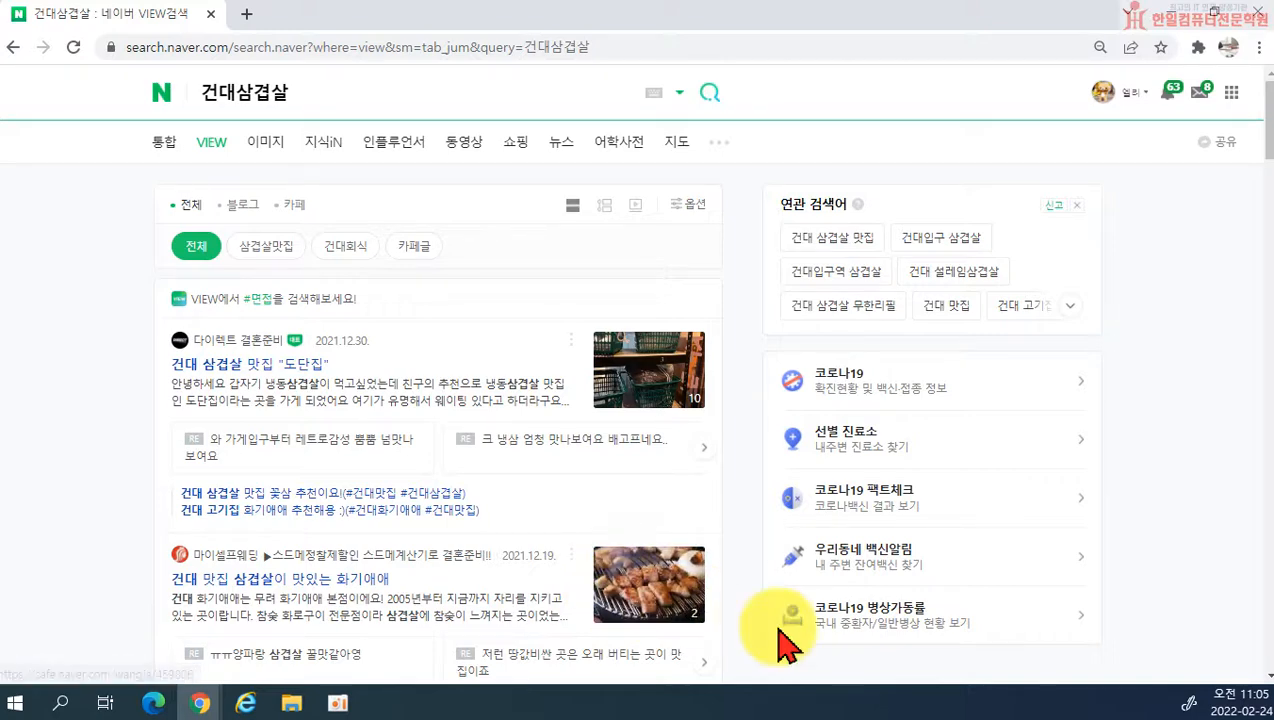
{"action": "scroll", "coordinate": [780, 635], "scroll_direction": "down", "scroll_amount": 1}
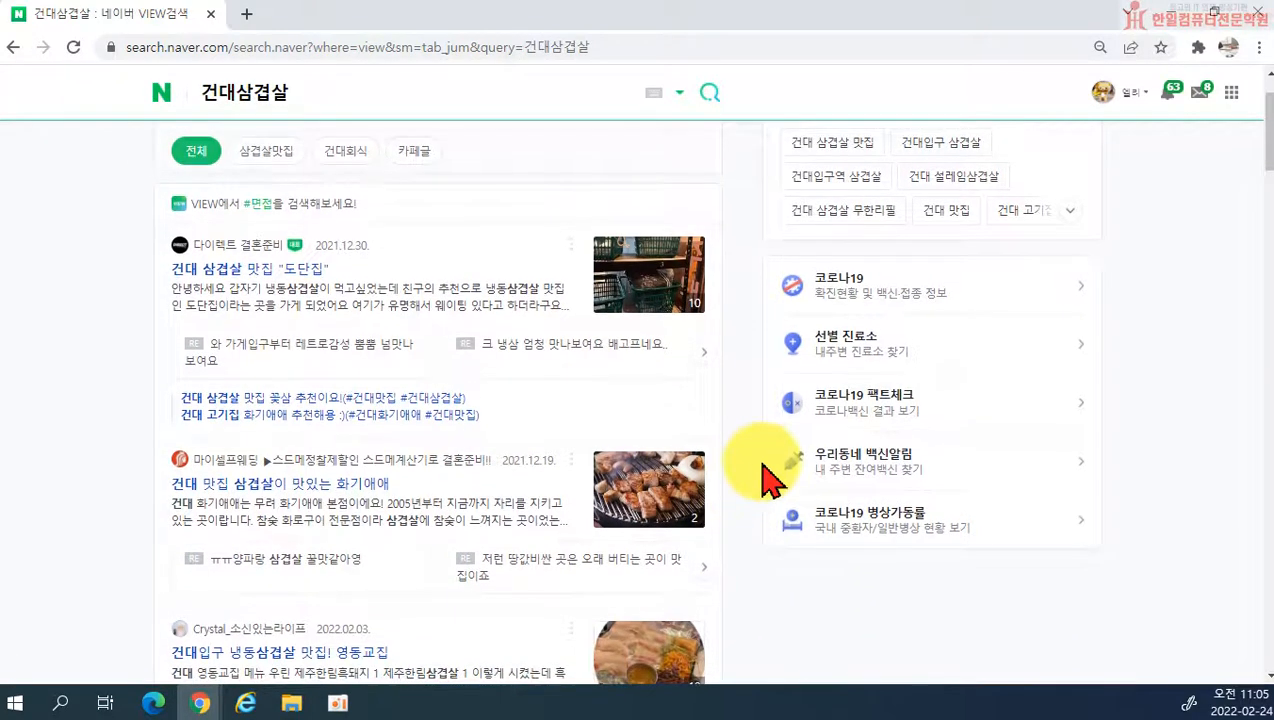
{"action": "scroll", "coordinate": [762, 469], "scroll_direction": "down", "scroll_amount": 2}
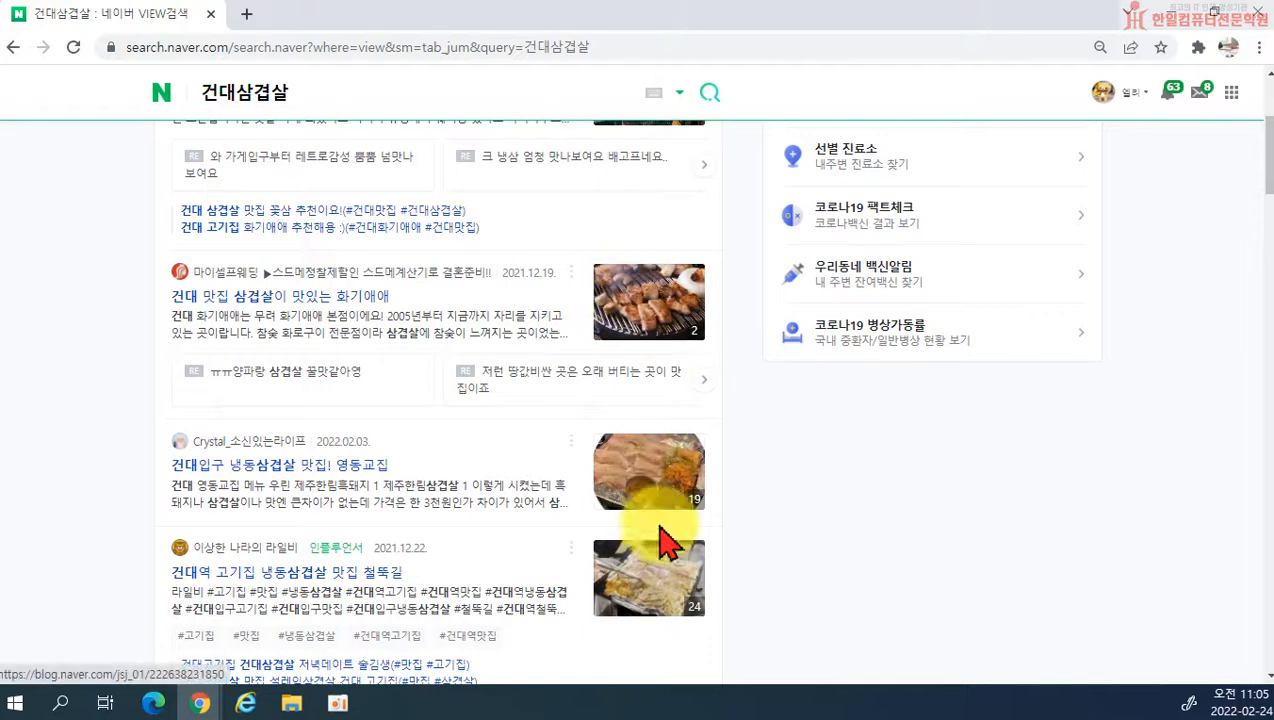
{"action": "scroll", "coordinate": [676, 617], "scroll_direction": "up", "scroll_amount": 2}
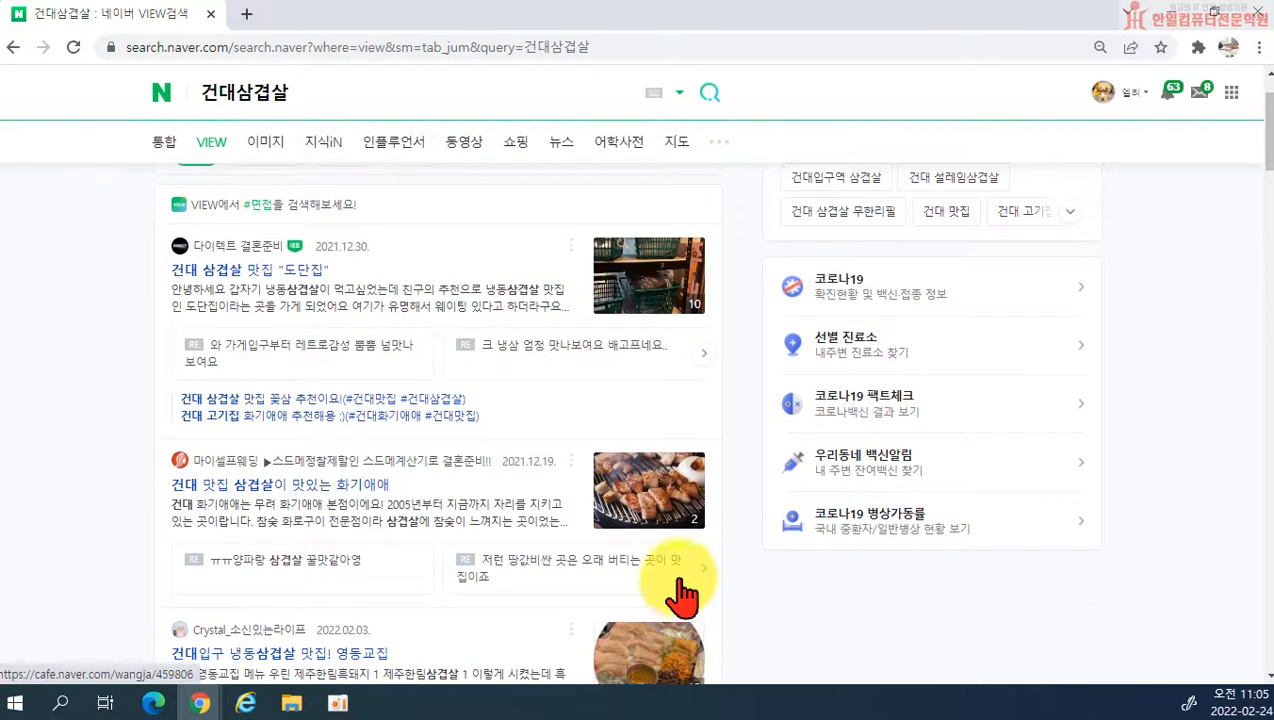
{"action": "scroll", "coordinate": [650, 650], "scroll_direction": "down", "scroll_amount": 1}
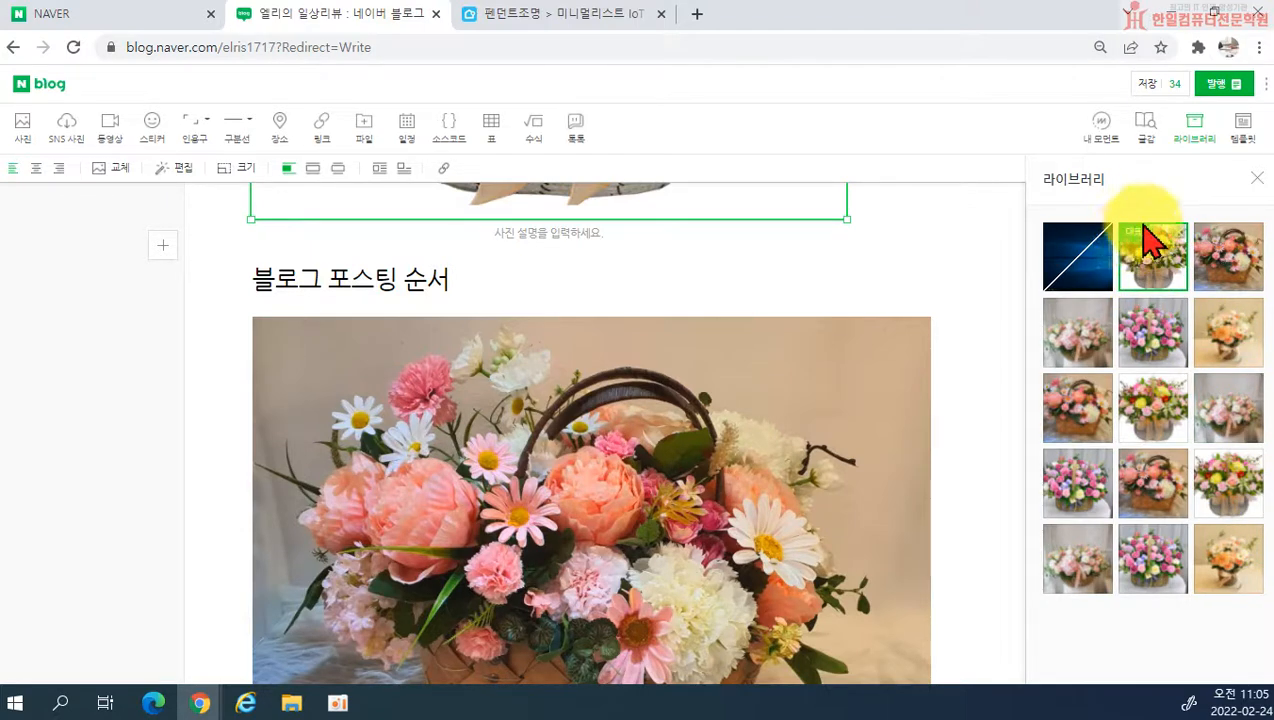
Step: Return to the blog post and make the flower basket photo directly below the 블로그 포스팅 순서 subheading the representative photo
{"action": "left_click_drag", "start_coordinate": [1132, 263], "coordinate": [528, 316]}
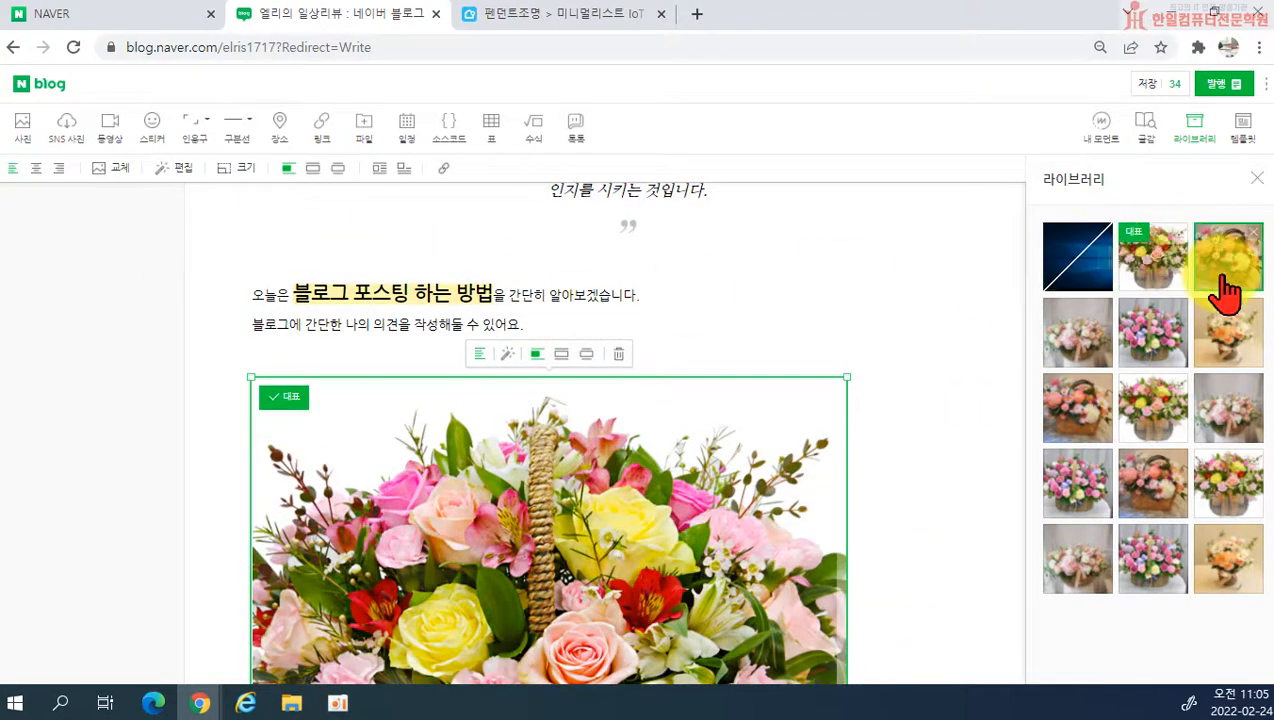
{"action": "scroll", "coordinate": [640, 400], "scroll_direction": "down", "scroll_amount": 5}
{"action": "scroll", "coordinate": [573, 455], "scroll_direction": "down", "scroll_amount": 3}
{"action": "scroll", "coordinate": [626, 427], "scroll_direction": "up", "scroll_amount": 1}
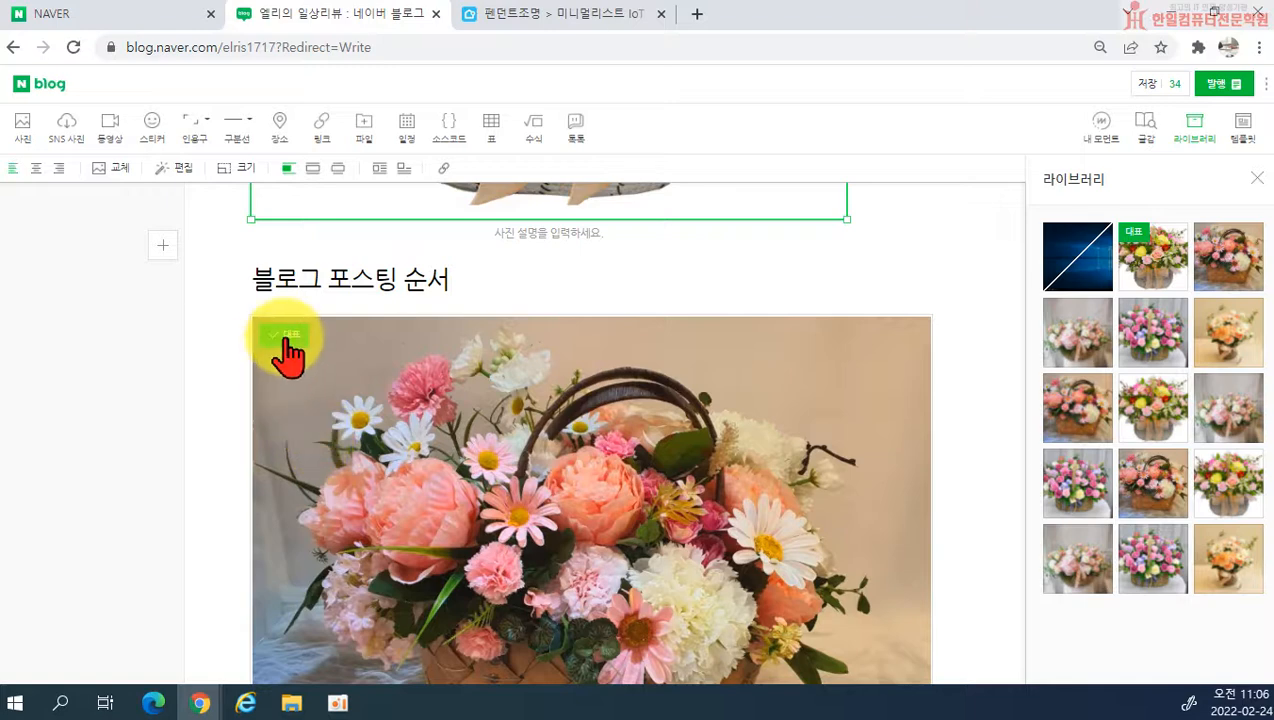
{"action": "left_click", "coordinate": [285, 340]}
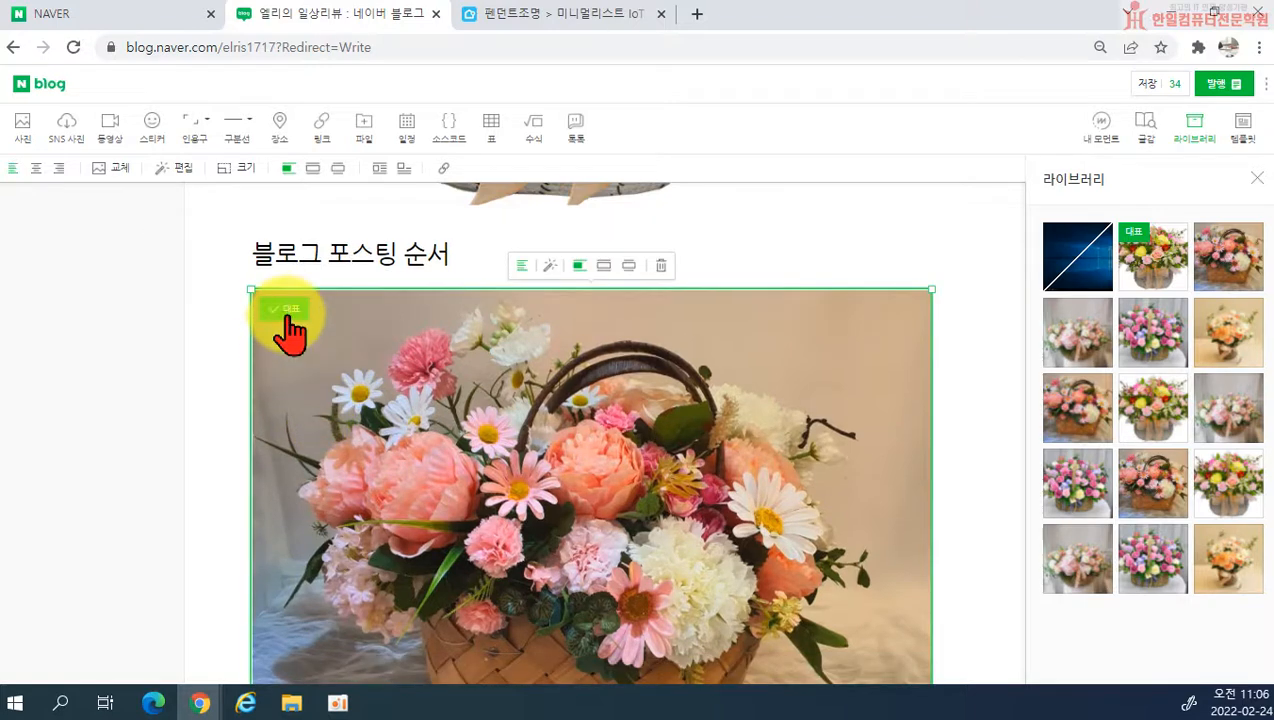
{"action": "scroll", "coordinate": [700, 300], "scroll_direction": "up", "scroll_amount": 8}
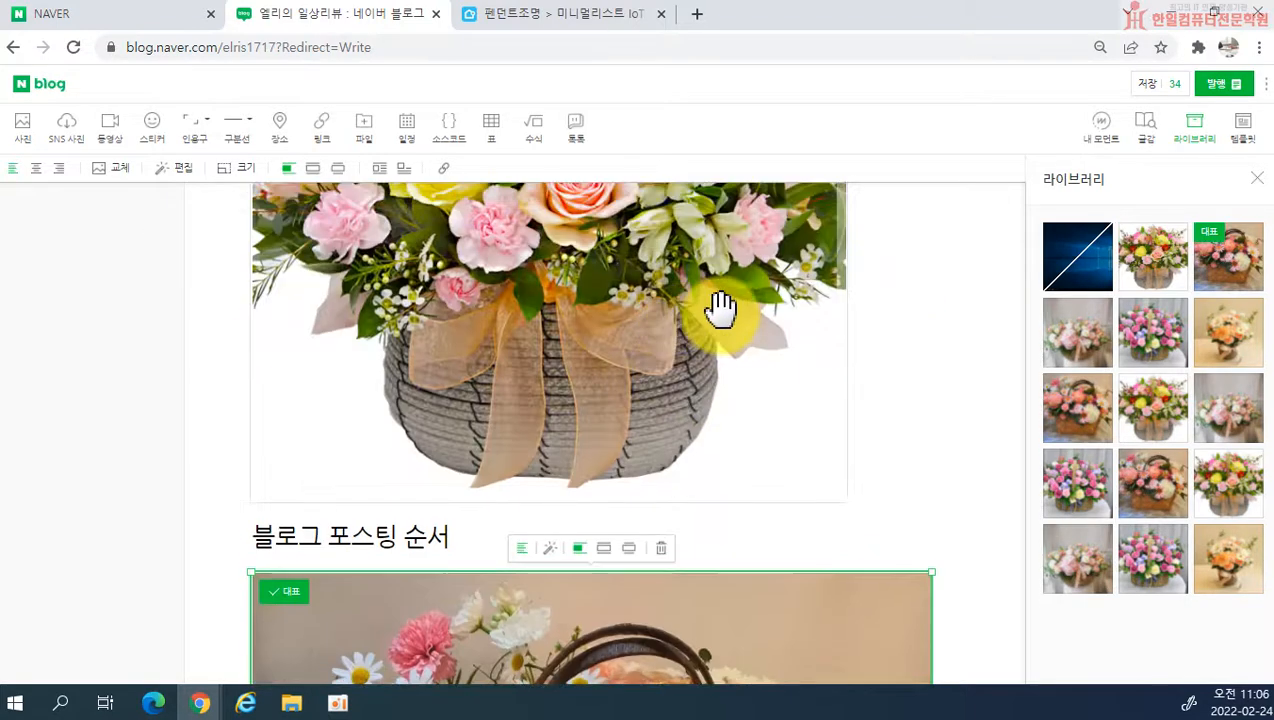
{"action": "scroll", "coordinate": [905, 390], "scroll_direction": "up", "scroll_amount": 2}
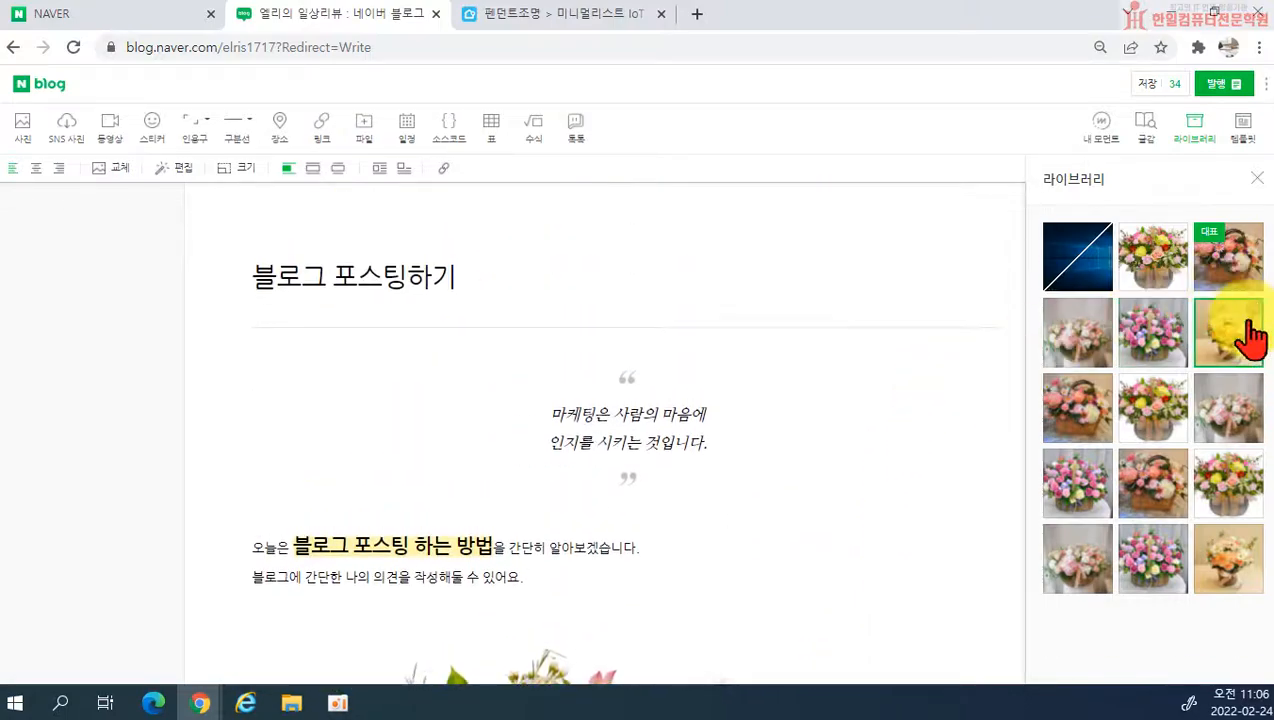
Step: Delete the single photo of the orange and white flower basket located below the purple flower basket photo
{"action": "scroll", "coordinate": [933, 521], "scroll_direction": "down", "scroll_amount": 20}
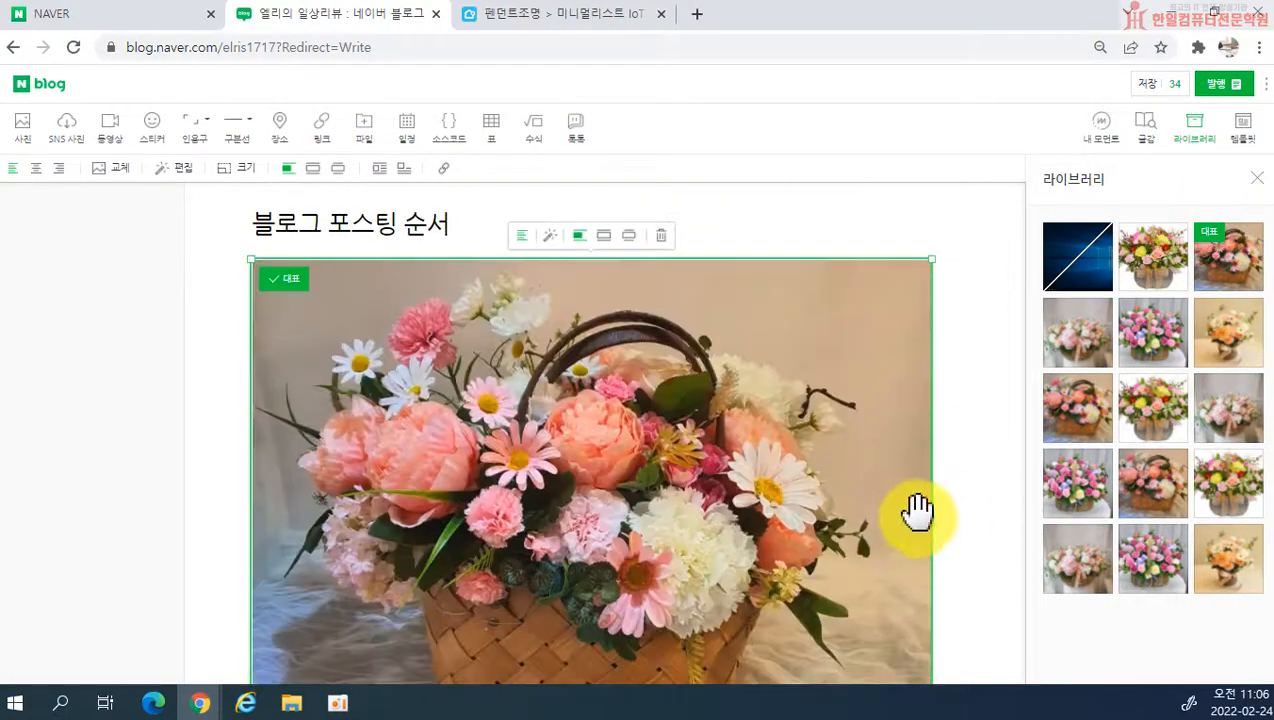
{"action": "scroll", "coordinate": [840, 488], "scroll_direction": "down", "scroll_amount": 10}
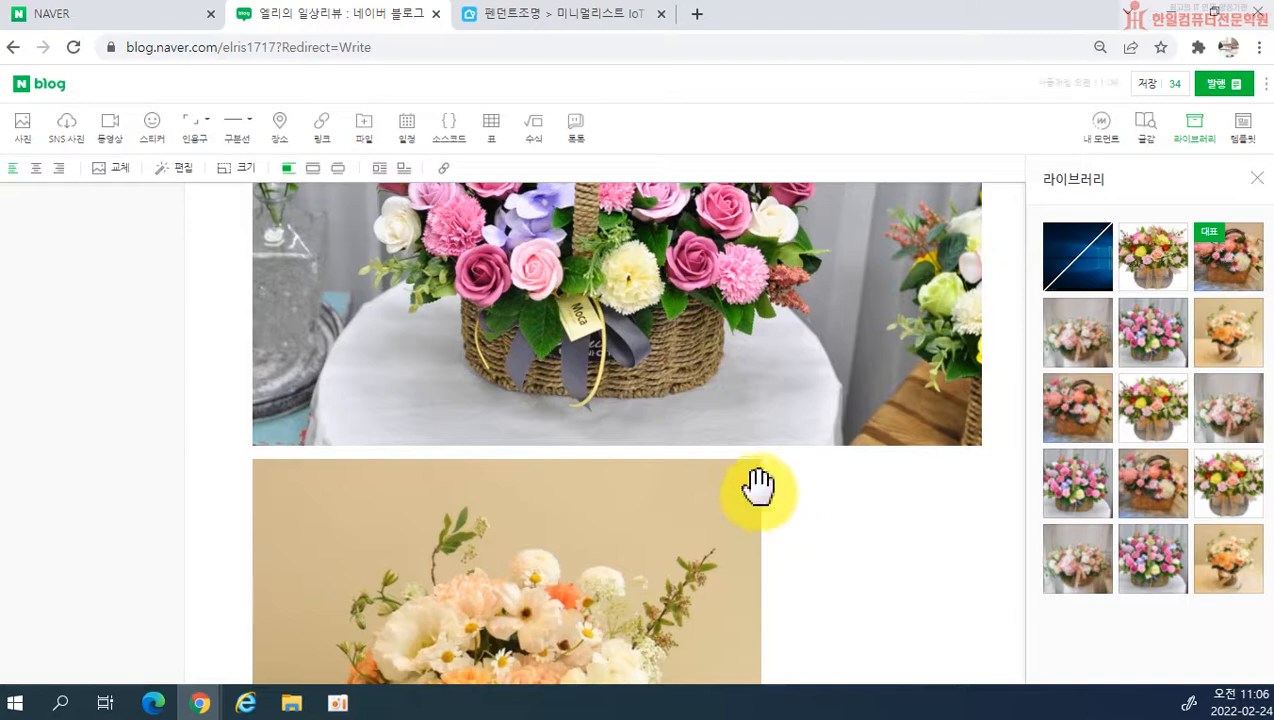
{"action": "scroll", "coordinate": [520, 412], "scroll_direction": "up", "scroll_amount": 8}
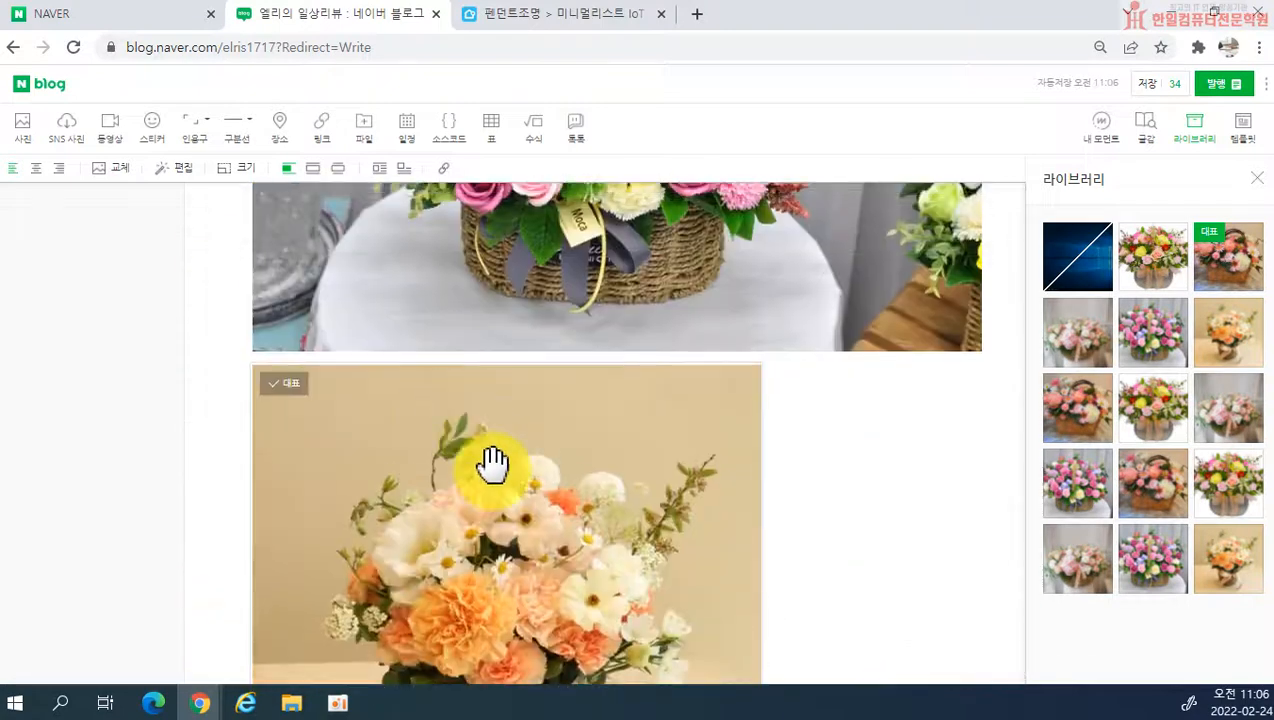
{"action": "scroll", "coordinate": [478, 441], "scroll_direction": "down", "scroll_amount": 2}
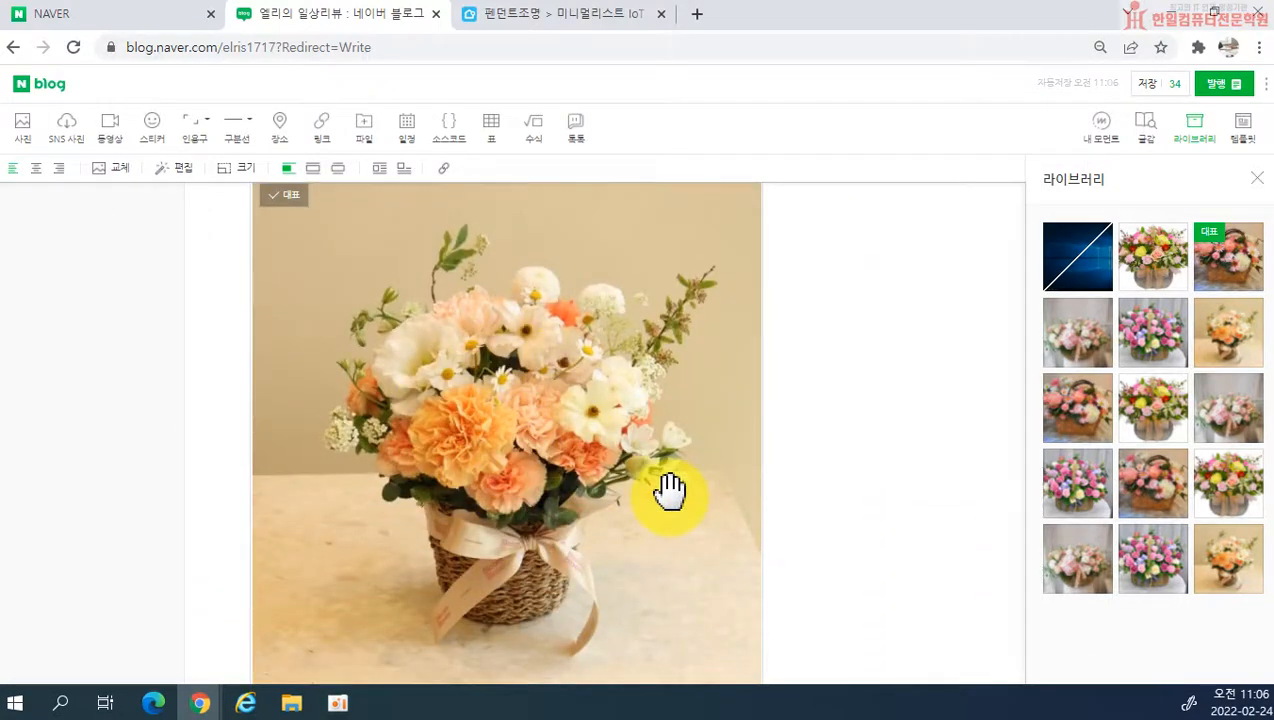
{"action": "left_click", "coordinate": [633, 380]}
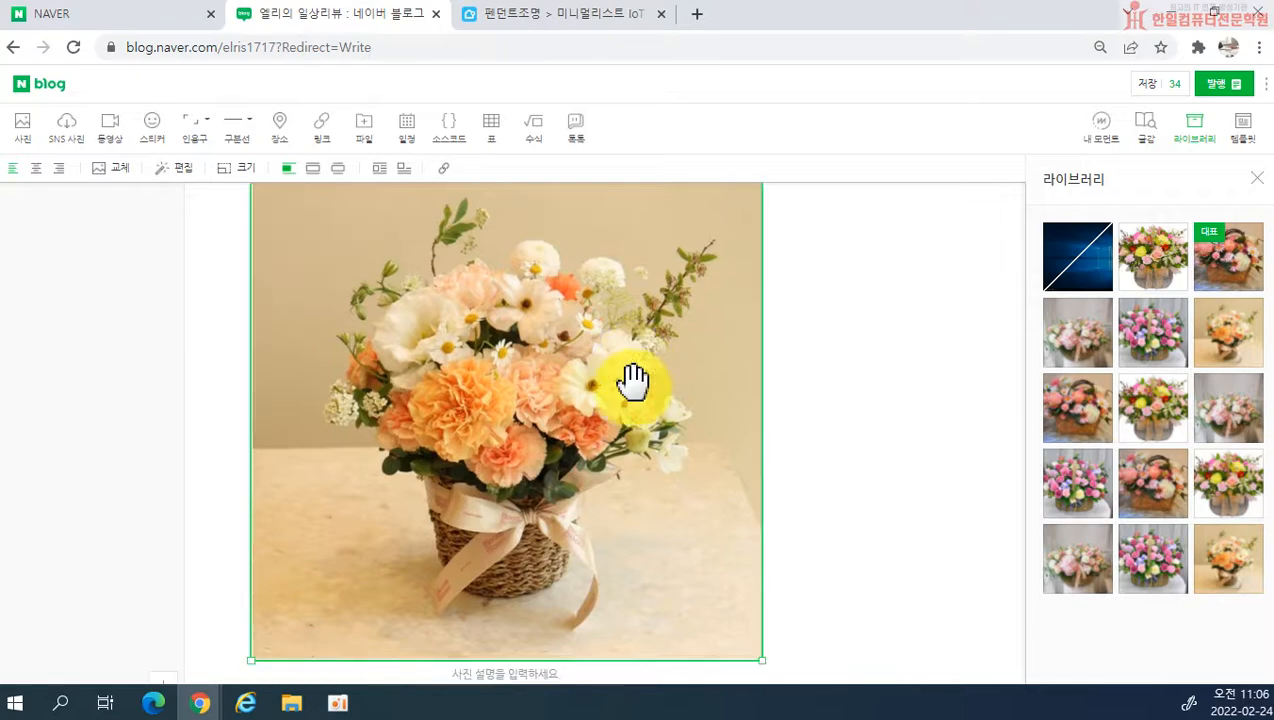
{"action": "key", "text": "Delete"}
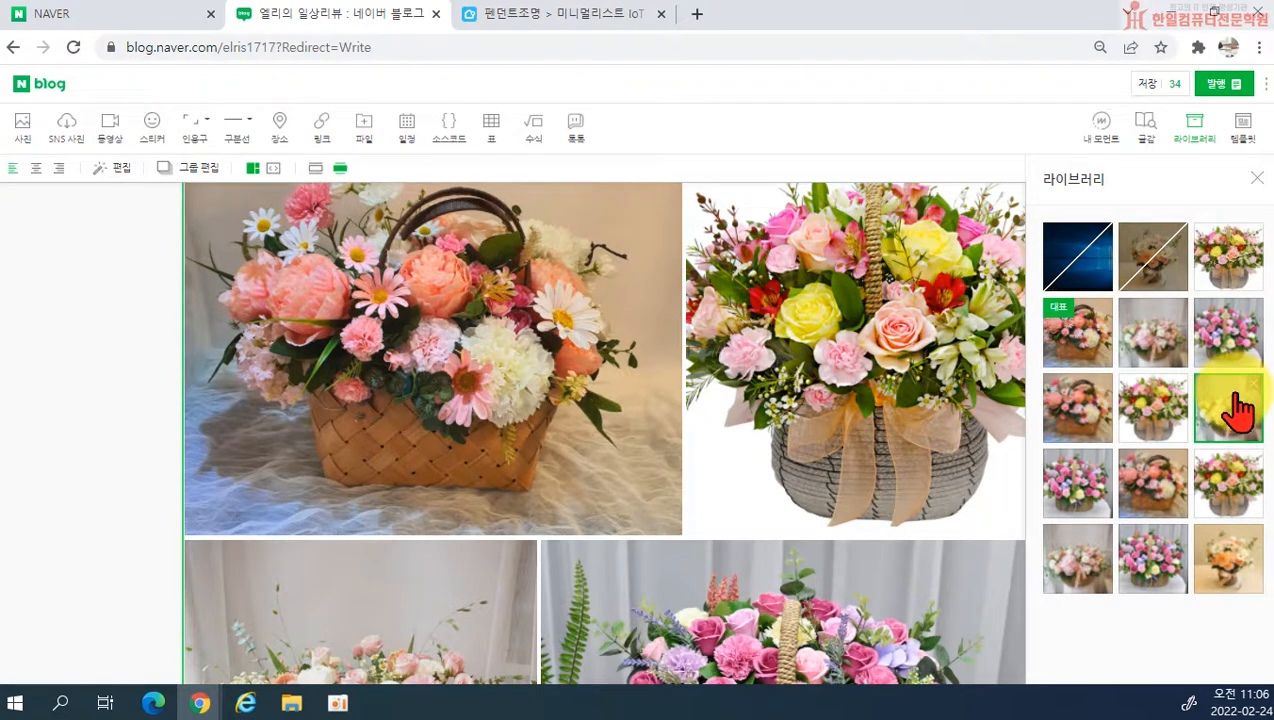
Step: Reinsert the deleted orange and white flower basket photo from the library at the end of the post, below the slide
{"action": "scroll", "coordinate": [819, 350], "scroll_direction": "down", "scroll_amount": 9}
{"action": "scroll", "coordinate": [825, 380], "scroll_direction": "up", "scroll_amount": 2}
{"action": "scroll", "coordinate": [825, 375], "scroll_direction": "down", "scroll_amount": 2}
{"action": "left_click_drag", "start_coordinate": [1153, 262], "coordinate": [690, 572]}
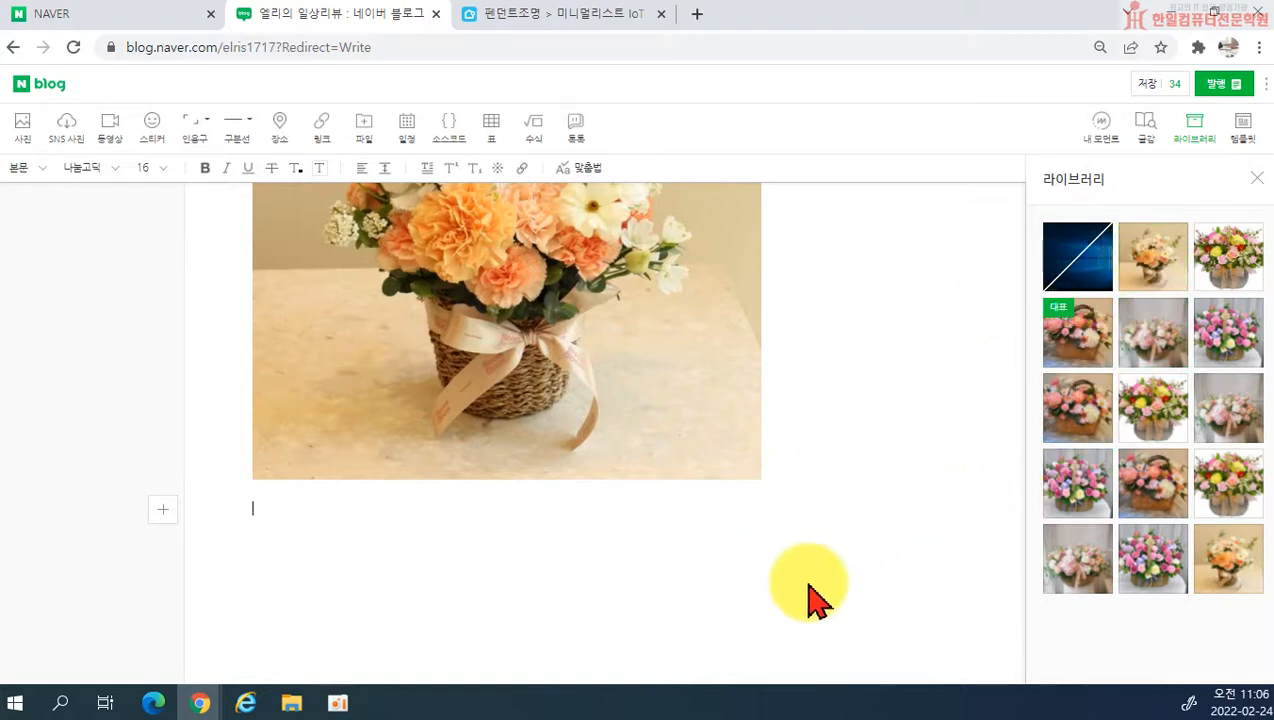
Step: Check the reinserted photo below the slide and close the library of attached photos
{"action": "scroll", "coordinate": [810, 483], "scroll_direction": "up", "scroll_amount": 5}
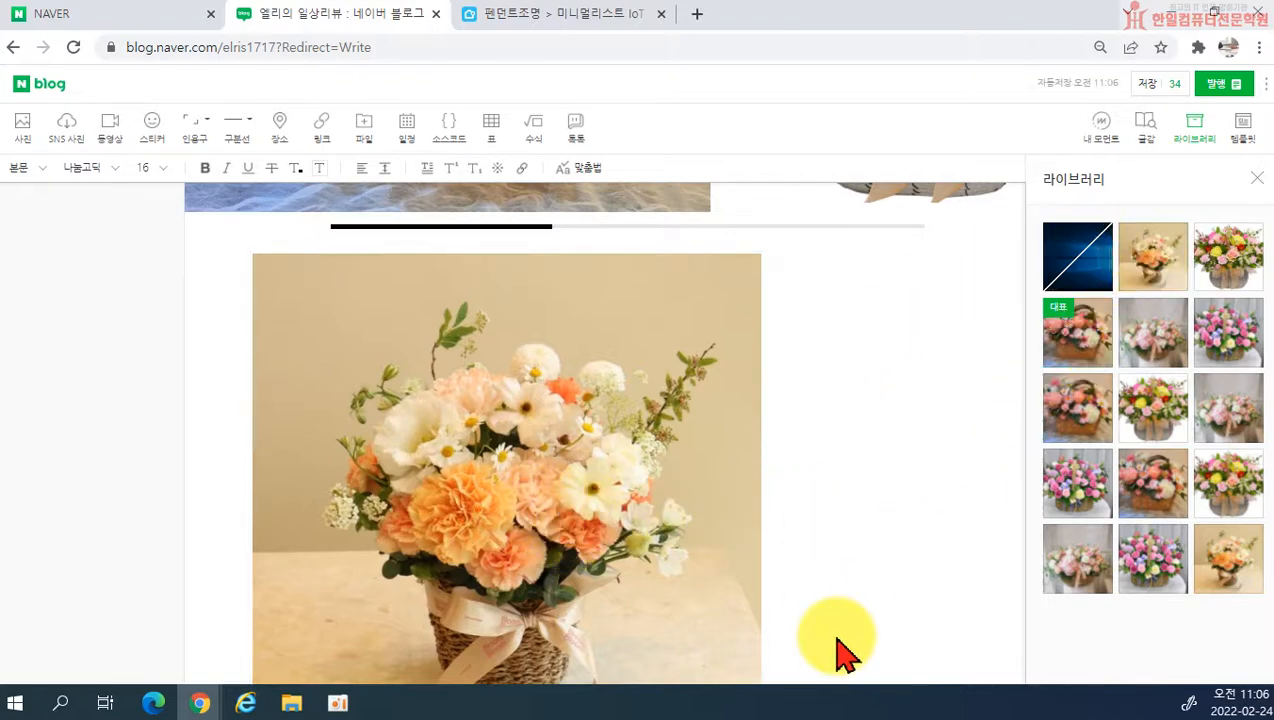
{"action": "scroll", "coordinate": [765, 458], "scroll_direction": "down", "scroll_amount": 2}
{"action": "scroll", "coordinate": [760, 445], "scroll_direction": "up", "scroll_amount": 4}
{"action": "scroll", "coordinate": [760, 440], "scroll_direction": "down", "scroll_amount": 10}
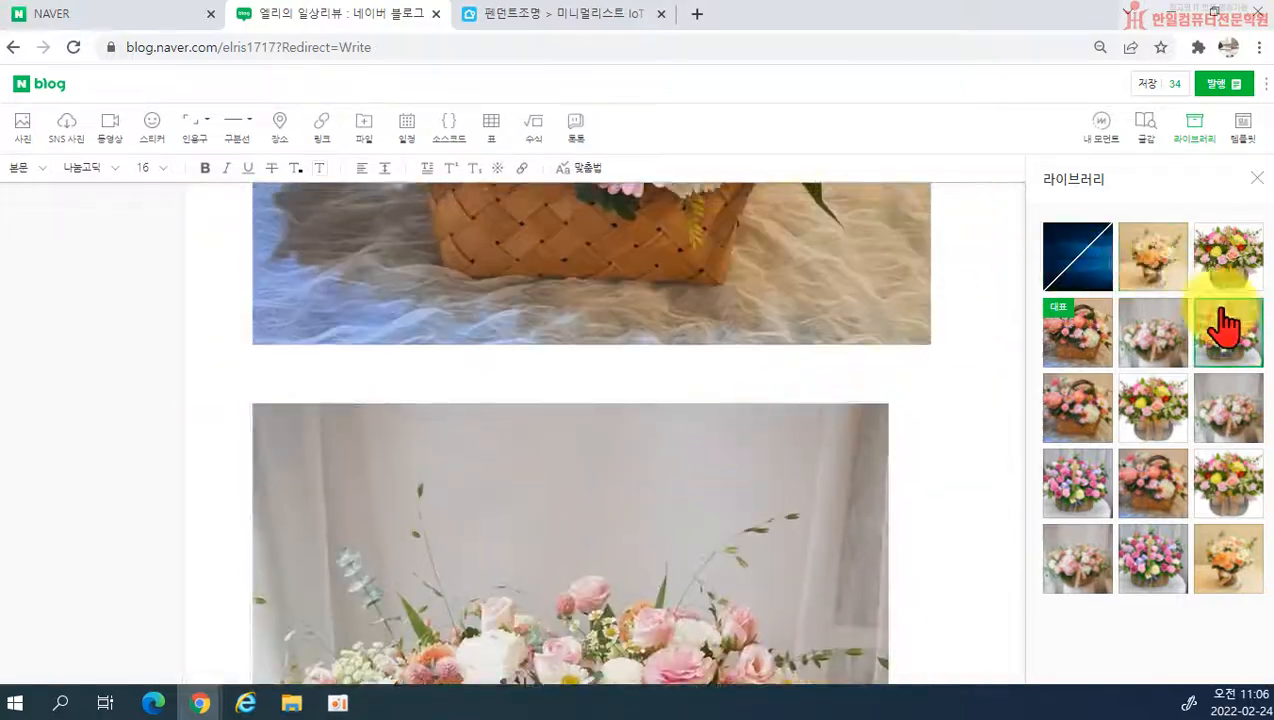
{"action": "left_click", "coordinate": [1257, 178]}
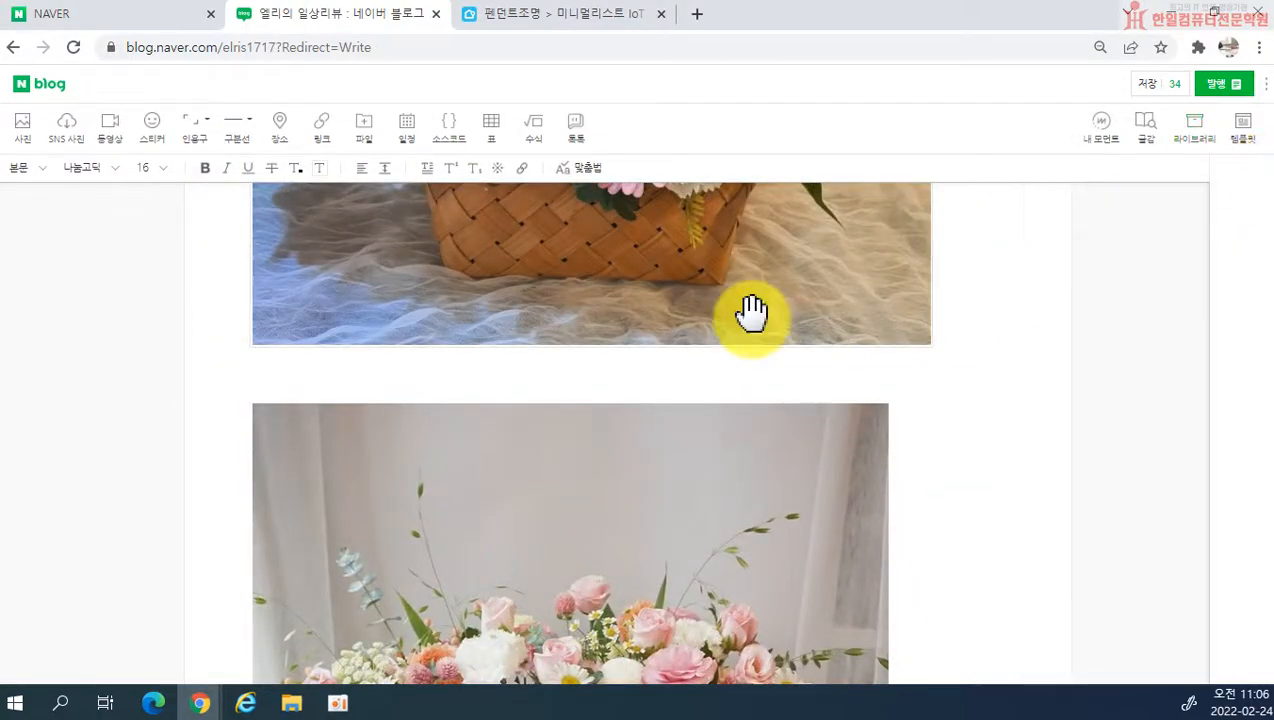
Step: Replace the first flower basket photo, above the 블로그 포스팅 순서 subheading, with 진달래꽃.PNG from the 사진 folder
{"action": "scroll", "coordinate": [549, 418], "scroll_direction": "up", "scroll_amount": 10}
{"action": "scroll", "coordinate": [531, 432], "scroll_direction": "up", "scroll_amount": 5}
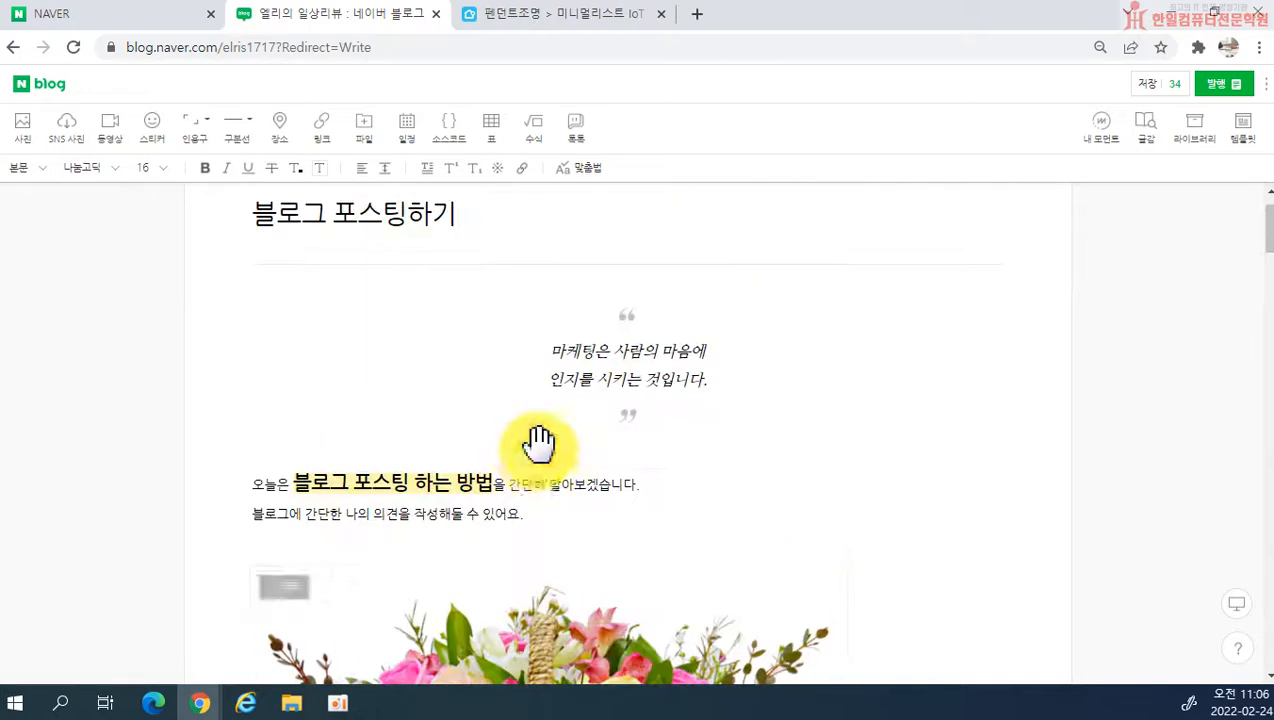
{"action": "scroll", "coordinate": [483, 492], "scroll_direction": "down", "scroll_amount": 3}
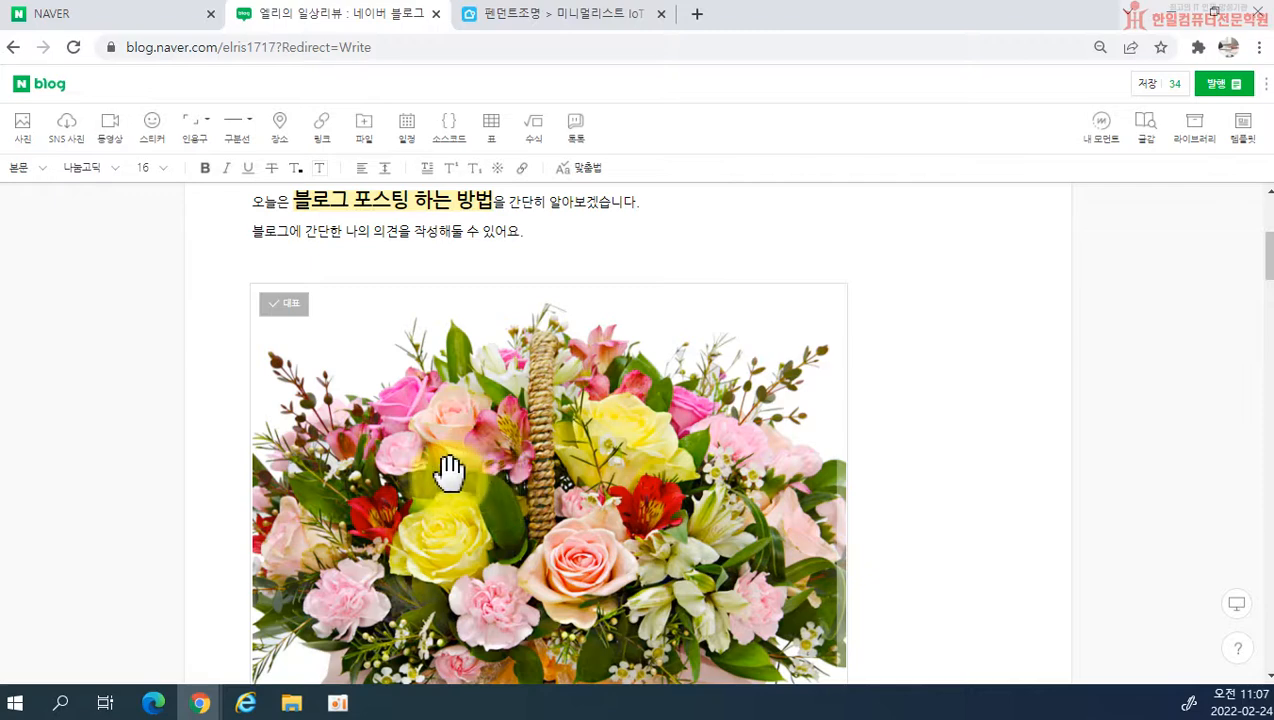
{"action": "left_click", "coordinate": [393, 422]}
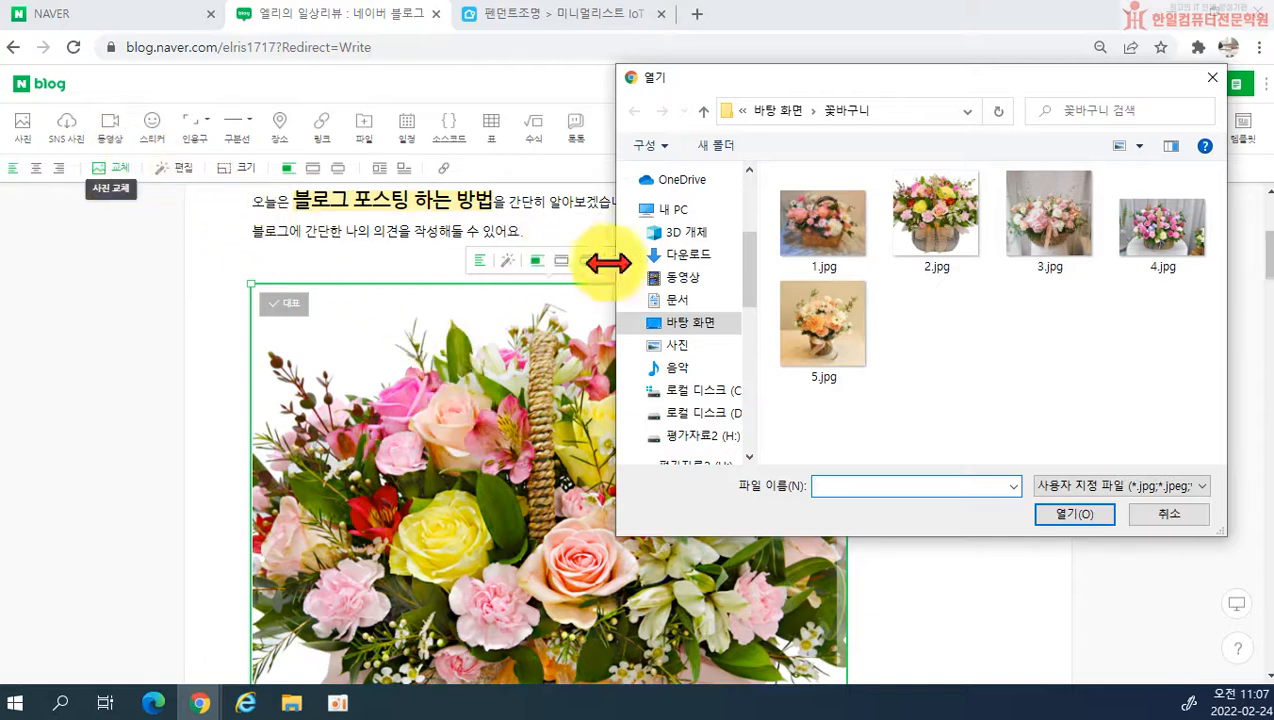
{"action": "left_click", "coordinate": [676, 346]}
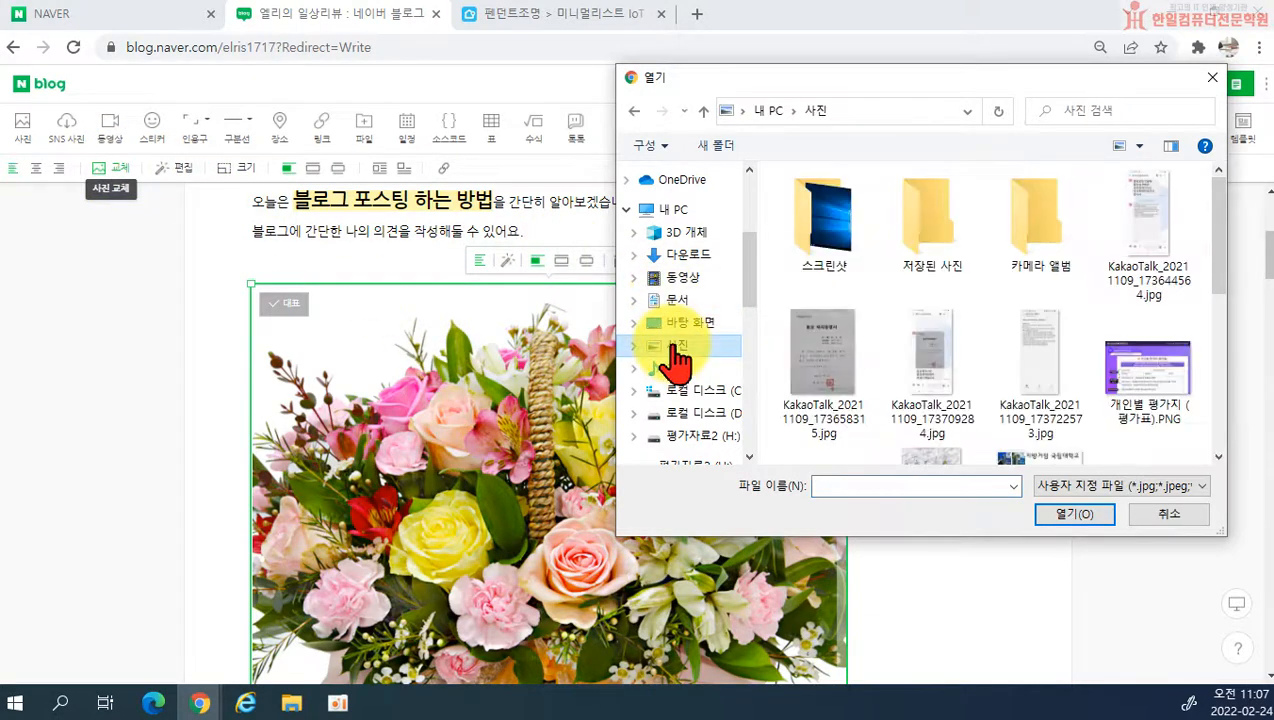
{"action": "scroll", "coordinate": [904, 370], "scroll_direction": "down", "scroll_amount": 5}
{"action": "left_click", "coordinate": [838, 285]}
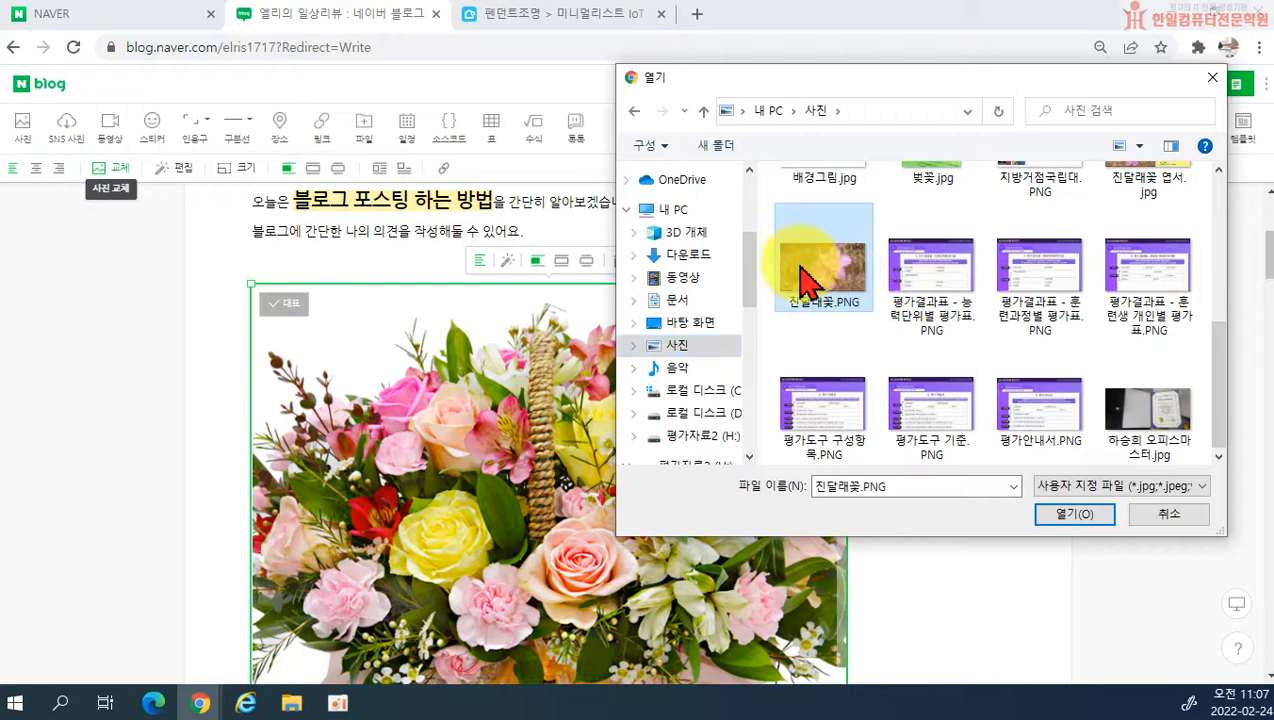
{"action": "left_click", "coordinate": [1066, 512]}
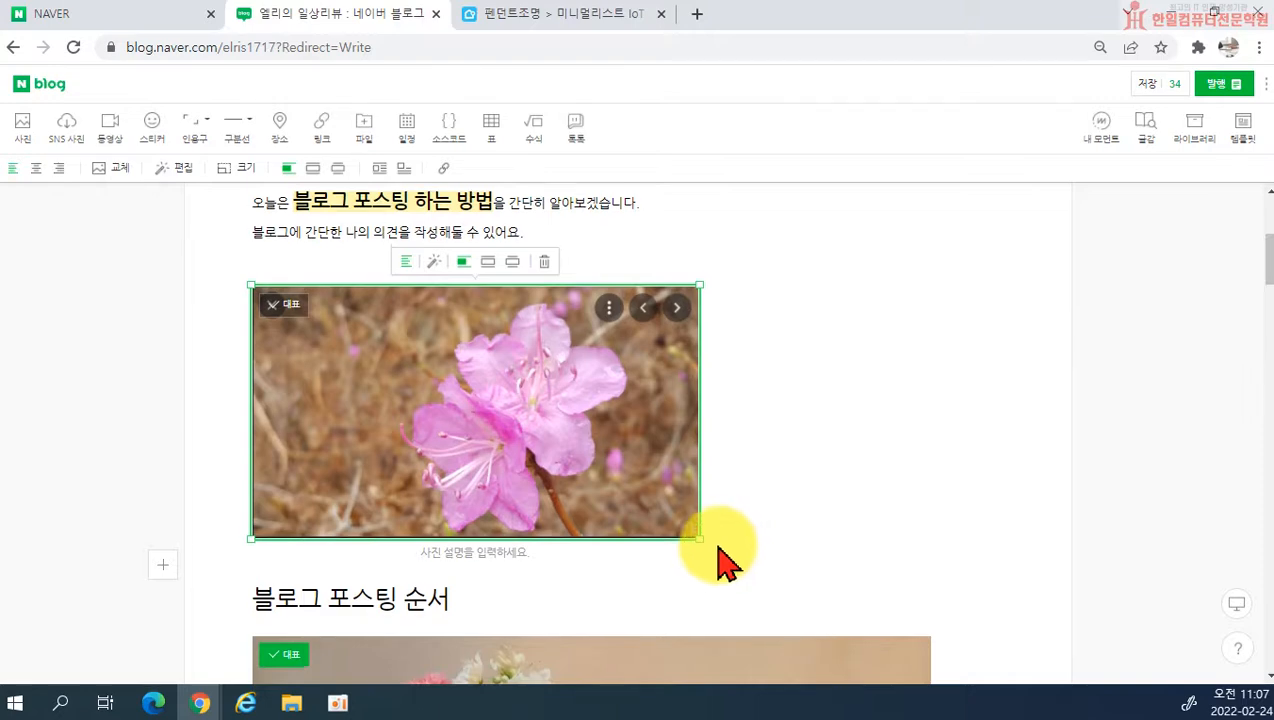
Step: Review the replaced azalea photo and enlarge it to the full width of the document's text area
{"action": "scroll", "coordinate": [498, 455], "scroll_direction": "up", "scroll_amount": 3}
{"action": "scroll", "coordinate": [441, 469], "scroll_direction": "down", "scroll_amount": 2}
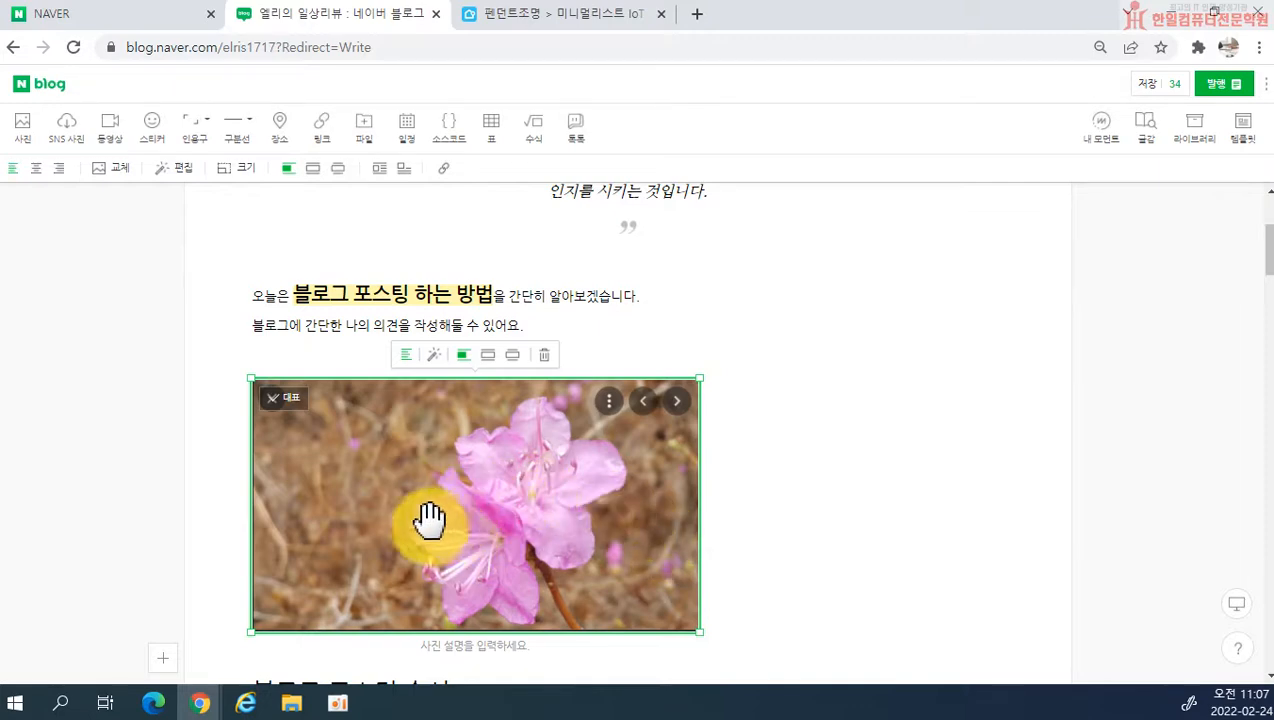
{"action": "scroll", "coordinate": [498, 484], "scroll_direction": "down", "scroll_amount": 4}
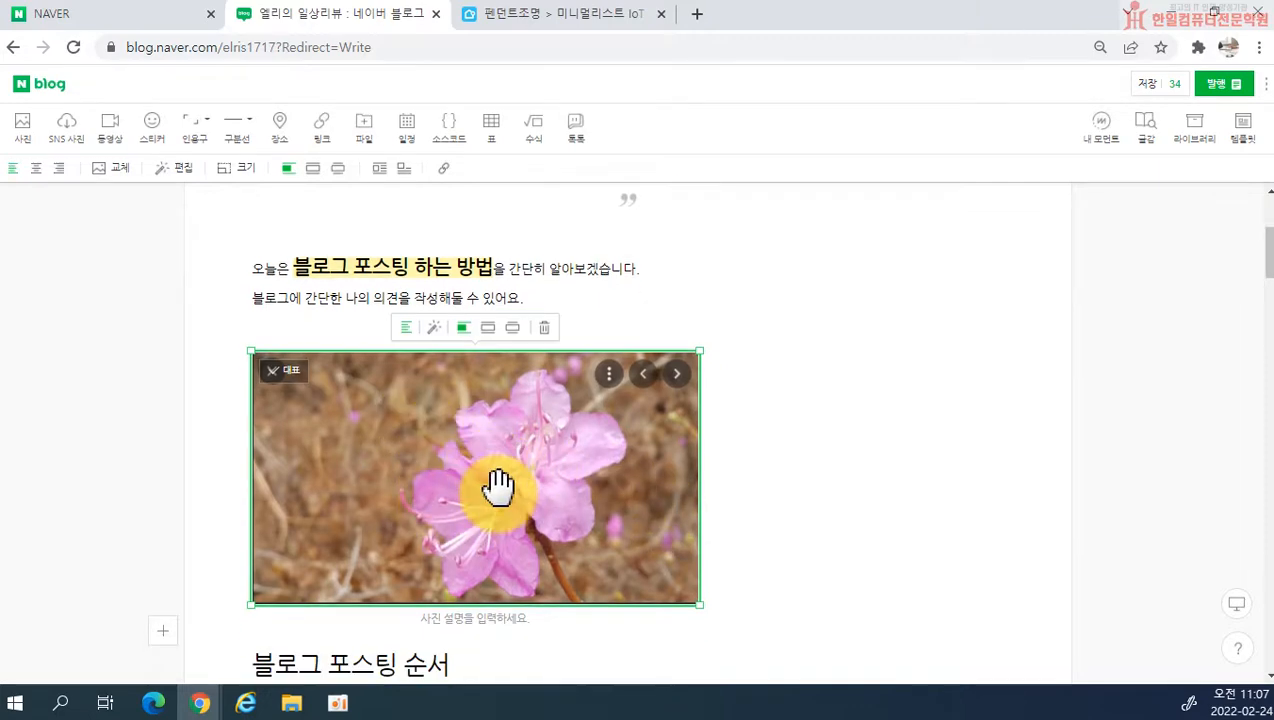
{"action": "scroll", "coordinate": [546, 489], "scroll_direction": "up", "scroll_amount": 3}
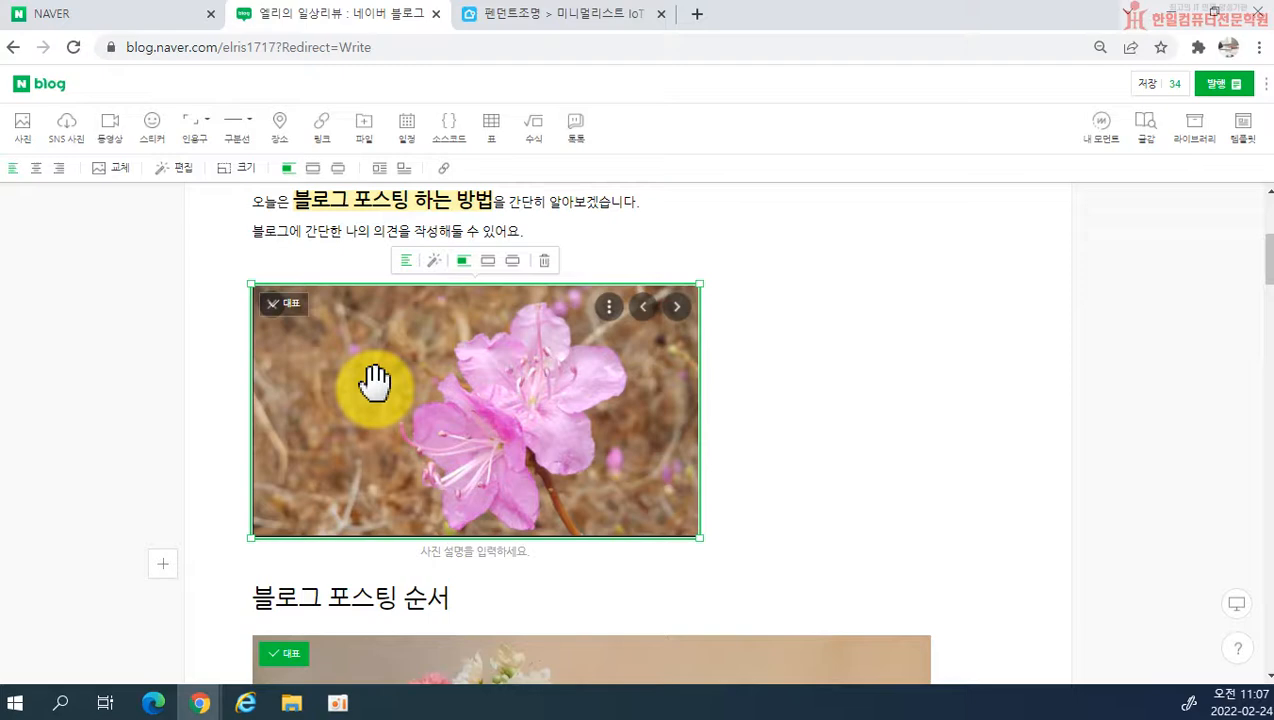
{"action": "left_click", "coordinate": [487, 261]}
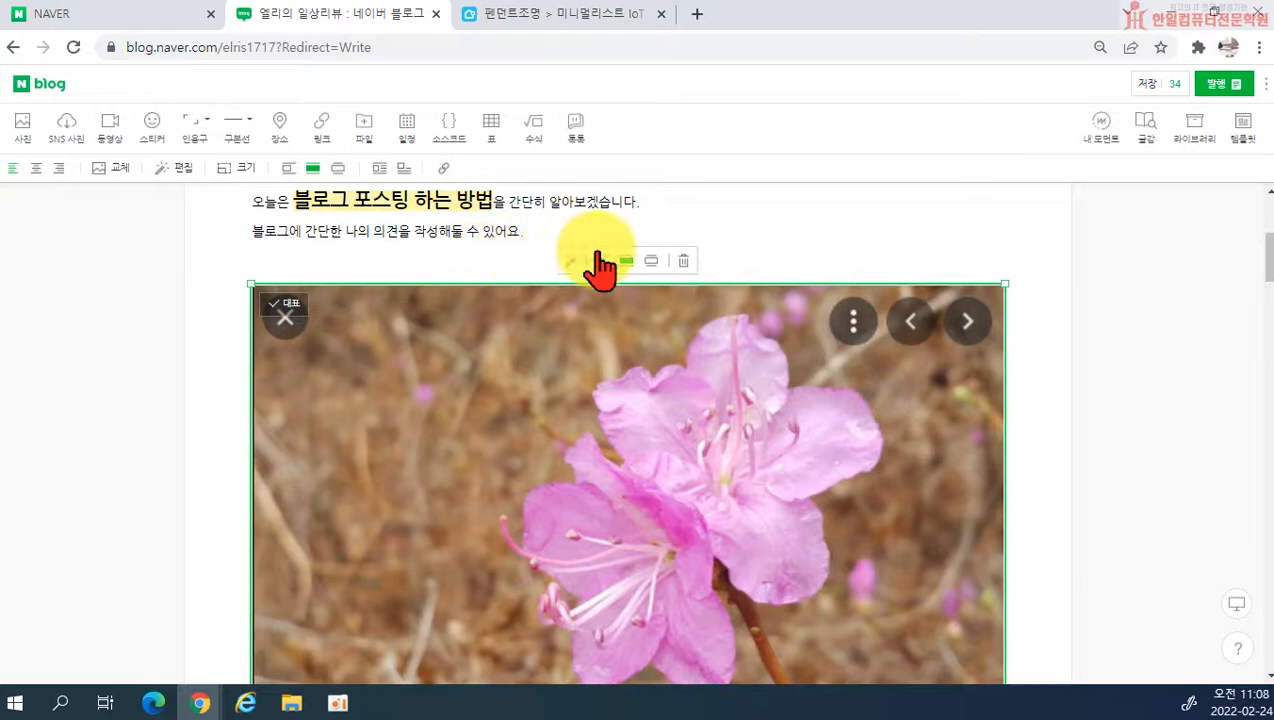
Step: Try the azalea photo at the widest extended width and the small size, finishing at the text area's width
{"action": "left_click", "coordinate": [651, 263]}
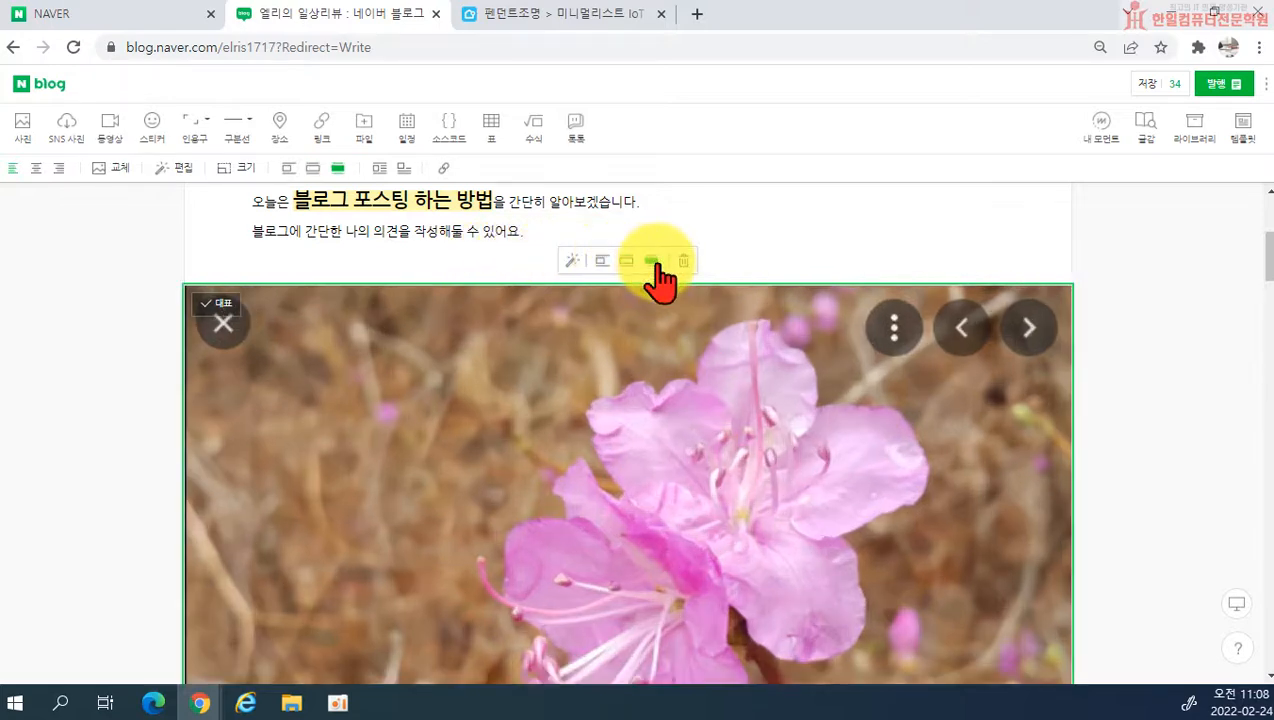
{"action": "left_click", "coordinate": [625, 262]}
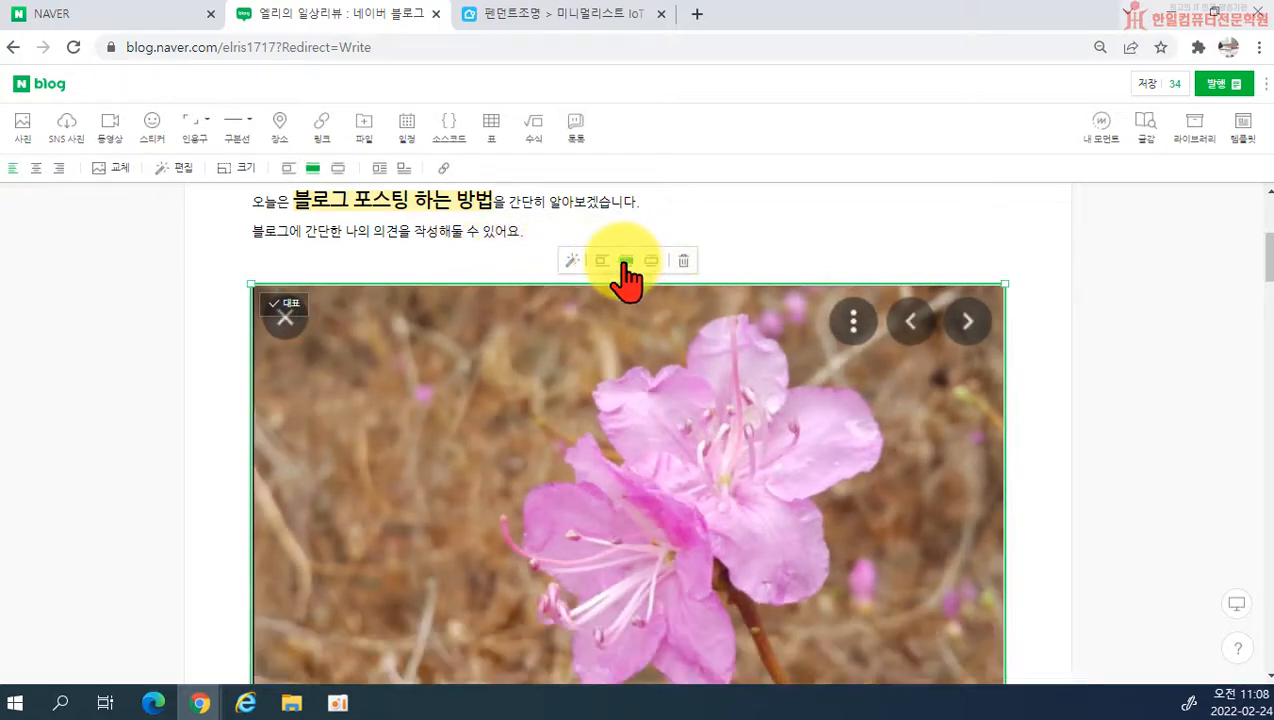
{"action": "left_click", "coordinate": [601, 261]}
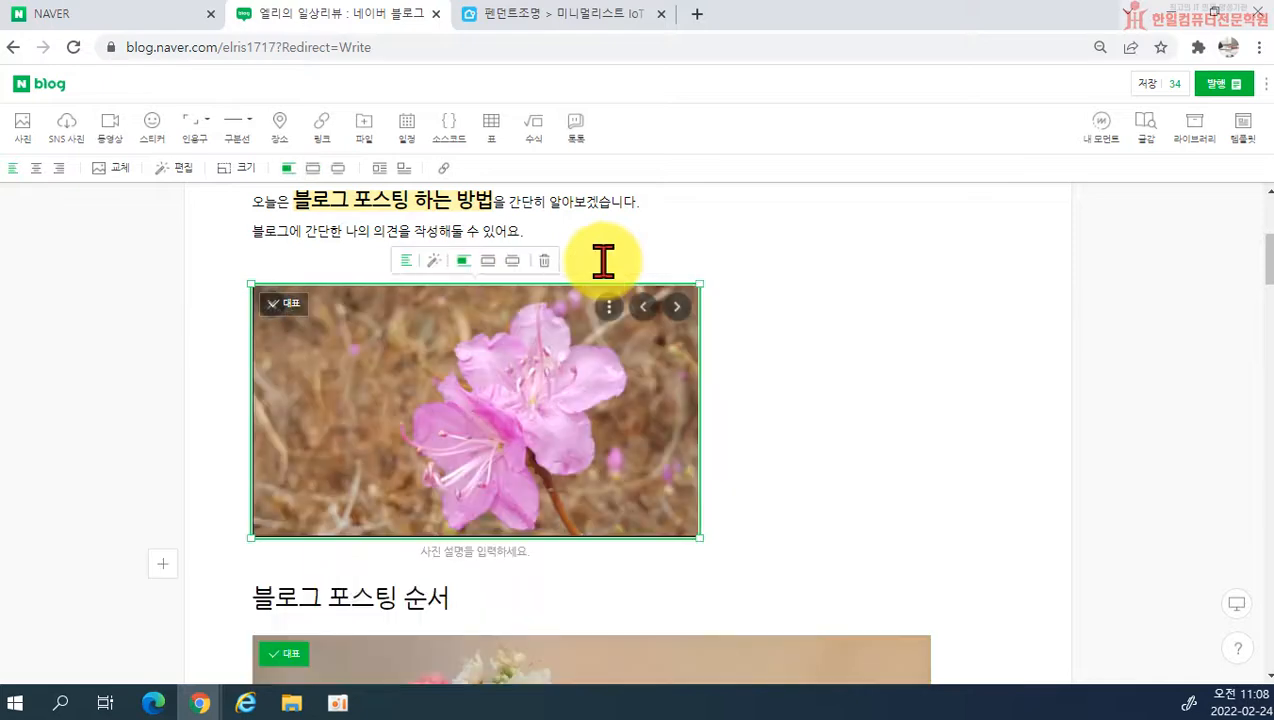
{"action": "left_click", "coordinate": [487, 260]}
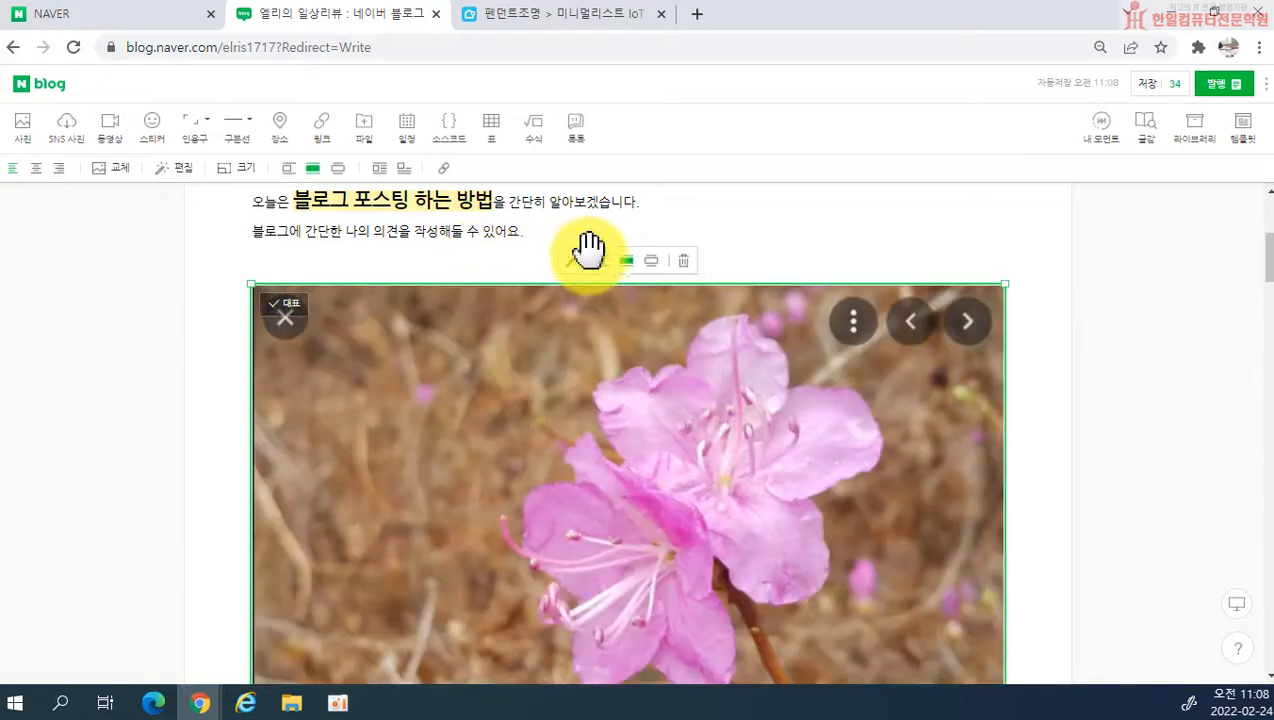
Step: Enlarge the flower basket photo directly below the 블로그 포스팅 순서 subheading to the full width of the text area
{"action": "scroll", "coordinate": [674, 392], "scroll_direction": "down", "scroll_amount": 4}
{"action": "scroll", "coordinate": [705, 430], "scroll_direction": "up", "scroll_amount": 4}
{"action": "scroll", "coordinate": [708, 435], "scroll_direction": "down", "scroll_amount": 3}
{"action": "scroll", "coordinate": [760, 450], "scroll_direction": "down", "scroll_amount": 2}
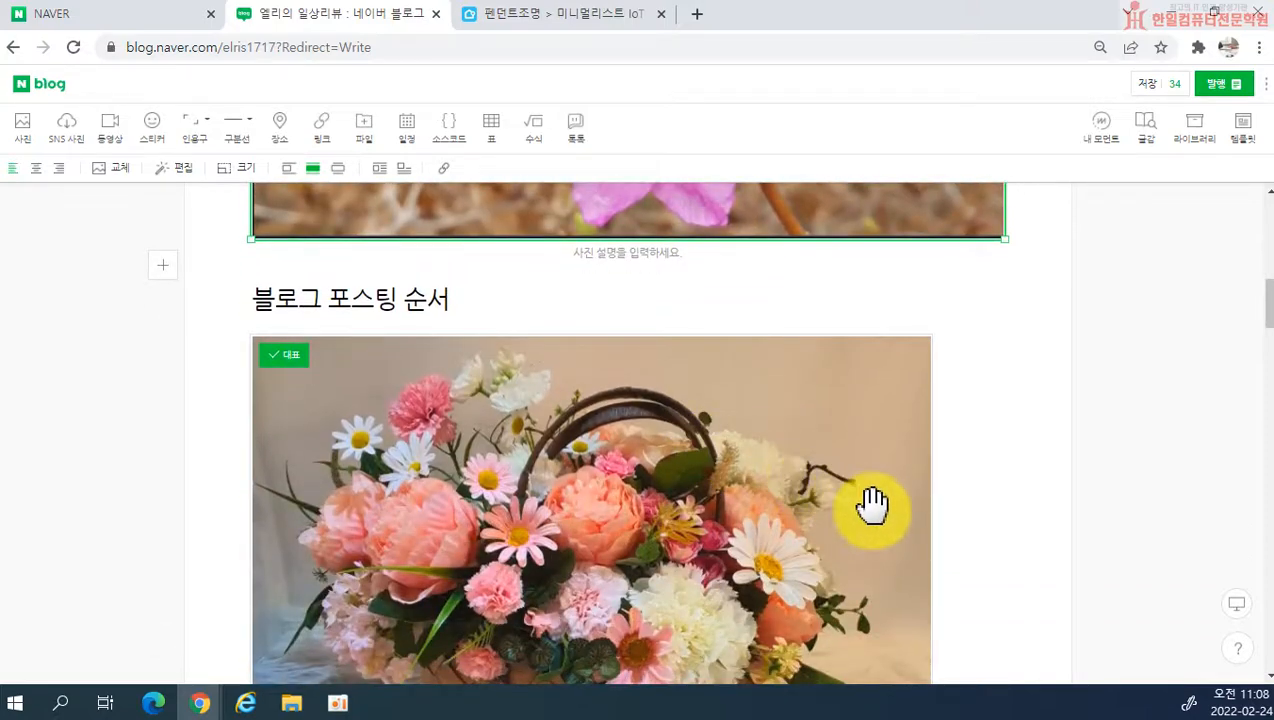
{"action": "scroll", "coordinate": [867, 512], "scroll_direction": "up", "scroll_amount": 1}
{"action": "scroll", "coordinate": [907, 461], "scroll_direction": "down", "scroll_amount": 5}
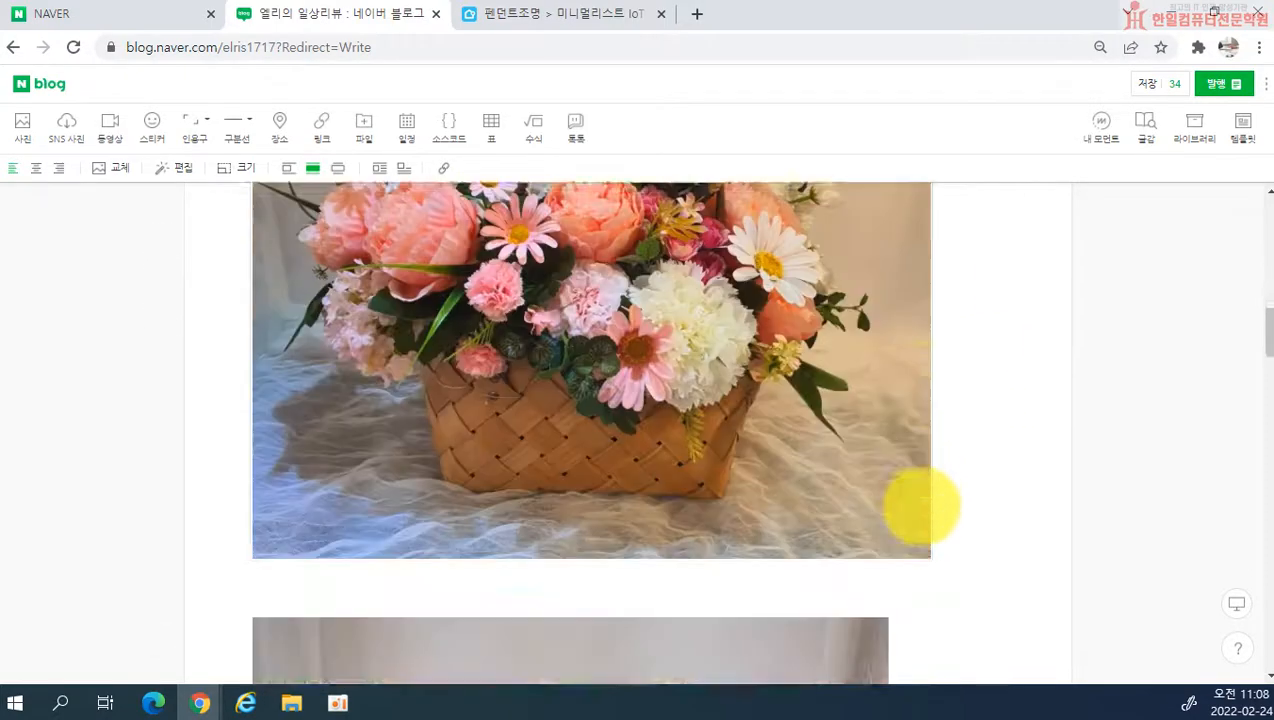
{"action": "scroll", "coordinate": [816, 444], "scroll_direction": "down", "scroll_amount": 5}
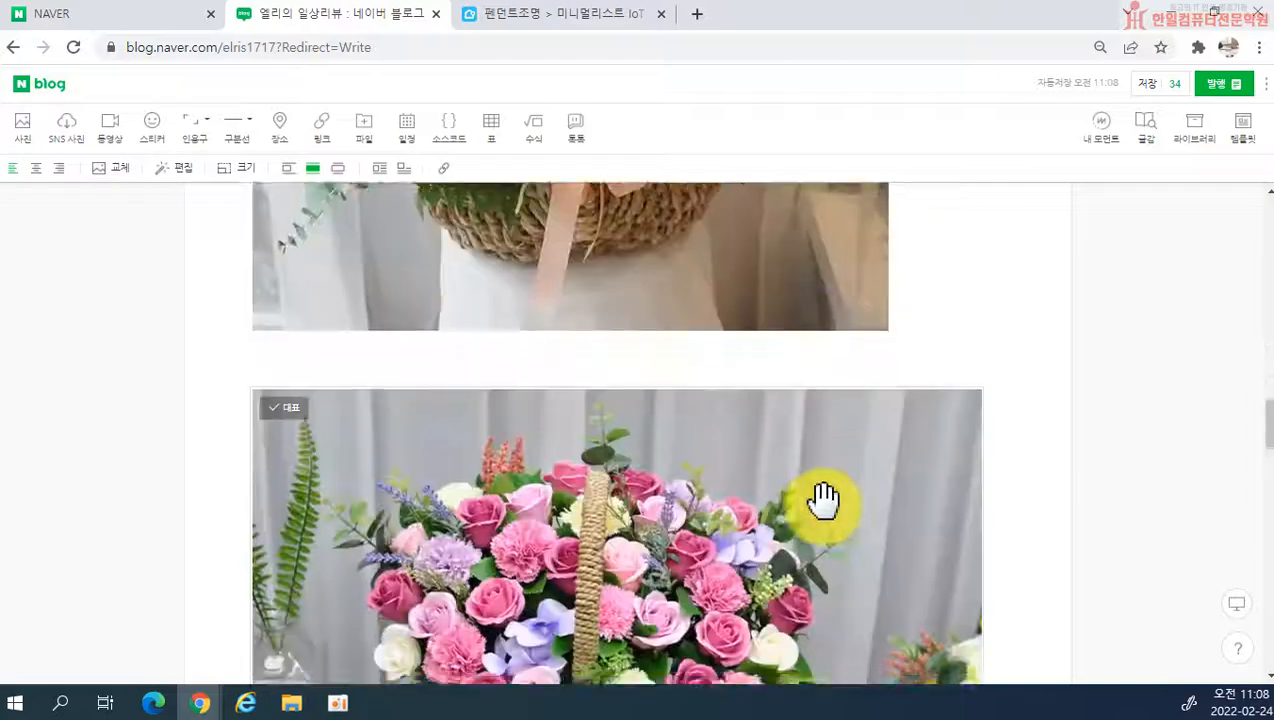
{"action": "scroll", "coordinate": [830, 505], "scroll_direction": "up", "scroll_amount": 10}
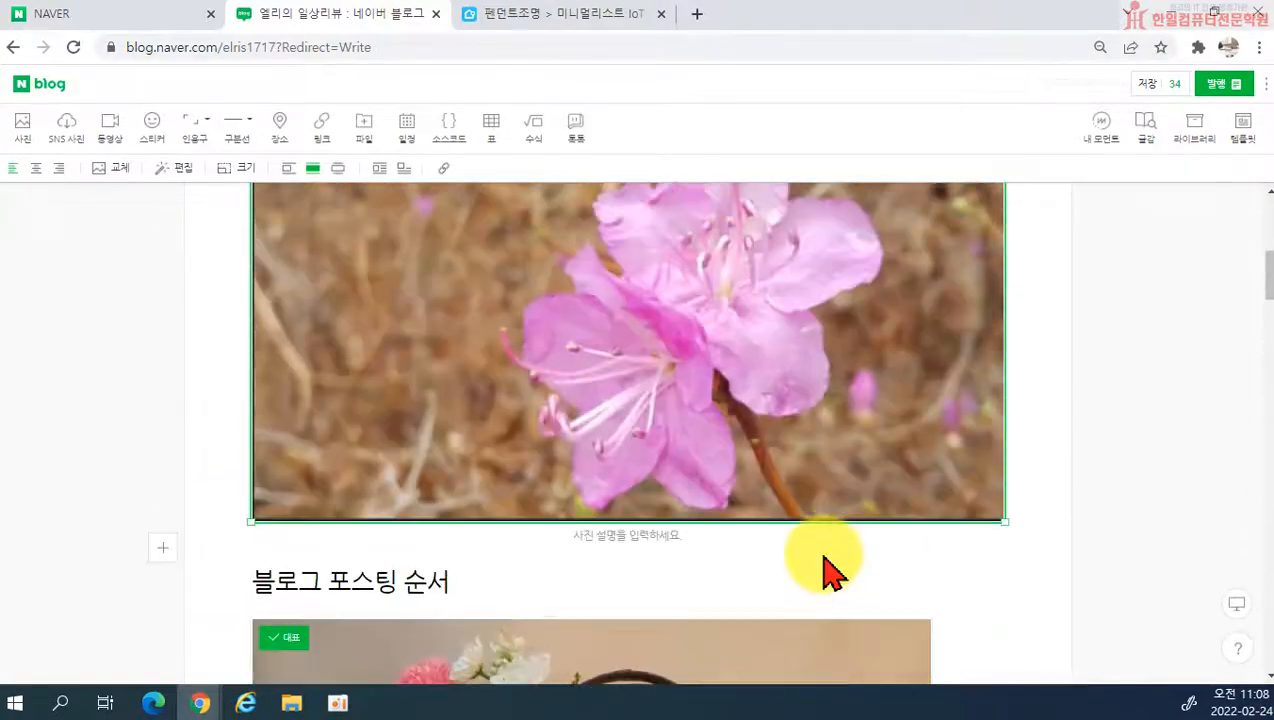
{"action": "scroll", "coordinate": [832, 573], "scroll_direction": "down", "scroll_amount": 2}
{"action": "left_click", "coordinate": [796, 515]}
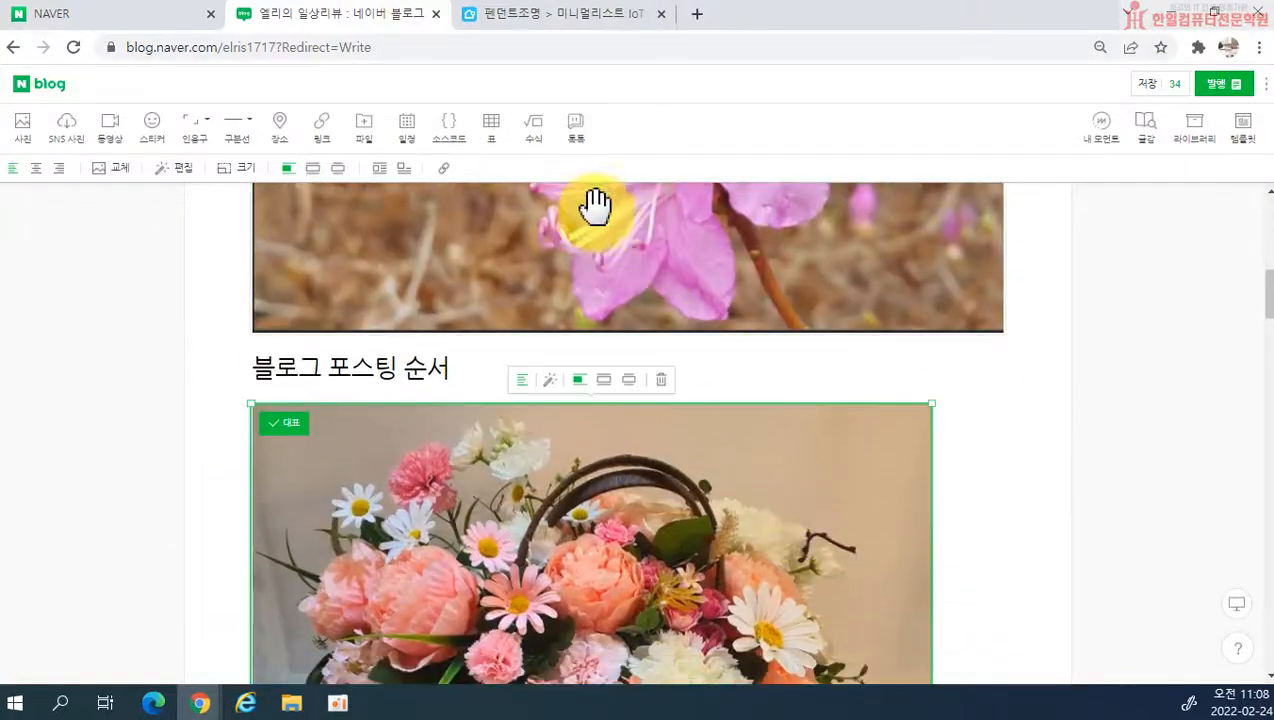
{"action": "left_click", "coordinate": [602, 382]}
{"action": "scroll", "coordinate": [618, 397], "scroll_direction": "down", "scroll_amount": 5}
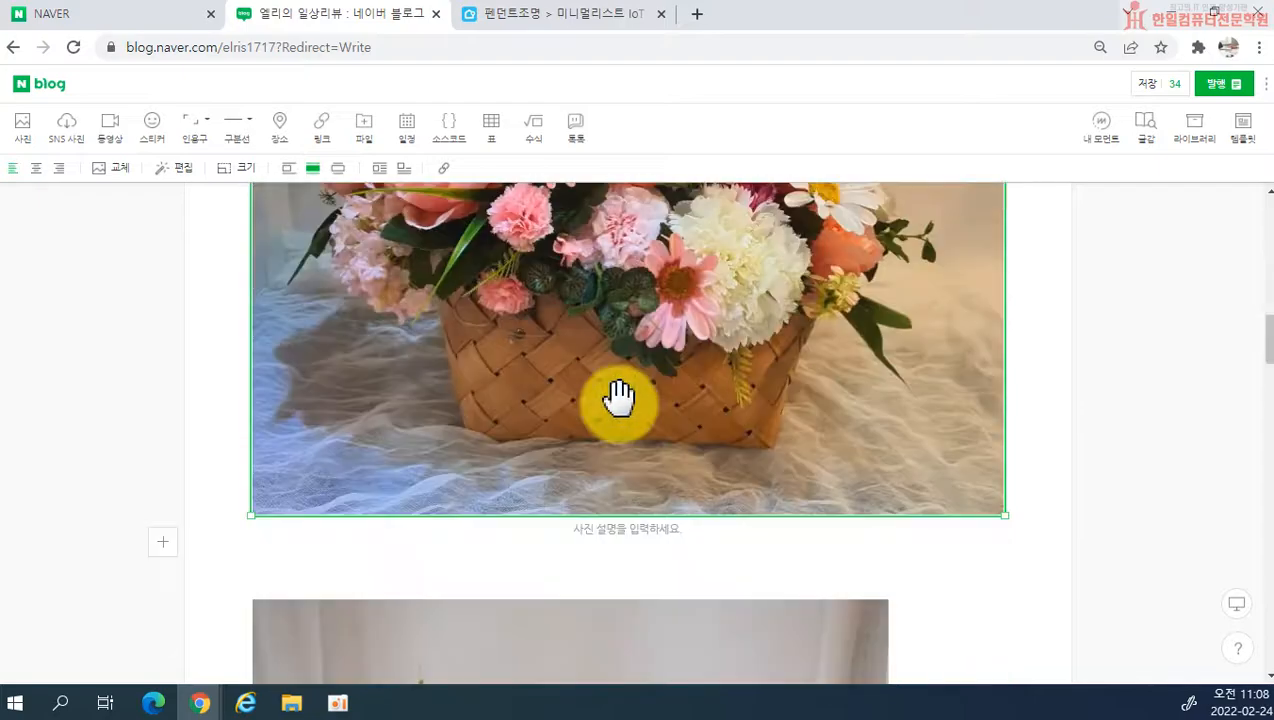
Step: Enlarge the following photo, the flower basket with the peach ribbon, to the text area's width and review the widened photos
{"action": "left_click", "coordinate": [605, 608]}
{"action": "left_click", "coordinate": [582, 548]}
{"action": "scroll", "coordinate": [697, 520], "scroll_direction": "down", "scroll_amount": 4}
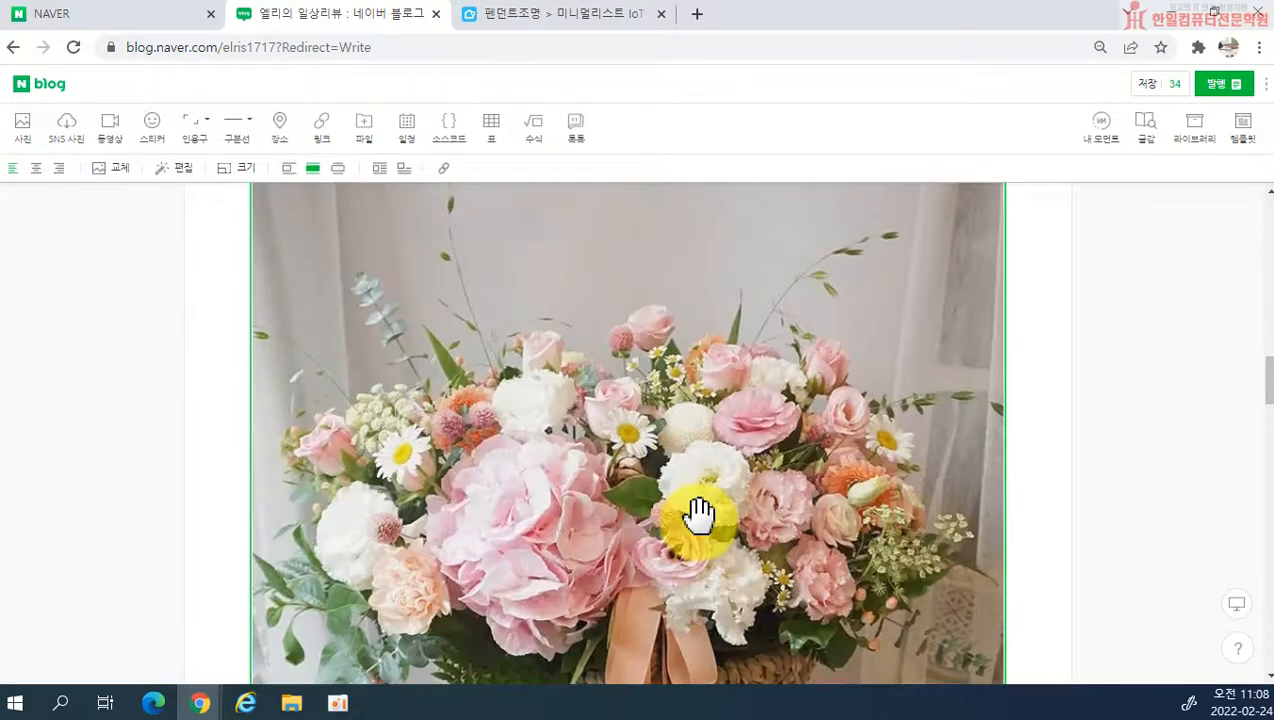
{"action": "scroll", "coordinate": [704, 515], "scroll_direction": "up", "scroll_amount": 4}
{"action": "scroll", "coordinate": [702, 515], "scroll_direction": "down", "scroll_amount": 12}
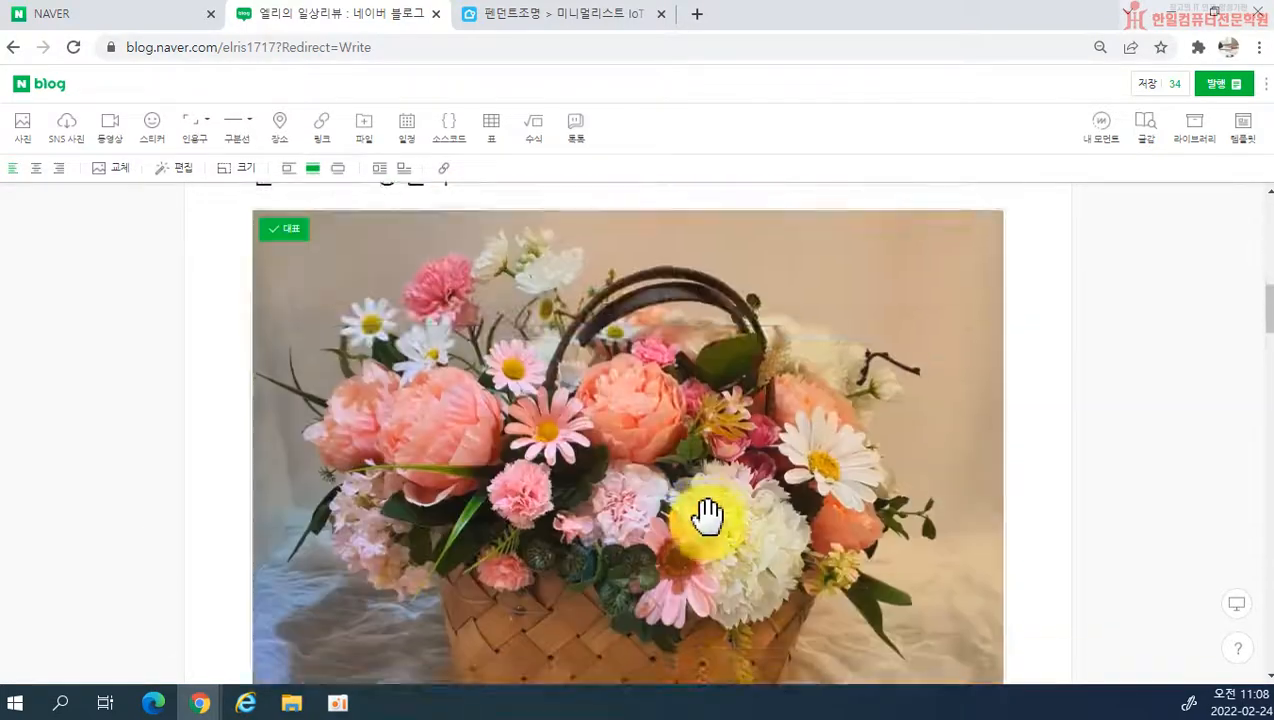
{"action": "scroll", "coordinate": [720, 515], "scroll_direction": "up", "scroll_amount": 12}
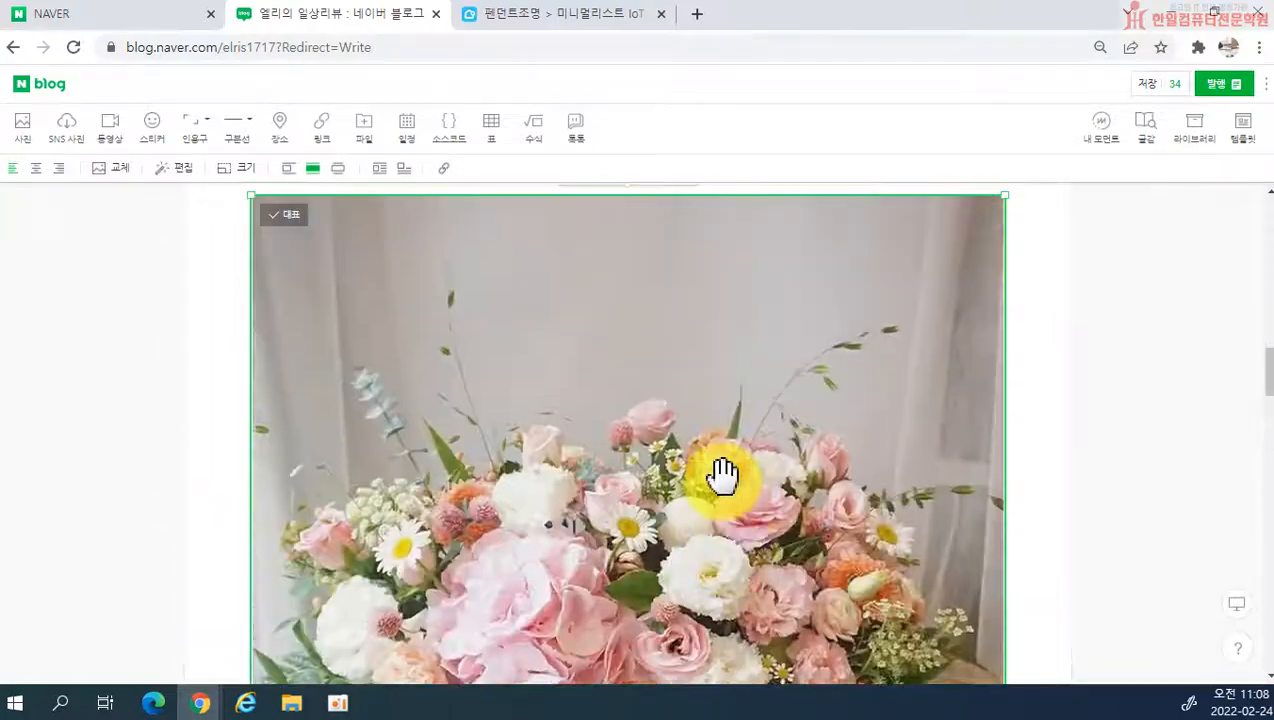
{"action": "scroll", "coordinate": [632, 570], "scroll_direction": "up", "scroll_amount": 10}
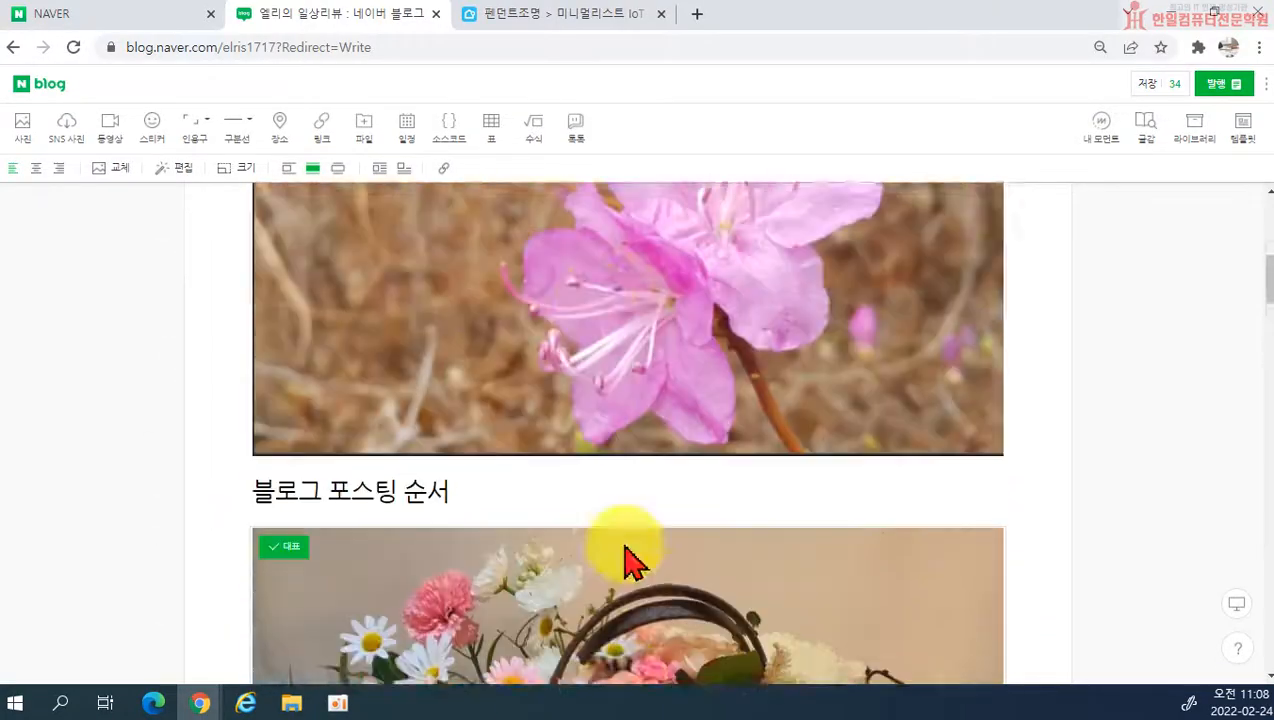
Step: Open the azalea photo in the photo editor and view its size options
{"action": "left_click", "coordinate": [592, 498]}
{"action": "scroll", "coordinate": [591, 505], "scroll_direction": "down", "scroll_amount": 2}
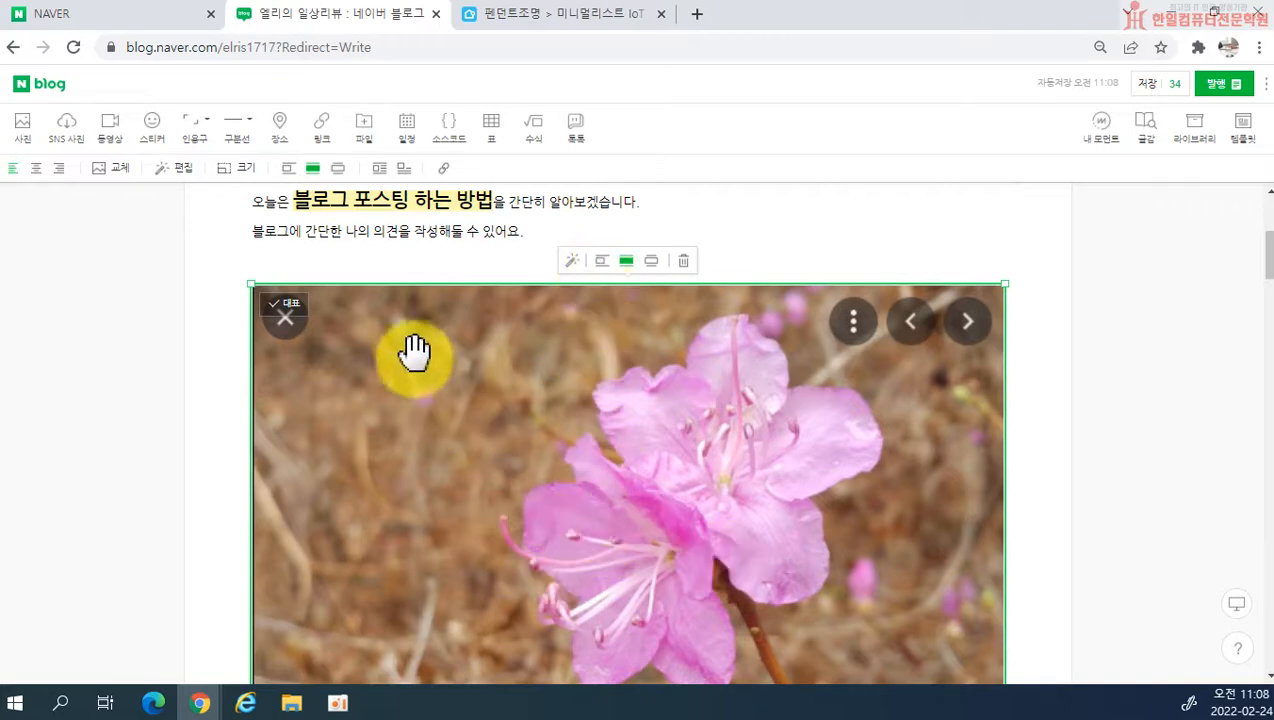
{"action": "scroll", "coordinate": [691, 341], "scroll_direction": "down", "scroll_amount": 1}
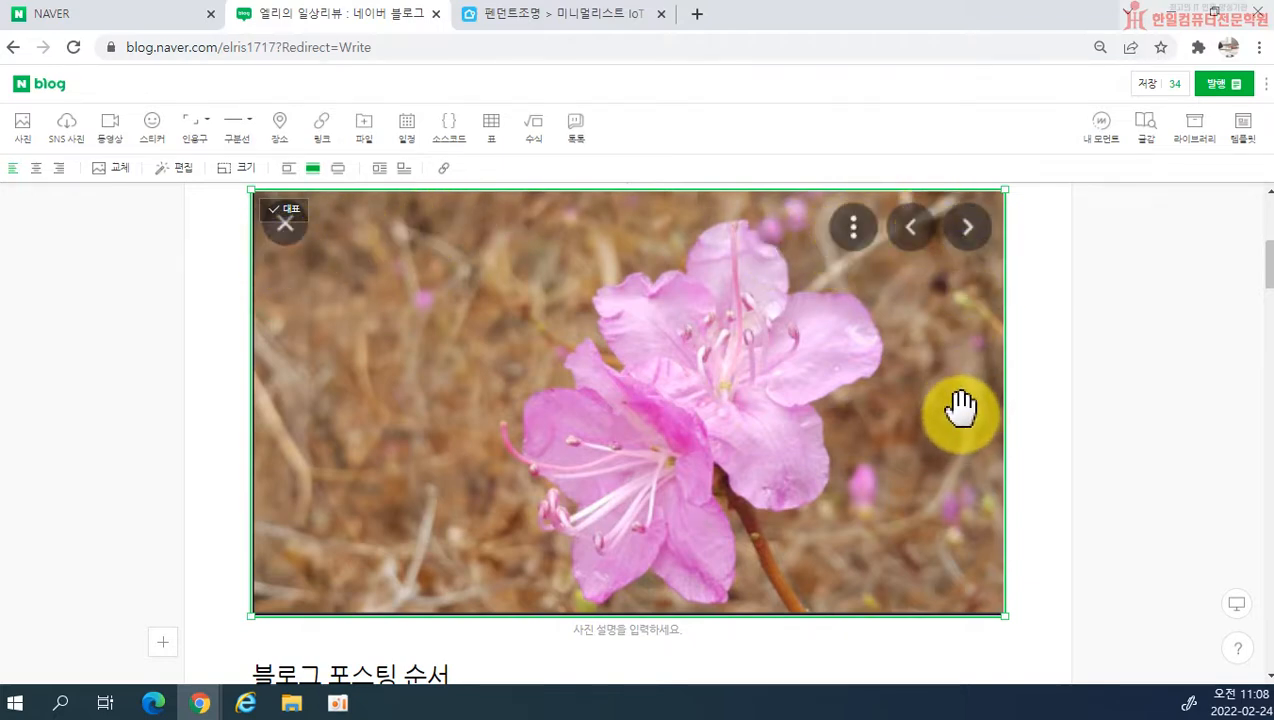
{"action": "scroll", "coordinate": [925, 422], "scroll_direction": "up", "scroll_amount": 1}
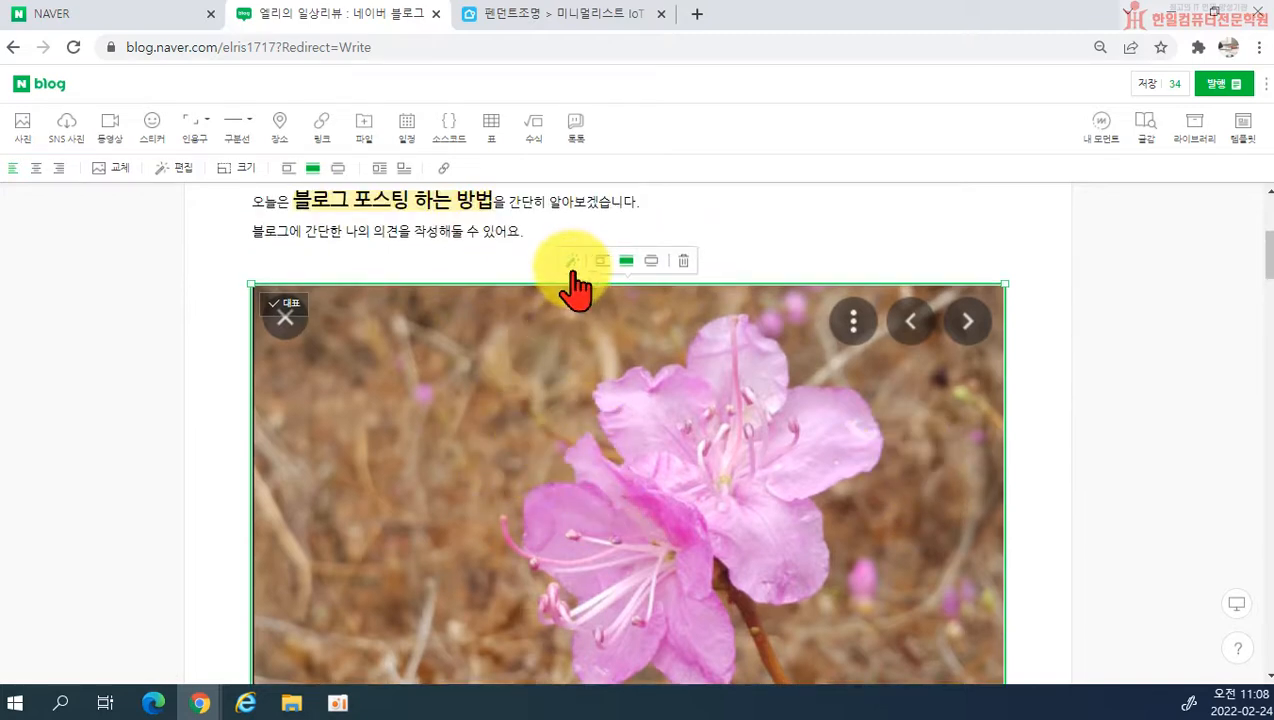
{"action": "left_click", "coordinate": [175, 188]}
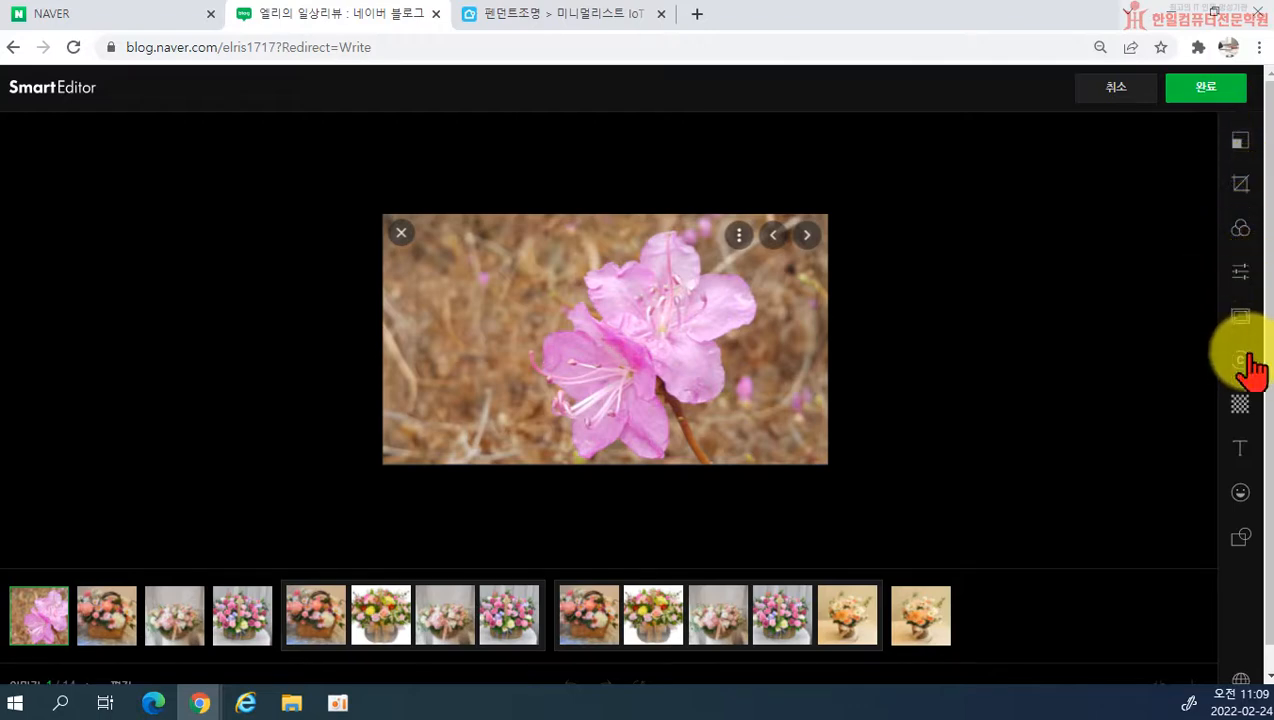
{"action": "left_click", "coordinate": [1244, 143]}
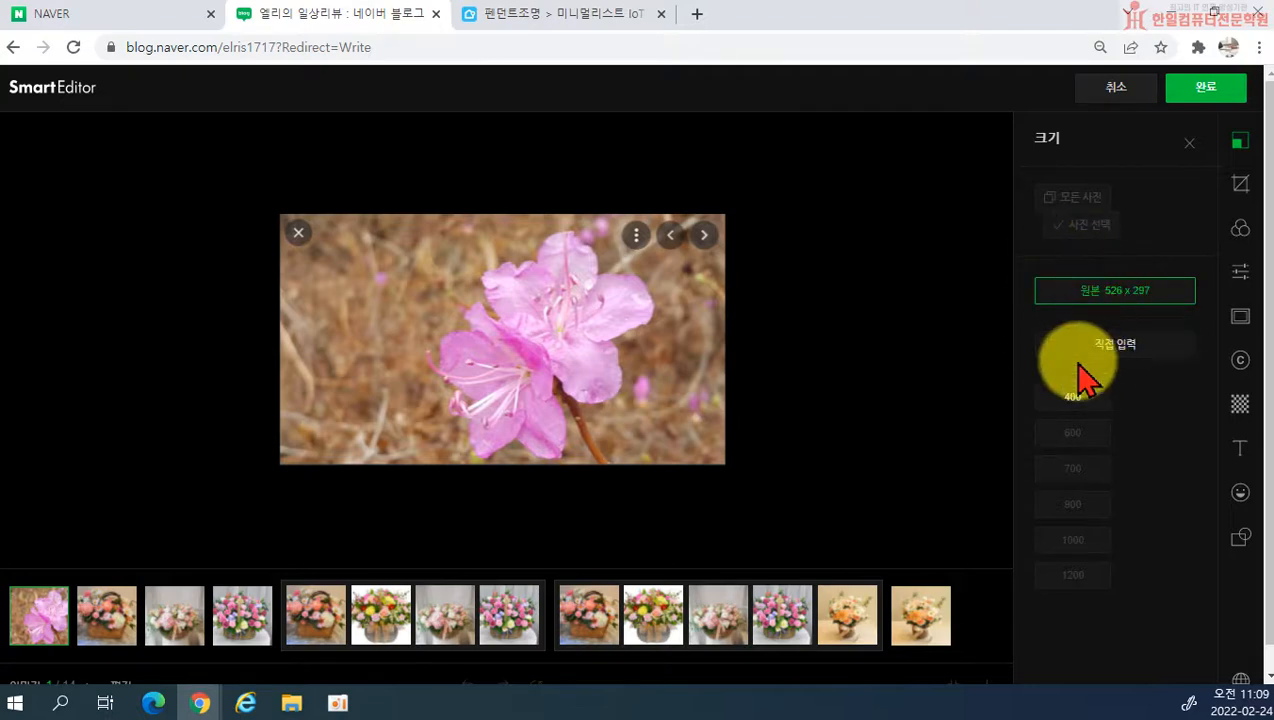
Step: Crop the azalea photo with the free ratio, tilt it slightly clockwise and apply the edit
{"action": "left_click", "coordinate": [1239, 192]}
{"action": "left_click_drag", "start_coordinate": [858, 136], "coordinate": [845, 199]}
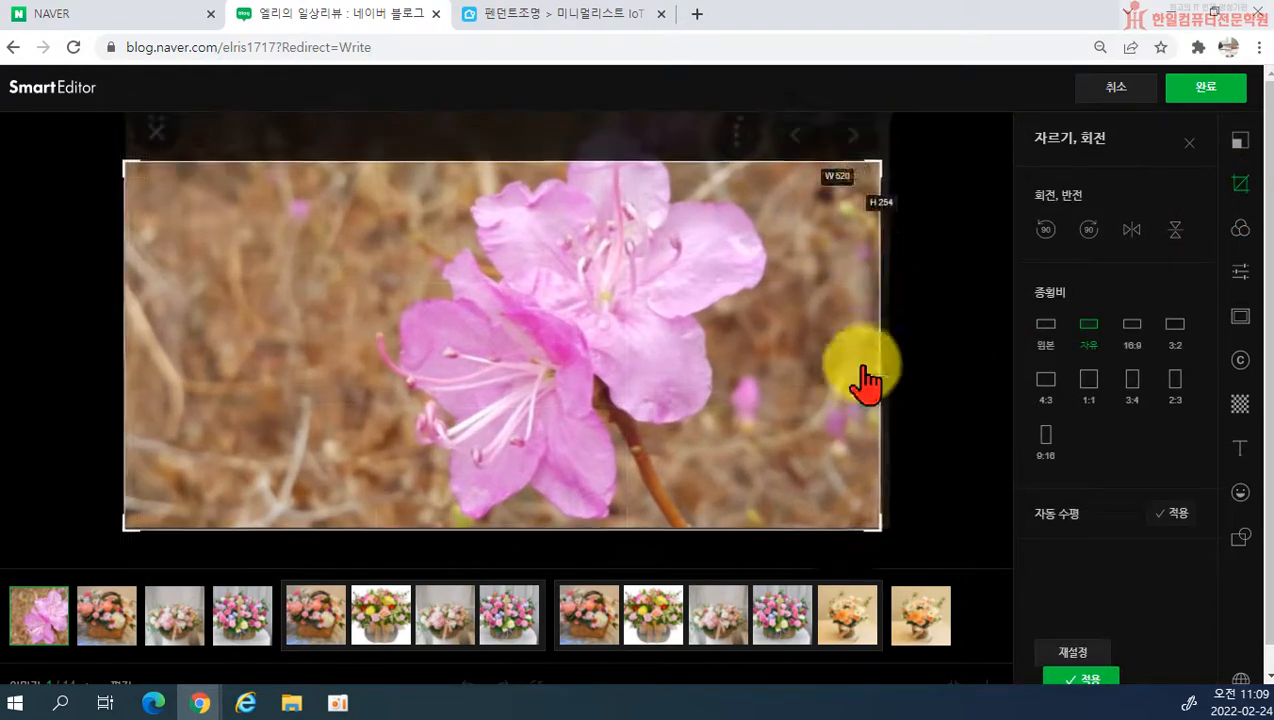
{"action": "mouse_move", "coordinate": [933, 418]}
{"action": "left_mouse_down"}
{"action": "mouse_move", "coordinate": [938, 361]}
{"action": "mouse_move", "coordinate": [927, 432]}
{"action": "mouse_move", "coordinate": [916, 407]}
{"action": "left_mouse_up"}
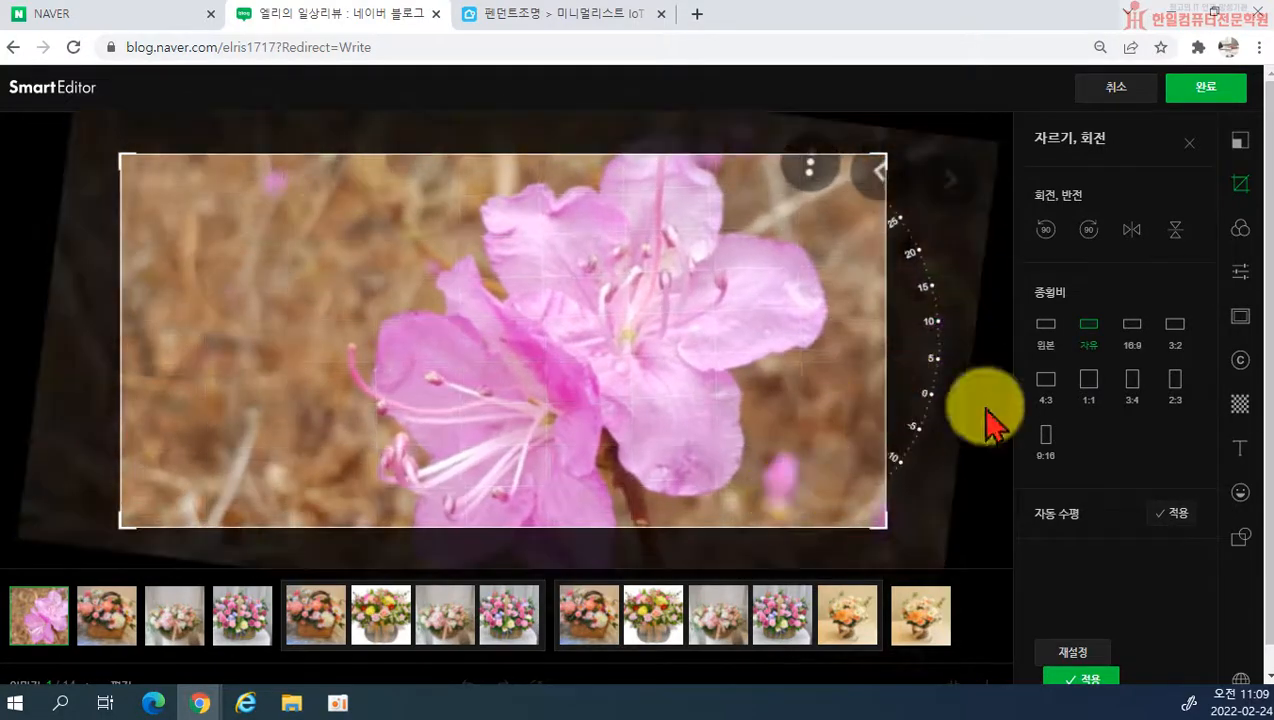
{"action": "left_click", "coordinate": [1080, 682]}
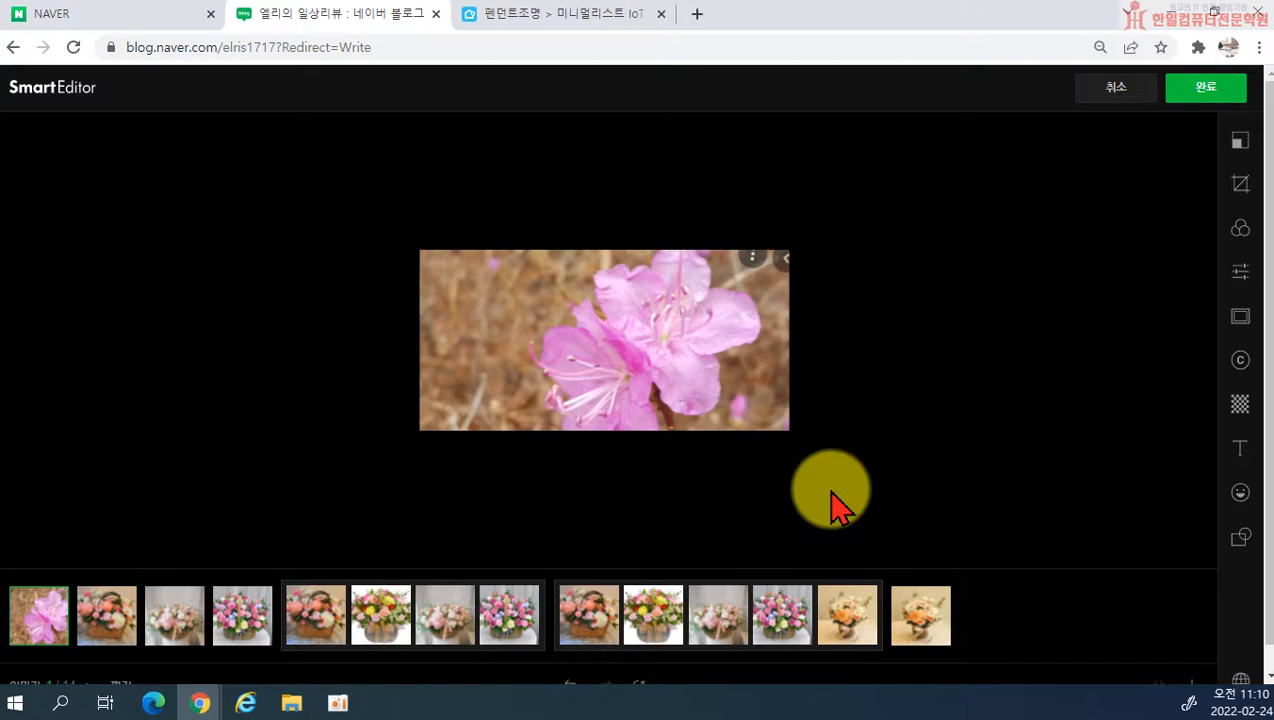
Step: Check the cropped photo's size, readjust its crop frame slightly and save the crop edit
{"action": "left_click", "coordinate": [1240, 142]}
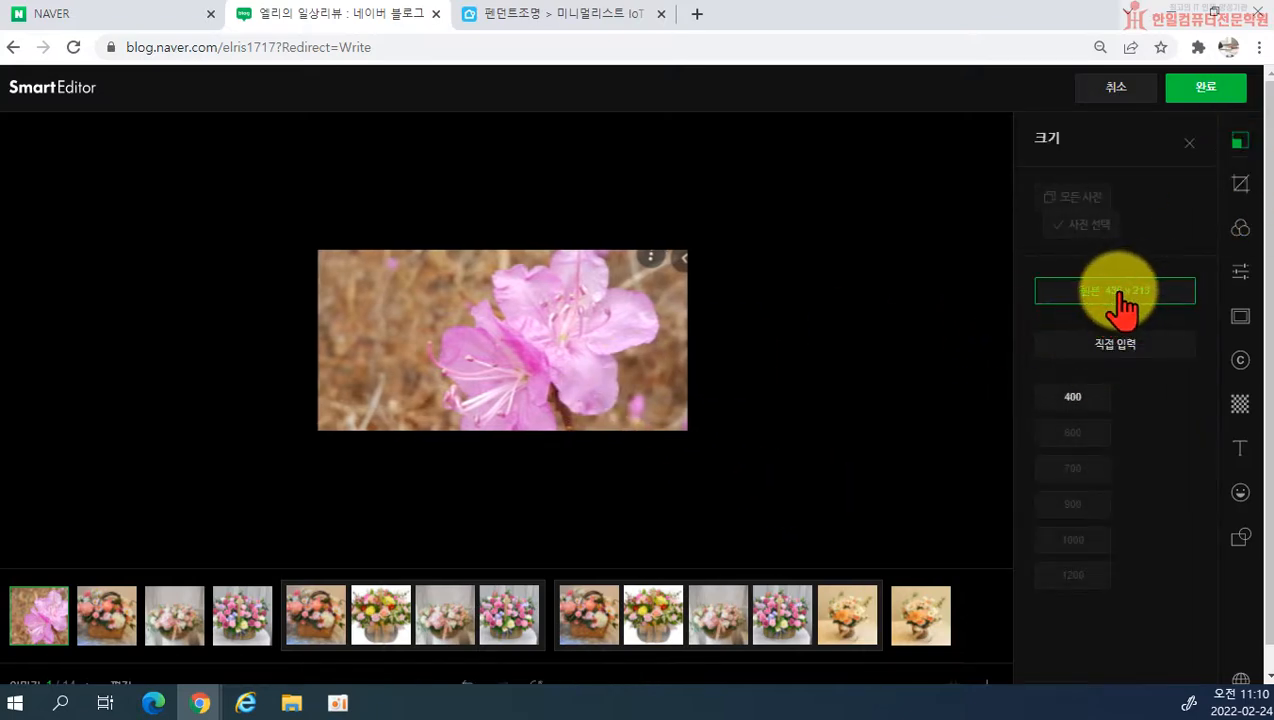
{"action": "left_click", "coordinate": [1240, 183]}
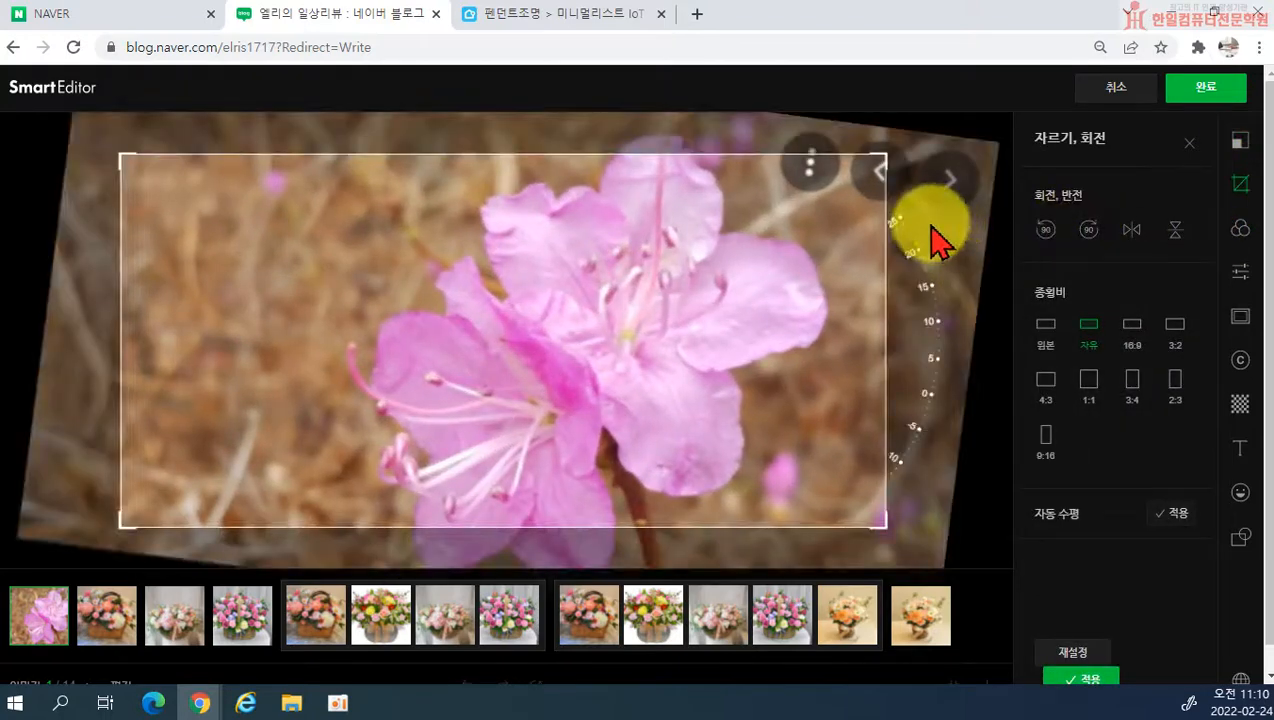
{"action": "left_click_drag", "start_coordinate": [882, 264], "coordinate": [886, 262]}
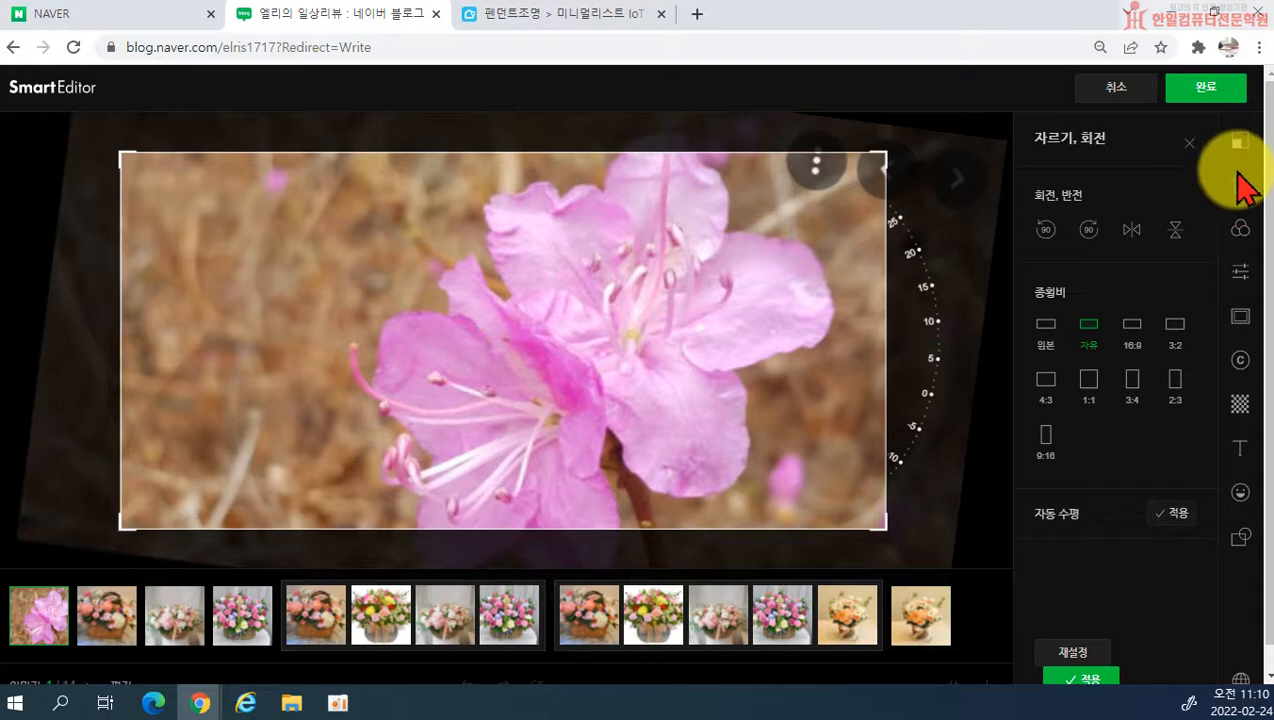
{"action": "left_click", "coordinate": [1189, 148]}
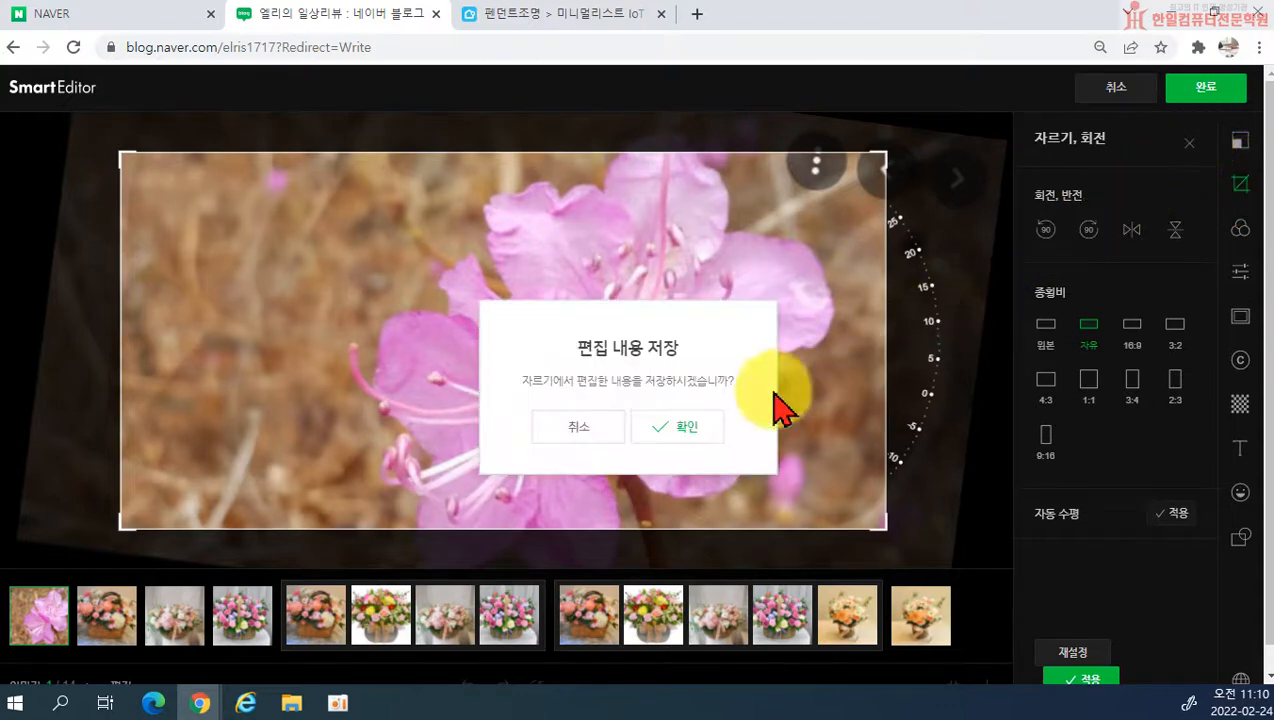
{"action": "left_click", "coordinate": [658, 430]}
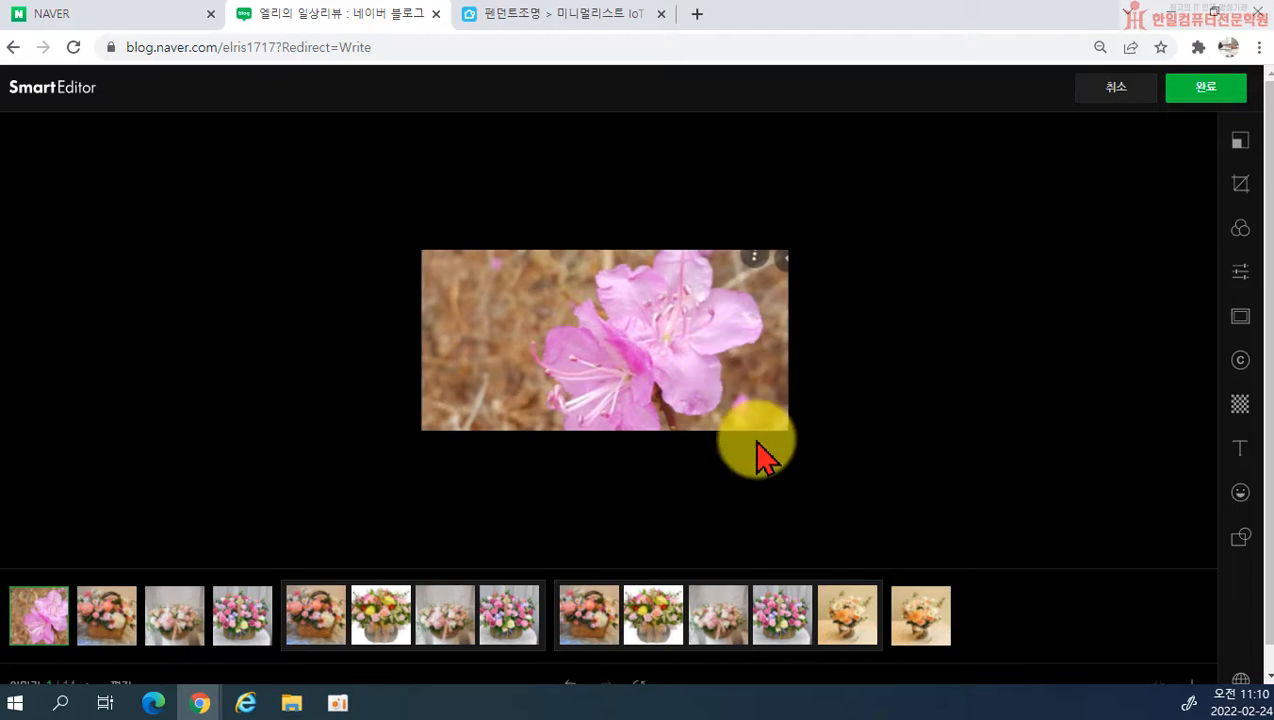
Step: Open a new Chrome window and bring up Naver's image results for 소상공인마케팅
{"action": "left_click", "coordinate": [196, 710]}
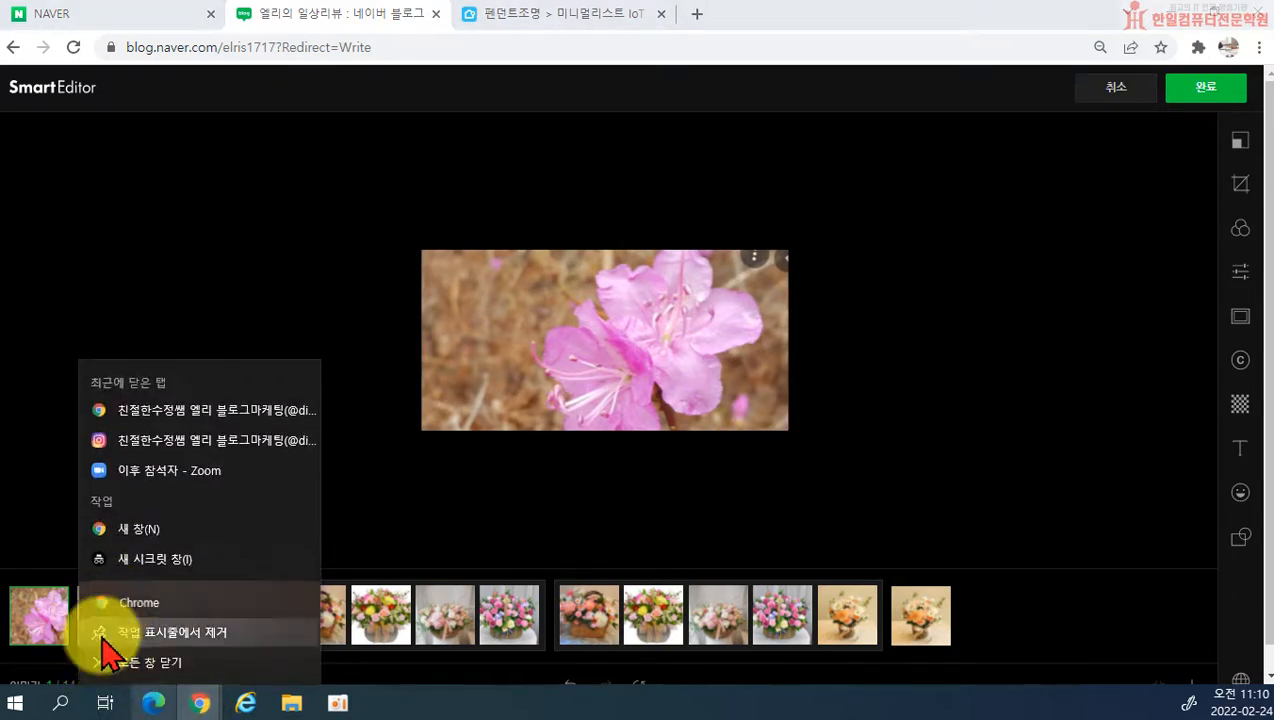
{"action": "left_click", "coordinate": [110, 605]}
{"action": "left_click_drag", "start_coordinate": [456, 4], "coordinate": [530, 0]}
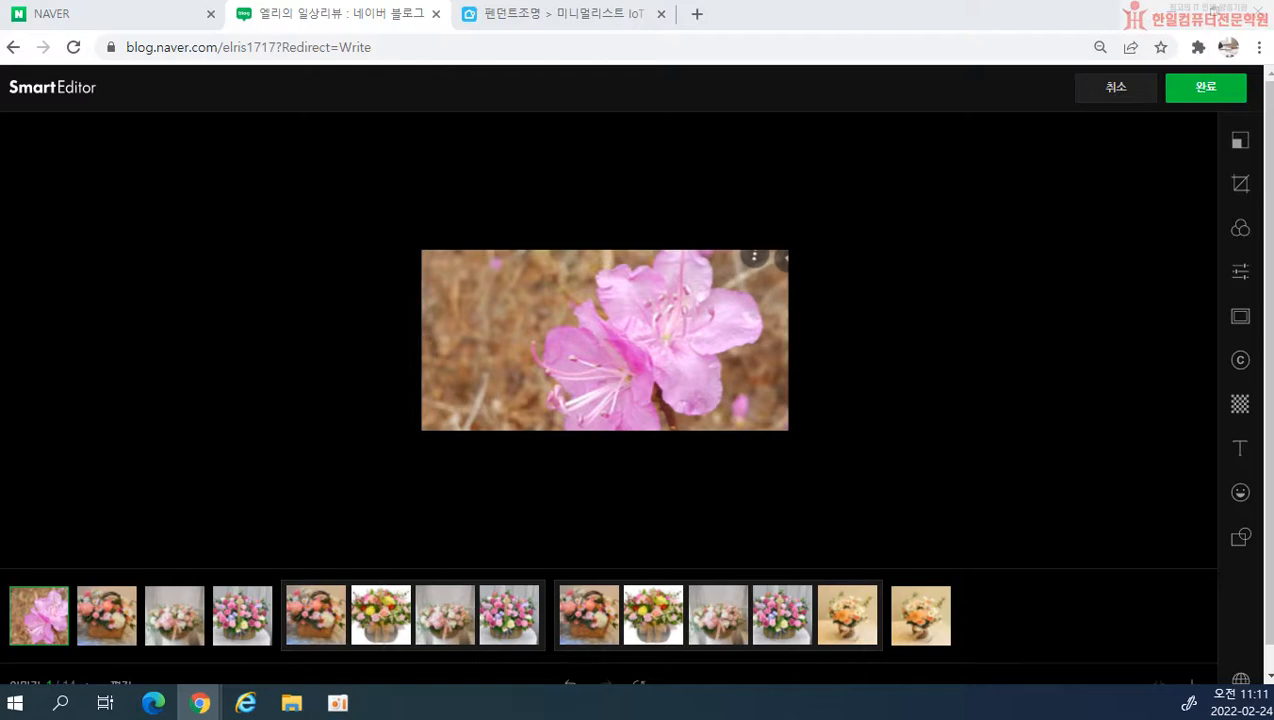
{"action": "left_click_drag", "start_coordinate": [0, 616], "coordinate": [754, 1]}
{"action": "scroll", "coordinate": [740, 409], "scroll_direction": "up", "scroll_amount": 5}
{"action": "scroll", "coordinate": [740, 409], "scroll_direction": "up", "scroll_amount": 10}
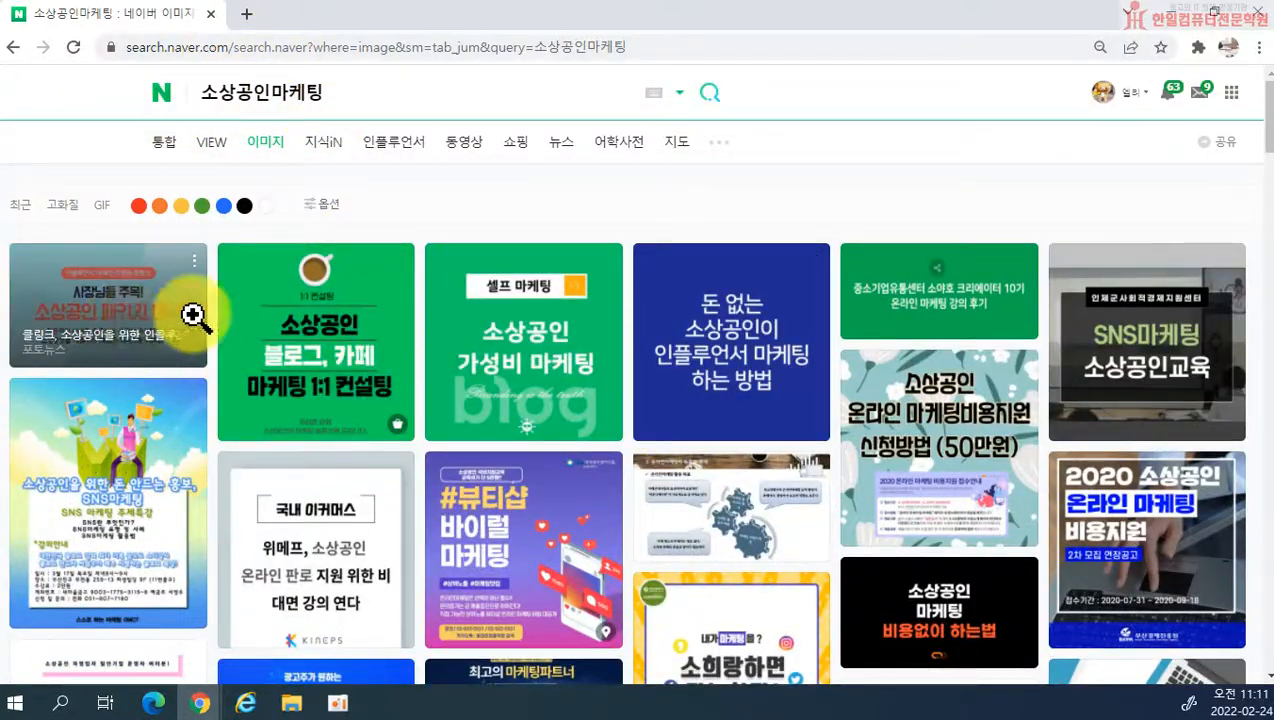
Step: Browse the 소상공인마케팅 image results and open the blue blog image 소상공인 마케팅 잘하는 법 알아보고 진행하기
{"action": "scroll", "coordinate": [859, 398], "scroll_direction": "down", "scroll_amount": 8}
{"action": "scroll", "coordinate": [838, 435], "scroll_direction": "down", "scroll_amount": 8}
{"action": "scroll", "coordinate": [807, 470], "scroll_direction": "down", "scroll_amount": 10}
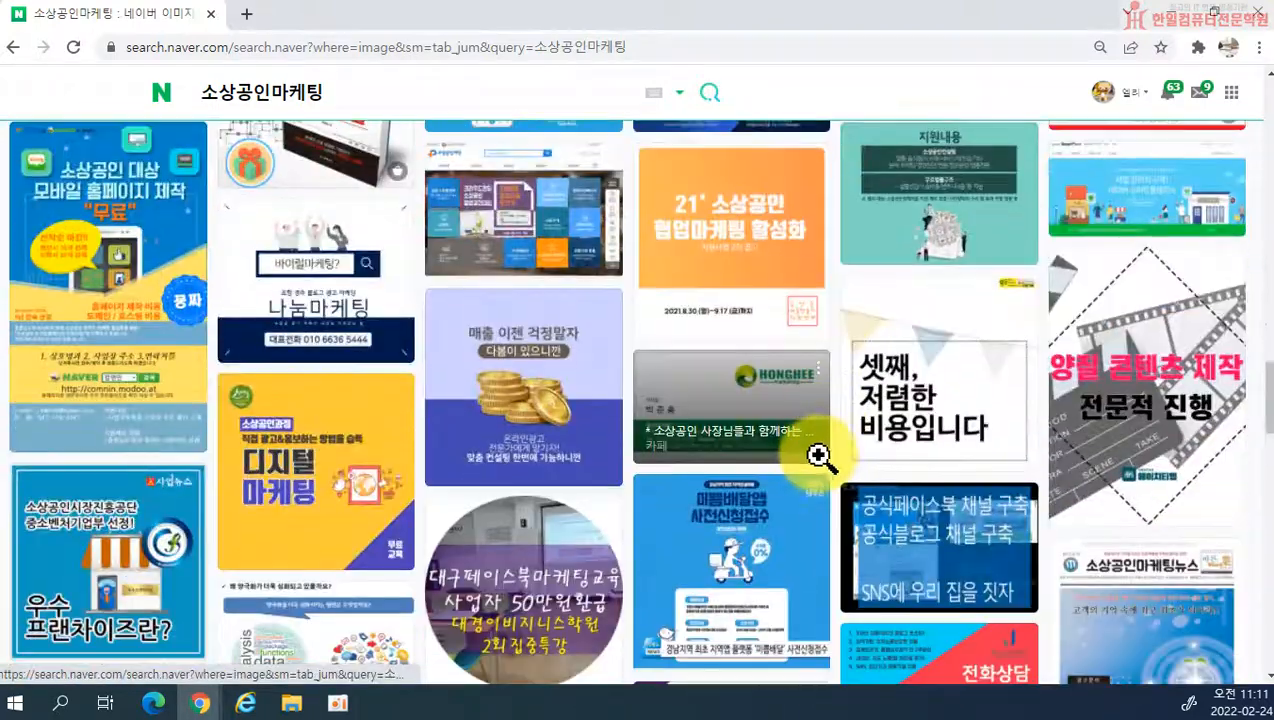
{"action": "scroll", "coordinate": [816, 465], "scroll_direction": "down", "scroll_amount": 10}
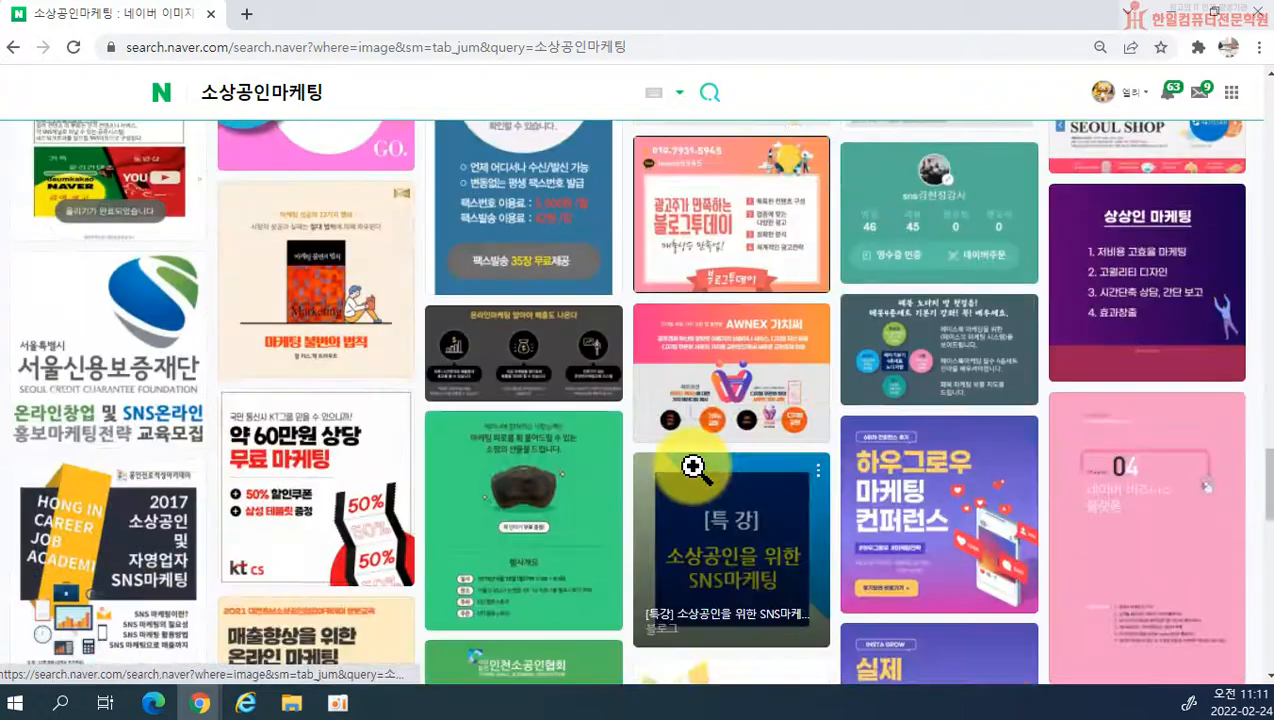
{"action": "scroll", "coordinate": [760, 462], "scroll_direction": "down", "scroll_amount": 5}
{"action": "scroll", "coordinate": [887, 441], "scroll_direction": "up", "scroll_amount": 3}
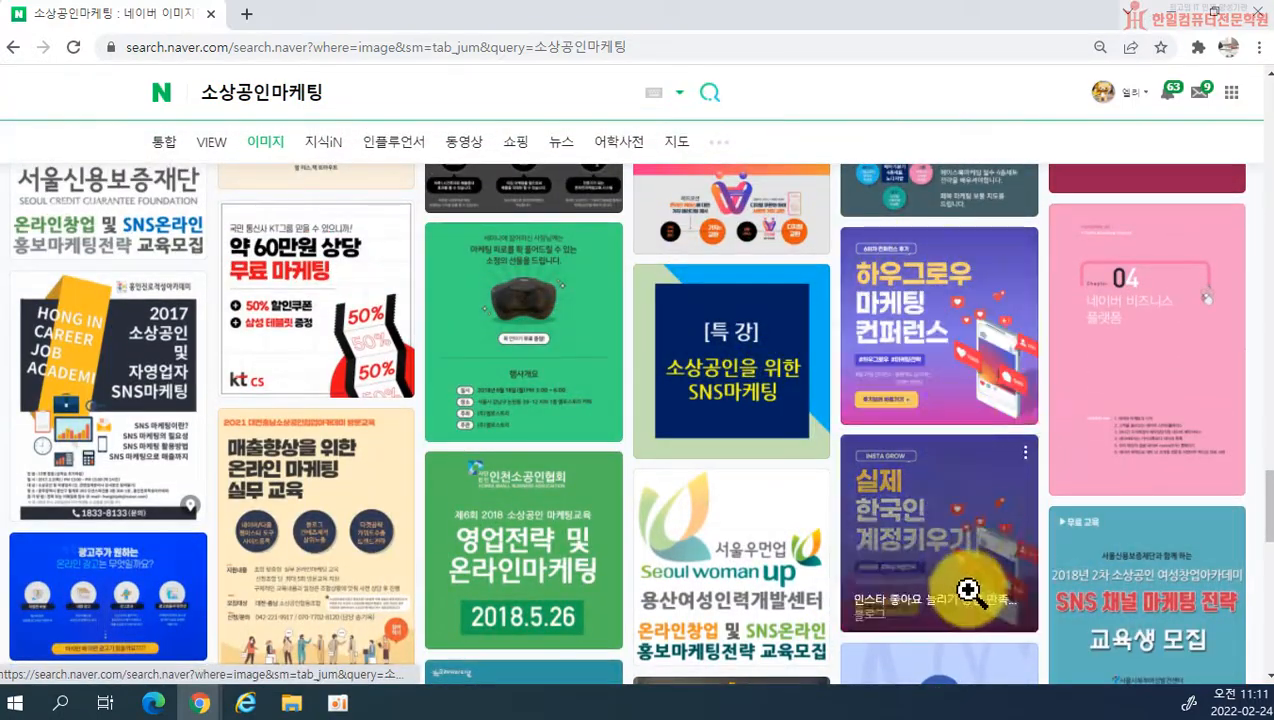
{"action": "scroll", "coordinate": [885, 404], "scroll_direction": "down", "scroll_amount": 3}
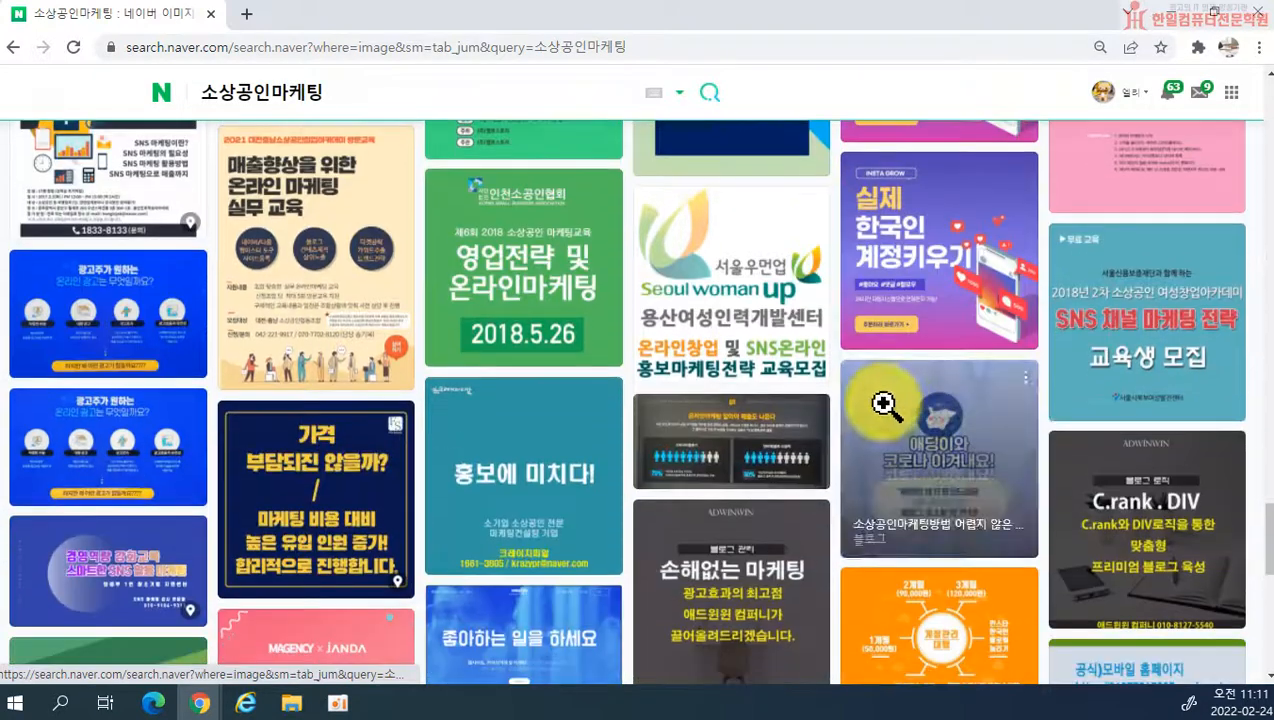
{"action": "left_click", "coordinate": [153, 283]}
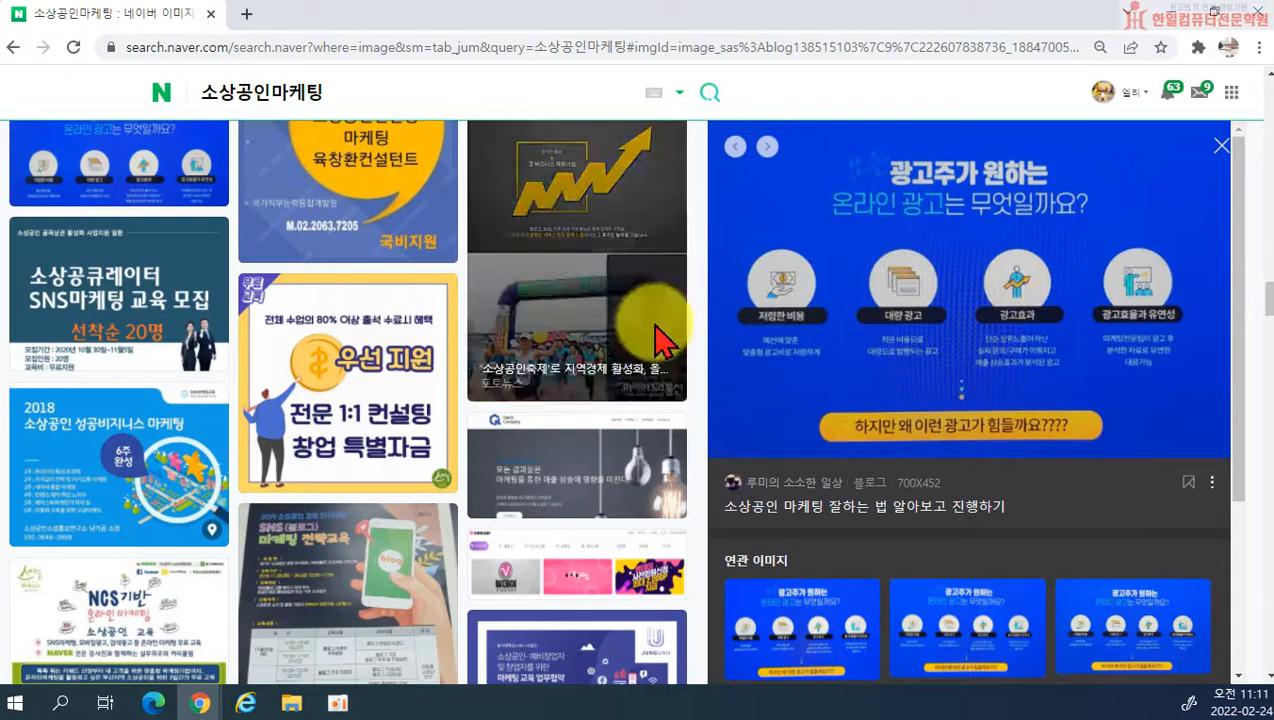
Step: Open the blue blog image 소상공인 마케팅 진행 효과적으로 진행할 수 있는 곳? from the 소상공인마케팅 image results
{"action": "scroll", "coordinate": [358, 432], "scroll_direction": "up", "scroll_amount": 3}
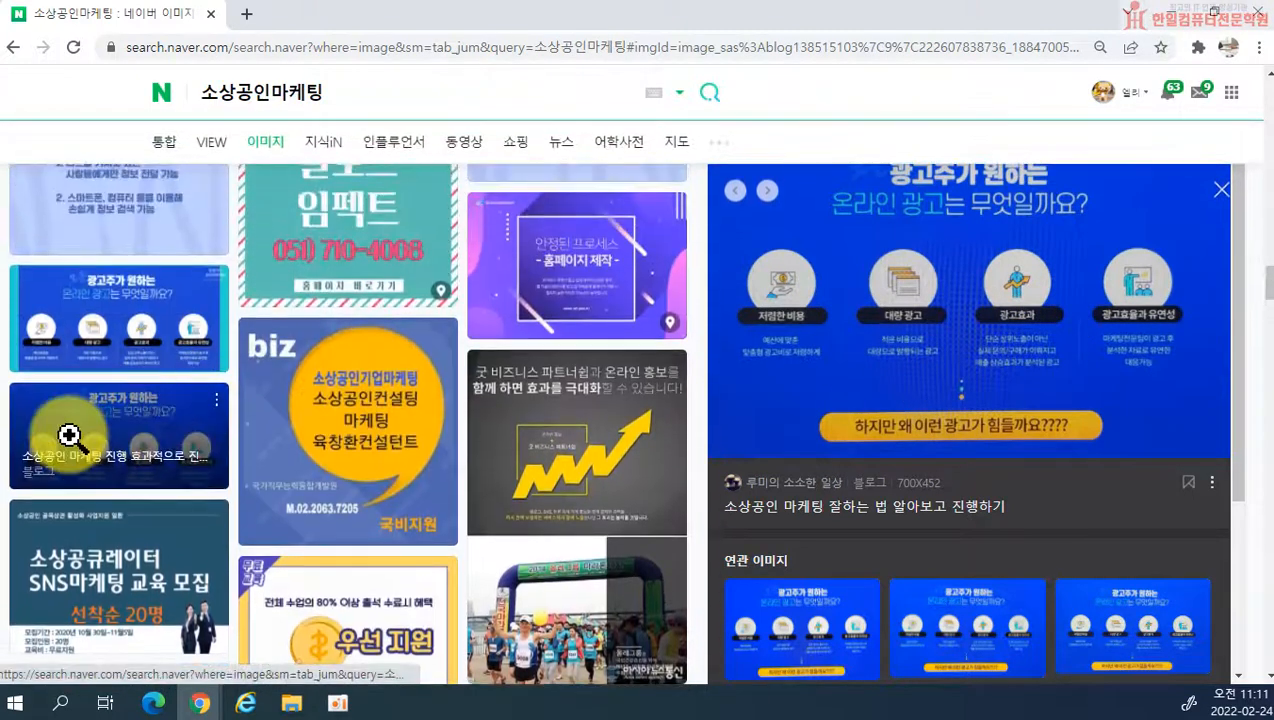
{"action": "left_click", "coordinate": [65, 425]}
{"action": "scroll", "coordinate": [120, 420], "scroll_direction": "up", "scroll_amount": 2}
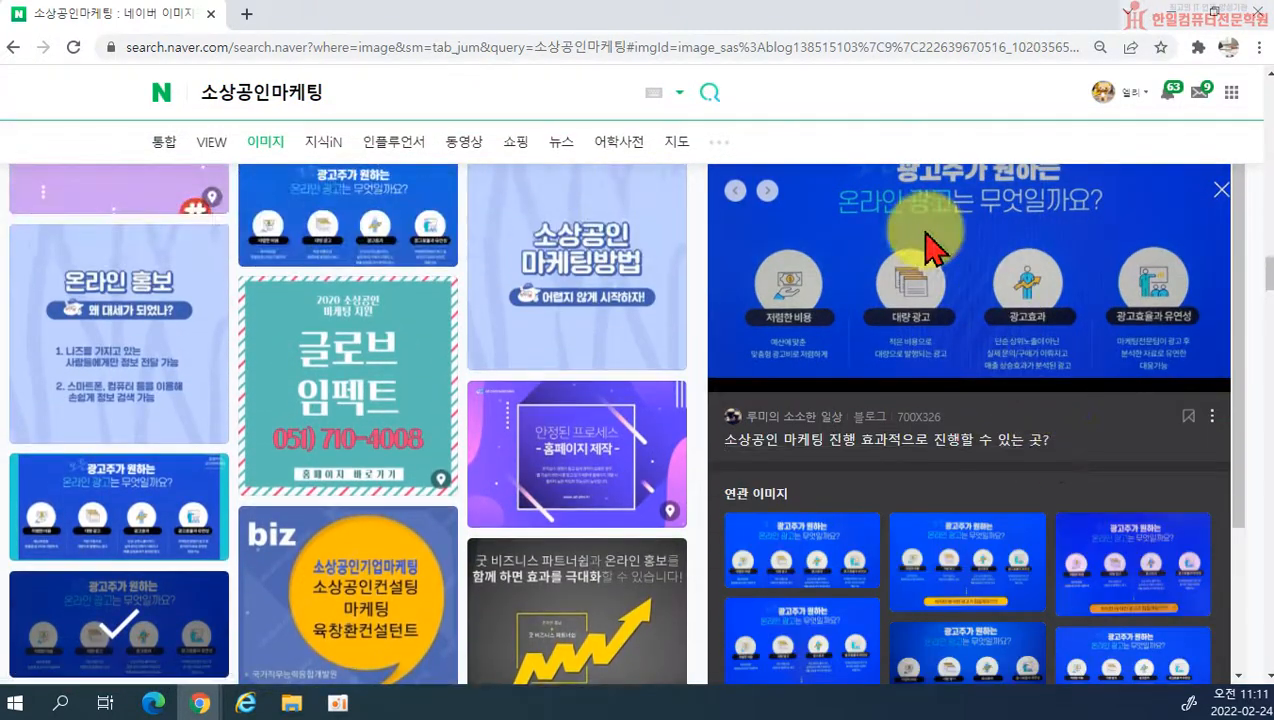
Step: Browse the remaining 소상공인마케팅 image results for examples of designed blog images
{"action": "scroll", "coordinate": [925, 235], "scroll_direction": "up", "scroll_amount": 2}
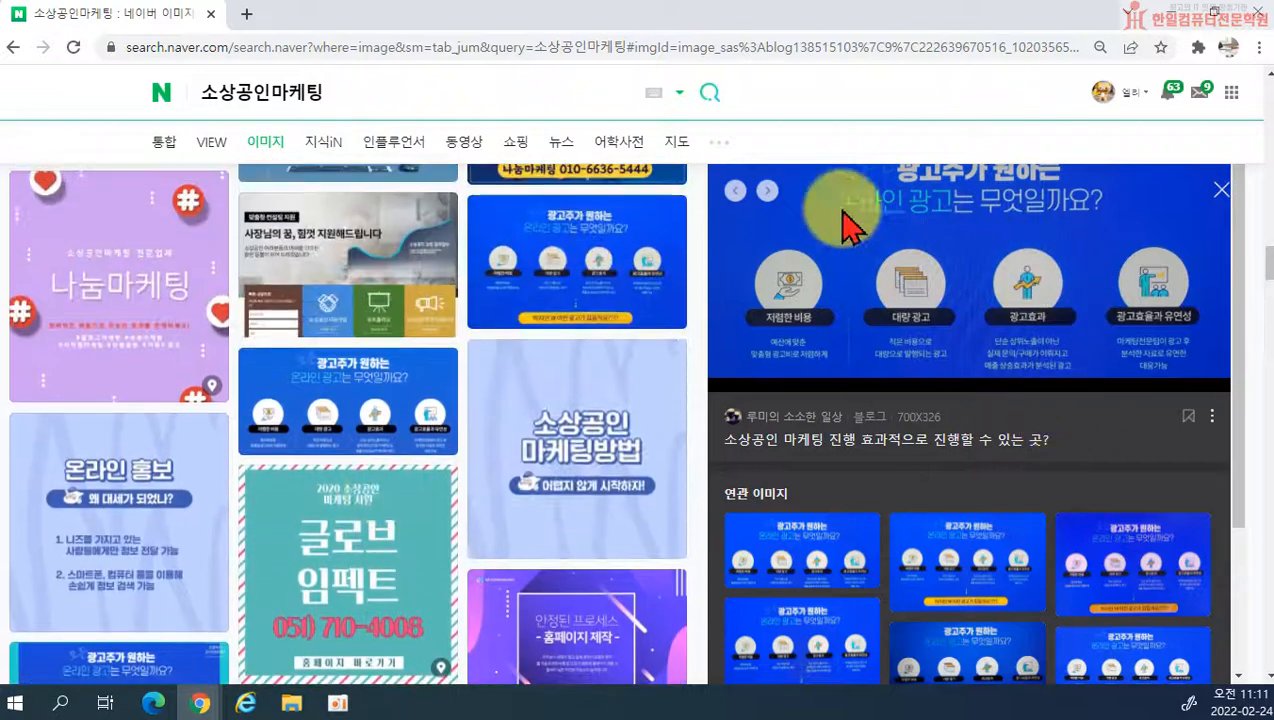
{"action": "scroll", "coordinate": [532, 318], "scroll_direction": "up", "scroll_amount": 1}
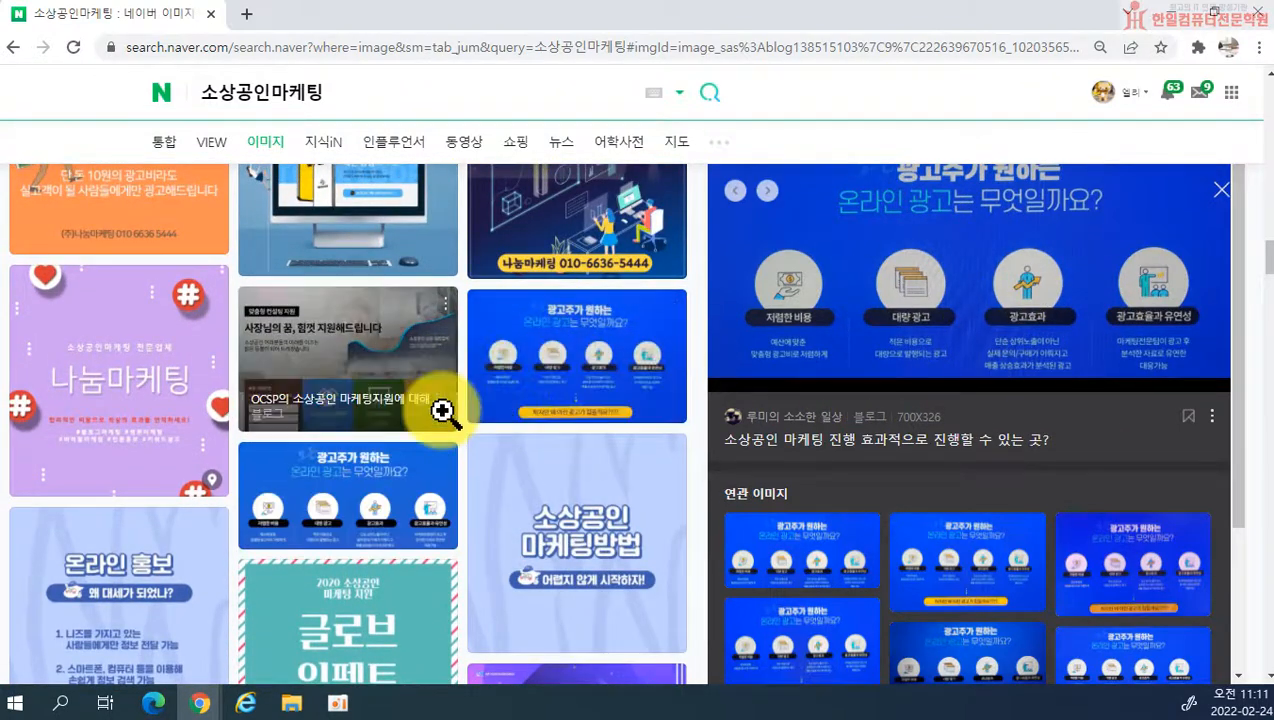
{"action": "scroll", "coordinate": [734, 512], "scroll_direction": "down", "scroll_amount": 4}
{"action": "scroll", "coordinate": [275, 512], "scroll_direction": "down", "scroll_amount": 8}
{"action": "scroll", "coordinate": [275, 512], "scroll_direction": "down", "scroll_amount": 10}
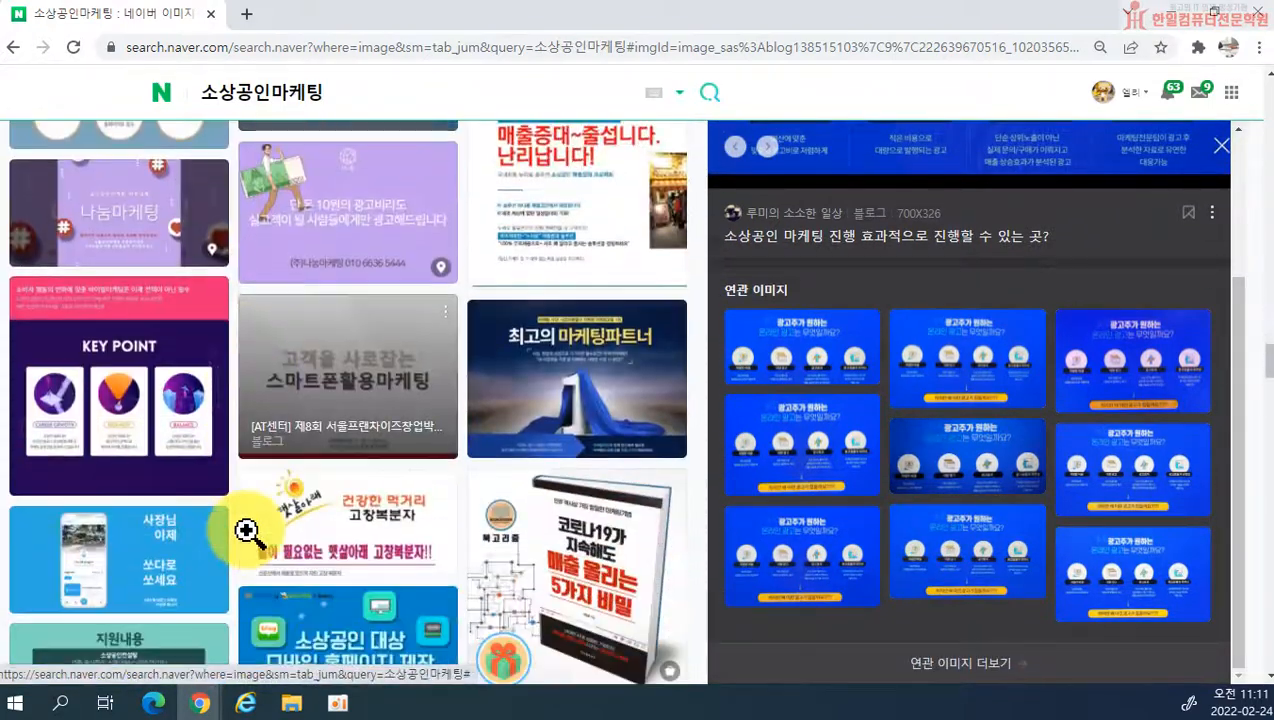
{"action": "scroll", "coordinate": [498, 483], "scroll_direction": "down", "scroll_amount": 3}
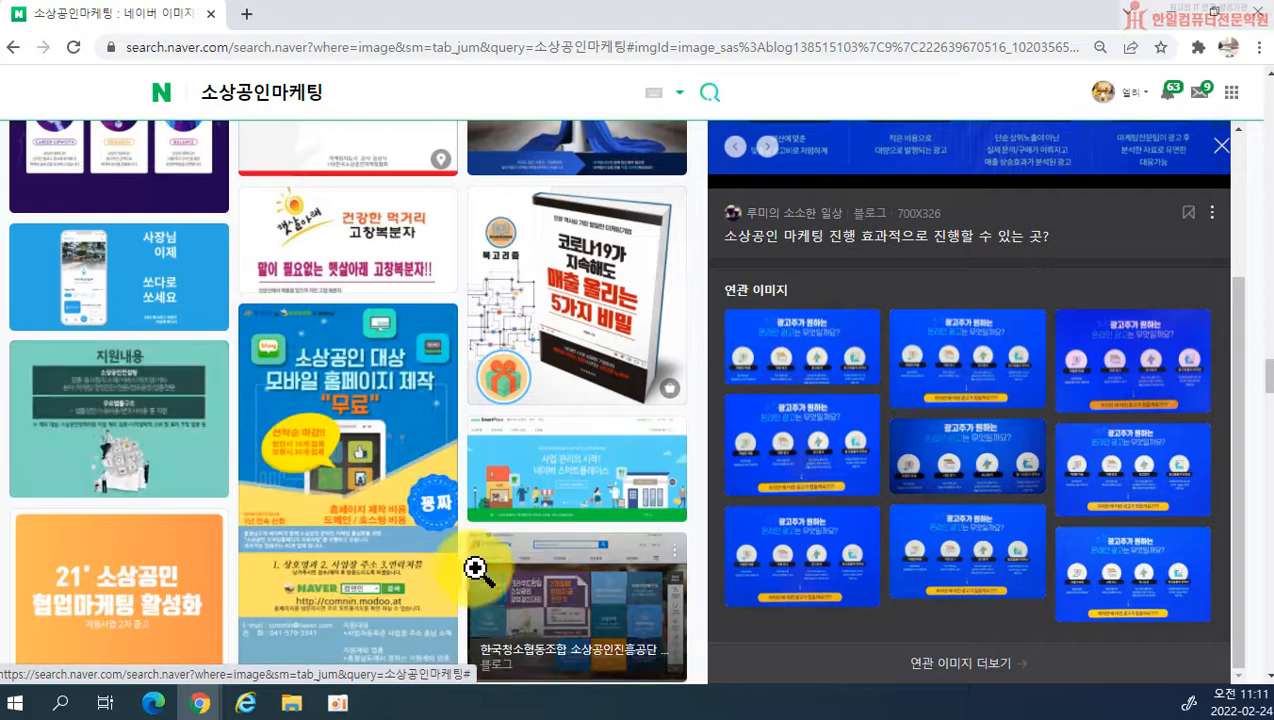
{"action": "scroll", "coordinate": [475, 562], "scroll_direction": "down", "scroll_amount": 4}
{"action": "scroll", "coordinate": [560, 569], "scroll_direction": "down", "scroll_amount": 3}
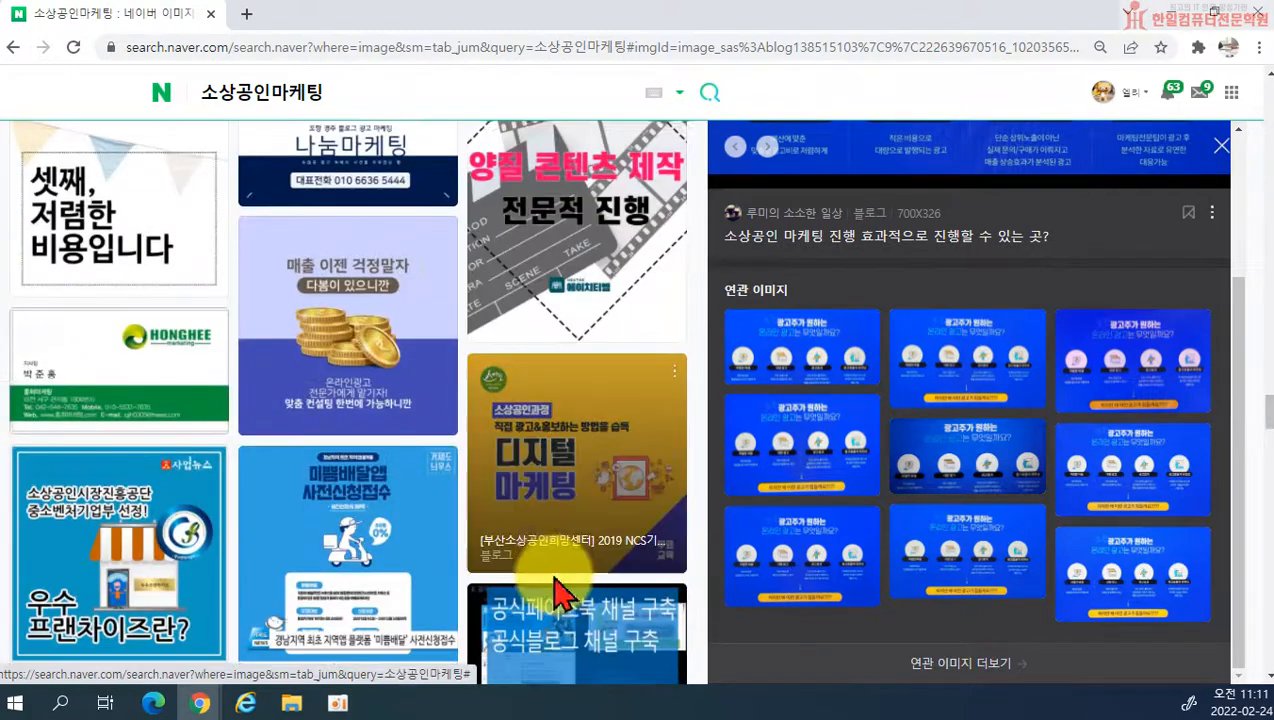
{"action": "scroll", "coordinate": [560, 590], "scroll_direction": "down", "scroll_amount": 3}
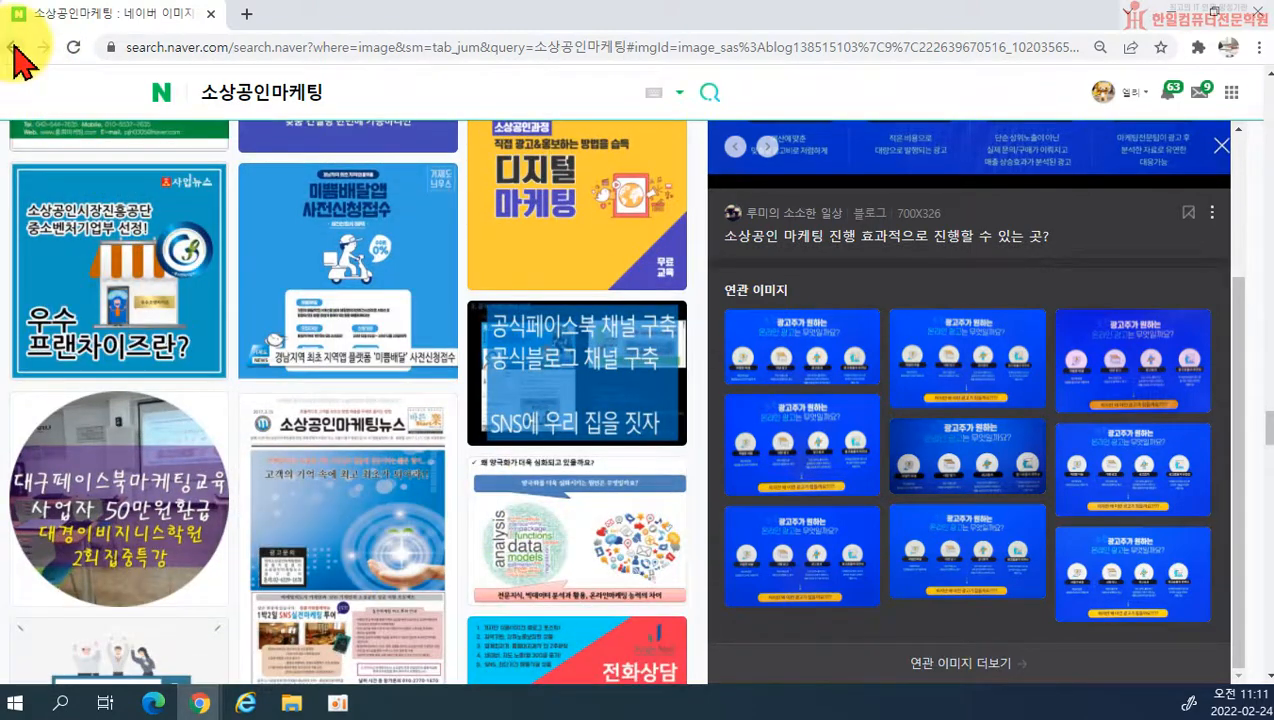
Step: Bring up Naver's image results for 채권투자 and open the 채권이란? illustration and its related image about lending money for interest
{"action": "left_click", "coordinate": [14, 47]}
{"action": "left_click_drag", "start_coordinate": [470, 10], "coordinate": [0, 310]}
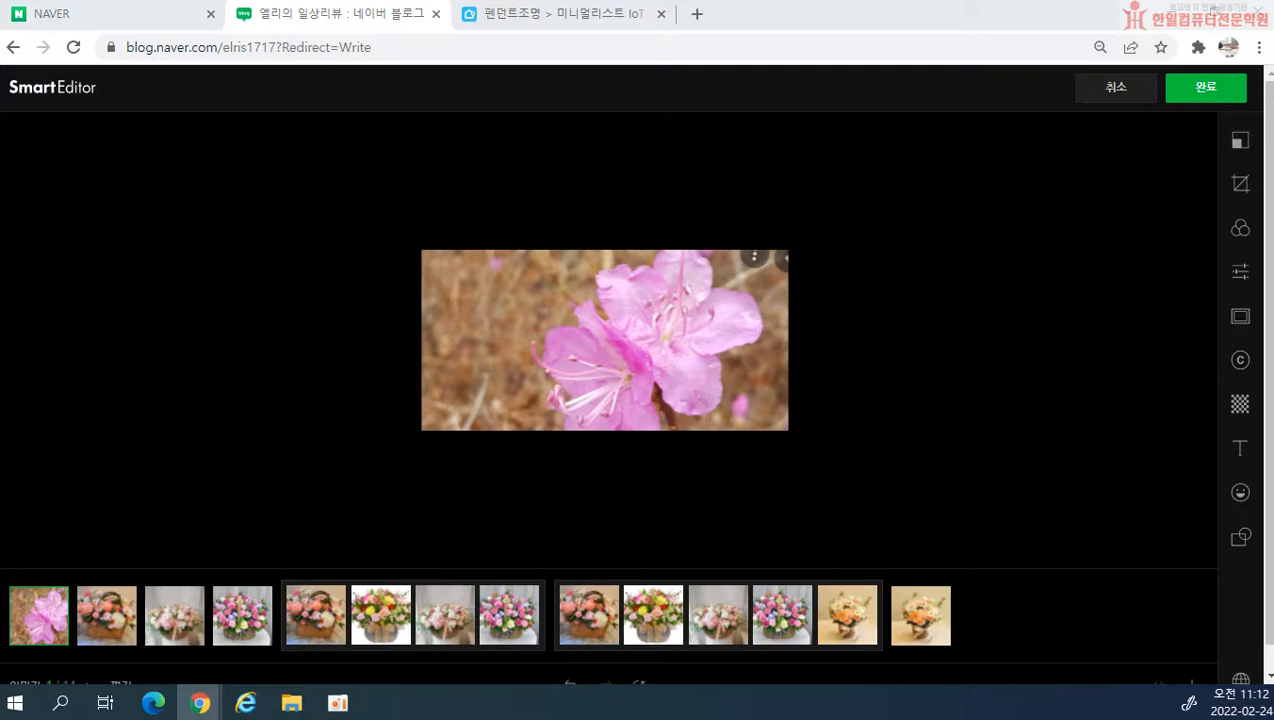
{"action": "left_click_drag", "start_coordinate": [2, 585], "coordinate": [612, 1]}
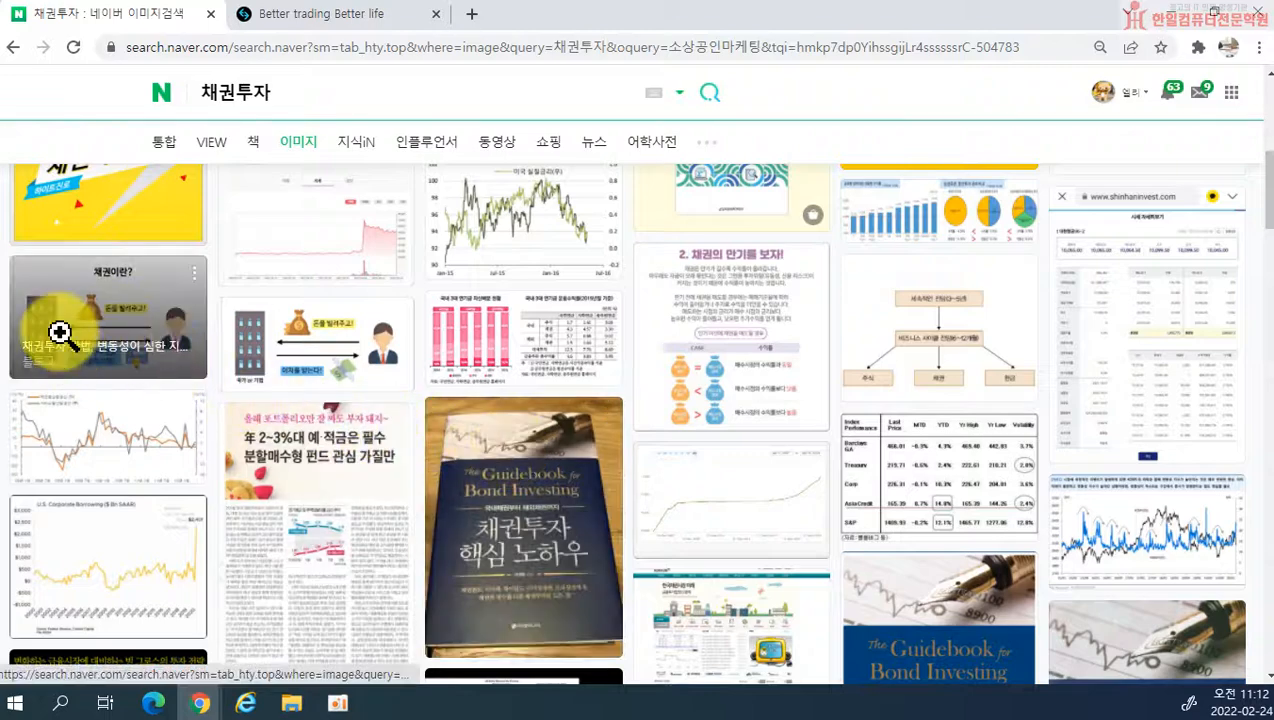
{"action": "left_click", "coordinate": [116, 309]}
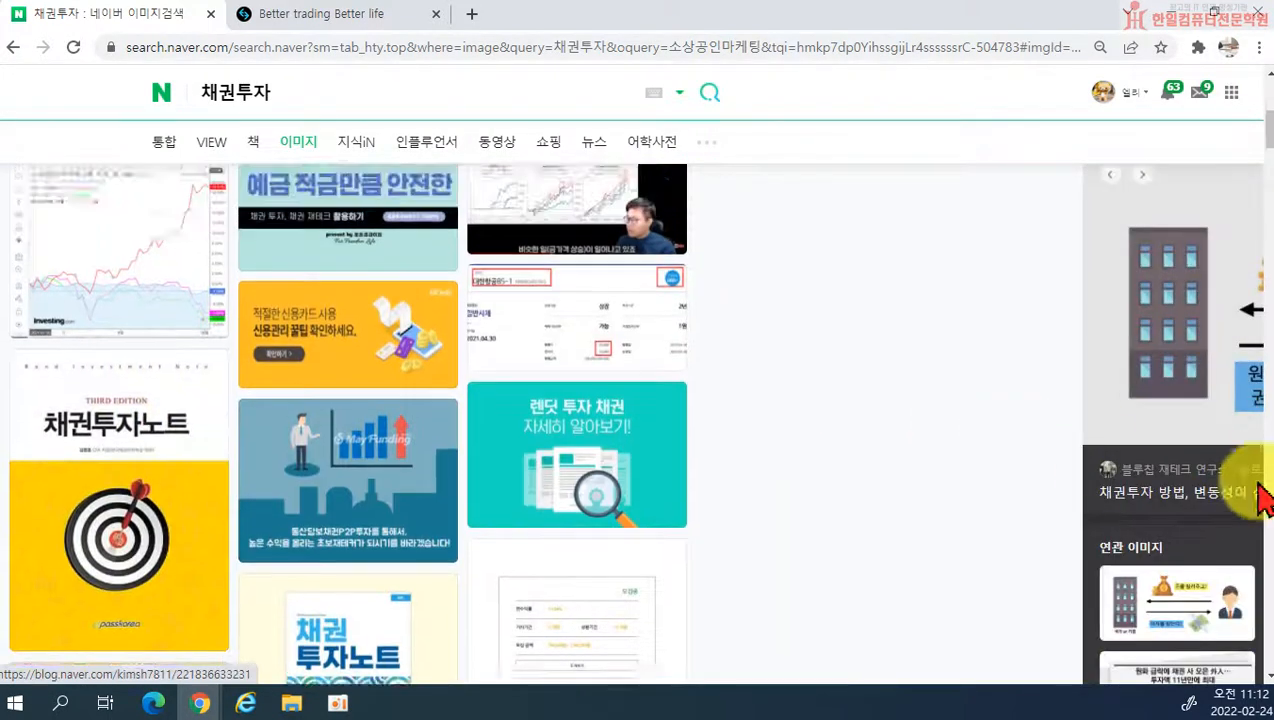
{"action": "scroll", "coordinate": [890, 464], "scroll_direction": "down", "scroll_amount": 5}
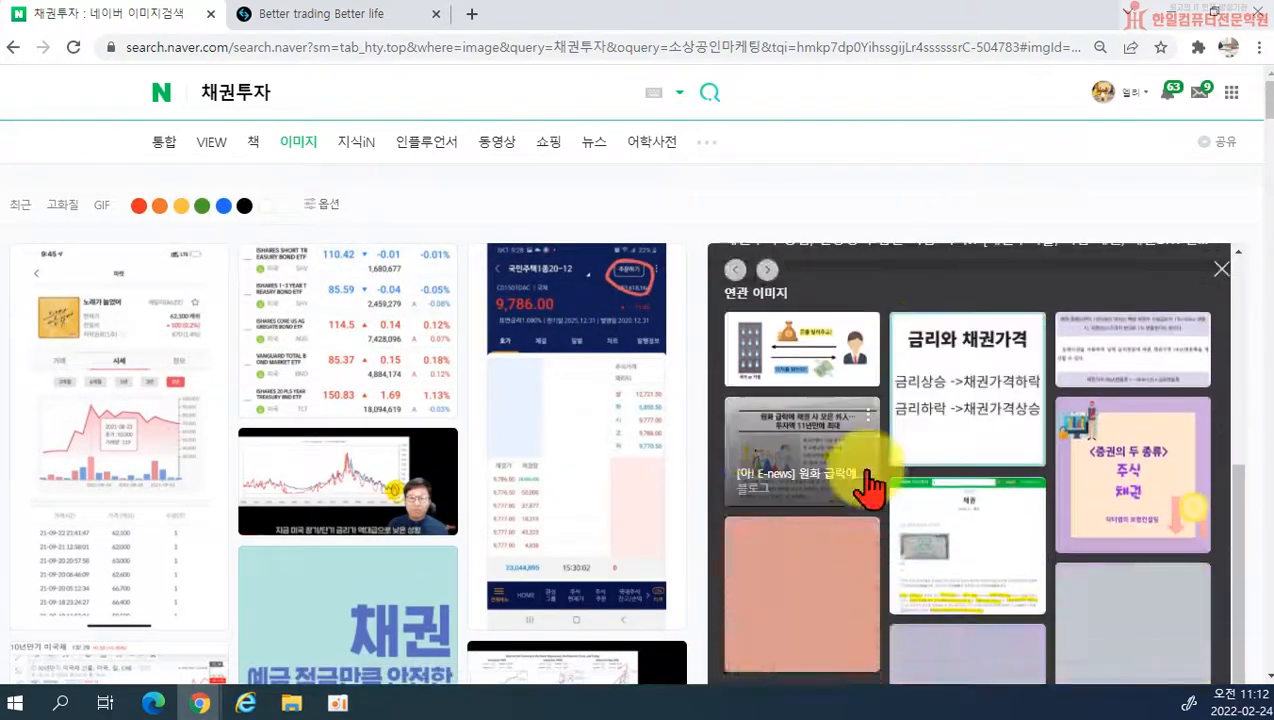
{"action": "left_click", "coordinate": [762, 345]}
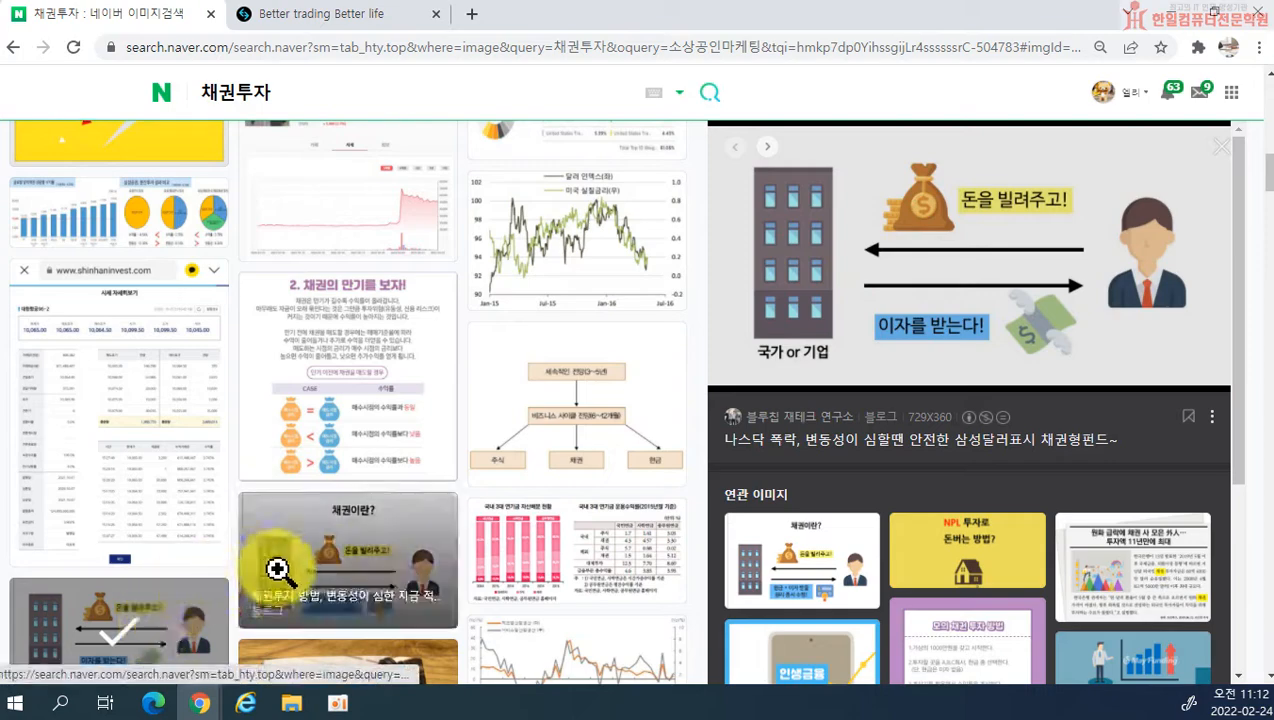
Step: Browse the 채권투자 image results for example blog images, and close that window to return to the photo editor
{"action": "scroll", "coordinate": [657, 268], "scroll_direction": "up", "scroll_amount": 4}
{"action": "scroll", "coordinate": [173, 455], "scroll_direction": "down", "scroll_amount": 4}
{"action": "scroll", "coordinate": [173, 478], "scroll_direction": "down", "scroll_amount": 3}
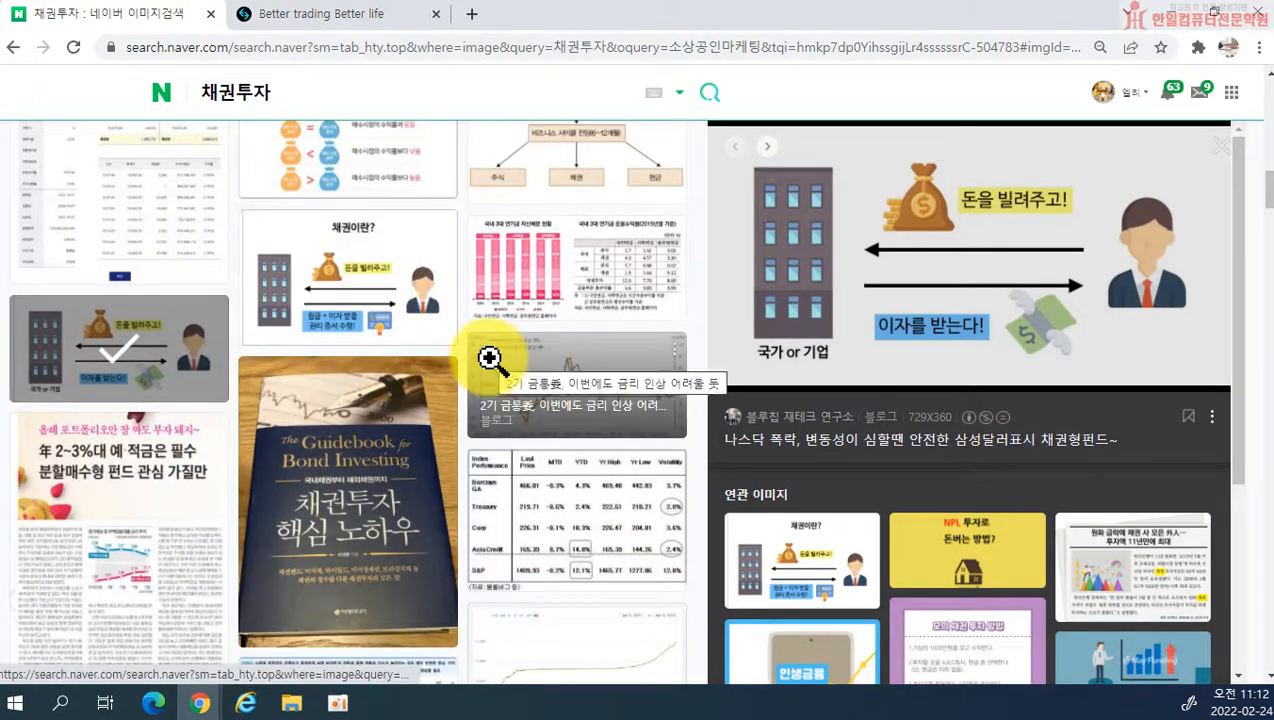
{"action": "scroll", "coordinate": [407, 333], "scroll_direction": "up", "scroll_amount": 10}
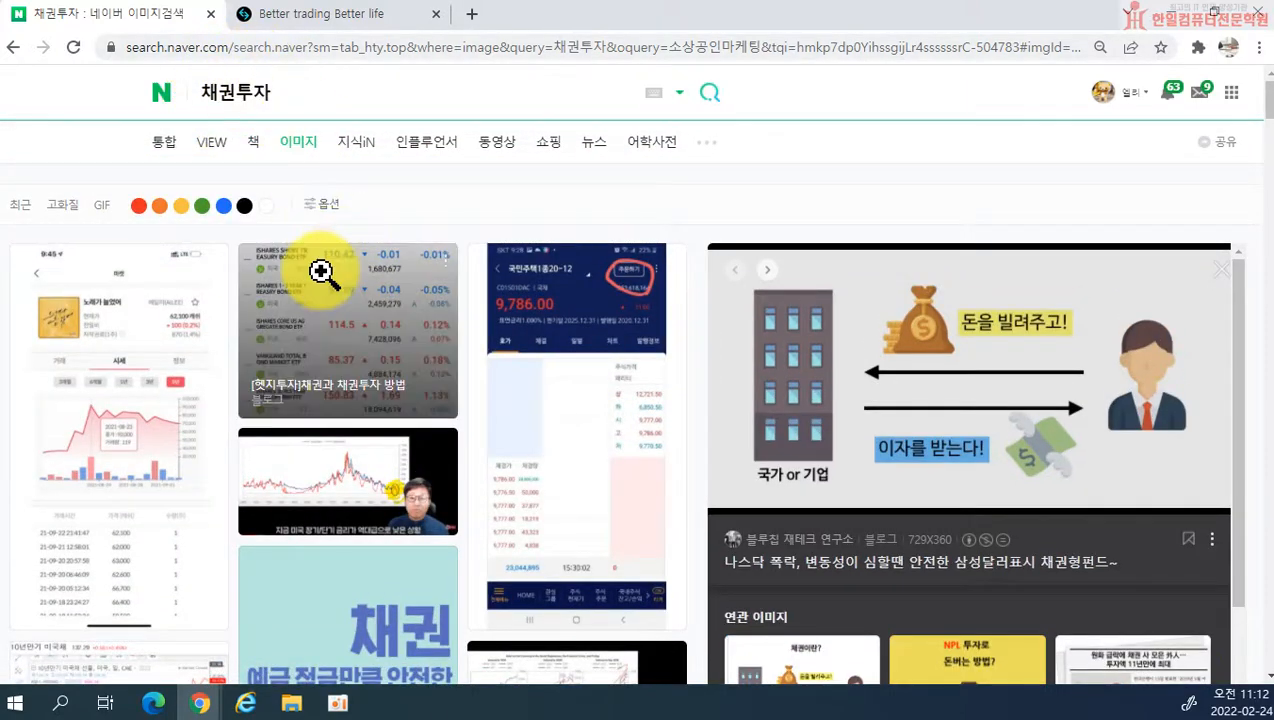
{"action": "scroll", "coordinate": [242, 526], "scroll_direction": "down", "scroll_amount": 6}
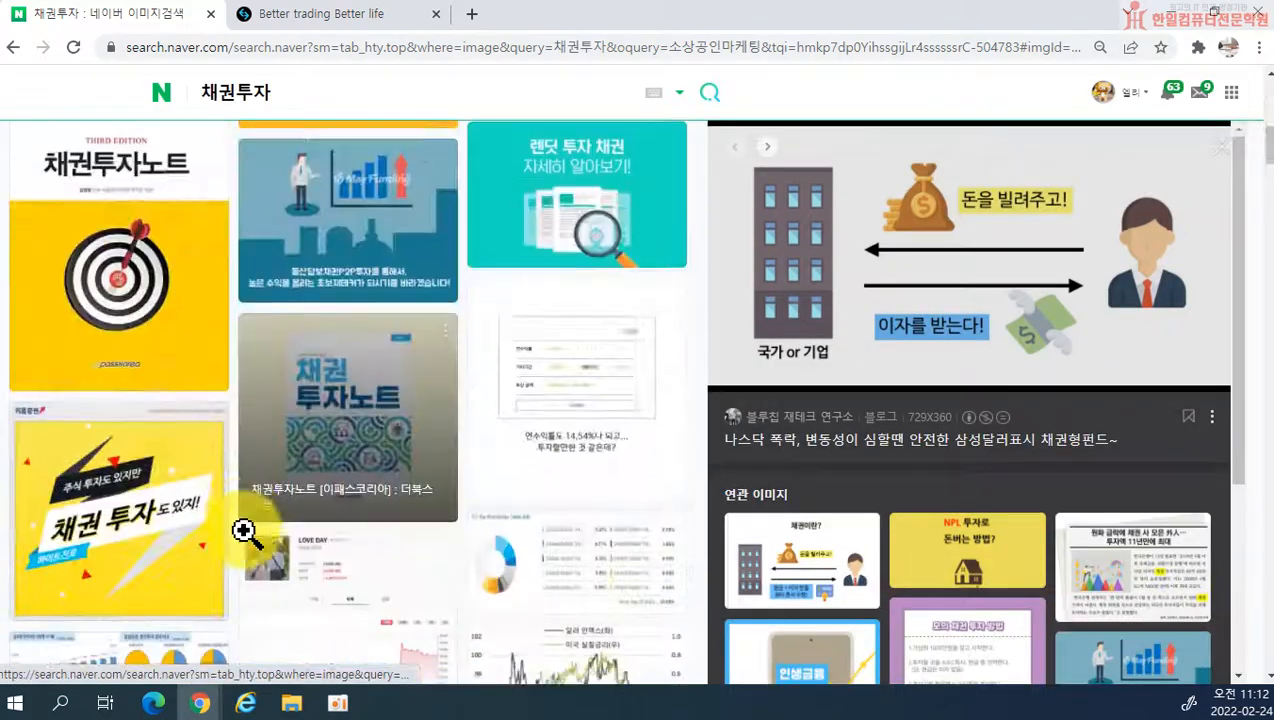
{"action": "scroll", "coordinate": [620, 506], "scroll_direction": "down", "scroll_amount": 10}
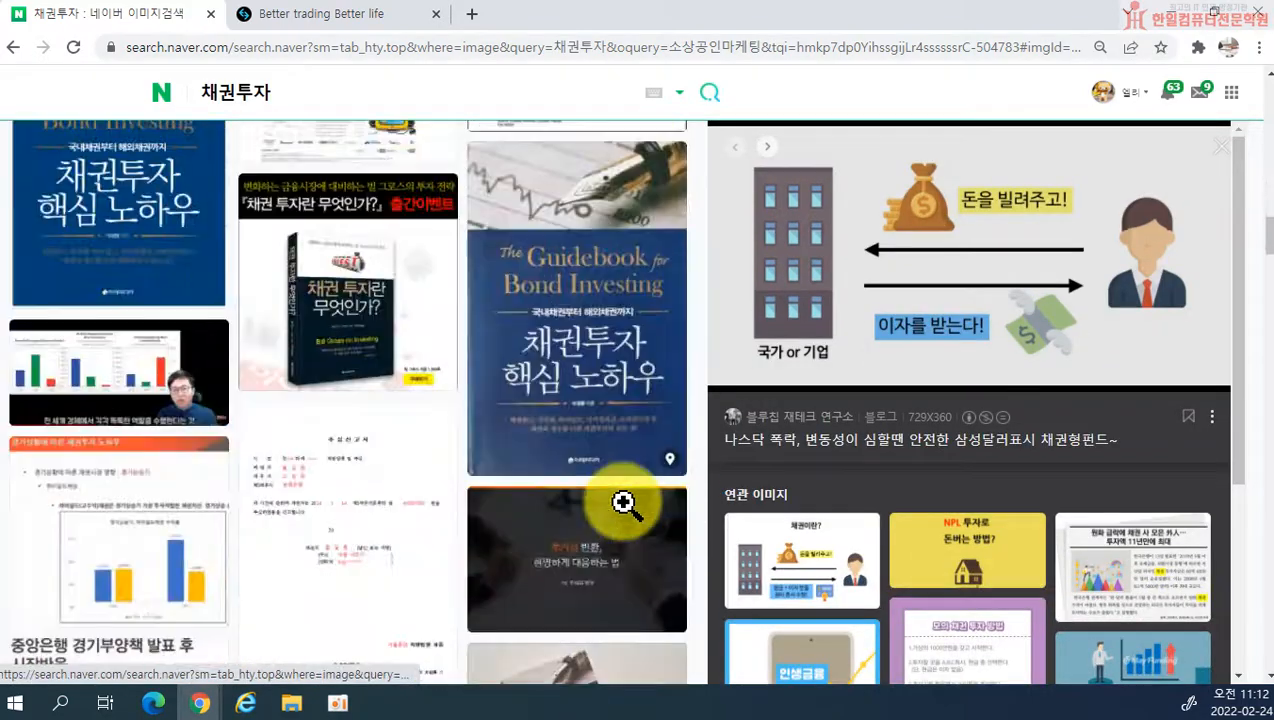
{"action": "scroll", "coordinate": [446, 264], "scroll_direction": "down", "scroll_amount": 8}
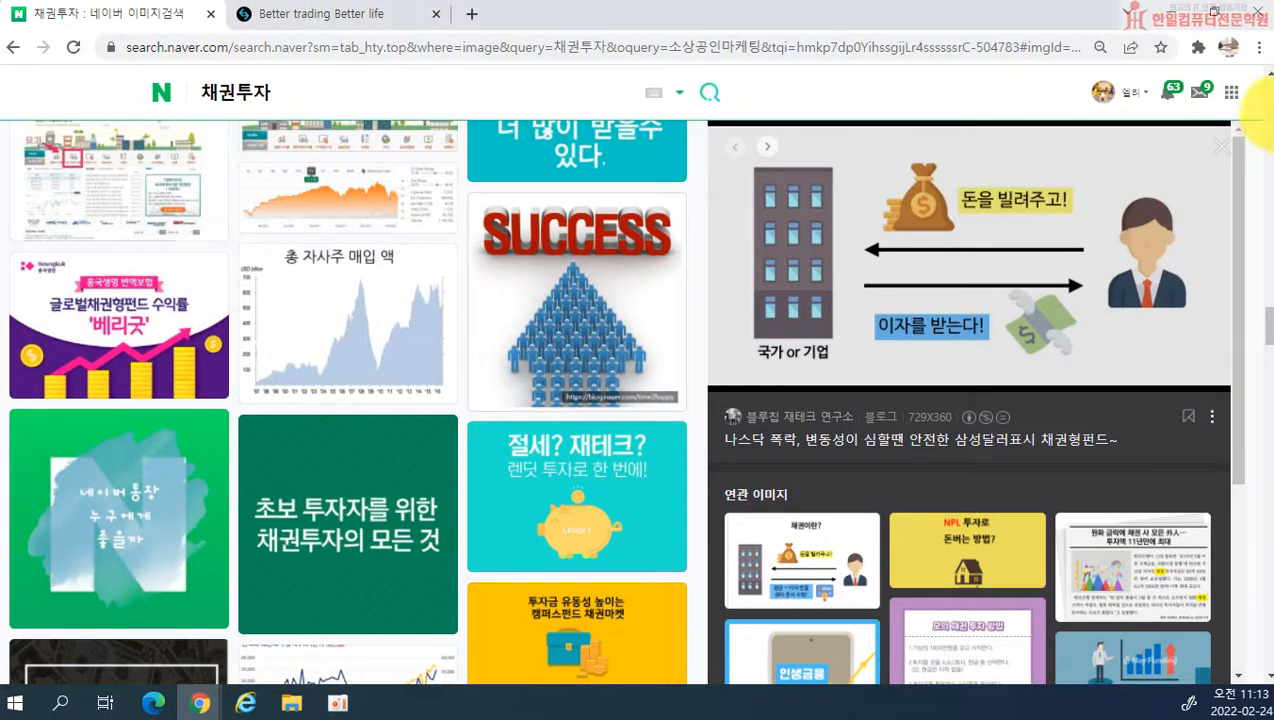
{"action": "left_click", "coordinate": [1262, 22]}
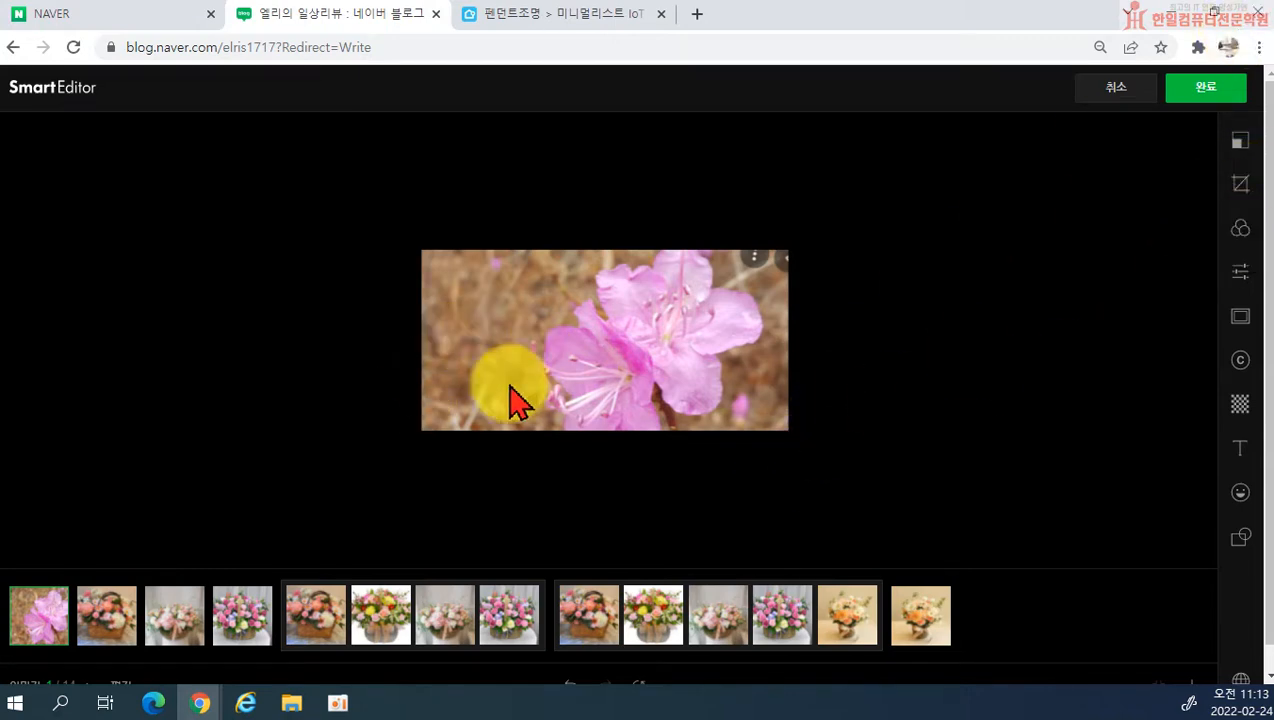
Step: Apply the Bright filter at strength 50 to the azalea photo and extend it to all photos
{"action": "left_click", "coordinate": [1238, 232]}
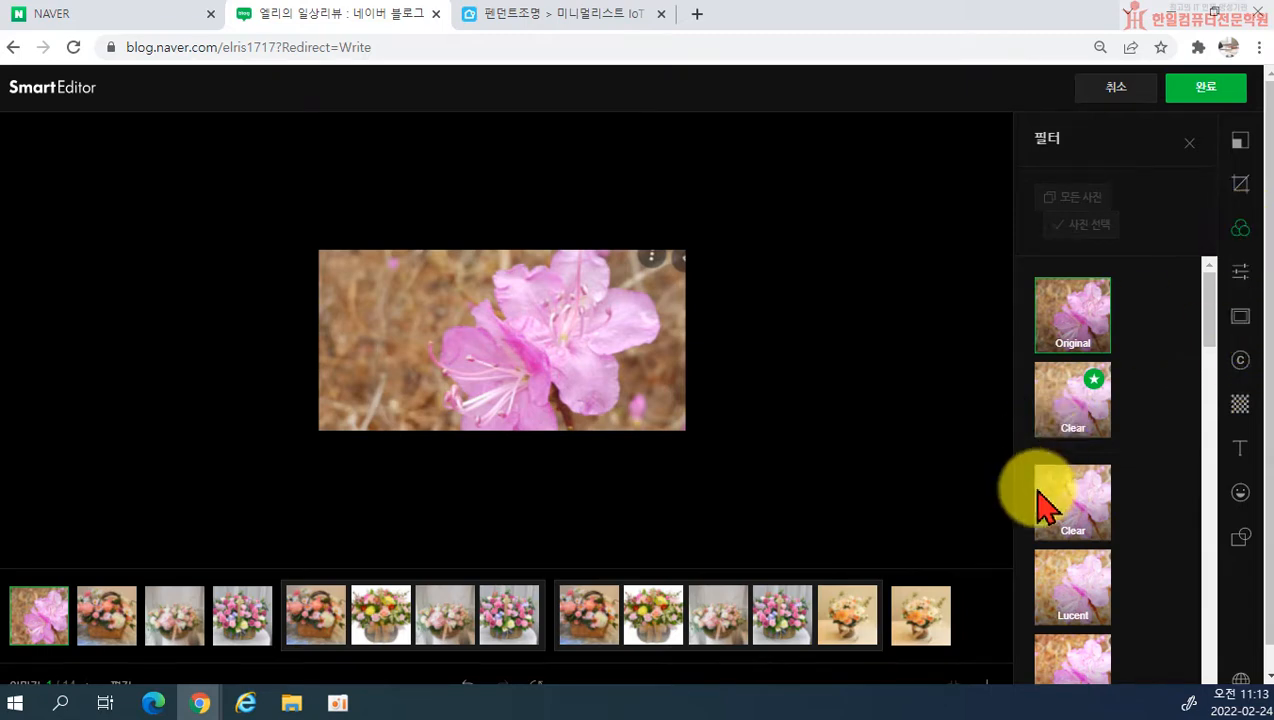
{"action": "scroll", "coordinate": [1075, 510], "scroll_direction": "down", "scroll_amount": 3}
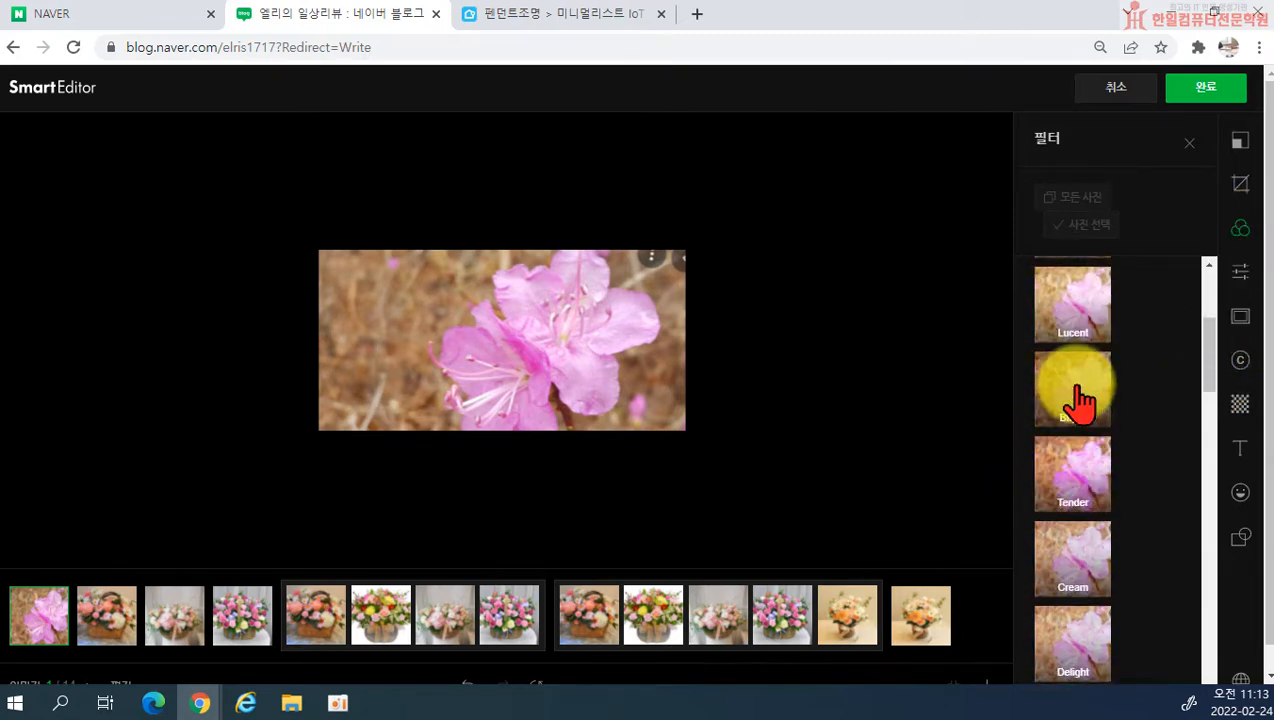
{"action": "left_click", "coordinate": [1080, 400]}
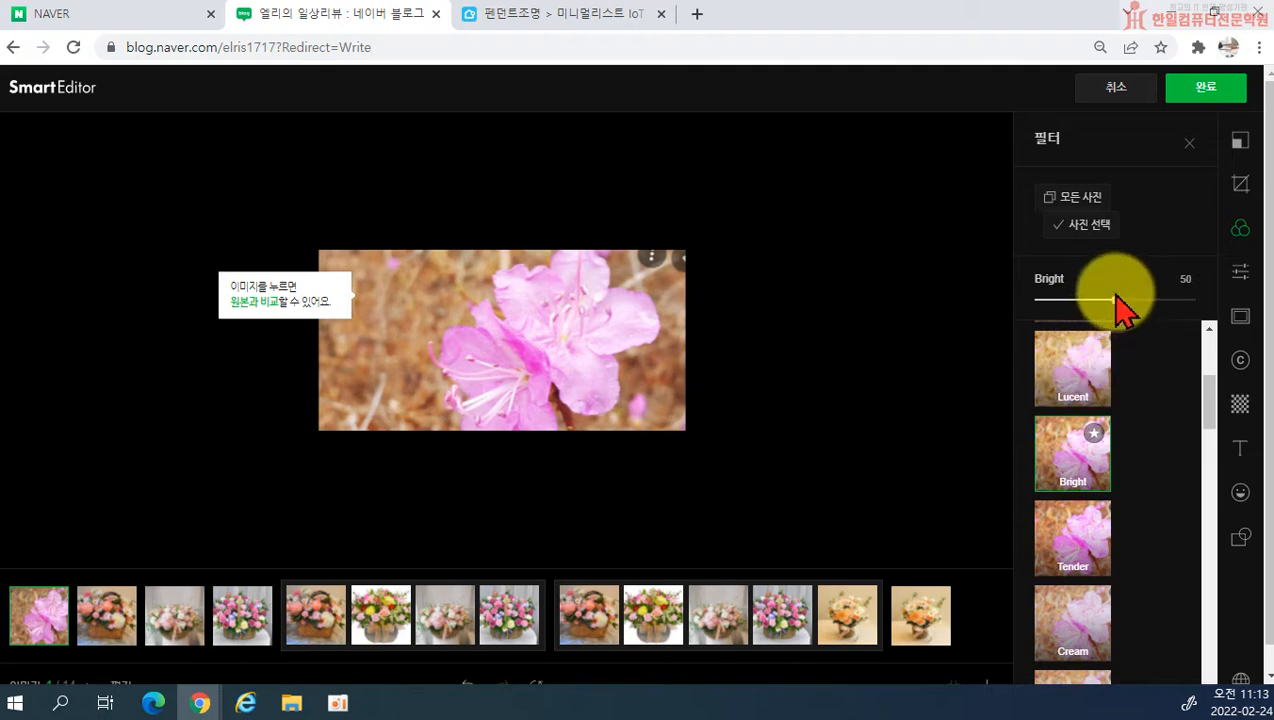
{"action": "left_click_drag", "start_coordinate": [1114, 299], "coordinate": [1119, 301]}
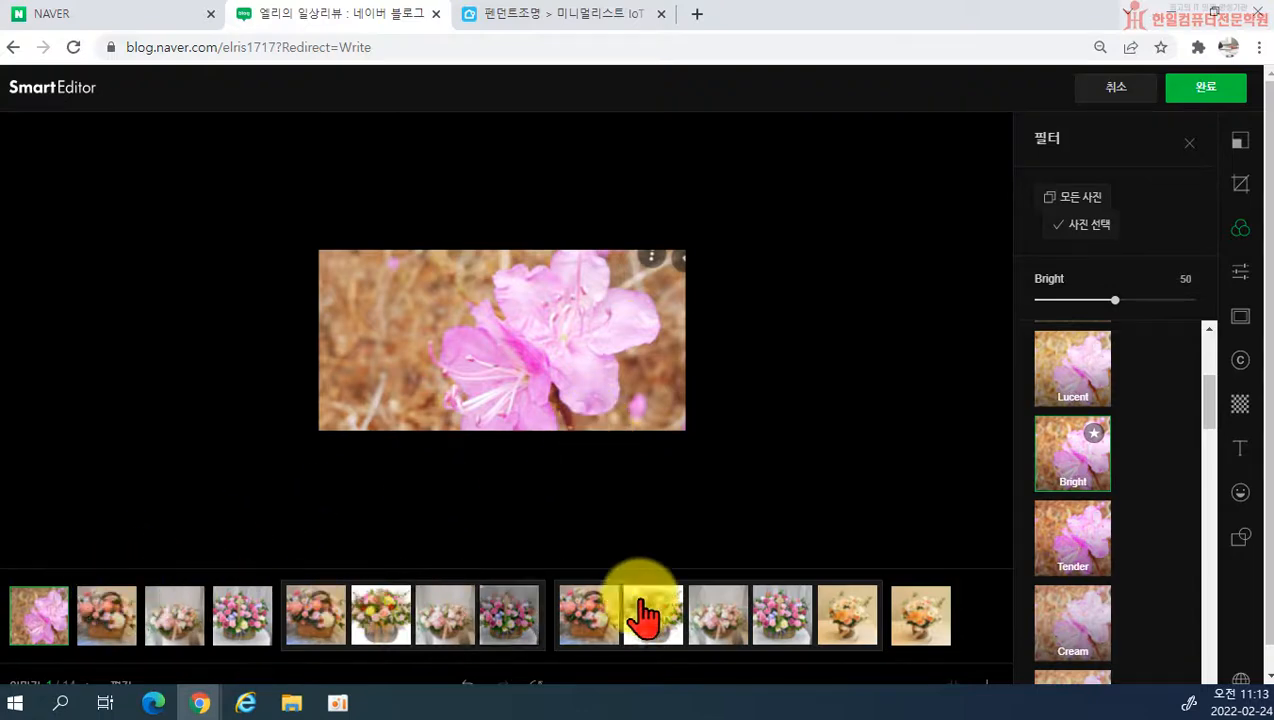
{"action": "left_click", "coordinate": [1089, 194]}
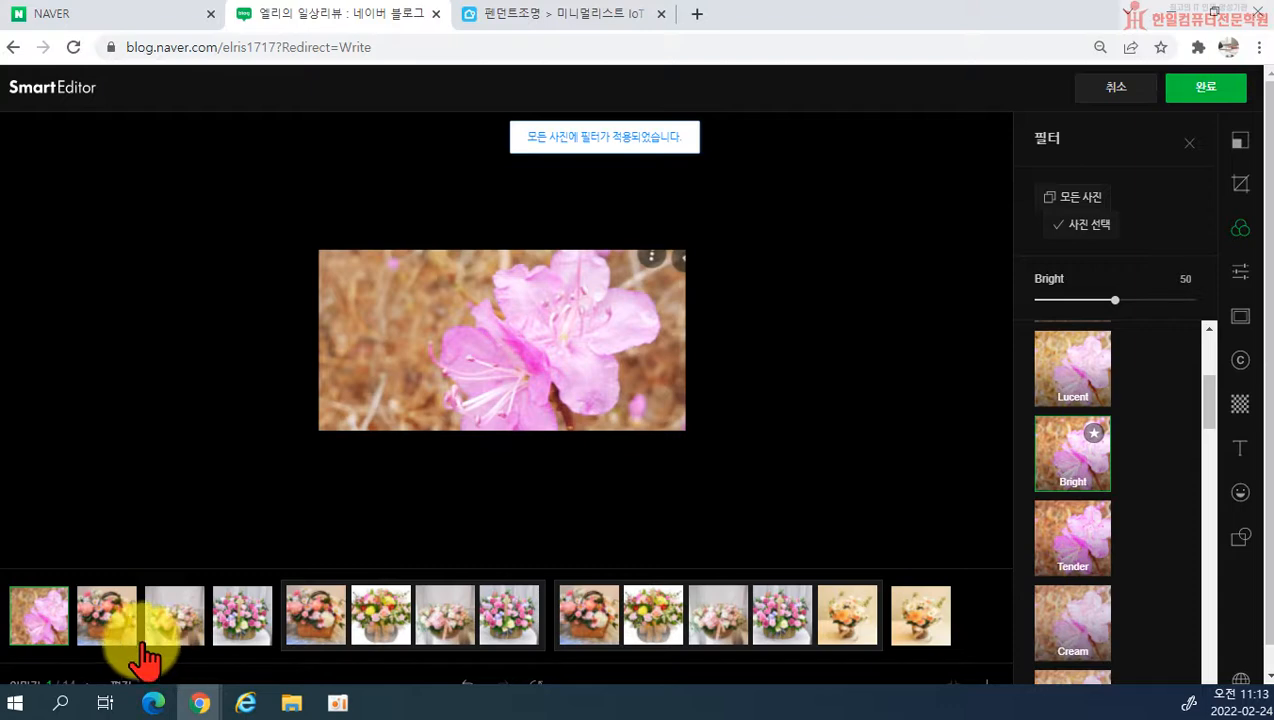
Step: Check the applied filter on the second, third and fourth photos
{"action": "left_click", "coordinate": [105, 617]}
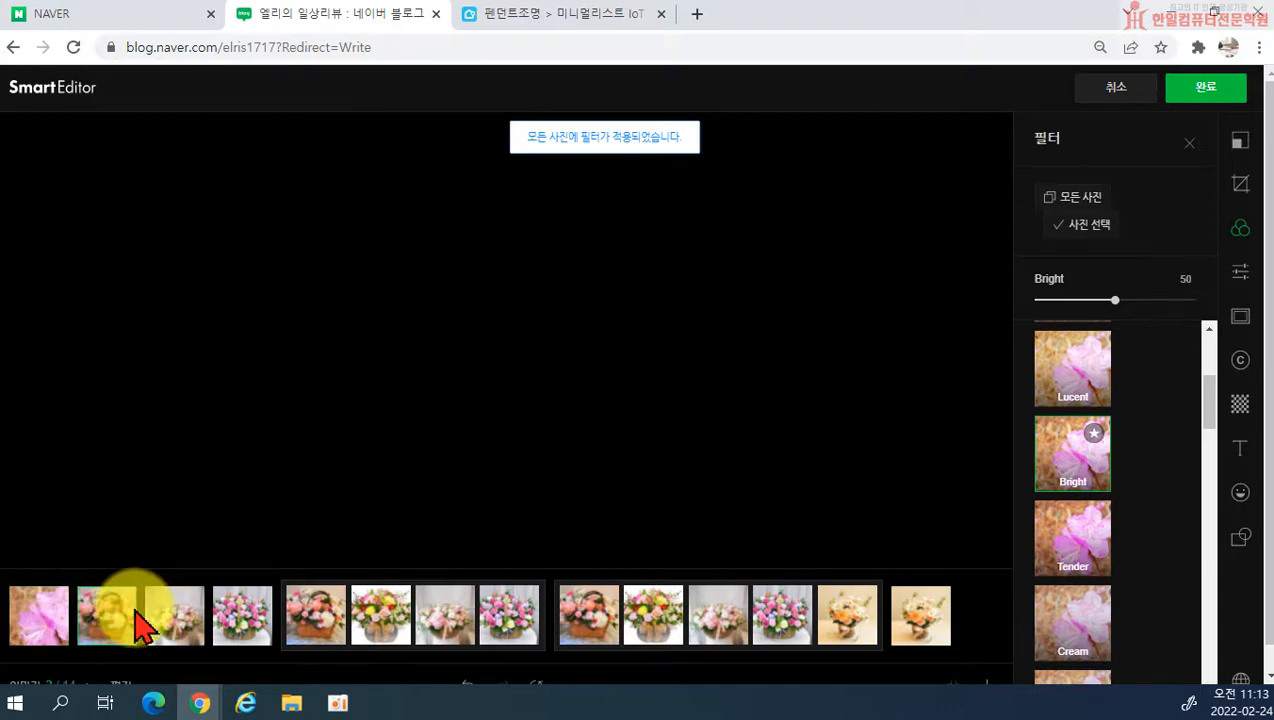
{"action": "left_click", "coordinate": [170, 625]}
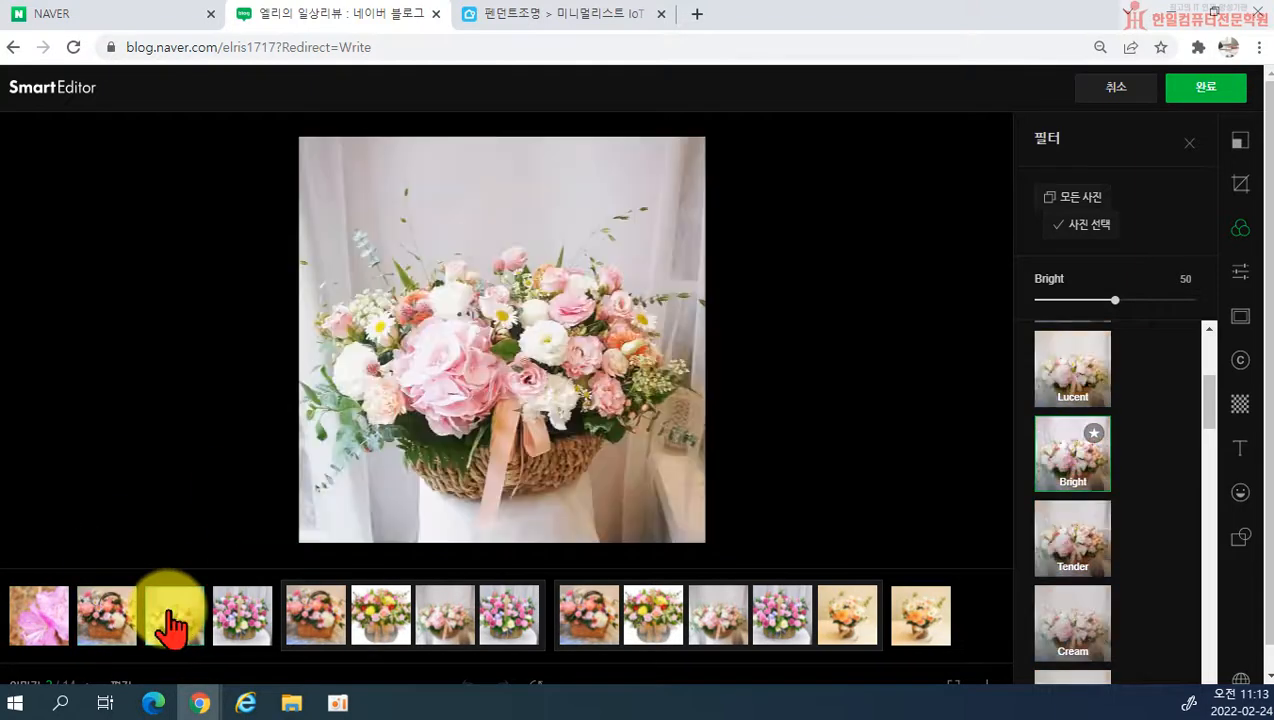
{"action": "left_click", "coordinate": [238, 625]}
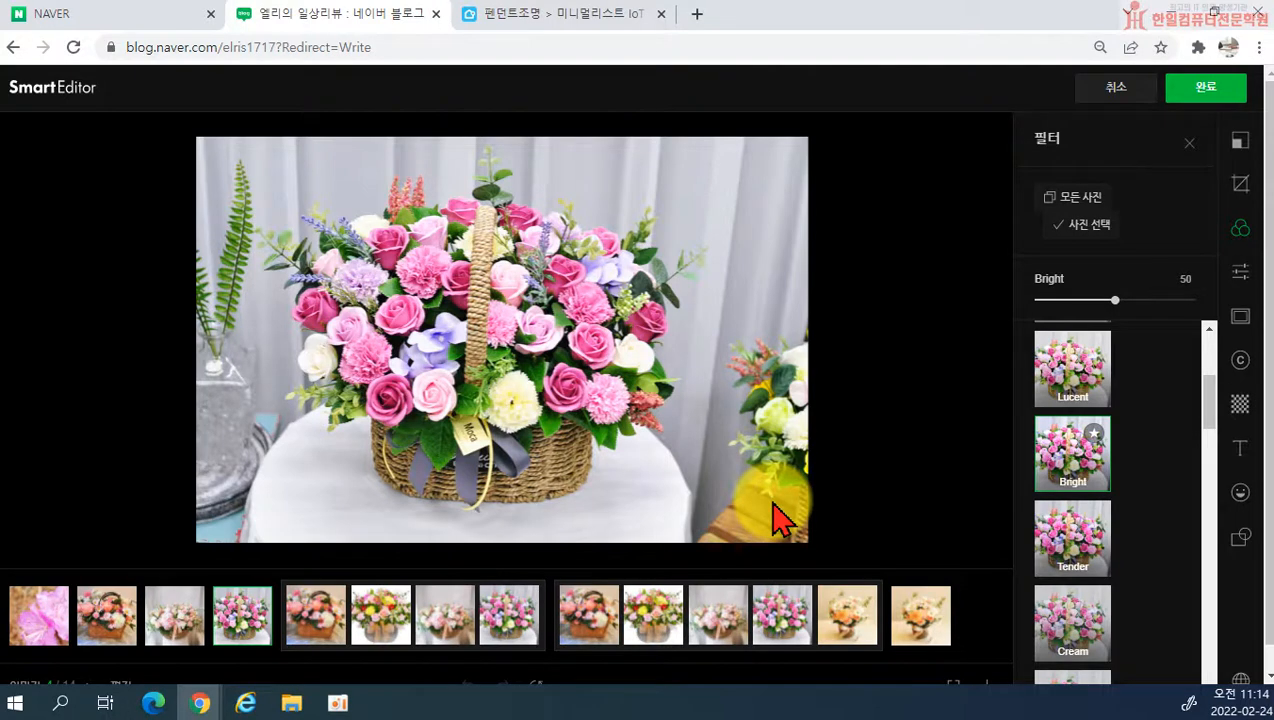
Step: Correct the fifth photo, the woven flower basket, with brightness (밝기) 19 and sharpness (선명도) 18
{"action": "left_click", "coordinate": [1241, 275]}
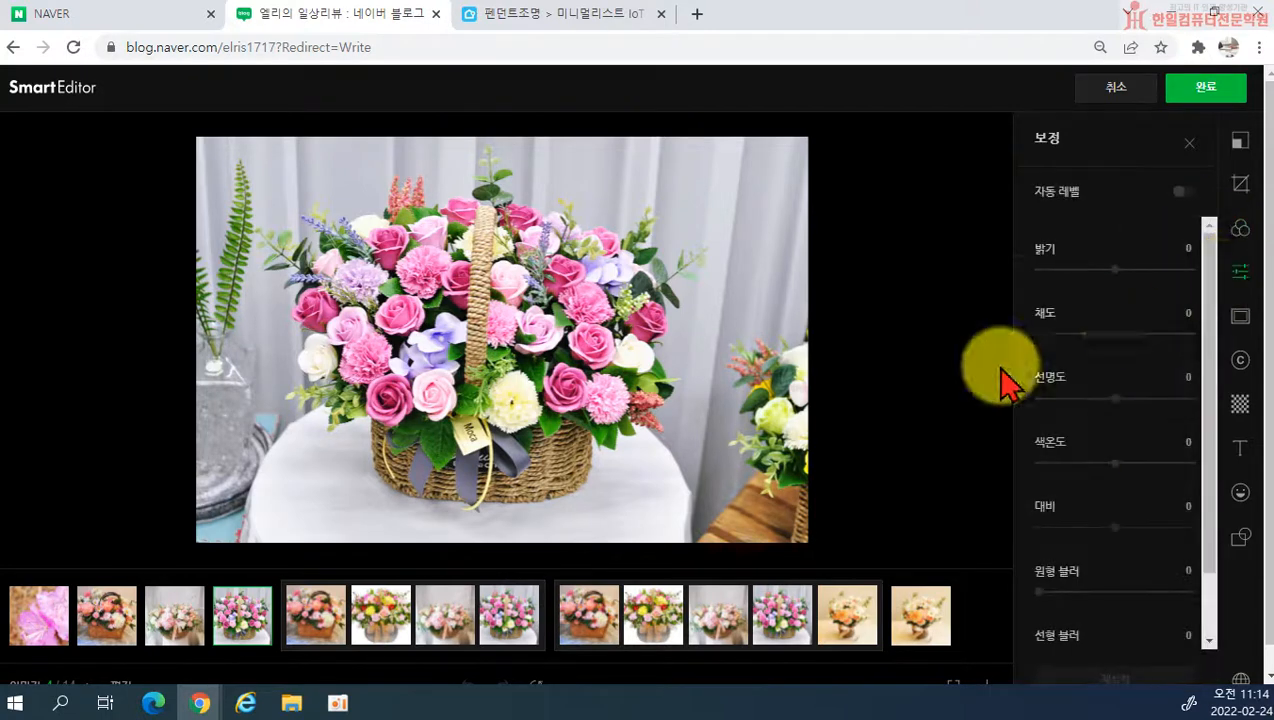
{"action": "left_click", "coordinate": [318, 615]}
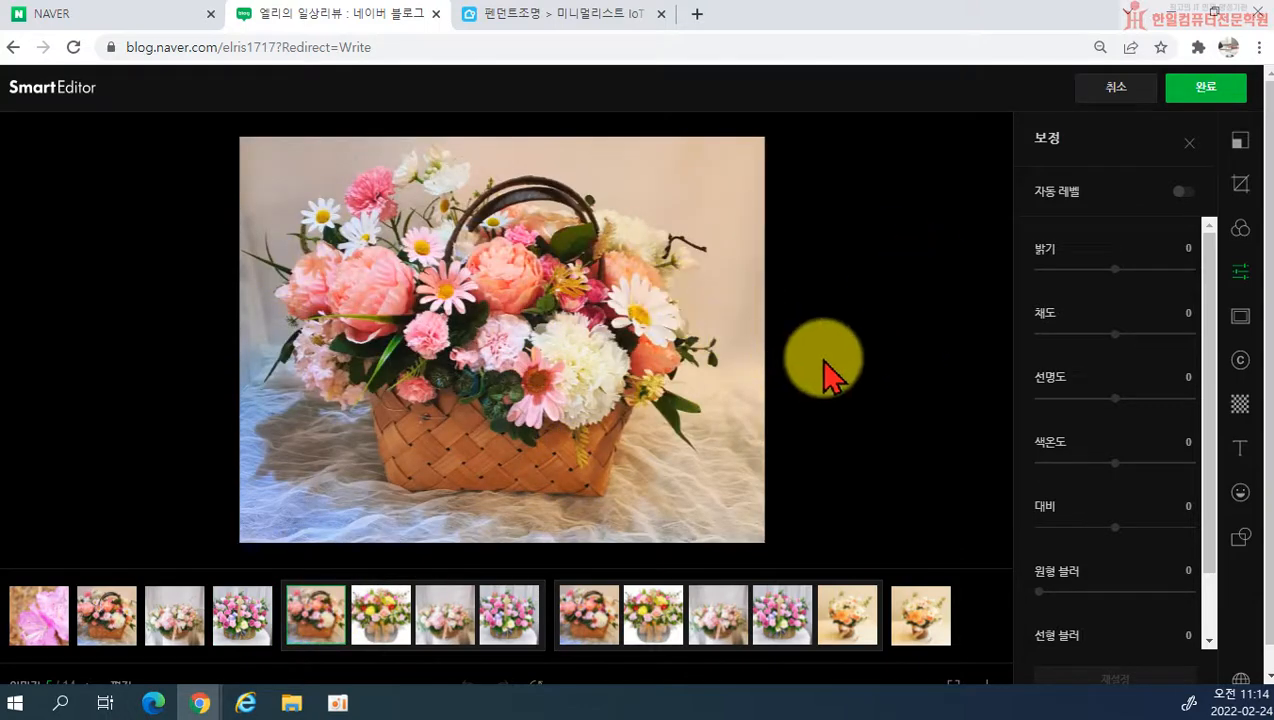
{"action": "left_click", "coordinate": [1132, 269]}
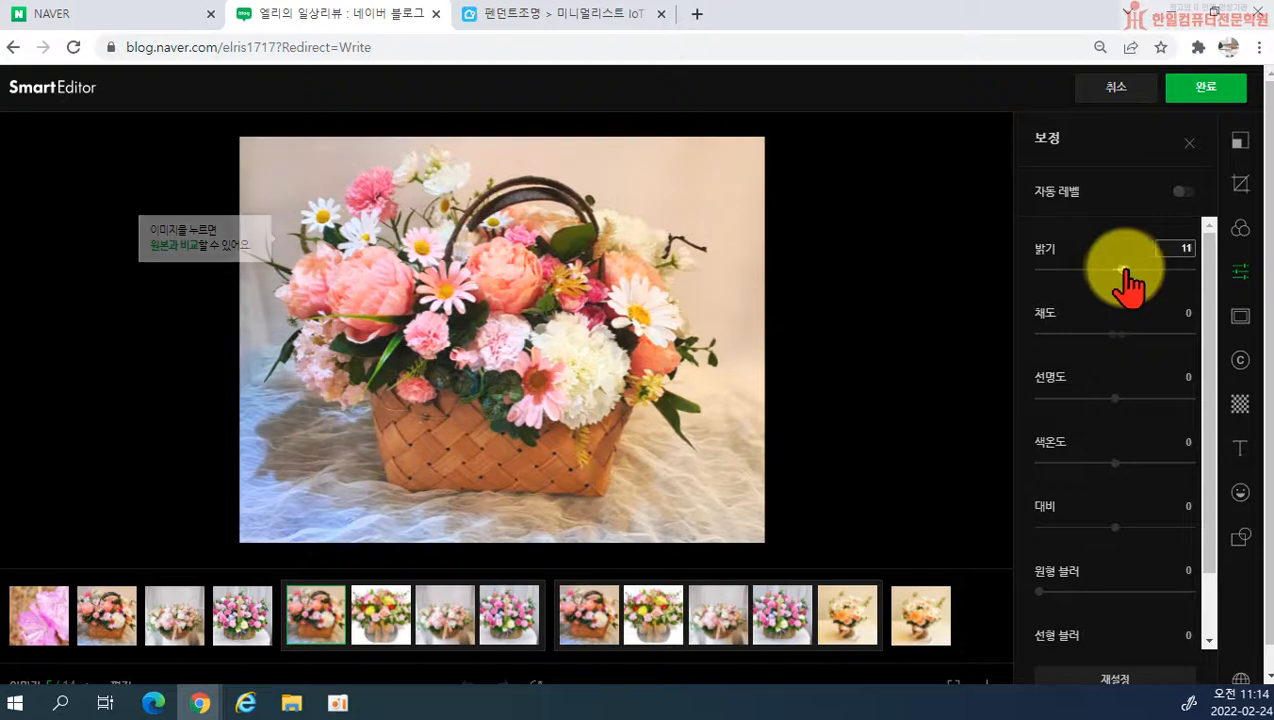
{"action": "left_click_drag", "start_coordinate": [1132, 269], "coordinate": [1128, 269]}
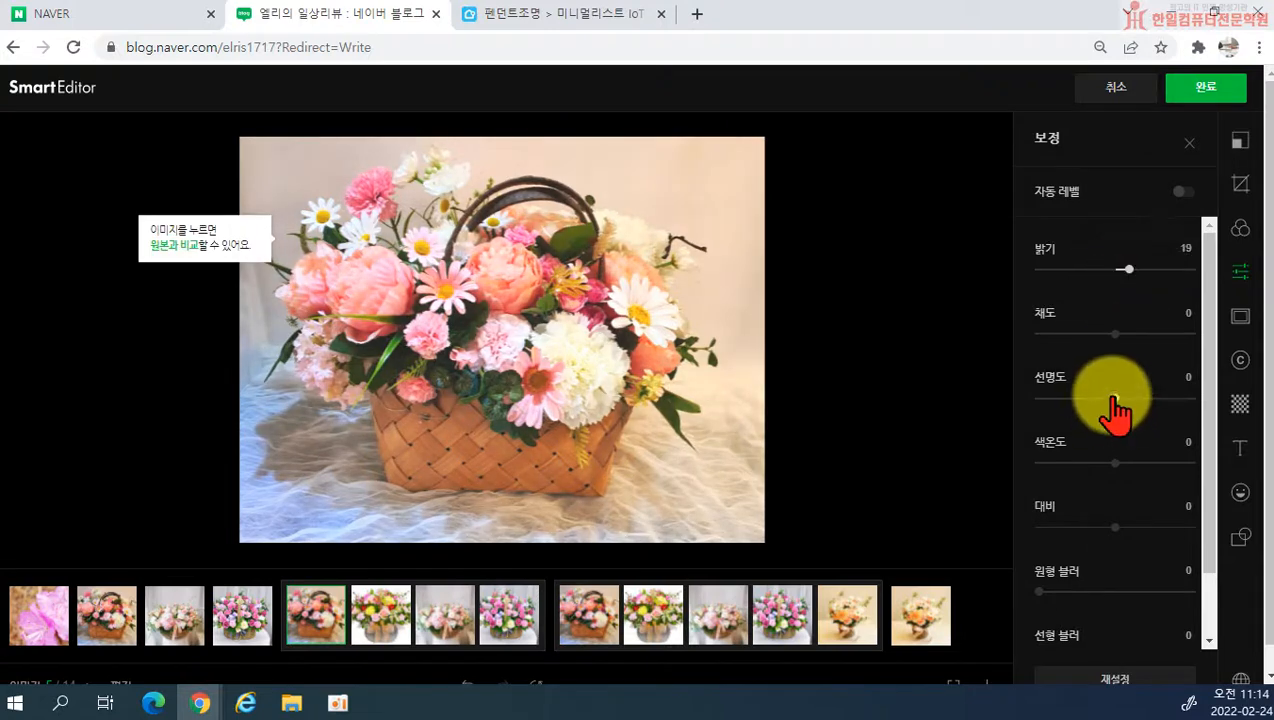
{"action": "left_click", "coordinate": [1132, 398]}
{"action": "left_click_drag", "start_coordinate": [1132, 398], "coordinate": [1128, 398]}
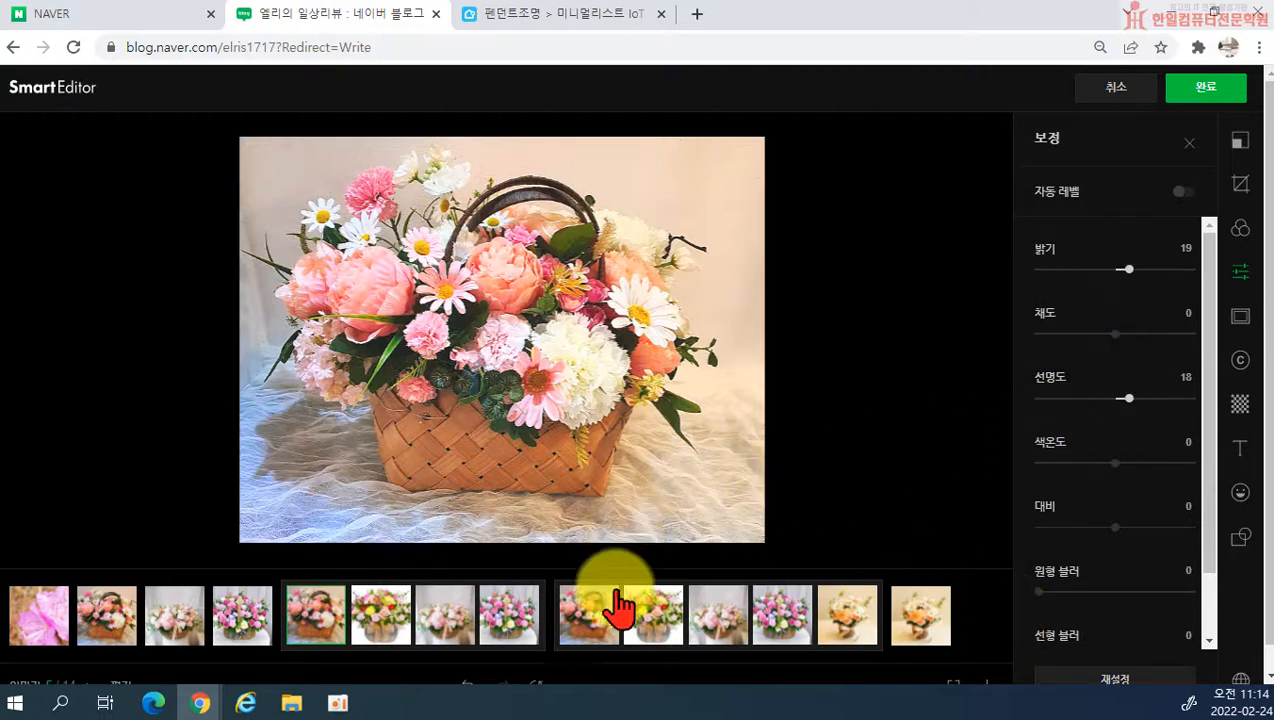
{"action": "scroll", "coordinate": [1047, 583], "scroll_direction": "down", "scroll_amount": 1}
{"action": "scroll", "coordinate": [1145, 598], "scroll_direction": "up", "scroll_amount": 1}
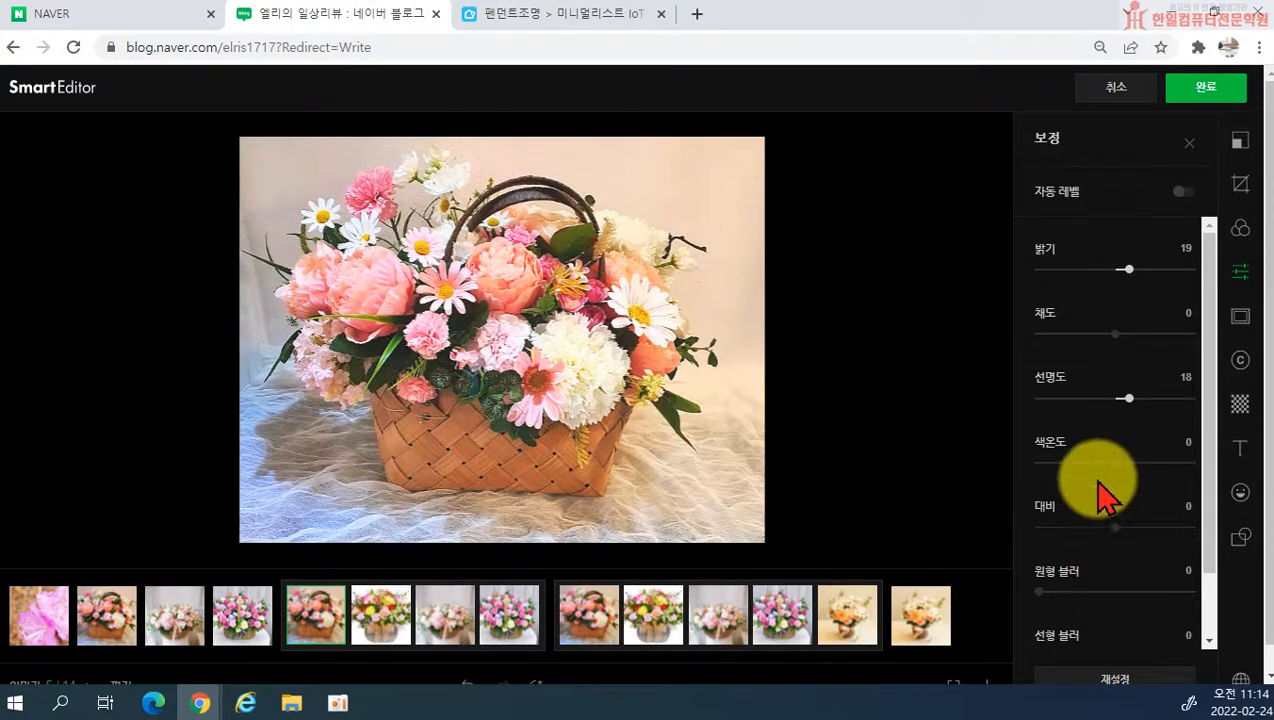
Step: Add the thin square-cornered white frame (액자) to the flower basket photo
{"action": "left_click", "coordinate": [1241, 320]}
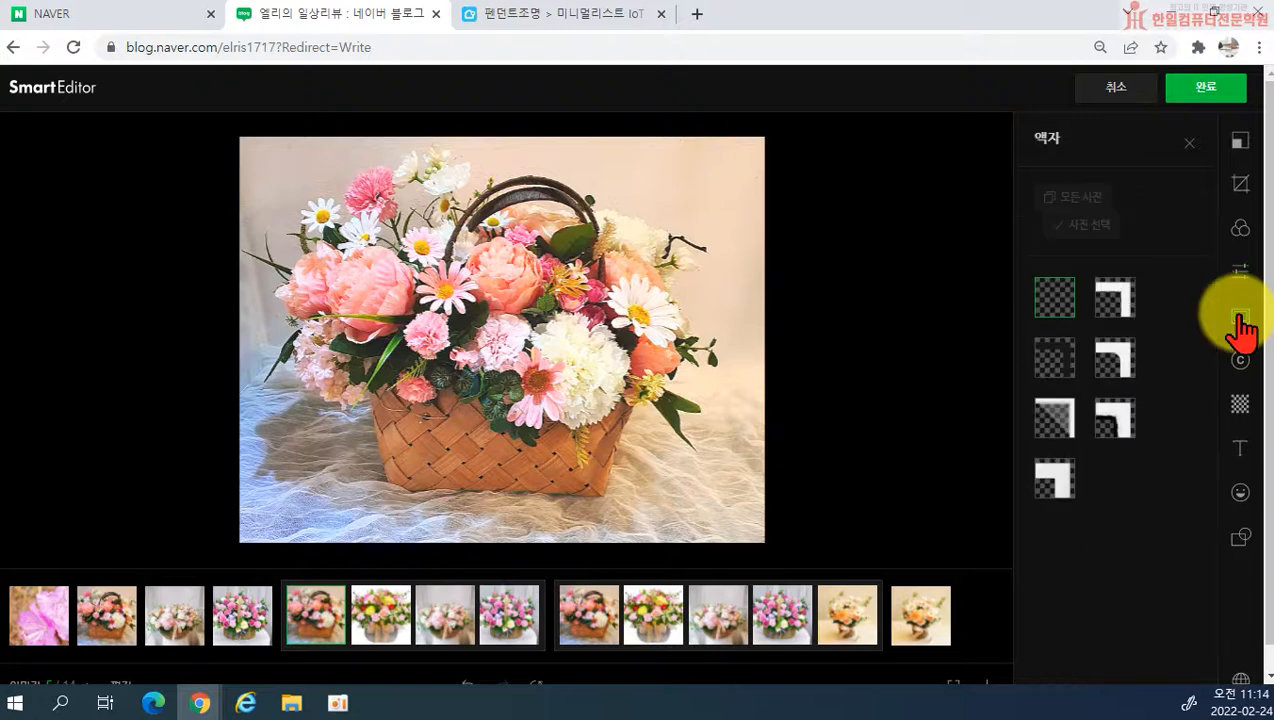
{"action": "left_click", "coordinate": [1110, 305]}
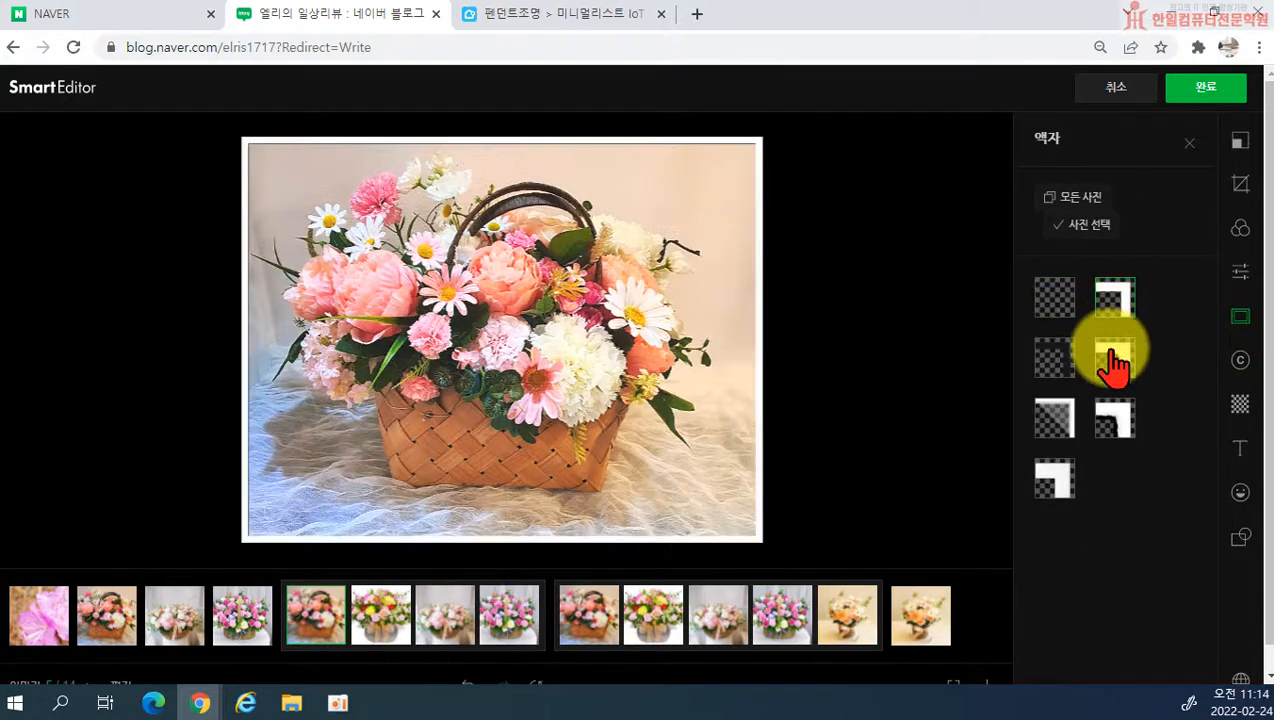
Step: Try the remaining frame (액자) styles on the flower basket photo and set it to no frame
{"action": "left_click", "coordinate": [1068, 370]}
{"action": "left_click", "coordinate": [1100, 424]}
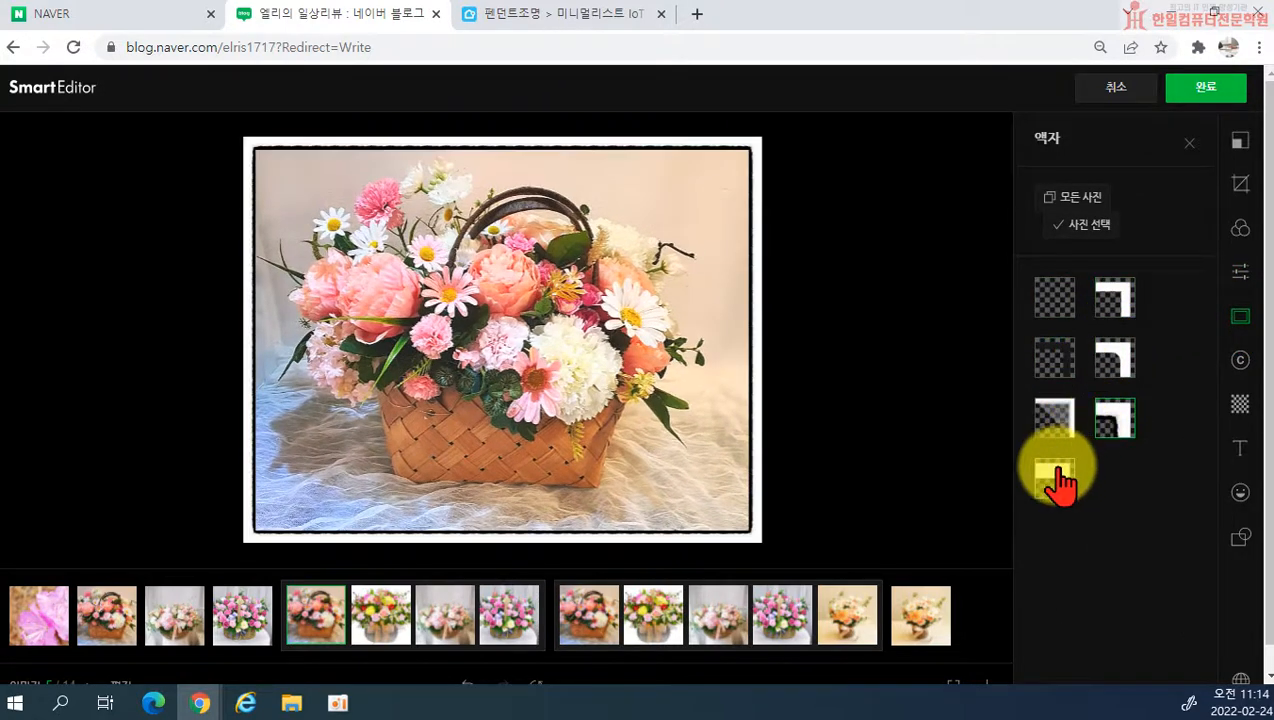
{"action": "left_click", "coordinate": [1056, 471]}
{"action": "left_click", "coordinate": [1055, 422]}
{"action": "left_click", "coordinate": [1056, 312]}
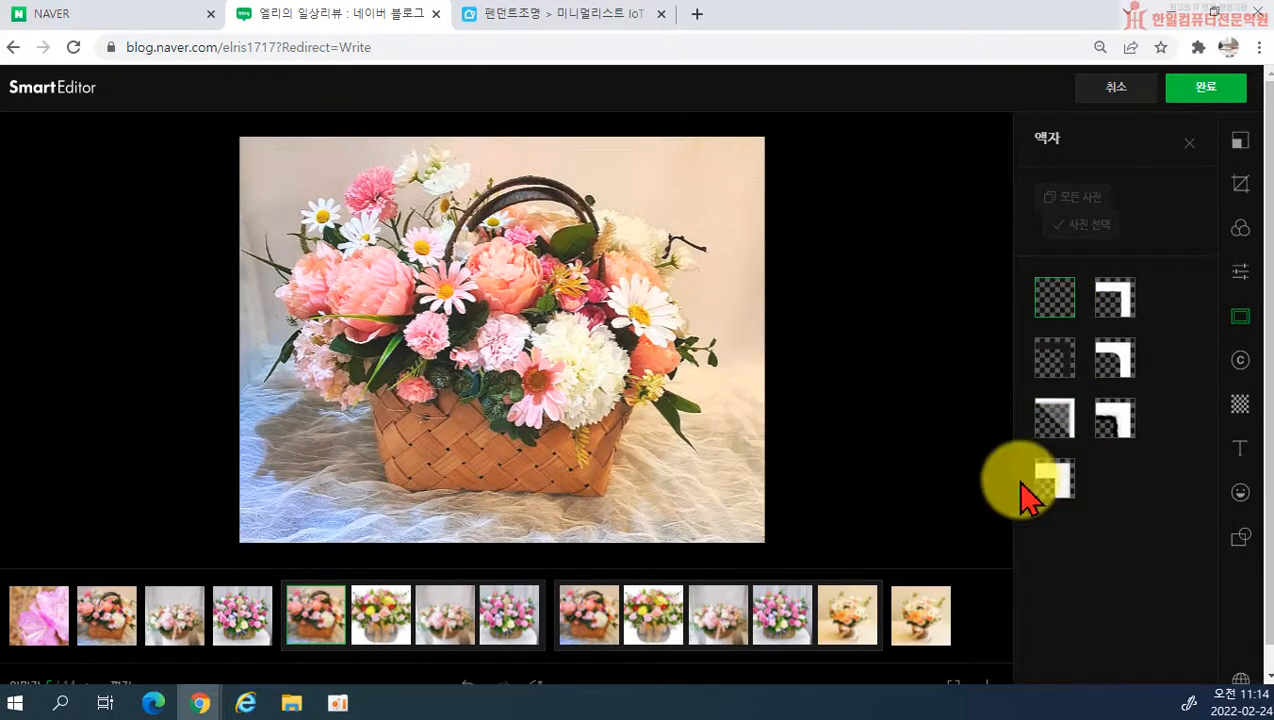
Step: Try the text signature and the image signature (서명) at different spots on the flower basket photo
{"action": "left_click", "coordinate": [1241, 360]}
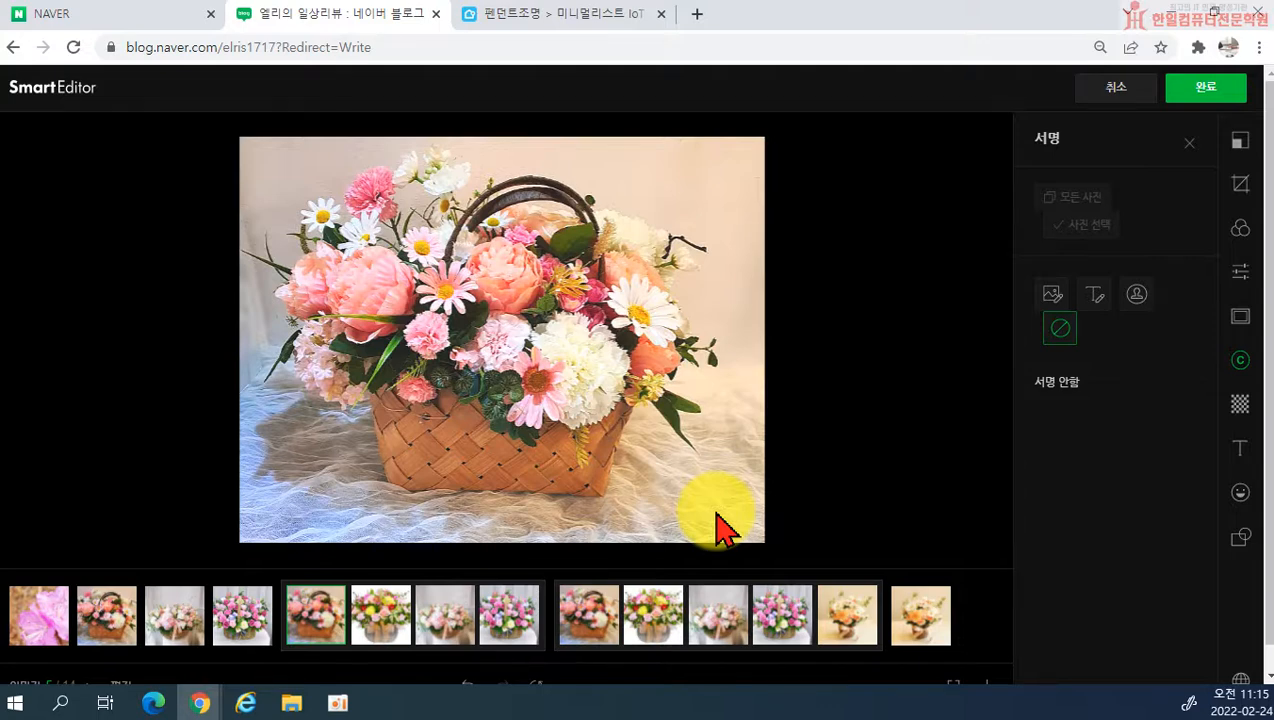
{"action": "left_click", "coordinate": [1094, 293]}
{"action": "mouse_move", "coordinate": [683, 535]}
{"action": "left_mouse_down"}
{"action": "mouse_move", "coordinate": [605, 478]}
{"action": "mouse_move", "coordinate": [598, 448]}
{"action": "mouse_move", "coordinate": [606, 456]}
{"action": "left_mouse_up"}
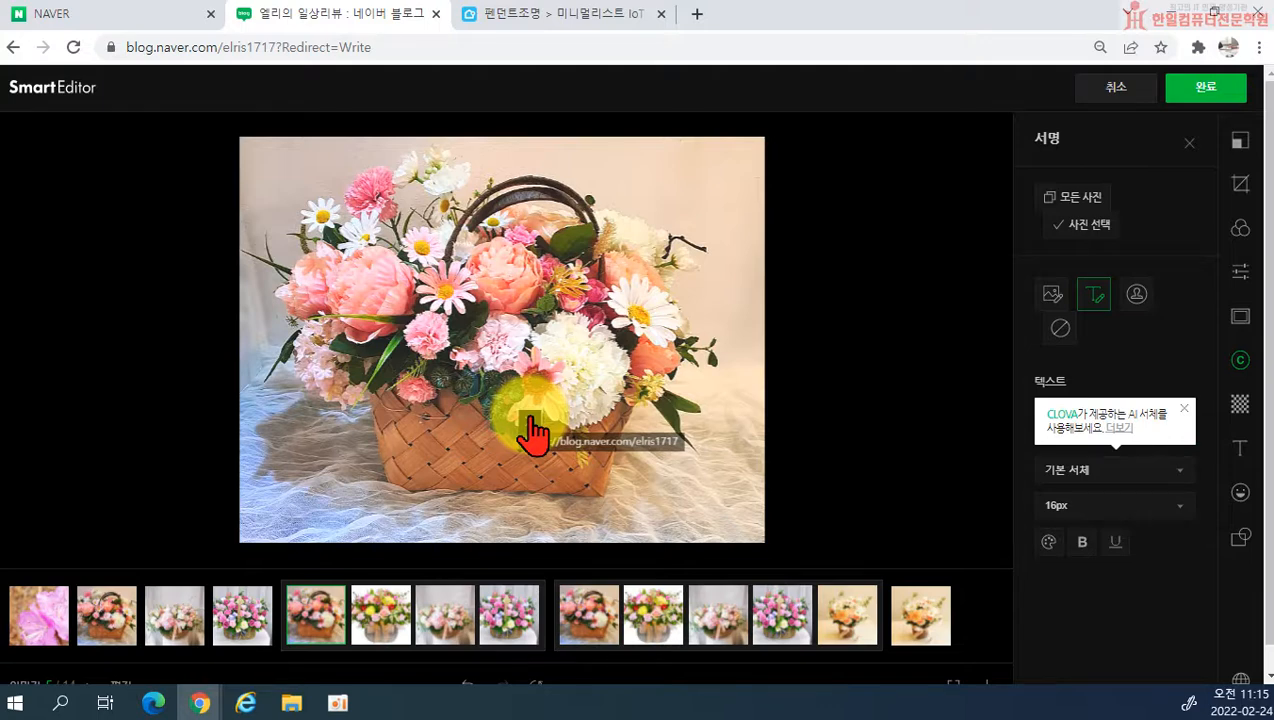
{"action": "key", "text": "Delete"}
{"action": "left_click", "coordinate": [1052, 295]}
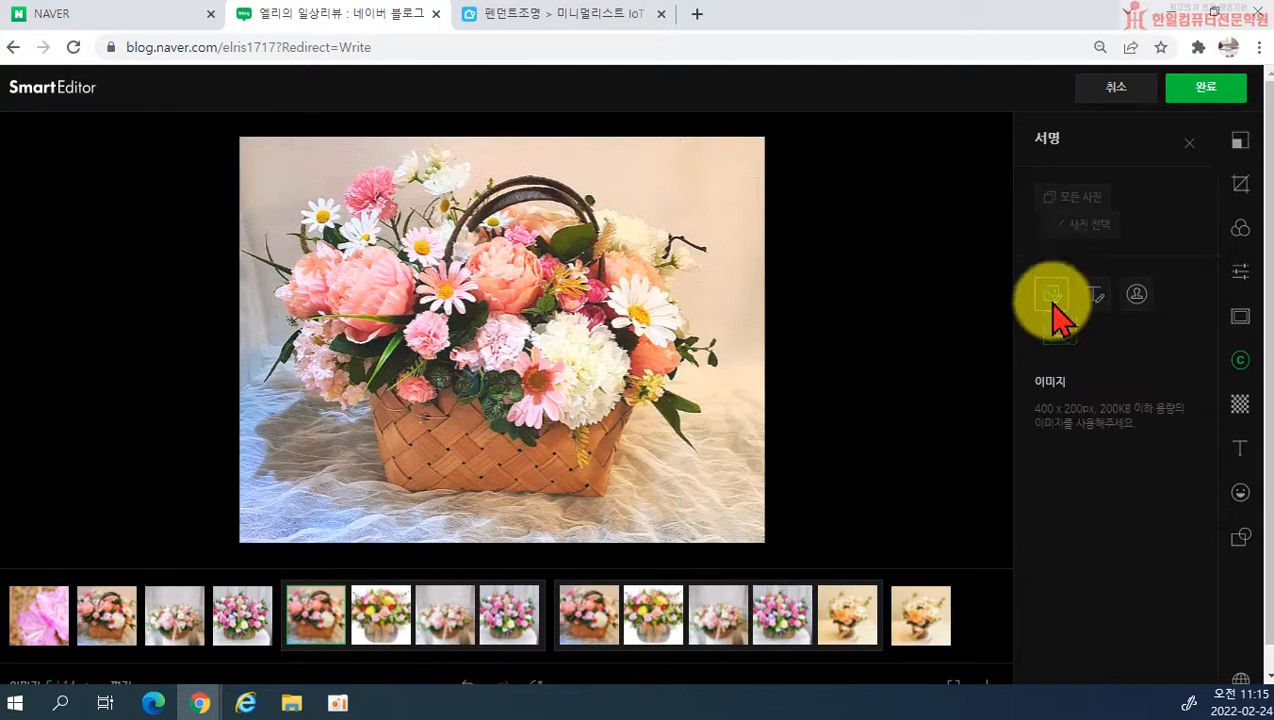
{"action": "left_click_drag", "start_coordinate": [665, 450], "coordinate": [735, 540]}
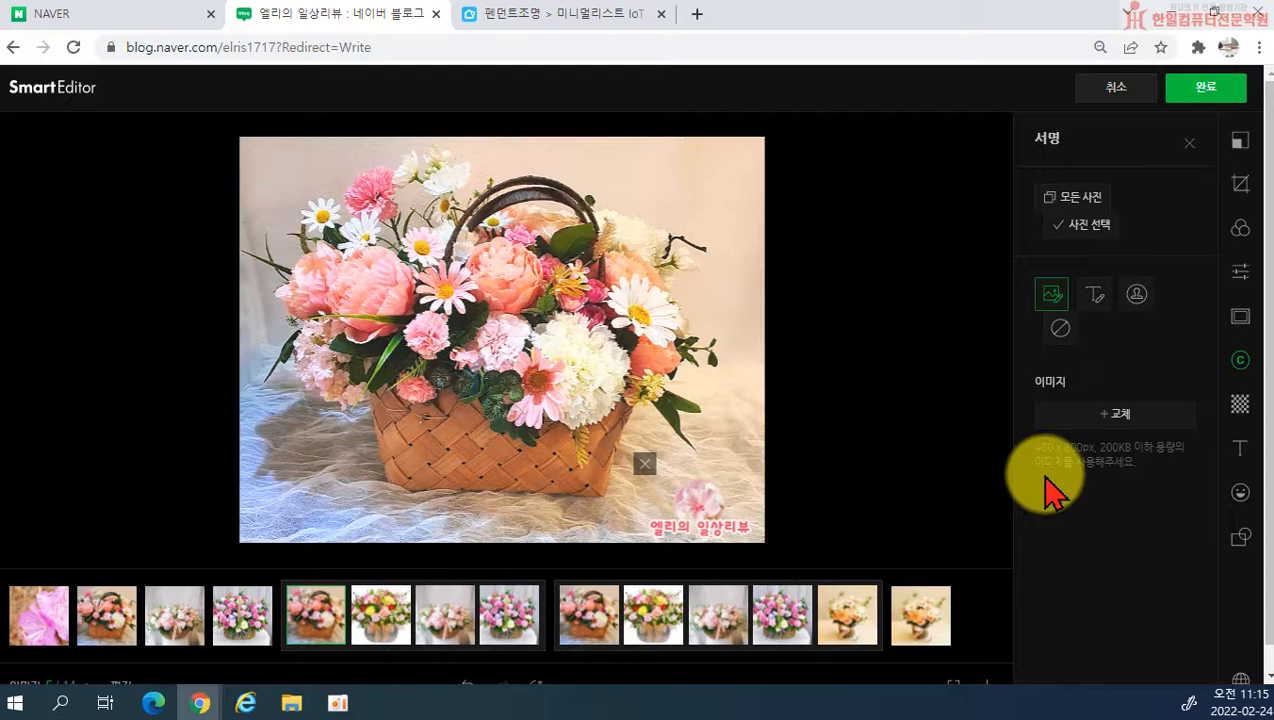
{"action": "left_click", "coordinate": [644, 463]}
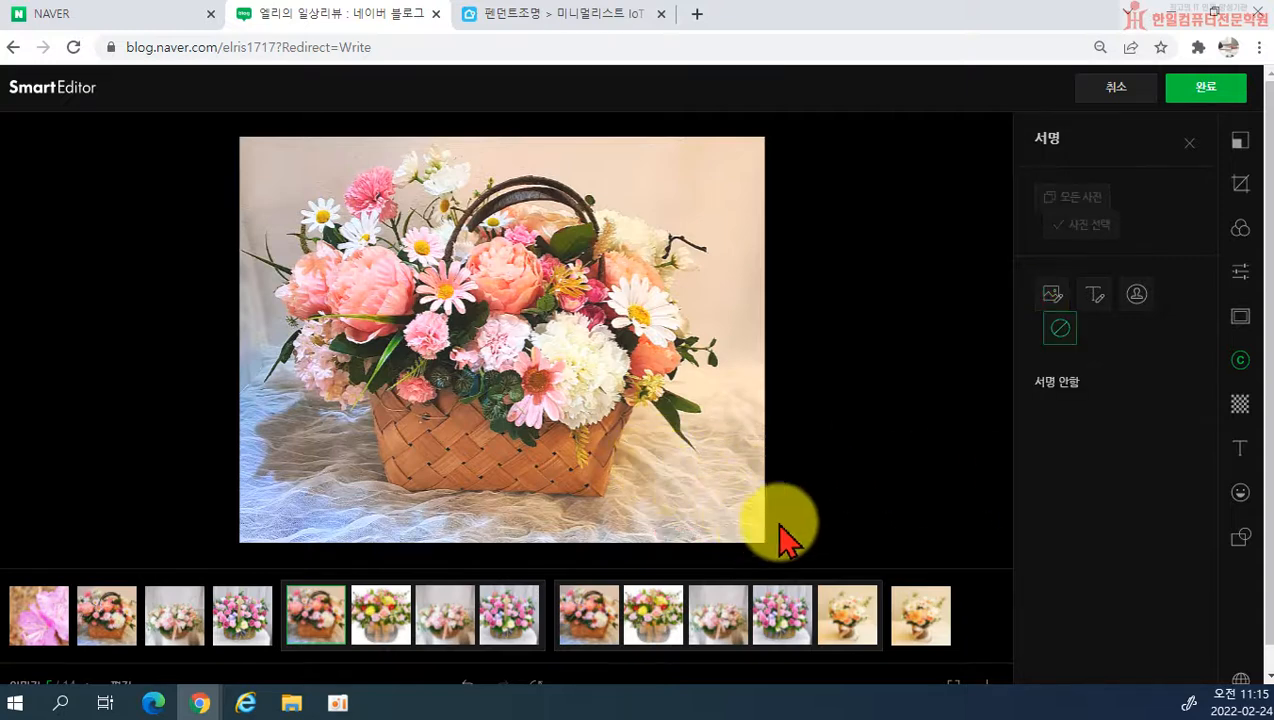
Step: Add a text signature (서명) reading 엘리의 일상리뷰 and place it over the basket
{"action": "left_click", "coordinate": [1094, 293]}
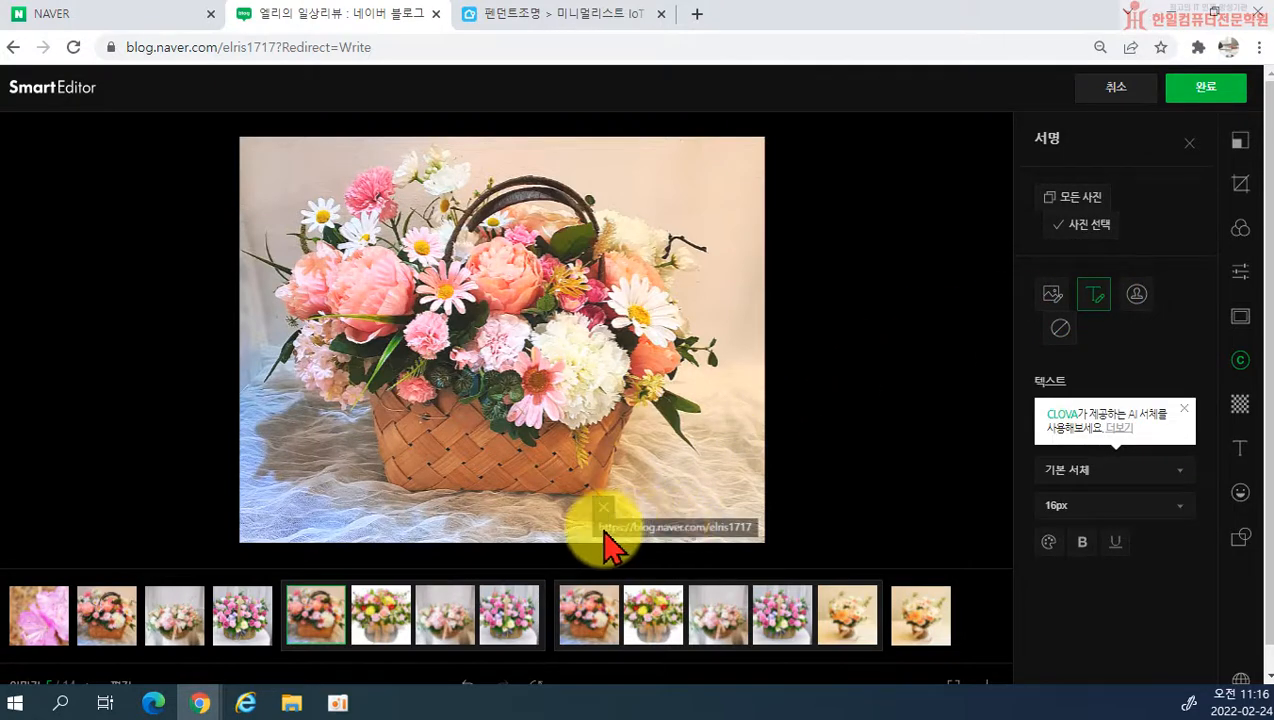
{"action": "double_click", "coordinate": [691, 525]}
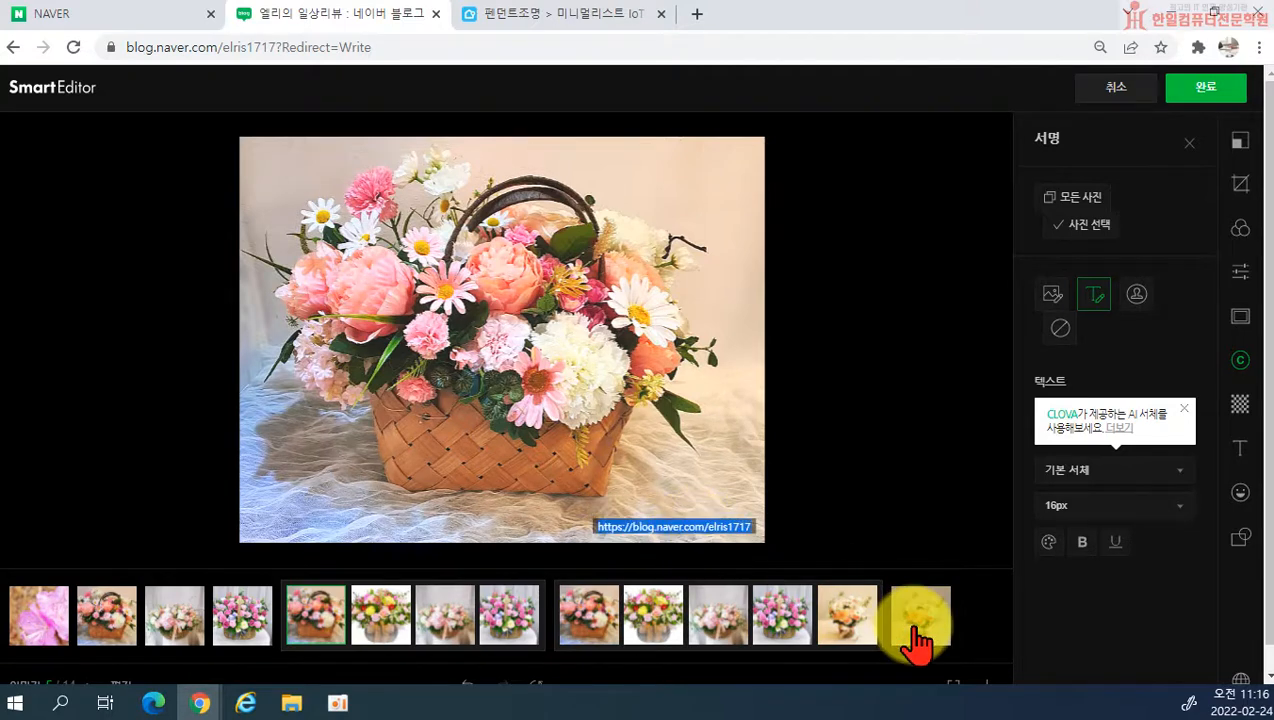
{"action": "type", "text": "엘리의 일상리뷰"}
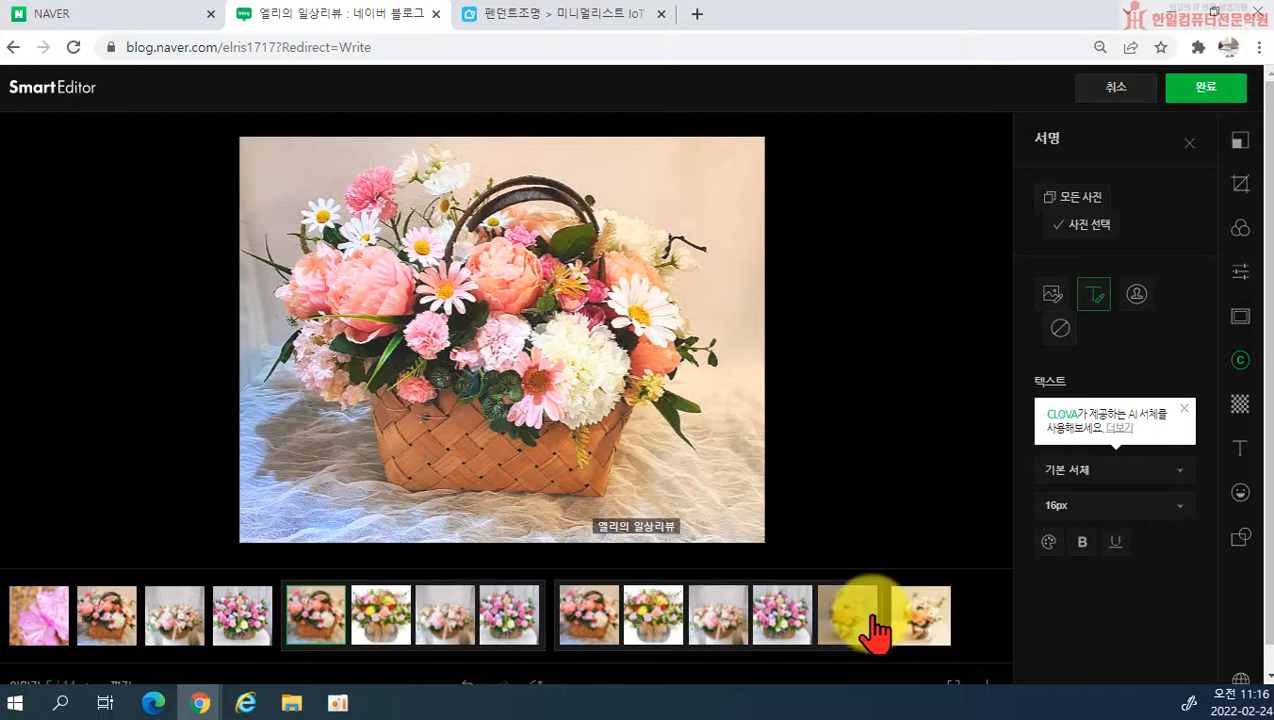
{"action": "mouse_move", "coordinate": [683, 526]}
{"action": "left_mouse_down"}
{"action": "mouse_move", "coordinate": [583, 483]}
{"action": "mouse_move", "coordinate": [603, 469]}
{"action": "mouse_move", "coordinate": [590, 456]}
{"action": "left_mouse_up"}
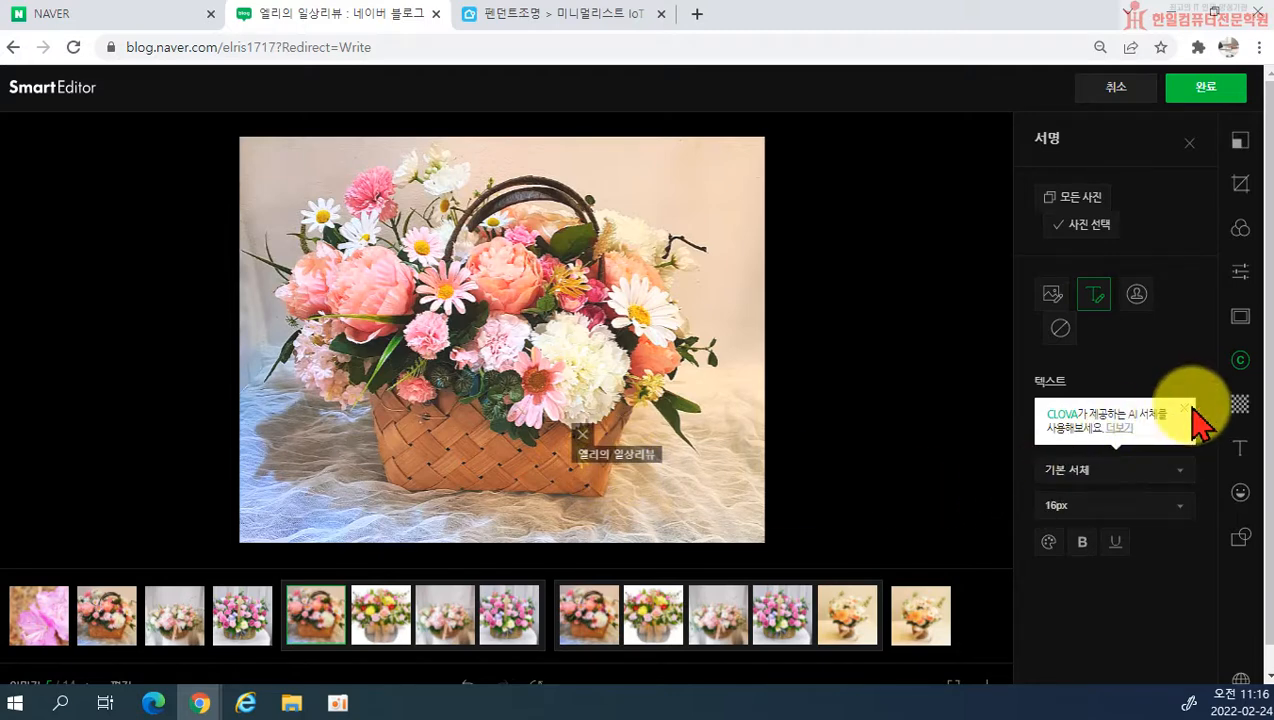
Step: Try the 고딕 아니고 고딩 font on the signature text and set it to 감자꽃마을
{"action": "left_click", "coordinate": [1160, 469]}
{"action": "scroll", "coordinate": [1126, 583], "scroll_direction": "down", "scroll_amount": 2}
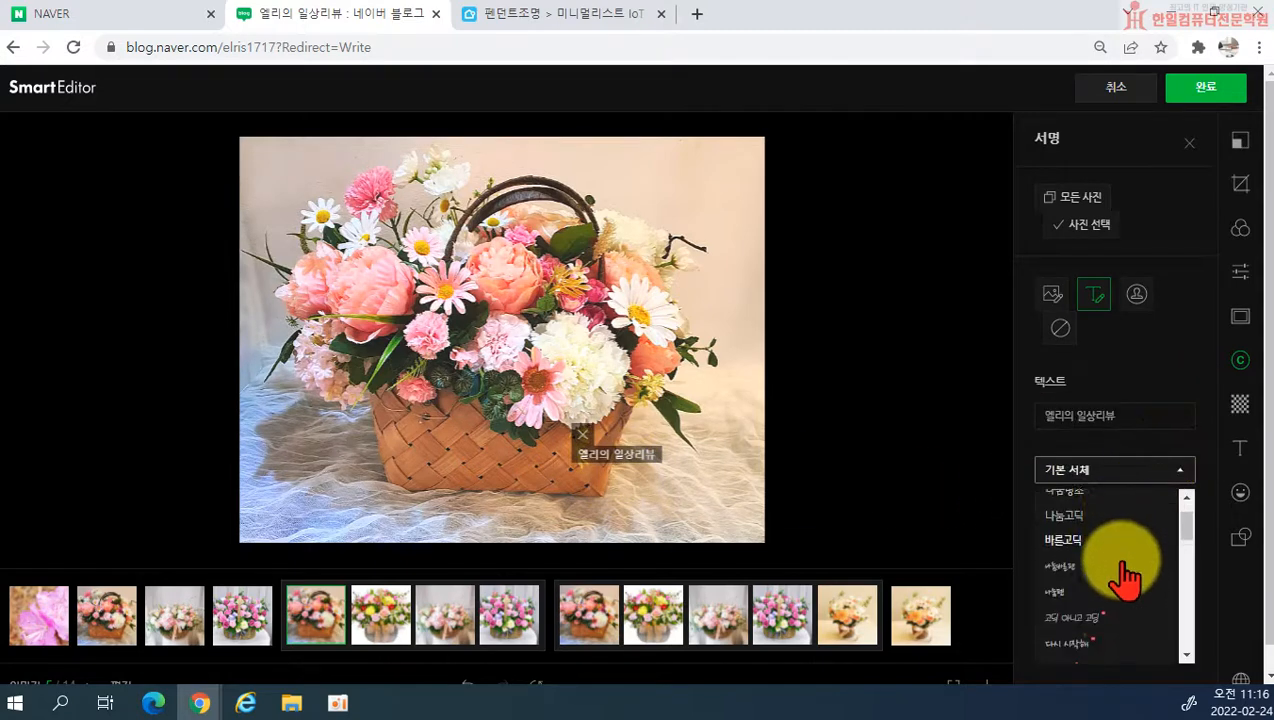
{"action": "left_click", "coordinate": [1095, 565]}
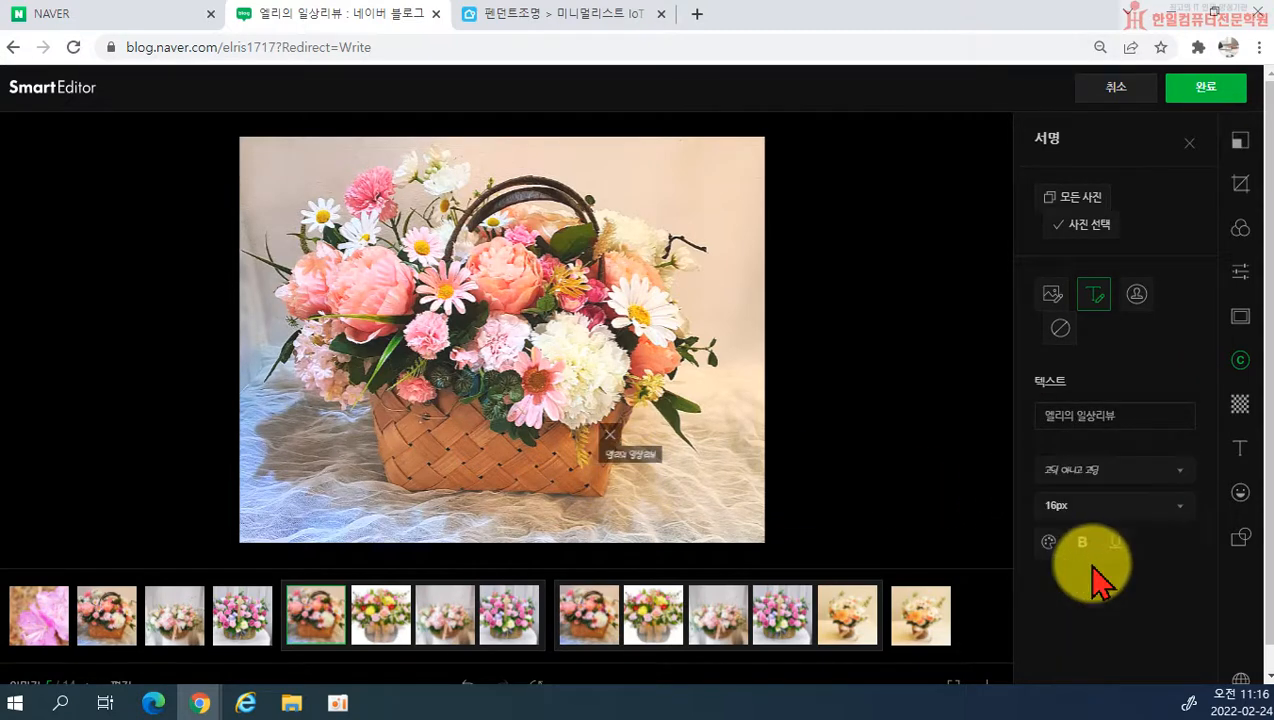
{"action": "left_click", "coordinate": [1128, 470]}
{"action": "scroll", "coordinate": [1100, 620], "scroll_direction": "down", "scroll_amount": 4}
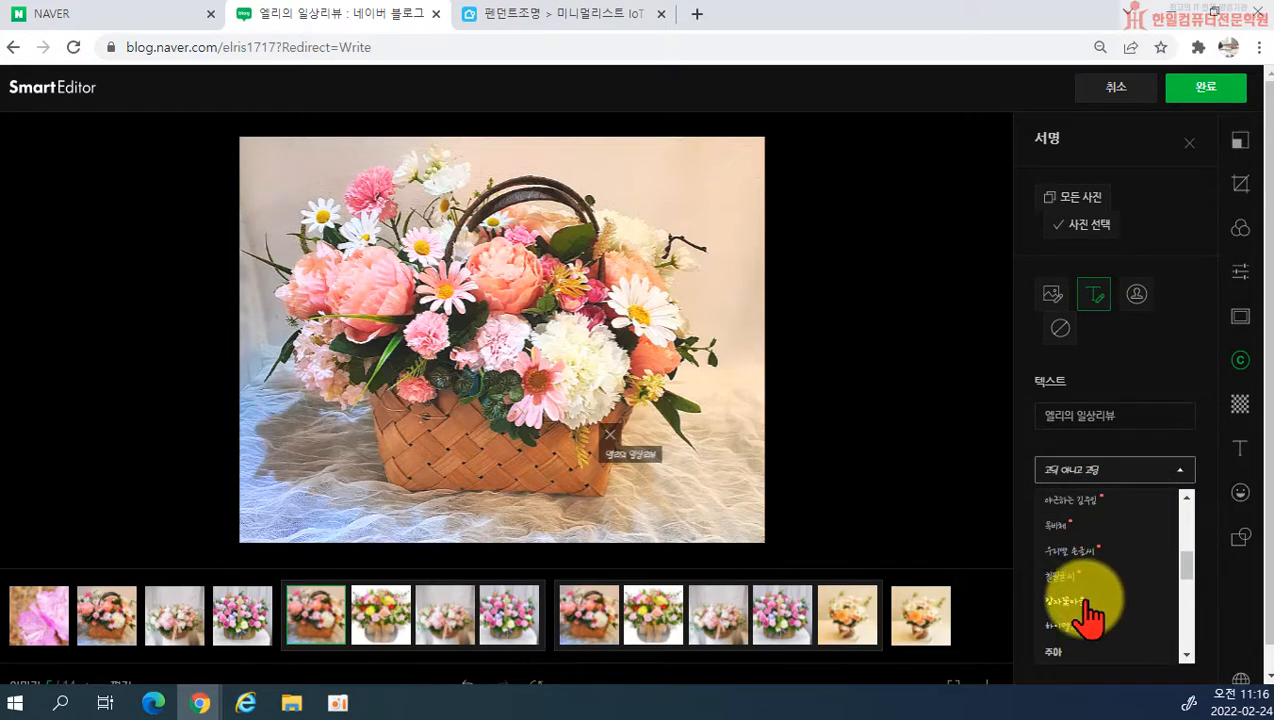
{"action": "left_click", "coordinate": [1093, 605]}
Step: Preview the signature text at 40px and 28px, and set it back to 16px
{"action": "left_click", "coordinate": [1100, 510]}
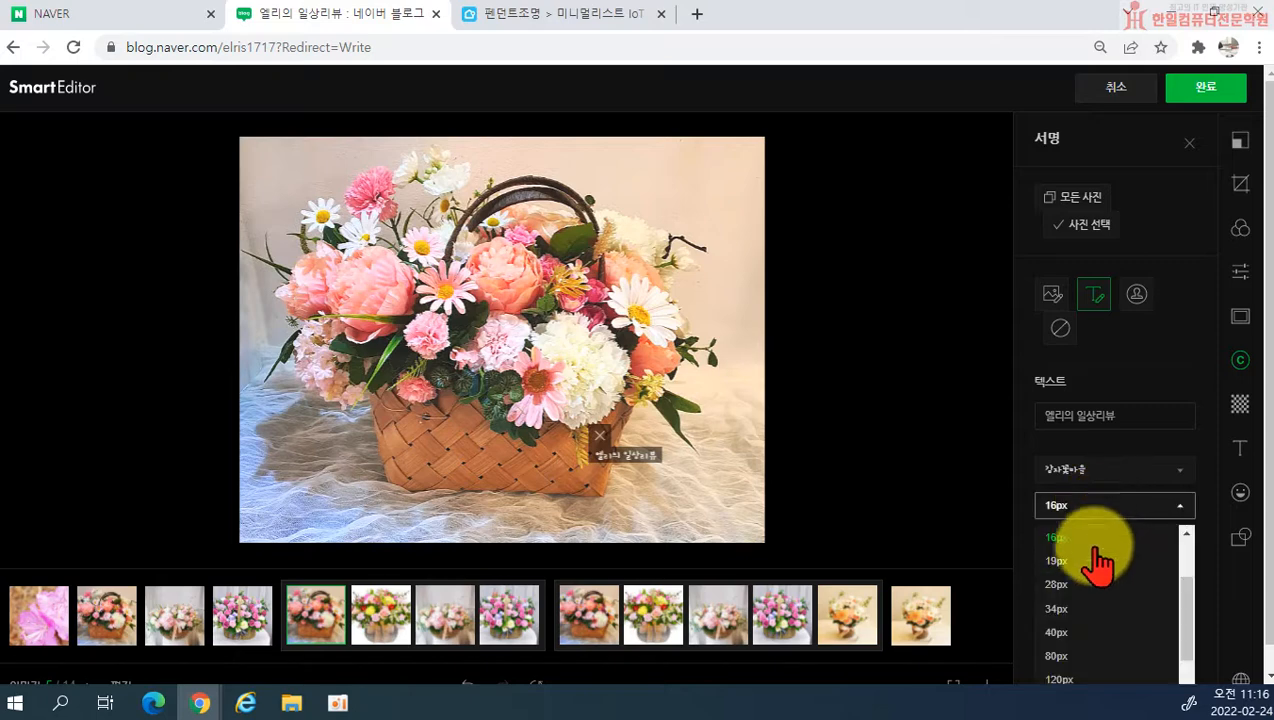
{"action": "left_click", "coordinate": [1073, 635]}
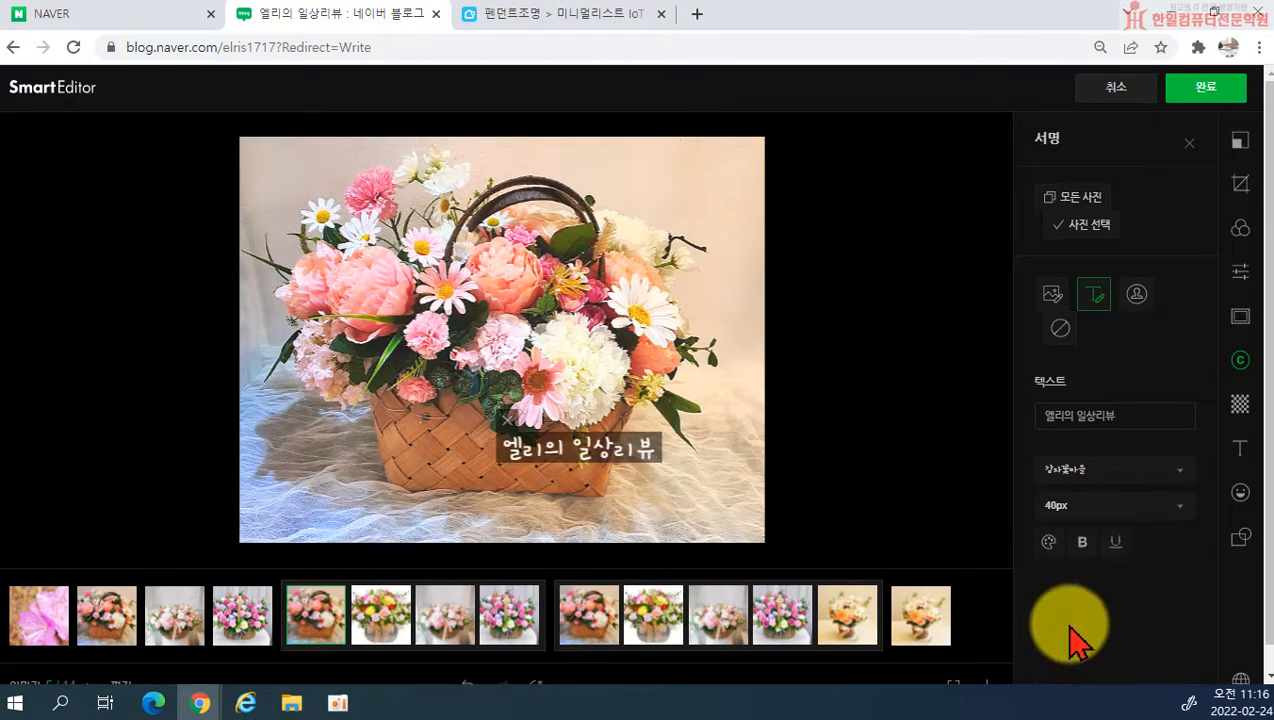
{"action": "left_click", "coordinate": [1130, 508]}
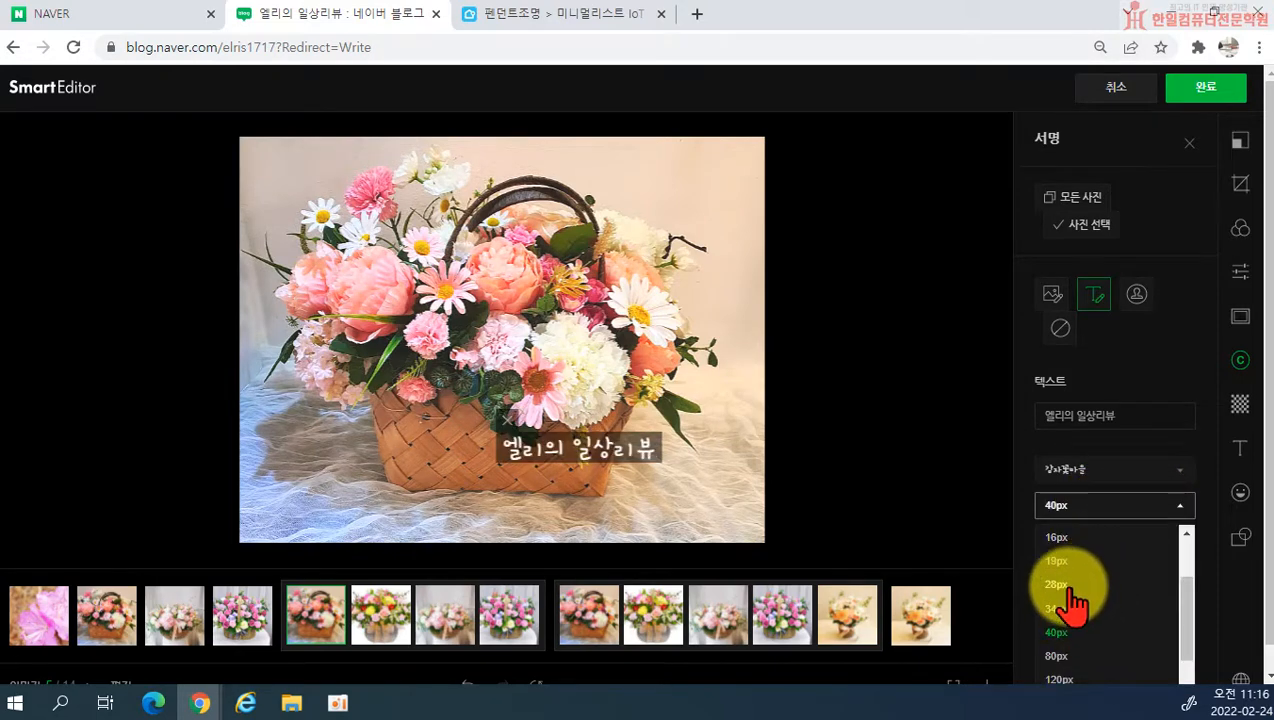
{"action": "left_click", "coordinate": [1060, 586]}
{"action": "left_click", "coordinate": [1120, 510]}
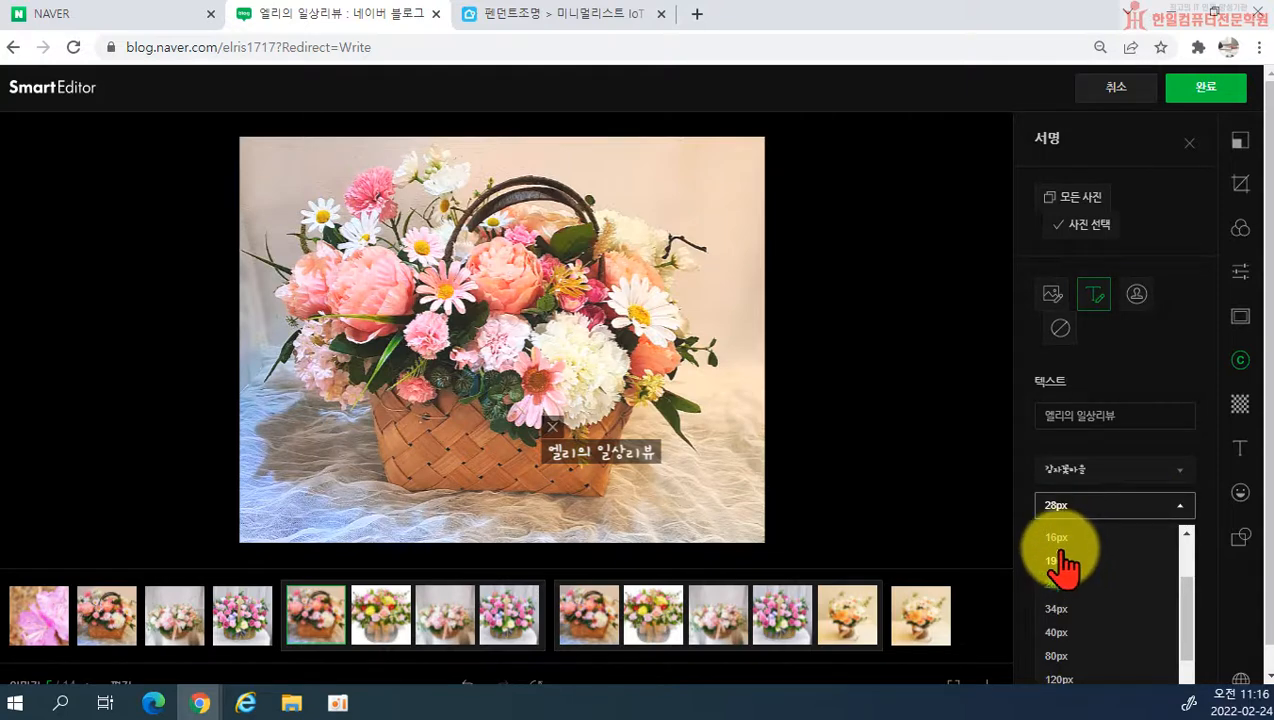
{"action": "left_click", "coordinate": [1062, 540]}
{"action": "left_click_drag", "start_coordinate": [606, 454], "coordinate": [606, 440]}
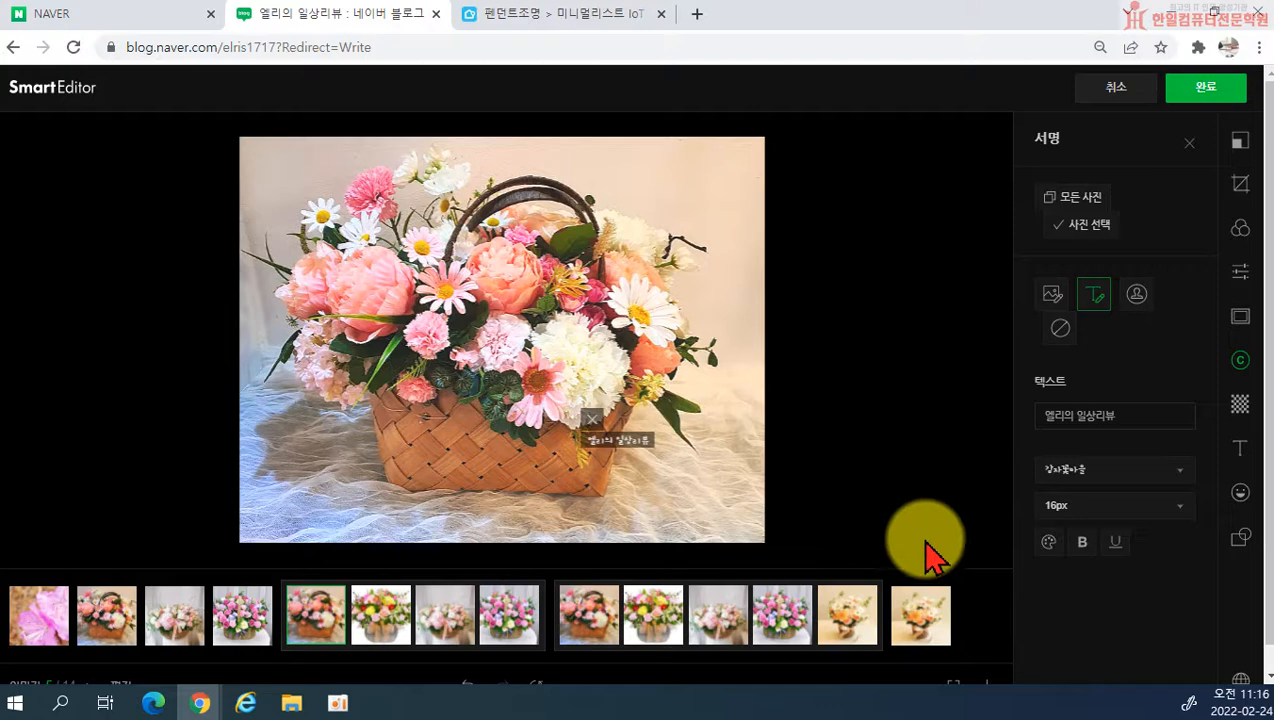
Step: Set the signature's background colour (배경색) opacity to 0 and its text colour (글자색) opacity to 53
{"action": "left_click", "coordinate": [1048, 545]}
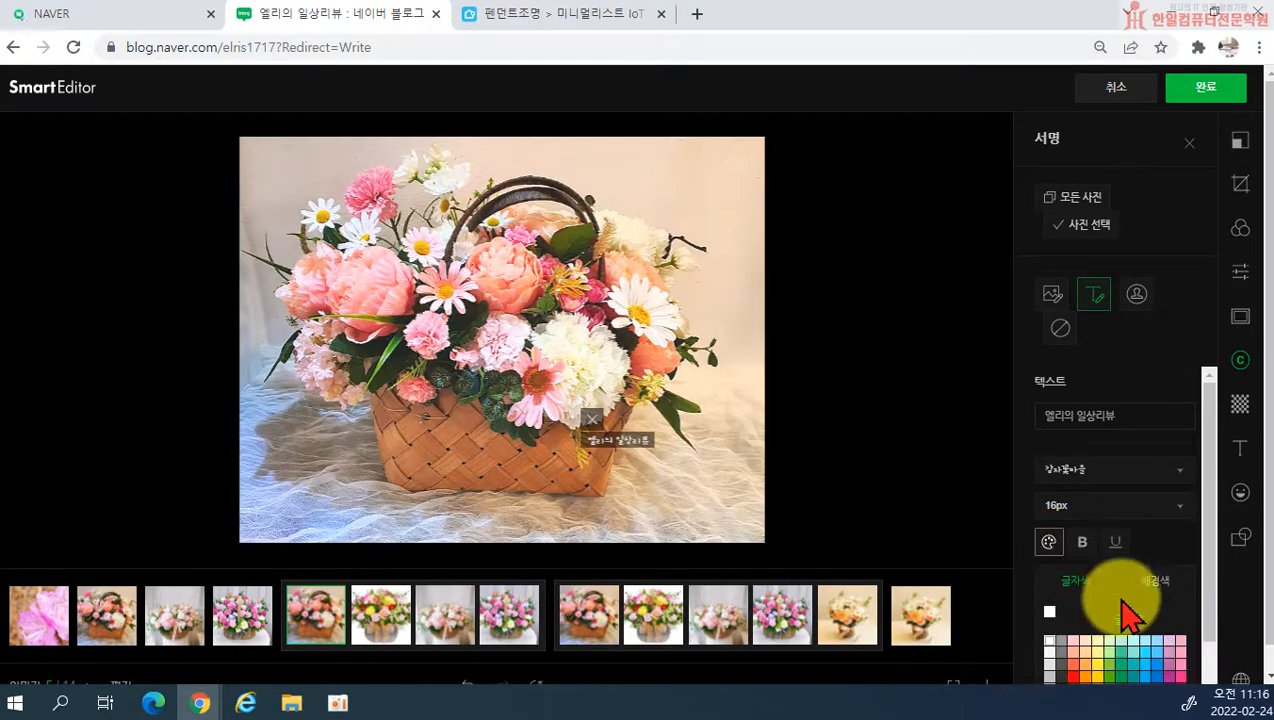
{"action": "scroll", "coordinate": [1098, 562], "scroll_direction": "down", "scroll_amount": 1}
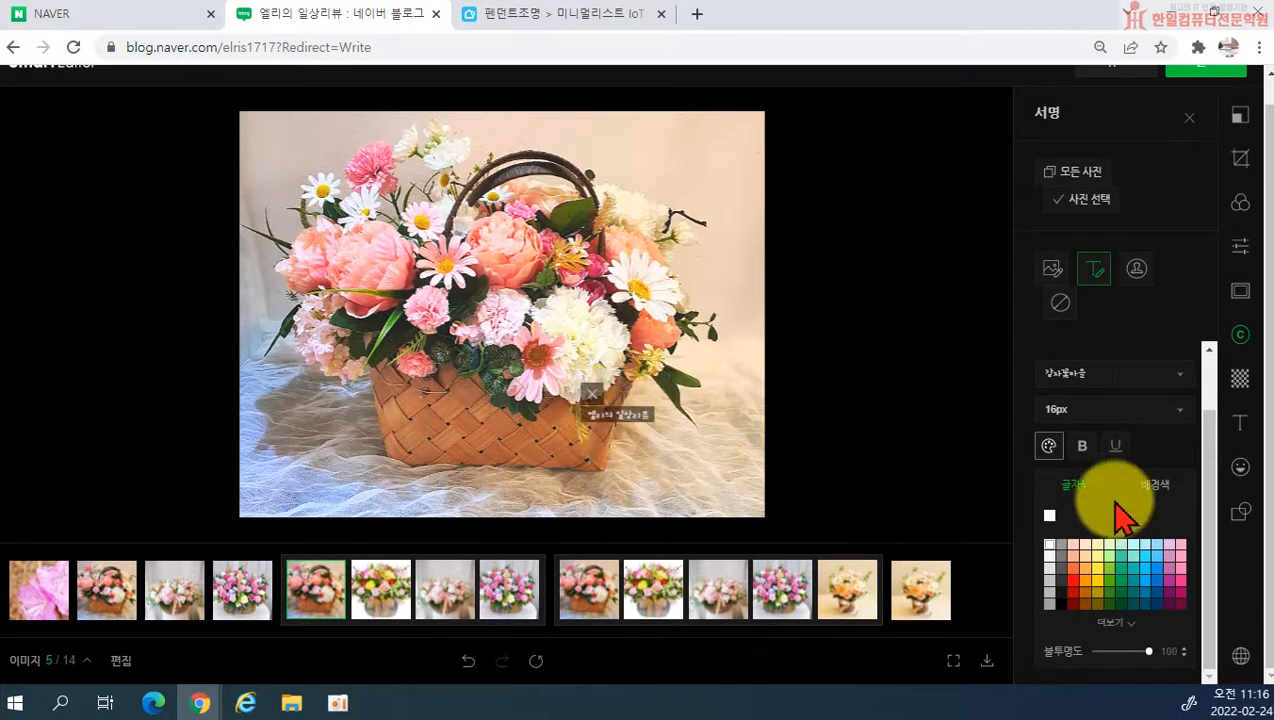
{"action": "left_click", "coordinate": [1155, 488]}
{"action": "left_click_drag", "start_coordinate": [1148, 651], "coordinate": [1089, 655]}
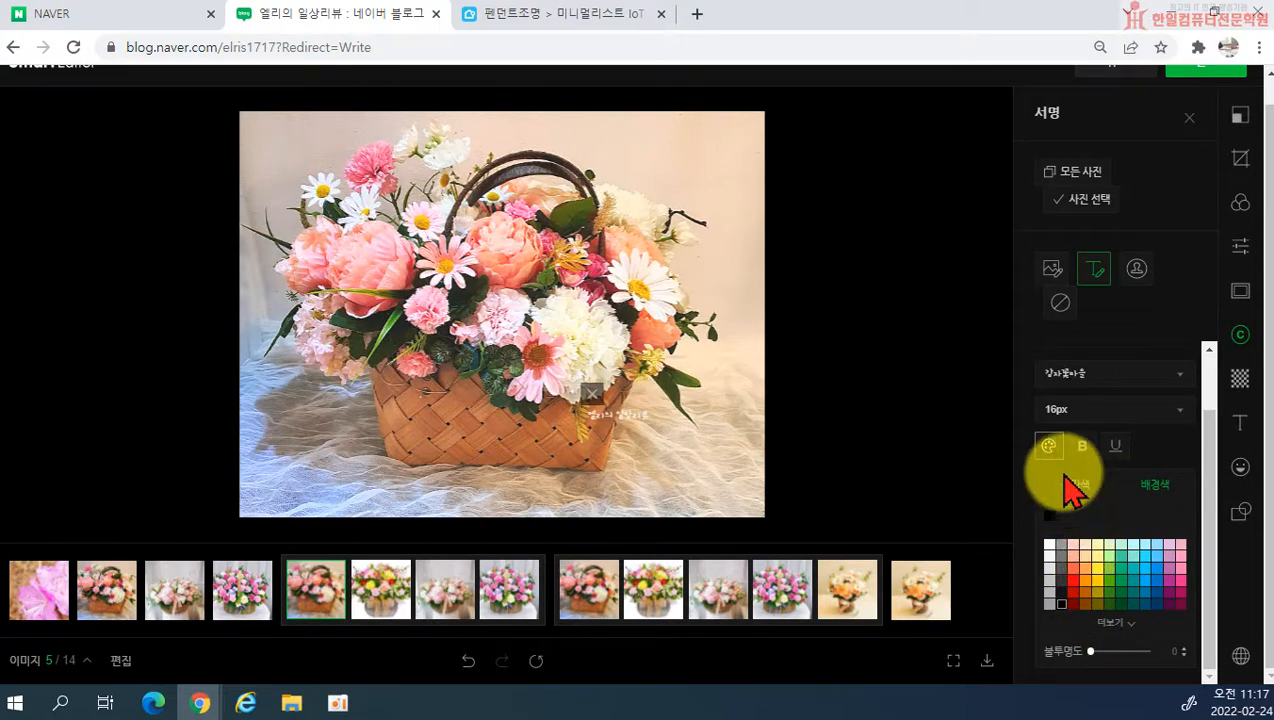
{"action": "left_click", "coordinate": [1075, 486]}
{"action": "left_click_drag", "start_coordinate": [1090, 651], "coordinate": [1123, 662]}
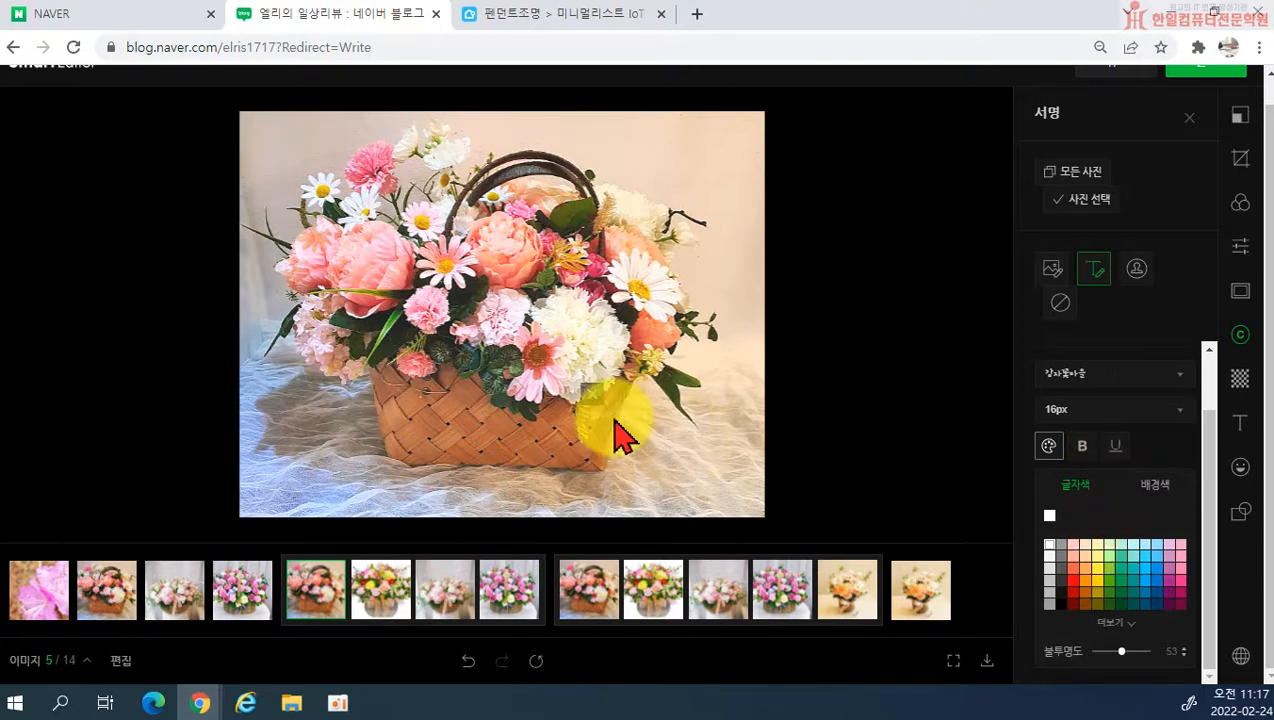
{"action": "left_click_drag", "start_coordinate": [606, 435], "coordinate": [530, 425]}
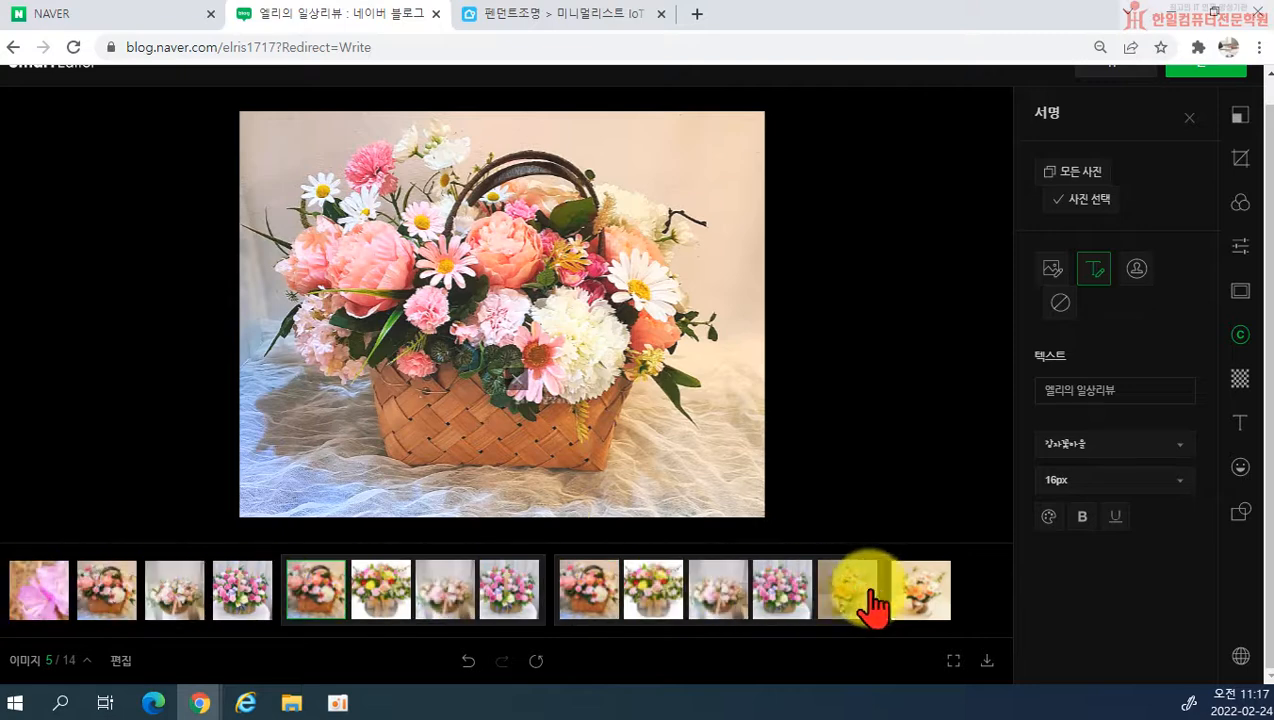
Step: Apply the text signature to all photos and reposition it on the second, third and fourth photos
{"action": "left_click", "coordinate": [1078, 176]}
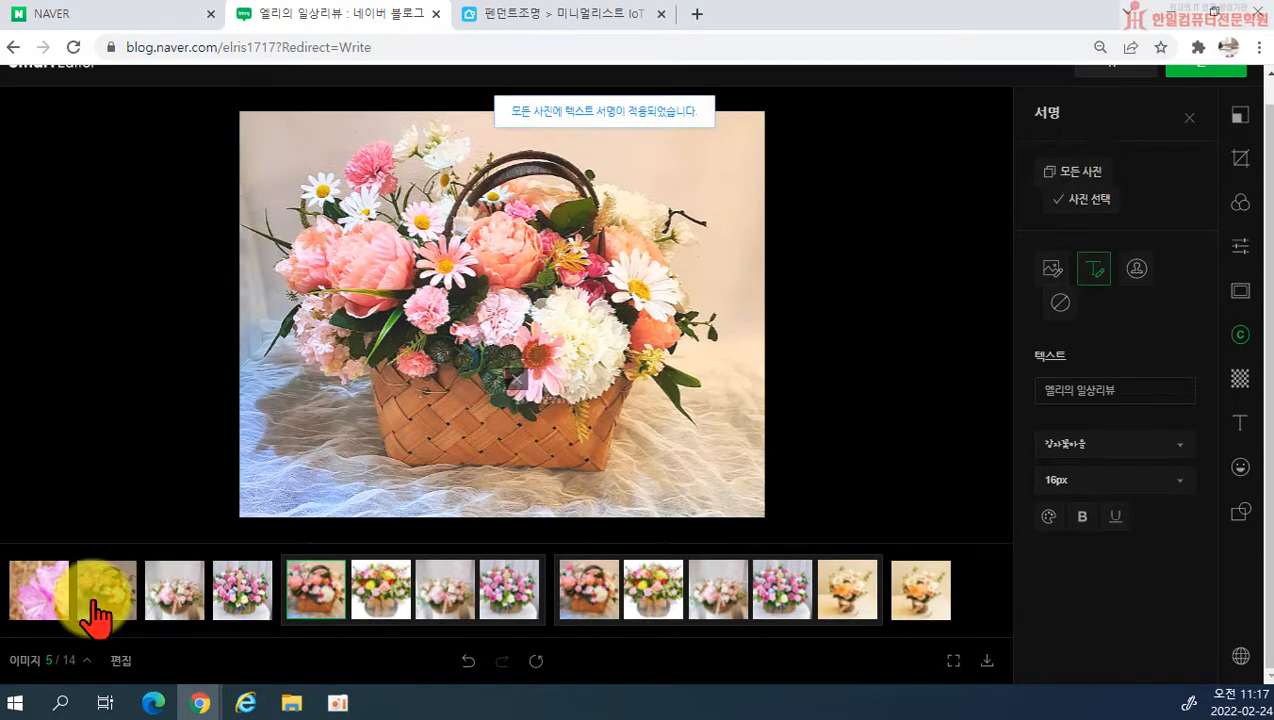
{"action": "left_click", "coordinate": [95, 603]}
{"action": "mouse_move", "coordinate": [541, 399]}
{"action": "left_mouse_down"}
{"action": "mouse_move", "coordinate": [500, 409]}
{"action": "mouse_move", "coordinate": [470, 379]}
{"action": "left_mouse_up"}
{"action": "left_click", "coordinate": [182, 590]}
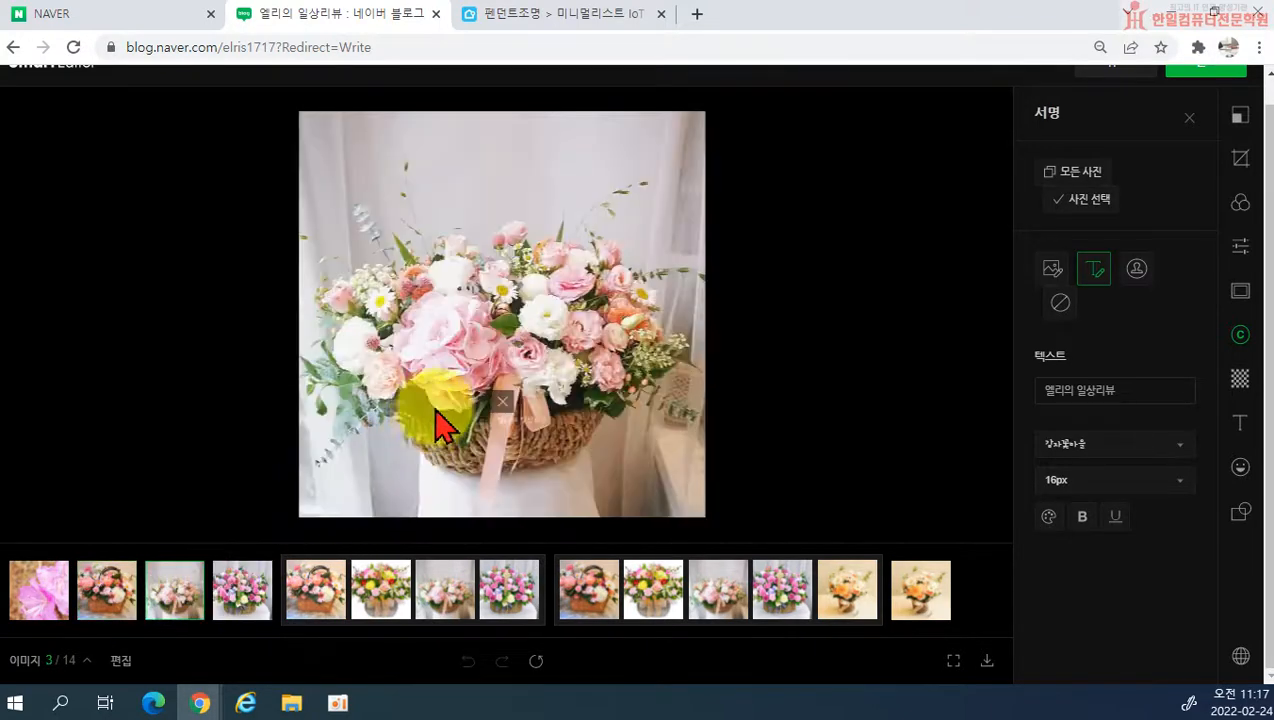
{"action": "mouse_move", "coordinate": [503, 424]}
{"action": "left_mouse_down"}
{"action": "mouse_move", "coordinate": [540, 435]}
{"action": "mouse_move", "coordinate": [549, 350]}
{"action": "mouse_move", "coordinate": [520, 335]}
{"action": "left_mouse_up"}
{"action": "left_click", "coordinate": [242, 603]}
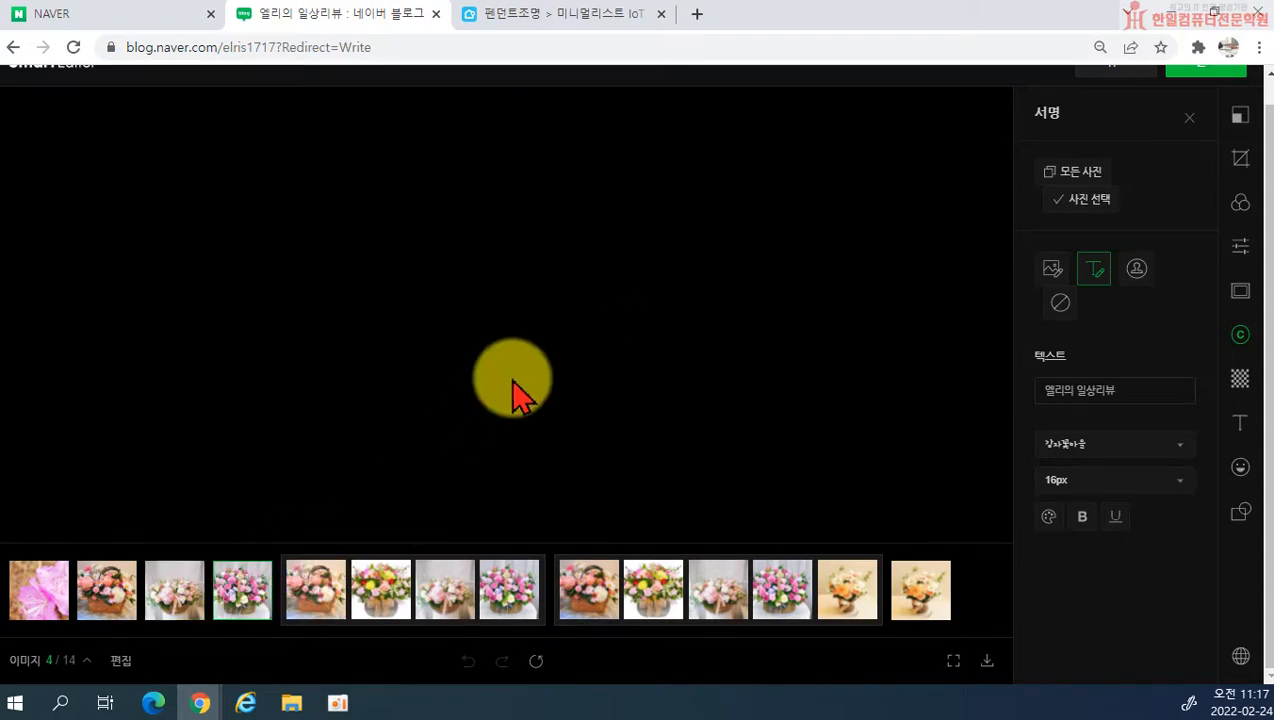
{"action": "left_click_drag", "start_coordinate": [562, 389], "coordinate": [520, 420]}
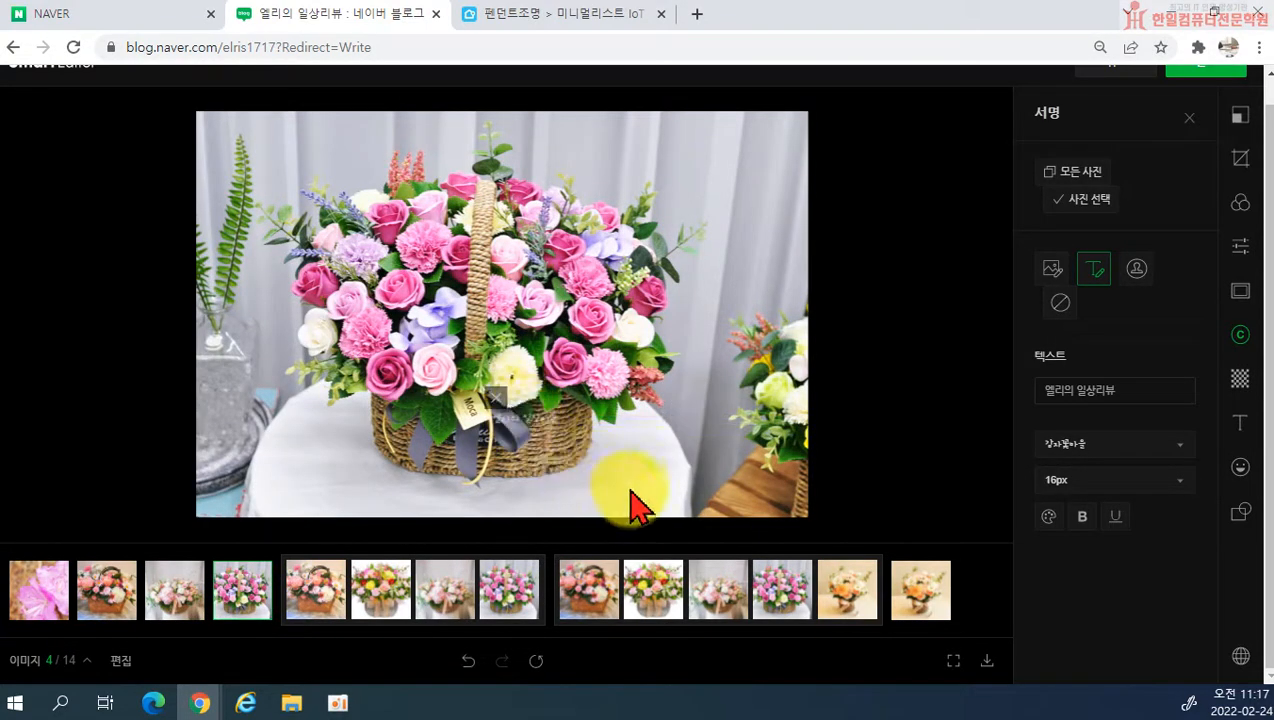
Step: Return to the fifth photo and move its text signature around, ending at the basket handle
{"action": "left_click", "coordinate": [317, 590]}
{"action": "left_click_drag", "start_coordinate": [551, 402], "coordinate": [468, 375]}
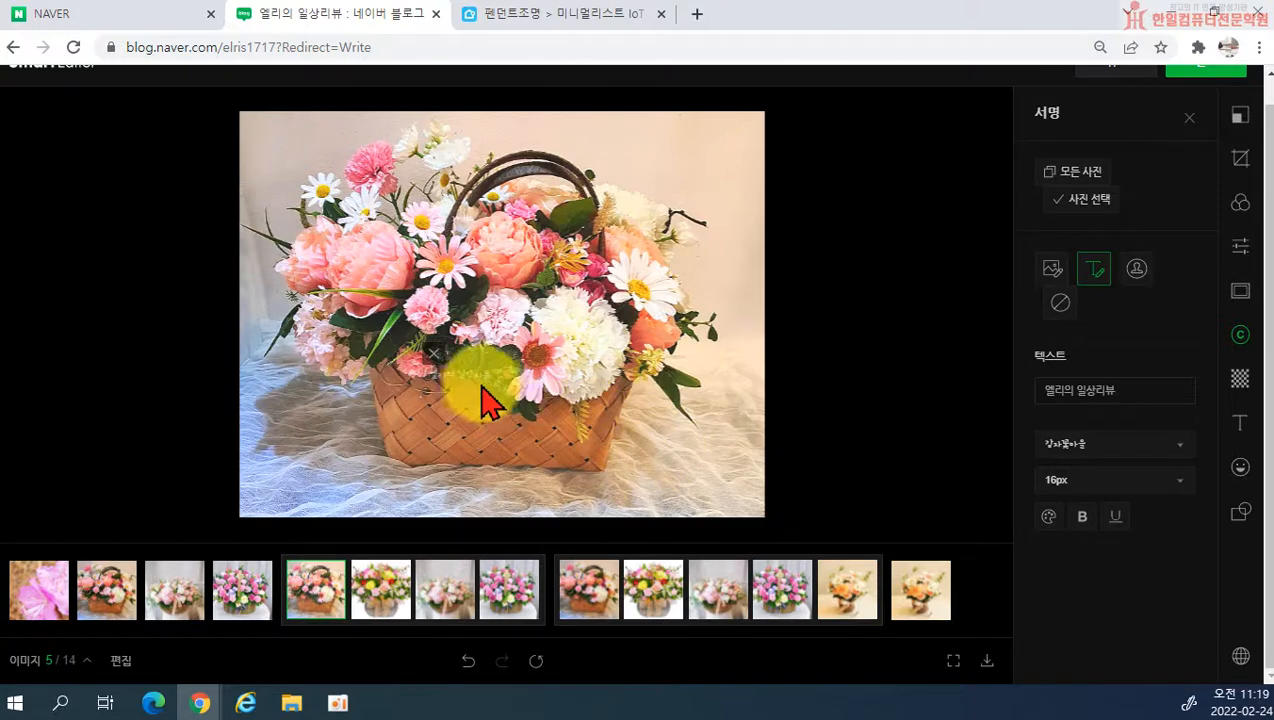
{"action": "mouse_move", "coordinate": [472, 390]}
{"action": "left_mouse_down"}
{"action": "mouse_move", "coordinate": [529, 398]}
{"action": "mouse_move", "coordinate": [545, 380]}
{"action": "mouse_move", "coordinate": [580, 244]}
{"action": "mouse_move", "coordinate": [598, 240]}
{"action": "mouse_move", "coordinate": [620, 272]}
{"action": "mouse_move", "coordinate": [662, 255]}
{"action": "mouse_move", "coordinate": [690, 292]}
{"action": "left_mouse_up"}
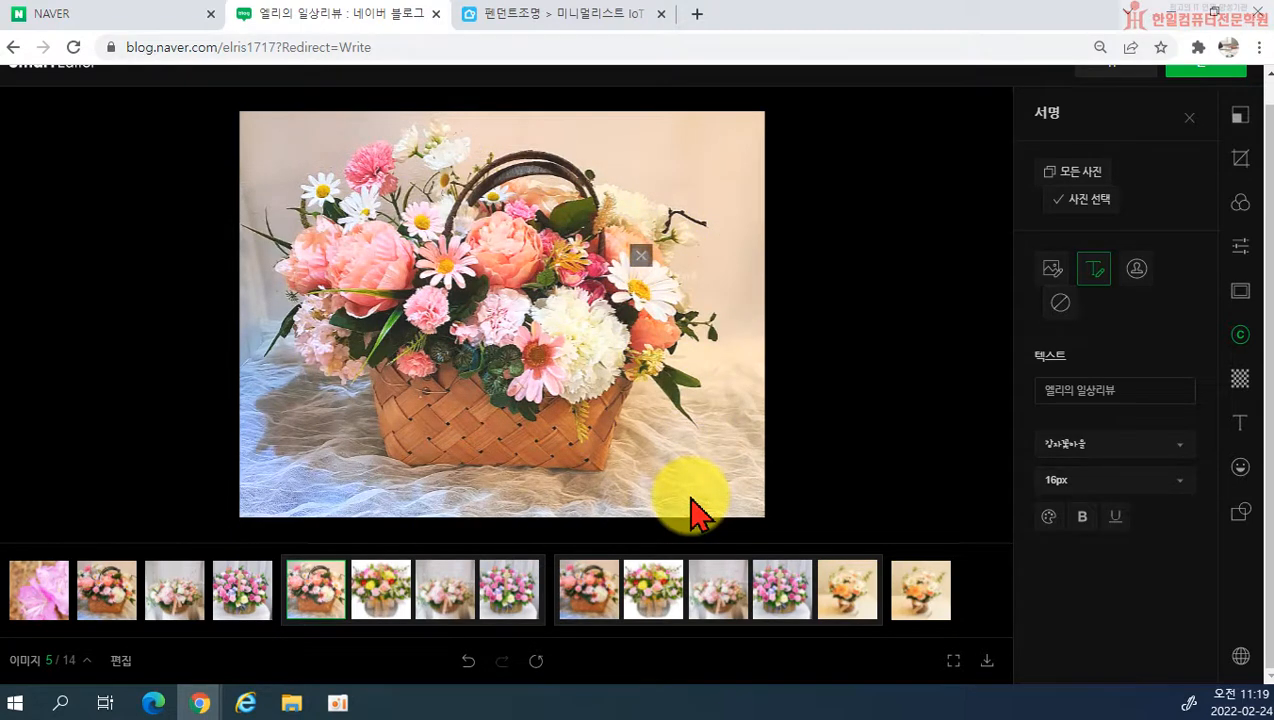
{"action": "mouse_move", "coordinate": [680, 293]}
{"action": "left_mouse_down"}
{"action": "mouse_move", "coordinate": [663, 250]}
{"action": "mouse_move", "coordinate": [580, 186]}
{"action": "left_mouse_up"}
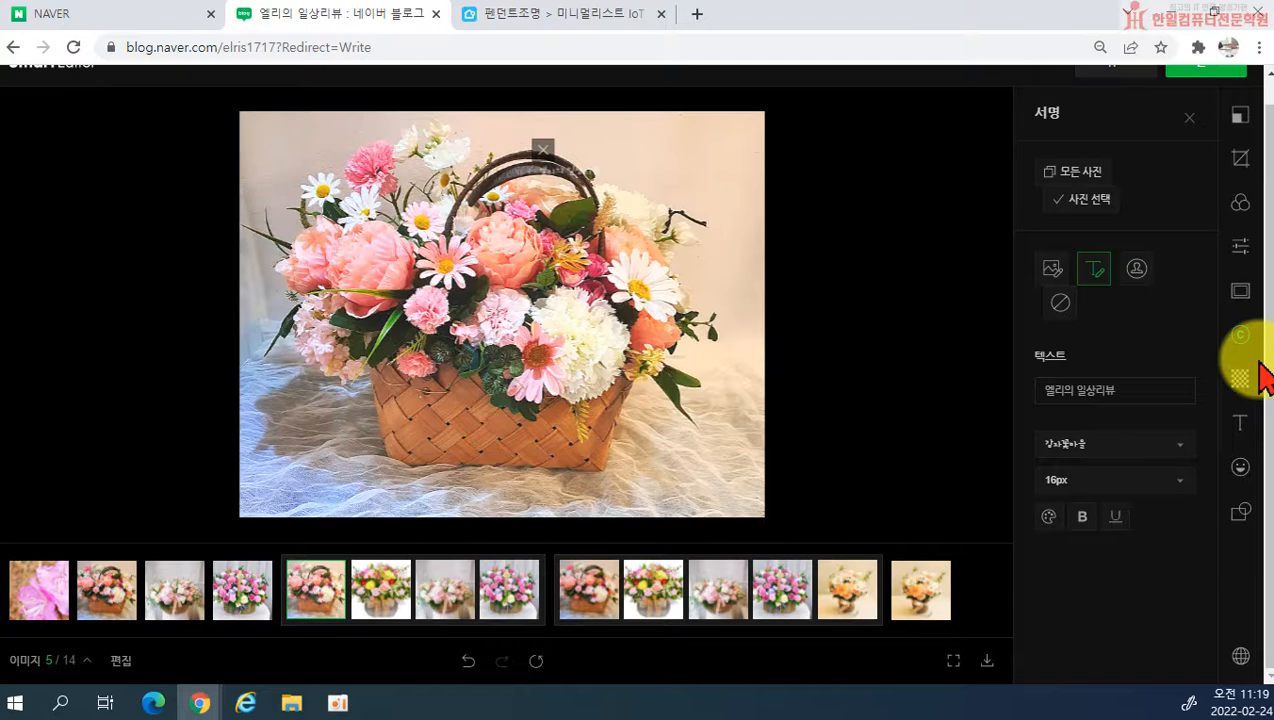
Step: Switch the fifth photo to the image signature and place it in the photo's lower-right corner
{"action": "left_click", "coordinate": [1058, 272]}
{"action": "mouse_move", "coordinate": [556, 222]}
{"action": "left_mouse_down"}
{"action": "mouse_move", "coordinate": [677, 375]}
{"action": "mouse_move", "coordinate": [718, 512]}
{"action": "mouse_move", "coordinate": [717, 493]}
{"action": "left_mouse_up"}
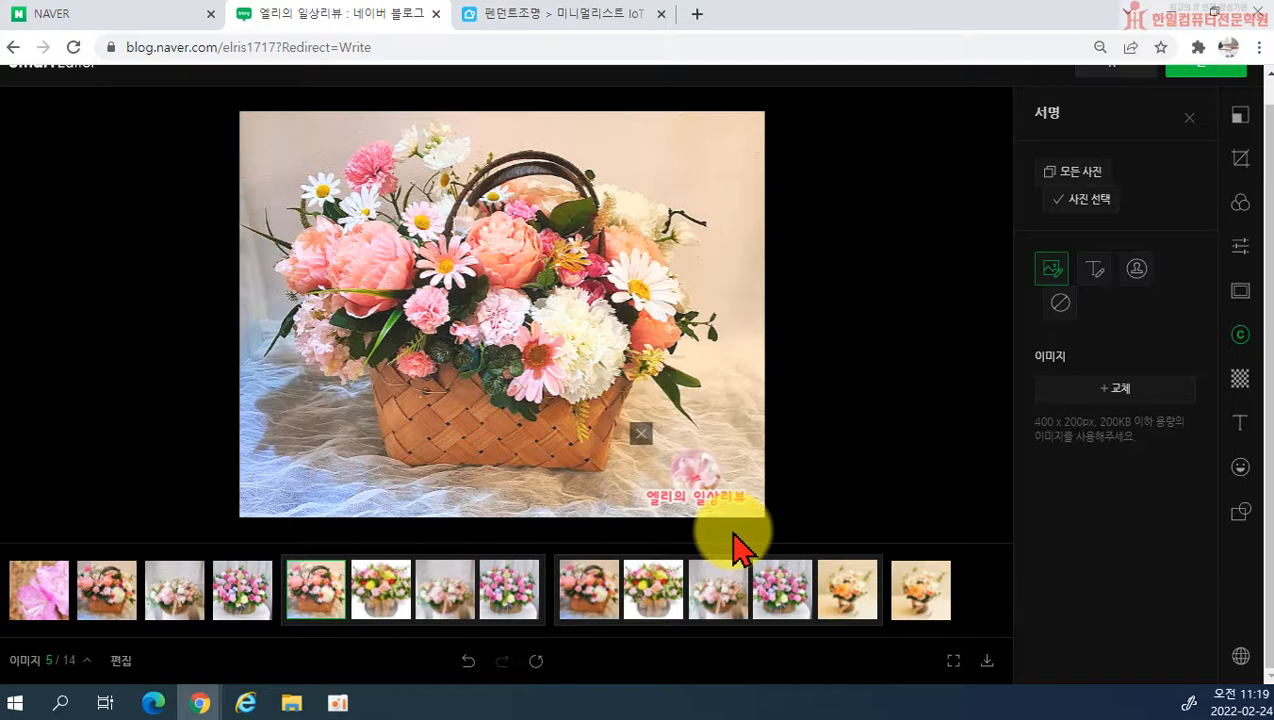
{"action": "mouse_move", "coordinate": [700, 498]}
{"action": "left_mouse_down"}
{"action": "mouse_move", "coordinate": [597, 478]}
{"action": "mouse_move", "coordinate": [620, 490]}
{"action": "mouse_move", "coordinate": [707, 430]}
{"action": "mouse_move", "coordinate": [700, 479]}
{"action": "left_mouse_up"}
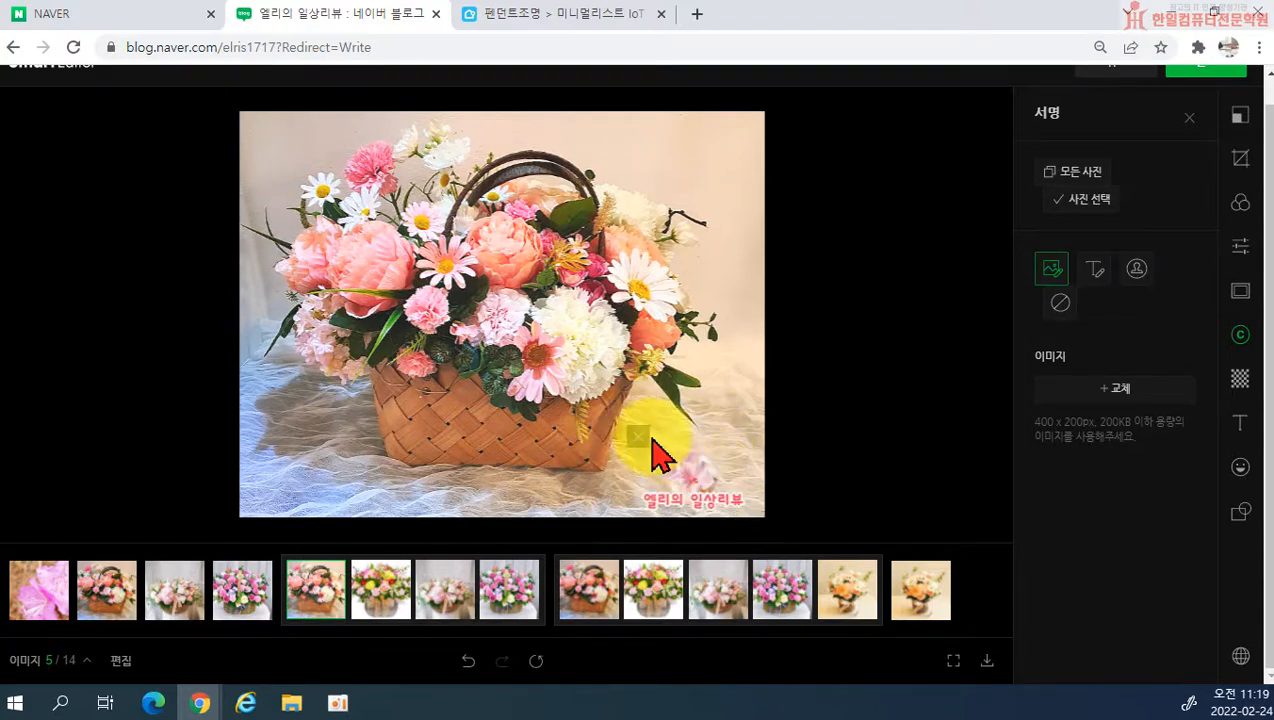
Step: Switch the fifth photo back to the text signature and place it over the woven basket
{"action": "left_click", "coordinate": [1094, 268]}
{"action": "mouse_move", "coordinate": [760, 500]}
{"action": "left_mouse_down"}
{"action": "mouse_move", "coordinate": [738, 508]}
{"action": "mouse_move", "coordinate": [618, 410]}
{"action": "mouse_move", "coordinate": [566, 424]}
{"action": "left_mouse_up"}
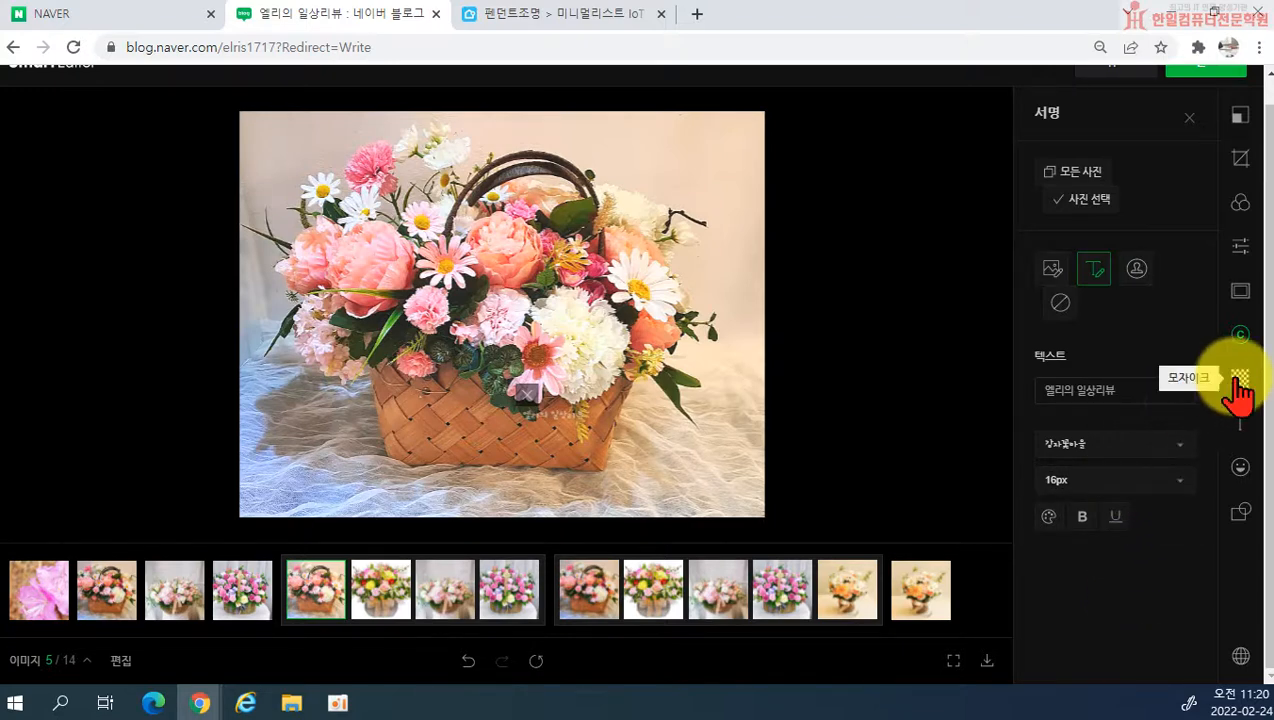
{"action": "scroll", "coordinate": [648, 506], "scroll_direction": "up", "scroll_amount": 1}
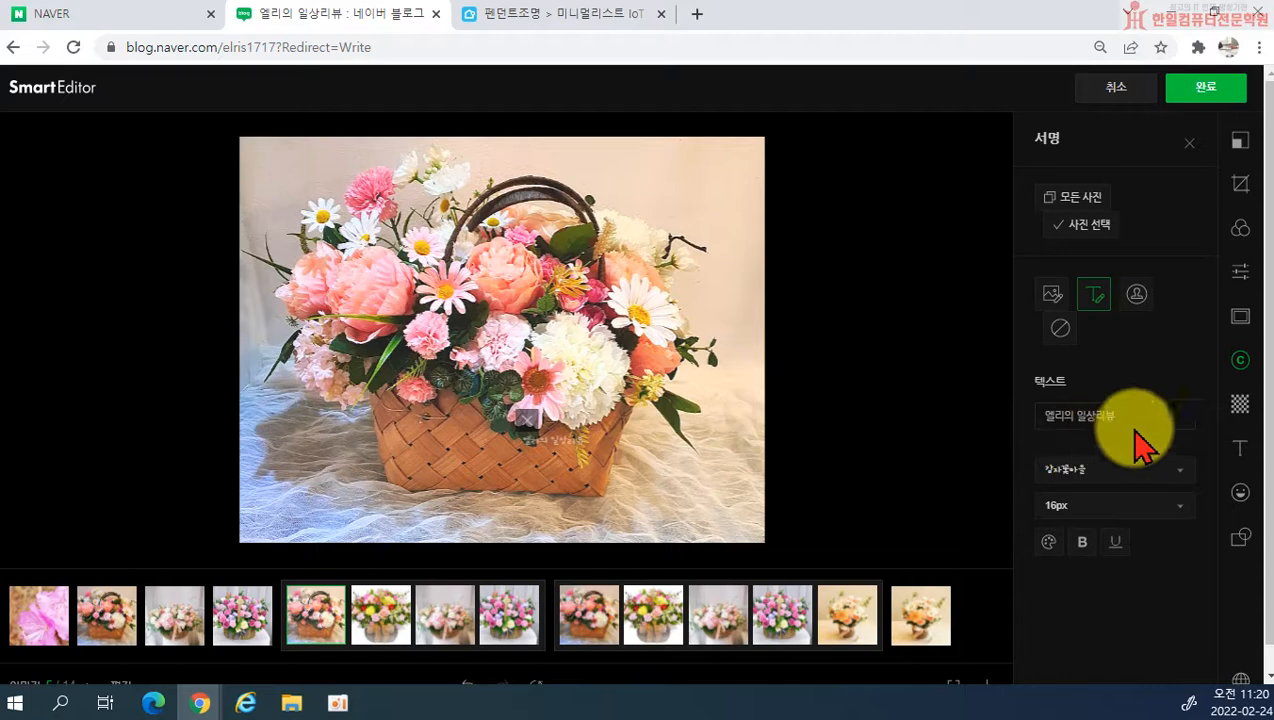
Step: Try a square mosaic at strength 2 over the right side of the basket handle and remove it
{"action": "left_click", "coordinate": [1240, 405]}
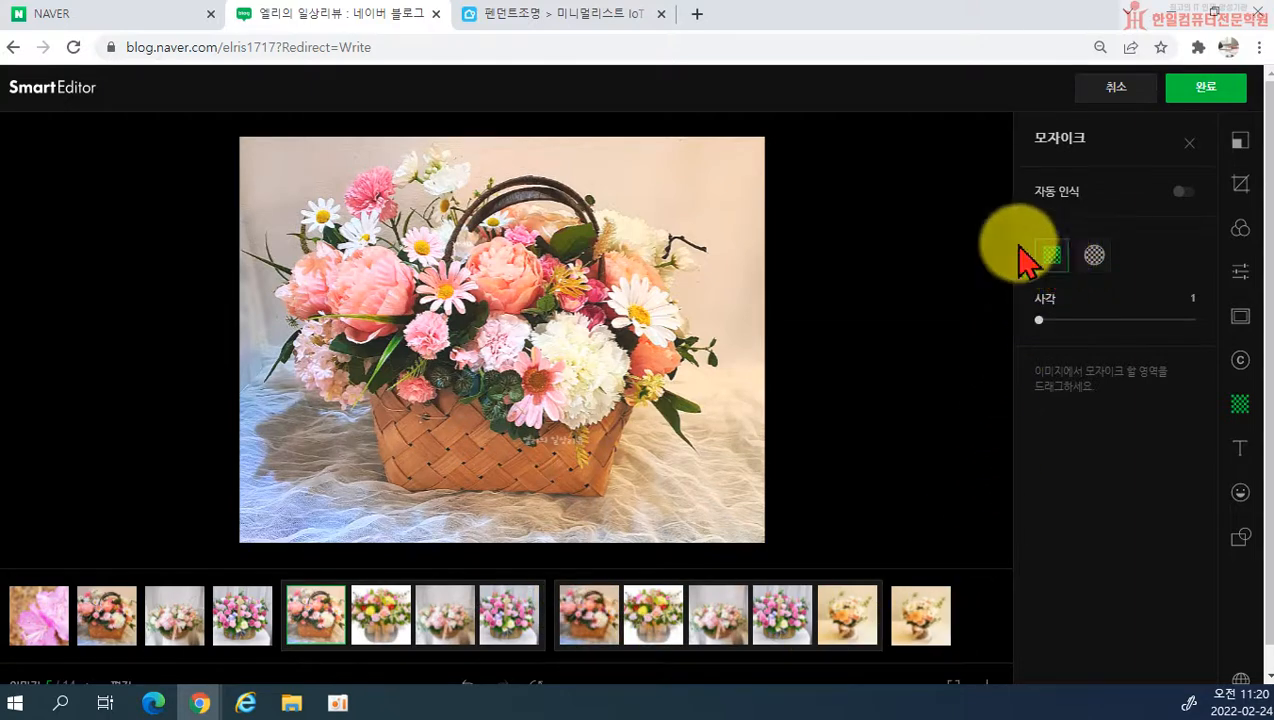
{"action": "left_click_drag", "start_coordinate": [511, 189], "coordinate": [649, 270]}
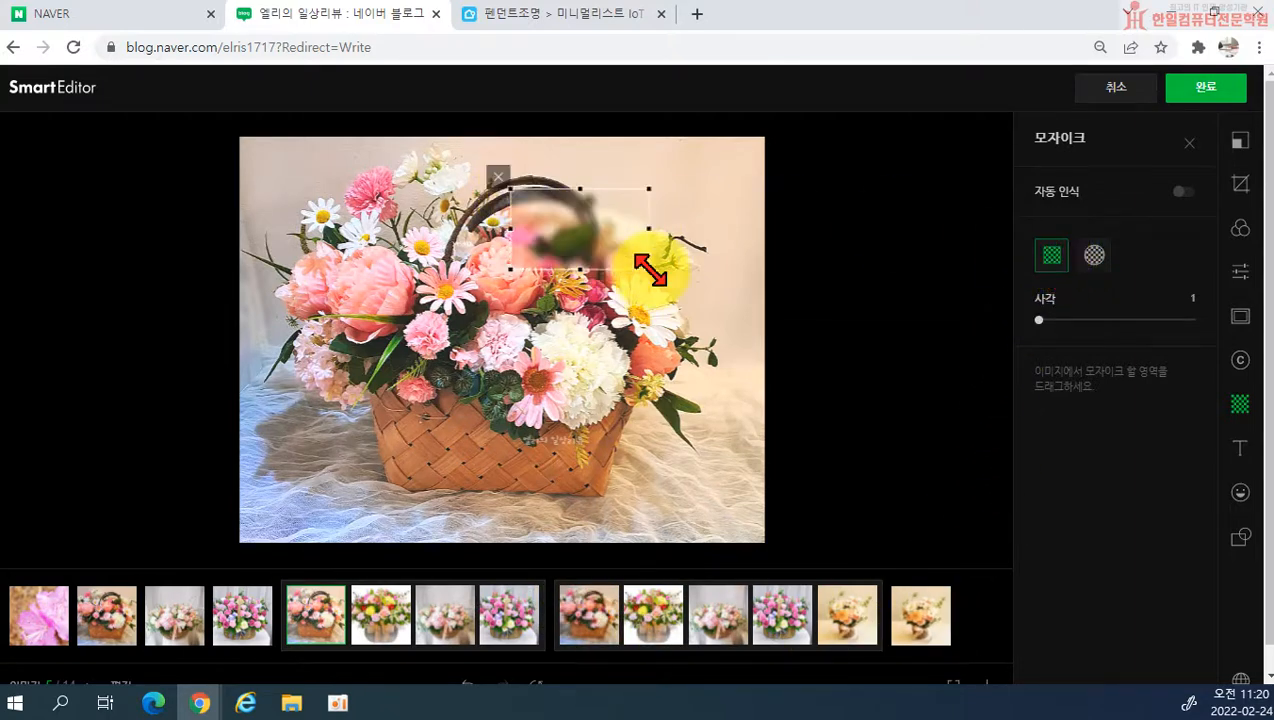
{"action": "mouse_move", "coordinate": [1039, 320]}
{"action": "left_mouse_down"}
{"action": "mouse_move", "coordinate": [1119, 320]}
{"action": "mouse_move", "coordinate": [1060, 320]}
{"action": "left_mouse_up"}
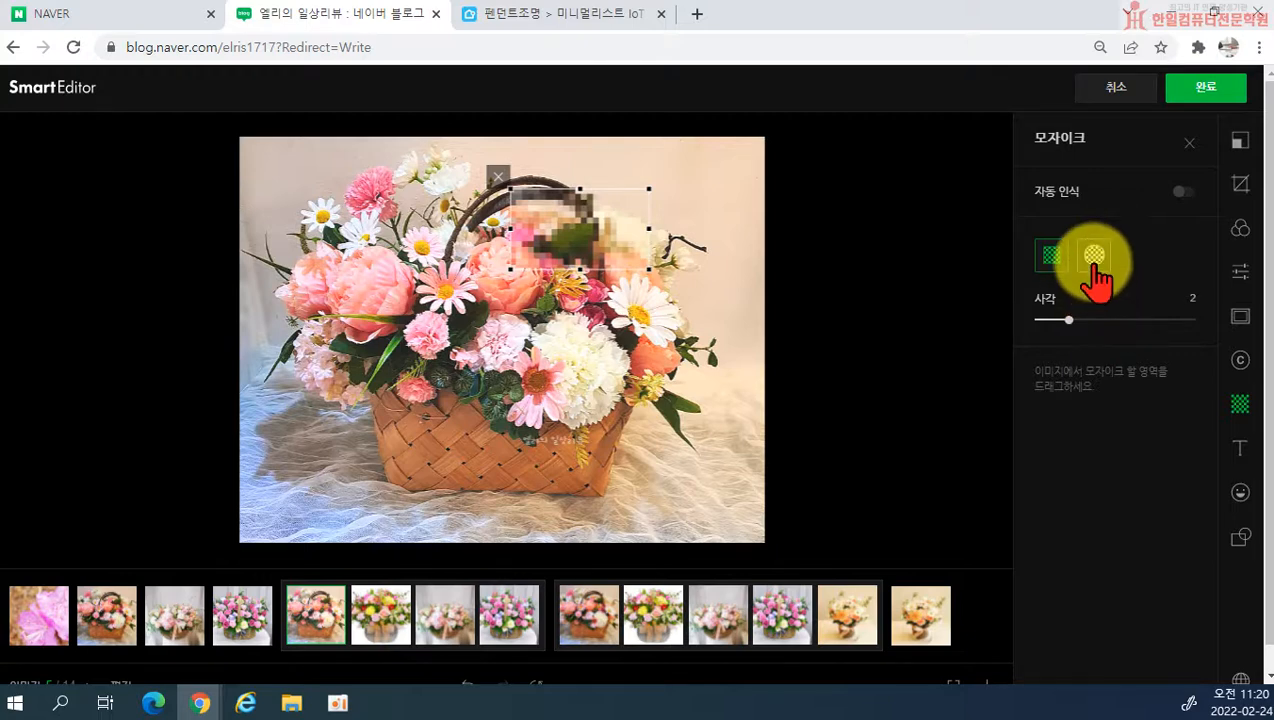
{"action": "mouse_move", "coordinate": [1068, 320]}
{"action": "left_mouse_down"}
{"action": "mouse_move", "coordinate": [1053, 327]}
{"action": "mouse_move", "coordinate": [1132, 320]}
{"action": "mouse_move", "coordinate": [1068, 321]}
{"action": "left_mouse_up"}
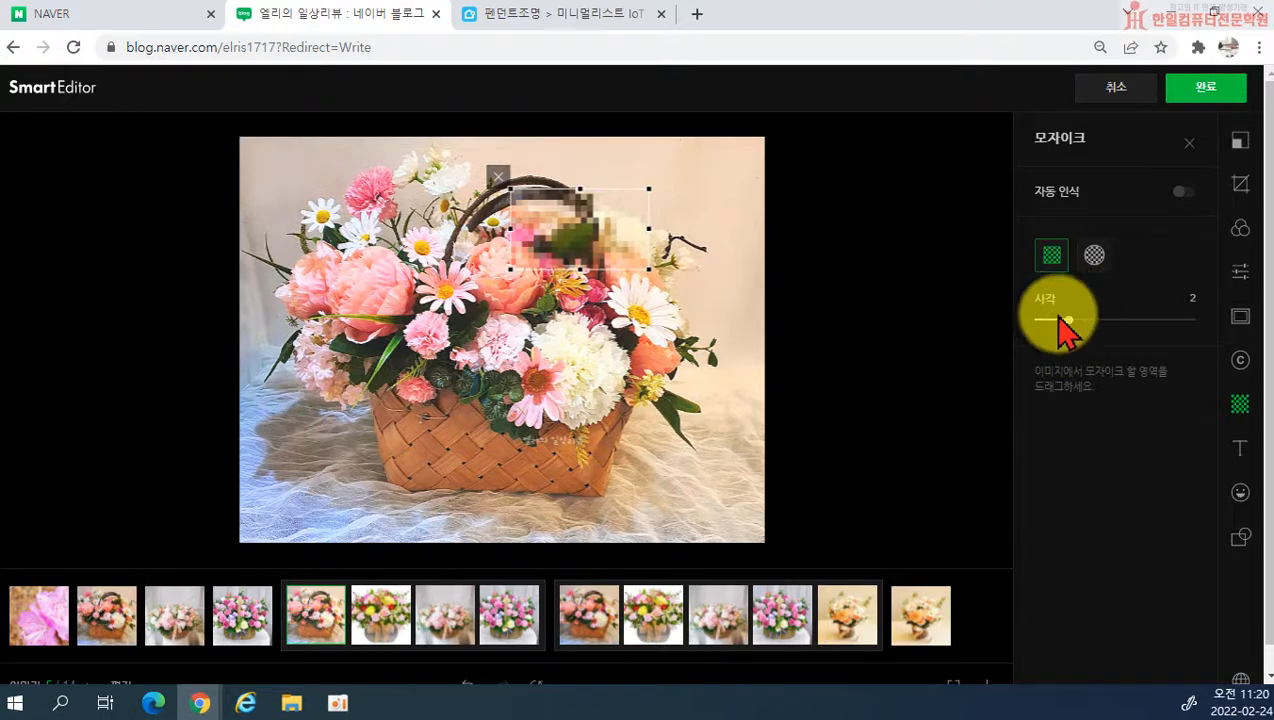
{"action": "left_click", "coordinate": [499, 180]}
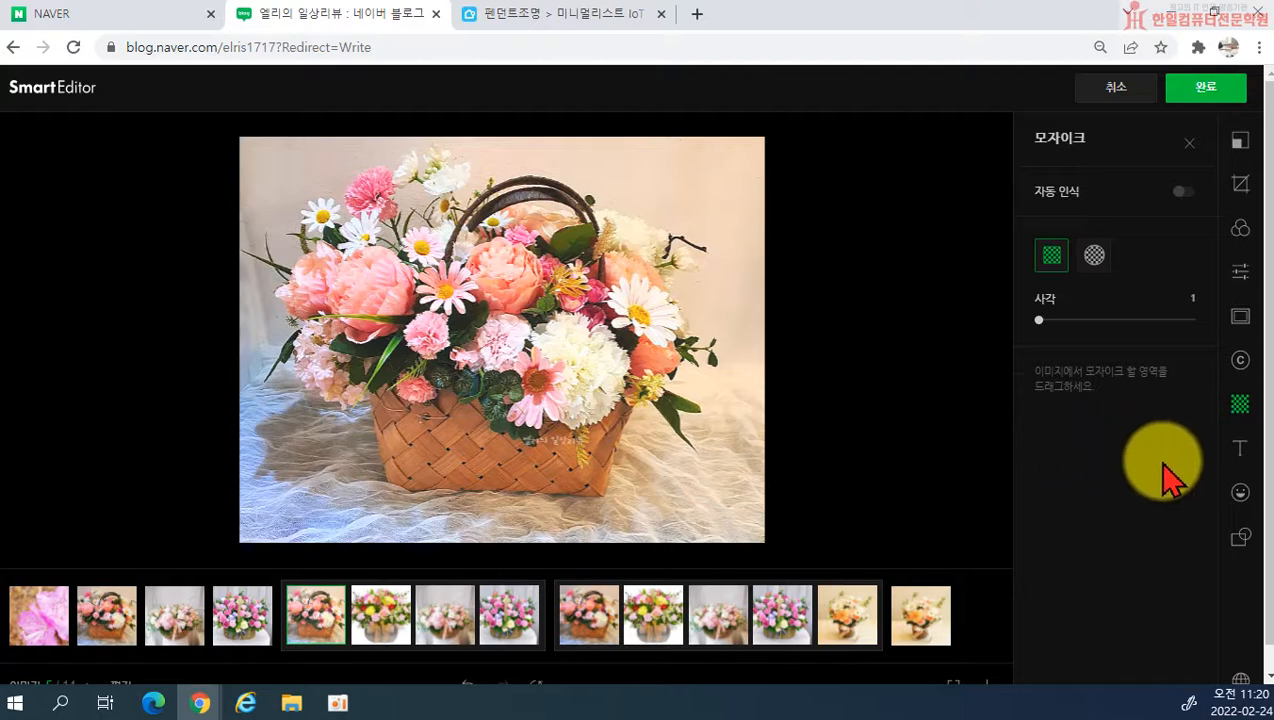
Step: Add a plain text box to the photo and delete it
{"action": "left_click", "coordinate": [1238, 455]}
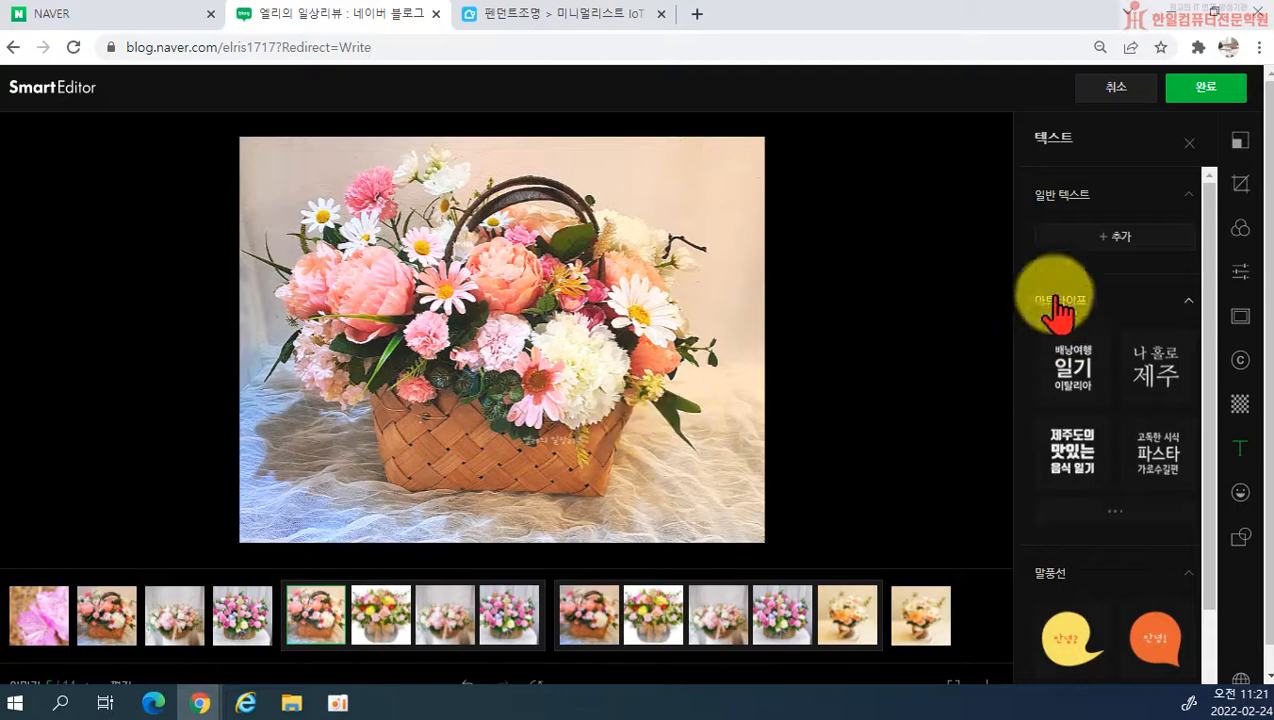
{"action": "left_click", "coordinate": [1074, 236]}
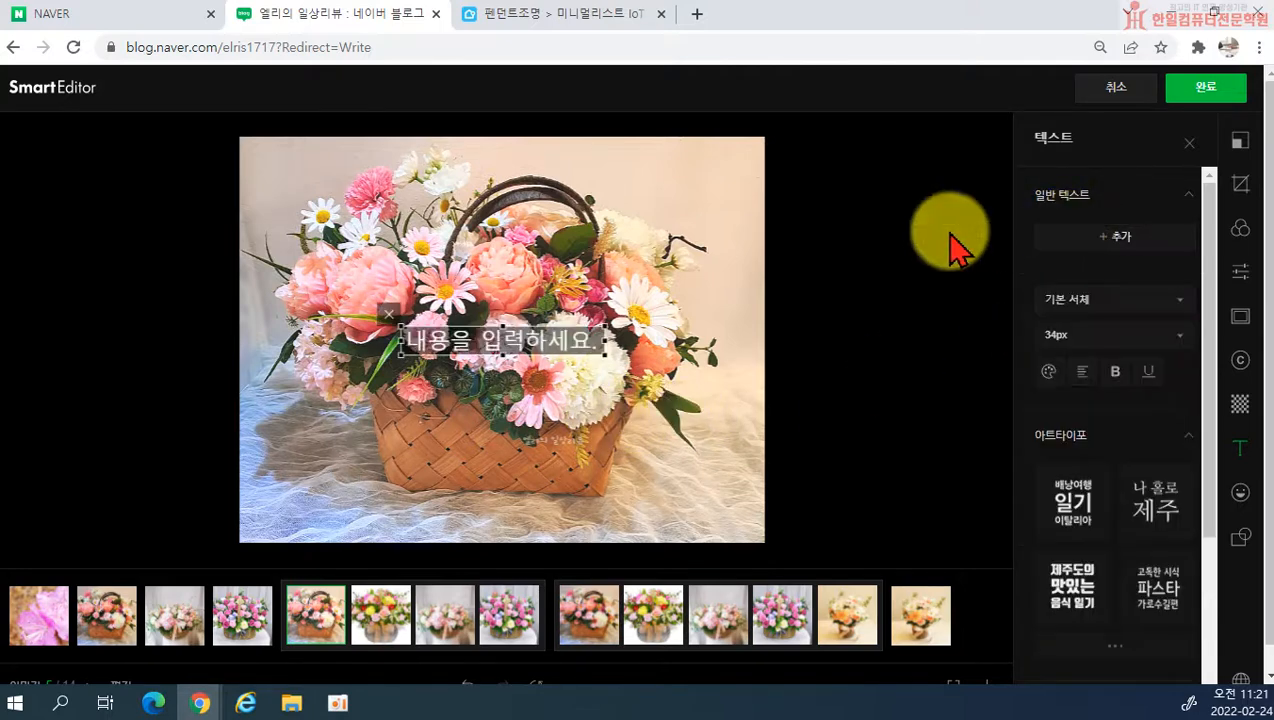
{"action": "left_click", "coordinate": [390, 328]}
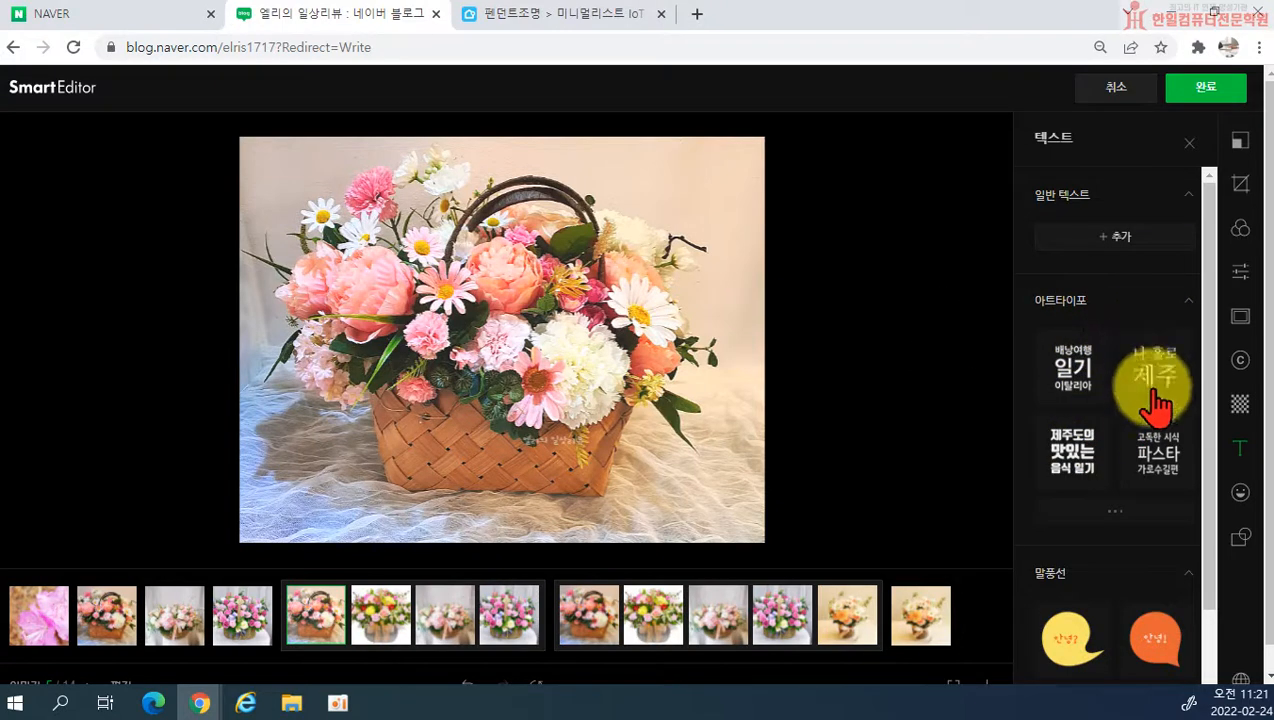
Step: Try the 유미의 배낭여행 art-typography title on the photo, delete it, and browse the remaining typography designs
{"action": "left_click", "coordinate": [1133, 518]}
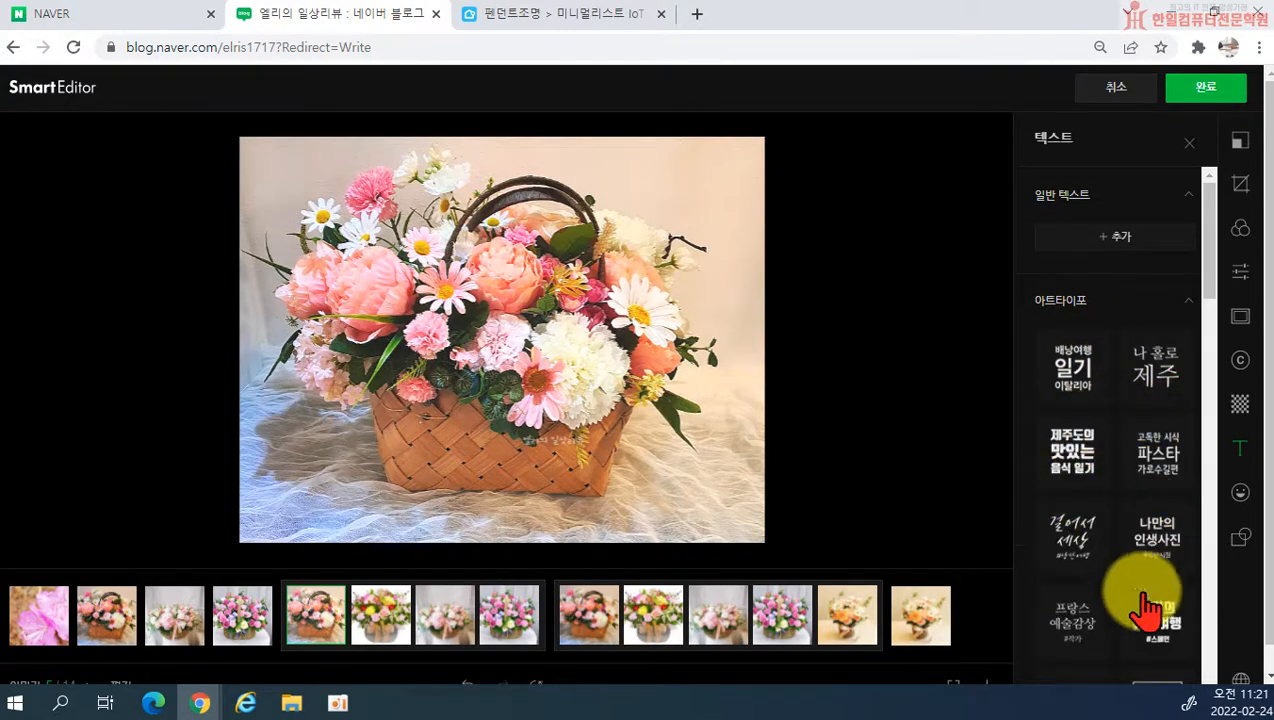
{"action": "left_click", "coordinate": [1145, 648]}
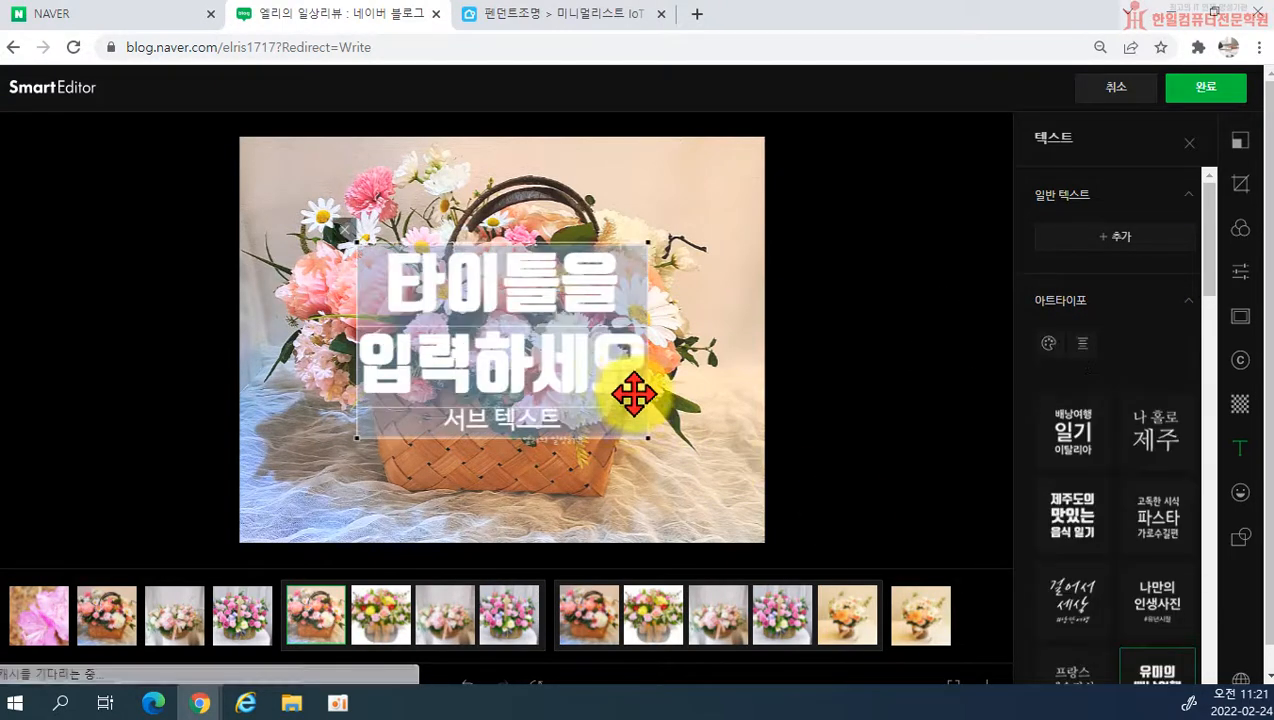
{"action": "double_click", "coordinate": [457, 301]}
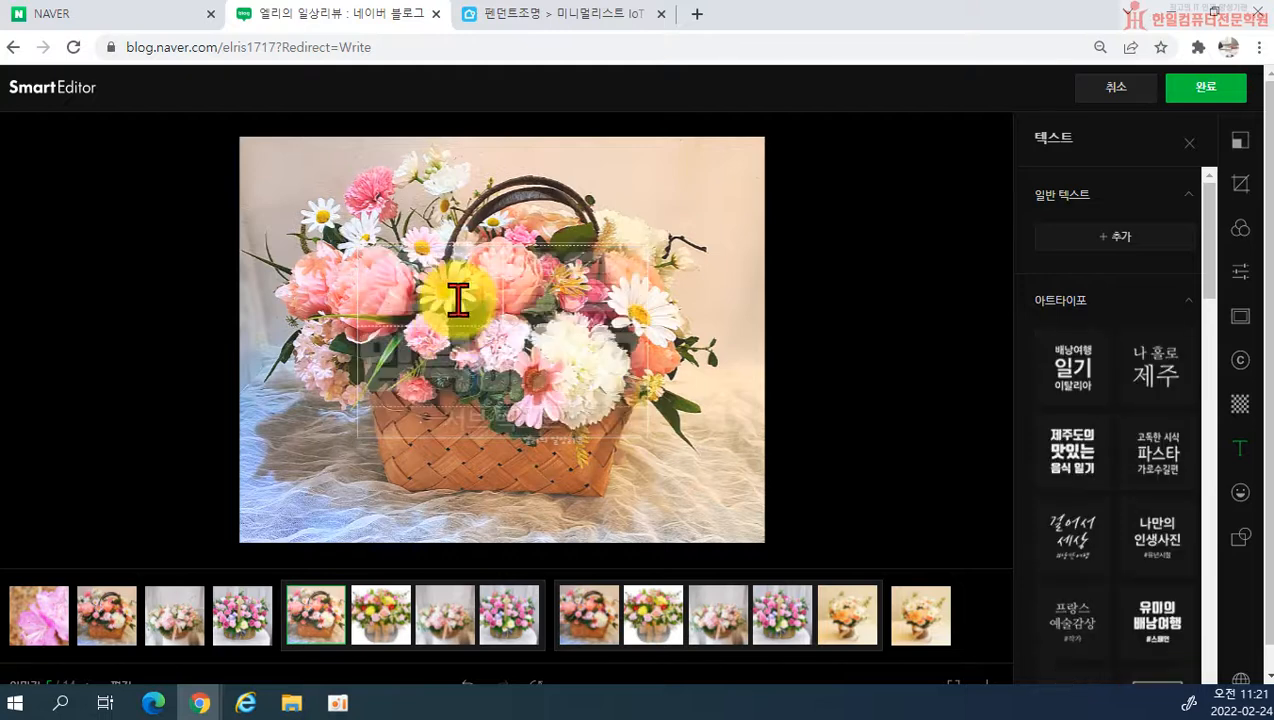
{"action": "left_click", "coordinate": [681, 427]}
{"action": "left_click", "coordinate": [577, 387]}
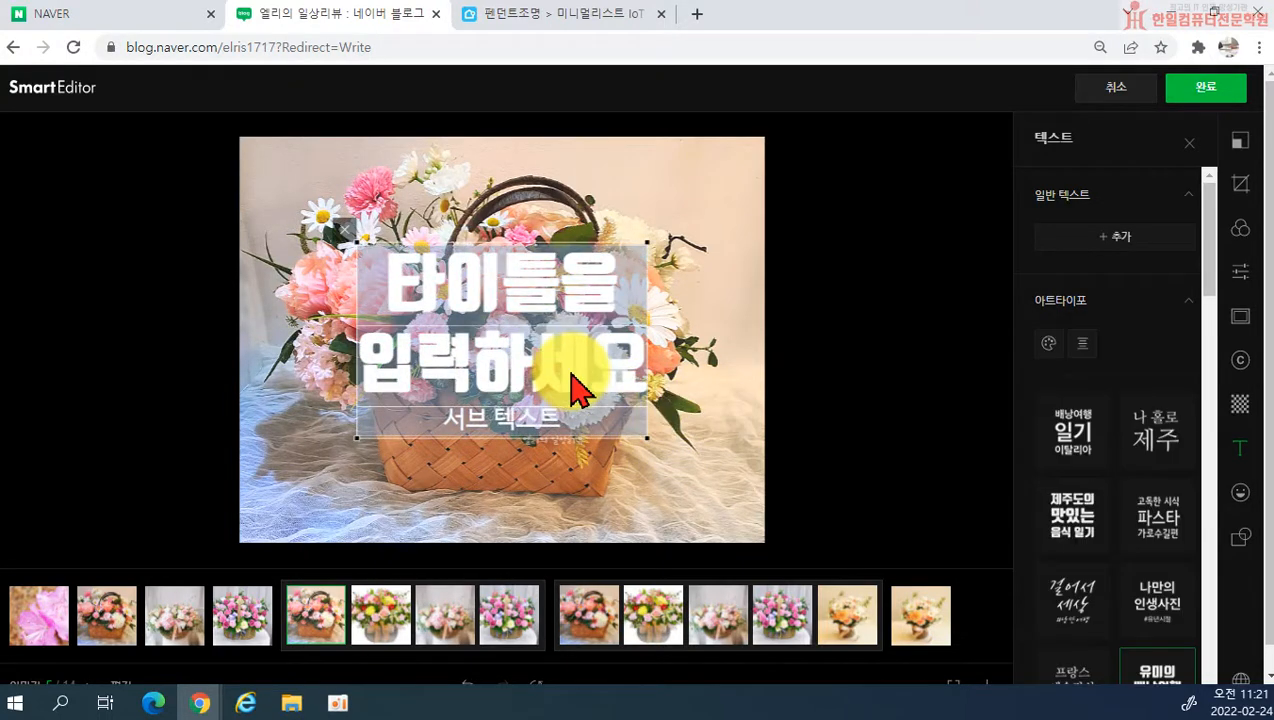
{"action": "key", "text": "Delete"}
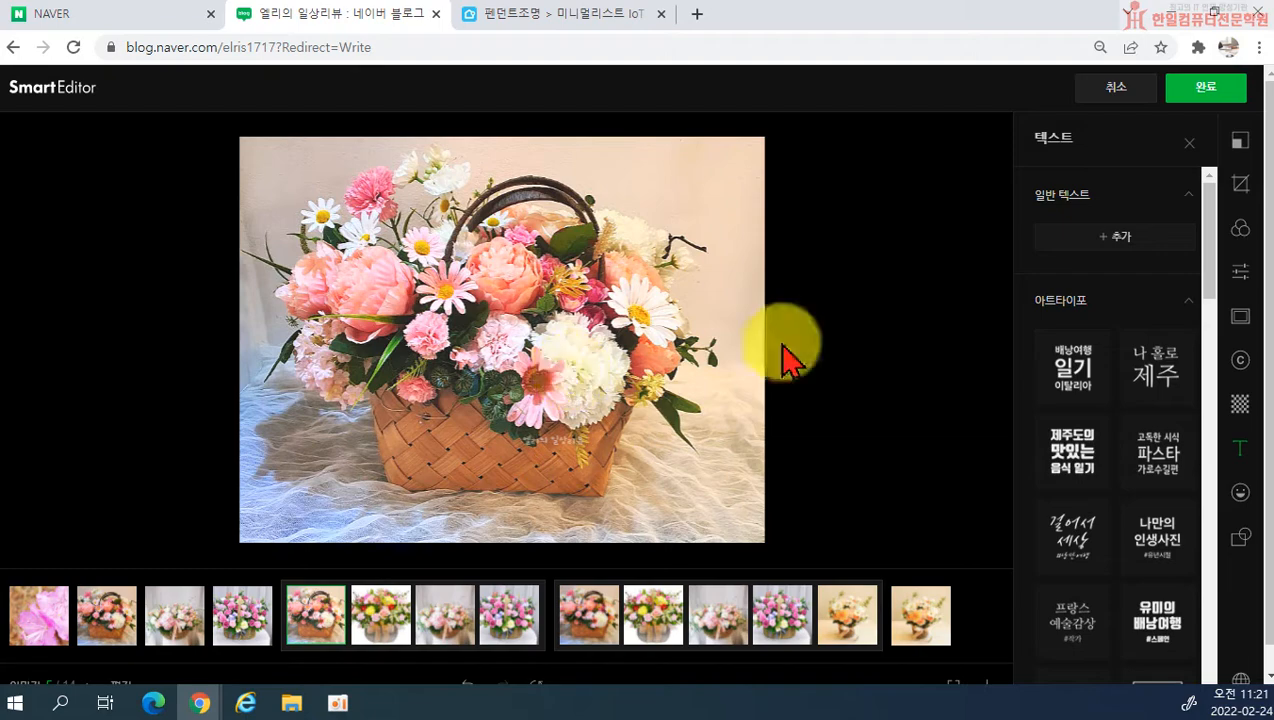
{"action": "scroll", "coordinate": [1074, 489], "scroll_direction": "down", "scroll_amount": 5}
{"action": "scroll", "coordinate": [1133, 550], "scroll_direction": "down", "scroll_amount": 10}
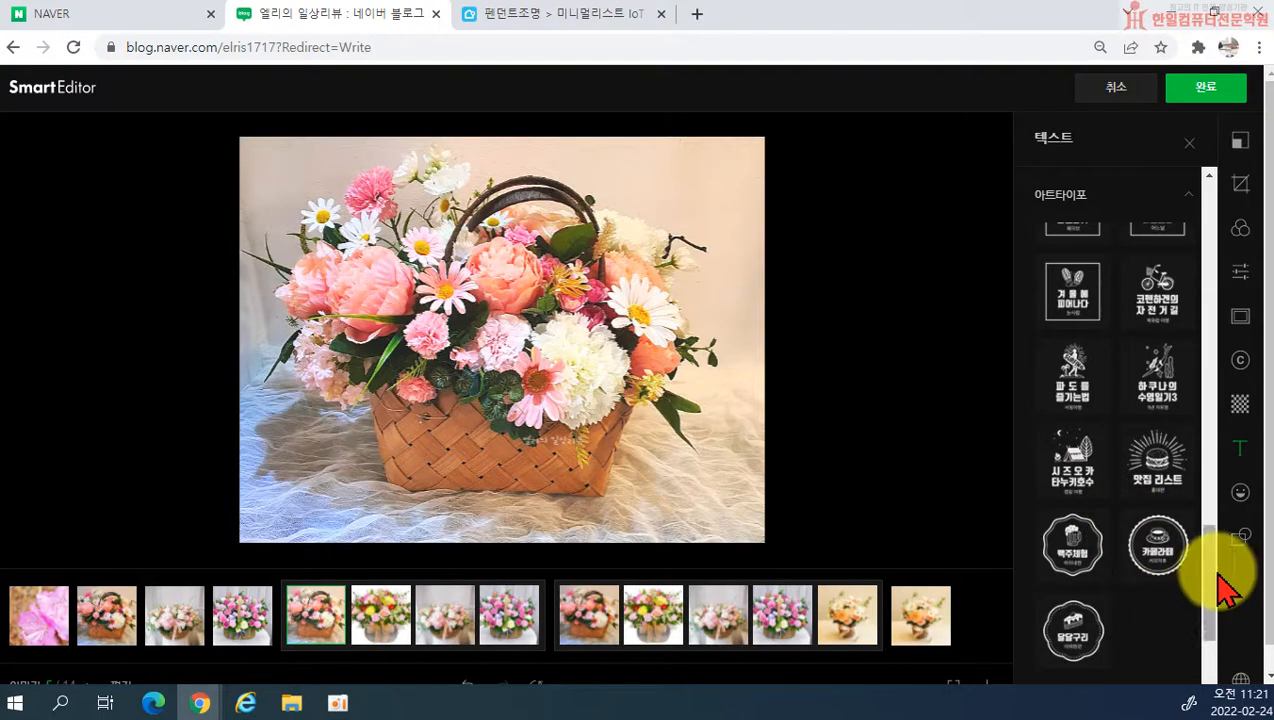
Step: Browse the sticker categories, try a small laughing emoji sticker over the signature on the basket, and remove it
{"action": "left_click", "coordinate": [1240, 494]}
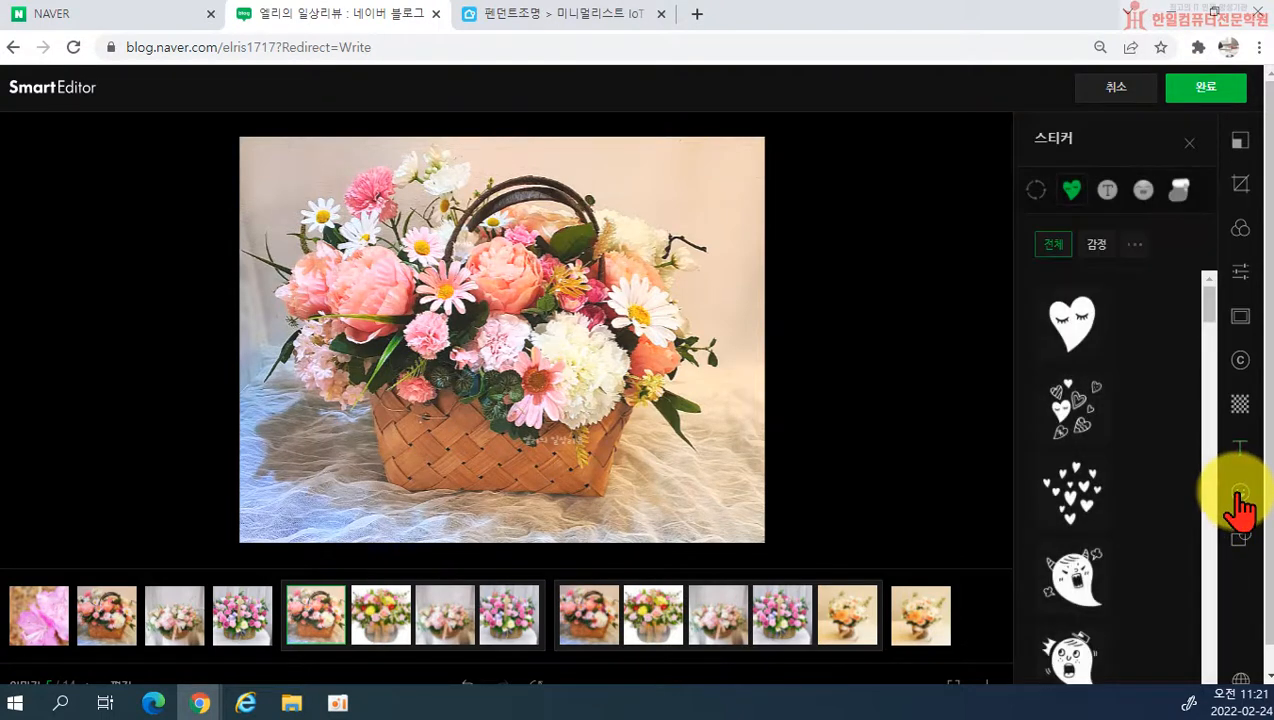
{"action": "scroll", "coordinate": [1166, 421], "scroll_direction": "down", "scroll_amount": 3}
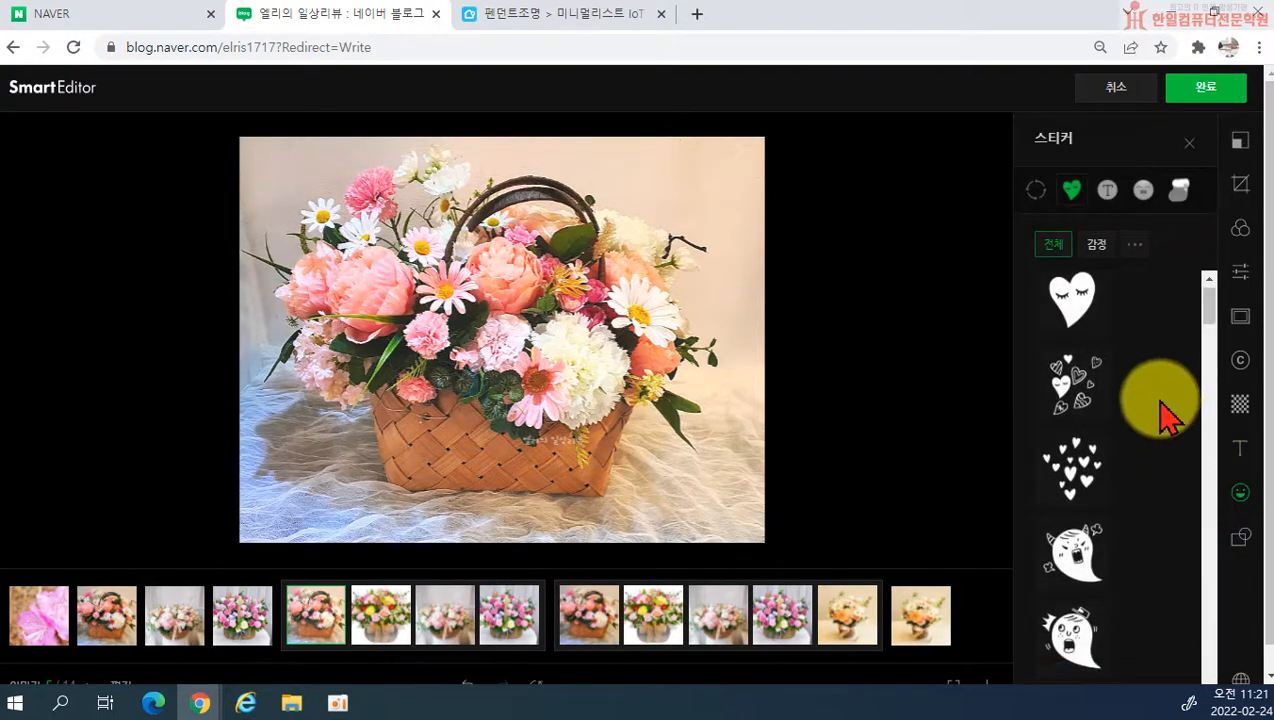
{"action": "left_click", "coordinate": [1107, 190]}
{"action": "left_click", "coordinate": [1145, 192]}
{"action": "left_click", "coordinate": [1168, 196]}
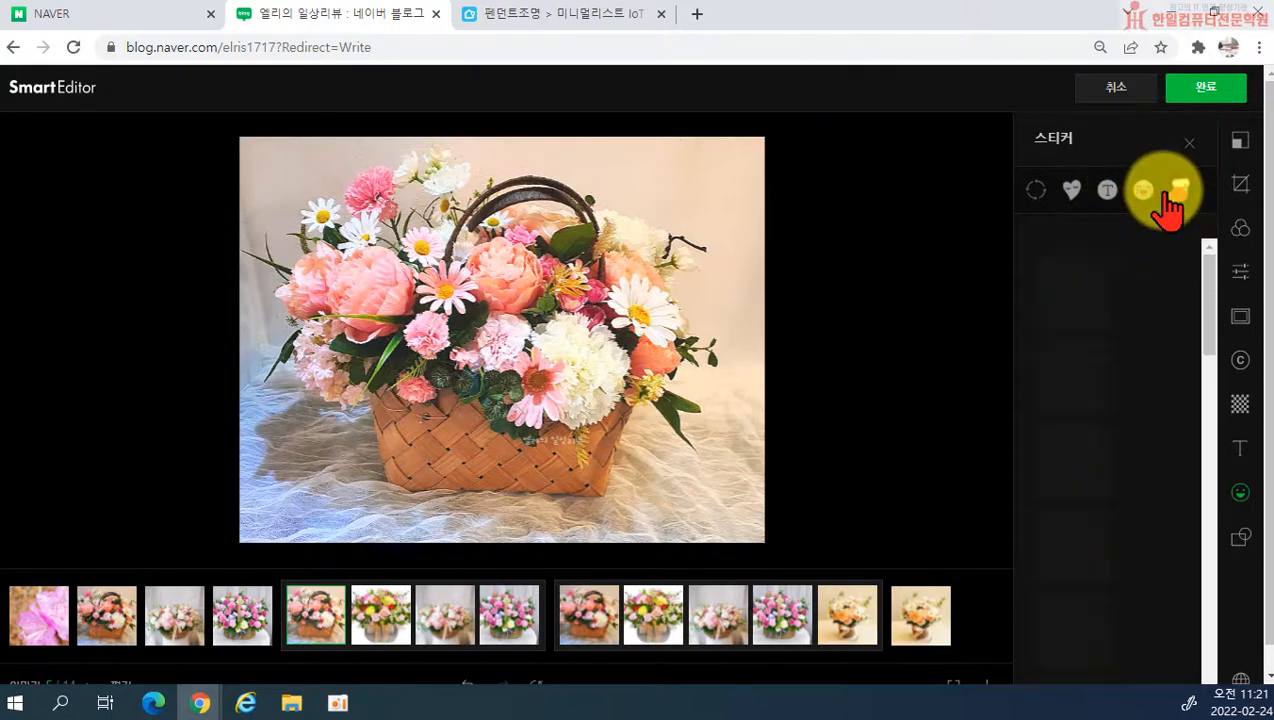
{"action": "left_click", "coordinate": [1142, 192]}
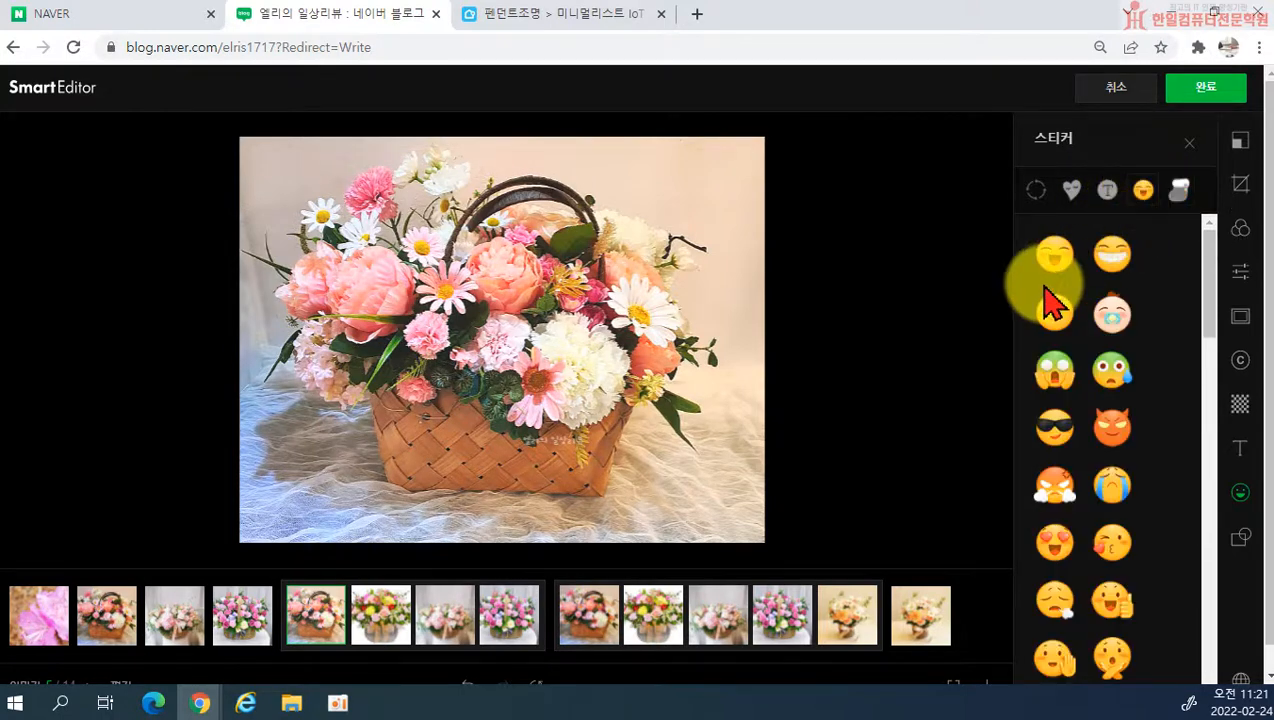
{"action": "left_click", "coordinate": [1055, 256]}
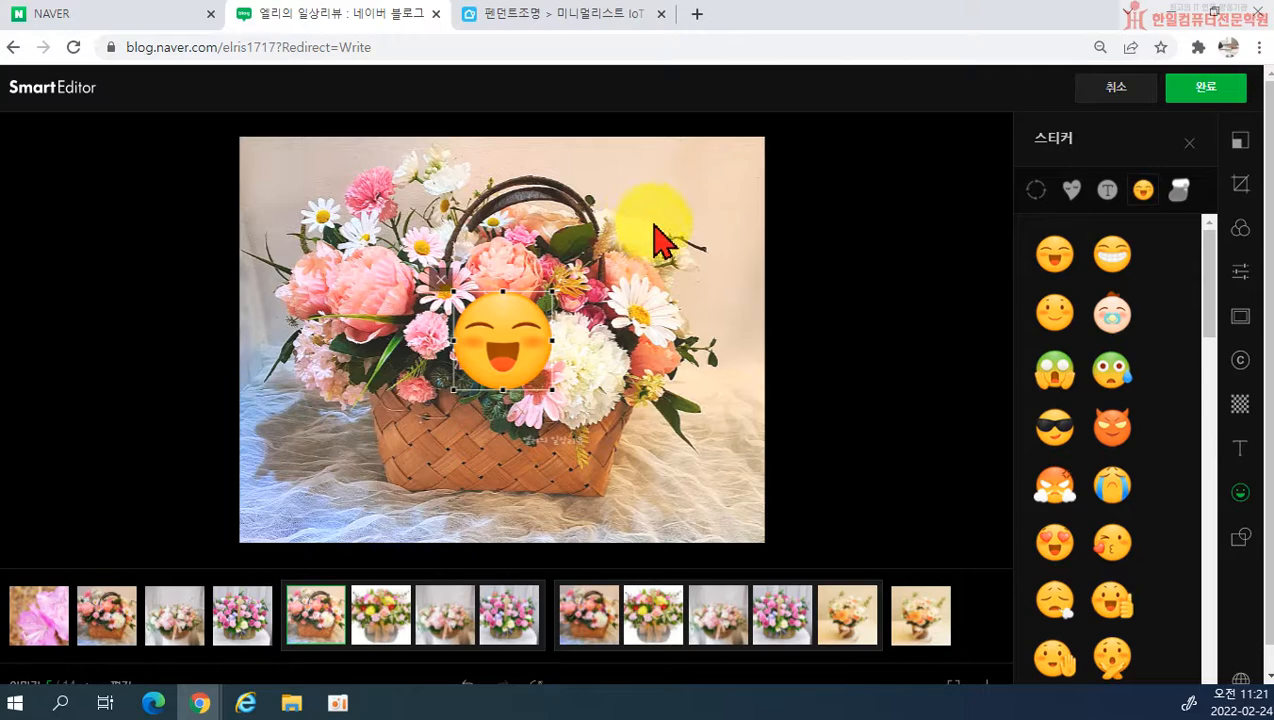
{"action": "left_click_drag", "start_coordinate": [550, 290], "coordinate": [566, 448]}
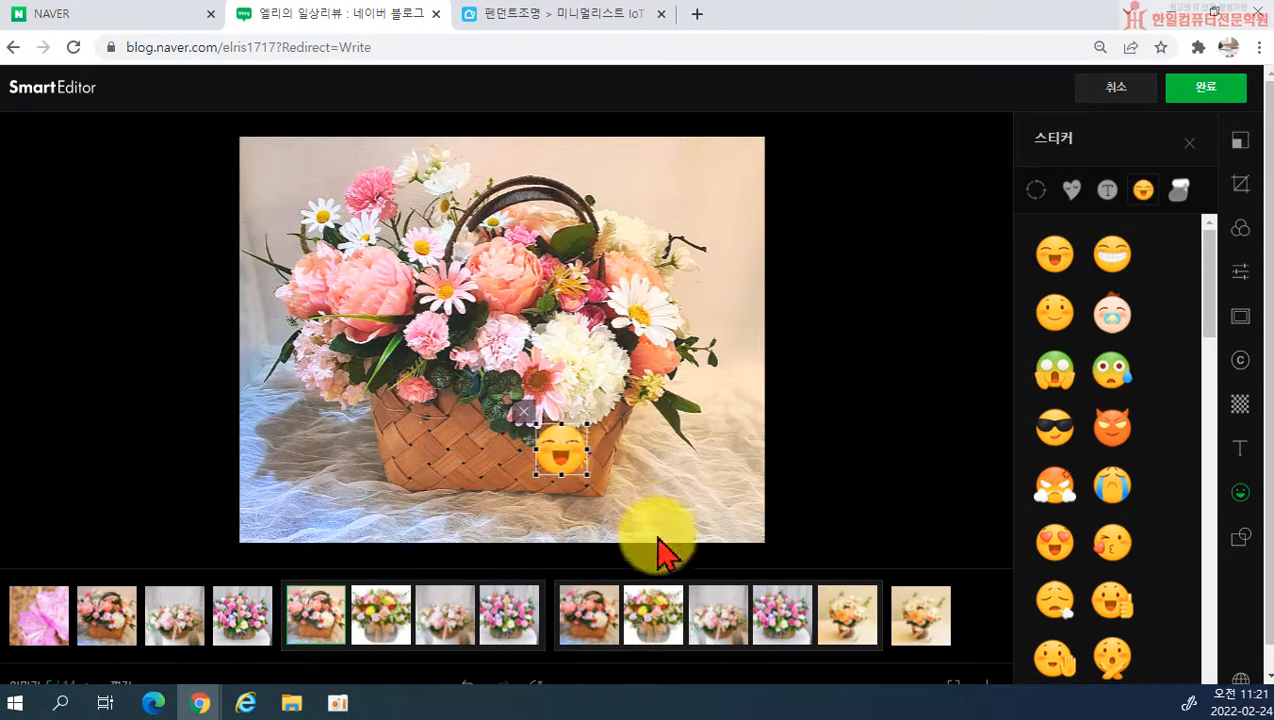
{"action": "left_click", "coordinate": [522, 407]}
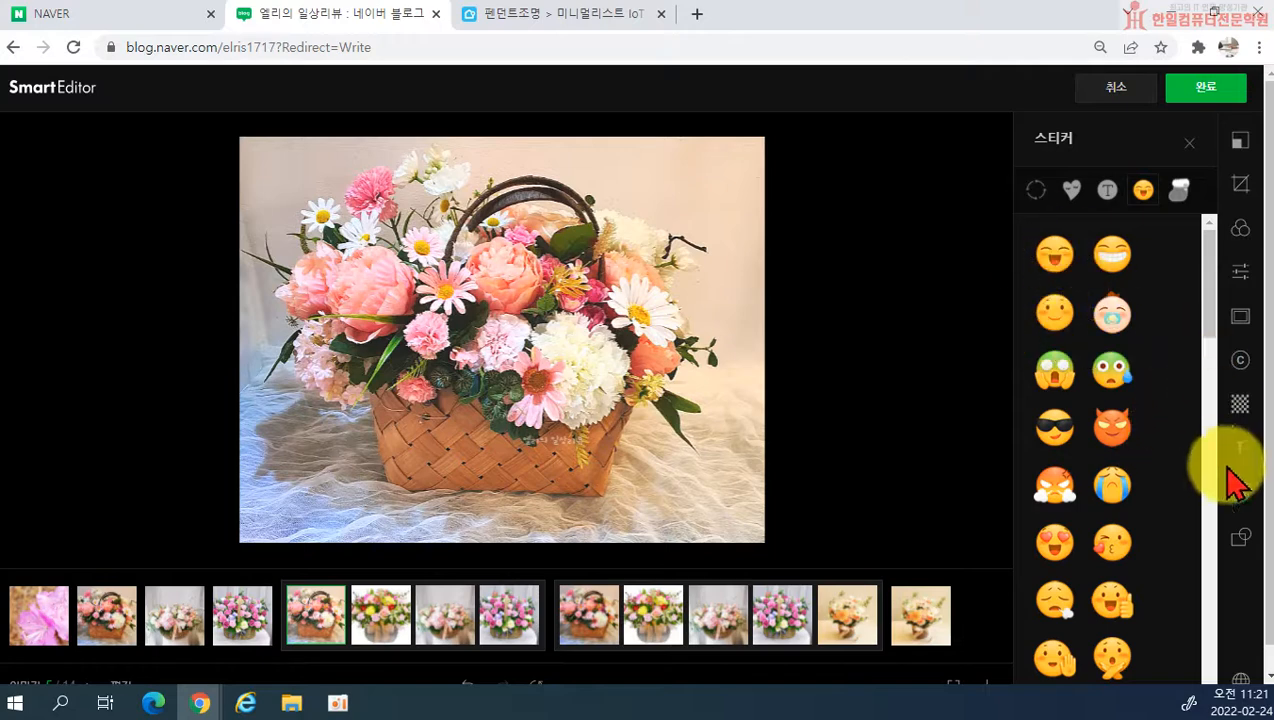
Step: Mask the photo with the sawtooth-edged circle, enlarged to nearly the full photo height and centred on the flower basket
{"action": "left_click", "coordinate": [1246, 542]}
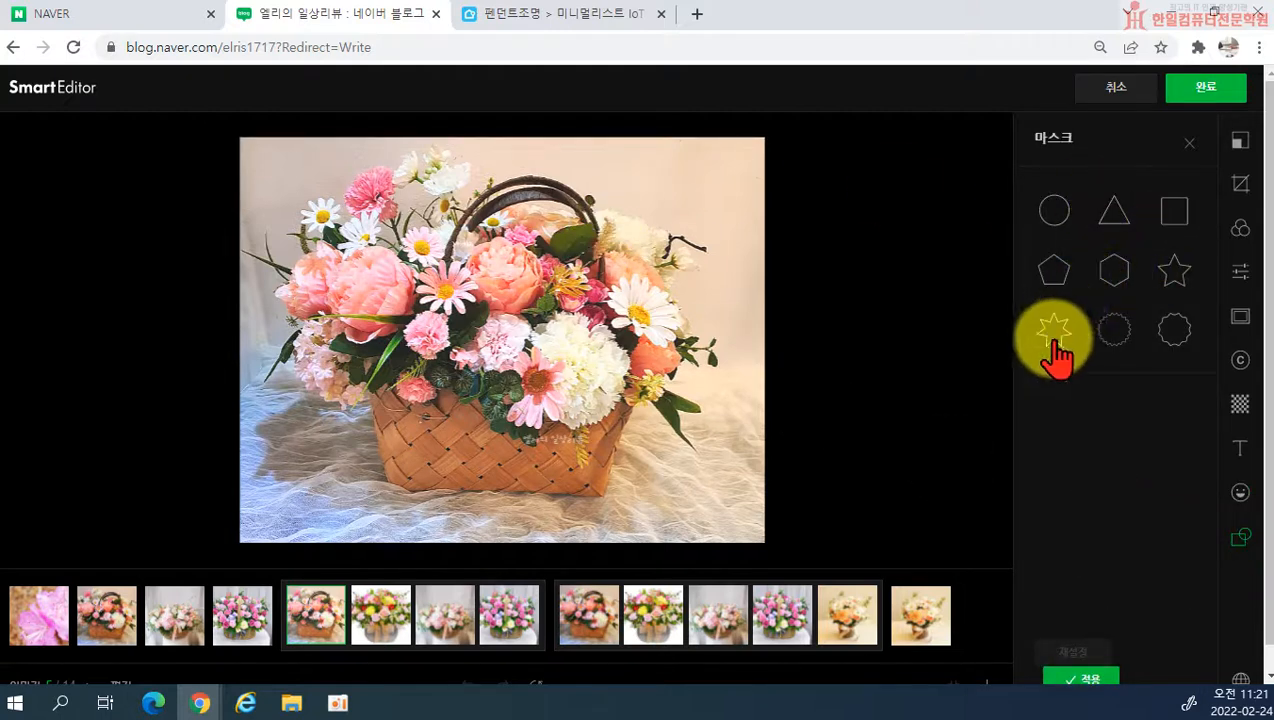
{"action": "left_click", "coordinate": [1116, 334]}
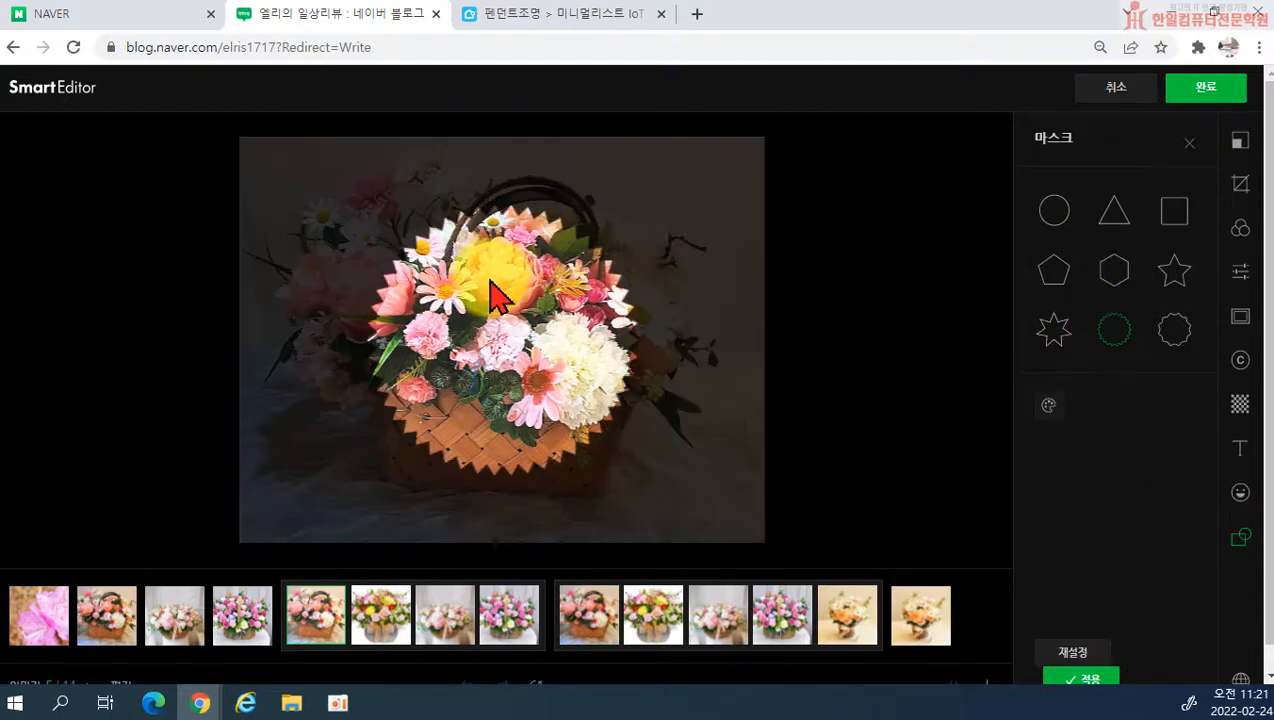
{"action": "left_click_drag", "start_coordinate": [383, 201], "coordinate": [592, 421]}
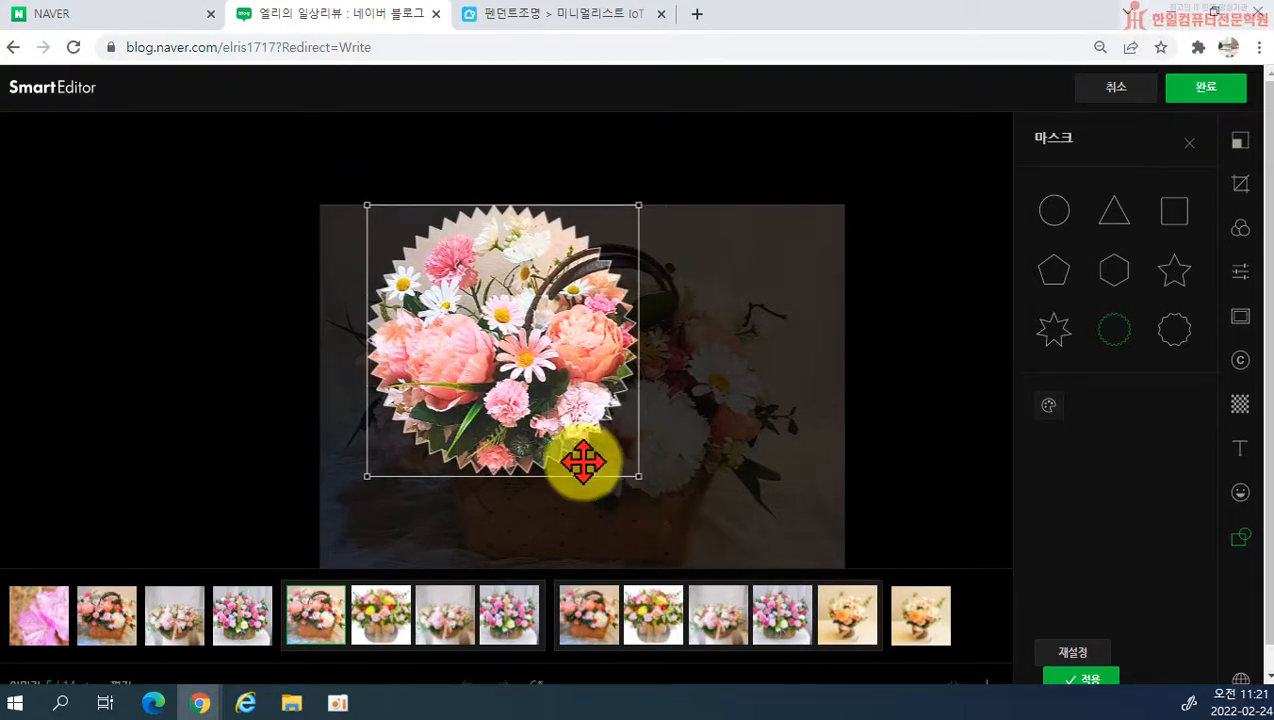
{"action": "left_click_drag", "start_coordinate": [590, 451], "coordinate": [711, 535]}
{"action": "left_click_drag", "start_coordinate": [574, 401], "coordinate": [606, 427]}
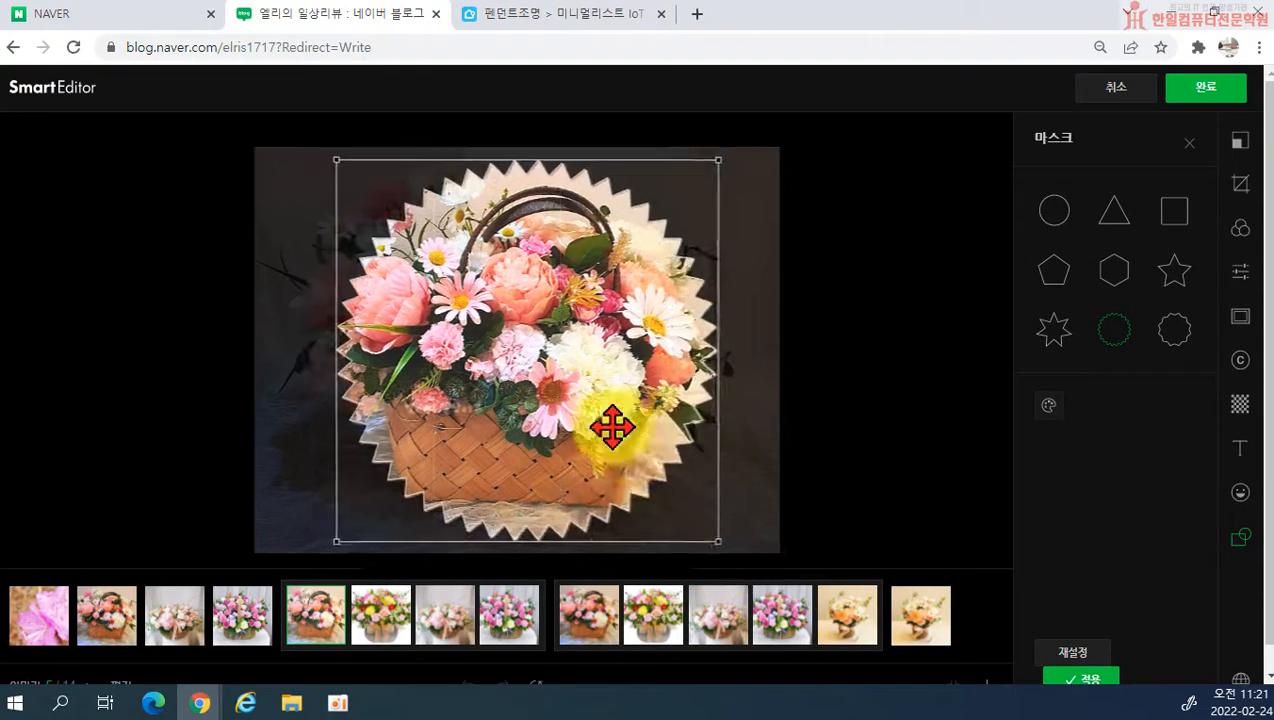
{"action": "left_click_drag", "start_coordinate": [692, 531], "coordinate": [728, 562]}
{"action": "left_click_drag", "start_coordinate": [521, 380], "coordinate": [511, 383]}
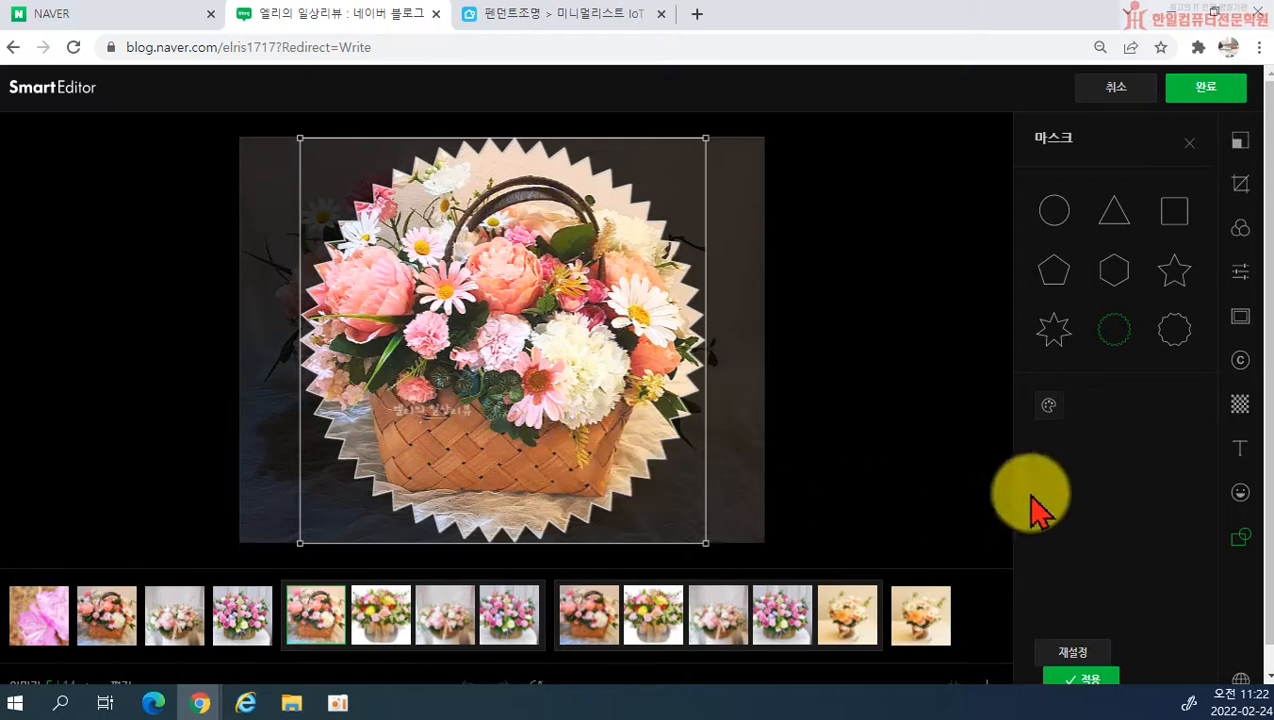
Step: Give the mask a teal outline with thickness 4 and apply the mask
{"action": "left_click", "coordinate": [1050, 406]}
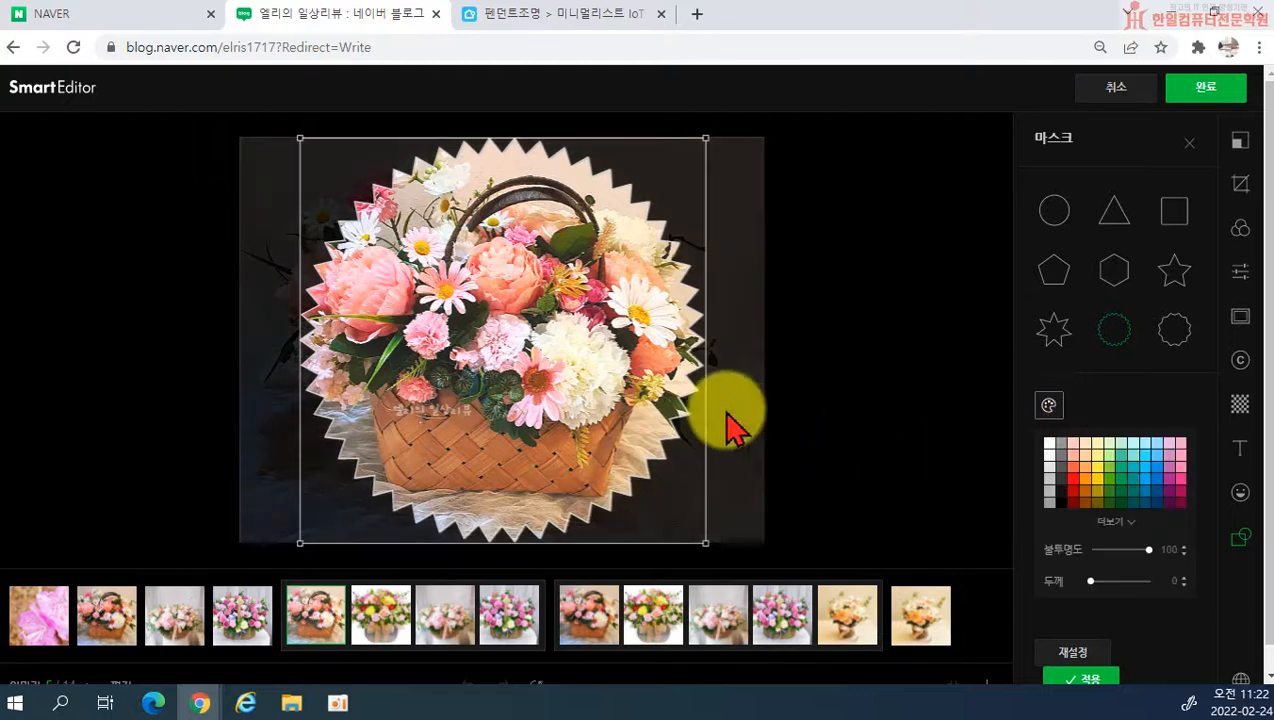
{"action": "left_click", "coordinate": [1122, 458]}
{"action": "left_click_drag", "start_coordinate": [1092, 610], "coordinate": [1099, 612]}
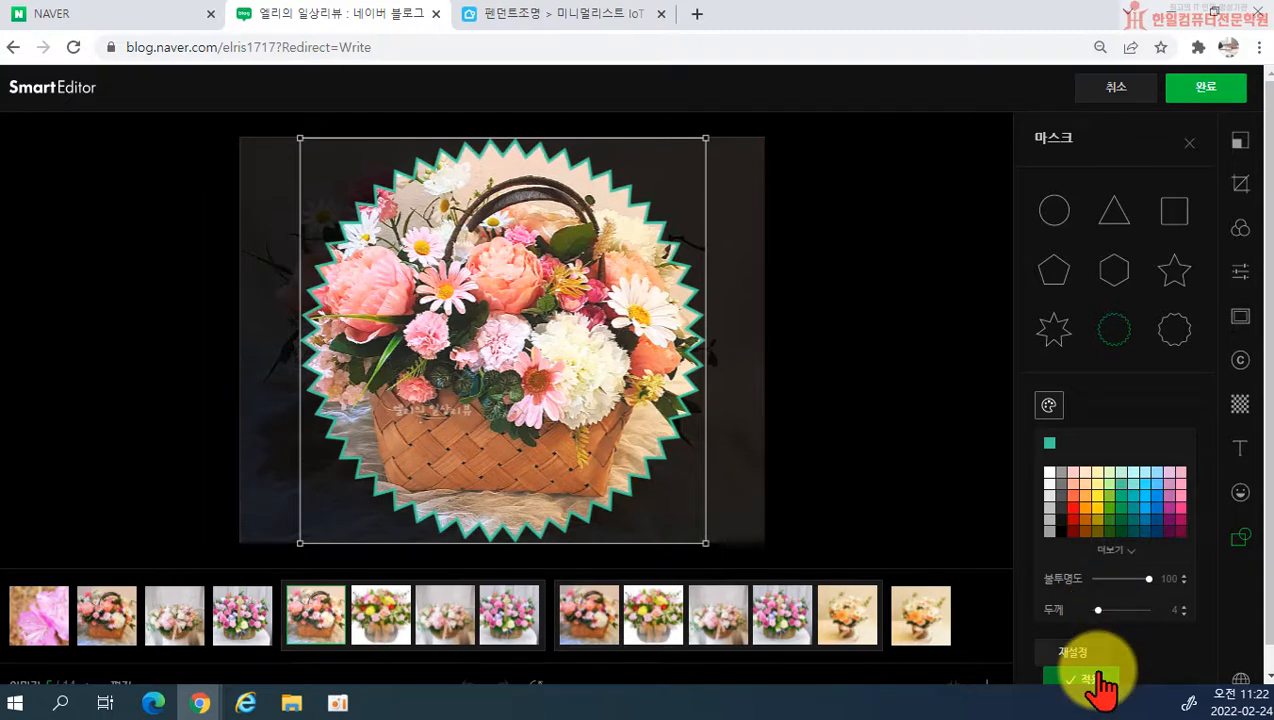
{"action": "left_click", "coordinate": [1090, 679]}
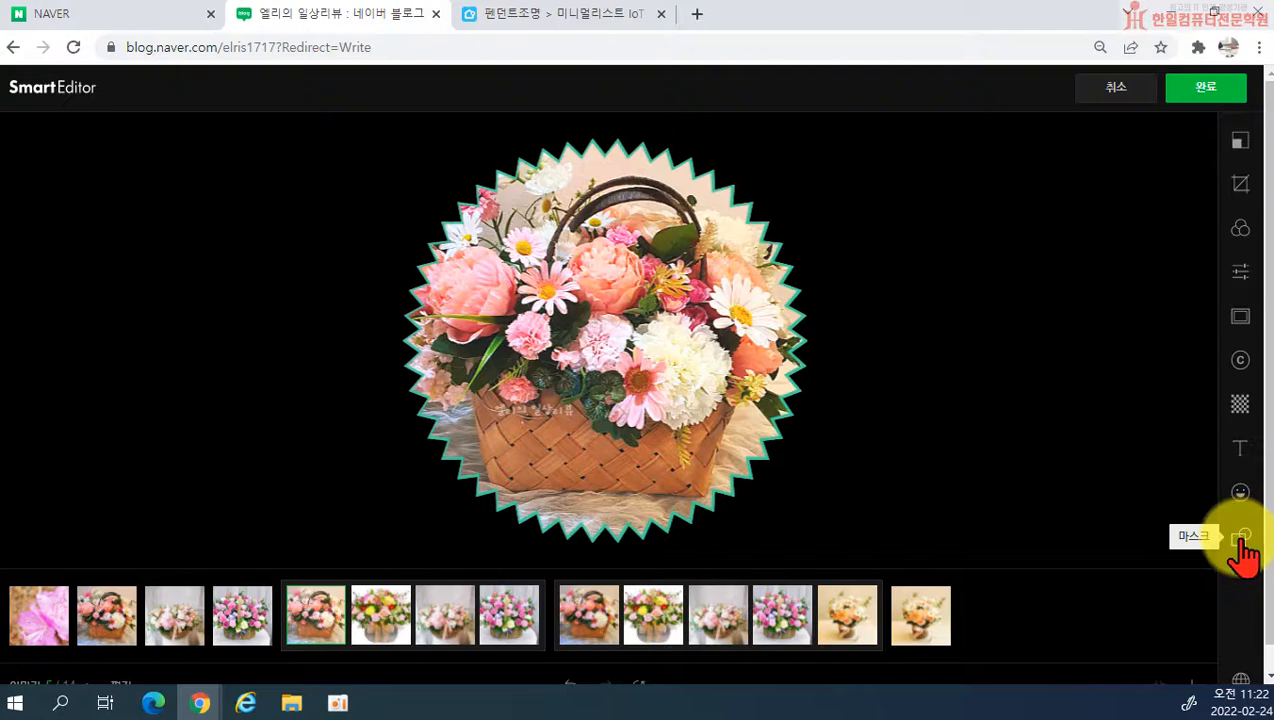
Step: Tilt the photo by a few degrees and trim the free-ratio crop at its upper-right corner to about 717 × 560
{"action": "scroll", "coordinate": [1240, 545], "scroll_direction": "down", "scroll_amount": 1}
{"action": "scroll", "coordinate": [1243, 532], "scroll_direction": "up", "scroll_amount": 1}
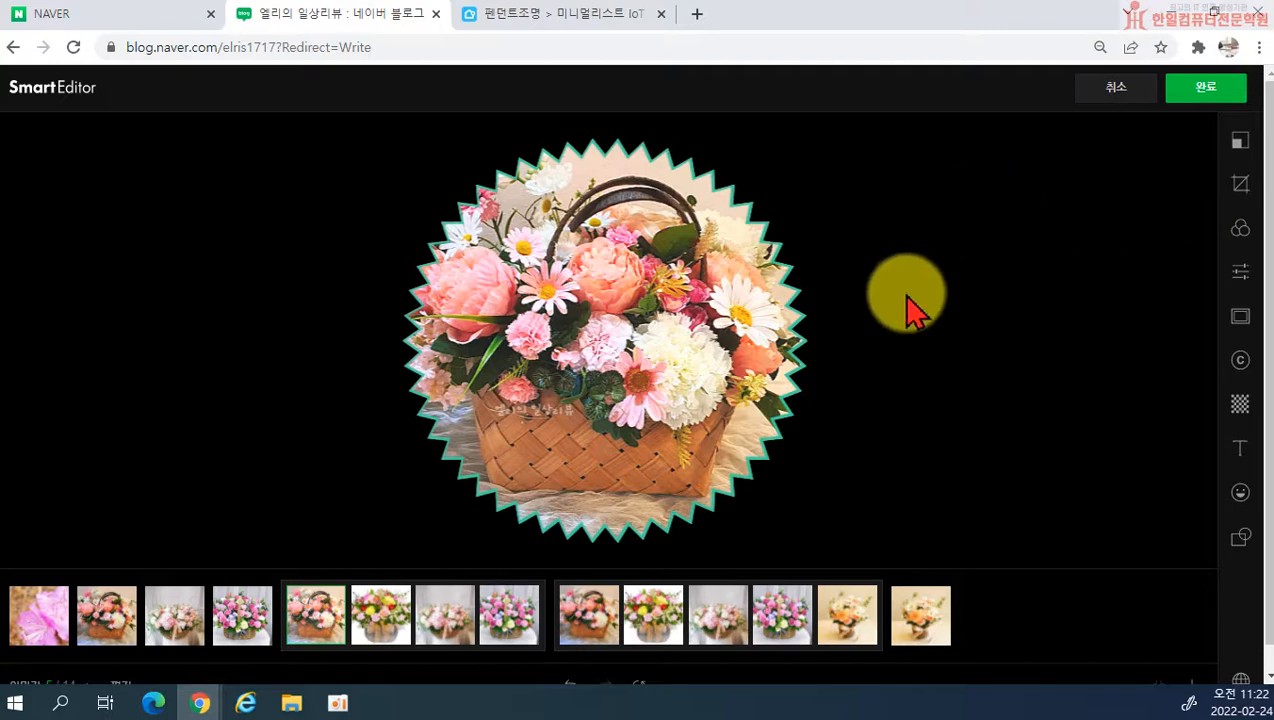
{"action": "left_click", "coordinate": [1240, 185]}
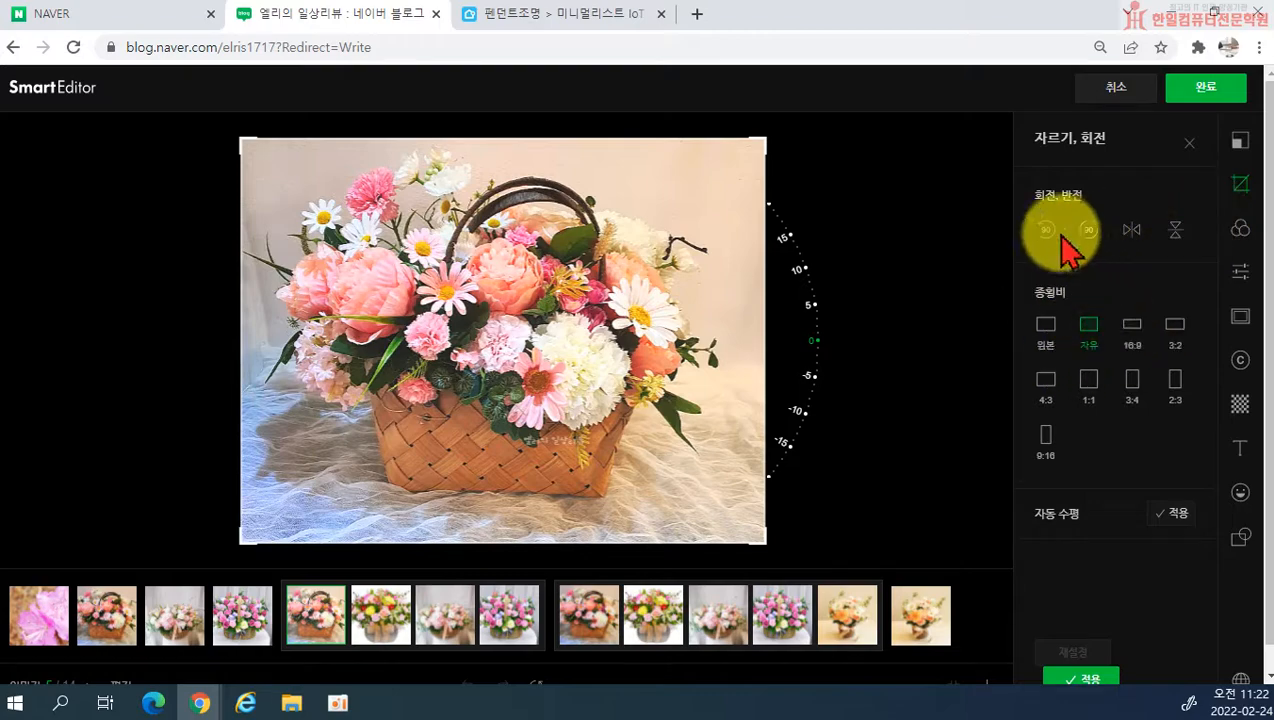
{"action": "mouse_move", "coordinate": [805, 319]}
{"action": "left_mouse_down"}
{"action": "mouse_move", "coordinate": [816, 347]}
{"action": "mouse_move", "coordinate": [815, 330]}
{"action": "left_mouse_up"}
{"action": "left_click_drag", "start_coordinate": [762, 154], "coordinate": [758, 155]}
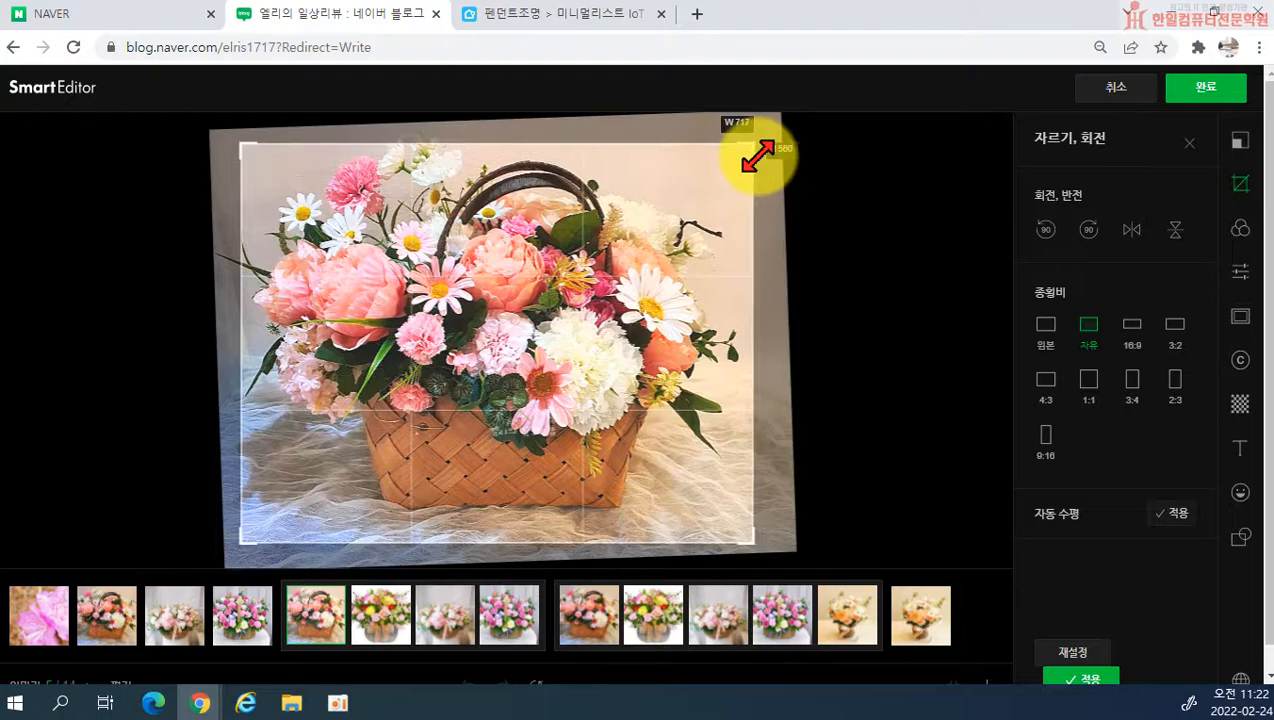
Step: Flip the photo horizontally and back, and level it with automatic horizon correction
{"action": "left_click", "coordinate": [1131, 230]}
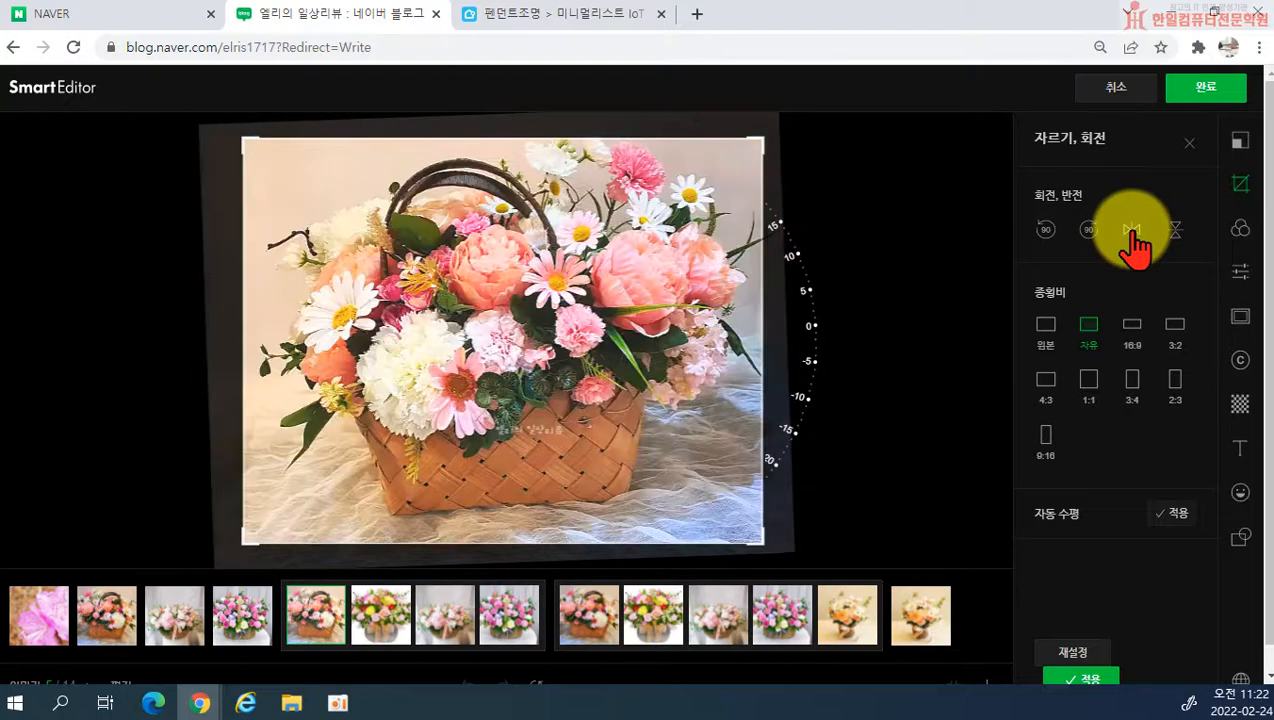
{"action": "left_click", "coordinate": [1131, 230]}
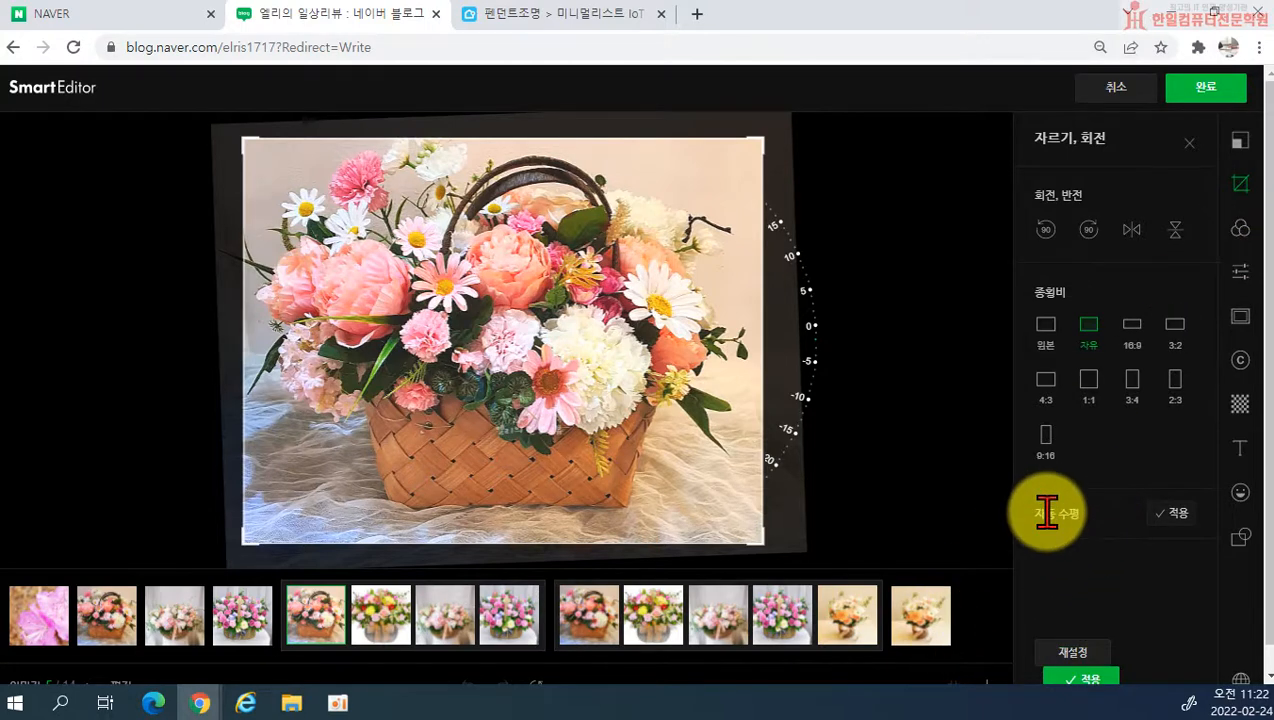
{"action": "left_click", "coordinate": [1168, 513]}
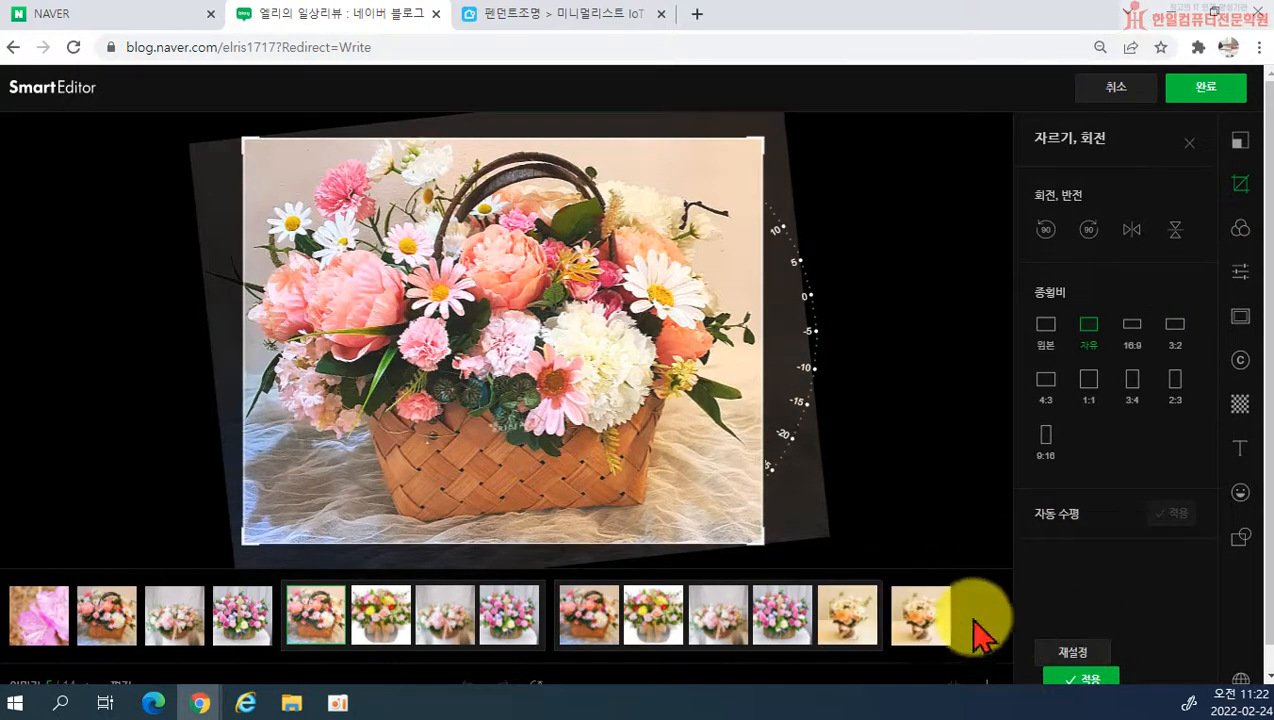
Step: Apply the crop and give the photo the Bright filter at strength 52
{"action": "left_click", "coordinate": [1068, 676]}
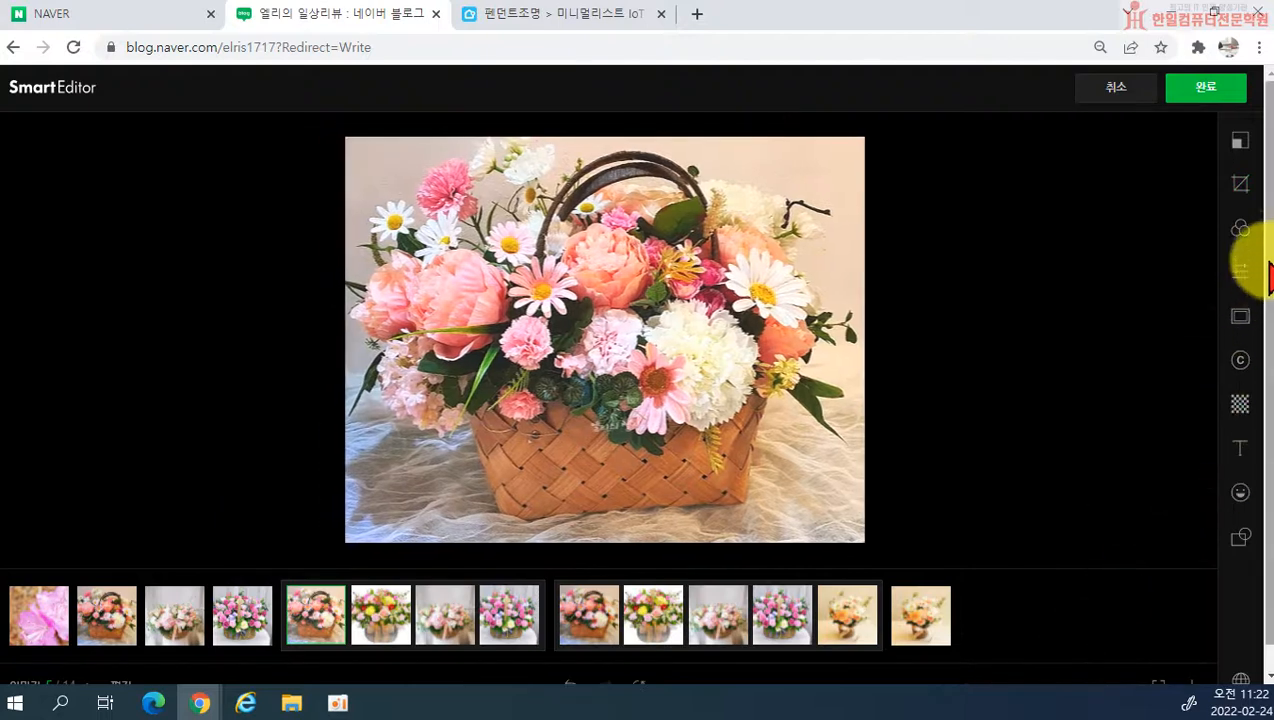
{"action": "left_click", "coordinate": [1243, 250]}
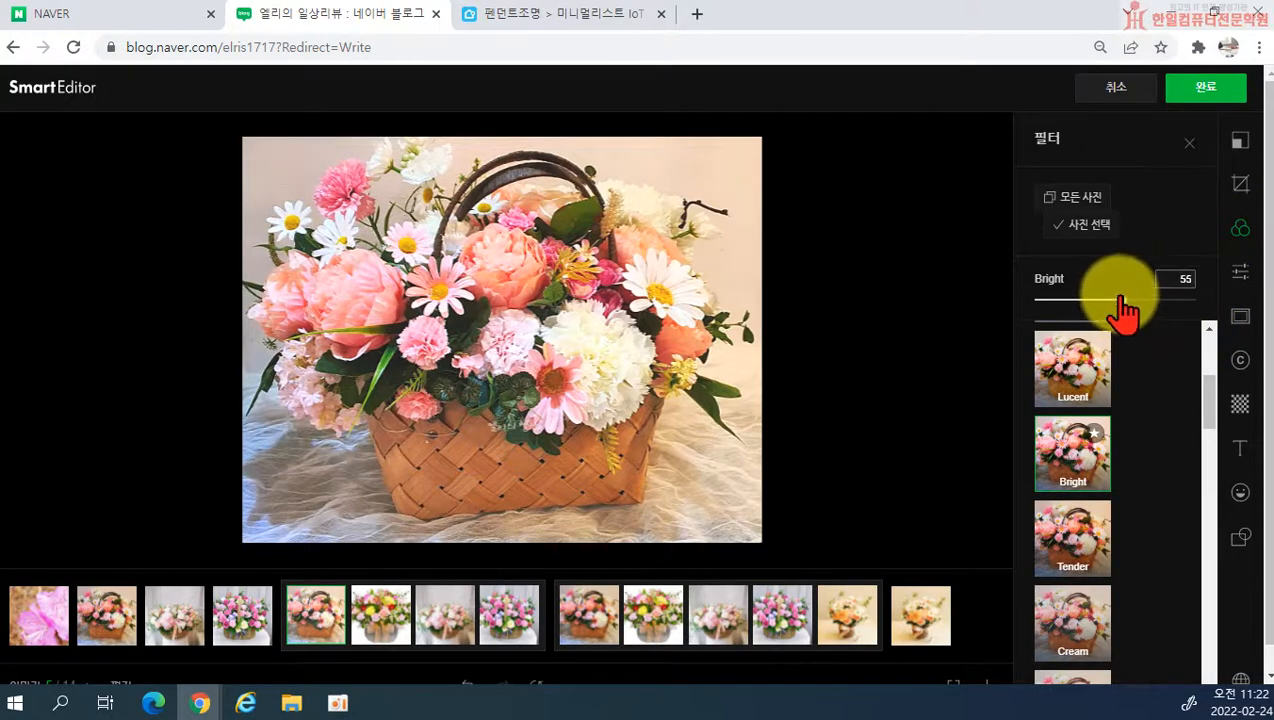
{"action": "left_click_drag", "start_coordinate": [1121, 298], "coordinate": [1116, 301]}
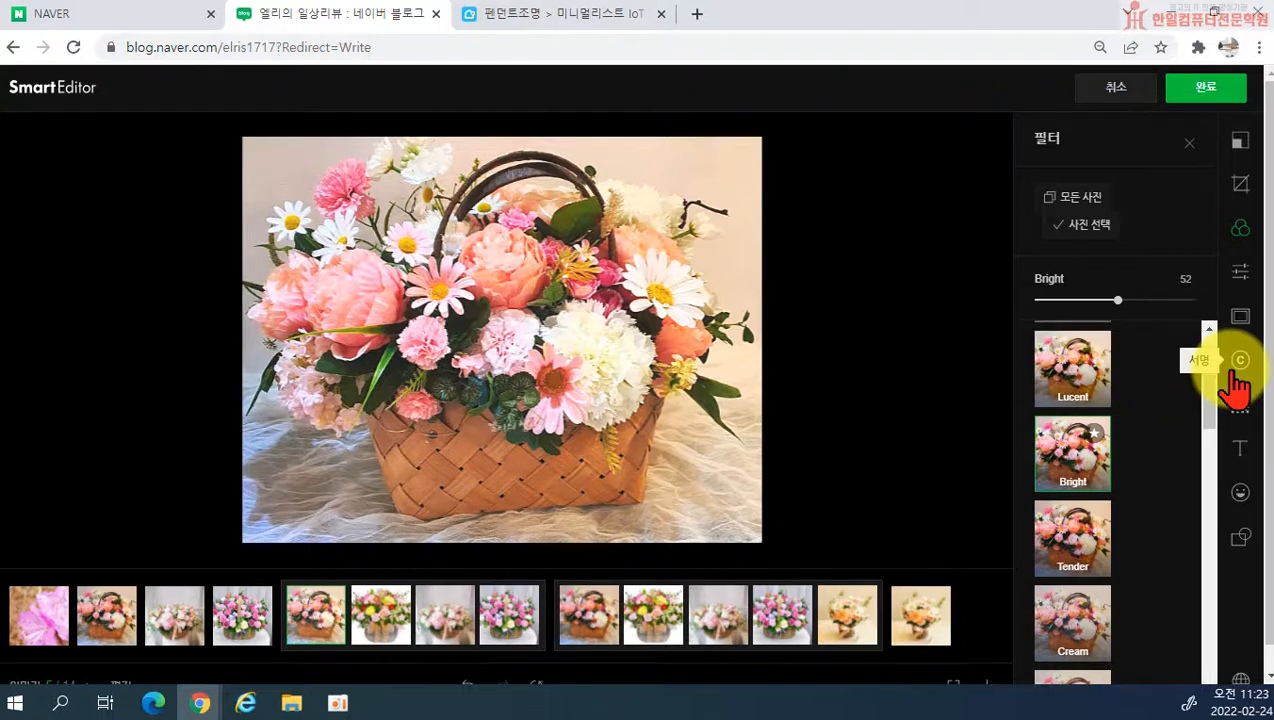
{"action": "scroll", "coordinate": [760, 430], "scroll_direction": "down", "scroll_amount": 1}
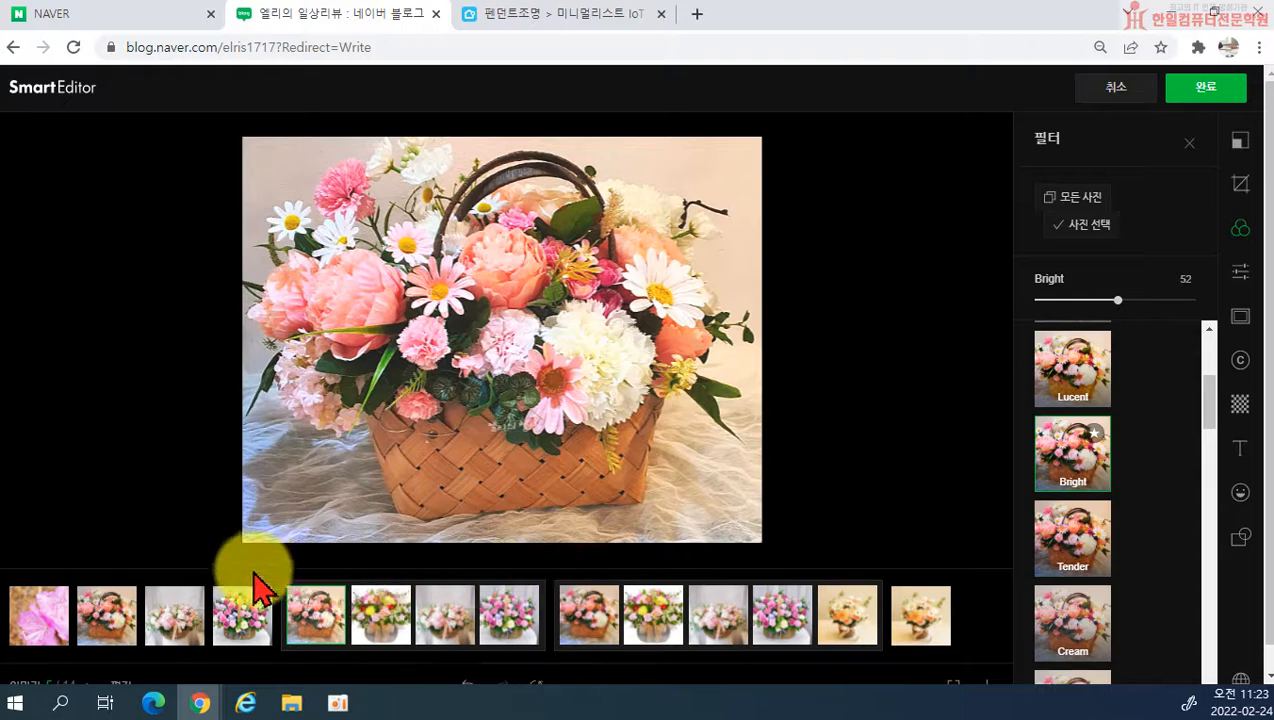
Step: Place the green screaming-face emoji sticker on the third photo, move it over the middle flowers and delete it
{"action": "left_click", "coordinate": [163, 629]}
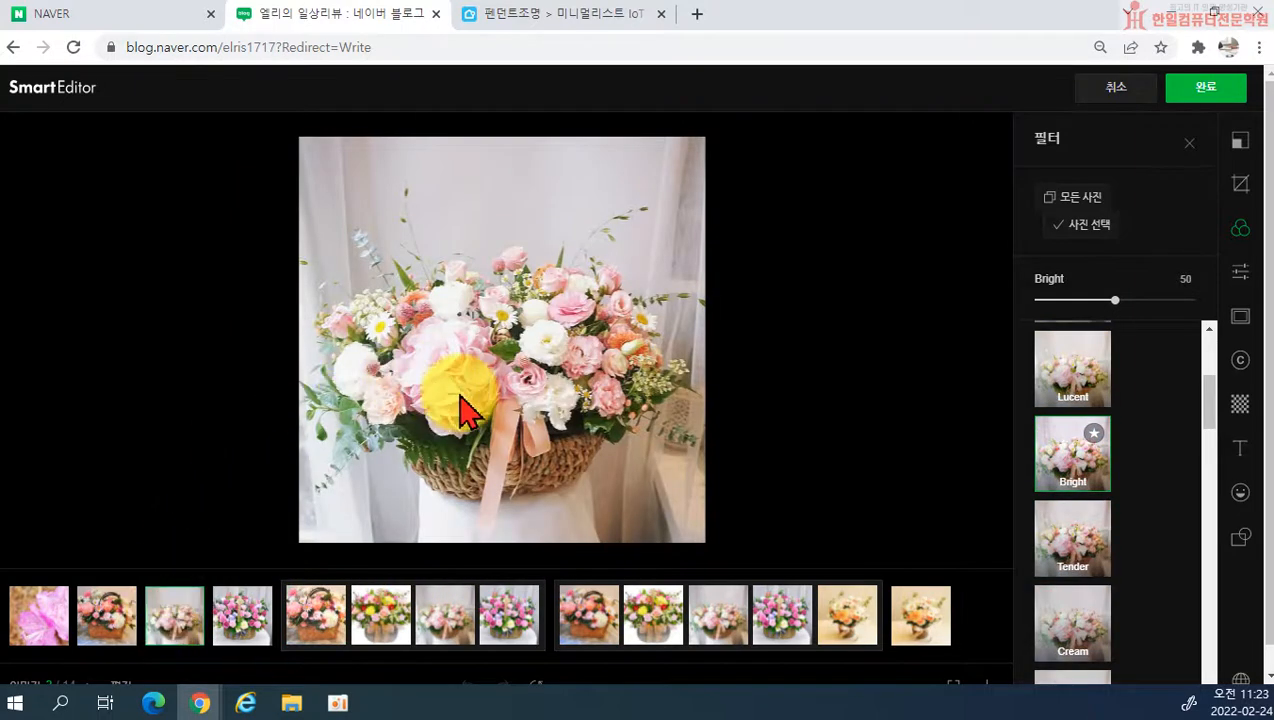
{"action": "left_click_drag", "start_coordinate": [178, 640], "coordinate": [207, 637]}
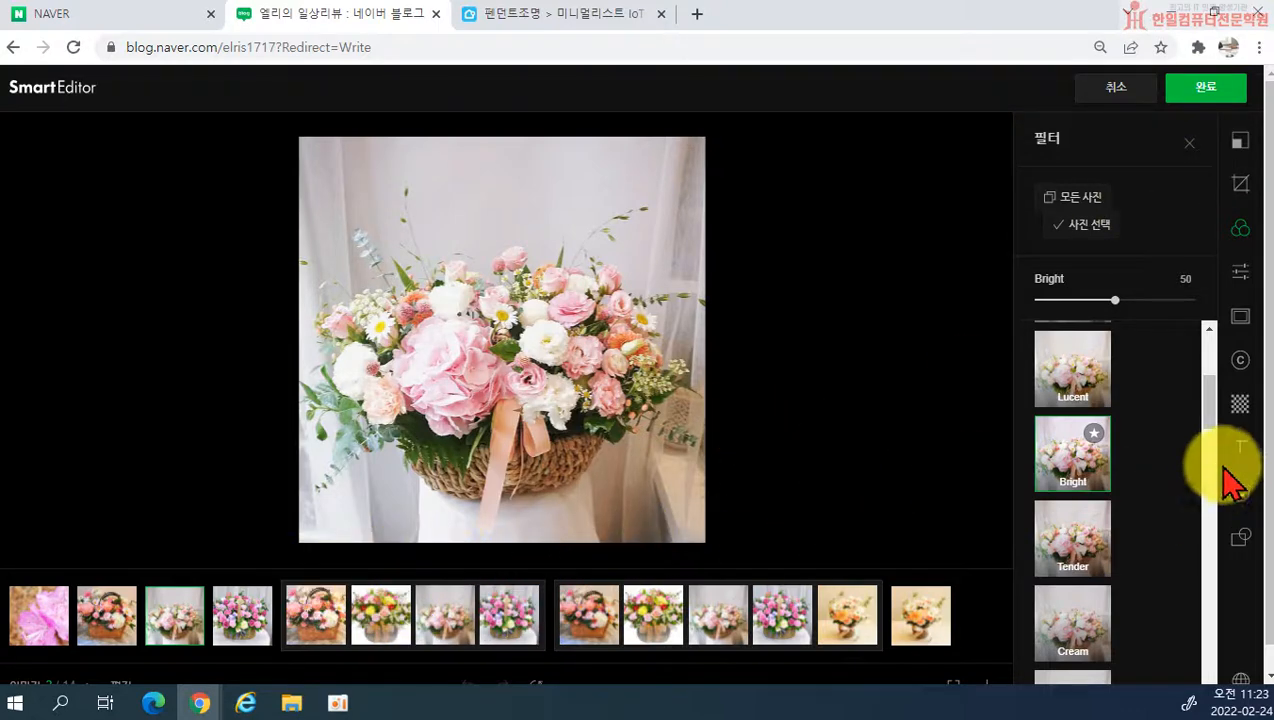
{"action": "left_click", "coordinate": [1238, 492]}
{"action": "left_click", "coordinate": [1055, 372]}
{"action": "left_click_drag", "start_coordinate": [492, 340], "coordinate": [513, 290]}
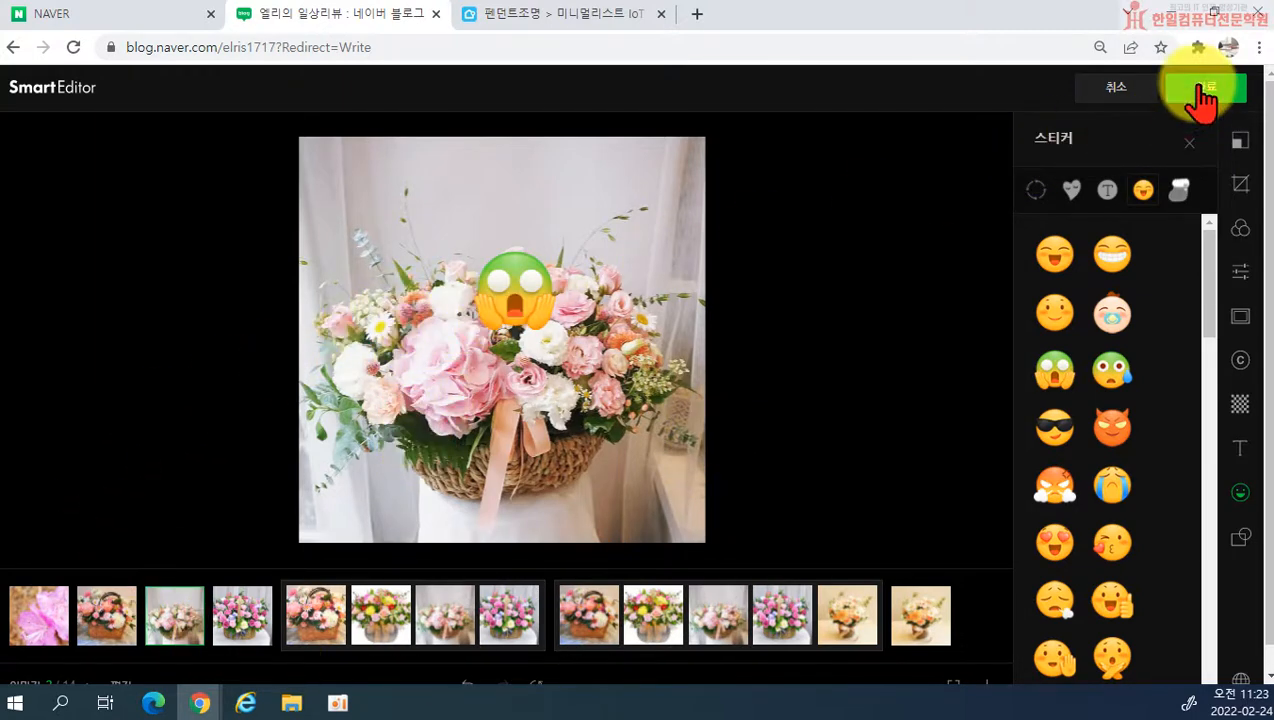
{"action": "left_click_drag", "start_coordinate": [540, 296], "coordinate": [479, 388]}
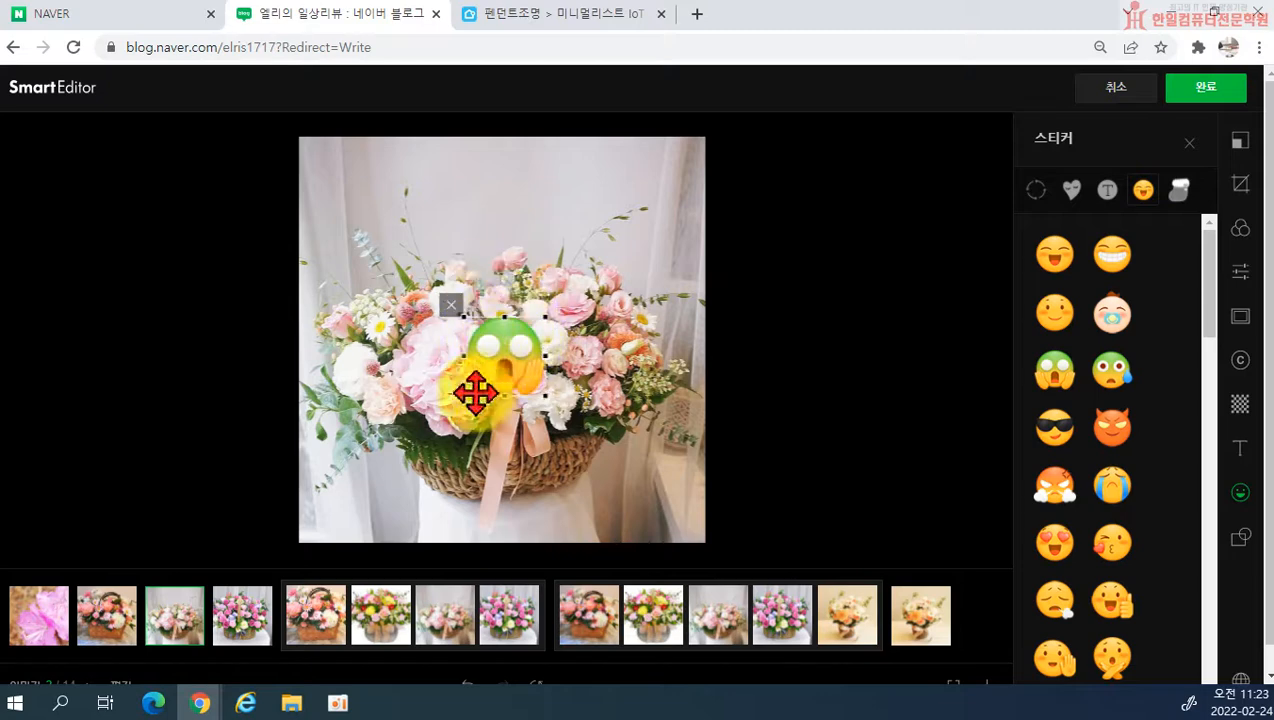
{"action": "key", "text": "Delete"}
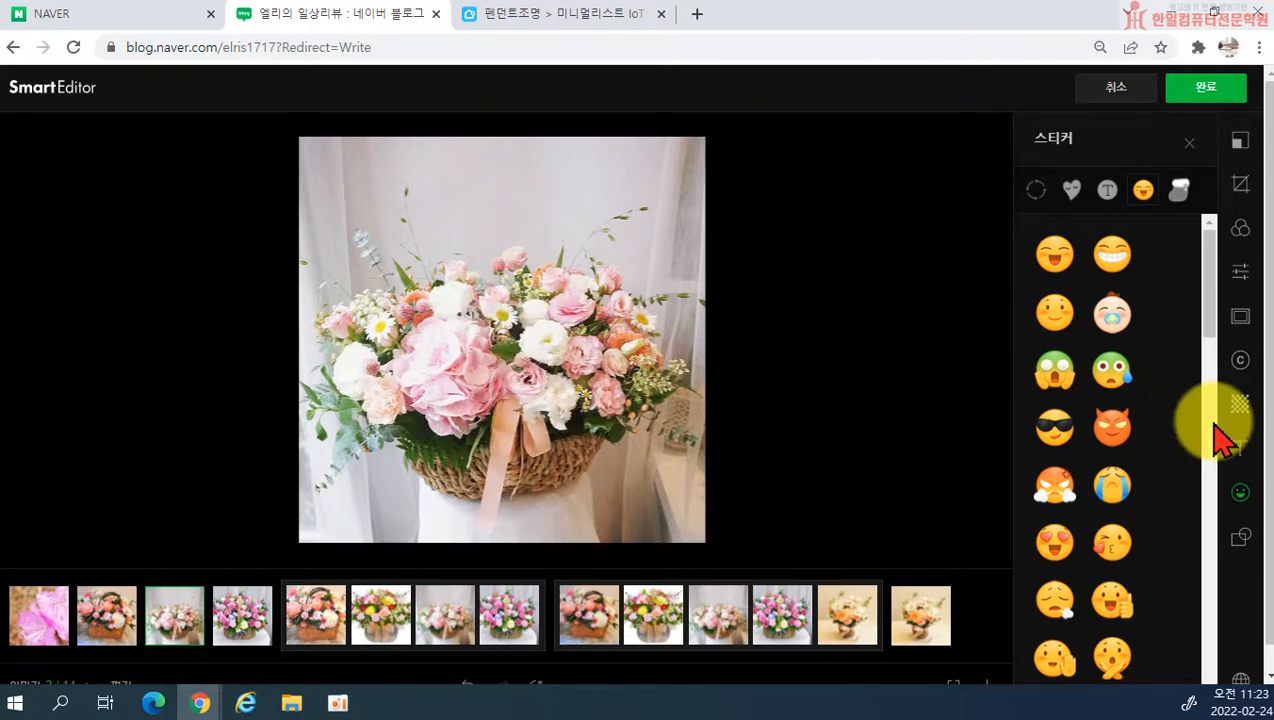
Step: Complete the photo editing and send the edited photos back to the post
{"action": "left_click", "coordinate": [1205, 90]}
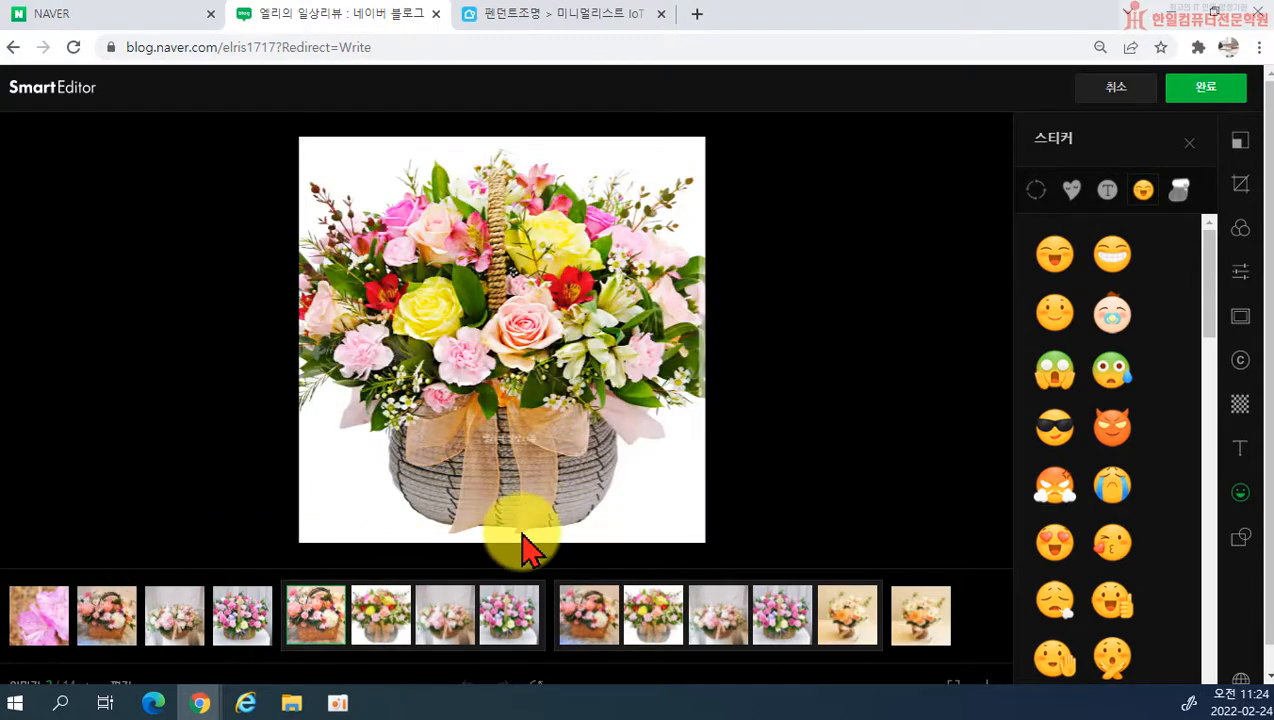
{"action": "scroll", "coordinate": [703, 520], "scroll_direction": "down", "scroll_amount": 1}
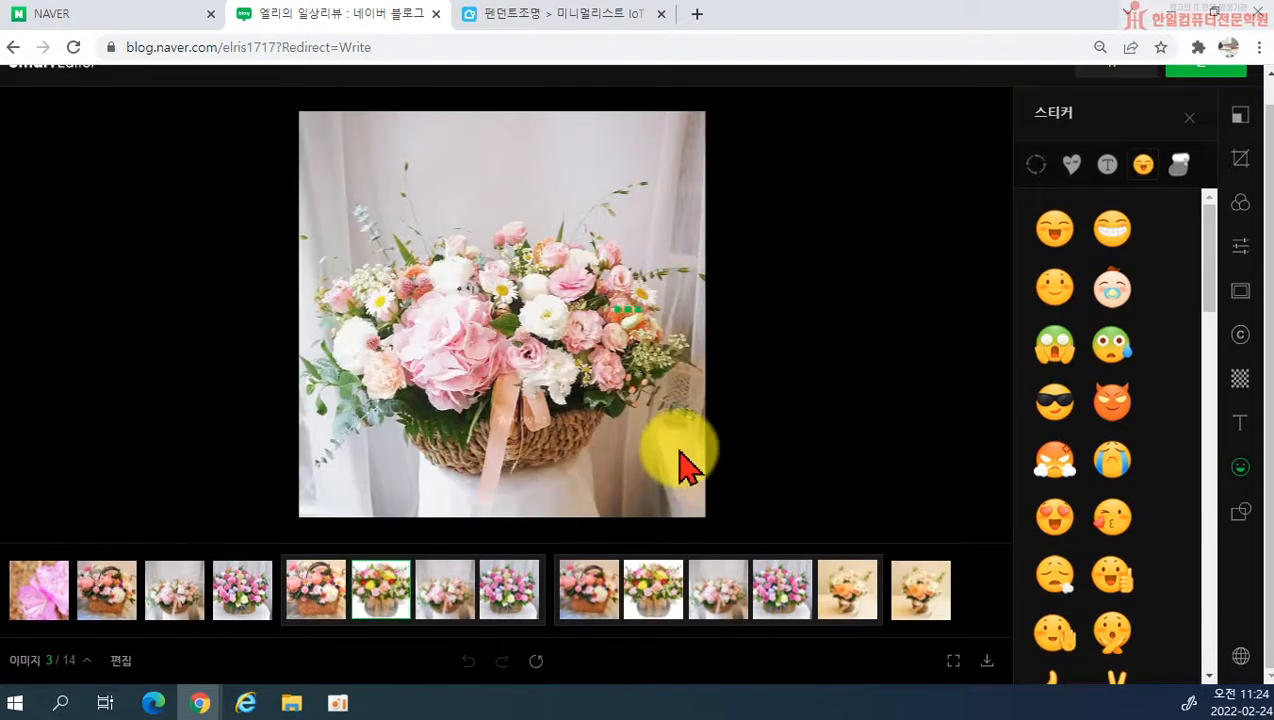
{"action": "scroll", "coordinate": [682, 458], "scroll_direction": "up", "scroll_amount": 1}
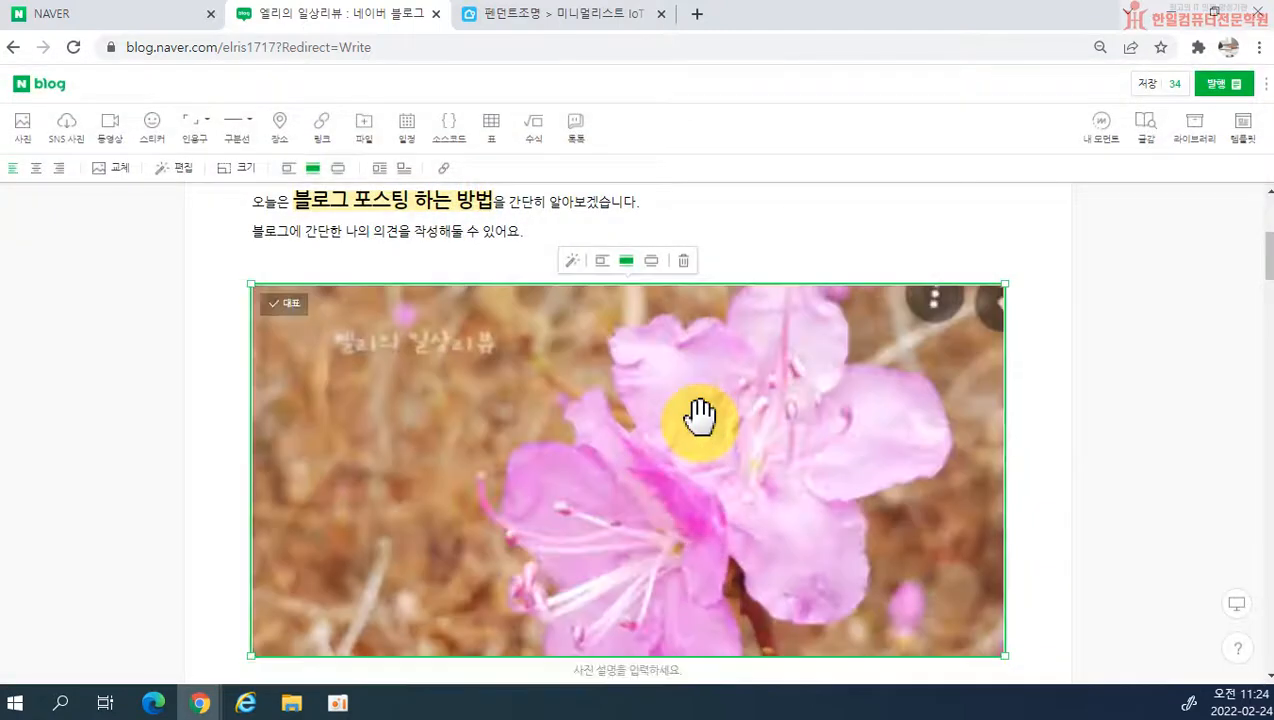
Step: Check the photos in the post and reopen the brown-handled basket photo in the photo editor, finishing without edits
{"action": "scroll", "coordinate": [773, 435], "scroll_direction": "down", "scroll_amount": 2}
{"action": "scroll", "coordinate": [572, 355], "scroll_direction": "down", "scroll_amount": 5}
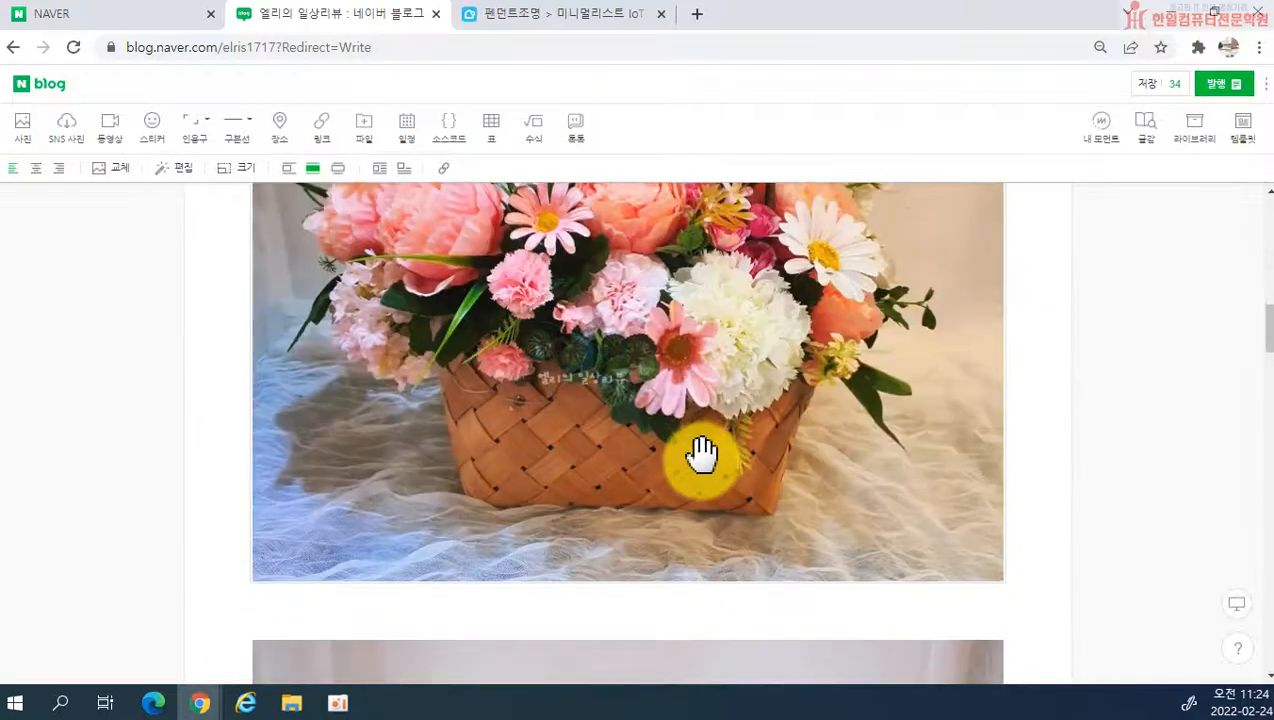
{"action": "scroll", "coordinate": [610, 510], "scroll_direction": "up", "scroll_amount": 2}
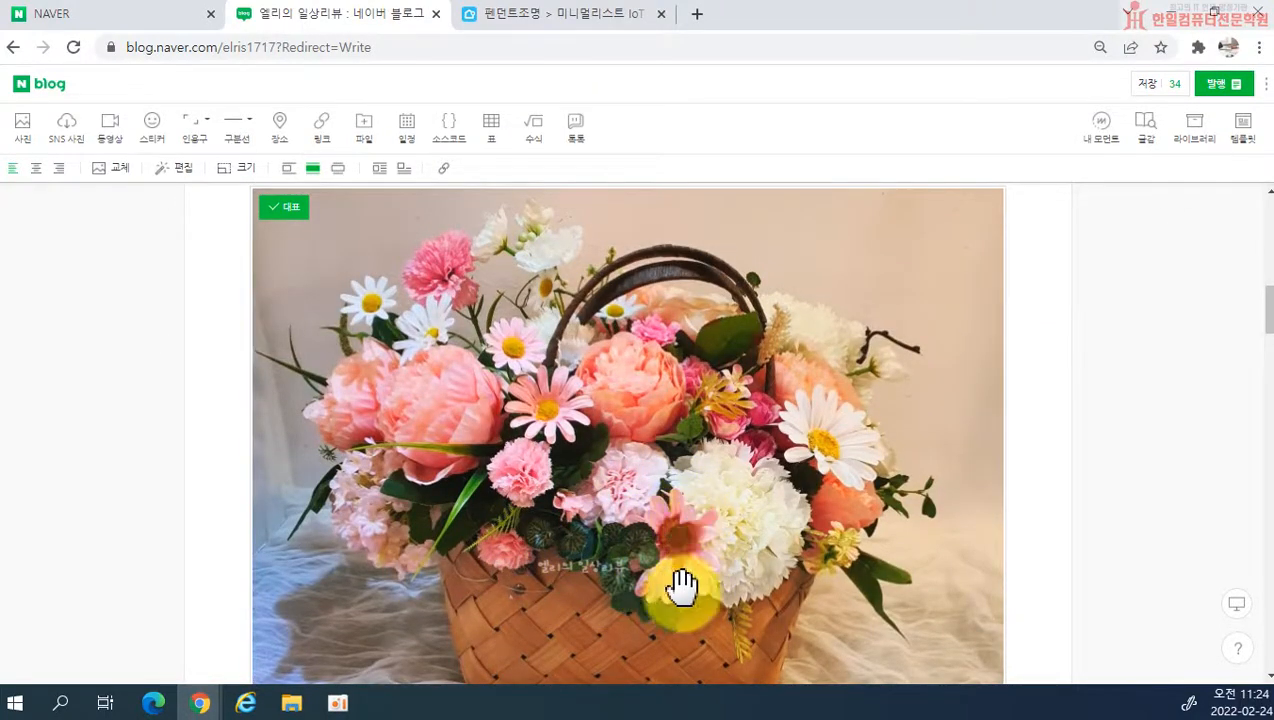
{"action": "double_click", "coordinate": [633, 468]}
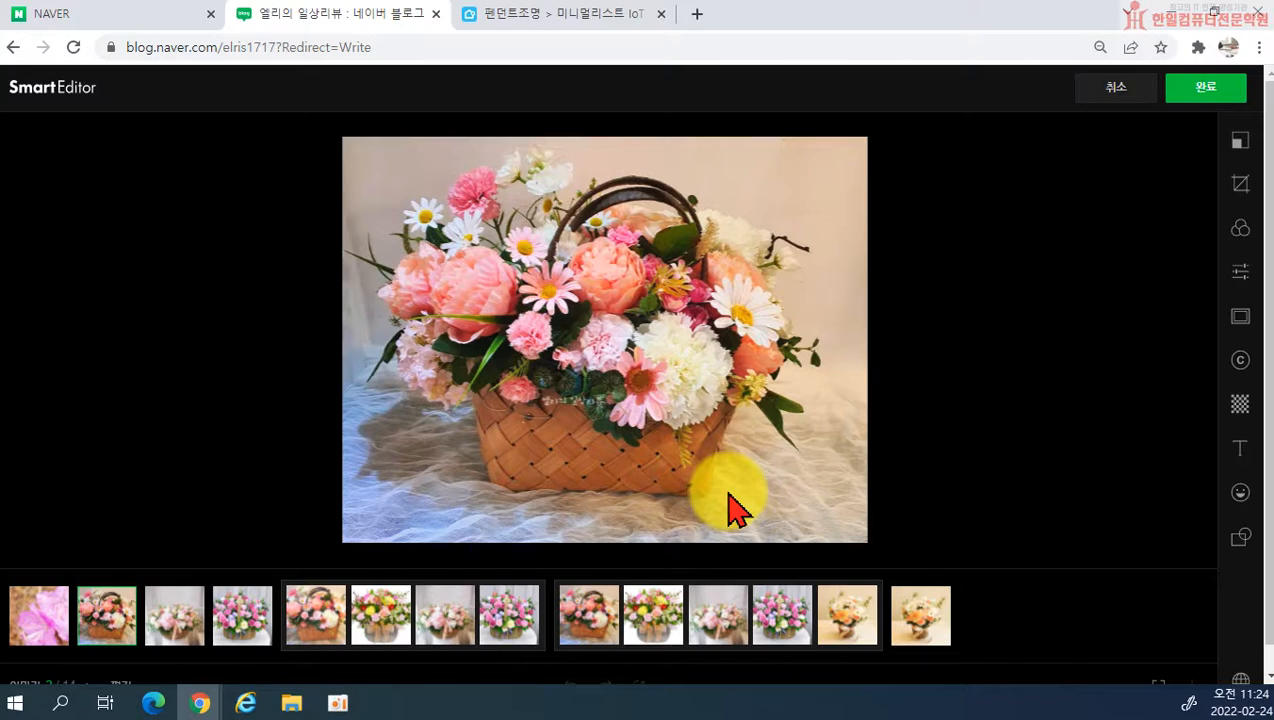
{"action": "left_click", "coordinate": [1198, 88]}
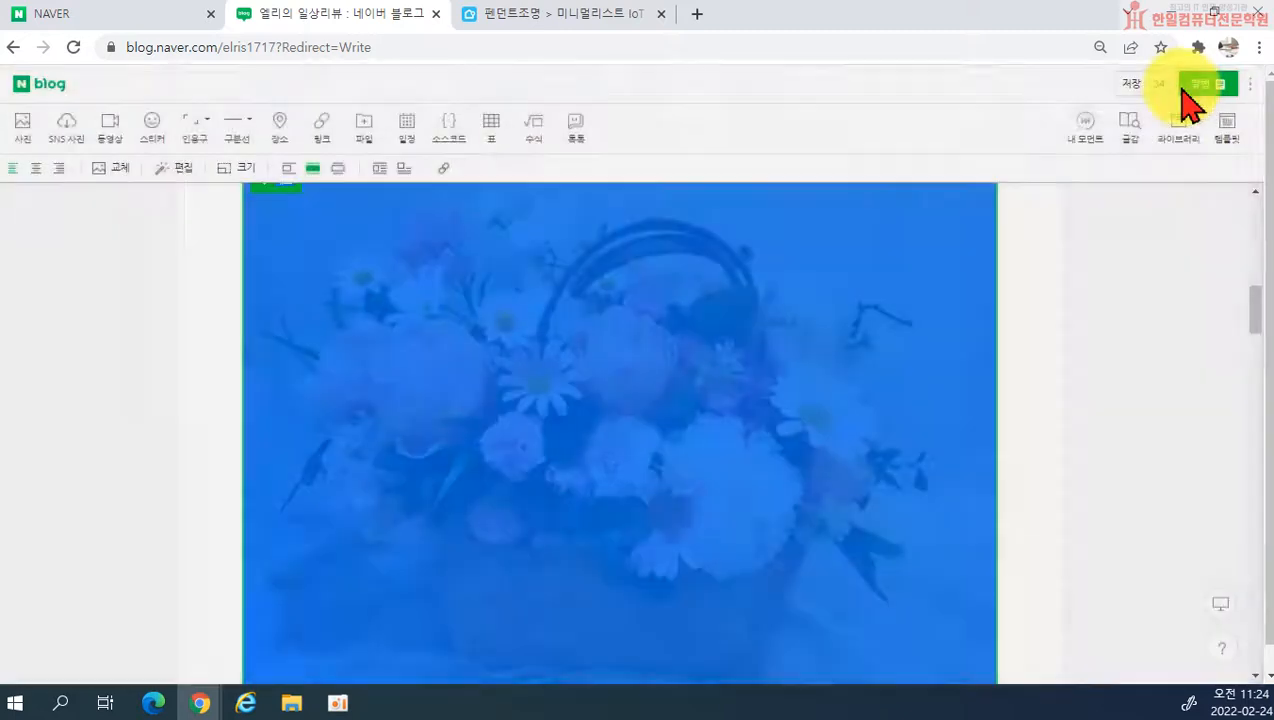
Step: Place the last flower photo beside the text ㅇㄹㅇㄹㄹㅇㄹㄹㄹㄹㅇ, using the larger layout with the photo on the left
{"action": "scroll", "coordinate": [603, 412], "scroll_direction": "down", "scroll_amount": 15}
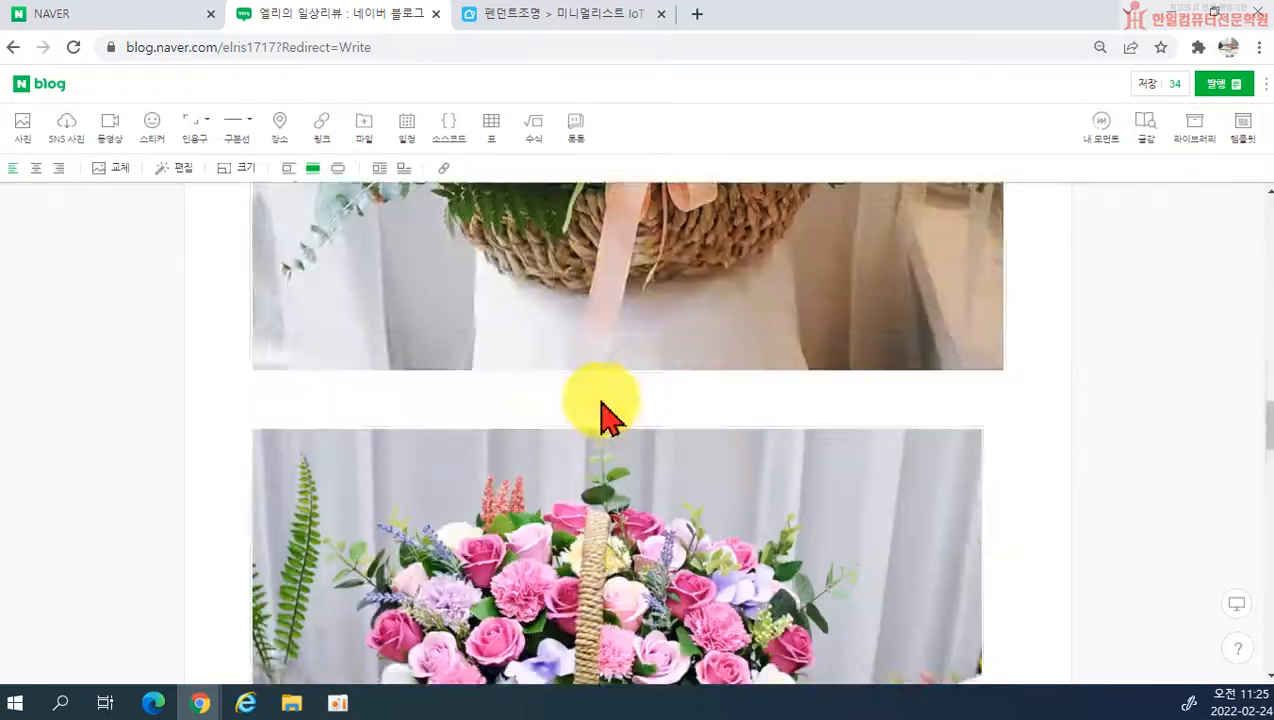
{"action": "scroll", "coordinate": [603, 500], "scroll_direction": "up", "scroll_amount": 7}
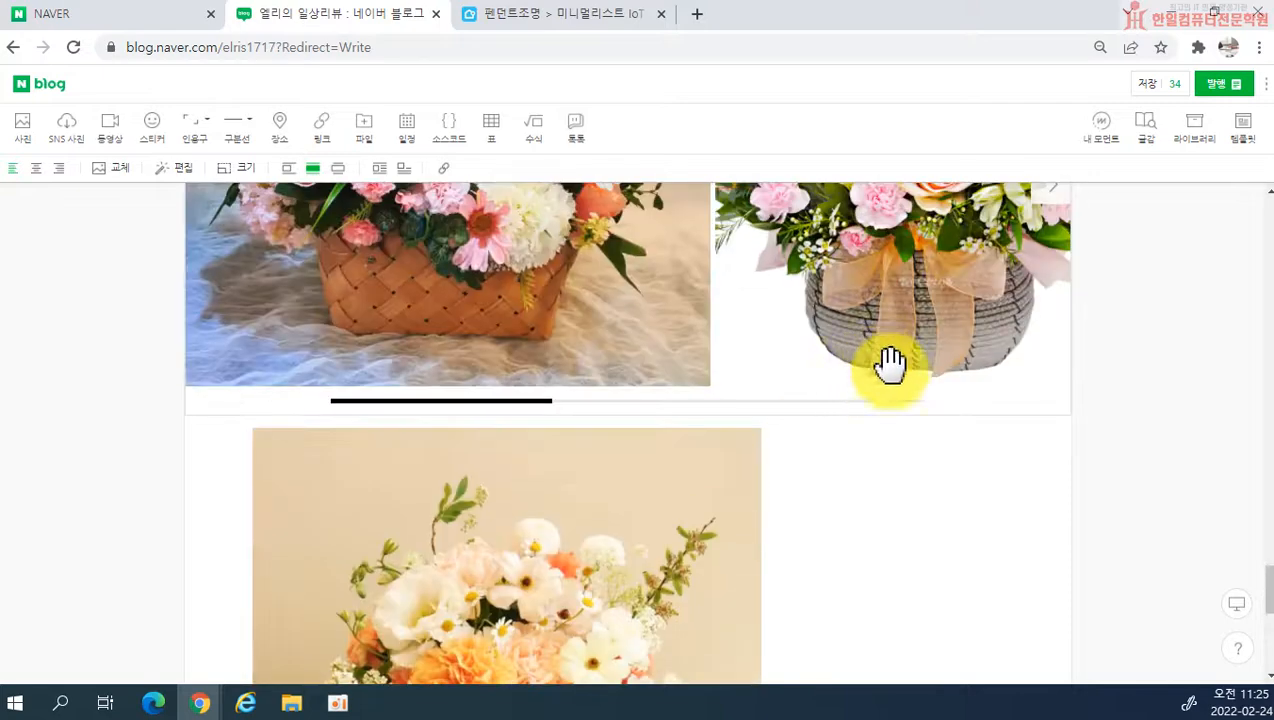
{"action": "left_click", "coordinate": [833, 492]}
{"action": "scroll", "coordinate": [890, 483], "scroll_direction": "down", "scroll_amount": 2}
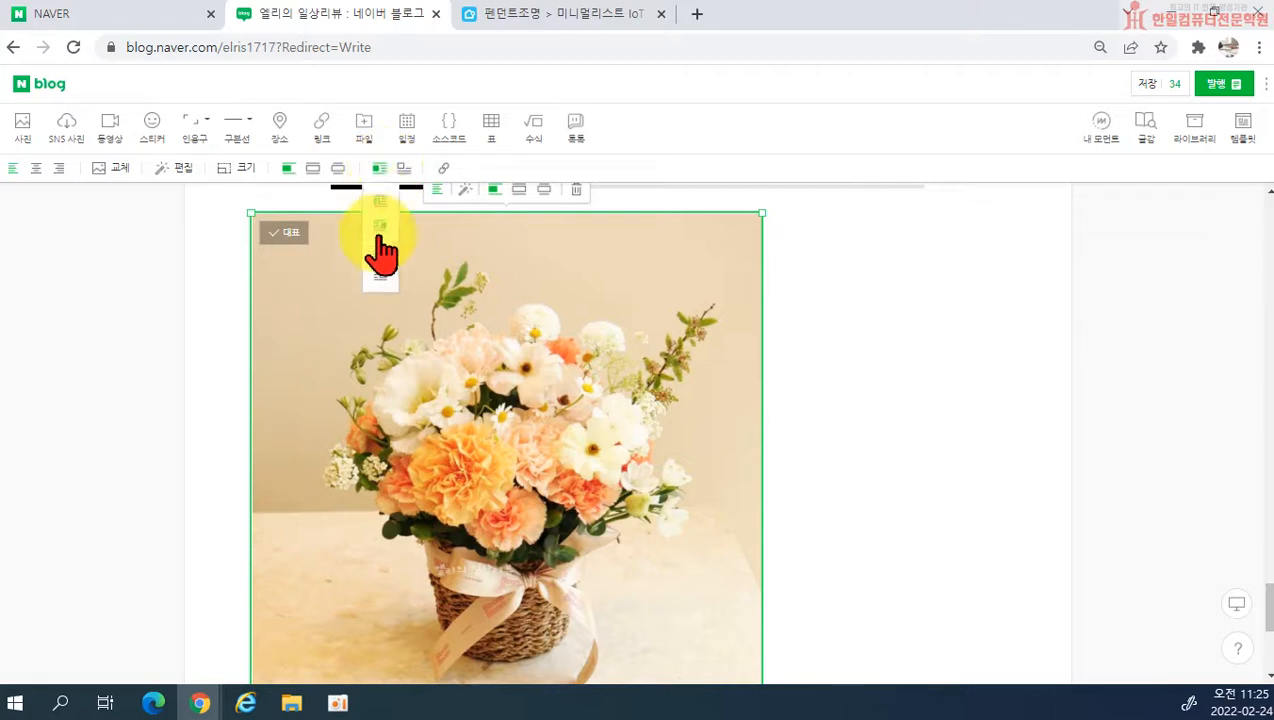
{"action": "left_click", "coordinate": [380, 225]}
{"action": "type", "text": "ㅇㄹㅇㄹㄹㅇㄹㄹㄹㄹㅇ"}
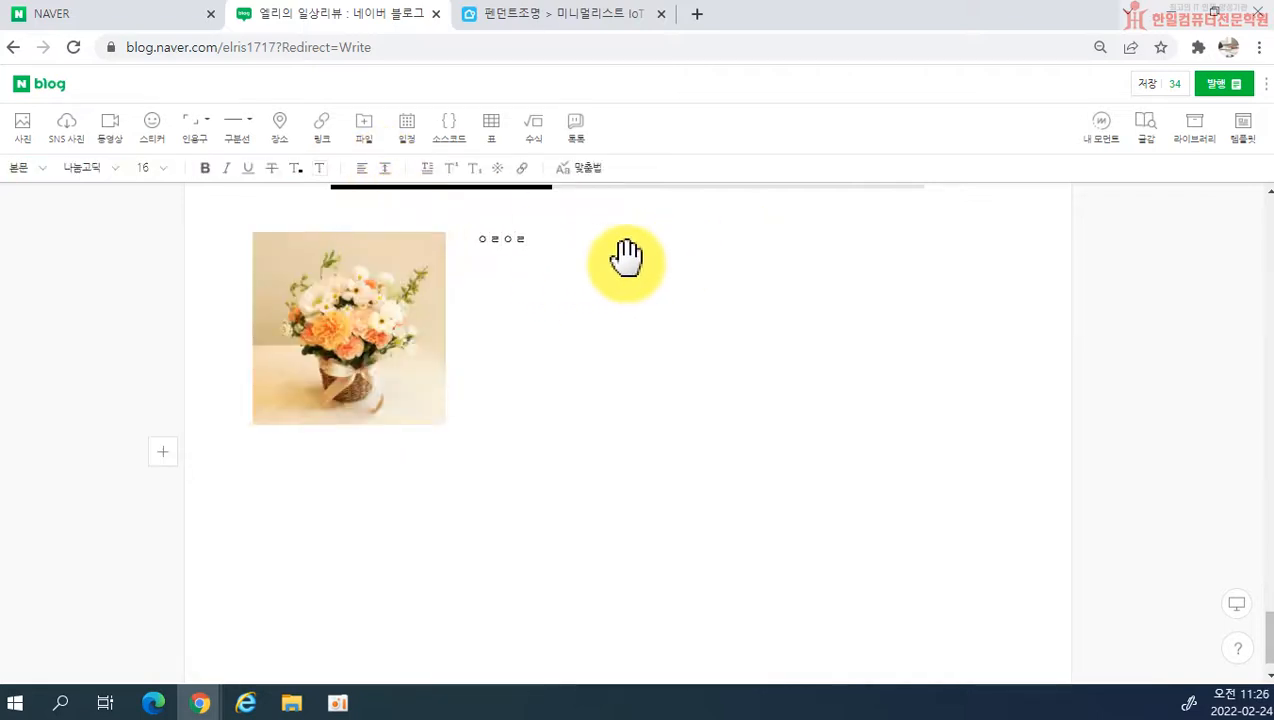
{"action": "left_click", "coordinate": [697, 510]}
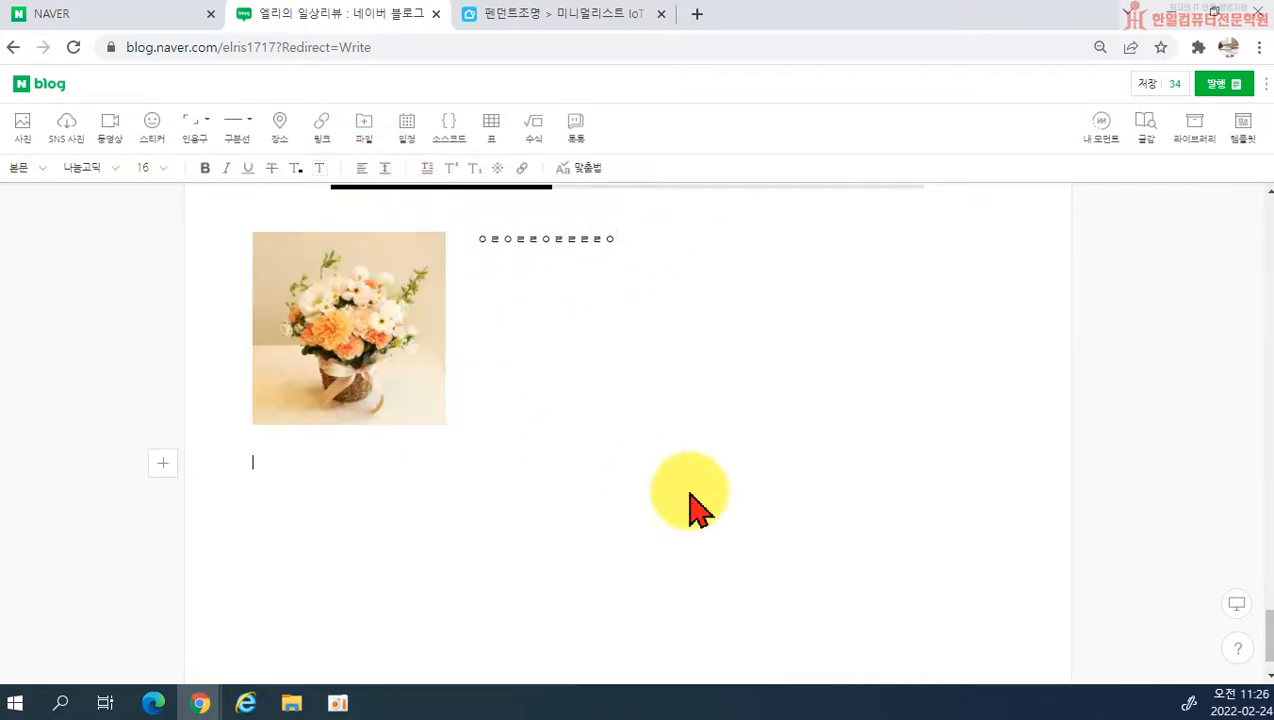
{"action": "left_click", "coordinate": [407, 390]}
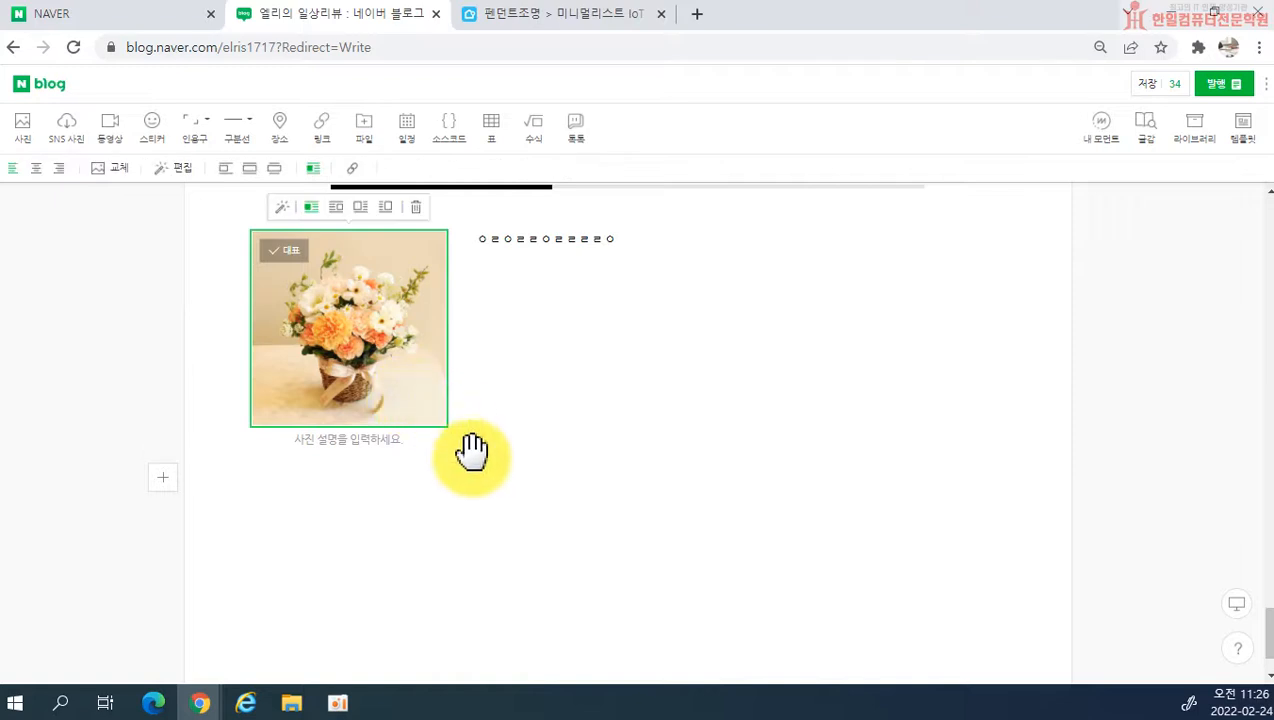
{"action": "left_click", "coordinate": [362, 208]}
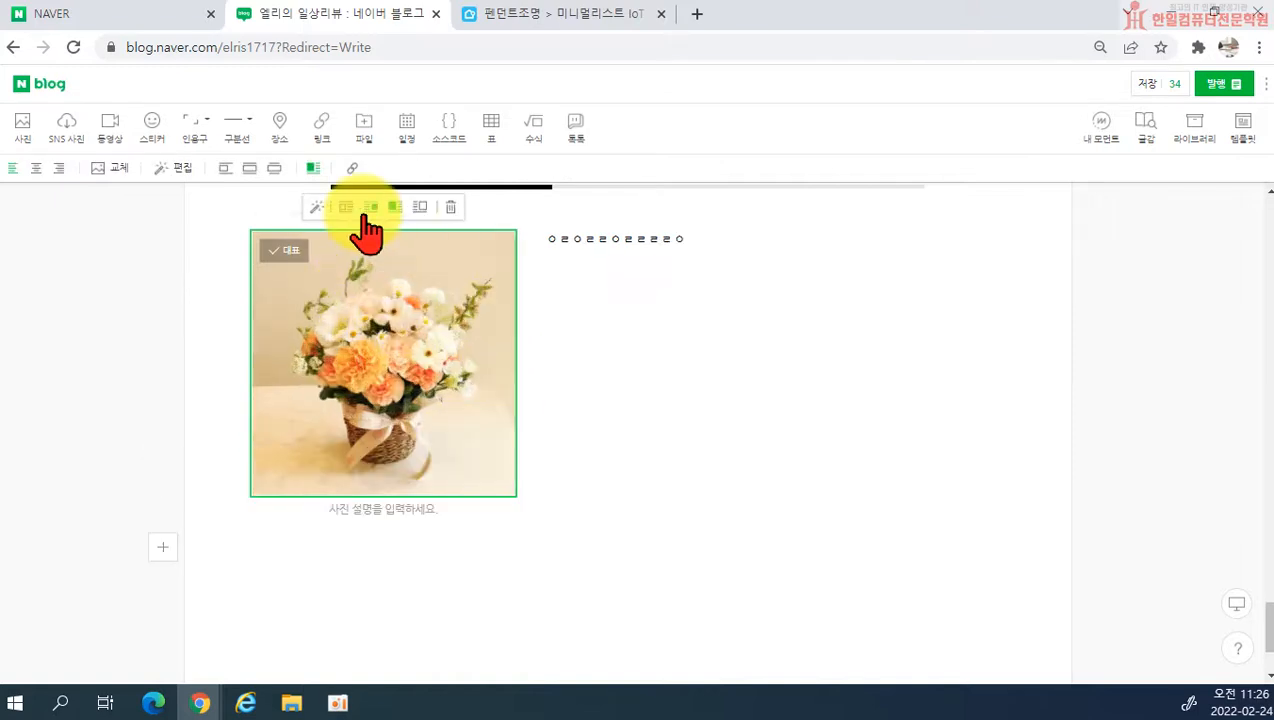
Step: Preview the photo and its side text in the mobile and tablet views and return to the PC view
{"action": "left_click", "coordinate": [1238, 603]}
{"action": "scroll", "coordinate": [793, 540], "scroll_direction": "down", "scroll_amount": 2}
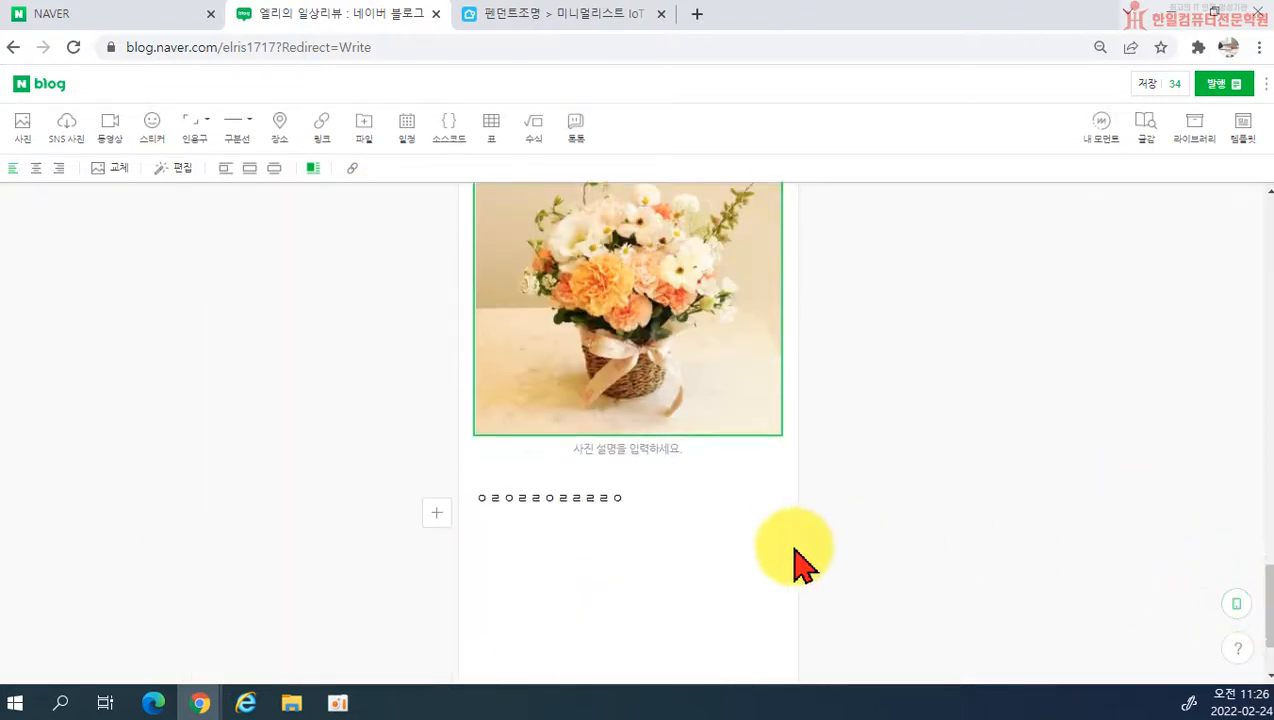
{"action": "left_click", "coordinate": [1240, 604]}
{"action": "left_click", "coordinate": [1240, 604]}
{"action": "left_click", "coordinate": [1240, 604]}
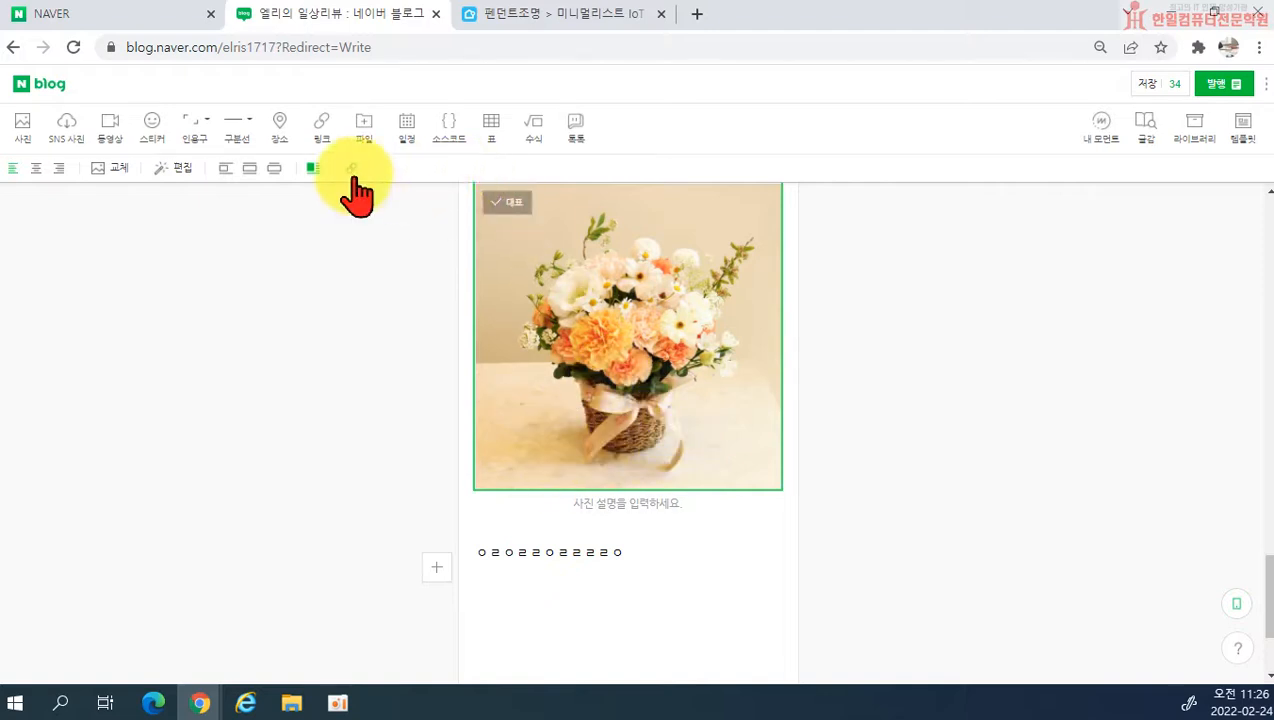
{"action": "left_click", "coordinate": [1237, 604]}
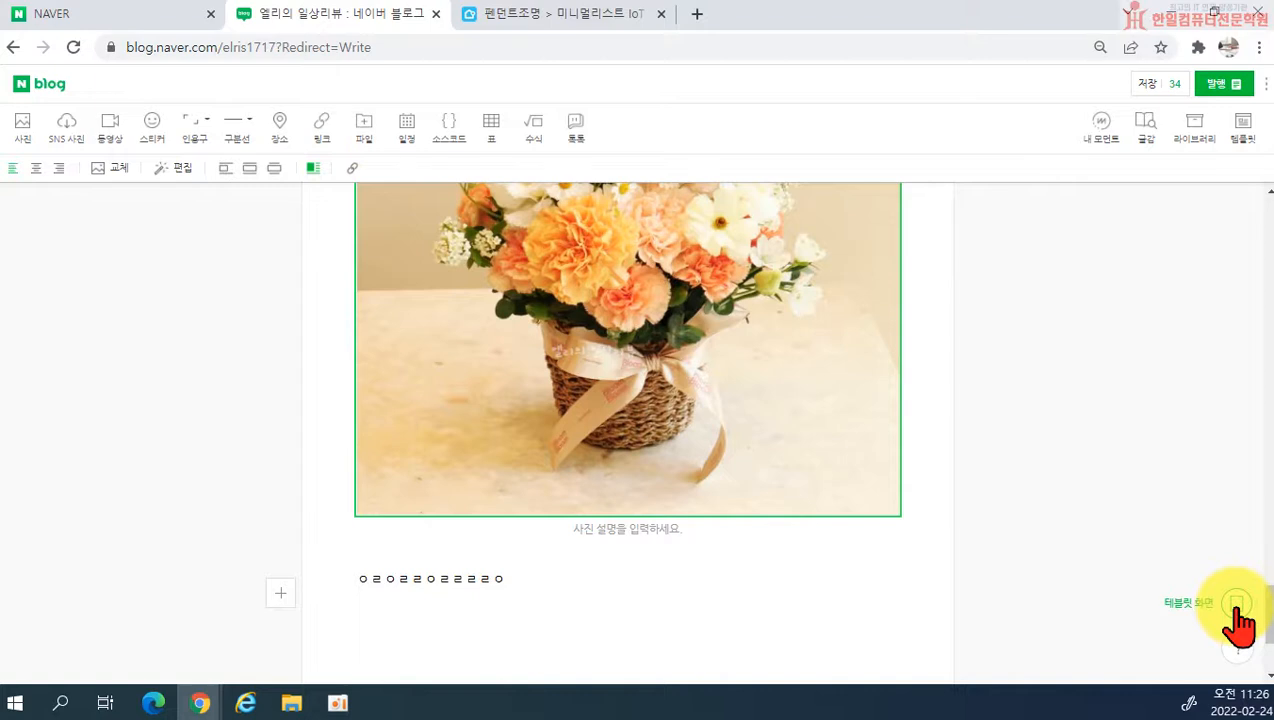
{"action": "scroll", "coordinate": [714, 500], "scroll_direction": "up", "scroll_amount": 3}
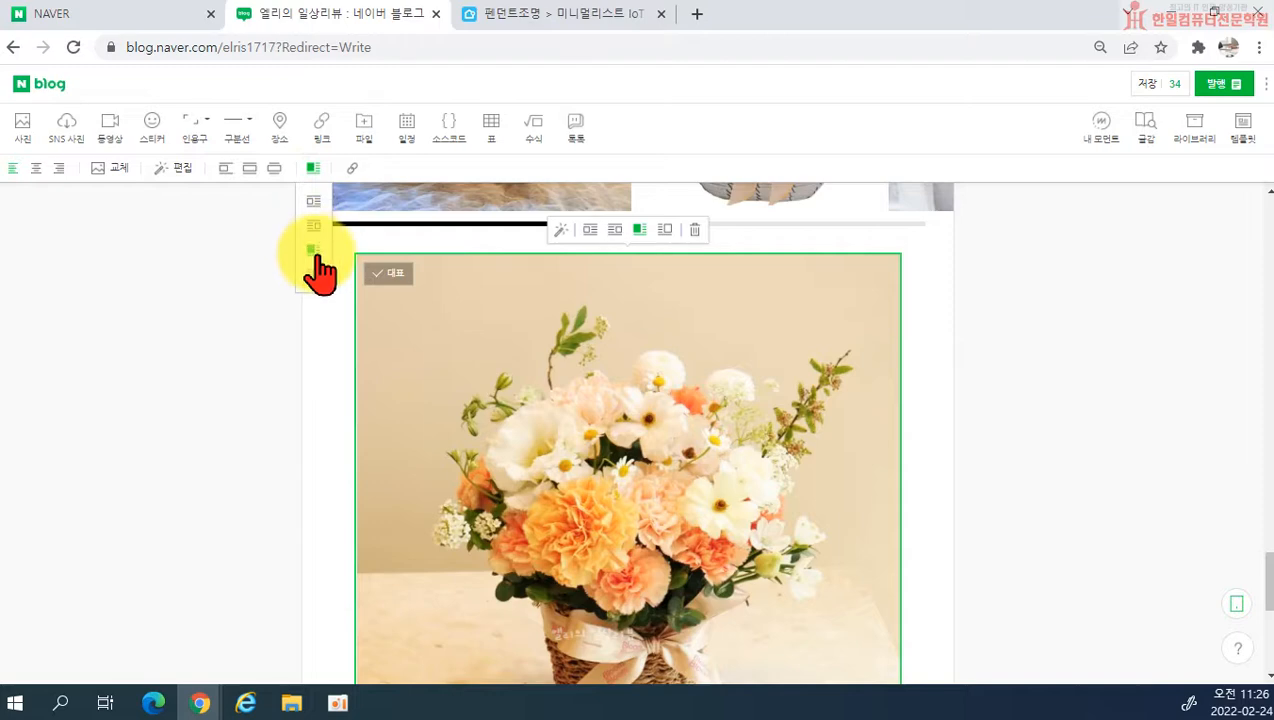
{"action": "scroll", "coordinate": [745, 450], "scroll_direction": "down", "scroll_amount": 2}
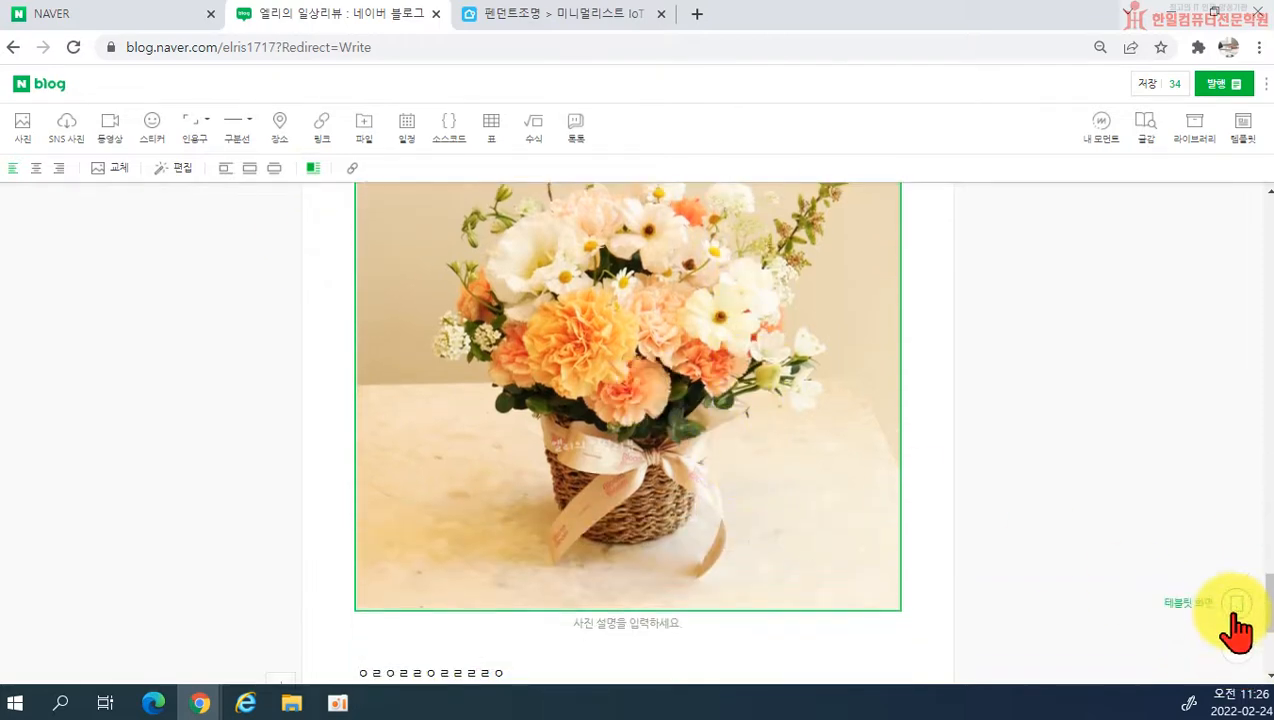
{"action": "left_click", "coordinate": [1236, 610]}
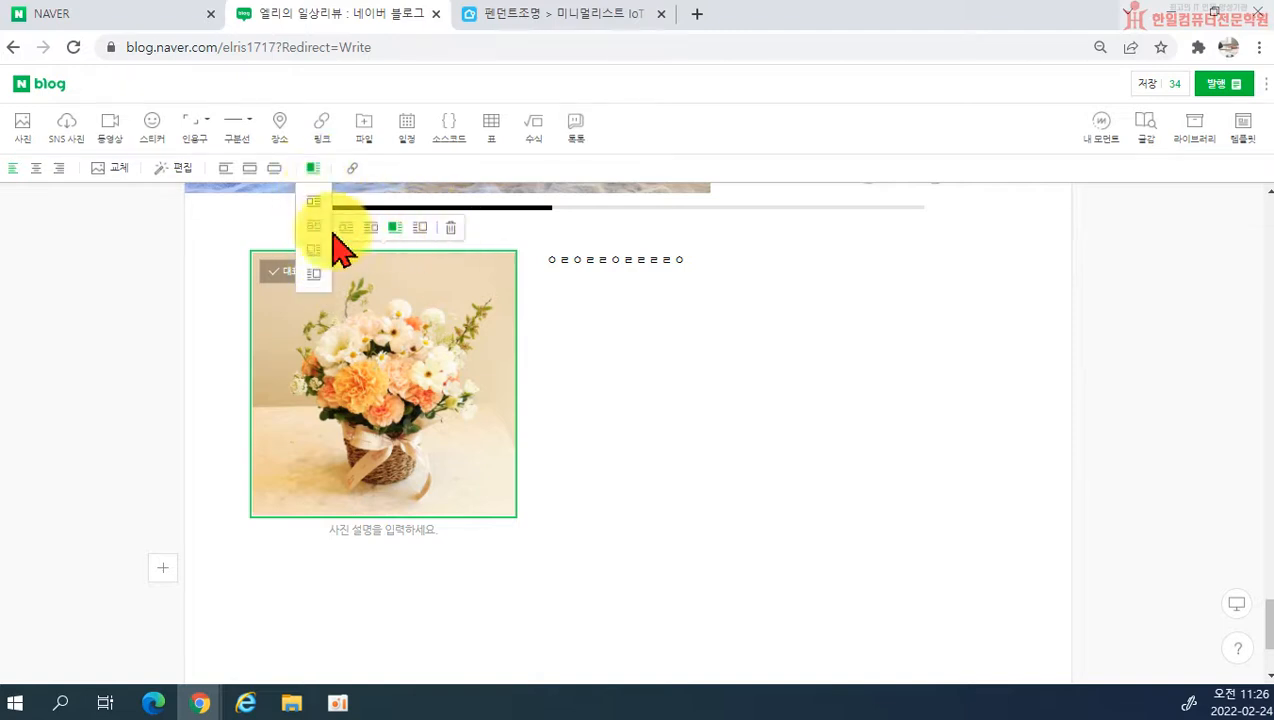
Step: Switch the last flower photo to the small left layout and delete it together with its side text
{"action": "left_click", "coordinate": [314, 201]}
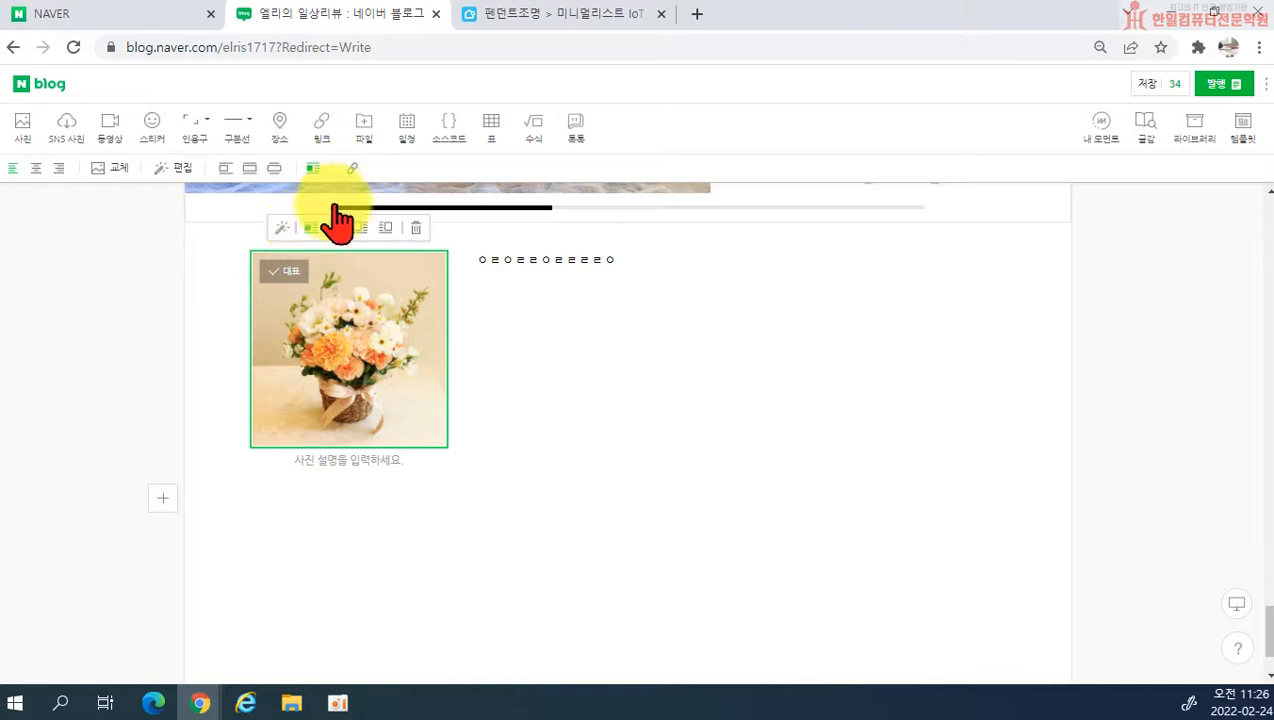
{"action": "left_click", "coordinate": [420, 228]}
{"action": "left_click_drag", "start_coordinate": [256, 370], "coordinate": [452, 398]}
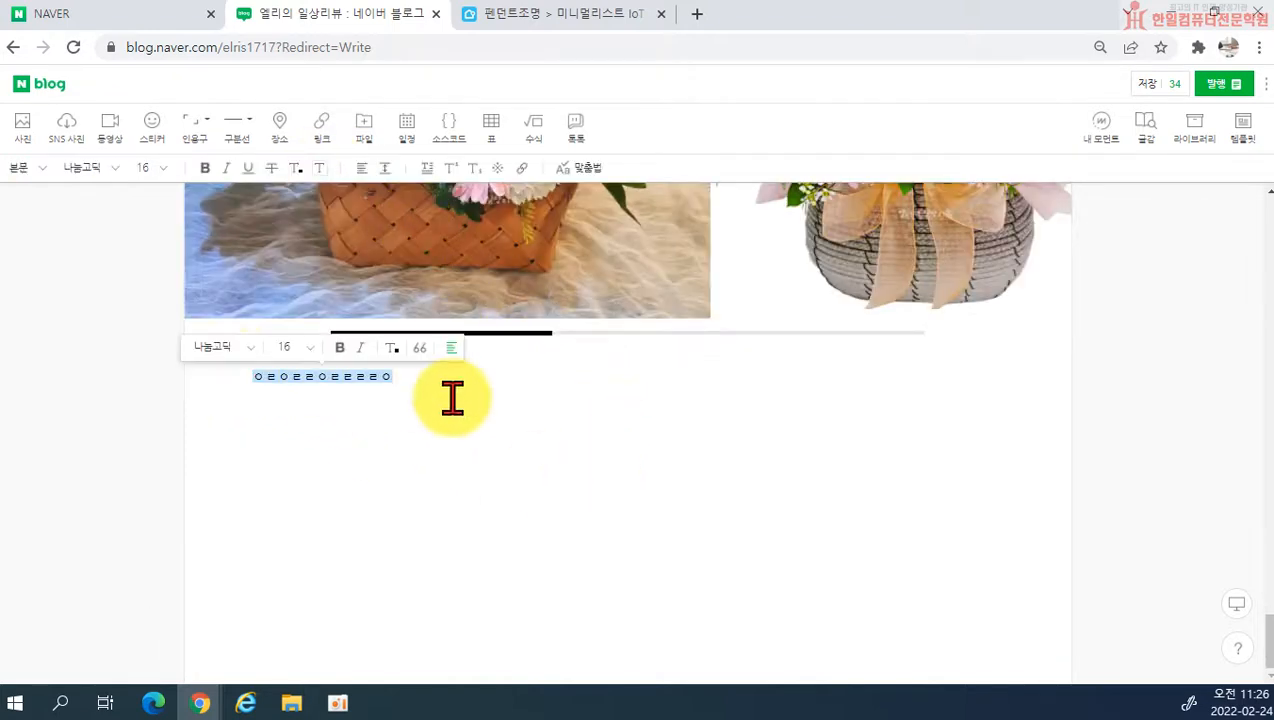
{"action": "key", "text": "BackSpace"}
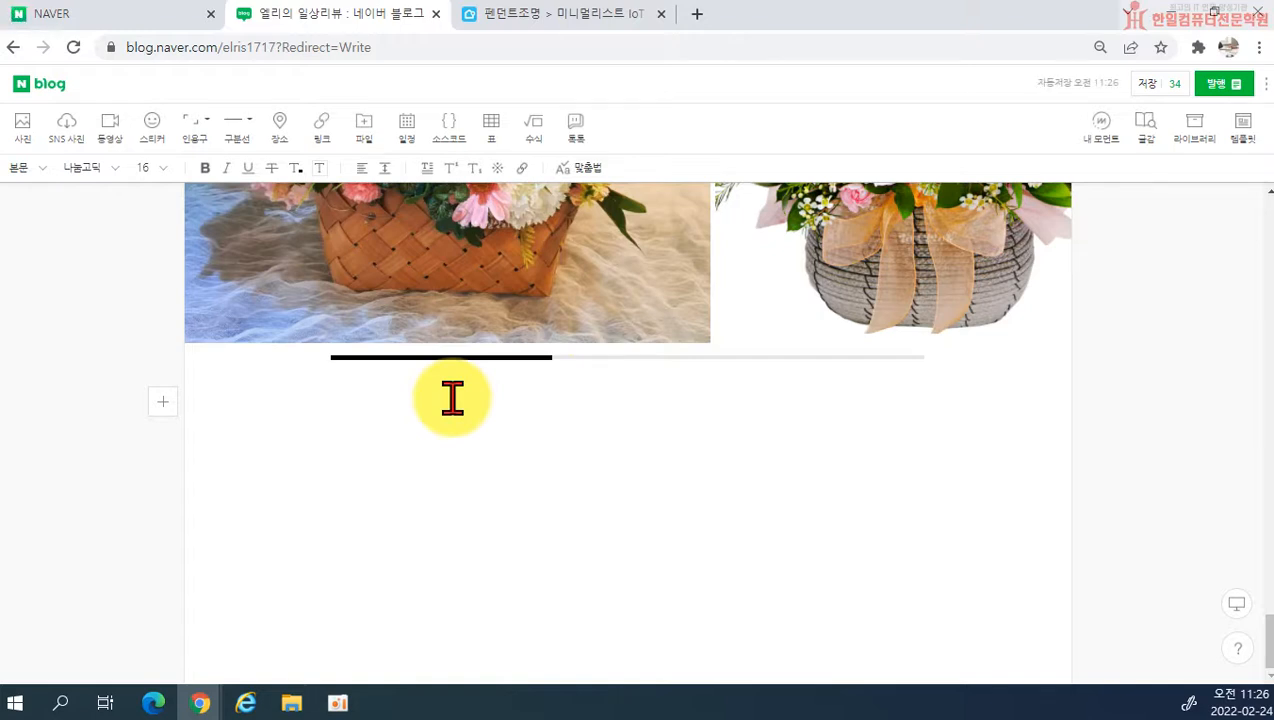
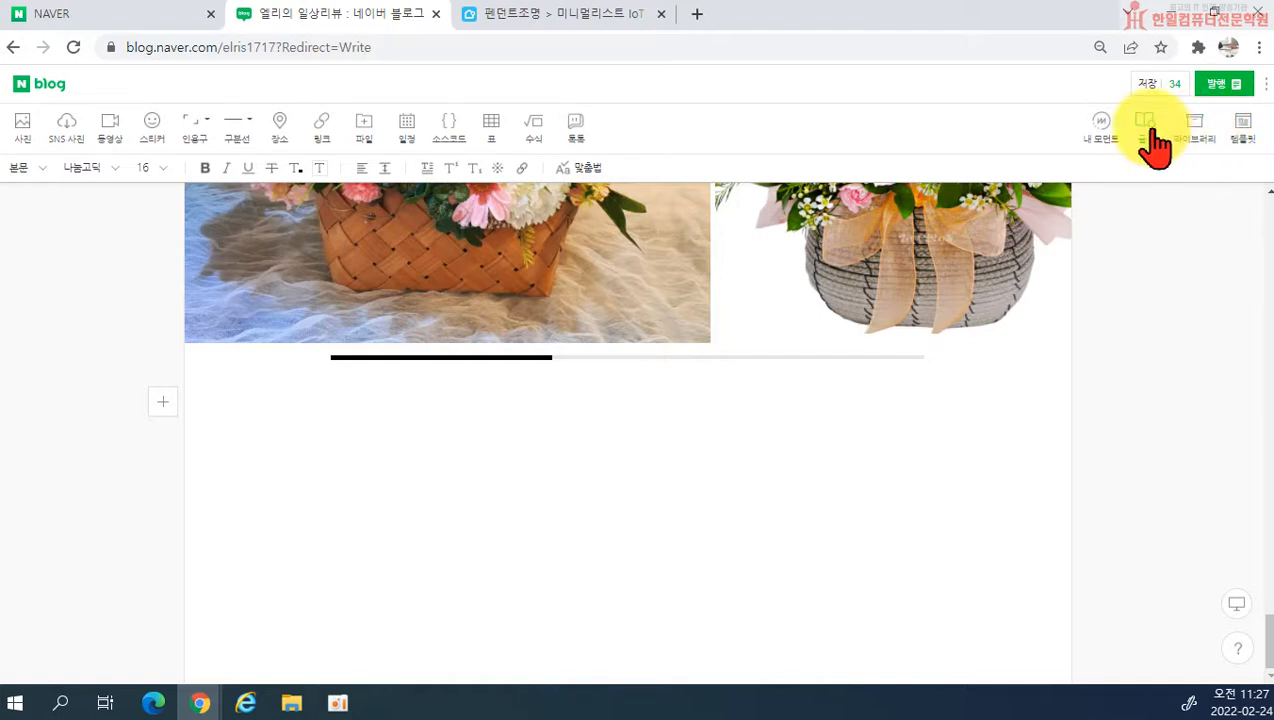
Step: Insert the book card for 불편한 편의점 from the book materials below the photo slide and delete it again
{"action": "left_click", "coordinate": [1151, 133]}
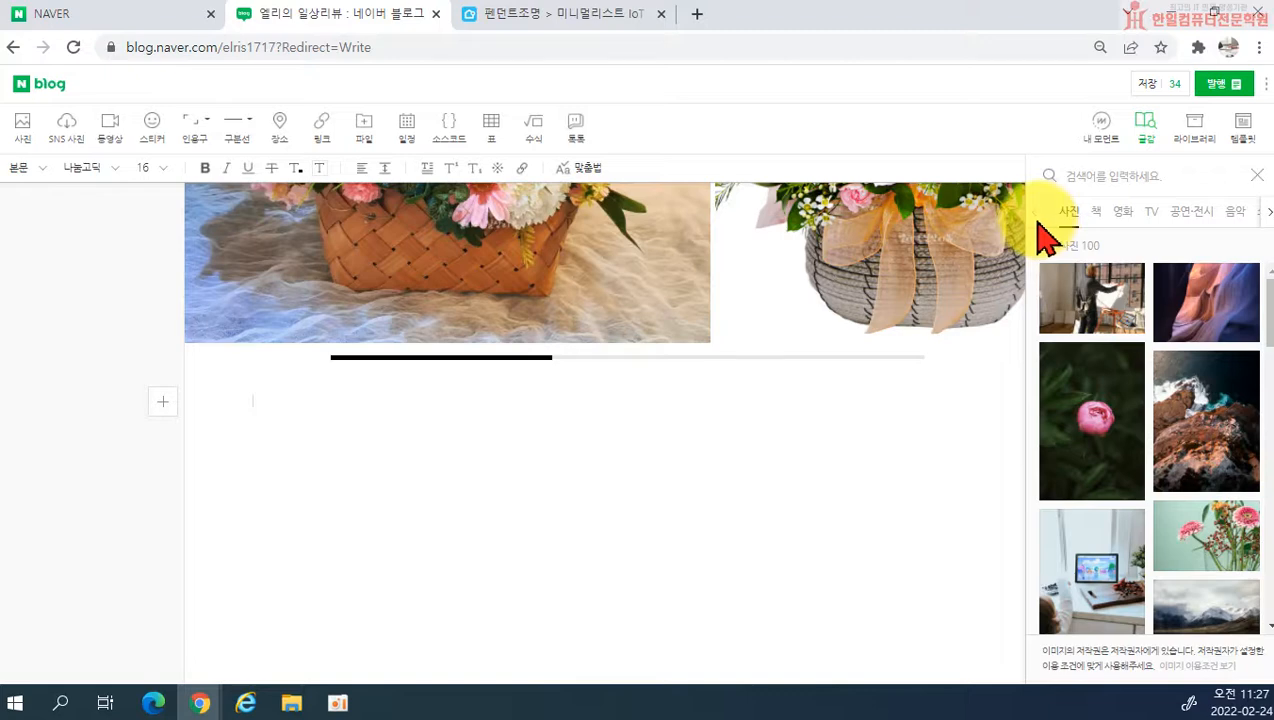
{"action": "left_click", "coordinate": [1097, 213]}
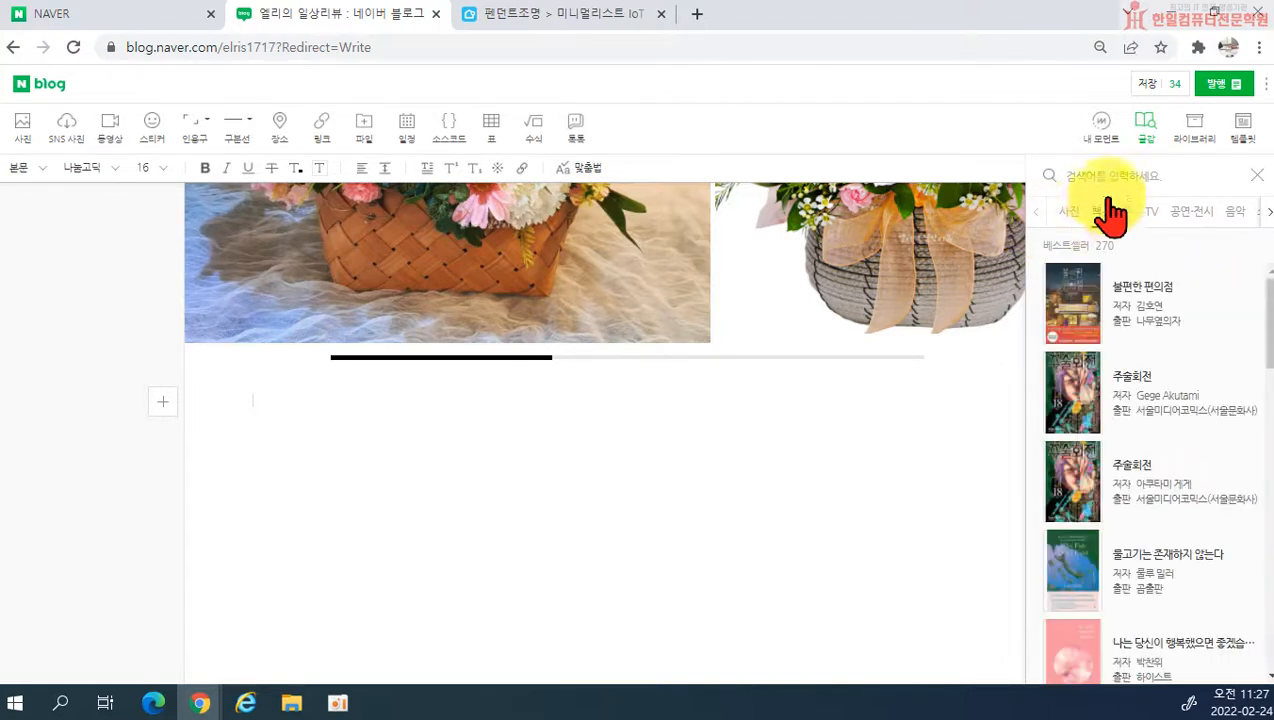
{"action": "left_click", "coordinate": [1132, 293]}
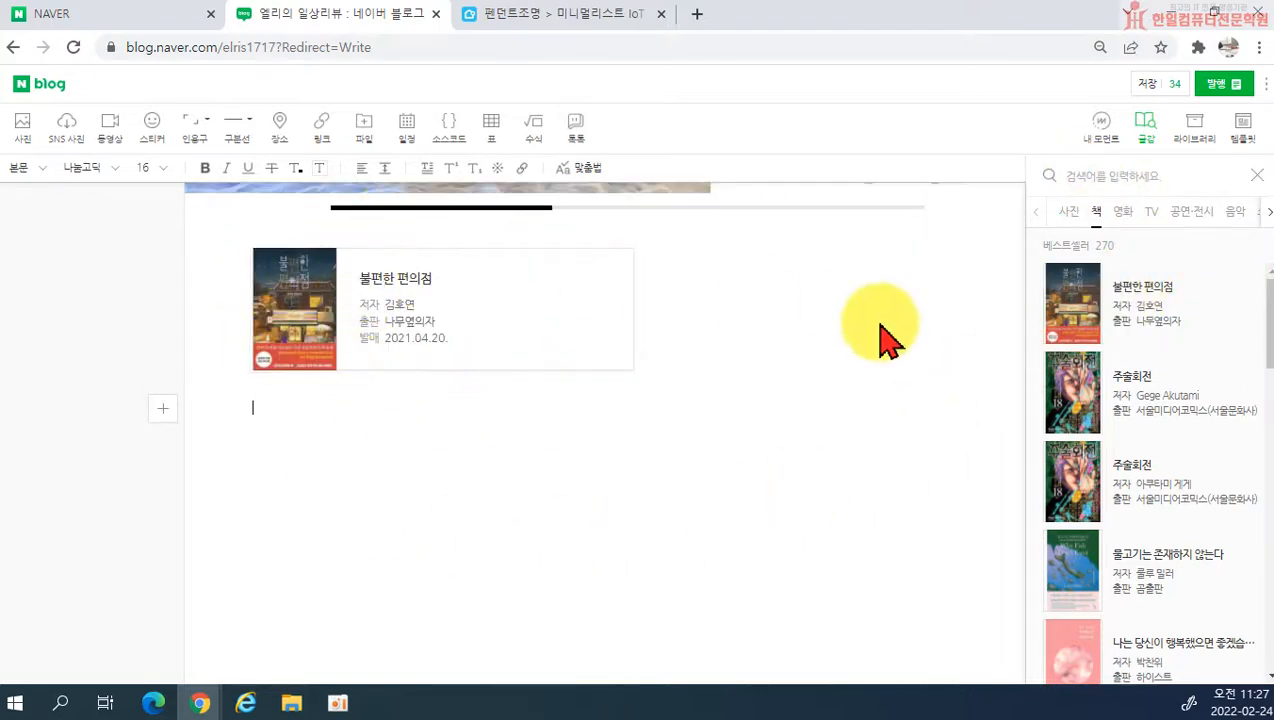
{"action": "left_click", "coordinate": [690, 350]}
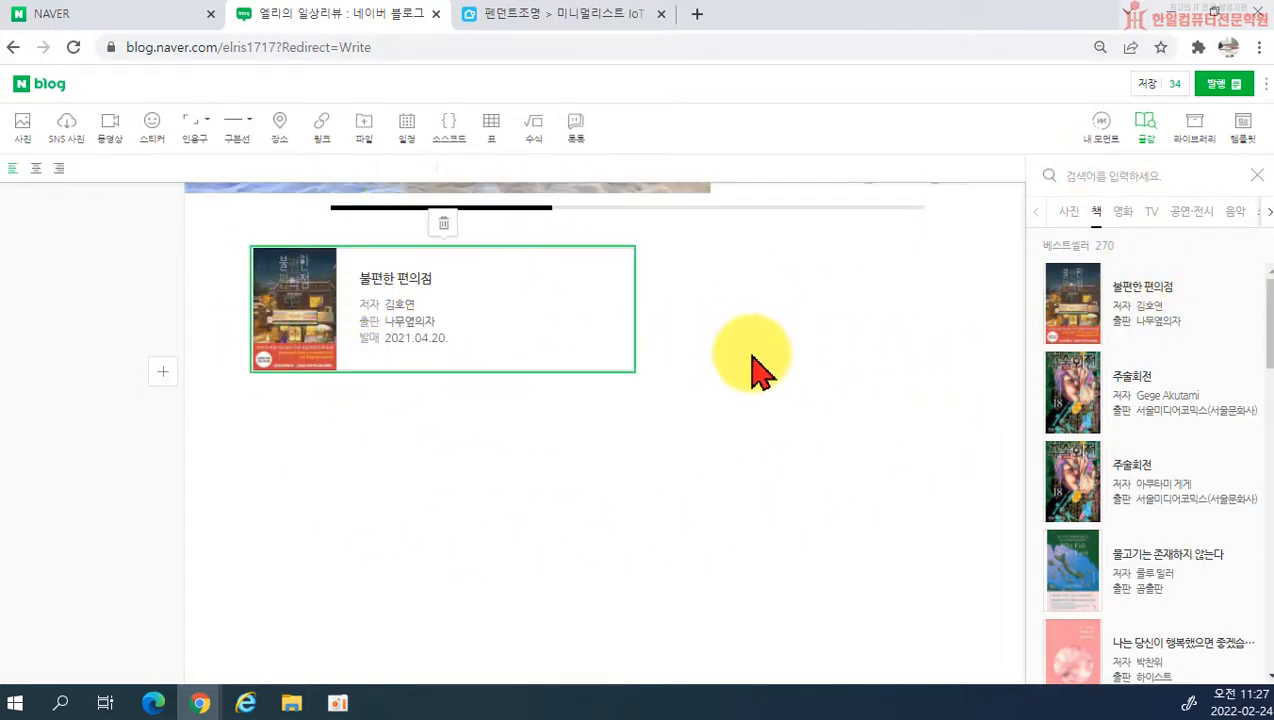
{"action": "key", "text": "Delete"}
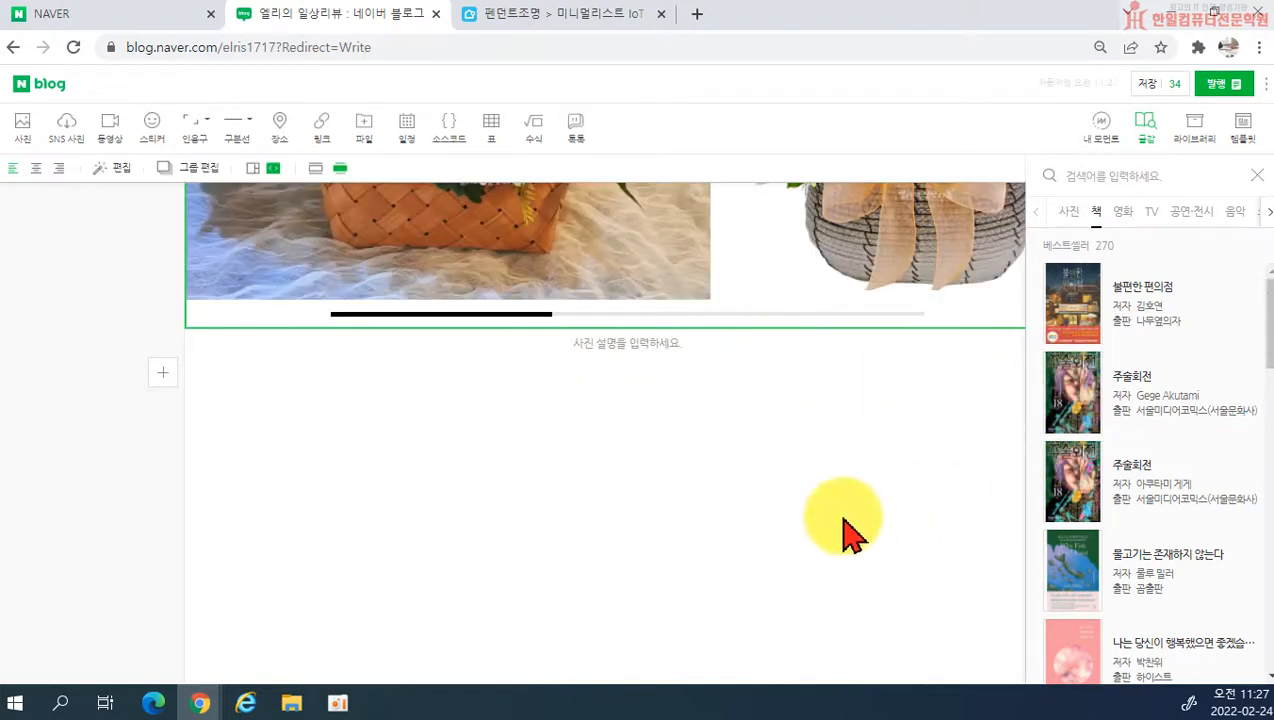
Step: Search the photo materials for 공부 and insert the 1280x960 Pixabay photo of classroom desks into the post
{"action": "left_click", "coordinate": [1068, 212]}
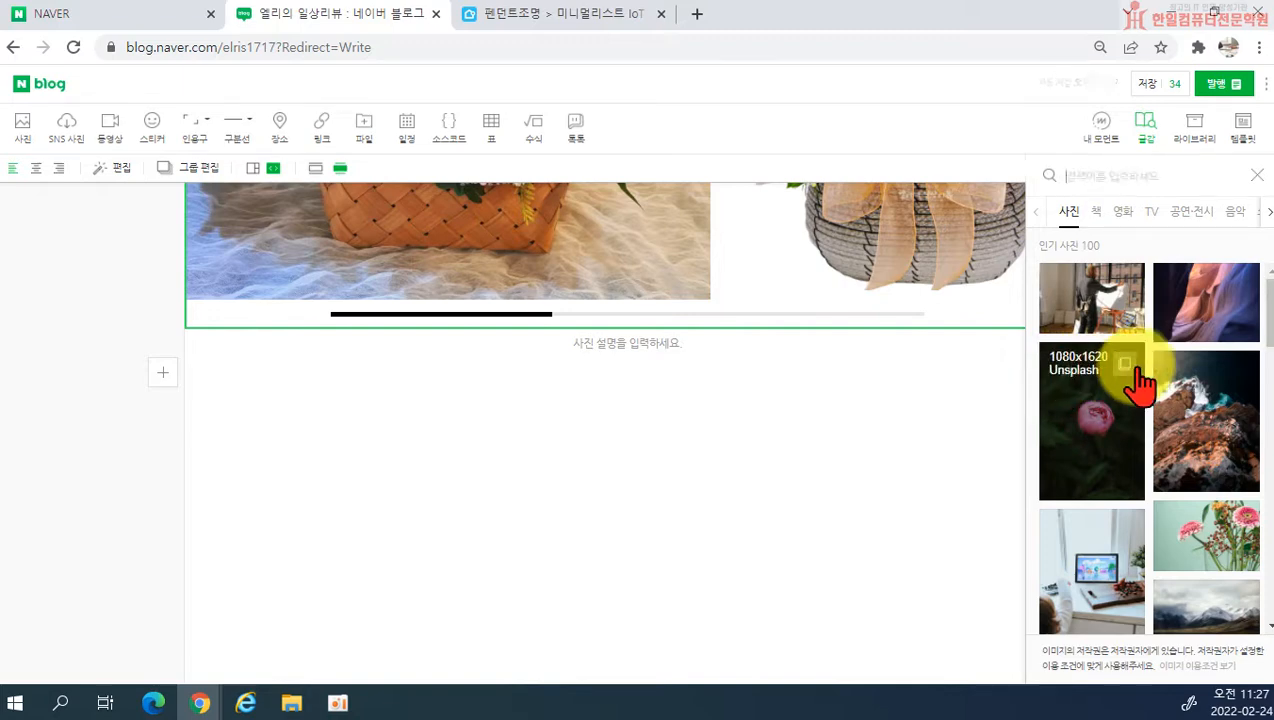
{"action": "key", "text": "Return"}
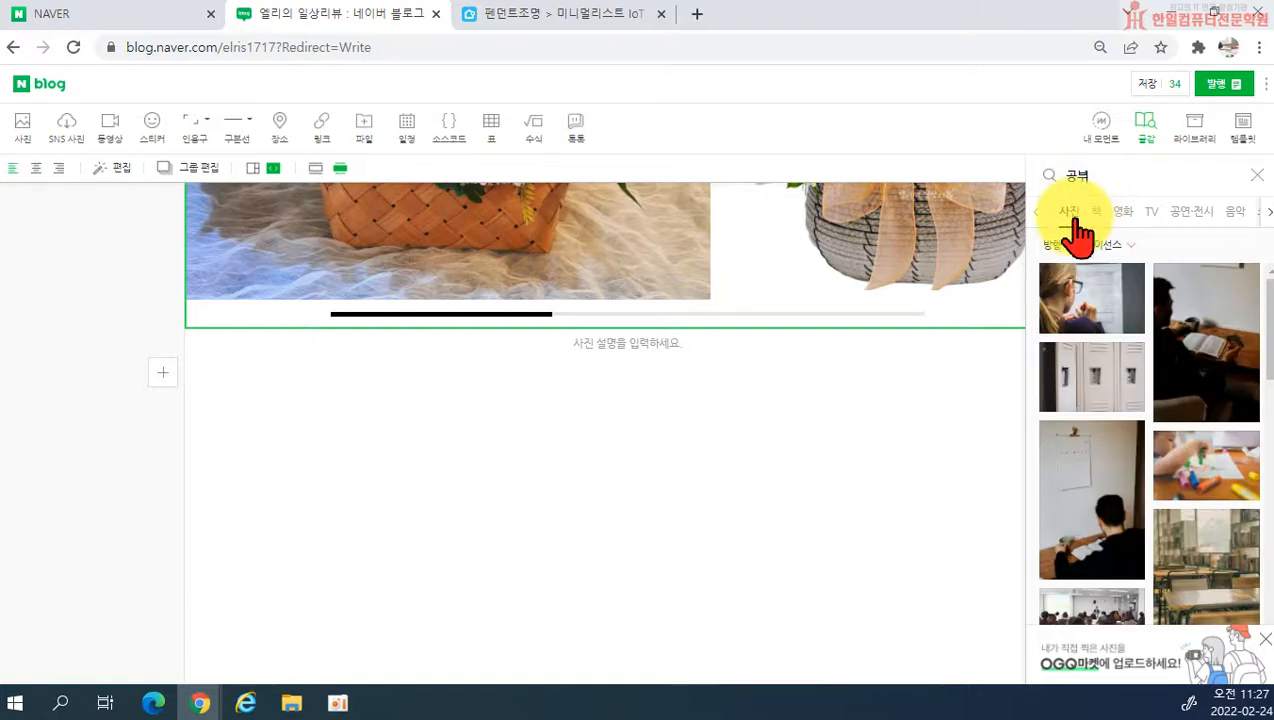
{"action": "scroll", "coordinate": [1200, 441], "scroll_direction": "down", "scroll_amount": 3}
{"action": "scroll", "coordinate": [1222, 568], "scroll_direction": "down", "scroll_amount": 5}
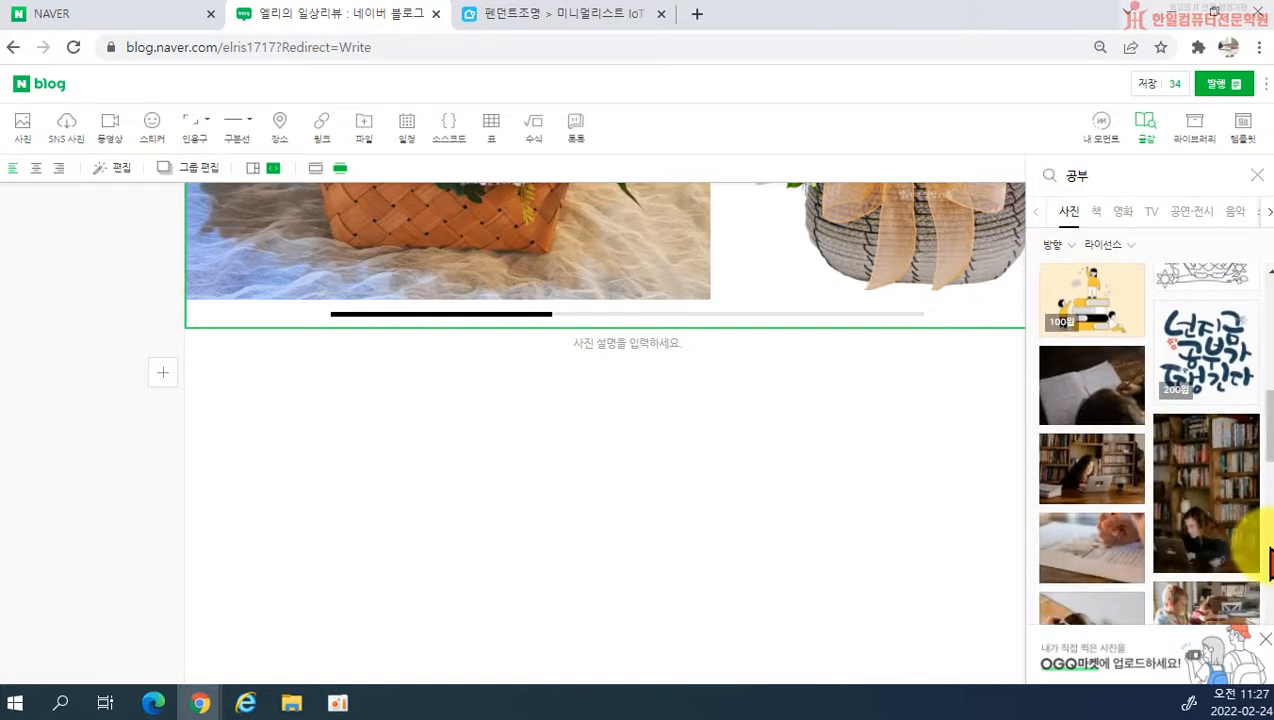
{"action": "scroll", "coordinate": [1095, 427], "scroll_direction": "up", "scroll_amount": 1}
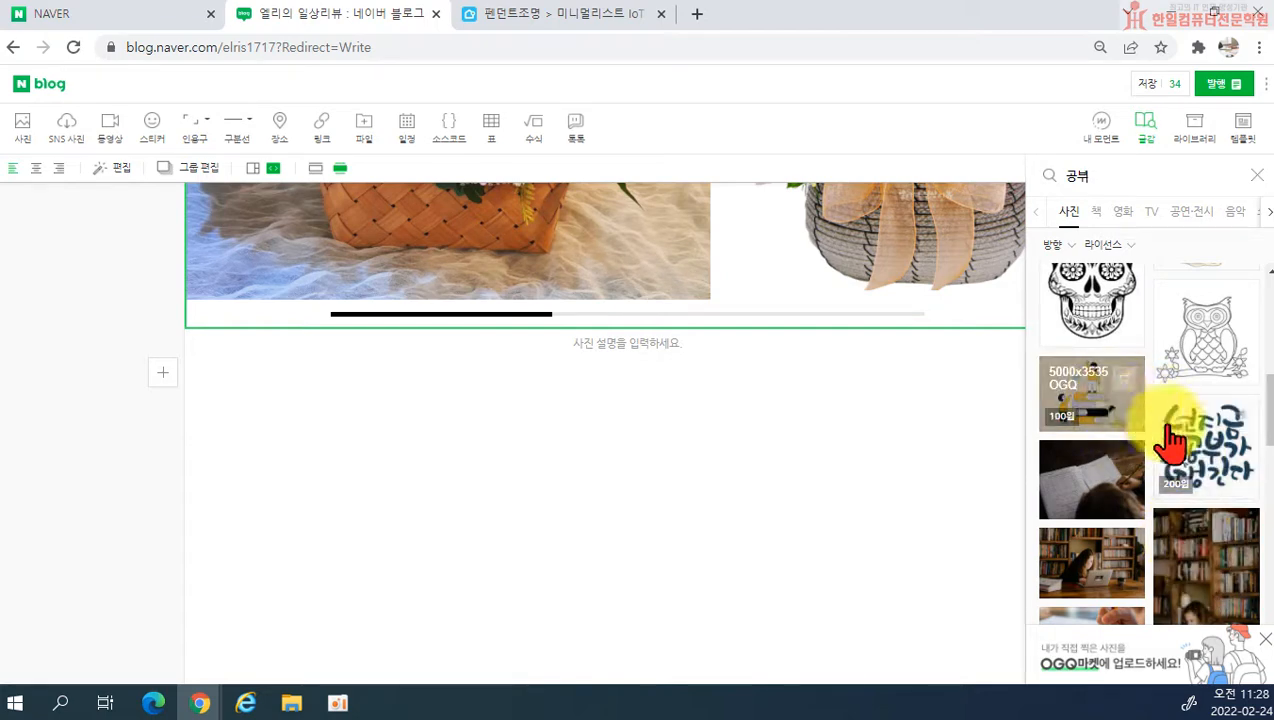
{"action": "scroll", "coordinate": [1165, 510], "scroll_direction": "down", "scroll_amount": 2}
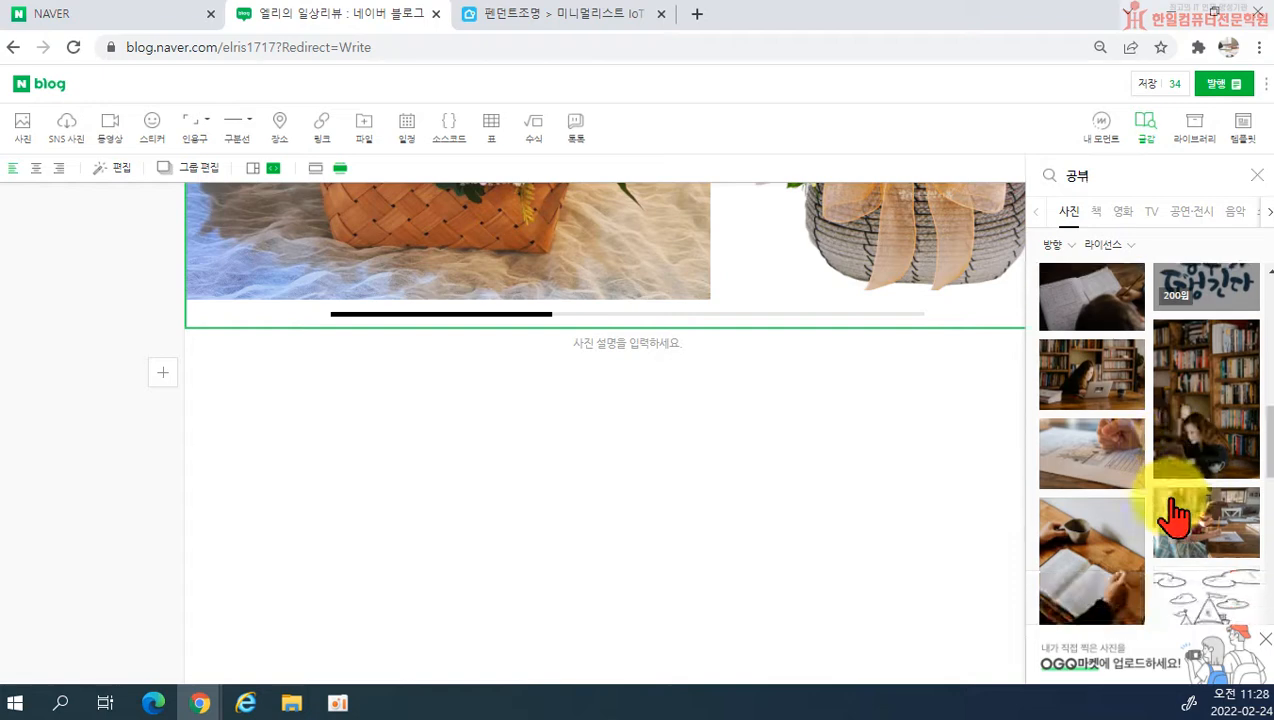
{"action": "scroll", "coordinate": [1222, 515], "scroll_direction": "down", "scroll_amount": 1}
{"action": "scroll", "coordinate": [1240, 530], "scroll_direction": "down", "scroll_amount": 3}
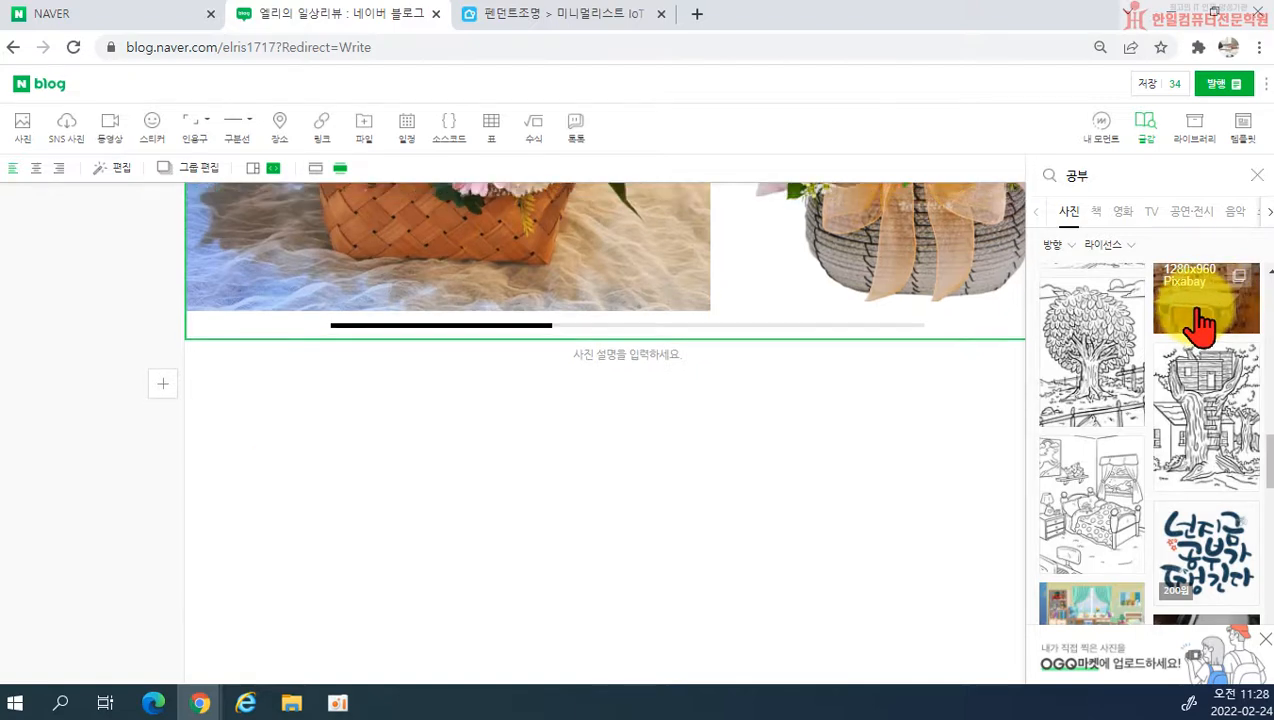
{"action": "left_click", "coordinate": [1203, 323]}
Step: Insert the 1280x853 Pixabay photo of a hand highlighting a notebook below the classroom photo and close the materials
{"action": "scroll", "coordinate": [1190, 350], "scroll_direction": "up", "scroll_amount": 2}
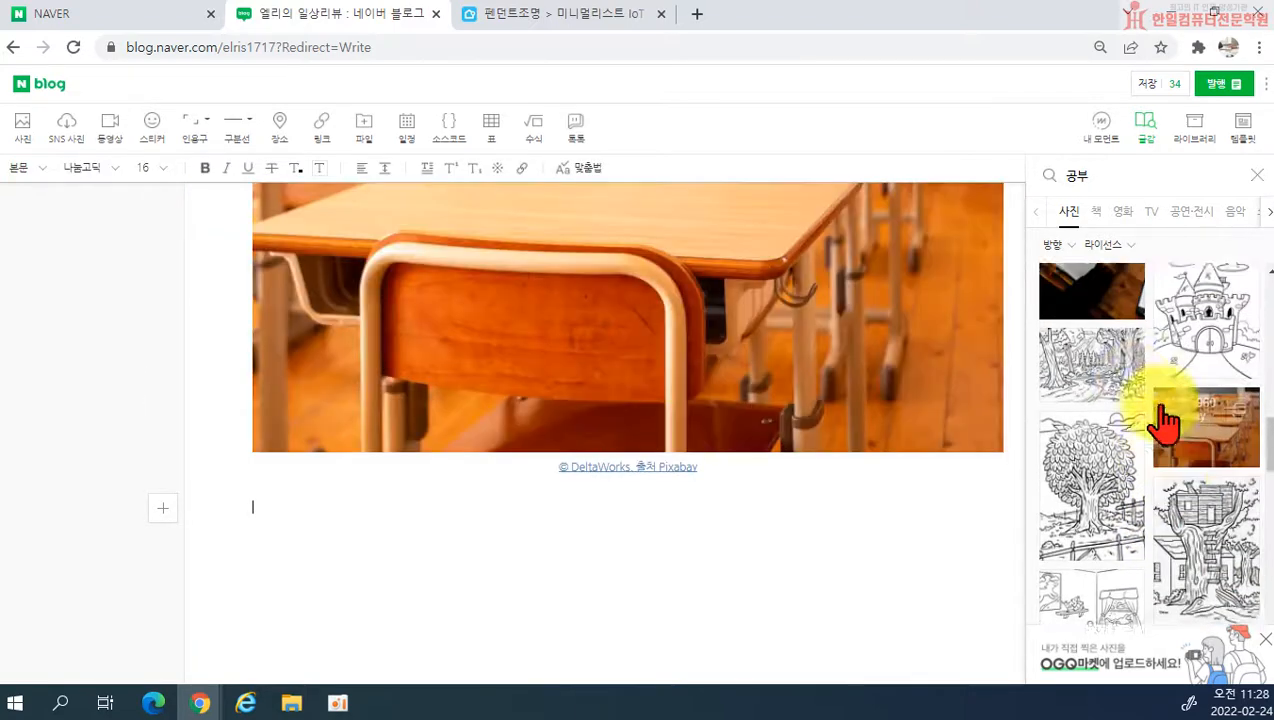
{"action": "scroll", "coordinate": [873, 380], "scroll_direction": "up", "scroll_amount": 5}
{"action": "scroll", "coordinate": [575, 645], "scroll_direction": "down", "scroll_amount": 5}
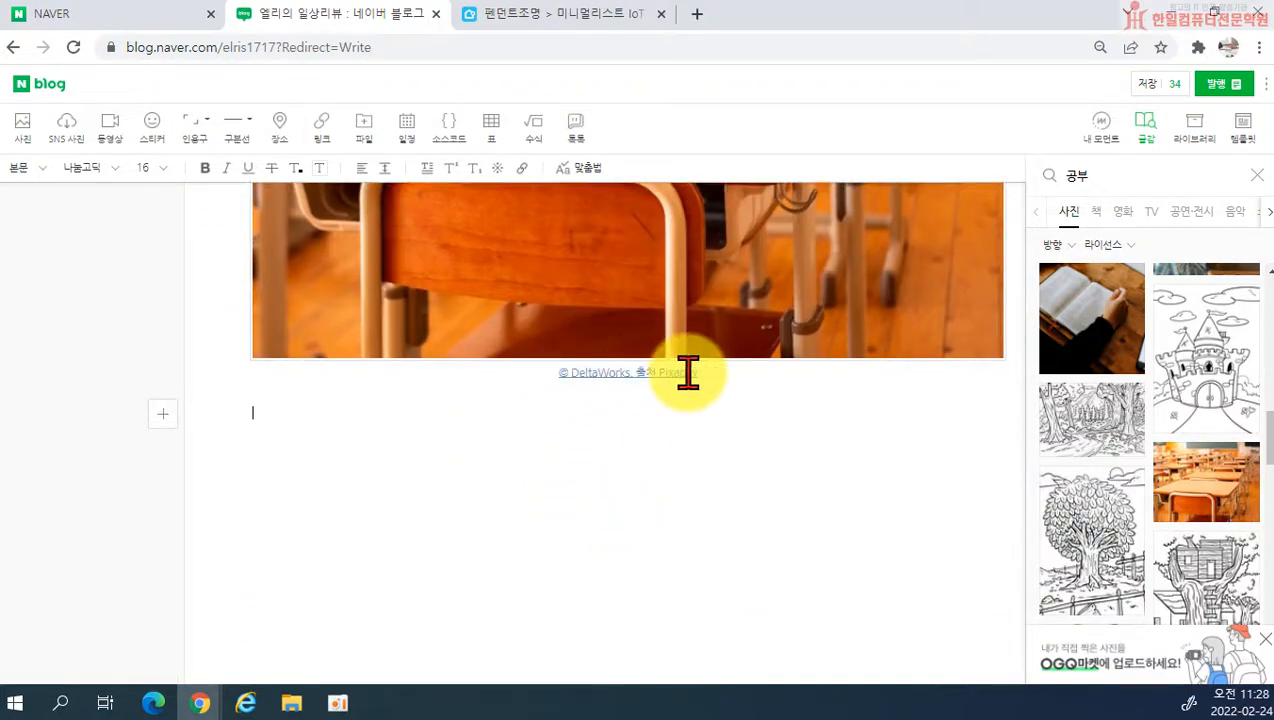
{"action": "scroll", "coordinate": [1187, 492], "scroll_direction": "down", "scroll_amount": 3}
{"action": "scroll", "coordinate": [1187, 492], "scroll_direction": "down", "scroll_amount": 6}
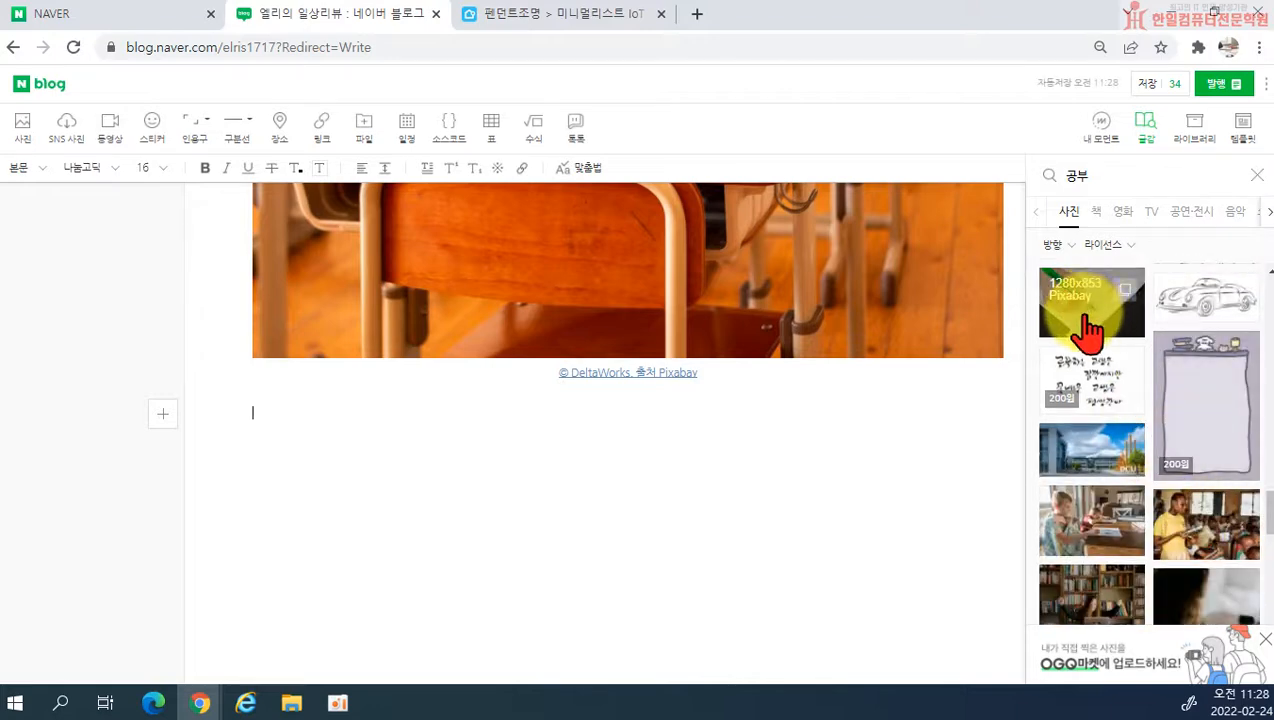
{"action": "left_click", "coordinate": [1087, 318]}
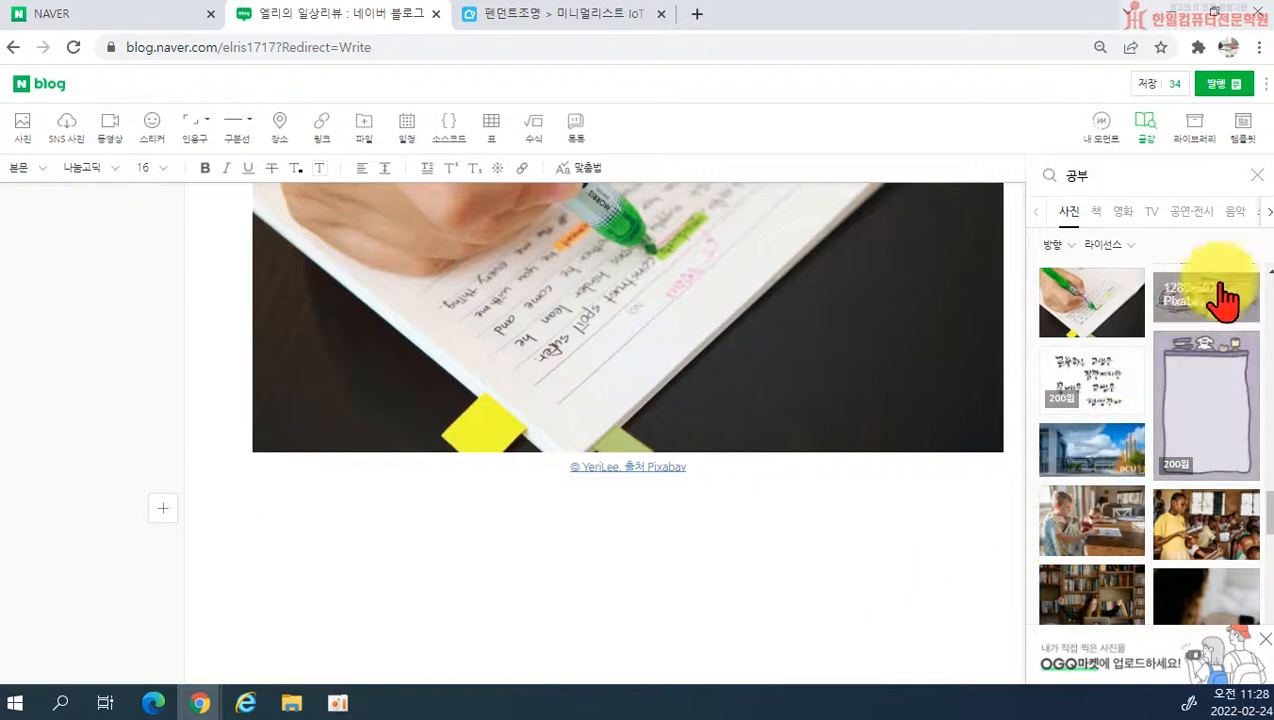
{"action": "left_click", "coordinate": [1257, 178]}
Step: Review the inserted classroom photo, reopen the materials and search the photos for 채권
{"action": "scroll", "coordinate": [859, 500], "scroll_direction": "up", "scroll_amount": 5}
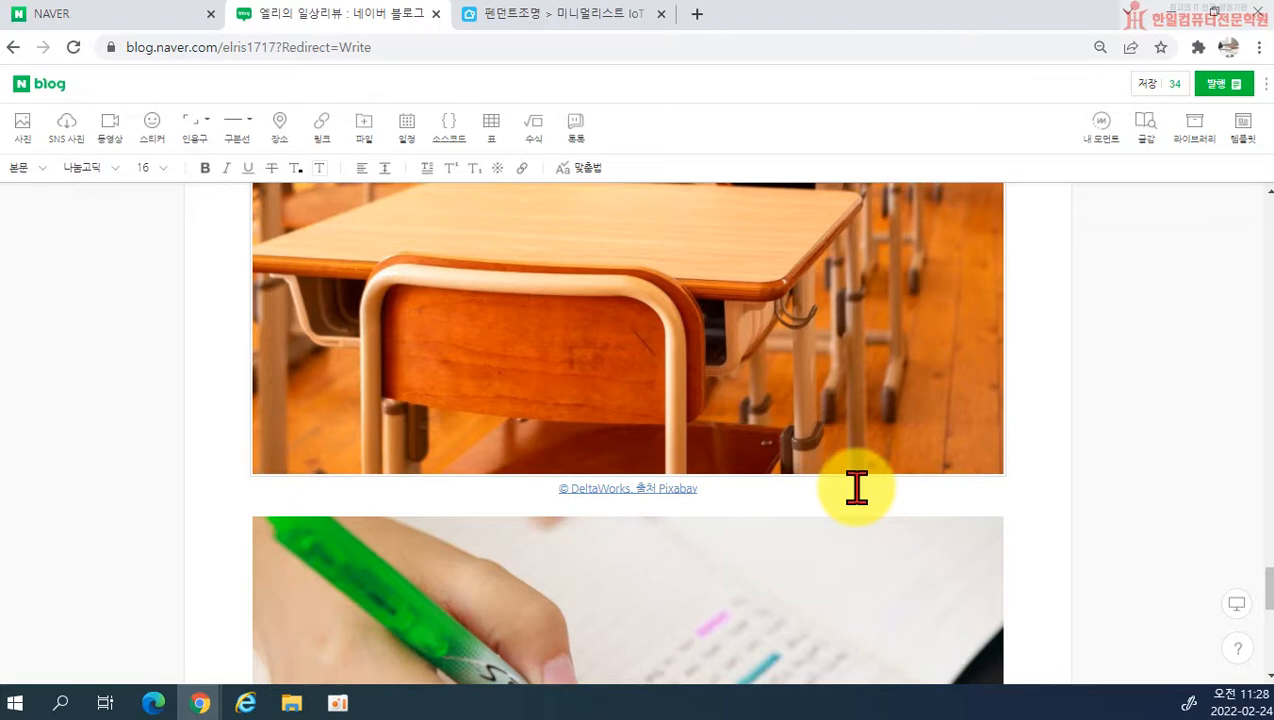
{"action": "scroll", "coordinate": [700, 470], "scroll_direction": "up", "scroll_amount": 10}
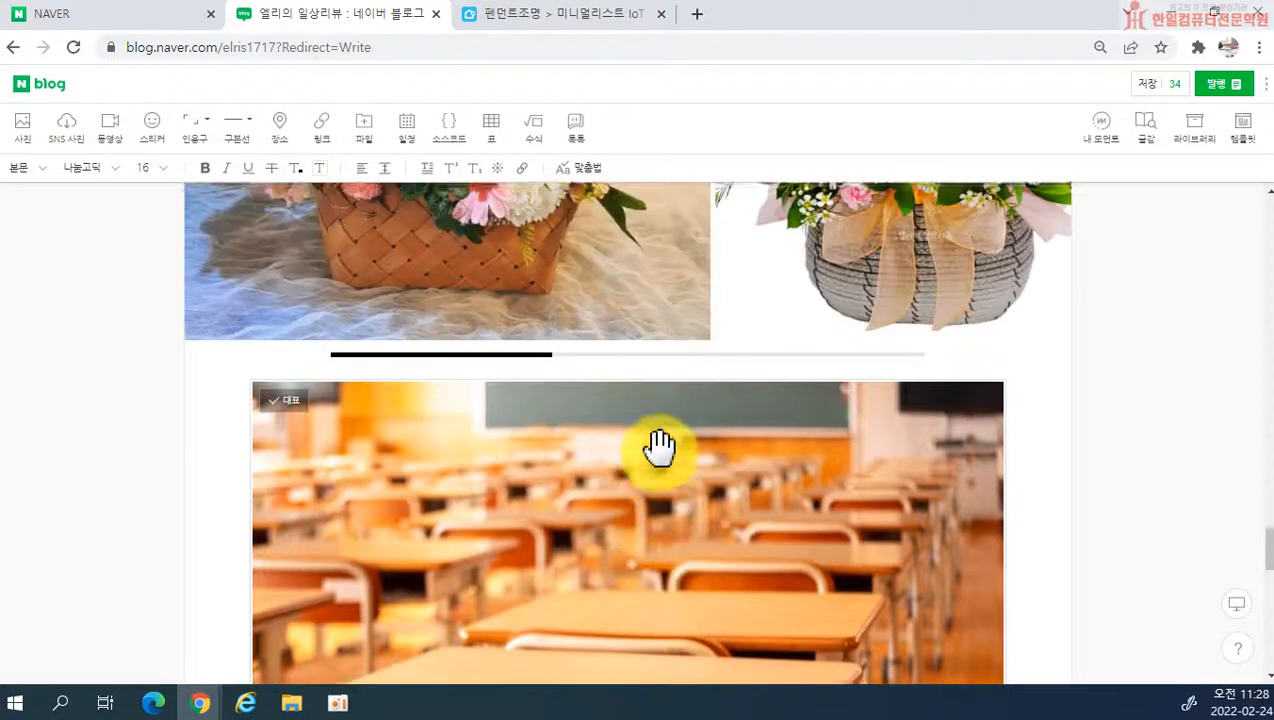
{"action": "scroll", "coordinate": [660, 460], "scroll_direction": "down", "scroll_amount": 4}
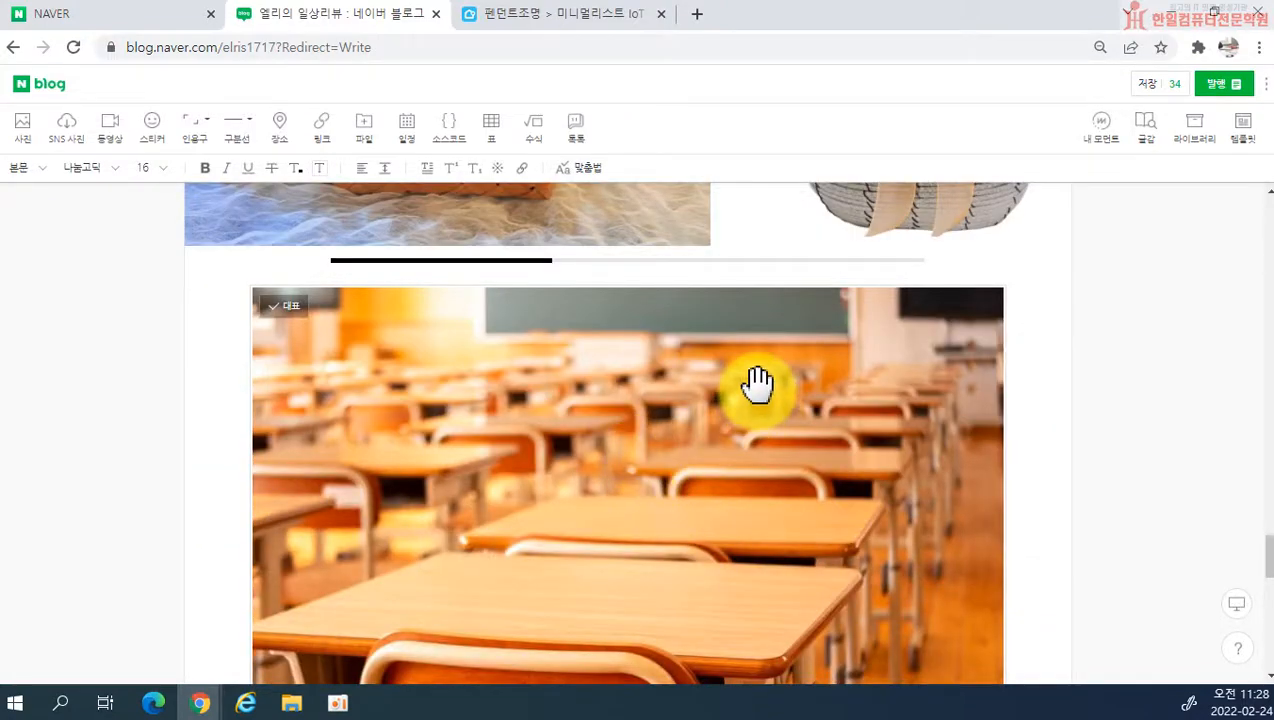
{"action": "scroll", "coordinate": [860, 540], "scroll_direction": "down", "scroll_amount": 2}
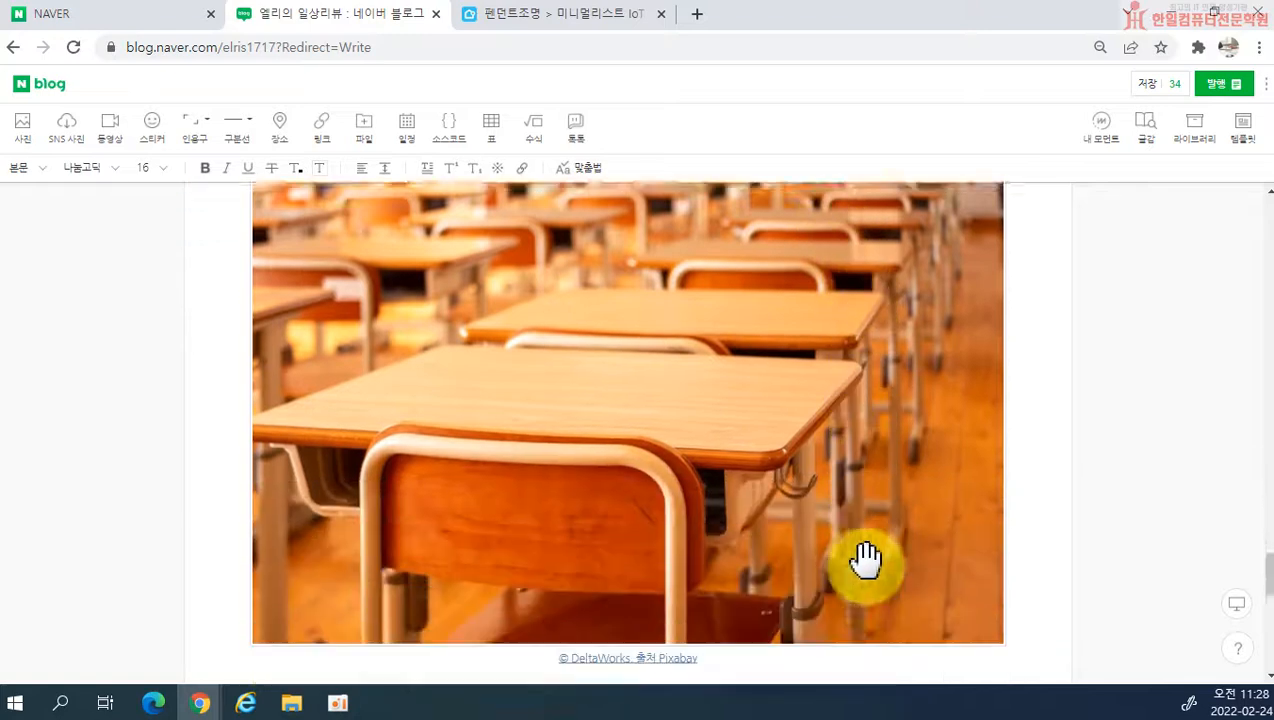
{"action": "scroll", "coordinate": [865, 560], "scroll_direction": "down", "scroll_amount": 1}
{"action": "left_click", "coordinate": [1145, 130]}
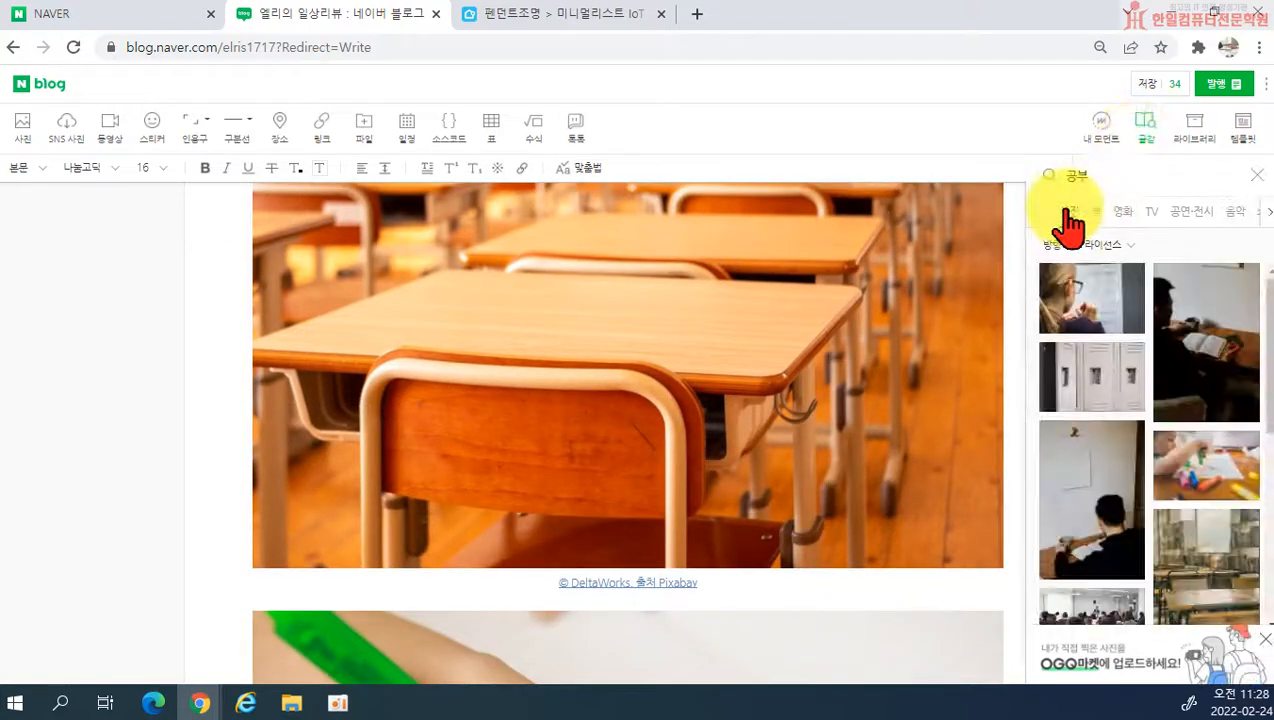
{"action": "scroll", "coordinate": [1235, 550], "scroll_direction": "down", "scroll_amount": 4}
{"action": "scroll", "coordinate": [1146, 362], "scroll_direction": "up", "scroll_amount": 2}
{"action": "scroll", "coordinate": [1146, 362], "scroll_direction": "up", "scroll_amount": 1}
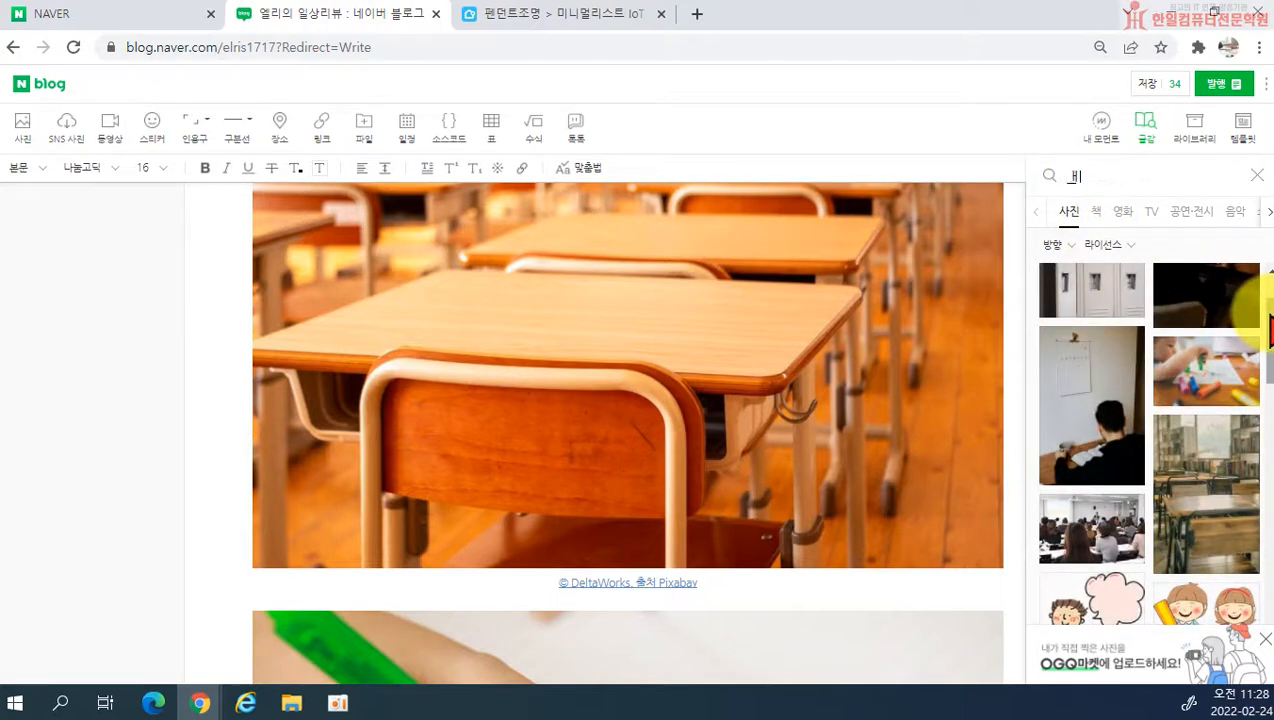
{"action": "type", "text": "ㄴ"}
{"action": "key", "text": "Return"}
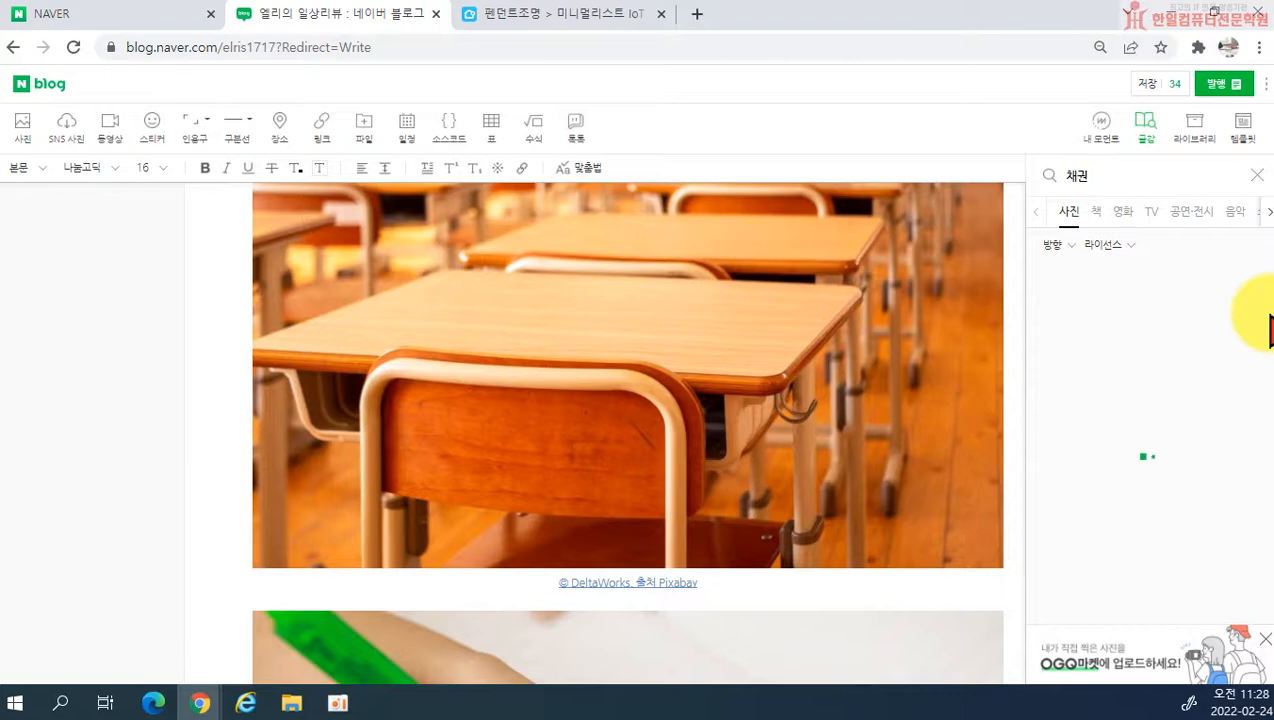
Step: Insert the photo of the bear and bull silhouettes on a blue chart from the 채권 results at the end of the post
{"action": "scroll", "coordinate": [1230, 440], "scroll_direction": "down", "scroll_amount": 2}
{"action": "scroll", "coordinate": [1230, 540], "scroll_direction": "down", "scroll_amount": 3}
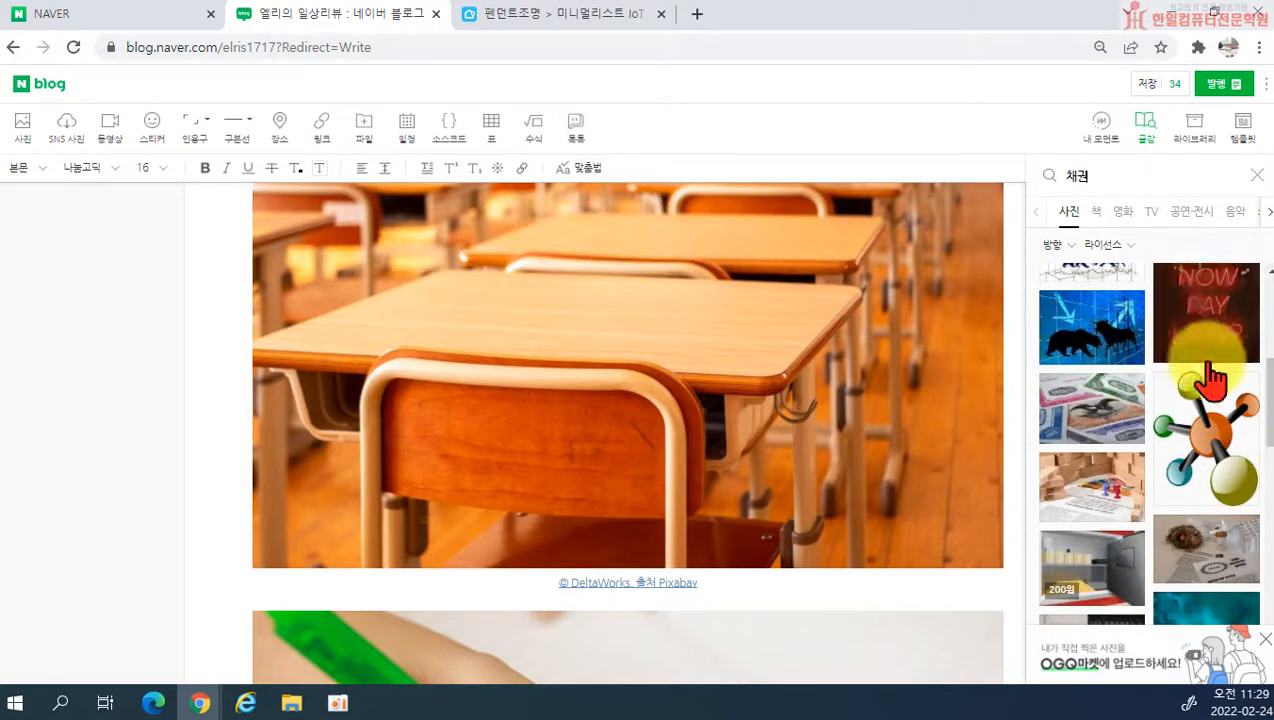
{"action": "scroll", "coordinate": [1083, 355], "scroll_direction": "down", "scroll_amount": 3}
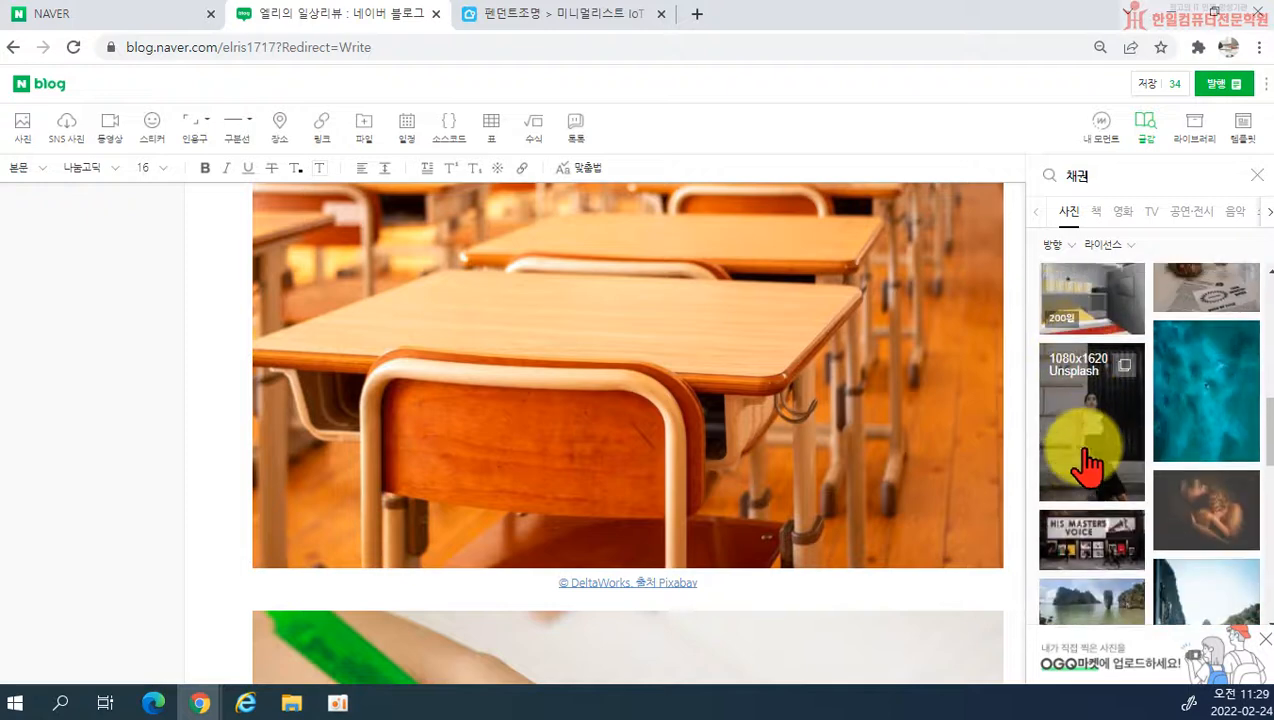
{"action": "scroll", "coordinate": [1088, 465], "scroll_direction": "up", "scroll_amount": 3}
{"action": "left_click", "coordinate": [1067, 330]}
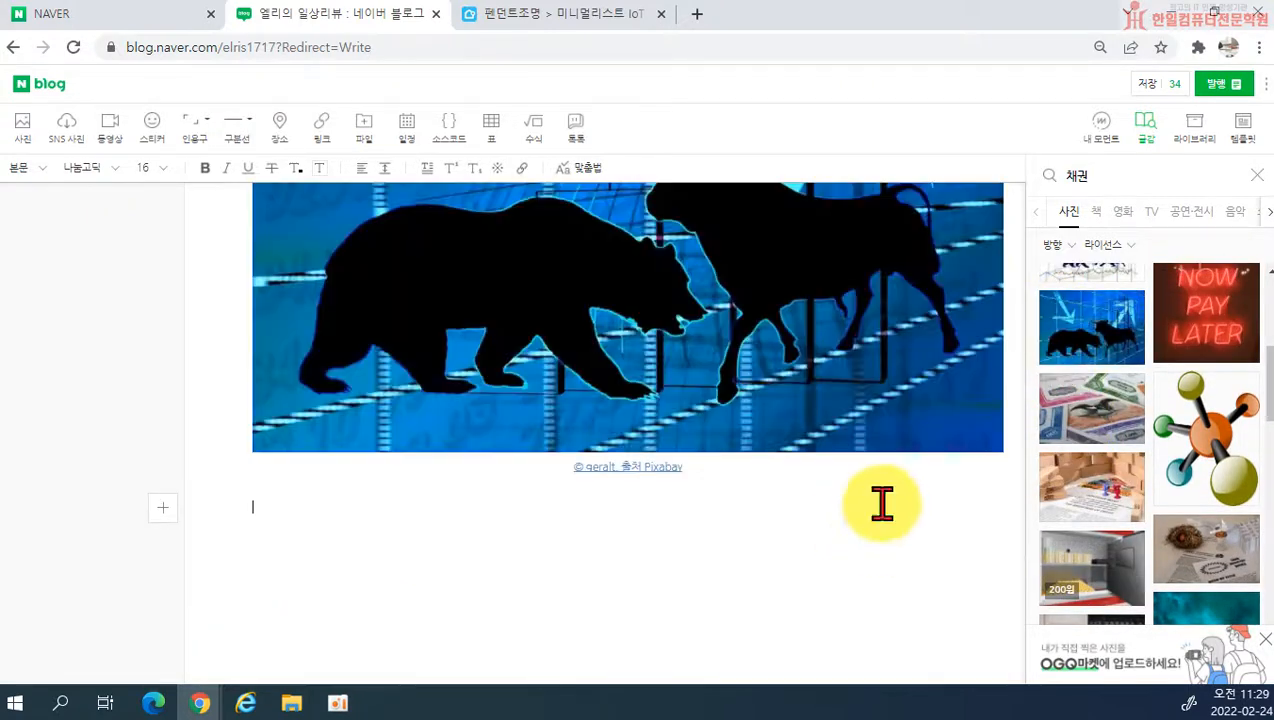
Step: Look through more 채권 photos, close the materials and check the newly inserted photos in the post
{"action": "scroll", "coordinate": [734, 569], "scroll_direction": "up", "scroll_amount": 2}
{"action": "scroll", "coordinate": [1126, 532], "scroll_direction": "down", "scroll_amount": 4}
{"action": "scroll", "coordinate": [1188, 545], "scroll_direction": "down", "scroll_amount": 5}
{"action": "scroll", "coordinate": [765, 558], "scroll_direction": "down", "scroll_amount": 3}
{"action": "scroll", "coordinate": [1087, 556], "scroll_direction": "down", "scroll_amount": 4}
{"action": "scroll", "coordinate": [1199, 538], "scroll_direction": "down", "scroll_amount": 4}
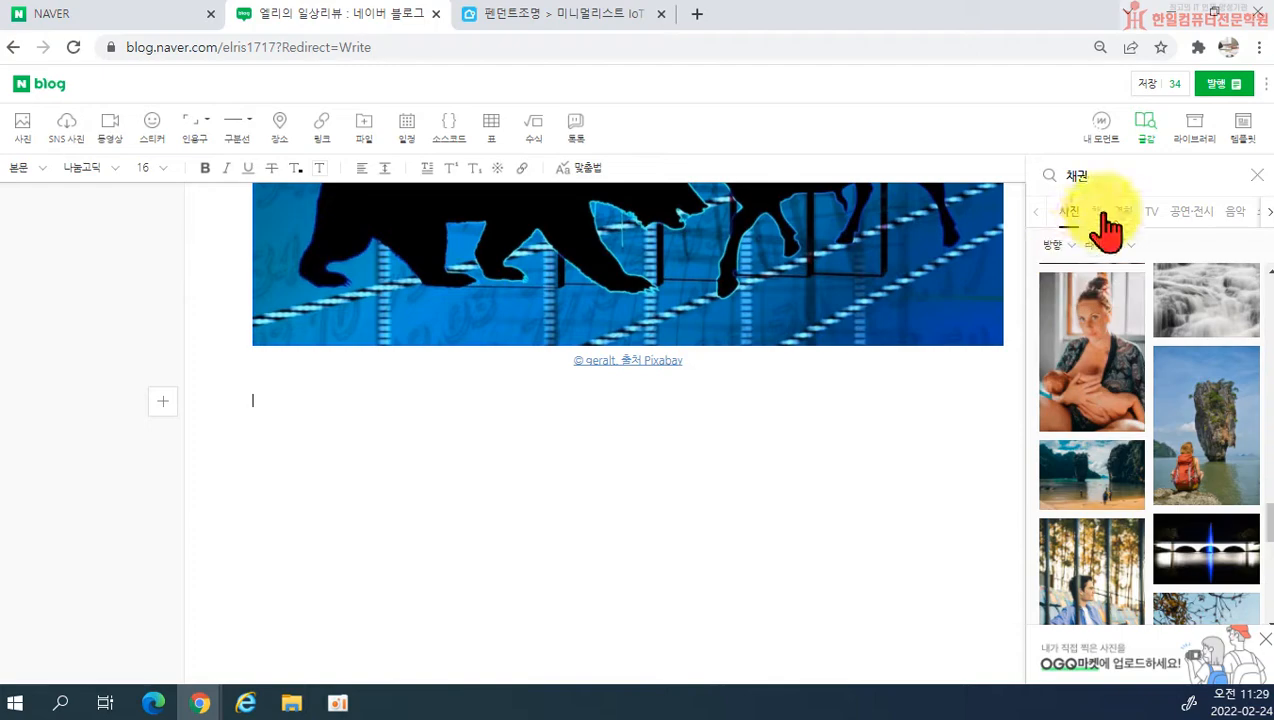
{"action": "scroll", "coordinate": [1123, 535], "scroll_direction": "down", "scroll_amount": 4}
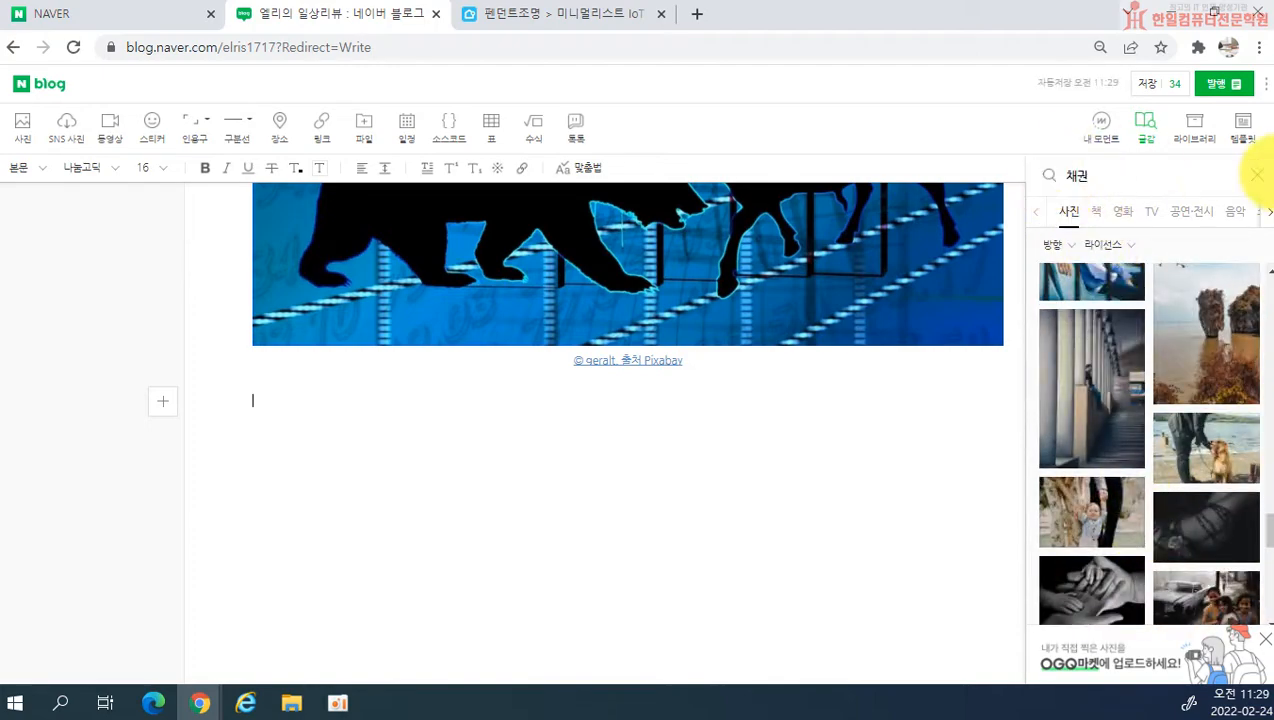
{"action": "left_click", "coordinate": [1258, 178]}
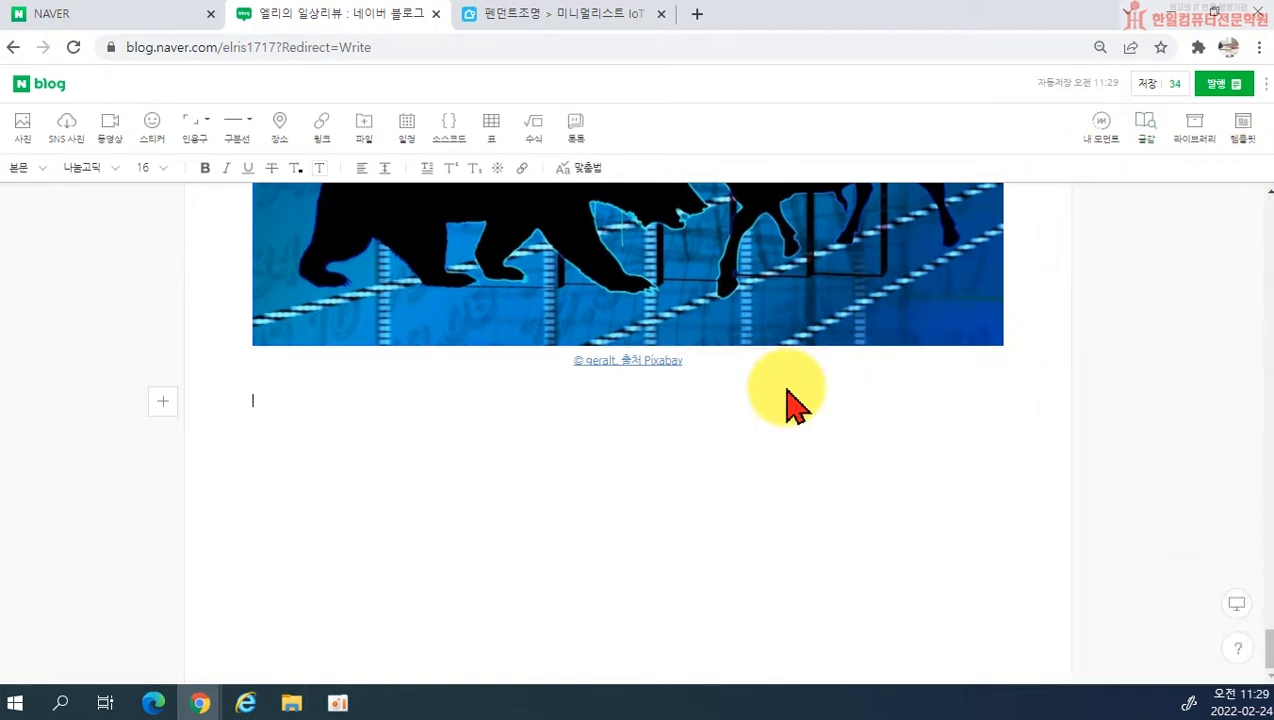
{"action": "scroll", "coordinate": [603, 506], "scroll_direction": "up", "scroll_amount": 5}
{"action": "scroll", "coordinate": [590, 495], "scroll_direction": "up", "scroll_amount": 5}
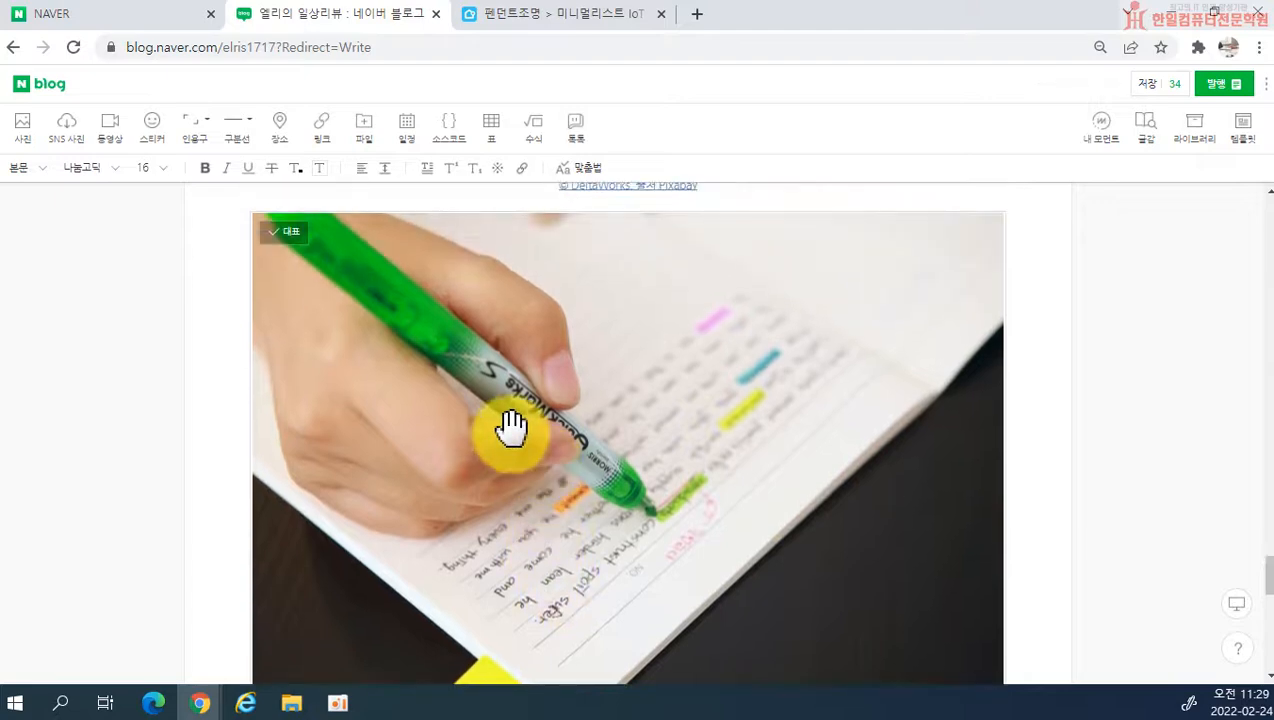
{"action": "scroll", "coordinate": [515, 430], "scroll_direction": "down", "scroll_amount": 10}
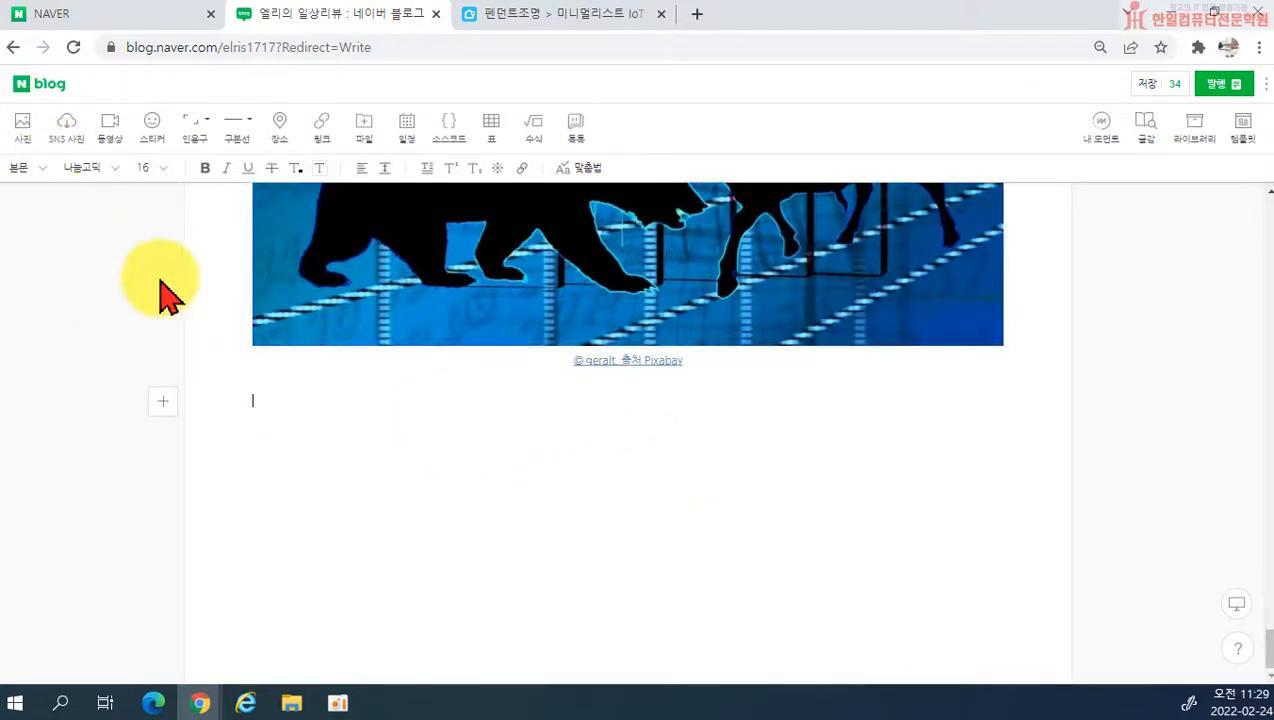
Step: Check the SNS photo import sources, open the regular video upload and its file selection, and cancel without choosing a file
{"action": "left_click", "coordinate": [74, 148]}
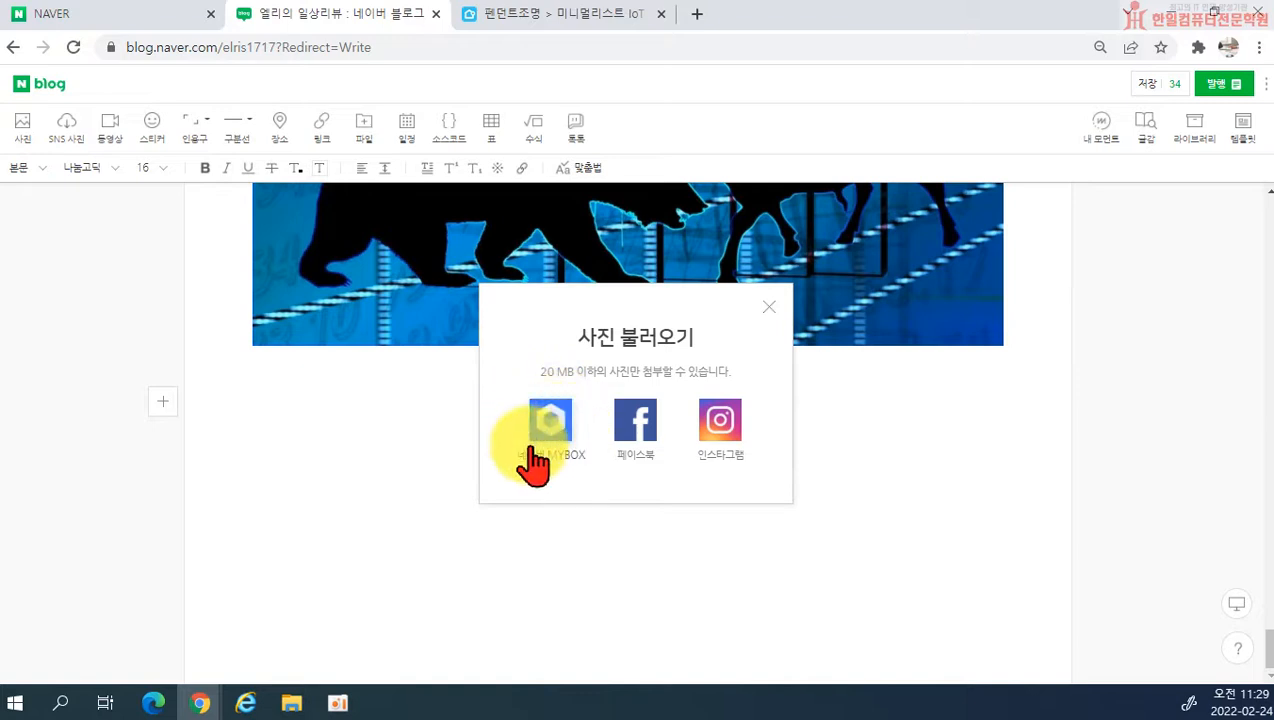
{"action": "left_click", "coordinate": [769, 307]}
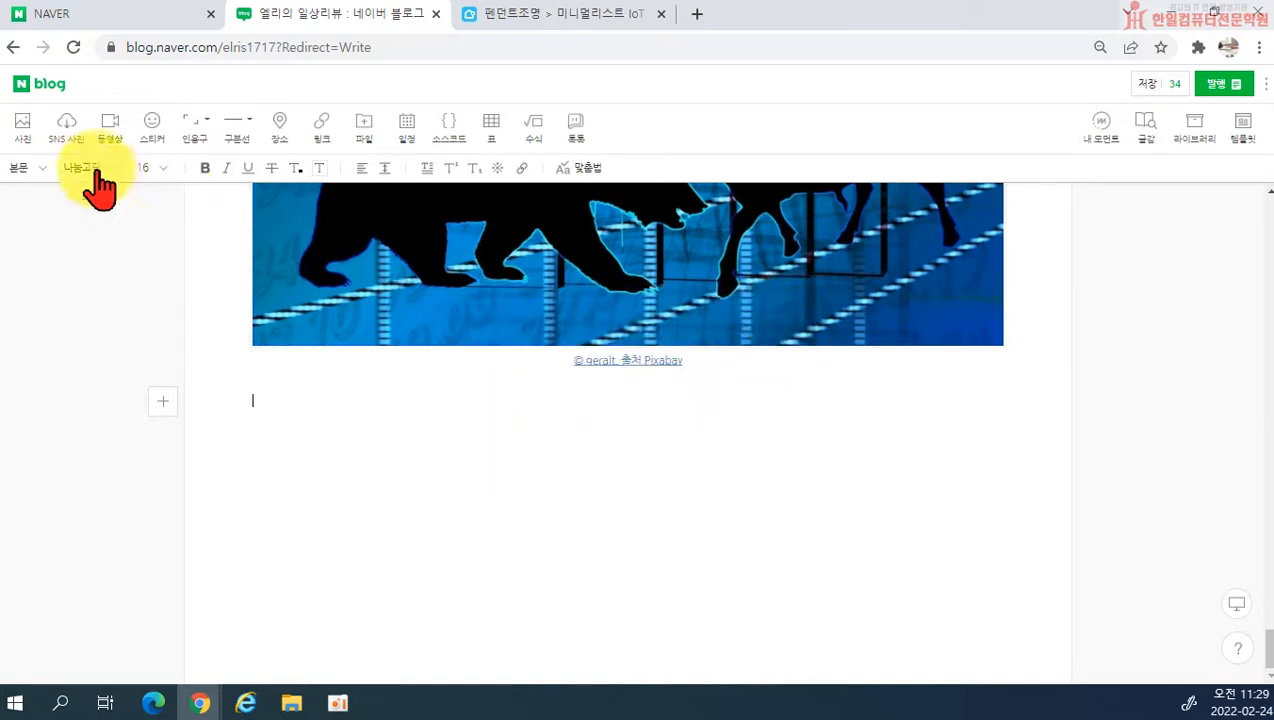
{"action": "left_click", "coordinate": [112, 130]}
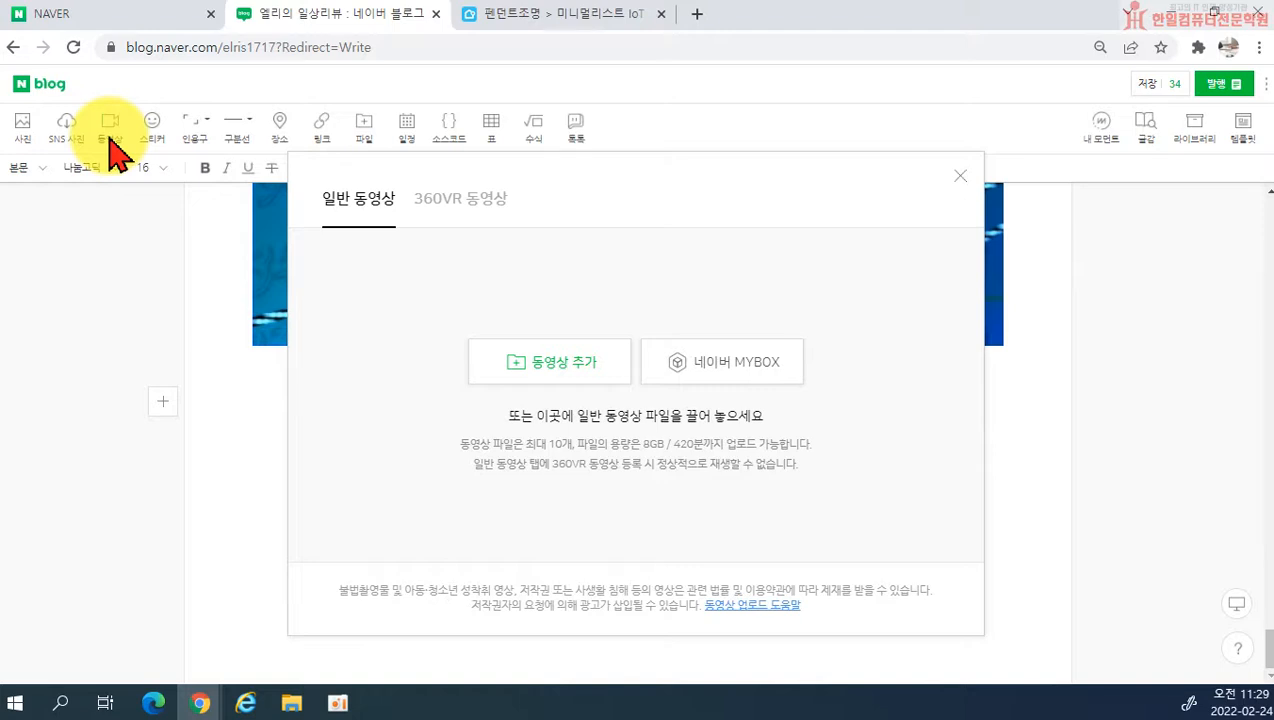
{"action": "left_click", "coordinate": [545, 368]}
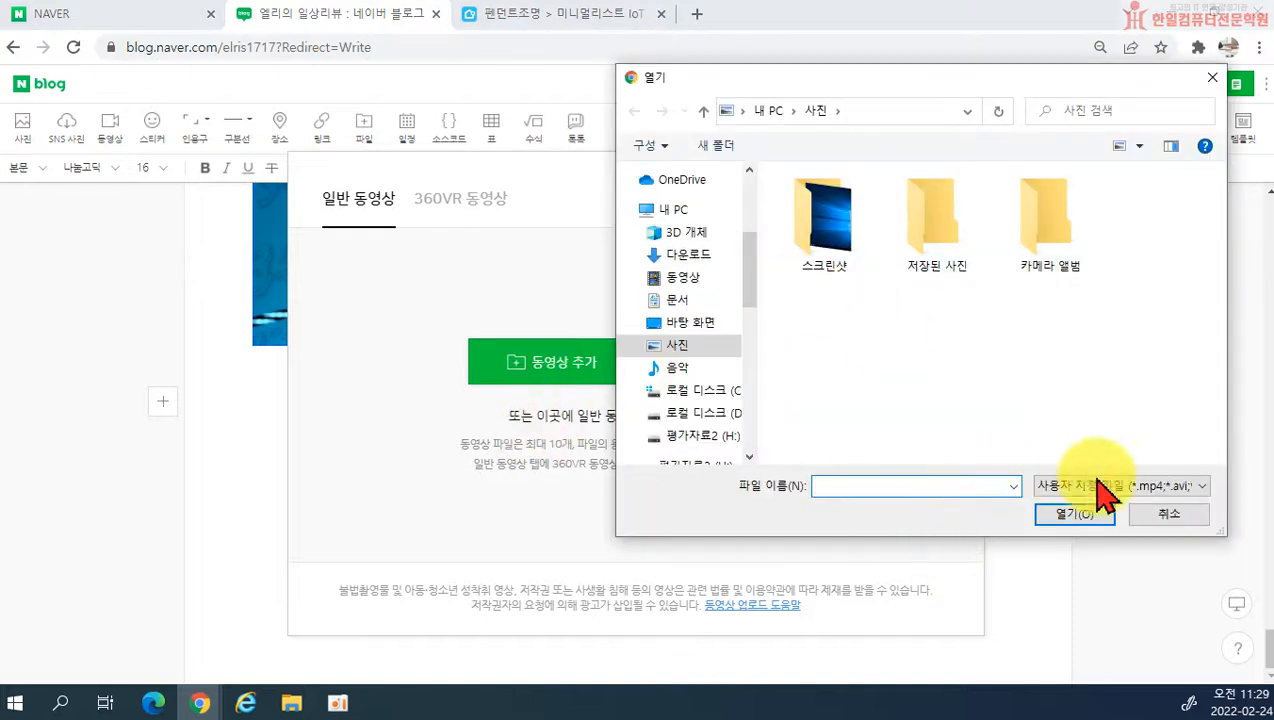
{"action": "left_click", "coordinate": [1150, 513]}
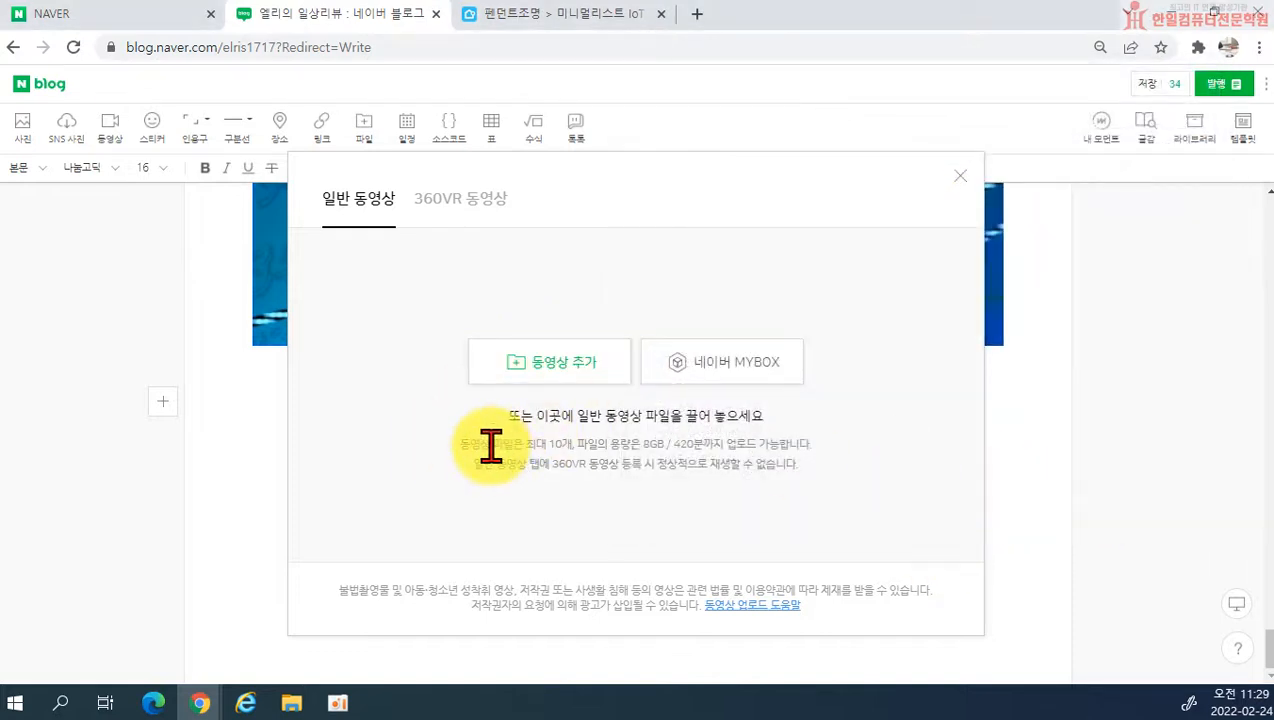
Step: Check the regular video file limits and upload 동영상.wmv from the 문서 > ITQ > Picture 2 folder
{"action": "left_click_drag", "start_coordinate": [527, 445], "coordinate": [573, 445]}
{"action": "left_click", "coordinate": [668, 507]}
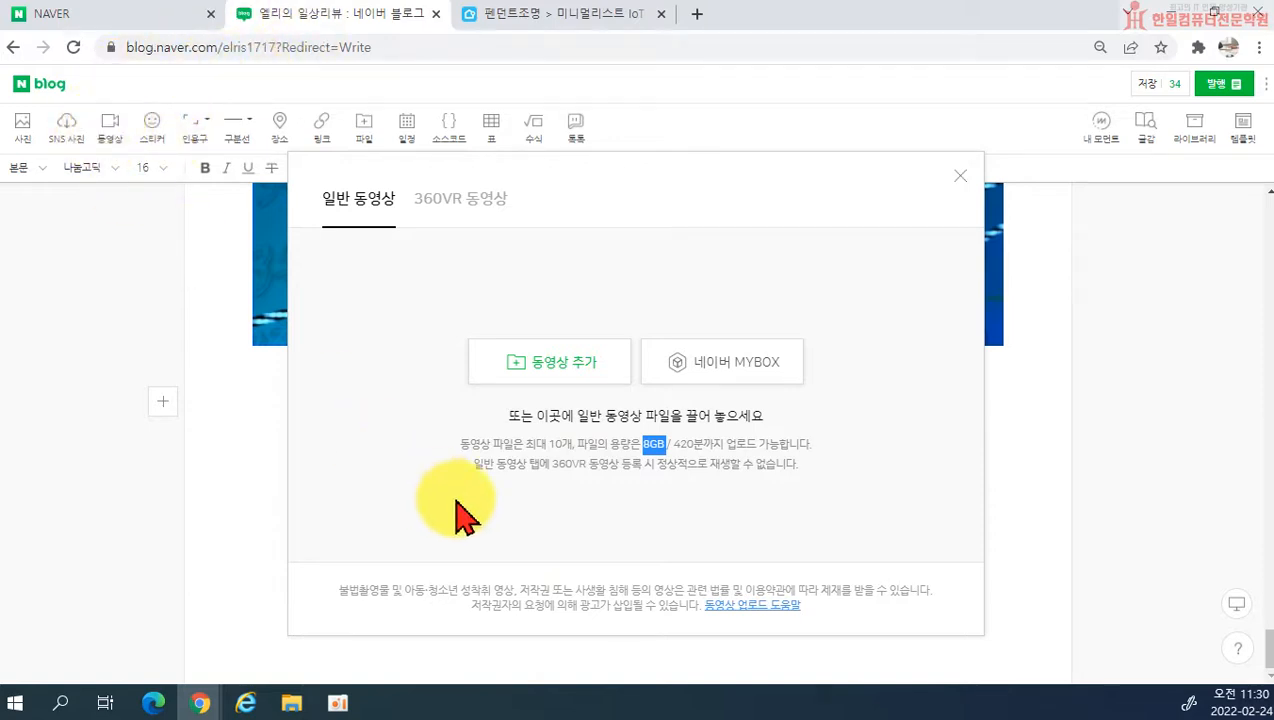
{"action": "left_click", "coordinate": [565, 370]}
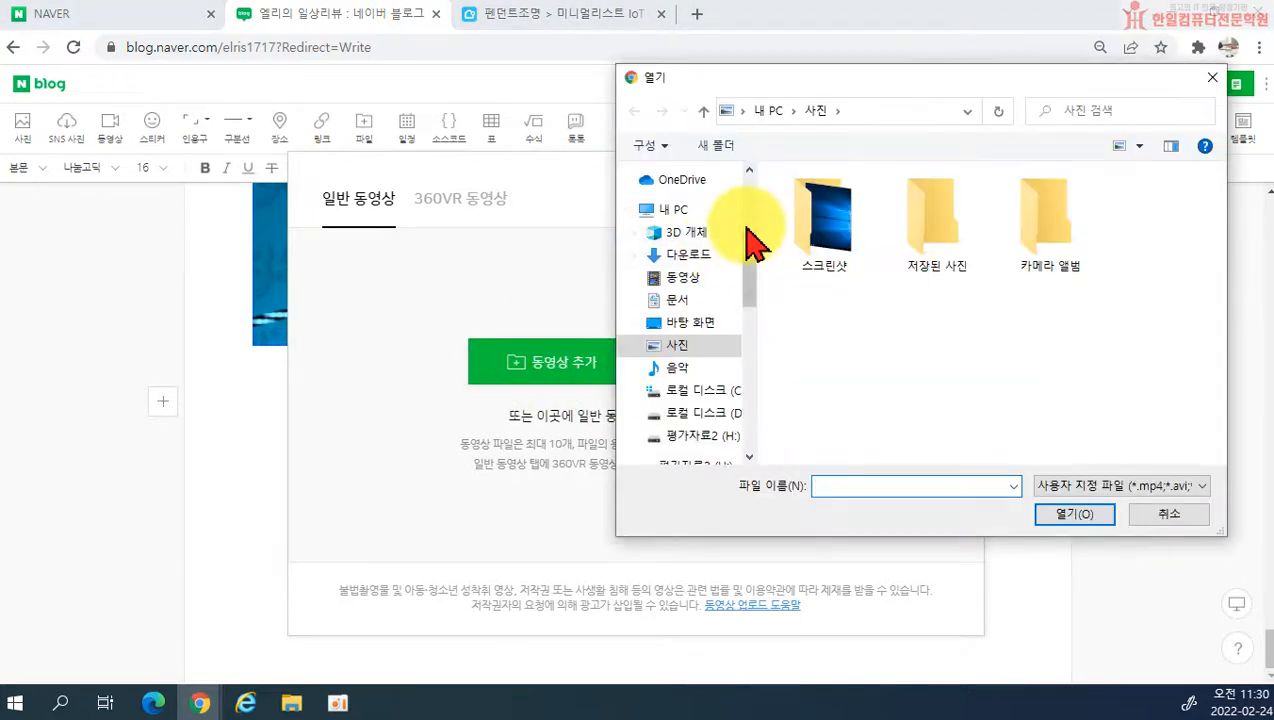
{"action": "scroll", "coordinate": [752, 245], "scroll_direction": "up", "scroll_amount": 5}
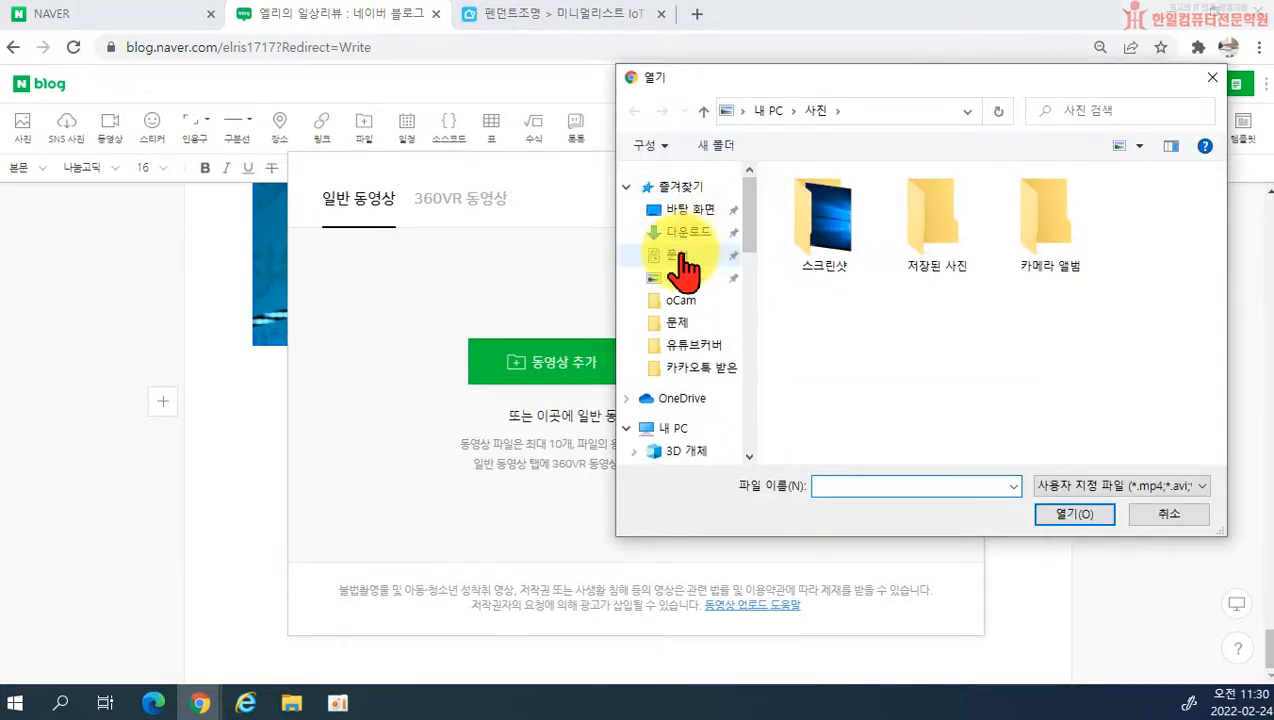
{"action": "left_click", "coordinate": [680, 256]}
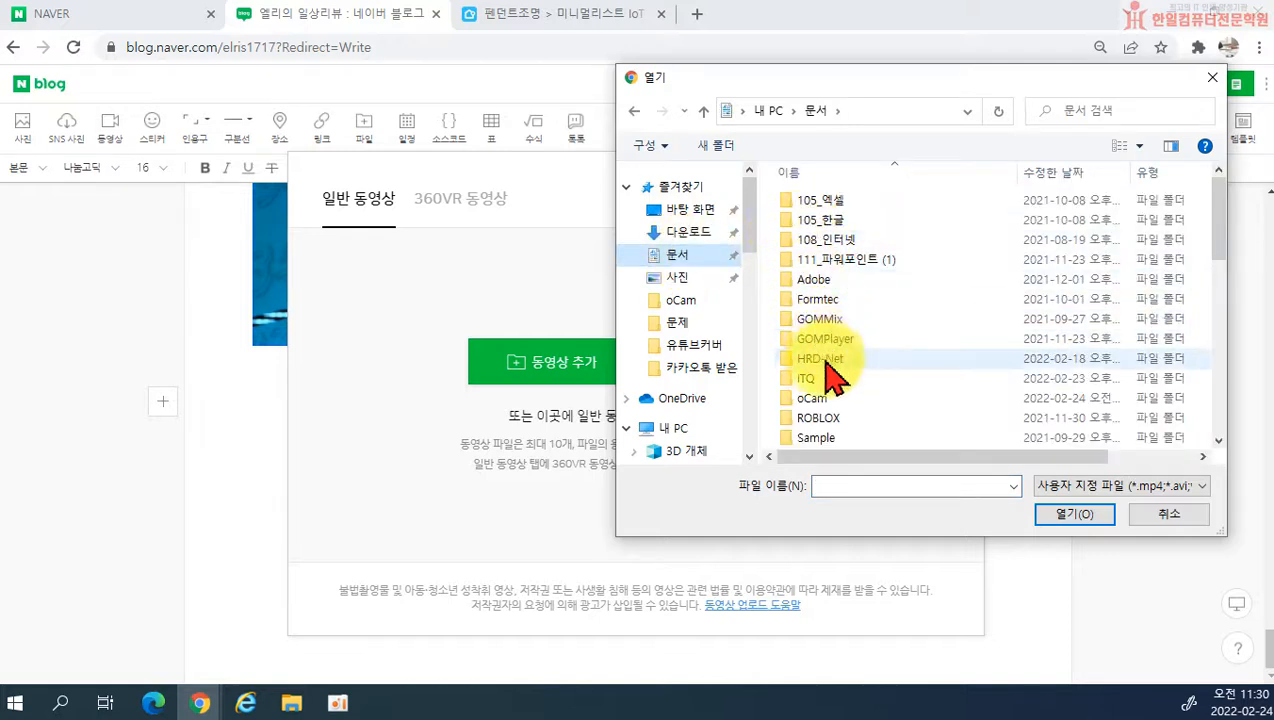
{"action": "double_click", "coordinate": [811, 380]}
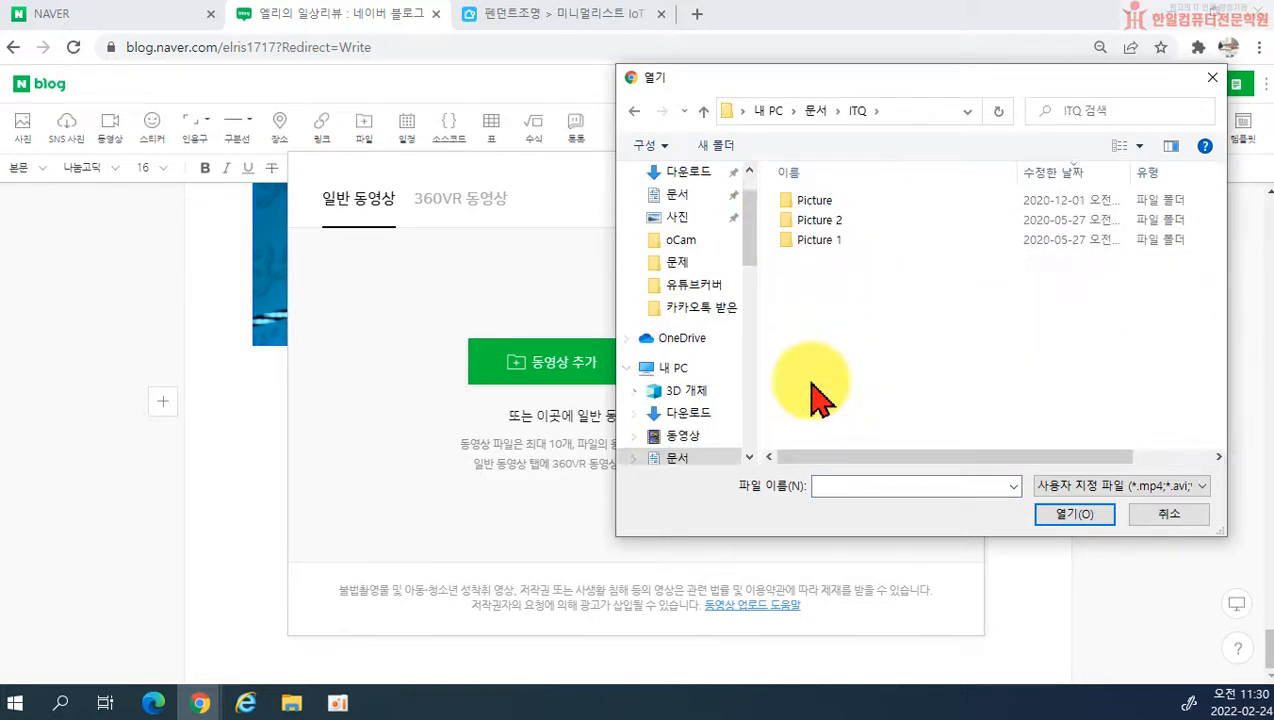
{"action": "double_click", "coordinate": [815, 220]}
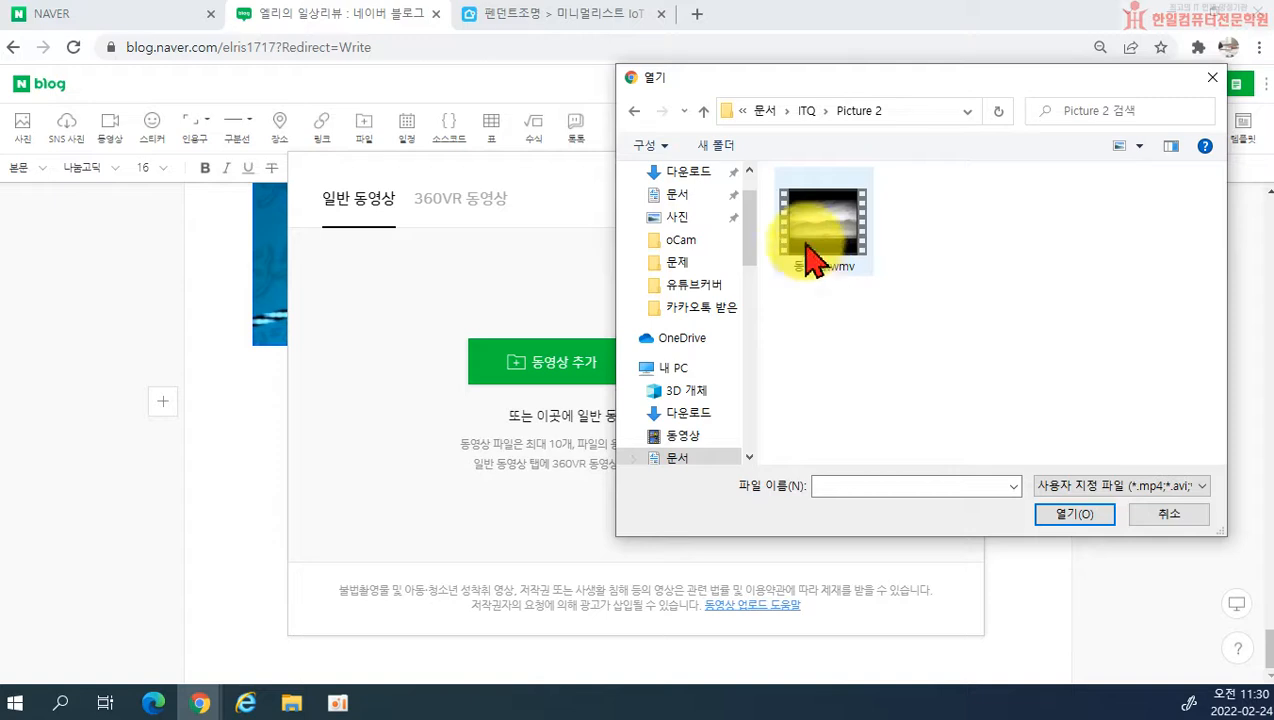
{"action": "left_click", "coordinate": [815, 262]}
{"action": "left_click", "coordinate": [1058, 515]}
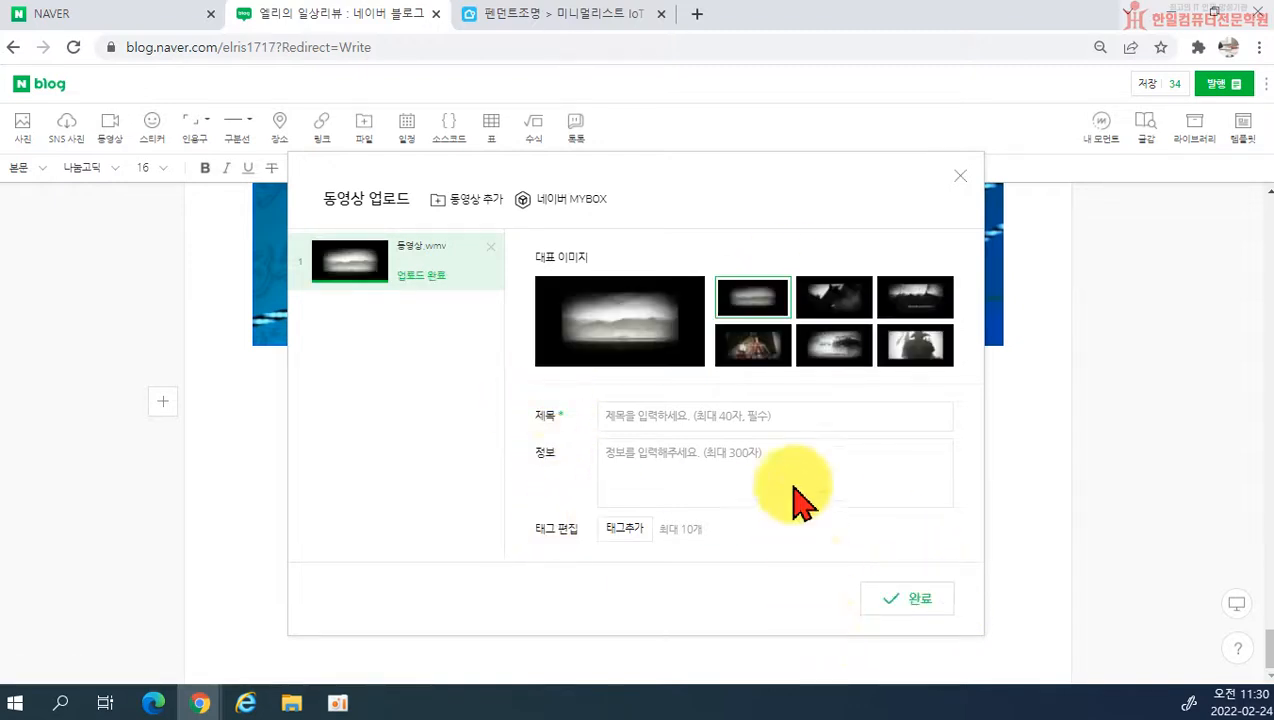
Step: Set the first image of the second row as the video's cover, title it 동영상연습 and insert it into the post
{"action": "left_click", "coordinate": [753, 348]}
{"action": "left_click", "coordinate": [654, 412]}
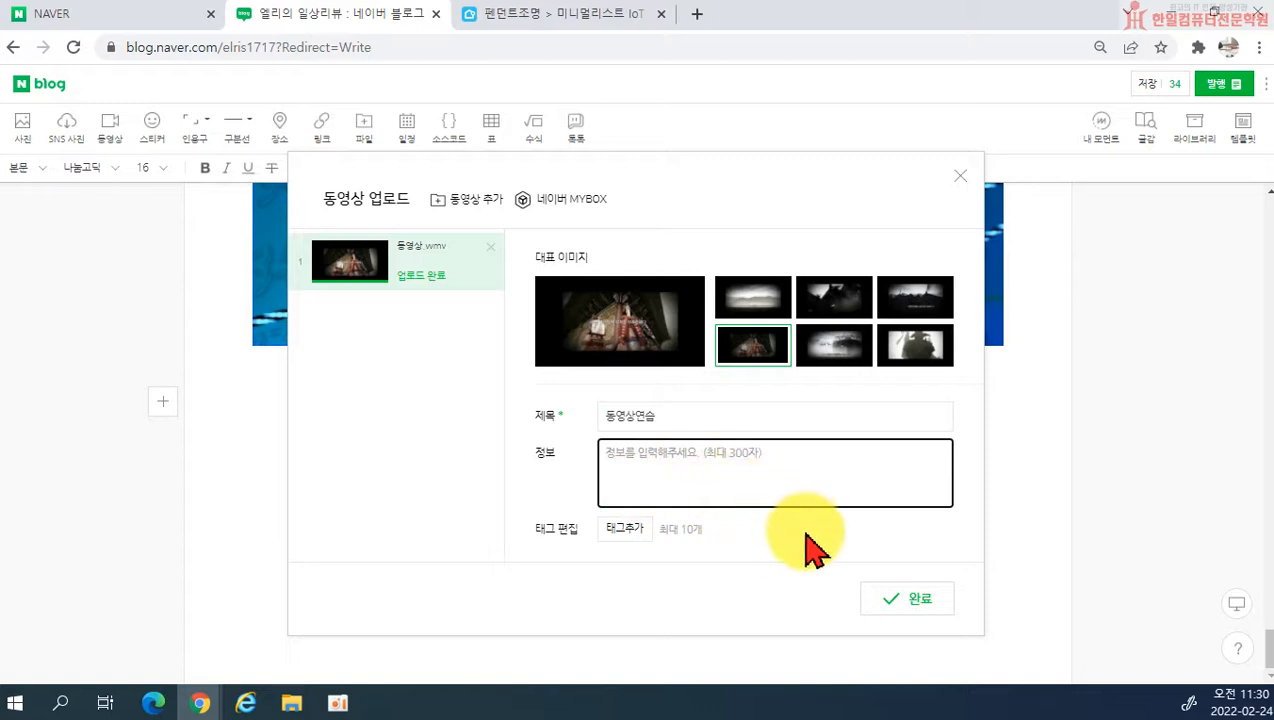
{"action": "left_click", "coordinate": [628, 530]}
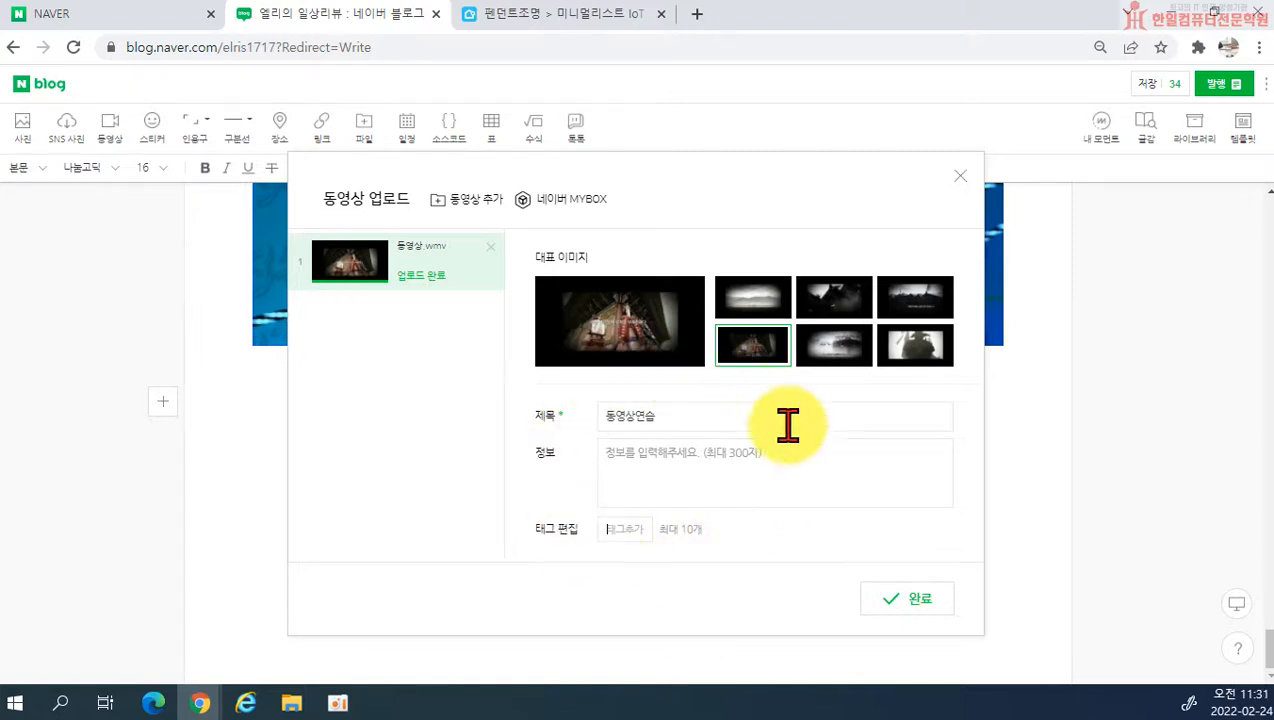
{"action": "left_click", "coordinate": [913, 600]}
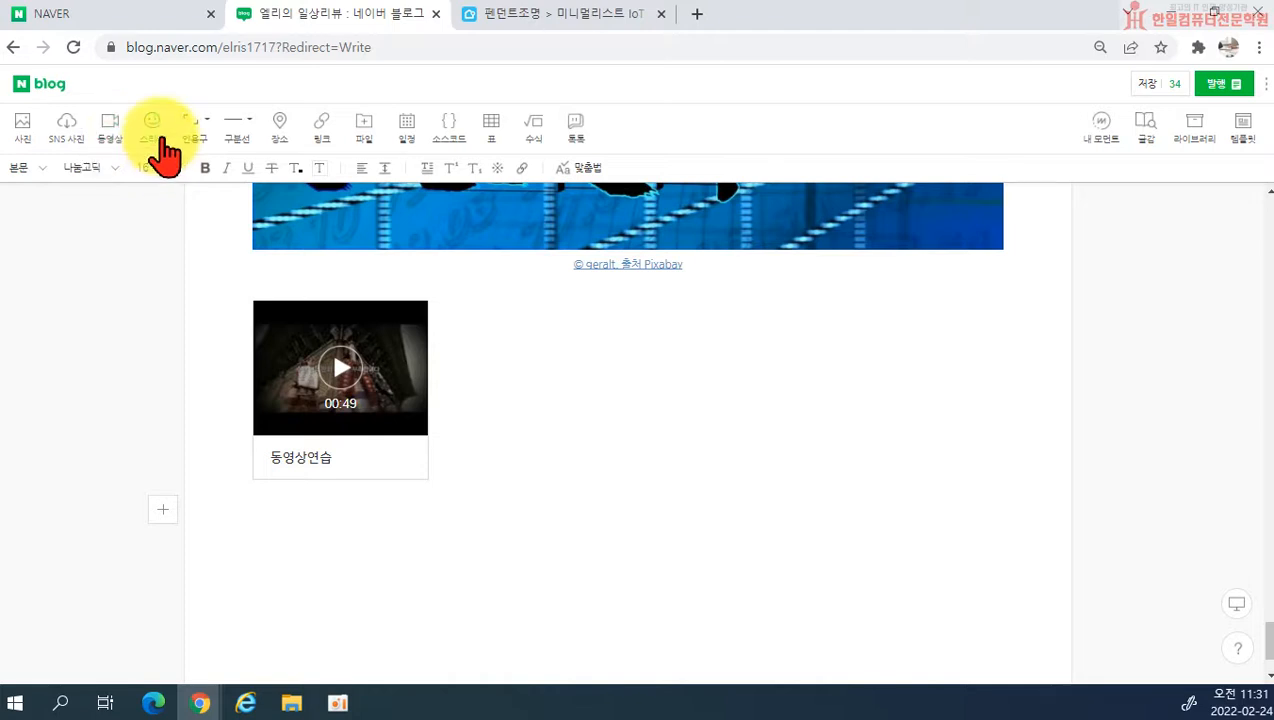
Step: Open the stickers, look through the brown bear and white rabbit set and go on to the further sticker sets
{"action": "left_click", "coordinate": [156, 142]}
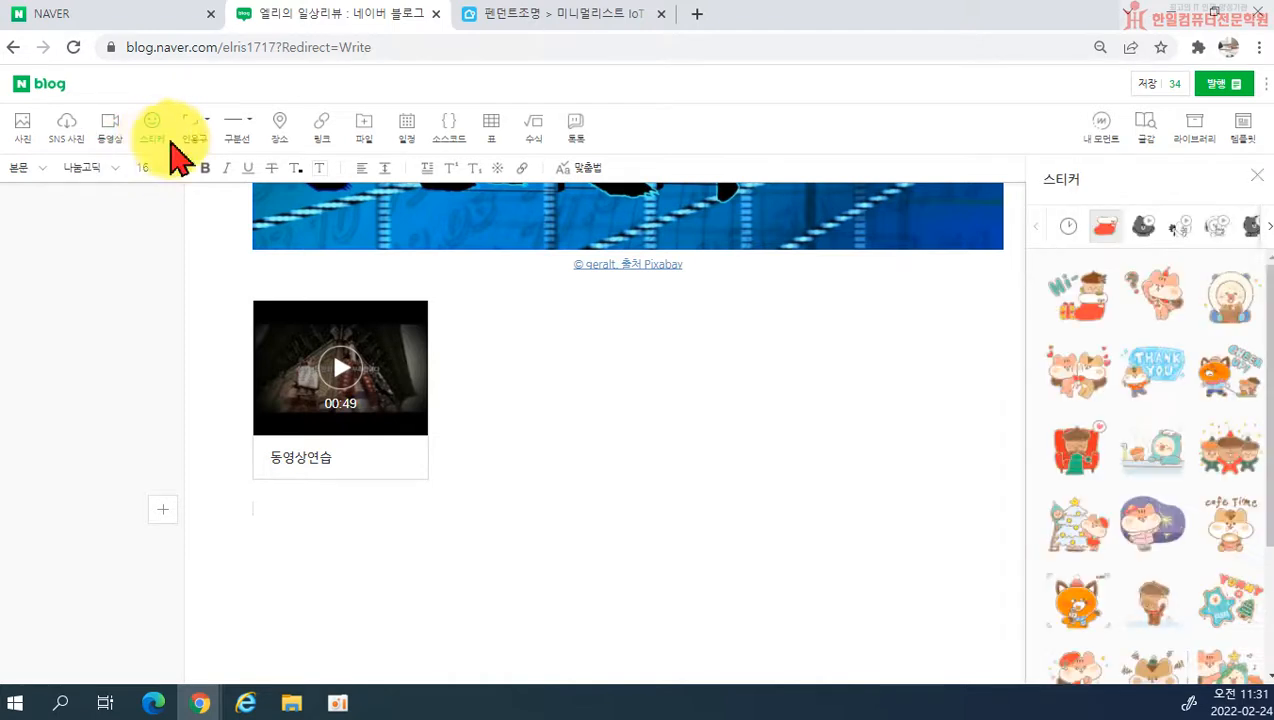
{"action": "left_click", "coordinate": [1143, 230]}
{"action": "scroll", "coordinate": [1180, 504], "scroll_direction": "down", "scroll_amount": 2}
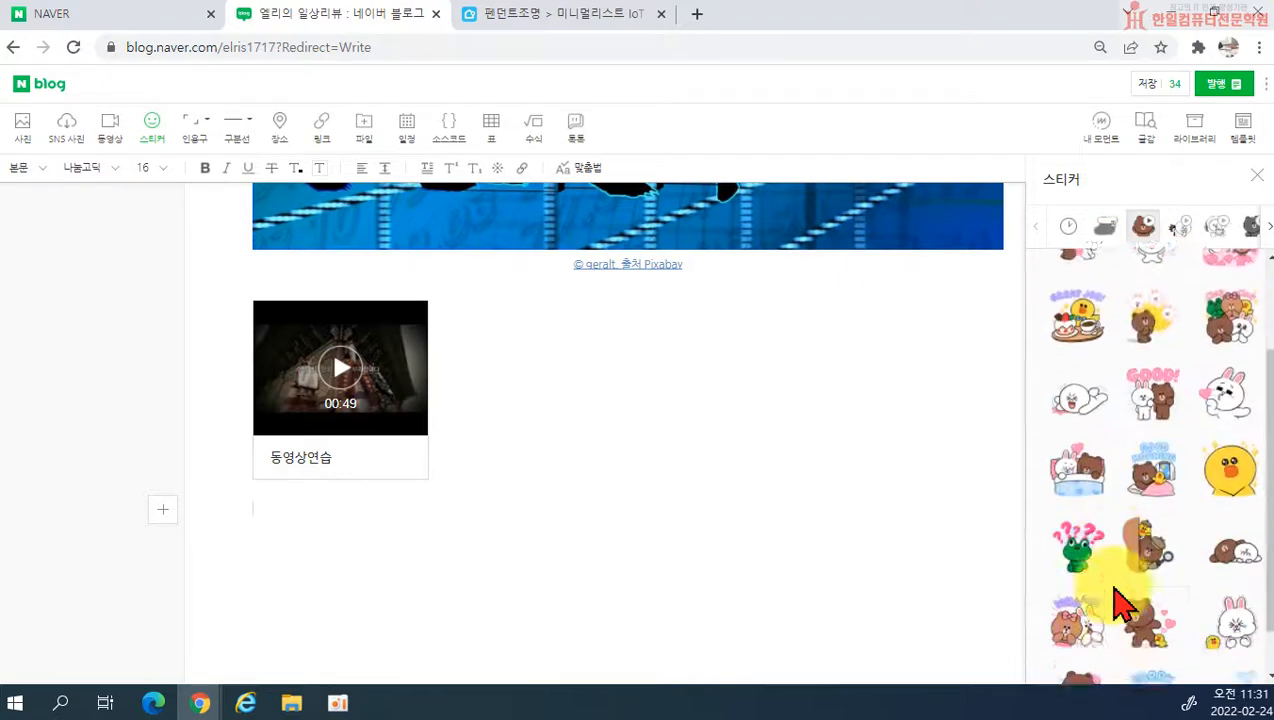
{"action": "scroll", "coordinate": [1138, 541], "scroll_direction": "up", "scroll_amount": 3}
{"action": "left_click", "coordinate": [1266, 228]}
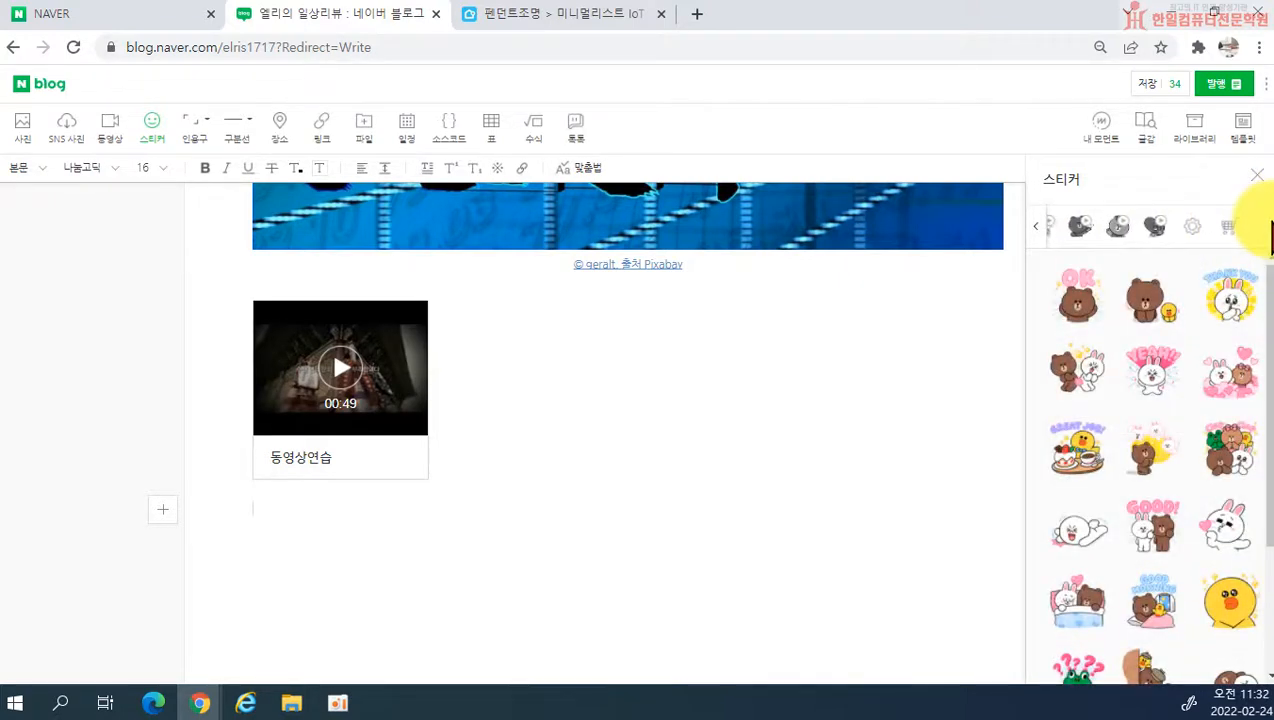
Step: Open the sticker page of Naver OGQ마켓, look through its recommended stickers and categories, and close the market page
{"action": "left_click", "coordinate": [1232, 250]}
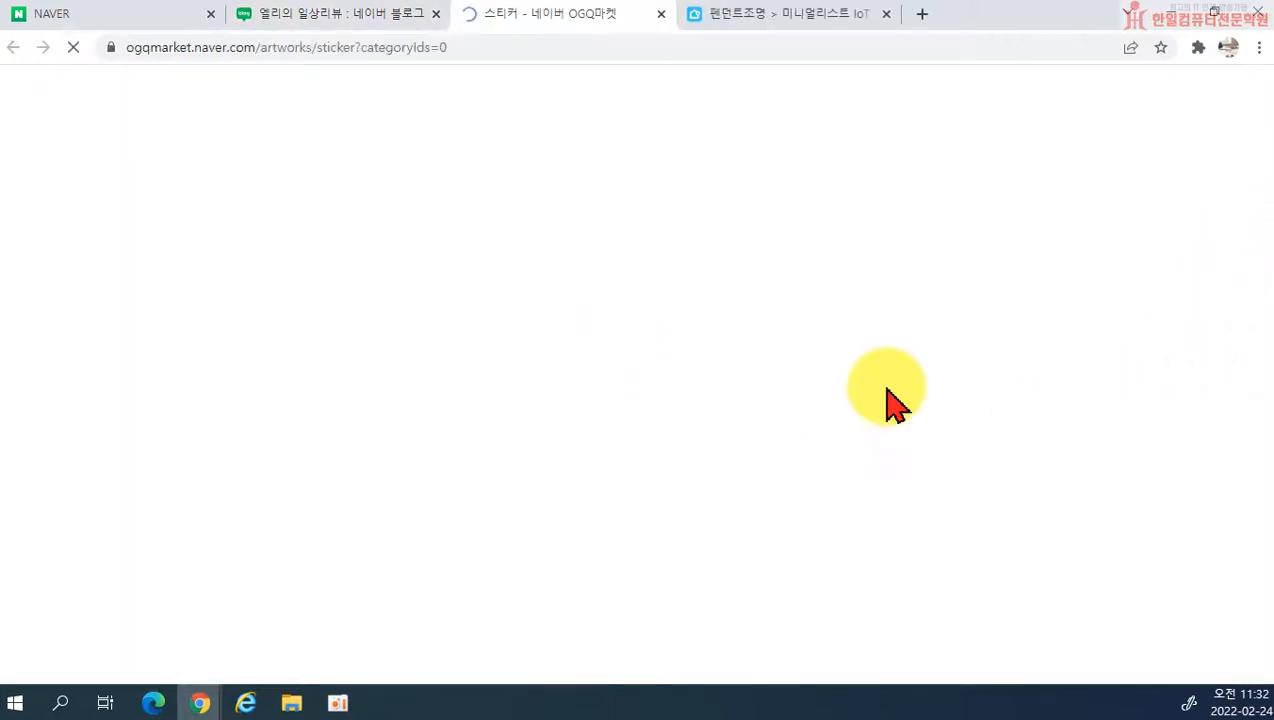
{"action": "scroll", "coordinate": [845, 515], "scroll_direction": "down", "scroll_amount": 5}
{"action": "scroll", "coordinate": [838, 500], "scroll_direction": "down", "scroll_amount": 10}
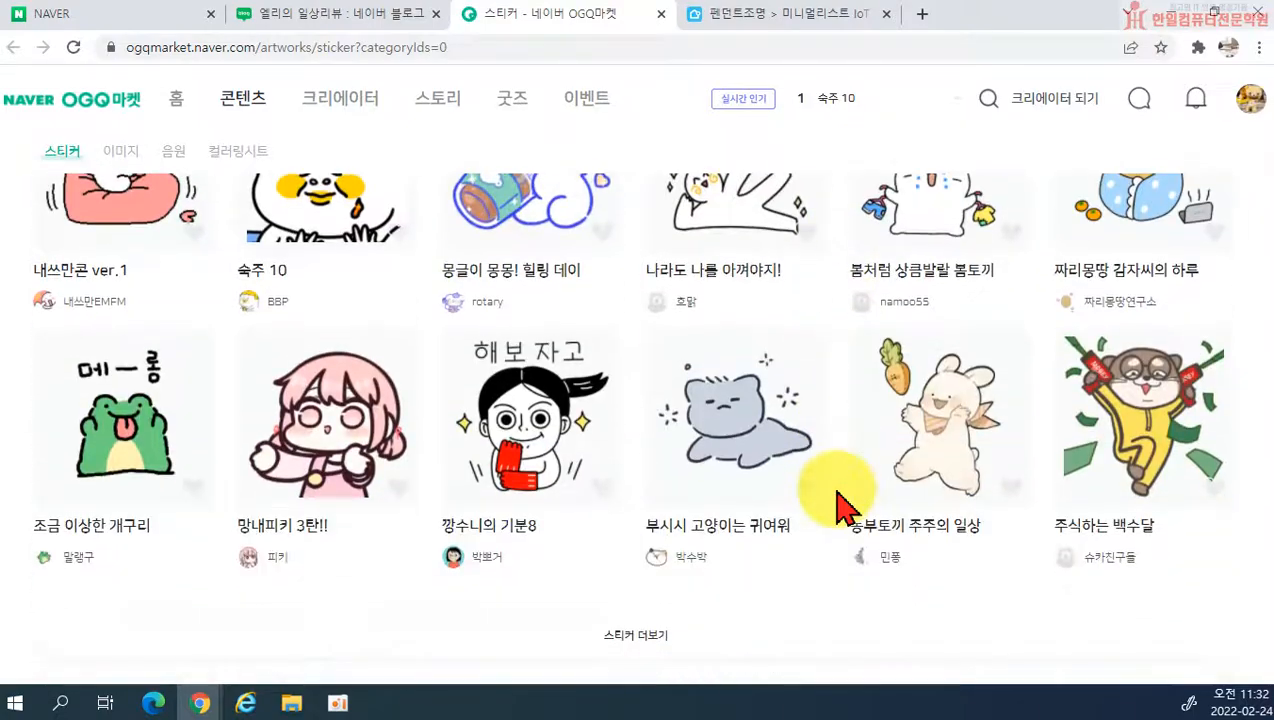
{"action": "scroll", "coordinate": [805, 505], "scroll_direction": "up", "scroll_amount": 15}
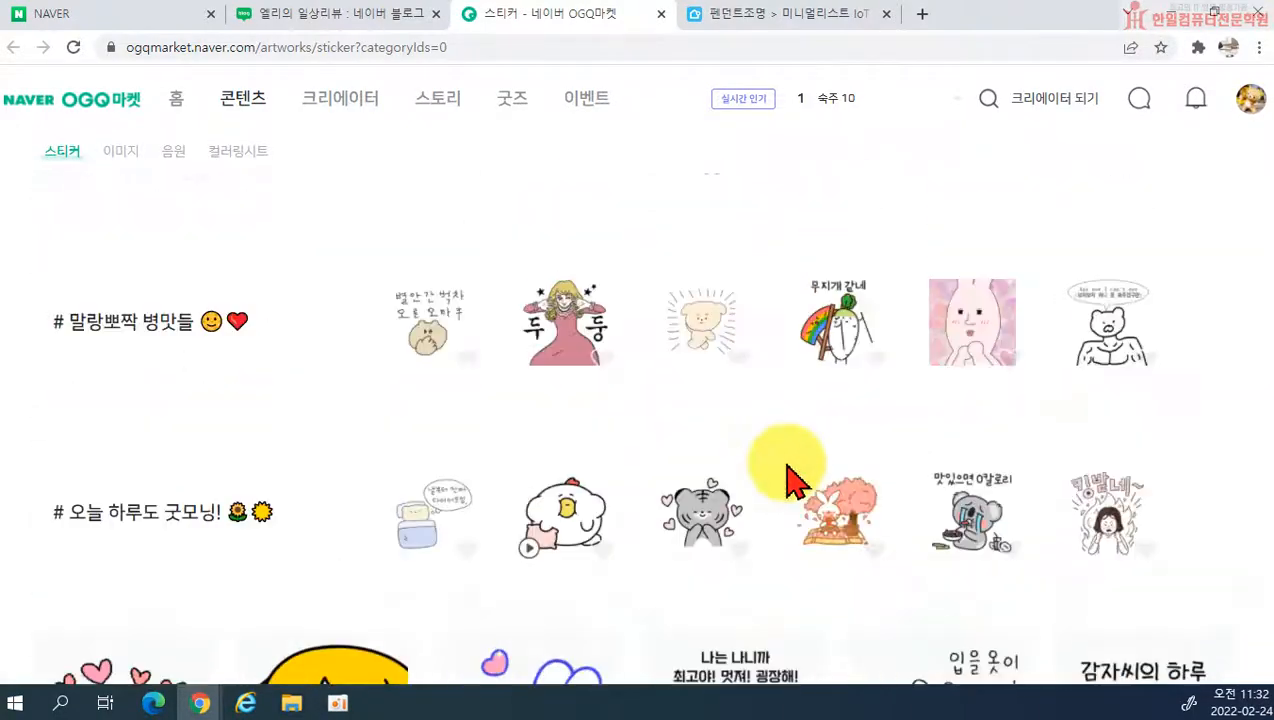
{"action": "scroll", "coordinate": [700, 518], "scroll_direction": "down", "scroll_amount": 10}
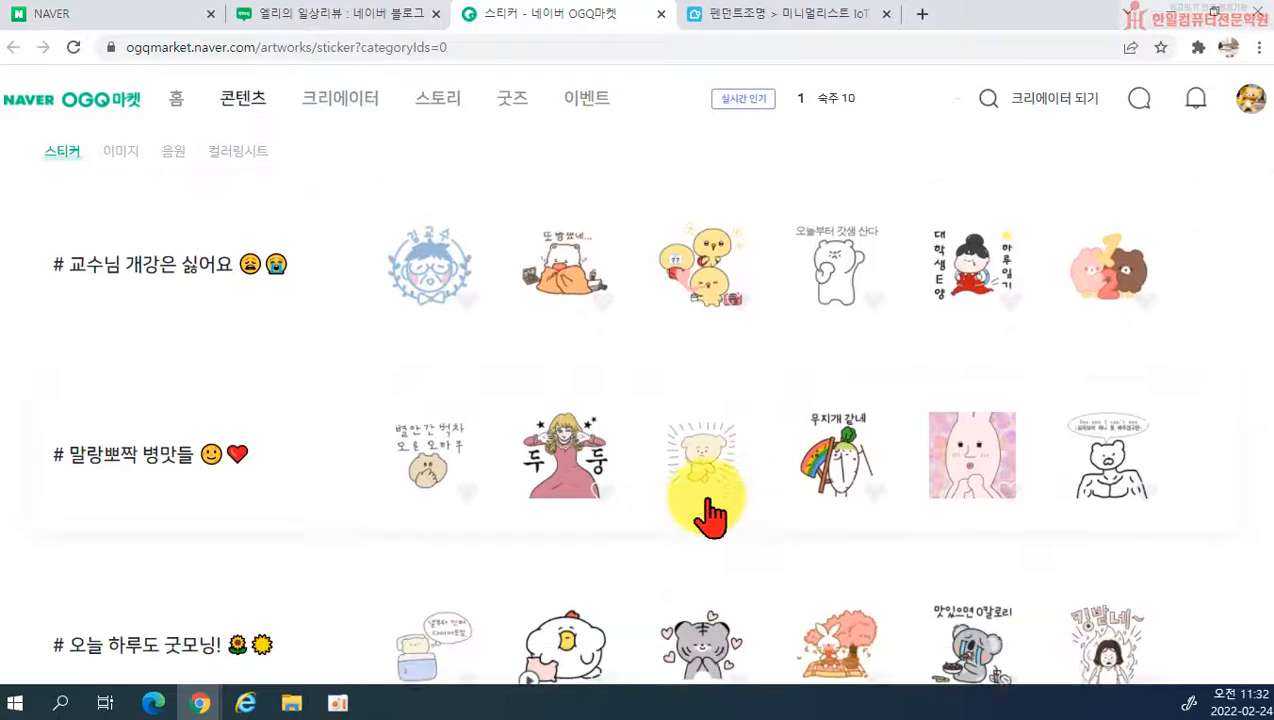
{"action": "scroll", "coordinate": [700, 518], "scroll_direction": "up", "scroll_amount": 6}
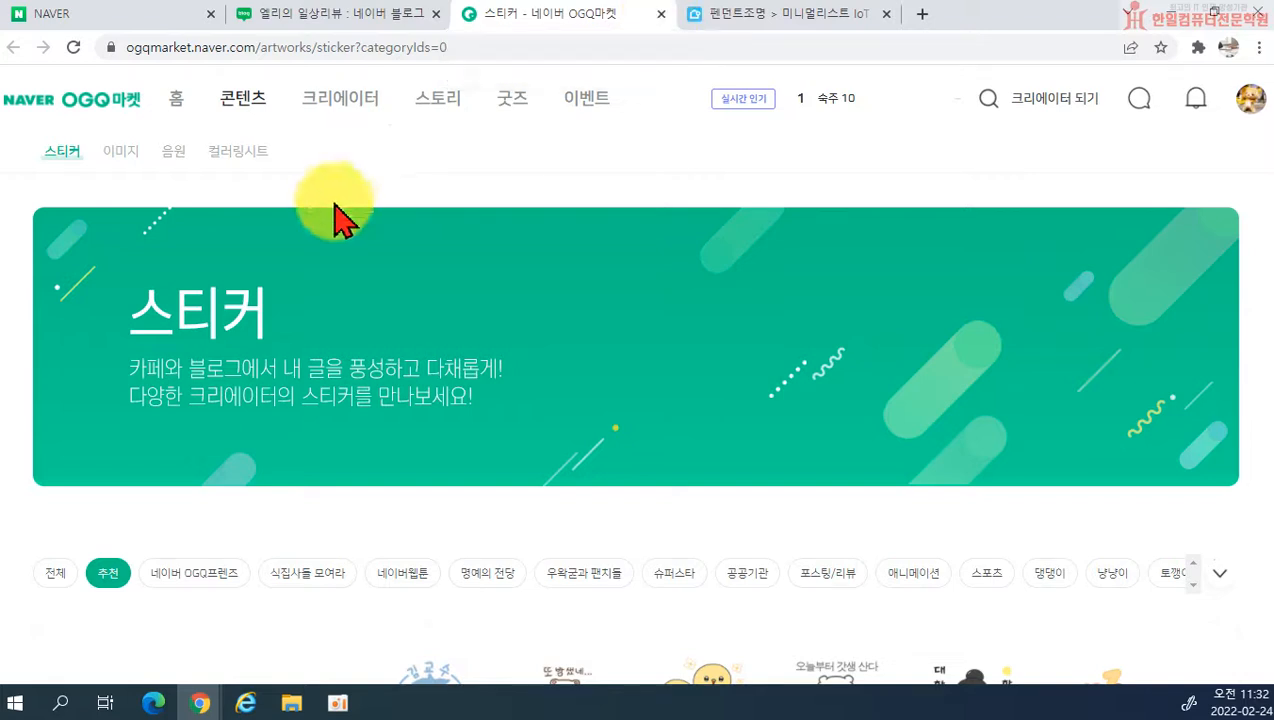
{"action": "scroll", "coordinate": [200, 300], "scroll_direction": "down", "scroll_amount": 2}
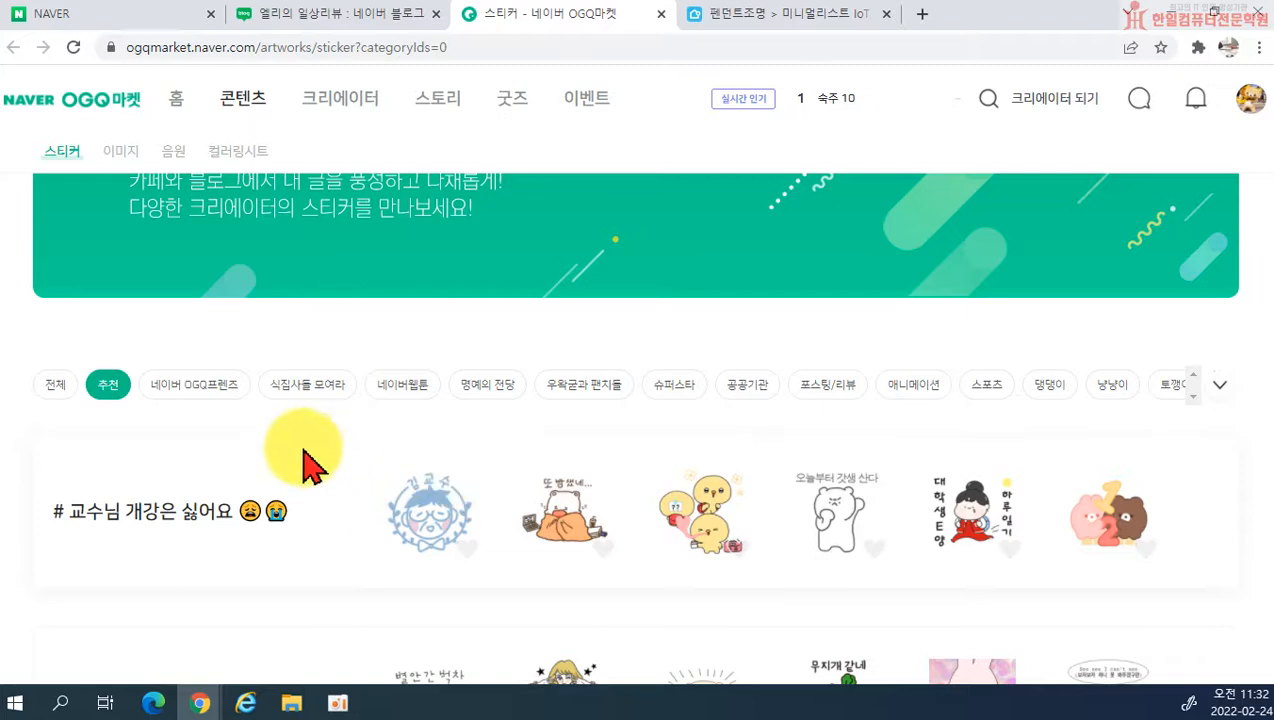
{"action": "scroll", "coordinate": [569, 455], "scroll_direction": "down", "scroll_amount": 5}
{"action": "scroll", "coordinate": [680, 490], "scroll_direction": "down", "scroll_amount": 2}
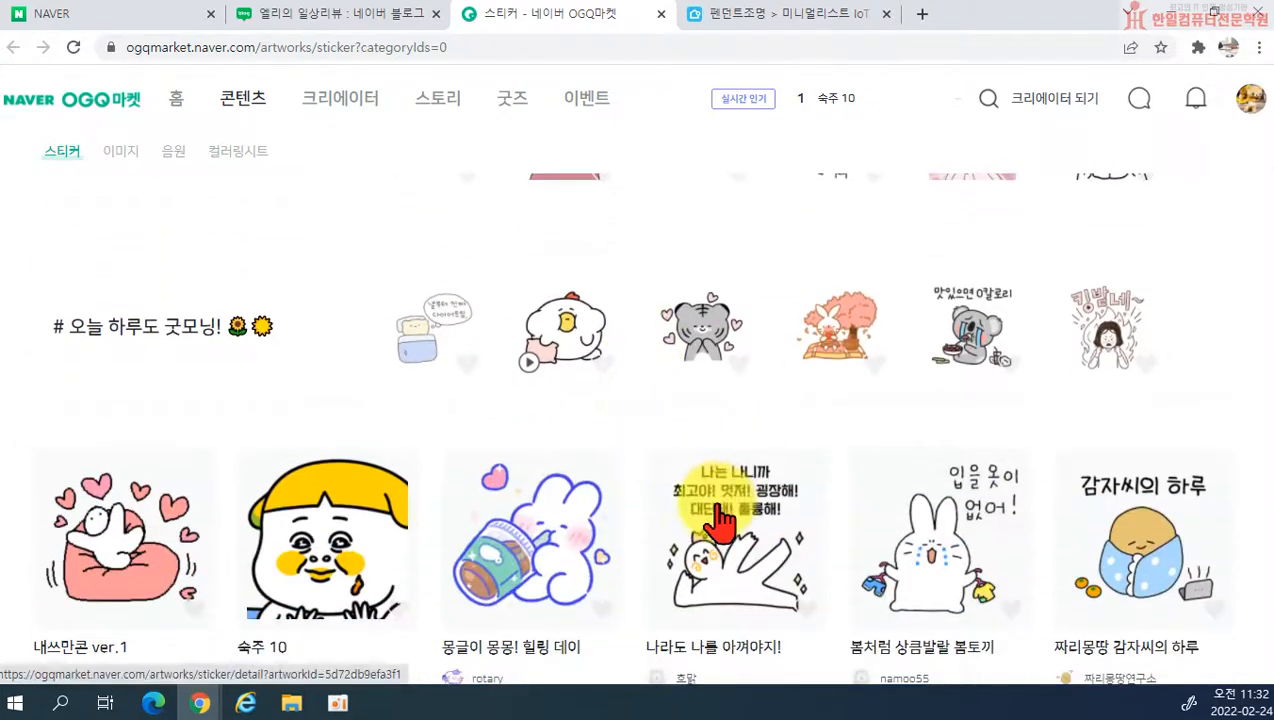
{"action": "scroll", "coordinate": [640, 450], "scroll_direction": "down", "scroll_amount": 2}
{"action": "scroll", "coordinate": [700, 440], "scroll_direction": "down", "scroll_amount": 2}
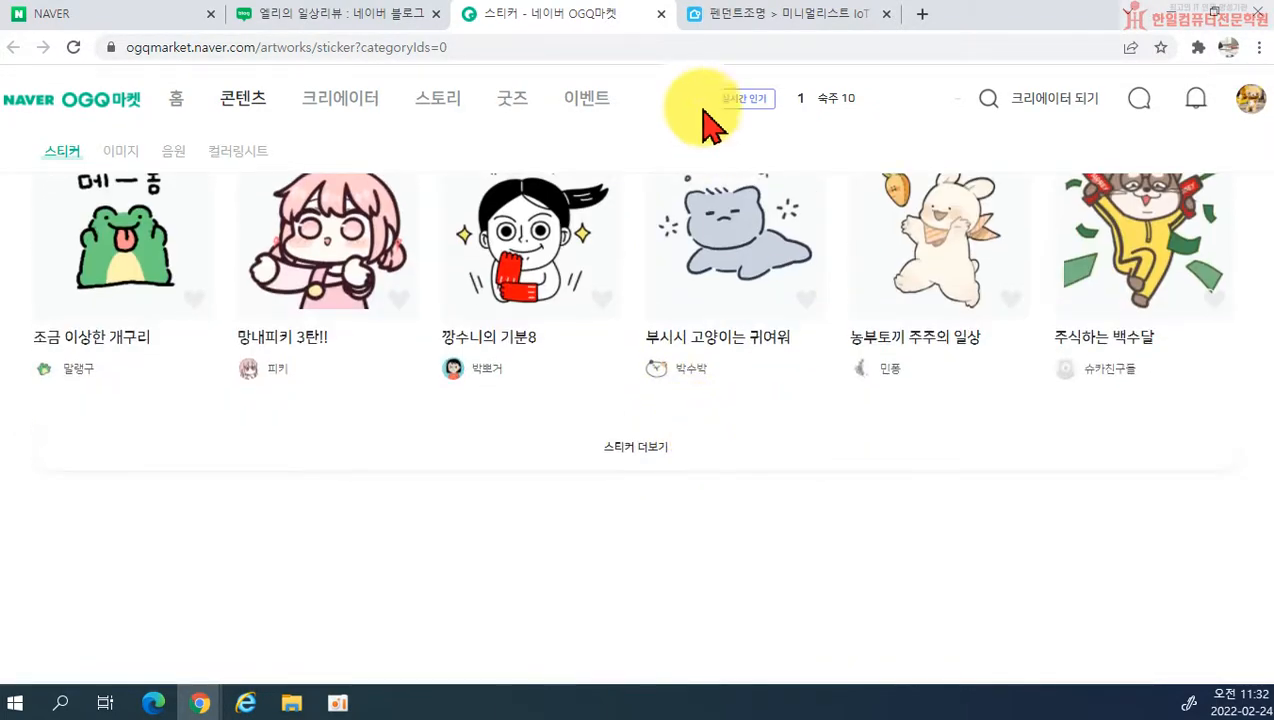
{"action": "left_click", "coordinate": [661, 14]}
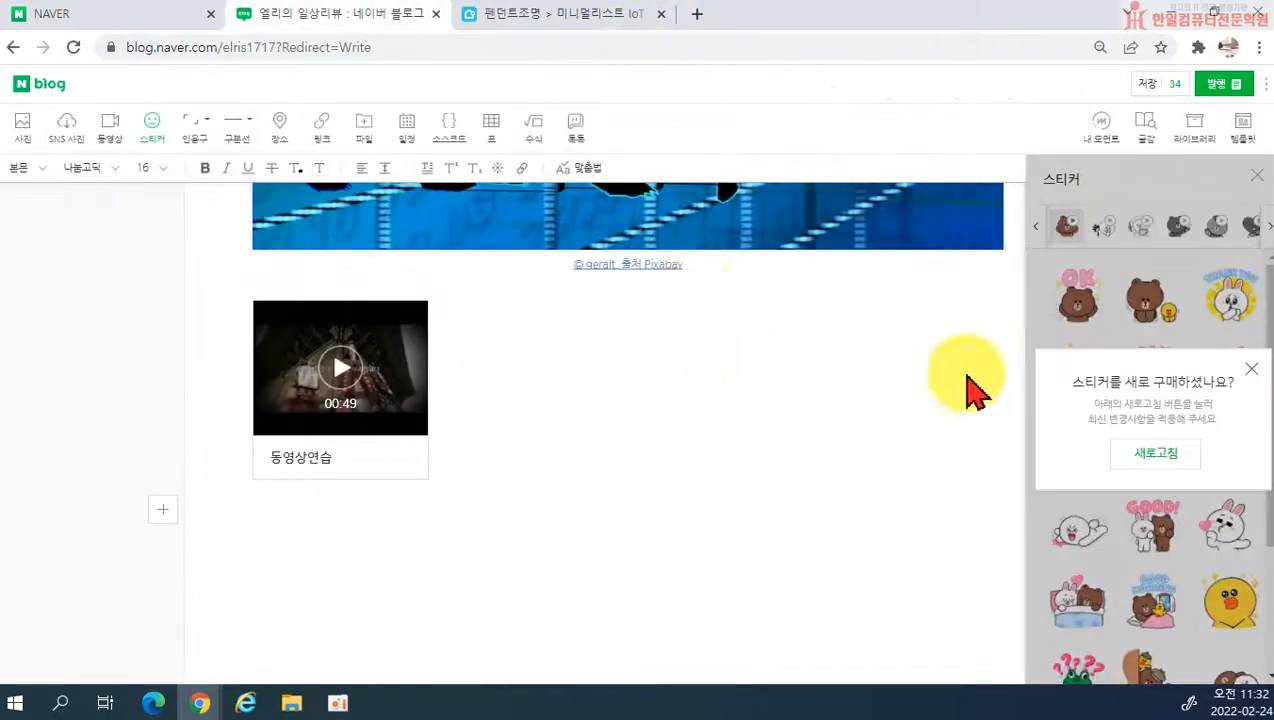
Step: Dismiss the sticker refresh notice, insert the sweating brown bear sticker below the video, close the stickers and delete the sticker
{"action": "left_click", "coordinate": [1252, 372]}
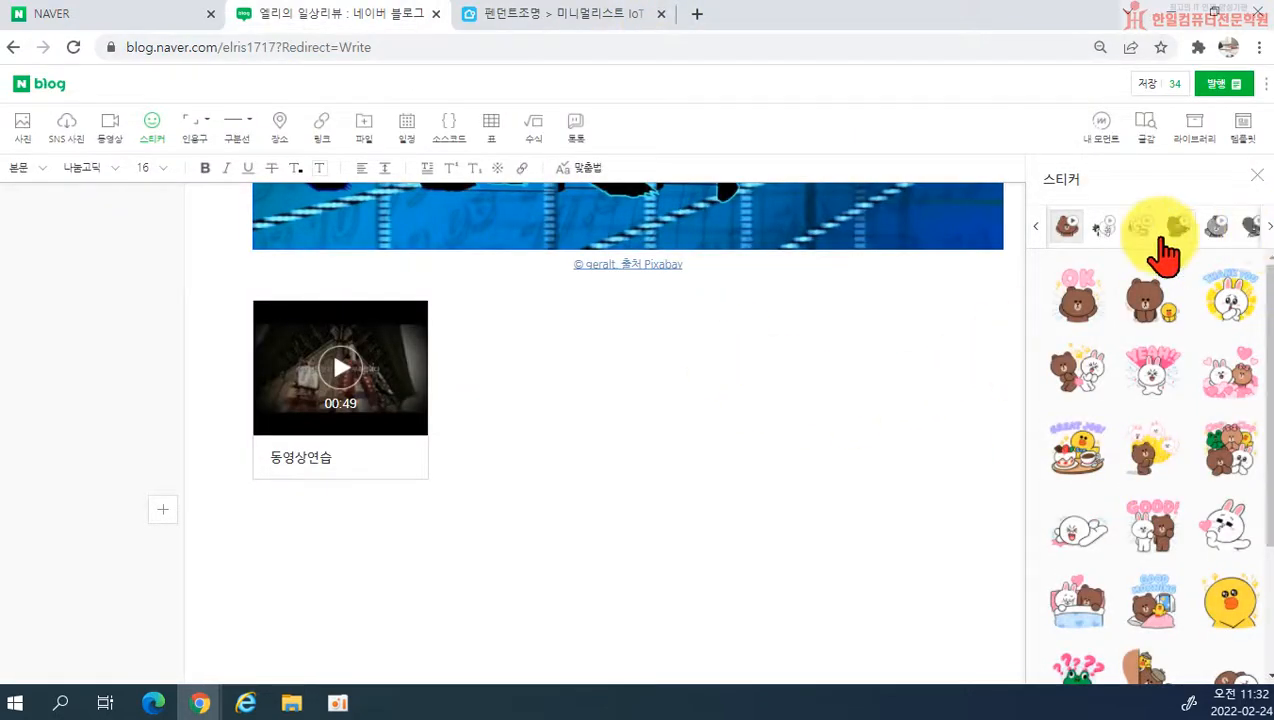
{"action": "left_click", "coordinate": [1038, 230]}
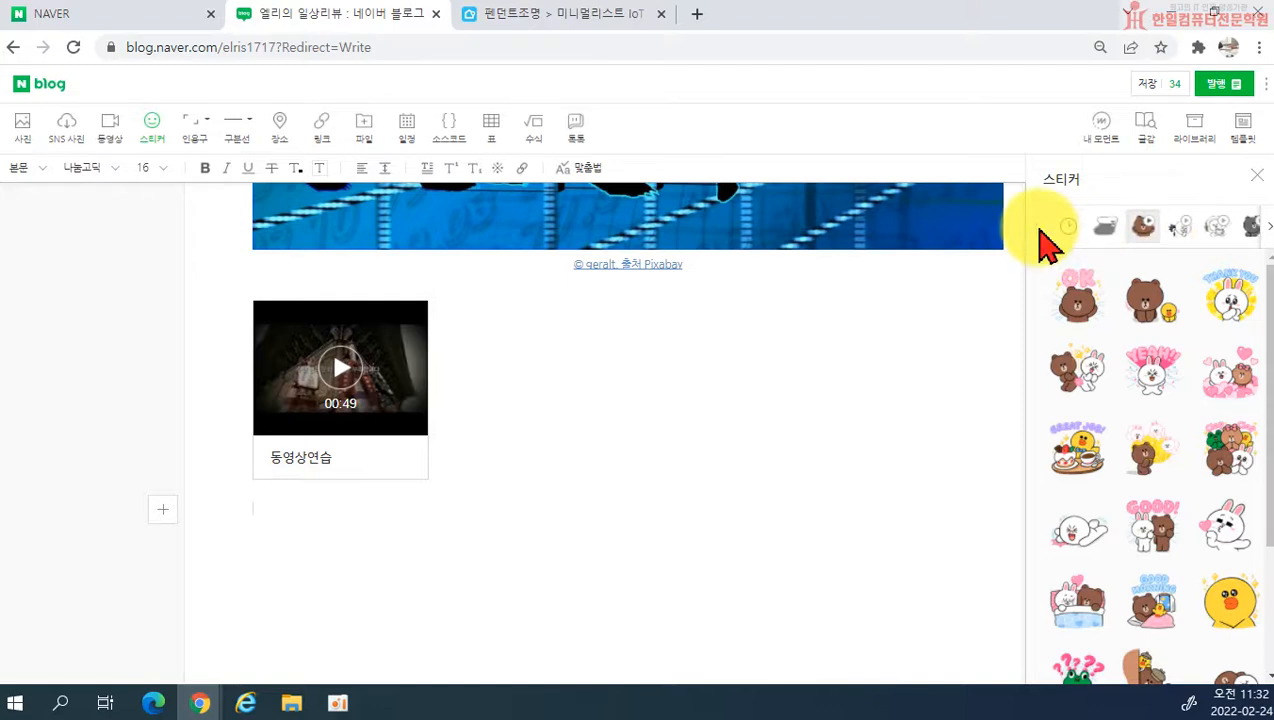
{"action": "left_click", "coordinate": [1180, 228]}
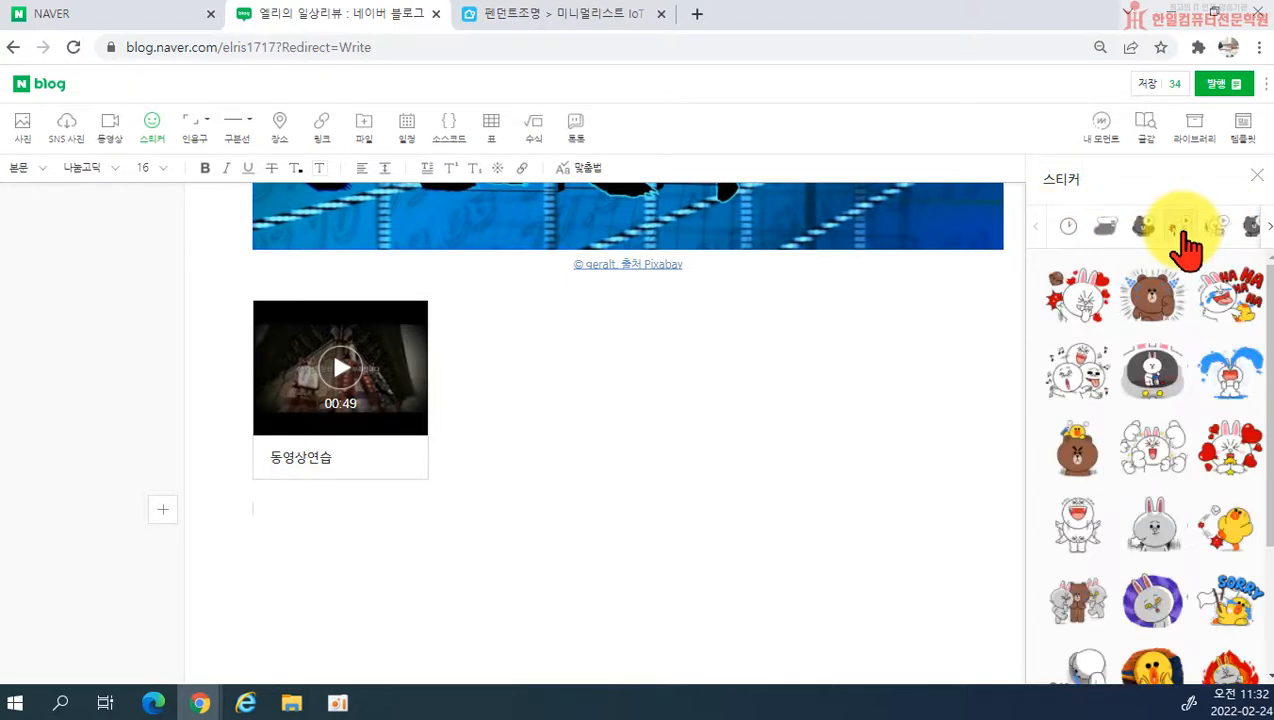
{"action": "left_click", "coordinate": [1155, 296]}
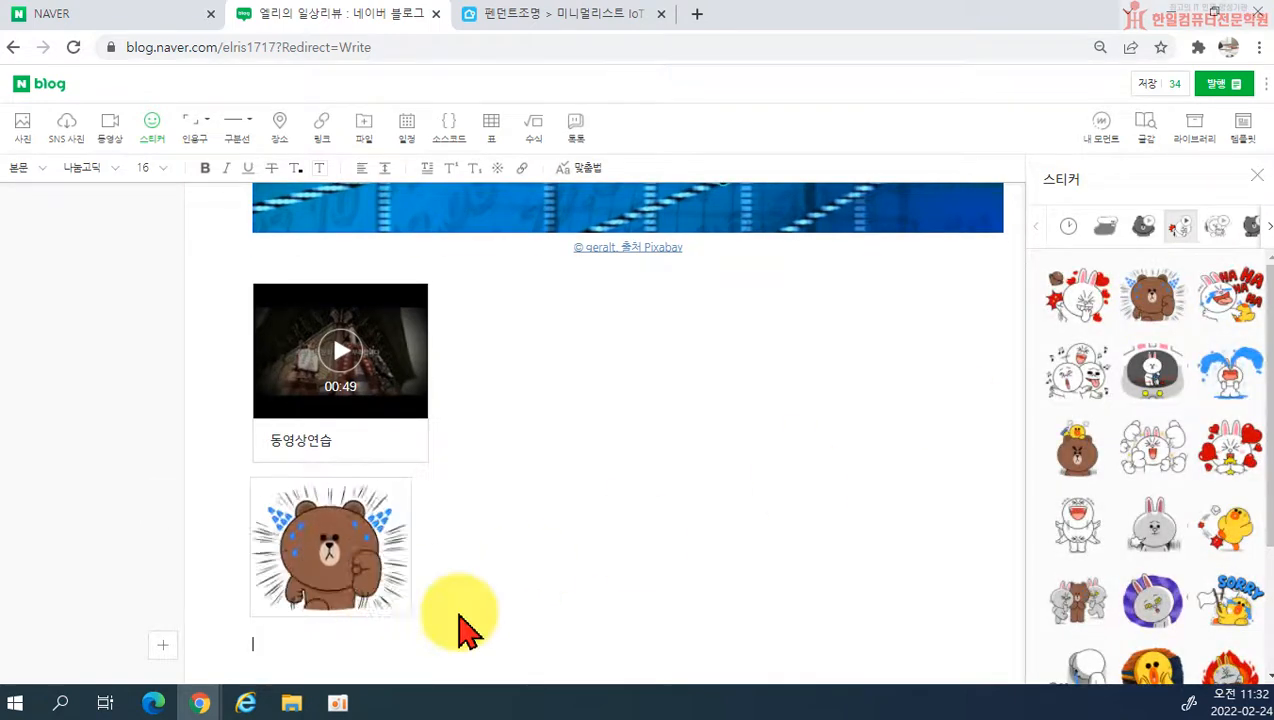
{"action": "left_click", "coordinate": [1257, 176]}
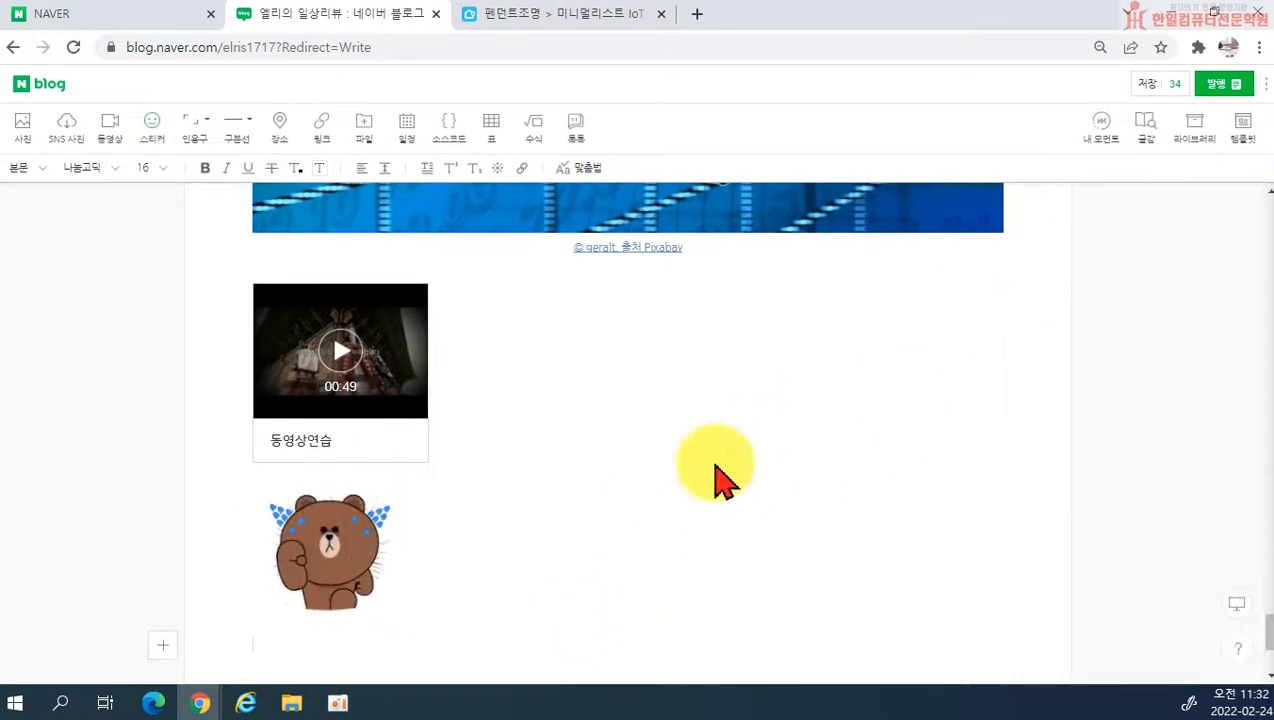
{"action": "left_click", "coordinate": [305, 562]}
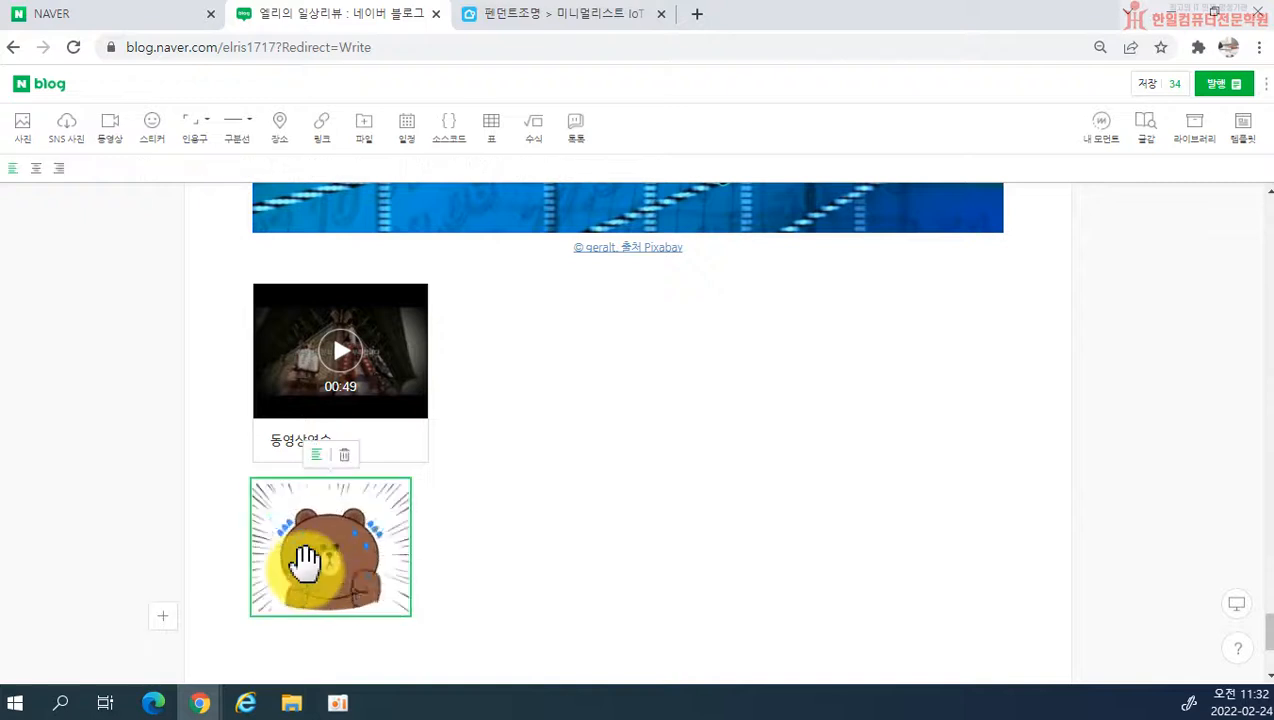
{"action": "key", "text": "Delete"}
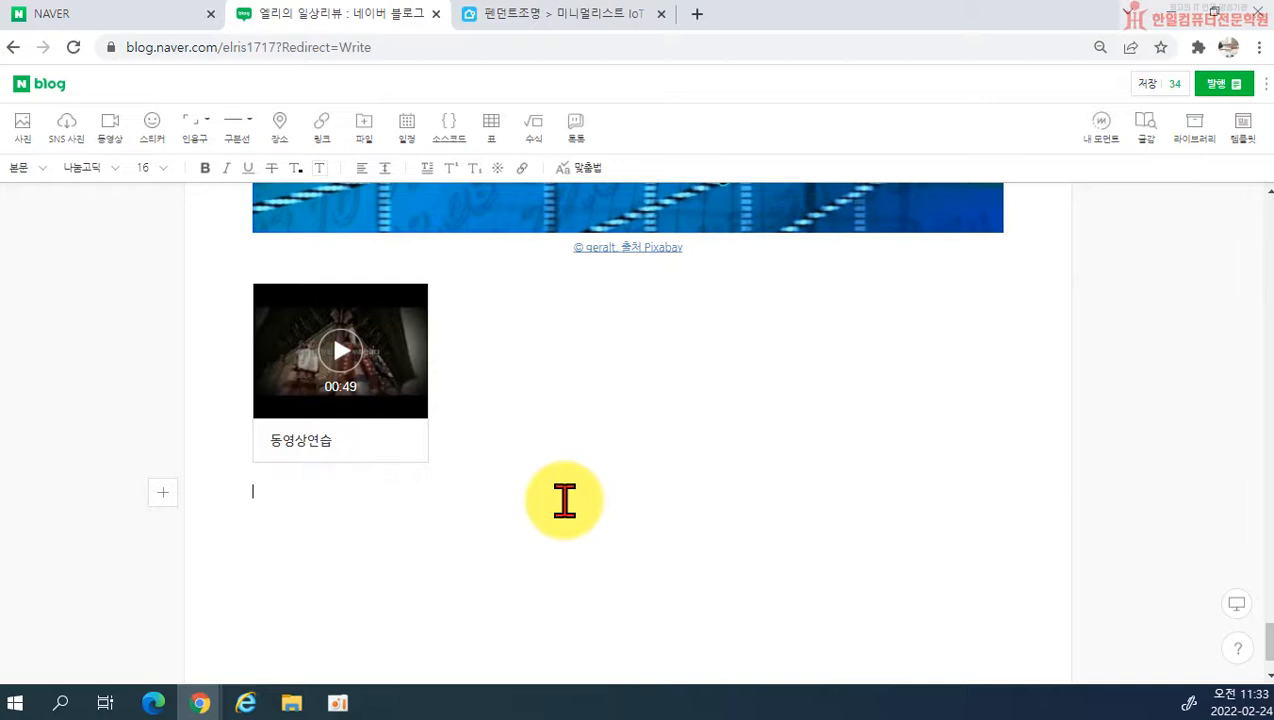
Step: Open a new Chrome window, search Naver for 군자동오피스텔 and look through the results down to the VIEW posts
{"action": "right_click", "coordinate": [209, 690]}
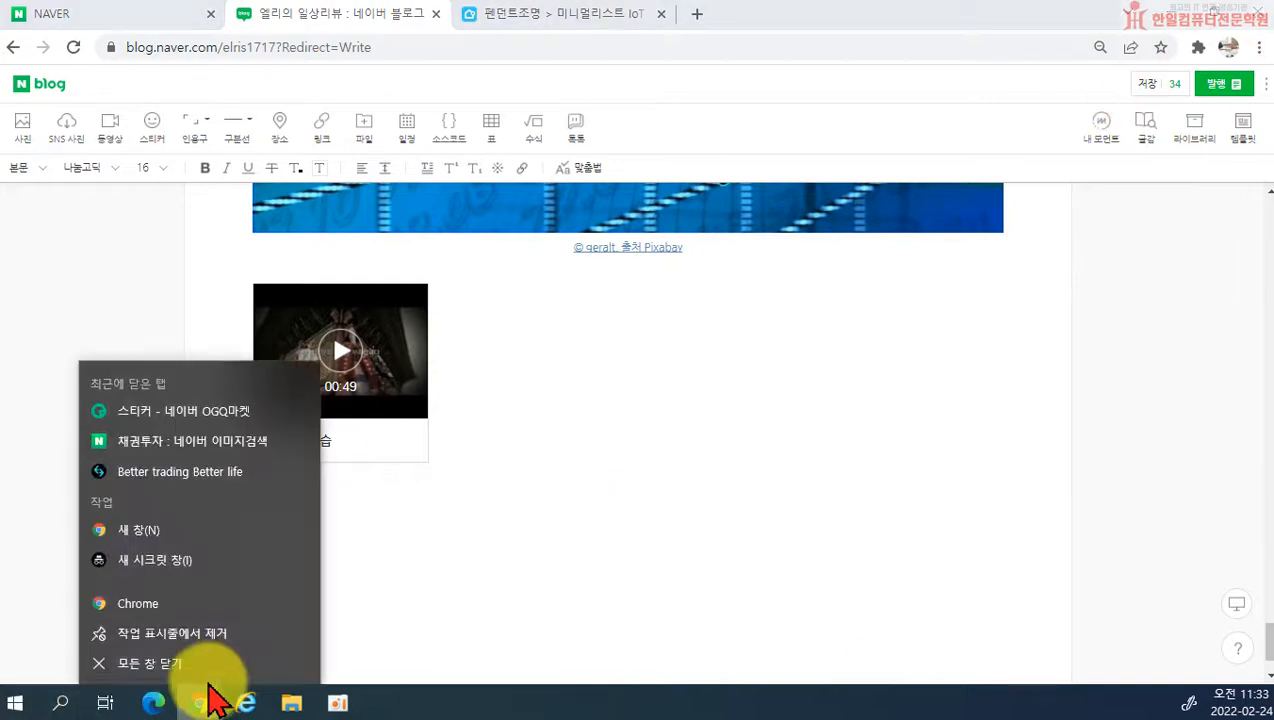
{"action": "left_click", "coordinate": [184, 604]}
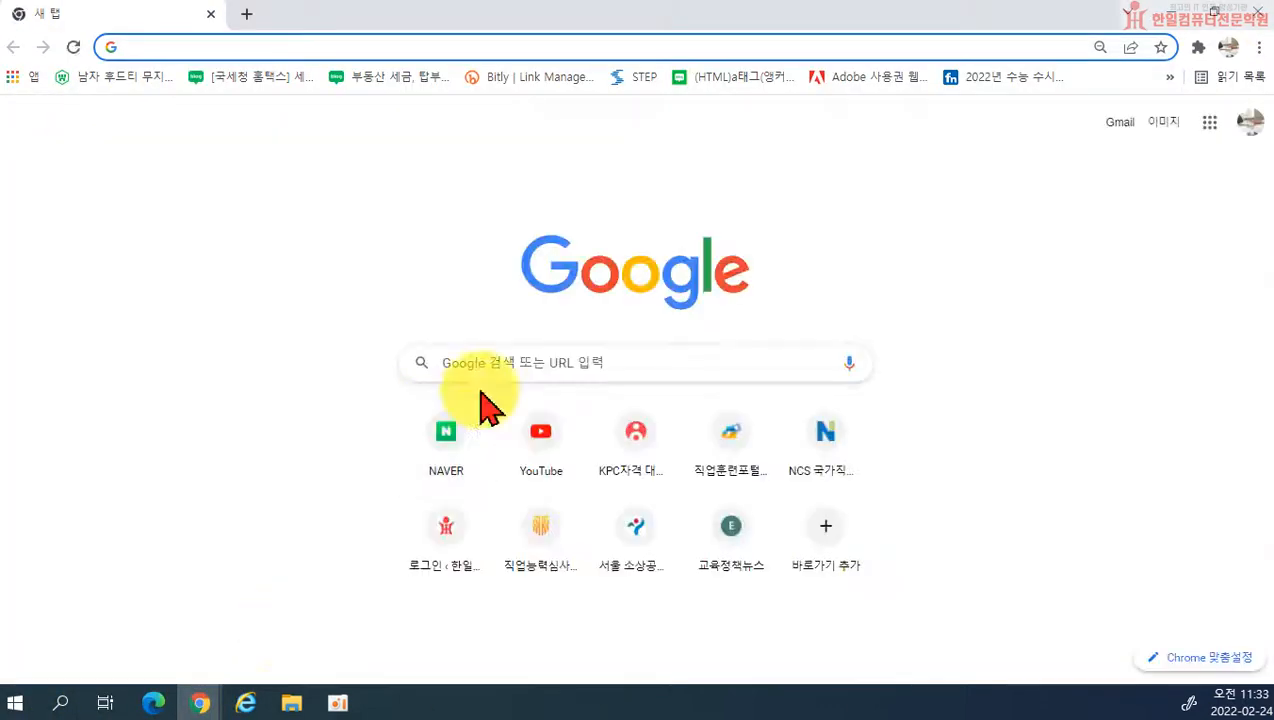
{"action": "left_click", "coordinate": [455, 435]}
{"action": "left_click", "coordinate": [404, 182]}
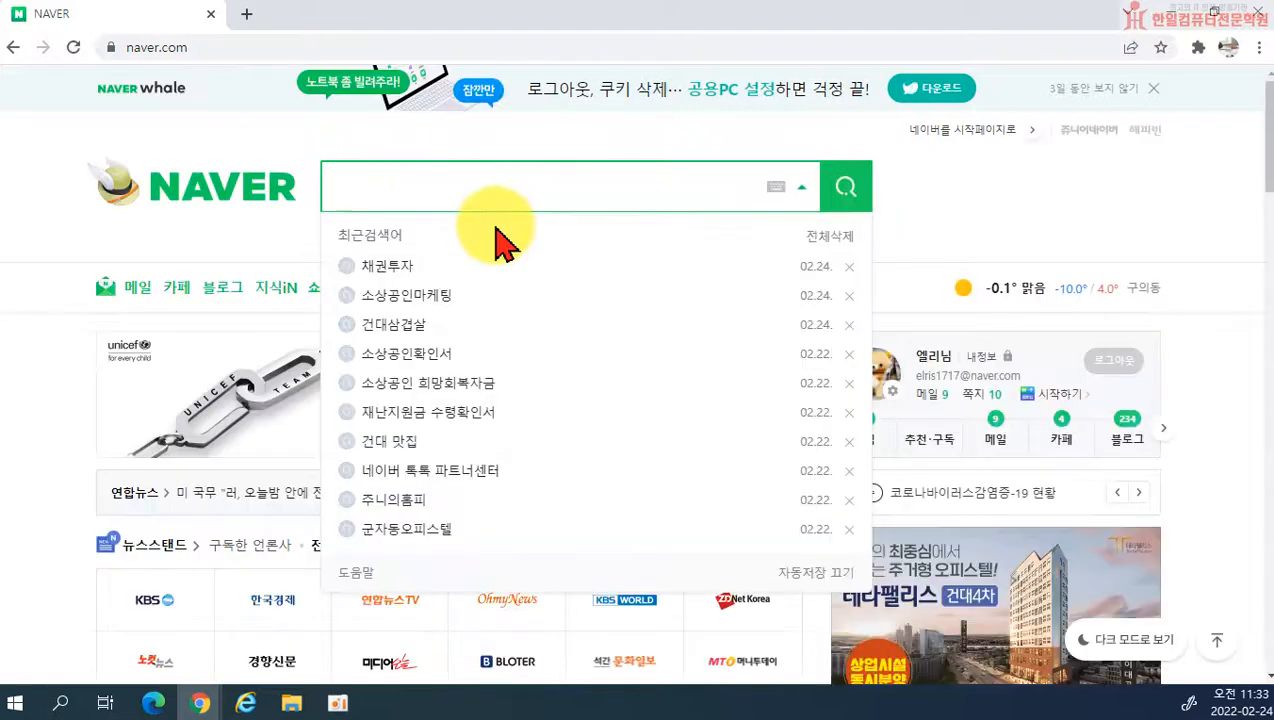
{"action": "type", "text": "군자동오피스텔"}
{"action": "key", "text": "Return"}
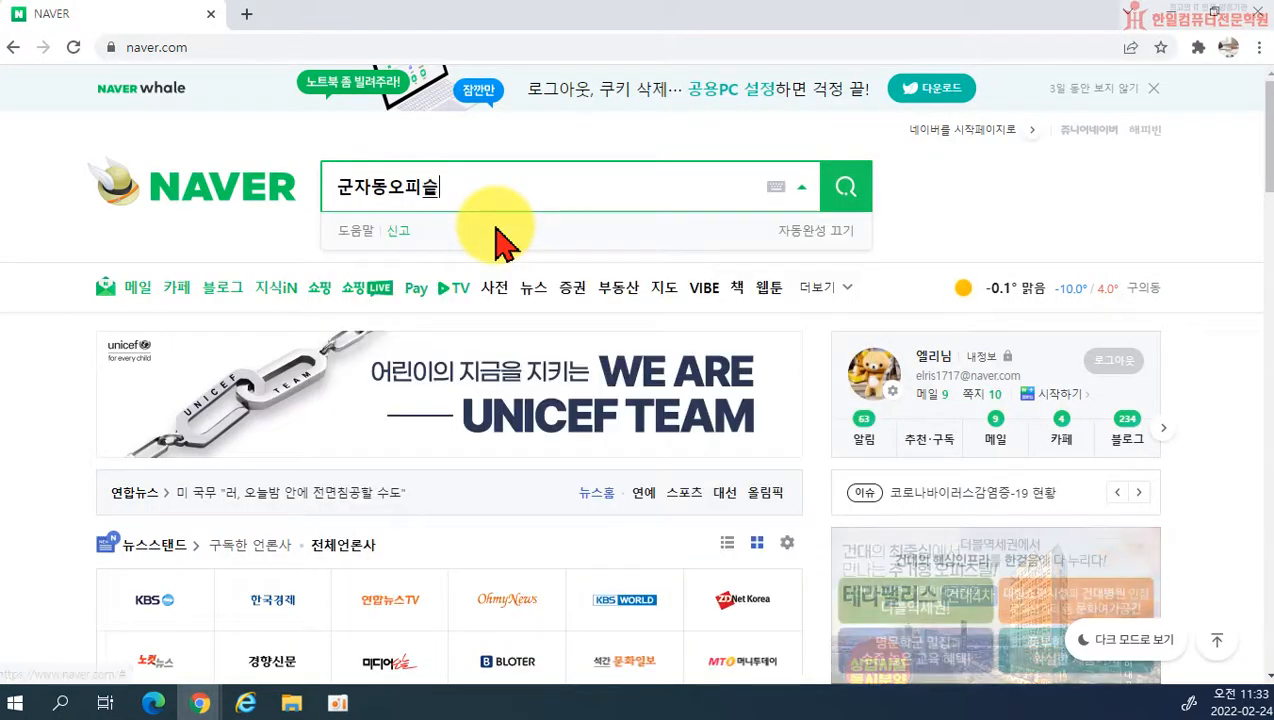
{"action": "scroll", "coordinate": [330, 500], "scroll_direction": "down", "scroll_amount": 10}
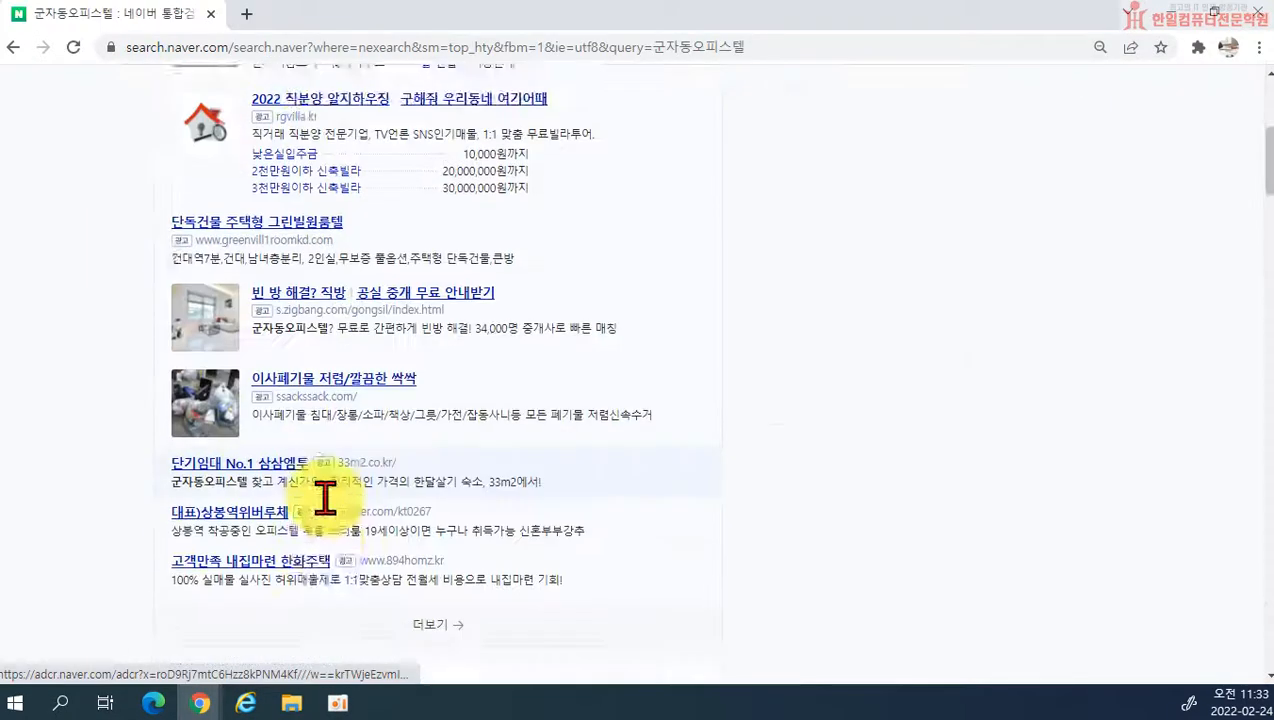
{"action": "scroll", "coordinate": [340, 528], "scroll_direction": "down", "scroll_amount": 15}
{"action": "scroll", "coordinate": [262, 432], "scroll_direction": "up", "scroll_amount": 3}
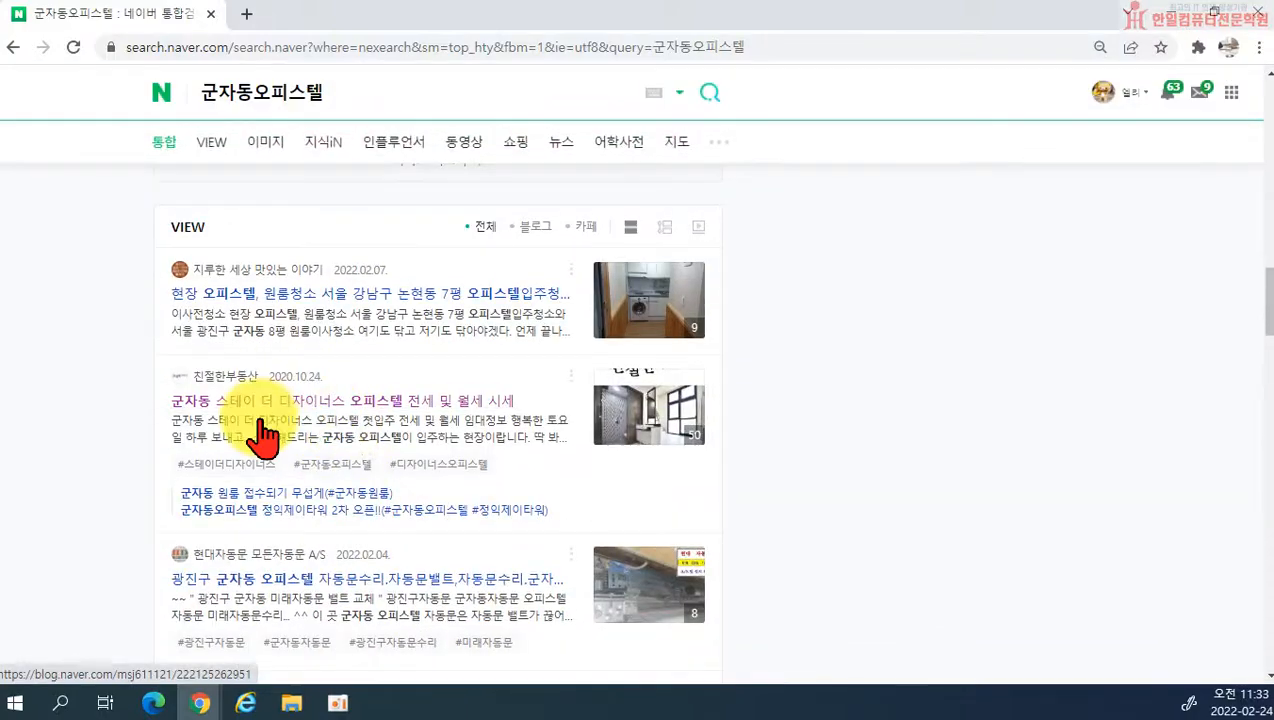
Step: Open the blog post 군자동 스테이 더 디자이너스 오피스텔 전세 및 월세 시세 and follow its 오늘의 생활정보 sticker to the sticker market
{"action": "left_click", "coordinate": [255, 420]}
{"action": "scroll", "coordinate": [680, 484], "scroll_direction": "down", "scroll_amount": 5}
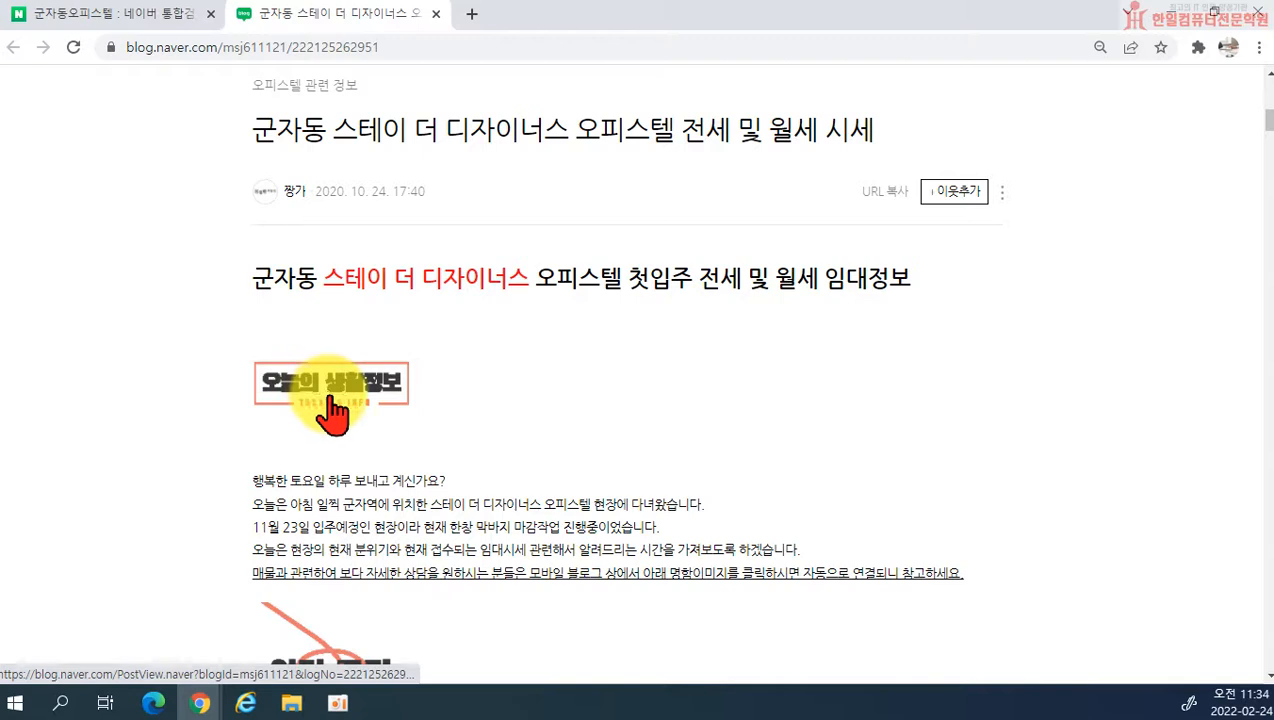
{"action": "left_click", "coordinate": [333, 410]}
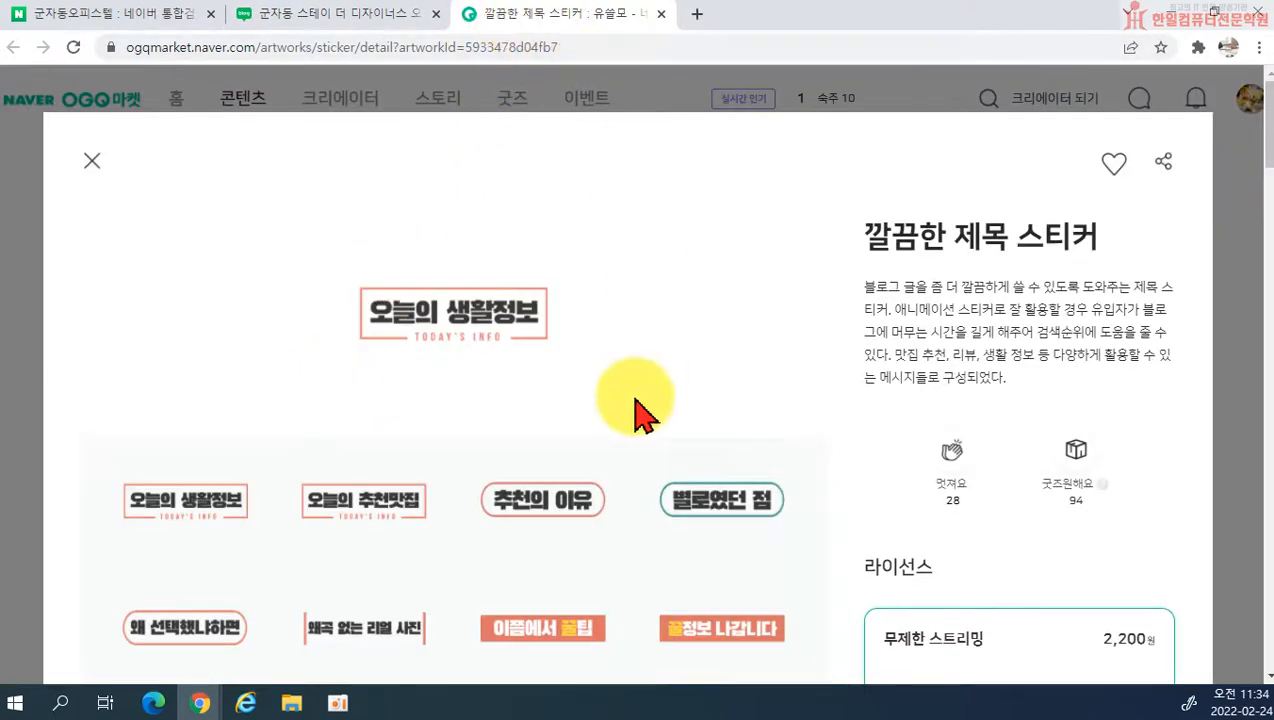
Step: Look through the 깔끔한 제목 스티커 designs, streaming licence, comments and related stickers, and close the market page
{"action": "scroll", "coordinate": [637, 410], "scroll_direction": "down", "scroll_amount": 1}
{"action": "scroll", "coordinate": [446, 364], "scroll_direction": "down", "scroll_amount": 3}
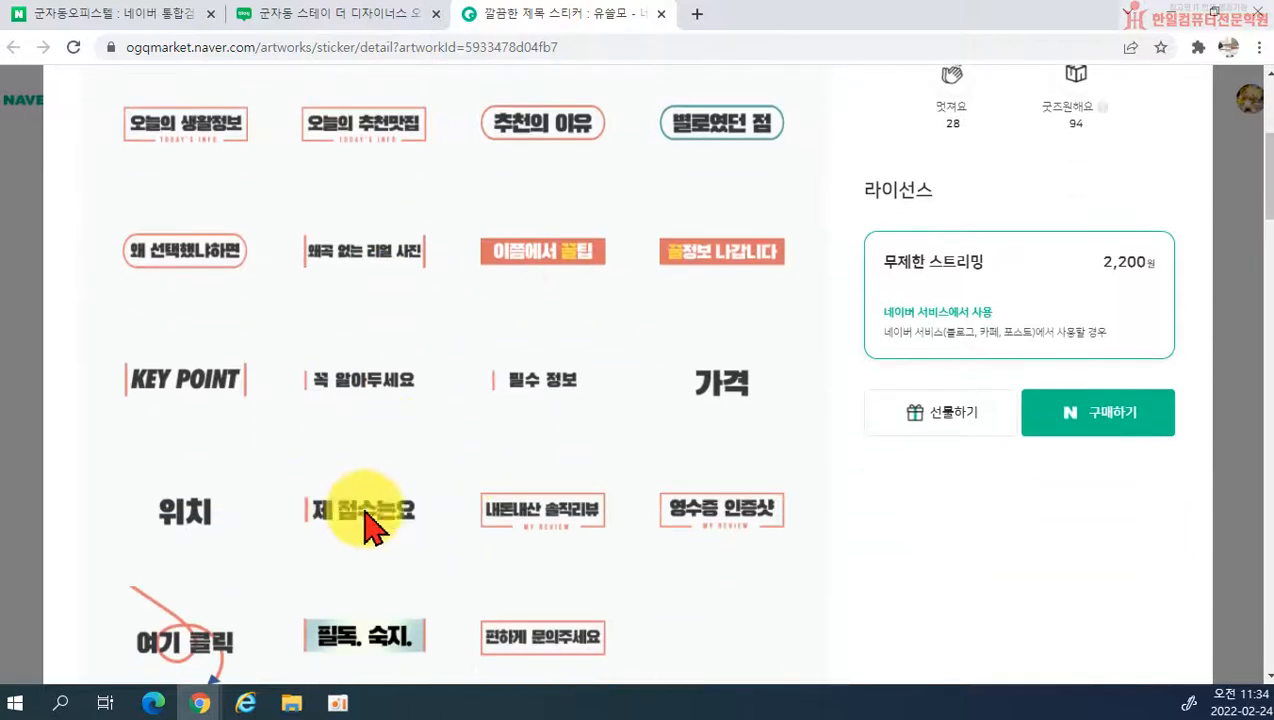
{"action": "scroll", "coordinate": [475, 490], "scroll_direction": "up", "scroll_amount": 3}
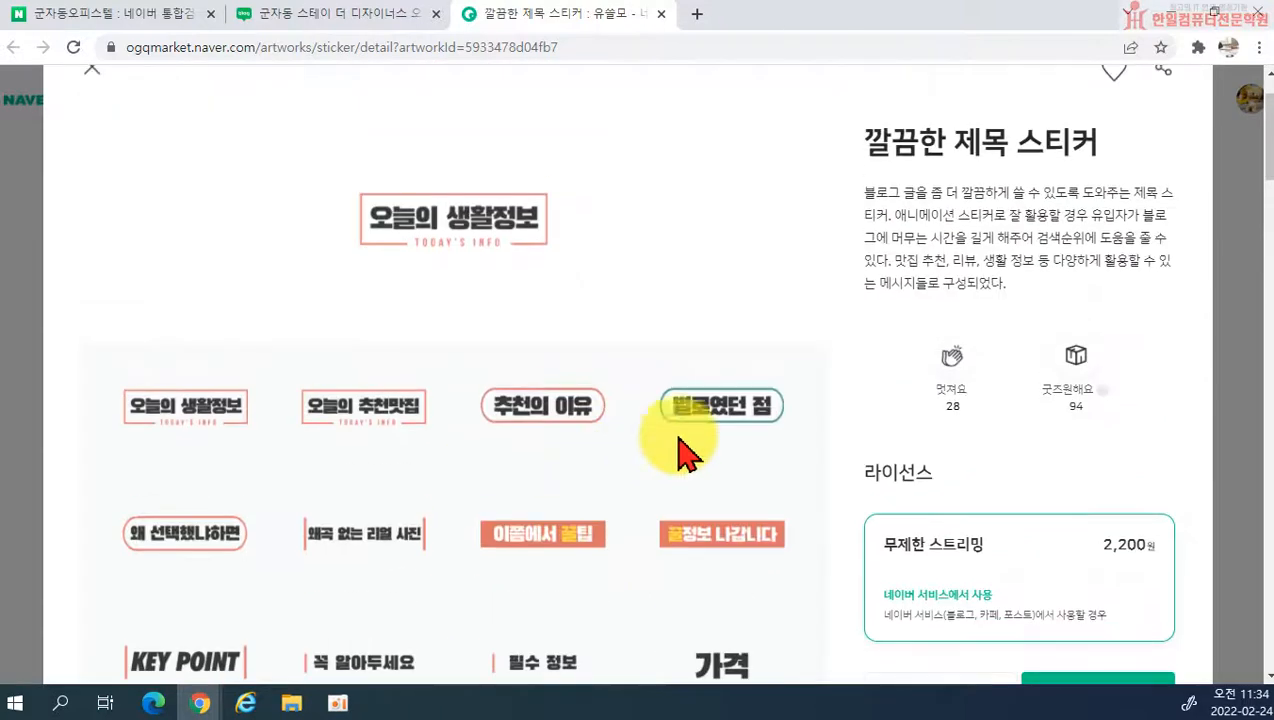
{"action": "left_click", "coordinate": [1127, 588]}
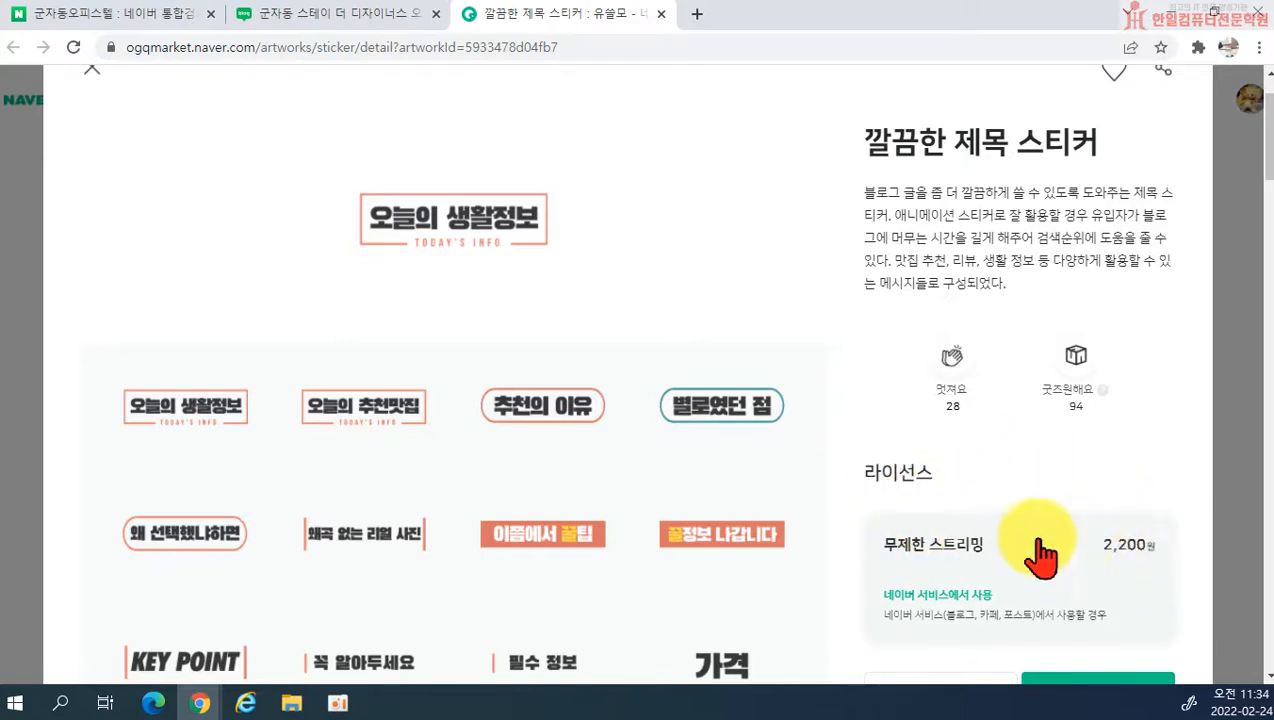
{"action": "scroll", "coordinate": [1190, 160], "scroll_direction": "up", "scroll_amount": 1}
{"action": "scroll", "coordinate": [1180, 392], "scroll_direction": "down", "scroll_amount": 20}
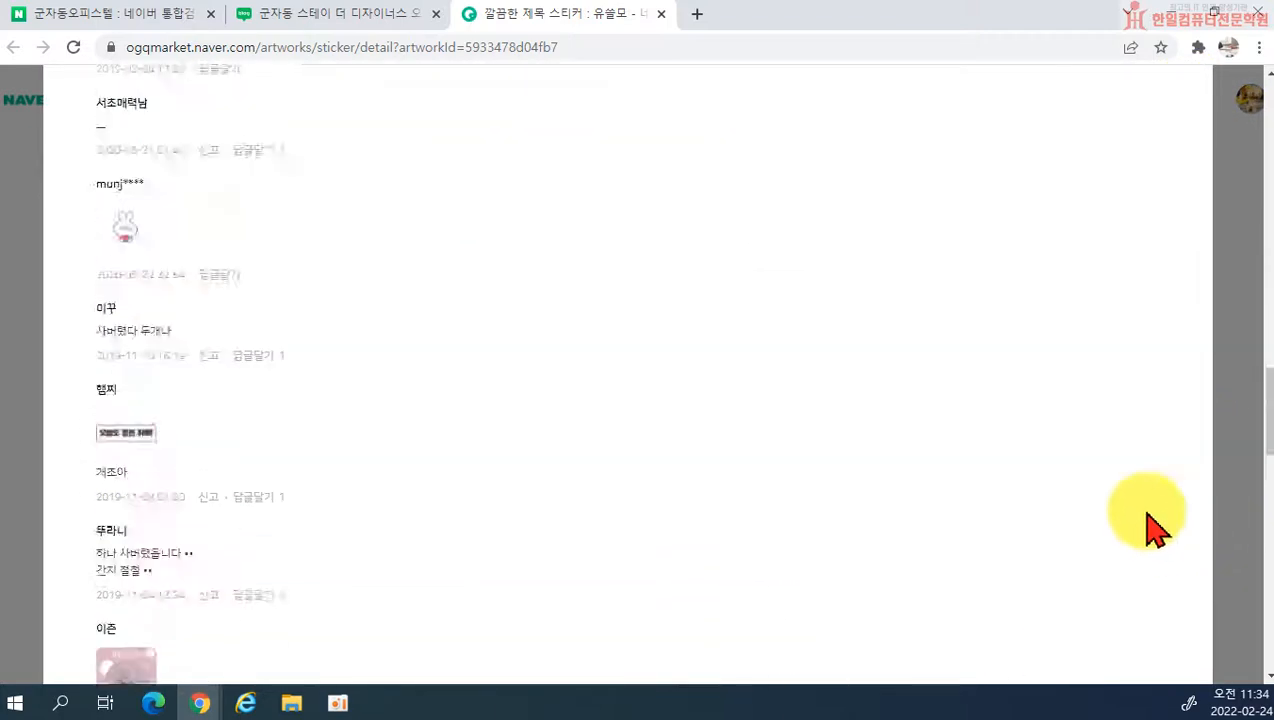
{"action": "scroll", "coordinate": [1150, 525], "scroll_direction": "down", "scroll_amount": 5}
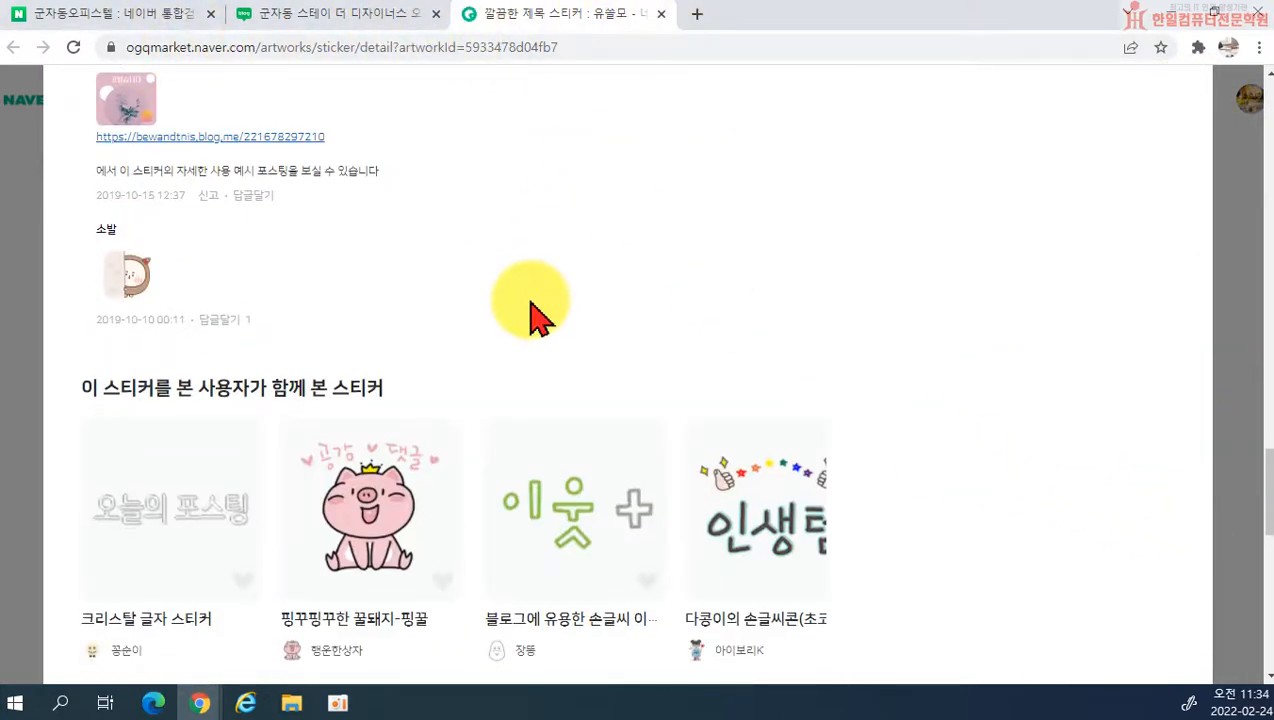
{"action": "scroll", "coordinate": [580, 330], "scroll_direction": "down", "scroll_amount": 2}
{"action": "scroll", "coordinate": [670, 340], "scroll_direction": "down", "scroll_amount": 4}
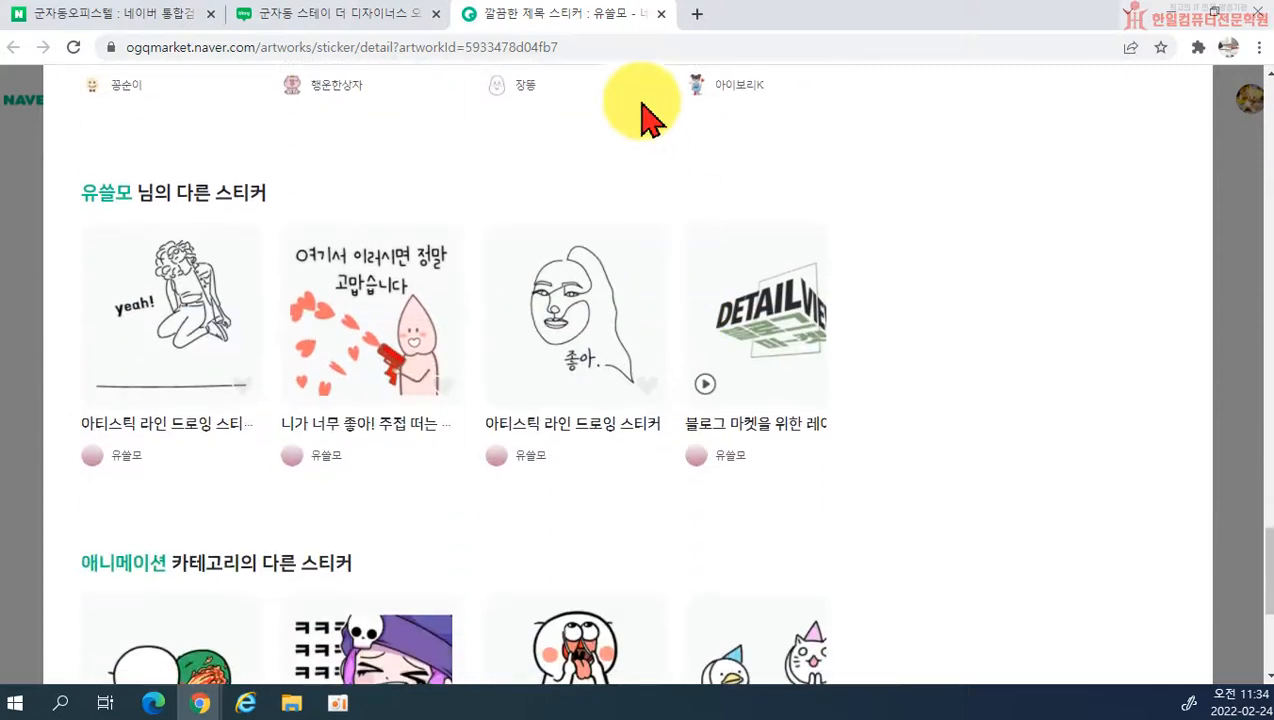
{"action": "left_click", "coordinate": [661, 14]}
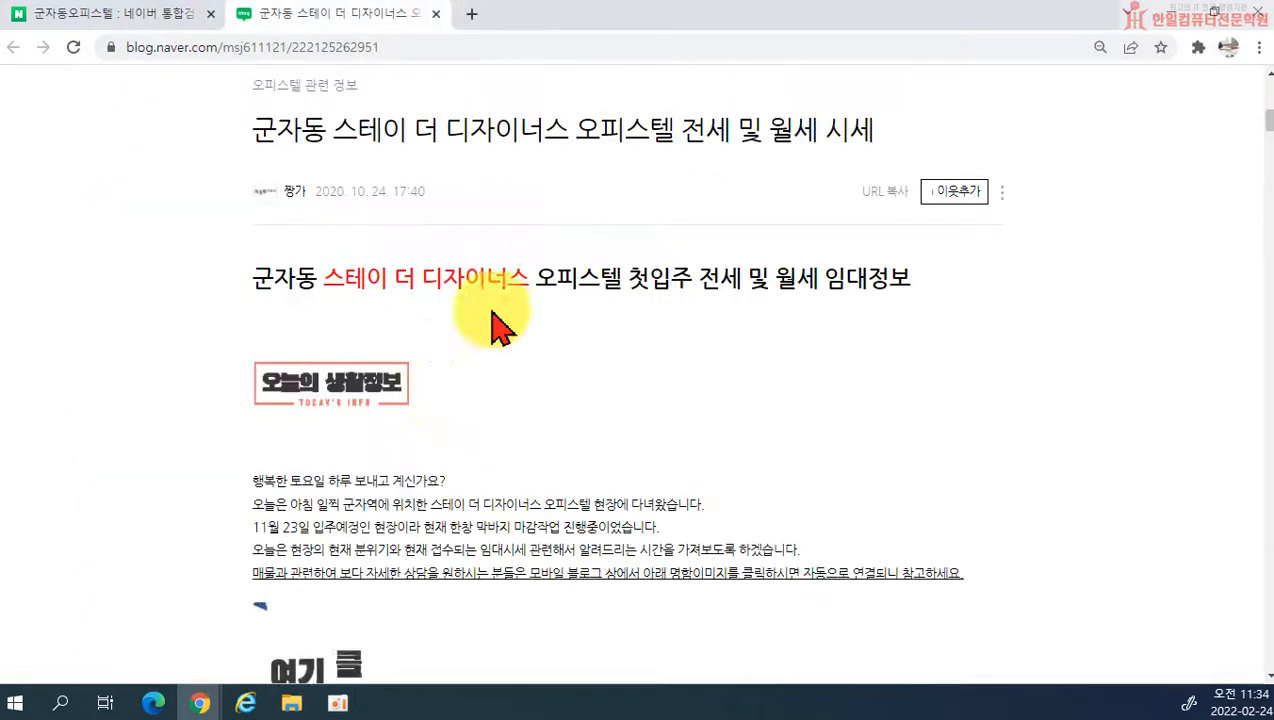
Step: Look through the officetel post's business card, building table, map, stickers and photos, and close the post
{"action": "scroll", "coordinate": [330, 440], "scroll_direction": "down", "scroll_amount": 3}
{"action": "scroll", "coordinate": [790, 478], "scroll_direction": "down", "scroll_amount": 7}
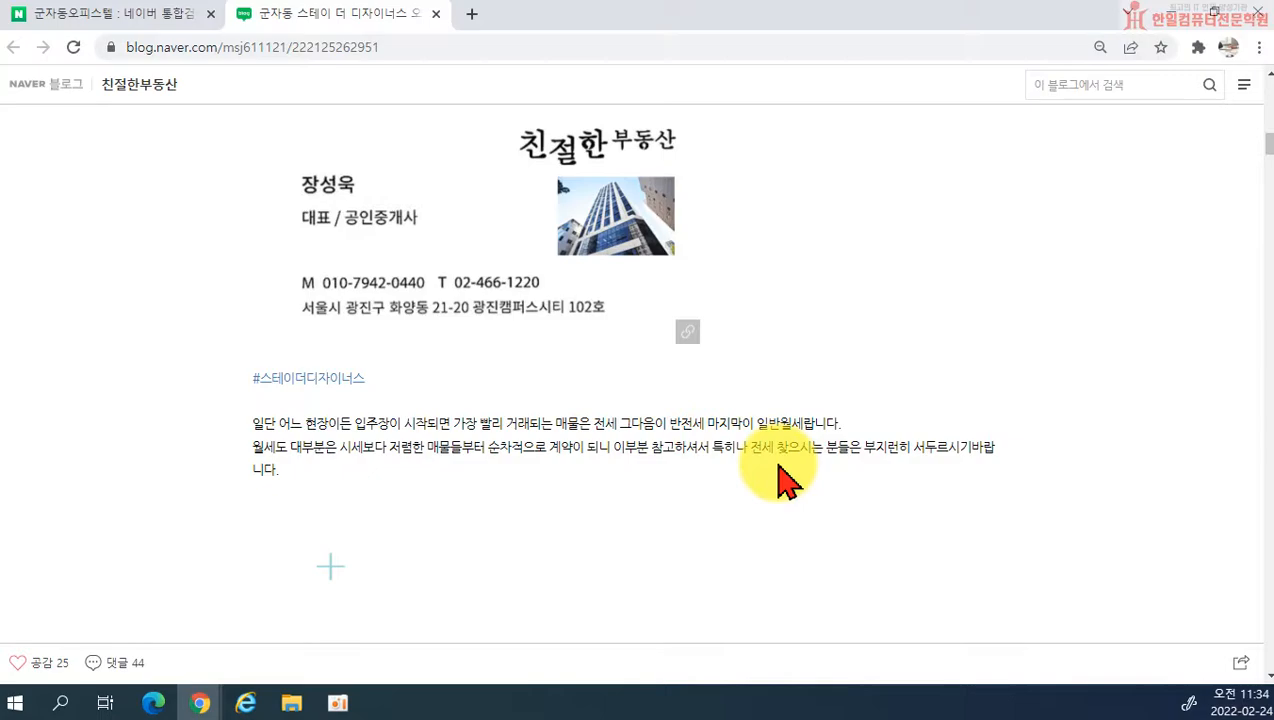
{"action": "scroll", "coordinate": [912, 455], "scroll_direction": "down", "scroll_amount": 10}
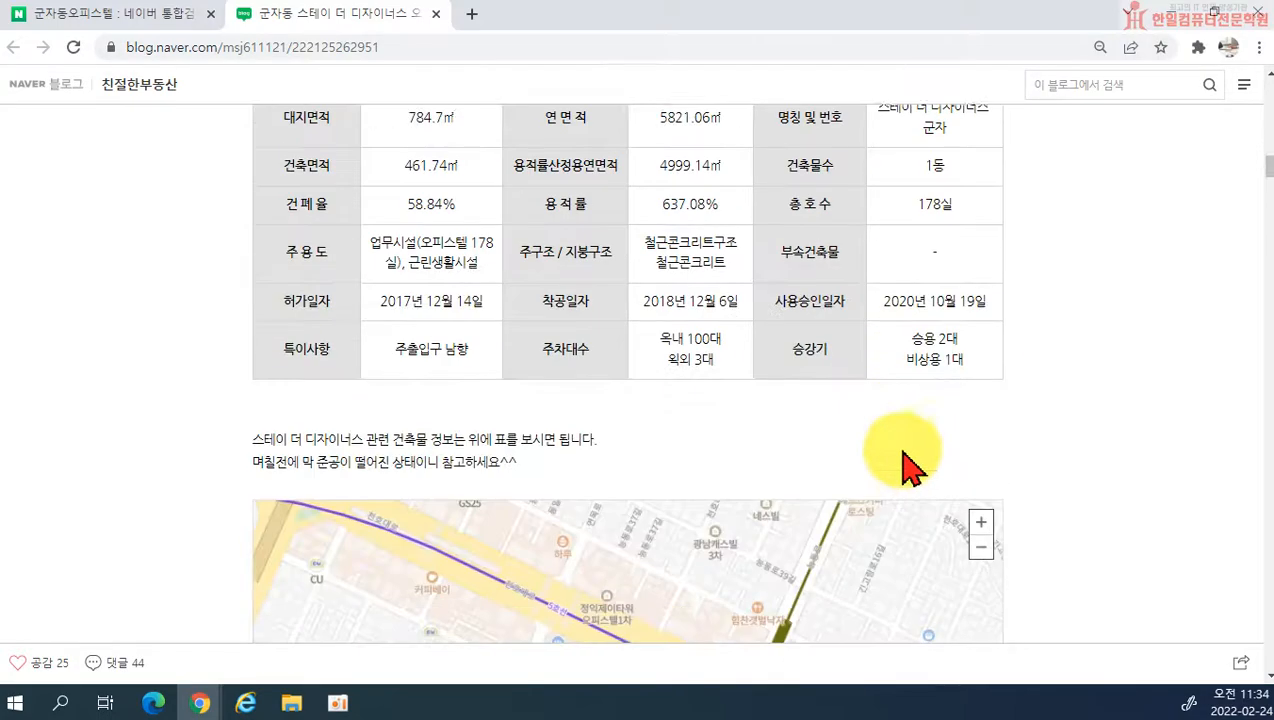
{"action": "scroll", "coordinate": [398, 441], "scroll_direction": "down", "scroll_amount": 8}
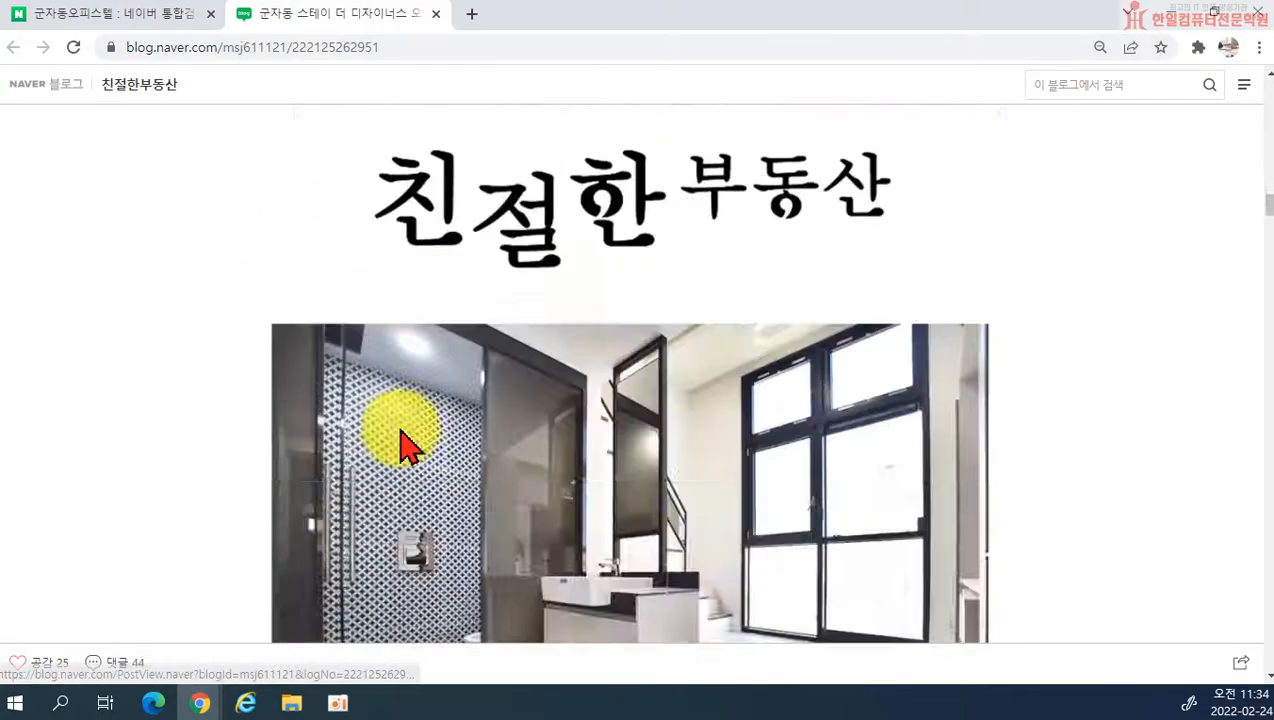
{"action": "left_click", "coordinate": [436, 13]}
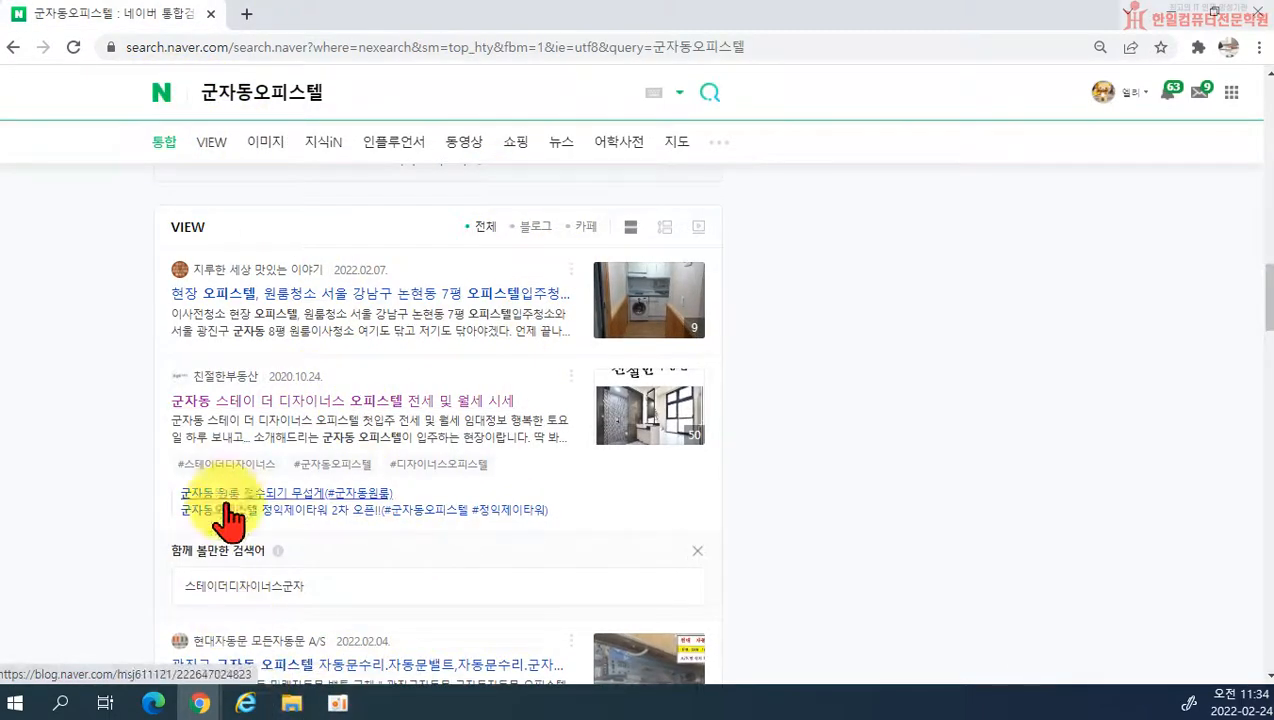
Step: Switch back to the blog editor window and insert a map of the place 한일컴퓨터학원 below the video
{"action": "mouse_move", "coordinate": [200, 705]}
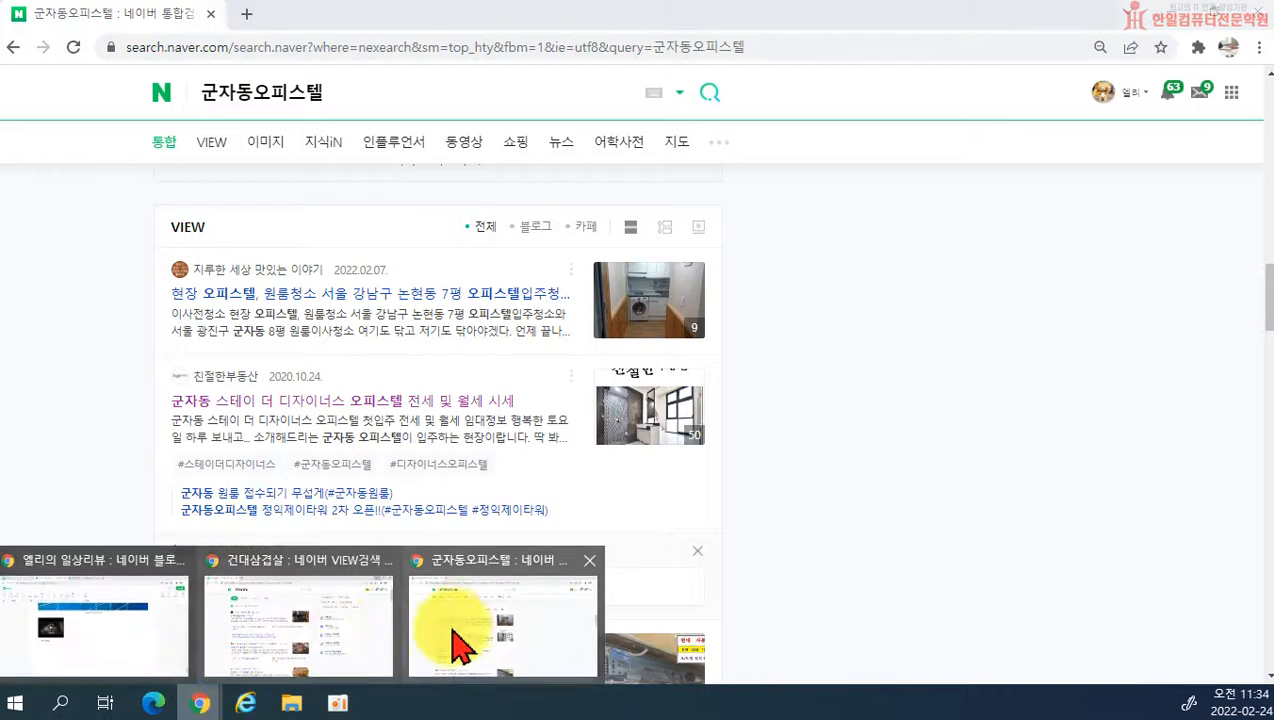
{"action": "left_click", "coordinate": [142, 635]}
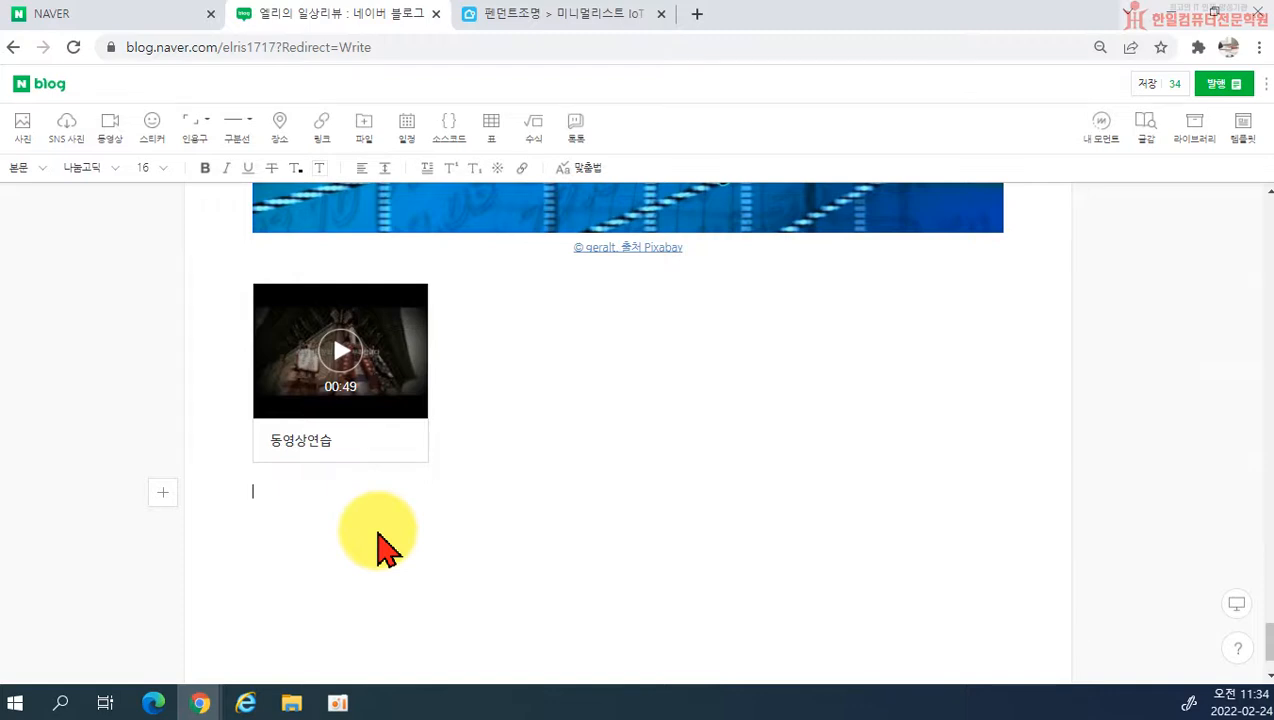
{"action": "left_click", "coordinate": [281, 130]}
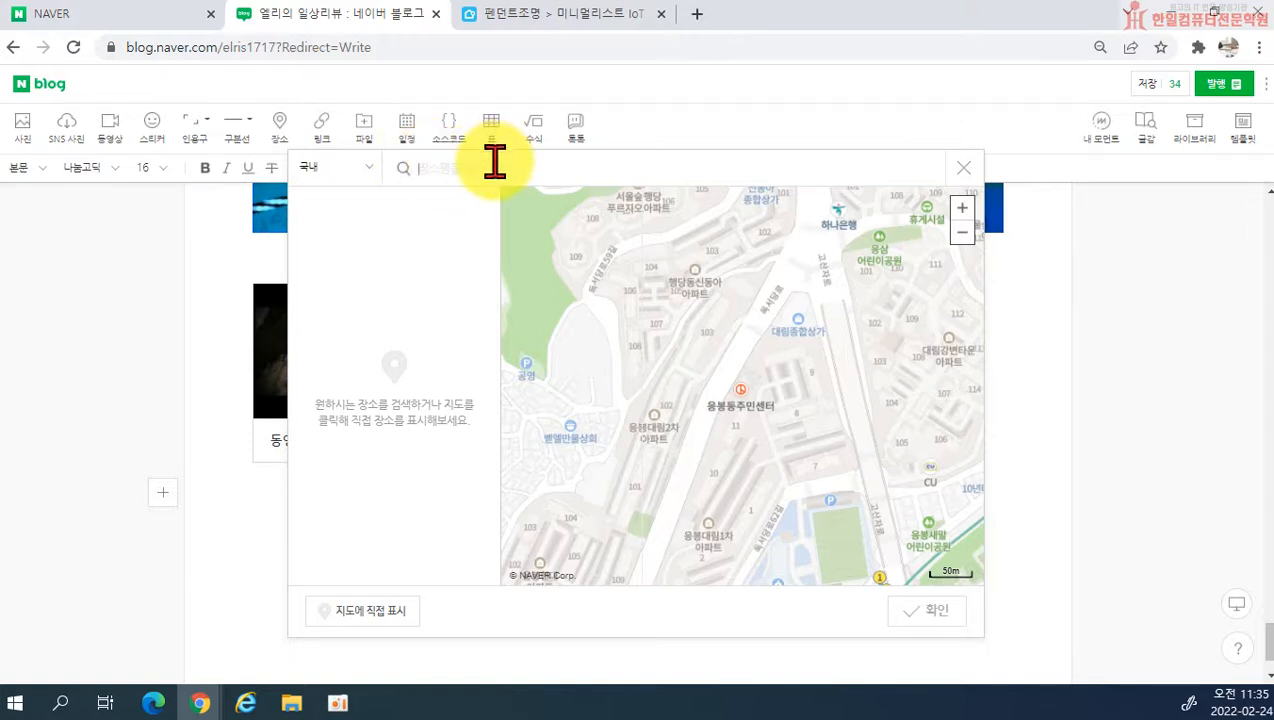
{"action": "type", "text": "한일컴퓨"}
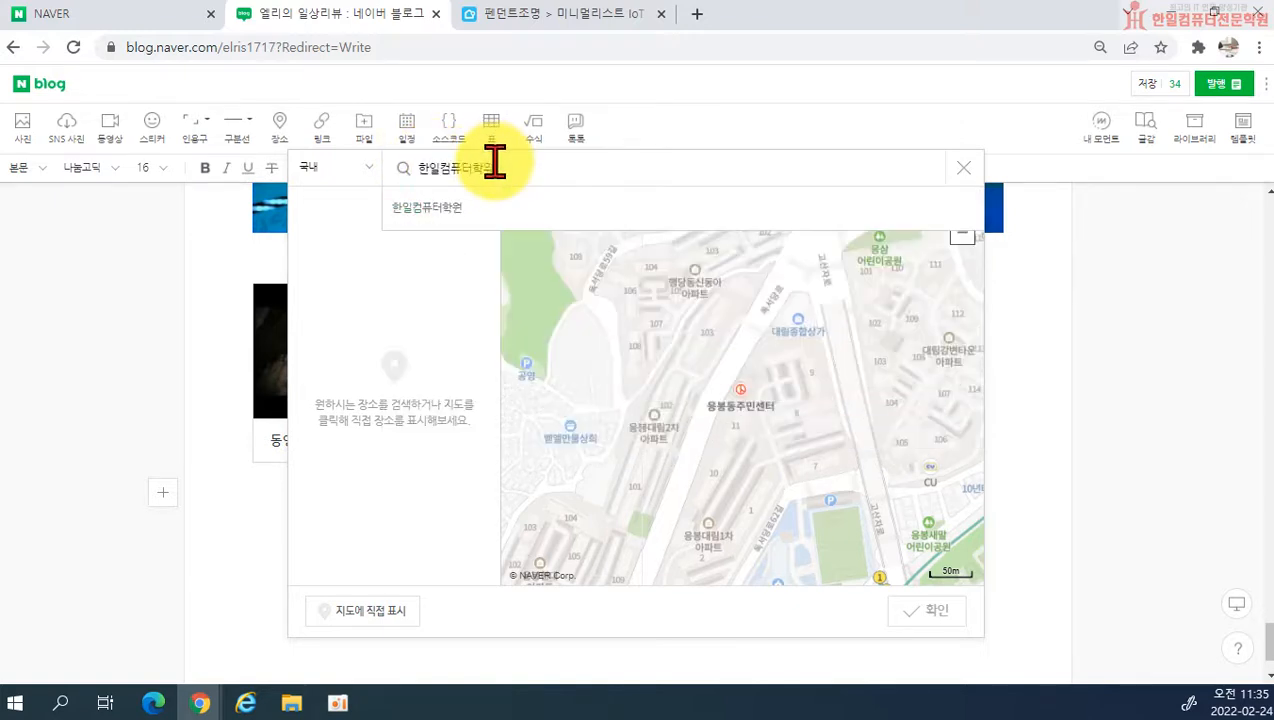
{"action": "key", "text": "Return"}
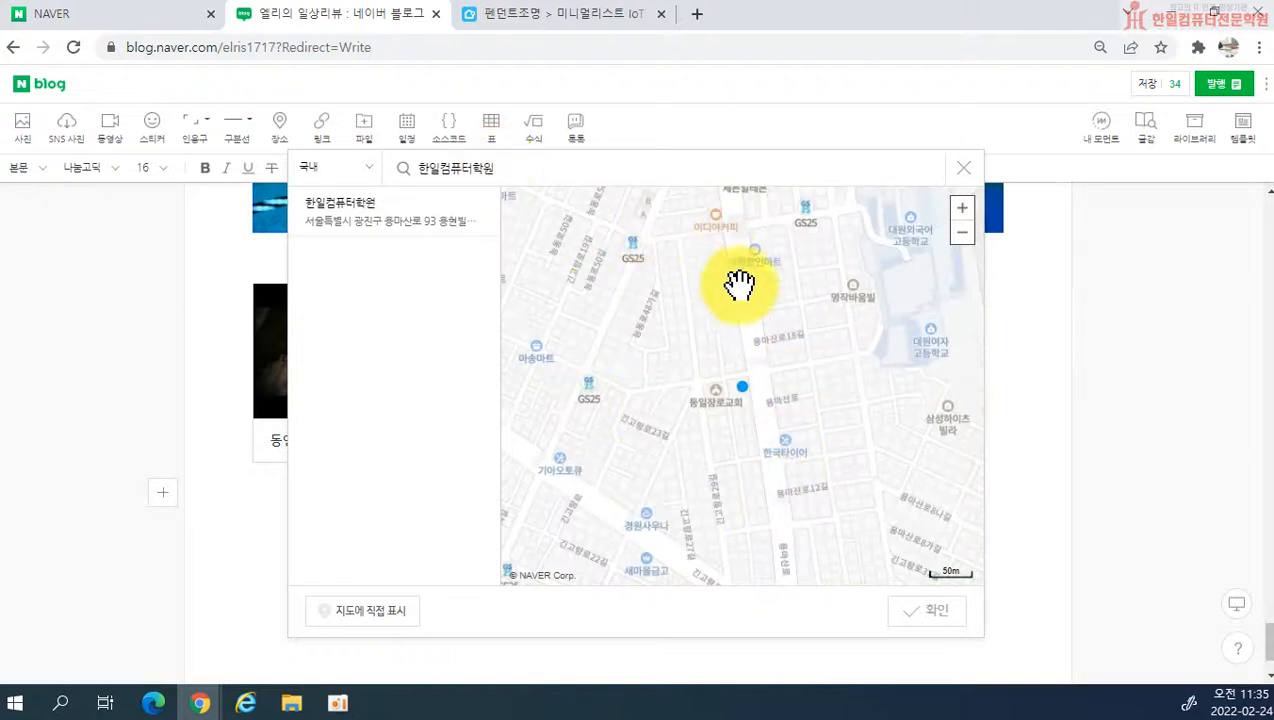
{"action": "mouse_move", "coordinate": [402, 247]}
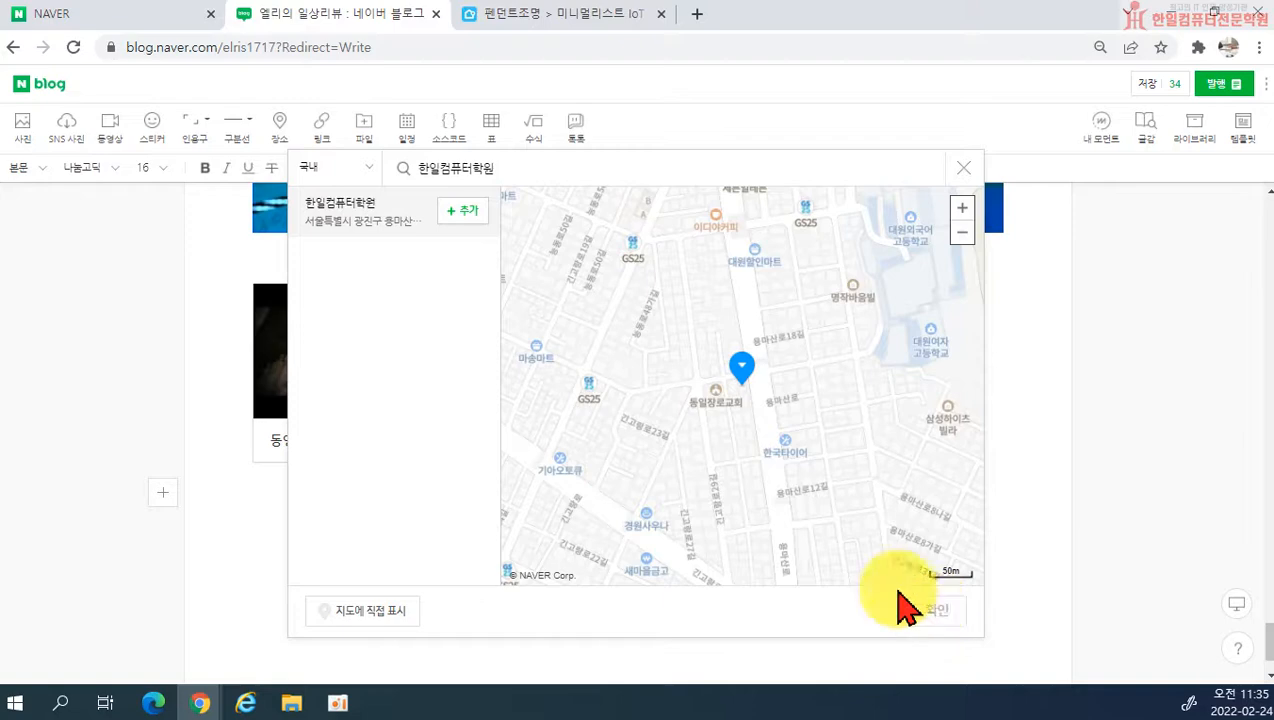
{"action": "left_click", "coordinate": [460, 212]}
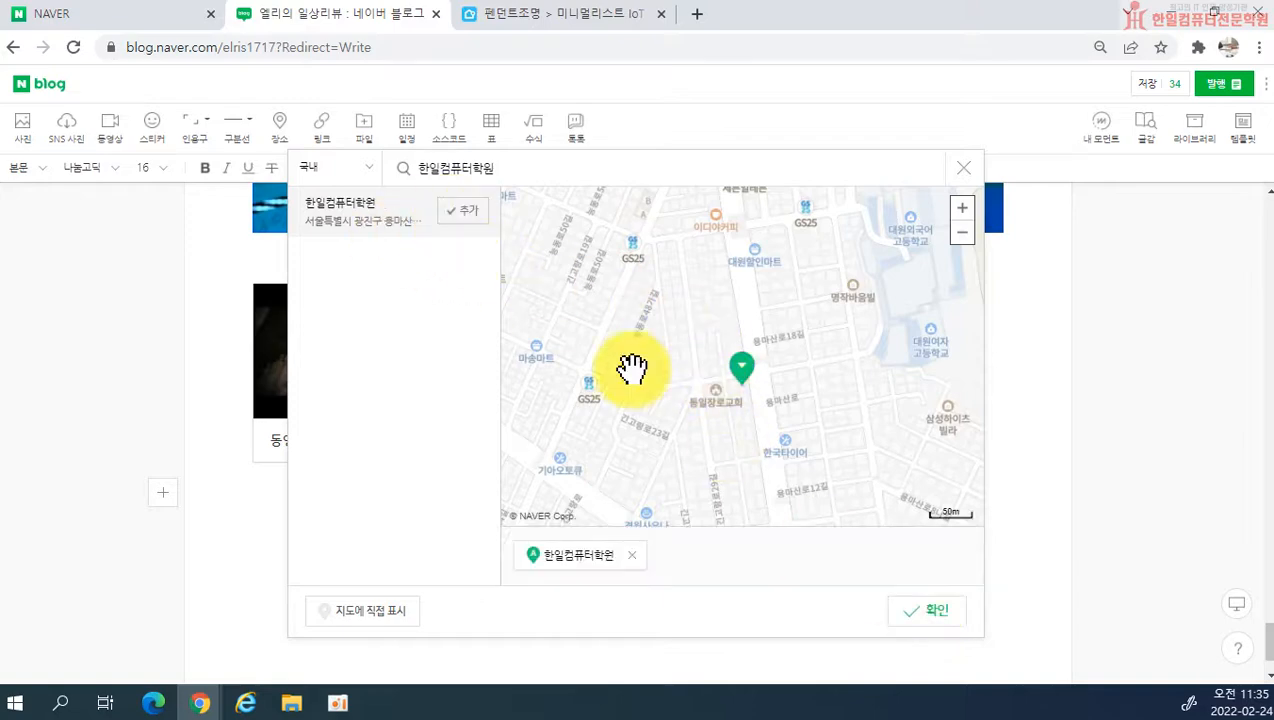
{"action": "left_click", "coordinate": [940, 612]}
Step: Examine the inserted map with its place marker, name and address below the video
{"action": "scroll", "coordinate": [421, 293], "scroll_direction": "down", "scroll_amount": 3}
{"action": "scroll", "coordinate": [820, 368], "scroll_direction": "up", "scroll_amount": 2}
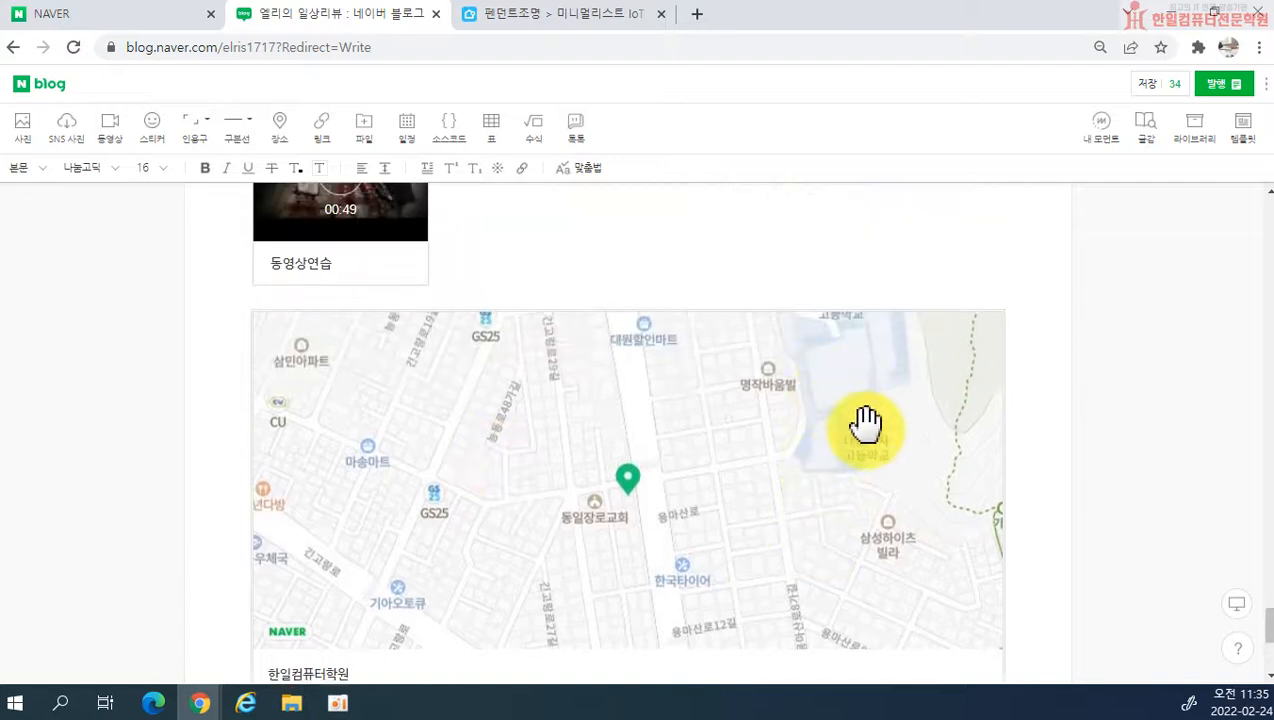
{"action": "scroll", "coordinate": [867, 431], "scroll_direction": "down", "scroll_amount": 2}
{"action": "scroll", "coordinate": [862, 432], "scroll_direction": "up", "scroll_amount": 2}
{"action": "scroll", "coordinate": [862, 441], "scroll_direction": "down", "scroll_amount": 2}
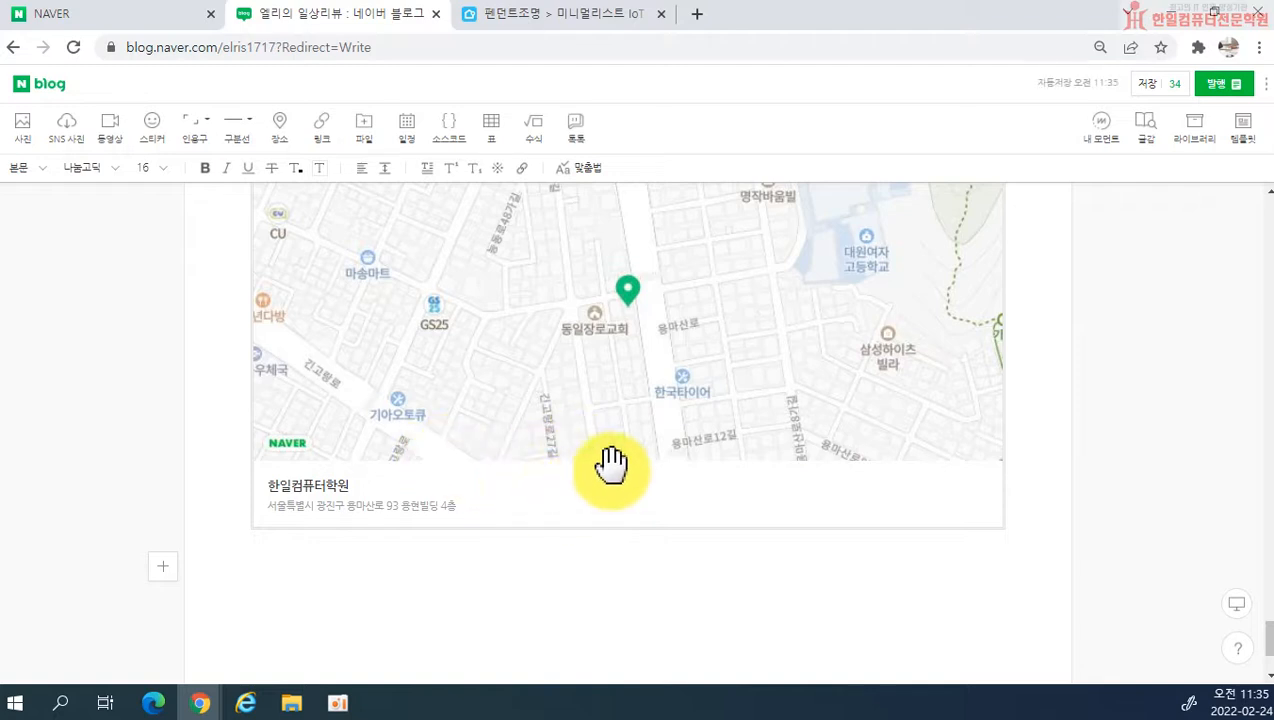
{"action": "scroll", "coordinate": [648, 398], "scroll_direction": "up", "scroll_amount": 2}
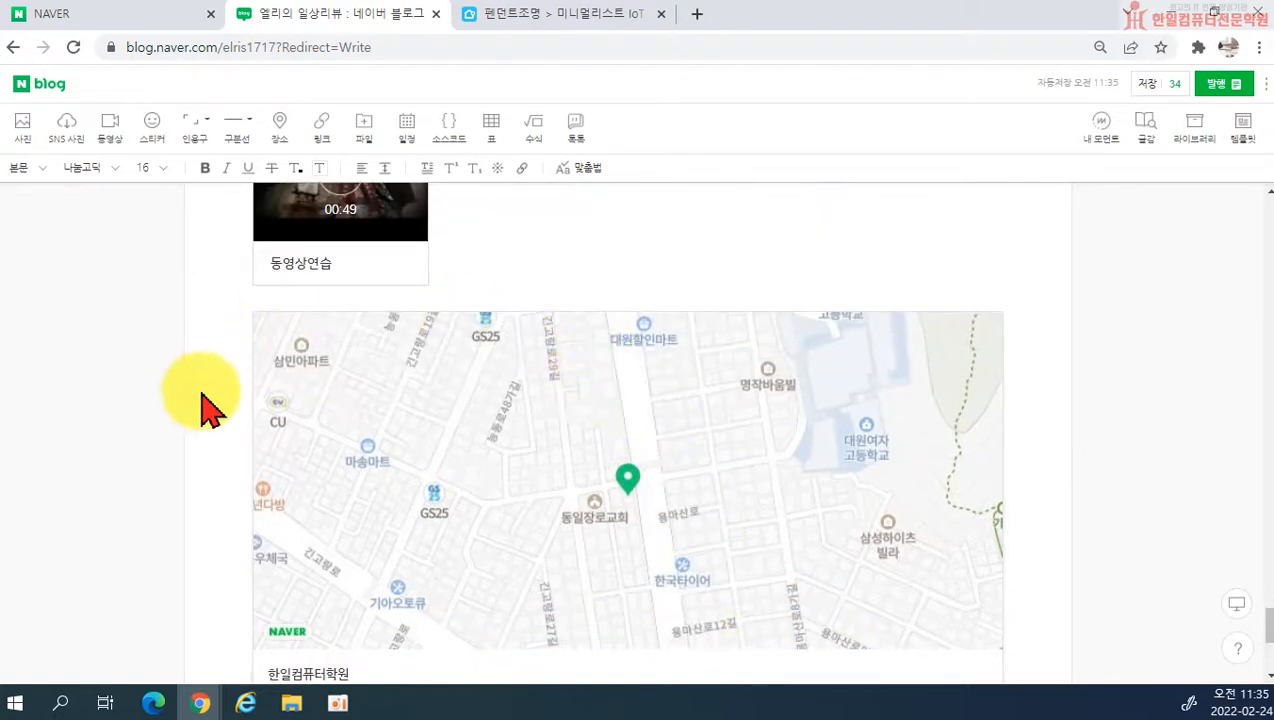
{"action": "scroll", "coordinate": [427, 350], "scroll_direction": "down", "scroll_amount": 3}
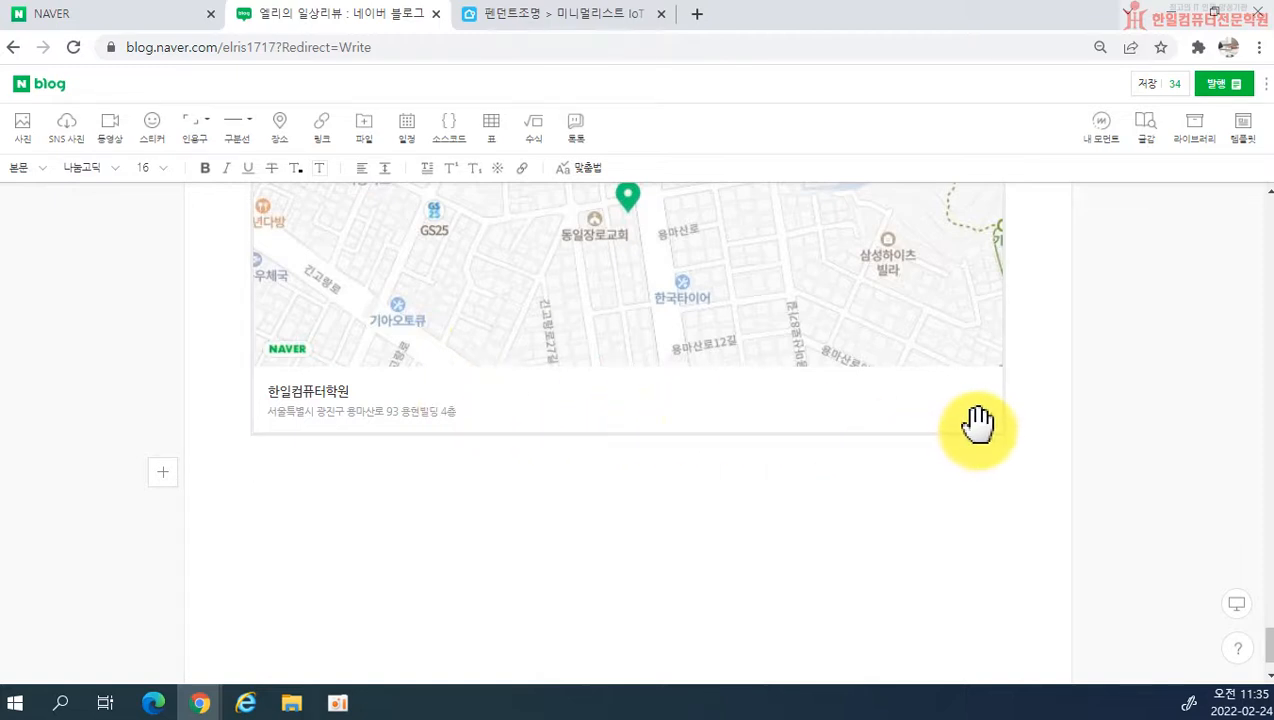
{"action": "scroll", "coordinate": [980, 426], "scroll_direction": "up", "scroll_amount": 3}
{"action": "scroll", "coordinate": [848, 478], "scroll_direction": "down", "scroll_amount": 3}
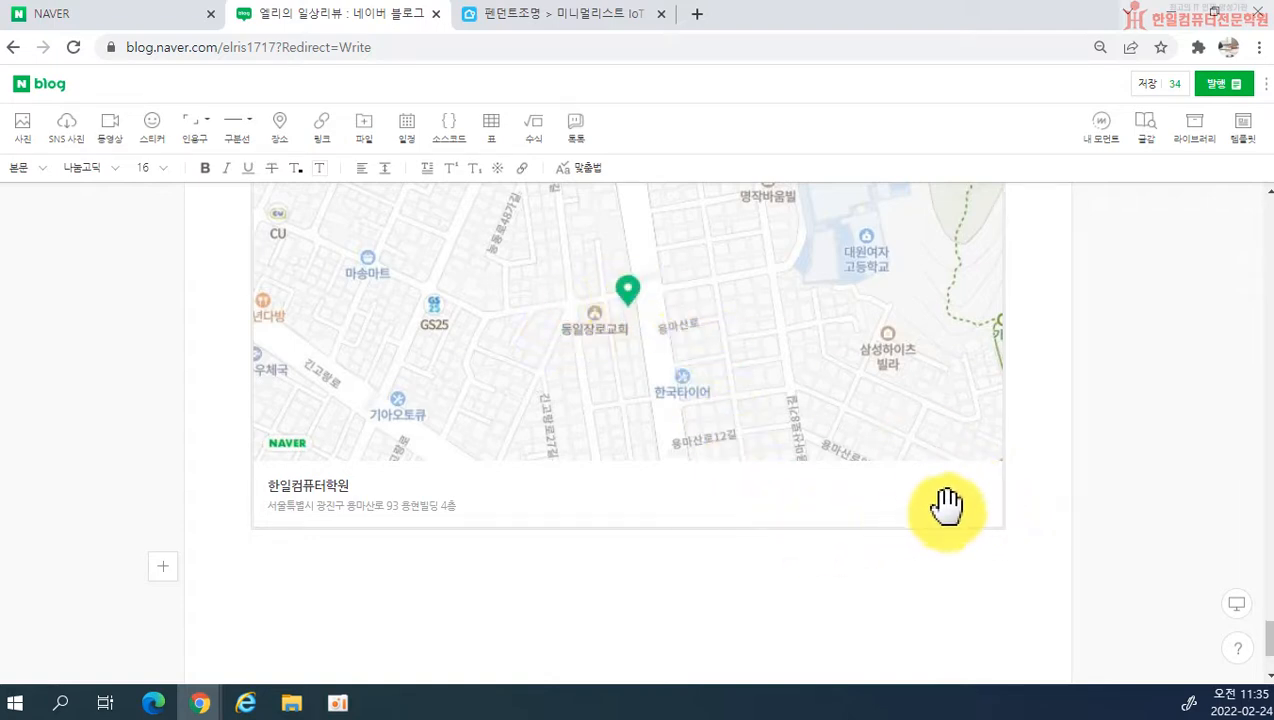
{"action": "scroll", "coordinate": [890, 506], "scroll_direction": "up", "scroll_amount": 1}
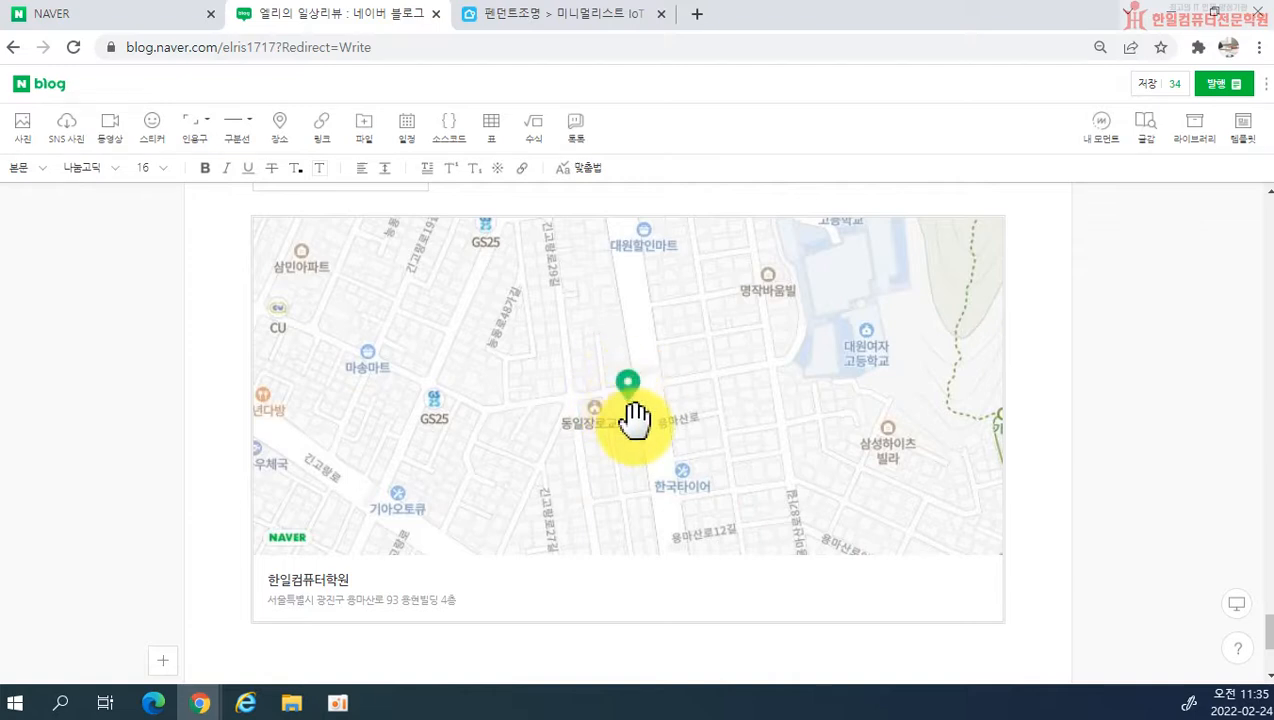
Step: Open the place search again and search for the academy by its road-name address, with a space before the building number
{"action": "left_click", "coordinate": [285, 133]}
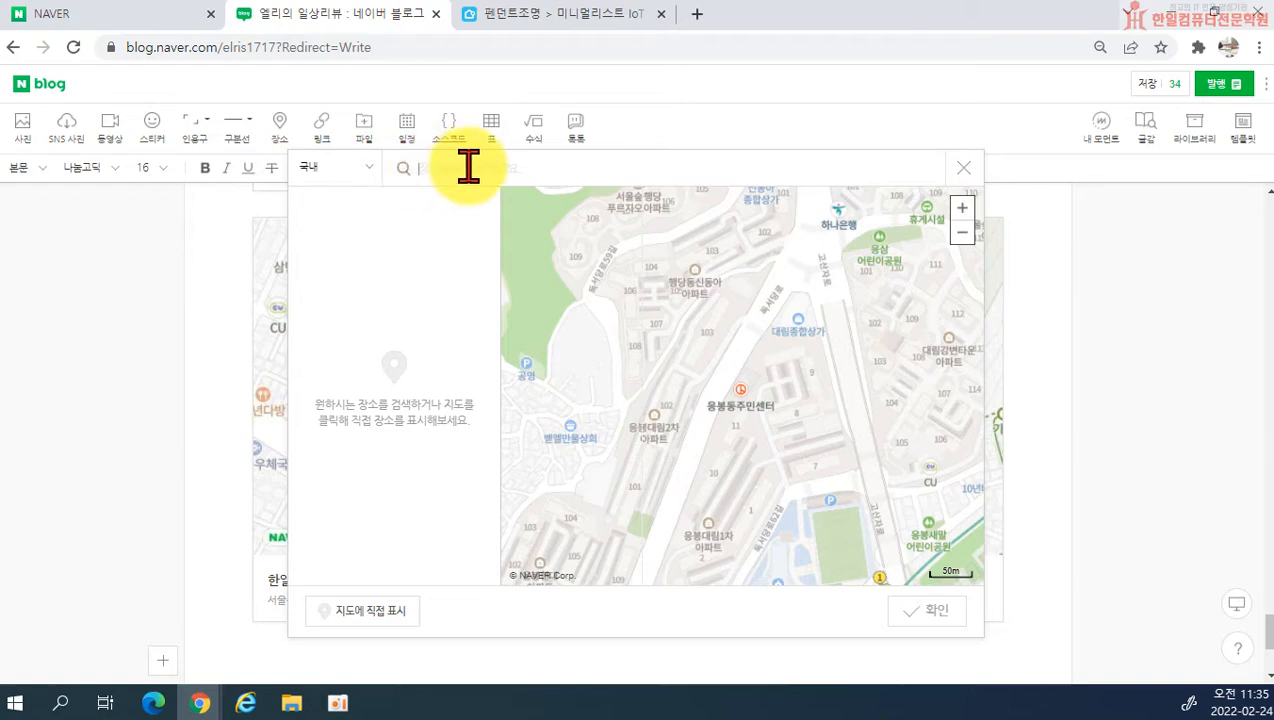
{"action": "type", "text": "용마산로93길"}
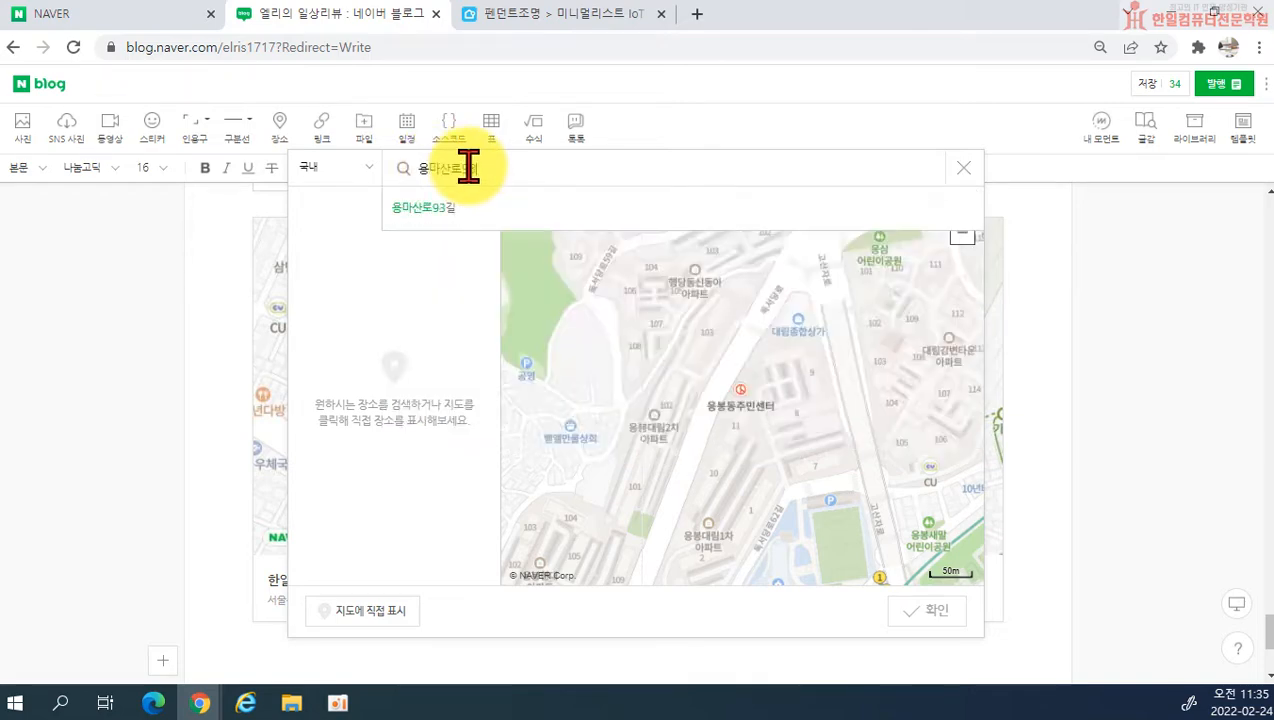
{"action": "key", "text": "Return"}
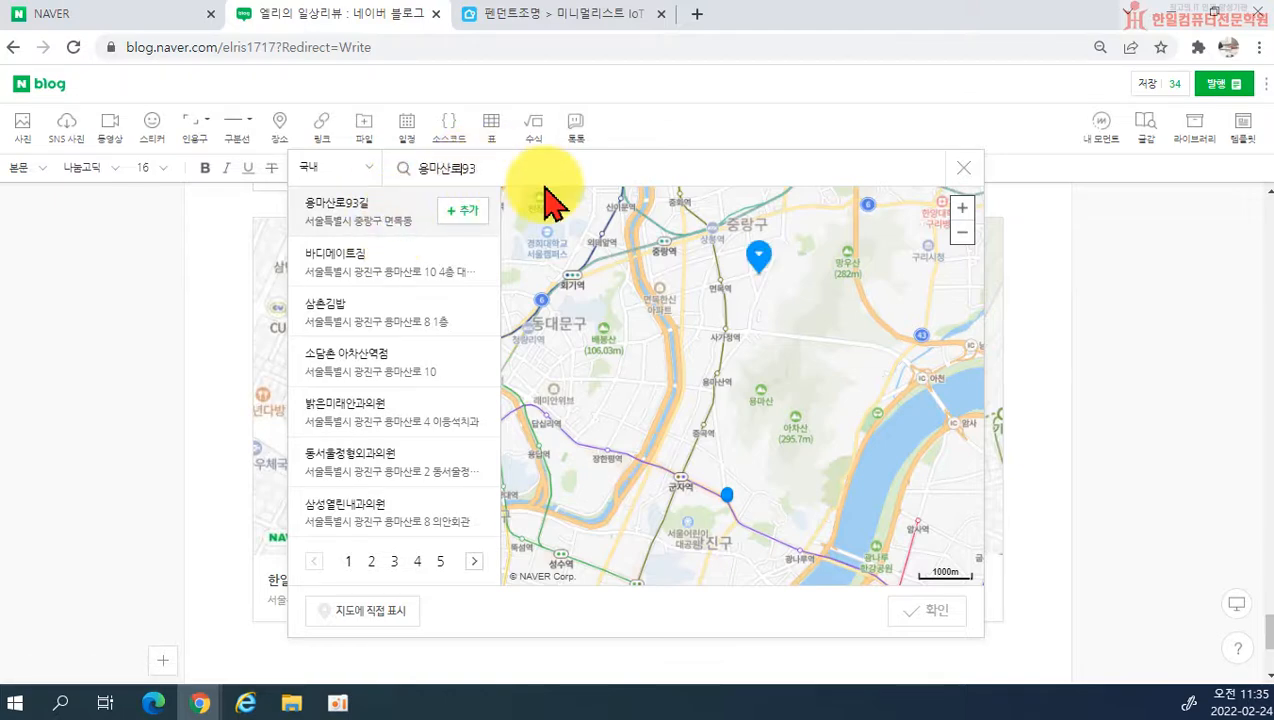
{"action": "key", "text": "Return"}
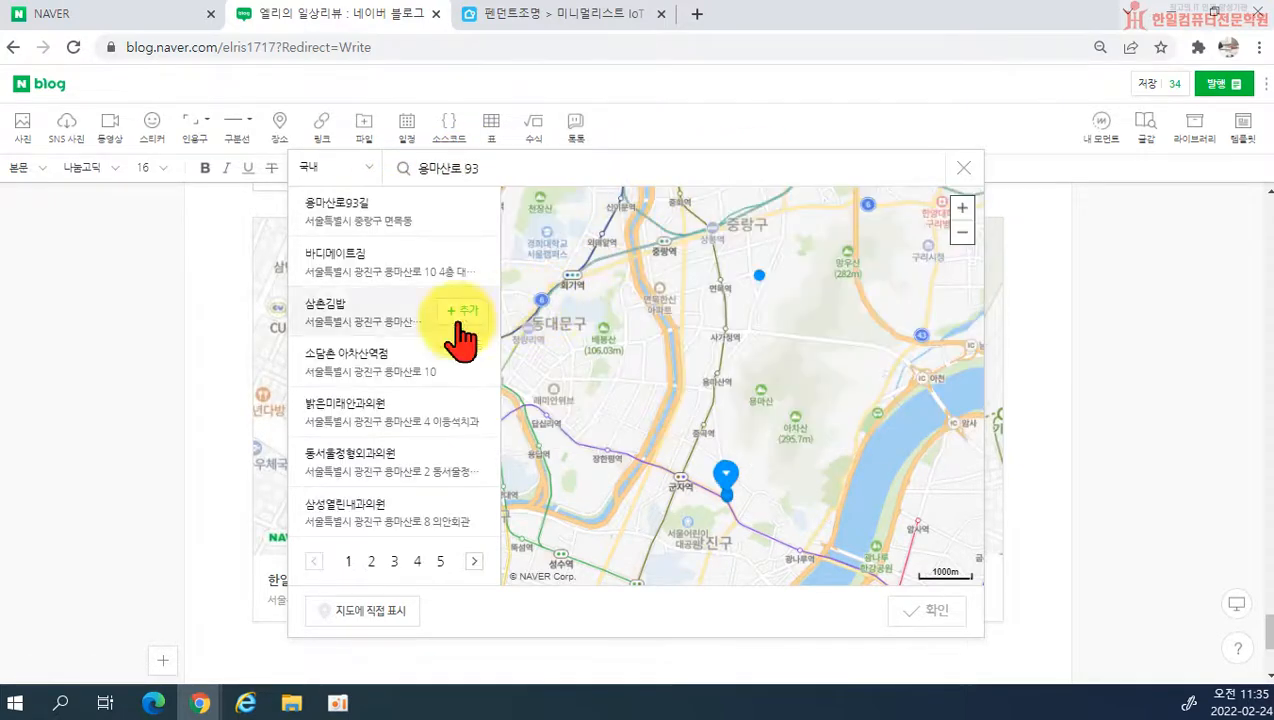
Step: Replace the place search with the academy's lot-number address in 중곡2동 and run the search
{"action": "left_click", "coordinate": [487, 172]}
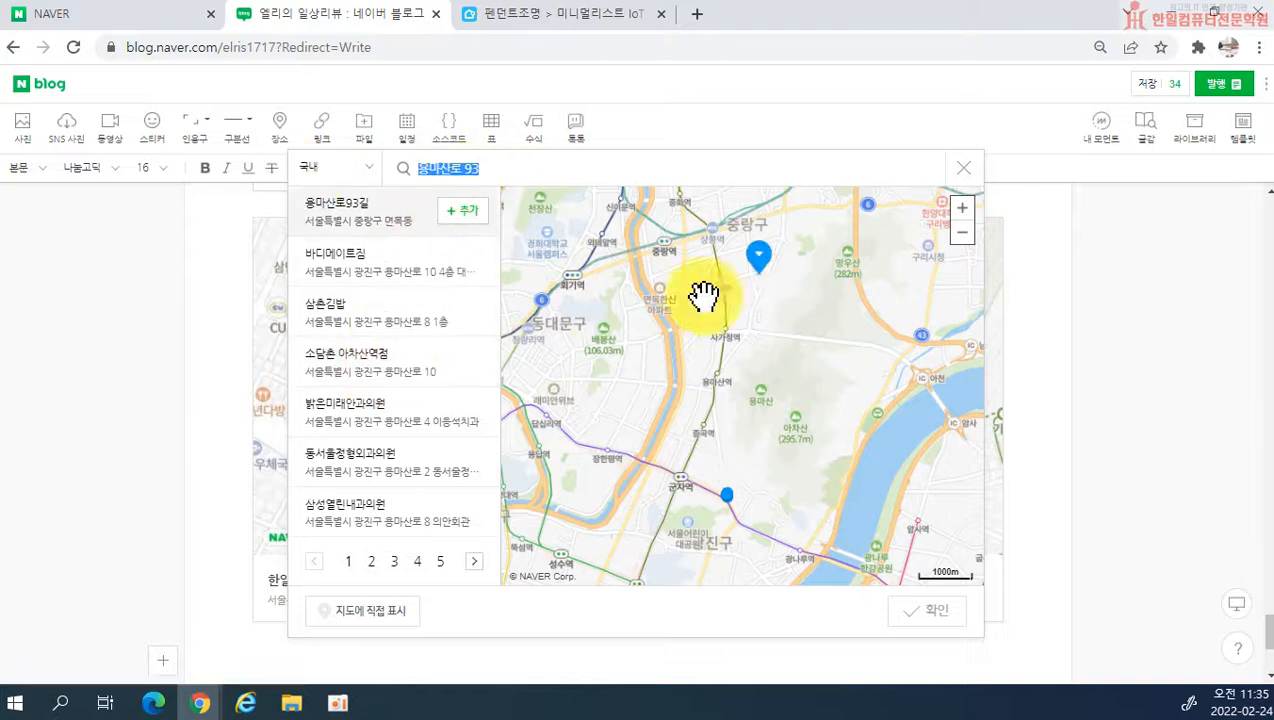
{"action": "type", "text": "ㅈ"}
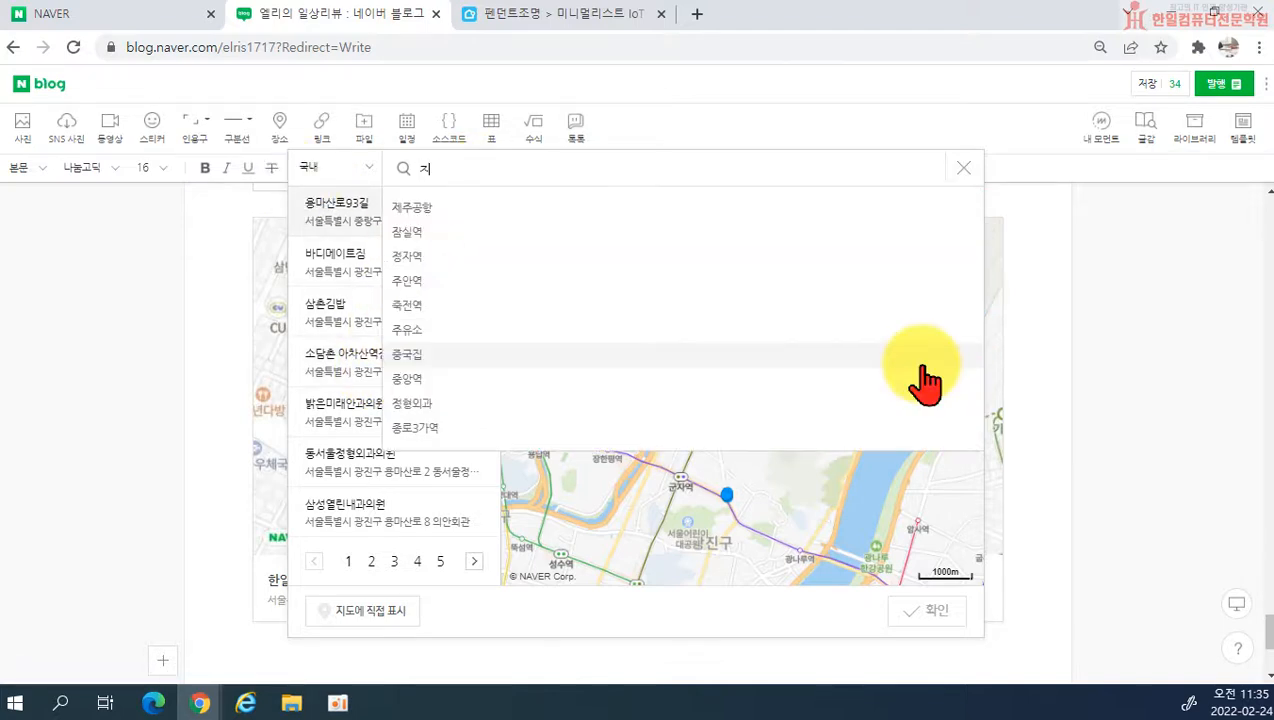
{"action": "type", "text": "곡2동 150-18"}
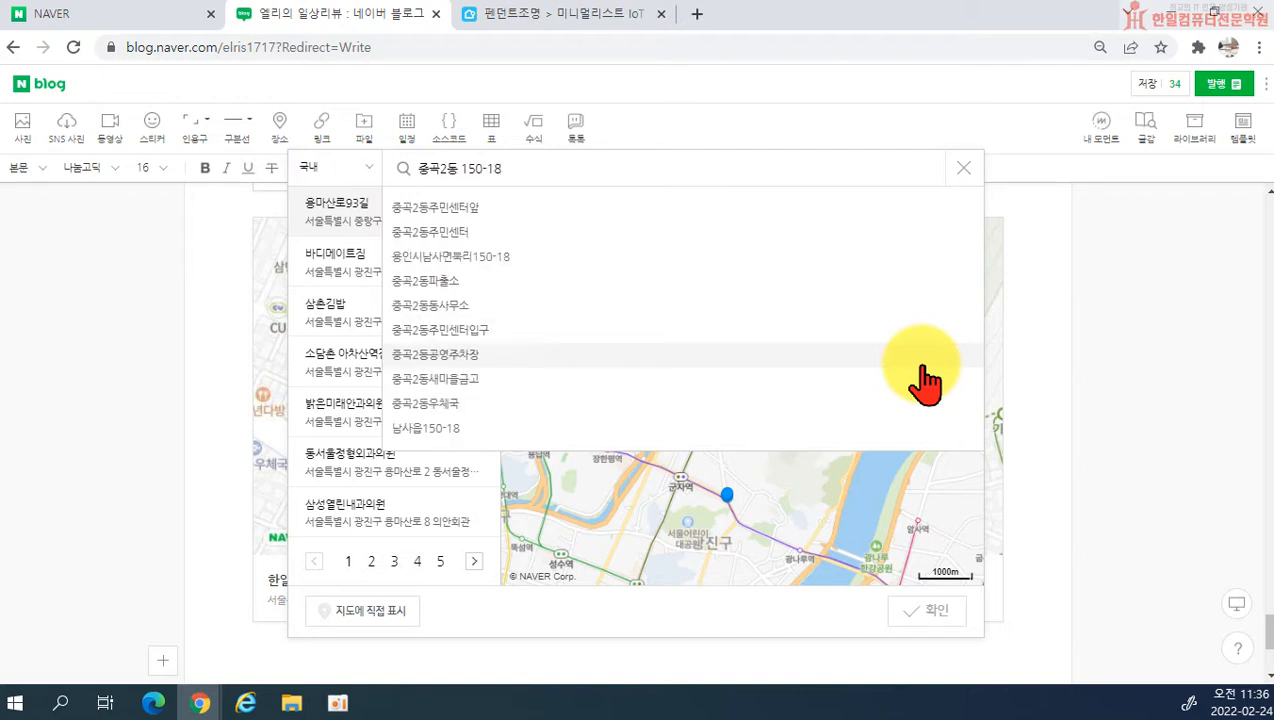
{"action": "key", "text": "BackSpace"}
{"action": "type", "text": "08"}
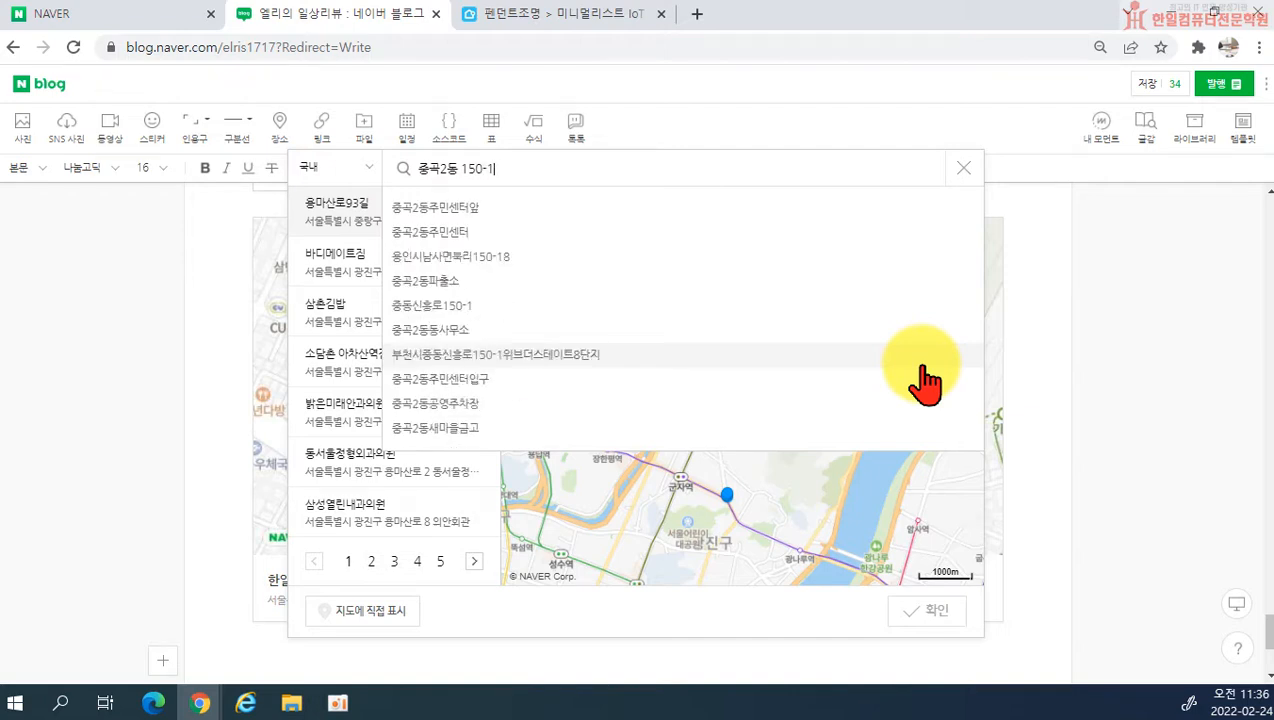
{"action": "key", "text": "Return"}
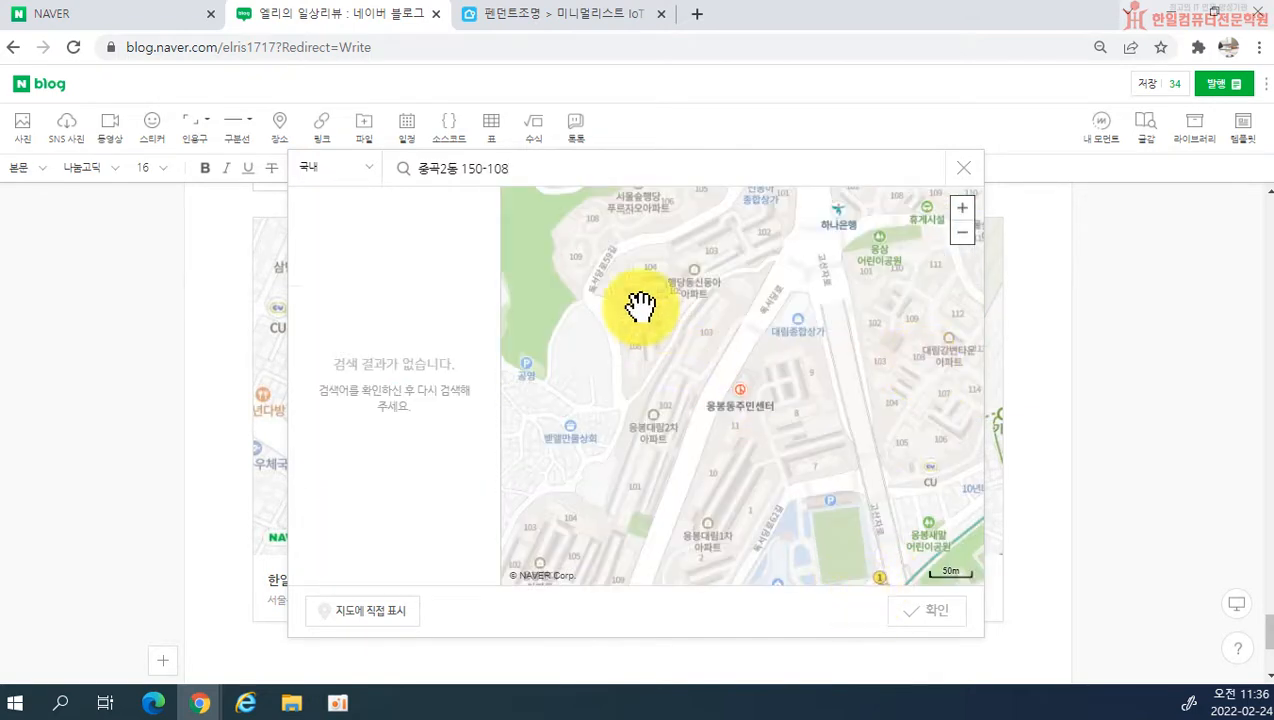
Step: Remove the 2 from the district name in the lot-number address and run the place search again
{"action": "left_click", "coordinate": [457, 169]}
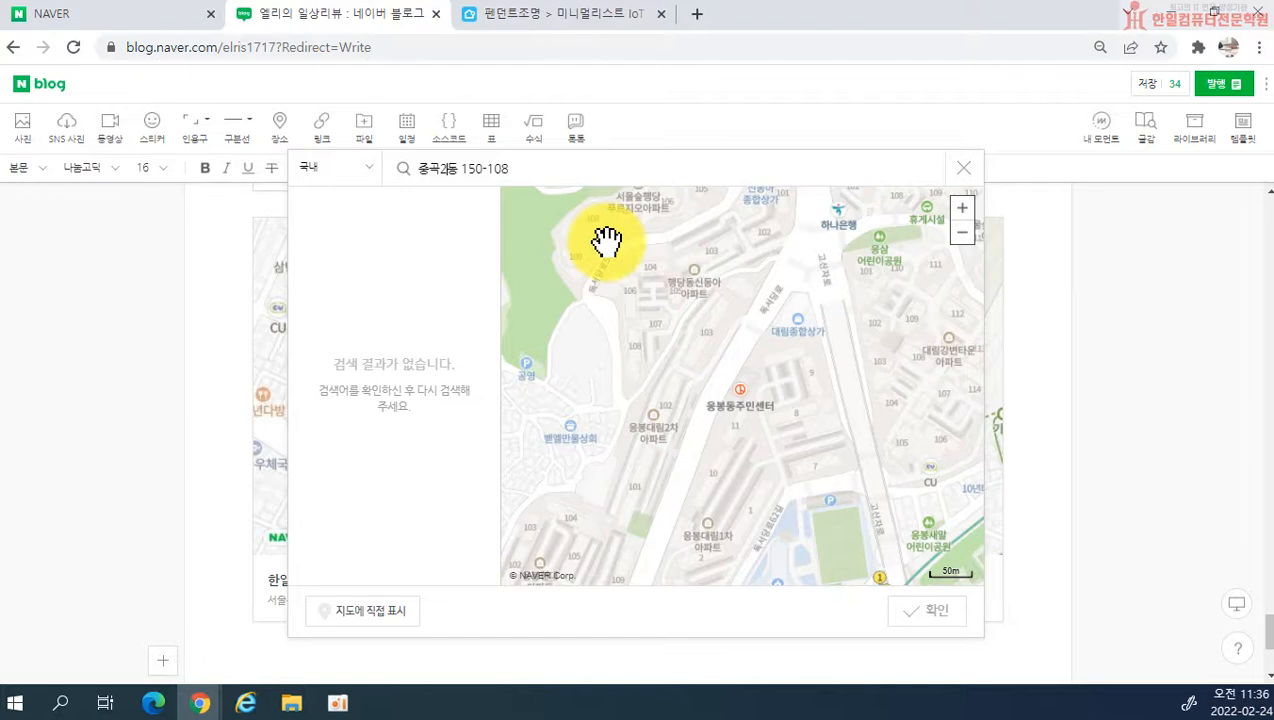
{"action": "key", "text": "BackSpace"}
{"action": "key", "text": "Return"}
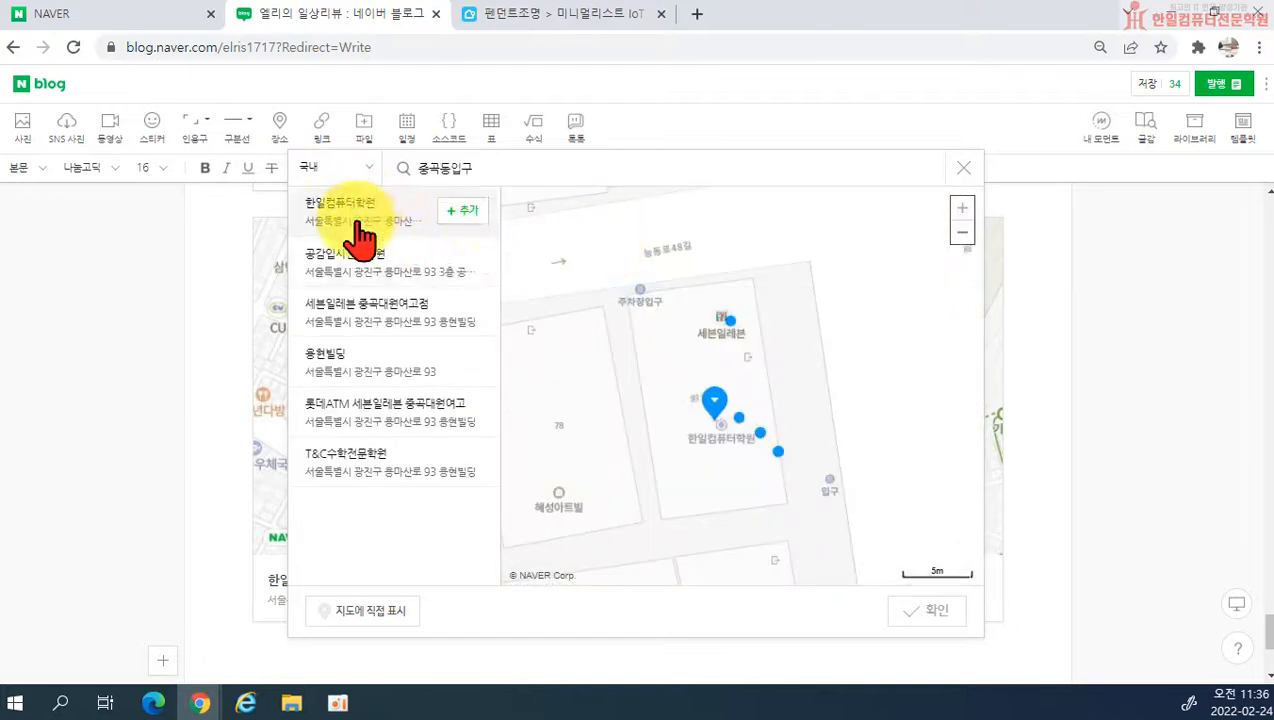
Step: Search for the academy's road-name address with a space before the building number, and view the first result on the map
{"action": "double_click", "coordinate": [488, 166]}
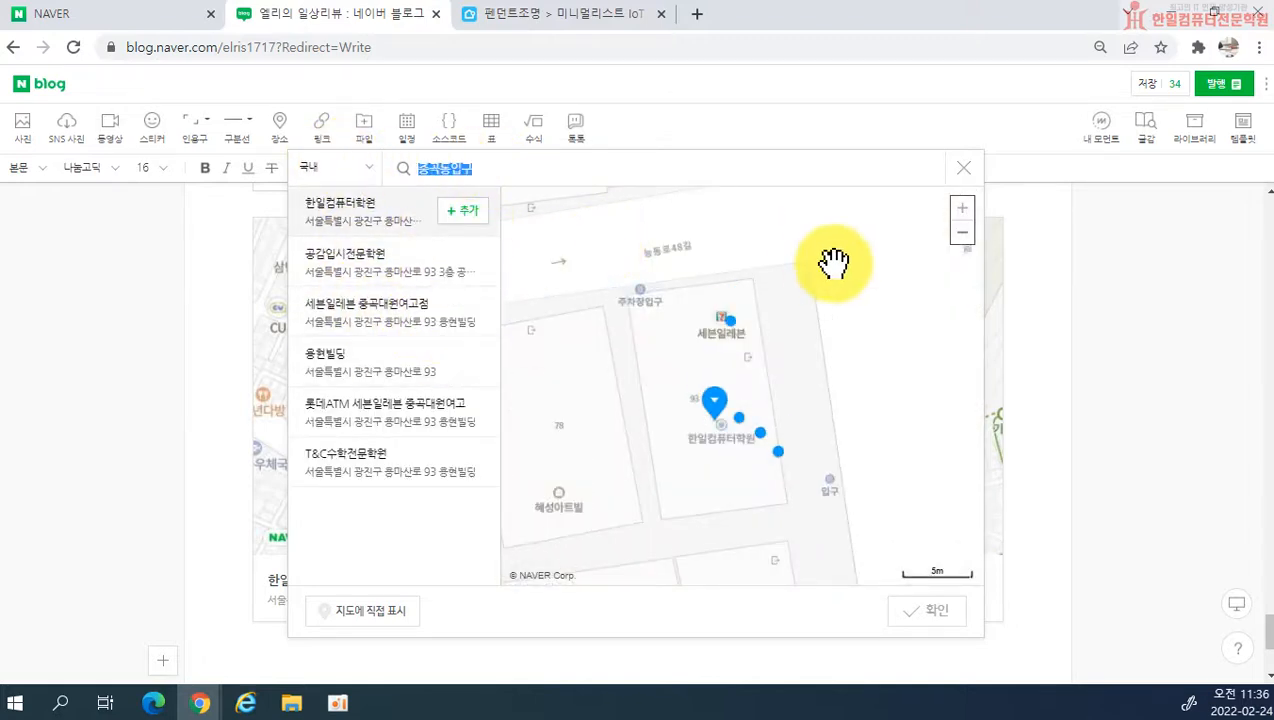
{"action": "type", "text": "용마산로"}
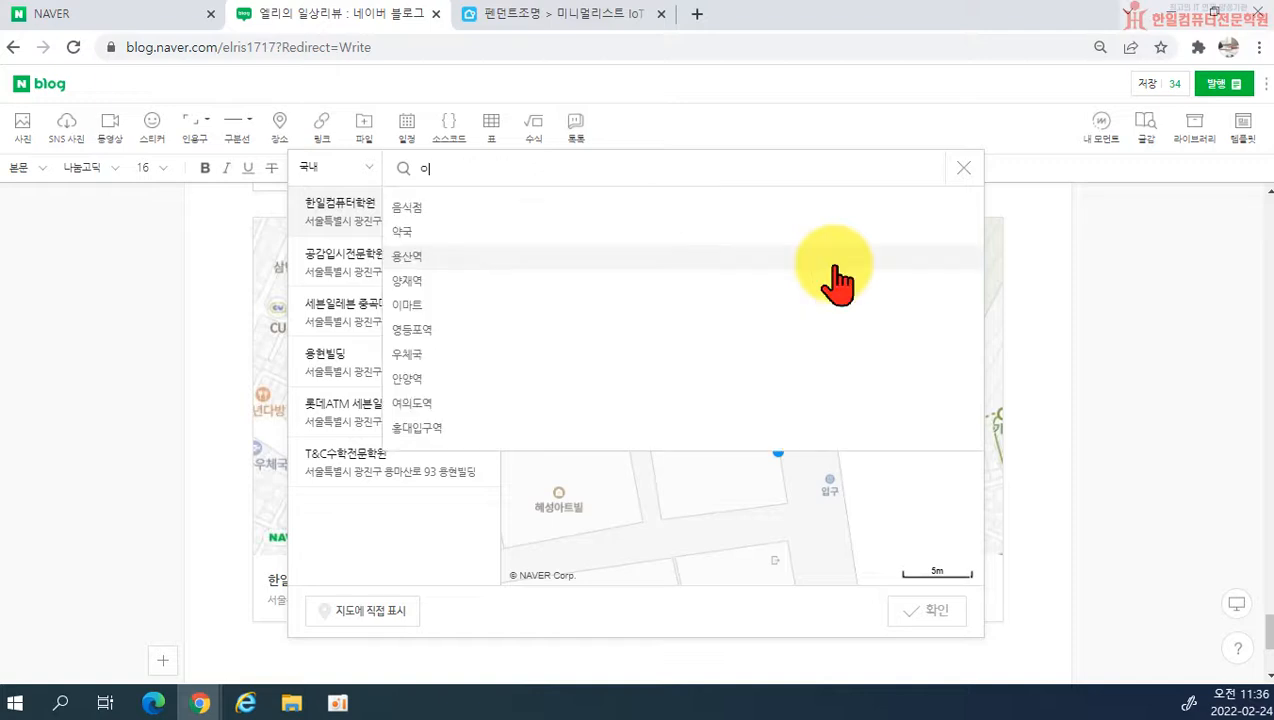
{"action": "type", "text": " 93"}
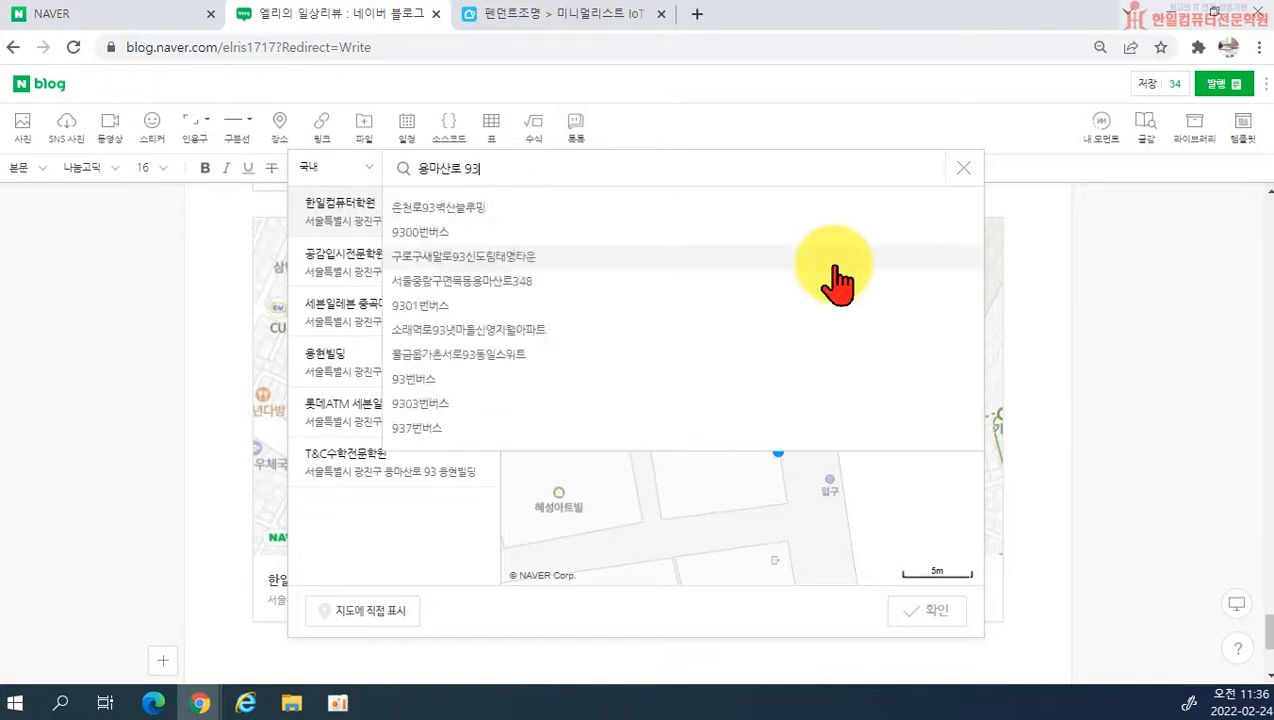
{"action": "key", "text": "Return"}
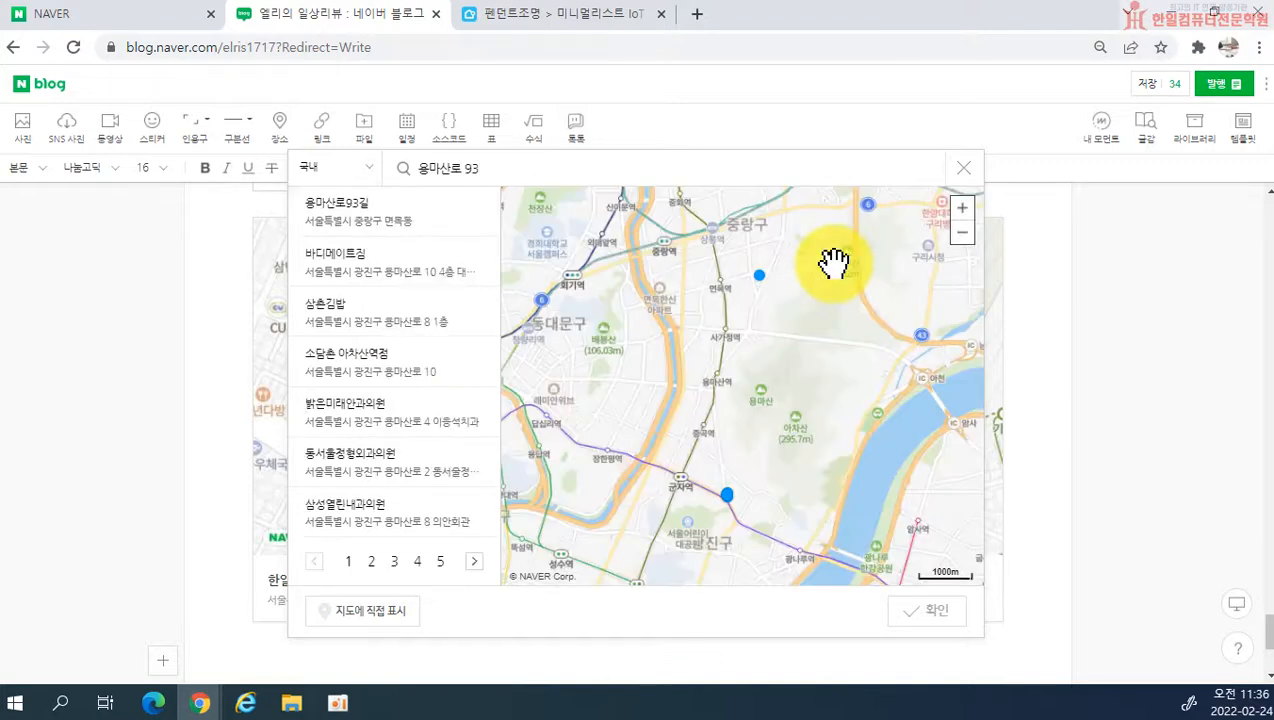
{"action": "left_click", "coordinate": [340, 230]}
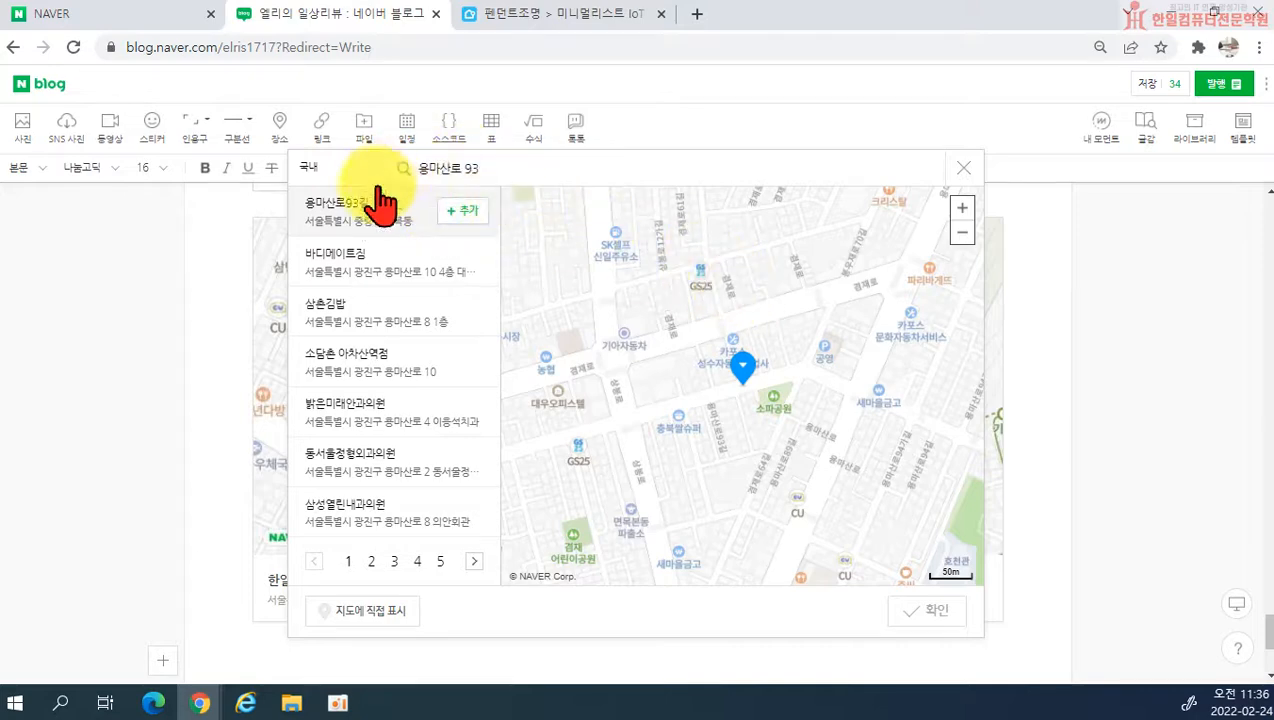
{"action": "scroll", "coordinate": [728, 391], "scroll_direction": "up", "scroll_amount": 1}
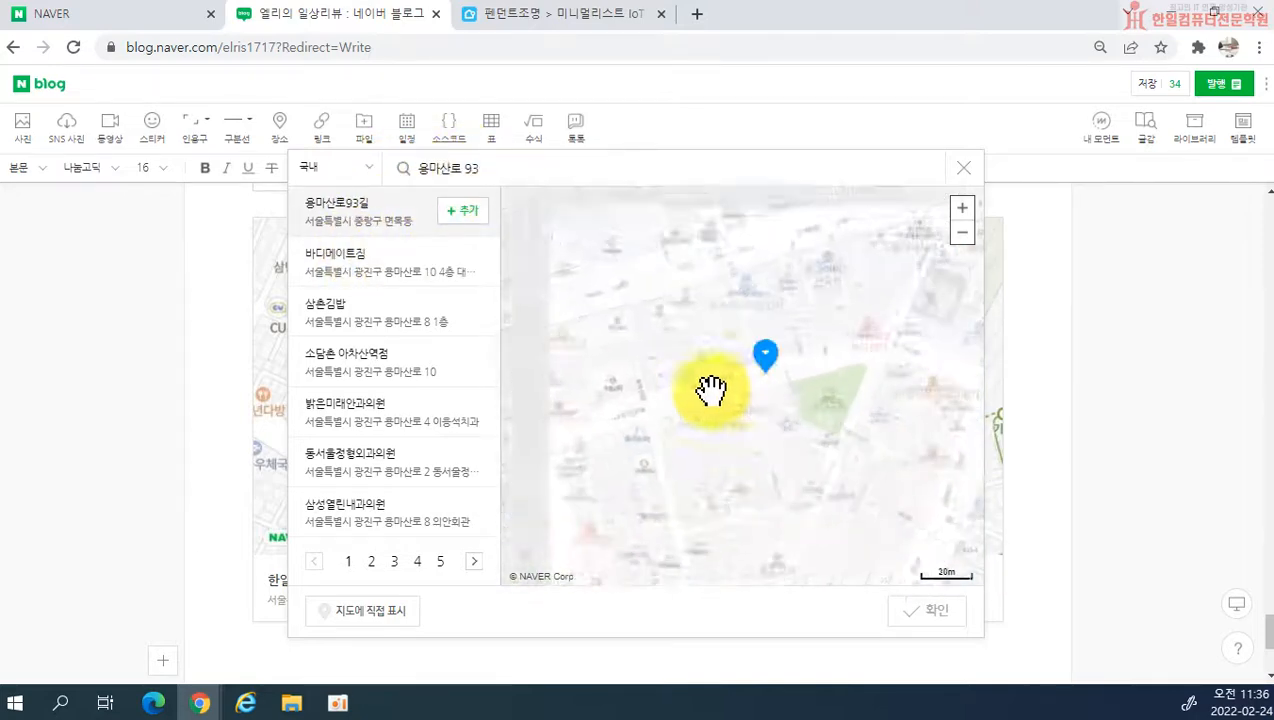
Step: Mark a custom place directly on the map, and close the place search without adding it
{"action": "left_click", "coordinate": [382, 615]}
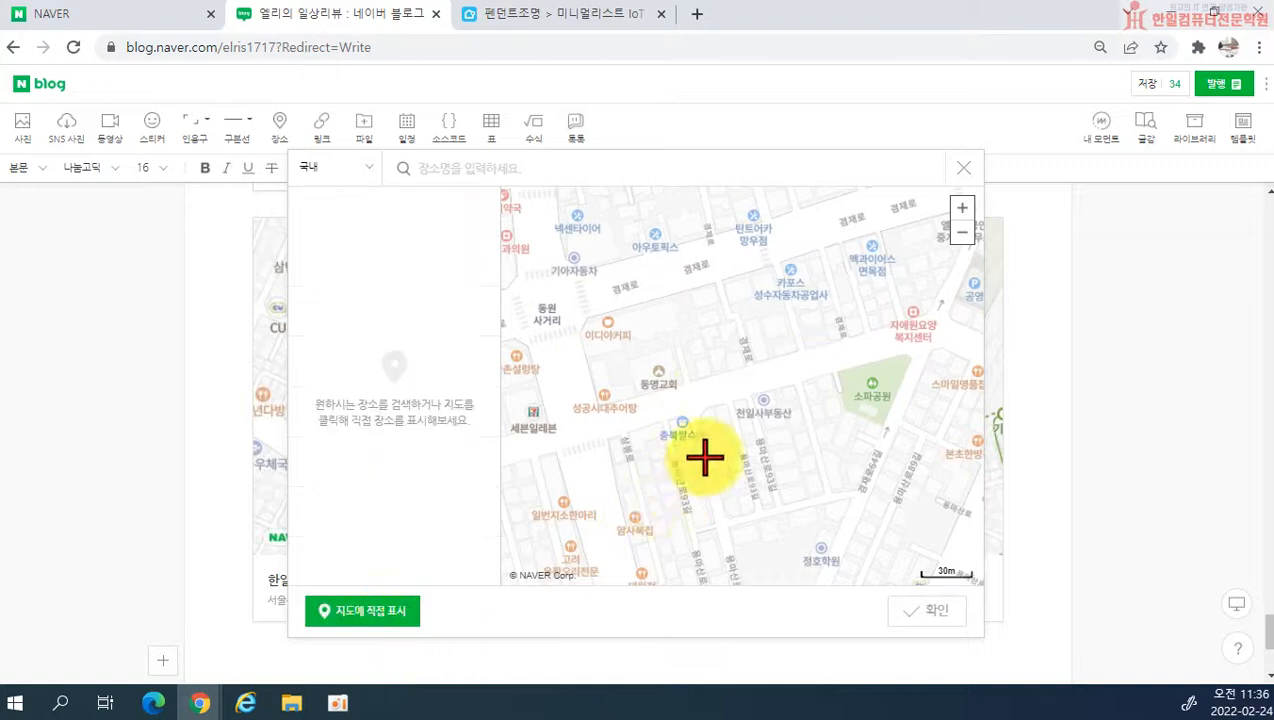
{"action": "left_click", "coordinate": [670, 387]}
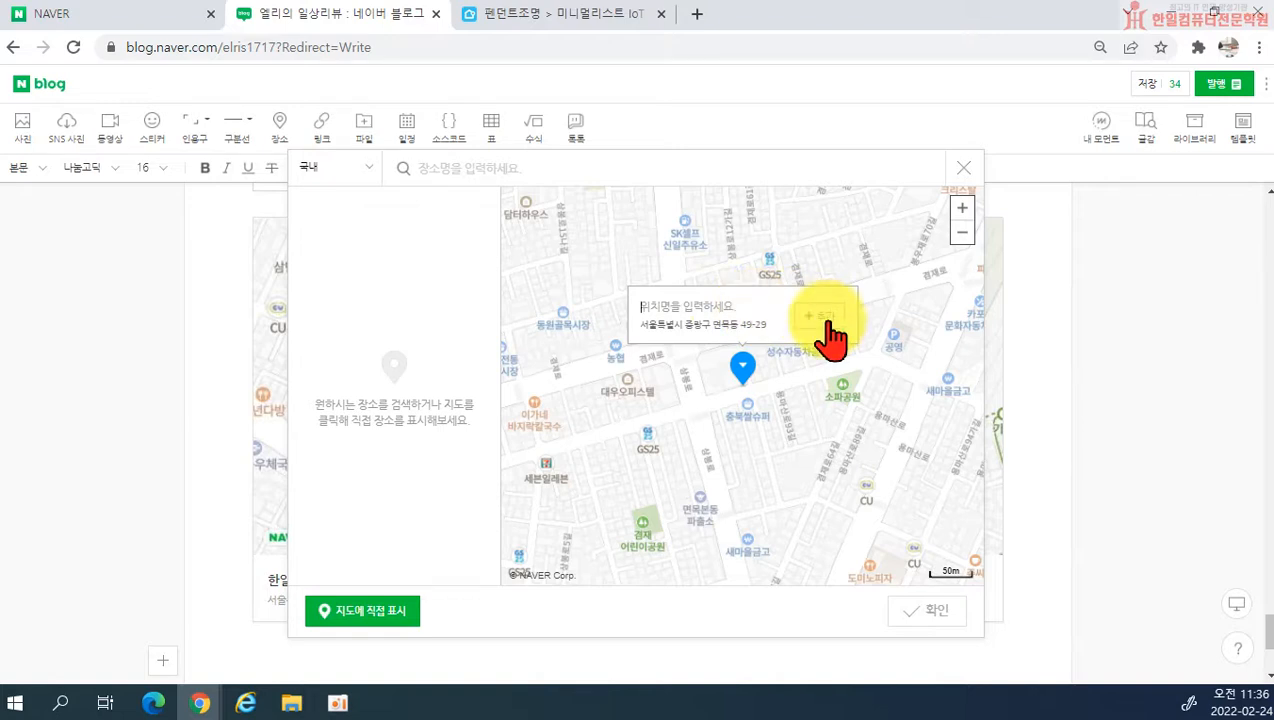
{"action": "left_click", "coordinate": [966, 168]}
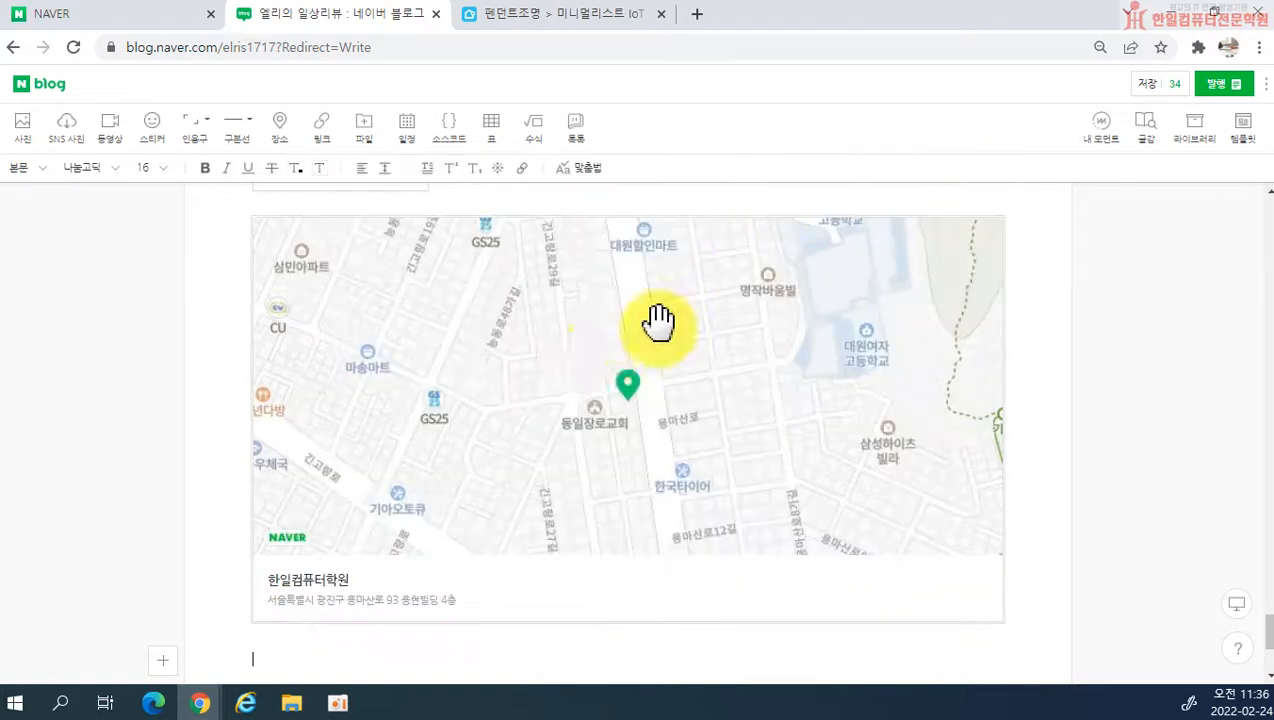
{"action": "scroll", "coordinate": [390, 427], "scroll_direction": "up", "scroll_amount": 1}
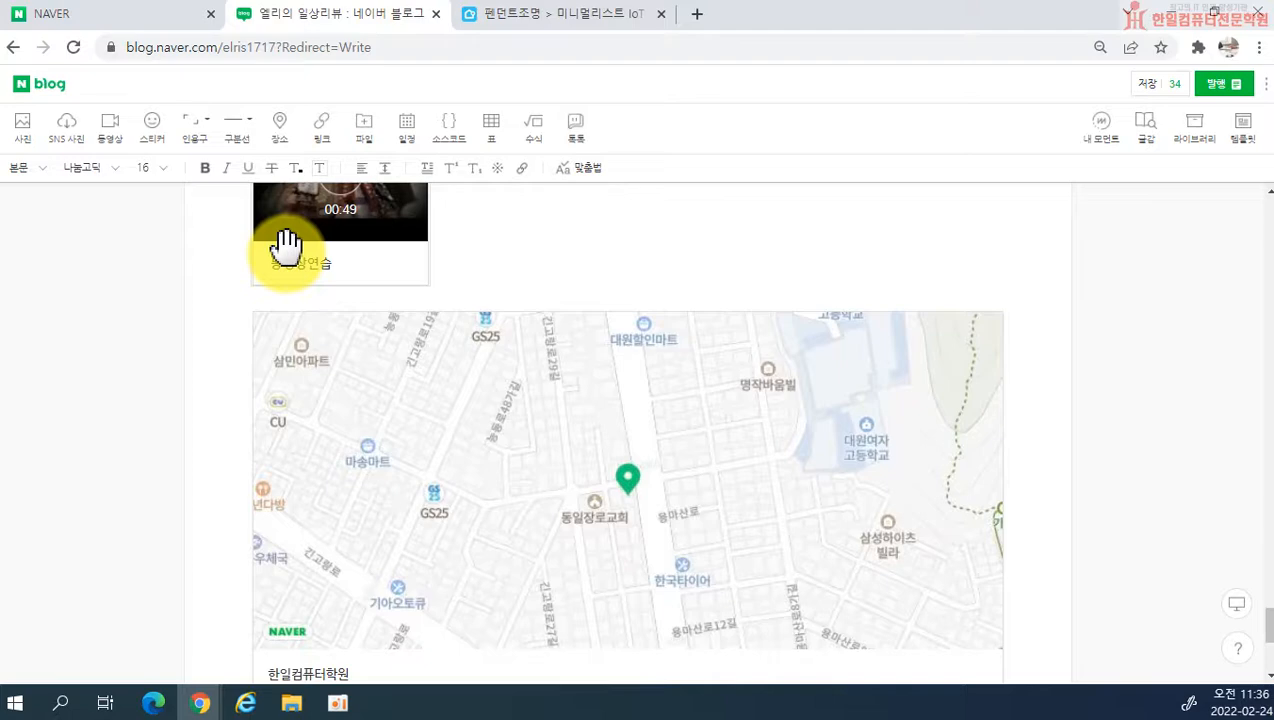
{"action": "scroll", "coordinate": [284, 250], "scroll_direction": "down", "scroll_amount": 3}
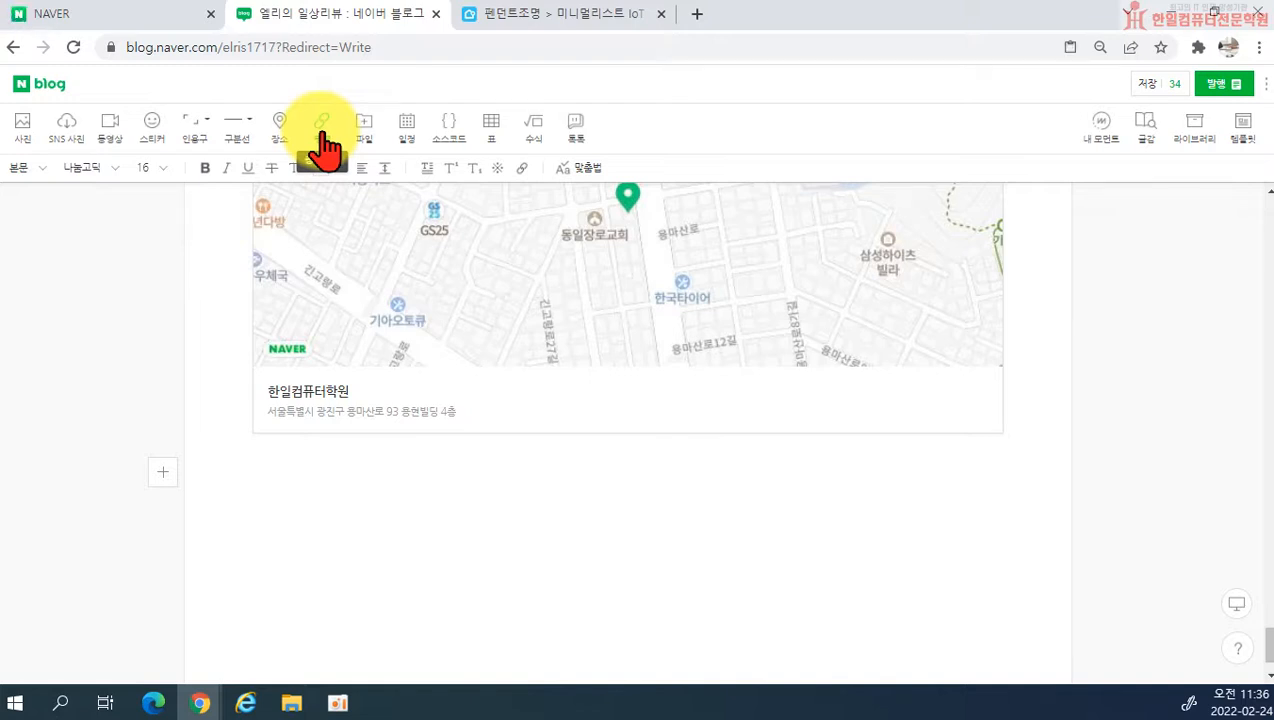
{"action": "left_click", "coordinate": [322, 140]}
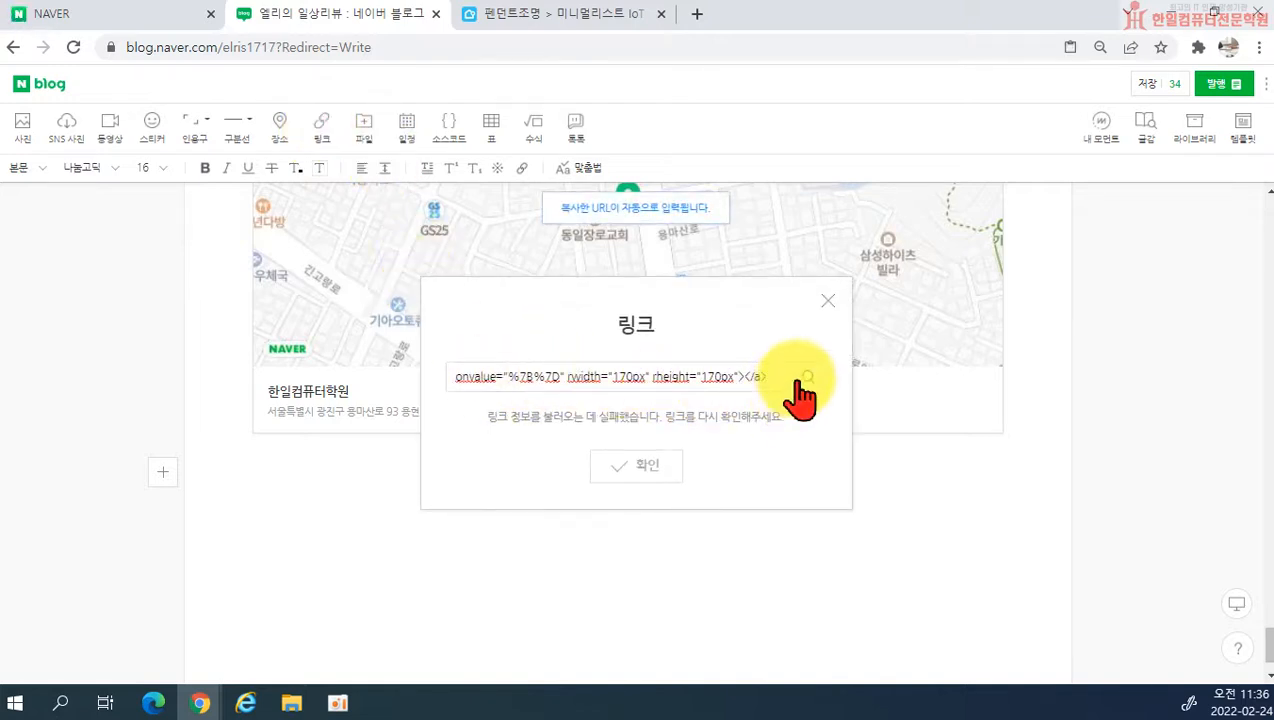
{"action": "left_click_drag", "start_coordinate": [762, 376], "coordinate": [5, 388]}
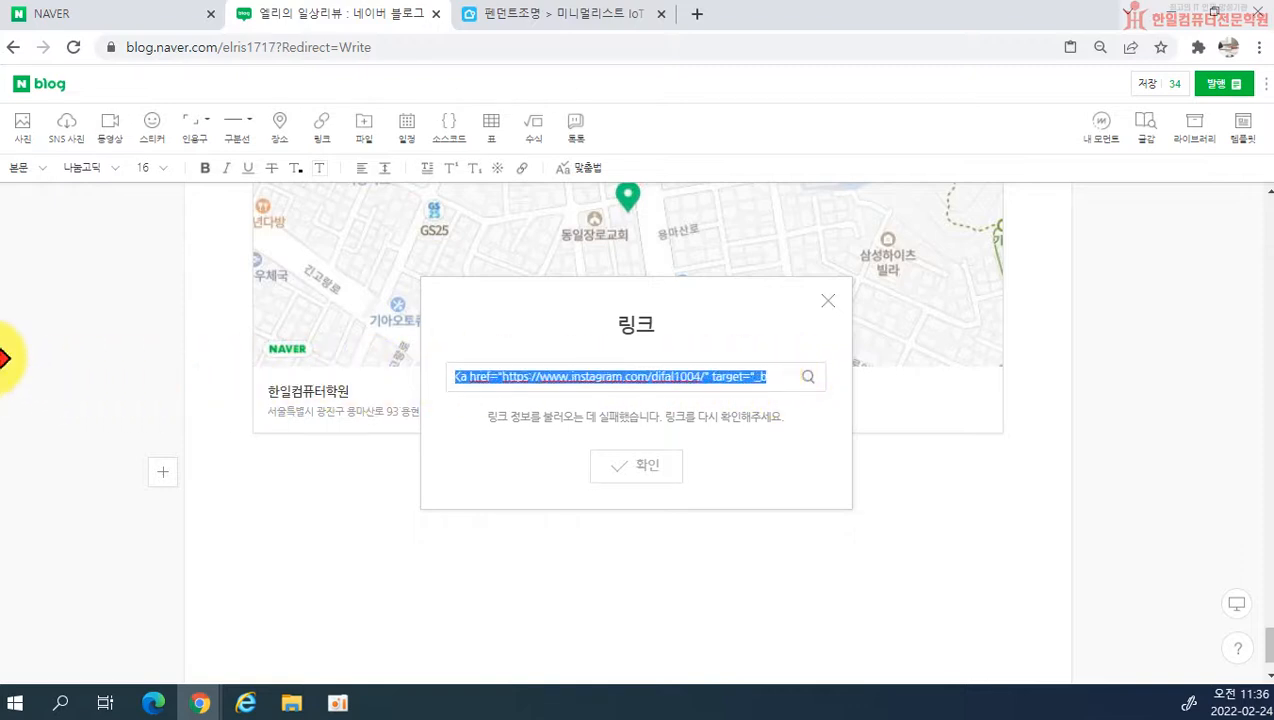
{"action": "key", "text": "BackSpace"}
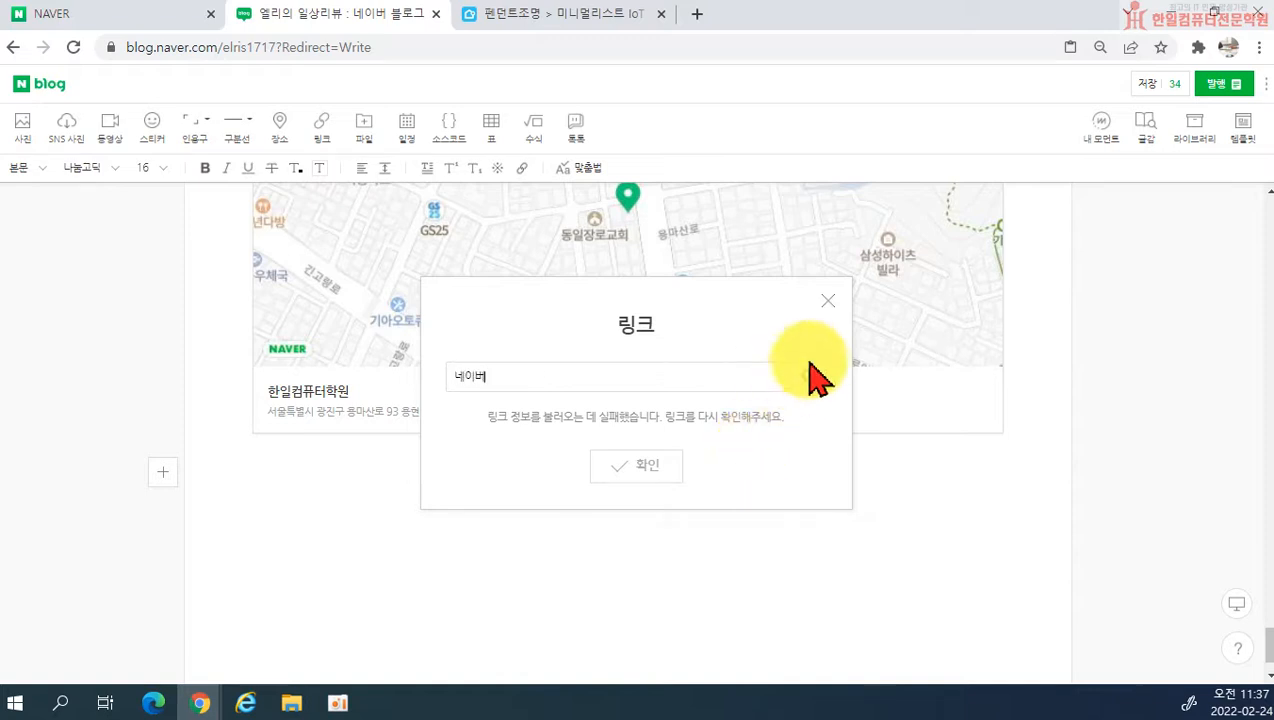
{"action": "left_click_drag", "start_coordinate": [700, 378], "coordinate": [325, 410]}
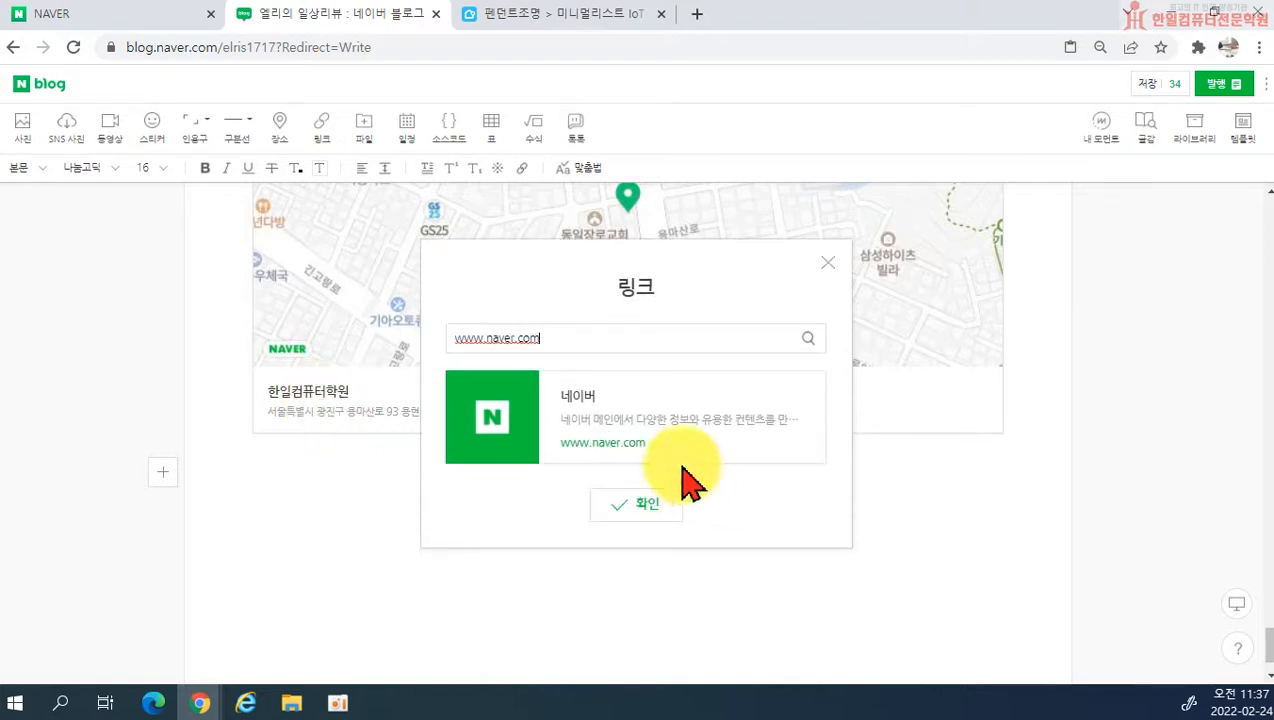
{"action": "left_click", "coordinate": [655, 508]}
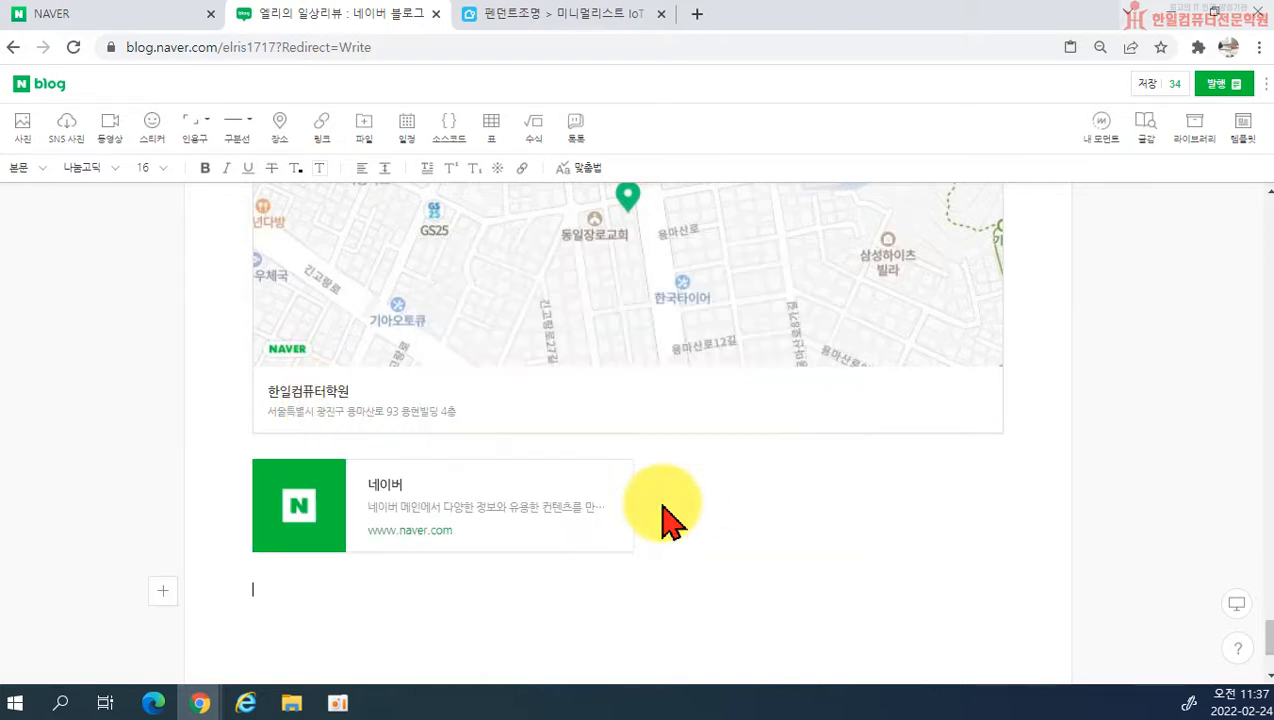
{"action": "left_click", "coordinate": [508, 524]}
{"action": "key", "text": "Delete"}
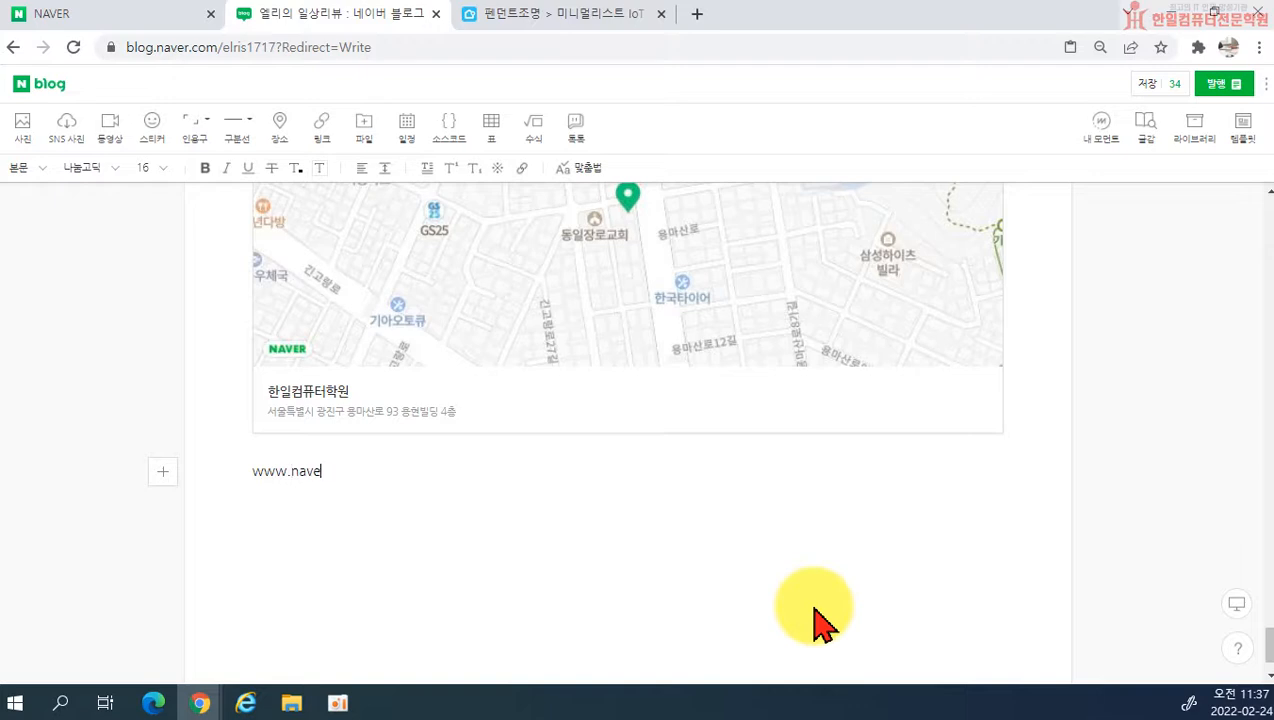
{"action": "key", "text": "Return"}
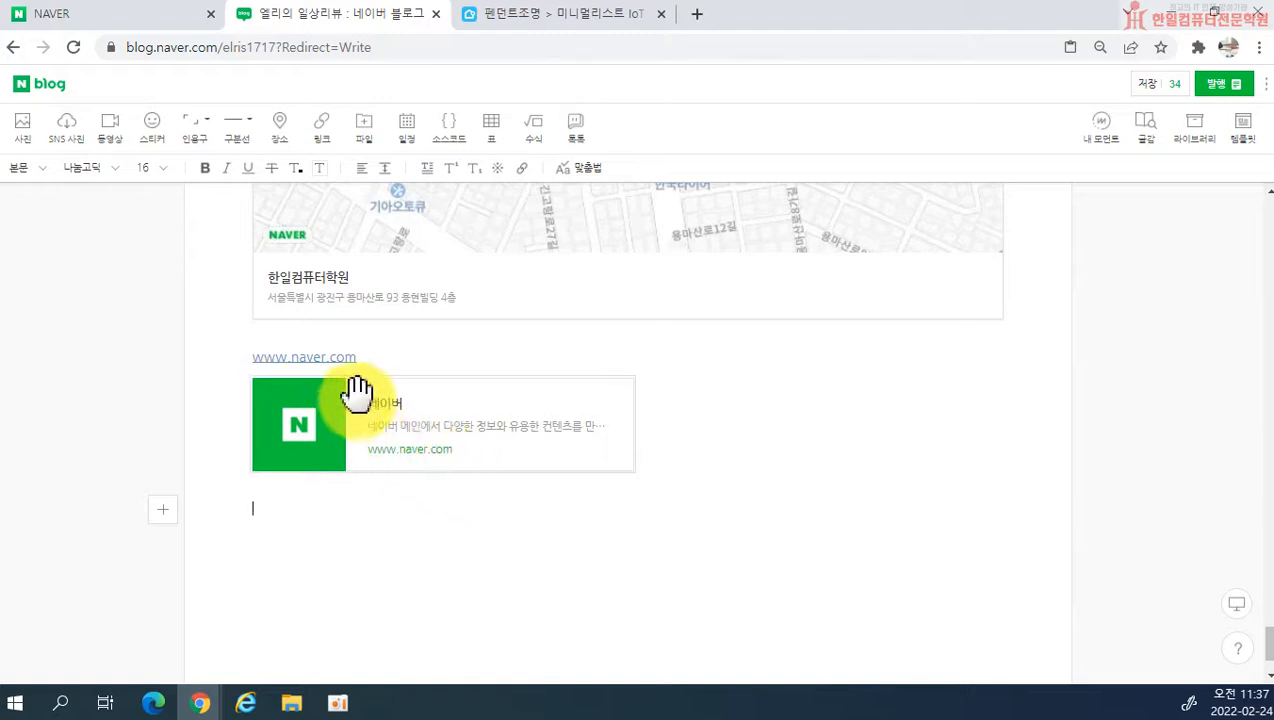
{"action": "left_click", "coordinate": [691, 470]}
{"action": "left_click_drag", "start_coordinate": [249, 414], "coordinate": [651, 494]}
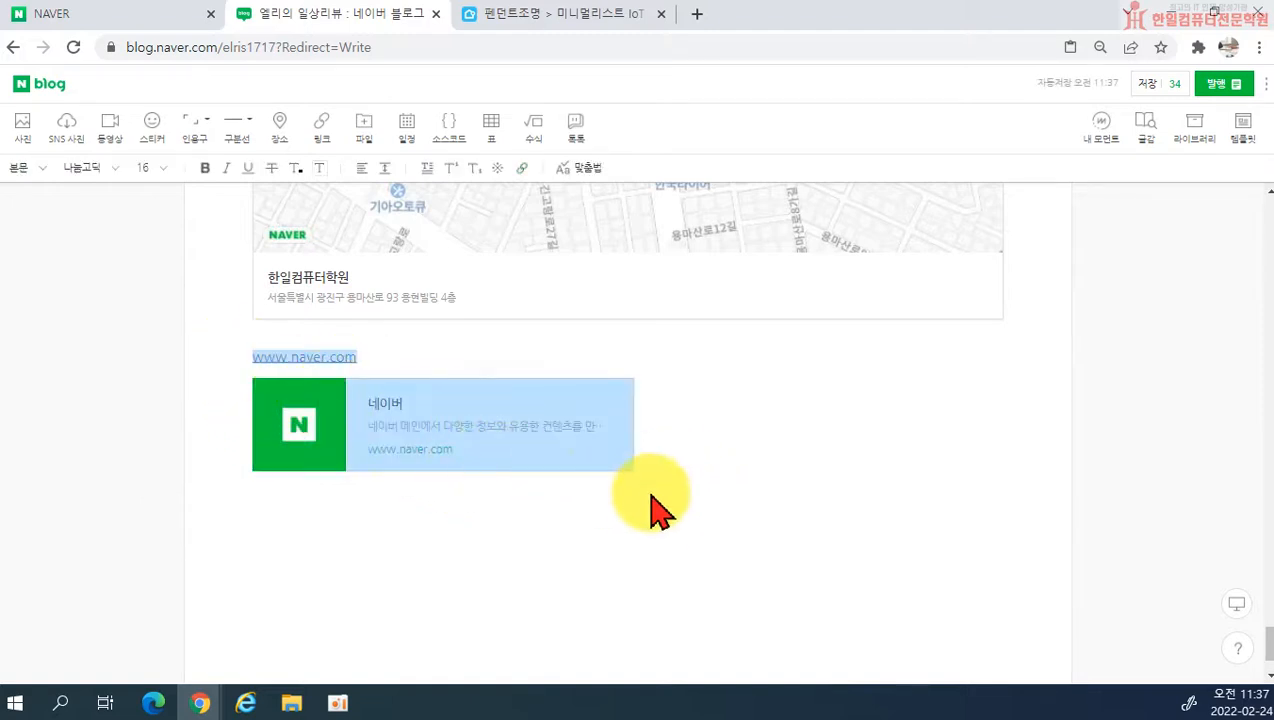
{"action": "key", "text": "Delete"}
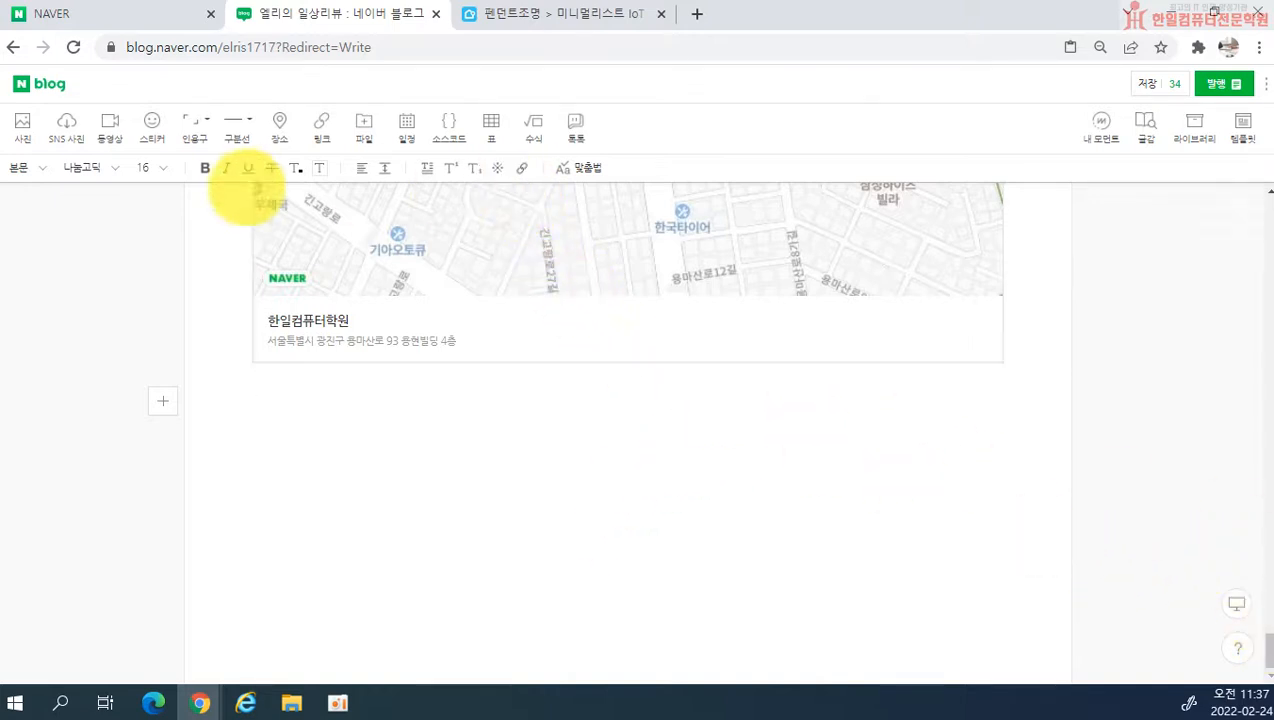
Step: Insert the photo 그림1.jpg from the Picture 2 folder below the place map
{"action": "left_click", "coordinate": [26, 128]}
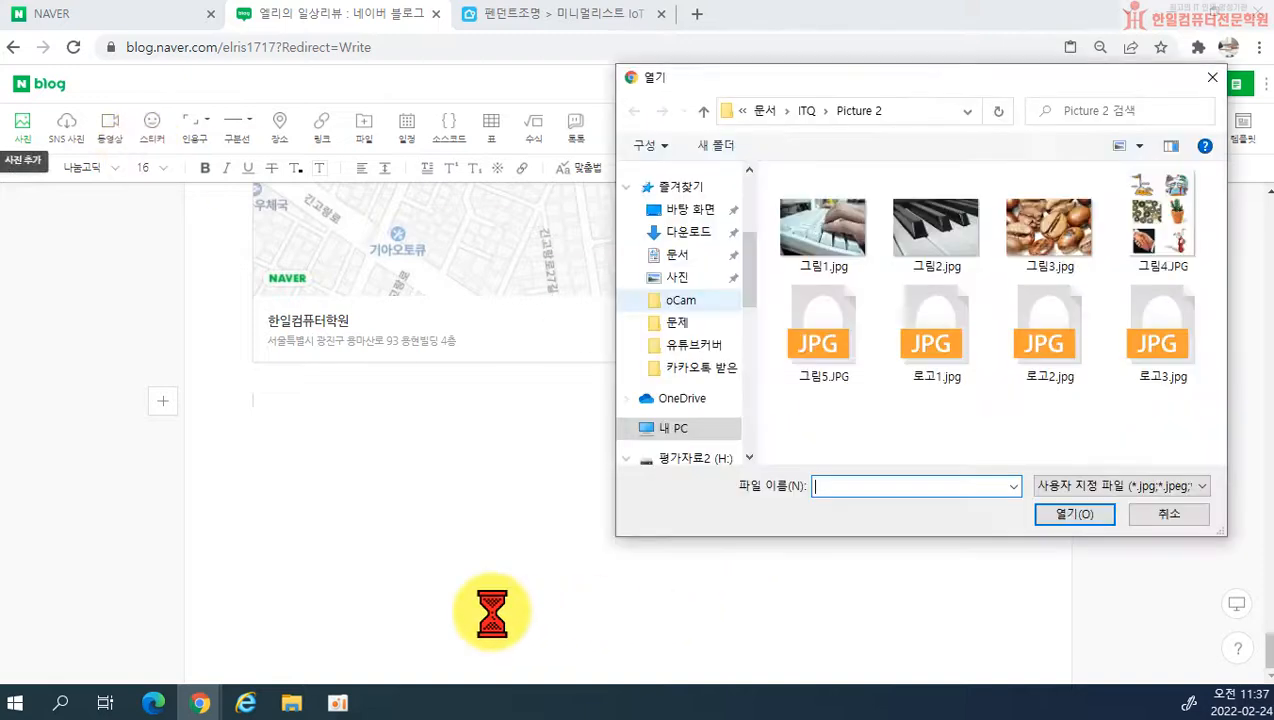
{"action": "double_click", "coordinate": [813, 266]}
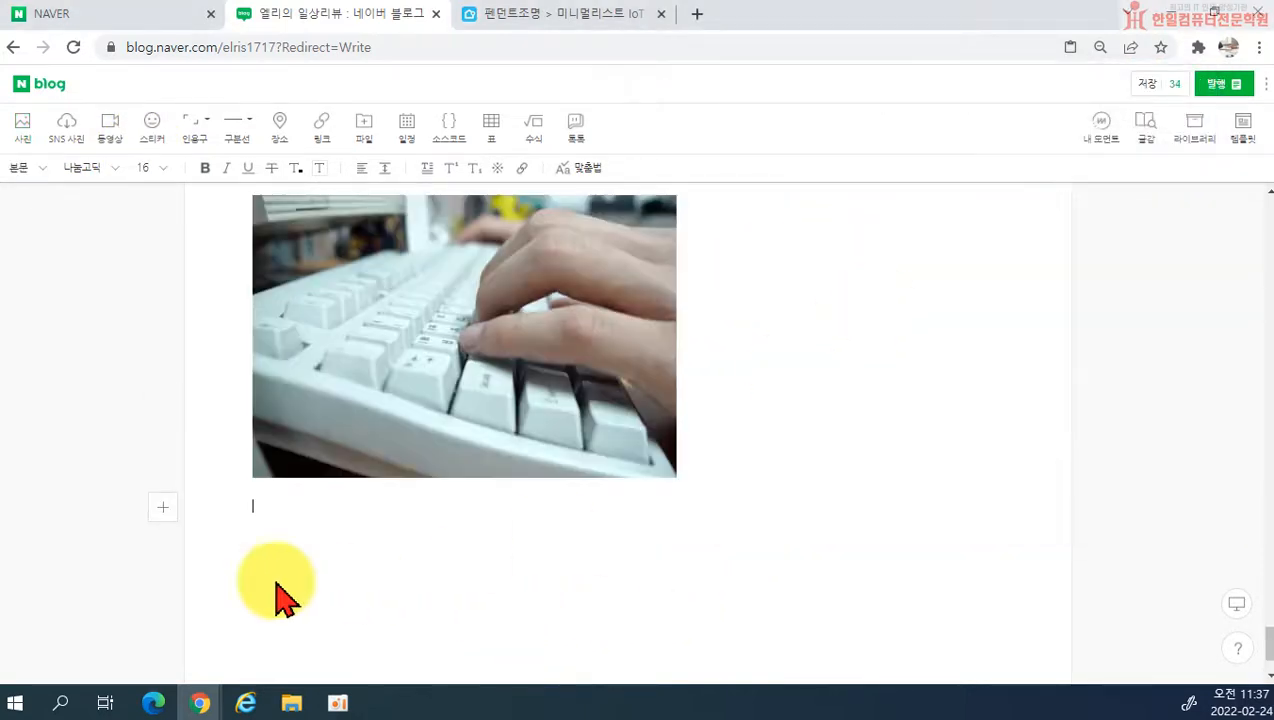
{"action": "scroll", "coordinate": [585, 470], "scroll_direction": "up", "scroll_amount": 2}
{"action": "scroll", "coordinate": [450, 436], "scroll_direction": "down", "scroll_amount": 1}
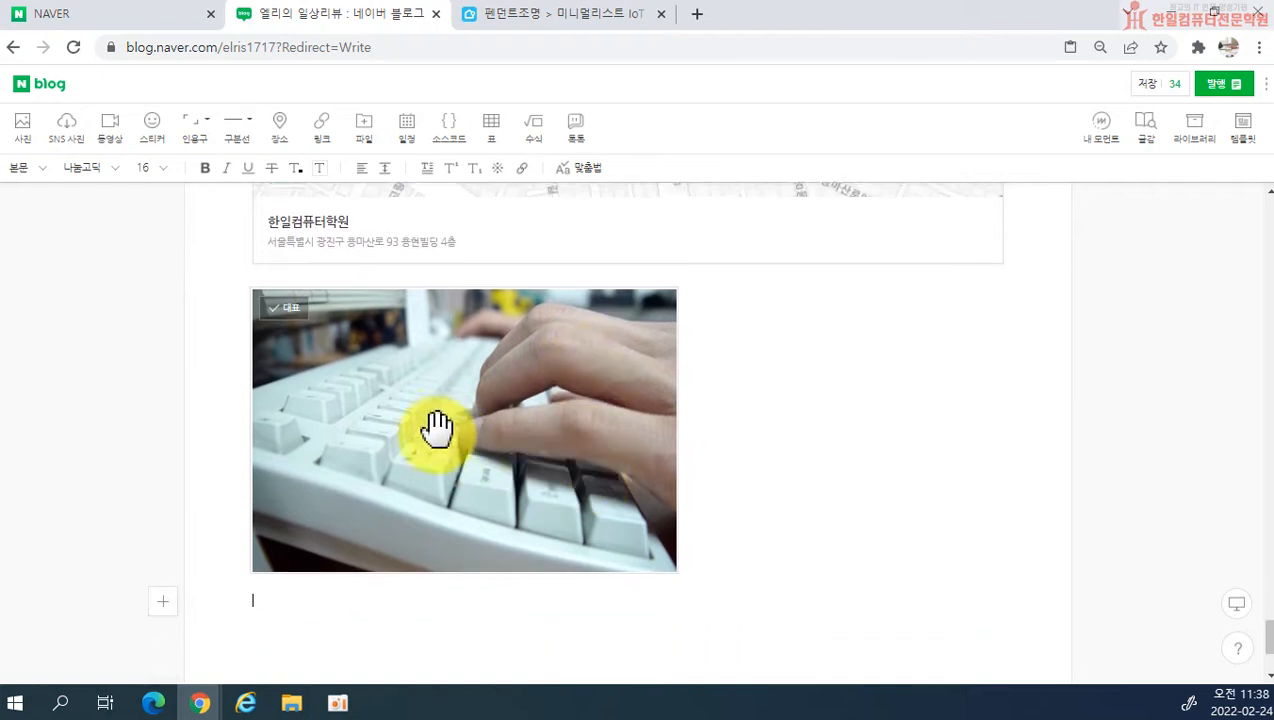
{"action": "left_click", "coordinate": [438, 428]}
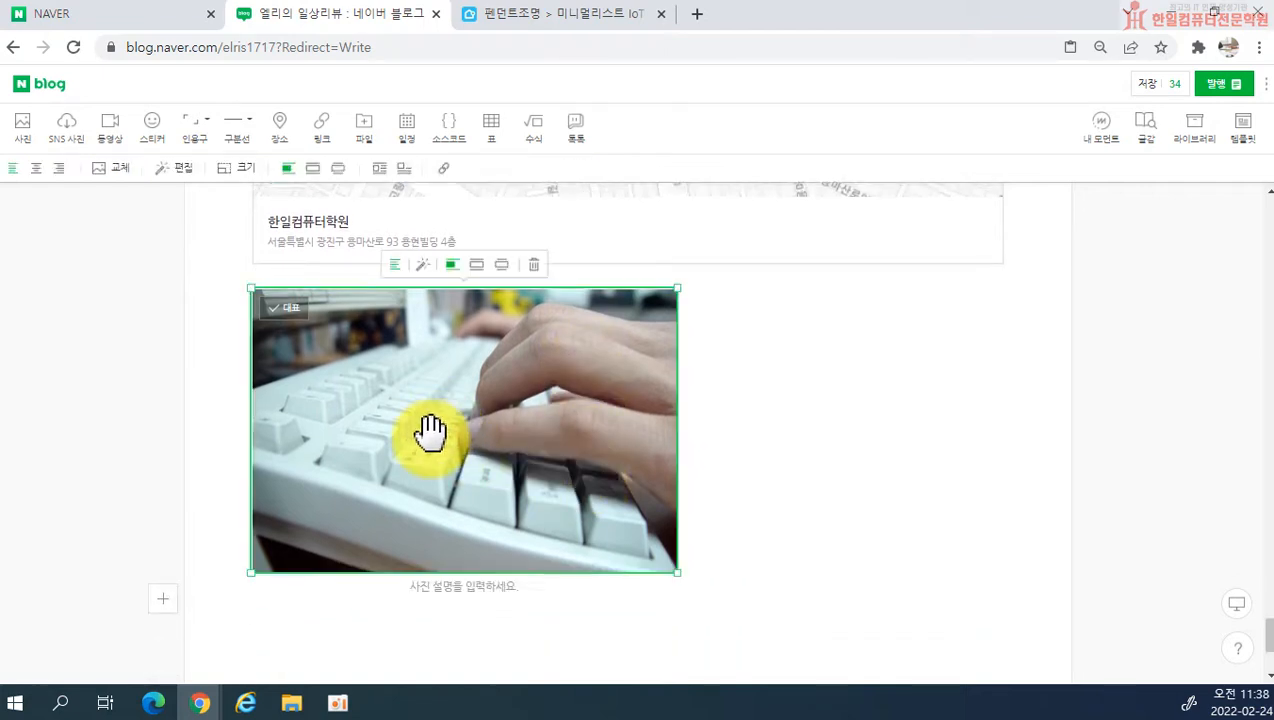
{"action": "left_click", "coordinate": [446, 175]}
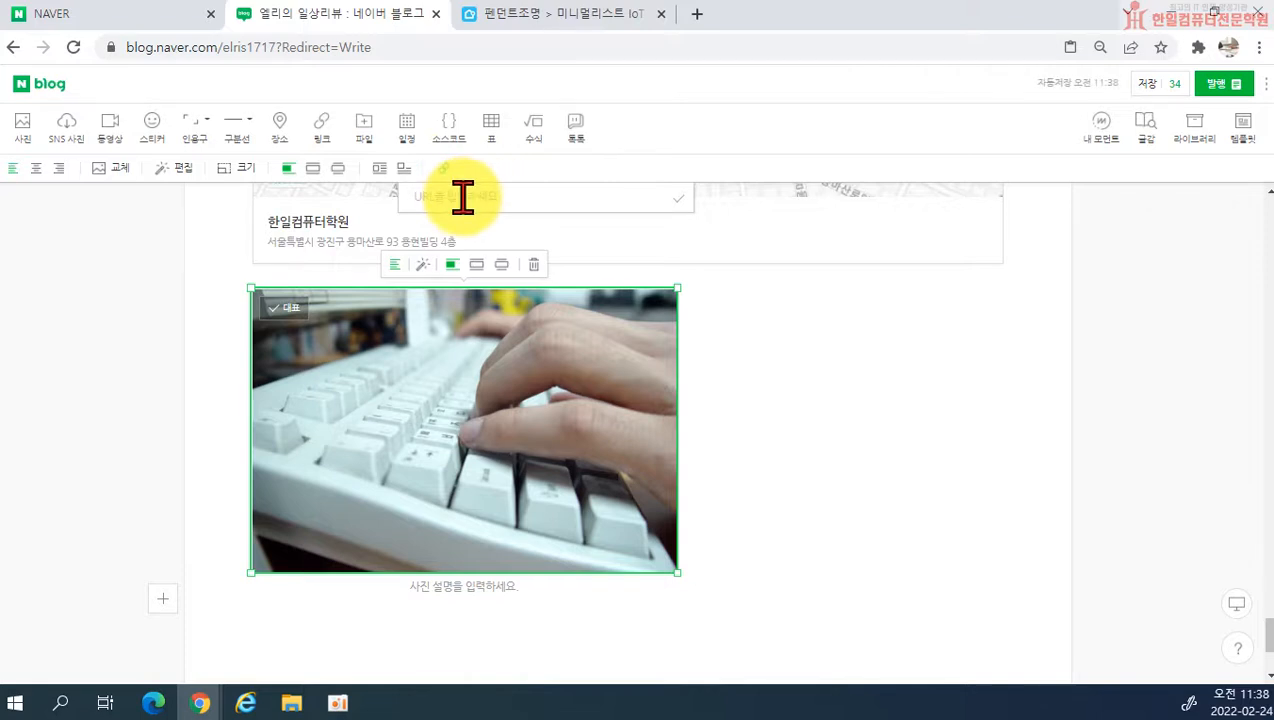
{"action": "type", "text": "www.naver.com"}
{"action": "key", "text": "Return"}
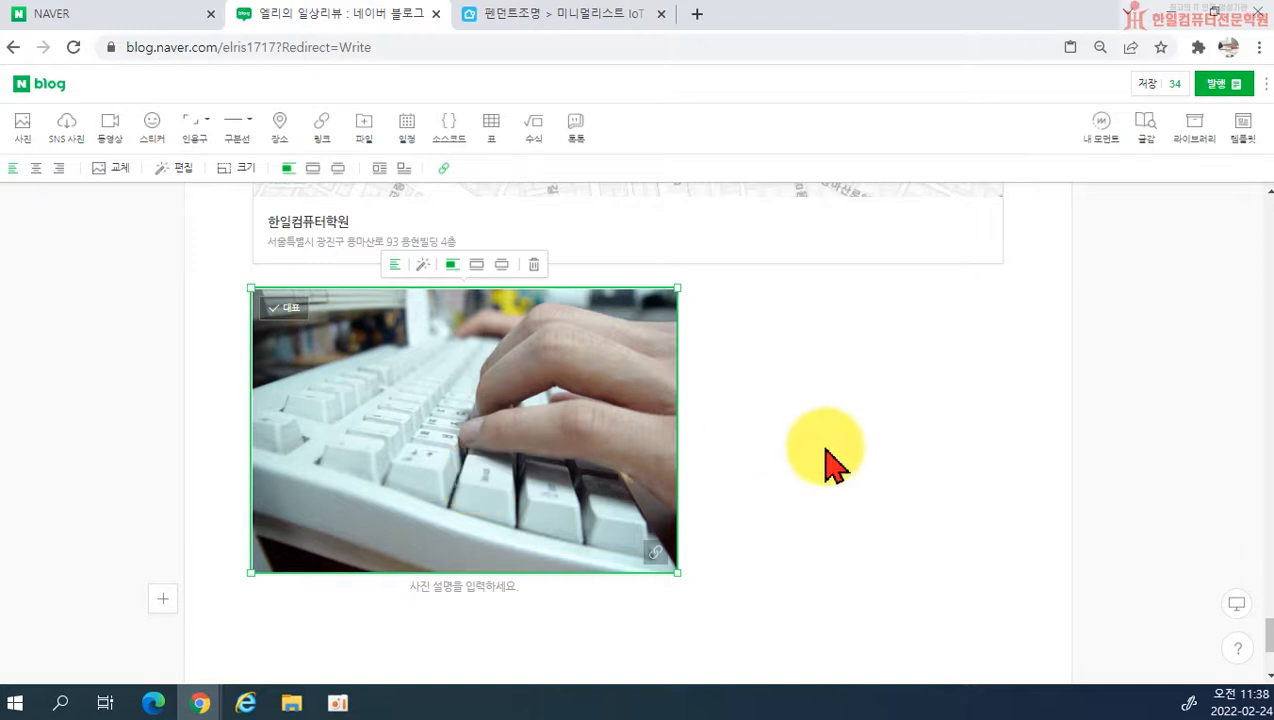
Step: Write the line 네이버로 바로가기 below the linked photo and start a new line
{"action": "scroll", "coordinate": [276, 280], "scroll_direction": "up", "scroll_amount": 1}
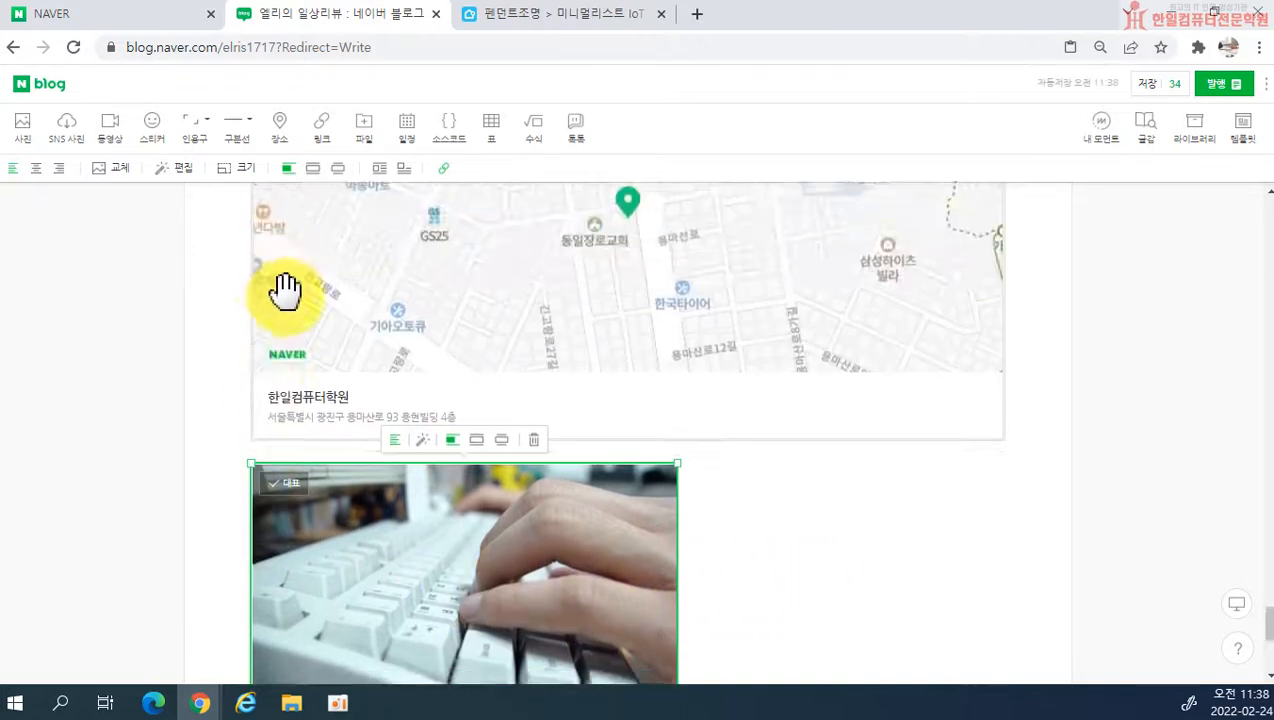
{"action": "scroll", "coordinate": [560, 460], "scroll_direction": "down", "scroll_amount": 3}
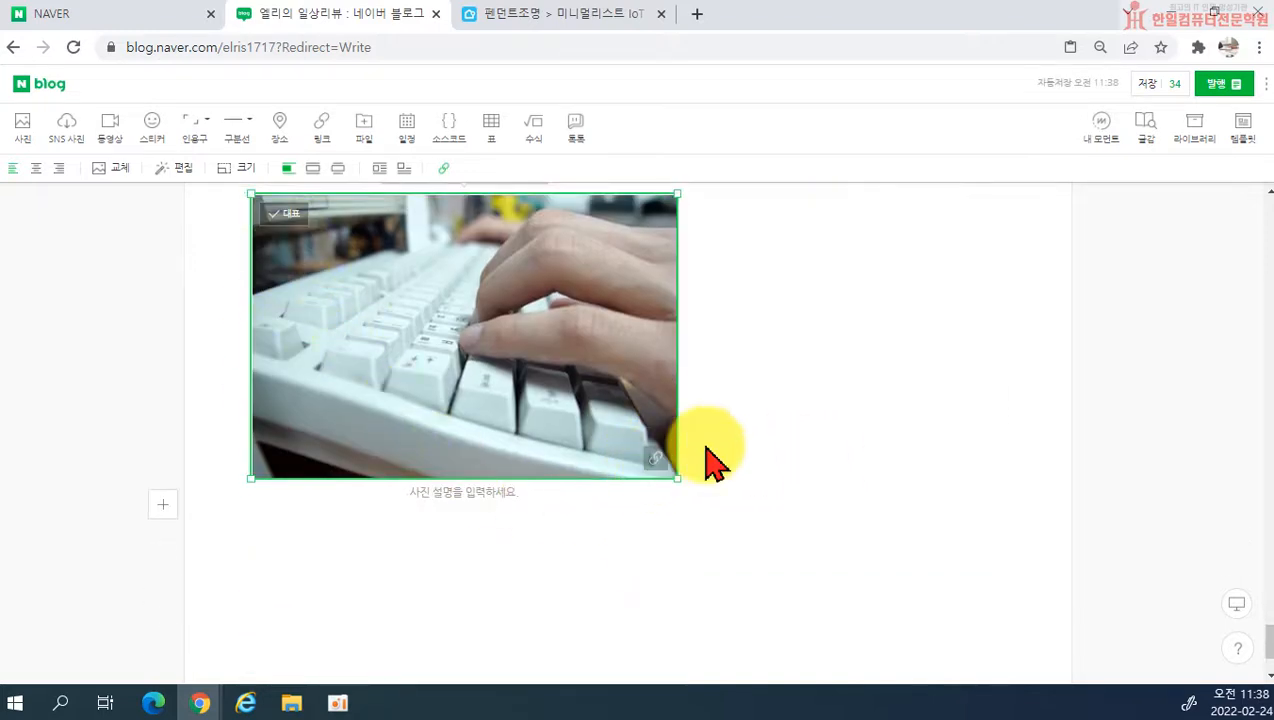
{"action": "scroll", "coordinate": [711, 461], "scroll_direction": "up", "scroll_amount": 3}
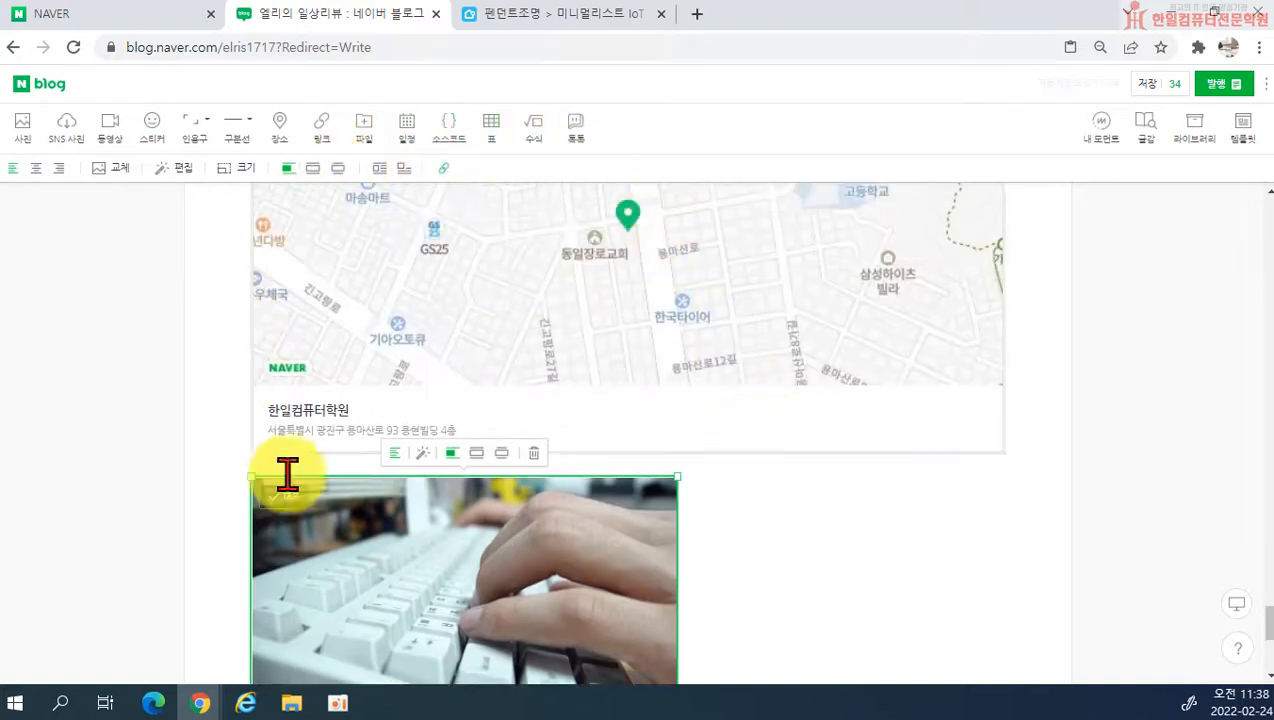
{"action": "scroll", "coordinate": [809, 487], "scroll_direction": "down", "scroll_amount": 2}
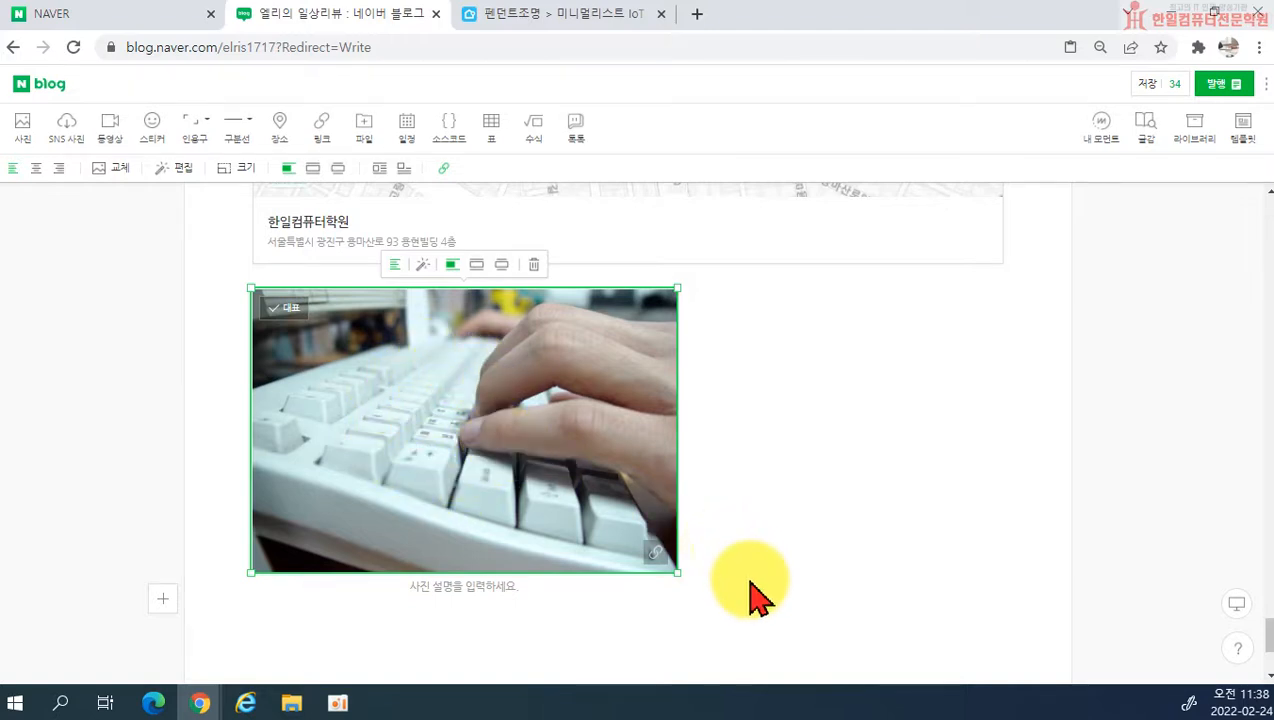
{"action": "left_click", "coordinate": [620, 615]}
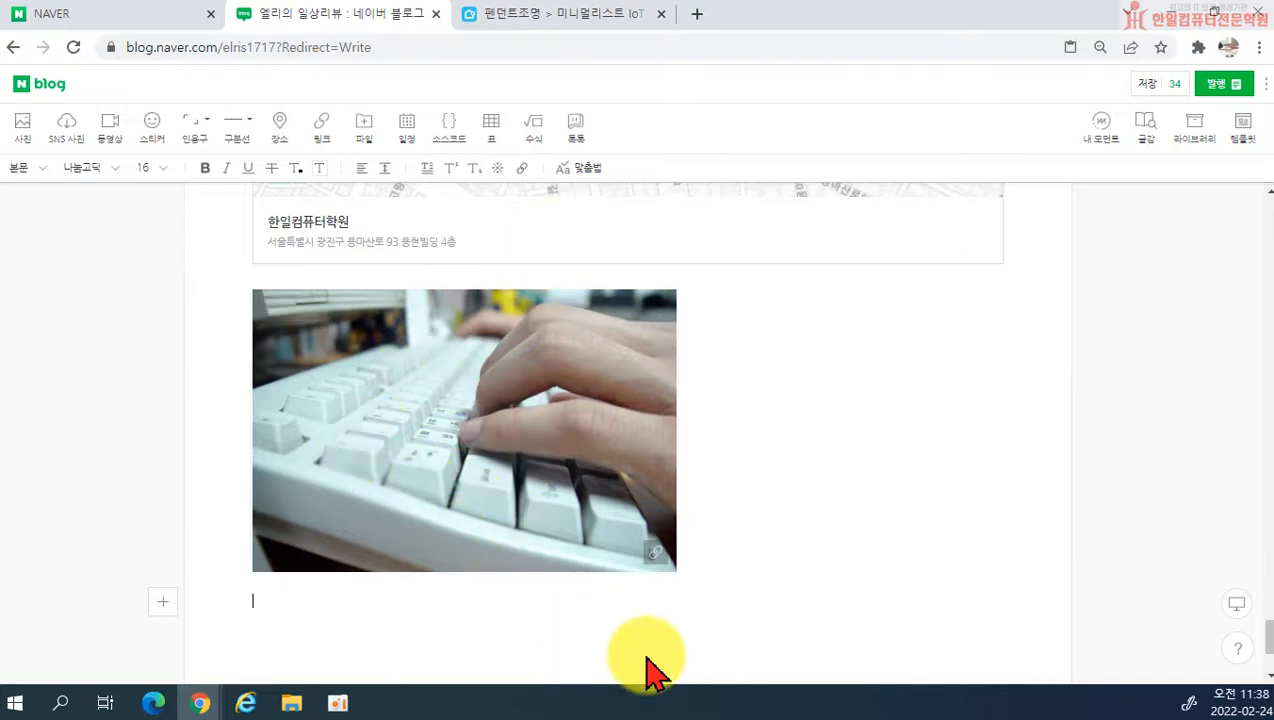
{"action": "type", "text": "spdl"}
{"action": "key", "text": "BackSpace"}
{"action": "key", "text": "BackSpace"}
{"action": "key", "text": "BackSpace"}
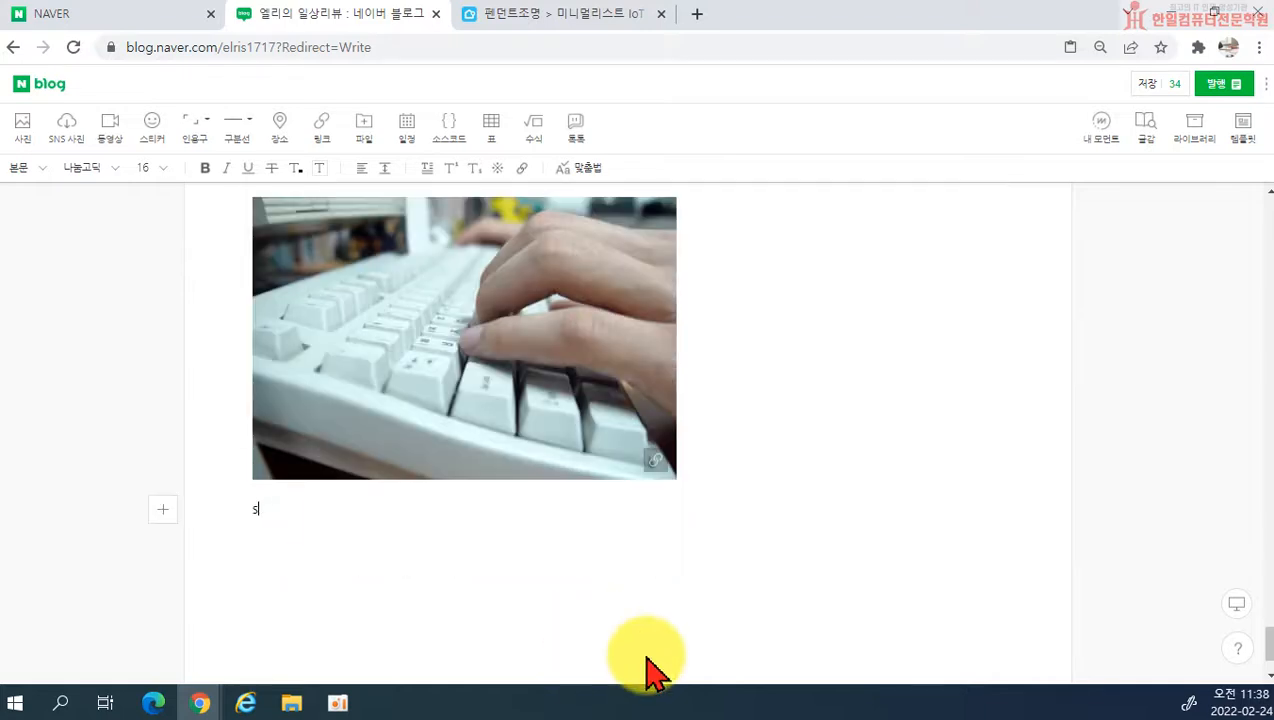
{"action": "type", "text": "네이버로 바로가"}
{"action": "type", "text": "기"}
{"action": "key", "text": "Return"}
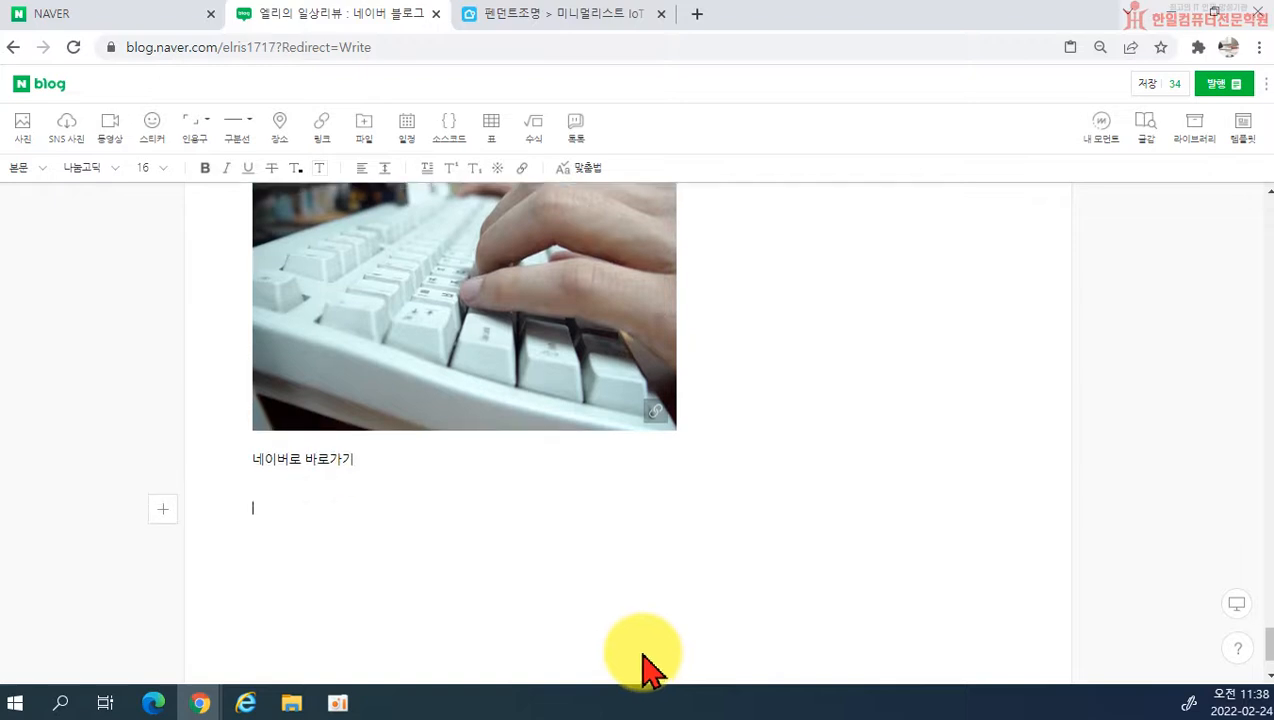
{"action": "left_click_drag", "start_coordinate": [250, 464], "coordinate": [355, 458]}
{"action": "left_click", "coordinate": [522, 168]}
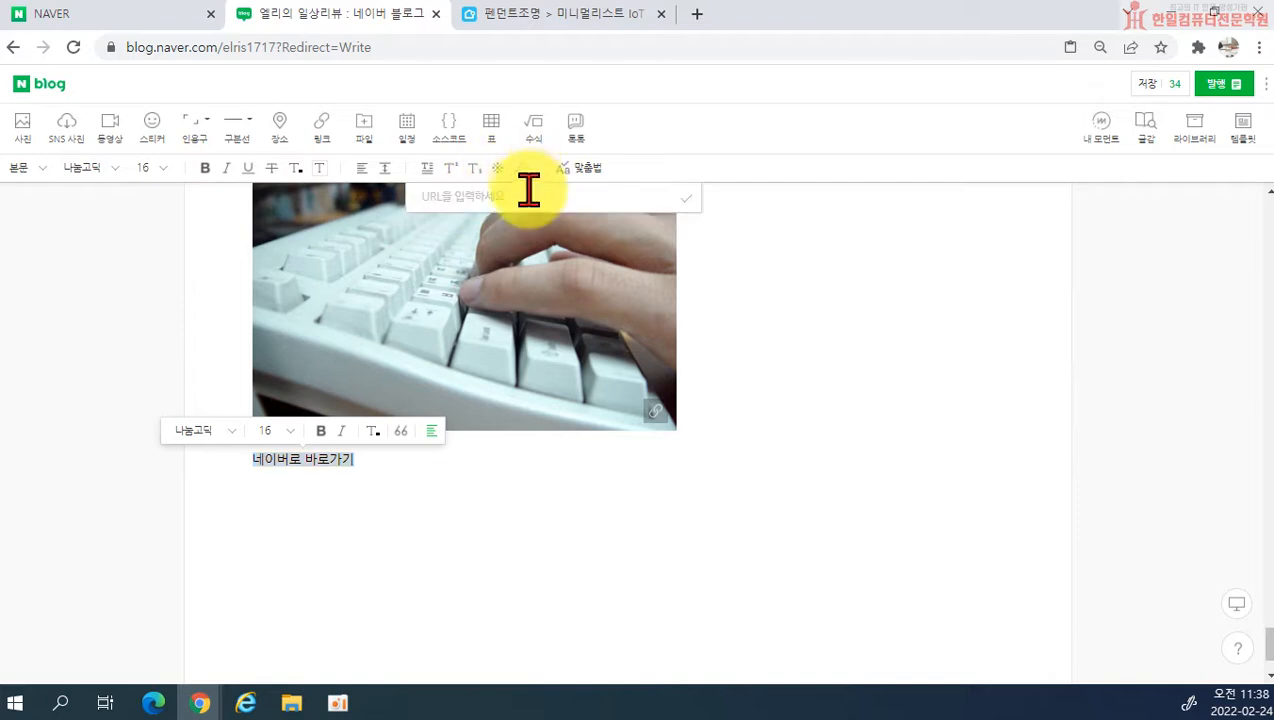
{"action": "type", "text": "www.navre"}
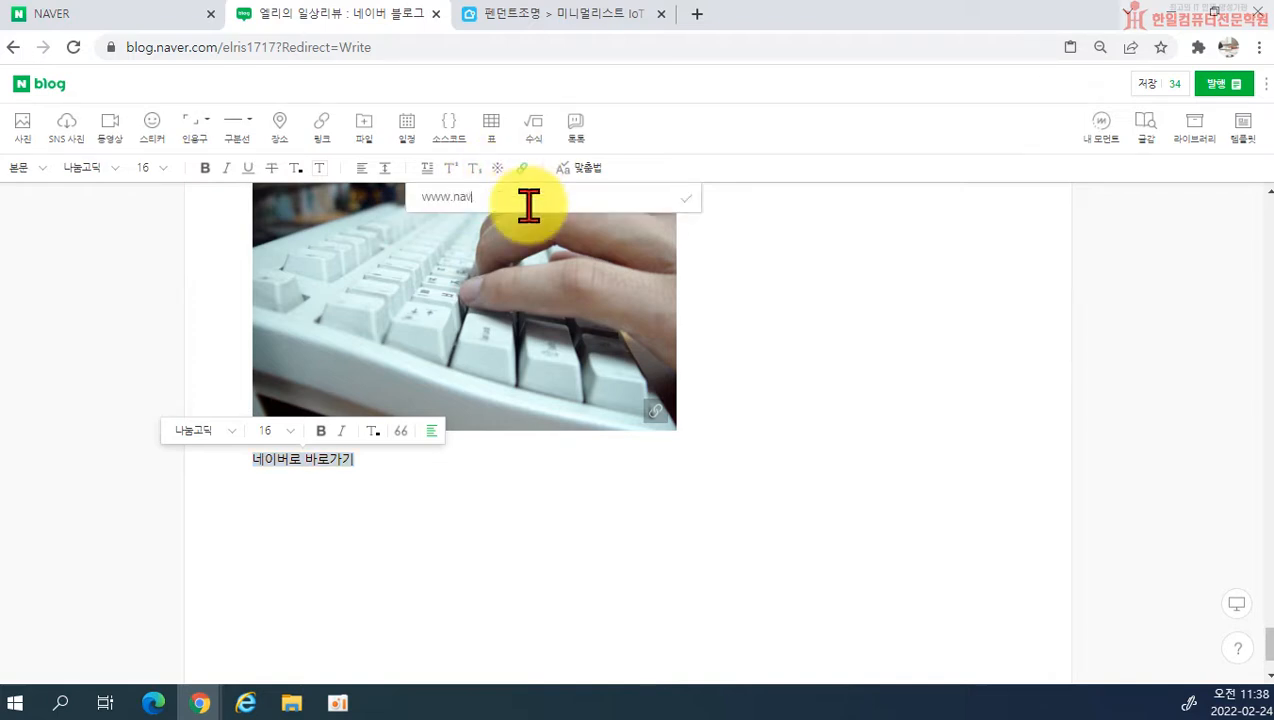
{"action": "key", "text": "BackSpace"}
{"action": "key", "text": "BackSpace"}
{"action": "type", "text": "er.com"}
{"action": "key", "text": "Return"}
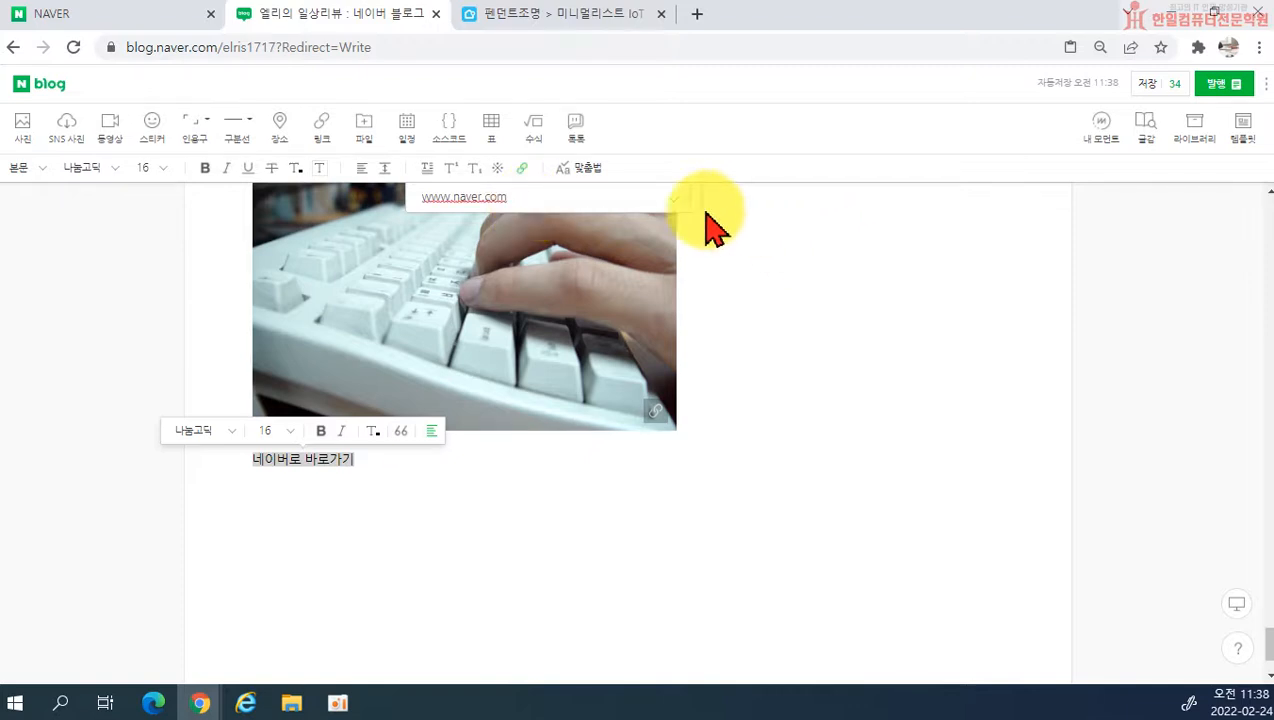
{"action": "left_click", "coordinate": [500, 555]}
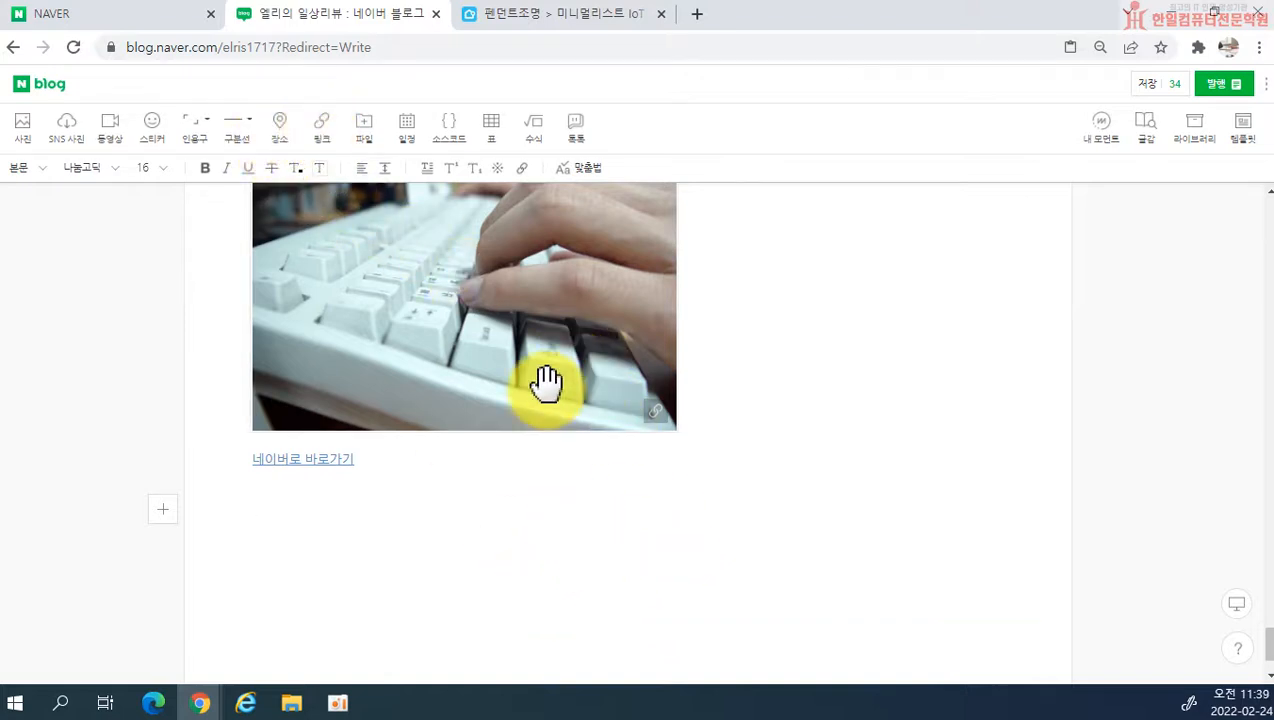
Step: Attach the file 자체훈련계획서.pdf from the computer's 문서 folder below the linked text
{"action": "left_click", "coordinate": [368, 145]}
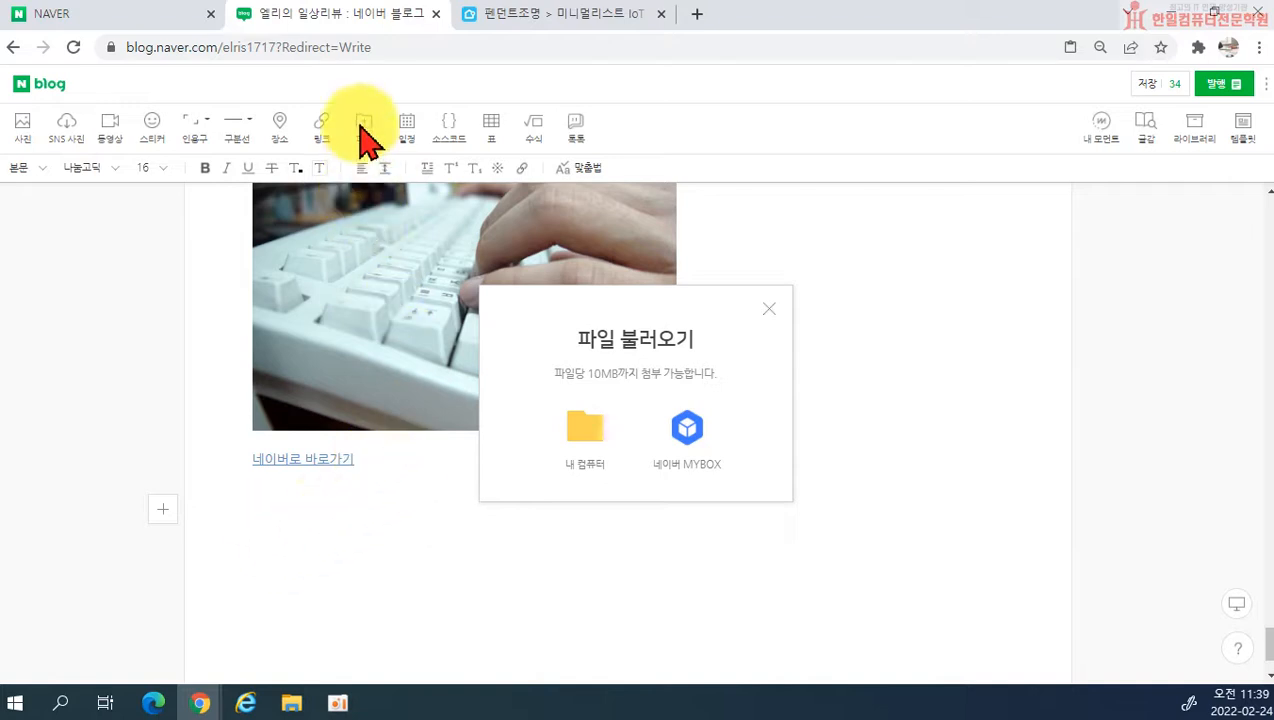
{"action": "left_click", "coordinate": [586, 468]}
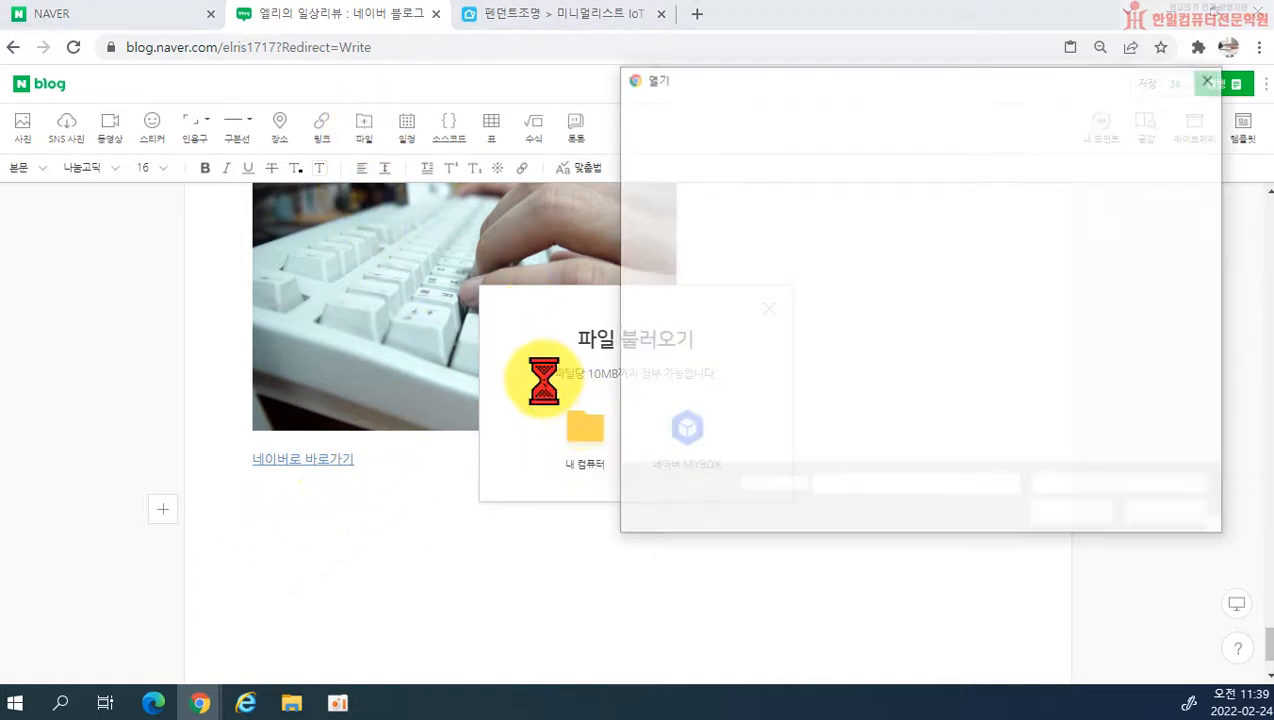
{"action": "scroll", "coordinate": [711, 199], "scroll_direction": "up", "scroll_amount": 5}
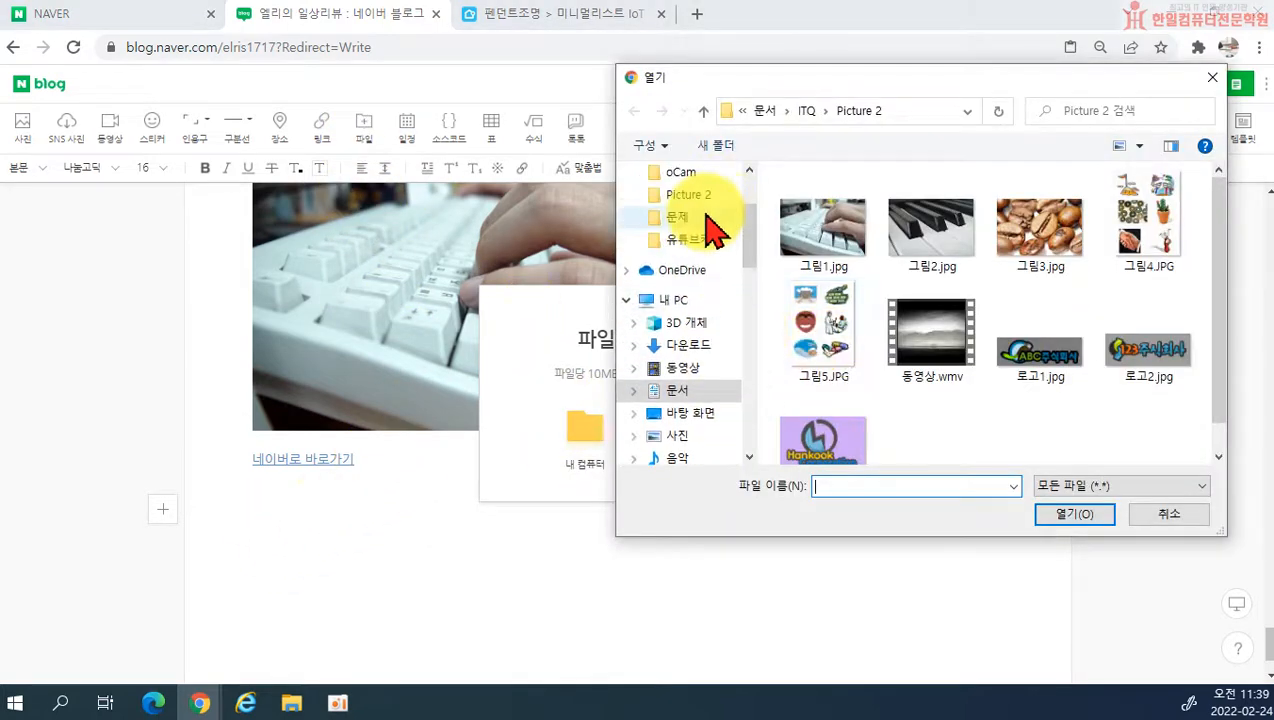
{"action": "left_click", "coordinate": [676, 256]}
{"action": "scroll", "coordinate": [890, 340], "scroll_direction": "down", "scroll_amount": 12}
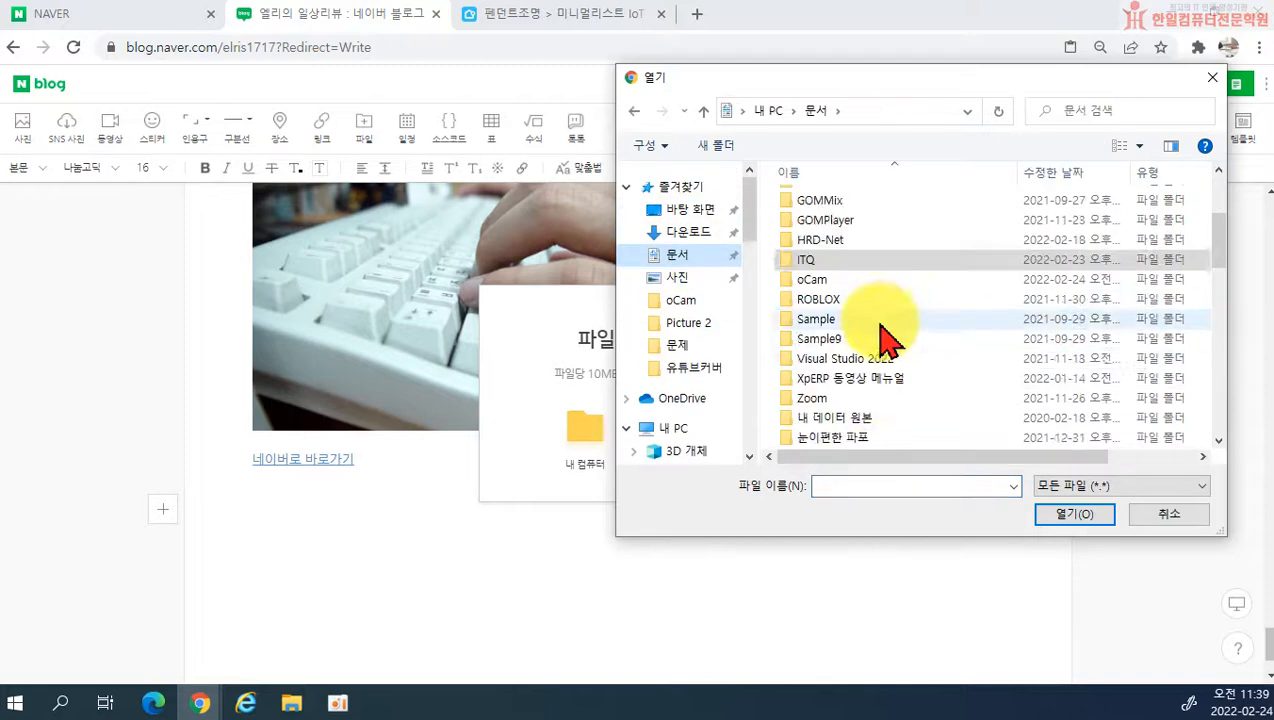
{"action": "scroll", "coordinate": [825, 390], "scroll_direction": "down", "scroll_amount": 1}
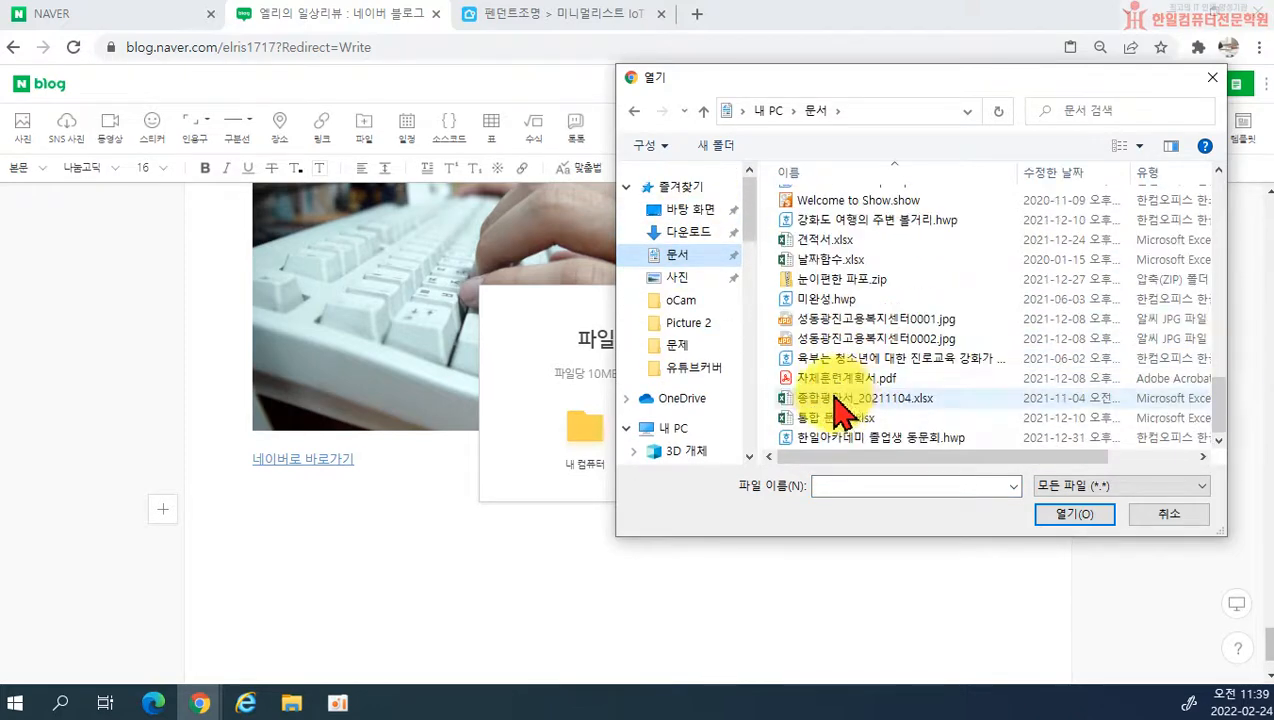
{"action": "left_click", "coordinate": [830, 358]}
{"action": "left_click", "coordinate": [1072, 514]}
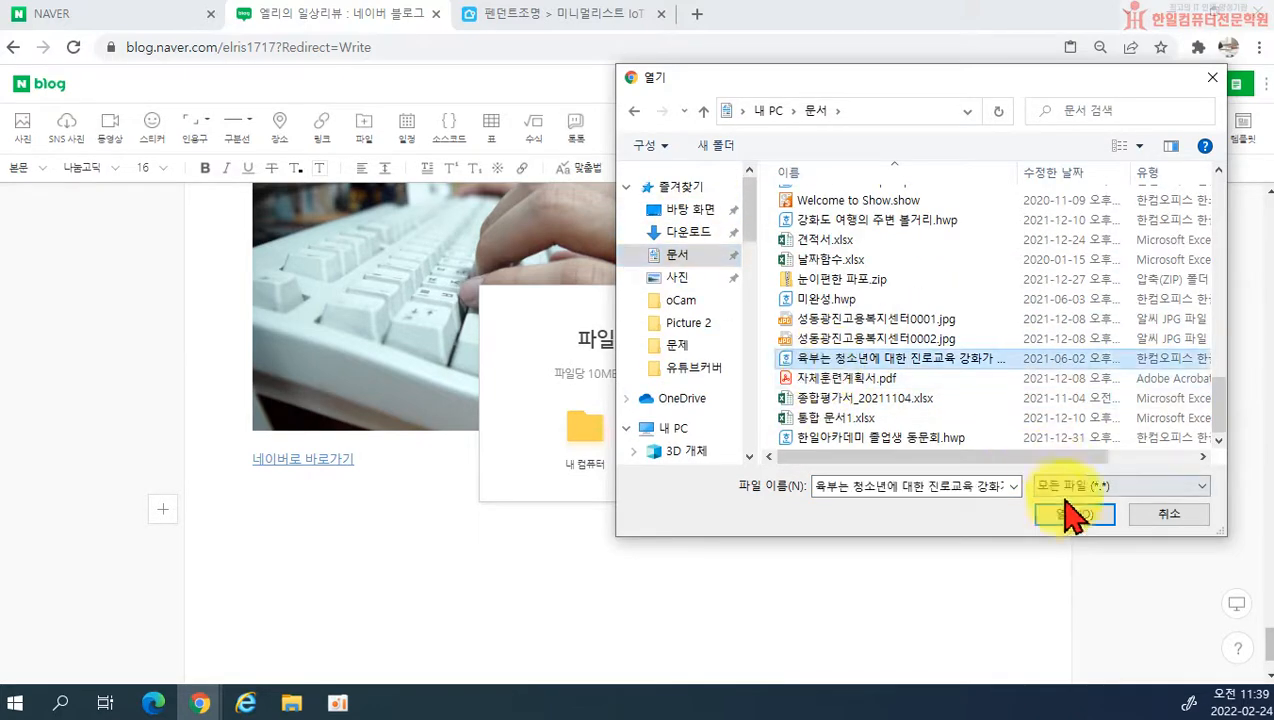
{"action": "left_click", "coordinate": [880, 438]}
{"action": "left_click", "coordinate": [835, 378]}
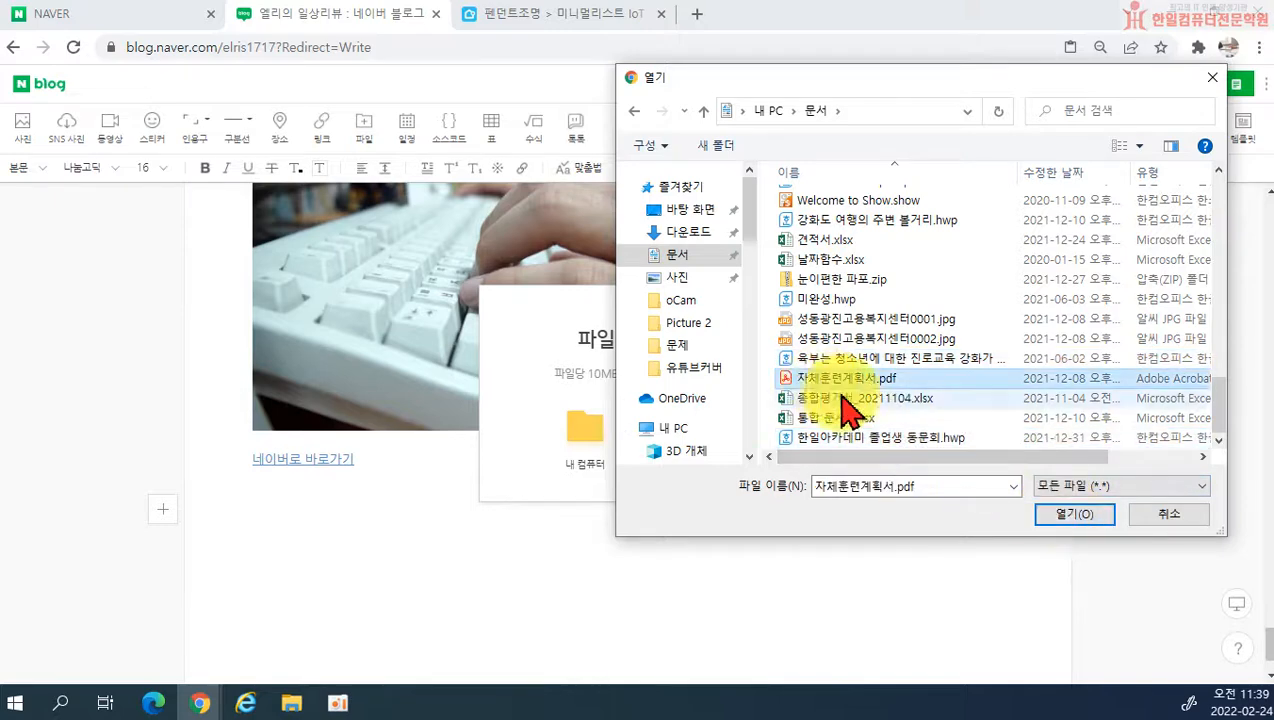
{"action": "left_click", "coordinate": [1068, 518]}
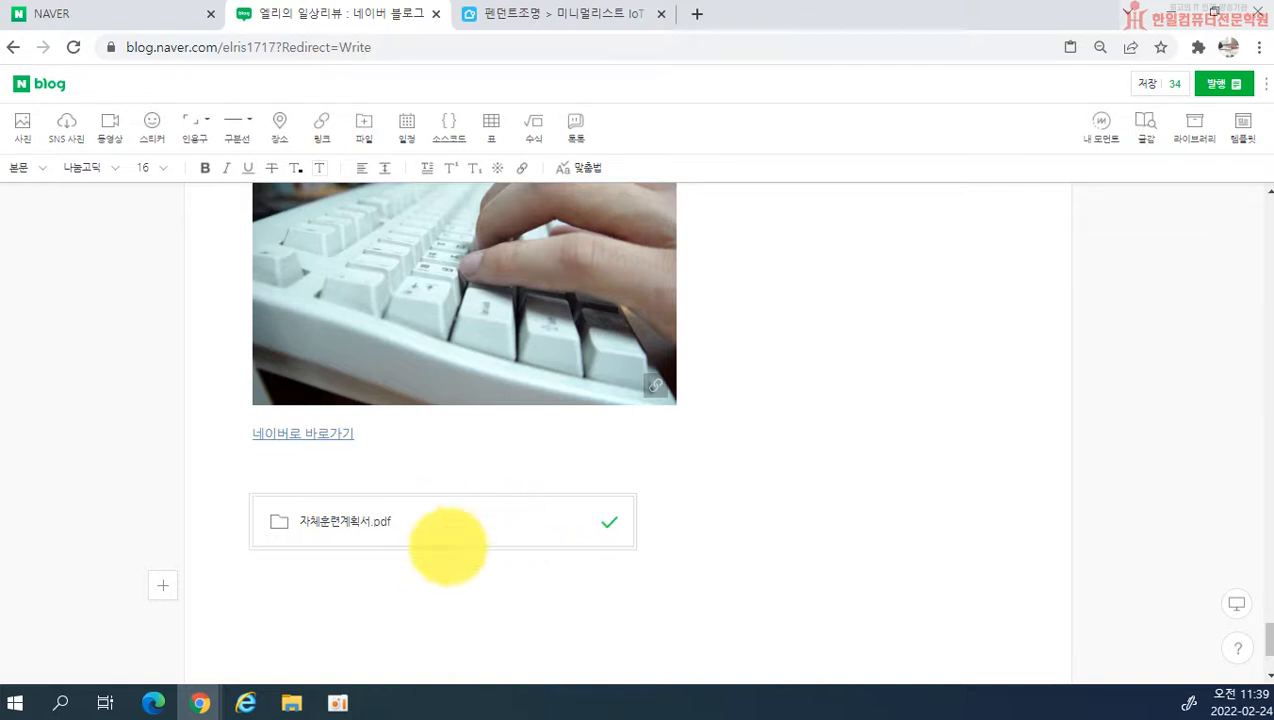
Step: Start a schedule entry below the attached file and title it 대통령 선거일
{"action": "scroll", "coordinate": [420, 520], "scroll_direction": "down", "scroll_amount": 2}
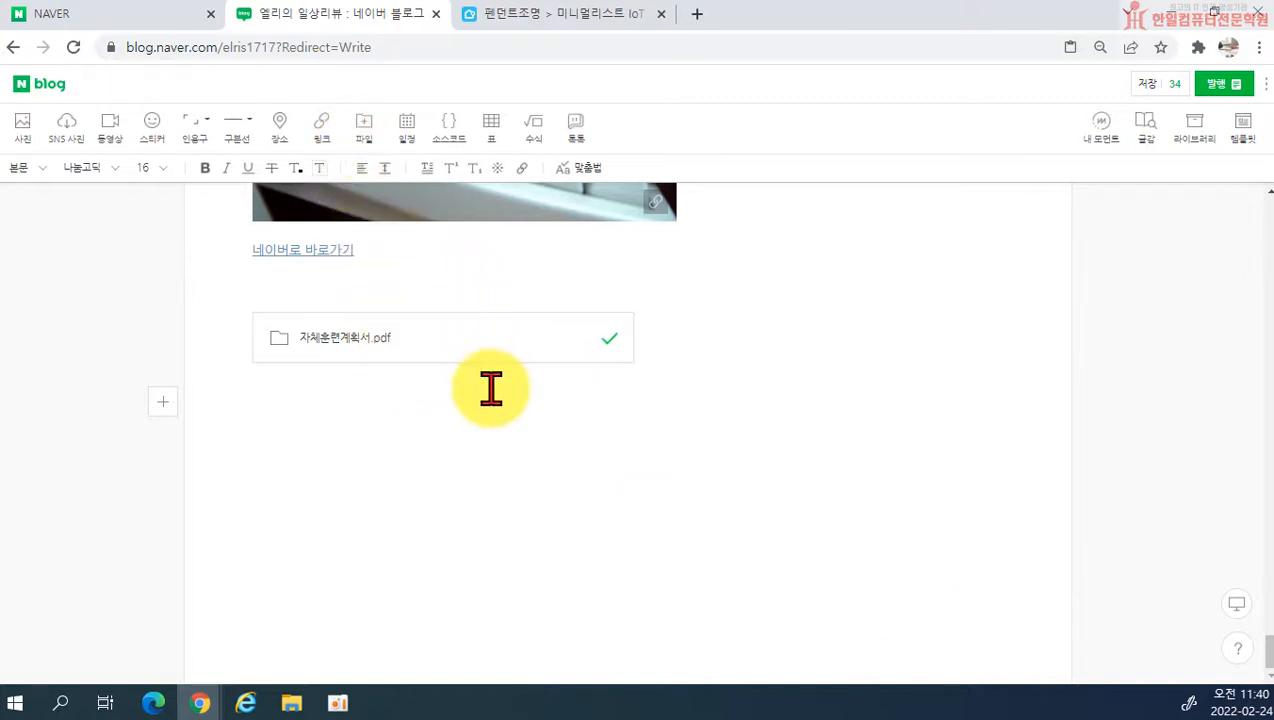
{"action": "left_click", "coordinate": [408, 130]}
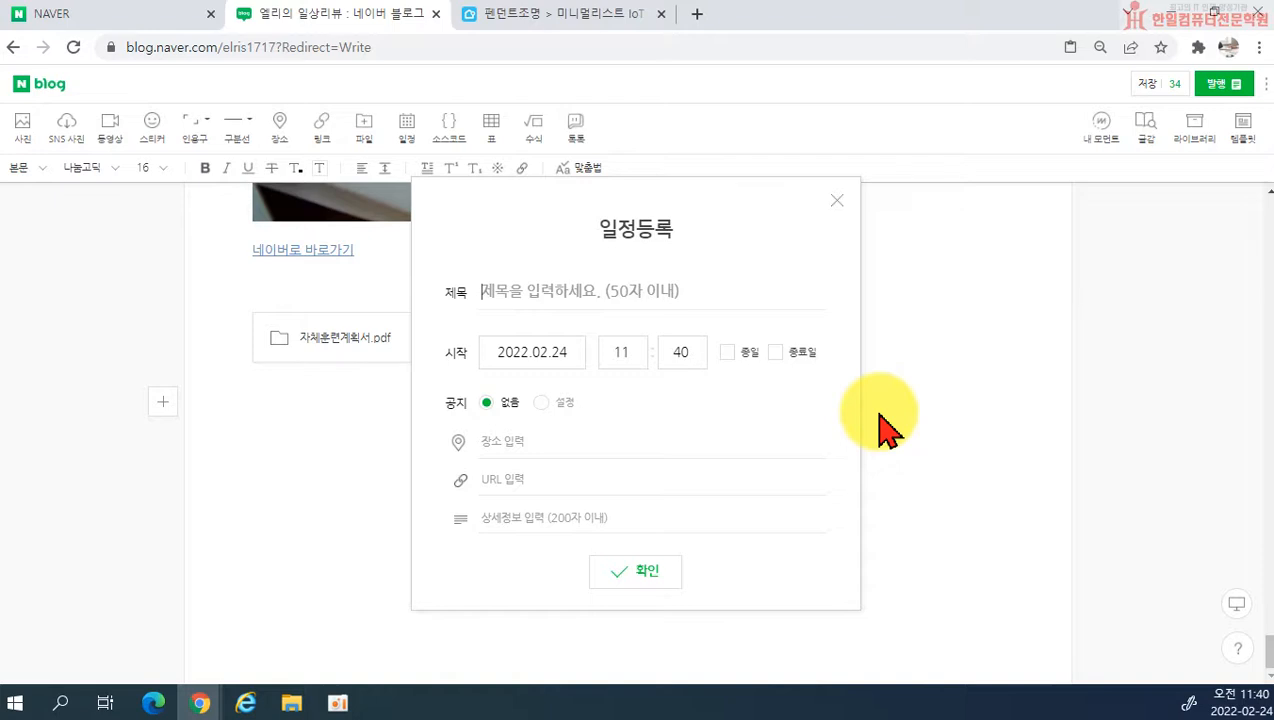
{"action": "type", "text": "ㄷ"}
{"action": "key", "text": "BackSpace"}
{"action": "type", "text": "대통"}
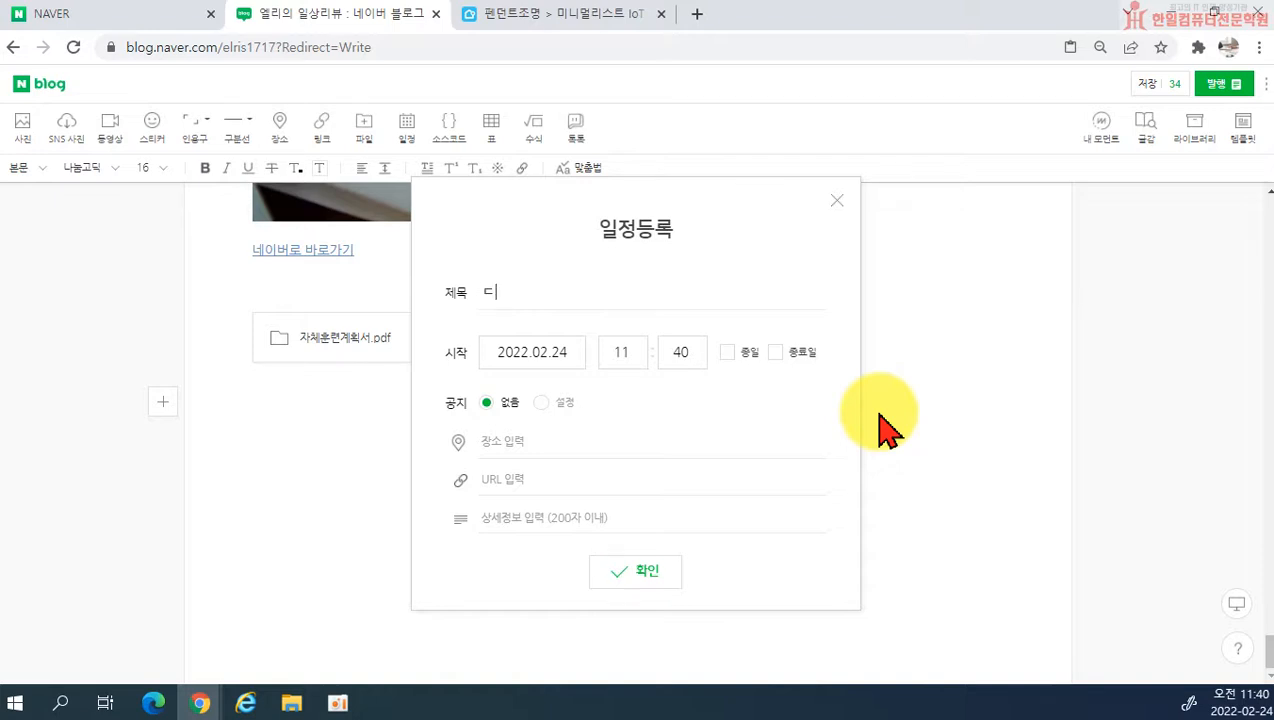
{"action": "type", "text": "령 선거일"}
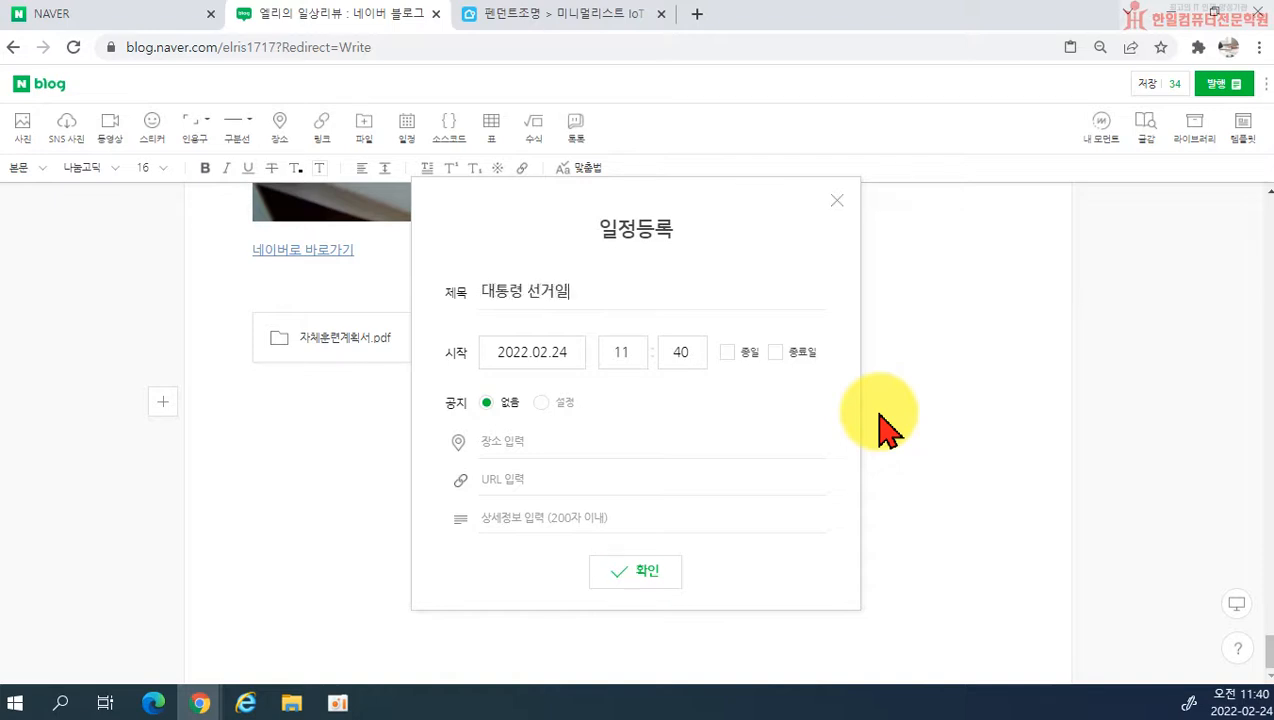
Step: Set the schedule's start date to 2022.03.09 and make it an all-day (종일) event
{"action": "left_click", "coordinate": [568, 356]}
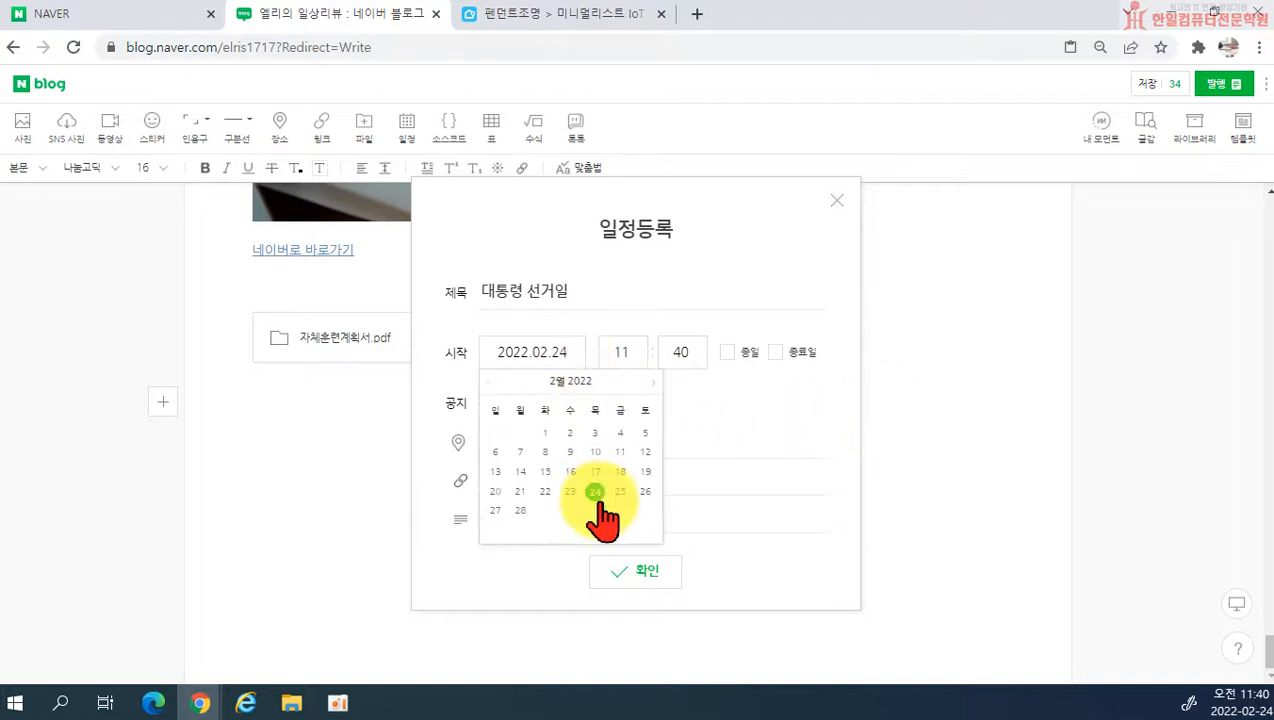
{"action": "left_click", "coordinate": [652, 383]}
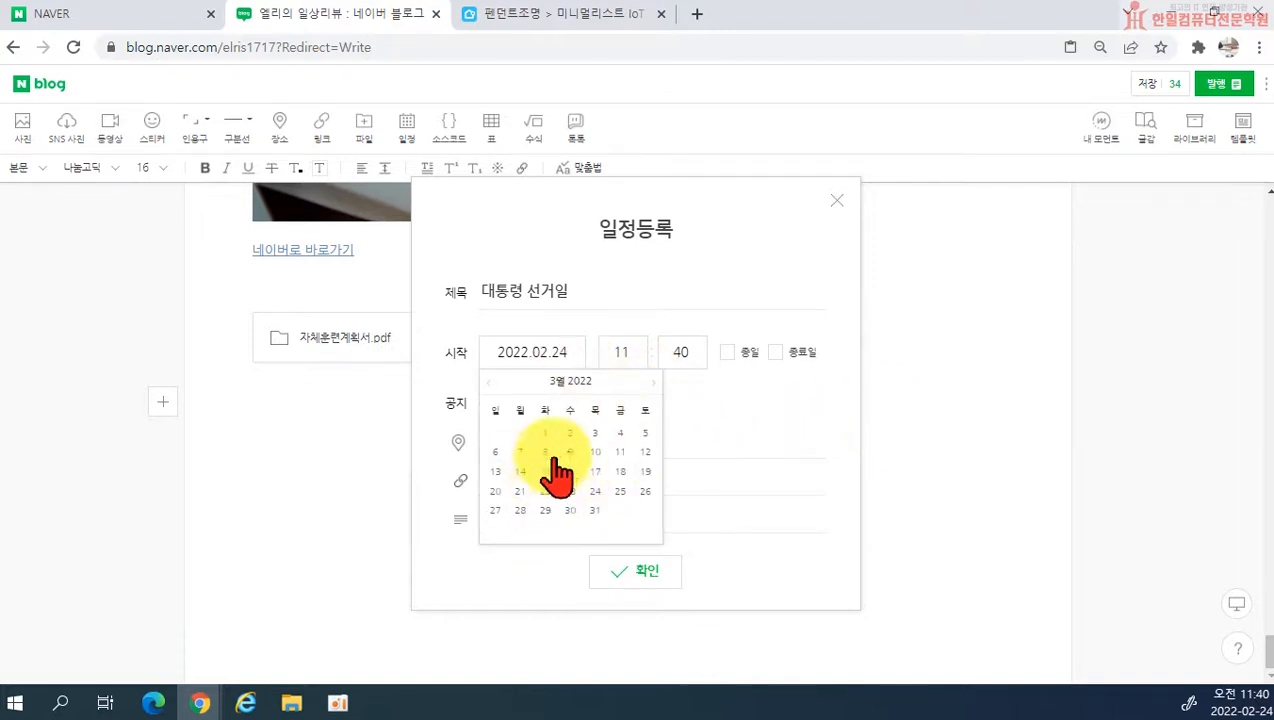
{"action": "left_click", "coordinate": [570, 453]}
{"action": "left_click", "coordinate": [727, 352]}
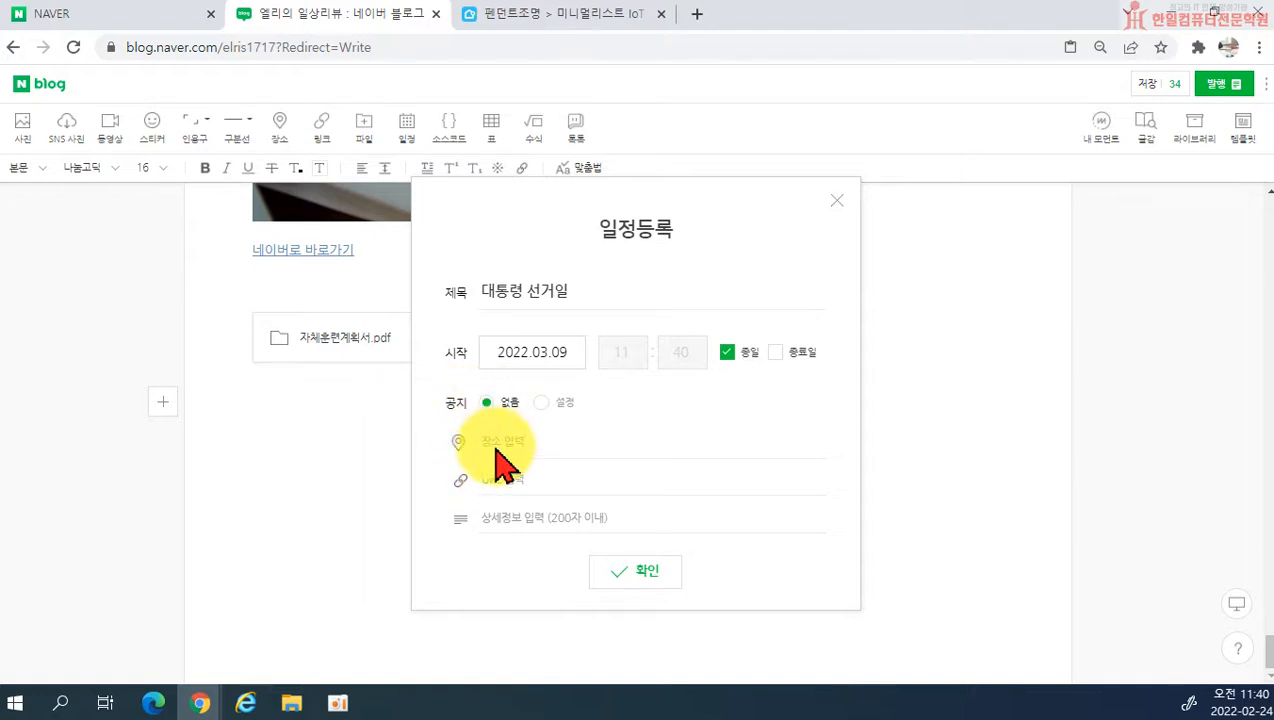
Step: Enter 투표합시다! as the schedule's detail information and register the schedule in the post
{"action": "left_click", "coordinate": [520, 520]}
{"action": "type", "text": "투표합시다!"}
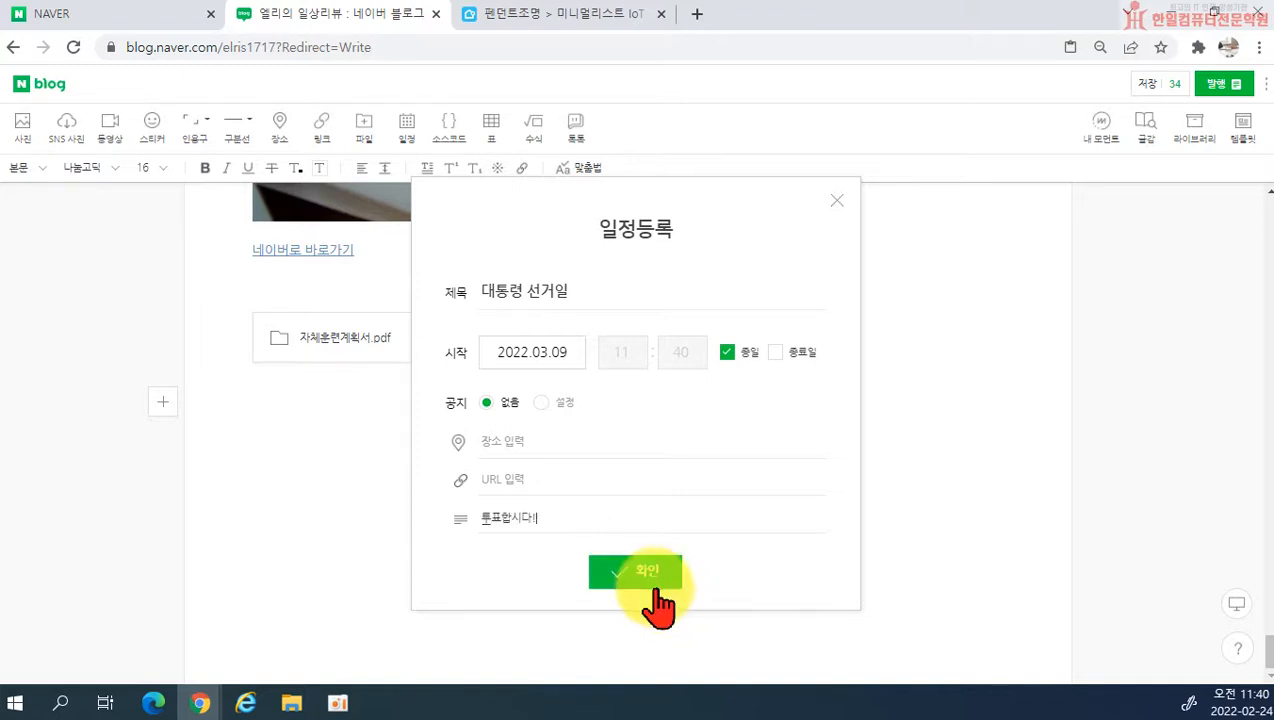
{"action": "left_click", "coordinate": [650, 578]}
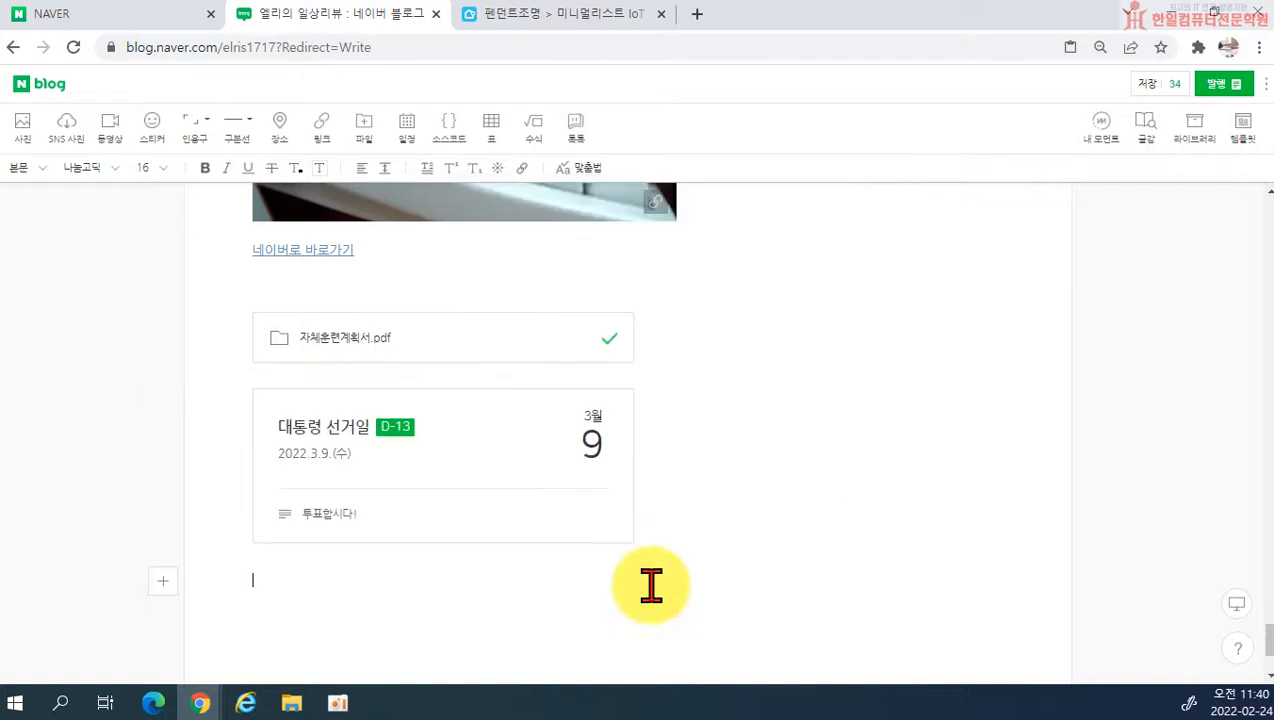
Step: Insert a source code block below the schedule card and write <html> as its first line
{"action": "left_click", "coordinate": [619, 573]}
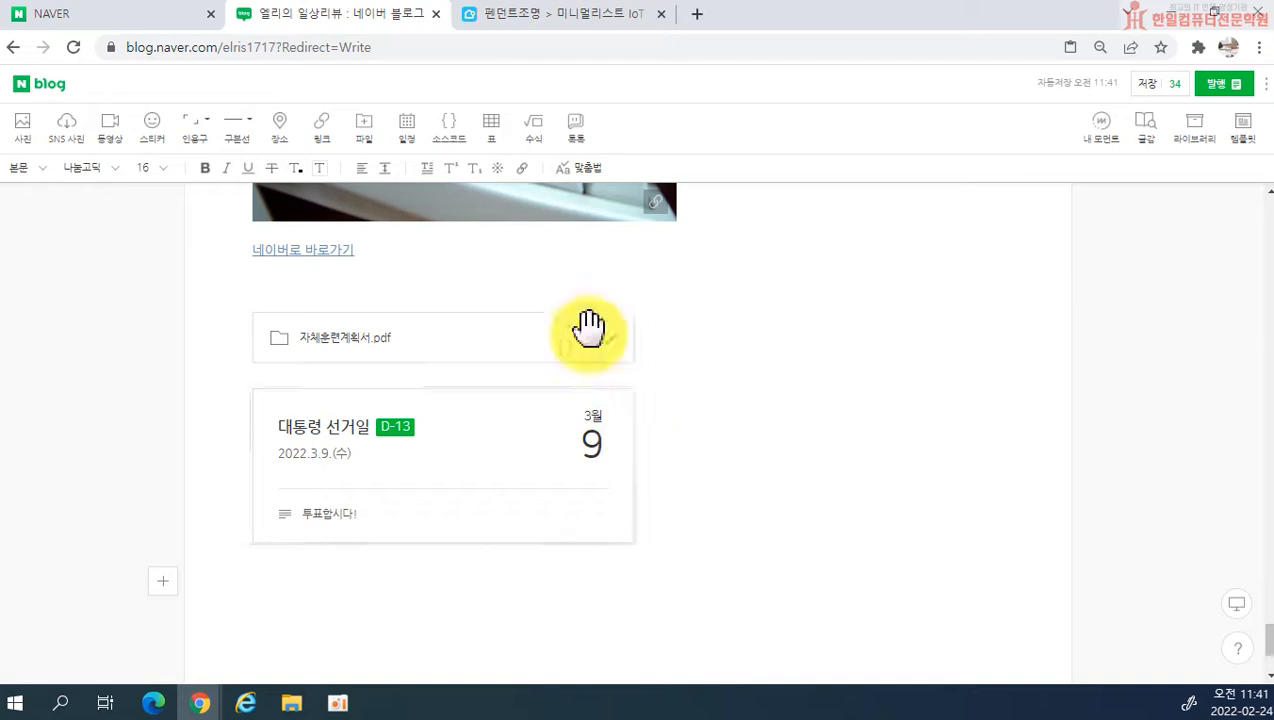
{"action": "left_click", "coordinate": [449, 145]}
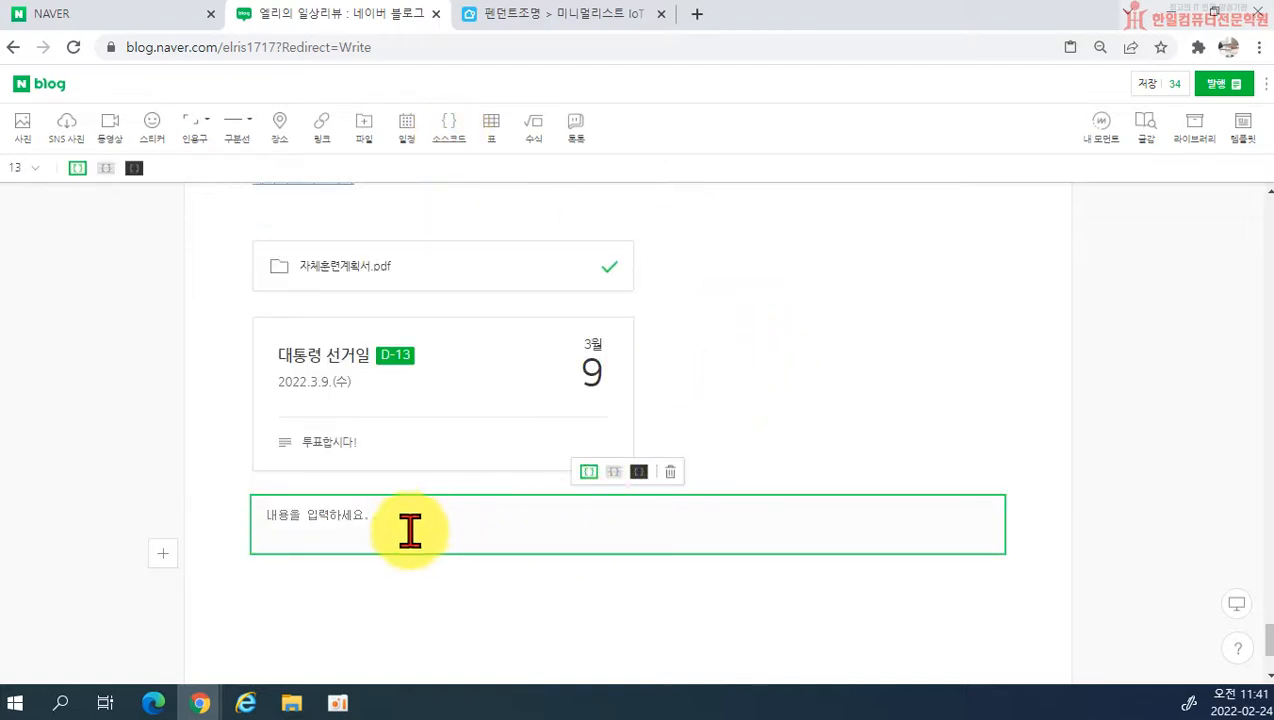
{"action": "type", "text": "<"}
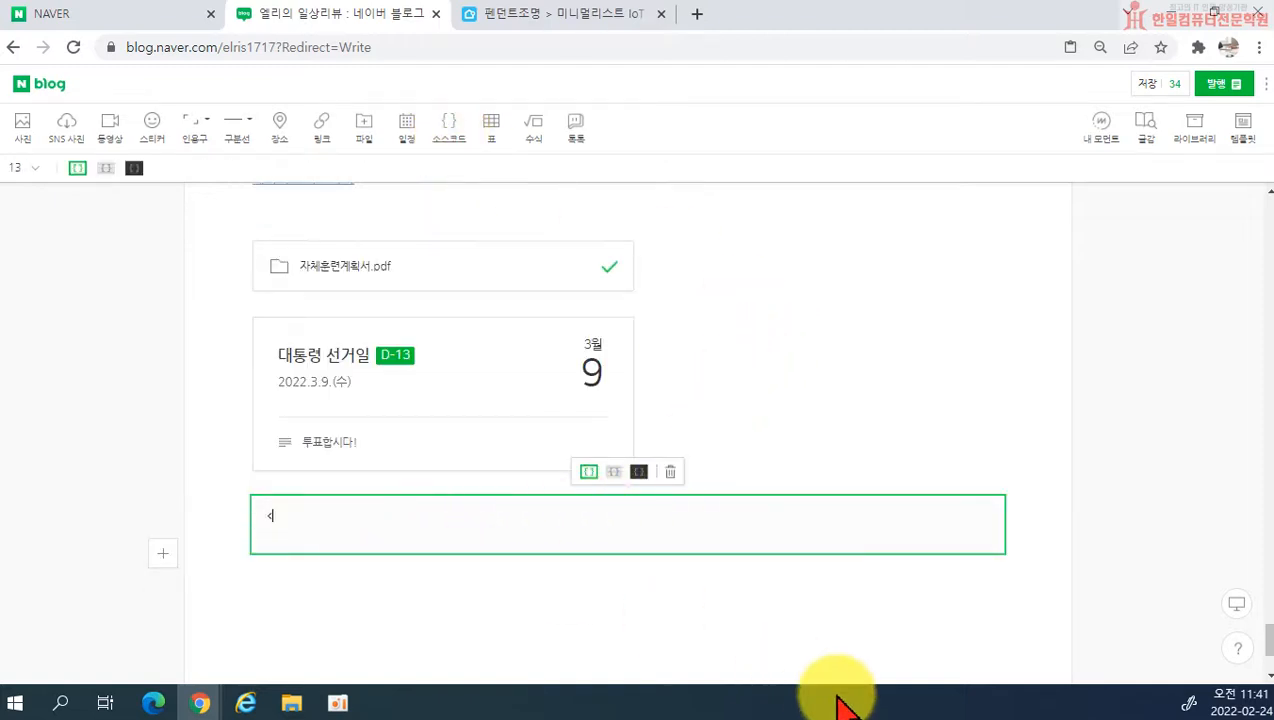
{"action": "key", "text": "BackSpace"}
{"action": "key", "text": "BackSpace"}
{"action": "type", "text": "html>"}
{"action": "key", "text": "Return"}
Step: Write the head section in the code block: <head>, <title> 안녕하세요</title> and </head> on separate lines
{"action": "type", "text": "<hea"}
{"action": "key", "text": "BackSpace"}
{"action": "key", "text": "BackSpace"}
{"action": "key", "text": "BackSpace"}
{"action": "type", "text": "ha"}
{"action": "key", "text": "BackSpace"}
{"action": "key", "text": "BackSpace"}
{"action": "type", "text": "head>"}
{"action": "key", "text": "Return"}
{"action": "type", "text": "</"}
{"action": "type", "text": "itle"}
{"action": "type", "text": "> 안녕하세요"}
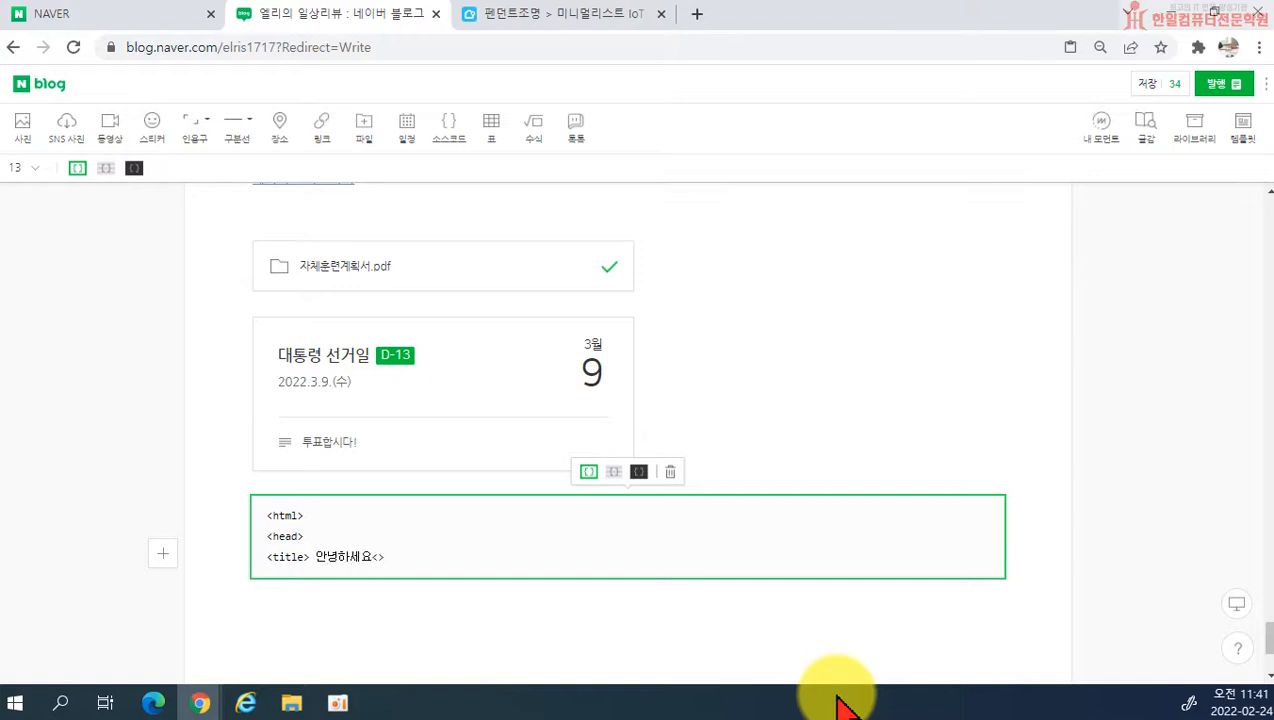
{"action": "type", "text": "</tile"}
{"action": "type", "text": "e>"}
{"action": "key", "text": "Return"}
{"action": "type", "text": "</head>"}
{"action": "key", "text": "Return"}
Step: Add the lines <body>, 연습중입니다., </body> and </html> to finish the code block
{"action": "type", "text": "<bod"}
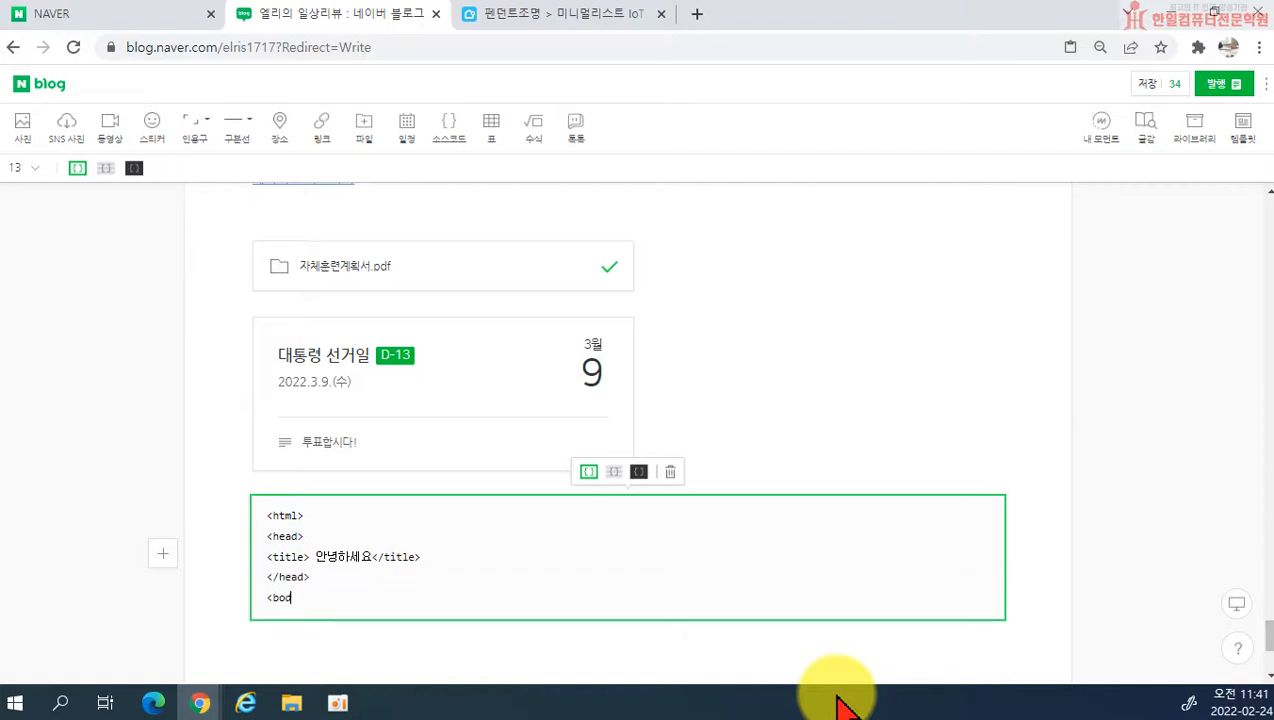
{"action": "type", "text": "y>"}
{"action": "key", "text": "Return"}
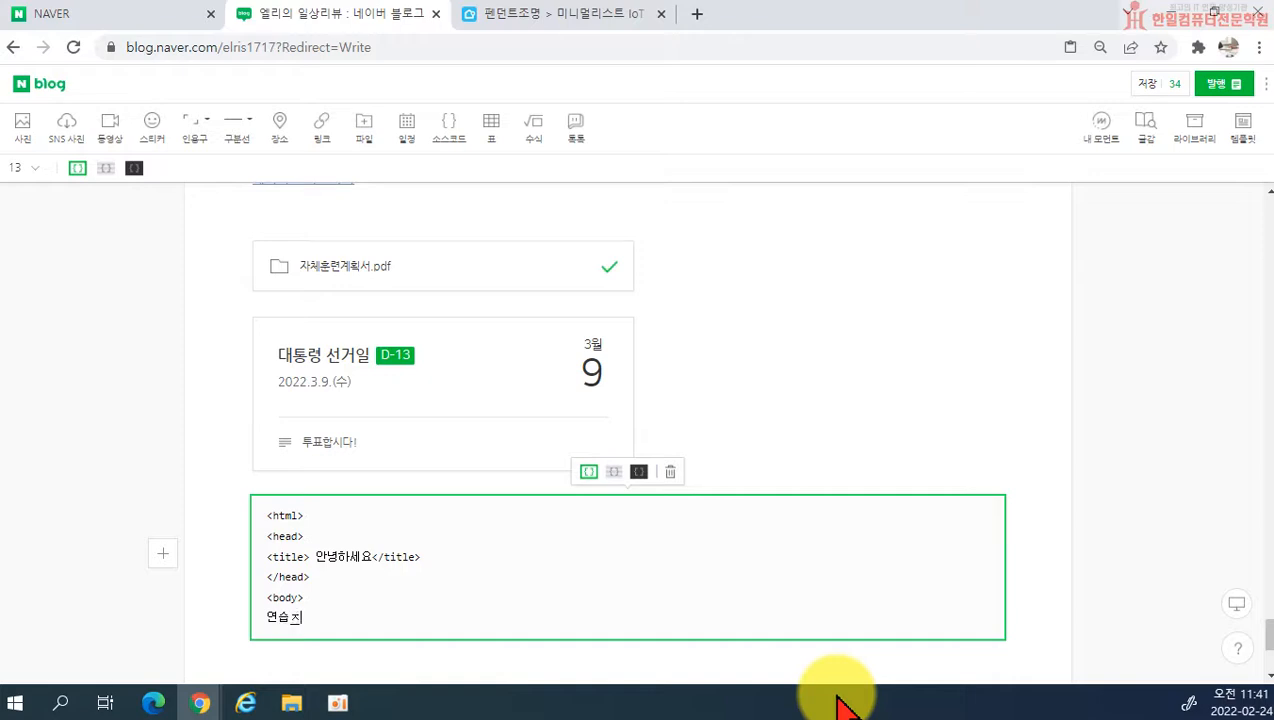
{"action": "type", "text": "."}
{"action": "key", "text": "Return"}
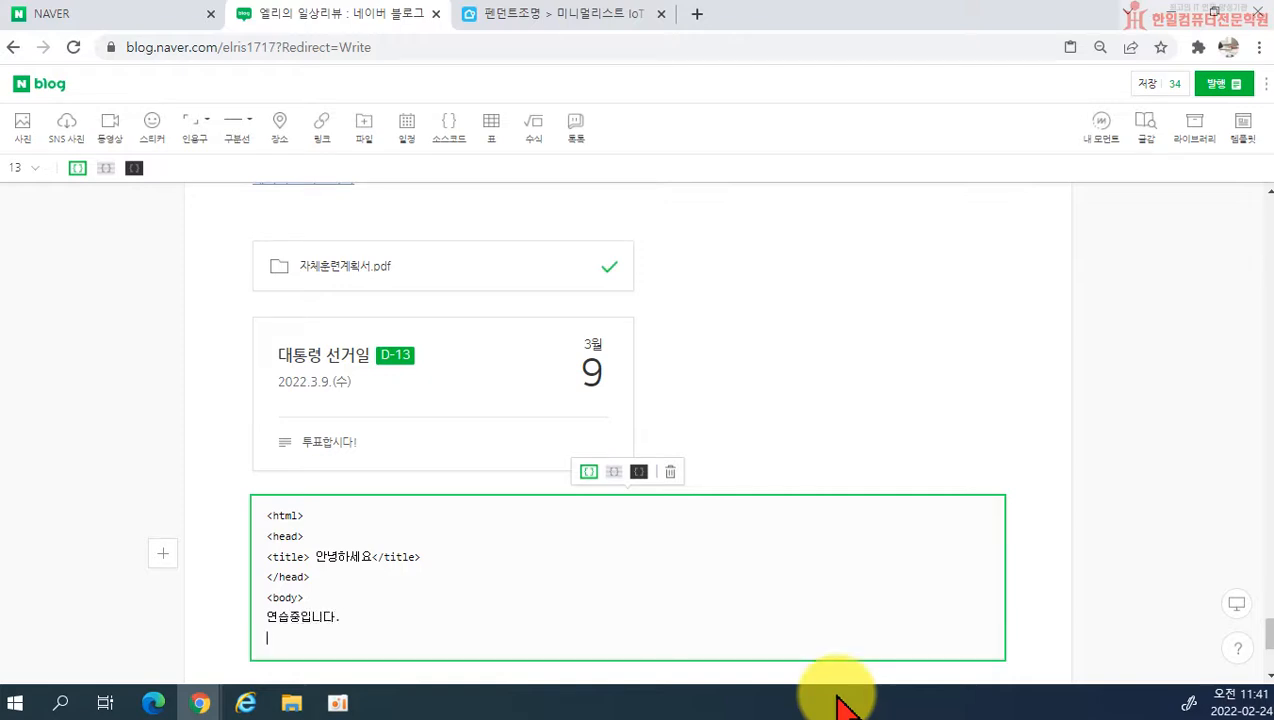
{"action": "type", "text": "</body>"}
{"action": "key", "text": "Return"}
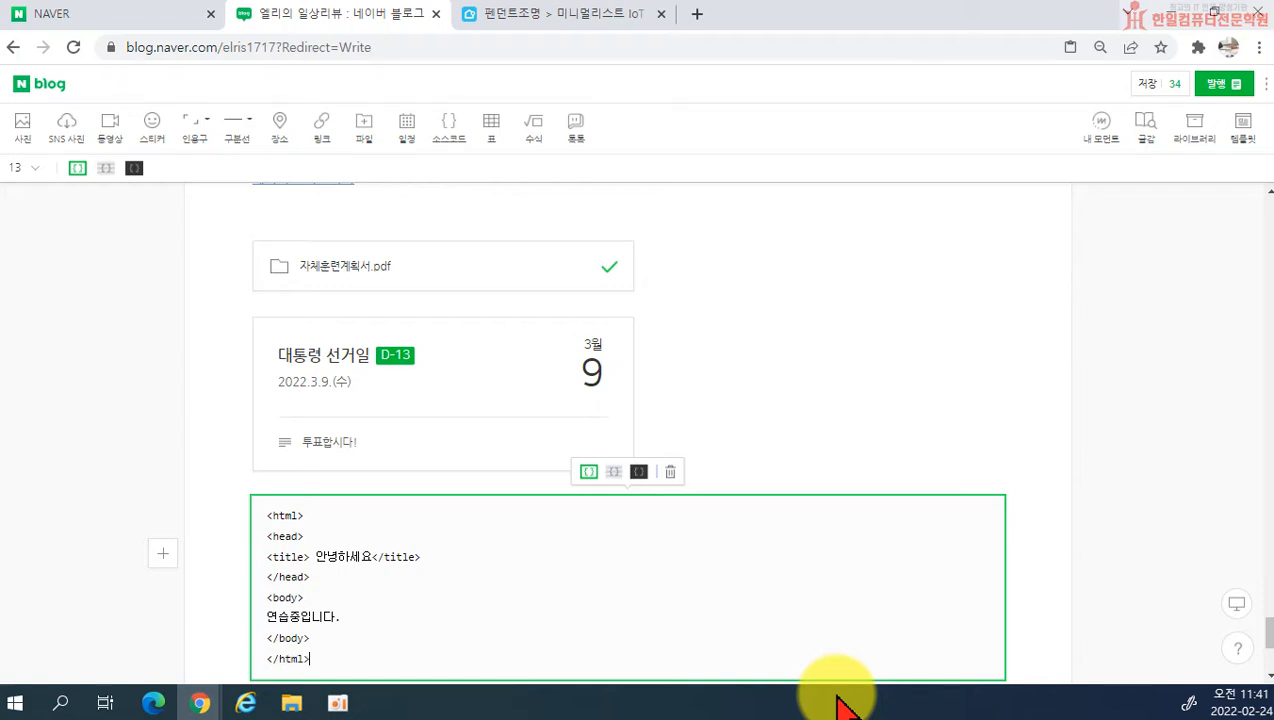
{"action": "type", "text": "</html>"}
{"action": "key", "text": "Return"}
{"action": "key", "text": "BackSpace"}
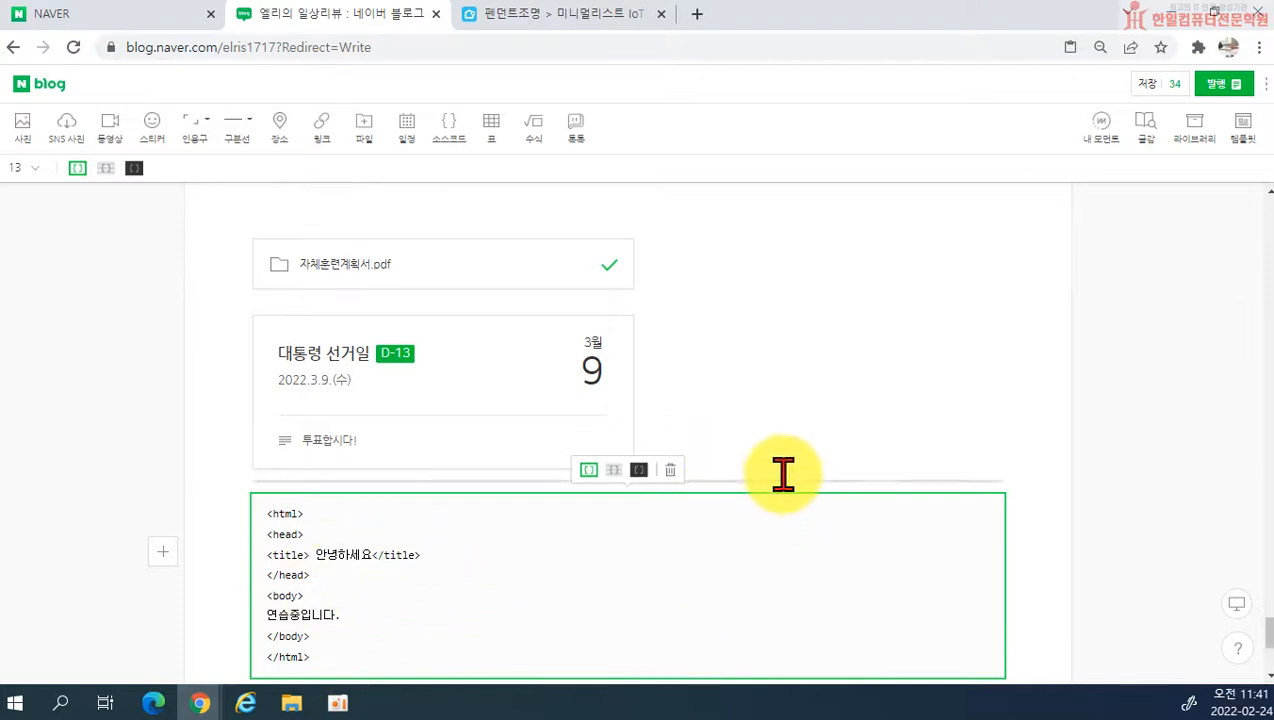
{"action": "left_click", "coordinate": [842, 461]}
{"action": "scroll", "coordinate": [722, 583], "scroll_direction": "down", "scroll_amount": 2}
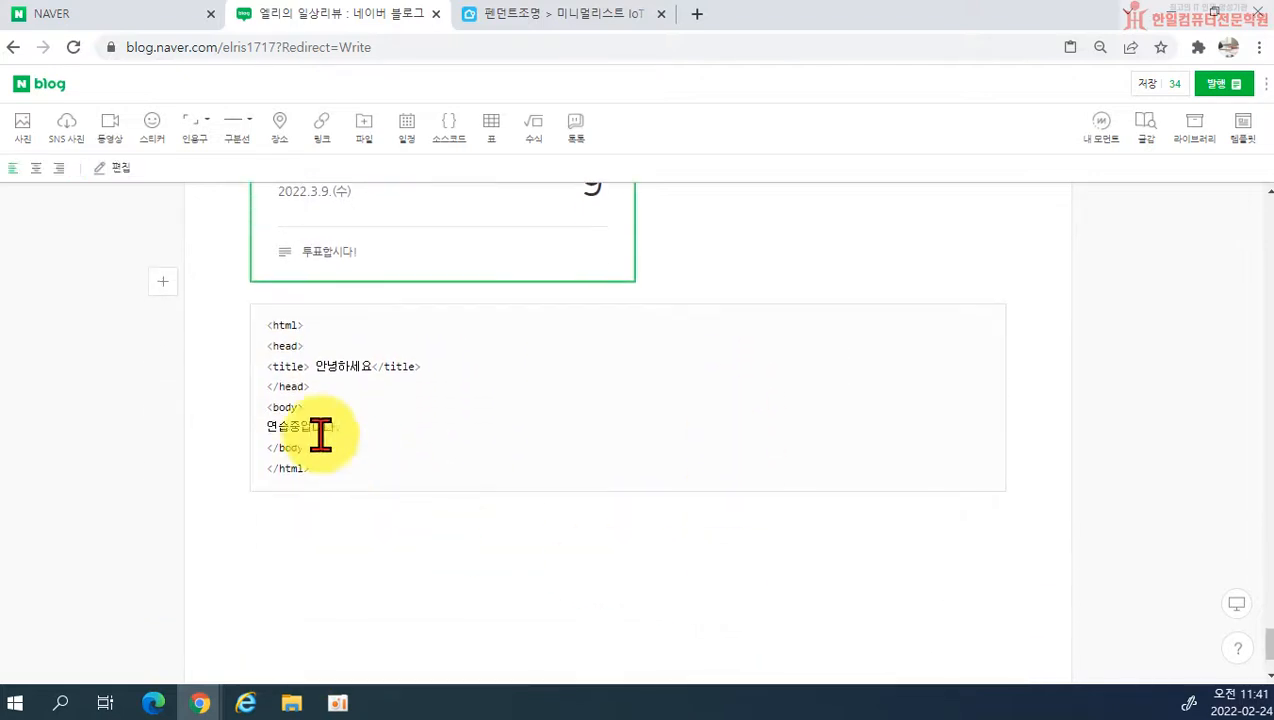
Step: Apply the striped-line style to the source code block
{"action": "scroll", "coordinate": [555, 510], "scroll_direction": "up", "scroll_amount": 1}
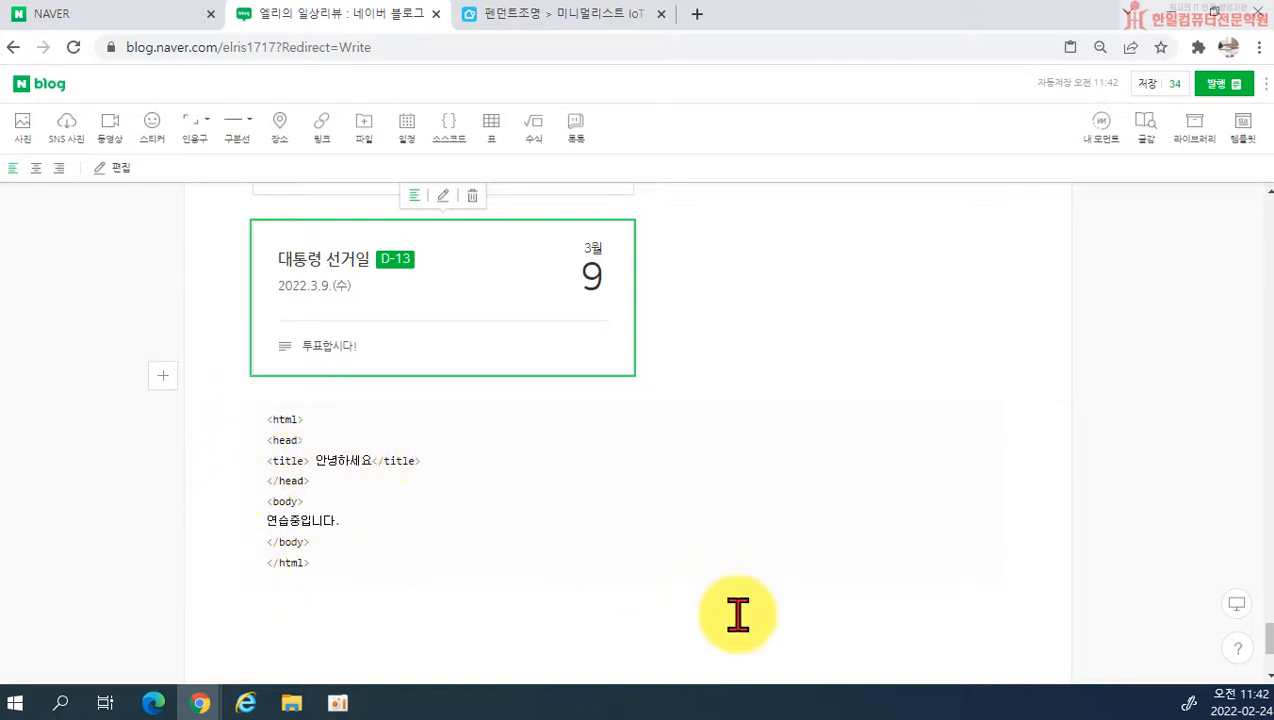
{"action": "left_click", "coordinate": [583, 435]}
{"action": "left_click", "coordinate": [614, 380]}
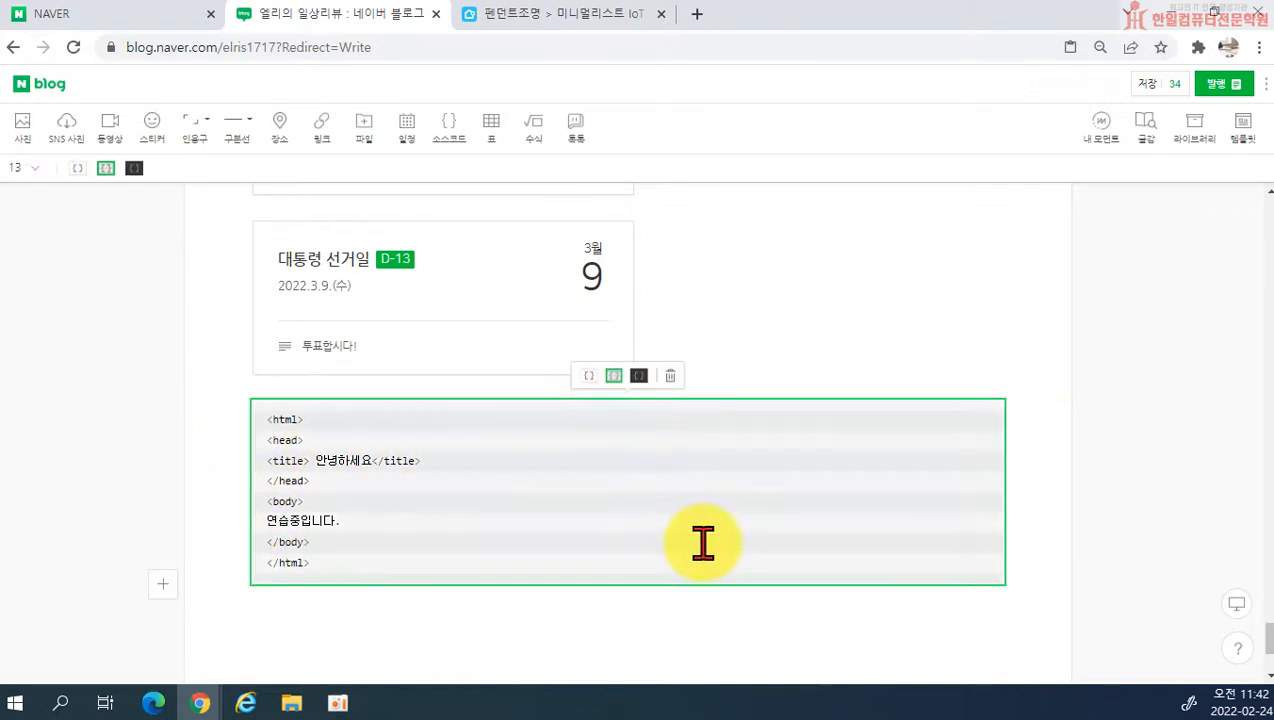
Step: Change the source code block to the dark background style
{"action": "left_click", "coordinate": [641, 650]}
{"action": "left_click", "coordinate": [603, 562]}
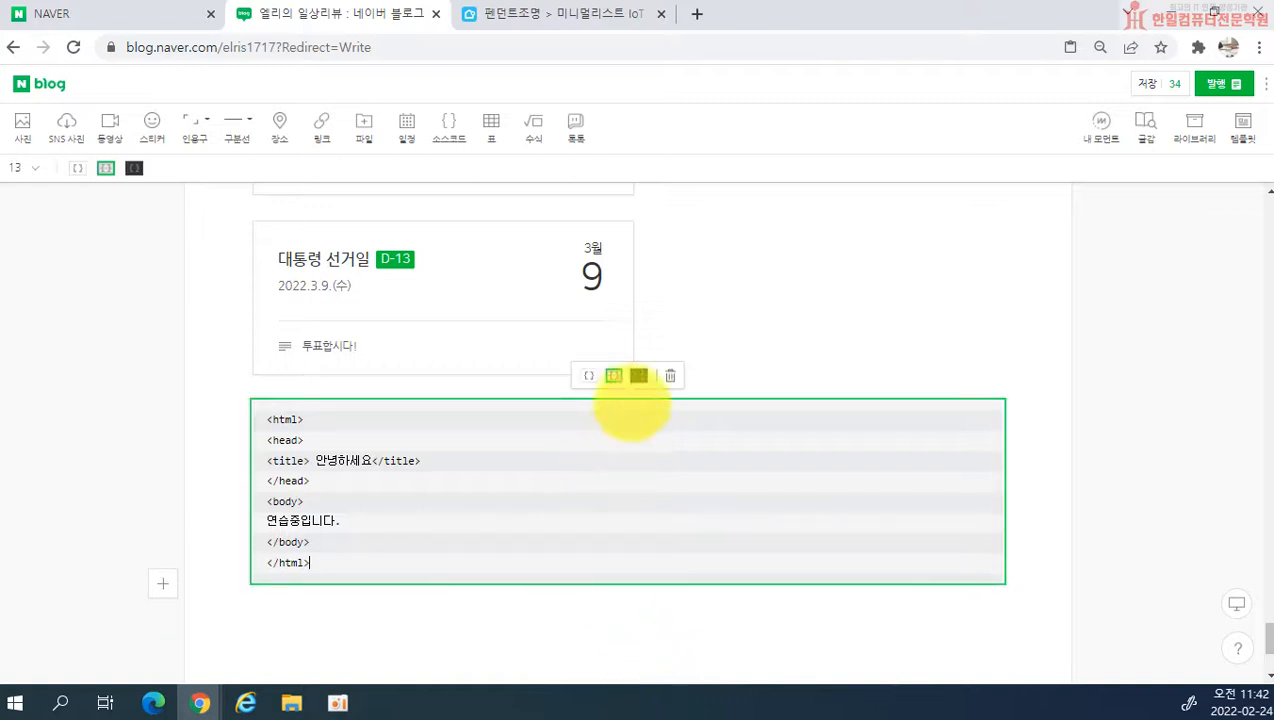
{"action": "left_click", "coordinate": [641, 375]}
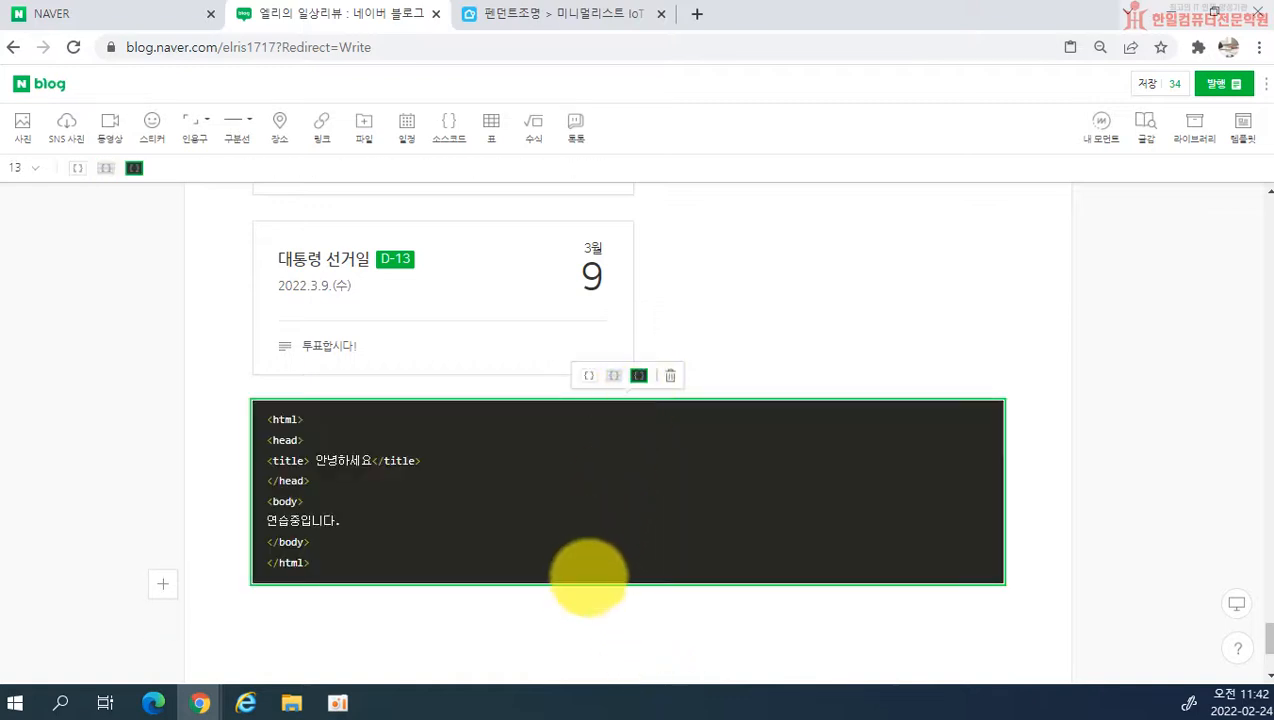
{"action": "left_click", "coordinate": [579, 603]}
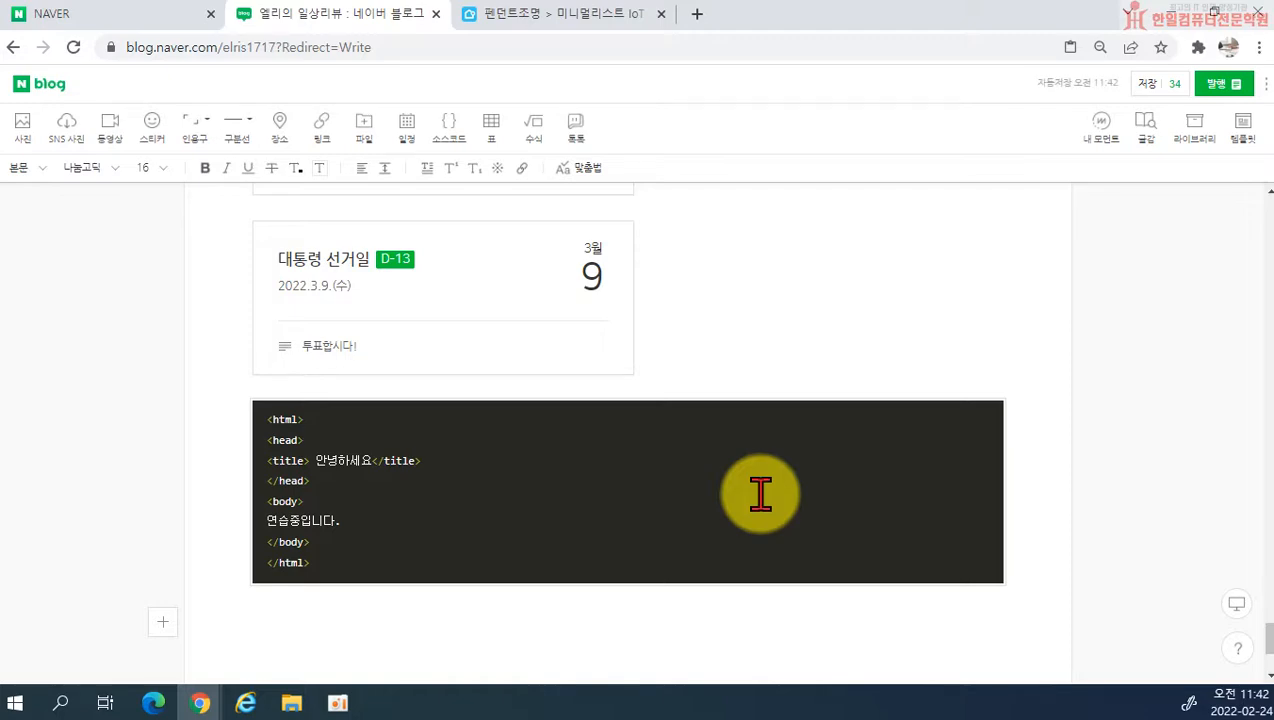
{"action": "scroll", "coordinate": [668, 392], "scroll_direction": "up", "scroll_amount": 15}
{"action": "scroll", "coordinate": [345, 335], "scroll_direction": "up", "scroll_amount": 15}
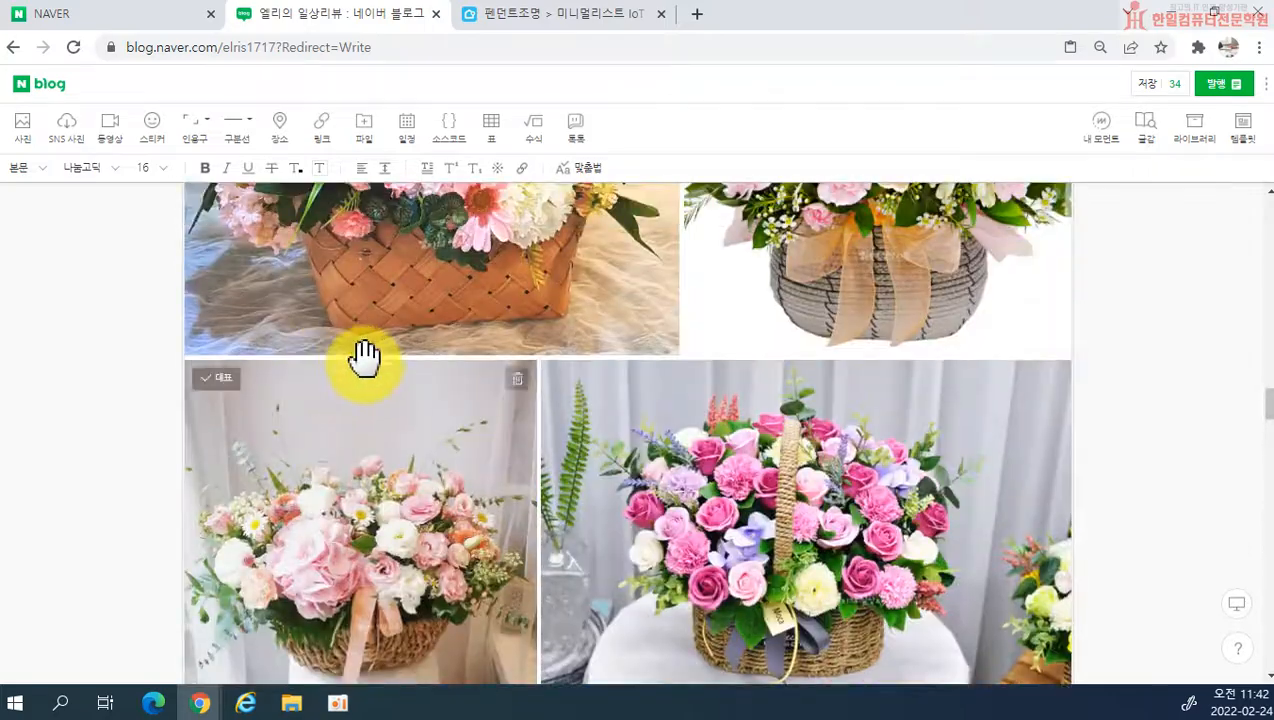
{"action": "scroll", "coordinate": [363, 356], "scroll_direction": "up", "scroll_amount": 15}
{"action": "scroll", "coordinate": [437, 428], "scroll_direction": "down", "scroll_amount": 1}
{"action": "left_click_drag", "start_coordinate": [1264, 270], "coordinate": [1265, 649]}
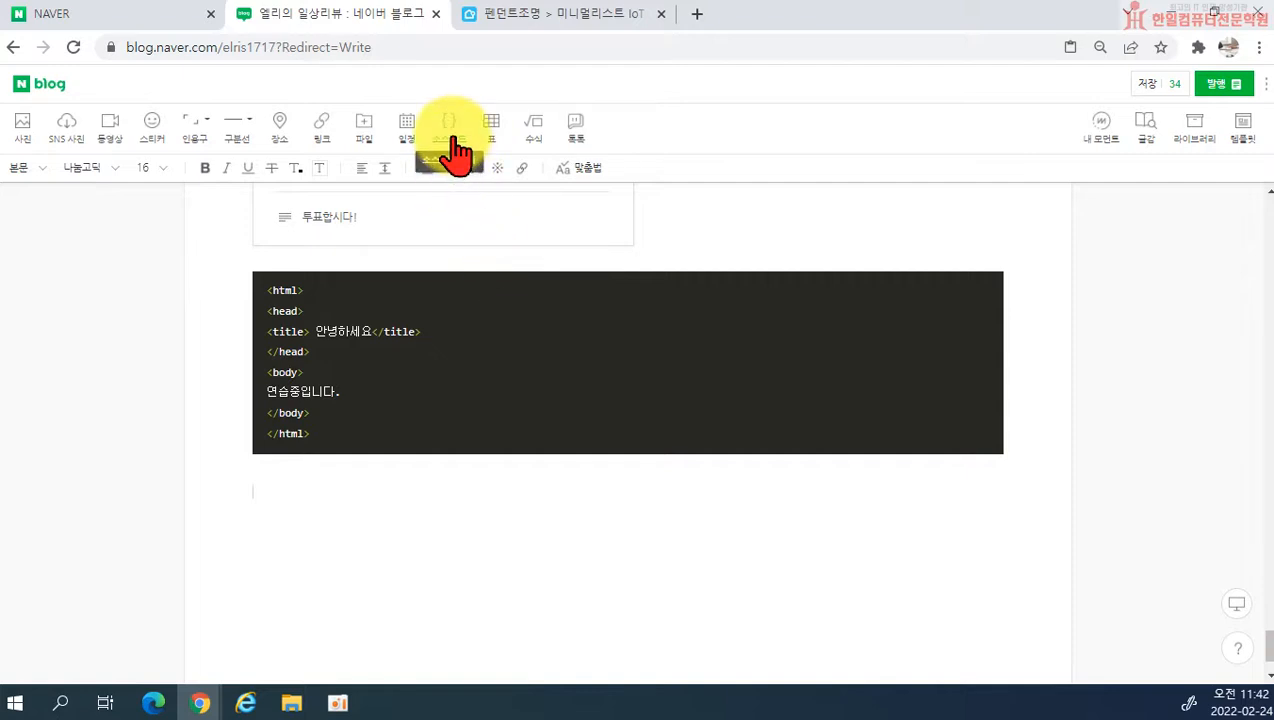
Step: Insert a 3×3 table below the source code block and add a column after its first column
{"action": "left_click", "coordinate": [476, 486]}
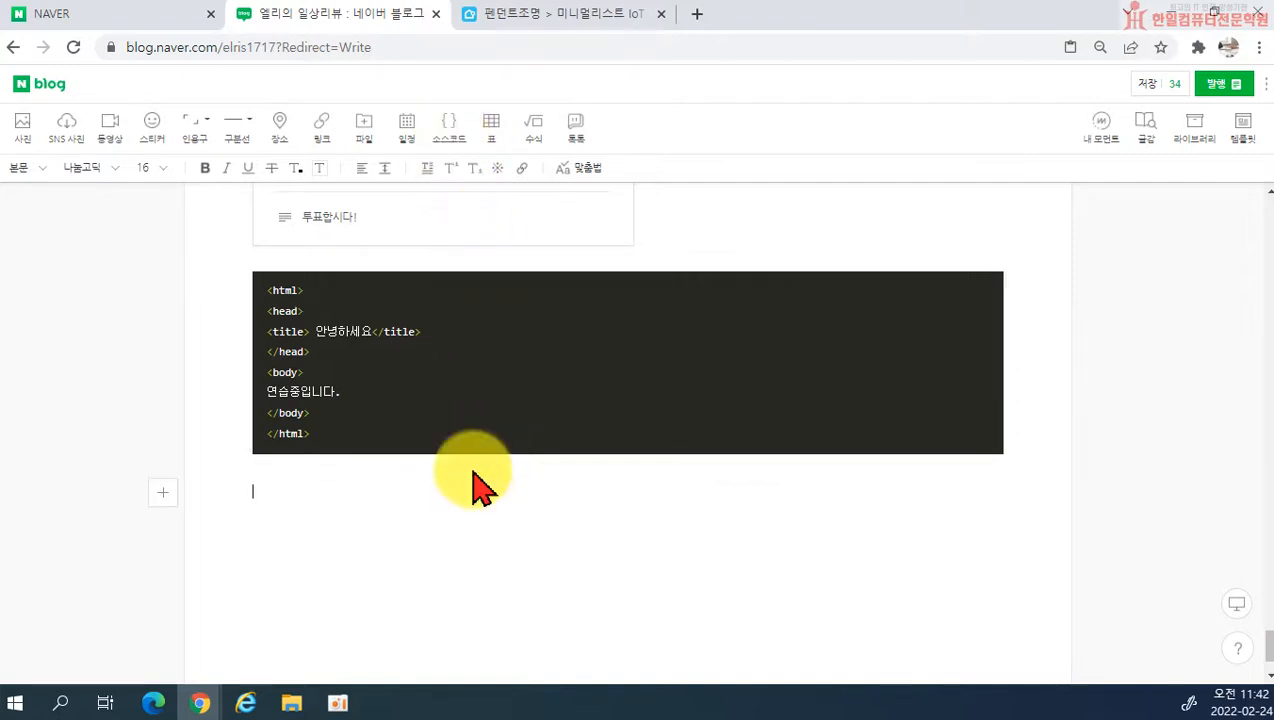
{"action": "left_click", "coordinate": [491, 127]}
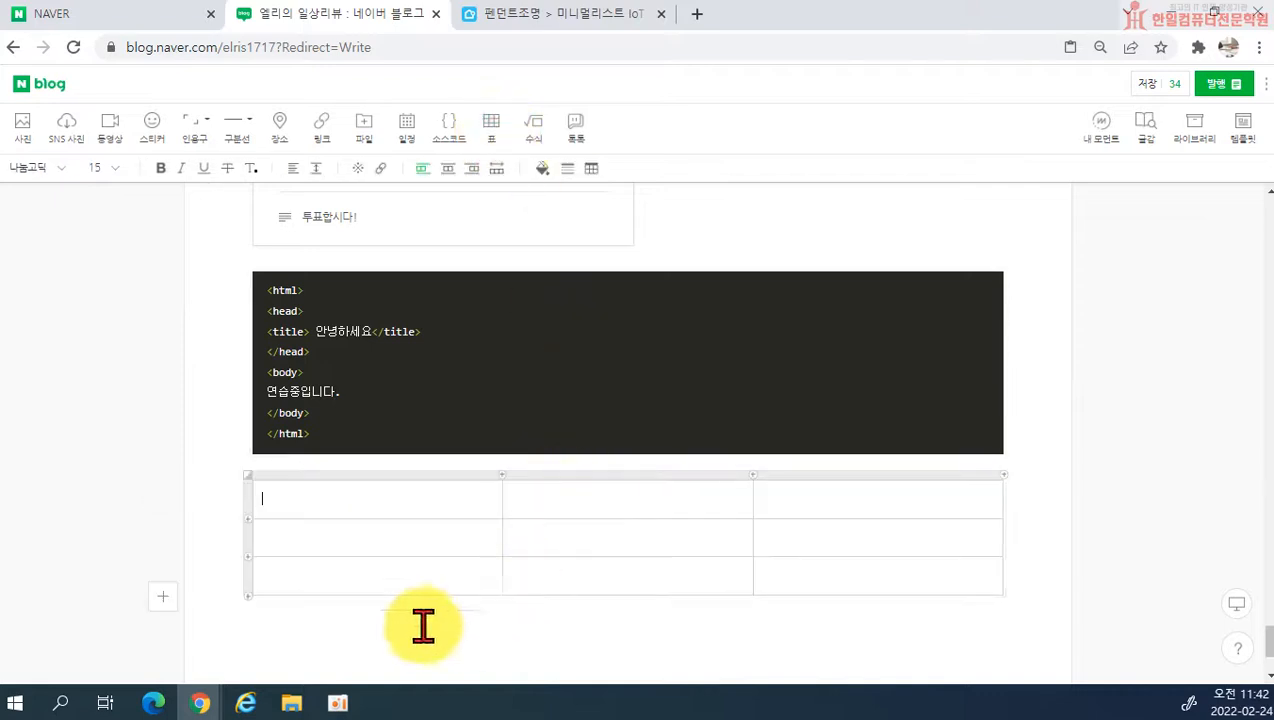
{"action": "left_click", "coordinate": [501, 474]}
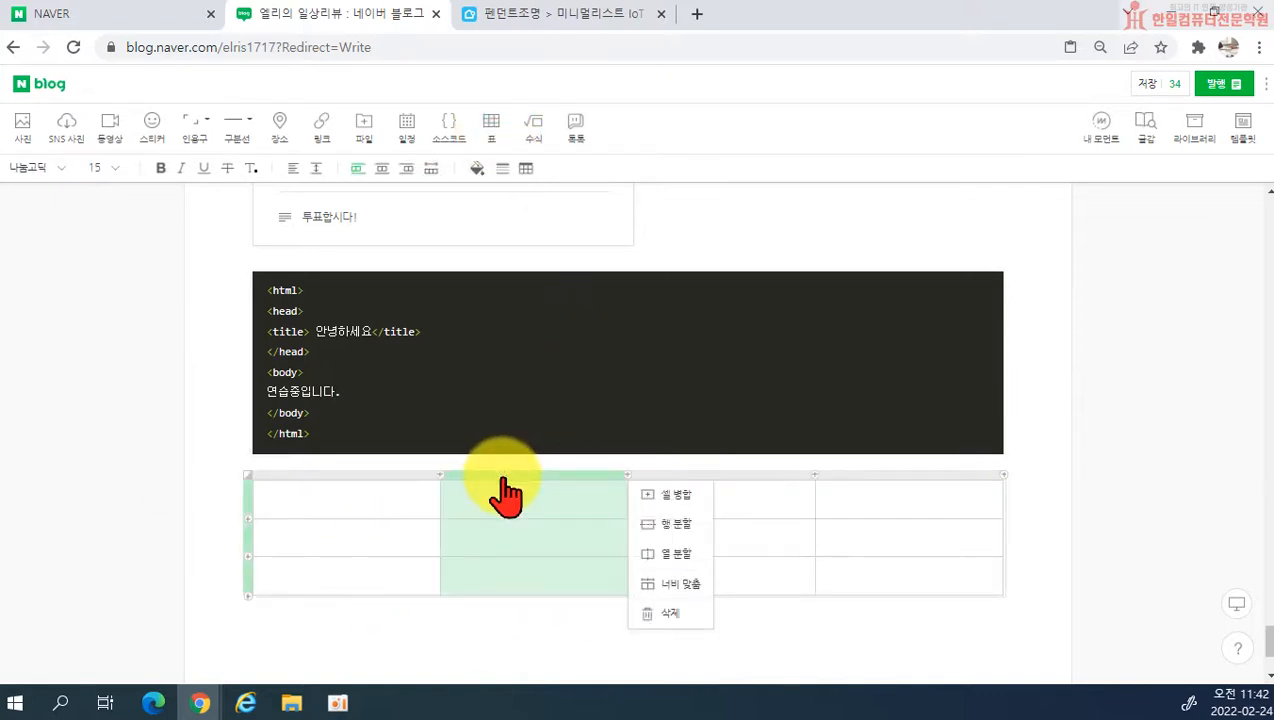
{"action": "left_click", "coordinate": [532, 648]}
Step: Merge the first two cells in the top row of the table
{"action": "scroll", "coordinate": [450, 560], "scroll_direction": "down", "scroll_amount": 2}
{"action": "left_click_drag", "start_coordinate": [390, 375], "coordinate": [499, 382]}
{"action": "right_click", "coordinate": [606, 384]}
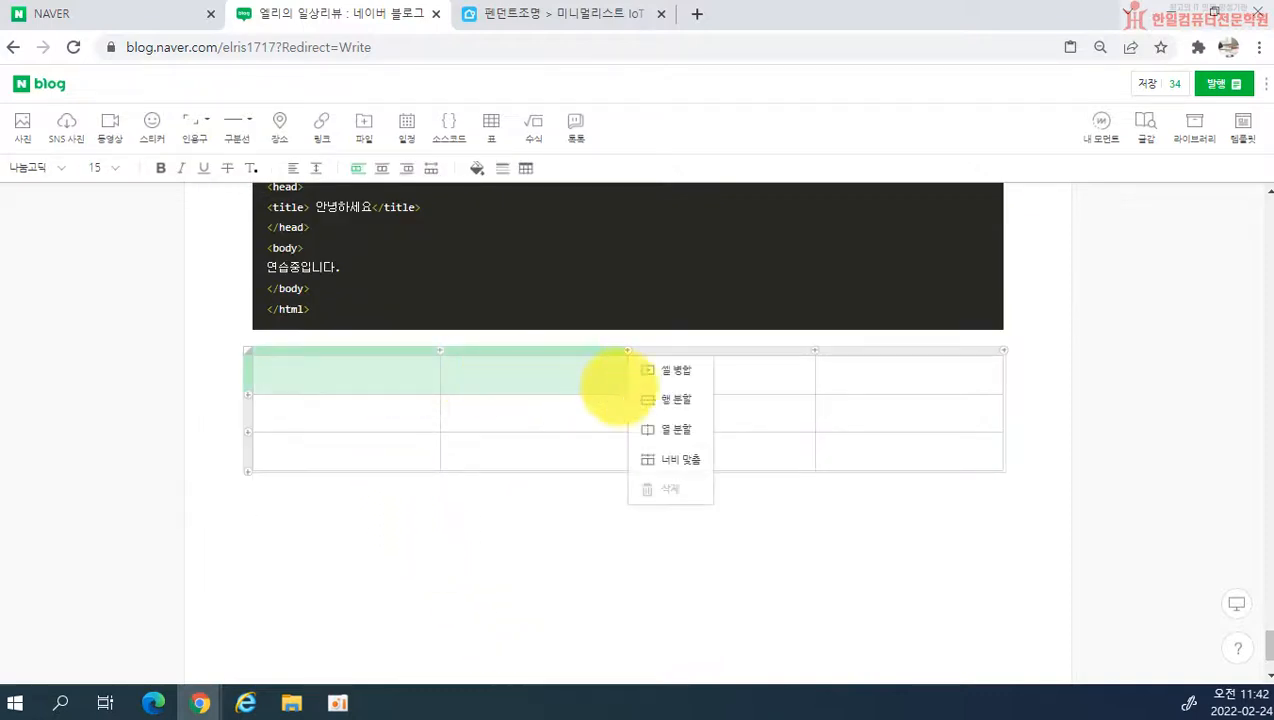
{"action": "left_click", "coordinate": [663, 378]}
{"action": "left_click", "coordinate": [583, 535]}
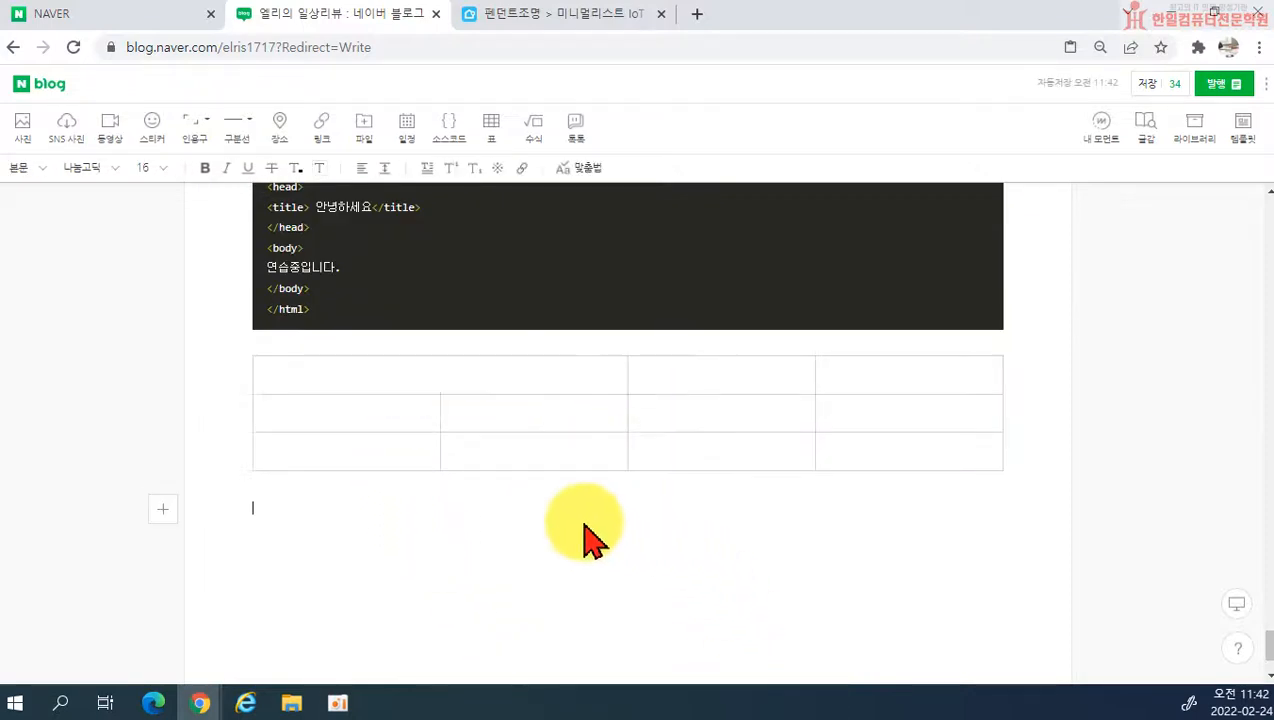
Step: Fill all cells in the table's top row with yellow
{"action": "left_click_drag", "start_coordinate": [555, 370], "coordinate": [860, 386]}
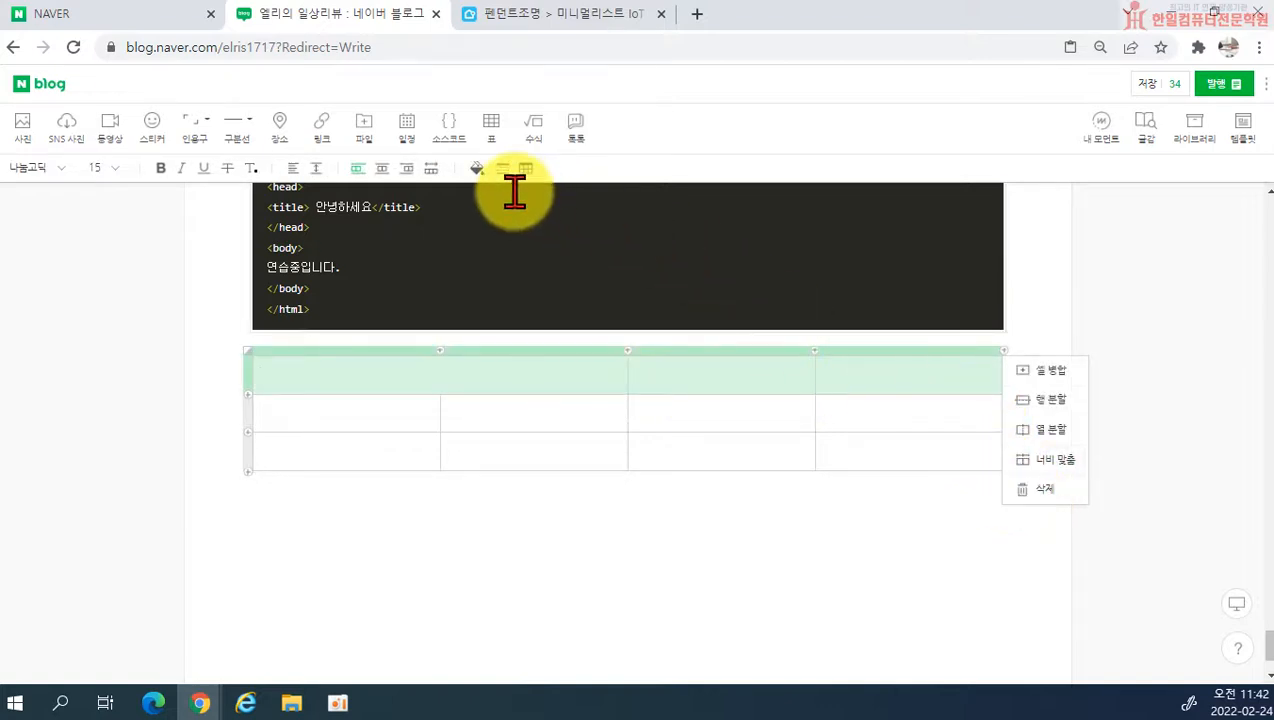
{"action": "left_click", "coordinate": [477, 168]}
{"action": "left_click", "coordinate": [517, 258]}
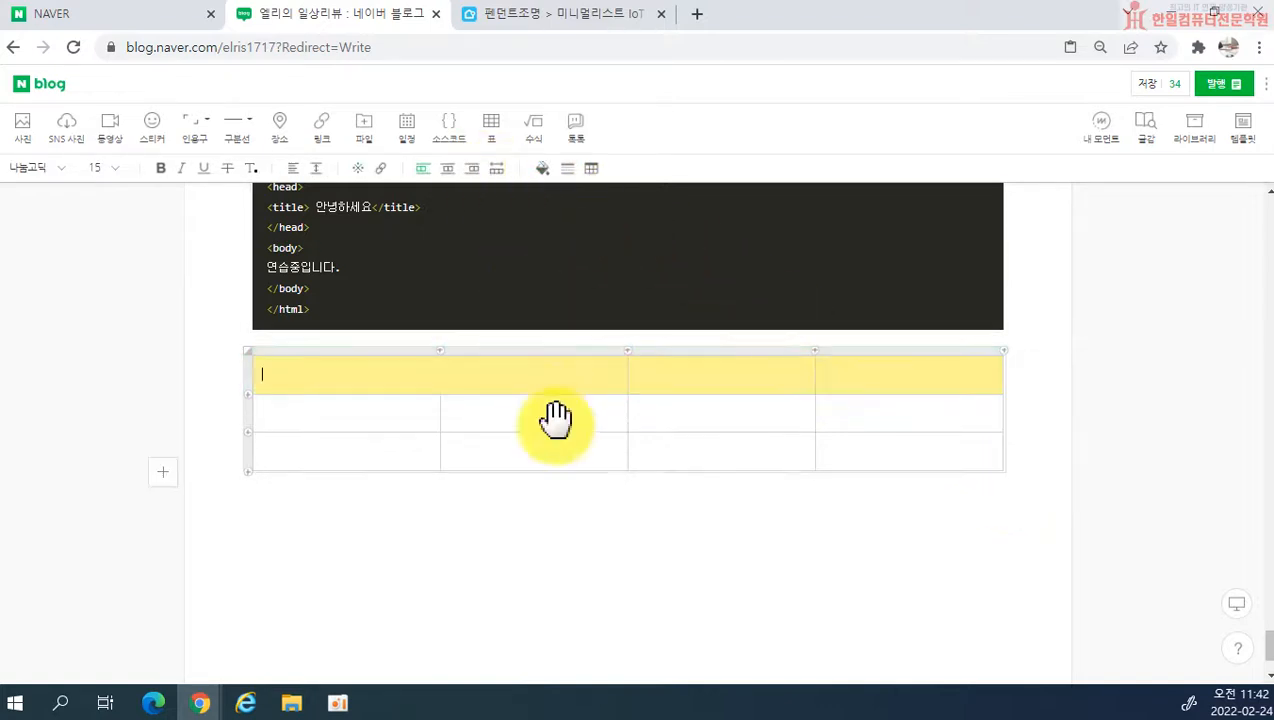
{"action": "left_click", "coordinate": [577, 567]}
{"action": "left_click", "coordinate": [435, 415]}
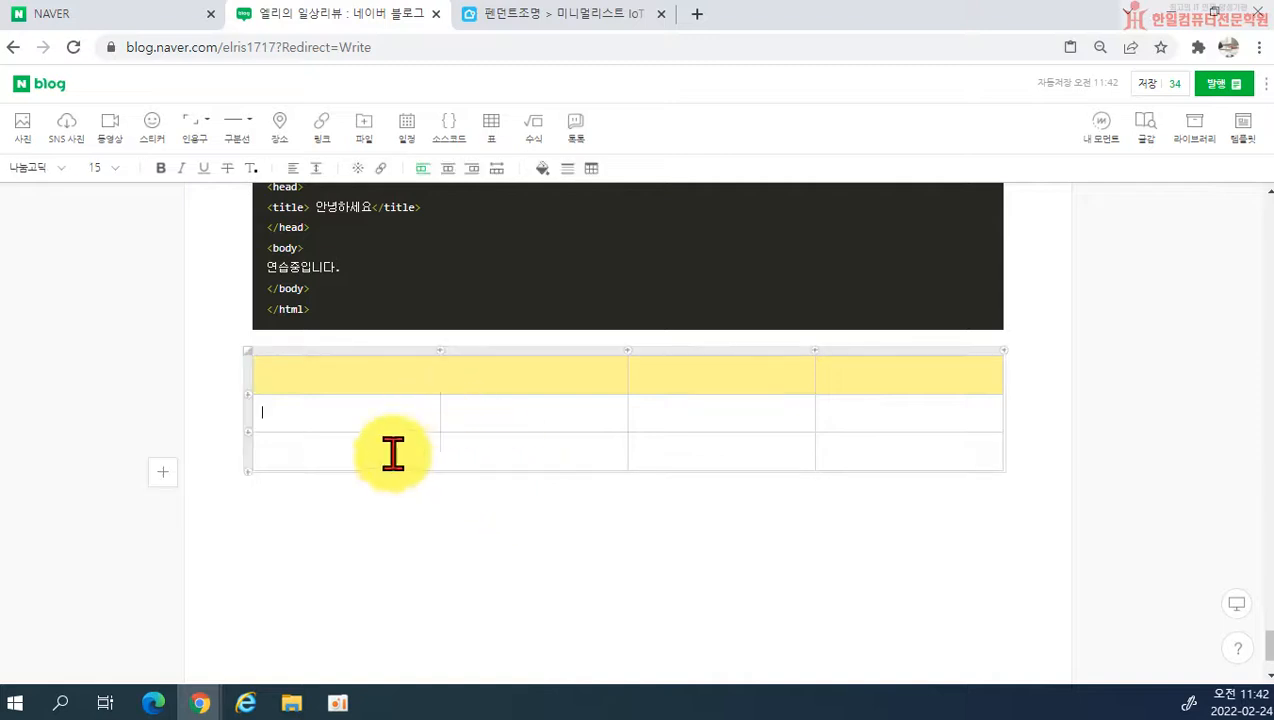
Step: Delete the entire table and place the text cursor below the source code block
{"action": "left_click", "coordinate": [248, 352]}
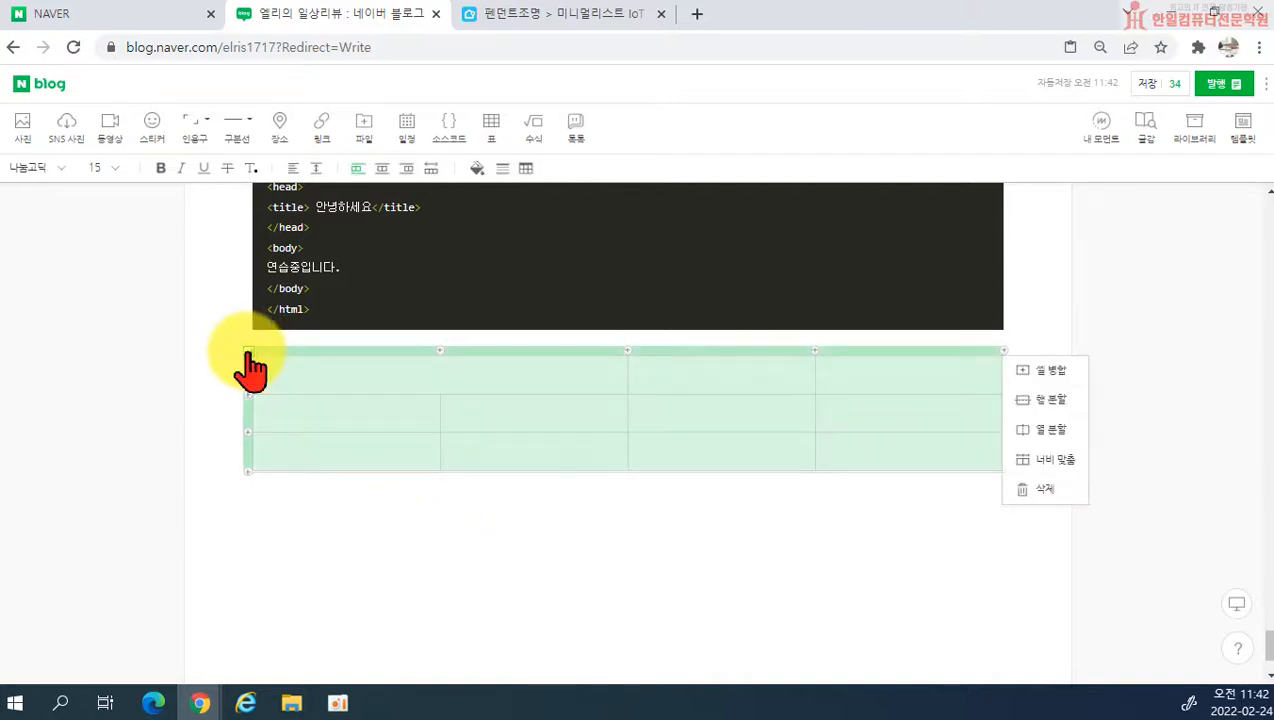
{"action": "left_click", "coordinate": [1053, 510]}
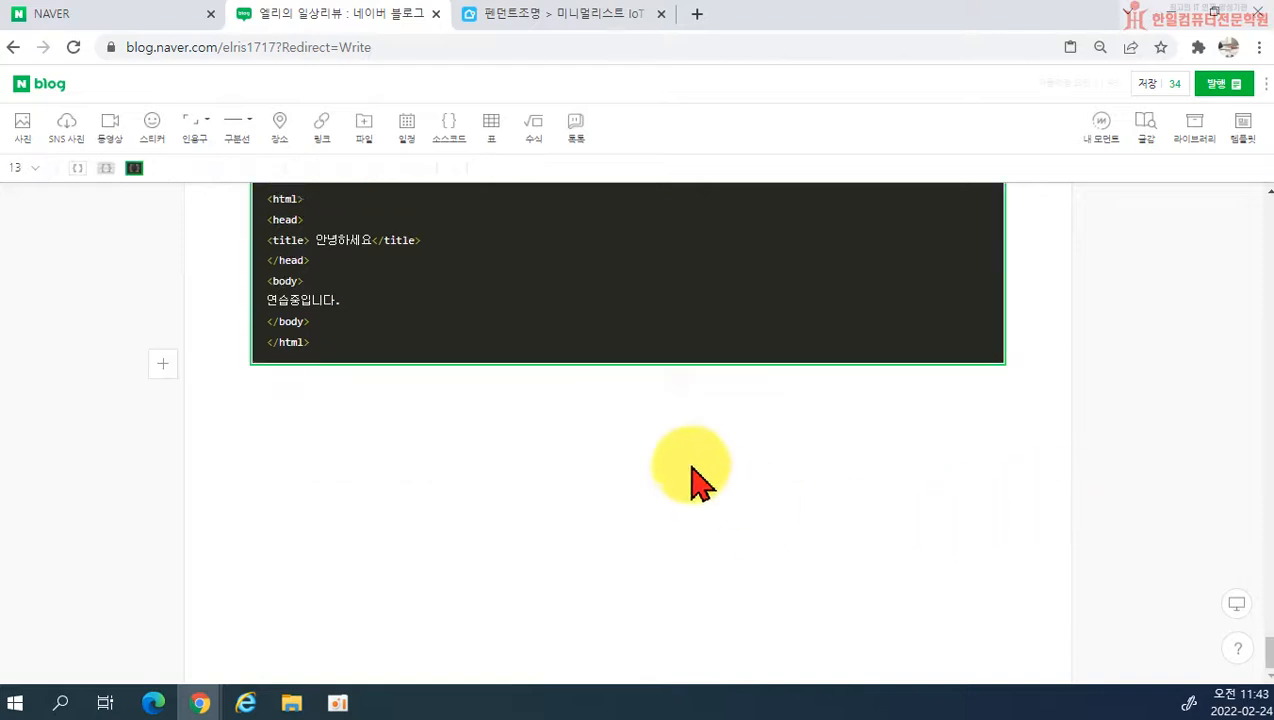
{"action": "left_click", "coordinate": [483, 455]}
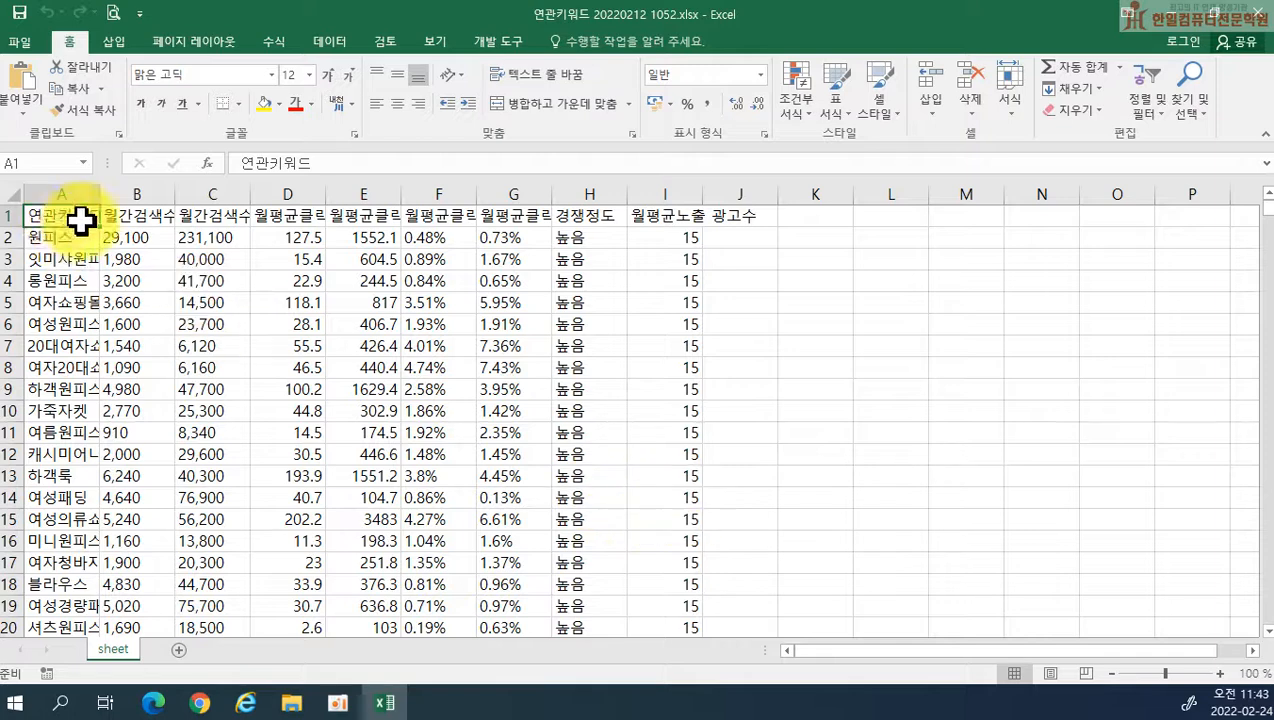
Step: Switch to Excel and apply all borders to cells A1:I5 of 연관키워드 20220212 1052.xlsx
{"action": "left_click_drag", "start_coordinate": [81, 219], "coordinate": [674, 305]}
{"action": "left_click", "coordinate": [240, 104]}
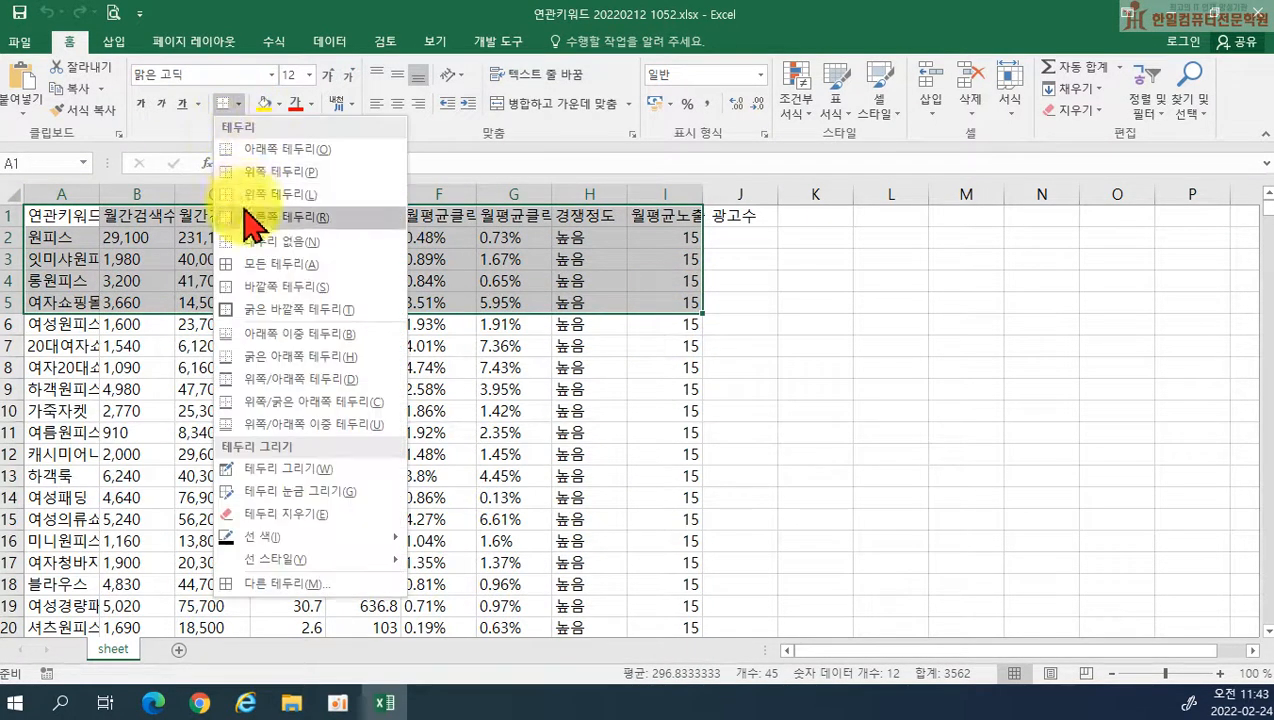
{"action": "left_click", "coordinate": [250, 276]}
Step: Fill the header cells A1:I1 with yellow and widen column I
{"action": "left_click_drag", "start_coordinate": [91, 210], "coordinate": [727, 194]}
{"action": "left_click", "coordinate": [266, 104]}
{"action": "left_click", "coordinate": [455, 407]}
{"action": "left_click", "coordinate": [847, 428]}
Step: Copy cells A1:I5 and close the workbook without saving the changes
{"action": "left_click_drag", "start_coordinate": [48, 210], "coordinate": [695, 312]}
{"action": "right_click", "coordinate": [449, 262]}
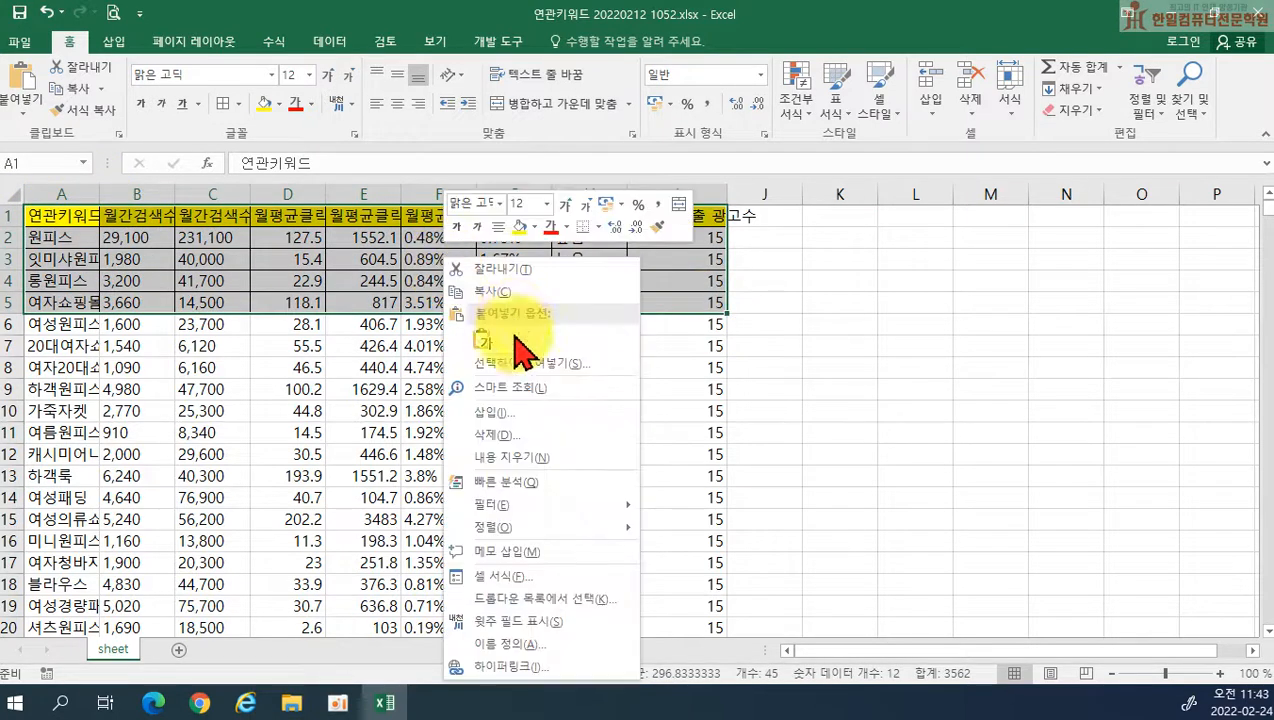
{"action": "left_click", "coordinate": [471, 290]}
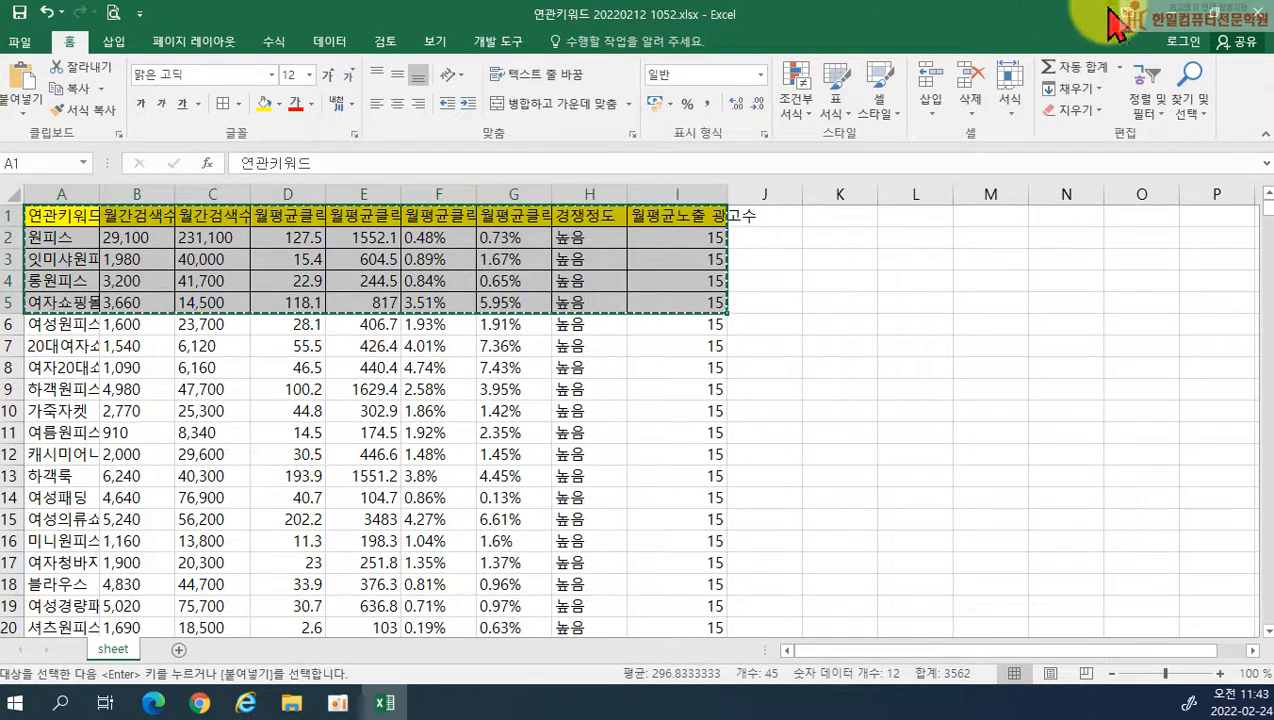
{"action": "left_click", "coordinate": [1257, 13]}
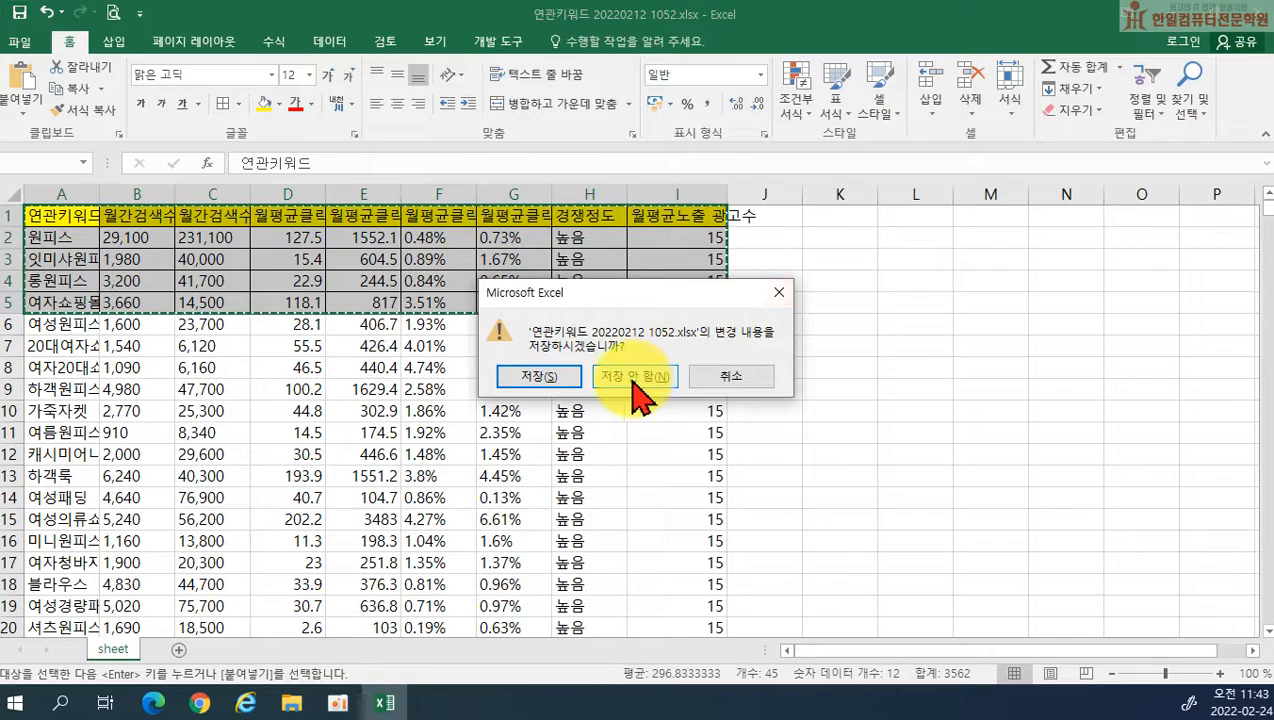
{"action": "left_click", "coordinate": [633, 380]}
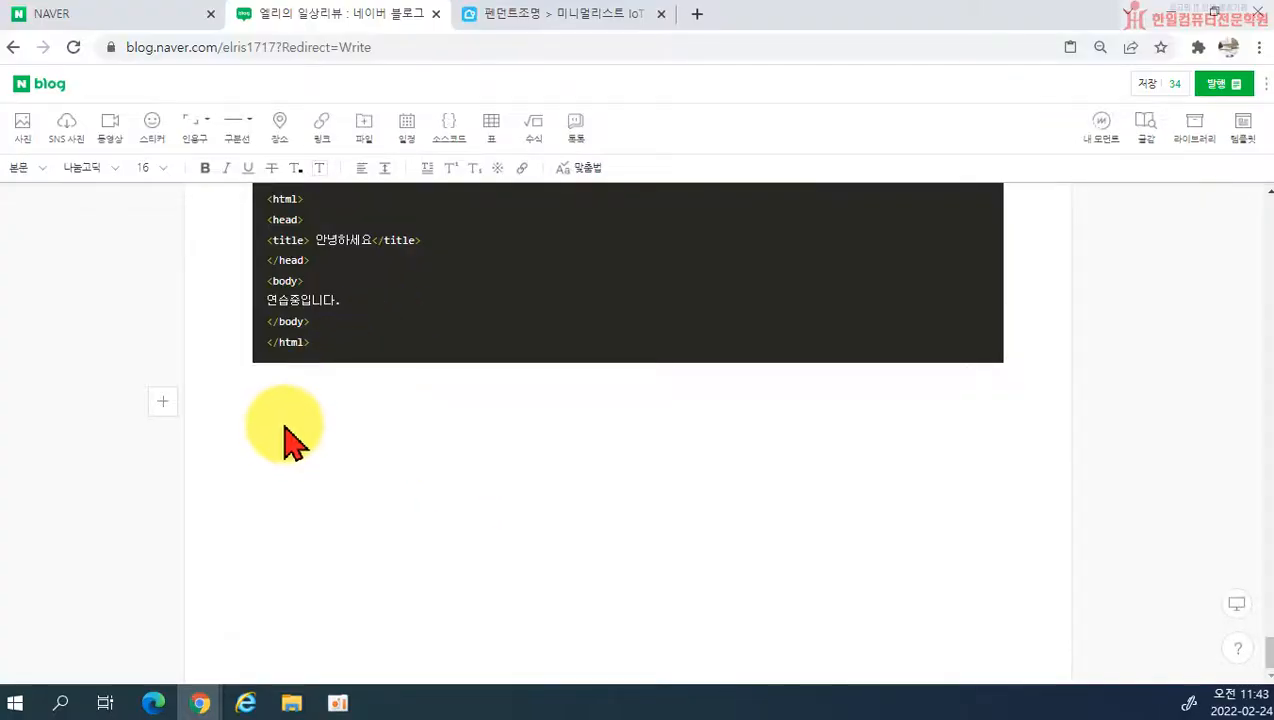
Step: Try to paste the copied cells below the source code block, and undo the paste
{"action": "type", "text": "연관키워드 월간검색수(PC) 월간검색수(모바일) 월평균클릭수(PC) 월평균클릭수(모바일) 월평균클릭률(PC) 월평균클릭률(모바일) 경쟁정도 월평균노출 광고수 원피스 29,100 231,100 127.5 1552.1 0.48% 0.73% 높음 15 잇미샤원피스 1,980 40,000 15.4 604.5 0.89% 1.67% 높음 15 롱원피스 3,200 41,700 22.9 244.5 0.84% 0.65% 높음 15 여자쇼핑몰 3,660 14,500 118.1 817 3.51% 5.95% 높음 15"}
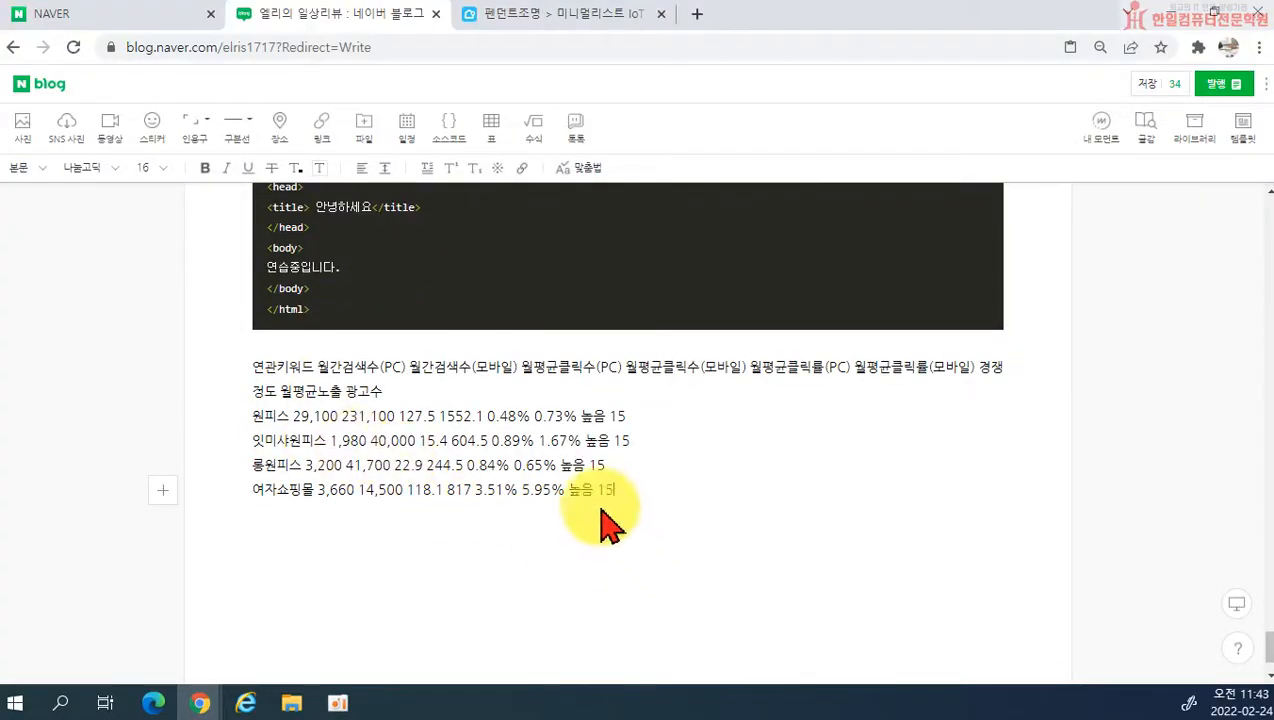
{"action": "key", "text": "ctrl+z"}
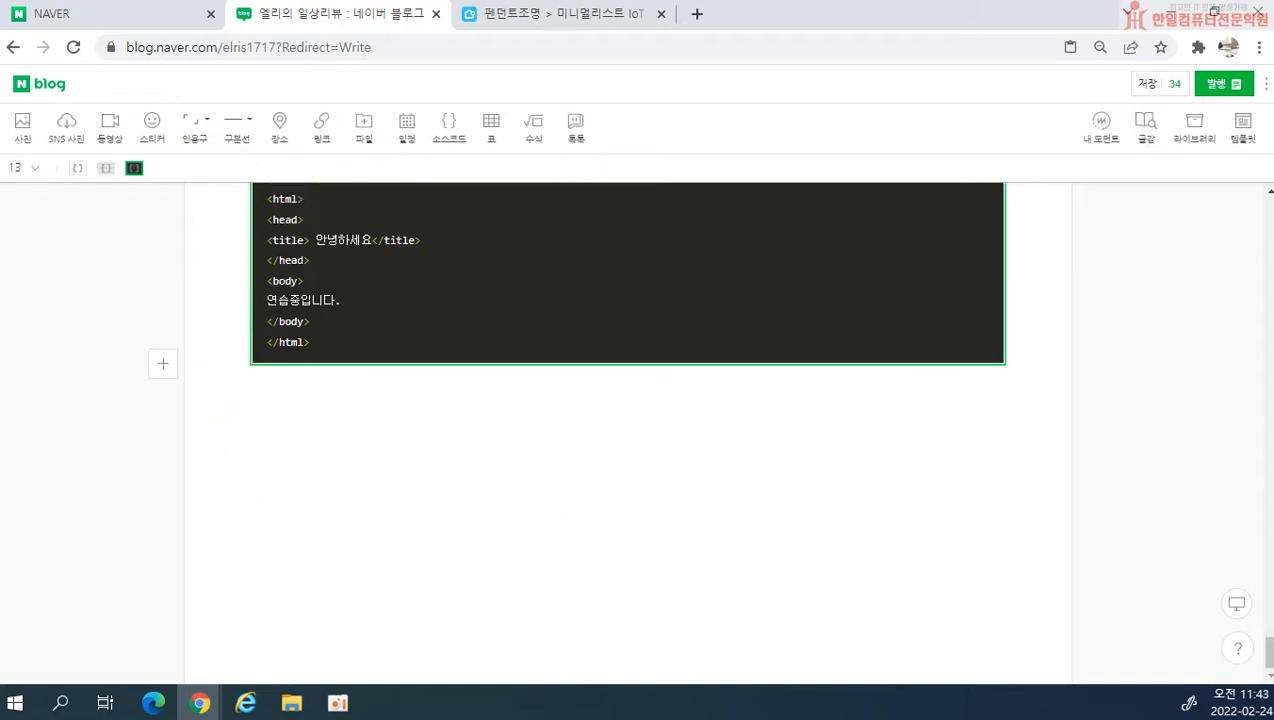
Step: Reopen 연관키워드 20220212 1052.xlsx in Excel, apply all borders to A1:E5 and fill the header cells A1:E1 with yellow
{"action": "key", "text": "super"}
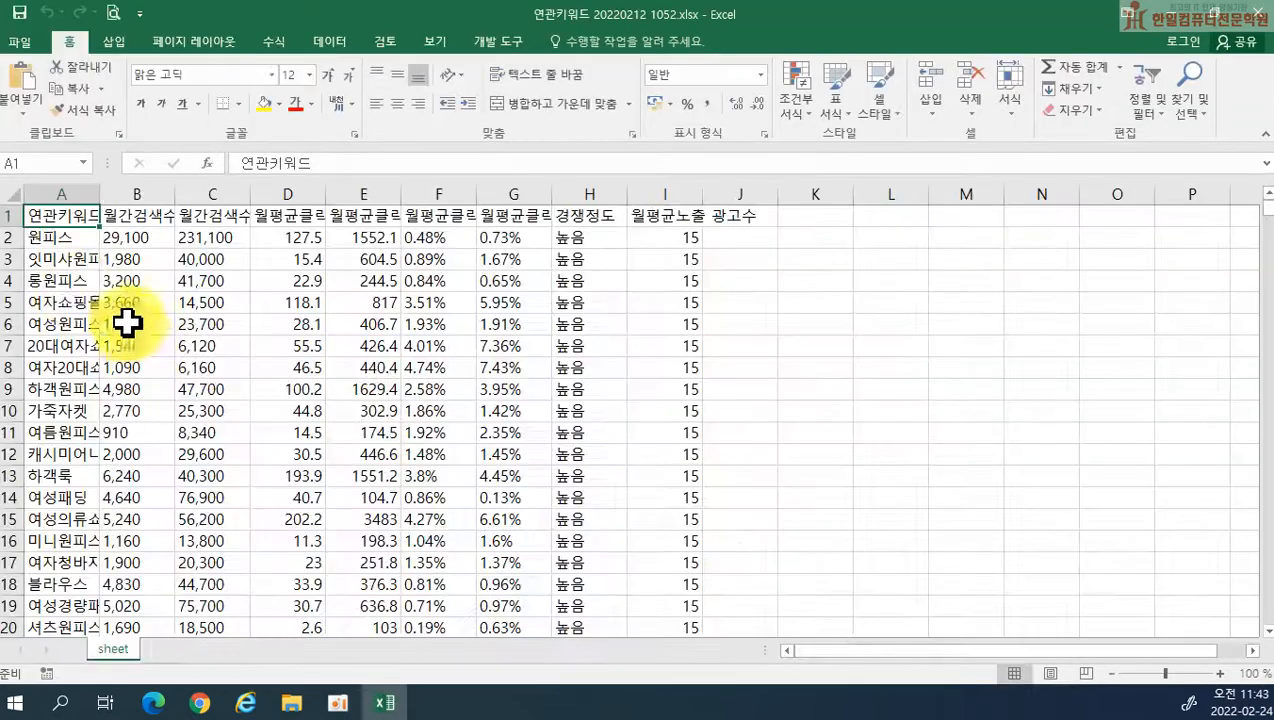
{"action": "left_click_drag", "start_coordinate": [51, 219], "coordinate": [378, 293]}
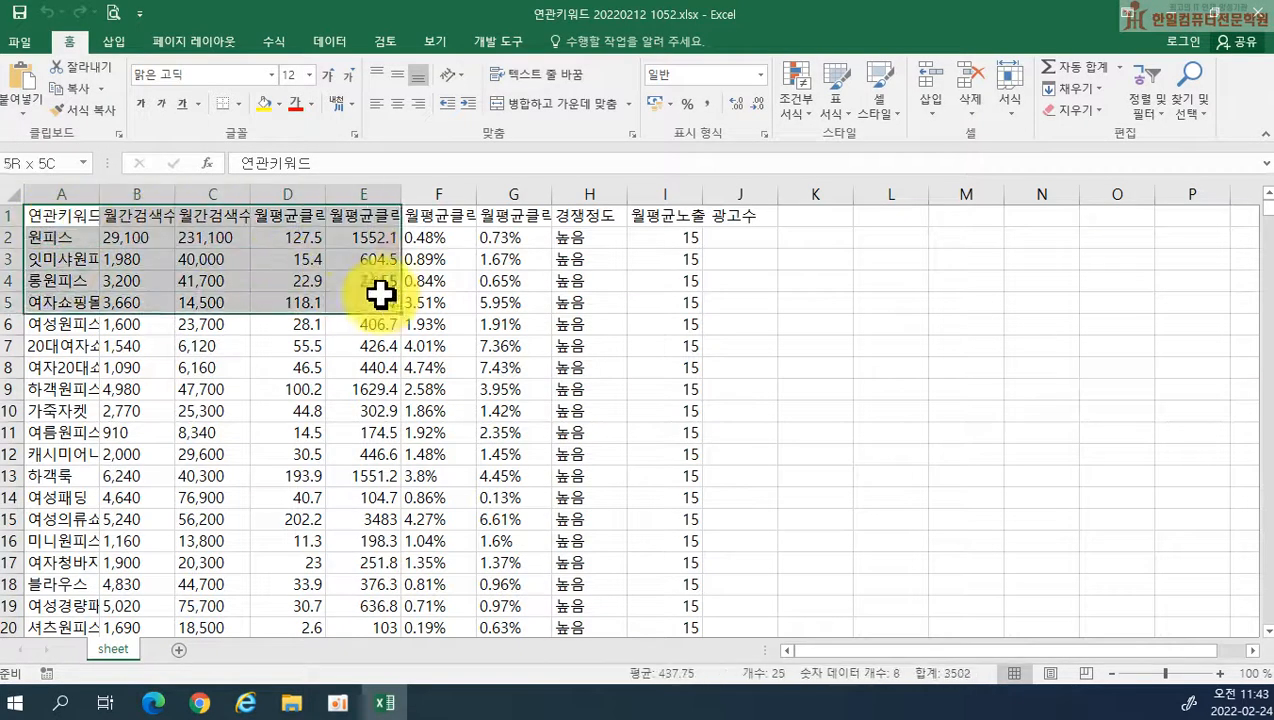
{"action": "left_click", "coordinate": [244, 103]}
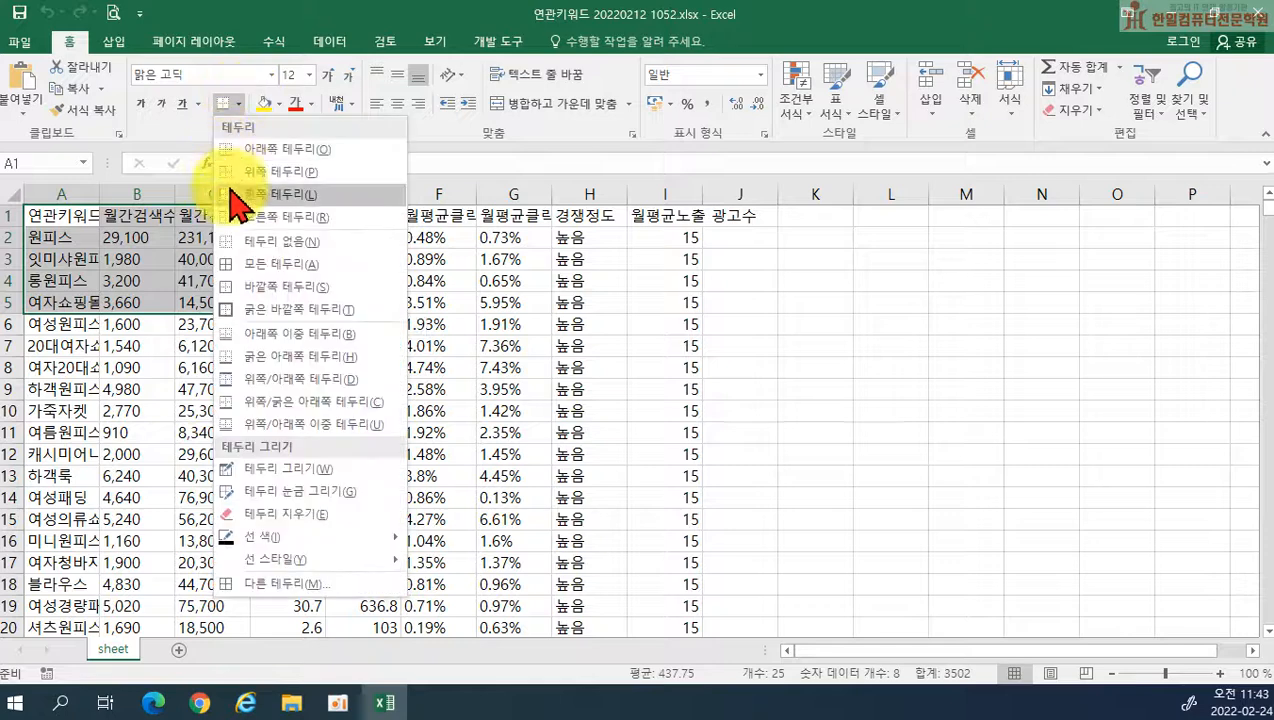
{"action": "left_click", "coordinate": [236, 276]}
{"action": "left_click_drag", "start_coordinate": [62, 219], "coordinate": [363, 215]}
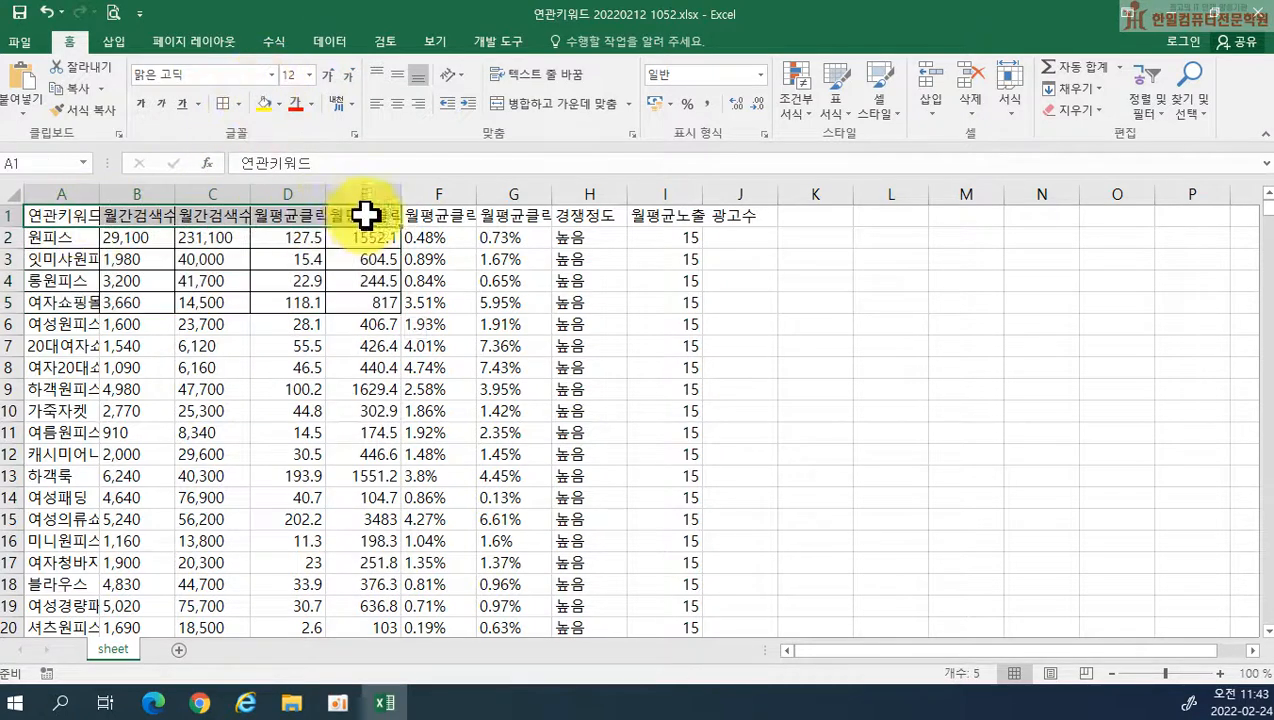
{"action": "left_click", "coordinate": [264, 103]}
Step: Copy cells A1:E5 and paste them into the blog post below the source code block
{"action": "left_click_drag", "start_coordinate": [84, 217], "coordinate": [344, 304]}
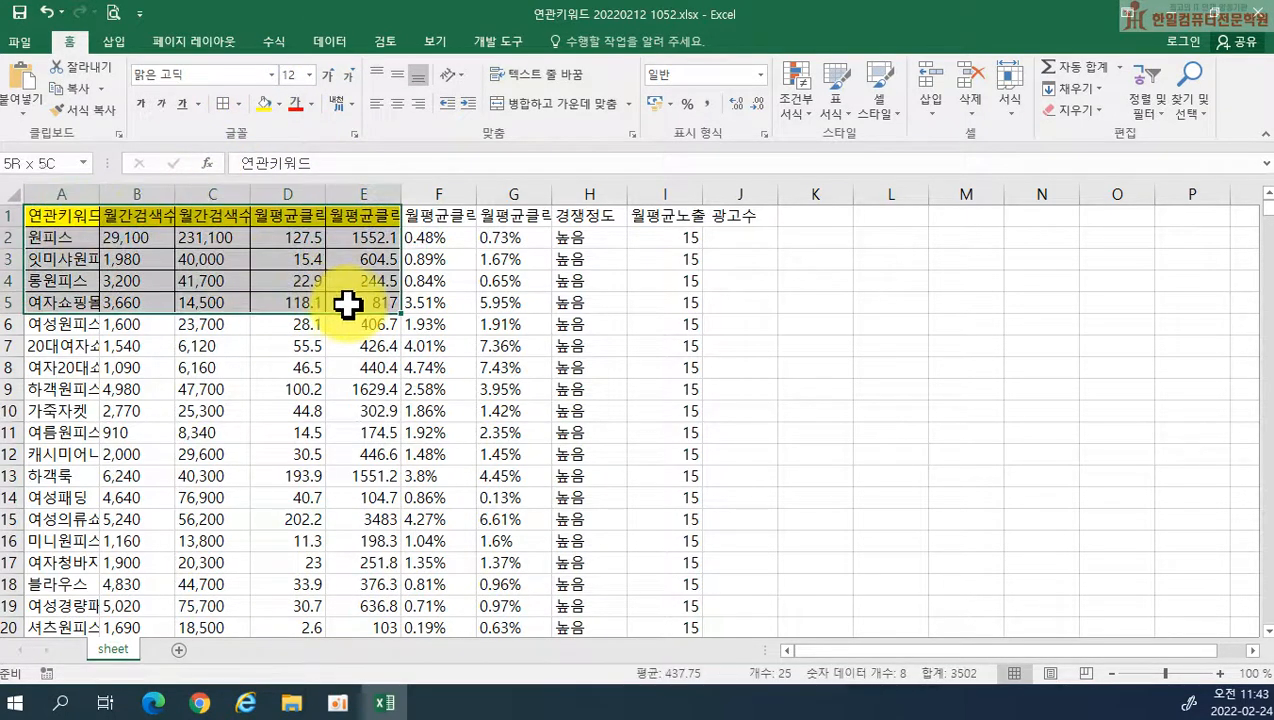
{"action": "key", "text": "ctrl+c"}
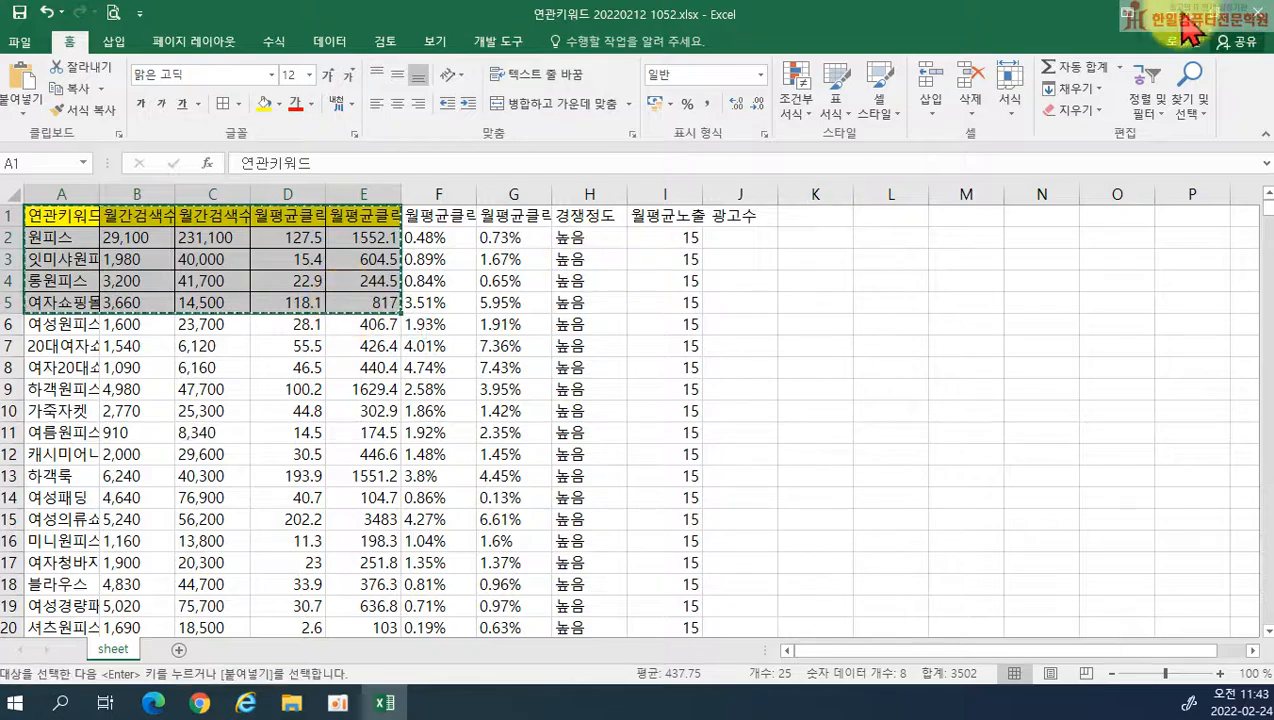
{"action": "left_click", "coordinate": [1175, 28]}
{"action": "left_click", "coordinate": [487, 445]}
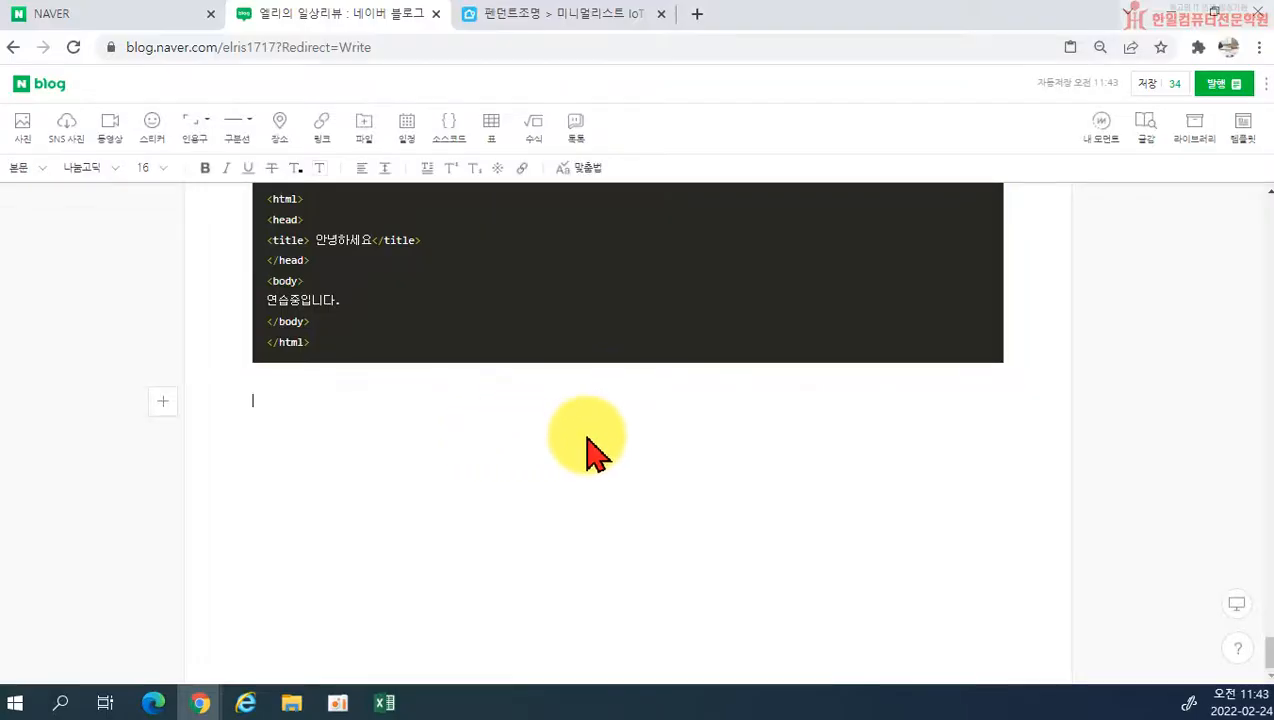
{"action": "key", "text": "ctrl+v"}
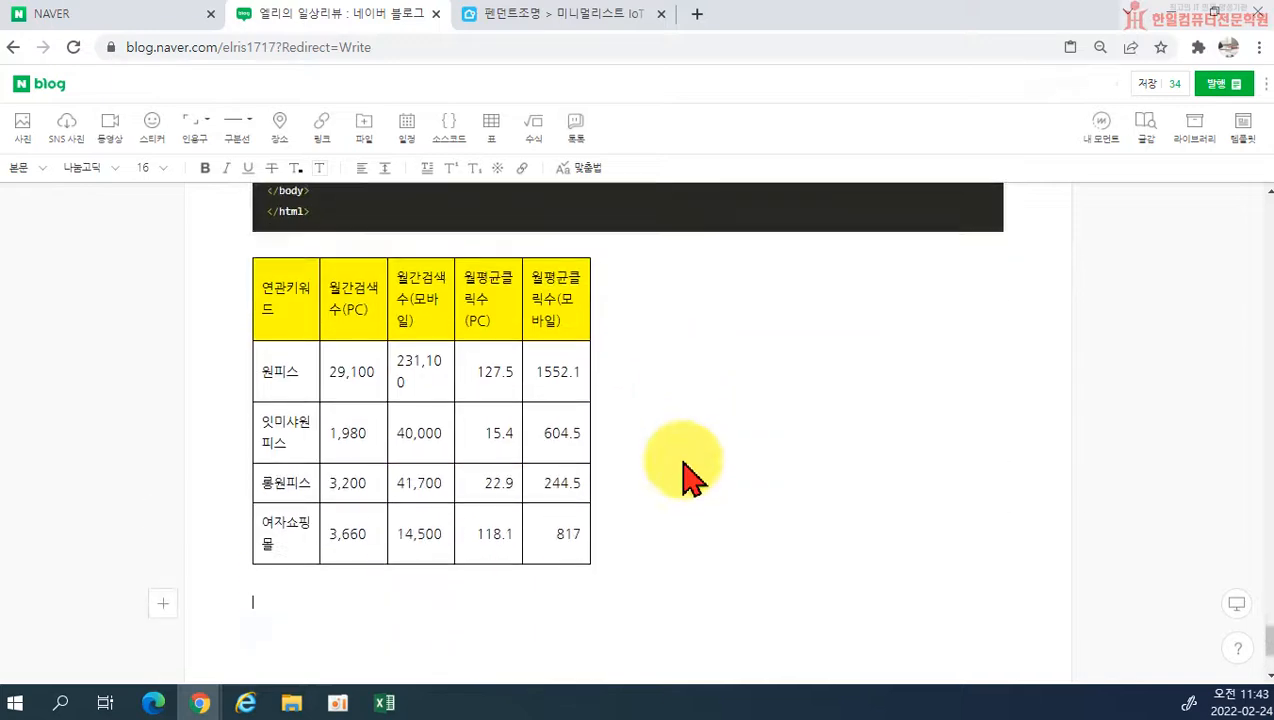
Step: Widen the pasted table to nearly the full width of the source code block
{"action": "left_click", "coordinate": [590, 312]}
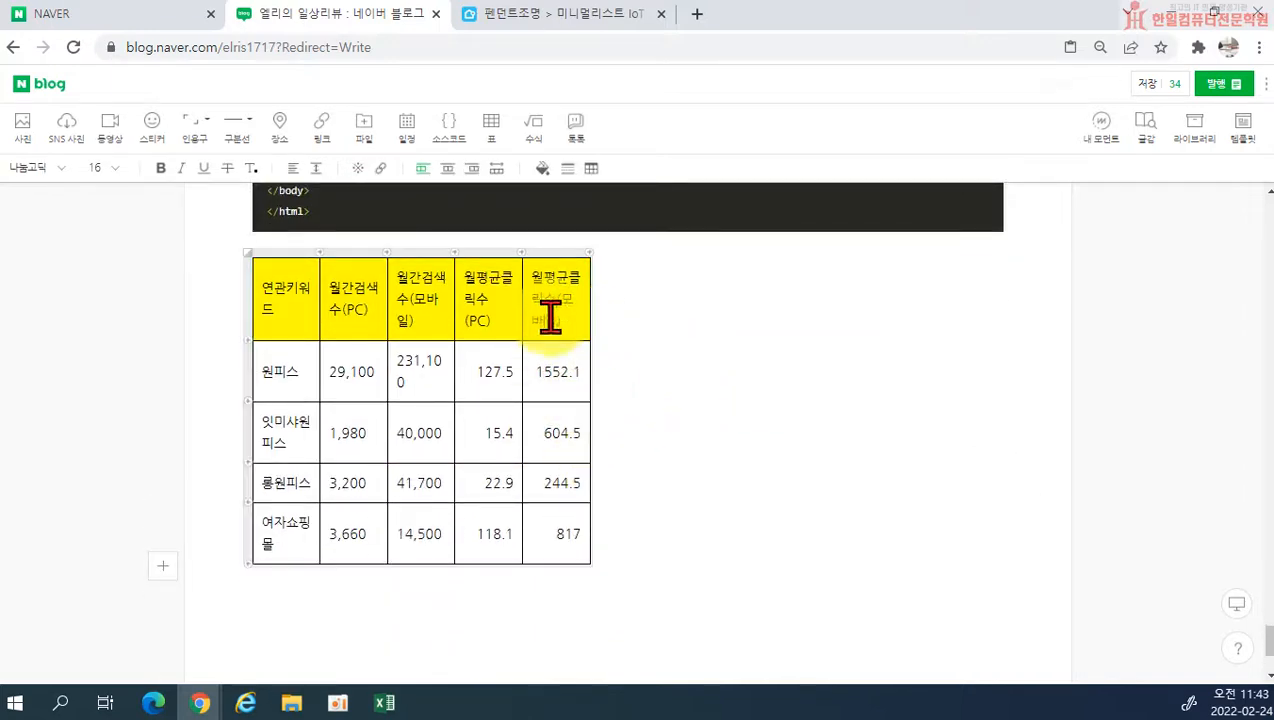
{"action": "left_click_drag", "start_coordinate": [590, 280], "coordinate": [997, 296]}
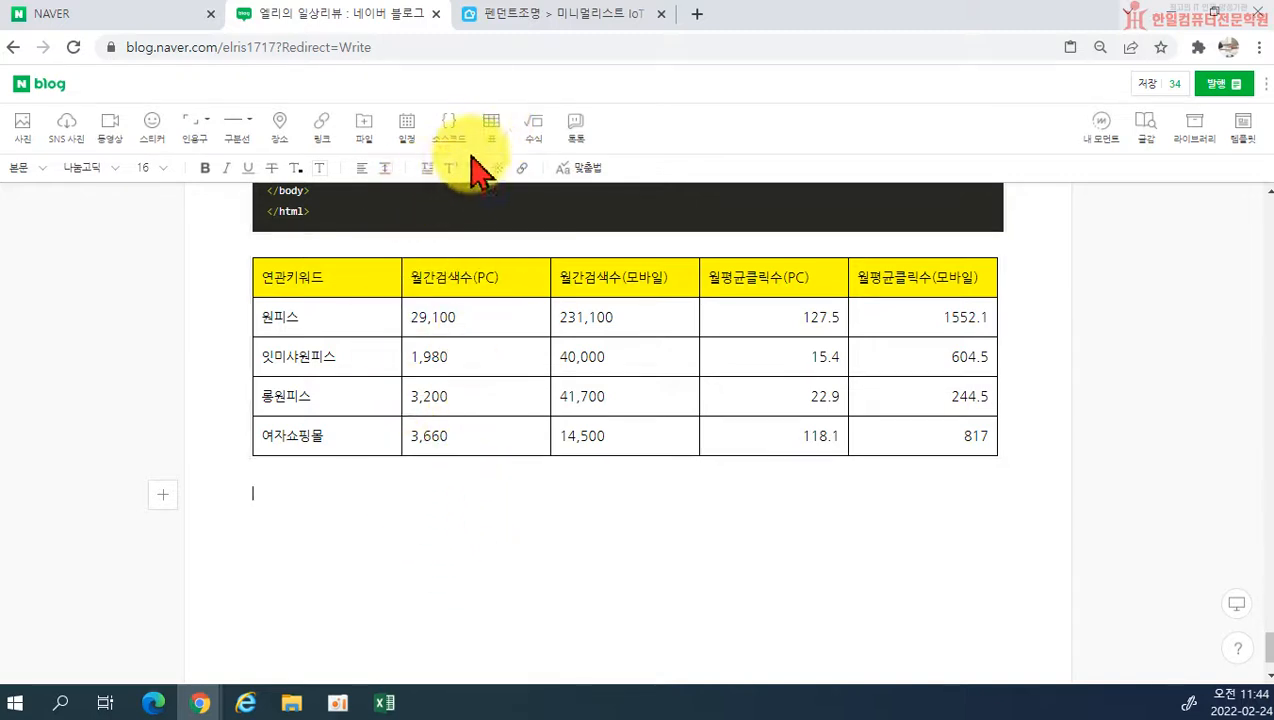
{"action": "left_click", "coordinate": [284, 312]}
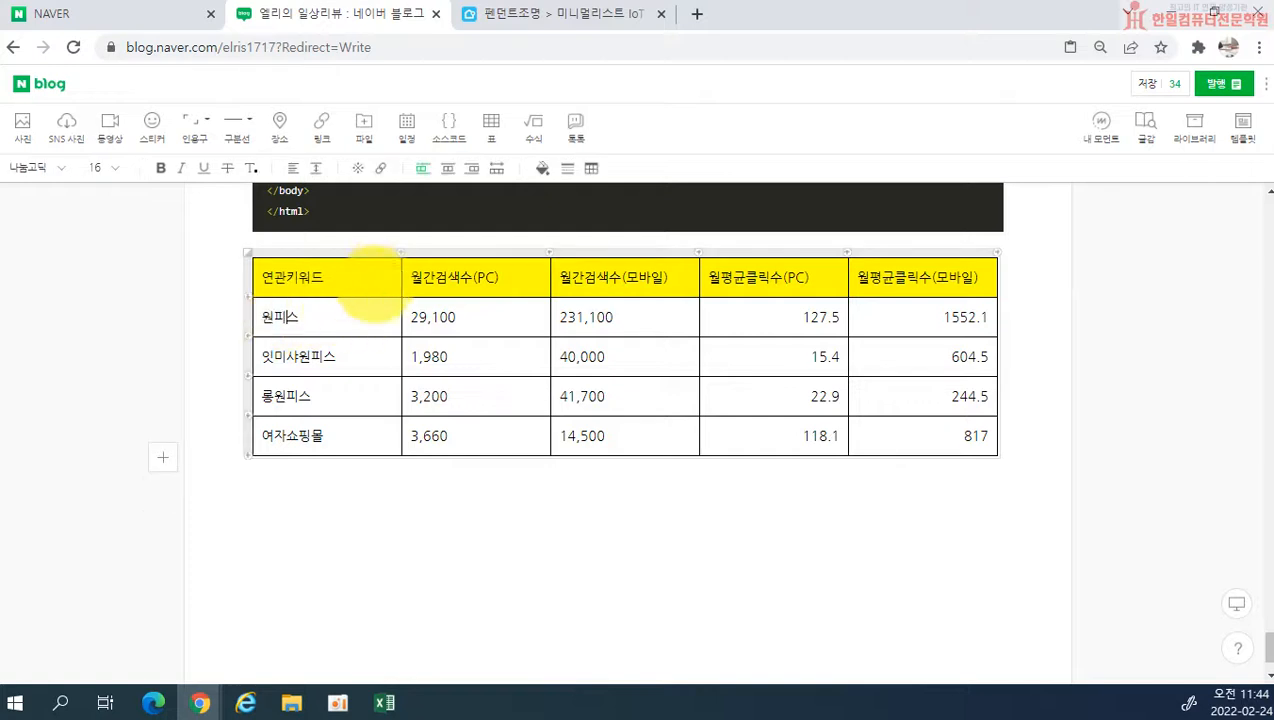
{"action": "left_click_drag", "start_coordinate": [284, 285], "coordinate": [447, 272]}
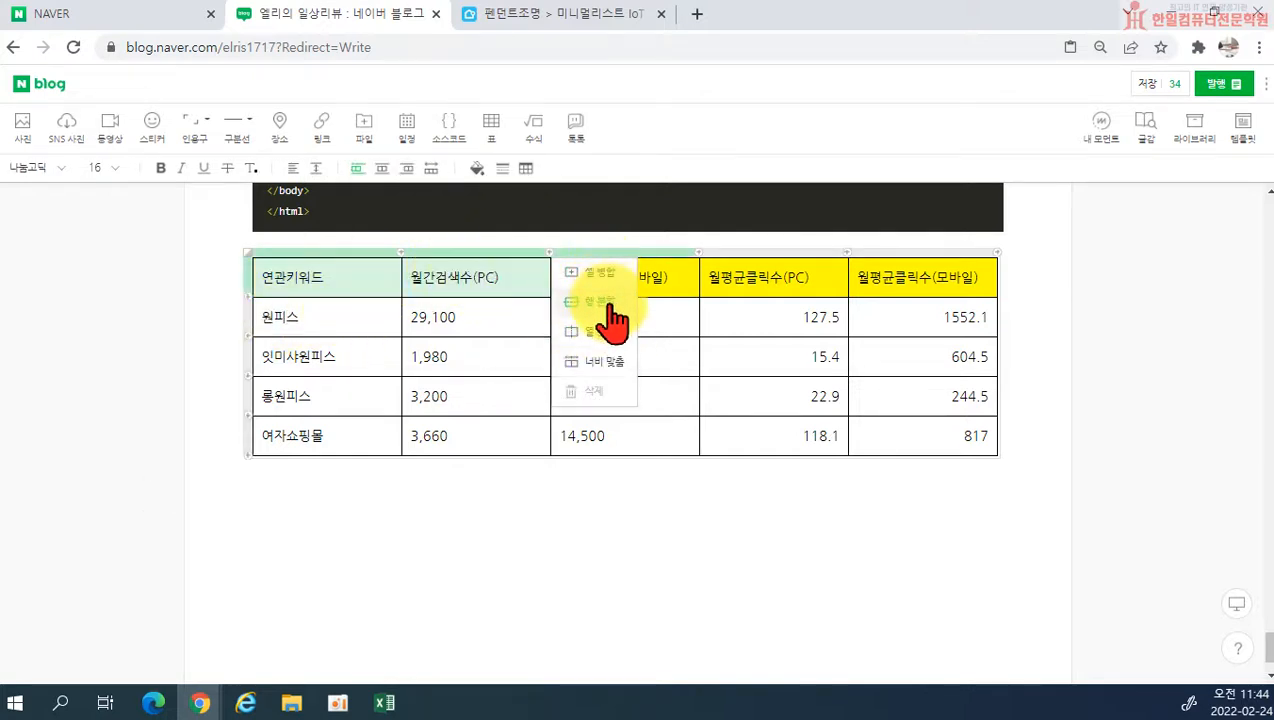
{"action": "left_click", "coordinate": [505, 535]}
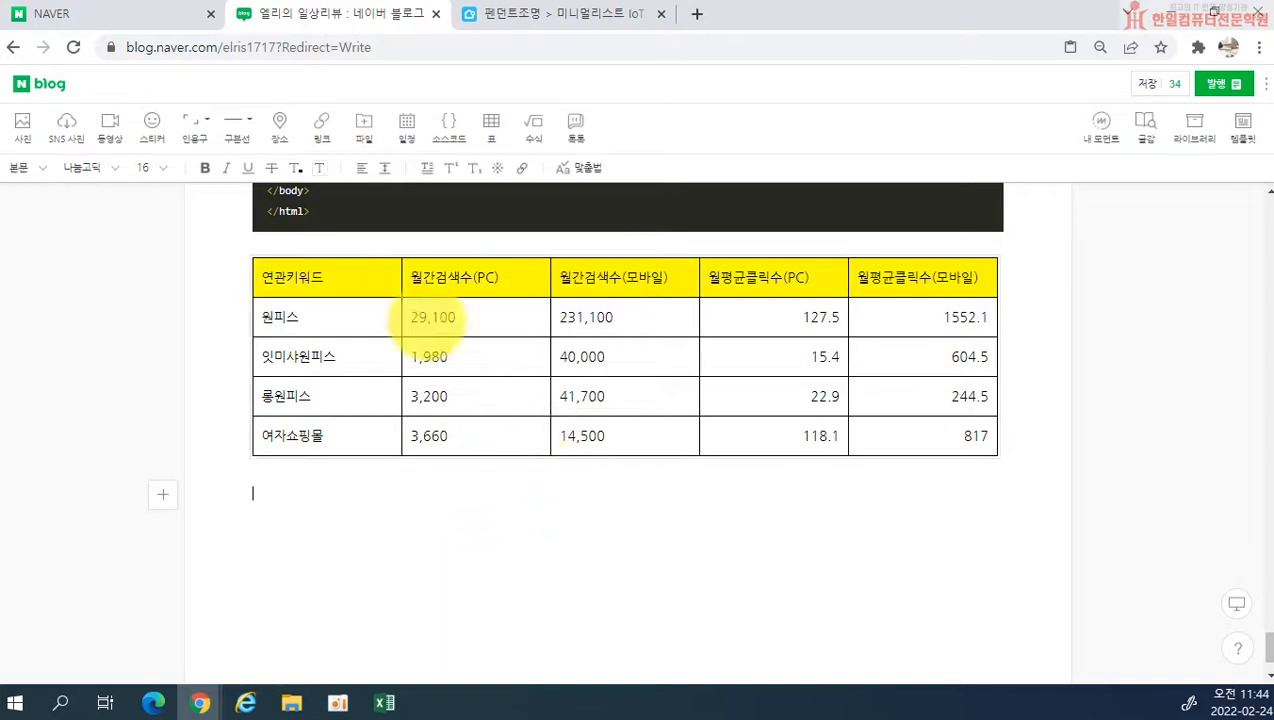
{"action": "right_click", "coordinate": [284, 438]}
{"action": "left_click", "coordinate": [263, 437]}
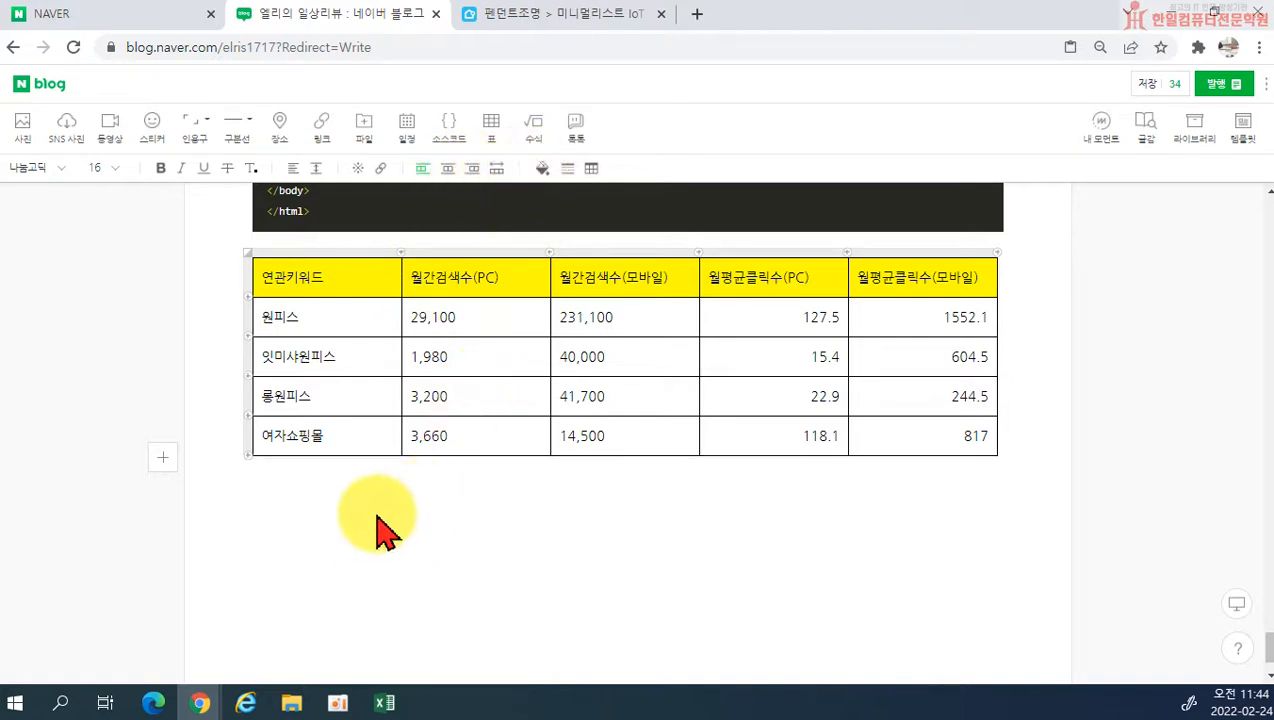
Step: Change the pasted keyword table's border to a double line, and apply the second preset table style
{"action": "left_click_drag", "start_coordinate": [338, 270], "coordinate": [880, 272]}
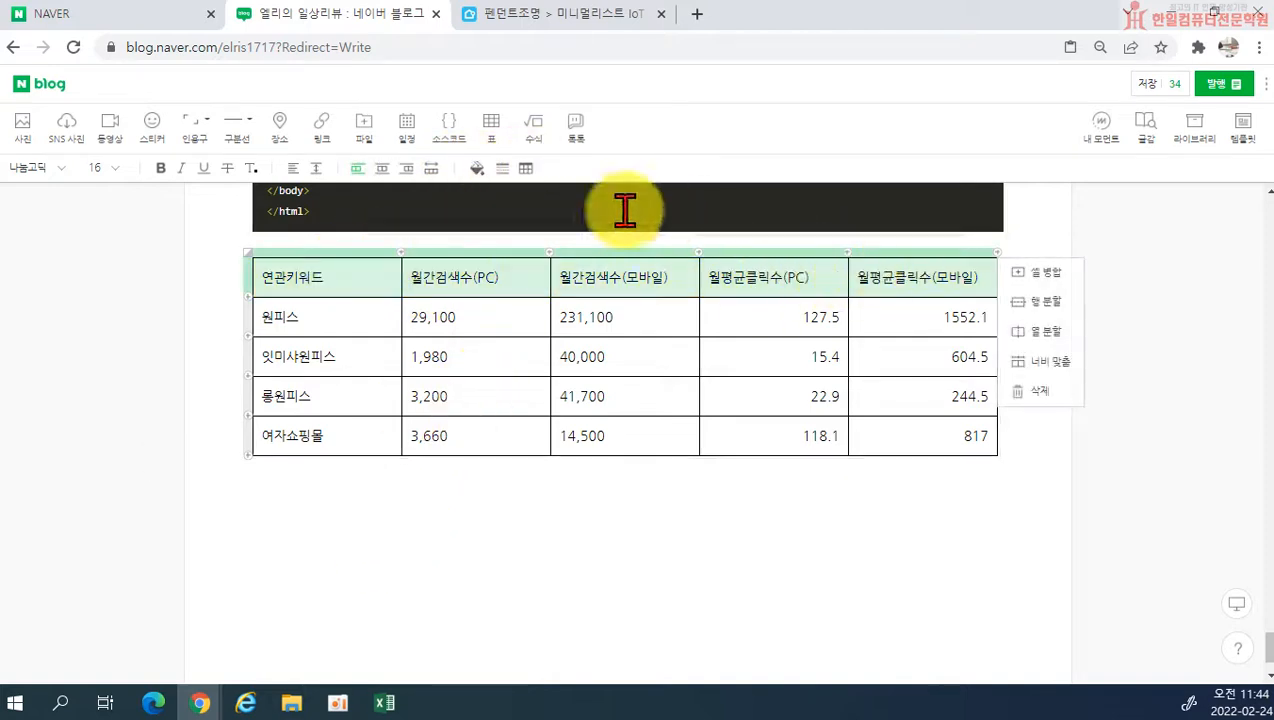
{"action": "left_click", "coordinate": [502, 168]}
{"action": "left_click", "coordinate": [540, 225]}
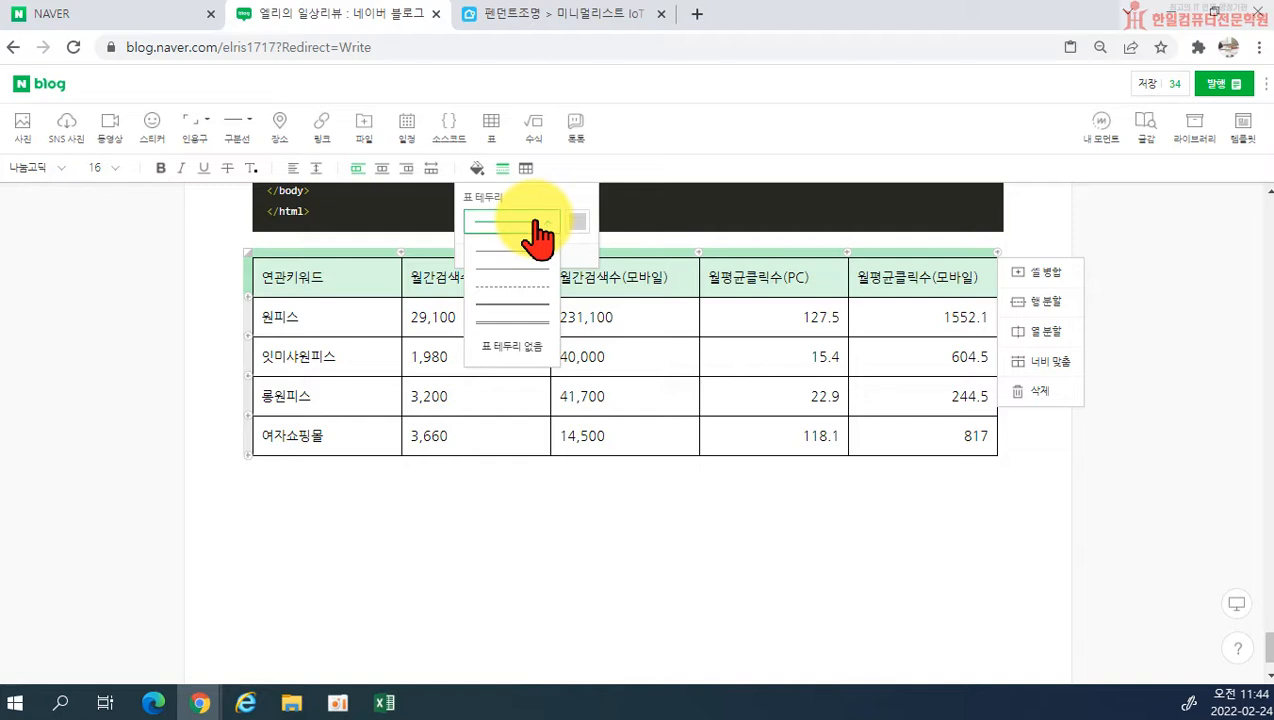
{"action": "left_click", "coordinate": [515, 345]}
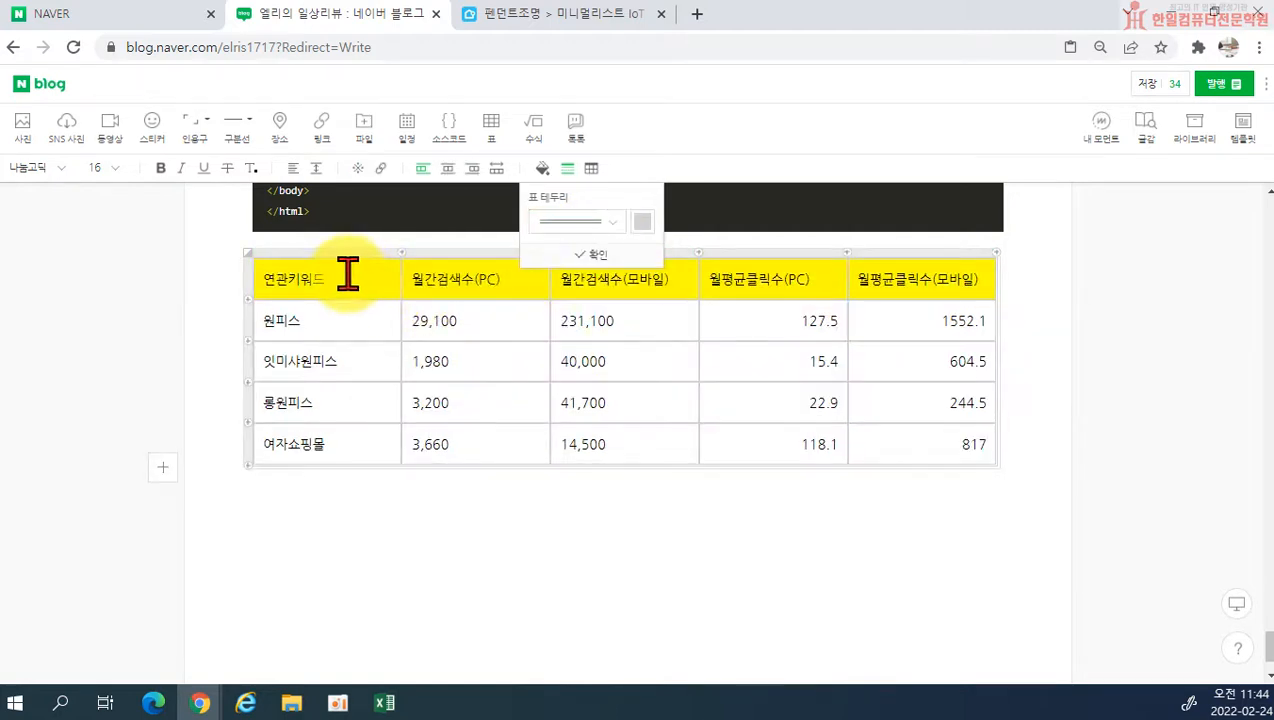
{"action": "left_click", "coordinate": [591, 168]}
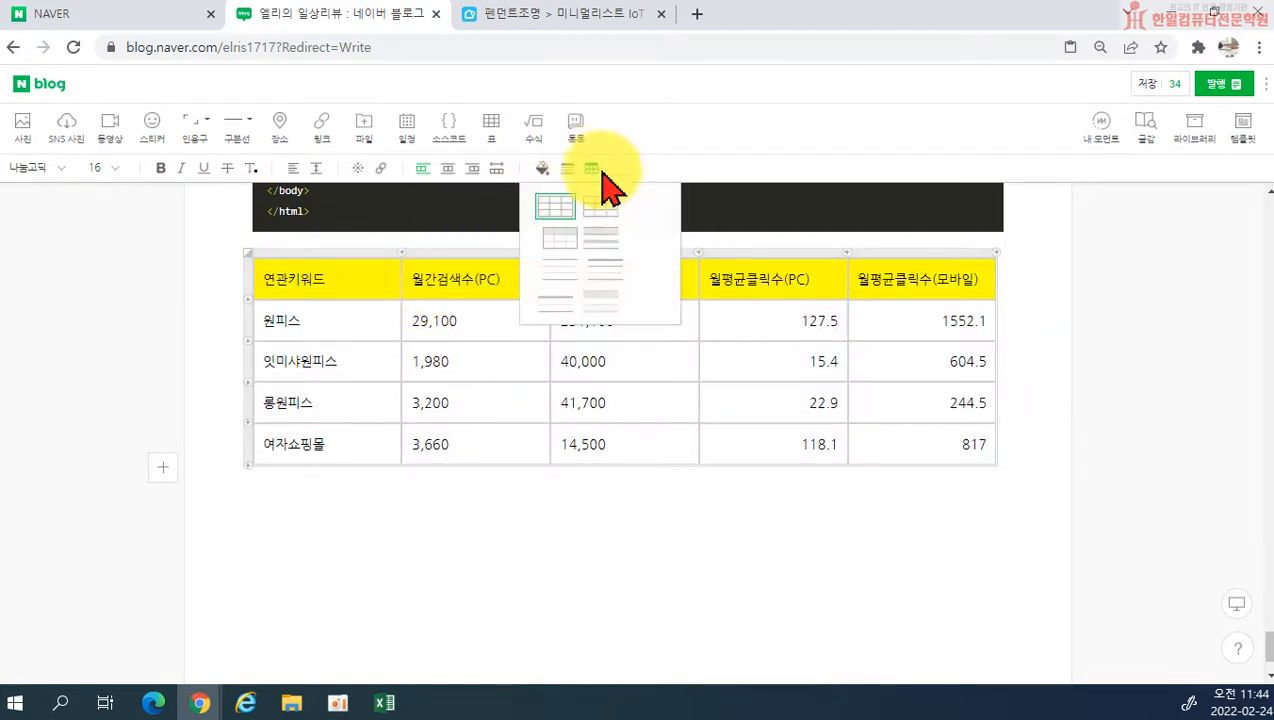
{"action": "left_click", "coordinate": [598, 206]}
{"action": "left_click", "coordinate": [466, 547]}
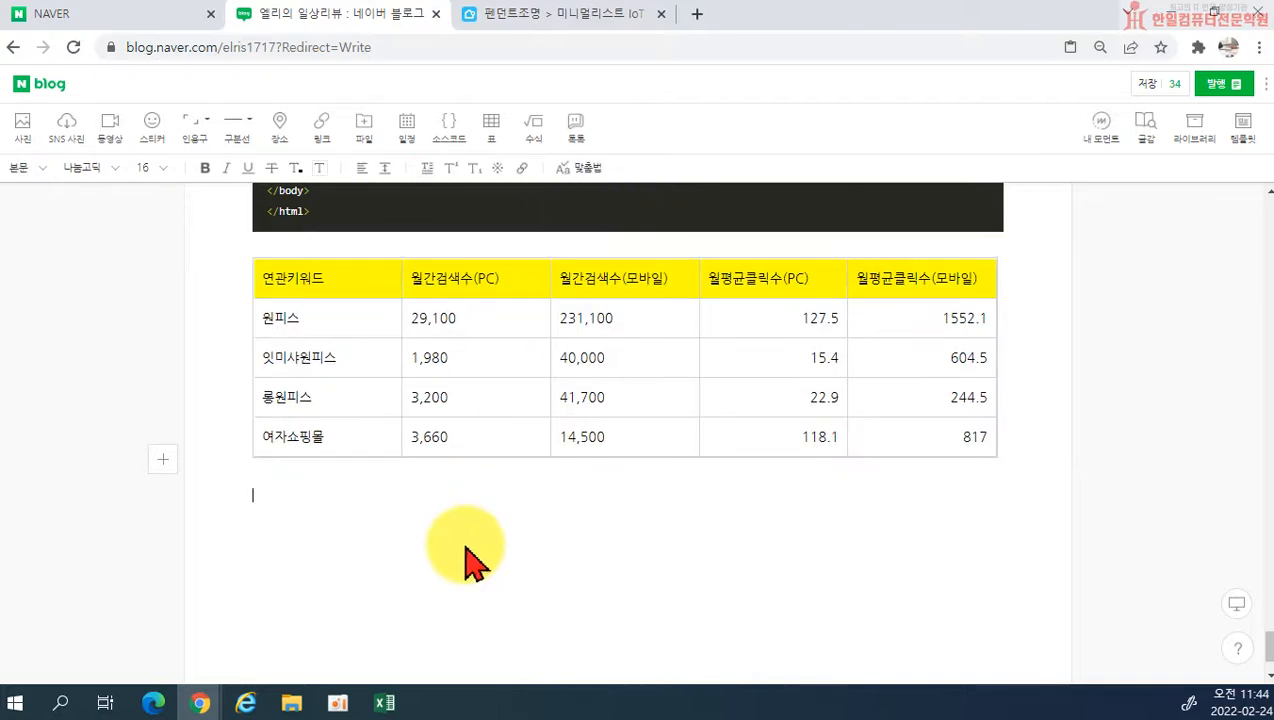
Step: Open the 수식 equation editor to look at its tools, and close it without entering an equation
{"action": "left_click", "coordinate": [531, 128]}
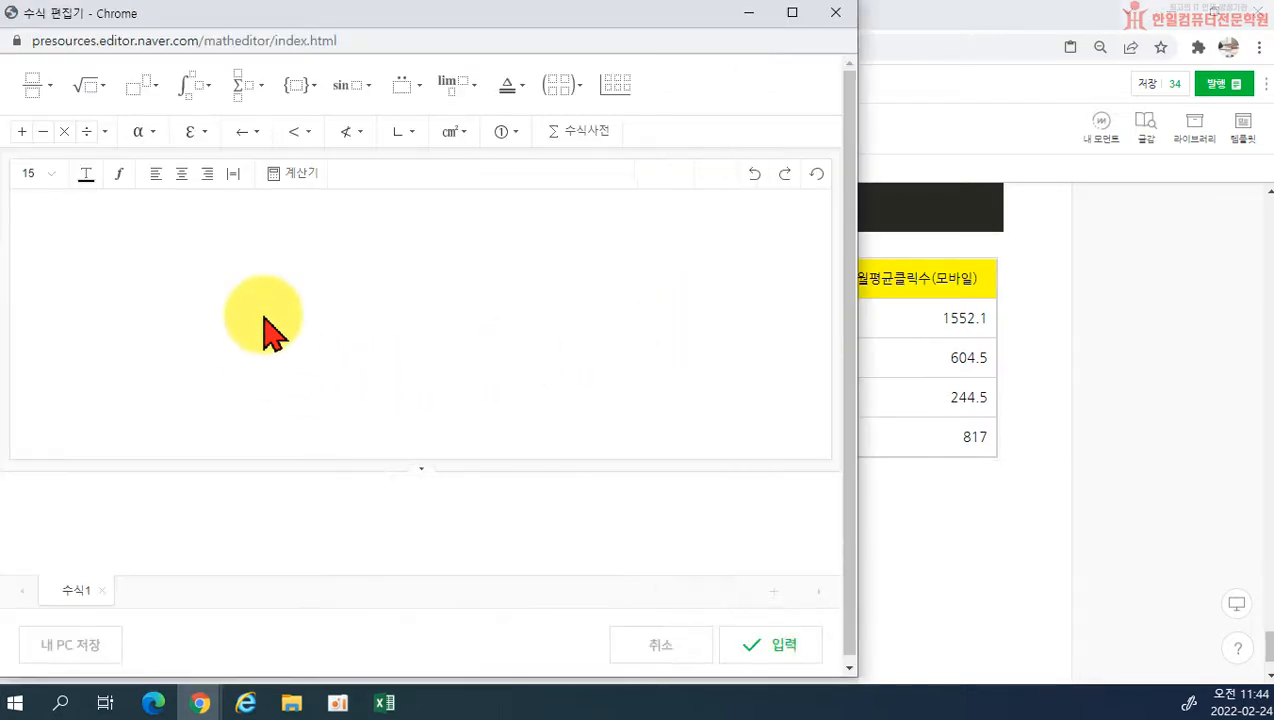
{"action": "left_click", "coordinate": [464, 266]}
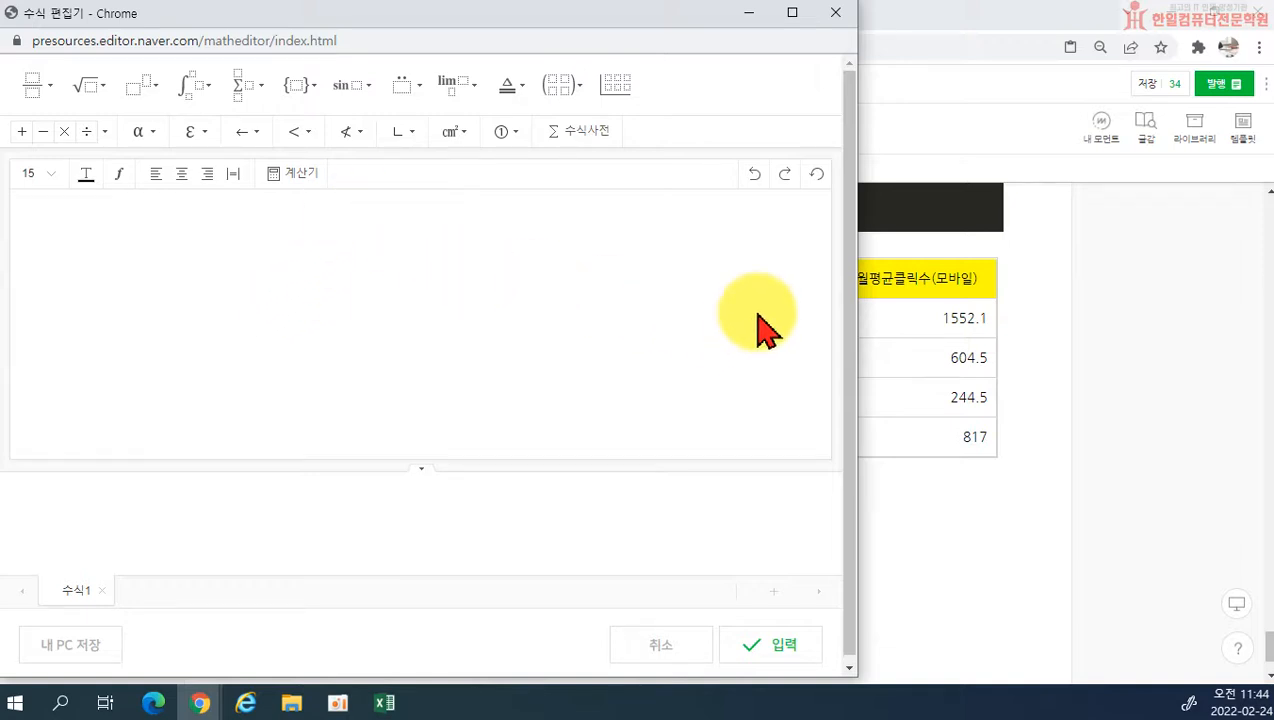
{"action": "left_click", "coordinate": [838, 18]}
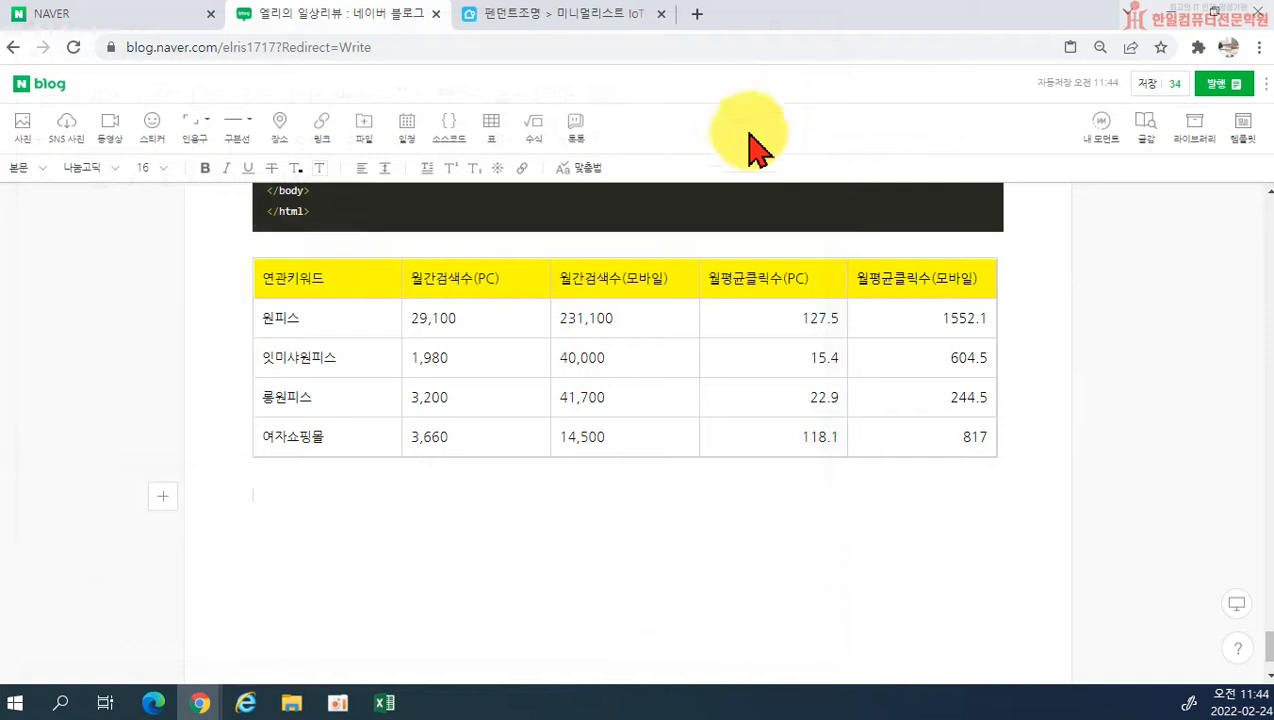
Step: Insert a 네이버 톡톡 banner of type 기본 배너 below the keyword table and centre it
{"action": "left_click", "coordinate": [580, 132]}
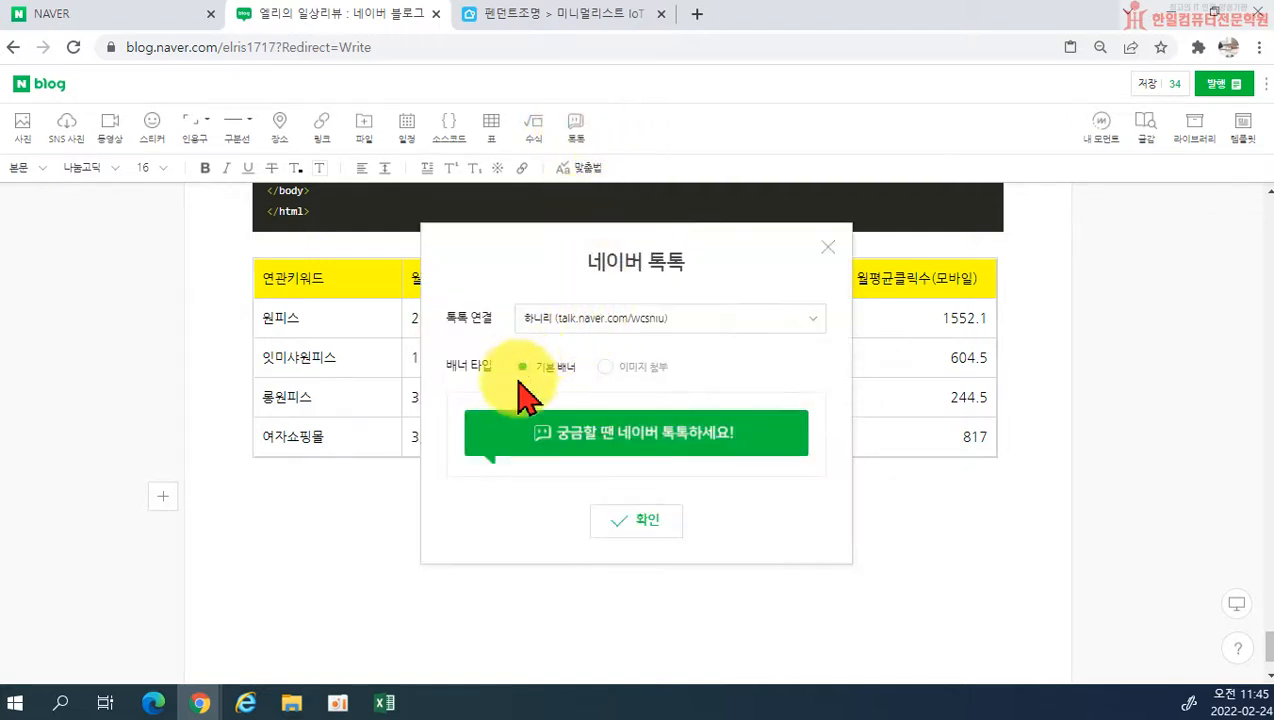
{"action": "left_click", "coordinate": [627, 522]}
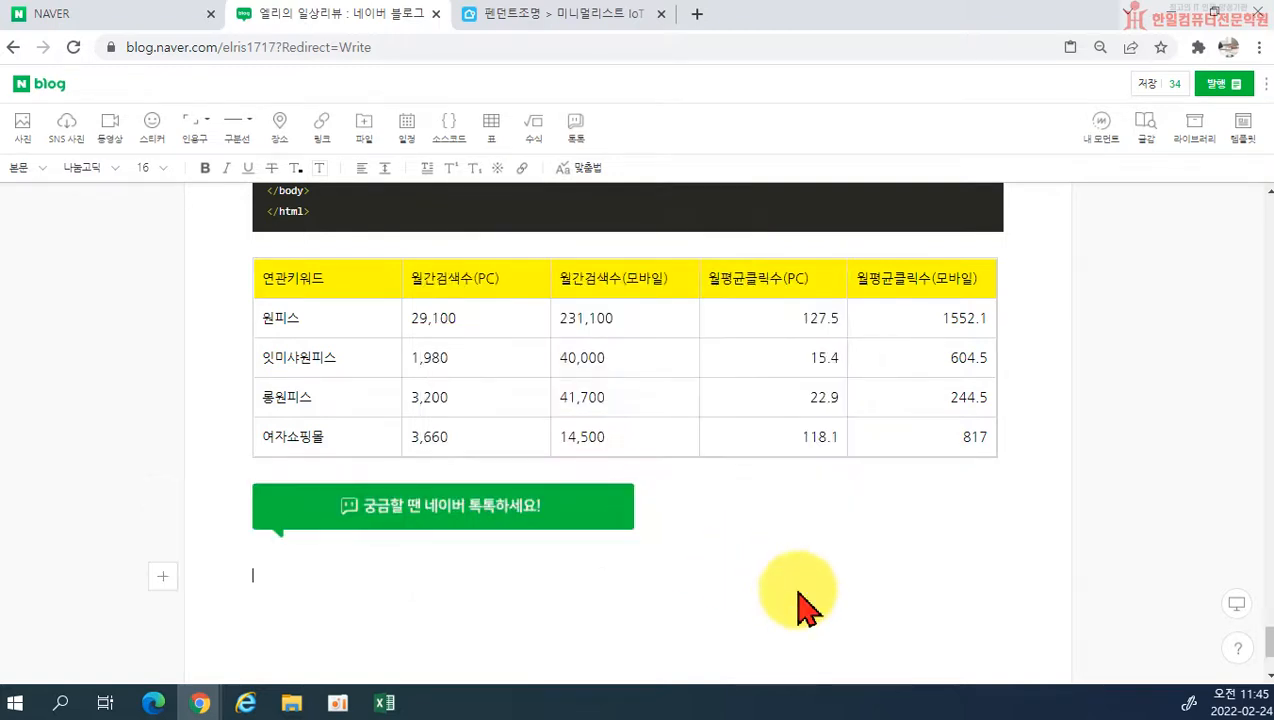
{"action": "left_click", "coordinate": [455, 526]}
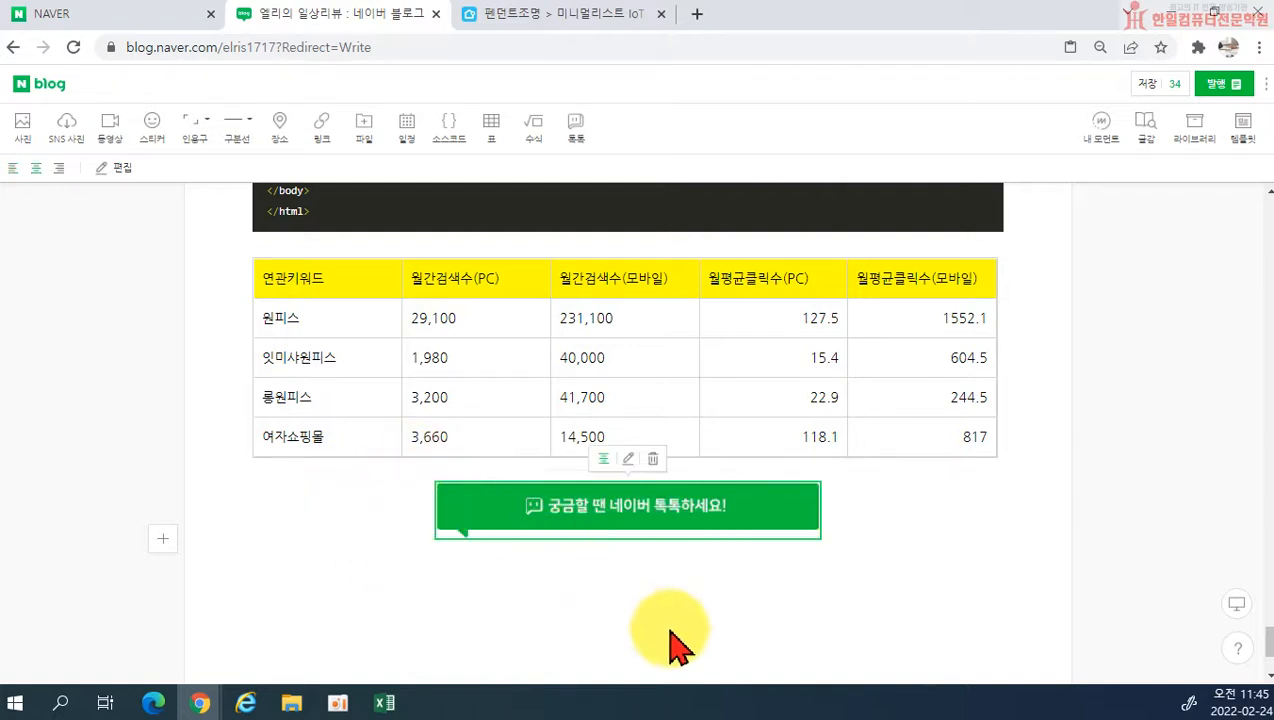
{"action": "left_click", "coordinate": [608, 584]}
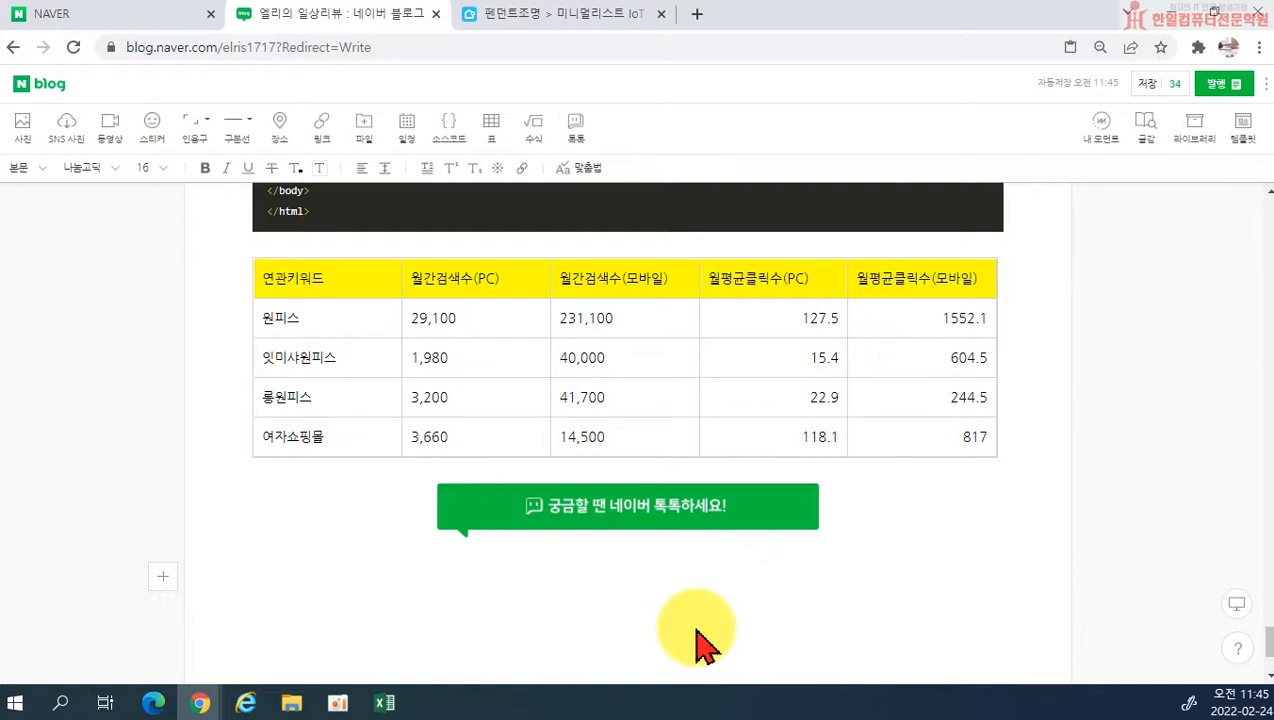
{"action": "scroll", "coordinate": [700, 643], "scroll_direction": "down", "scroll_amount": 1}
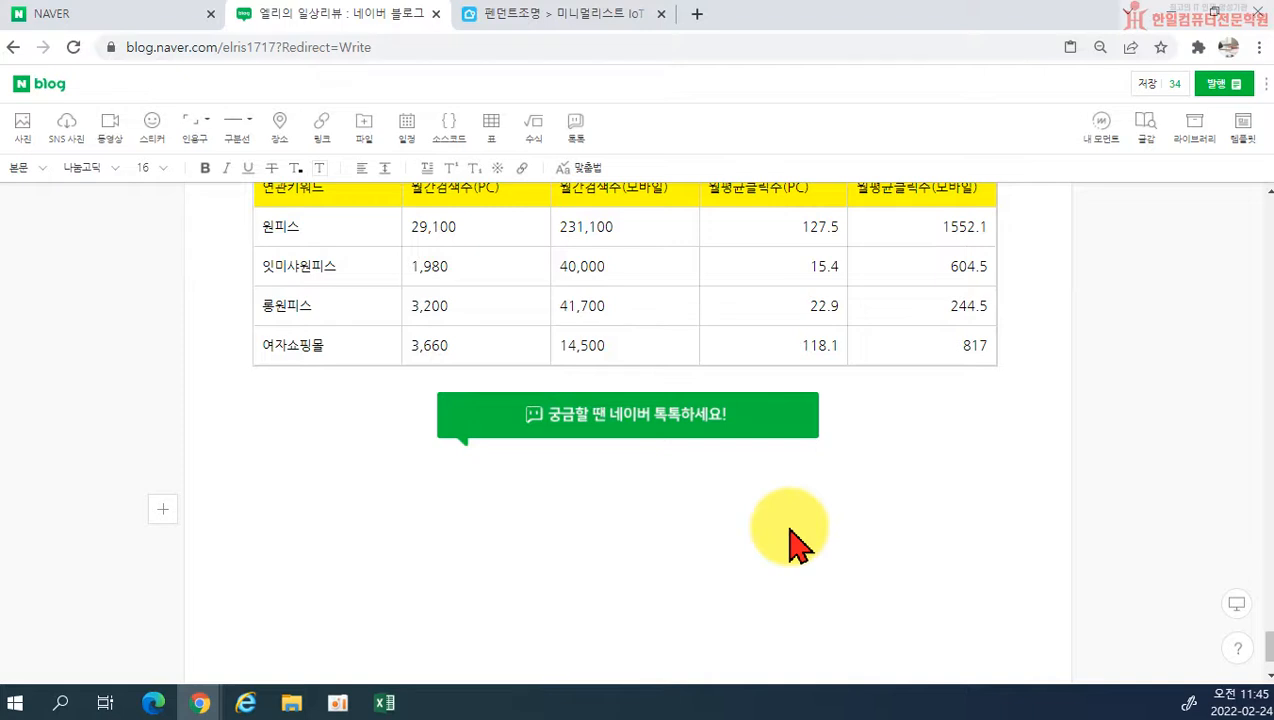
{"action": "scroll", "coordinate": [705, 535], "scroll_direction": "up", "scroll_amount": 2}
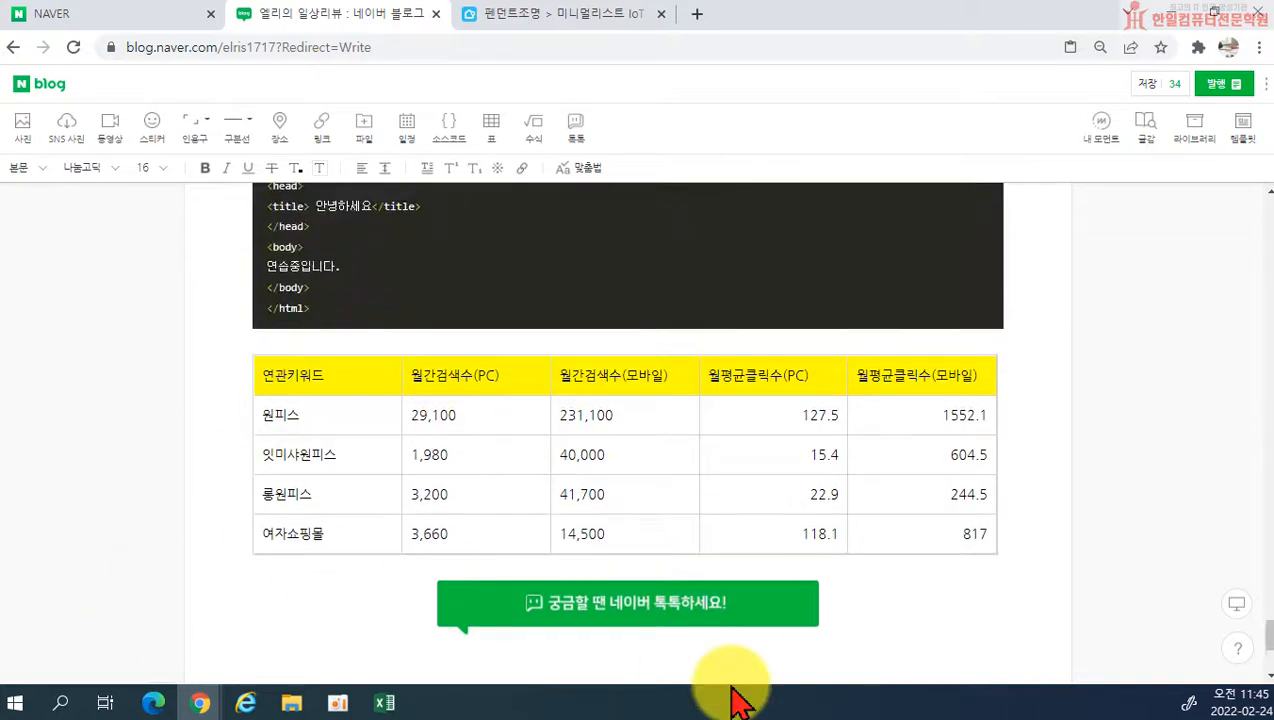
{"action": "scroll", "coordinate": [705, 540], "scroll_direction": "down", "scroll_amount": 3}
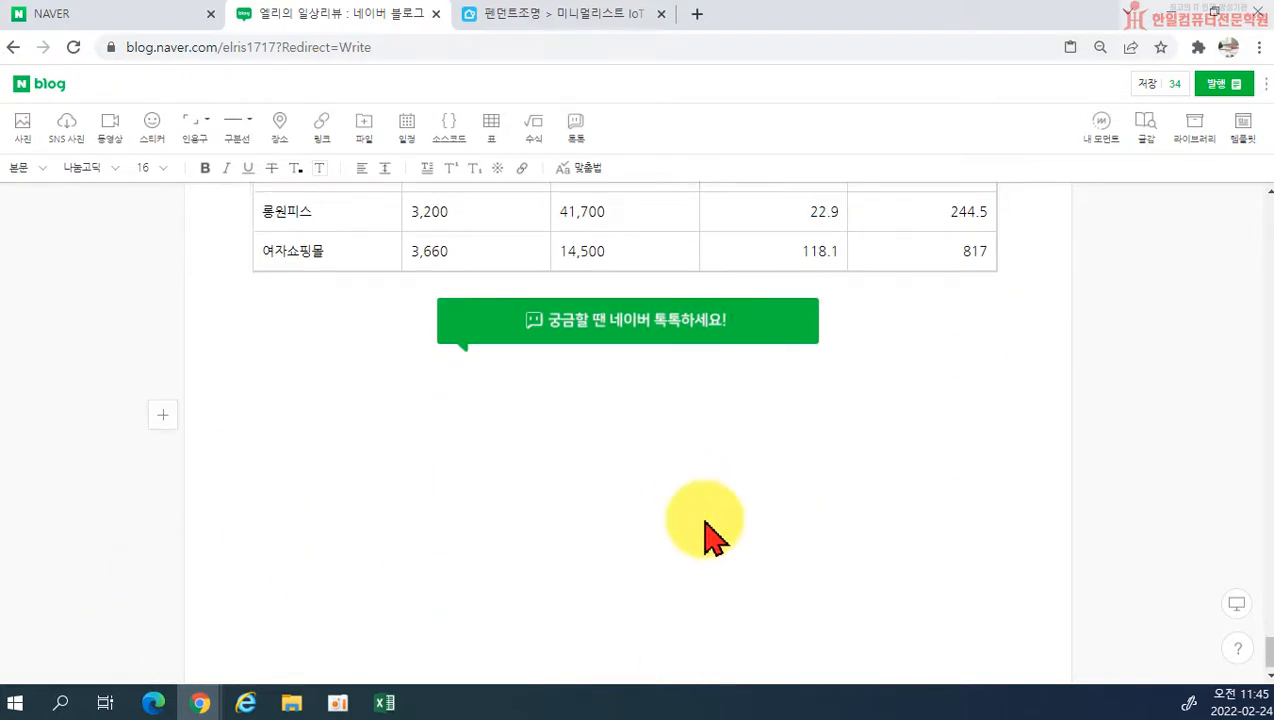
{"action": "scroll", "coordinate": [705, 535], "scroll_direction": "up", "scroll_amount": 1}
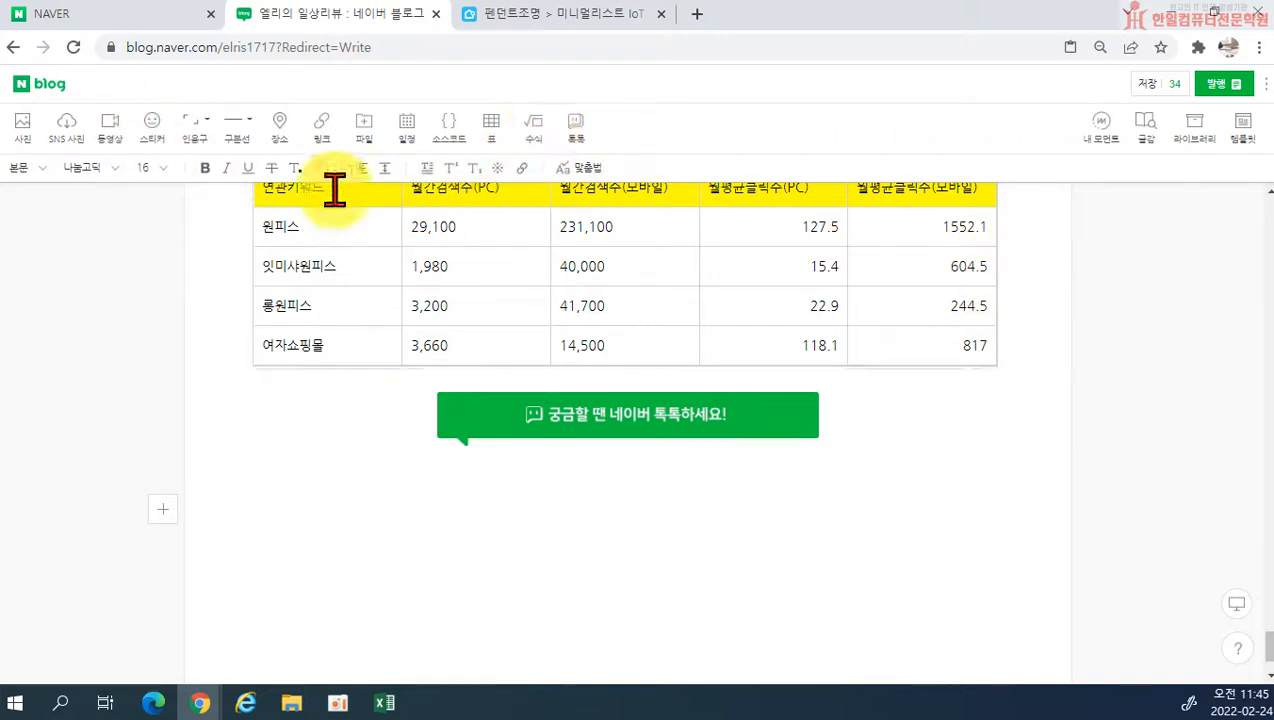
{"action": "scroll", "coordinate": [532, 219], "scroll_direction": "up", "scroll_amount": 6}
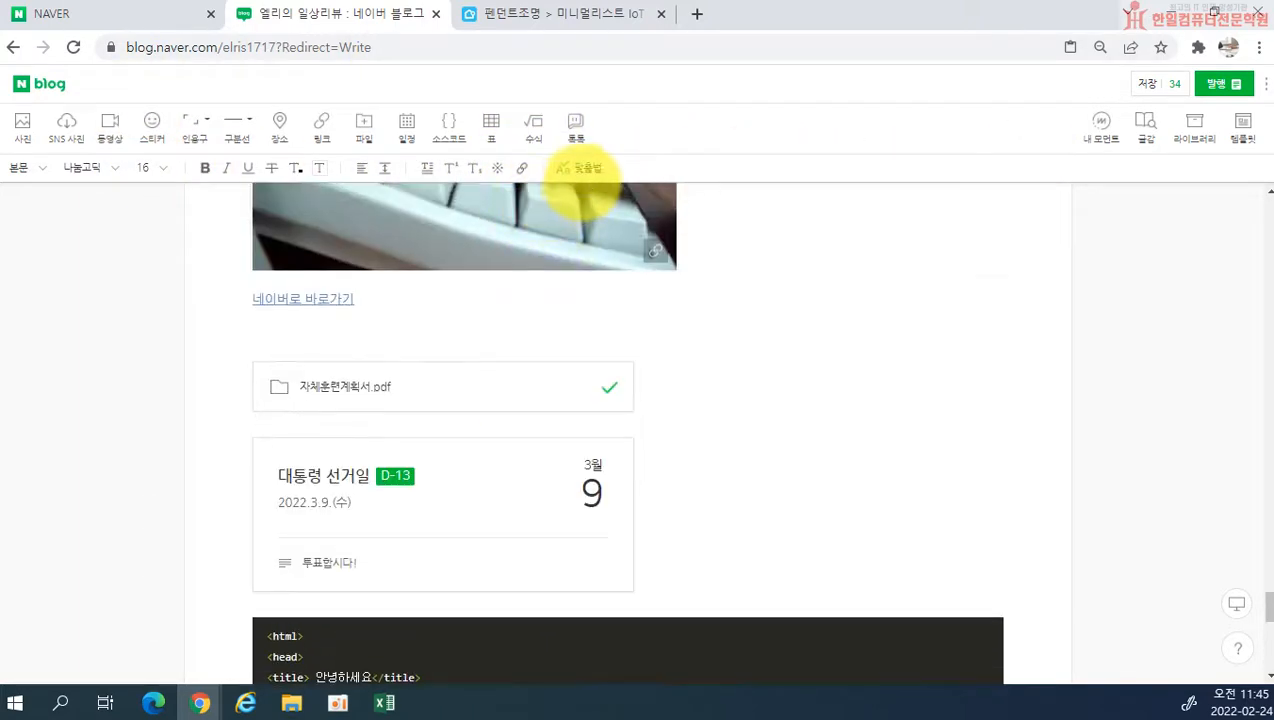
Step: Spell-check the post, correcting 포스팅 하는 to 포스팅하는 and 연관키워드 to 연관 키워드, and excluding 바로가기 from correction
{"action": "left_click", "coordinate": [586, 170]}
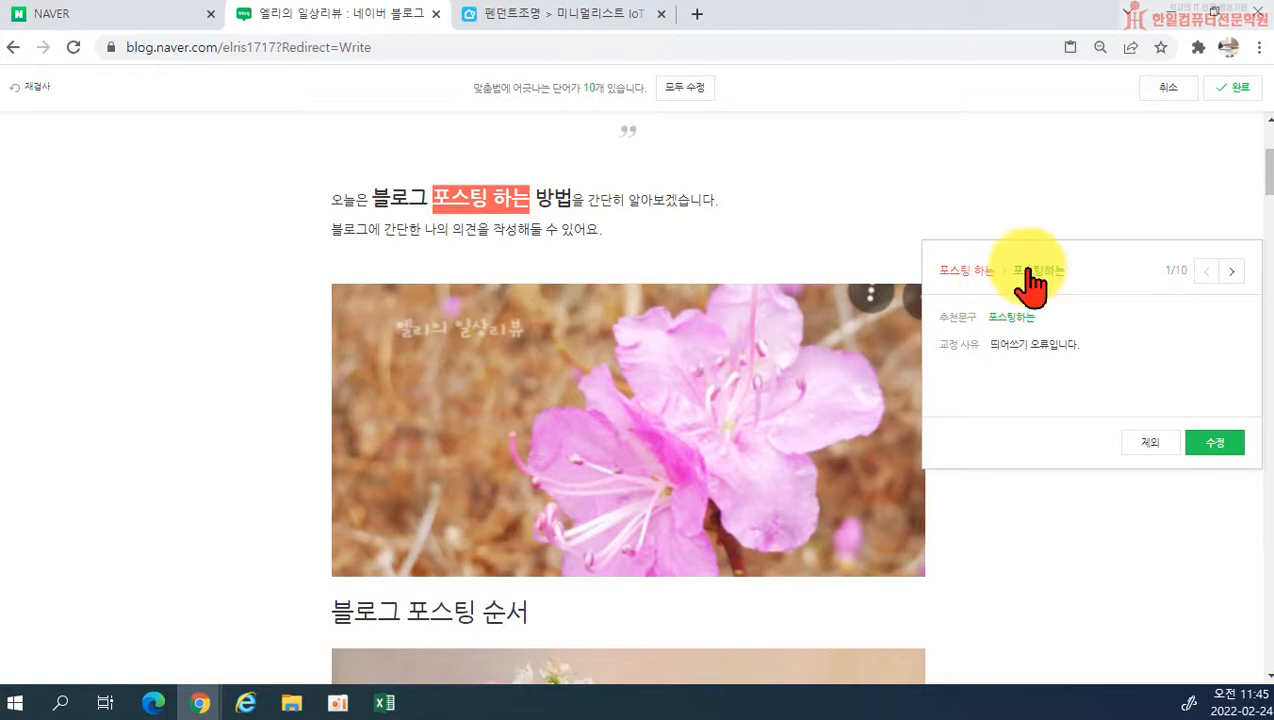
{"action": "left_click", "coordinate": [1212, 440]}
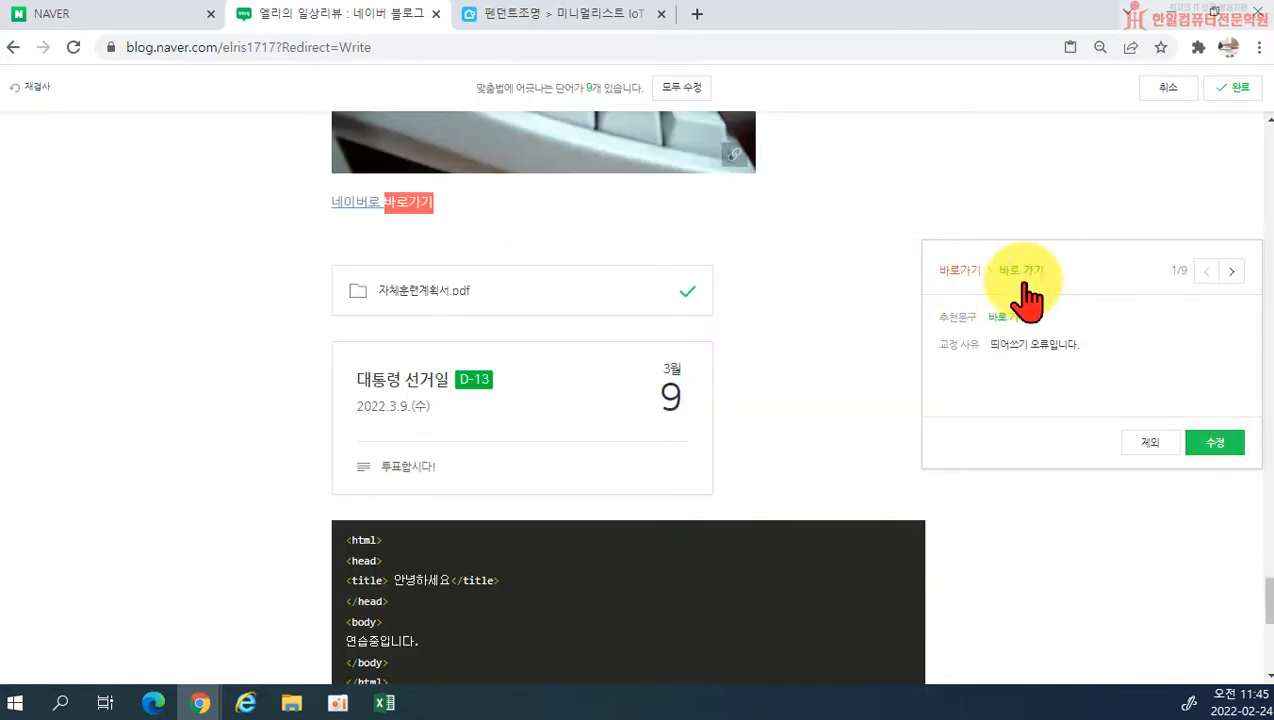
{"action": "left_click", "coordinate": [1146, 445]}
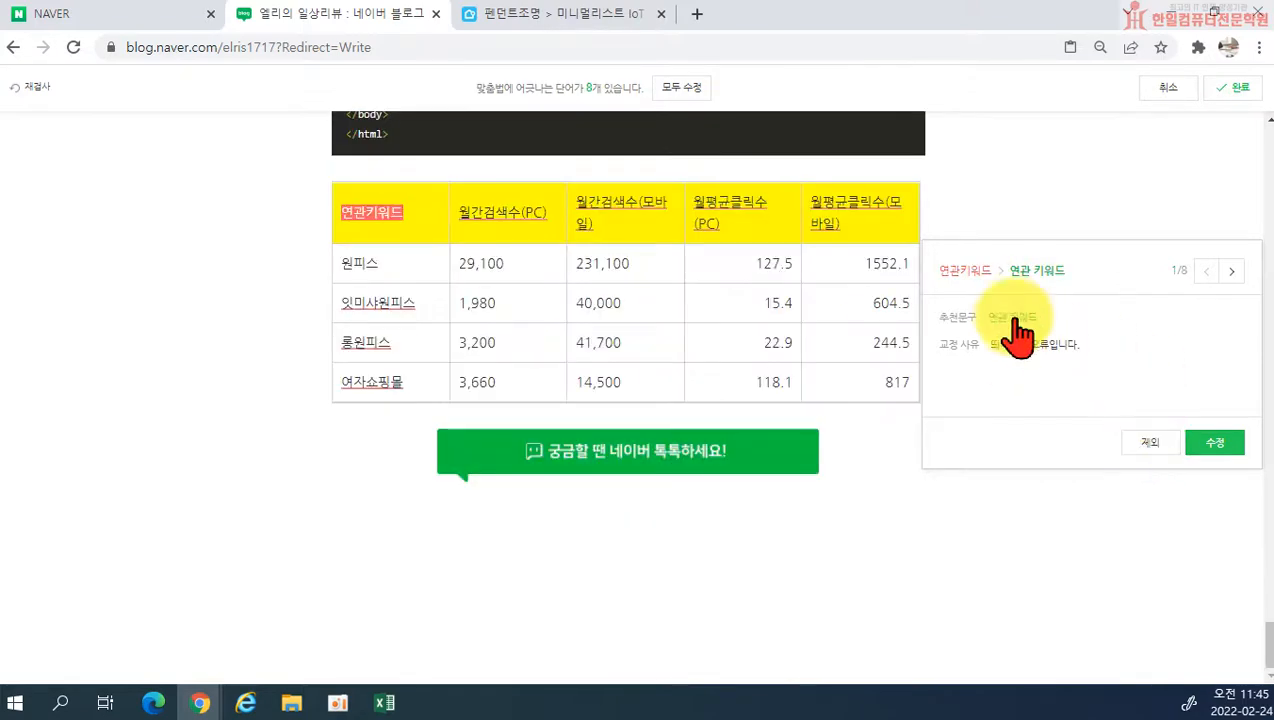
{"action": "left_click", "coordinate": [1208, 447]}
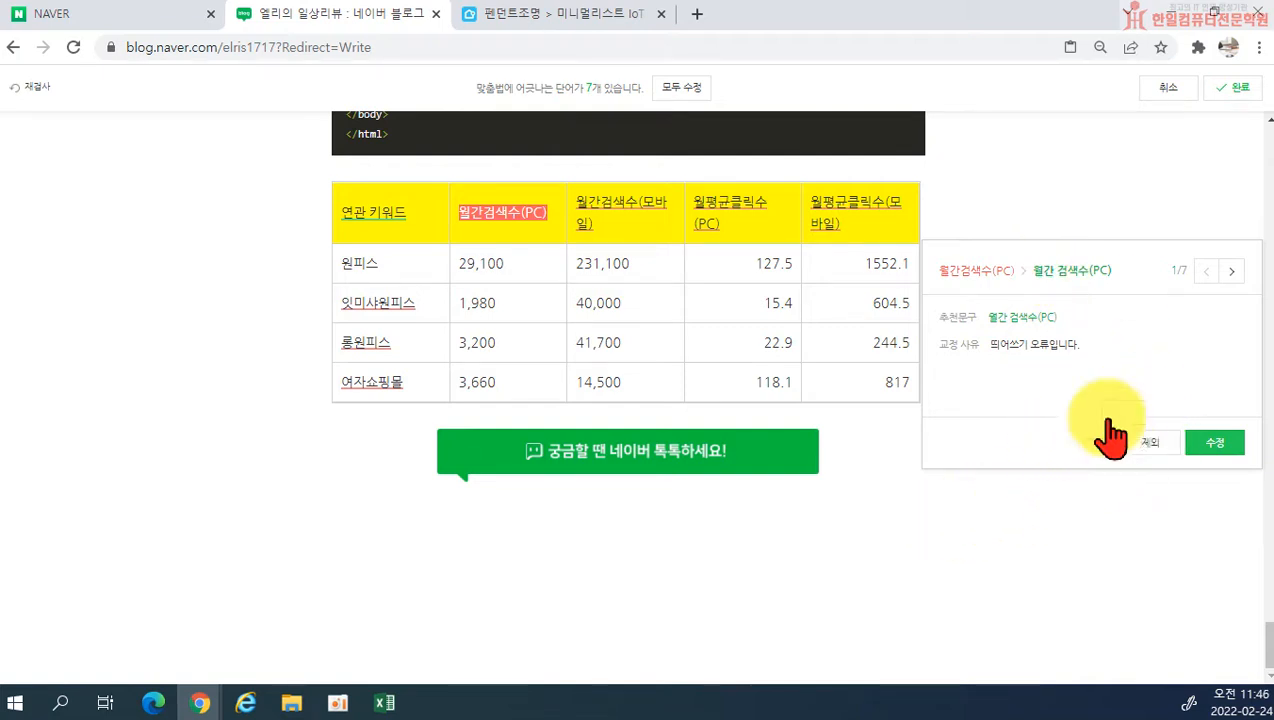
Step: Apply all remaining spelling corrections and end the check, and place the cursor on the empty line below the 톡톡 banner
{"action": "left_click", "coordinate": [693, 92]}
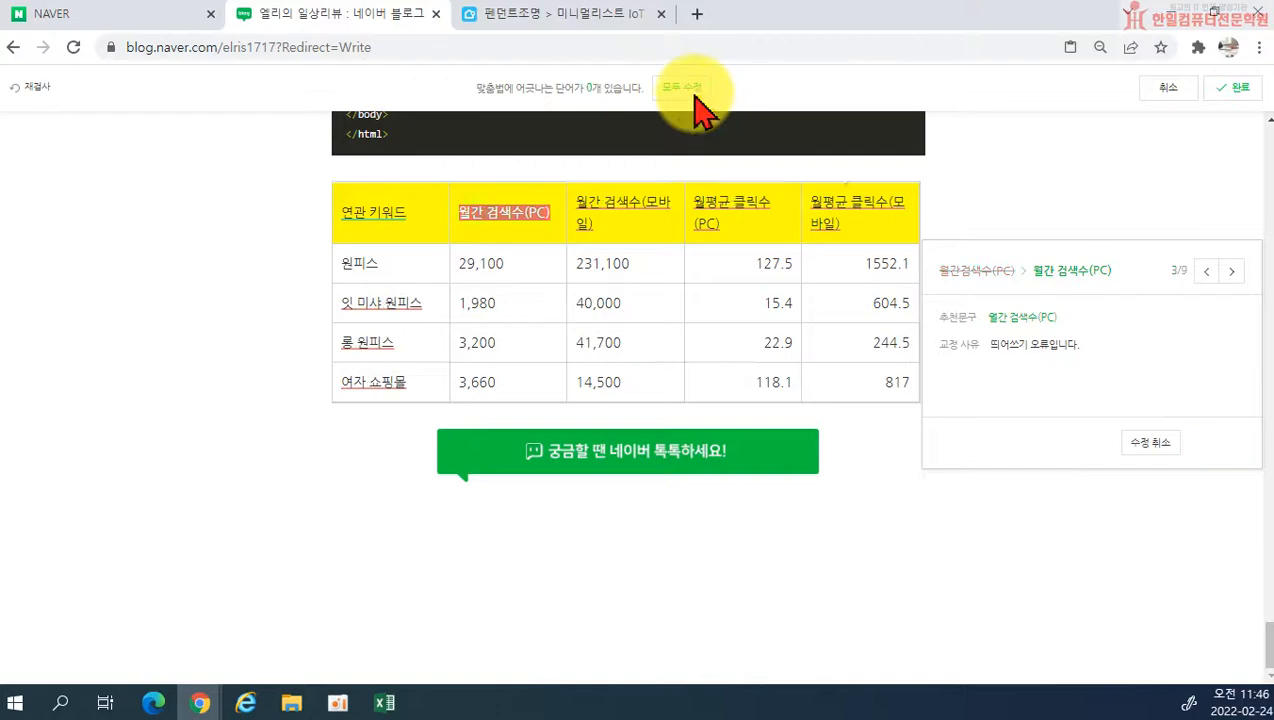
{"action": "left_click", "coordinate": [731, 150]}
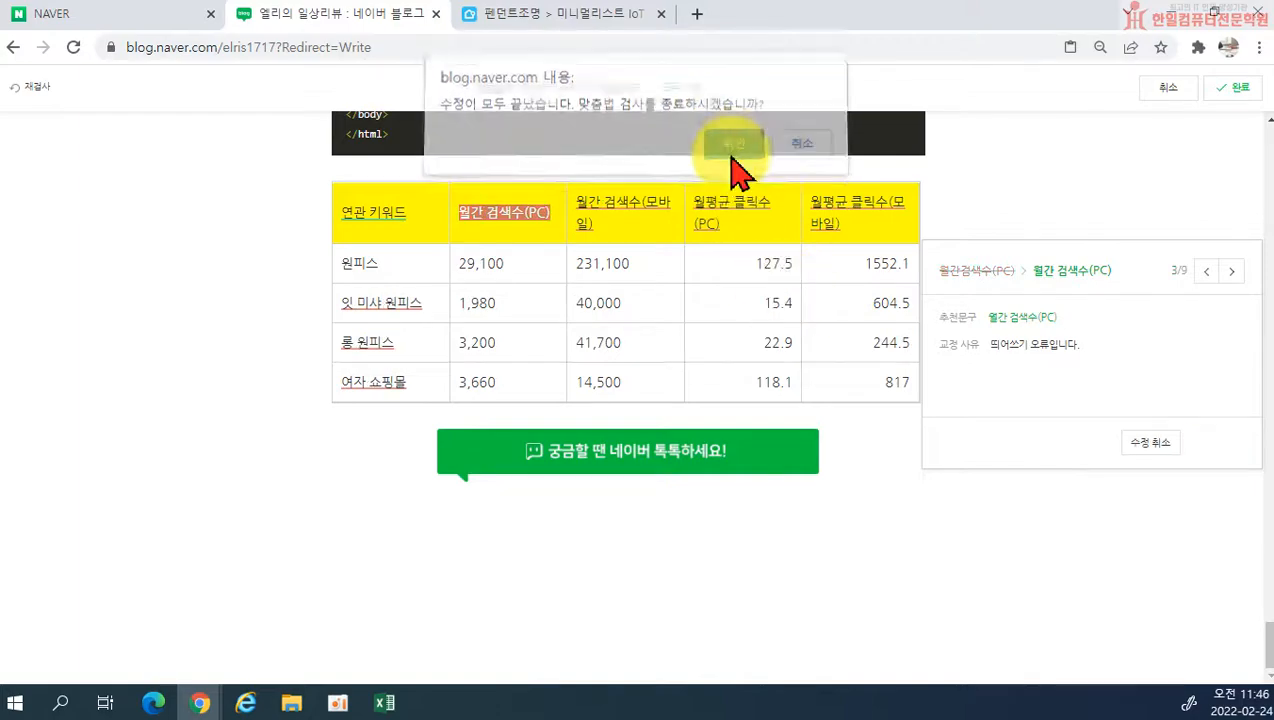
{"action": "scroll", "coordinate": [739, 449], "scroll_direction": "up", "scroll_amount": 15}
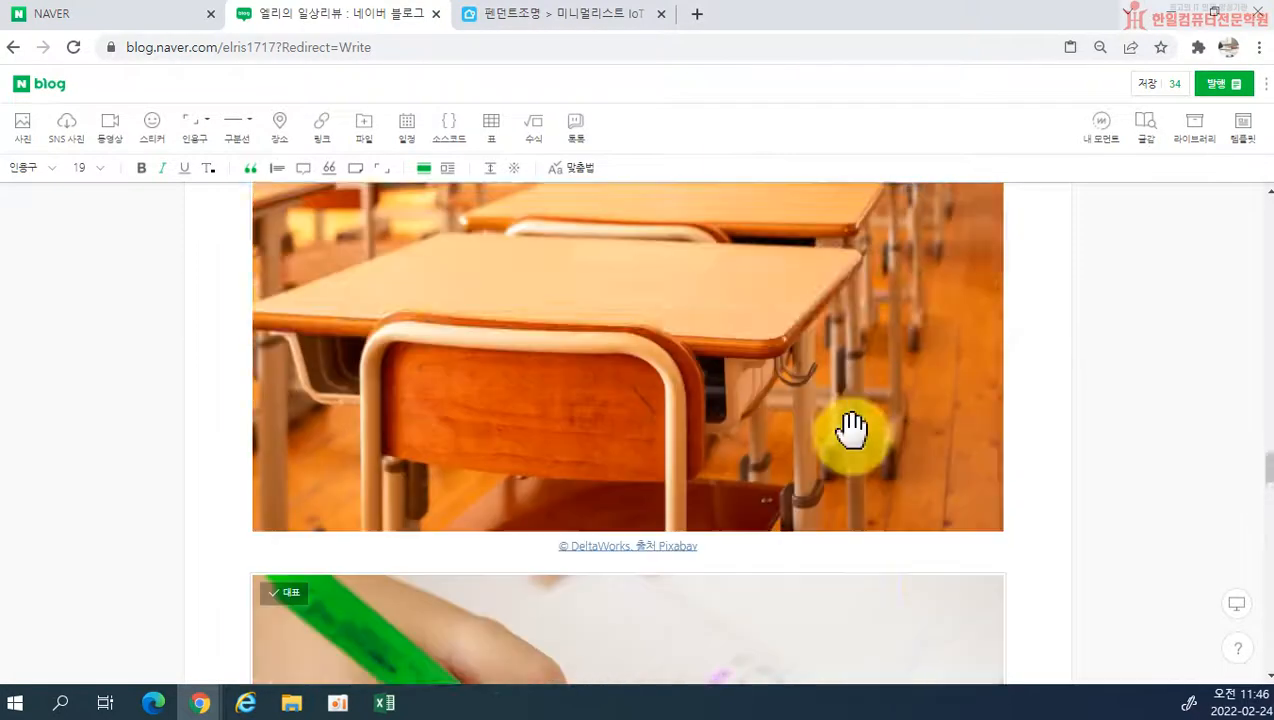
{"action": "scroll", "coordinate": [848, 429], "scroll_direction": "up", "scroll_amount": 20}
{"action": "scroll", "coordinate": [826, 426], "scroll_direction": "down", "scroll_amount": 8}
{"action": "scroll", "coordinate": [826, 426], "scroll_direction": "down", "scroll_amount": 20}
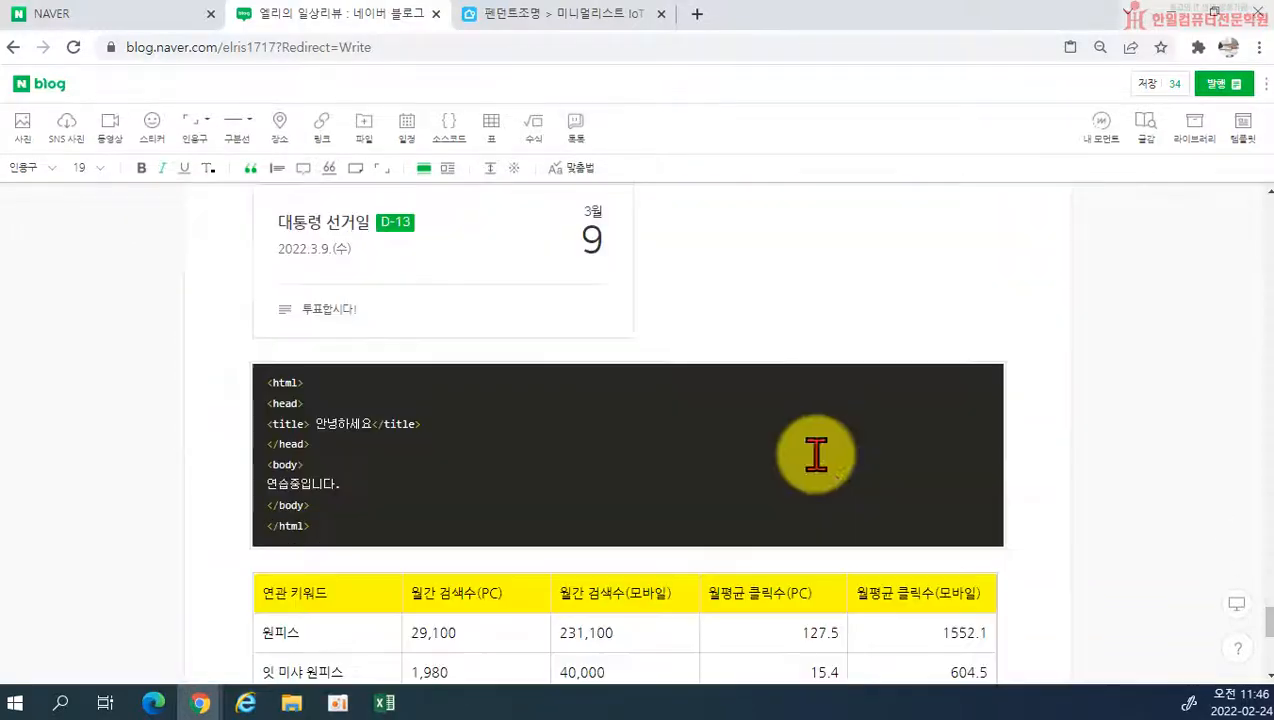
{"action": "scroll", "coordinate": [816, 455], "scroll_direction": "down", "scroll_amount": 5}
{"action": "left_click", "coordinate": [745, 440]}
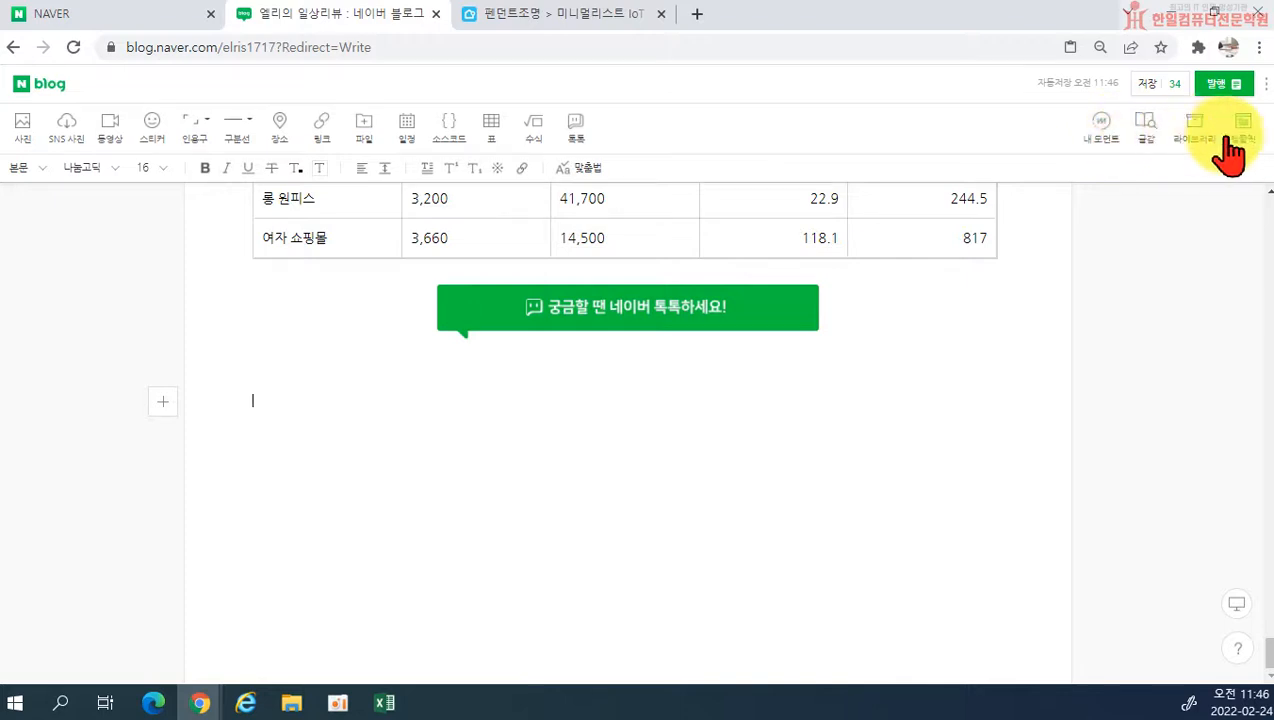
Step: Look through the saved moments in 내 모먼트 without inserting one
{"action": "left_click", "coordinate": [1102, 140]}
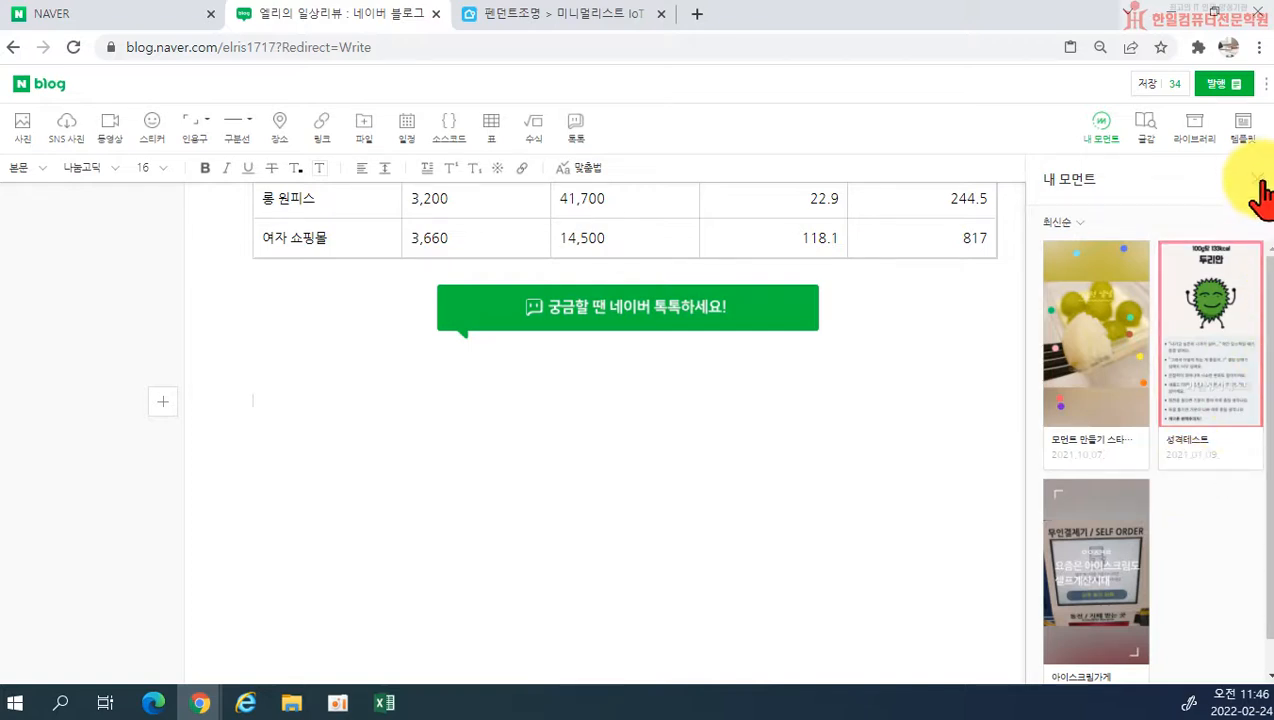
{"action": "mouse_move", "coordinate": [1120, 396]}
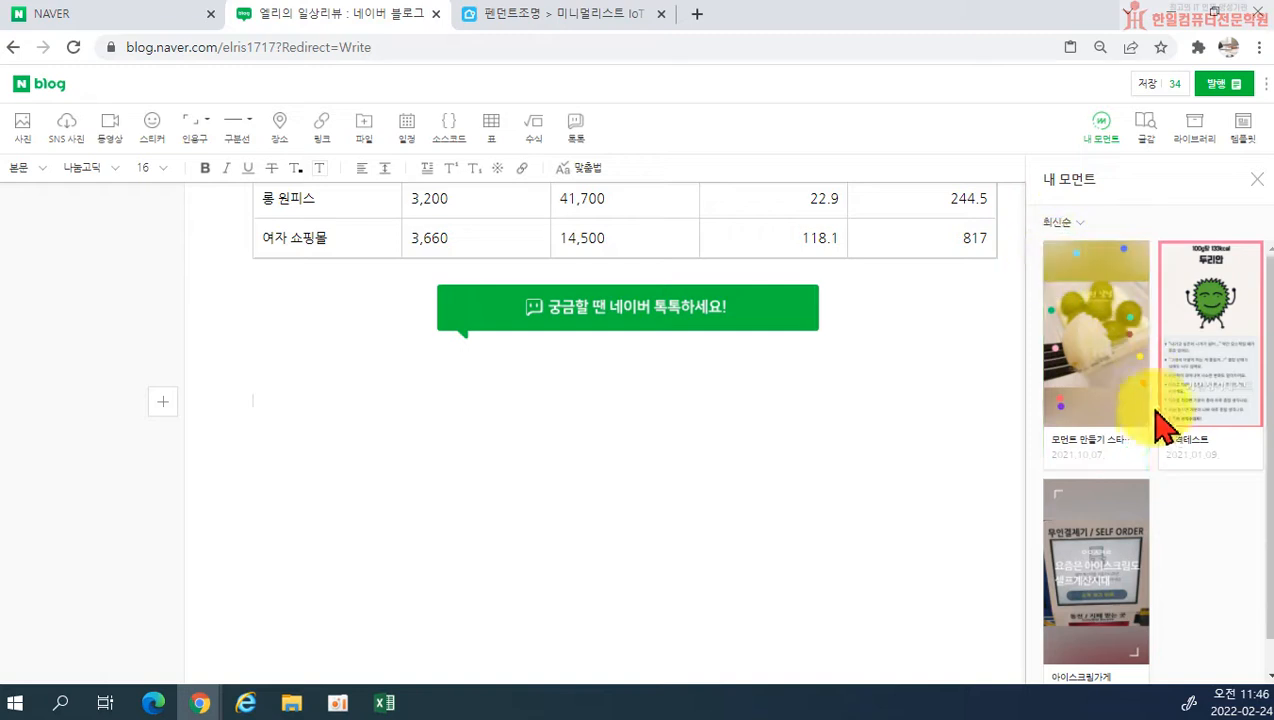
{"action": "mouse_move", "coordinate": [1100, 418]}
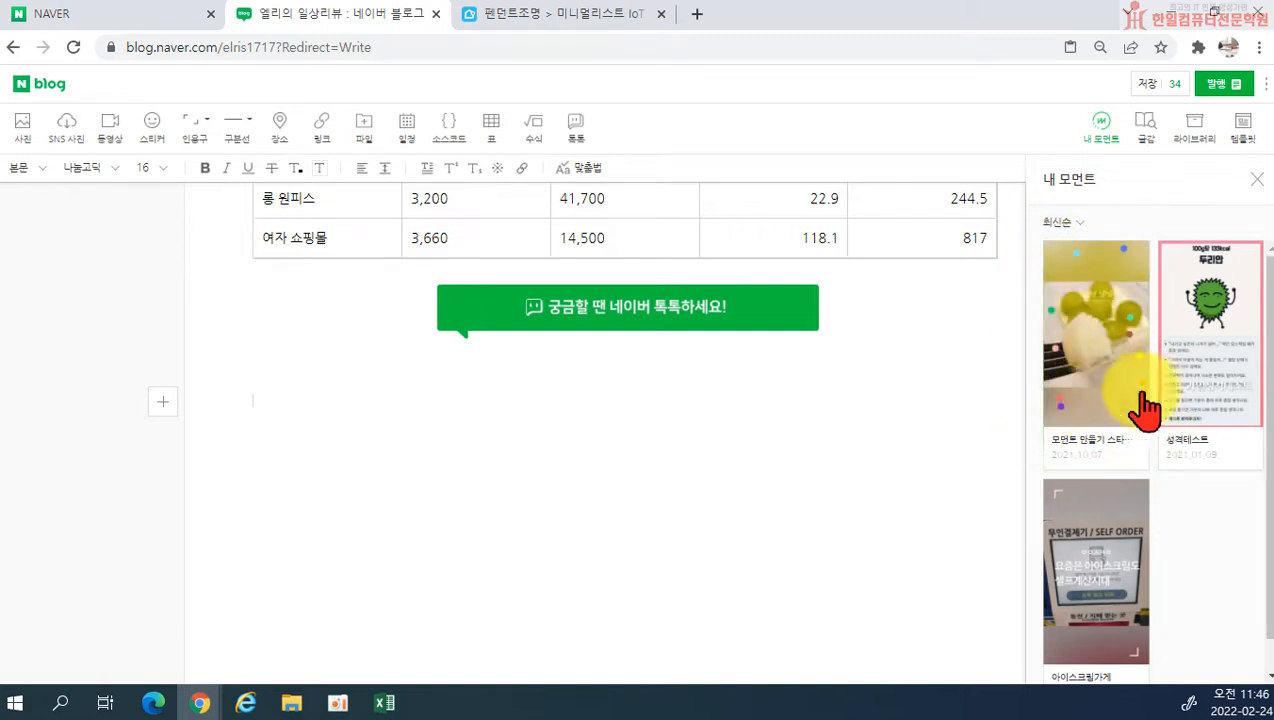
{"action": "mouse_move", "coordinate": [1120, 616]}
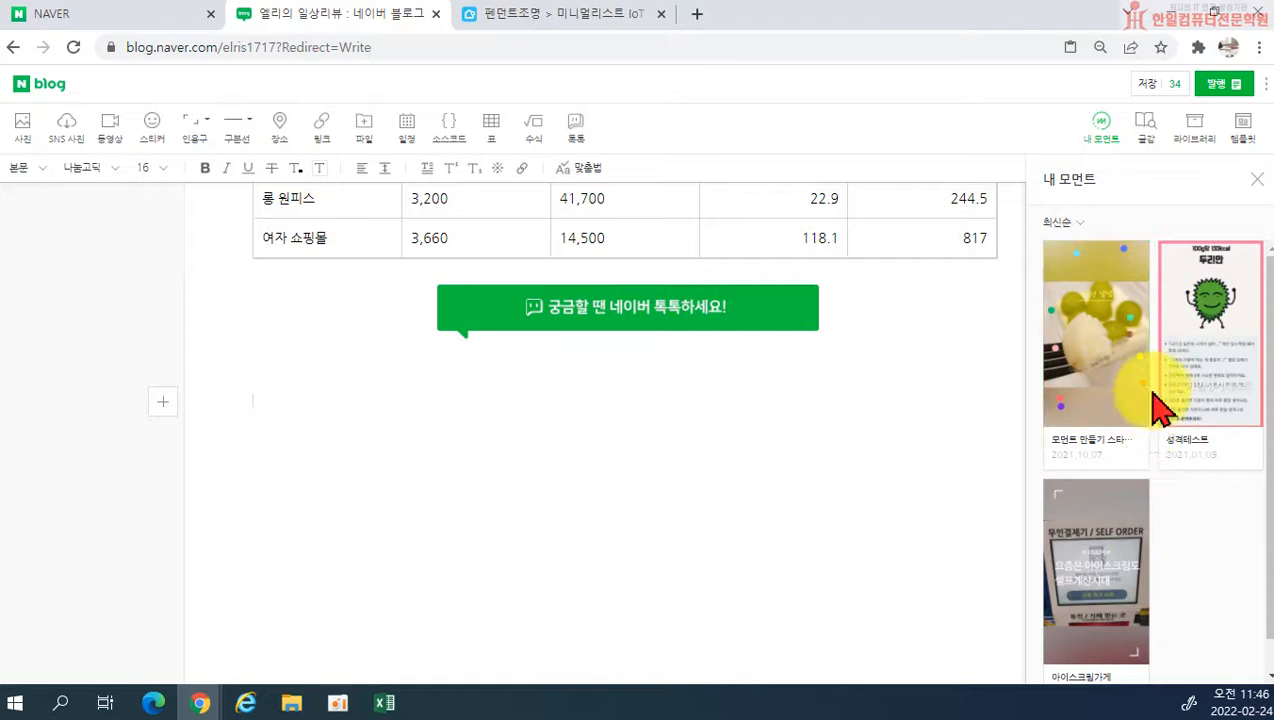
{"action": "left_click", "coordinate": [1257, 179]}
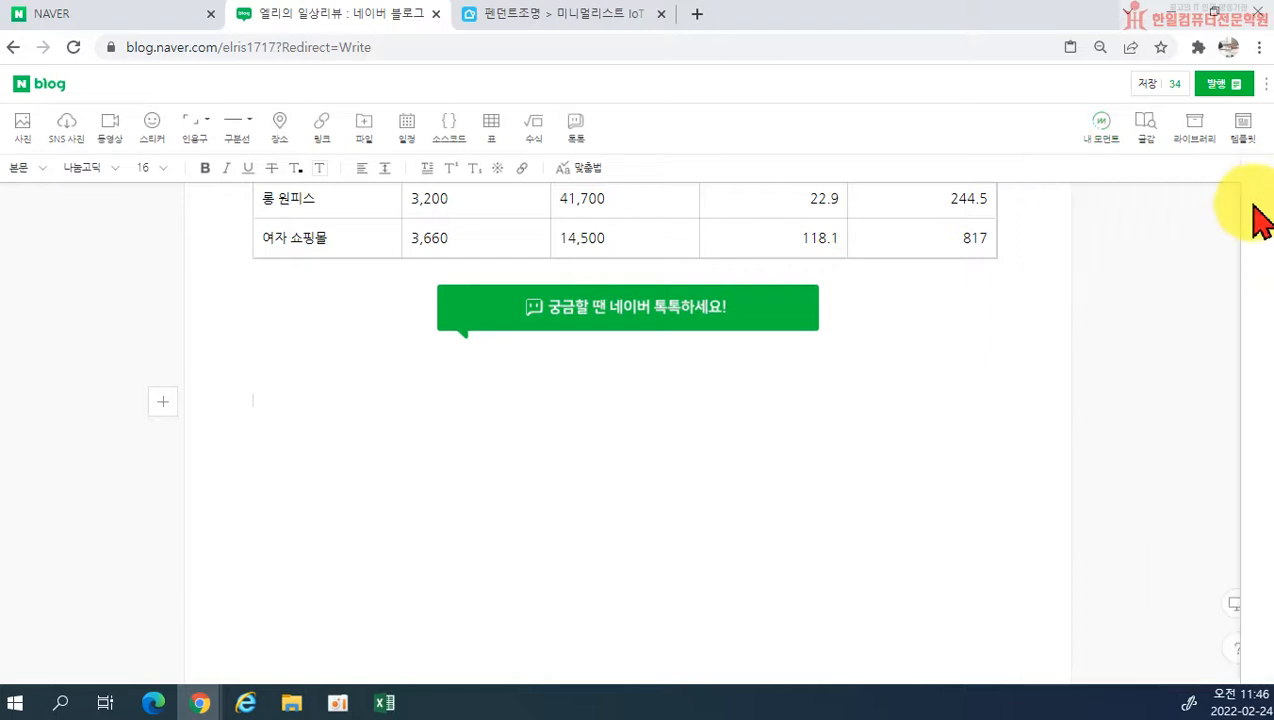
Step: Search the 쇼핑 category of 글감 for 포도비누 and insert the first product below the 톡톡 banner
{"action": "left_click", "coordinate": [1148, 145]}
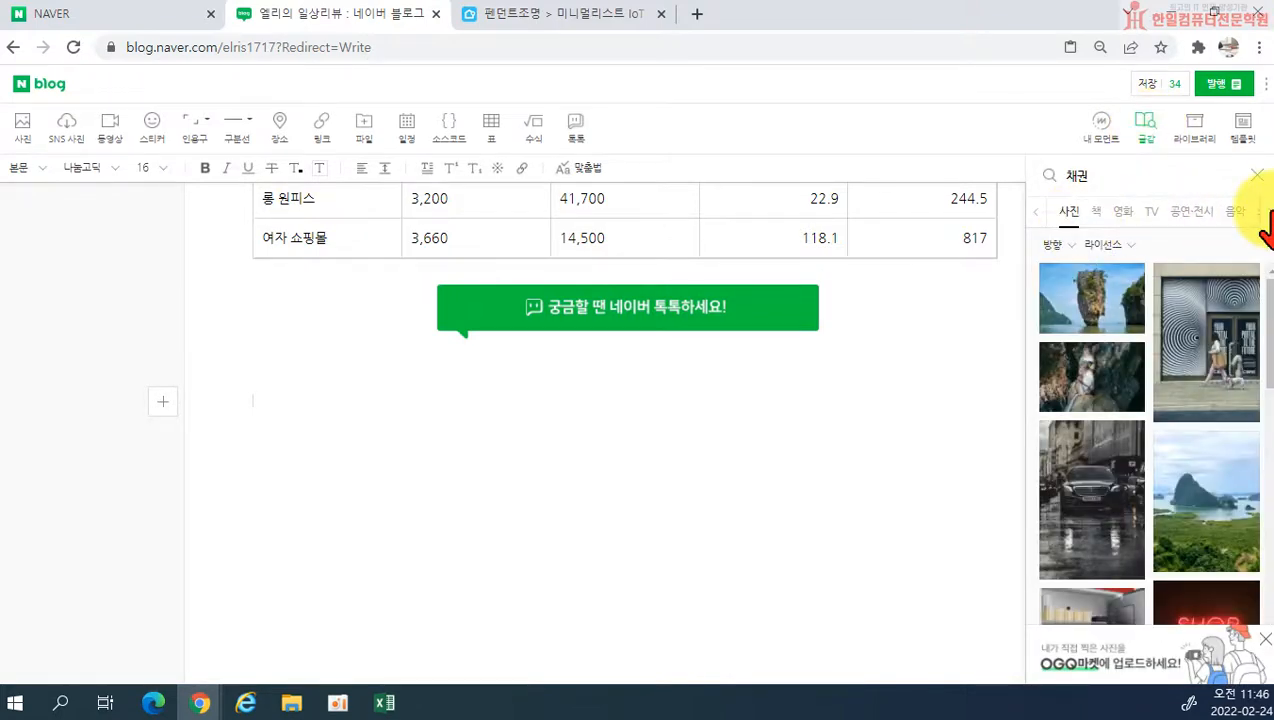
{"action": "double_click", "coordinate": [1077, 176]}
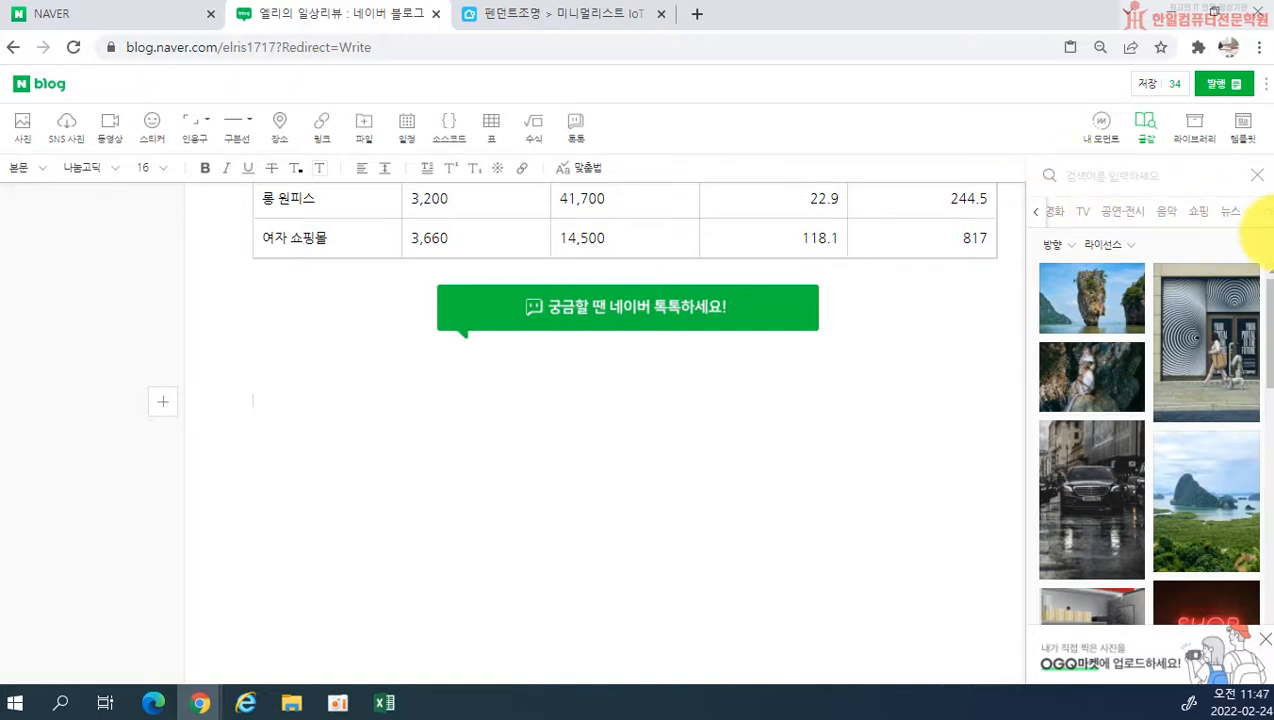
{"action": "key", "text": "Return"}
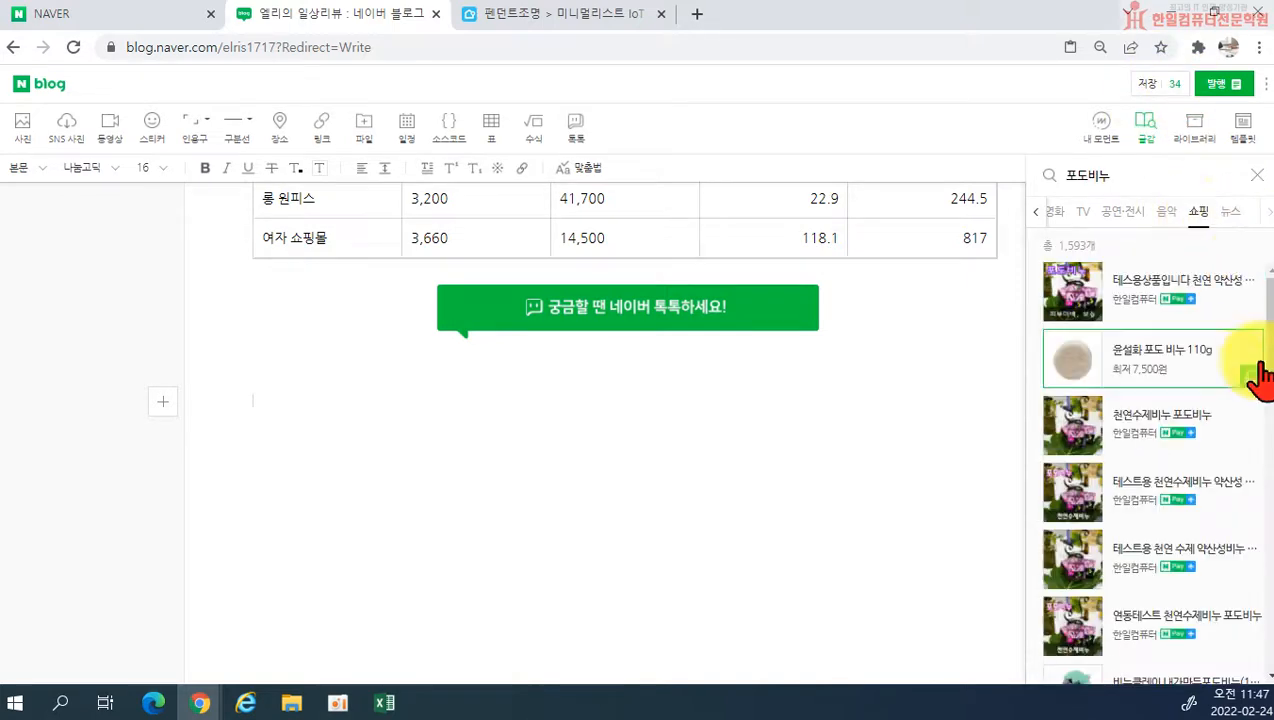
{"action": "left_click", "coordinate": [1125, 298]}
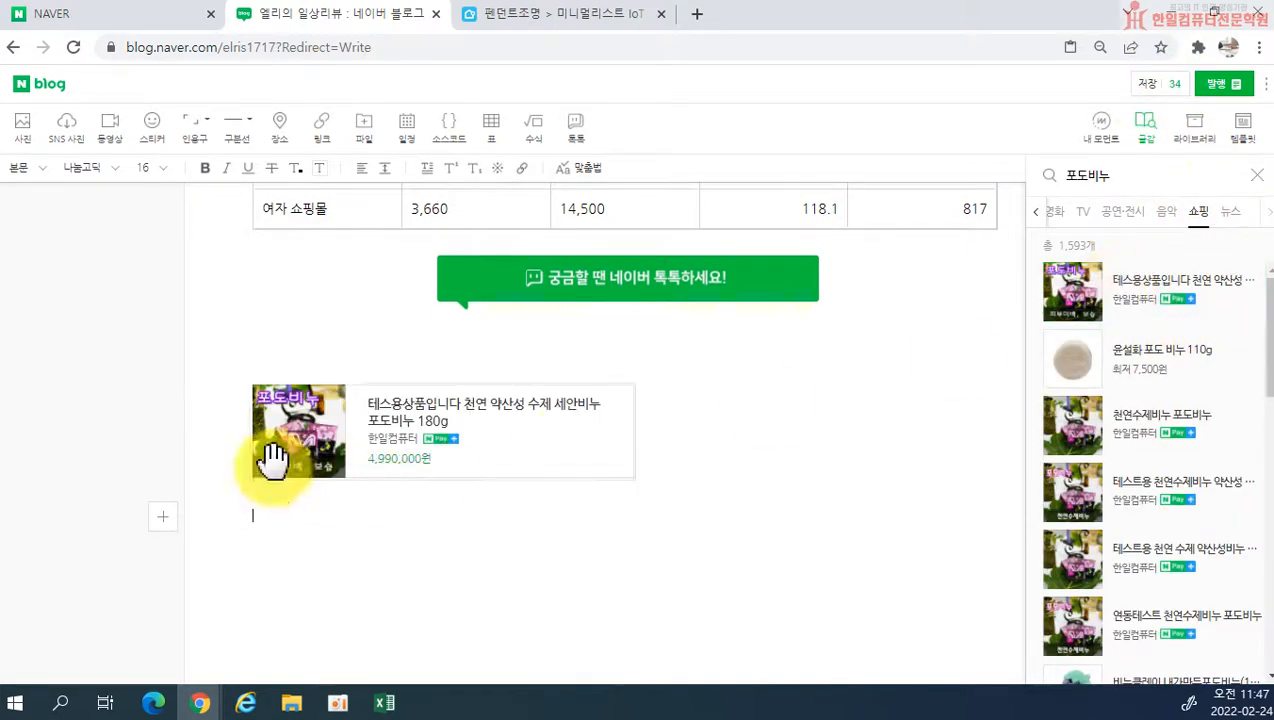
Step: Delete the 포도비누 product card below the 톡톡 banner, close the 글감 search, and view the post's media in 라이브러리
{"action": "left_click", "coordinate": [631, 452]}
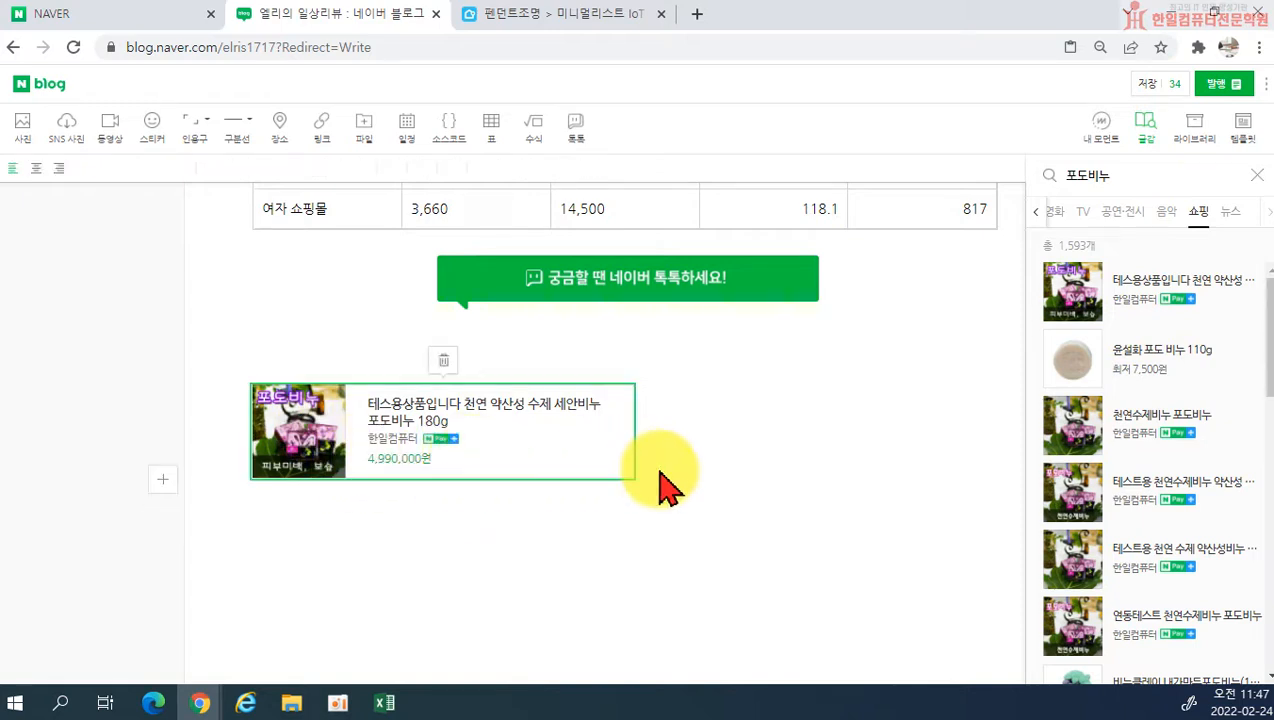
{"action": "left_click", "coordinate": [1258, 178]}
{"action": "left_click", "coordinate": [443, 361]}
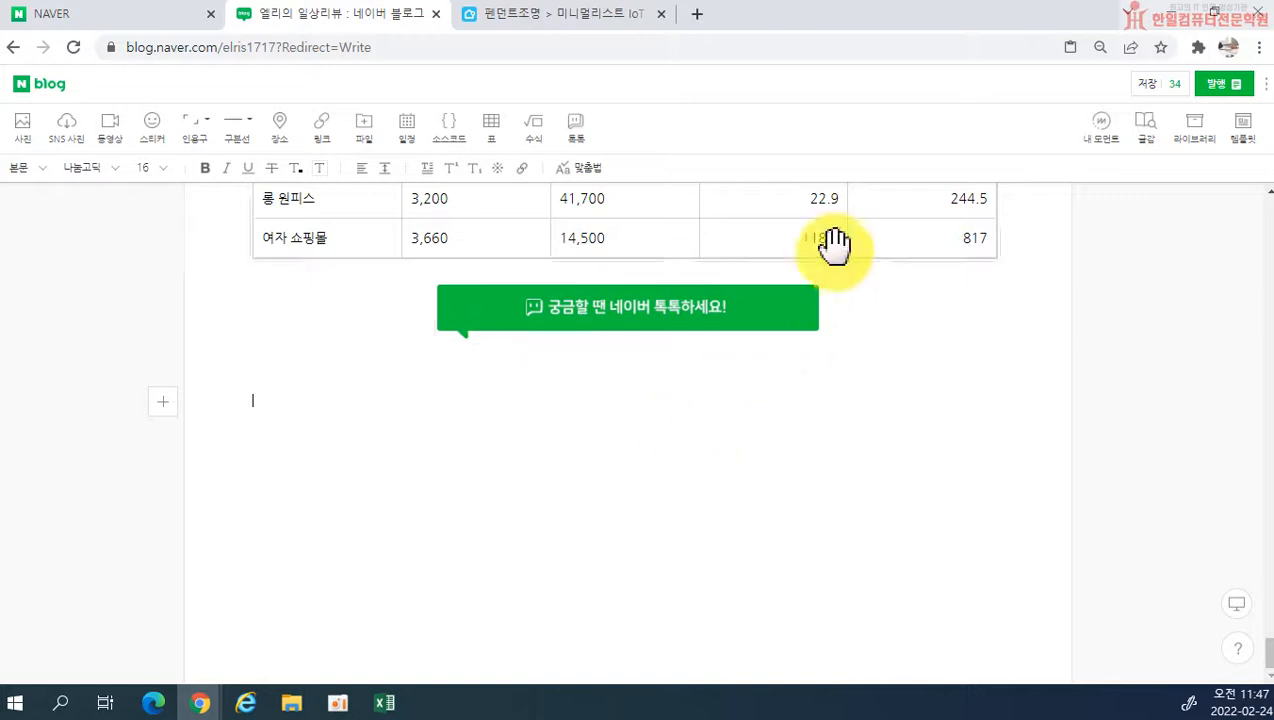
{"action": "left_click", "coordinate": [1204, 145]}
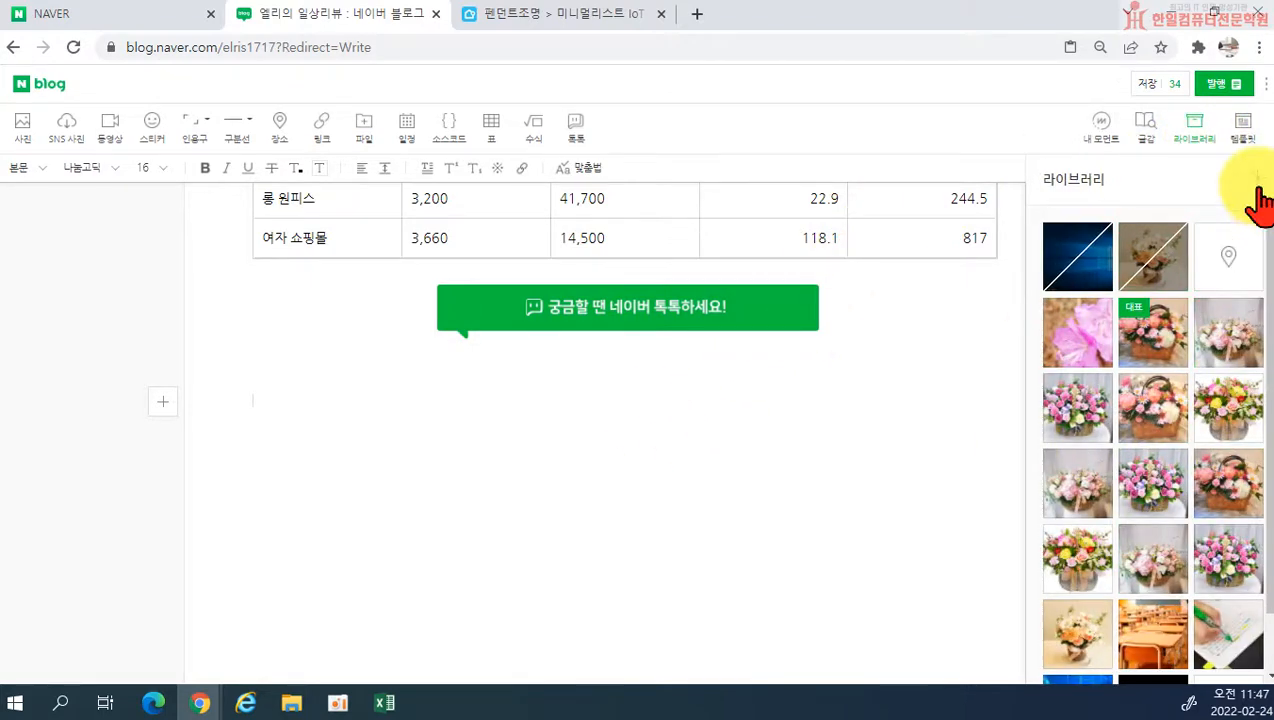
{"action": "left_click", "coordinate": [1258, 180]}
Step: Load the recommended 리뷰 template 책 읽어주는 조명, temporarily saving the post in progress
{"action": "left_click", "coordinate": [1256, 130]}
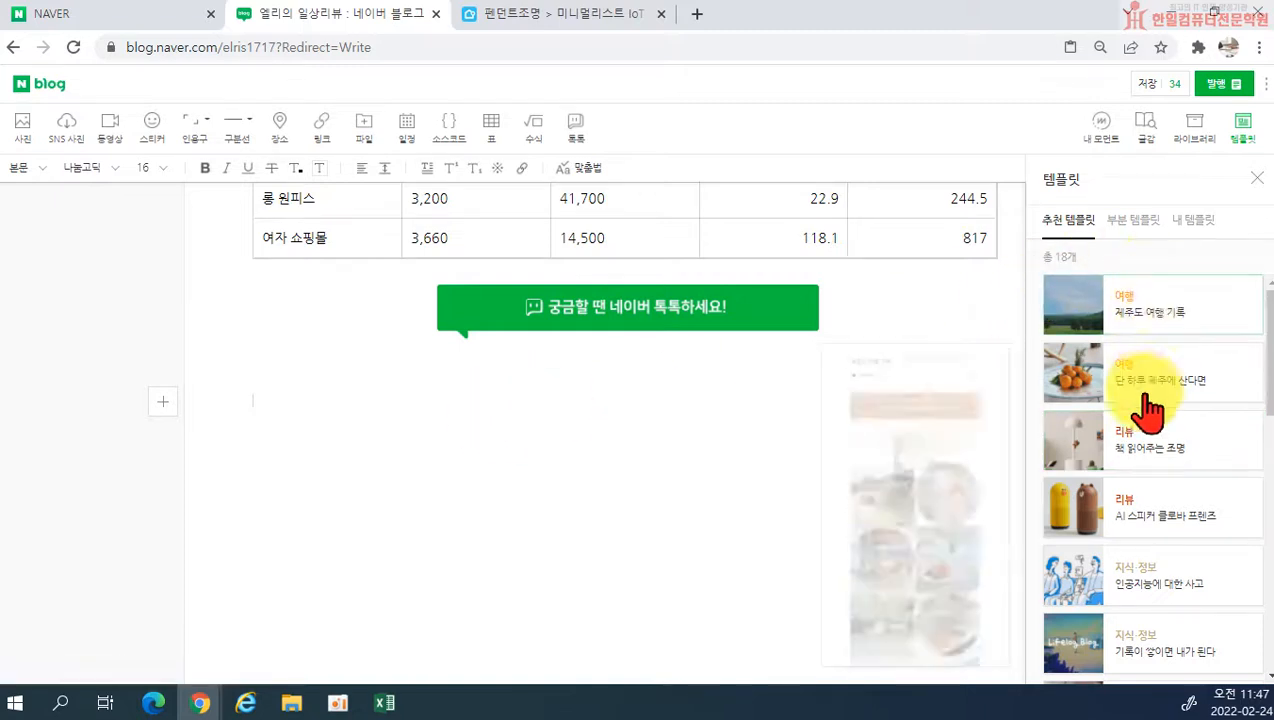
{"action": "scroll", "coordinate": [1158, 420], "scroll_direction": "down", "scroll_amount": 2}
{"action": "scroll", "coordinate": [1163, 462], "scroll_direction": "down", "scroll_amount": 2}
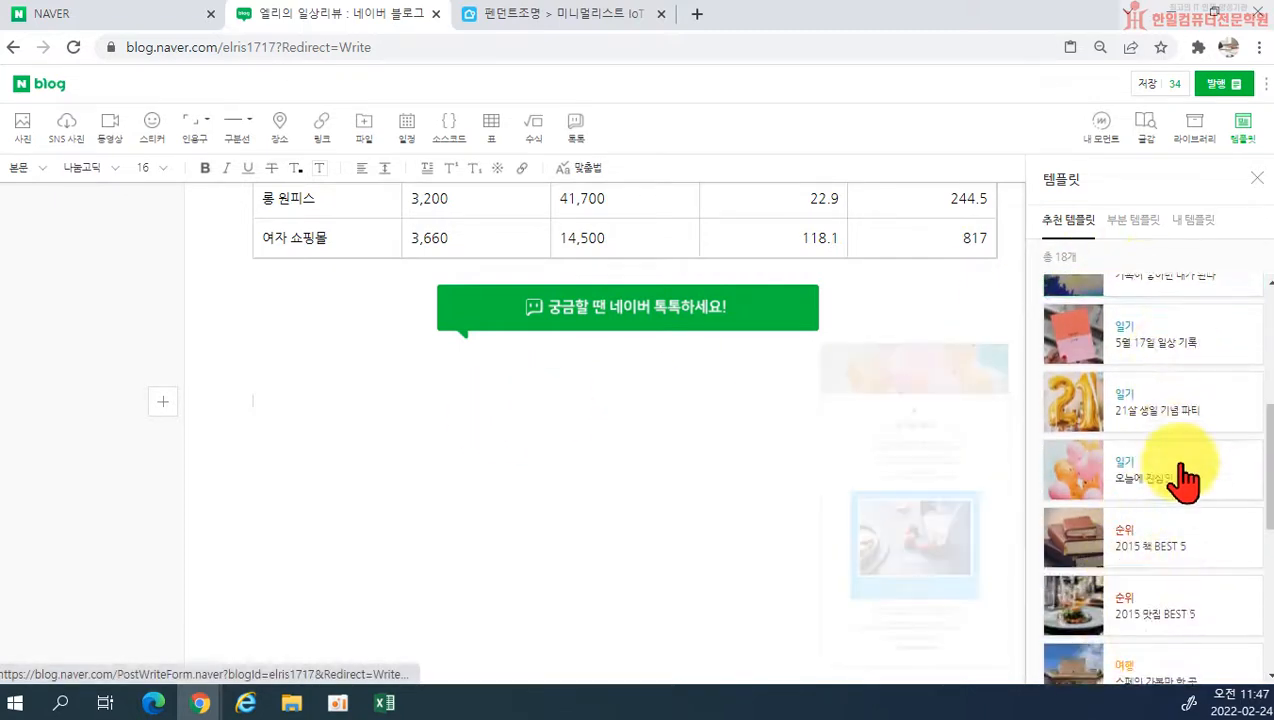
{"action": "scroll", "coordinate": [1175, 462], "scroll_direction": "up", "scroll_amount": 2}
{"action": "scroll", "coordinate": [1160, 475], "scroll_direction": "up", "scroll_amount": 2}
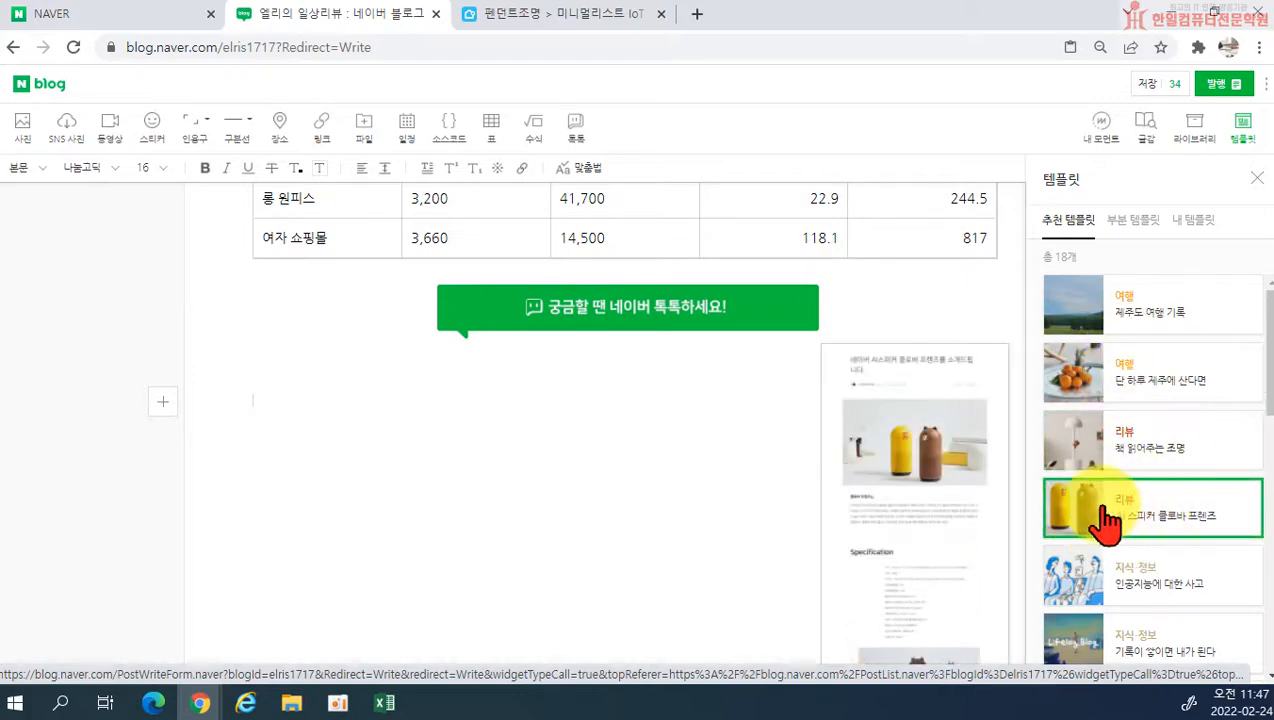
{"action": "scroll", "coordinate": [557, 415], "scroll_direction": "down", "scroll_amount": 15}
{"action": "scroll", "coordinate": [557, 415], "scroll_direction": "up", "scroll_amount": 10}
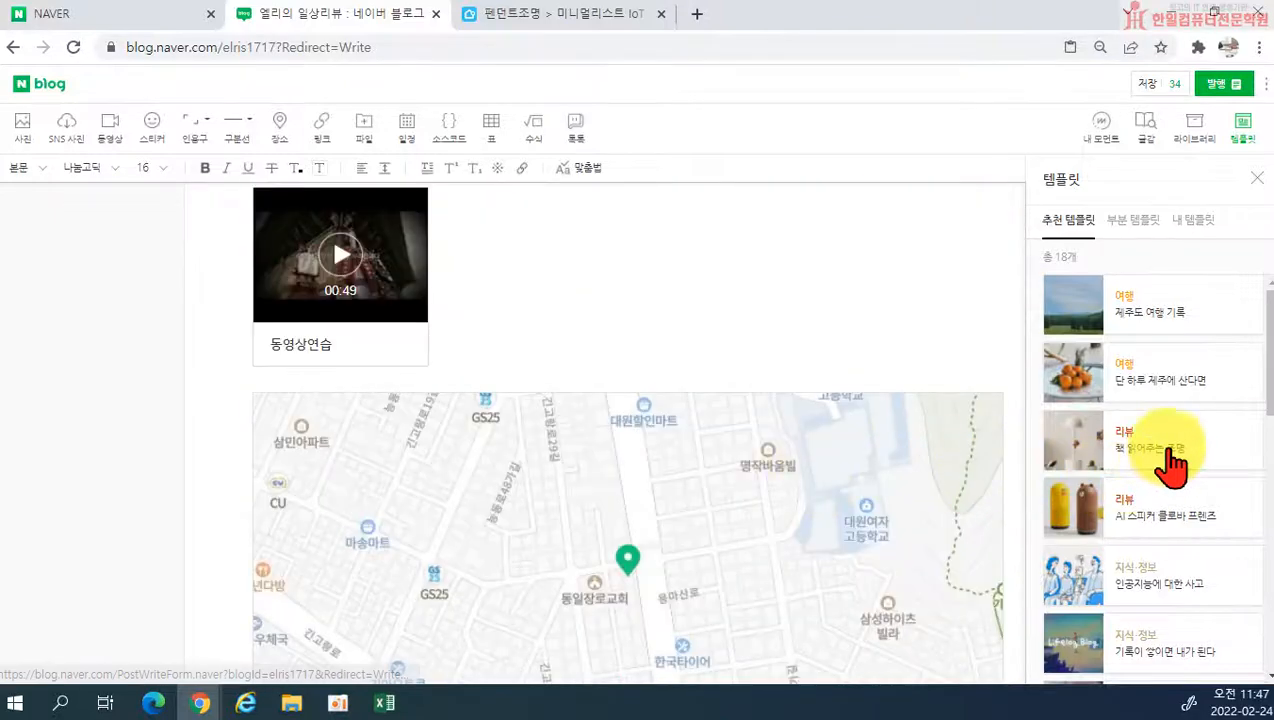
{"action": "left_click", "coordinate": [1172, 460]}
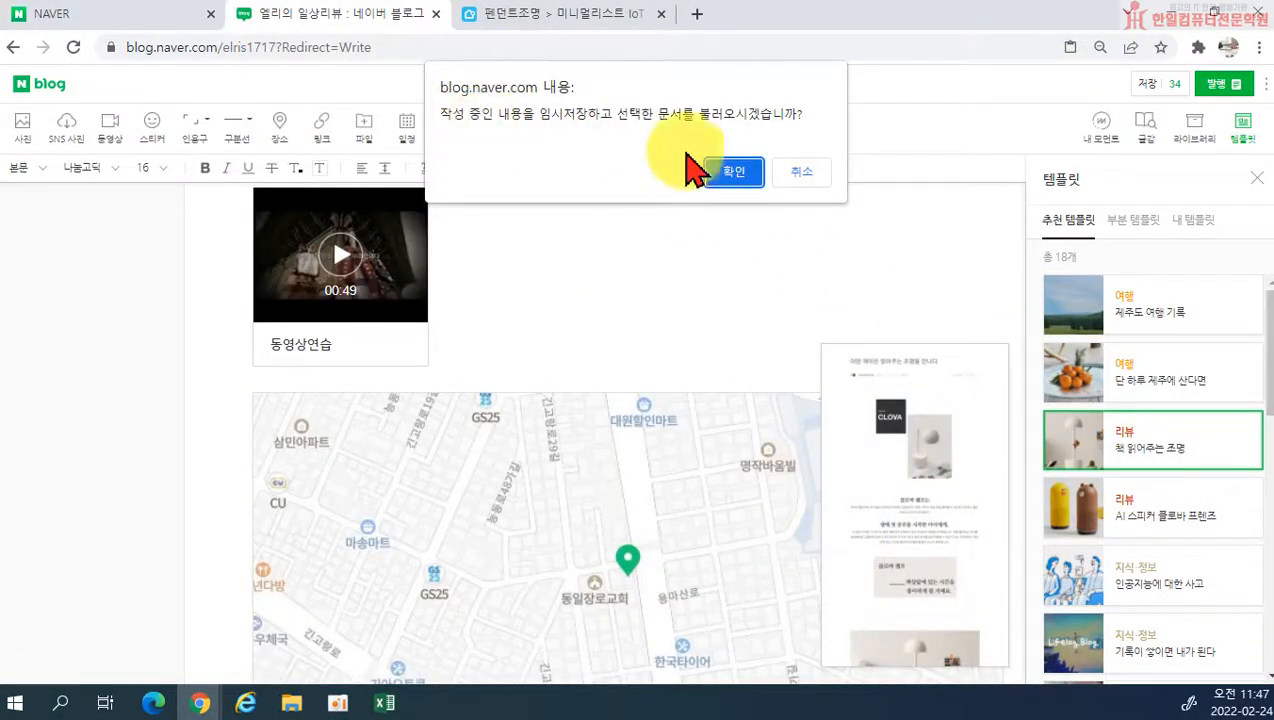
{"action": "left_click", "coordinate": [735, 174]}
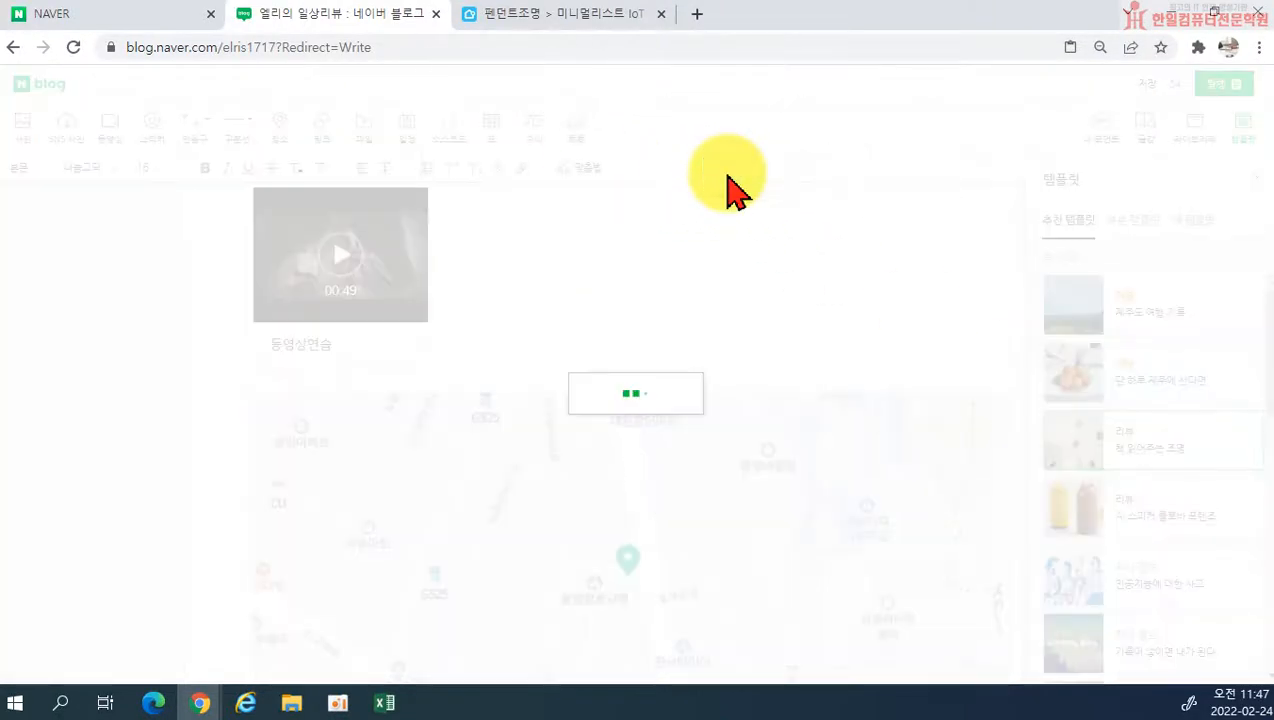
{"action": "scroll", "coordinate": [680, 355], "scroll_direction": "down", "scroll_amount": 15}
{"action": "scroll", "coordinate": [680, 355], "scroll_direction": "up", "scroll_amount": 15}
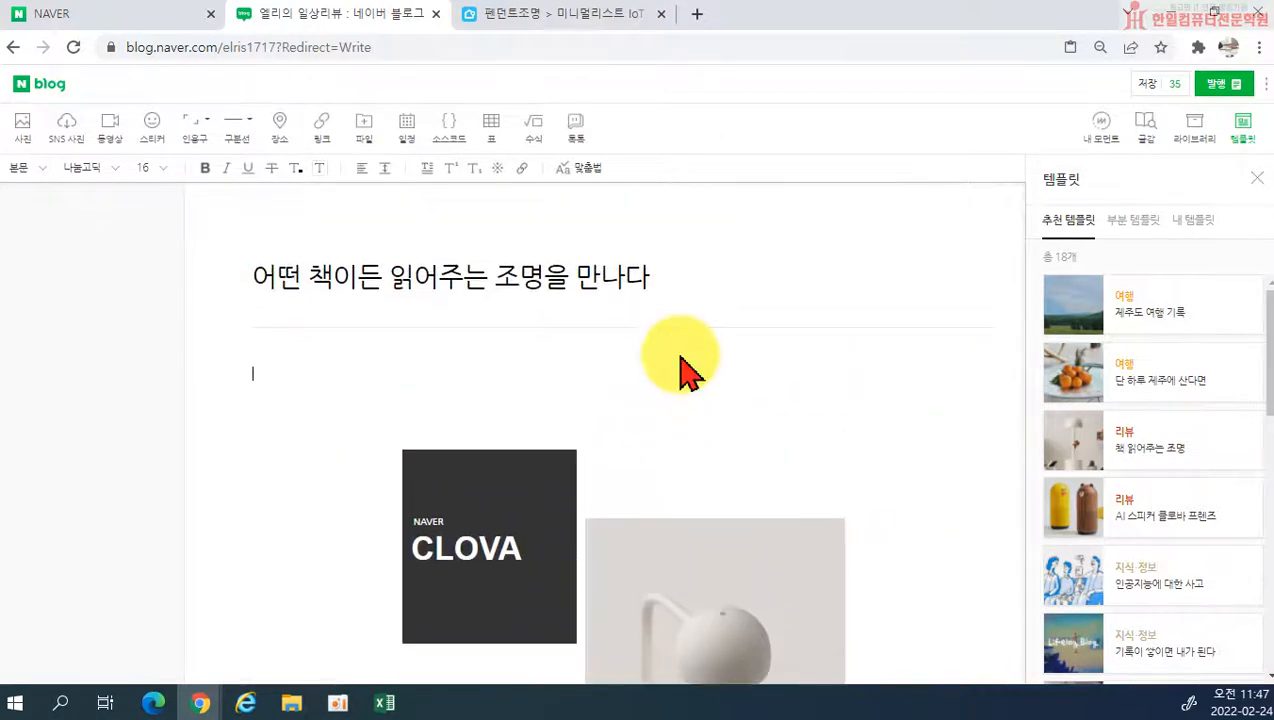
Step: Replace the template's title with 휴대용선풍기 추천
{"action": "left_click", "coordinate": [389, 277]}
{"action": "left_click_drag", "start_coordinate": [228, 276], "coordinate": [840, 318]}
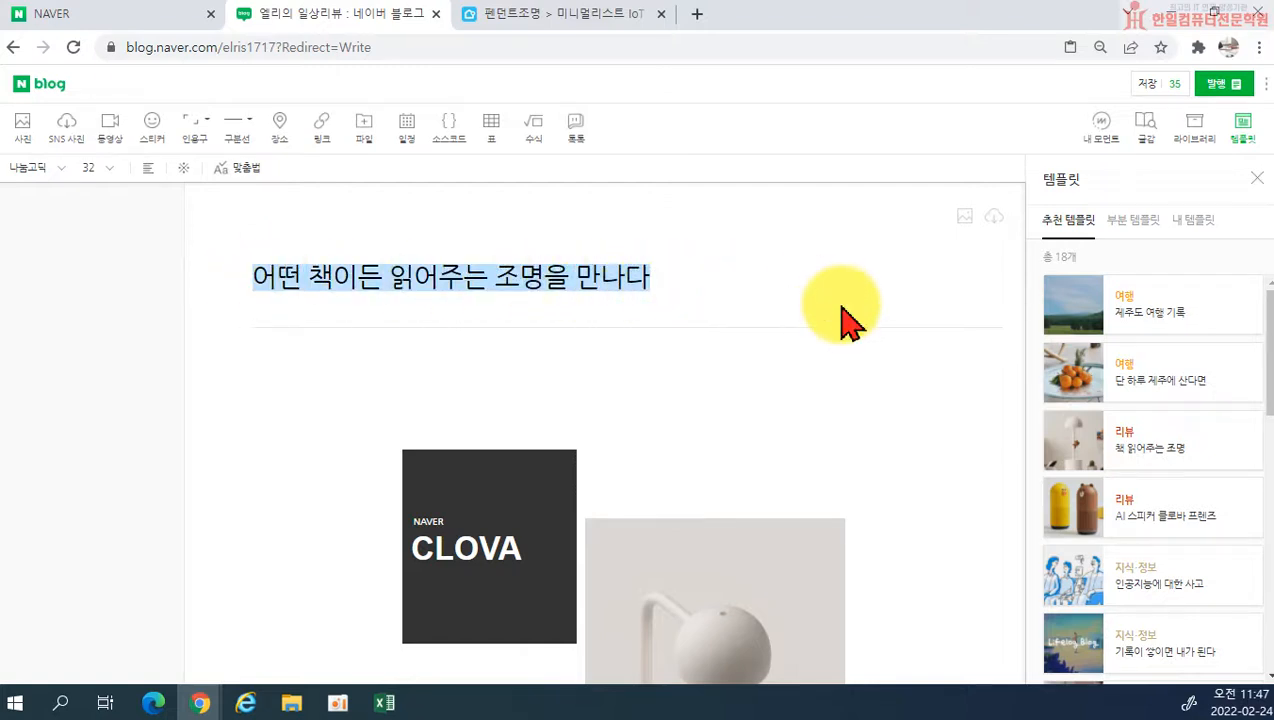
{"action": "type", "text": "ㅅ"}
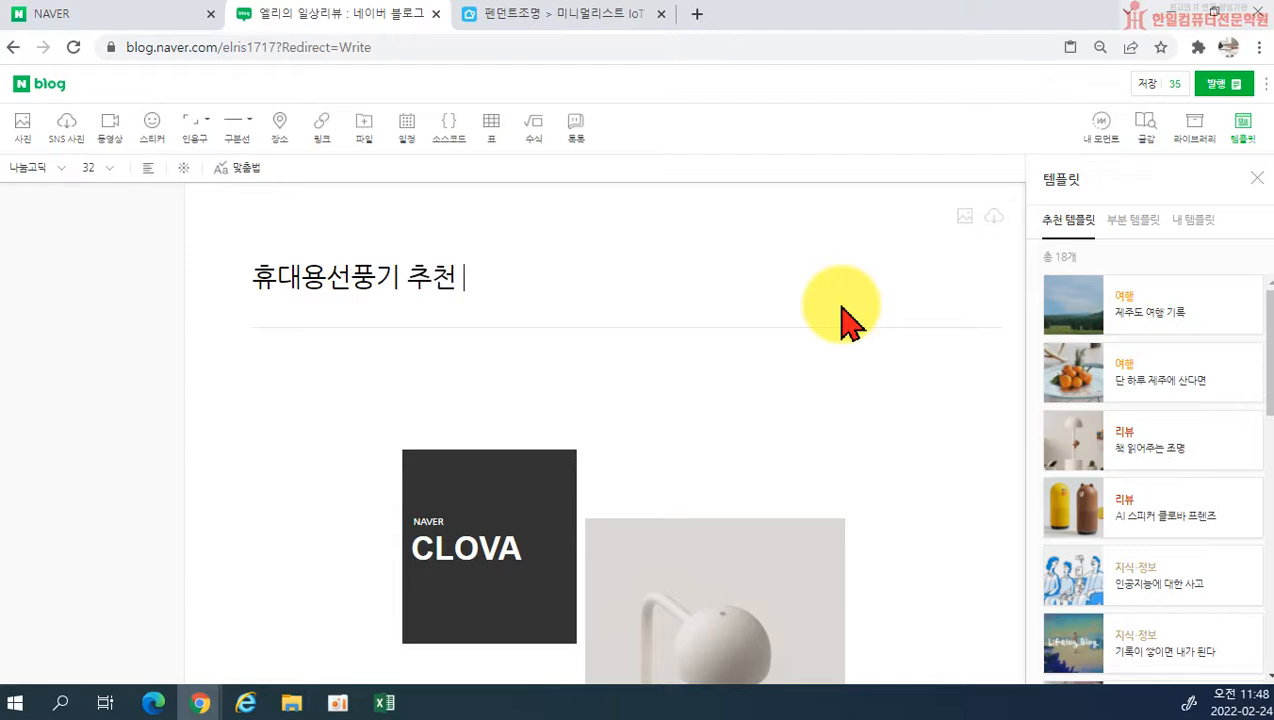
Step: Examine how the template's first table lays out the CLOVA block and the lamp photo
{"action": "scroll", "coordinate": [361, 193], "scroll_direction": "down", "scroll_amount": 2}
{"action": "scroll", "coordinate": [446, 287], "scroll_direction": "up", "scroll_amount": 2}
{"action": "scroll", "coordinate": [403, 280], "scroll_direction": "down", "scroll_amount": 1}
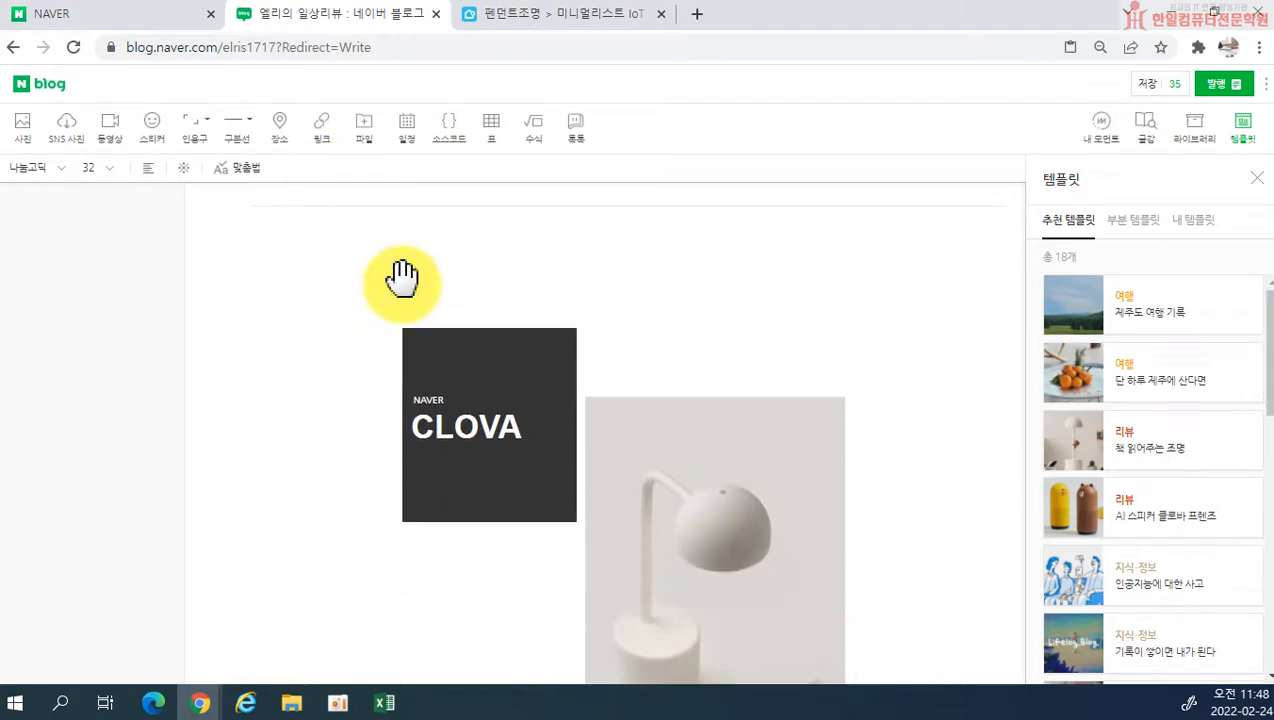
{"action": "scroll", "coordinate": [676, 398], "scroll_direction": "down", "scroll_amount": 3}
{"action": "scroll", "coordinate": [673, 398], "scroll_direction": "up", "scroll_amount": 2}
{"action": "left_click", "coordinate": [612, 405]}
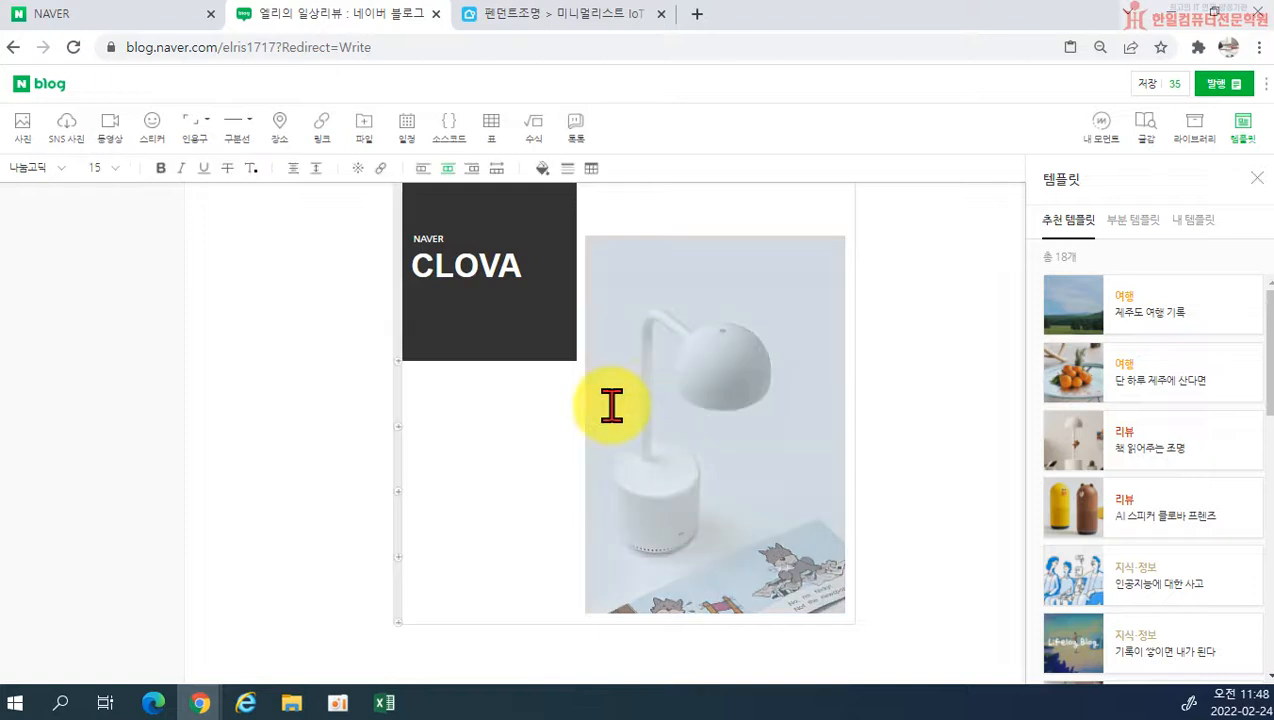
{"action": "scroll", "coordinate": [612, 405], "scroll_direction": "up", "scroll_amount": 2}
{"action": "scroll", "coordinate": [385, 313], "scroll_direction": "down", "scroll_amount": 1}
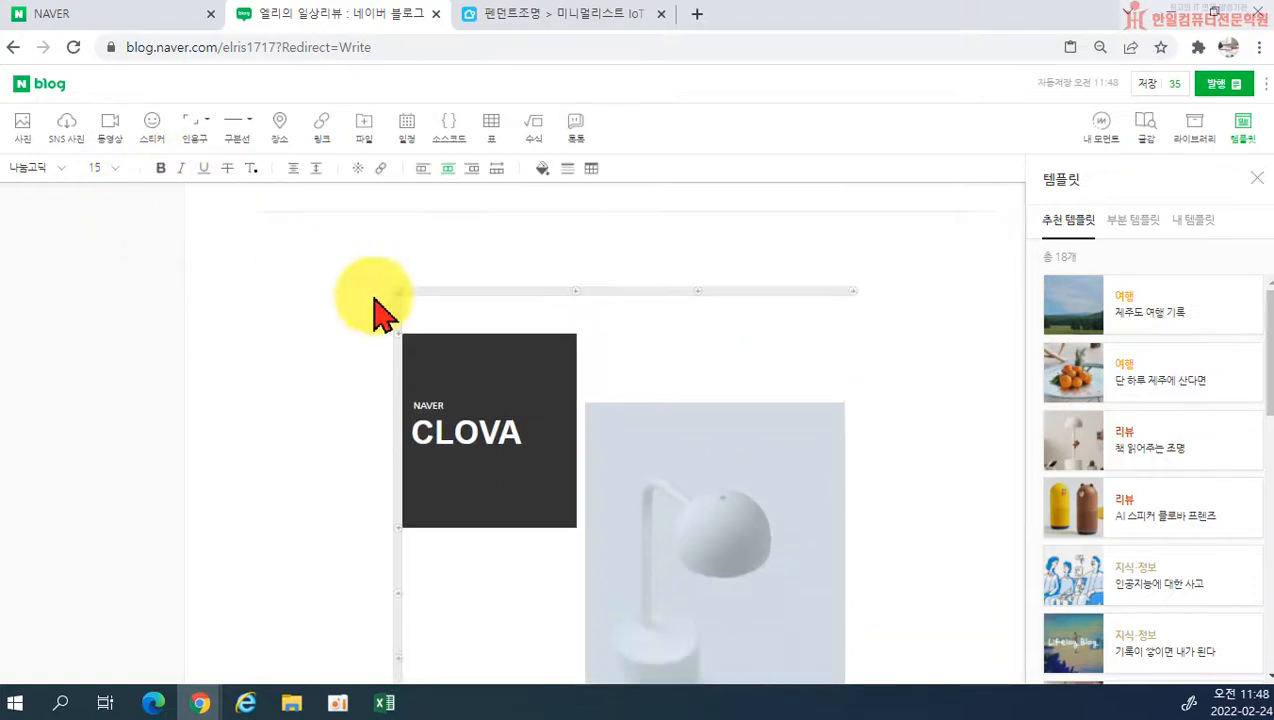
{"action": "scroll", "coordinate": [385, 325], "scroll_direction": "down", "scroll_amount": 1}
{"action": "scroll", "coordinate": [395, 305], "scroll_direction": "up", "scroll_amount": 2}
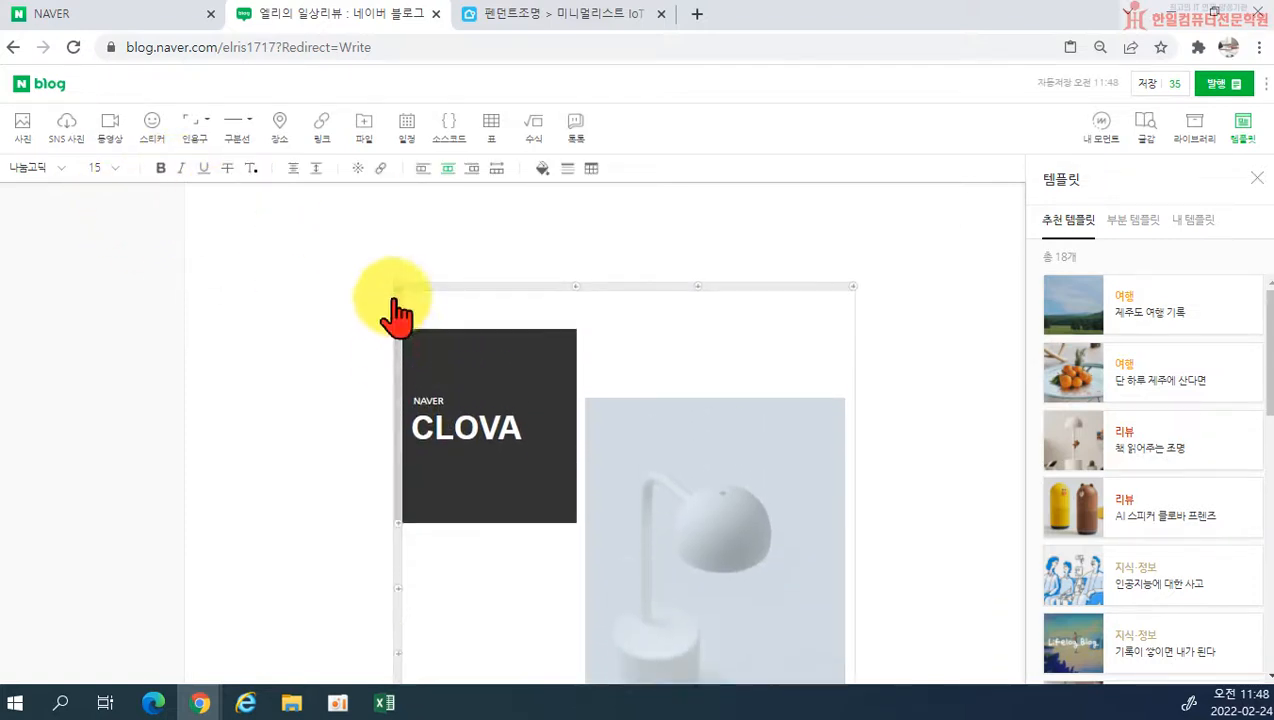
{"action": "scroll", "coordinate": [553, 444], "scroll_direction": "down", "scroll_amount": 2}
Step: Replace the lamp photo beside the CLOVA block with another photo from the 문서 folder
{"action": "left_click", "coordinate": [530, 418]}
{"action": "left_click", "coordinate": [708, 436]}
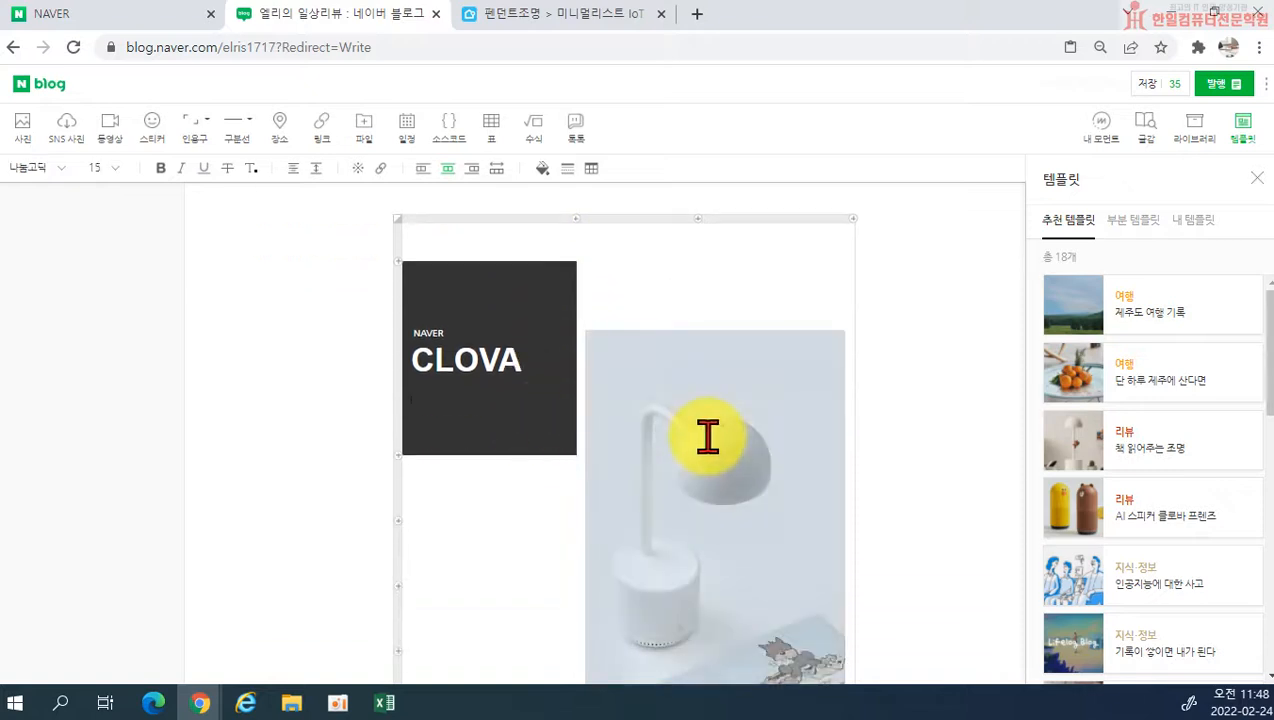
{"action": "scroll", "coordinate": [692, 464], "scroll_direction": "down", "scroll_amount": 2}
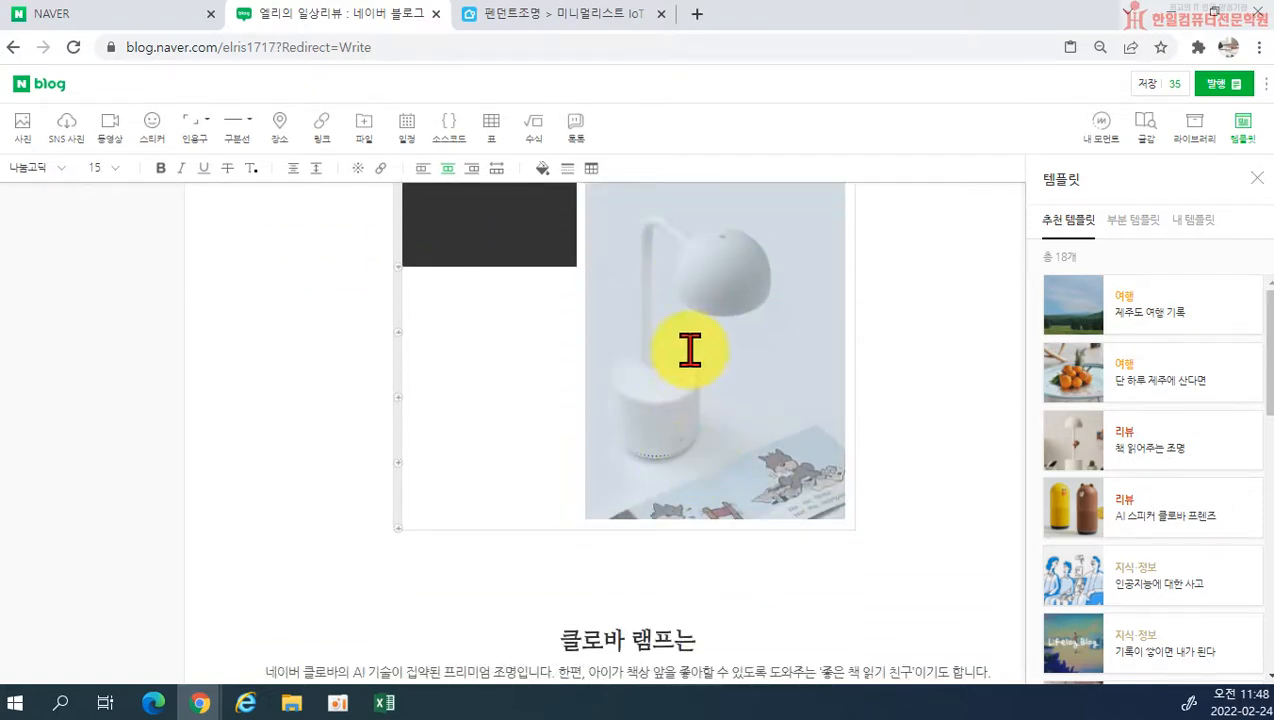
{"action": "left_click", "coordinate": [690, 350]}
{"action": "scroll", "coordinate": [688, 326], "scroll_direction": "up", "scroll_amount": 4}
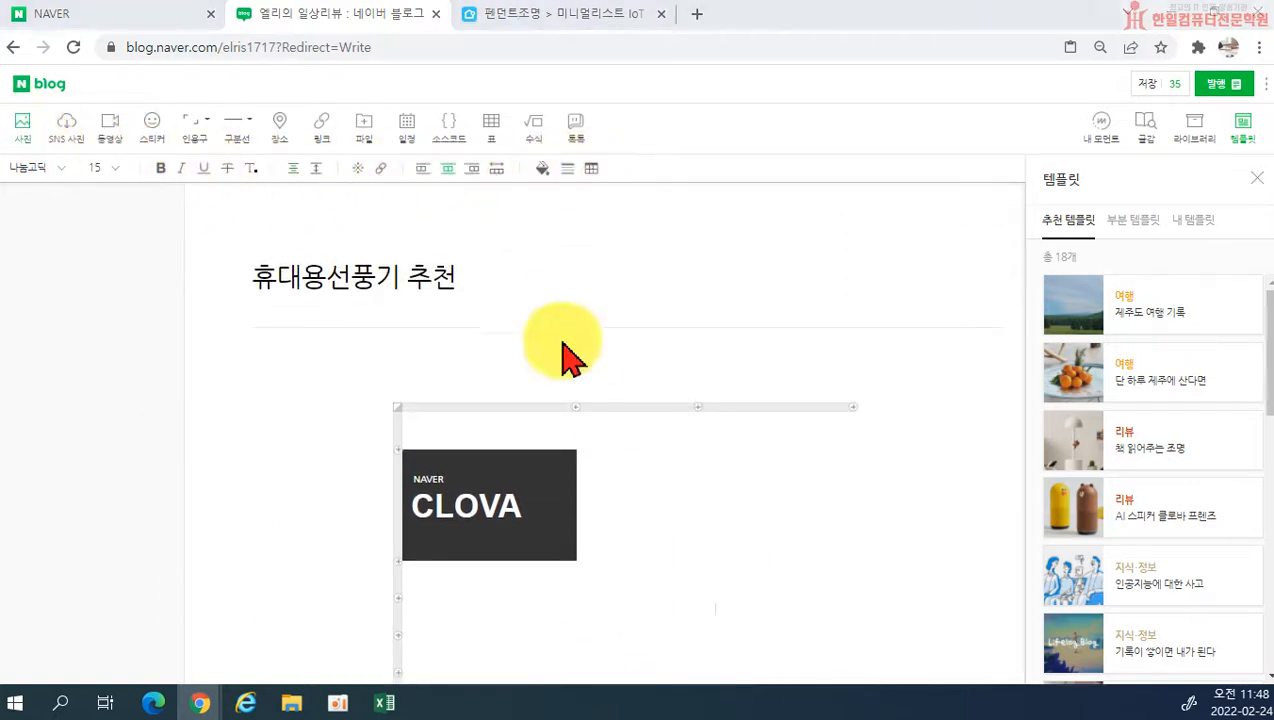
{"action": "scroll", "coordinate": [950, 390], "scroll_direction": "down", "scroll_amount": 10}
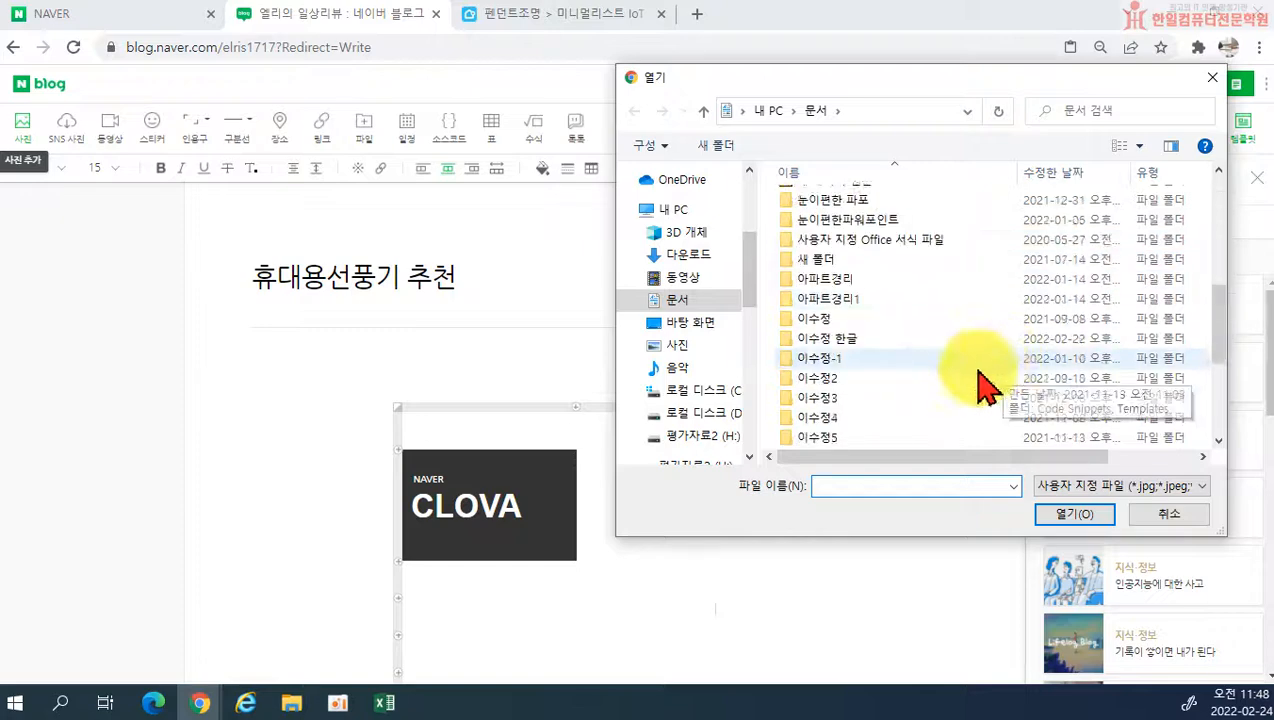
{"action": "double_click", "coordinate": [850, 437]}
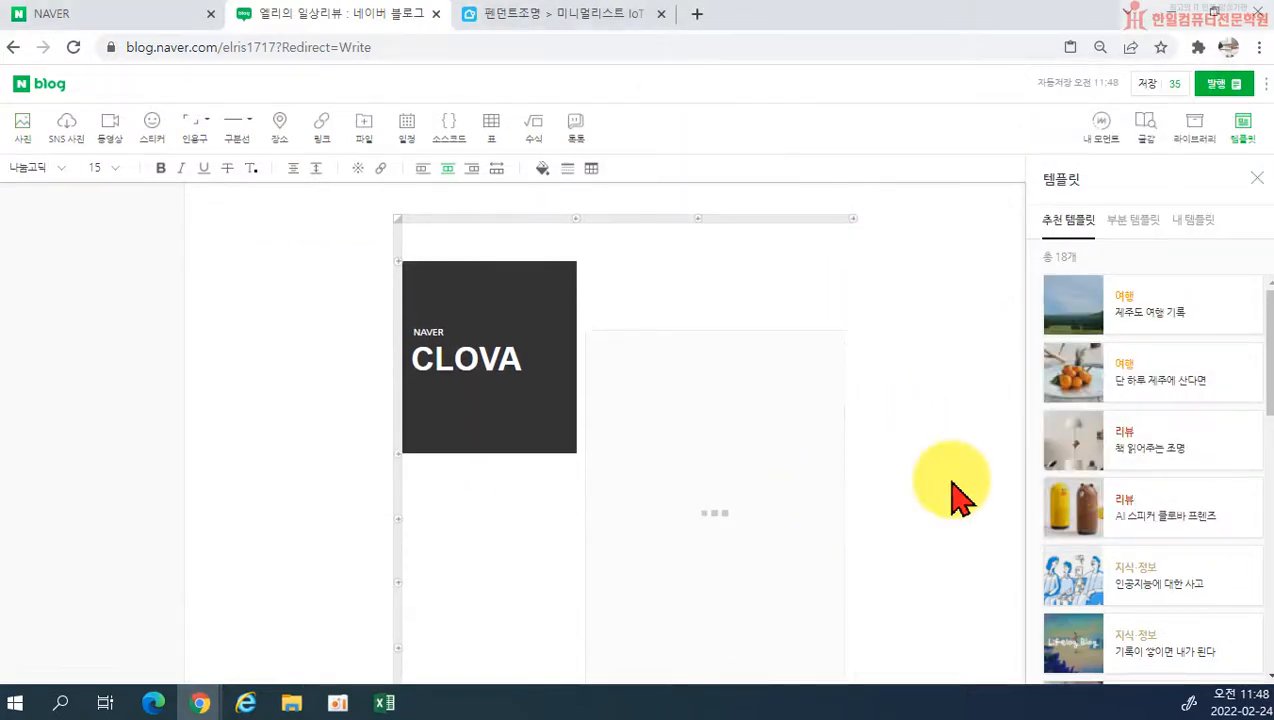
Step: Change the heading 클로바 램프는 below the photo table to 휴대용 선풍기는
{"action": "scroll", "coordinate": [930, 485], "scroll_direction": "down", "scroll_amount": 4}
{"action": "left_click_drag", "start_coordinate": [561, 259], "coordinate": [683, 258]}
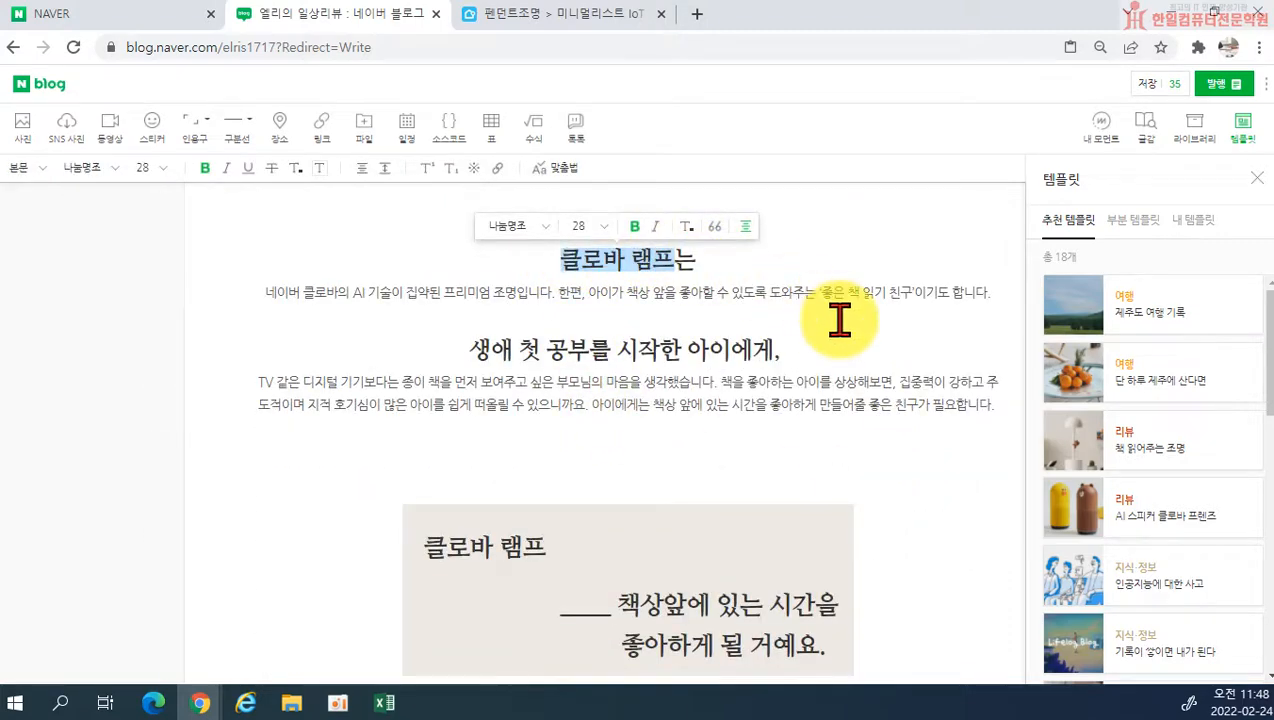
{"action": "type", "text": "휴대"}
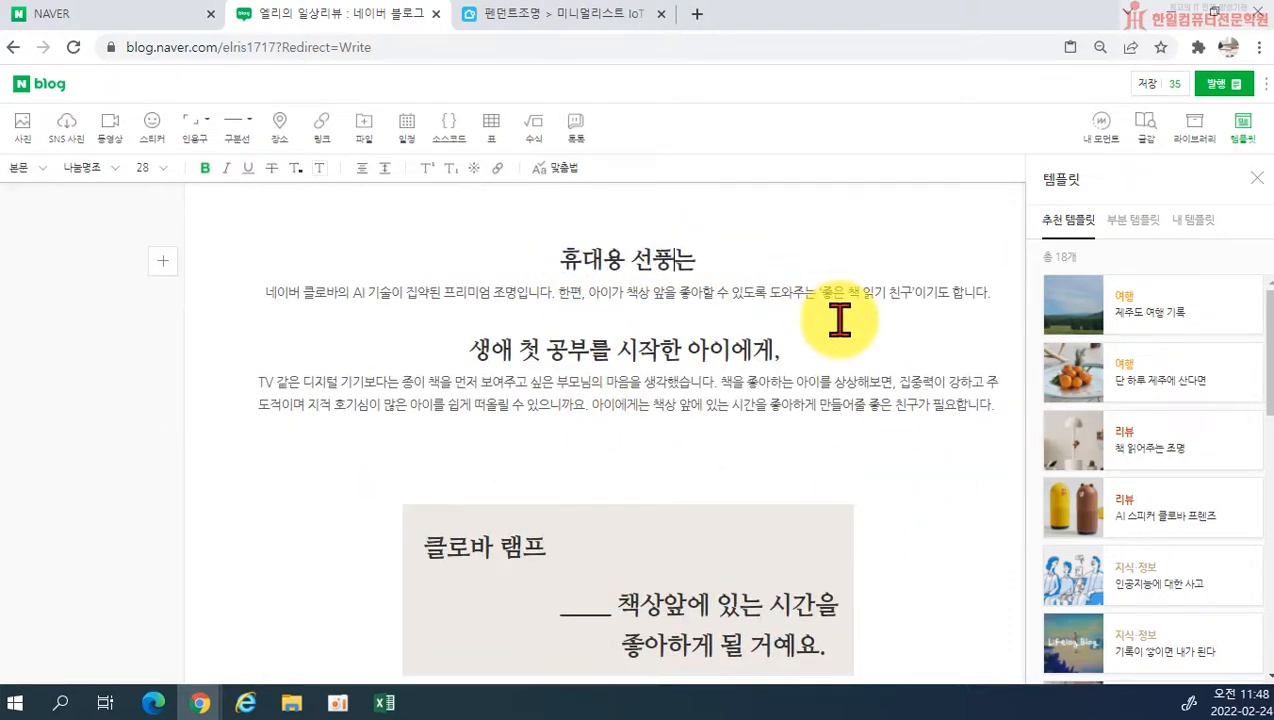
{"action": "type", "text": "용 선풍기는"}
{"action": "key", "text": "Delete"}
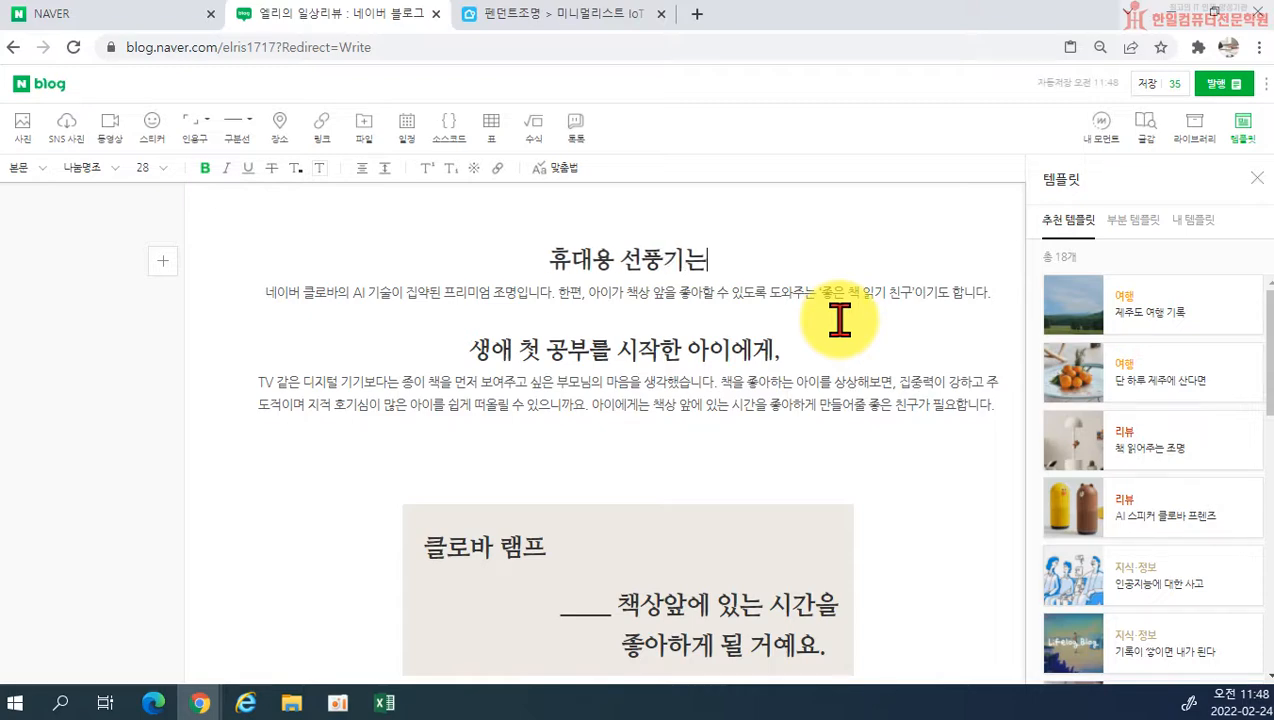
Step: Look through the remaining text sections and photos of the lamp template
{"action": "scroll", "coordinate": [745, 520], "scroll_direction": "down", "scroll_amount": 8}
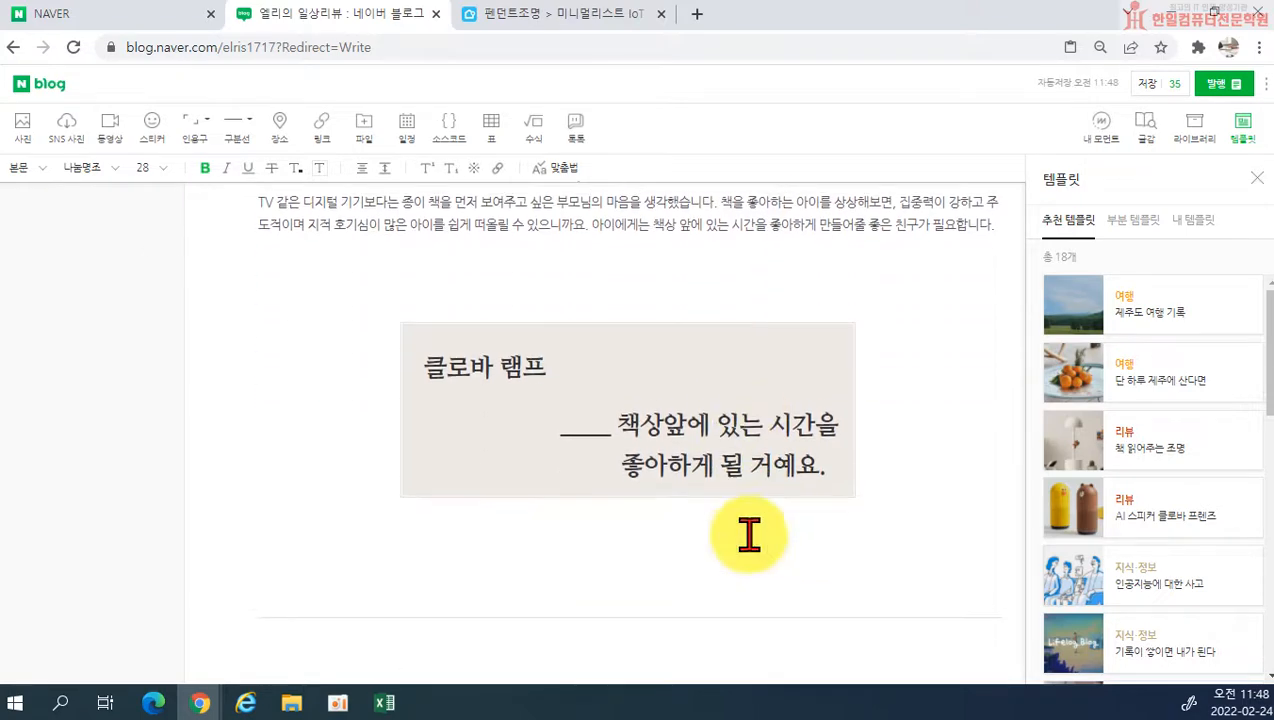
{"action": "scroll", "coordinate": [745, 520], "scroll_direction": "down", "scroll_amount": 12}
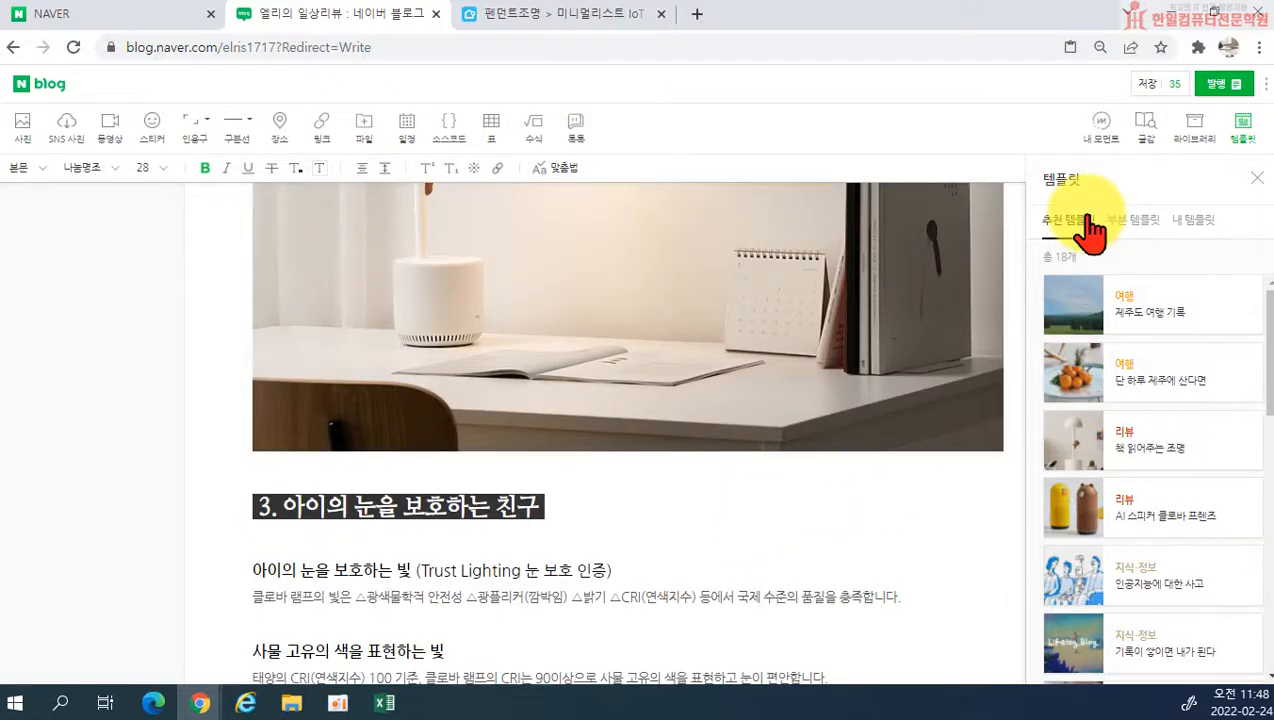
{"action": "scroll", "coordinate": [1008, 335], "scroll_direction": "up", "scroll_amount": 5}
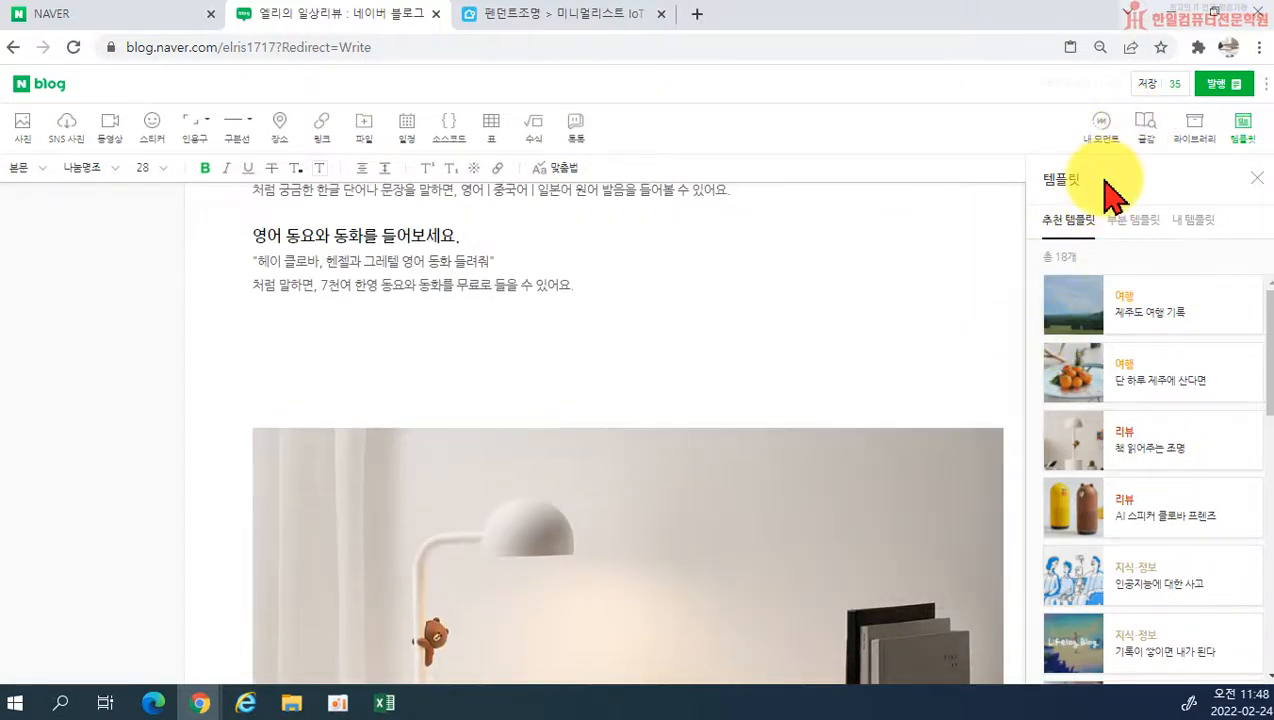
{"action": "scroll", "coordinate": [520, 293], "scroll_direction": "up", "scroll_amount": 10}
{"action": "scroll", "coordinate": [606, 325], "scroll_direction": "down", "scroll_amount": 12}
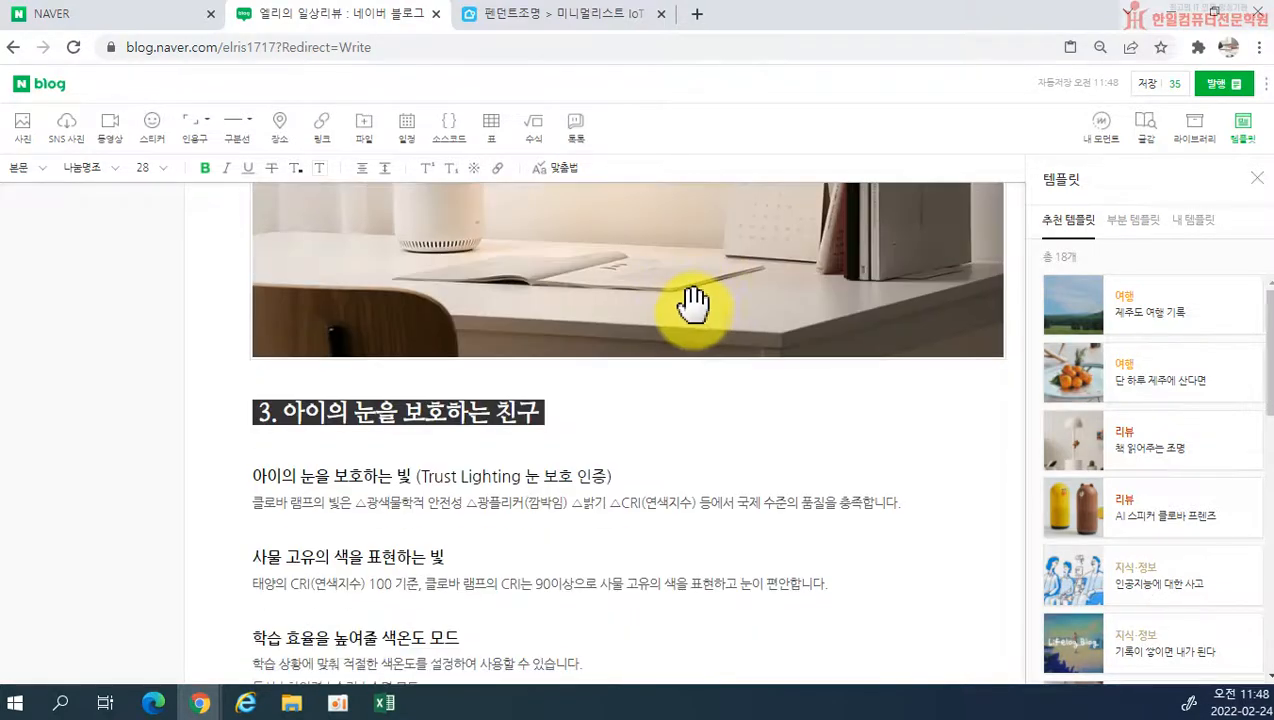
{"action": "scroll", "coordinate": [693, 305], "scroll_direction": "down", "scroll_amount": 10}
{"action": "scroll", "coordinate": [930, 375], "scroll_direction": "up", "scroll_amount": 5}
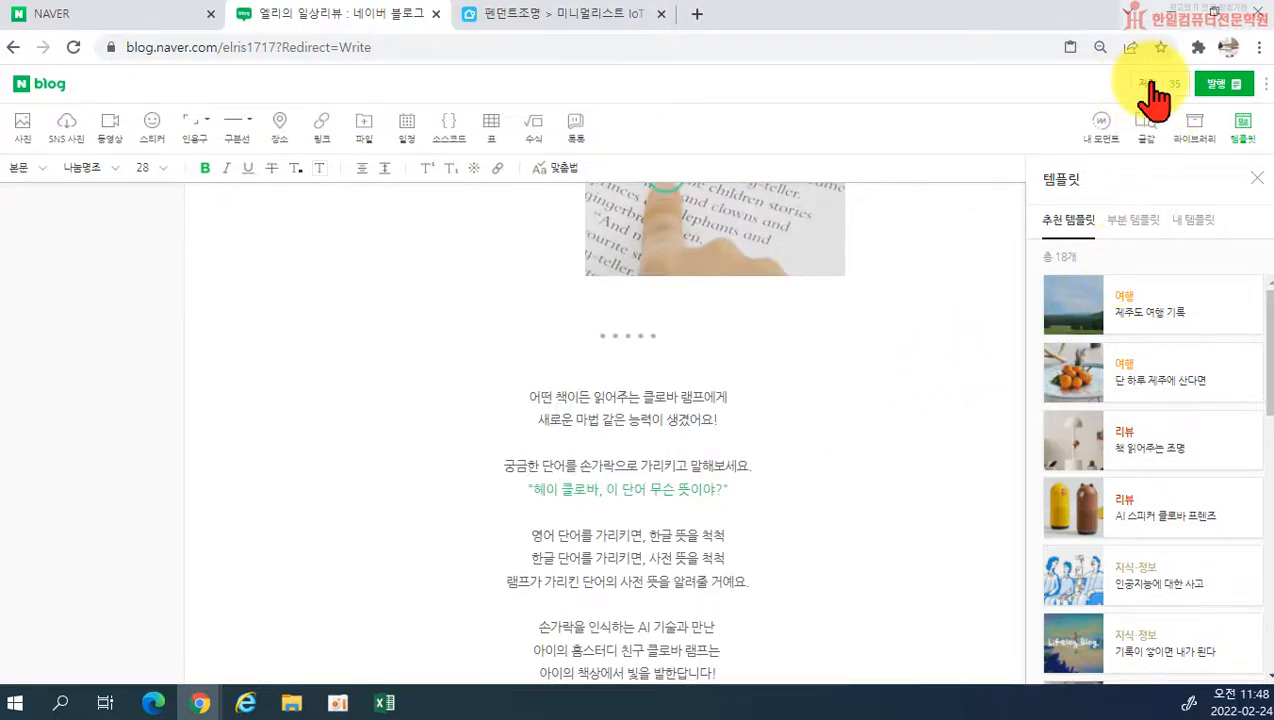
Step: Reload the temporarily saved post 블로그 포스팅하기, temporarily saving the template-based post
{"action": "left_click", "coordinate": [1178, 85]}
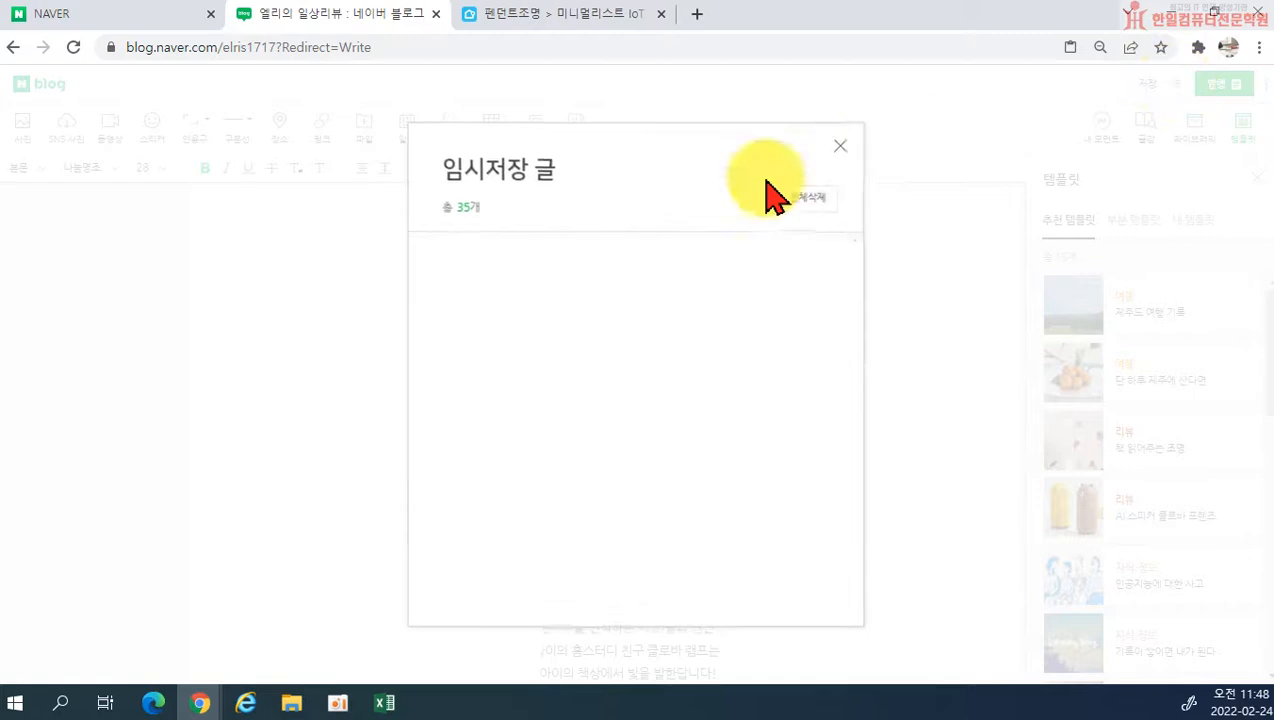
{"action": "left_click", "coordinate": [450, 262]}
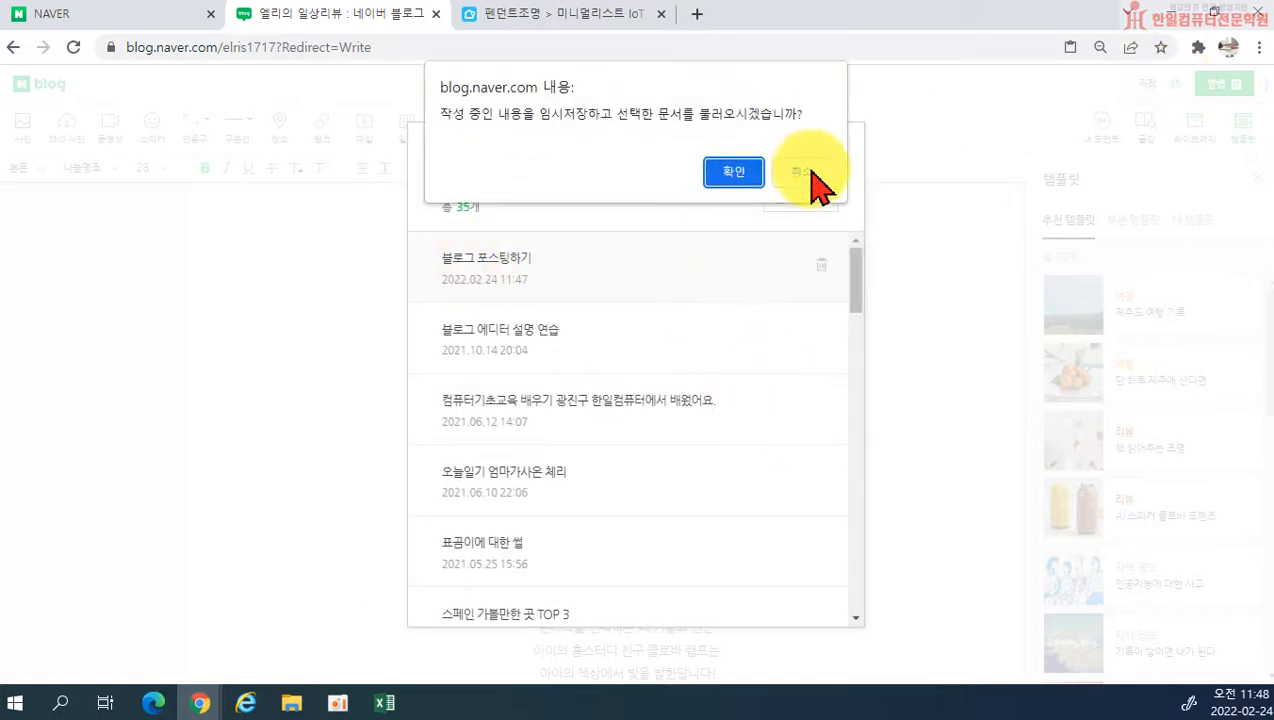
{"action": "left_click", "coordinate": [805, 182]}
{"action": "left_click", "coordinate": [510, 268]}
{"action": "left_click", "coordinate": [737, 172]}
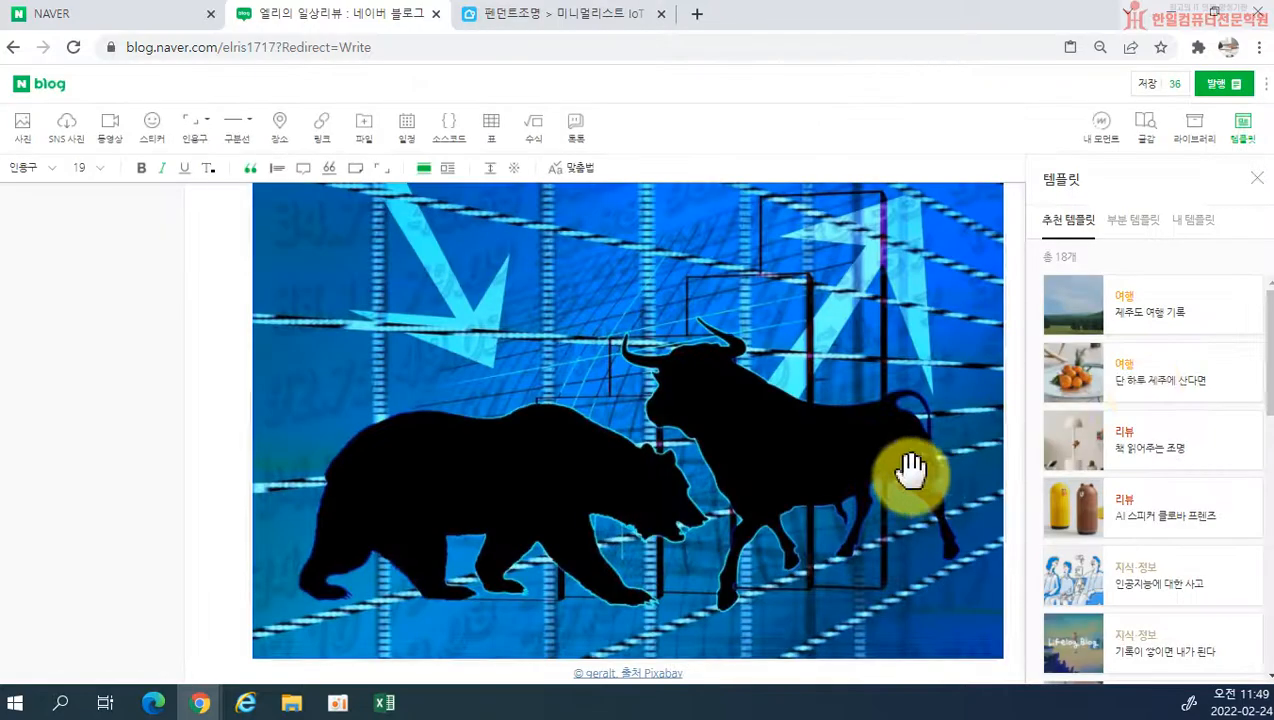
Step: Insert the partial template with the hummus photo and green drop-cap paragraph at the end of the post, below the 톡톡 banner
{"action": "scroll", "coordinate": [1040, 480], "scroll_direction": "up", "scroll_amount": 12}
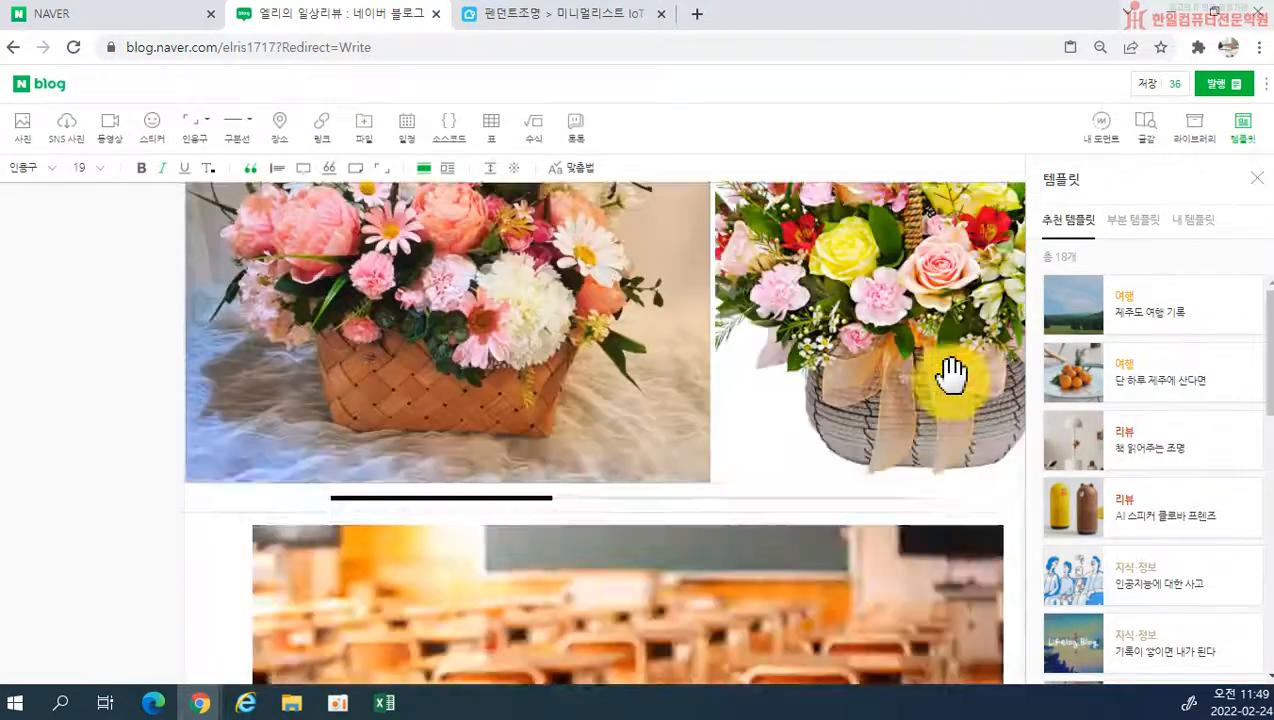
{"action": "scroll", "coordinate": [987, 400], "scroll_direction": "down", "scroll_amount": 11}
{"action": "scroll", "coordinate": [987, 400], "scroll_direction": "down", "scroll_amount": 15}
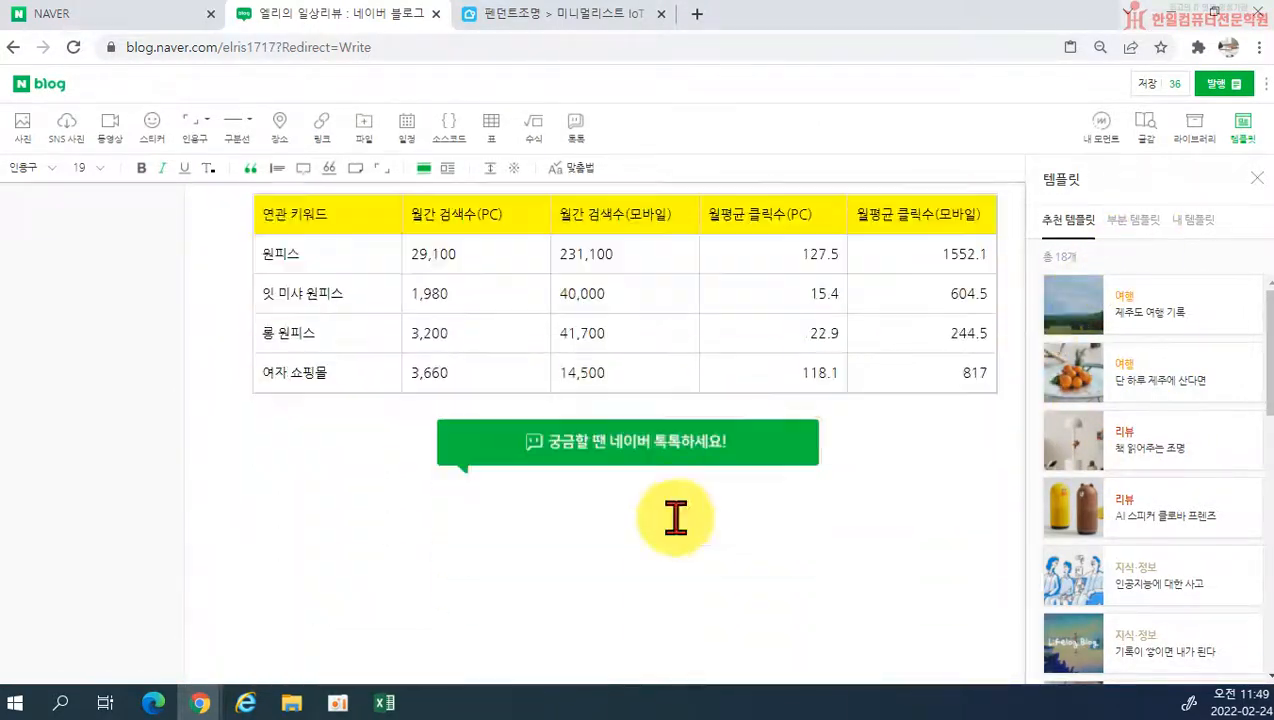
{"action": "left_click", "coordinate": [1135, 221]}
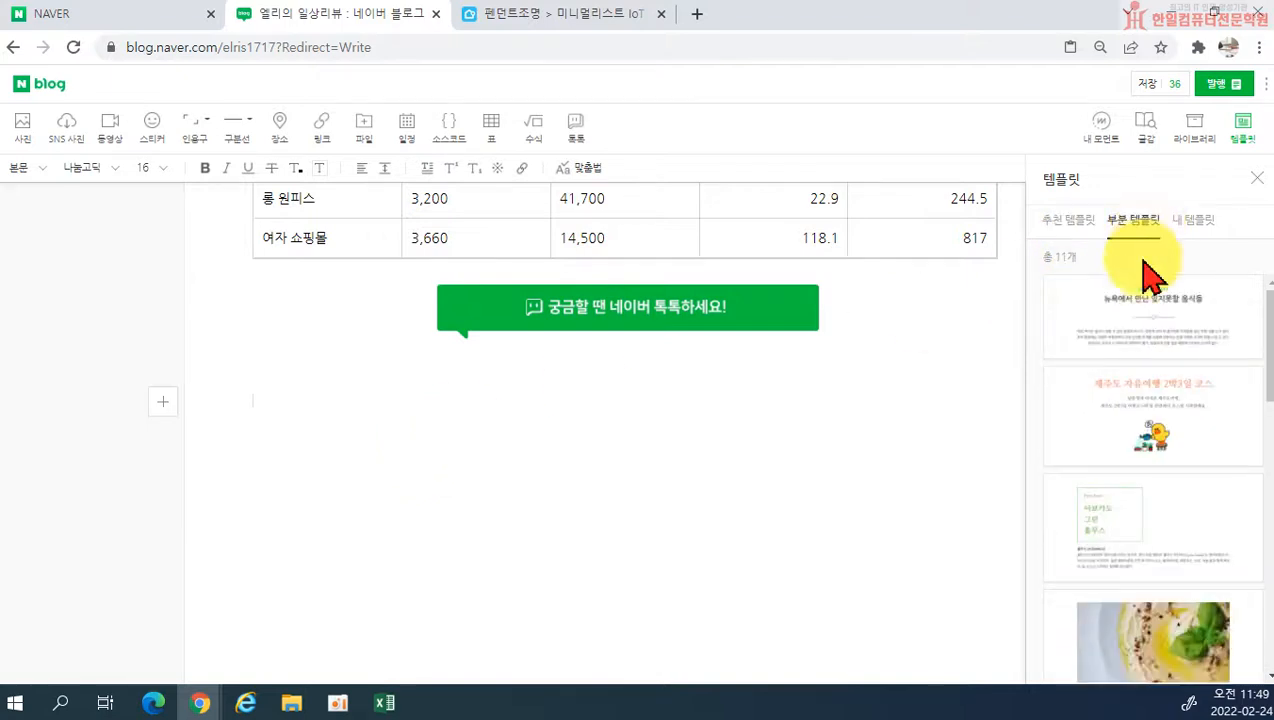
{"action": "scroll", "coordinate": [1145, 440], "scroll_direction": "down", "scroll_amount": 3}
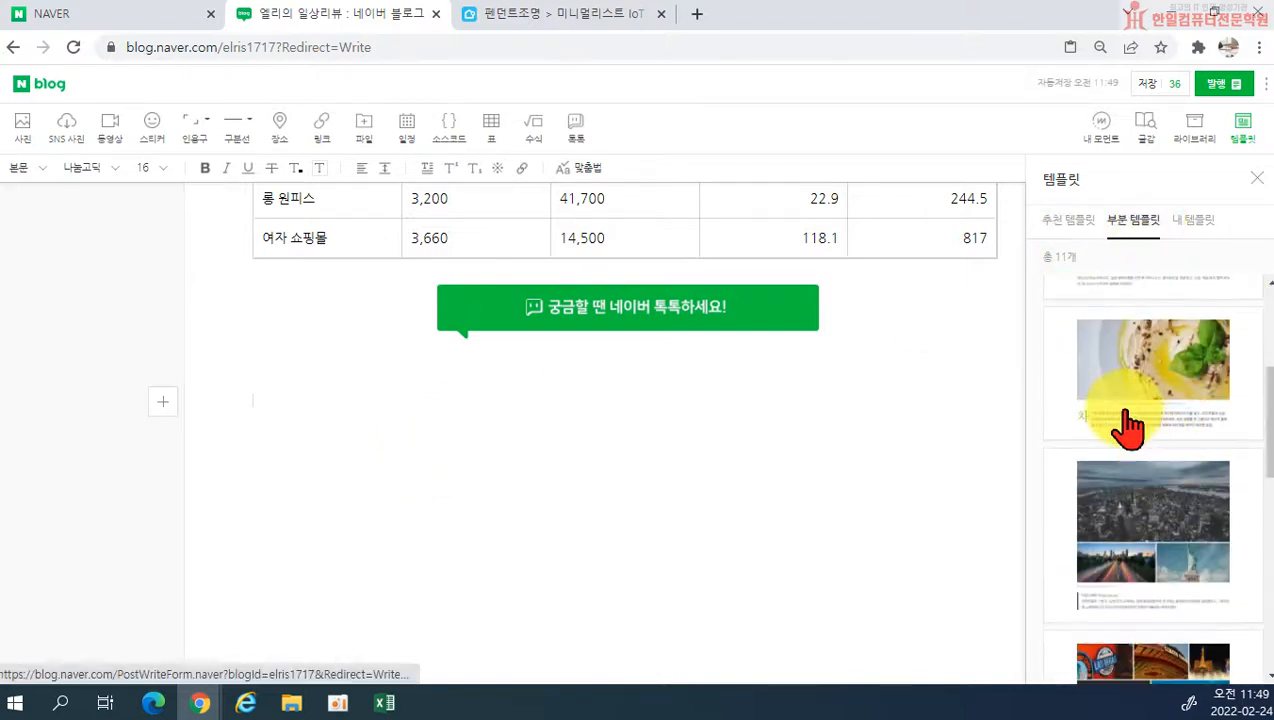
{"action": "scroll", "coordinate": [1140, 420], "scroll_direction": "down", "scroll_amount": 1}
{"action": "left_click", "coordinate": [1146, 313]}
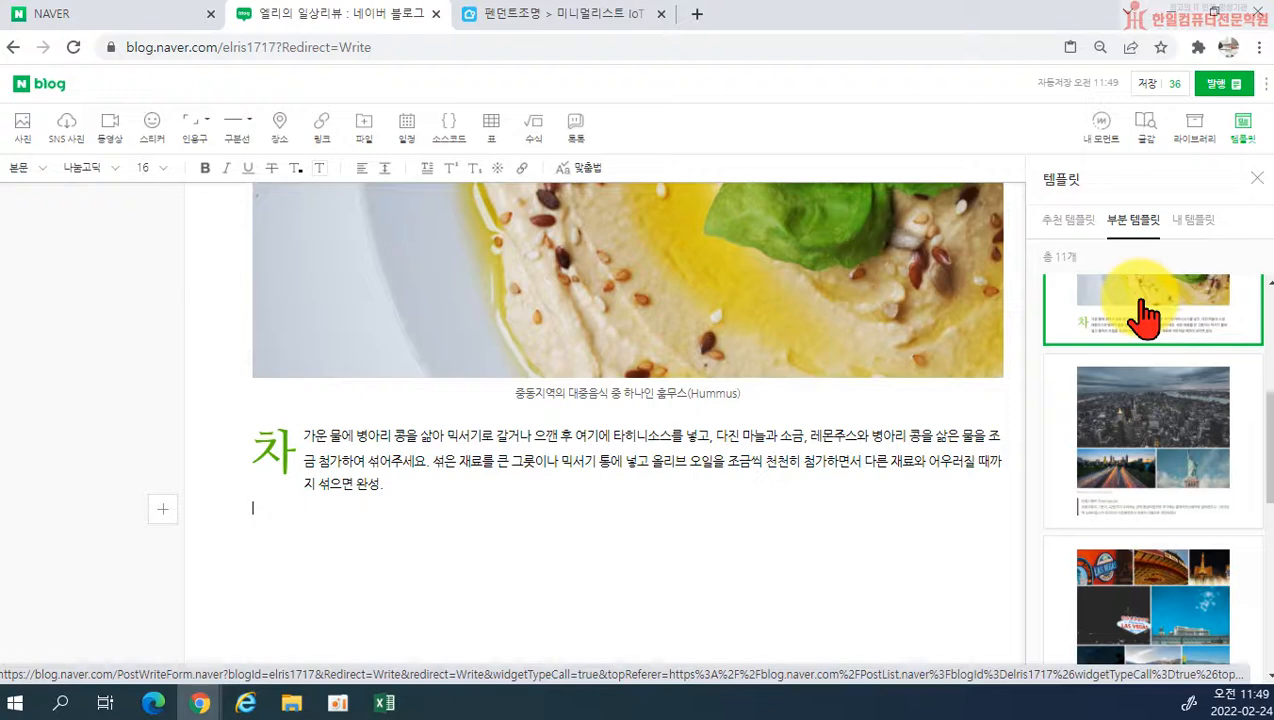
Step: Replace the inserted hummus photo with 성동광진고용복지센터0001.jpg from the 문서 folder
{"action": "scroll", "coordinate": [602, 418], "scroll_direction": "up", "scroll_amount": 3}
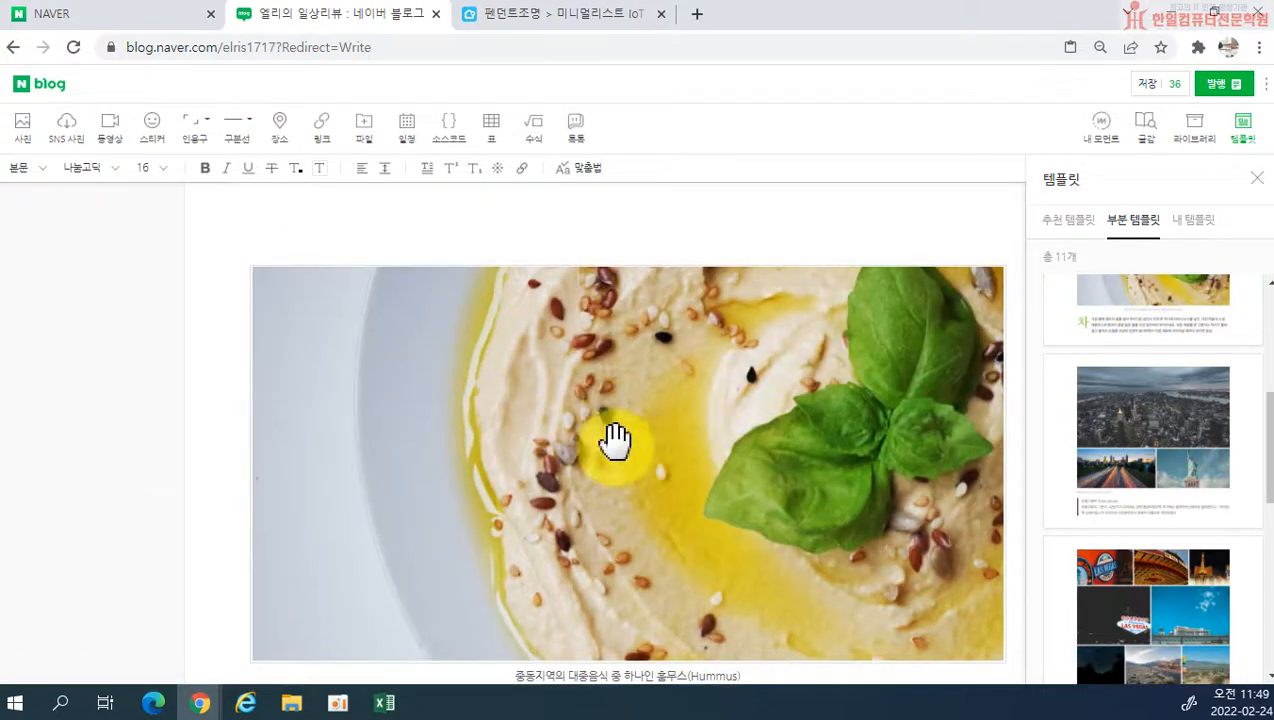
{"action": "left_click", "coordinate": [643, 405]}
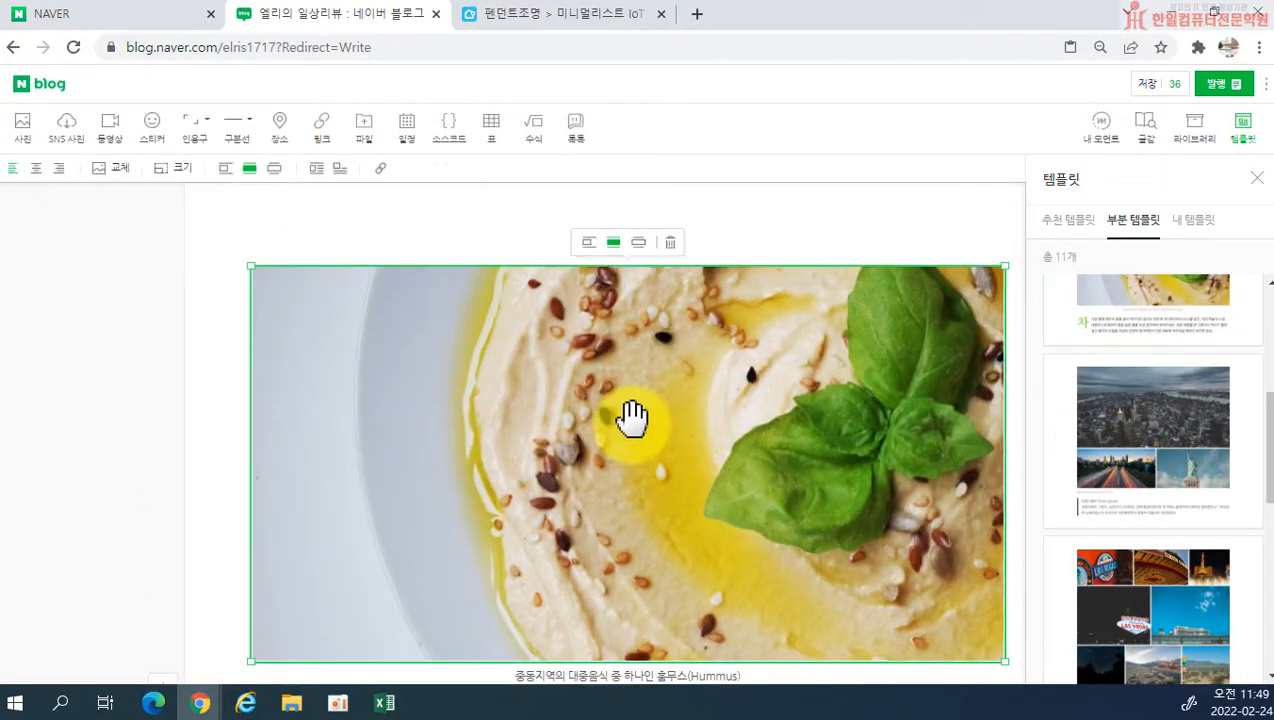
{"action": "left_click", "coordinate": [115, 169]}
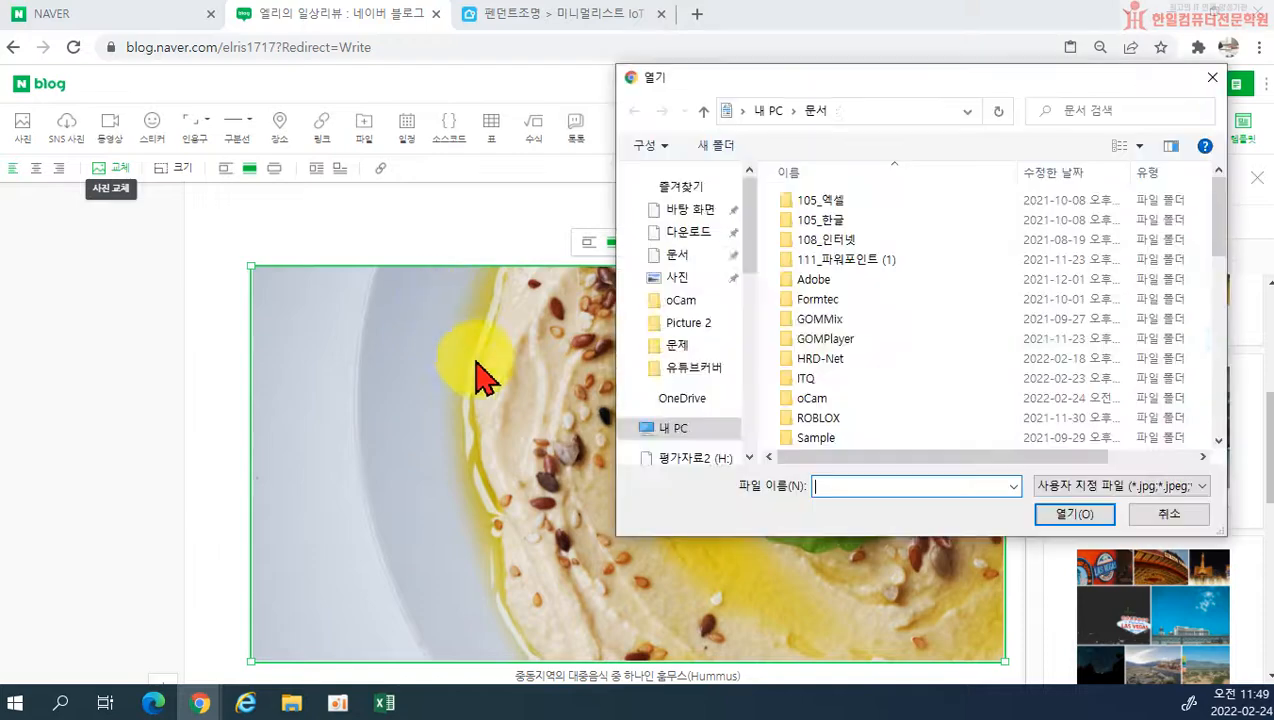
{"action": "scroll", "coordinate": [840, 390], "scroll_direction": "down", "scroll_amount": 10}
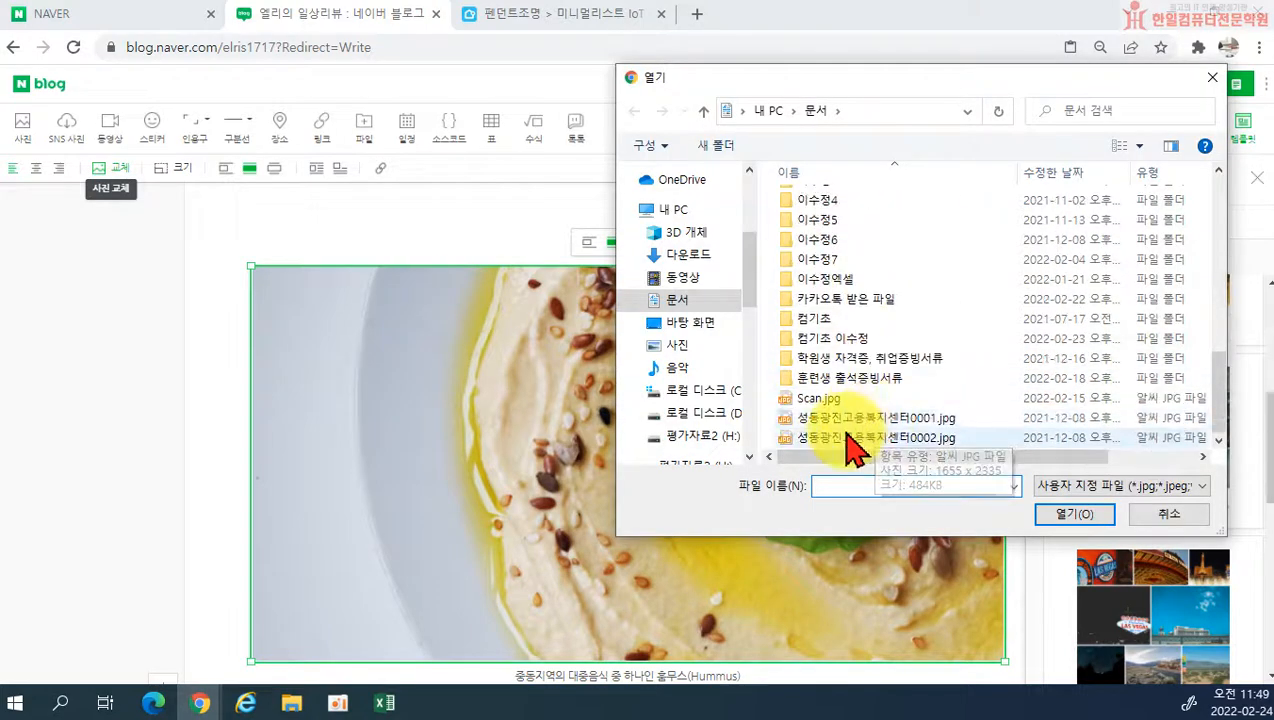
{"action": "double_click", "coordinate": [850, 412]}
{"action": "scroll", "coordinate": [822, 495], "scroll_direction": "down", "scroll_amount": 4}
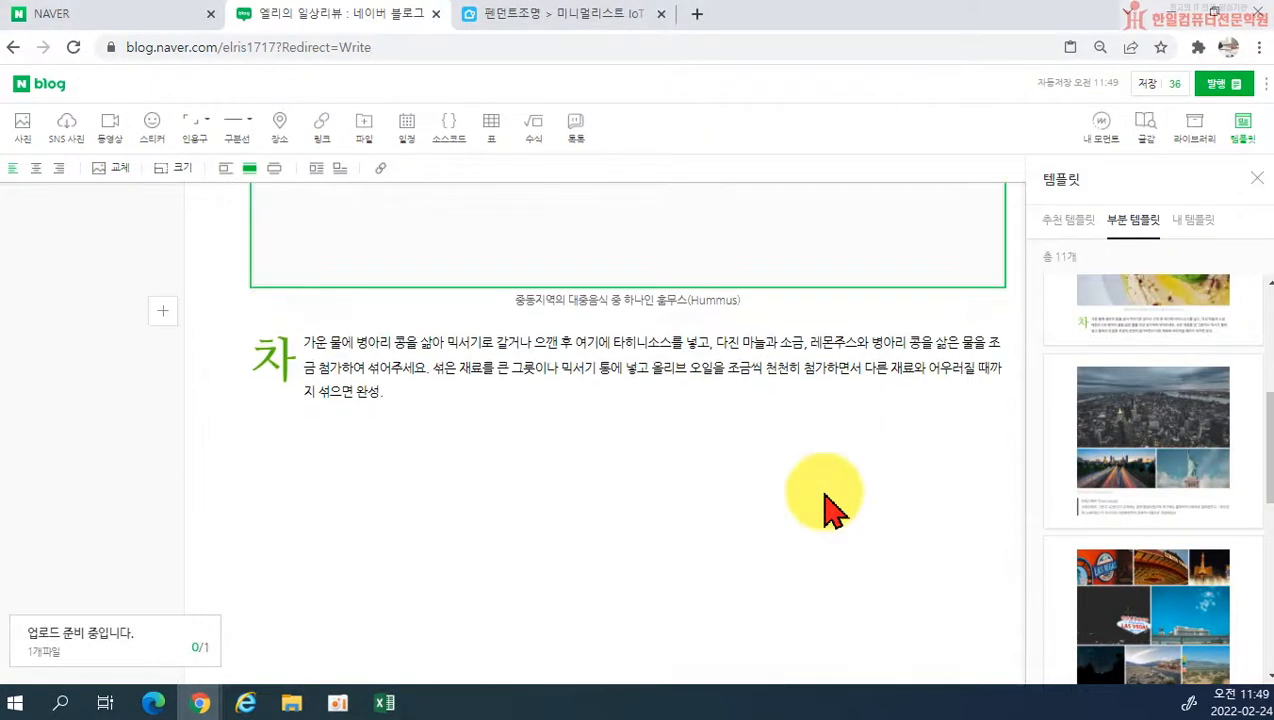
Step: Look over the replaced photo with its caption and paragraph, and review the rest of the post up to the title
{"action": "scroll", "coordinate": [819, 463], "scroll_direction": "down", "scroll_amount": 5}
{"action": "scroll", "coordinate": [1174, 463], "scroll_direction": "down", "scroll_amount": 2}
{"action": "scroll", "coordinate": [853, 427], "scroll_direction": "up", "scroll_amount": 6}
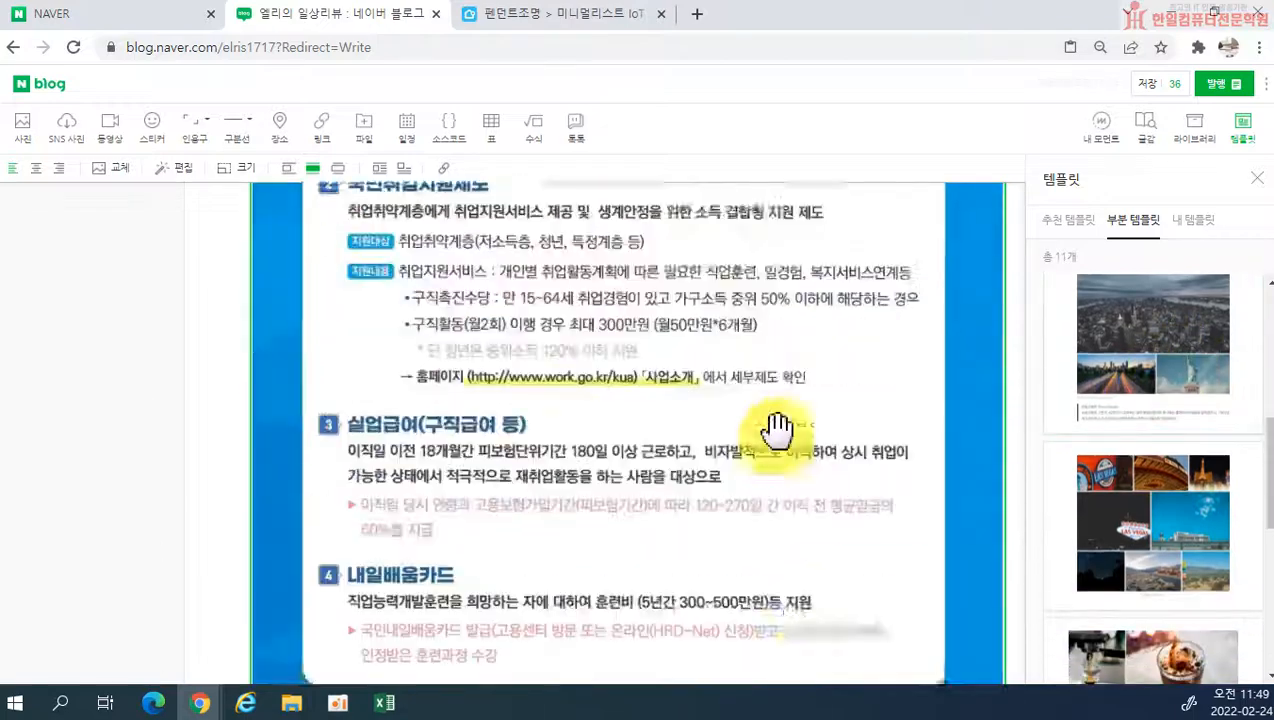
{"action": "scroll", "coordinate": [685, 327], "scroll_direction": "up", "scroll_amount": 4}
{"action": "scroll", "coordinate": [660, 407], "scroll_direction": "down", "scroll_amount": 9}
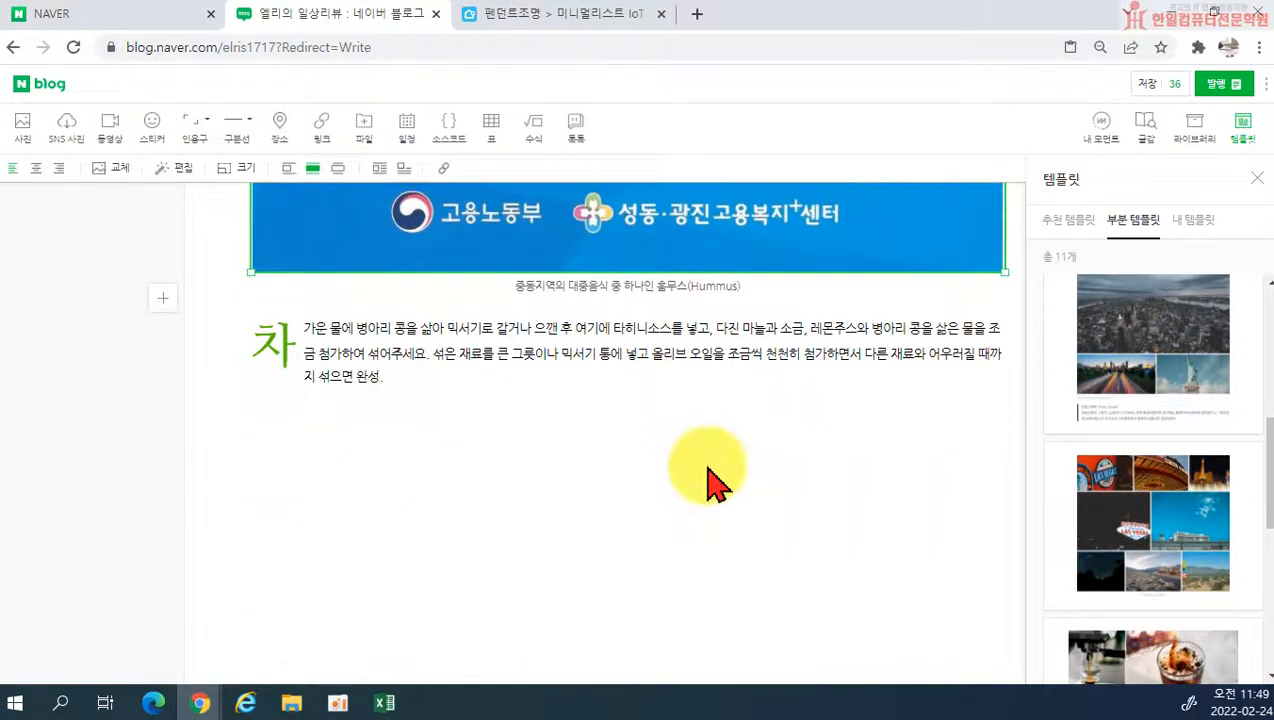
{"action": "scroll", "coordinate": [711, 478], "scroll_direction": "up", "scroll_amount": 3}
{"action": "scroll", "coordinate": [740, 480], "scroll_direction": "up", "scroll_amount": 15}
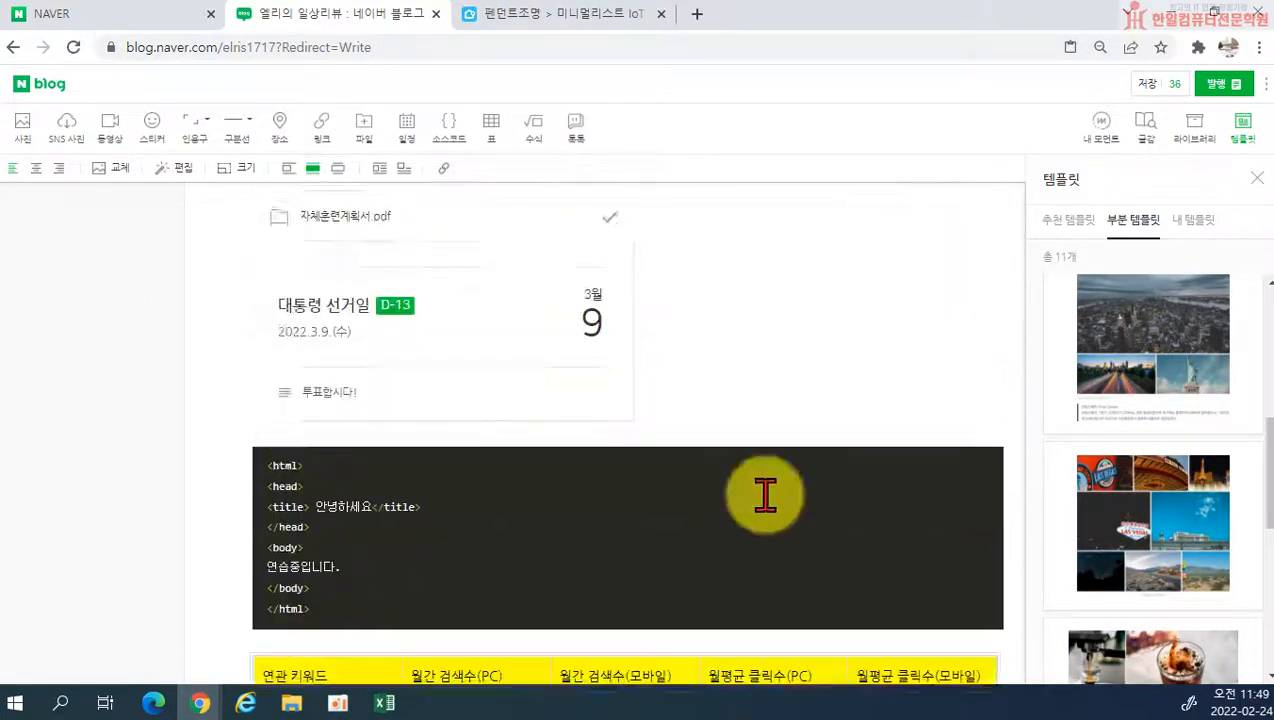
{"action": "scroll", "coordinate": [755, 522], "scroll_direction": "down", "scroll_amount": 20}
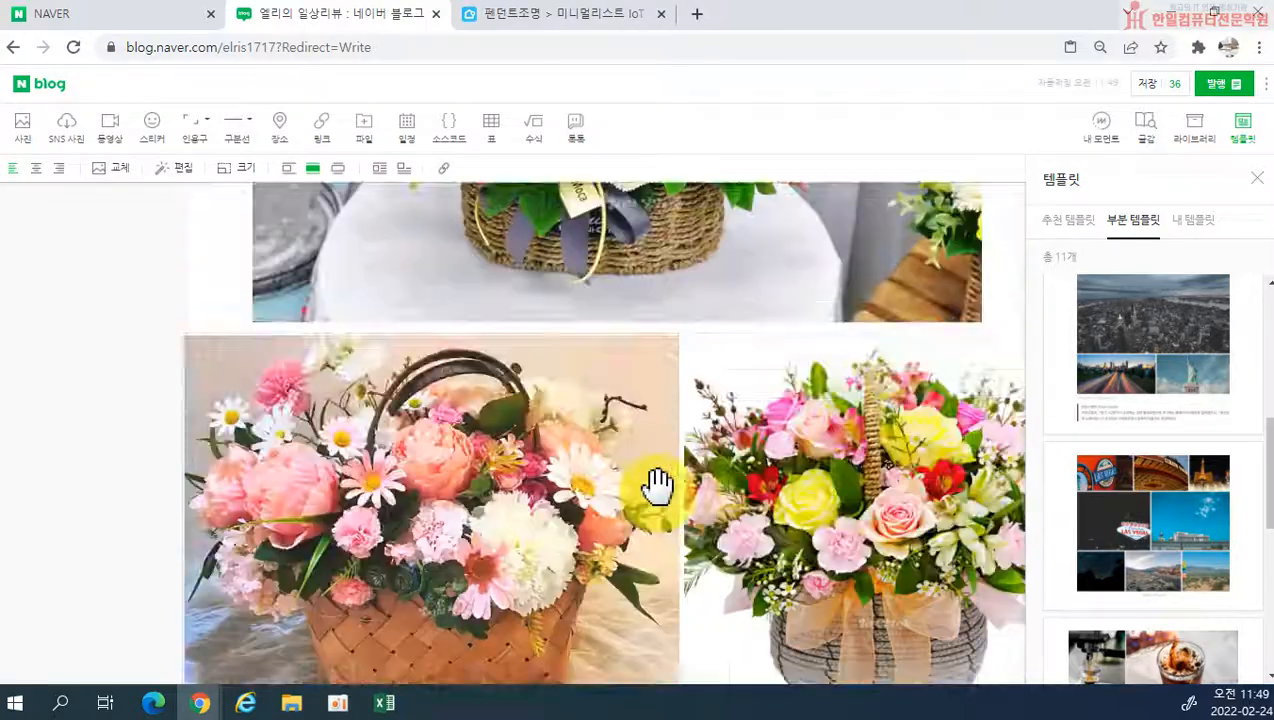
{"action": "scroll", "coordinate": [683, 489], "scroll_direction": "up", "scroll_amount": 10}
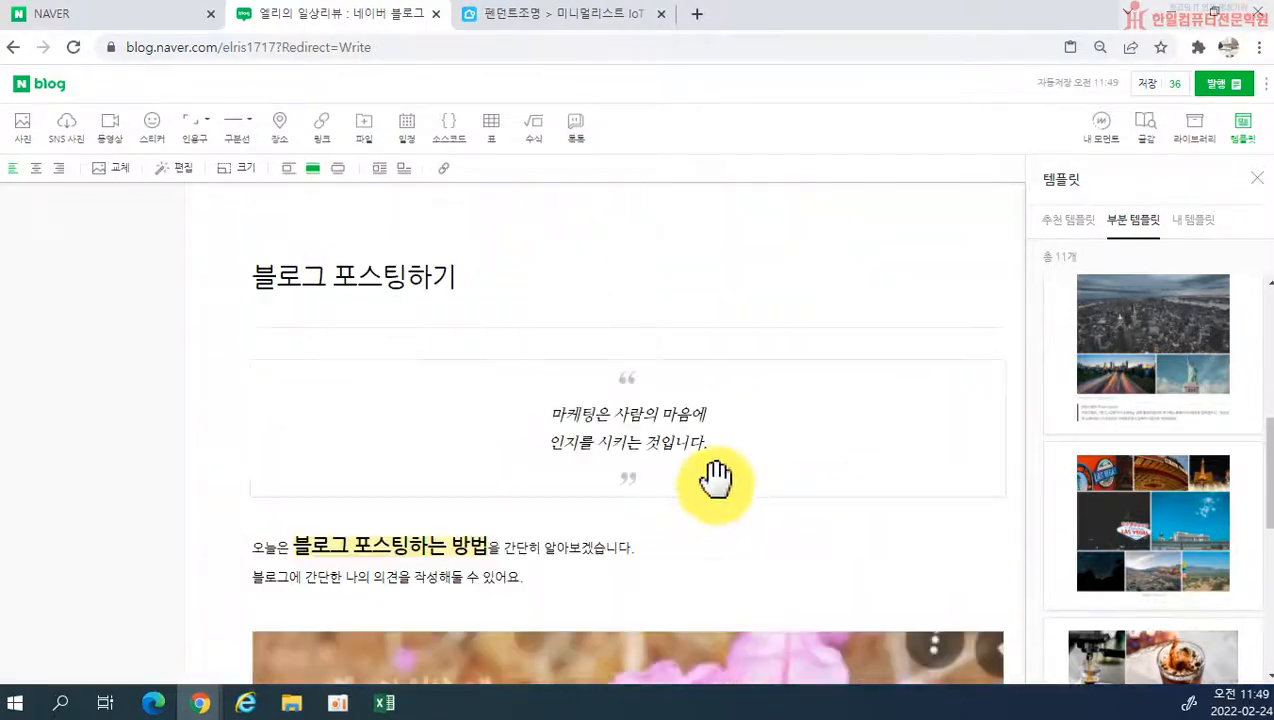
{"action": "scroll", "coordinate": [717, 475], "scroll_direction": "down", "scroll_amount": 3}
{"action": "scroll", "coordinate": [650, 550], "scroll_direction": "down", "scroll_amount": 5}
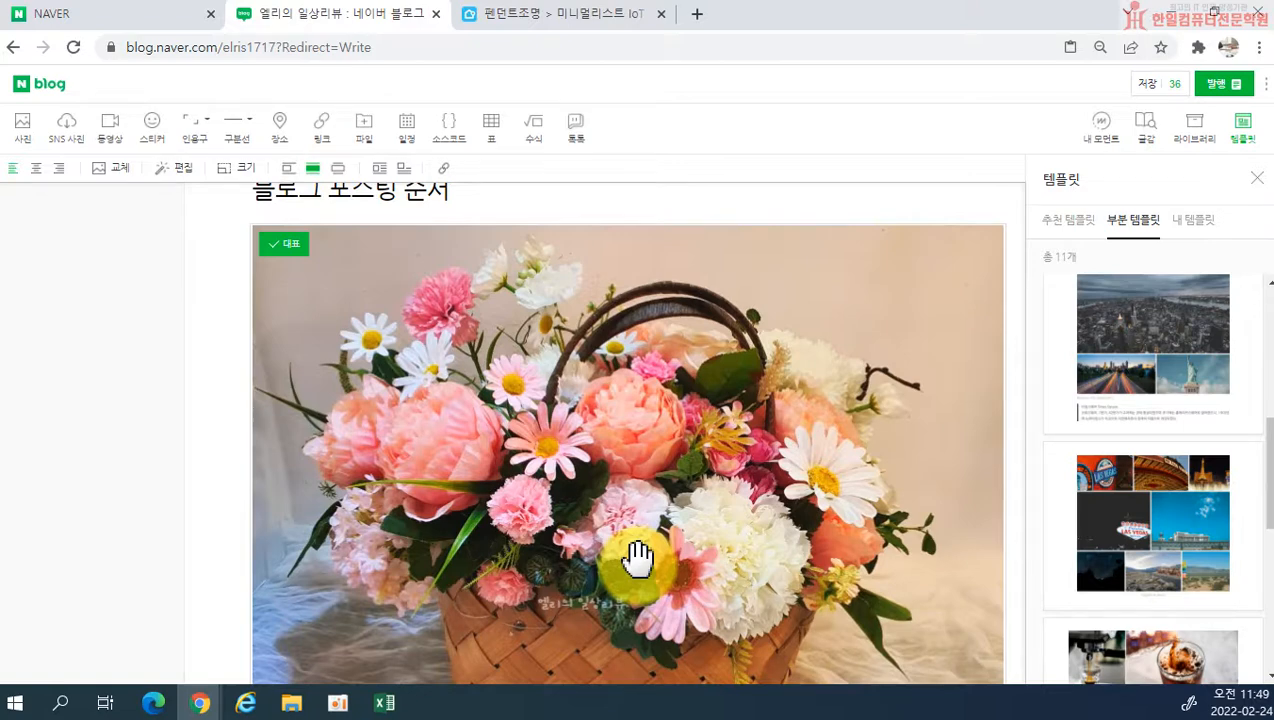
Step: Look through the remaining partial templates and the 내 템플릿 list, and review the beginning of the post
{"action": "scroll", "coordinate": [1206, 427], "scroll_direction": "down", "scroll_amount": 2}
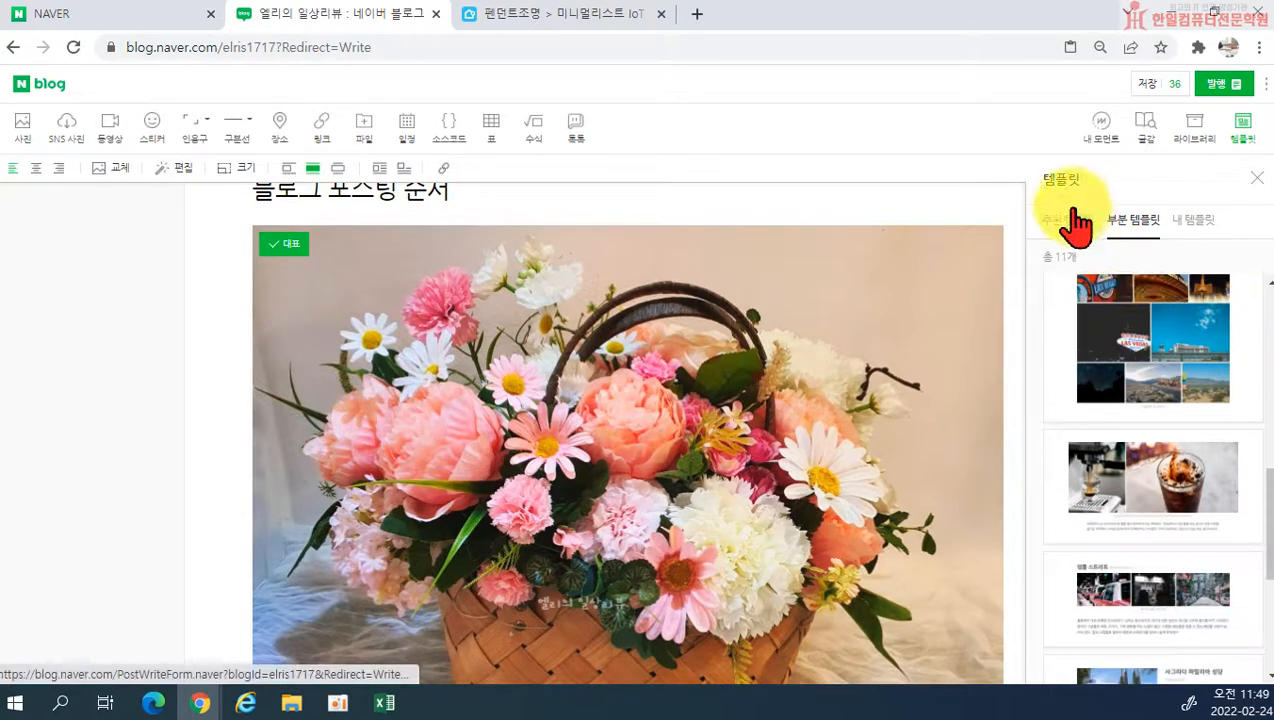
{"action": "scroll", "coordinate": [1070, 640], "scroll_direction": "down", "scroll_amount": 3}
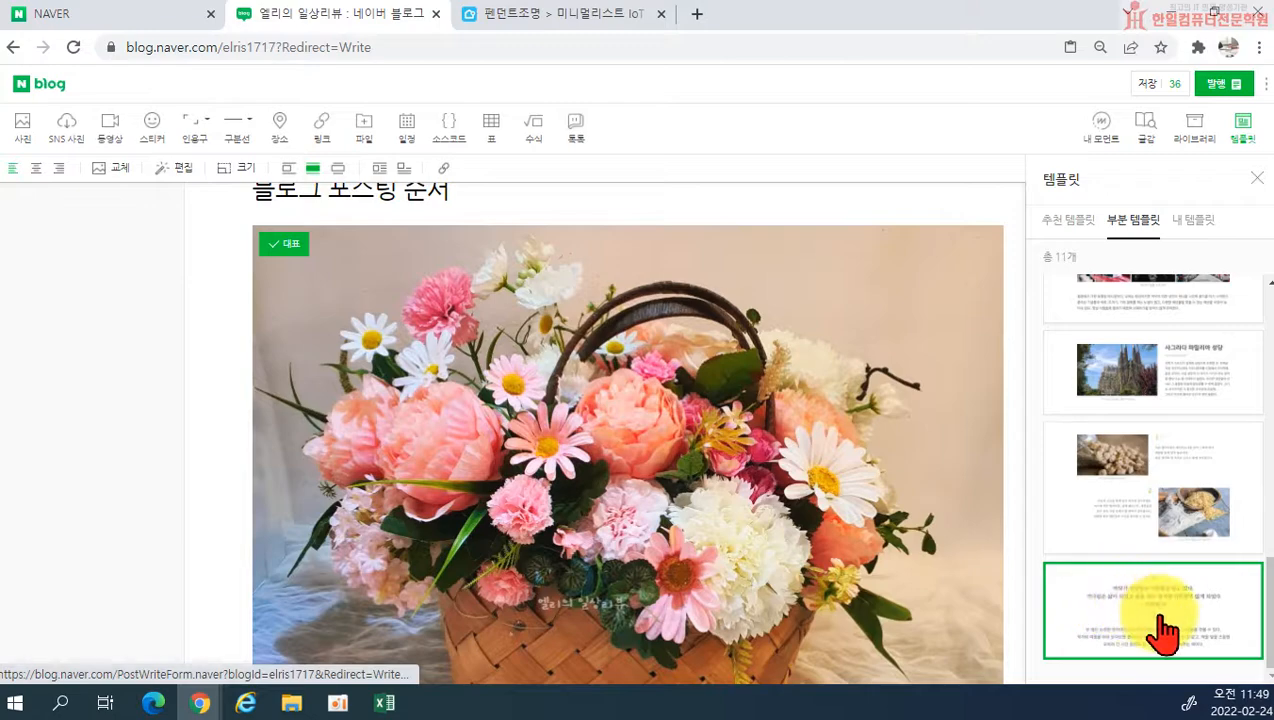
{"action": "left_click", "coordinate": [1194, 222]}
{"action": "scroll", "coordinate": [702, 660], "scroll_direction": "up", "scroll_amount": 5}
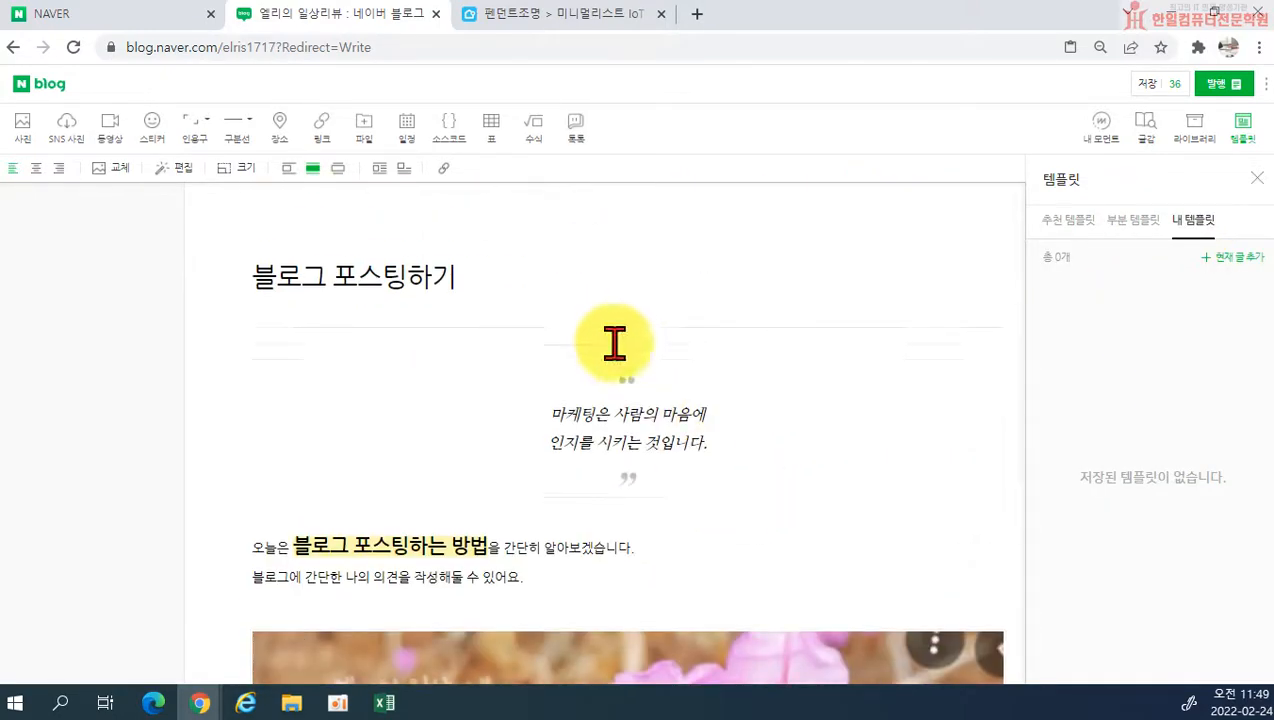
{"action": "scroll", "coordinate": [637, 529], "scroll_direction": "down", "scroll_amount": 4}
{"action": "scroll", "coordinate": [637, 529], "scroll_direction": "up", "scroll_amount": 4}
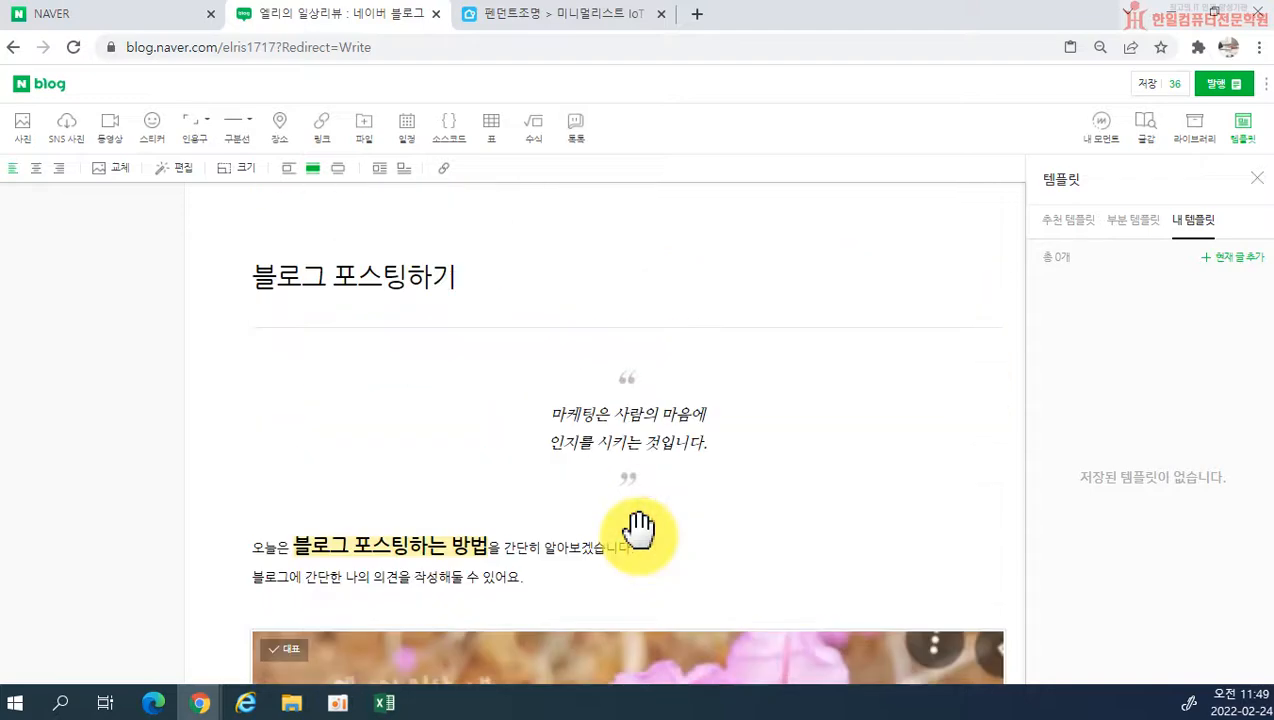
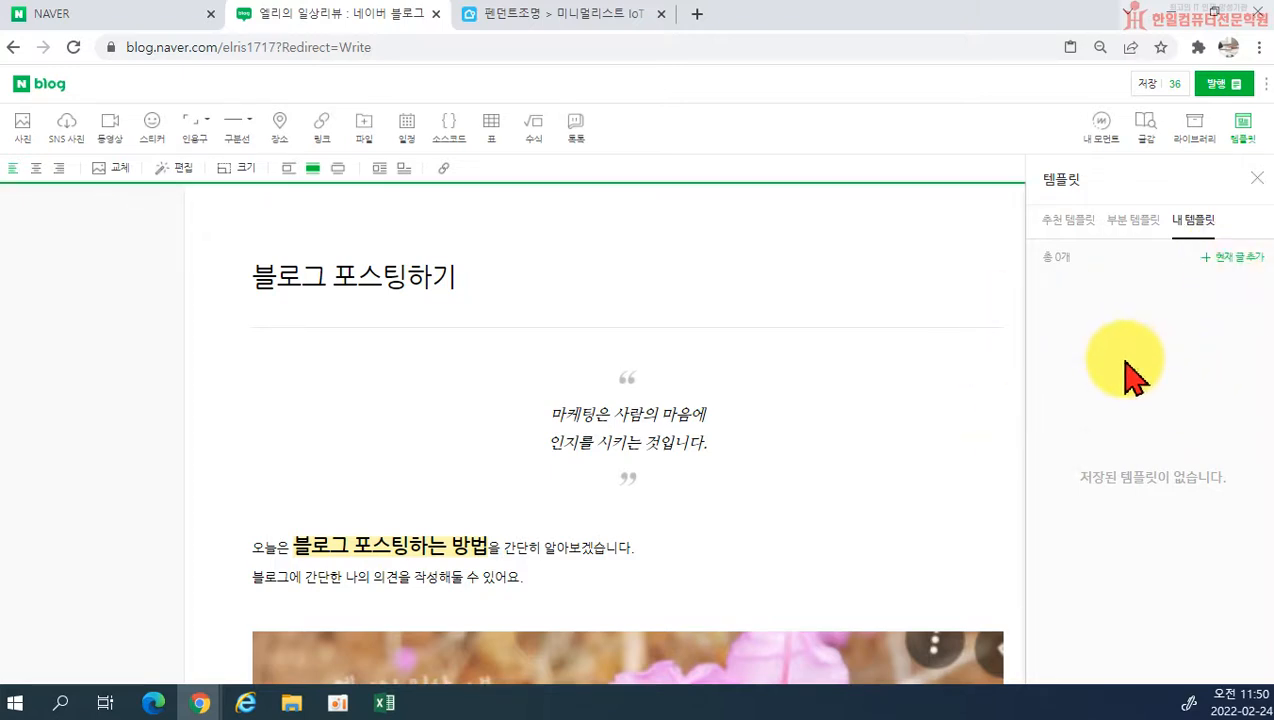
Step: Save the current post 블로그 포스팅하기 as a personal template
{"action": "scroll", "coordinate": [770, 510], "scroll_direction": "down", "scroll_amount": 3}
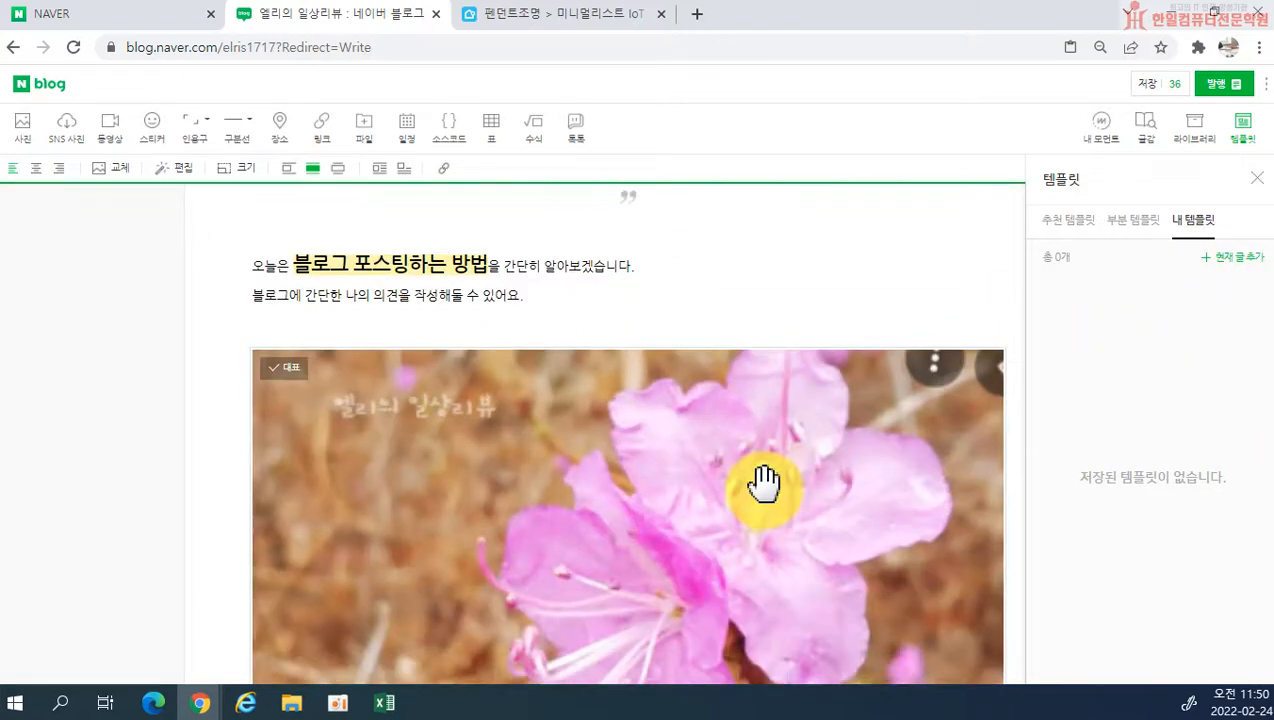
{"action": "scroll", "coordinate": [790, 385], "scroll_direction": "up", "scroll_amount": 1}
{"action": "scroll", "coordinate": [790, 385], "scroll_direction": "up", "scroll_amount": 2}
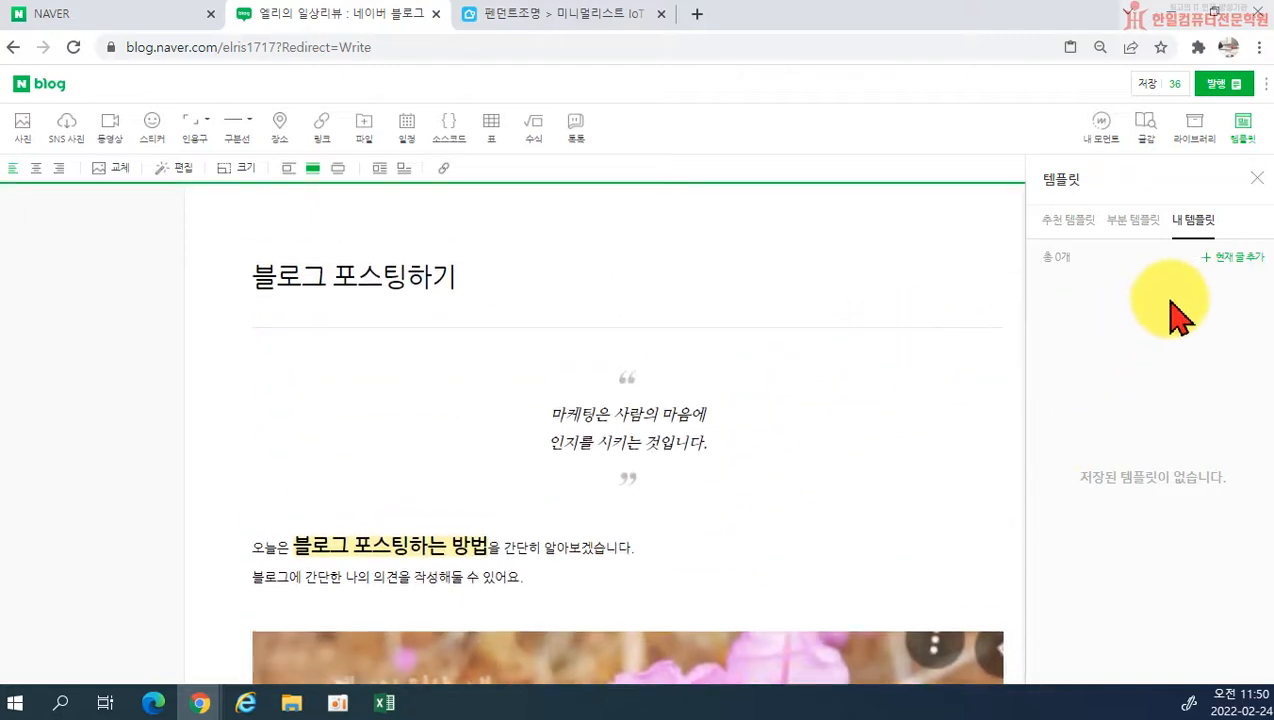
{"action": "left_click", "coordinate": [1215, 257]}
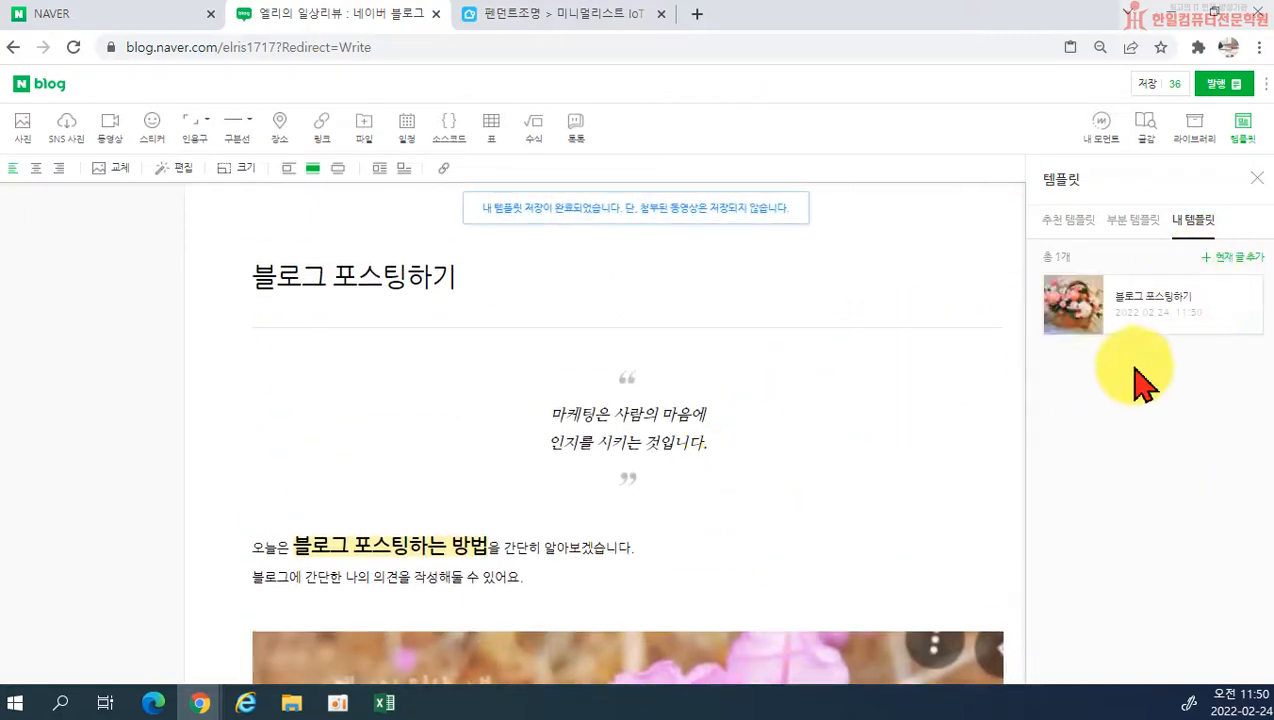
{"action": "left_click", "coordinate": [898, 537]}
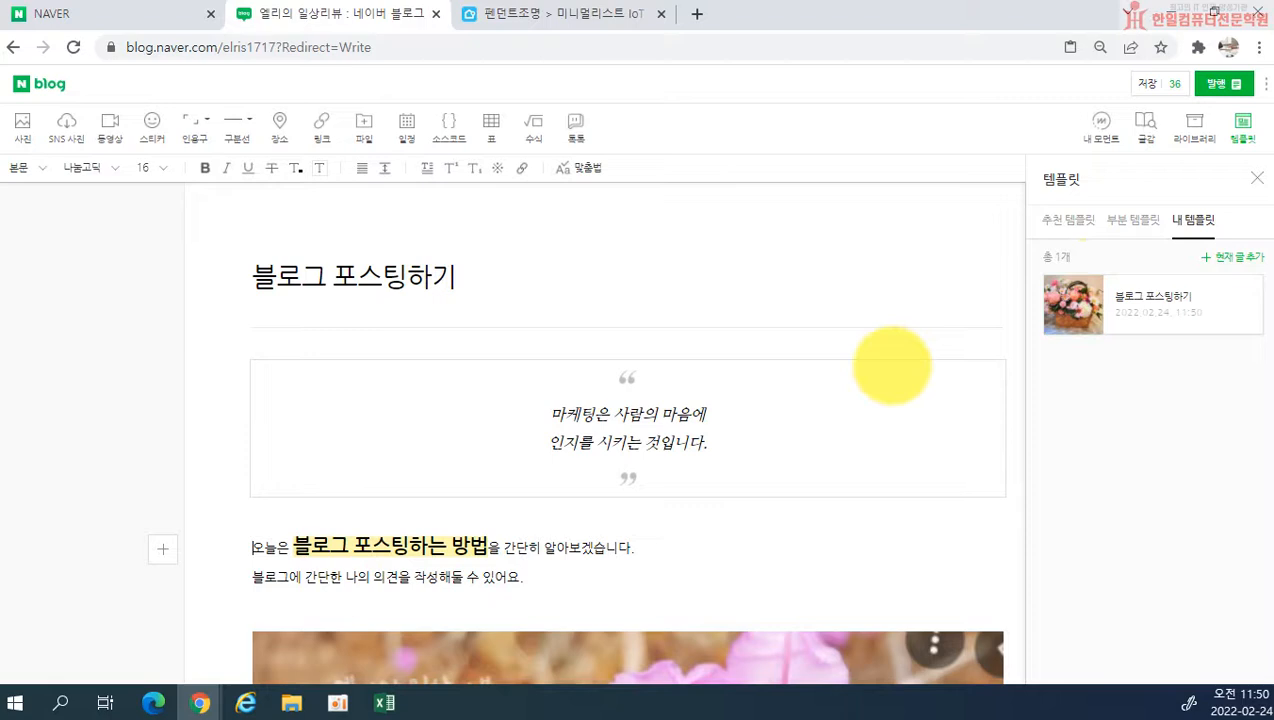
Step: Add the current post to the personal templates a second time and delete the duplicate template
{"action": "left_click", "coordinate": [1212, 257]}
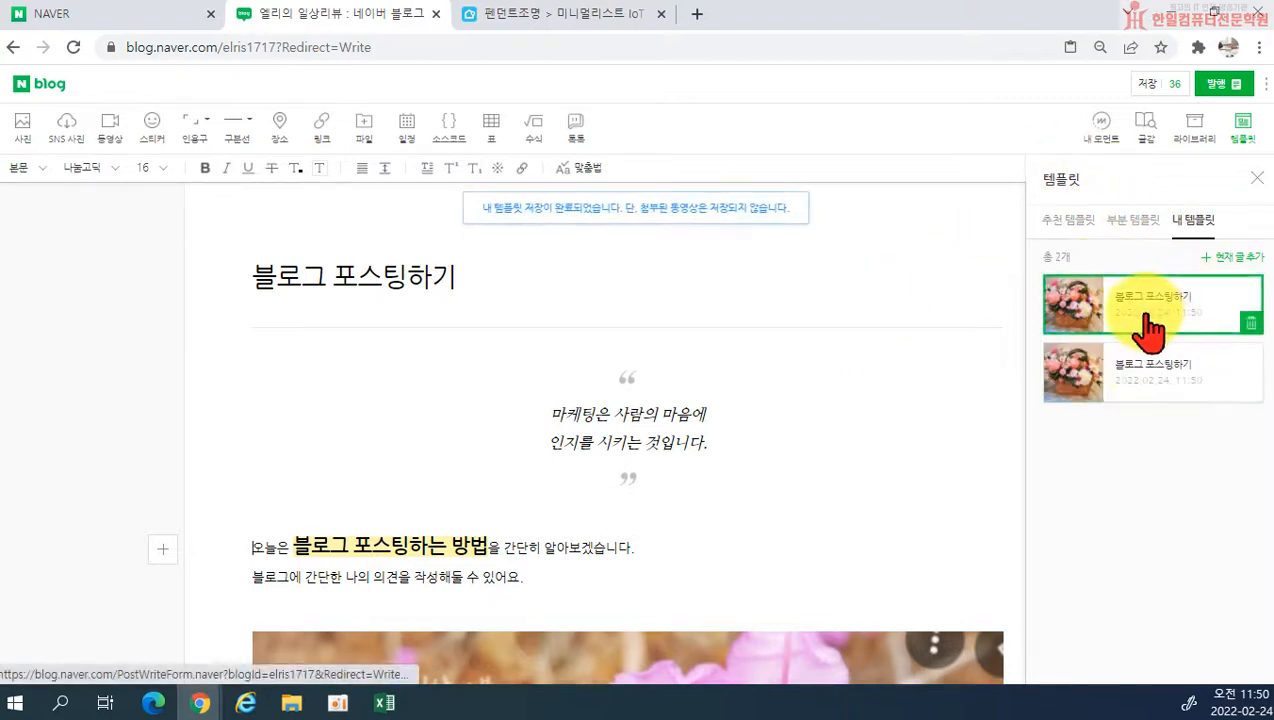
{"action": "left_click", "coordinate": [1250, 390]}
{"action": "left_click", "coordinate": [730, 156]}
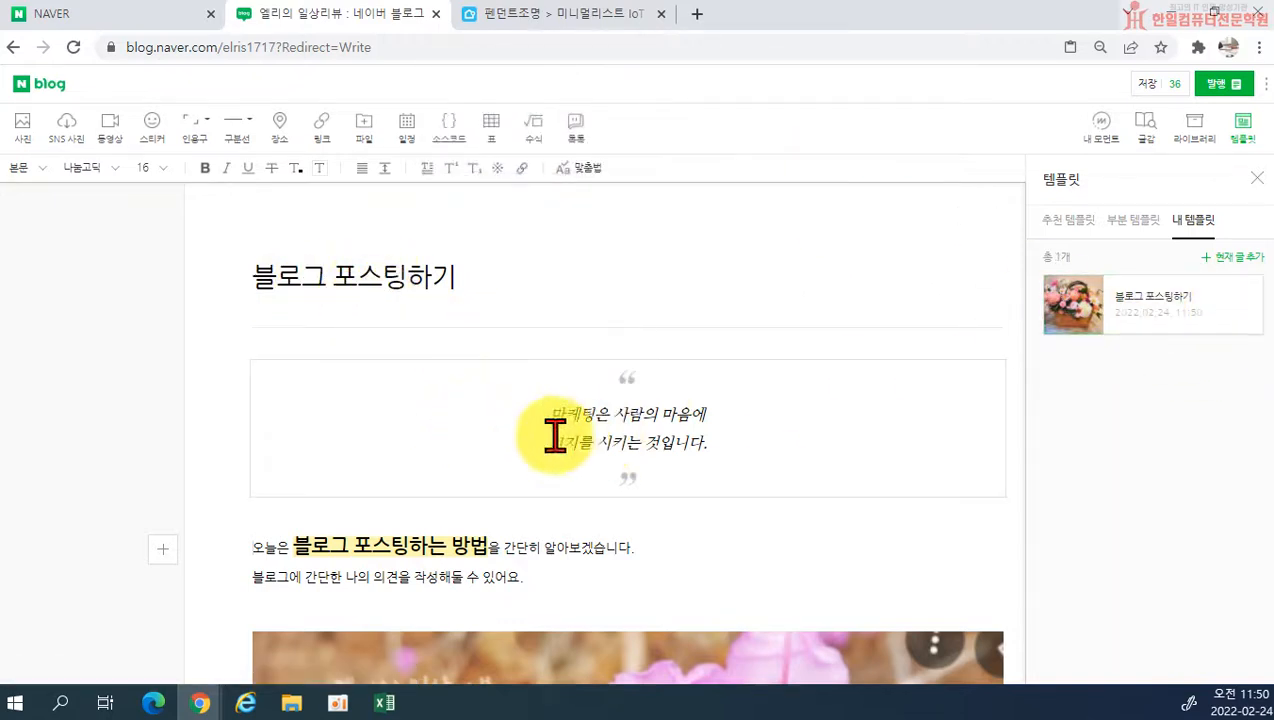
Step: Look over the post's quote, introduction and flower photo, and close the template list
{"action": "scroll", "coordinate": [495, 555], "scroll_direction": "down", "scroll_amount": 1}
{"action": "scroll", "coordinate": [787, 555], "scroll_direction": "down", "scroll_amount": 8}
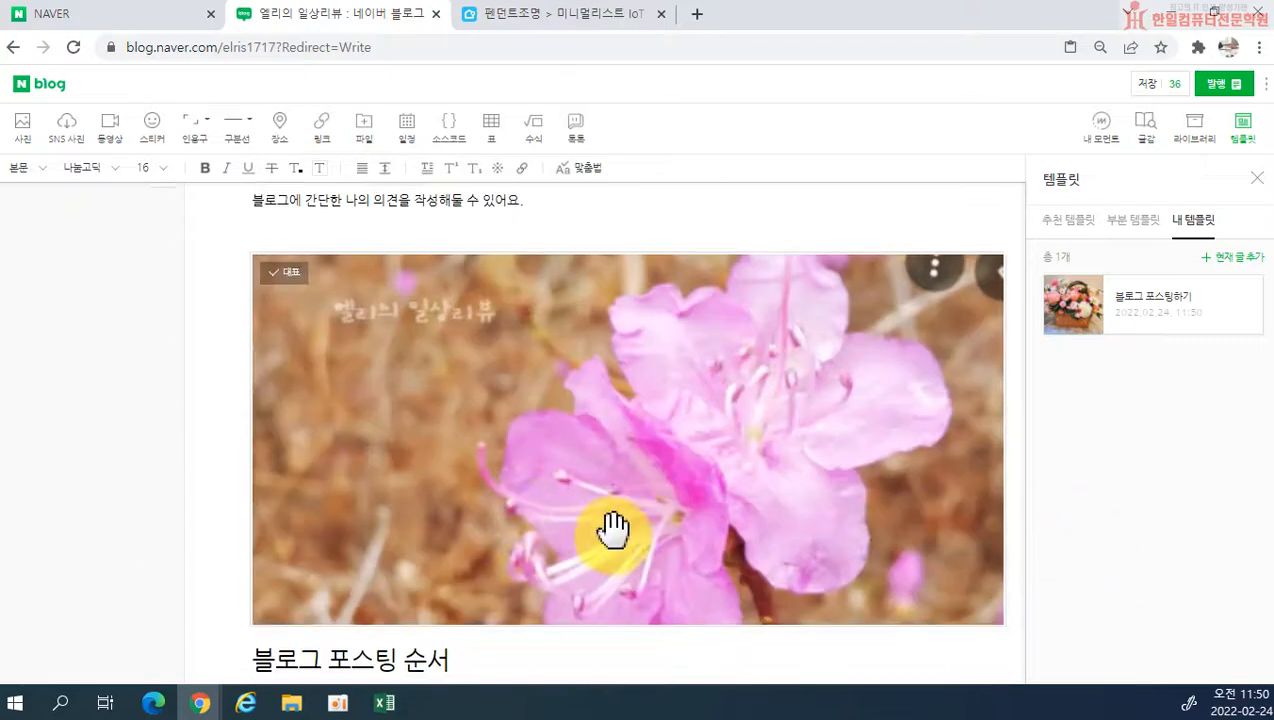
{"action": "scroll", "coordinate": [697, 563], "scroll_direction": "up", "scroll_amount": 5}
{"action": "scroll", "coordinate": [692, 520], "scroll_direction": "up", "scroll_amount": 6}
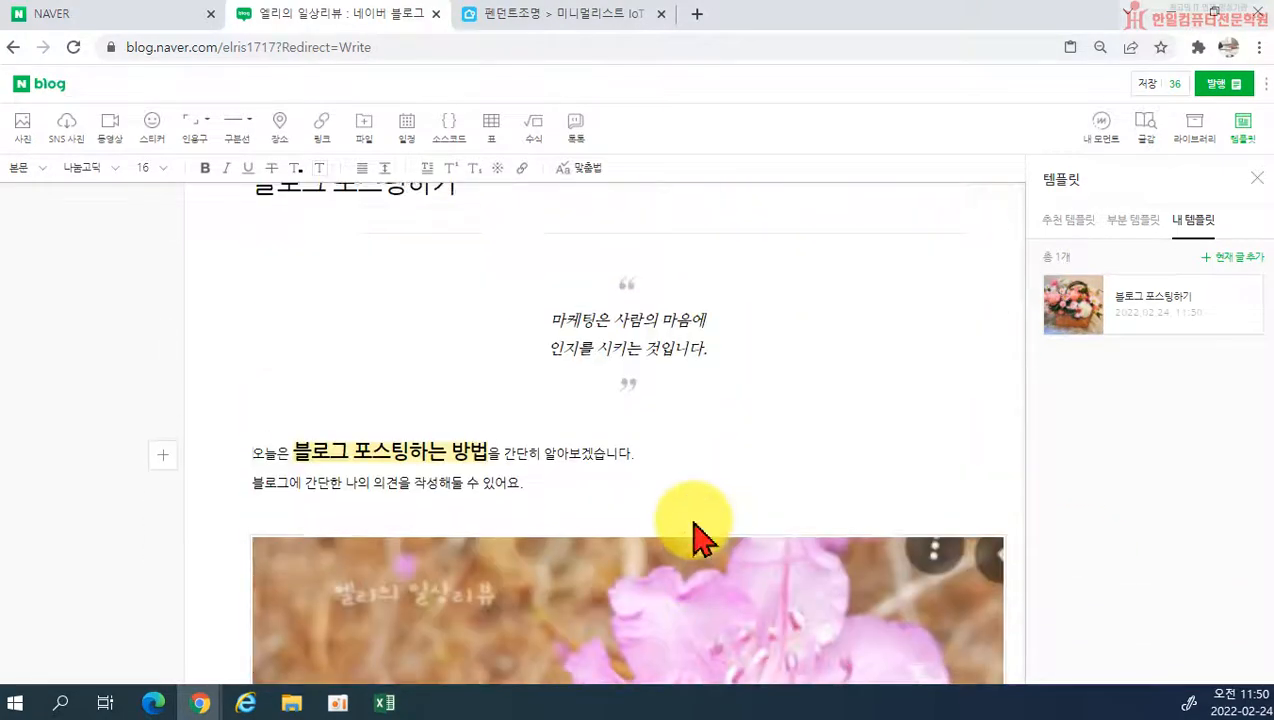
{"action": "scroll", "coordinate": [693, 540], "scroll_direction": "down", "scroll_amount": 11}
{"action": "scroll", "coordinate": [693, 555], "scroll_direction": "down", "scroll_amount": 2}
{"action": "scroll", "coordinate": [693, 555], "scroll_direction": "up", "scroll_amount": 12}
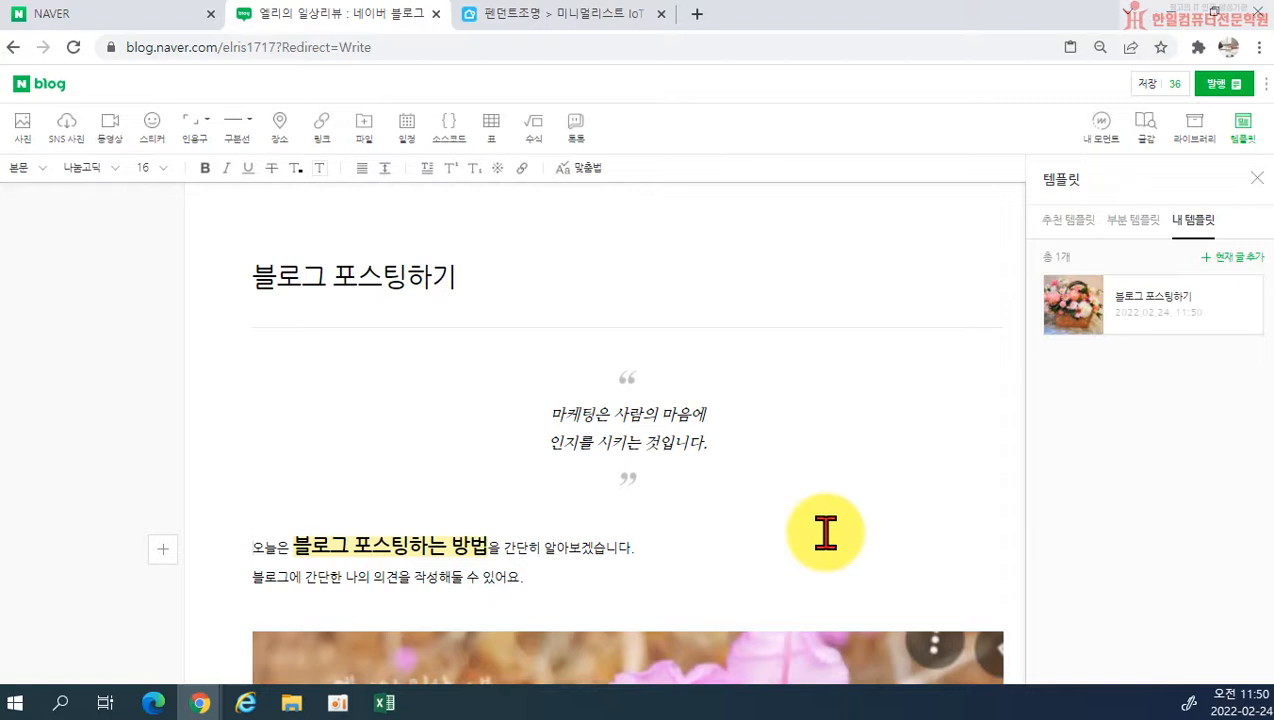
{"action": "left_click", "coordinate": [1257, 178]}
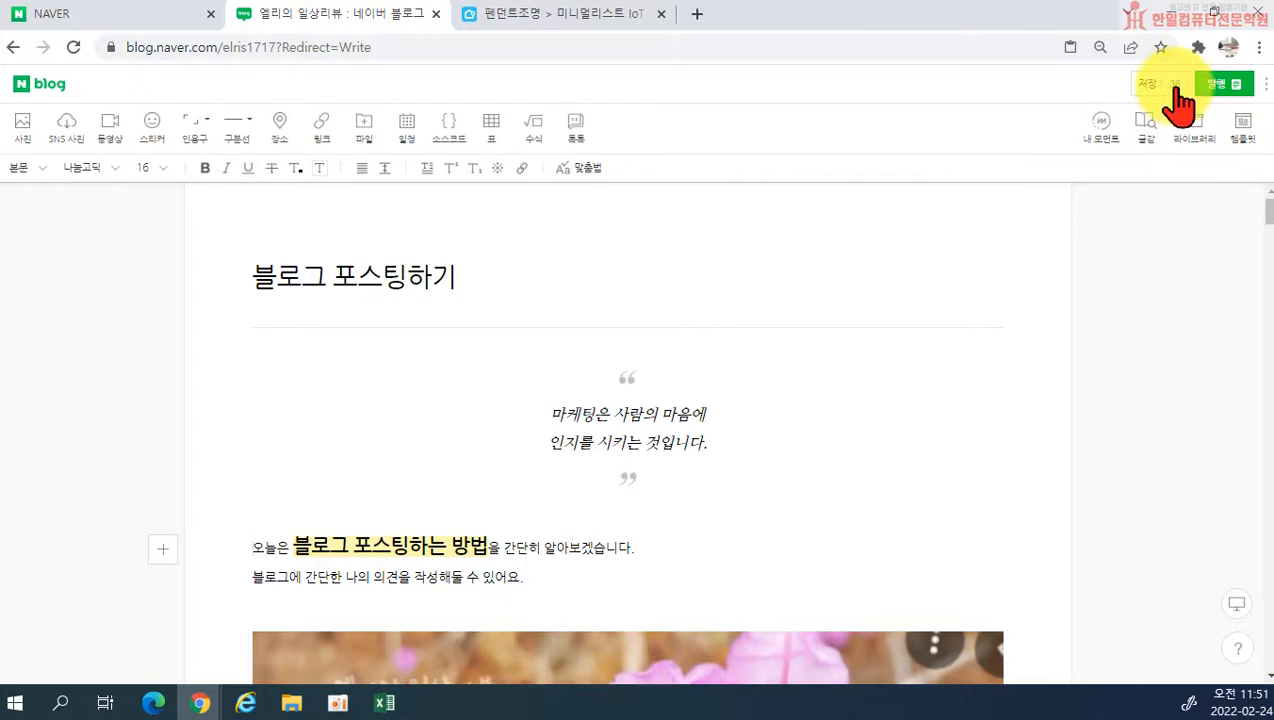
Step: Load the saved draft 남양주데이트 한강 카페 오로라 베어리카노 추천!, temporarily saving the post being written
{"action": "left_click", "coordinate": [1176, 85]}
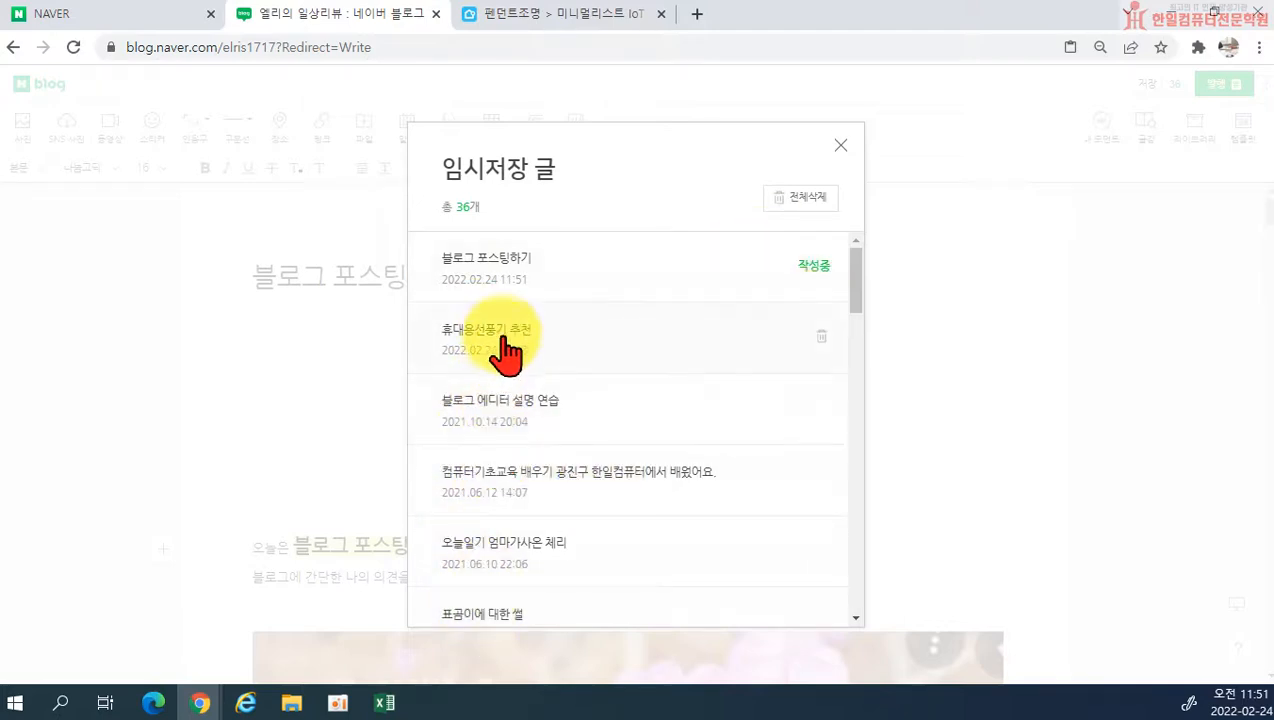
{"action": "scroll", "coordinate": [512, 421], "scroll_direction": "down", "scroll_amount": 3}
{"action": "scroll", "coordinate": [470, 380], "scroll_direction": "down", "scroll_amount": 1}
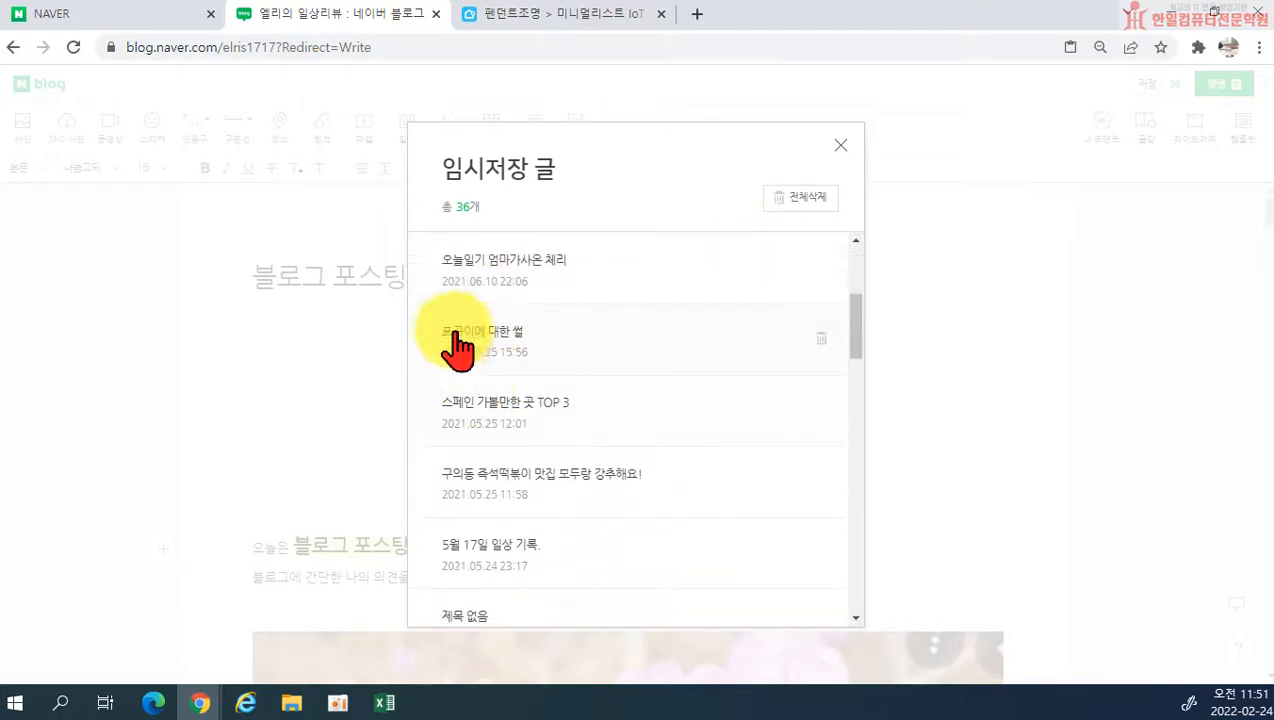
{"action": "scroll", "coordinate": [500, 420], "scroll_direction": "down", "scroll_amount": 1}
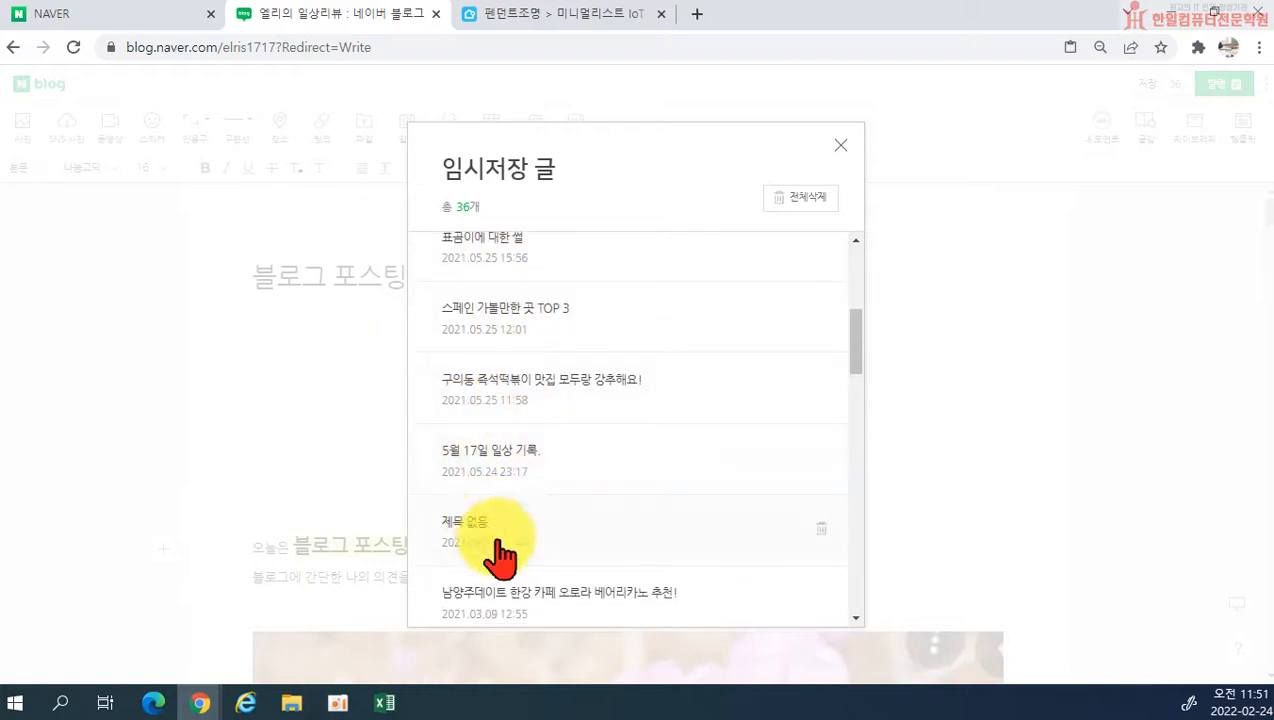
{"action": "scroll", "coordinate": [500, 558], "scroll_direction": "down", "scroll_amount": 1}
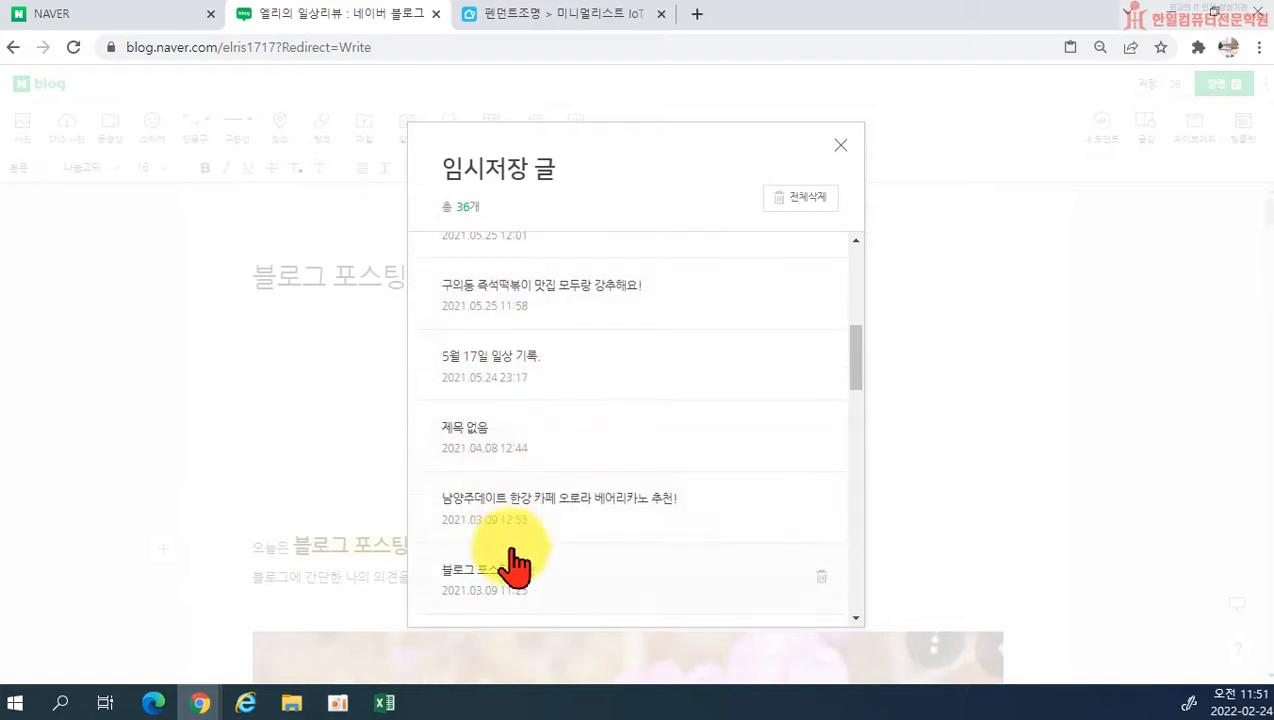
{"action": "left_click", "coordinate": [582, 508]}
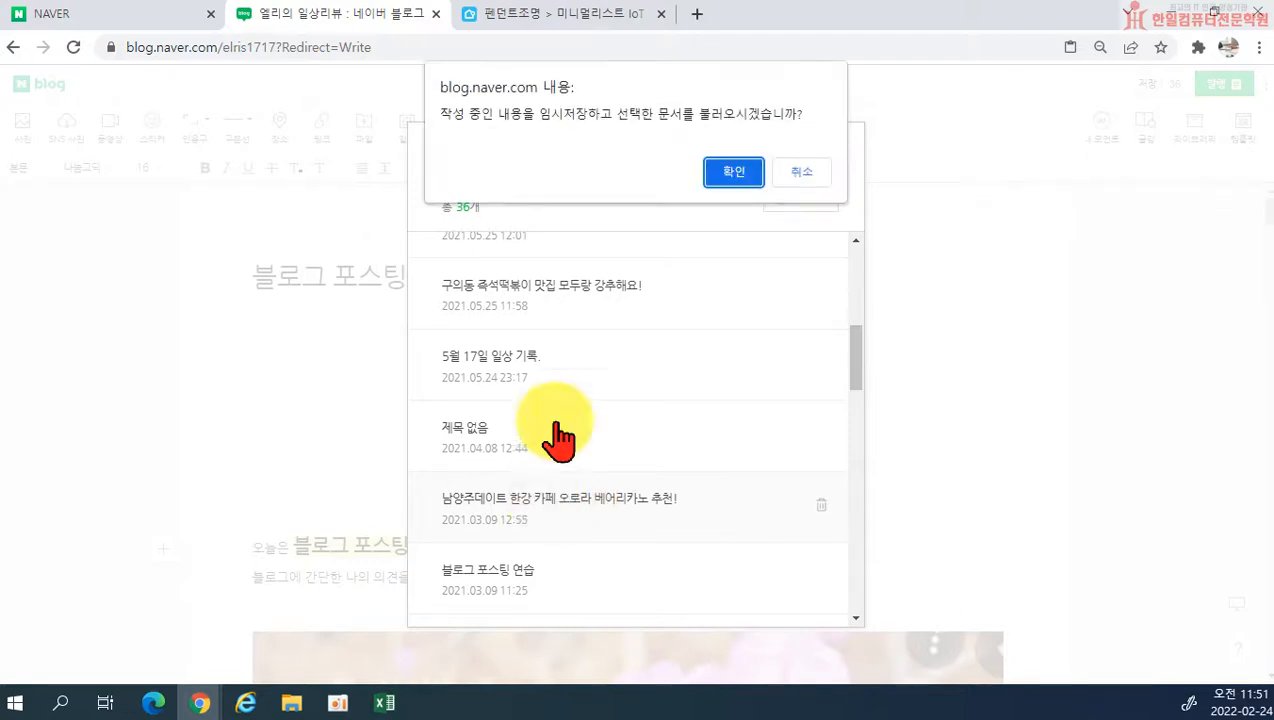
{"action": "left_click", "coordinate": [733, 173]}
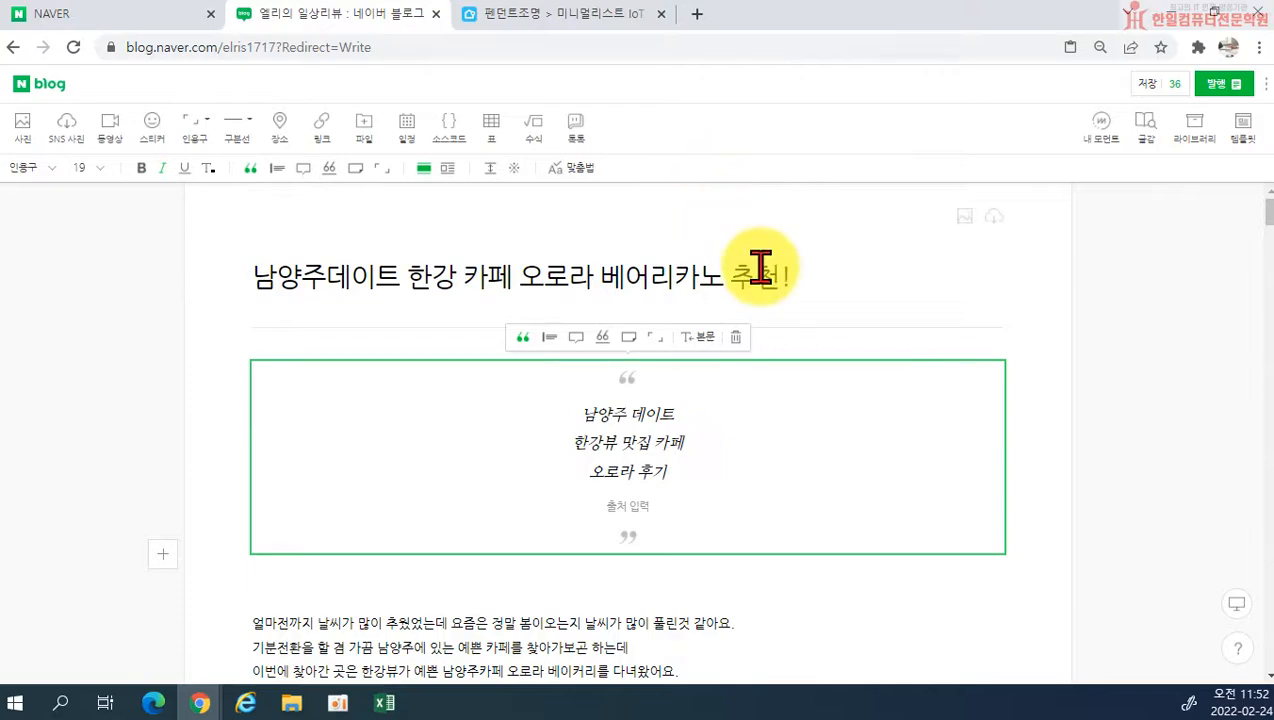
Step: Look through the loaded café draft's title, quote, introduction and bakery photos
{"action": "scroll", "coordinate": [768, 300], "scroll_direction": "down", "scroll_amount": 10}
{"action": "scroll", "coordinate": [781, 373], "scroll_direction": "down", "scroll_amount": 4}
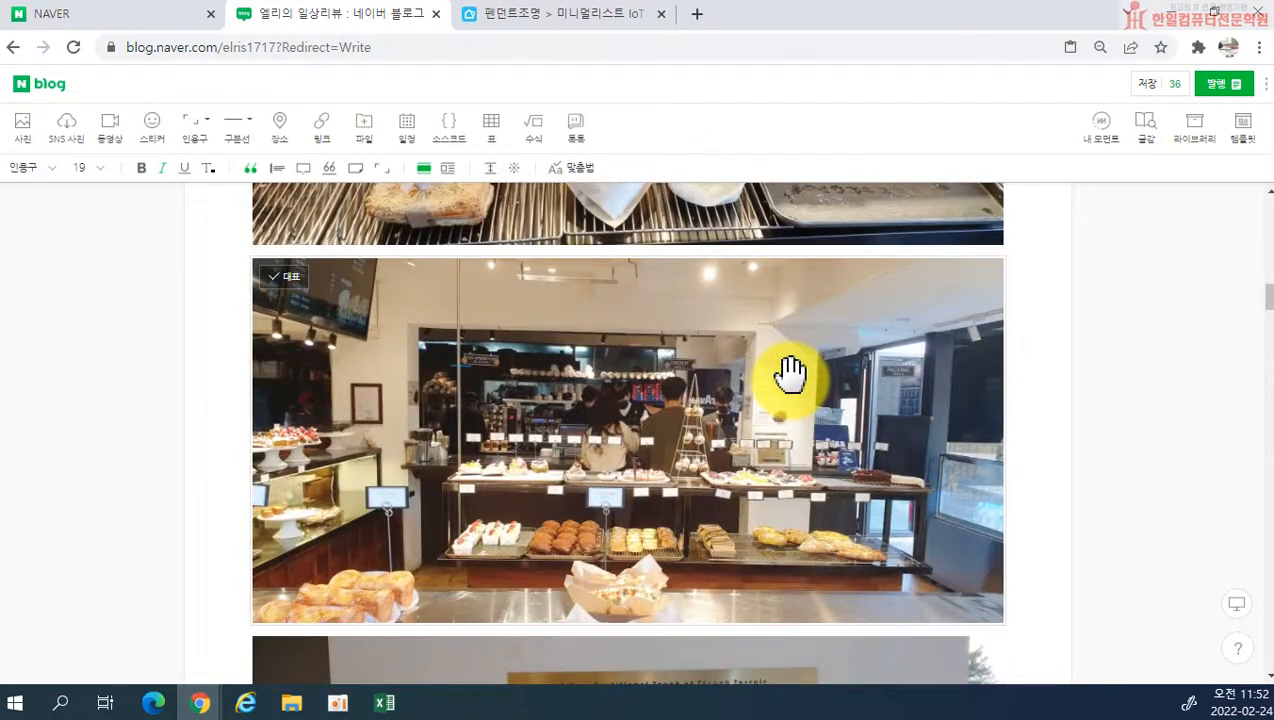
{"action": "scroll", "coordinate": [890, 347], "scroll_direction": "up", "scroll_amount": 5}
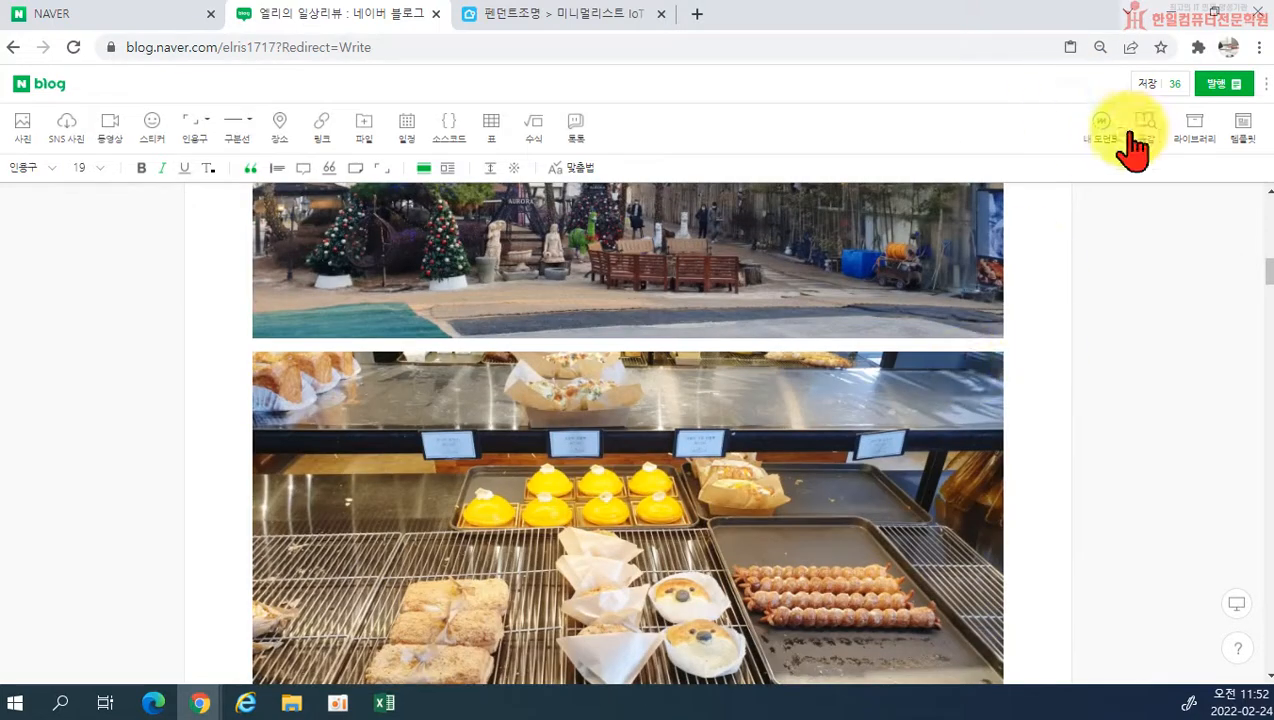
{"action": "scroll", "coordinate": [1170, 200], "scroll_direction": "up", "scroll_amount": 1}
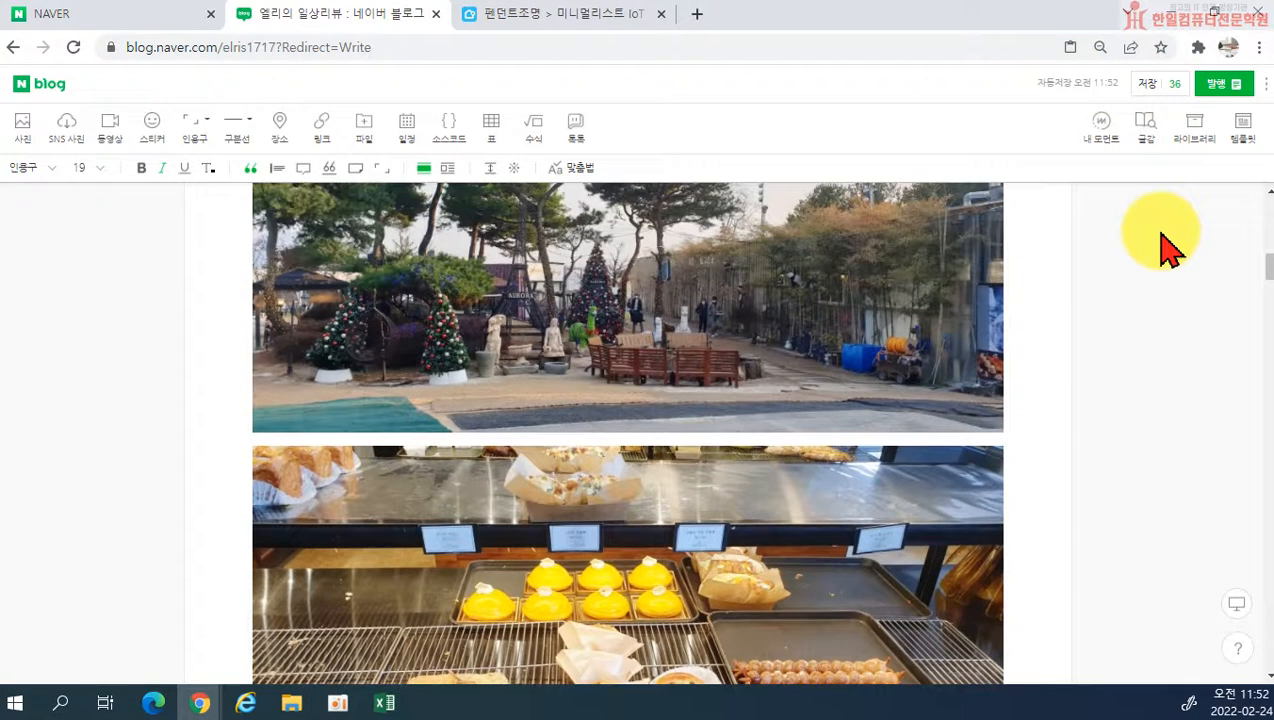
{"action": "scroll", "coordinate": [1117, 321], "scroll_direction": "up", "scroll_amount": 6}
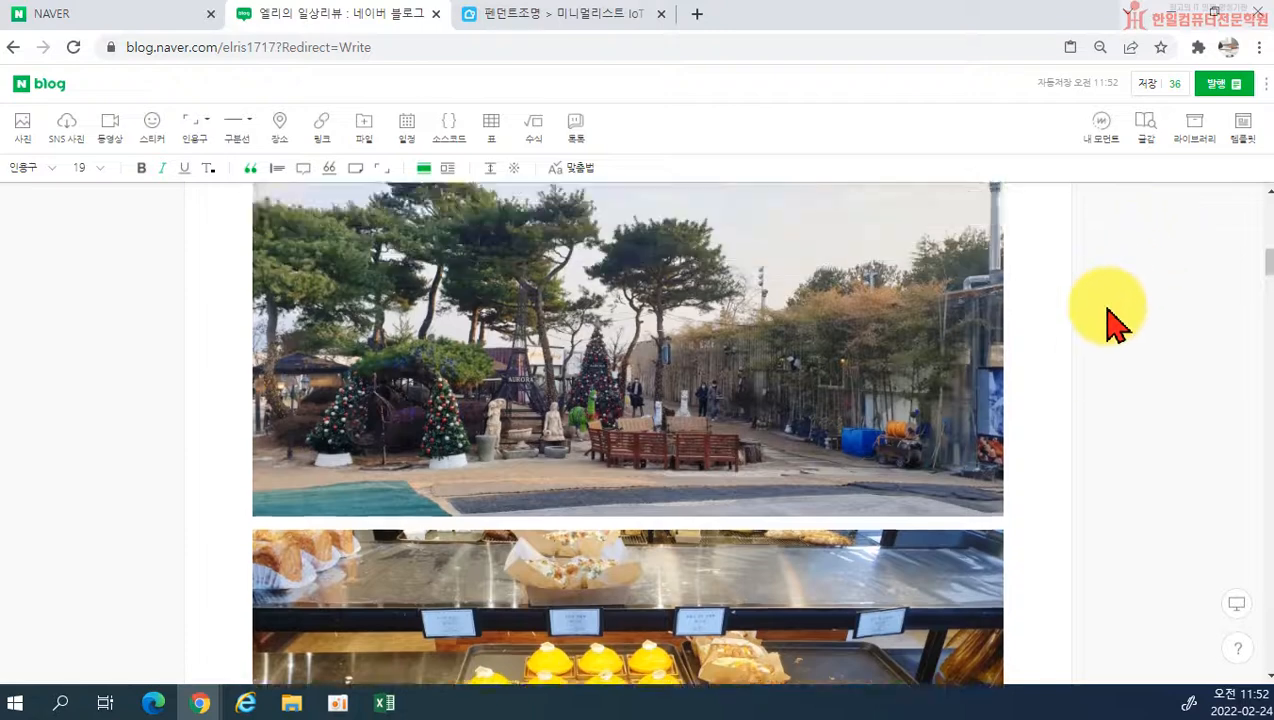
{"action": "scroll", "coordinate": [792, 350], "scroll_direction": "down", "scroll_amount": 3}
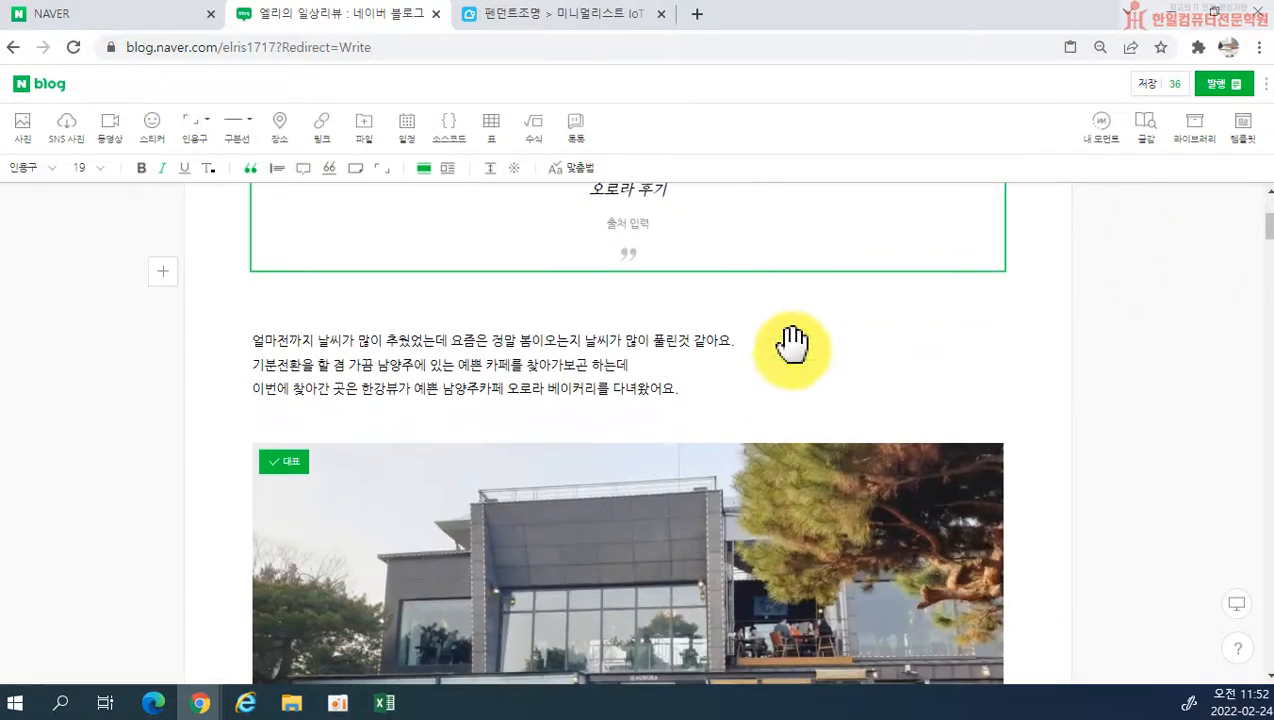
{"action": "scroll", "coordinate": [774, 404], "scroll_direction": "up", "scroll_amount": 3}
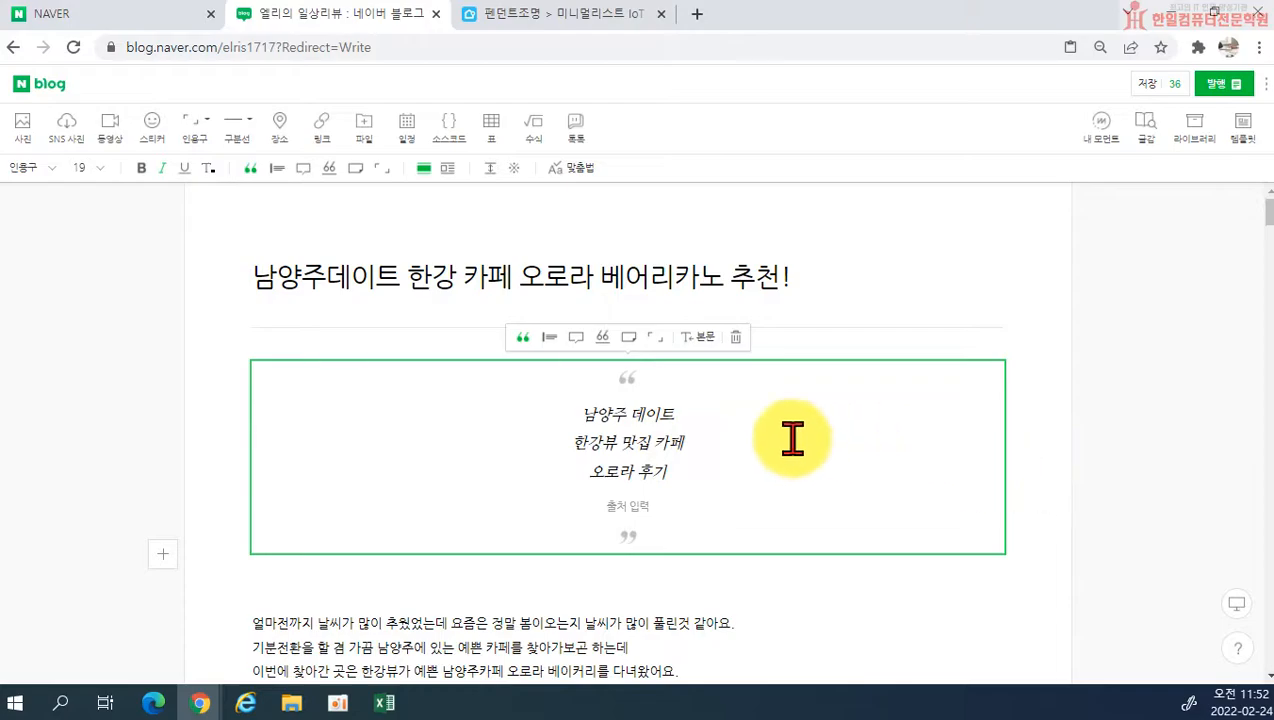
{"action": "scroll", "coordinate": [777, 410], "scroll_direction": "down", "scroll_amount": 5}
{"action": "scroll", "coordinate": [780, 420], "scroll_direction": "down", "scroll_amount": 15}
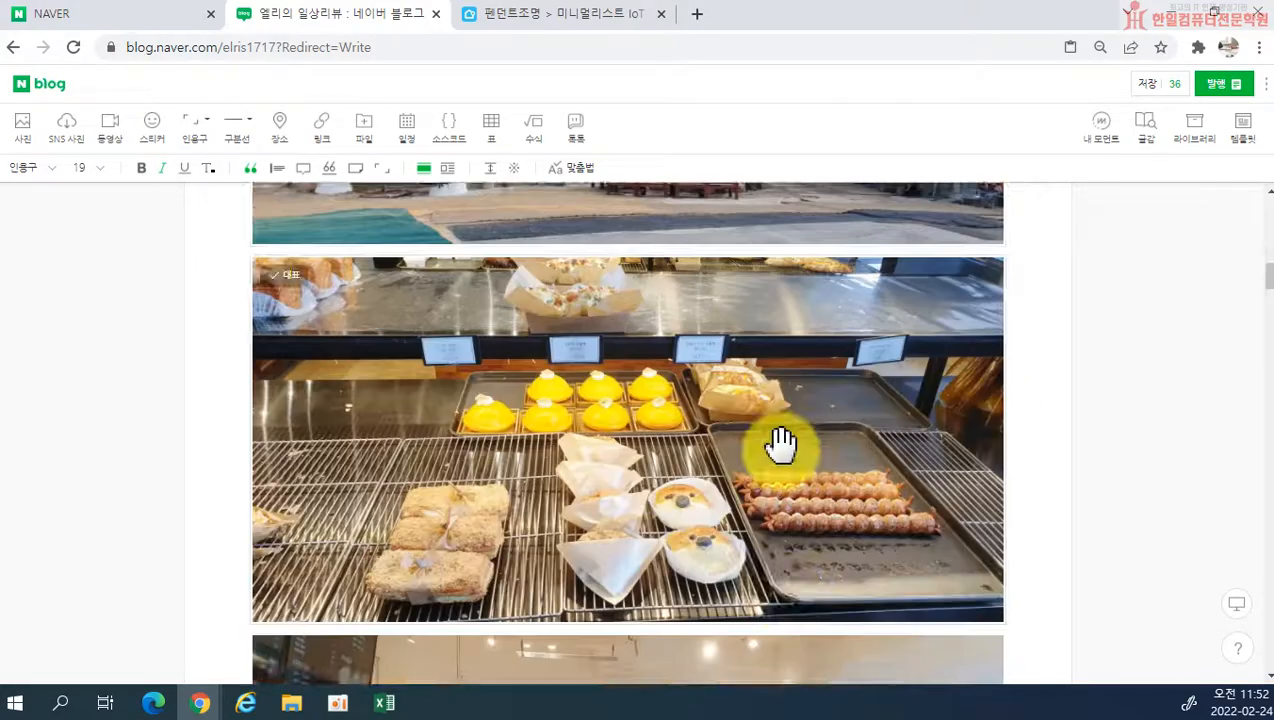
{"action": "scroll", "coordinate": [800, 490], "scroll_direction": "up", "scroll_amount": 15}
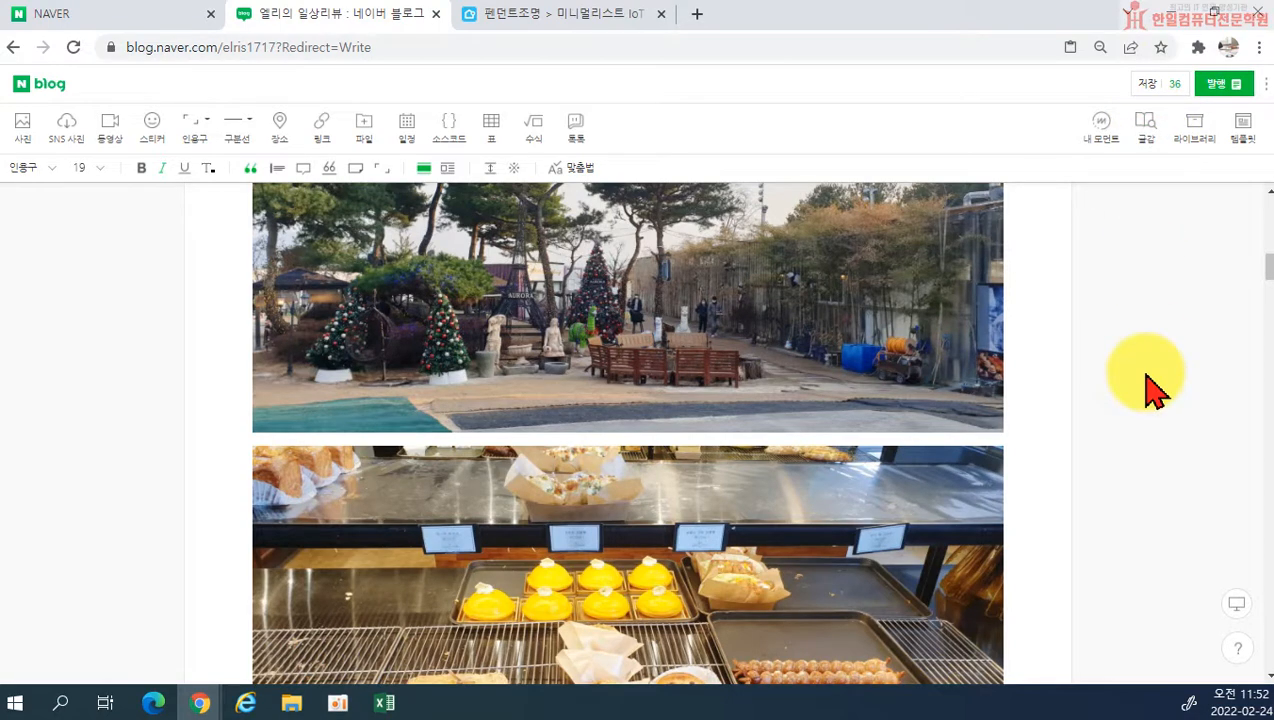
Step: Delete the draft 블로그 에디터 설명 연습 from the temporarily saved posts and close the list
{"action": "left_click", "coordinate": [1170, 85]}
{"action": "scroll", "coordinate": [557, 483], "scroll_direction": "down", "scroll_amount": 5}
{"action": "scroll", "coordinate": [555, 440], "scroll_direction": "up", "scroll_amount": 6}
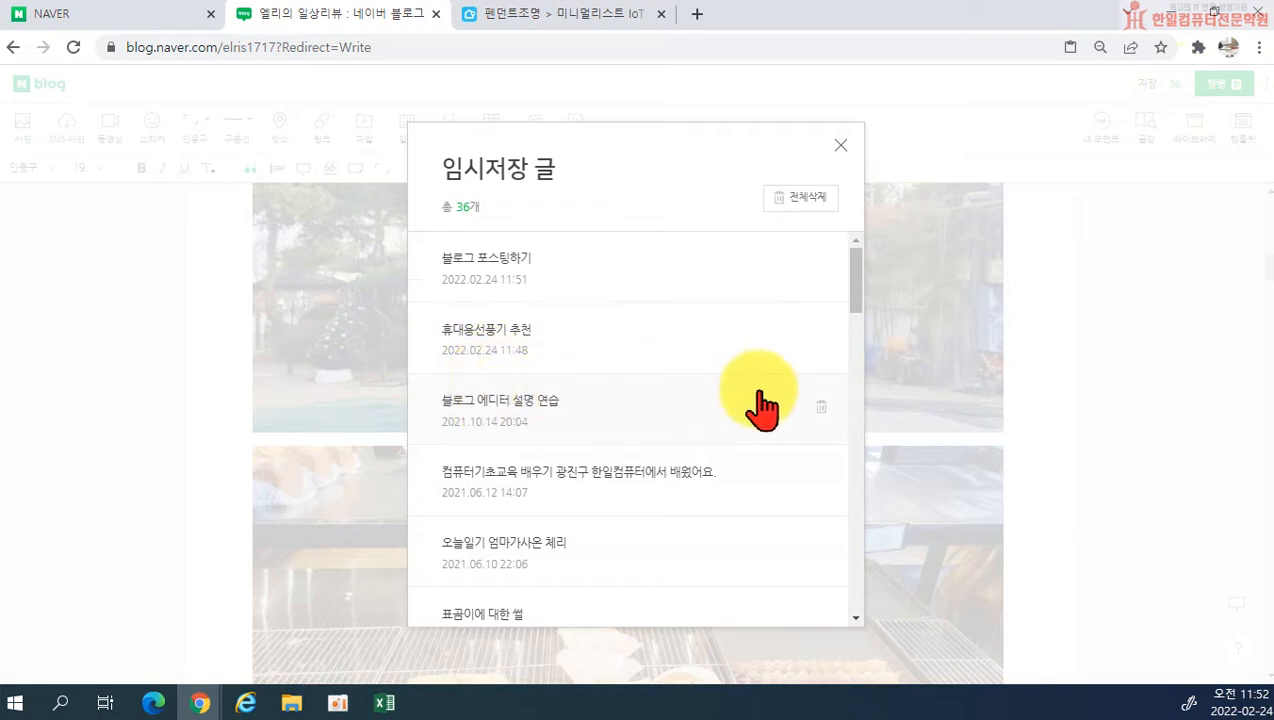
{"action": "left_click", "coordinate": [821, 407]}
{"action": "left_click", "coordinate": [736, 160]}
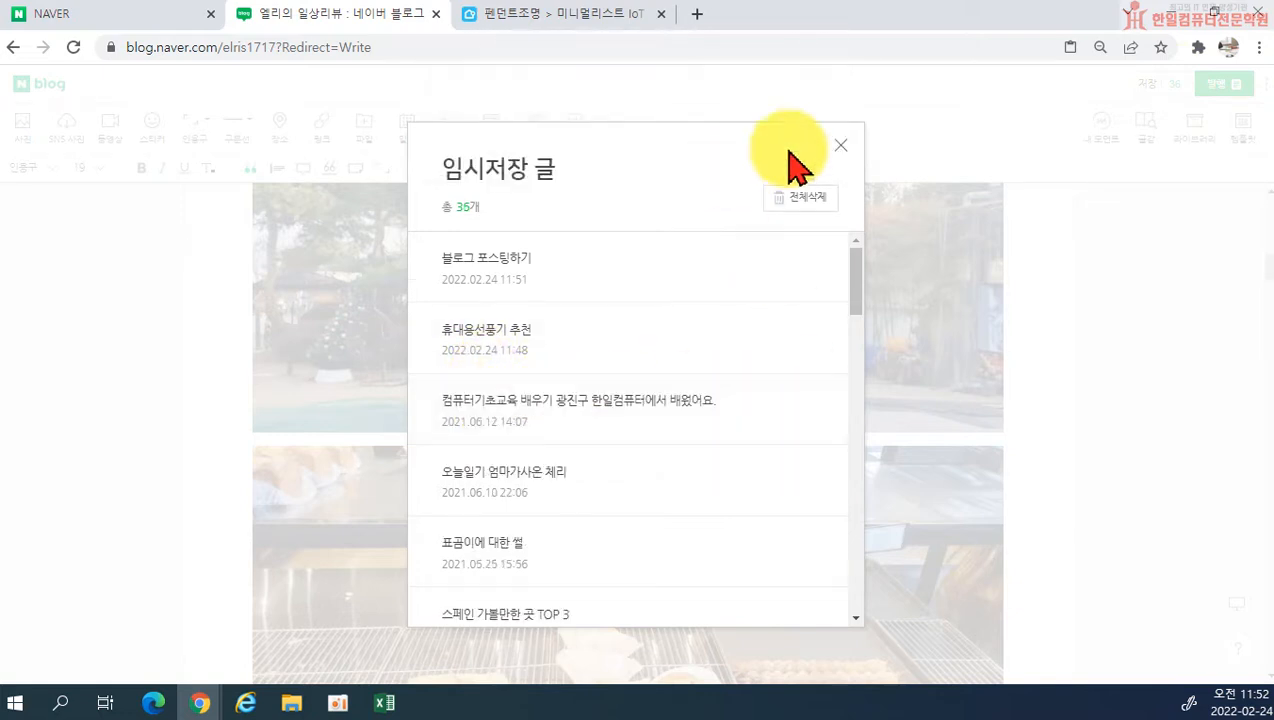
{"action": "left_click", "coordinate": [841, 145]}
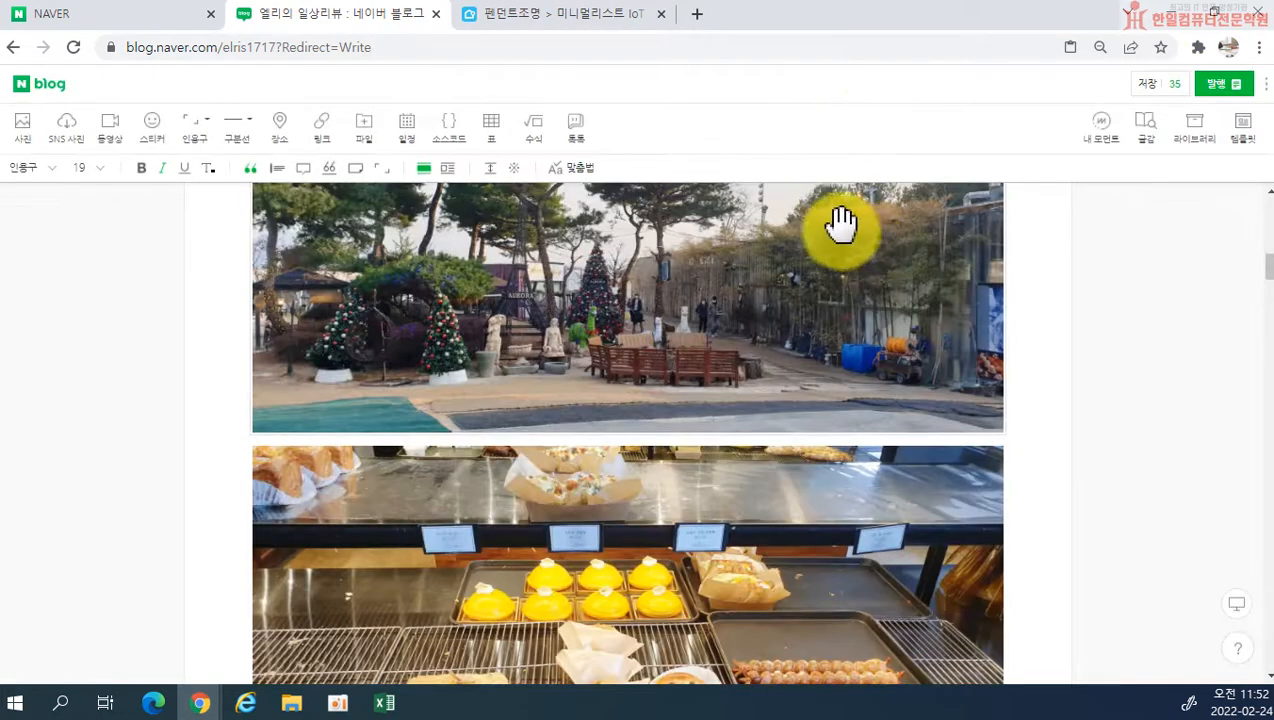
Step: In the publish settings, choose category 맛집이야기 and topic 맛집, and keep these settings as the default
{"action": "left_click", "coordinate": [1230, 90]}
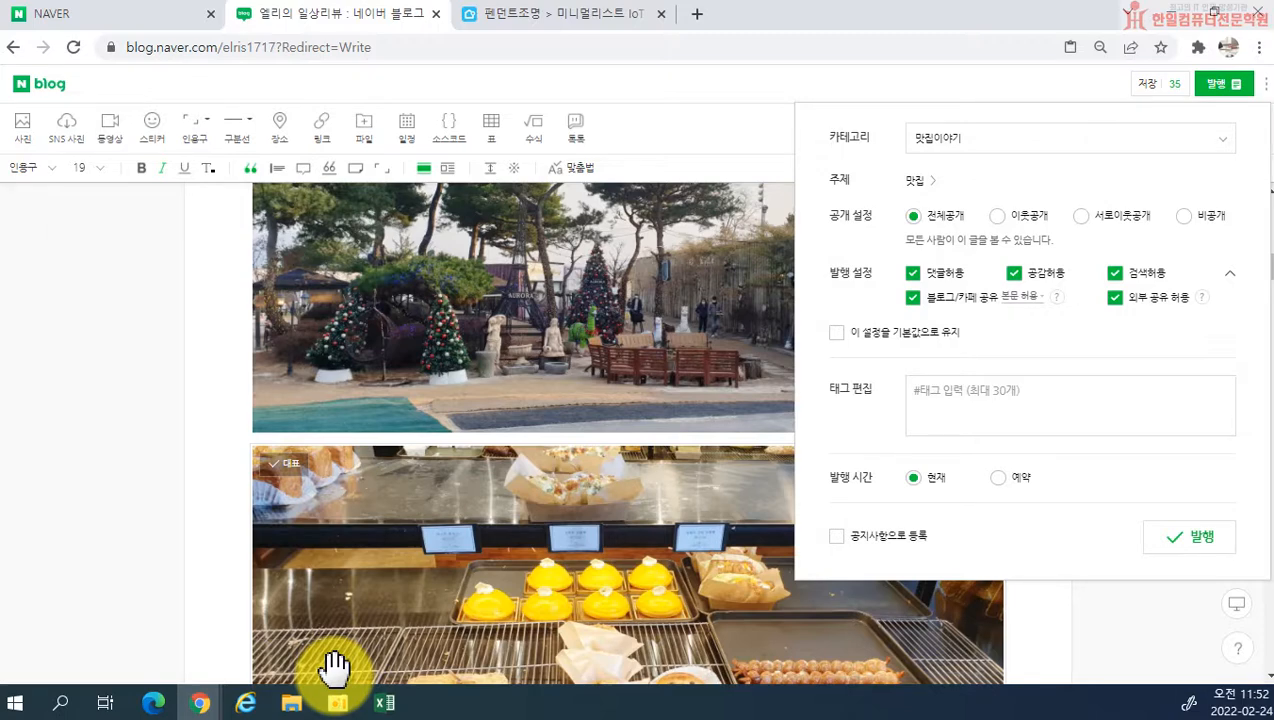
{"action": "left_click", "coordinate": [994, 152]}
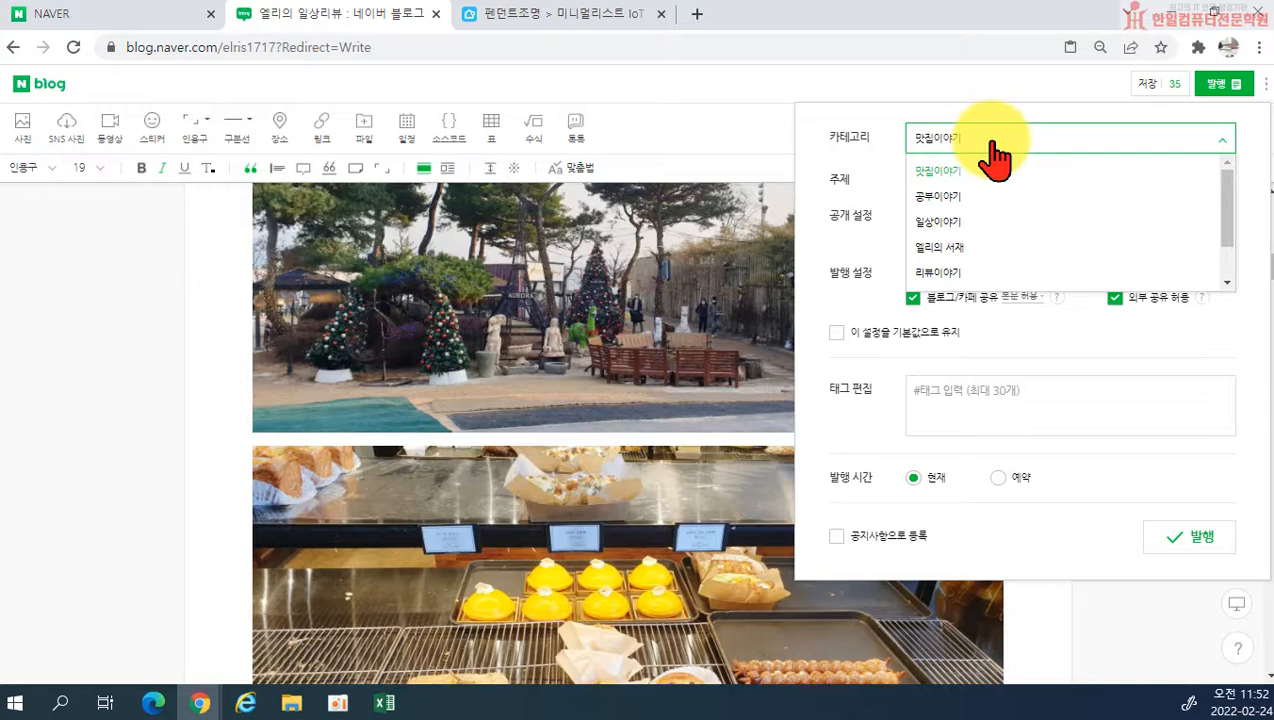
{"action": "left_click", "coordinate": [944, 176]}
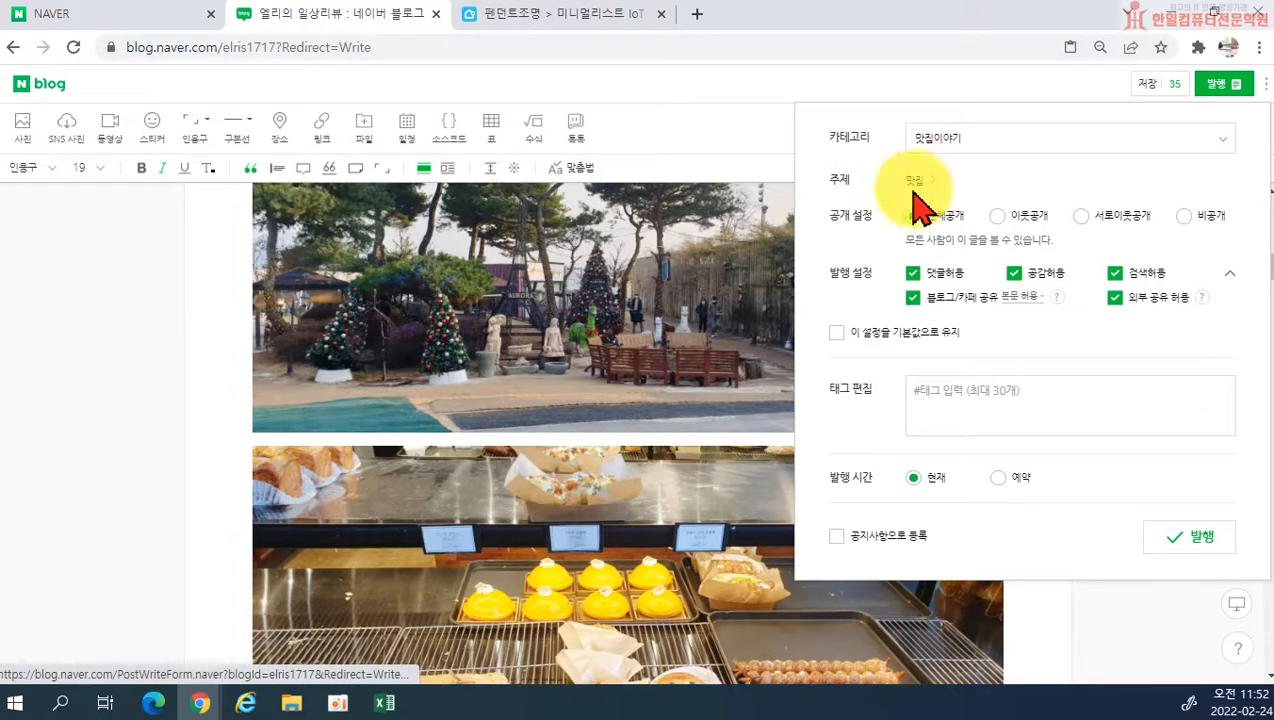
{"action": "left_click", "coordinate": [921, 184]}
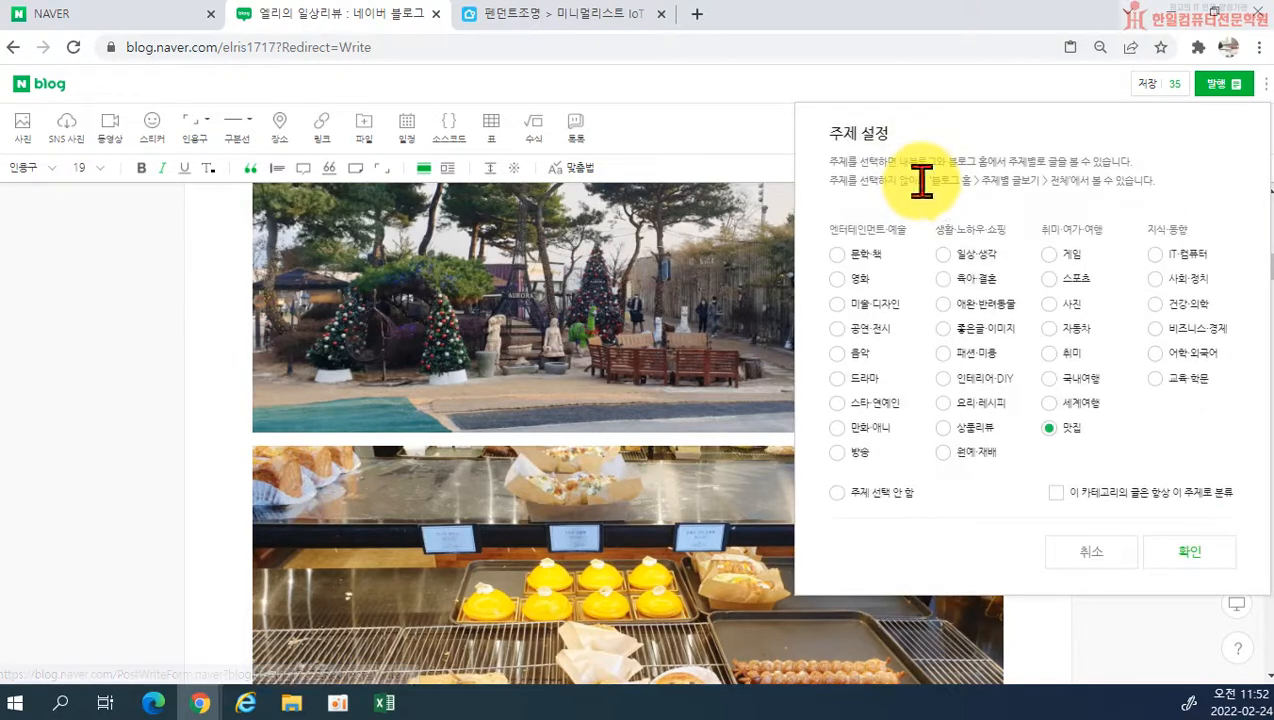
{"action": "left_click", "coordinate": [1176, 553]}
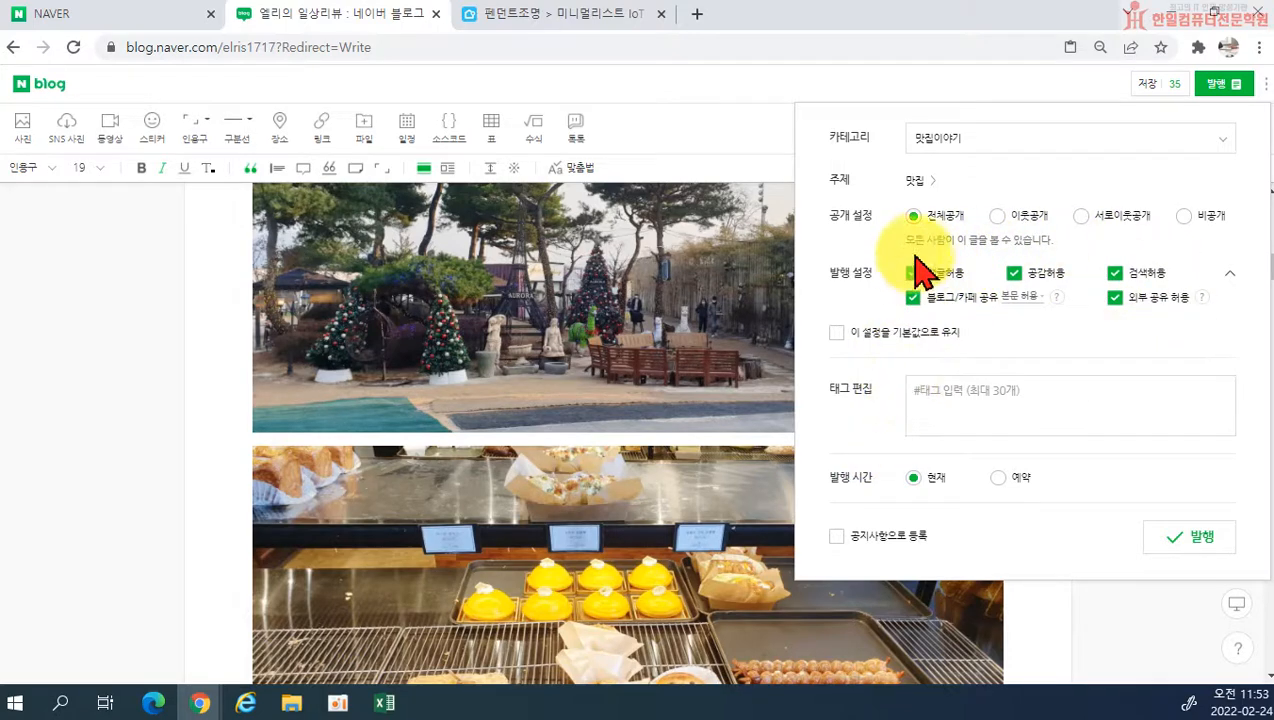
{"action": "left_click", "coordinate": [838, 336]}
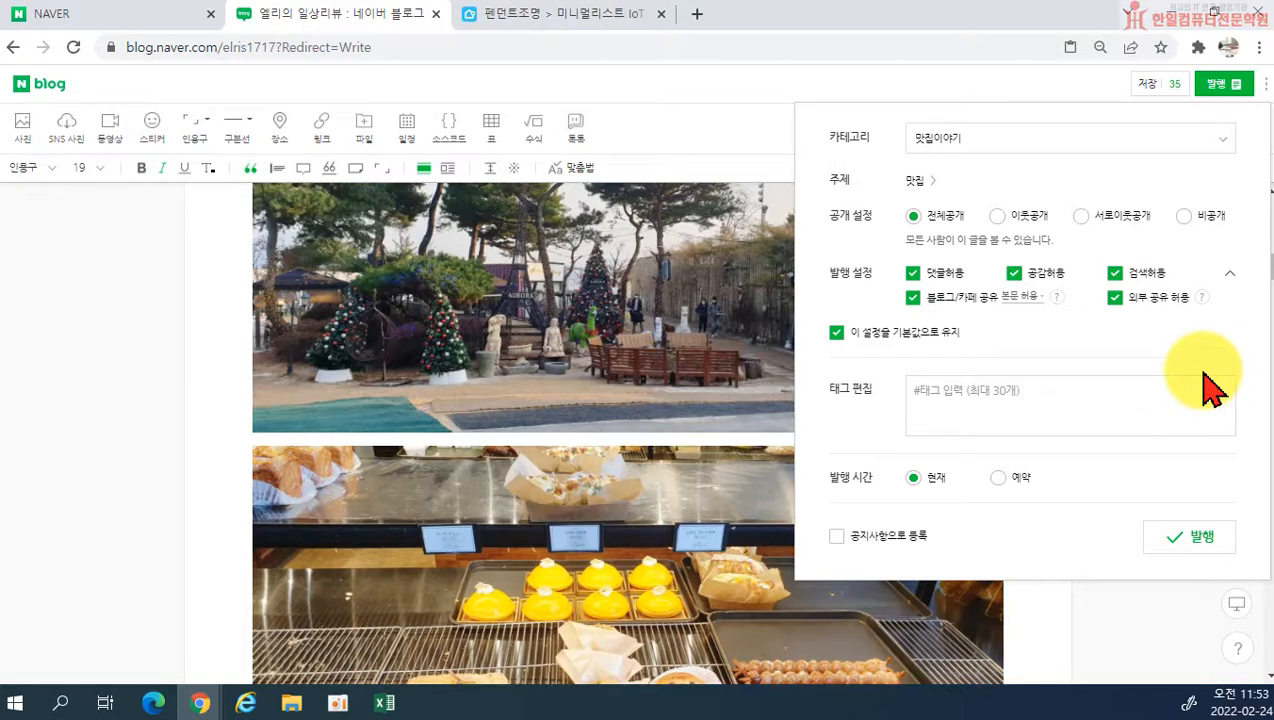
Step: Add the hashtag #영업시간 on its own line below the introduction paragraph, above the first photo, and reopen the publish settings
{"action": "left_click", "coordinate": [936, 395]}
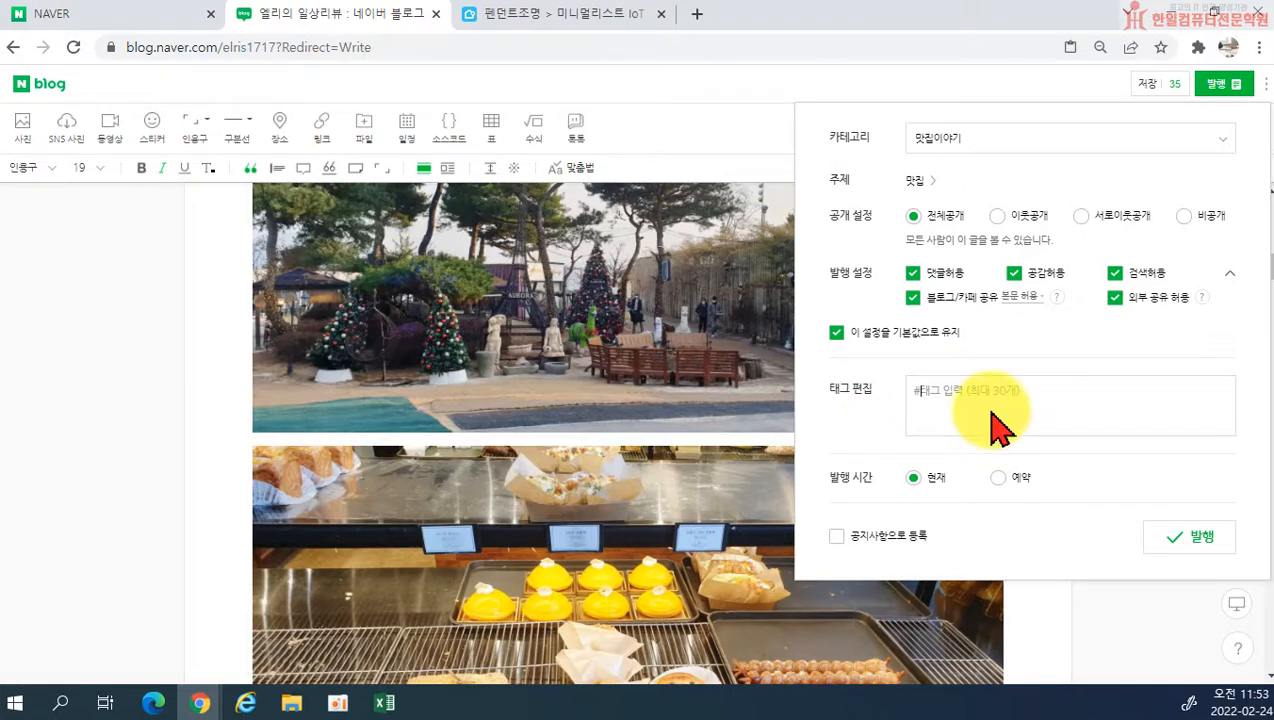
{"action": "left_click", "coordinate": [620, 440]}
{"action": "scroll", "coordinate": [570, 445], "scroll_direction": "down", "scroll_amount": 5}
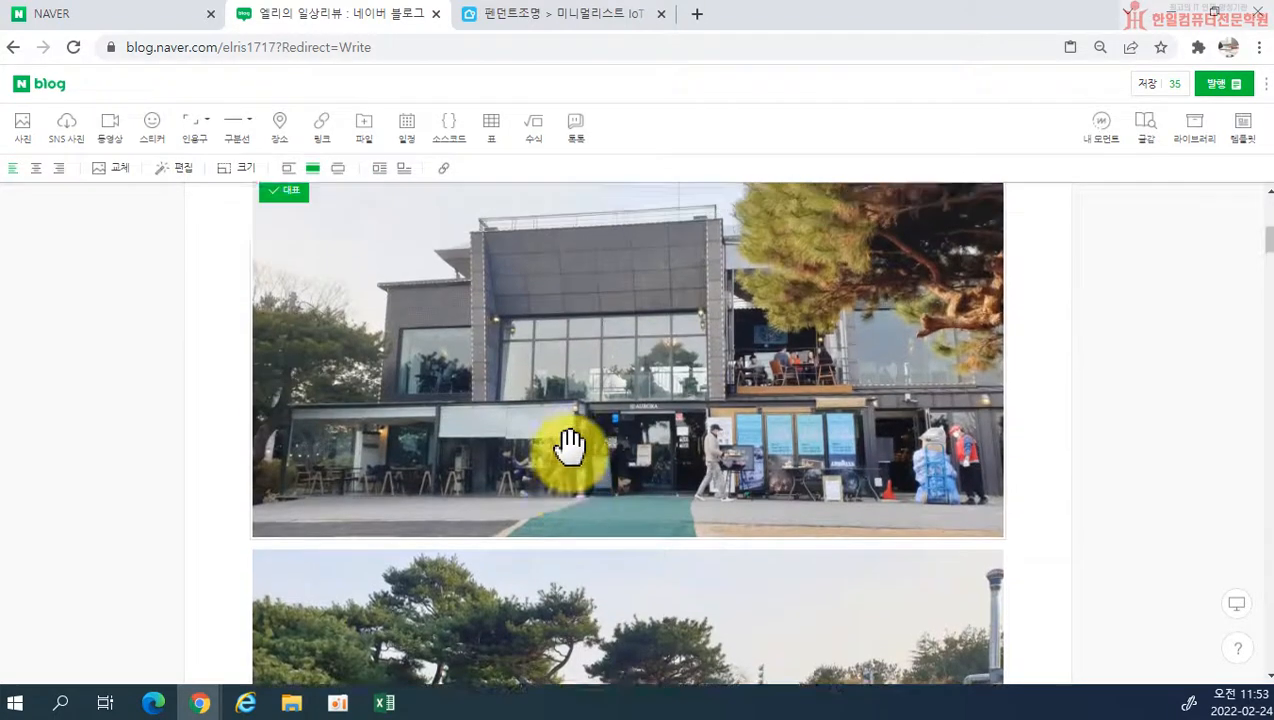
{"action": "scroll", "coordinate": [570, 445], "scroll_direction": "up", "scroll_amount": 5}
{"action": "scroll", "coordinate": [560, 441], "scroll_direction": "down", "scroll_amount": 4}
{"action": "scroll", "coordinate": [768, 353], "scroll_direction": "up", "scroll_amount": 3}
{"action": "left_click", "coordinate": [745, 477]}
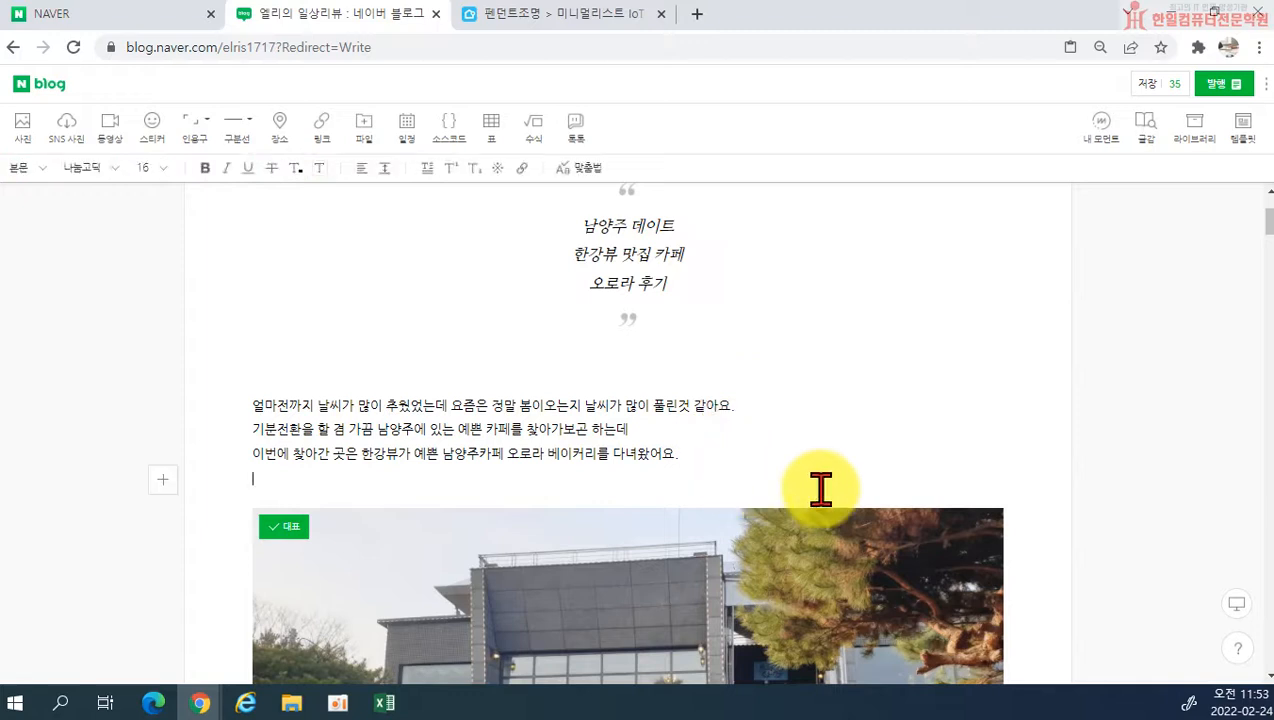
{"action": "key", "text": "Return"}
{"action": "type", "text": "#영업시간"}
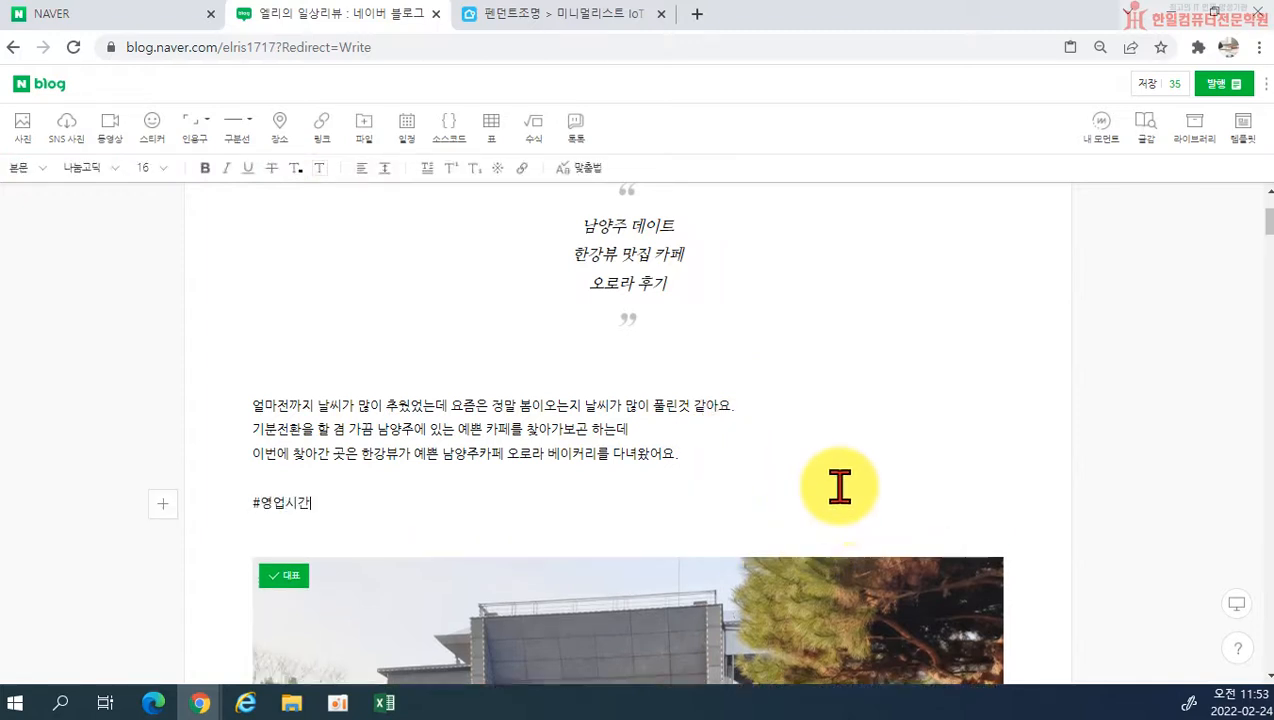
{"action": "key", "text": "Return"}
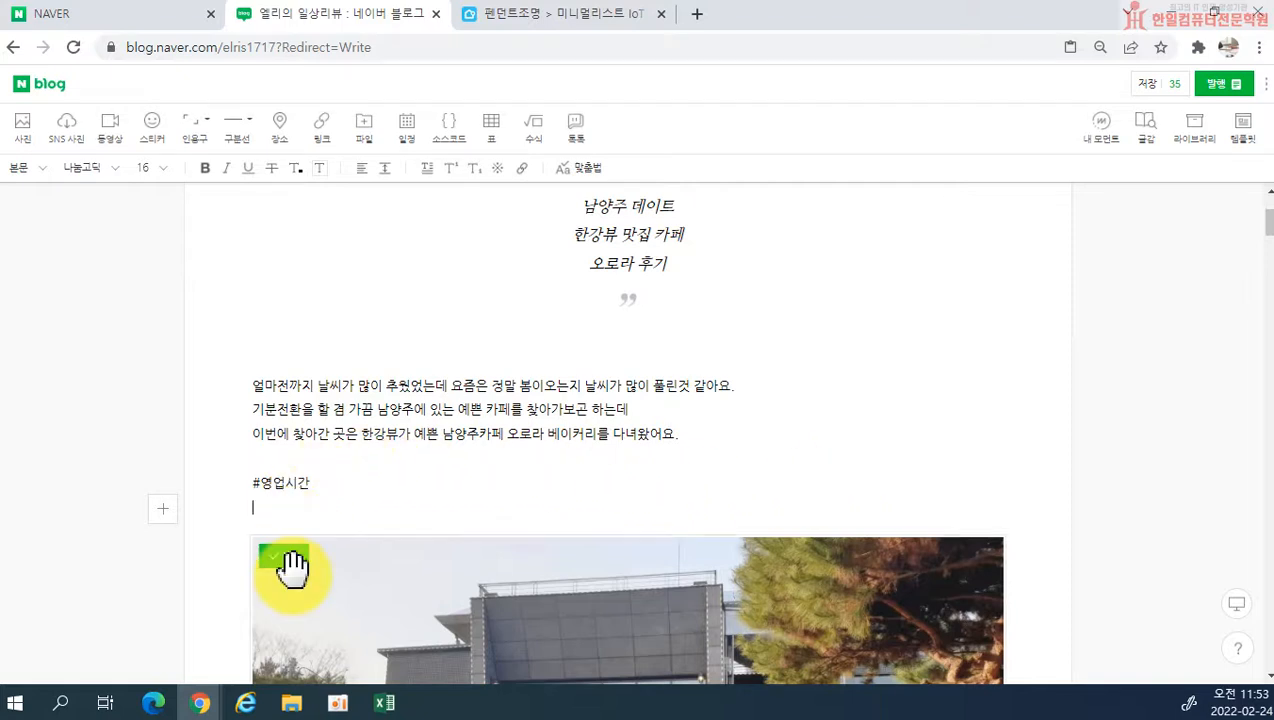
{"action": "left_click", "coordinate": [1222, 84]}
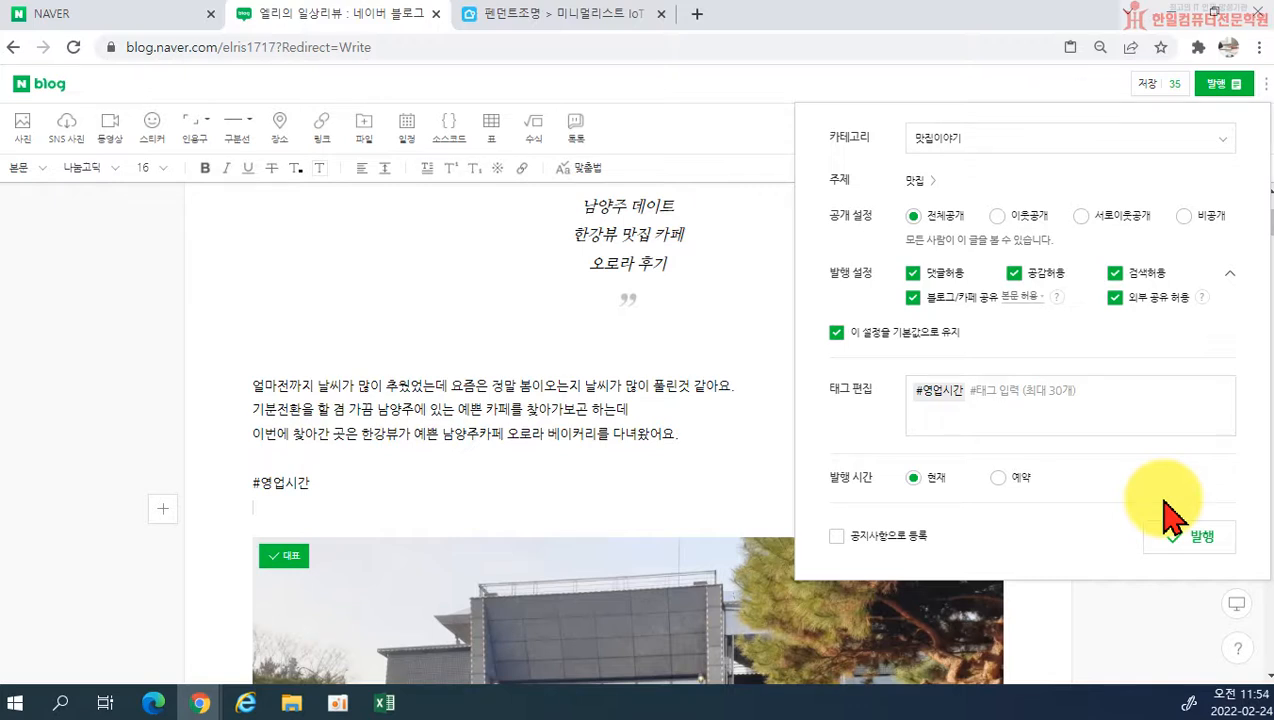
Step: Try adding the tag 영업 in the publish settings, and delete it from the tag list
{"action": "type", "text": "영업"}
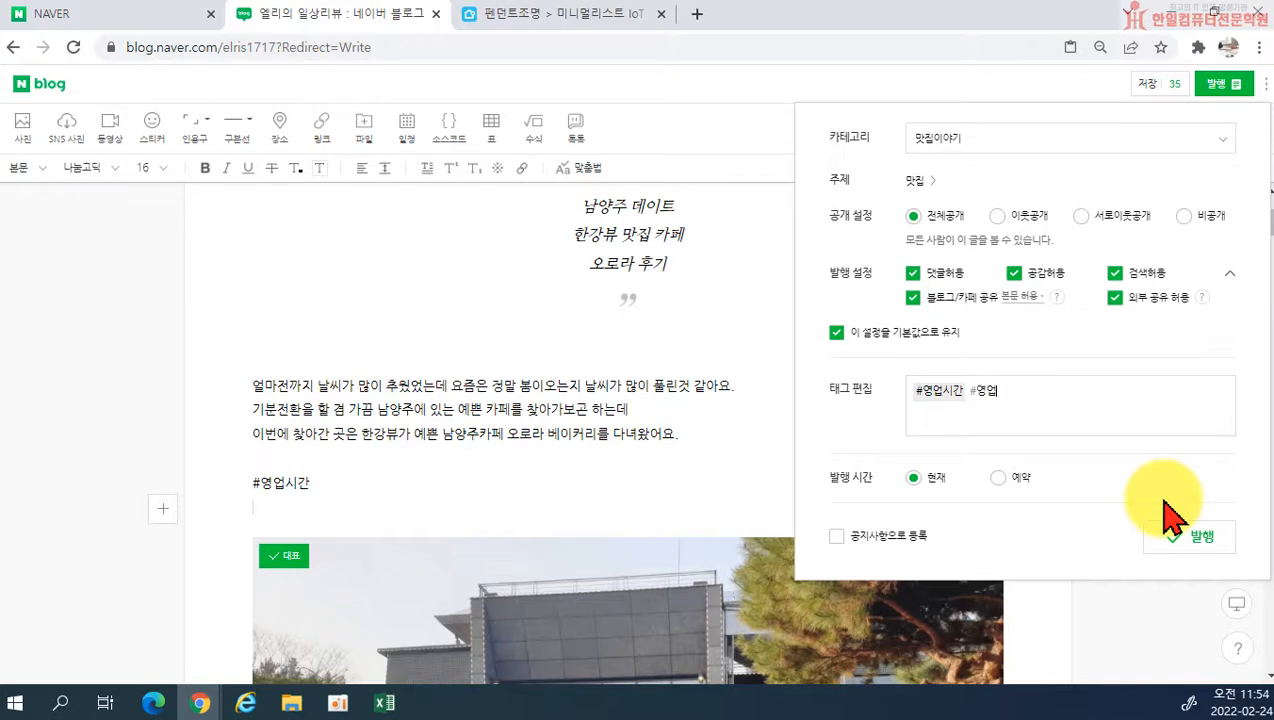
{"action": "key", "text": "Return"}
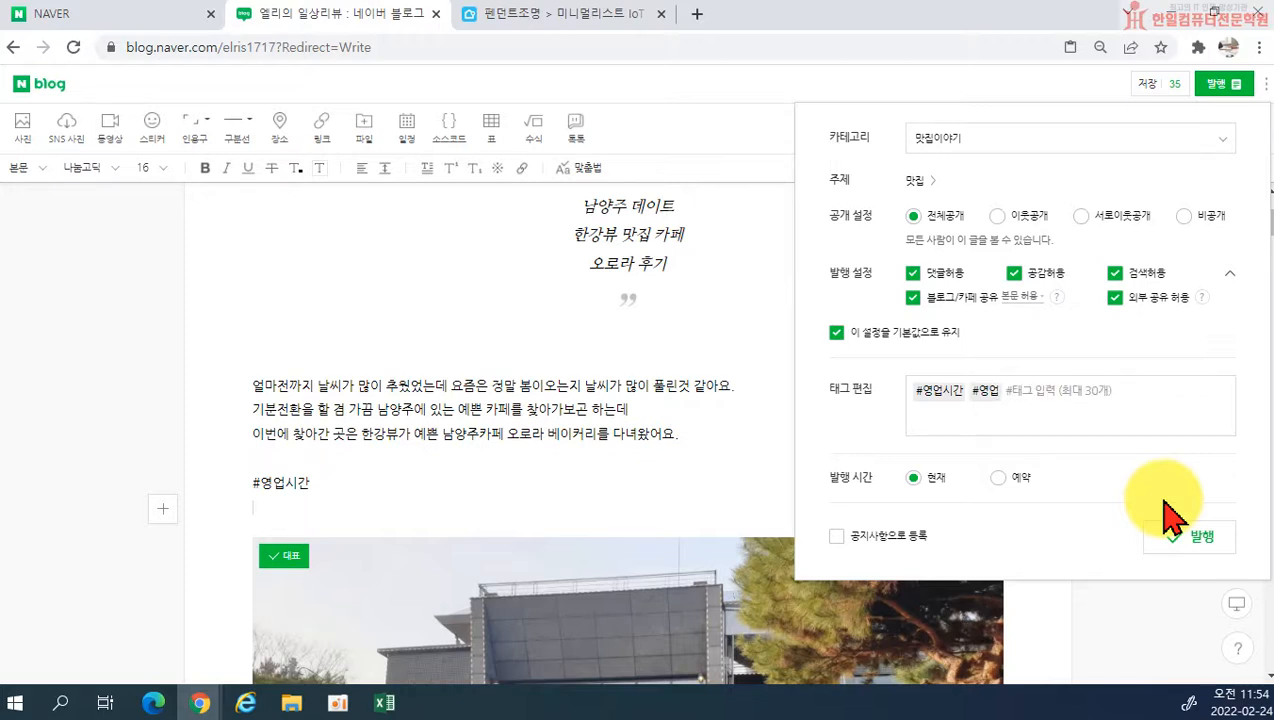
{"action": "key", "text": "BackSpace"}
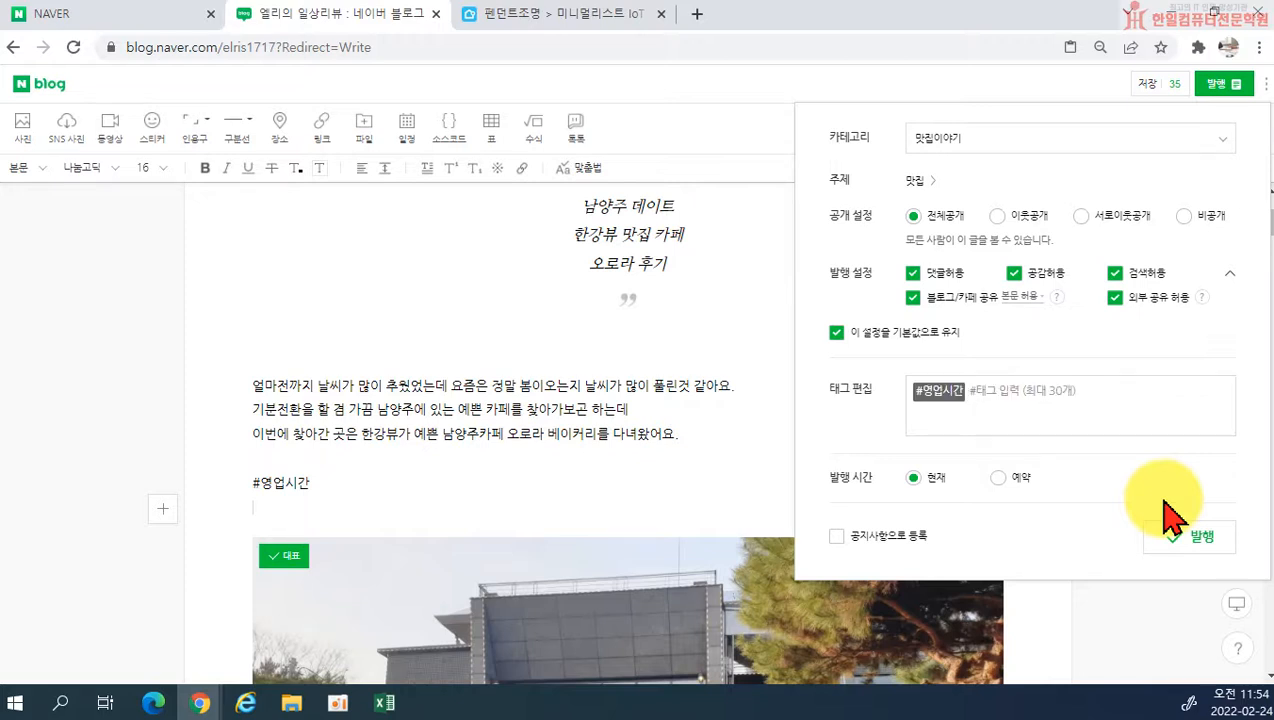
{"action": "key", "text": "Right"}
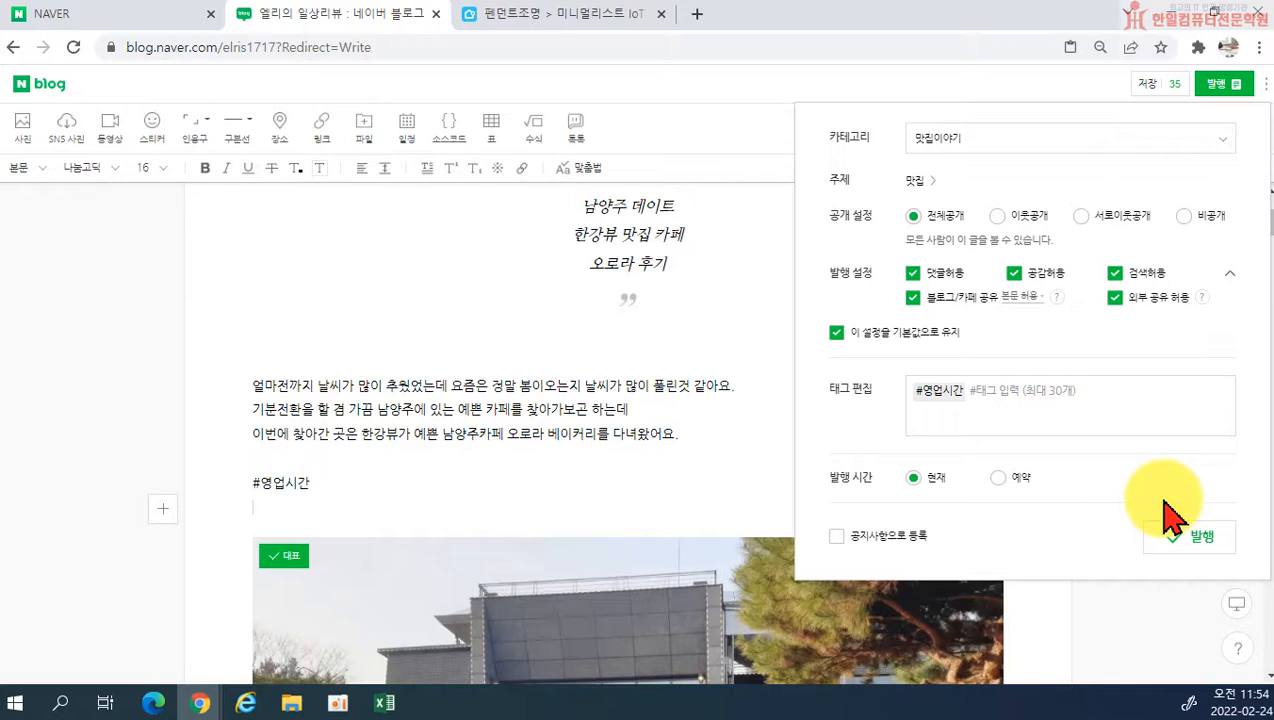
Step: Add the tag 남양주데이트 to the post, and add and remove another tag, 남양주
{"action": "type", "text": "남양주데이트"}
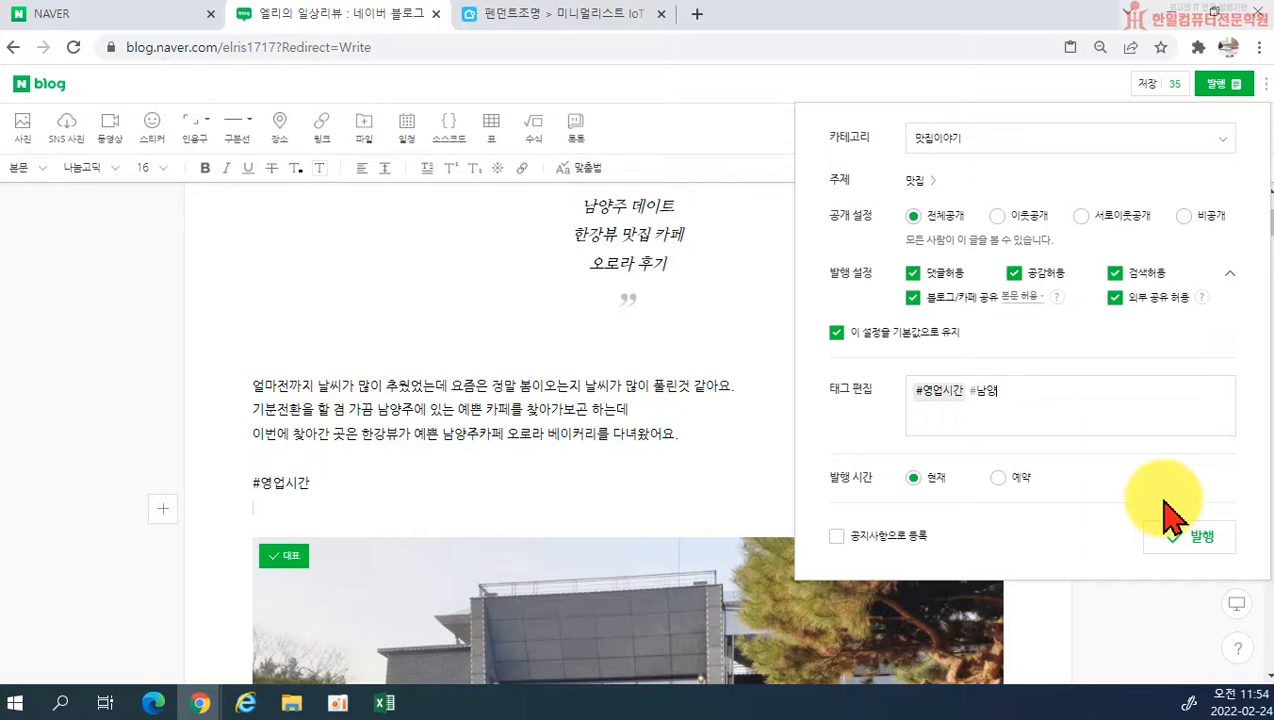
{"action": "key", "text": "space"}
{"action": "type", "text": "남여"}
{"action": "type", "text": "양주데이트 #ㄴ"}
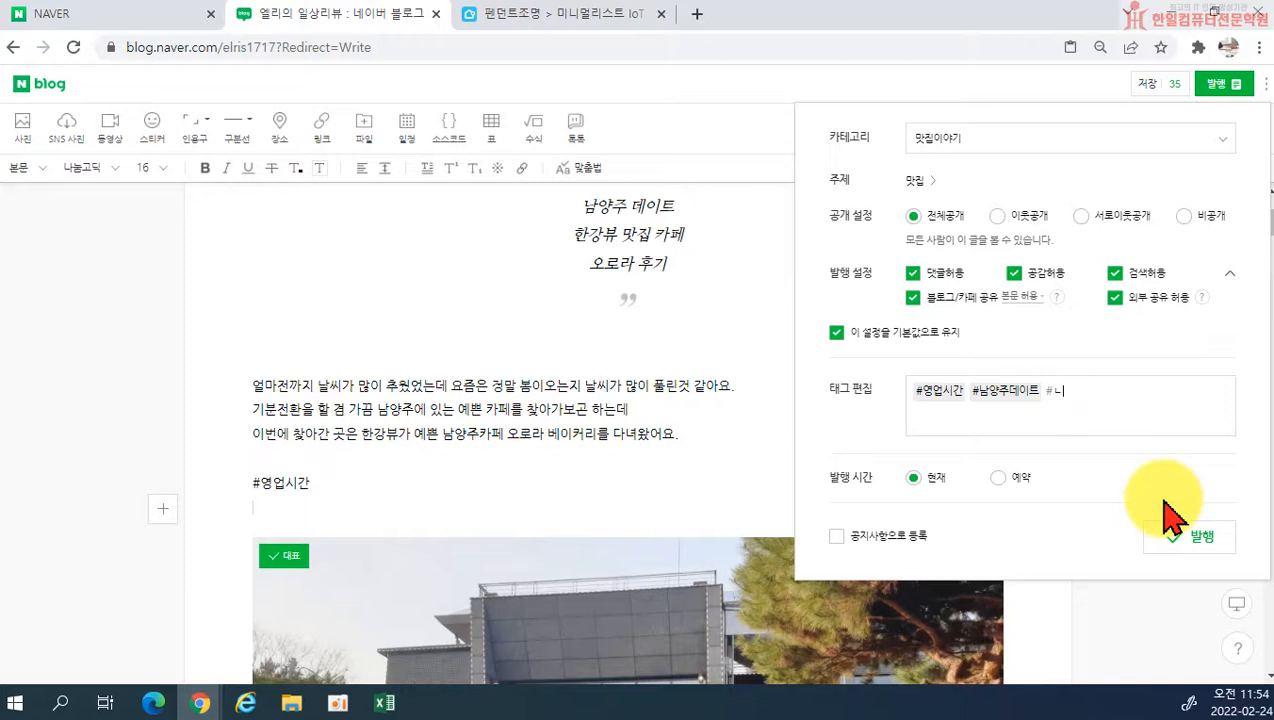
{"action": "key", "text": "space"}
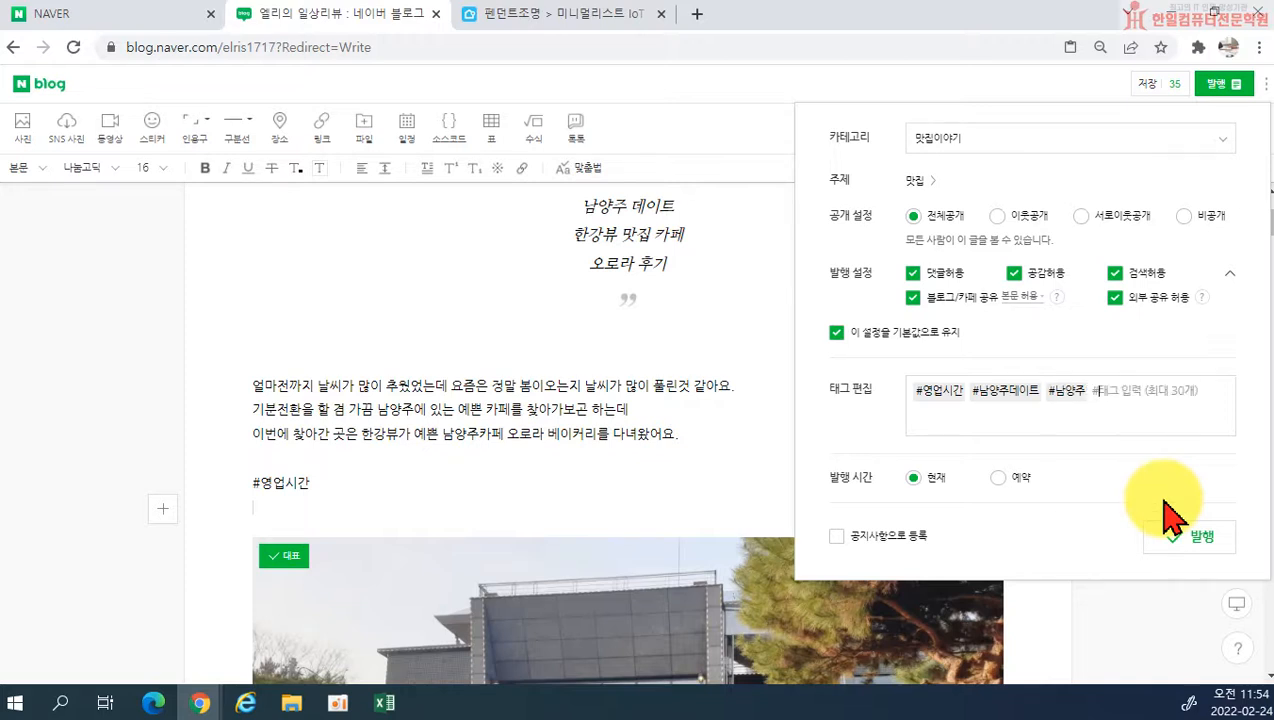
{"action": "key", "text": "BackSpace"}
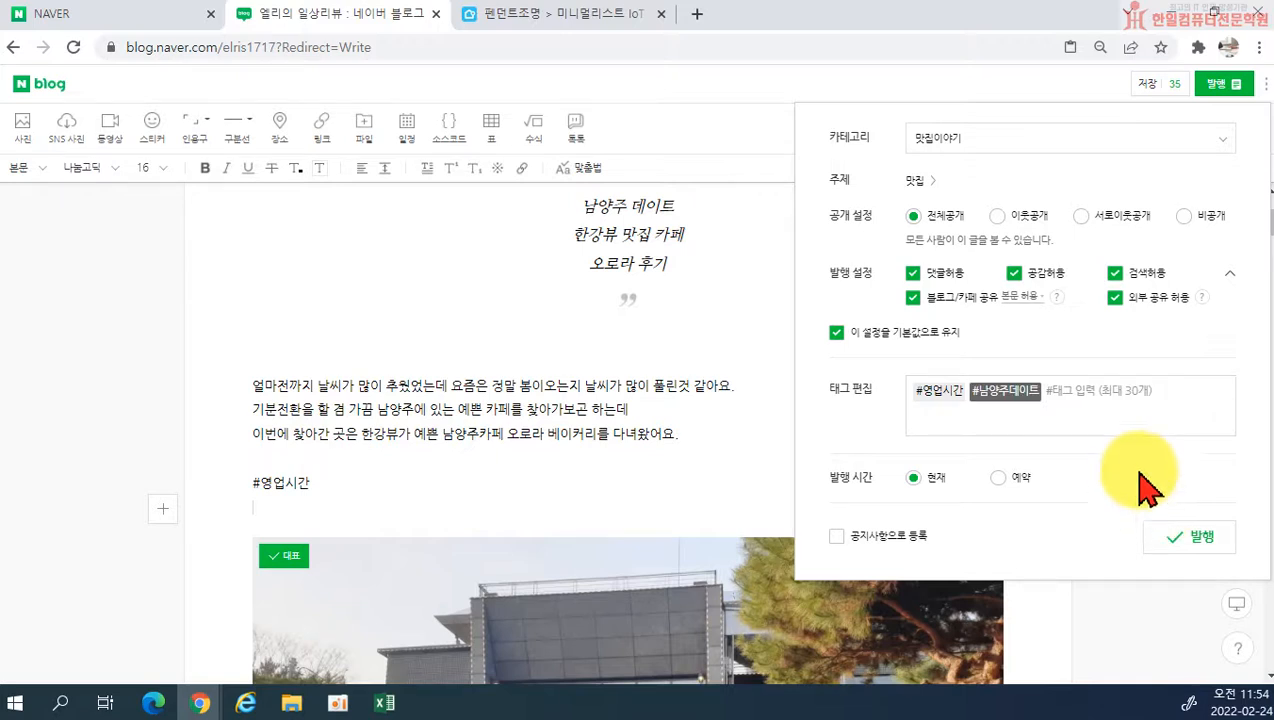
{"action": "left_click", "coordinate": [1135, 418]}
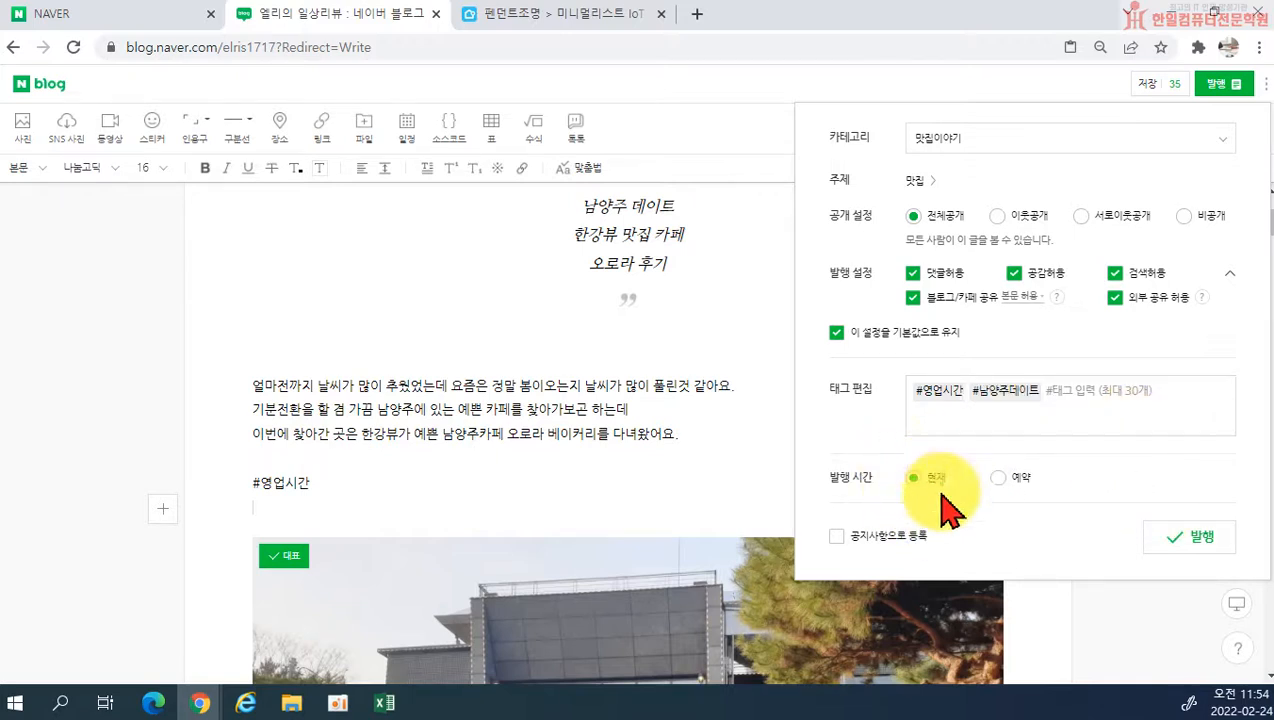
Step: Switch the publish time to 예약 and back to 현재, and publish the café post
{"action": "left_click", "coordinate": [1002, 479]}
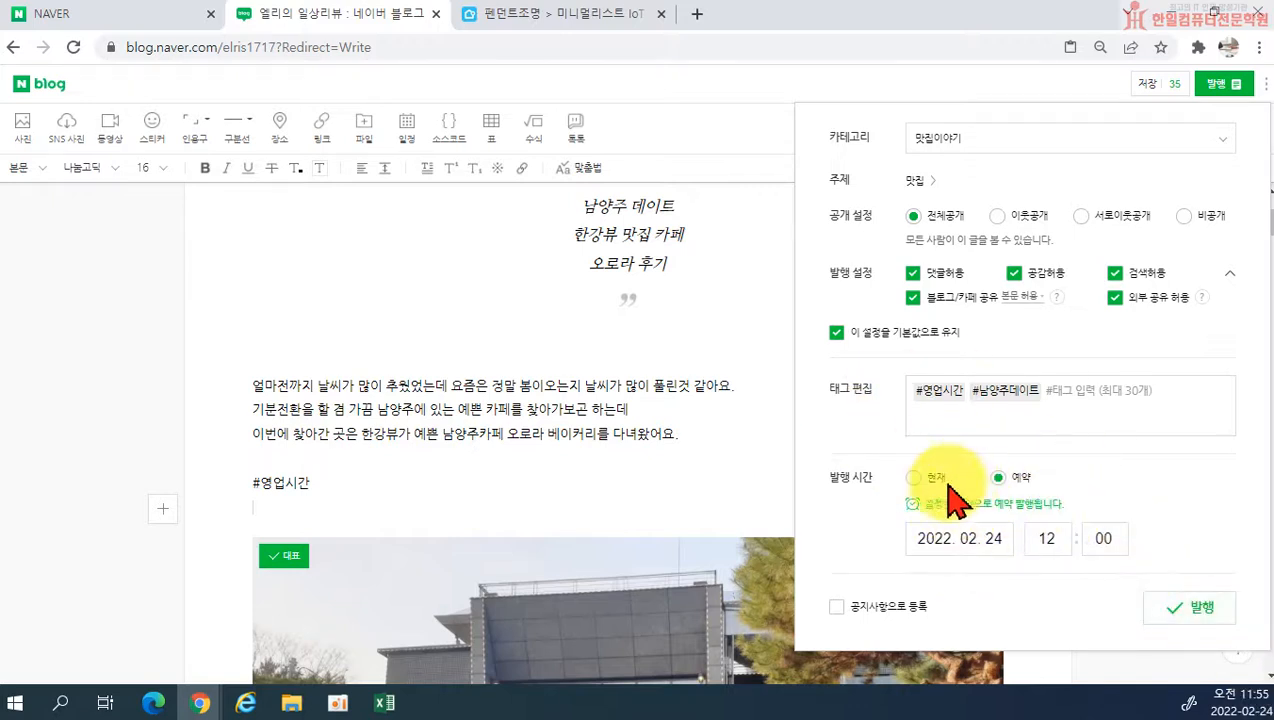
{"action": "left_click", "coordinate": [915, 478]}
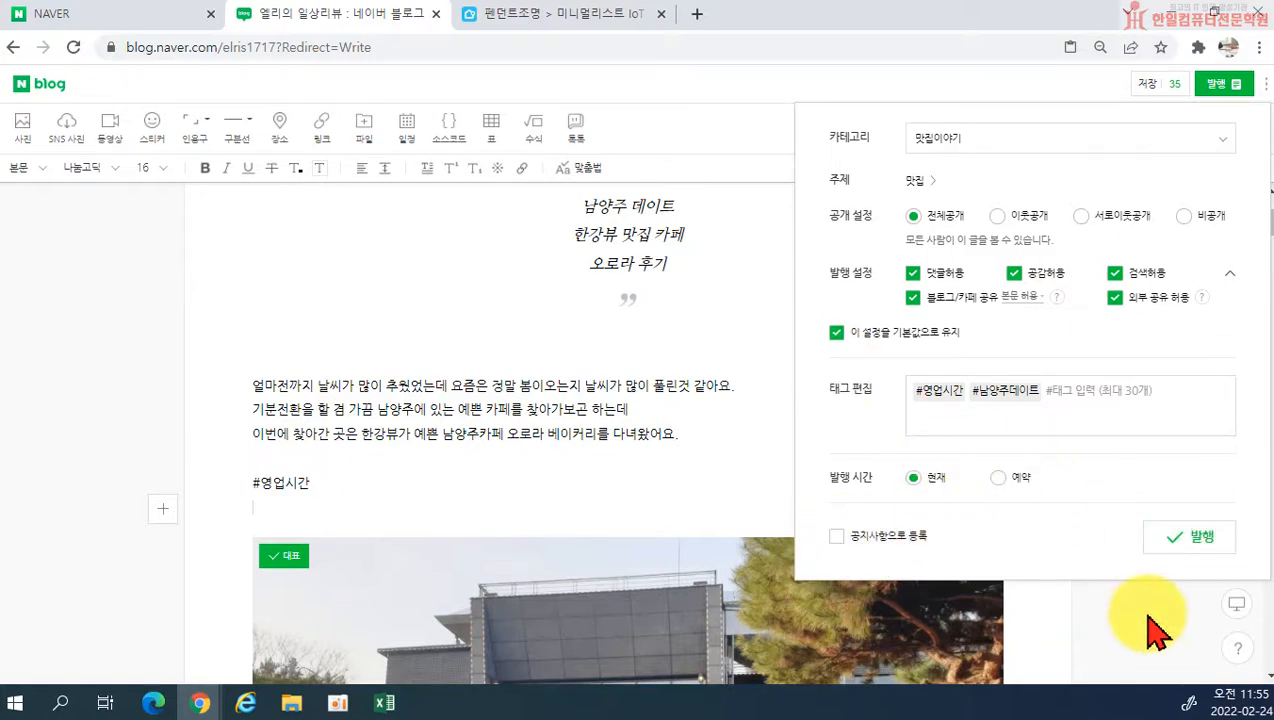
{"action": "scroll", "coordinate": [1148, 617], "scroll_direction": "up", "scroll_amount": 1}
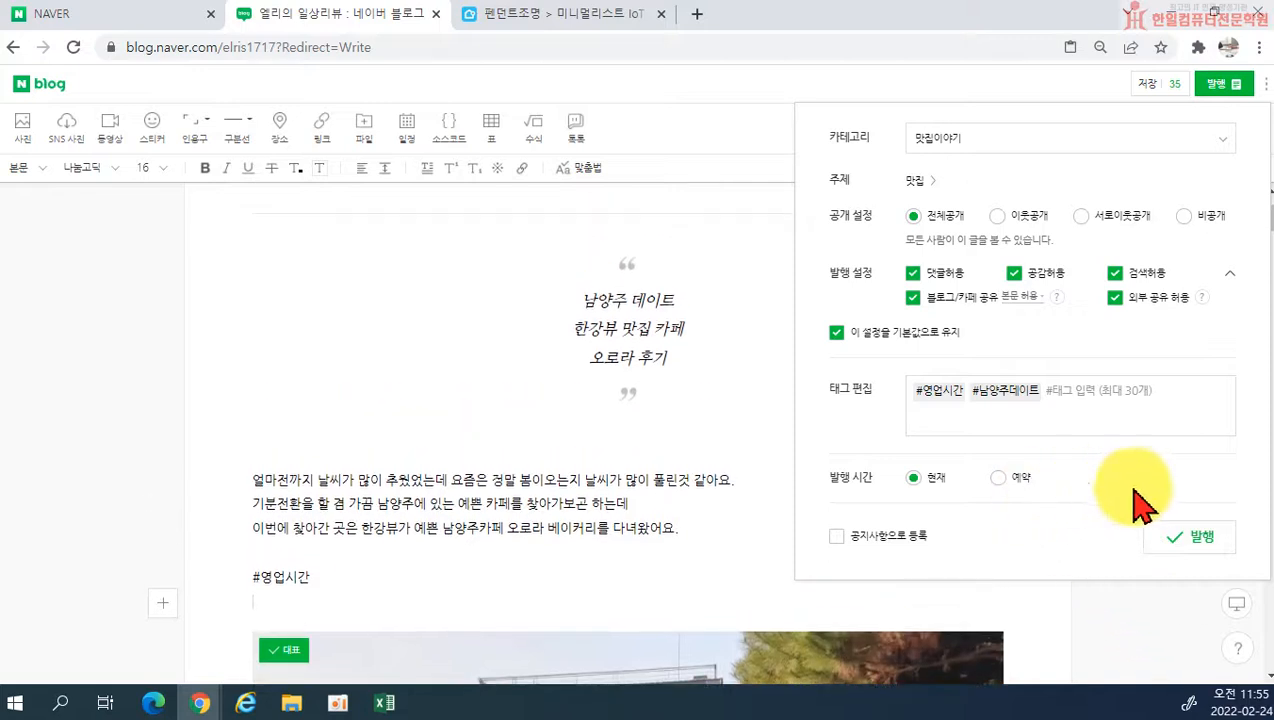
{"action": "left_click", "coordinate": [1193, 555]}
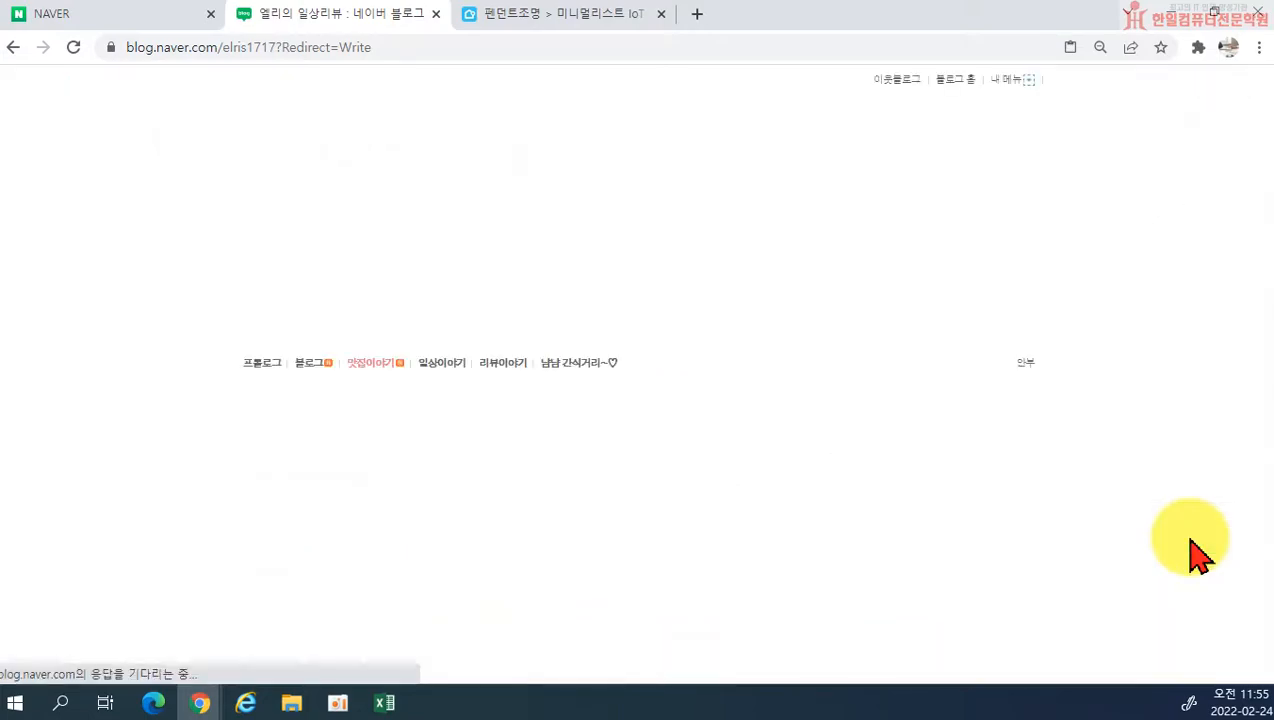
Step: Delete the published post 남양주데이트 한강 카페 오로라 베어리카노 추천! from the blog, confirming the deletion
{"action": "scroll", "coordinate": [890, 470], "scroll_direction": "down", "scroll_amount": 10}
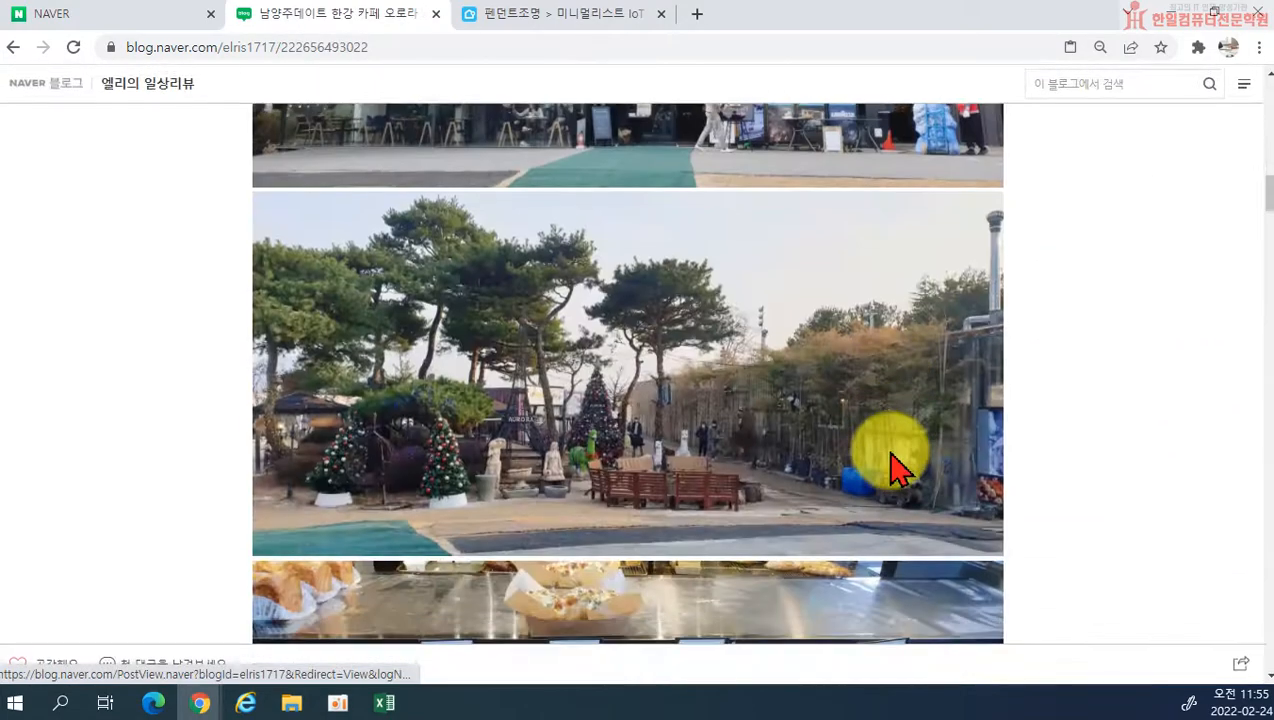
{"action": "scroll", "coordinate": [890, 470], "scroll_direction": "down", "scroll_amount": 15}
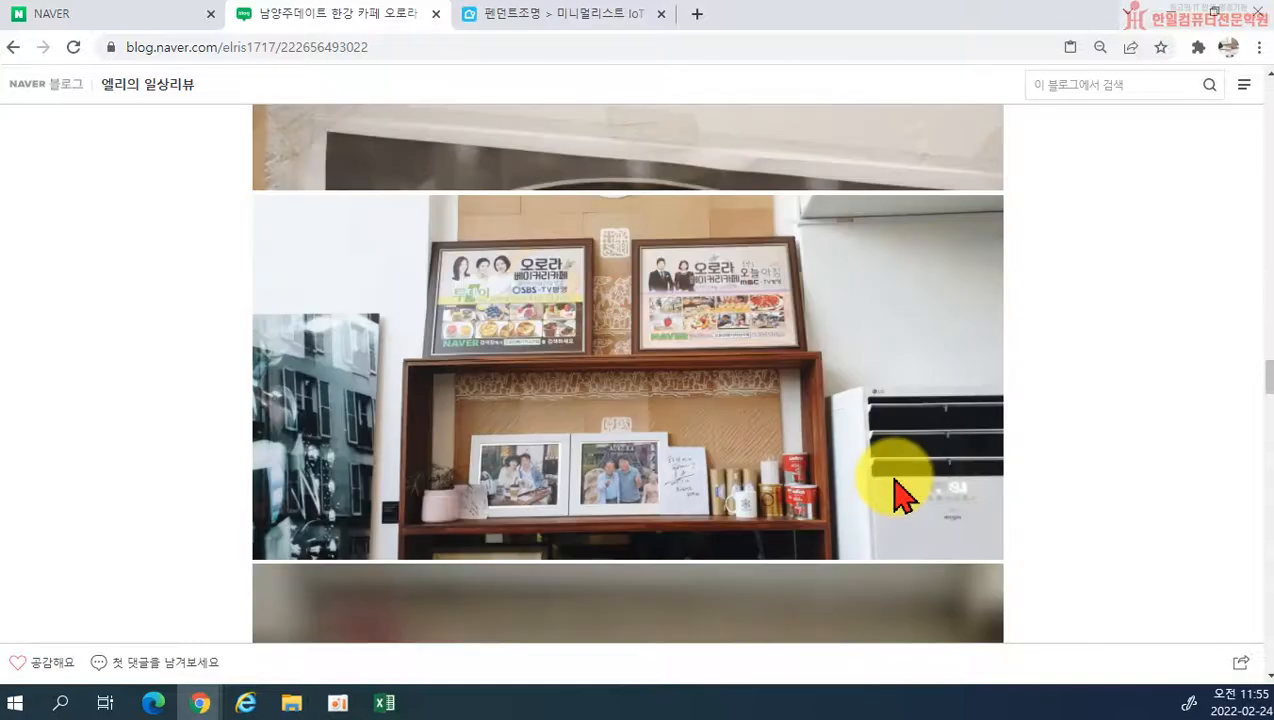
{"action": "scroll", "coordinate": [893, 492], "scroll_direction": "down", "scroll_amount": 15}
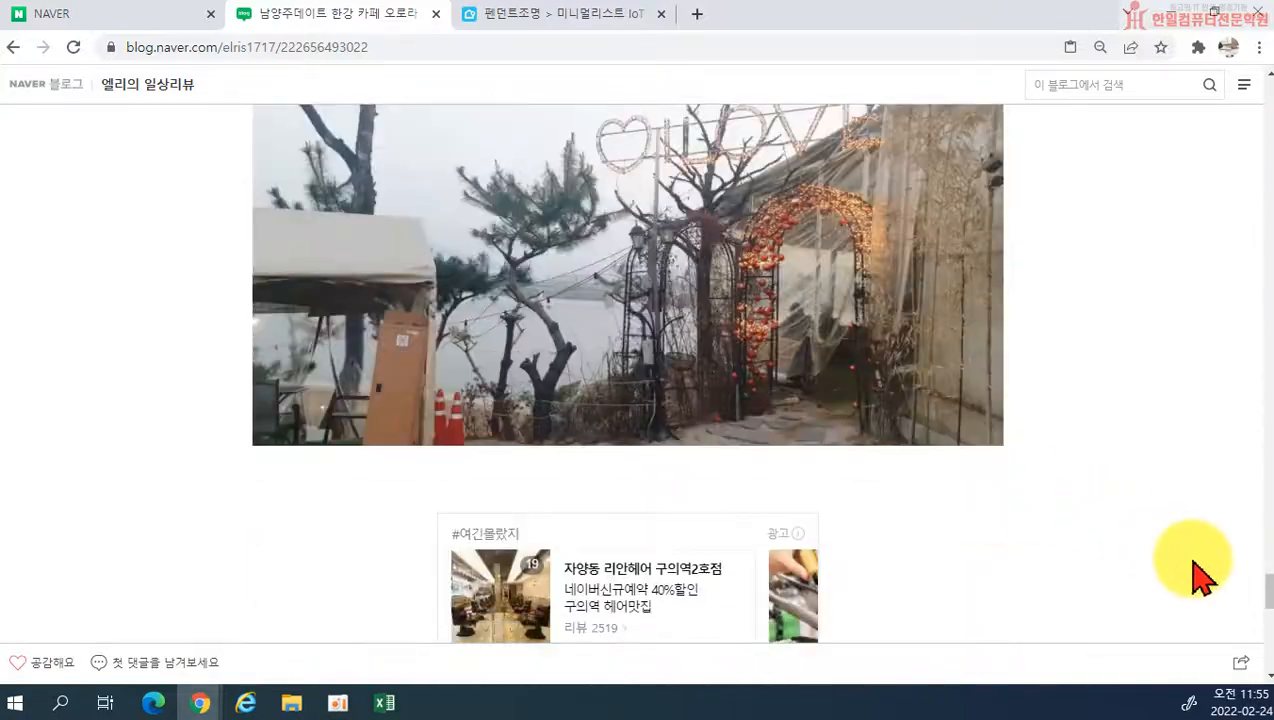
{"action": "left_click_drag", "start_coordinate": [1266, 585], "coordinate": [1268, 130]}
{"action": "scroll", "coordinate": [1266, 135], "scroll_direction": "down", "scroll_amount": 3}
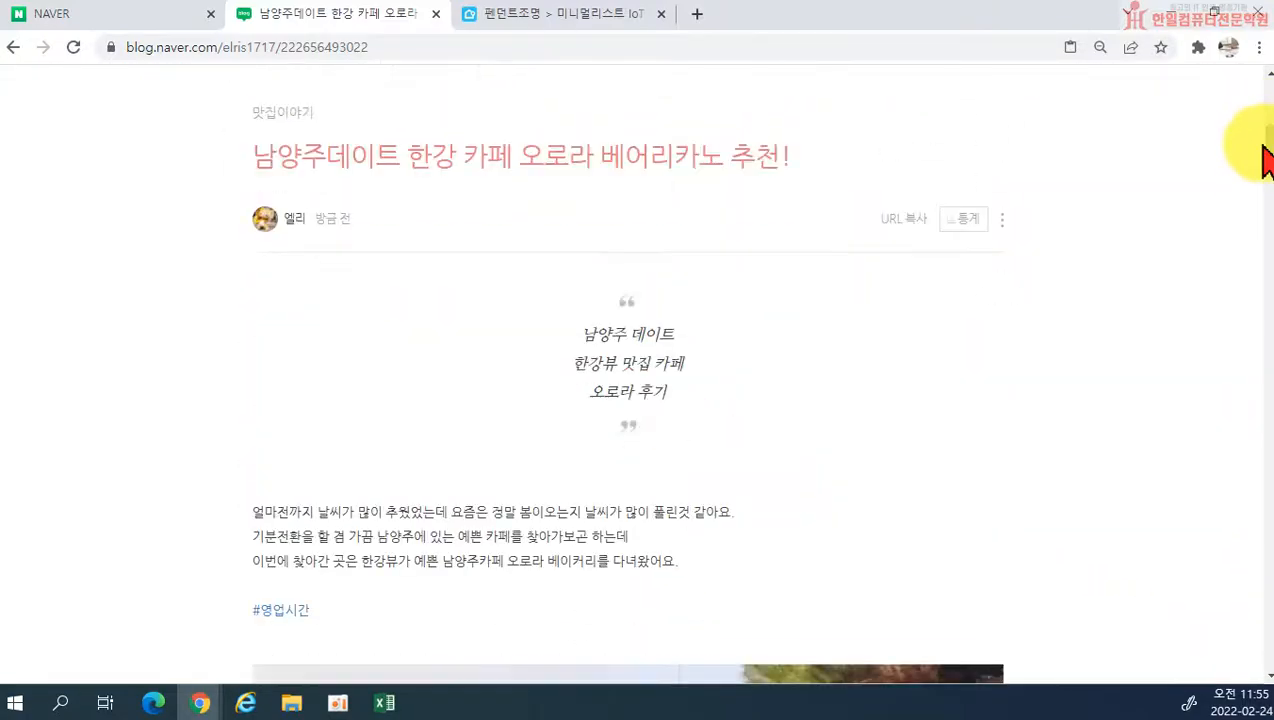
{"action": "left_click", "coordinate": [1002, 222]}
{"action": "left_click", "coordinate": [905, 374]}
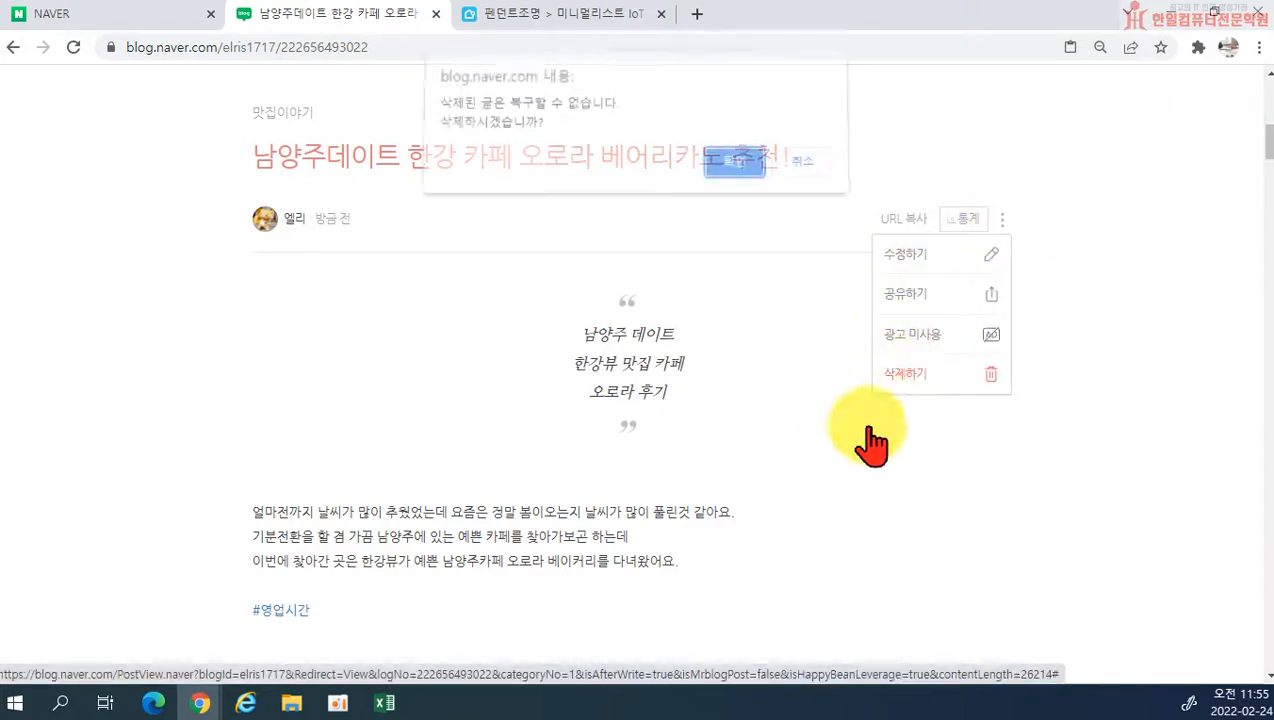
{"action": "left_click", "coordinate": [729, 176]}
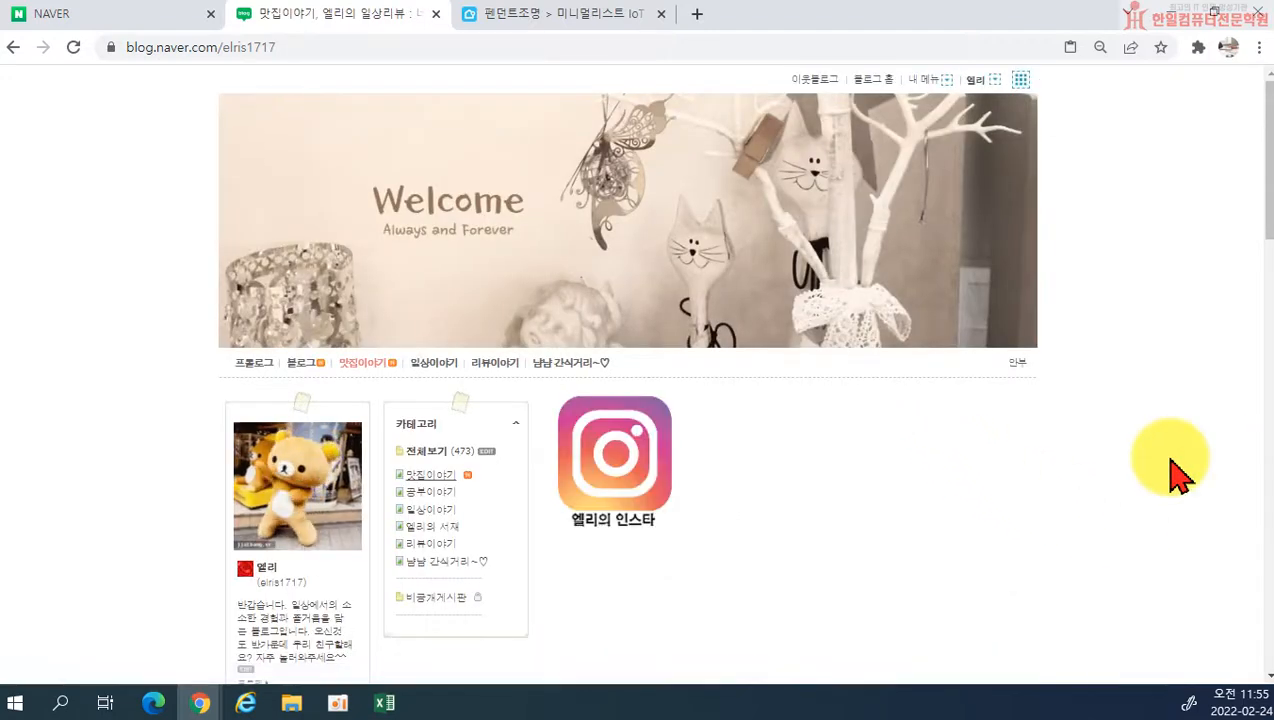
{"action": "scroll", "coordinate": [1110, 525], "scroll_direction": "down", "scroll_amount": 1}
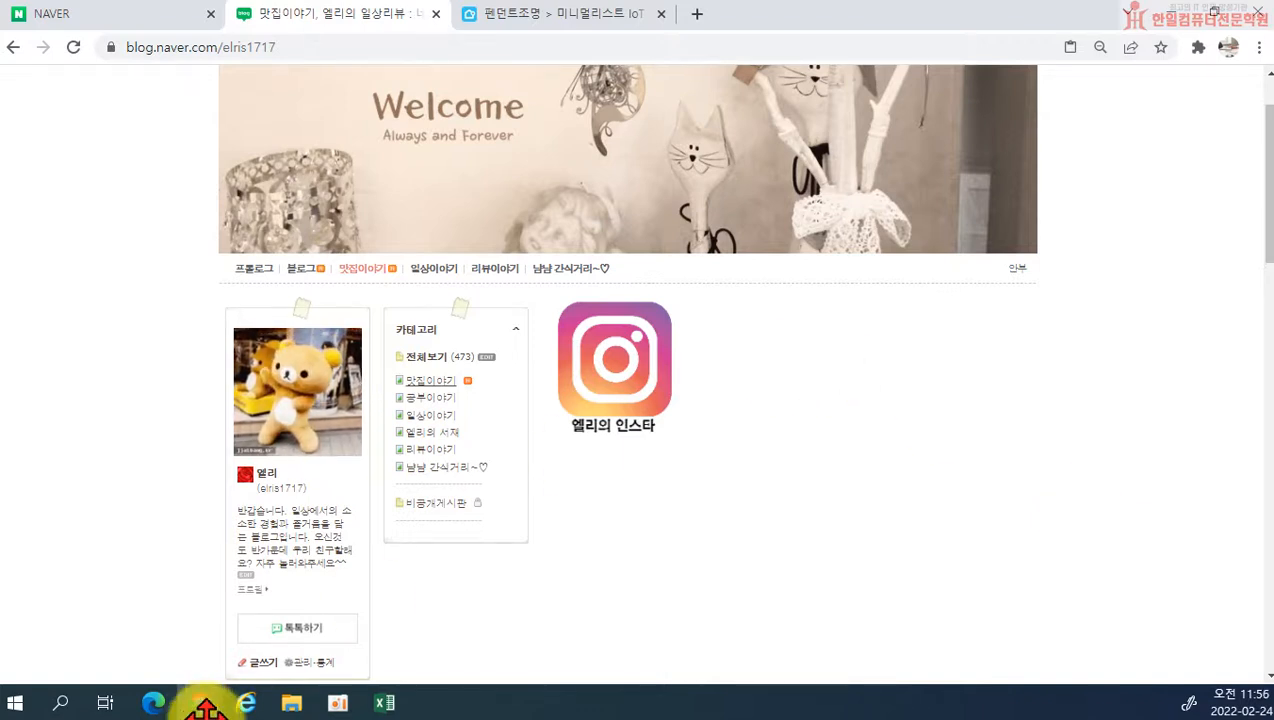
{"action": "mouse_move", "coordinate": [201, 700]}
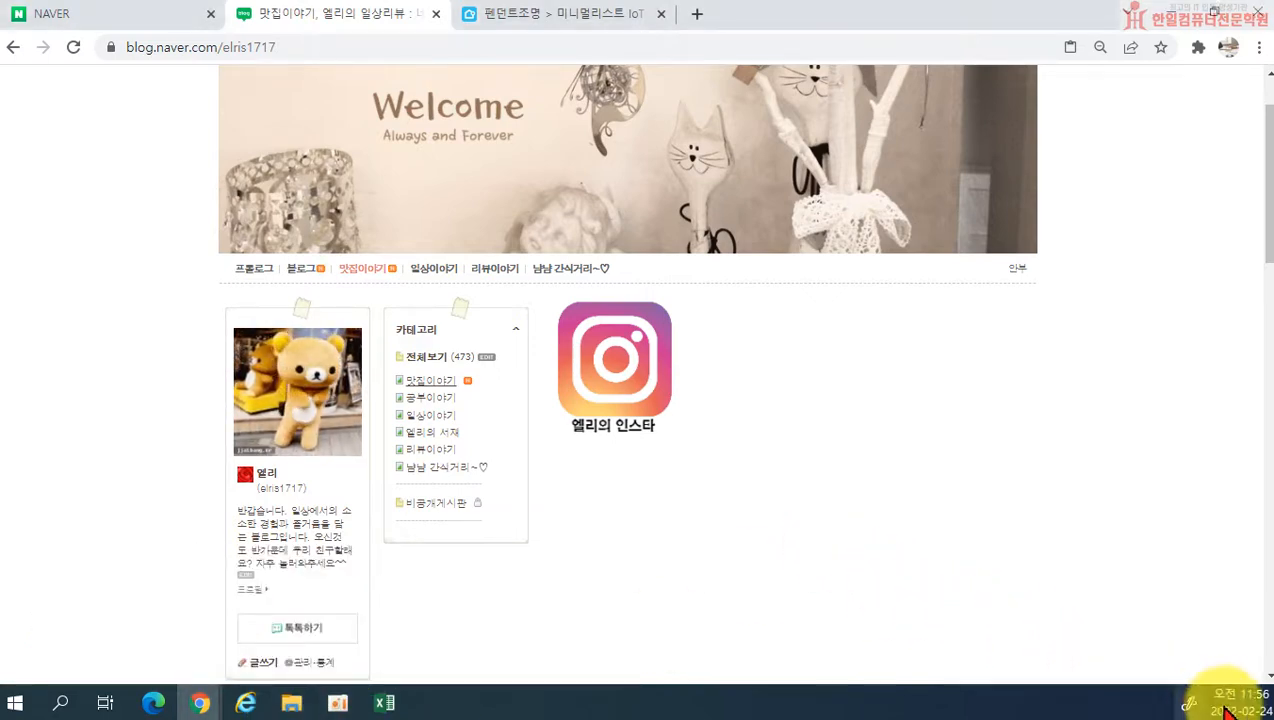
{"action": "mouse_move", "coordinate": [1250, 700]}
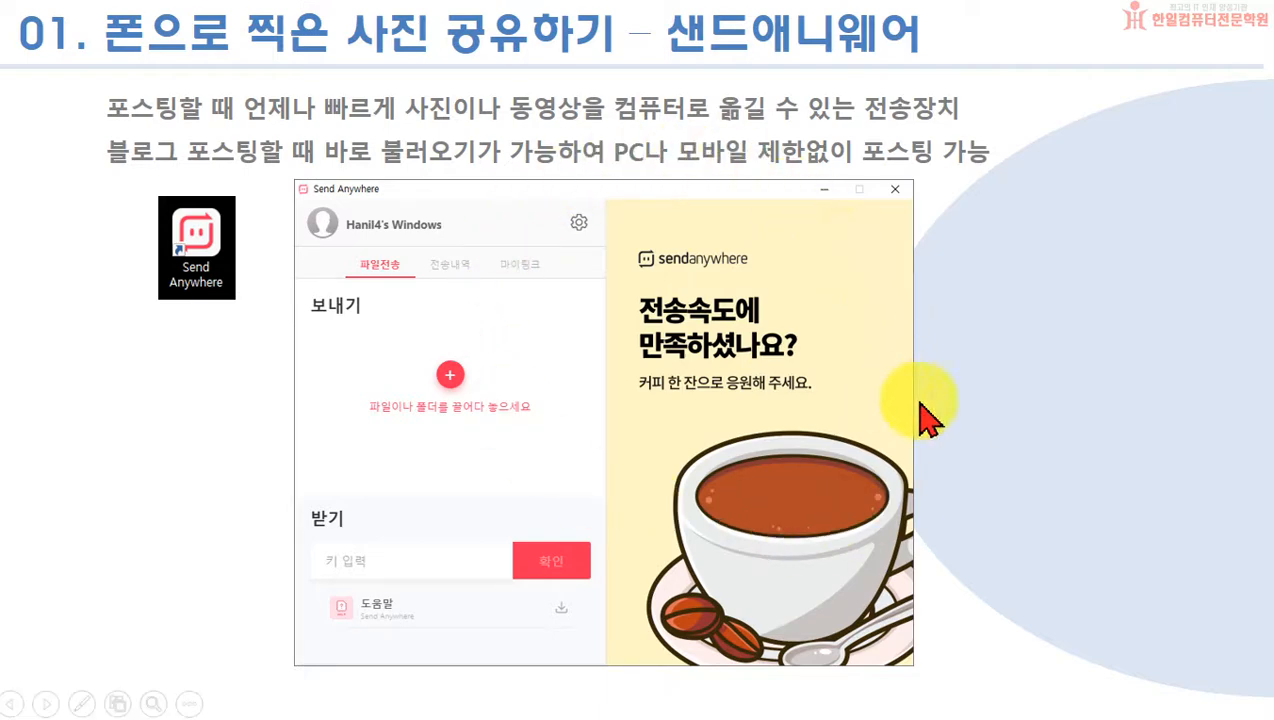
{"action": "left_click", "coordinate": [985, 430]}
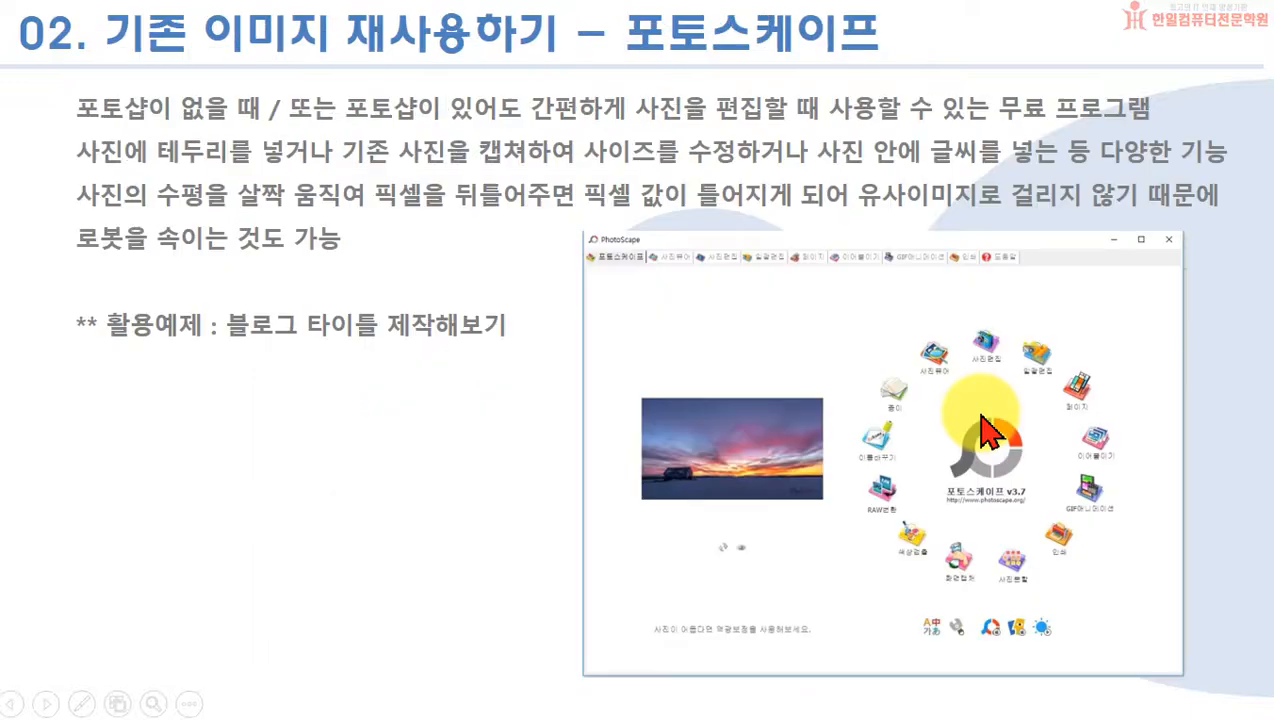
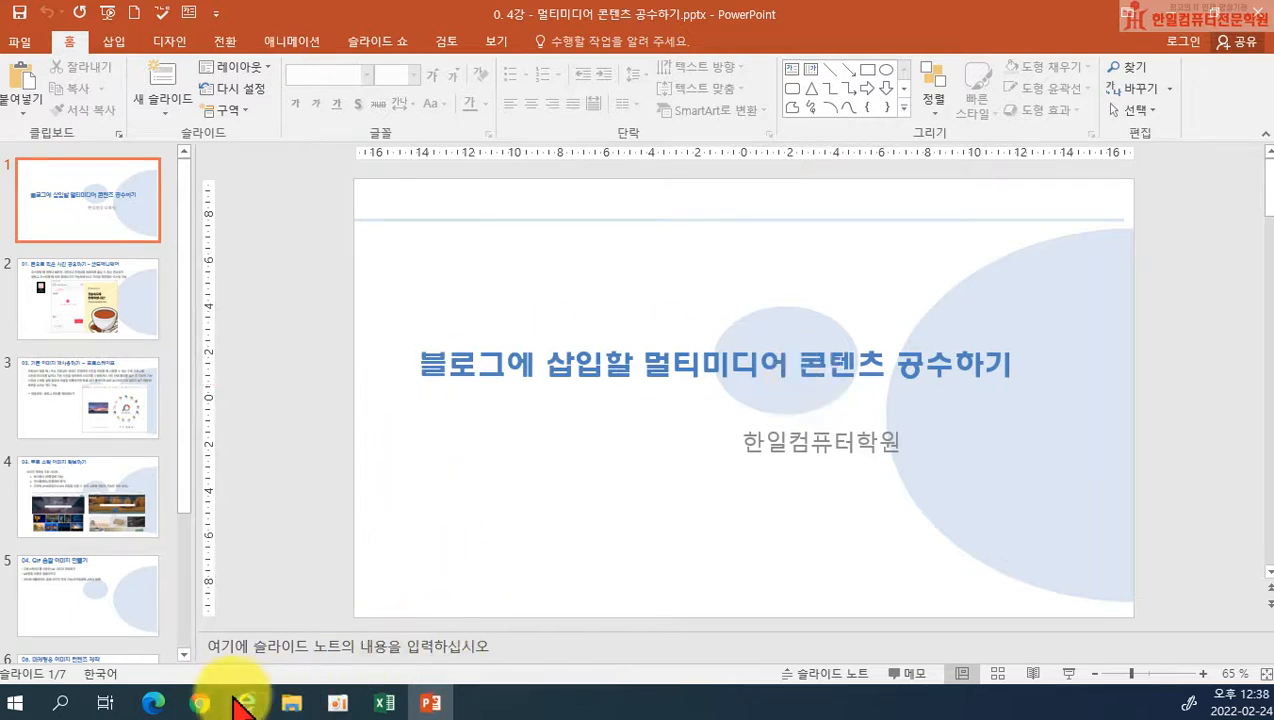
Step: Switch to Chrome and start a new post from the blog's profile area
{"action": "mouse_move", "coordinate": [198, 700]}
{"action": "left_click", "coordinate": [80, 620]}
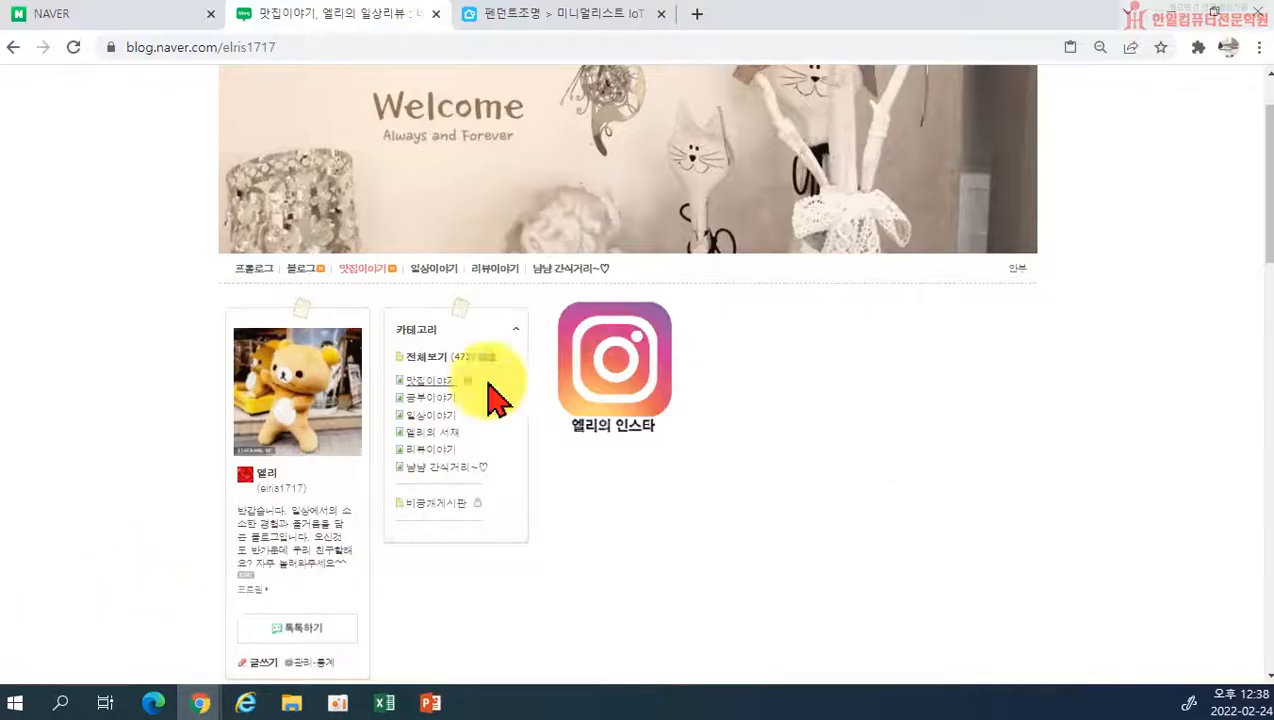
{"action": "scroll", "coordinate": [510, 400], "scroll_direction": "down", "scroll_amount": 3}
{"action": "scroll", "coordinate": [430, 410], "scroll_direction": "up", "scroll_amount": 1}
{"action": "scroll", "coordinate": [425, 410], "scroll_direction": "up", "scroll_amount": 2}
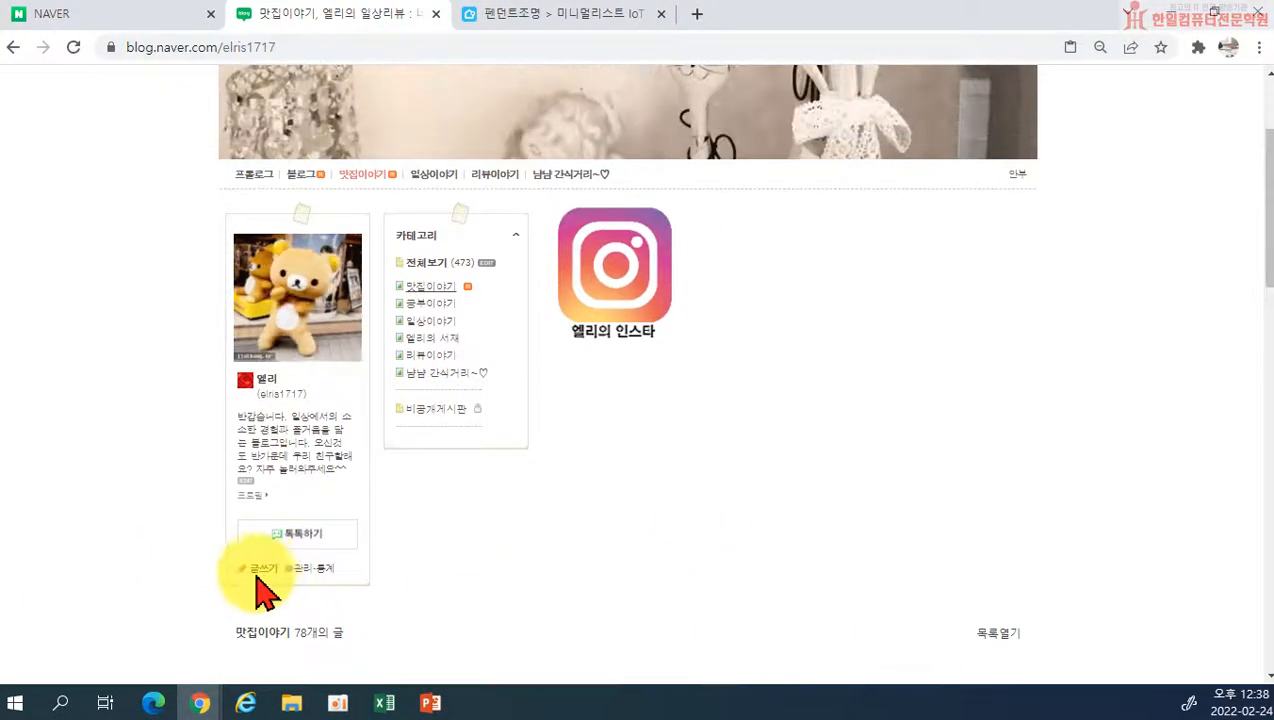
{"action": "left_click", "coordinate": [258, 568]}
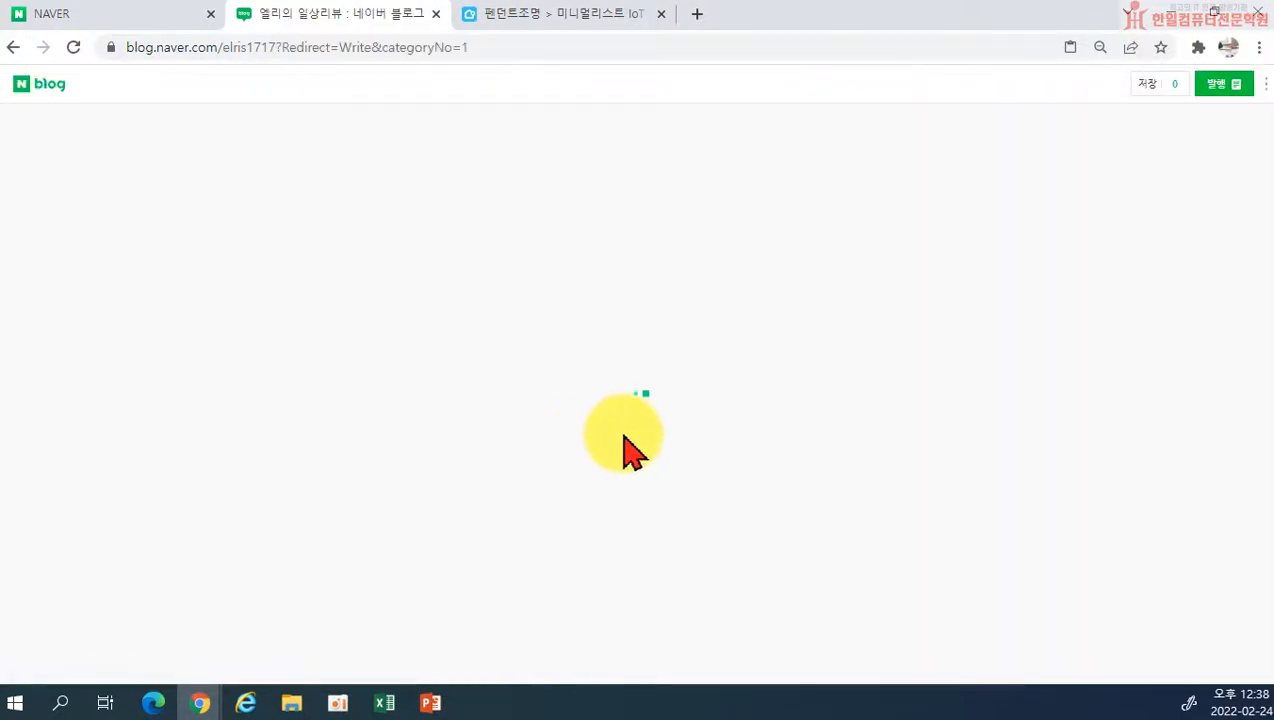
Step: Insert the photo 스크린샷(1).png from the 스크린샷 folder under 사진 into the post
{"action": "left_click", "coordinate": [24, 128]}
{"action": "scroll", "coordinate": [870, 380], "scroll_direction": "down", "scroll_amount": 10}
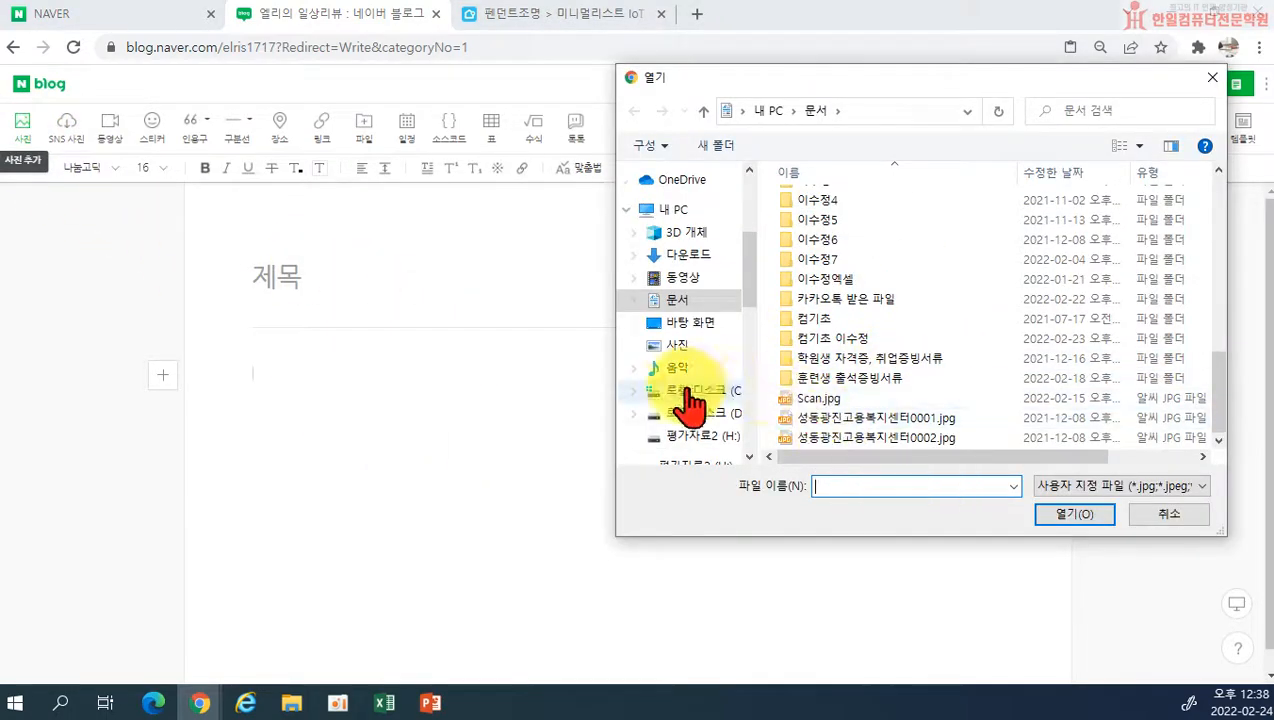
{"action": "scroll", "coordinate": [691, 398], "scroll_direction": "up", "scroll_amount": 3}
{"action": "scroll", "coordinate": [816, 318], "scroll_direction": "up", "scroll_amount": 7}
{"action": "scroll", "coordinate": [735, 315], "scroll_direction": "up", "scroll_amount": 1}
{"action": "scroll", "coordinate": [700, 300], "scroll_direction": "up", "scroll_amount": 3}
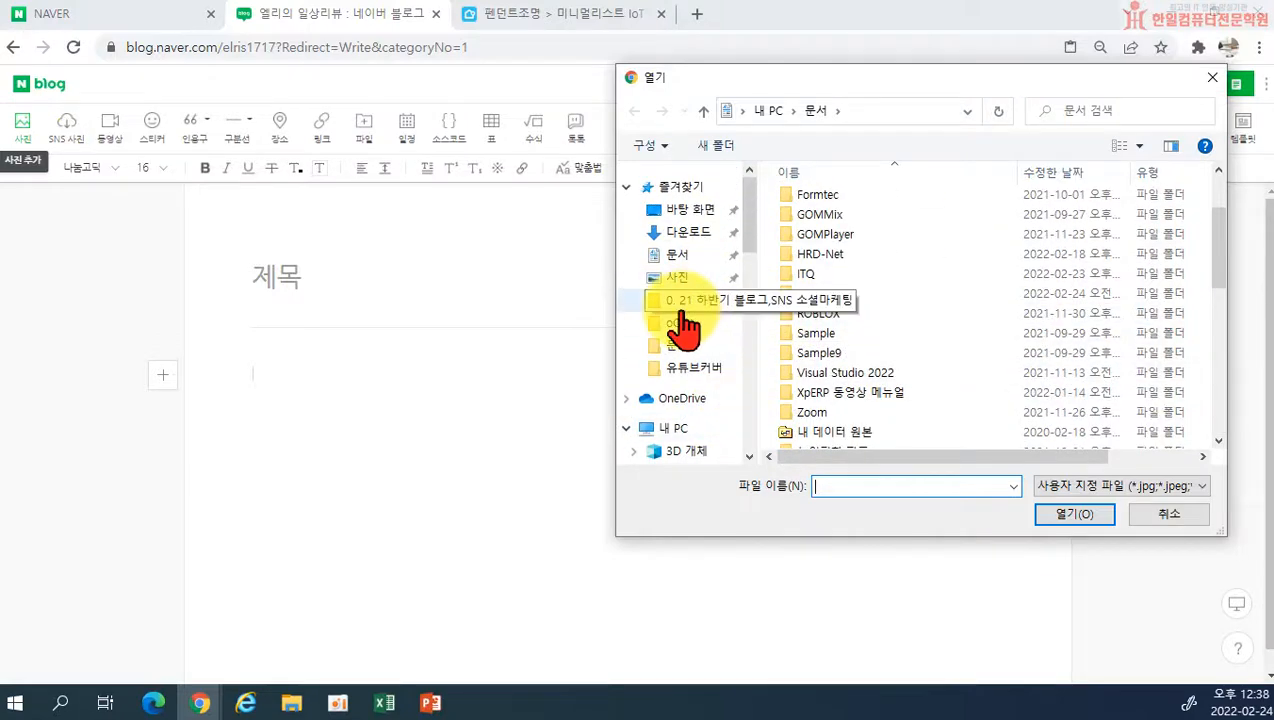
{"action": "left_click", "coordinate": [677, 280]}
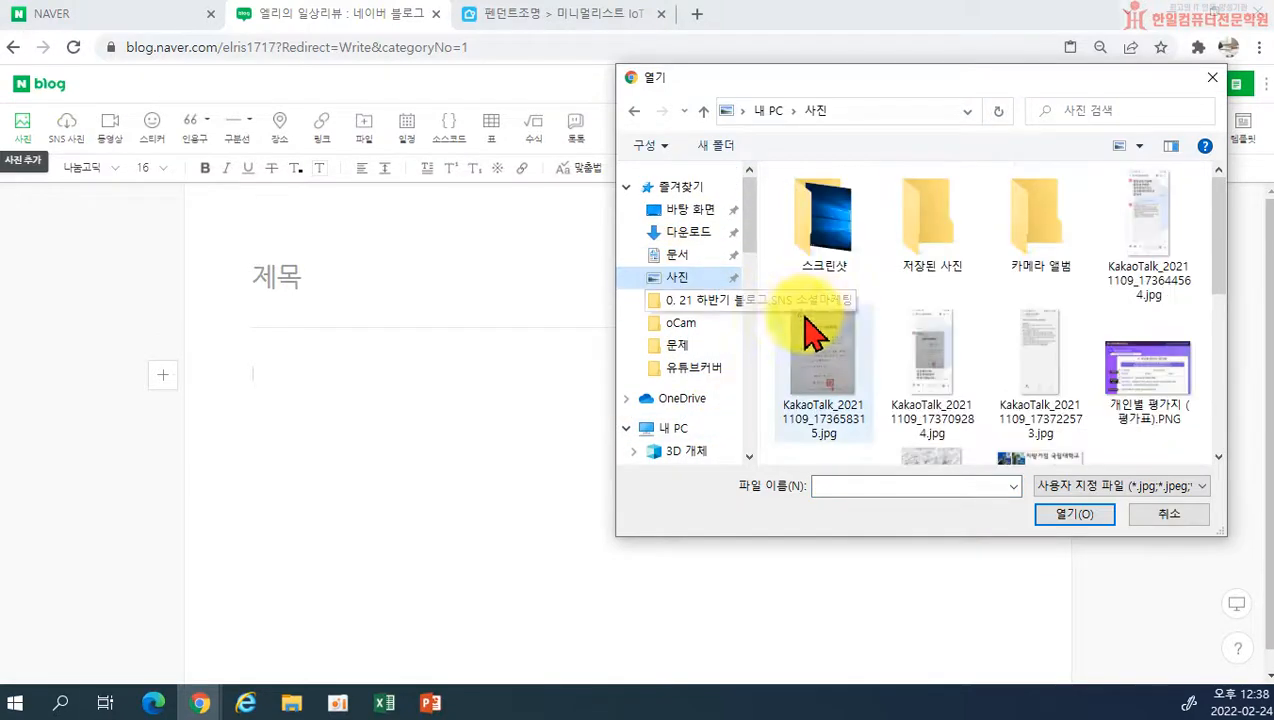
{"action": "left_click", "coordinate": [826, 248]}
{"action": "double_click", "coordinate": [826, 248]}
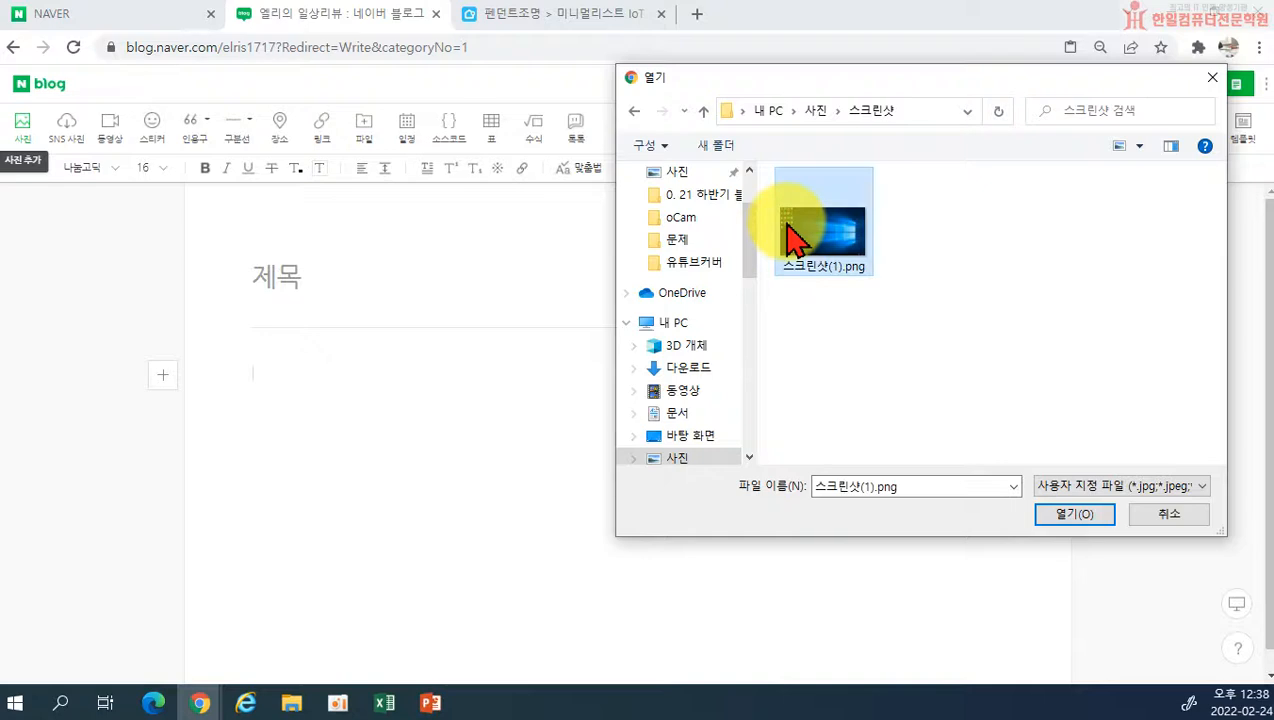
{"action": "double_click", "coordinate": [800, 240]}
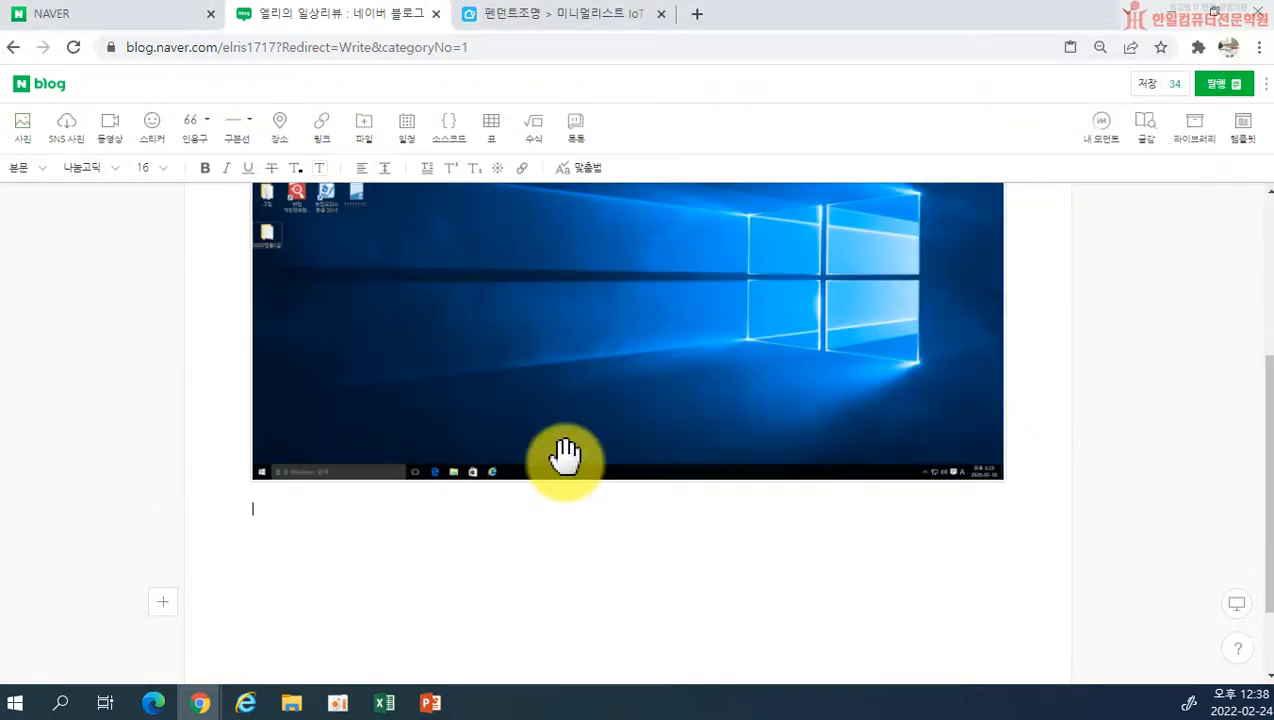
Step: Open the inserted photo for editing, add the image signature, and move it inward from the photo's lower-right corner
{"action": "scroll", "coordinate": [602, 413], "scroll_direction": "up", "scroll_amount": 2}
{"action": "left_click", "coordinate": [590, 465]}
{"action": "double_click", "coordinate": [590, 465]}
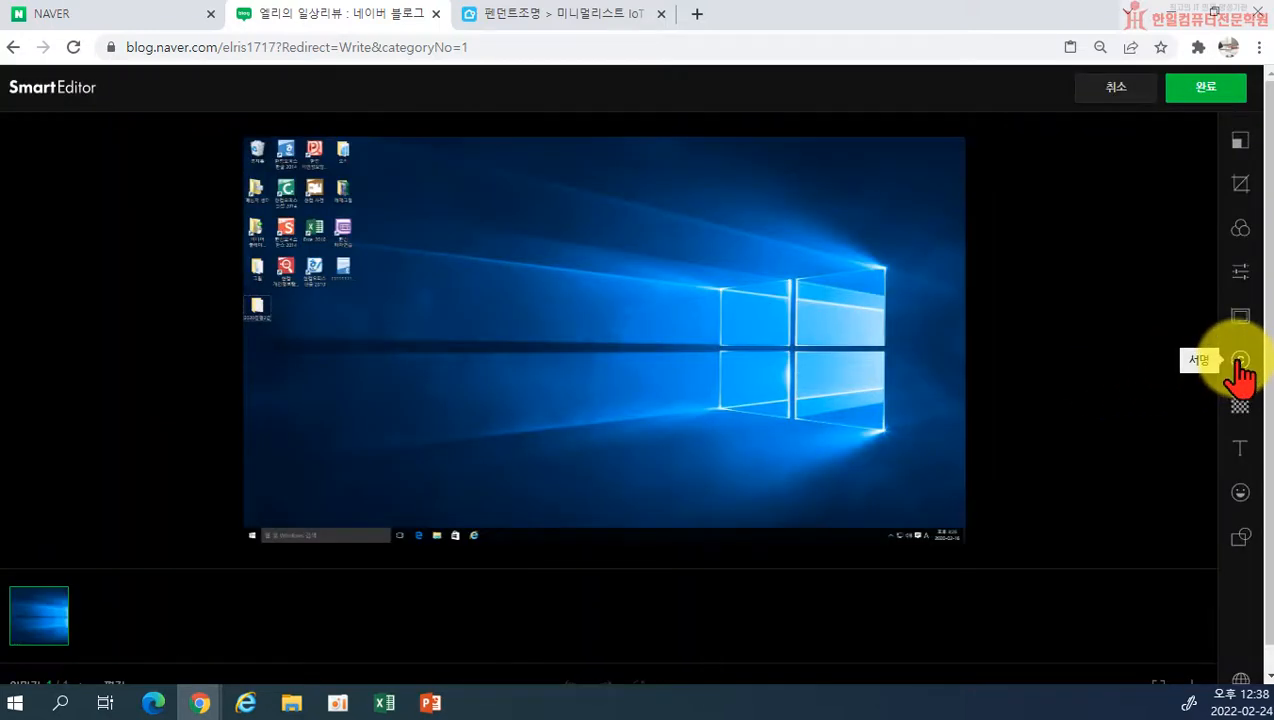
{"action": "left_click", "coordinate": [1240, 363]}
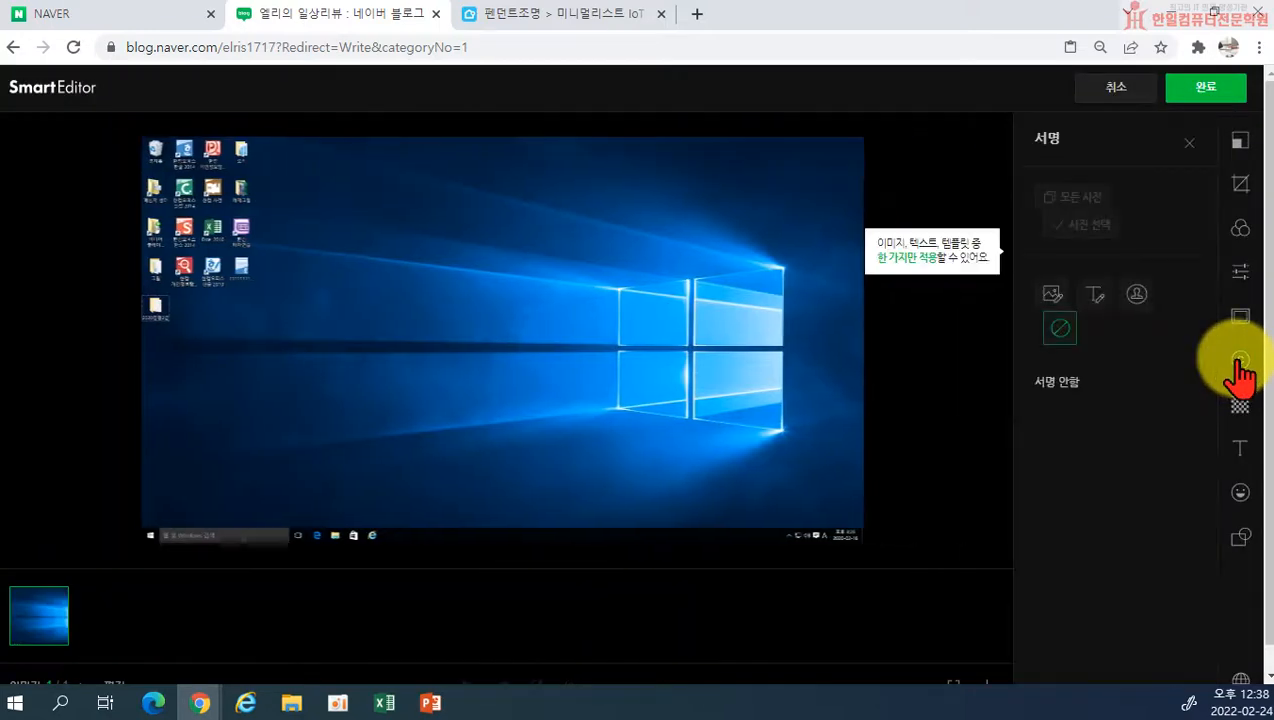
{"action": "left_click", "coordinate": [1058, 295]}
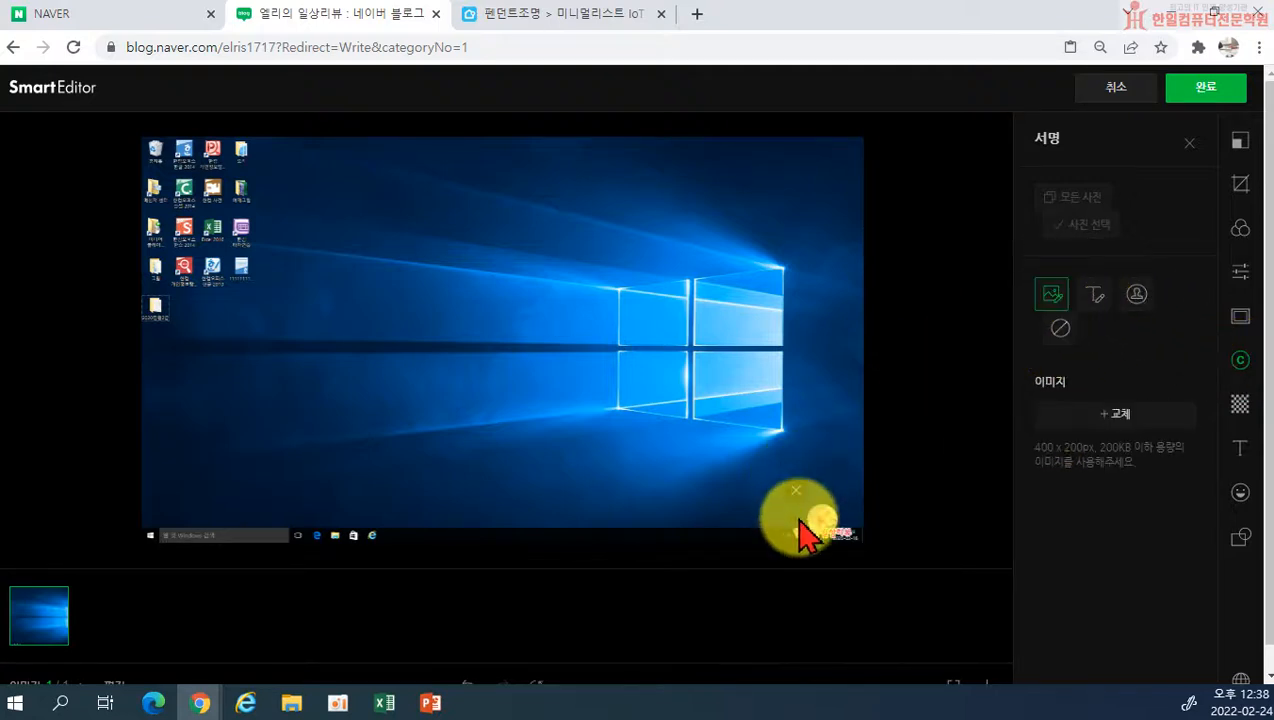
{"action": "mouse_move", "coordinate": [816, 516]}
{"action": "left_mouse_down"}
{"action": "mouse_move", "coordinate": [685, 441]}
{"action": "mouse_move", "coordinate": [722, 448]}
{"action": "left_mouse_up"}
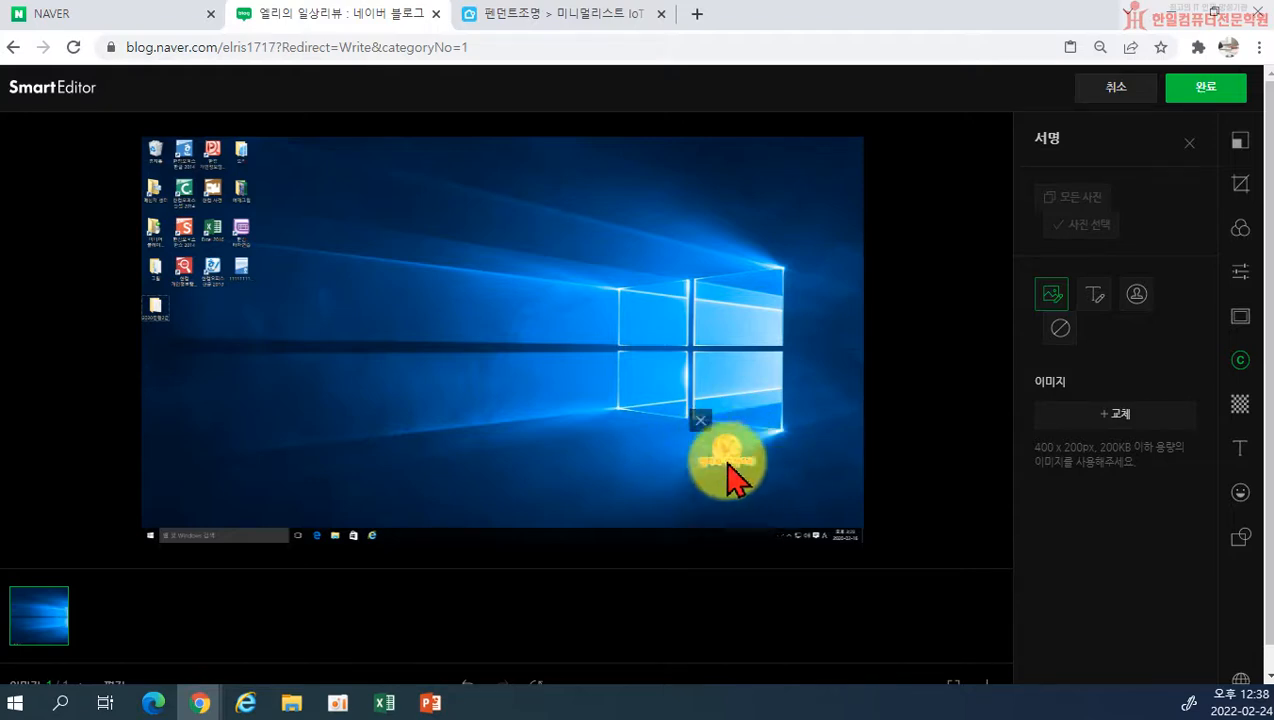
Step: Open a new Chrome window and search Google for .jpg, showing the image results
{"action": "right_click", "coordinate": [200, 703]}
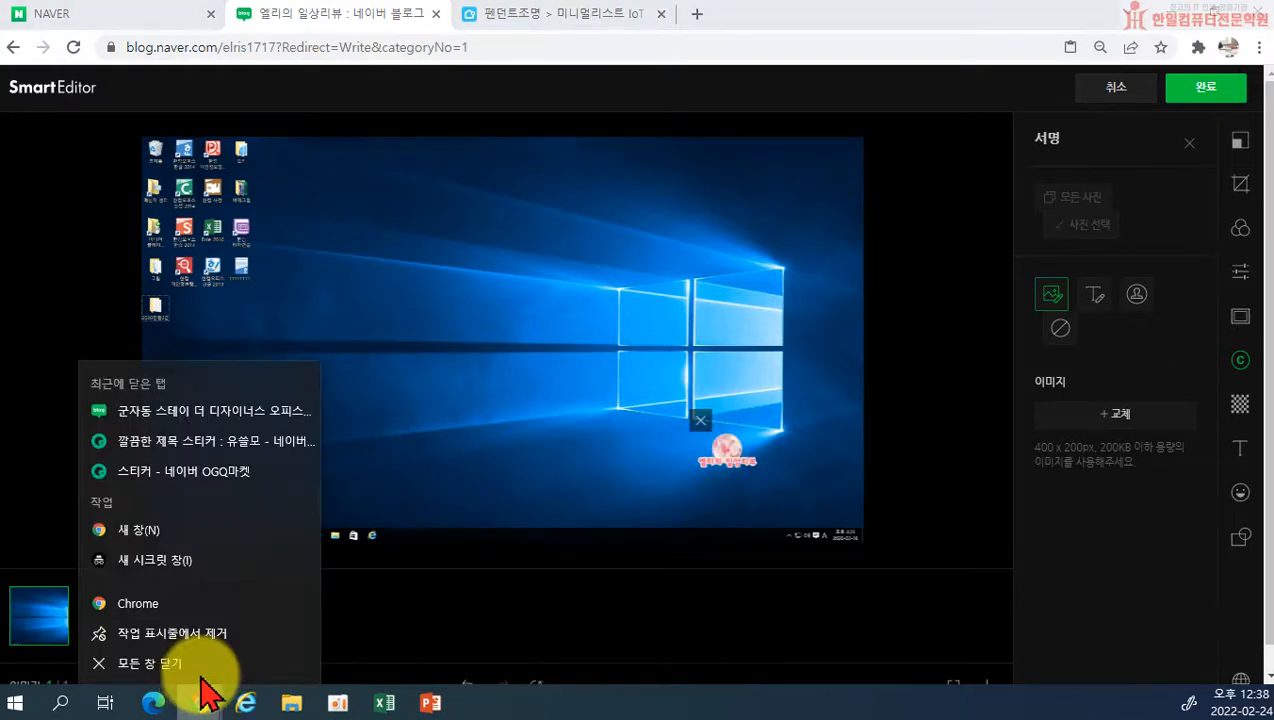
{"action": "left_click", "coordinate": [157, 606]}
{"action": "left_click", "coordinate": [475, 372]}
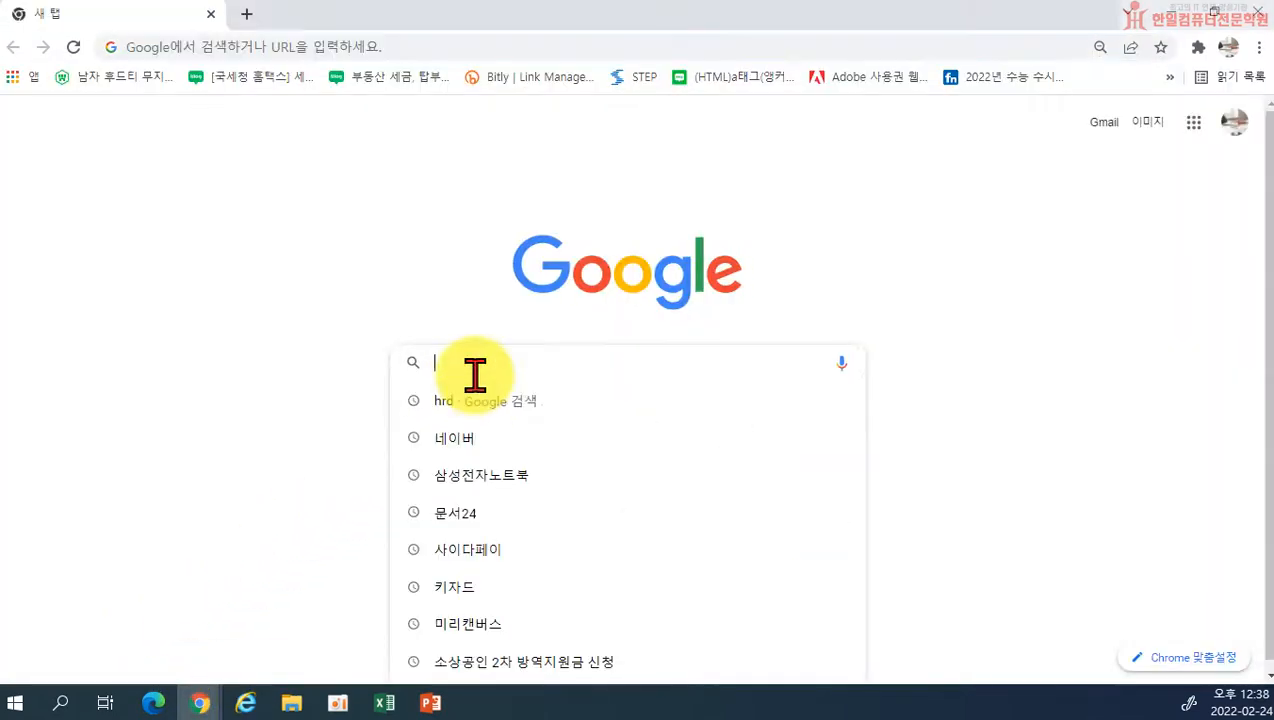
{"action": "type", "text": ".jpg"}
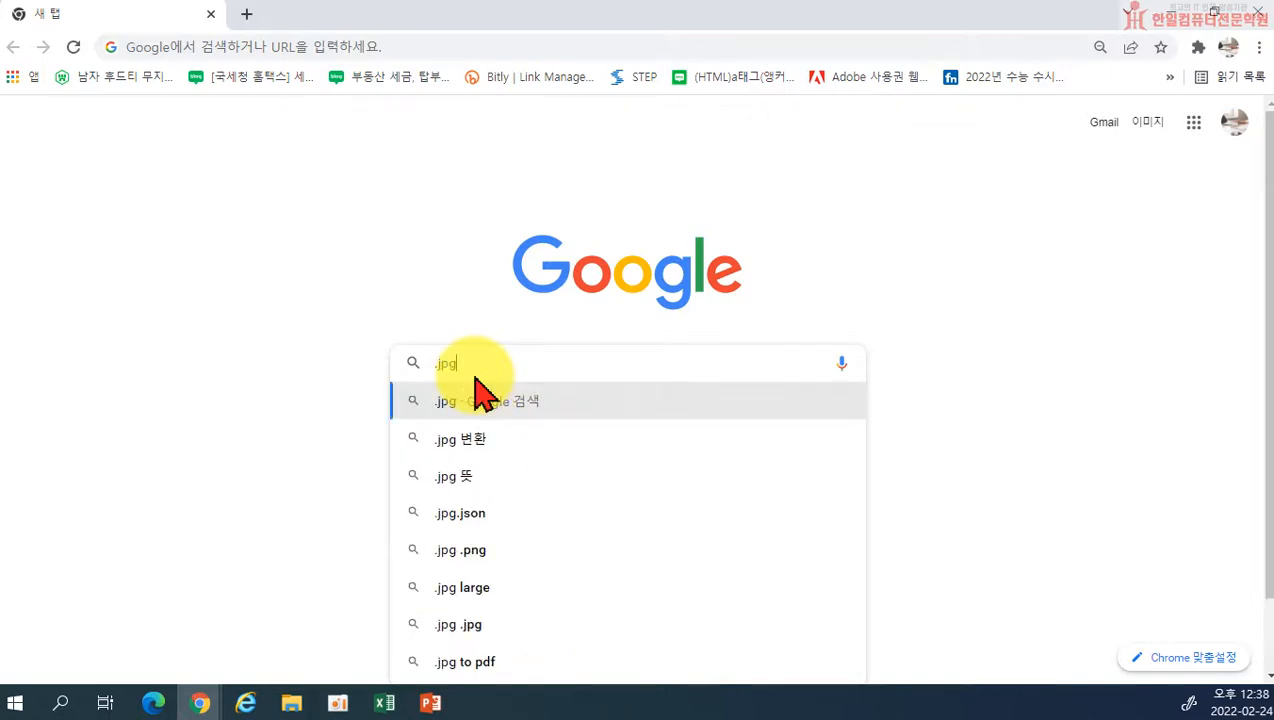
{"action": "key", "text": "Return"}
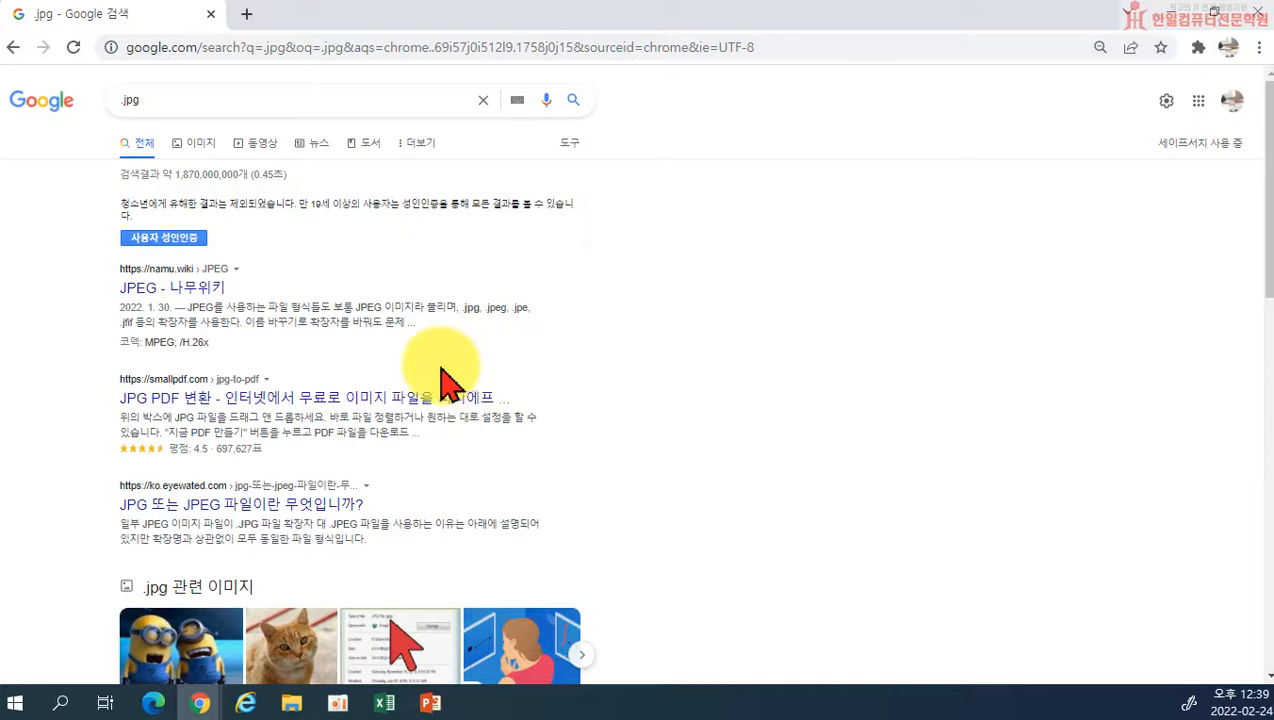
{"action": "left_click", "coordinate": [190, 146]}
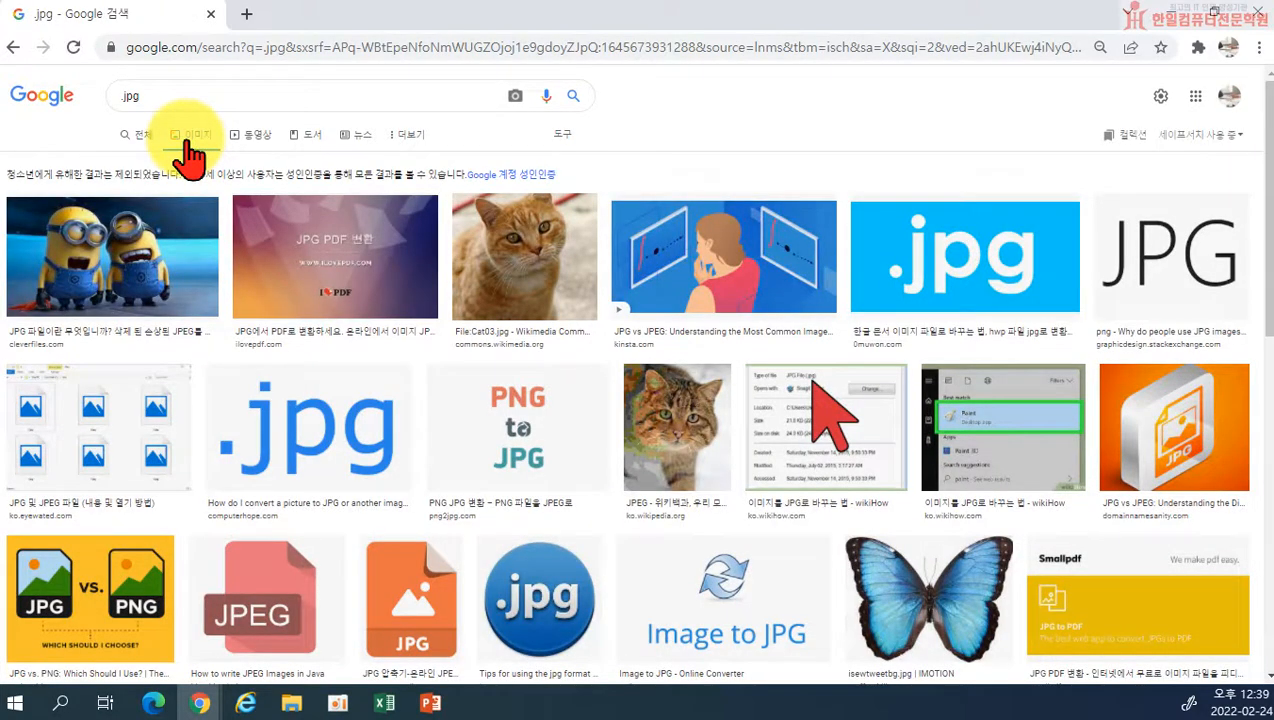
Step: Browse the .jpg image results, previewing the round blue .jpg icon and several panda pictures to examine their backgrounds
{"action": "scroll", "coordinate": [782, 526], "scroll_direction": "down", "scroll_amount": 2}
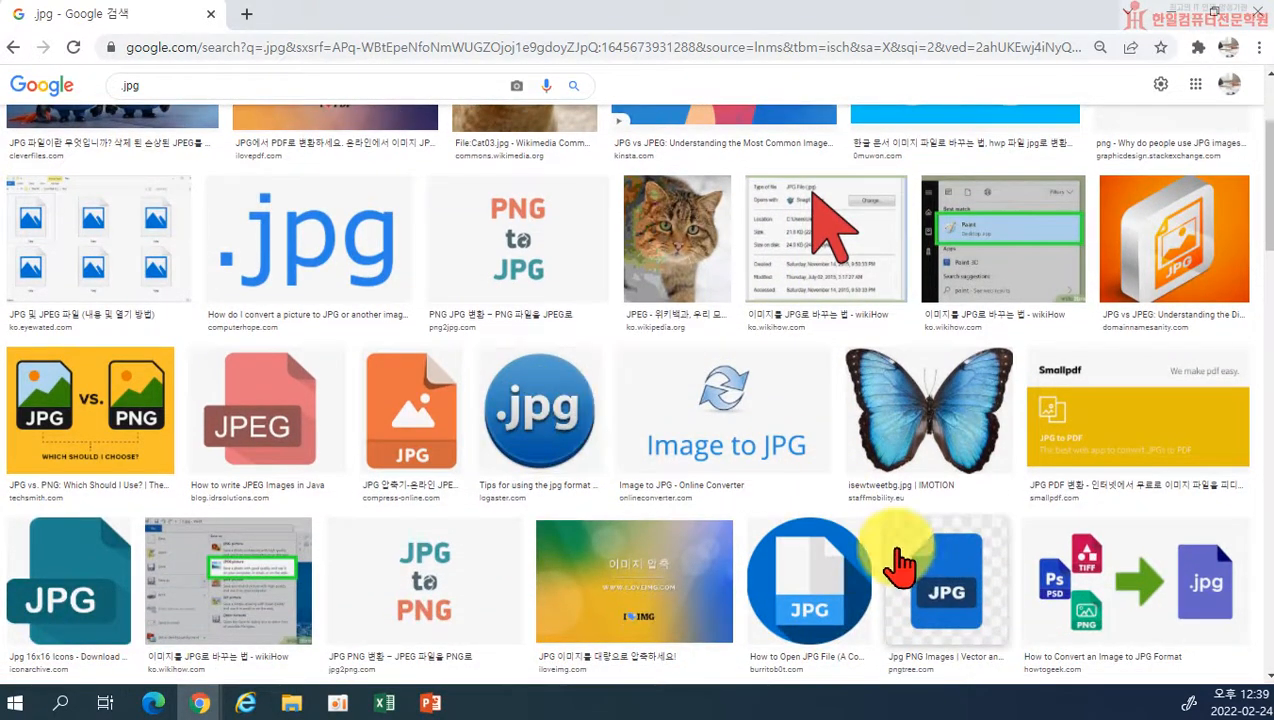
{"action": "left_click", "coordinate": [545, 408]}
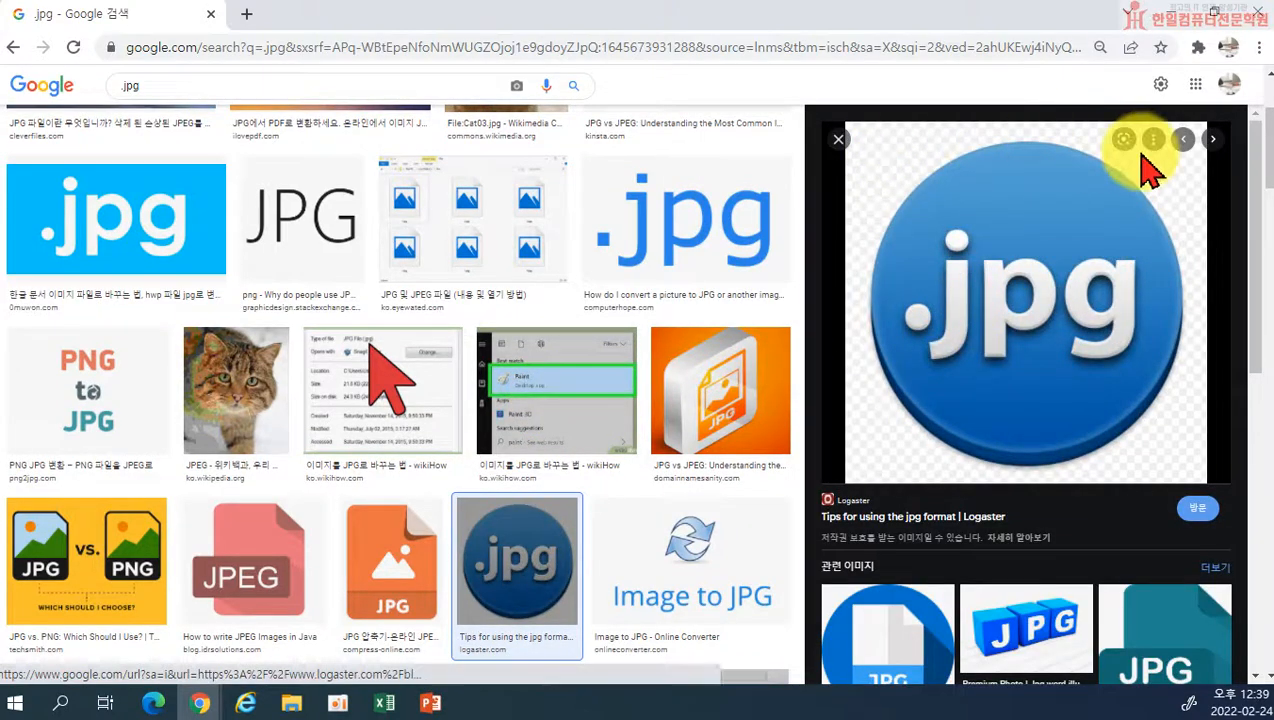
{"action": "scroll", "coordinate": [848, 480], "scroll_direction": "down", "scroll_amount": 1}
{"action": "scroll", "coordinate": [848, 480], "scroll_direction": "down", "scroll_amount": 2}
{"action": "scroll", "coordinate": [720, 421], "scroll_direction": "down", "scroll_amount": 8}
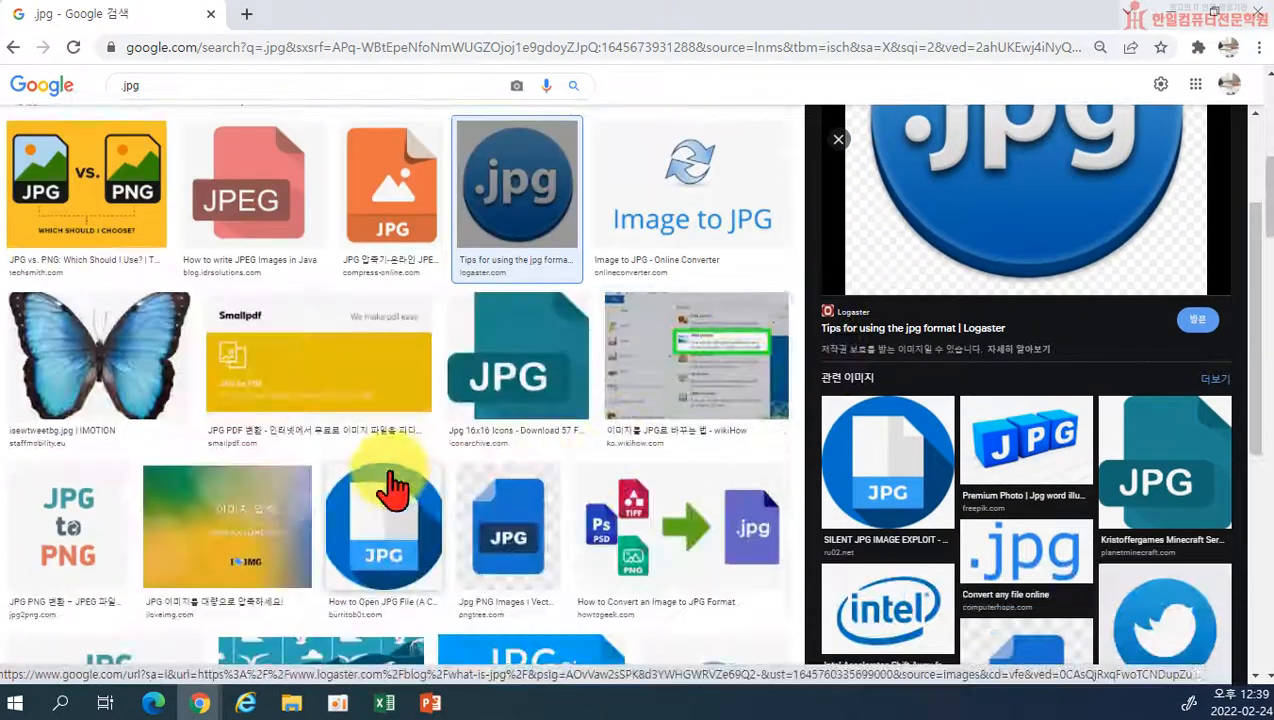
{"action": "scroll", "coordinate": [500, 390], "scroll_direction": "down", "scroll_amount": 2}
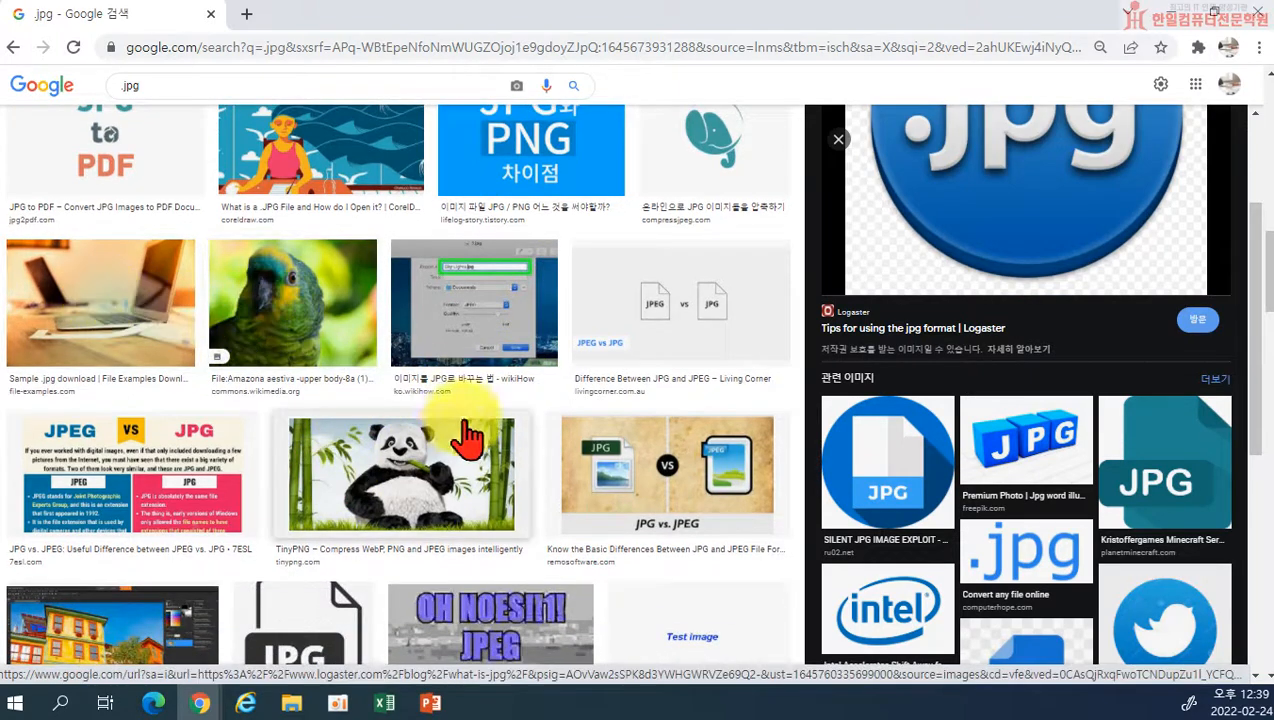
{"action": "left_click", "coordinate": [450, 445]}
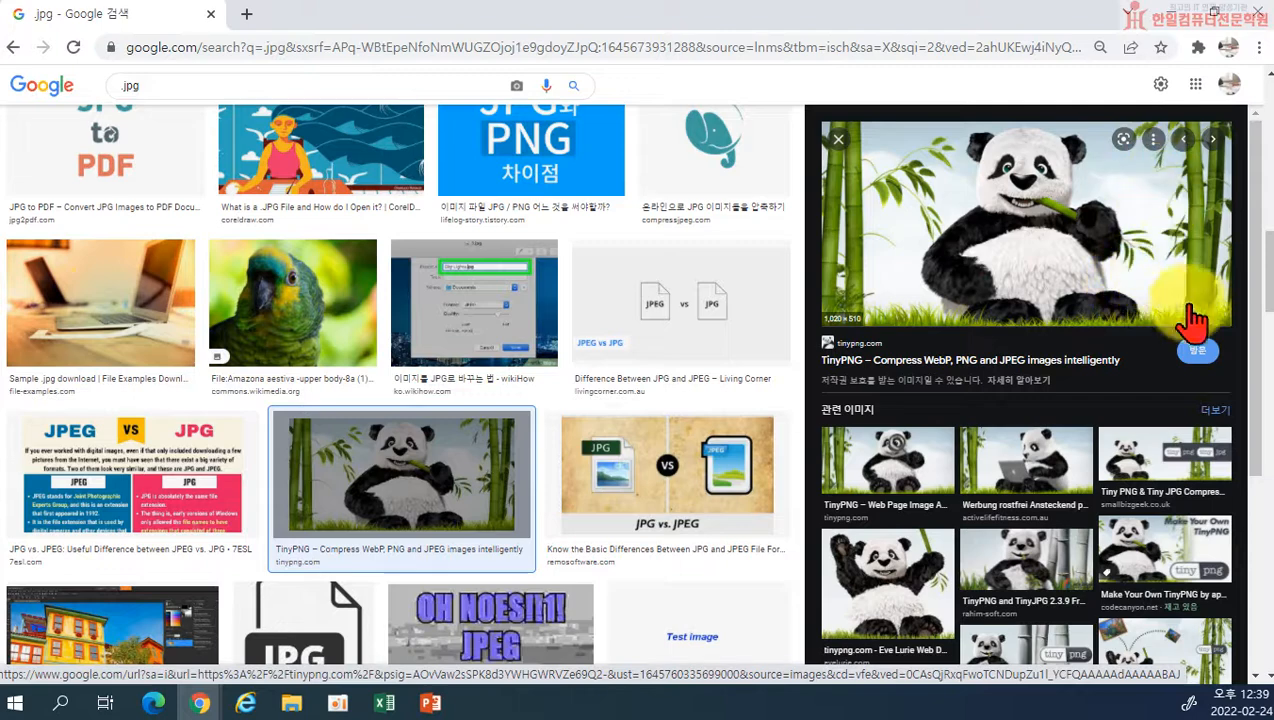
{"action": "left_click", "coordinate": [924, 569]}
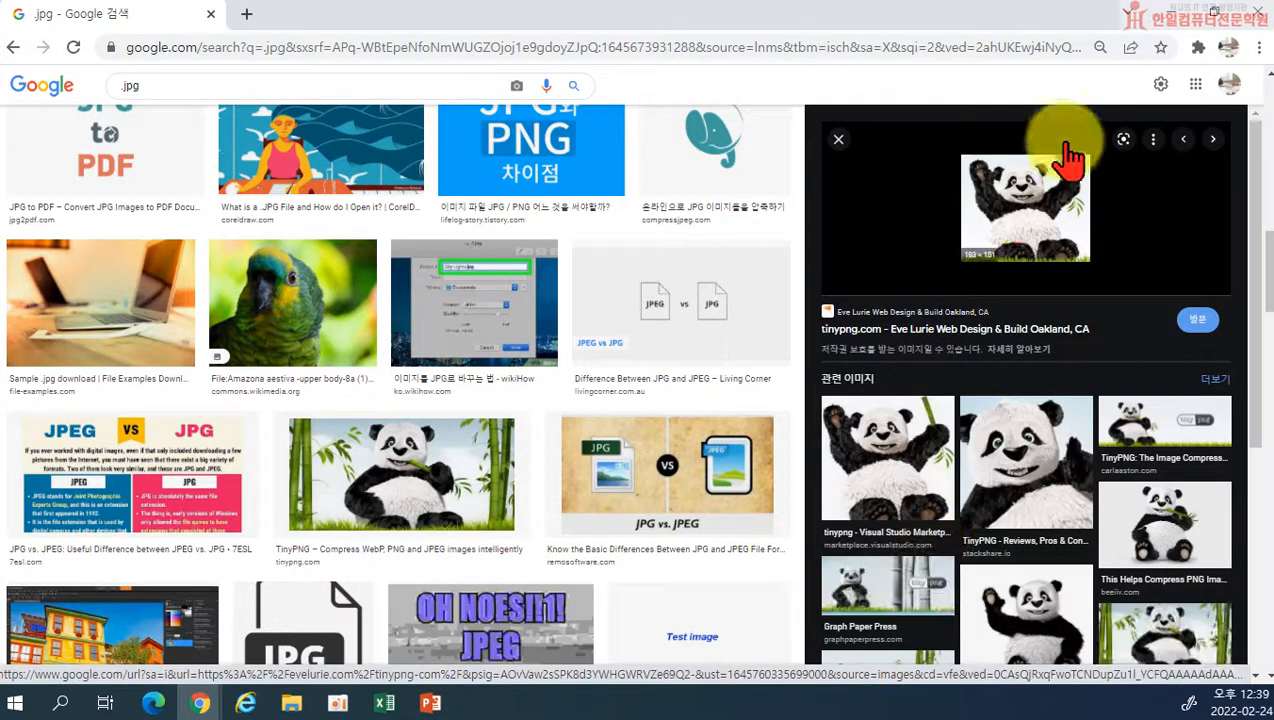
{"action": "left_click", "coordinate": [1160, 527]}
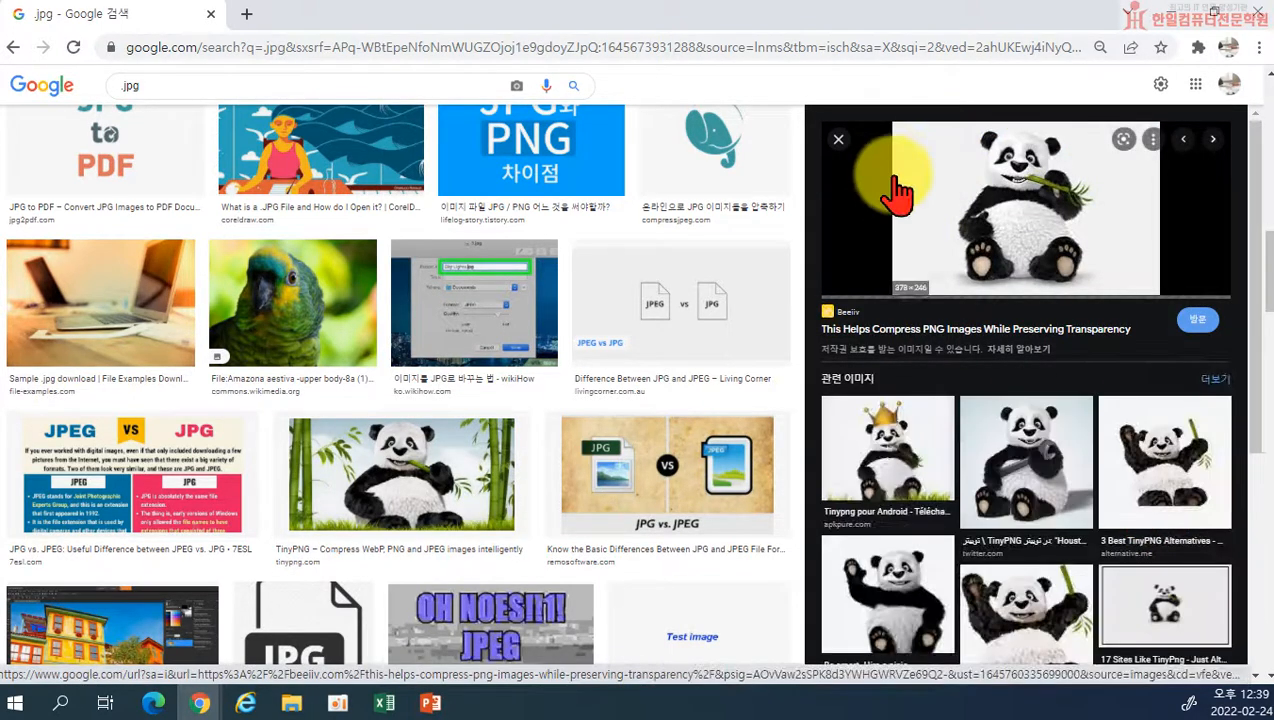
{"action": "scroll", "coordinate": [617, 380], "scroll_direction": "down", "scroll_amount": 5}
{"action": "scroll", "coordinate": [617, 380], "scroll_direction": "up", "scroll_amount": 5}
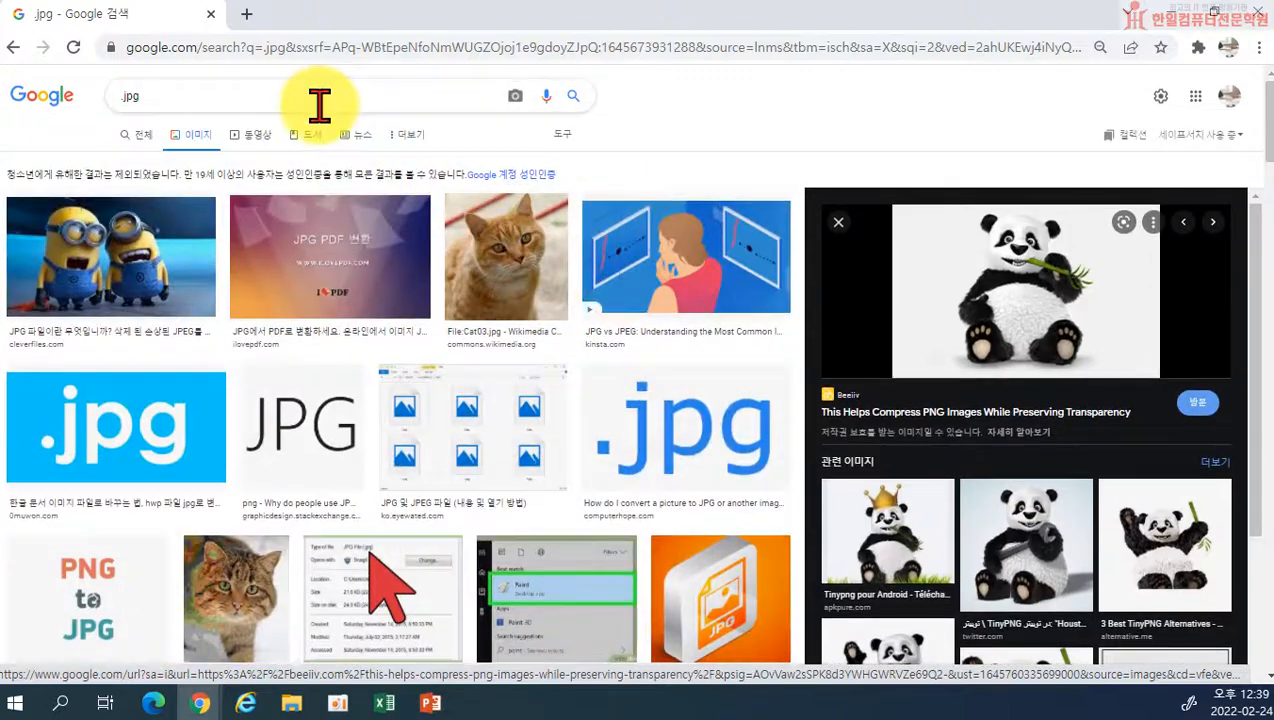
Step: Search Google Images for .png and preview the yellow car picture
{"action": "left_click", "coordinate": [219, 92]}
{"action": "triple_click", "coordinate": [134, 98]}
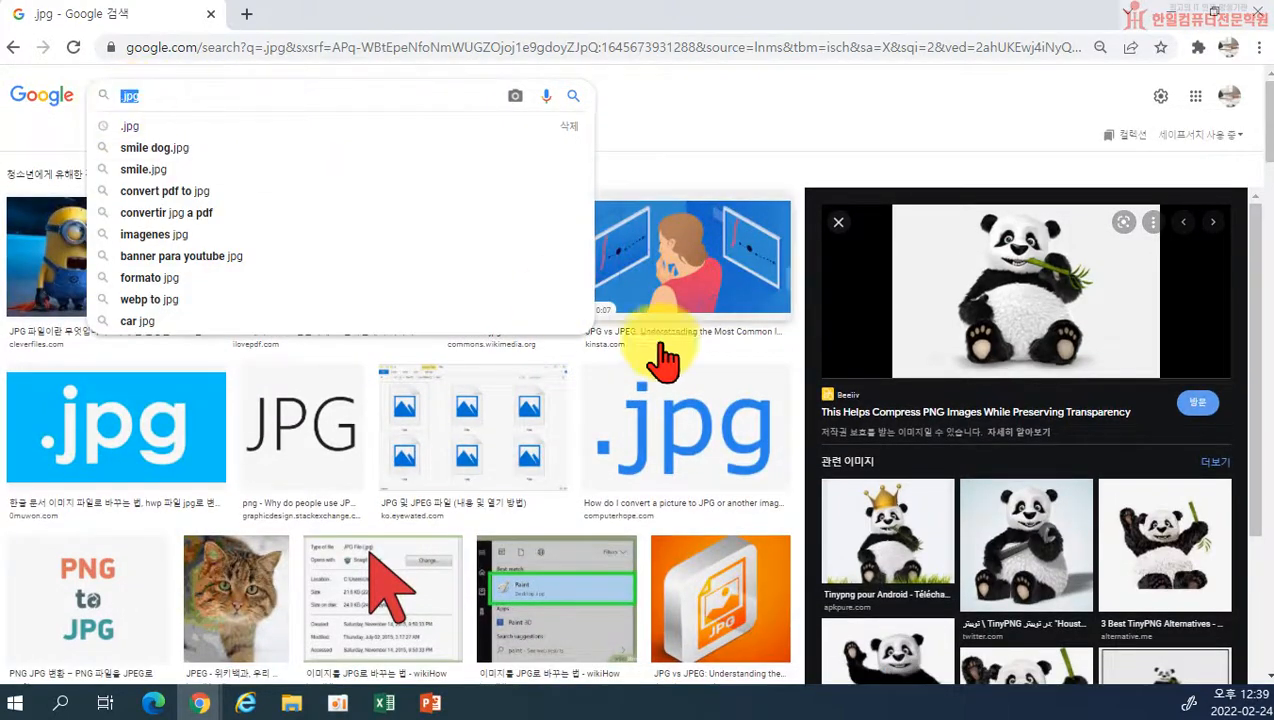
{"action": "type", "text": ".png"}
{"action": "key", "text": "Return"}
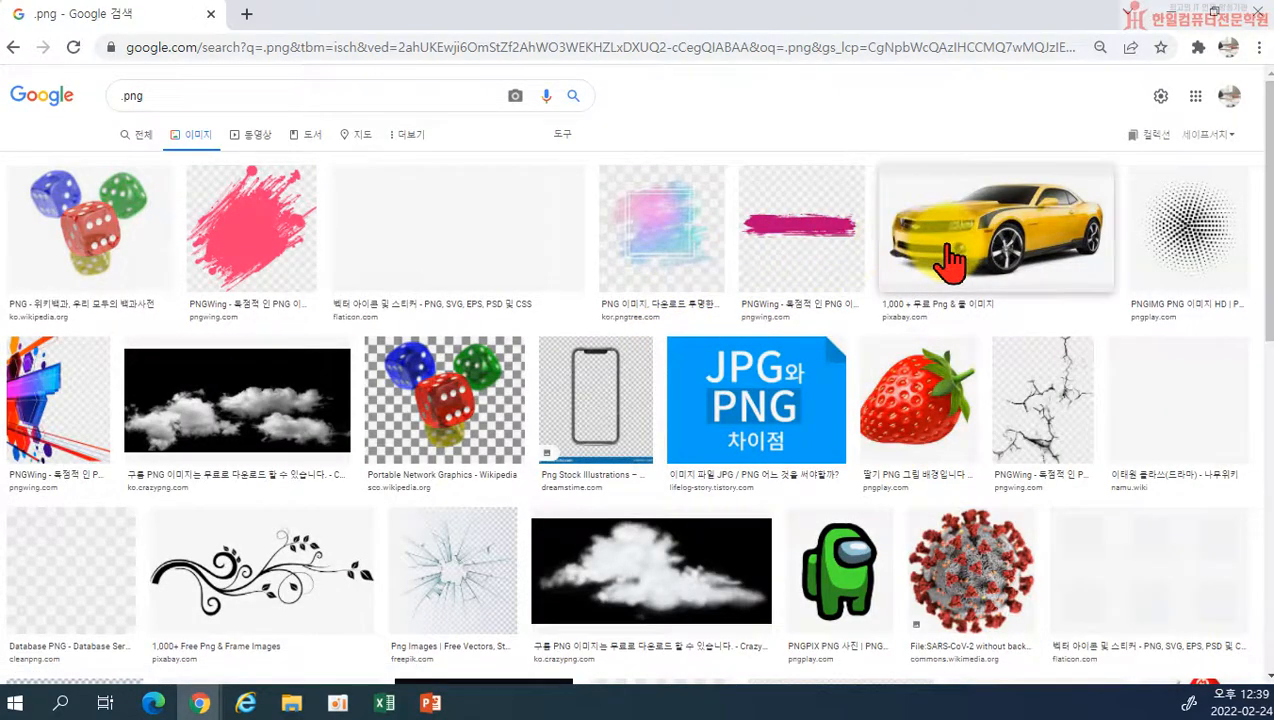
{"action": "left_click", "coordinate": [916, 248]}
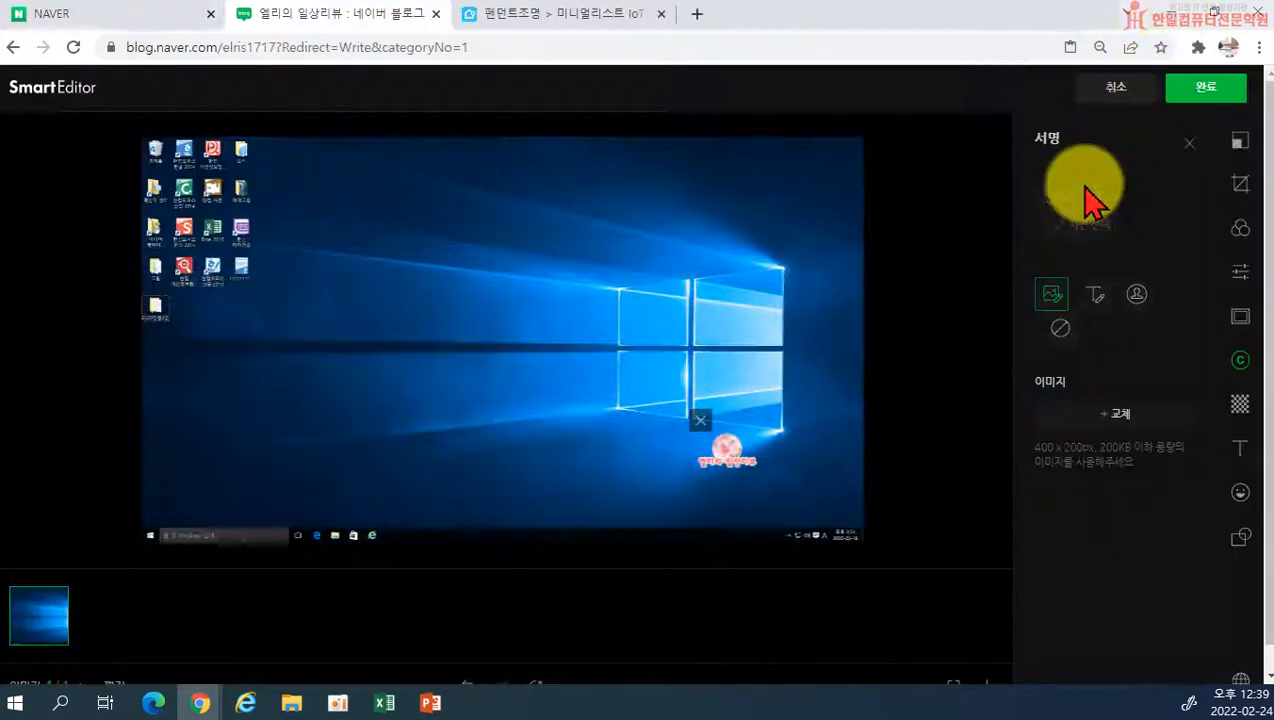
Step: Move the image signature back near the photo's lower-right corner, keeping the 이미지 signature type selected
{"action": "mouse_move", "coordinate": [745, 455]}
{"action": "left_mouse_down"}
{"action": "mouse_move", "coordinate": [500, 380]}
{"action": "mouse_move", "coordinate": [498, 393]}
{"action": "mouse_move", "coordinate": [754, 470]}
{"action": "mouse_move", "coordinate": [855, 535]}
{"action": "left_mouse_up"}
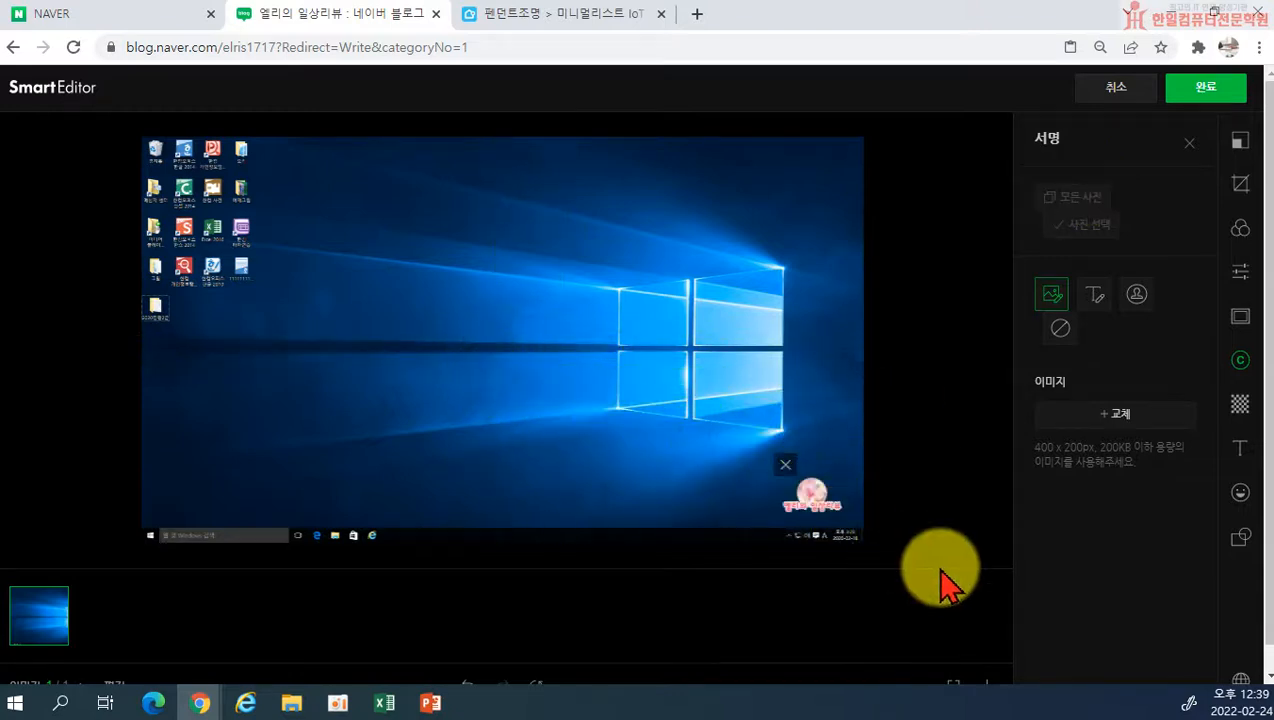
{"action": "left_click", "coordinate": [1050, 293]}
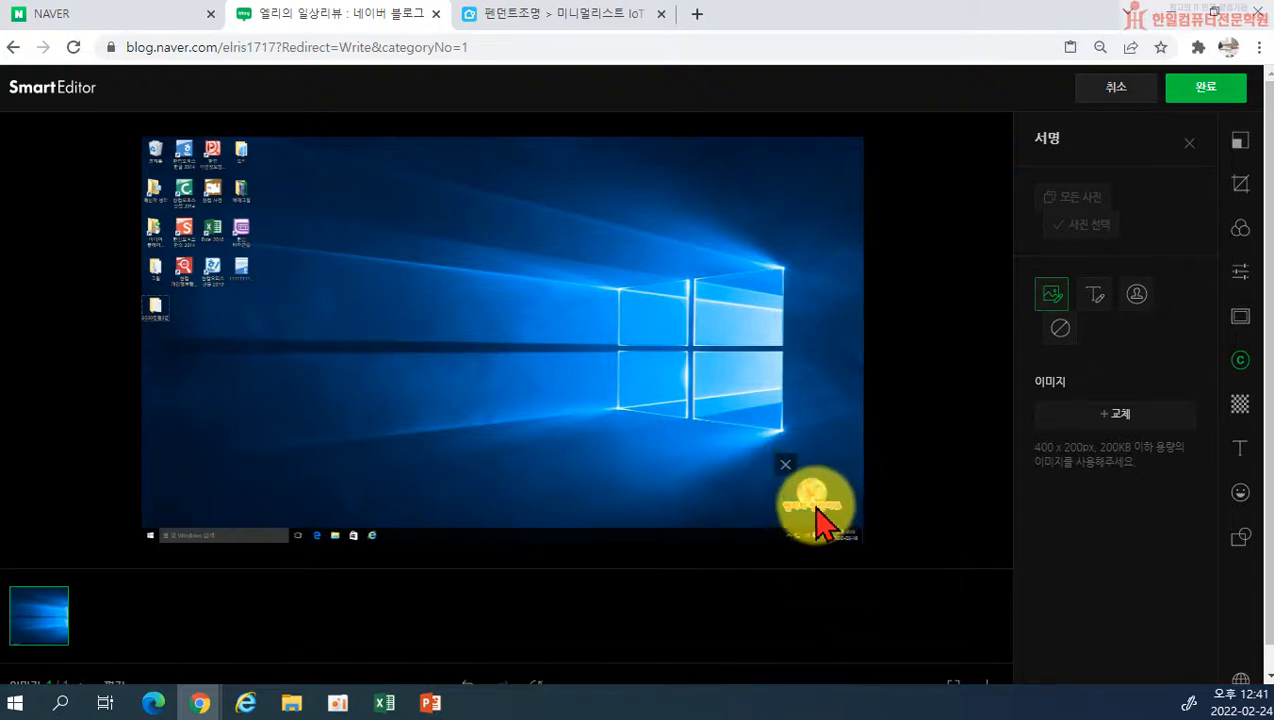
Step: Remove the image signature, switch the signature type to 텍스트, and dismiss the CLOVA font tip
{"action": "left_click", "coordinate": [786, 465]}
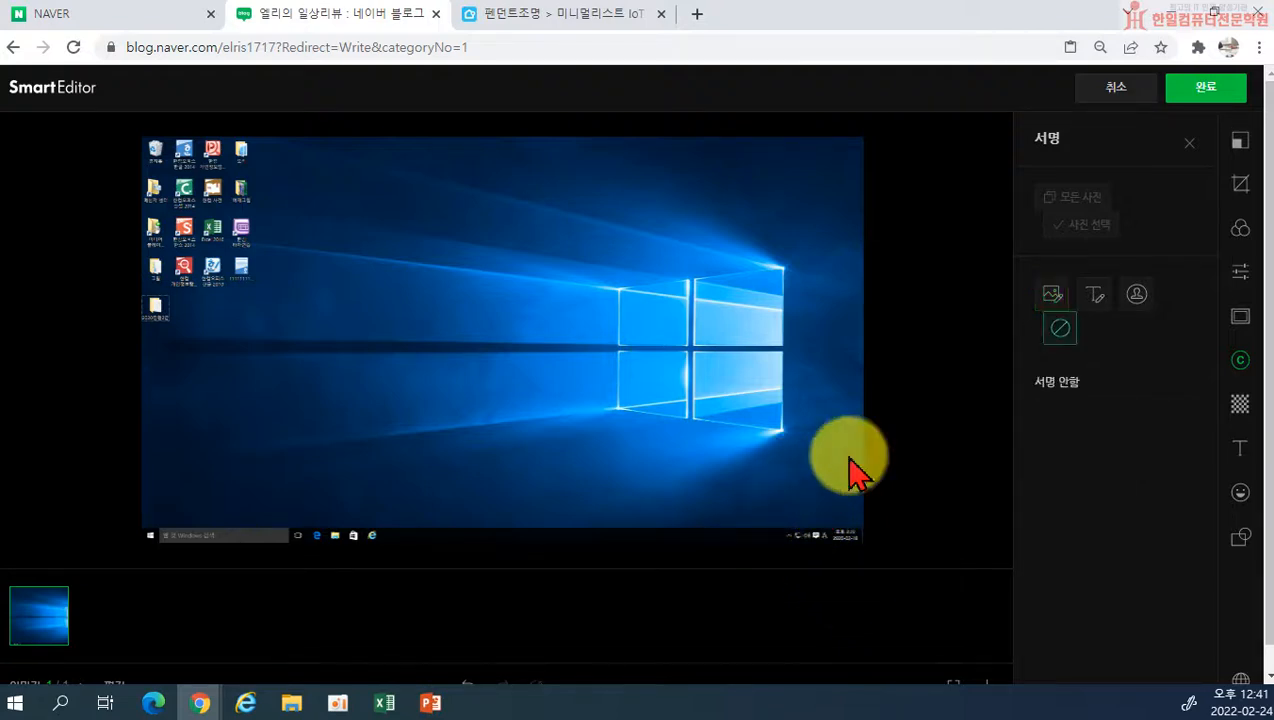
{"action": "left_click", "coordinate": [1092, 299]}
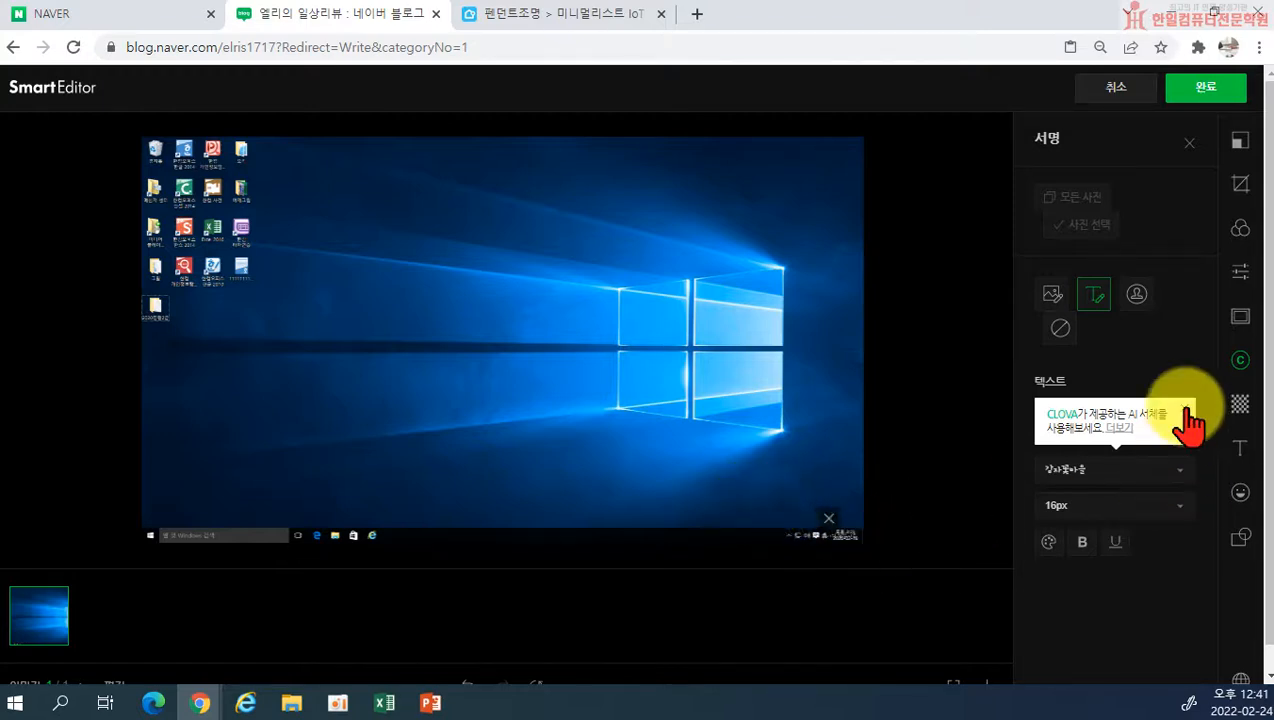
{"action": "left_click", "coordinate": [1183, 409]}
Step: Leave the photo editor window and search Naver VIEW for 자취생으로살아남기 in the other browser window
{"action": "left_click", "coordinate": [1182, 16]}
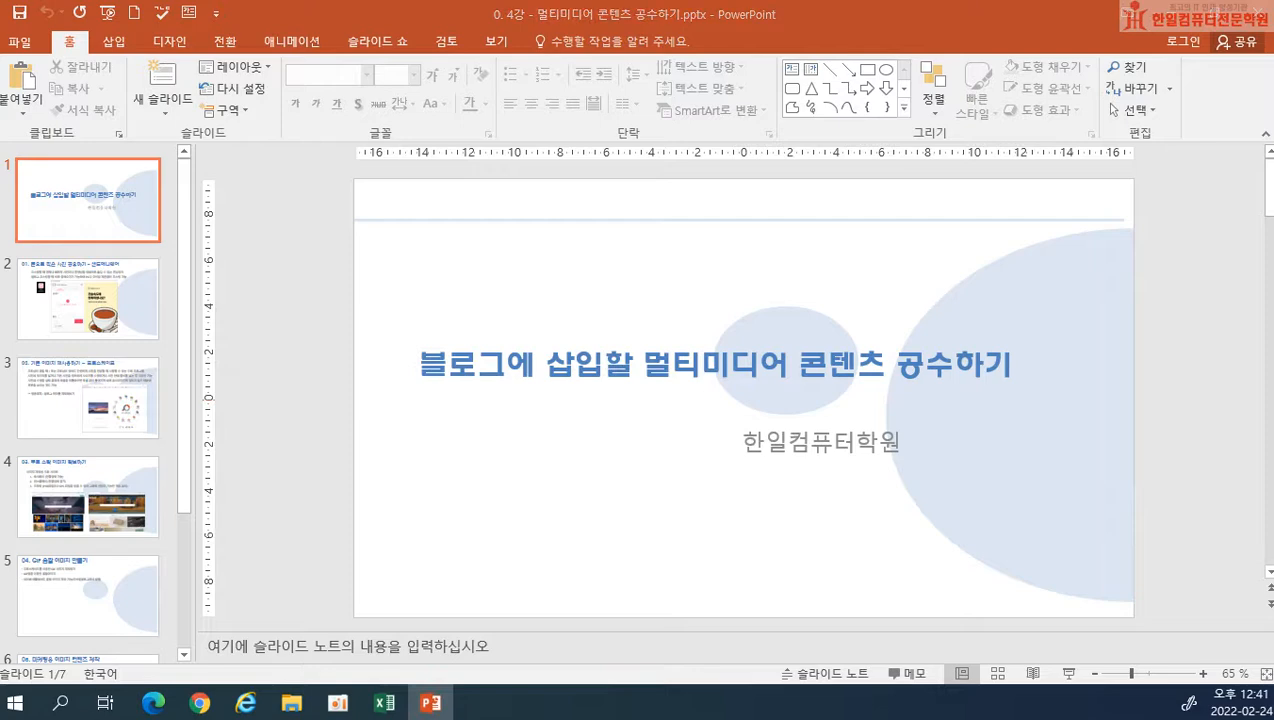
{"action": "key", "text": "alt+Tab"}
{"action": "left_click_drag", "start_coordinate": [313, 94], "coordinate": [196, 93]}
{"action": "type", "text": "wkc"}
{"action": "key", "text": "BackSpace"}
{"action": "key", "text": "BackSpace"}
{"action": "key", "text": "BackSpace"}
{"action": "key", "text": "Hangul"}
{"action": "type", "text": "ㅈㅏ취생으로살아남"}
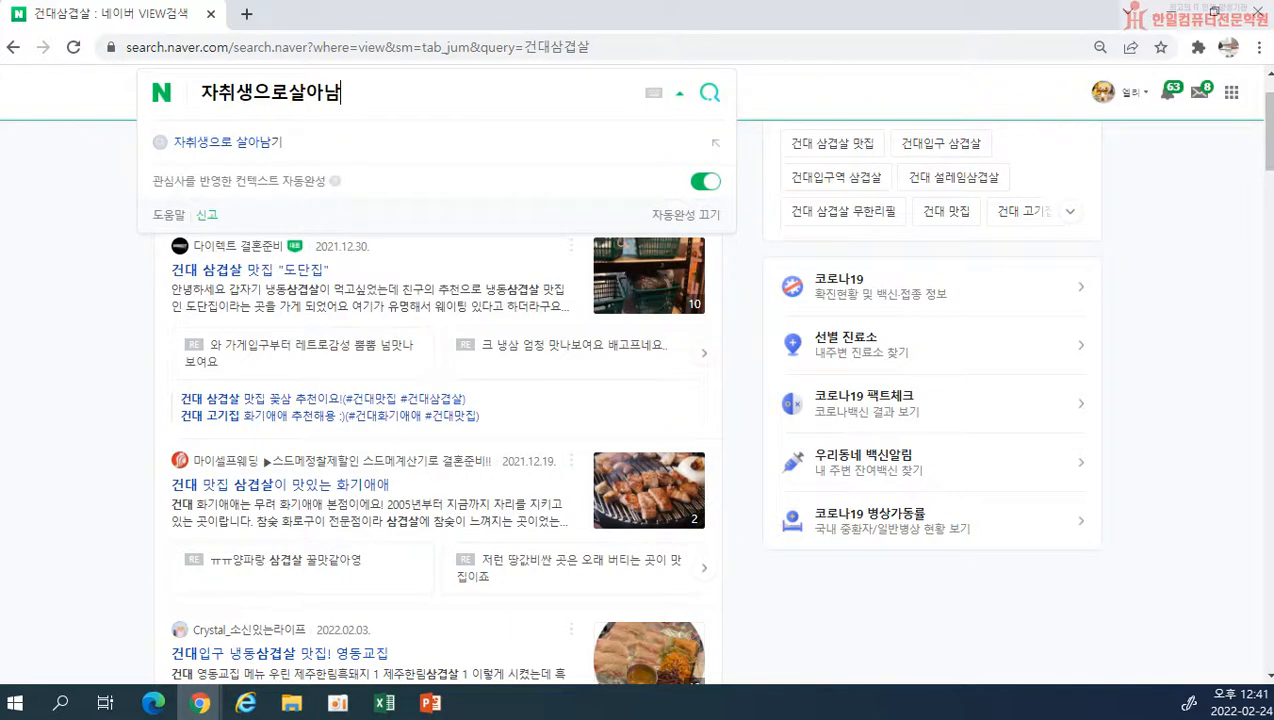
{"action": "type", "text": "기"}
{"action": "key", "text": "Return"}
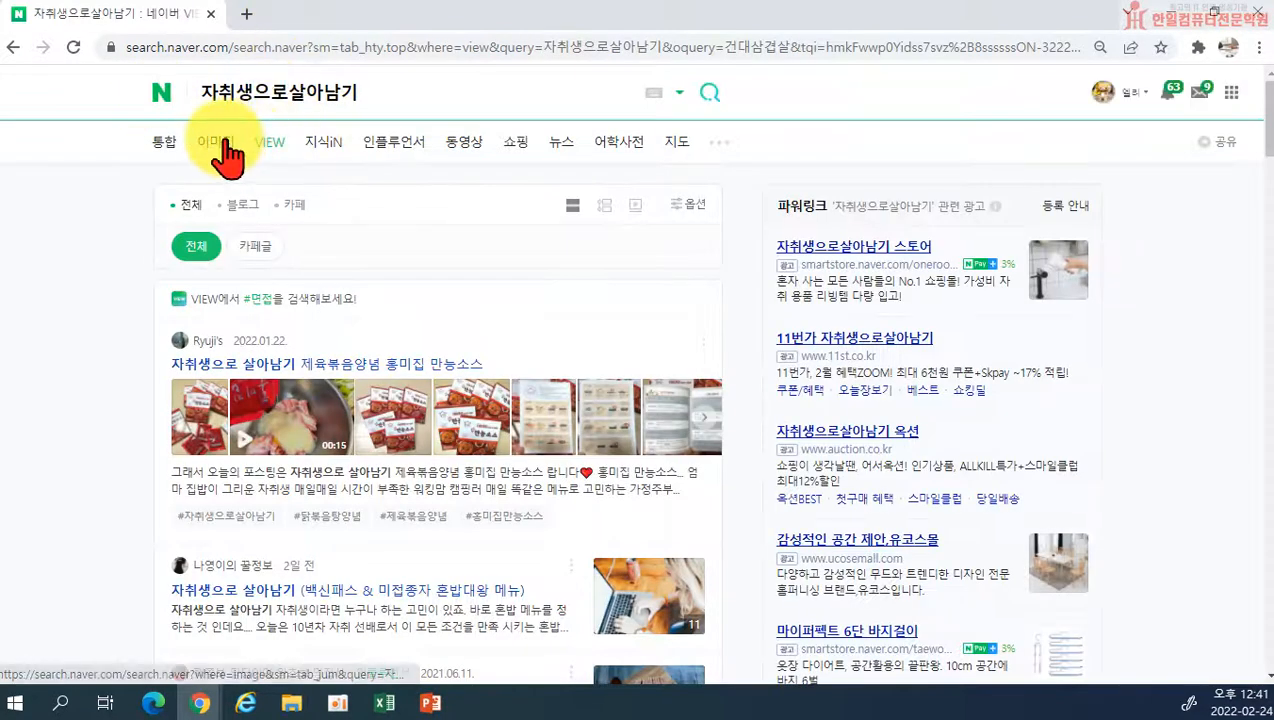
Step: Show the image results for 자취생으로살아남기 and preview the #참치 반찬 and #소세지 반찬 recipe pictures
{"action": "left_click", "coordinate": [222, 143]}
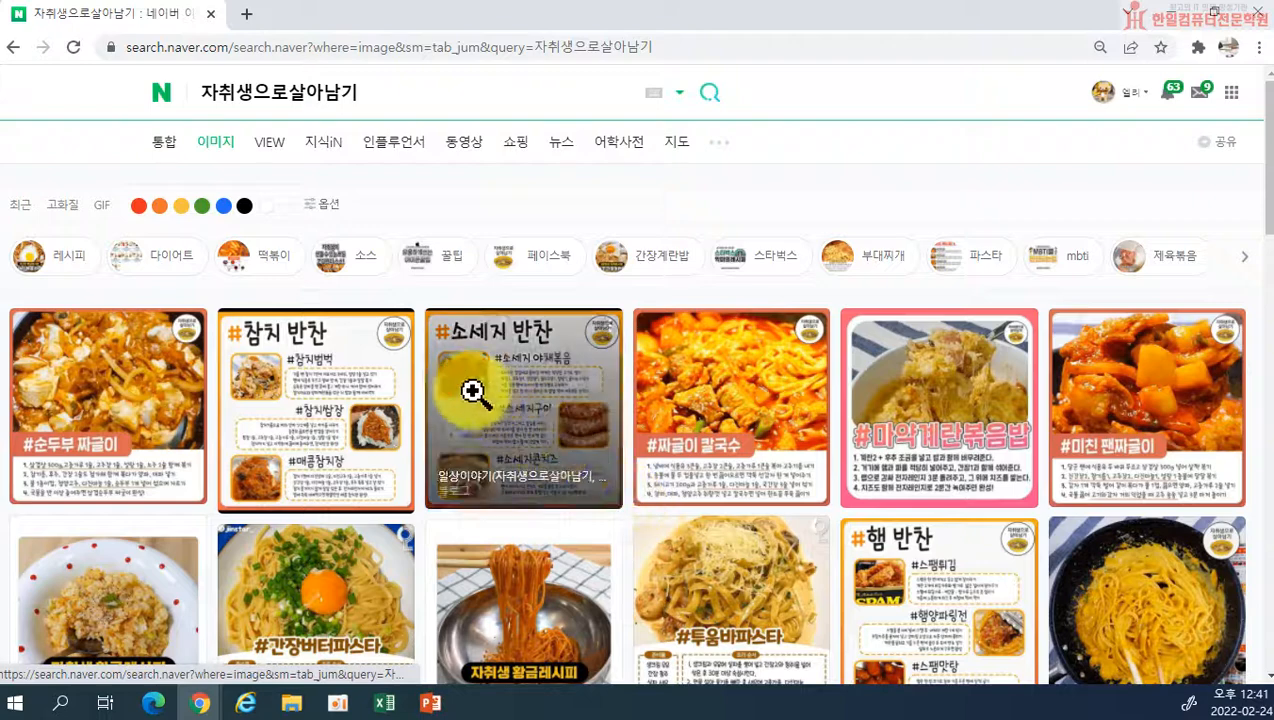
{"action": "scroll", "coordinate": [884, 562], "scroll_direction": "down", "scroll_amount": 1}
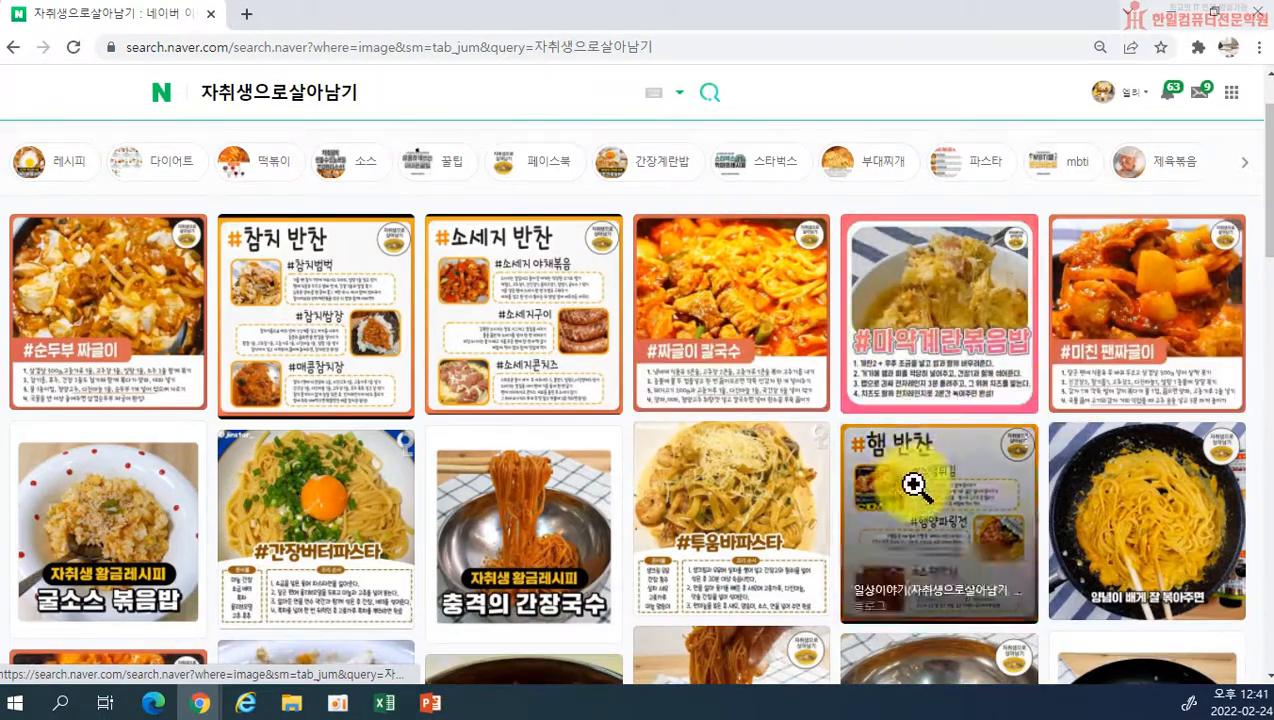
{"action": "scroll", "coordinate": [1138, 570], "scroll_direction": "down", "scroll_amount": 1}
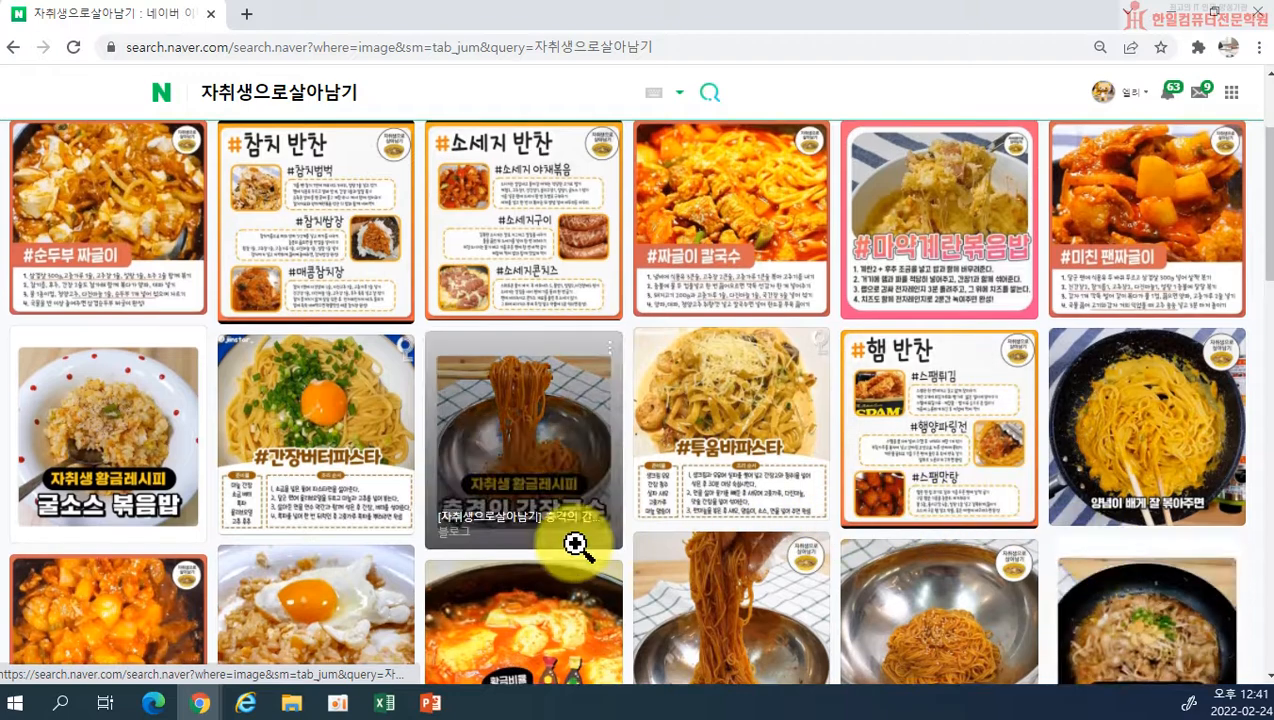
{"action": "scroll", "coordinate": [375, 370], "scroll_direction": "up", "scroll_amount": 2}
{"action": "left_click", "coordinate": [378, 378]}
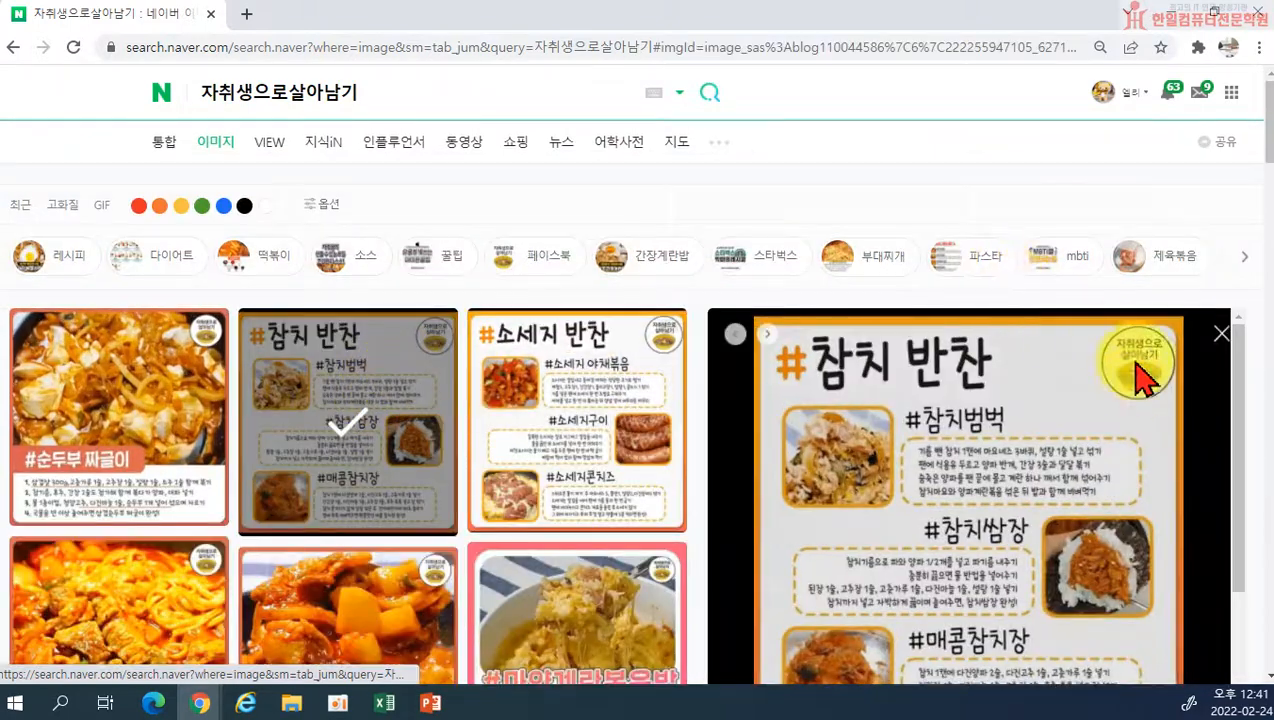
{"action": "left_click", "coordinate": [658, 346]}
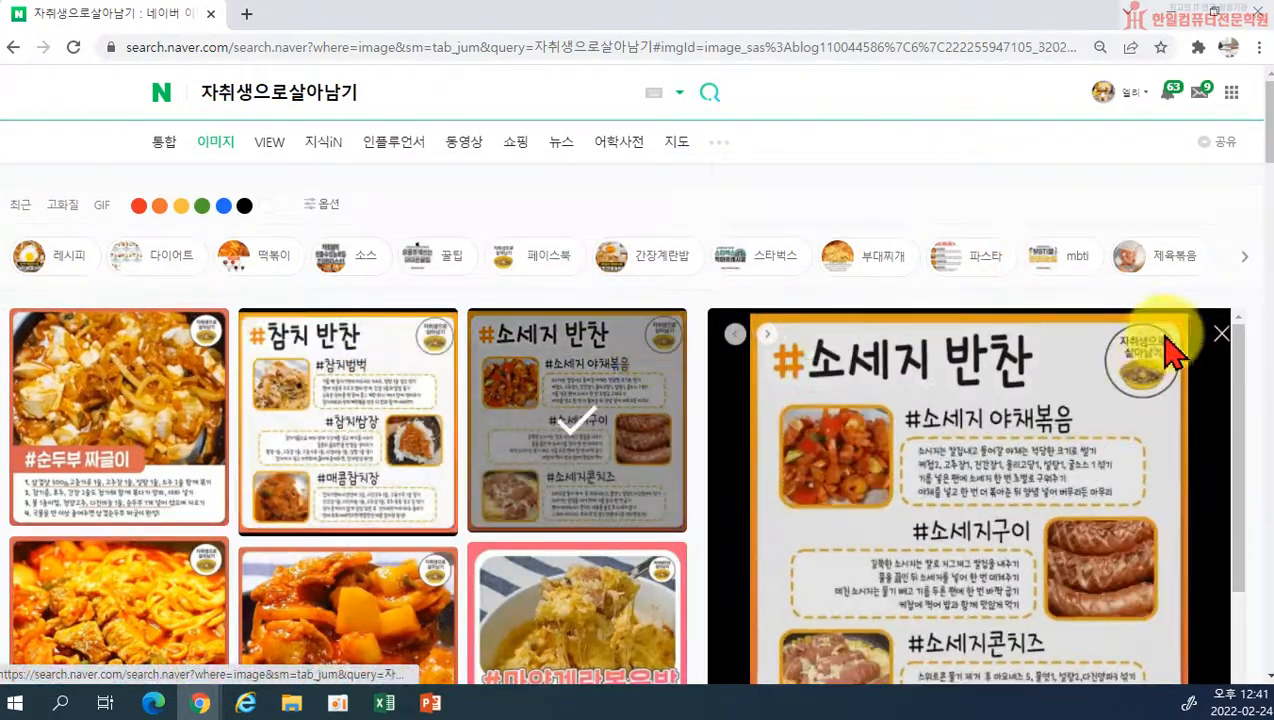
Step: Preview the #순두부 짜글이 picture, examine its logo signature, recipe text and further image results, and close the search tab
{"action": "left_click", "coordinate": [165, 380]}
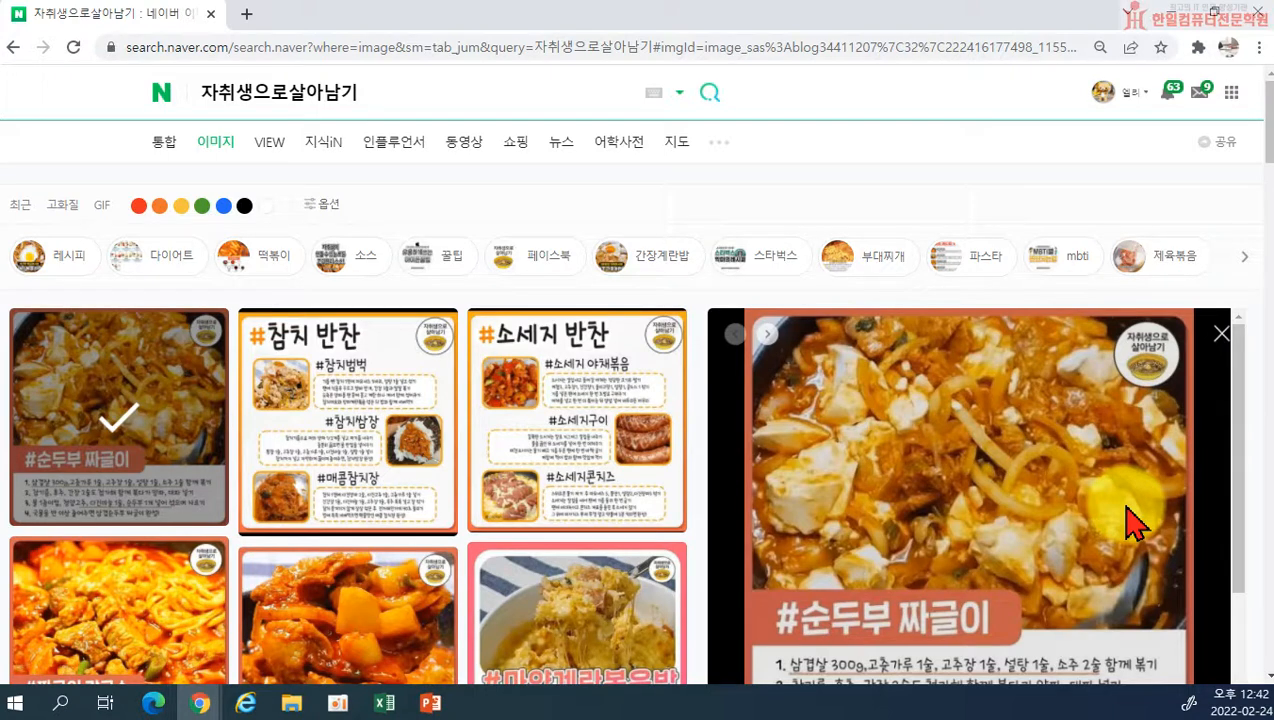
{"action": "scroll", "coordinate": [1123, 532], "scroll_direction": "down", "scroll_amount": 2}
{"action": "scroll", "coordinate": [1123, 532], "scroll_direction": "up", "scroll_amount": 2}
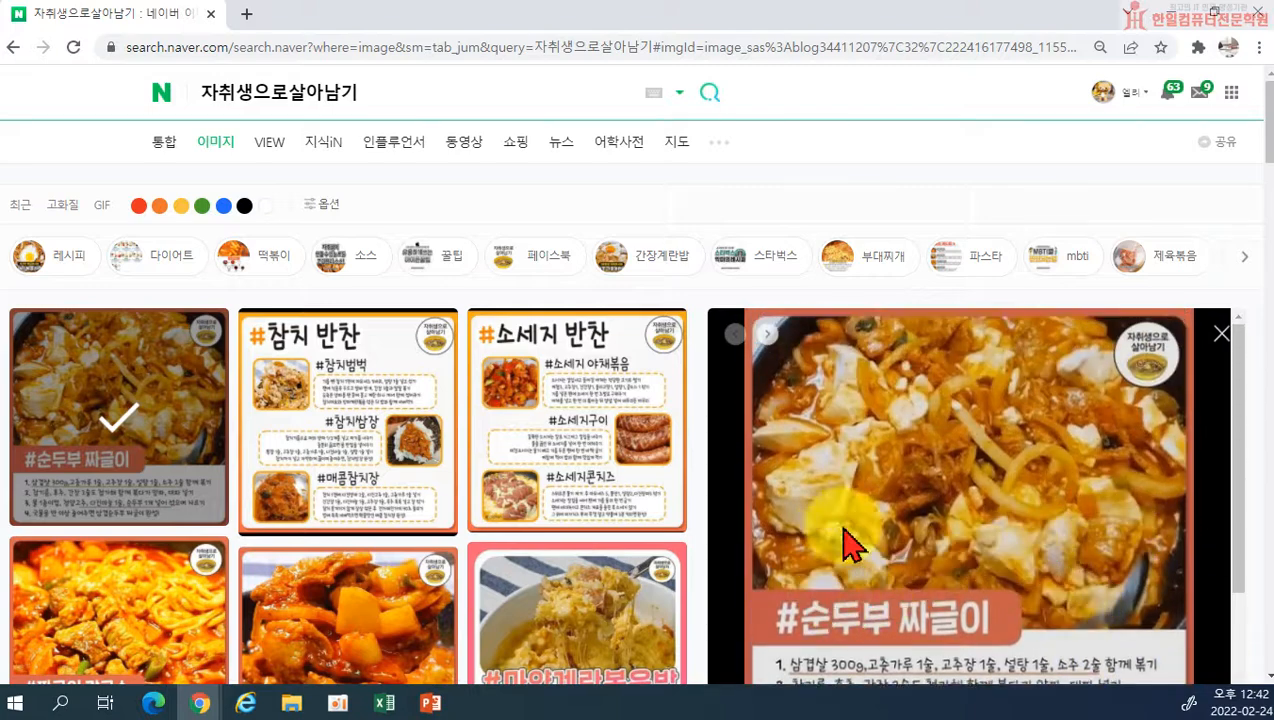
{"action": "scroll", "coordinate": [1032, 560], "scroll_direction": "down", "scroll_amount": 2}
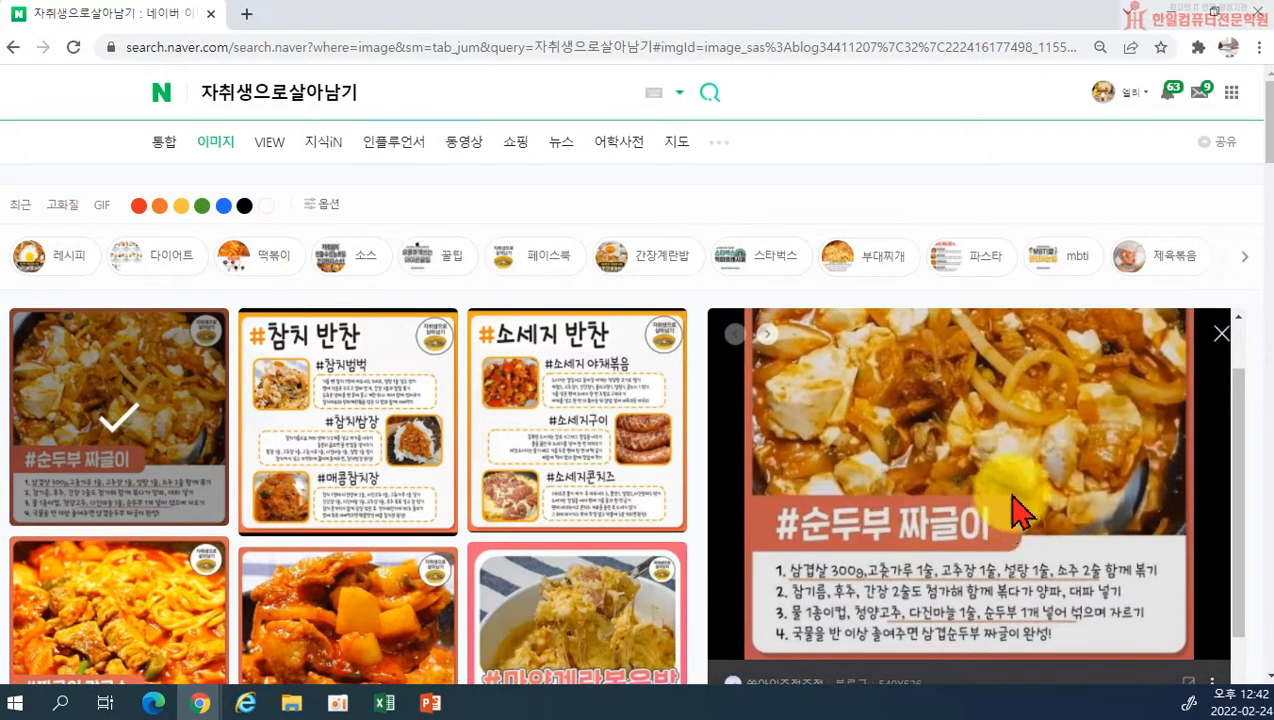
{"action": "scroll", "coordinate": [1013, 513], "scroll_direction": "up", "scroll_amount": 2}
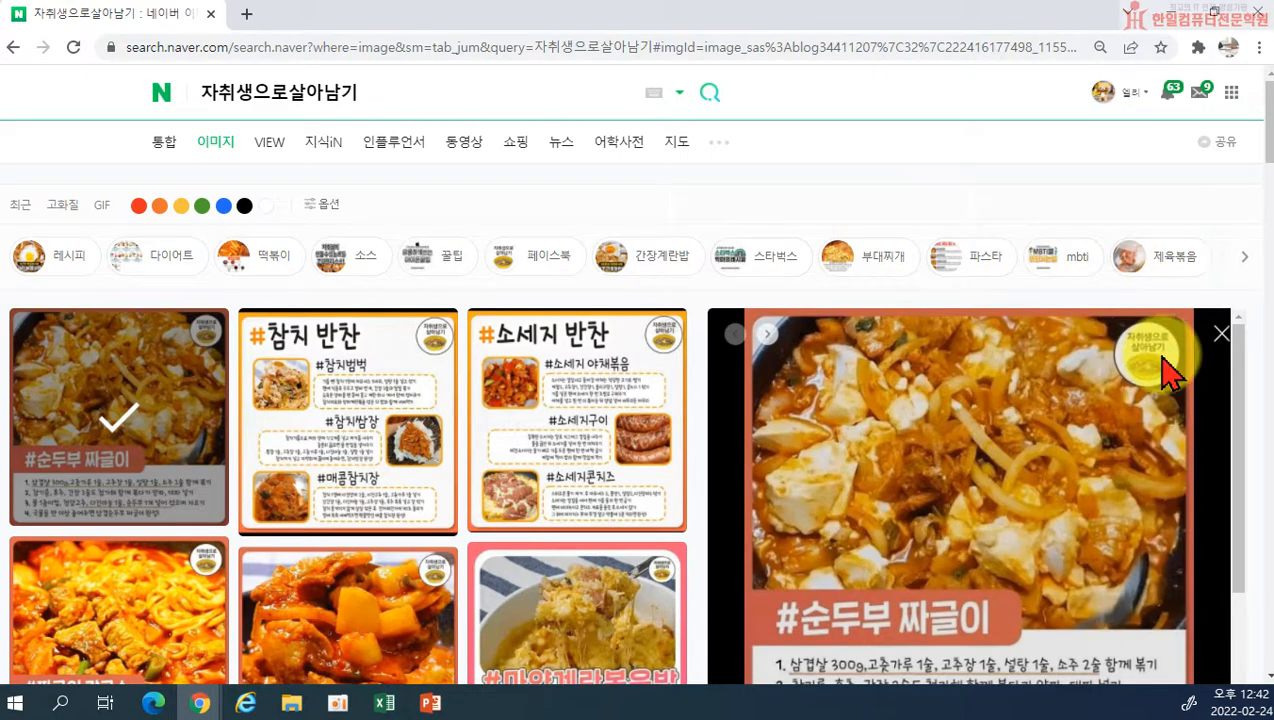
{"action": "scroll", "coordinate": [503, 361], "scroll_direction": "down", "scroll_amount": 8}
{"action": "scroll", "coordinate": [538, 502], "scroll_direction": "down", "scroll_amount": 10}
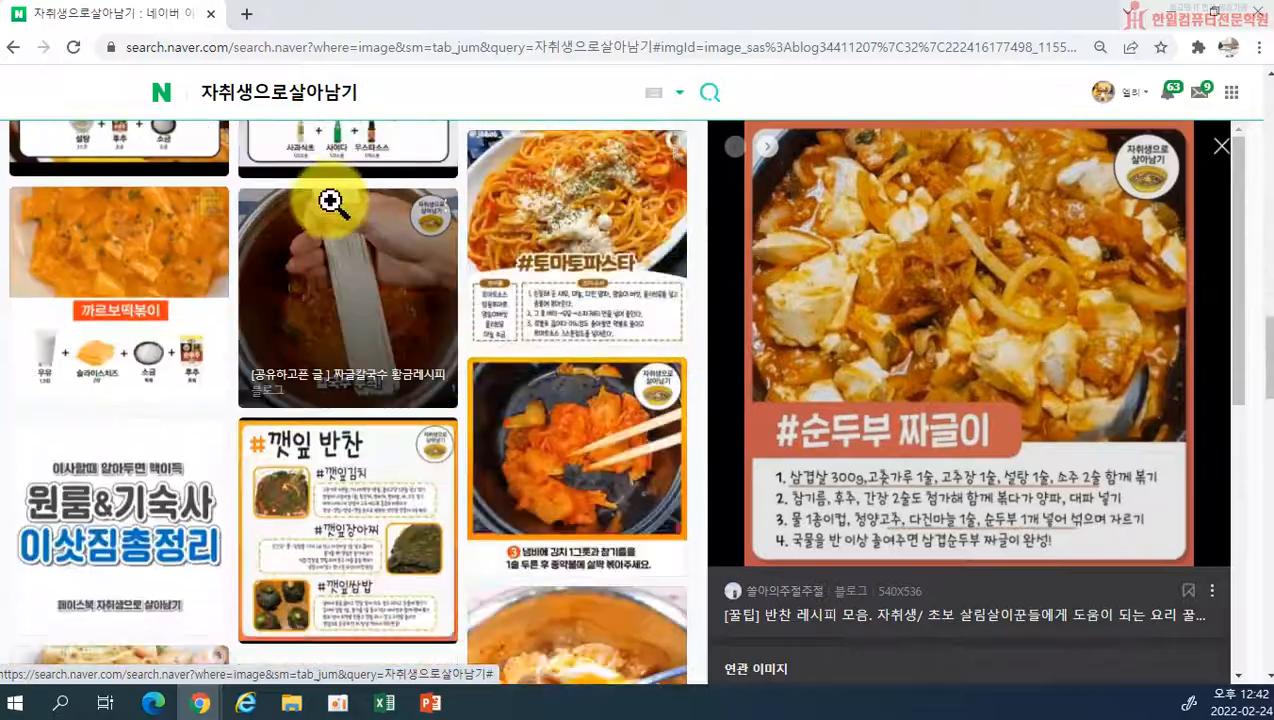
{"action": "left_click", "coordinate": [211, 14]}
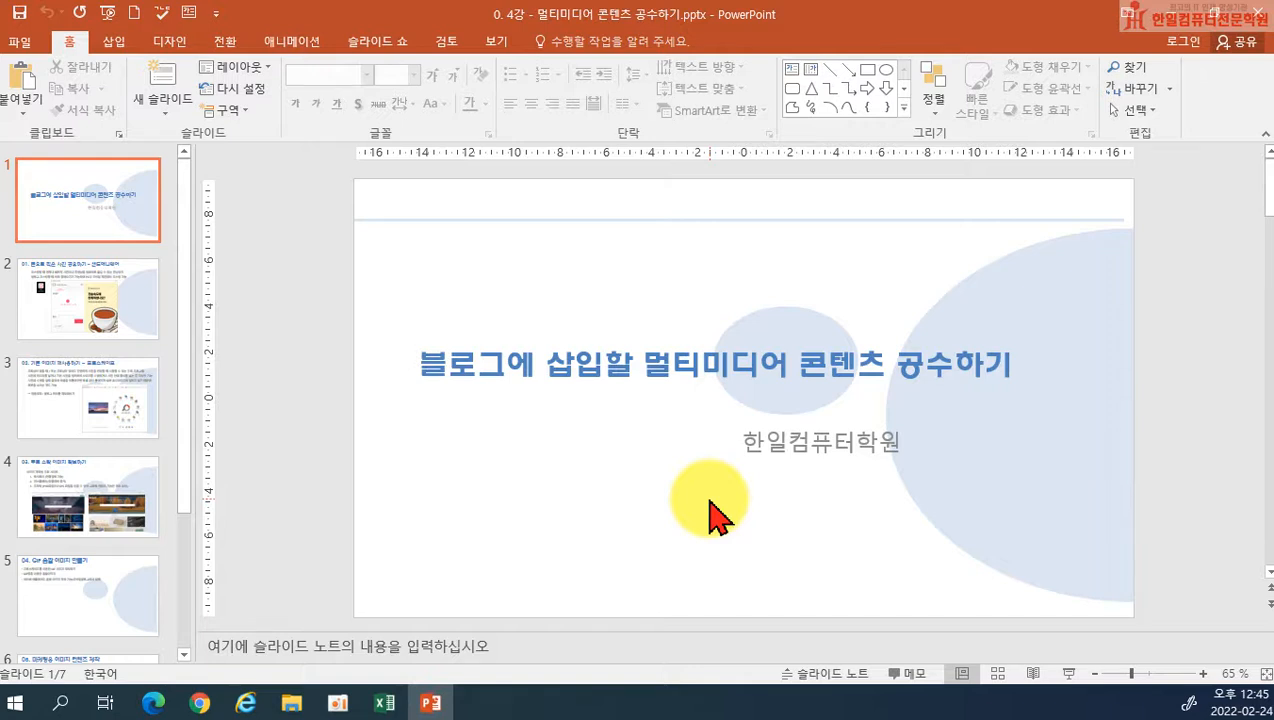
Step: Switch to the blog editor's Chrome window and cancel the photo editing, discarding the text signature
{"action": "mouse_move", "coordinate": [200, 700]}
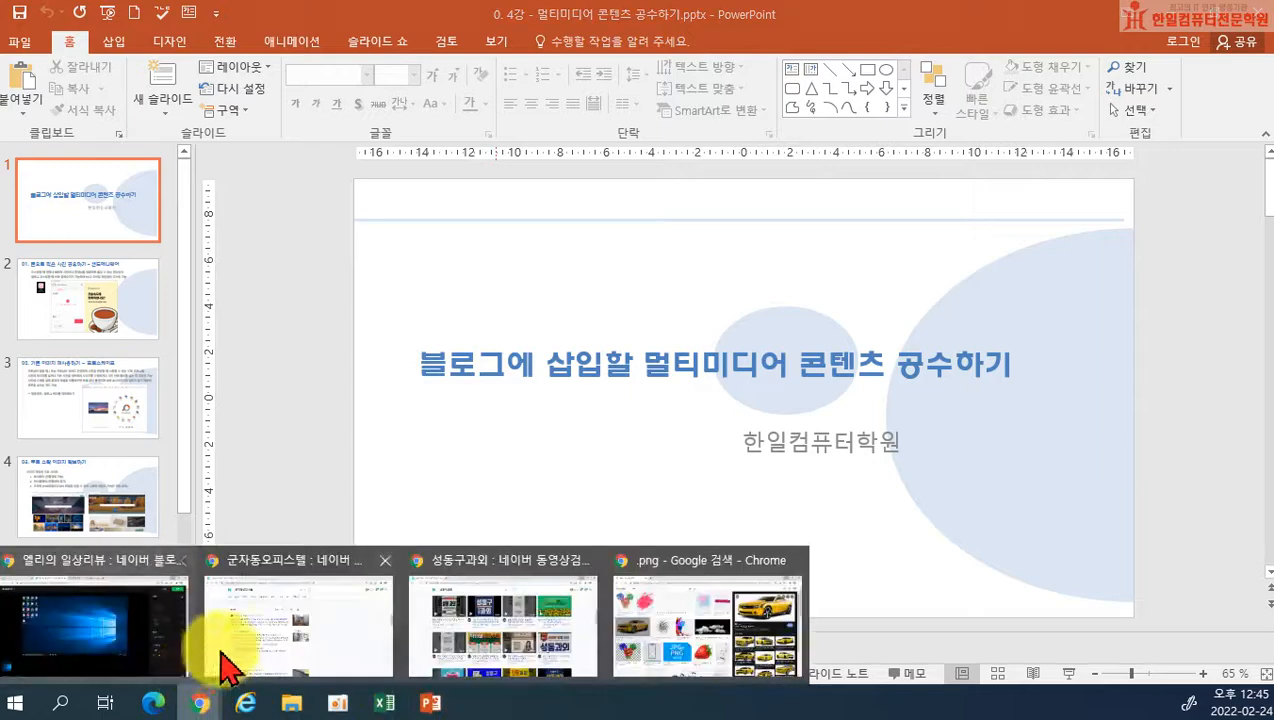
{"action": "left_click", "coordinate": [80, 643]}
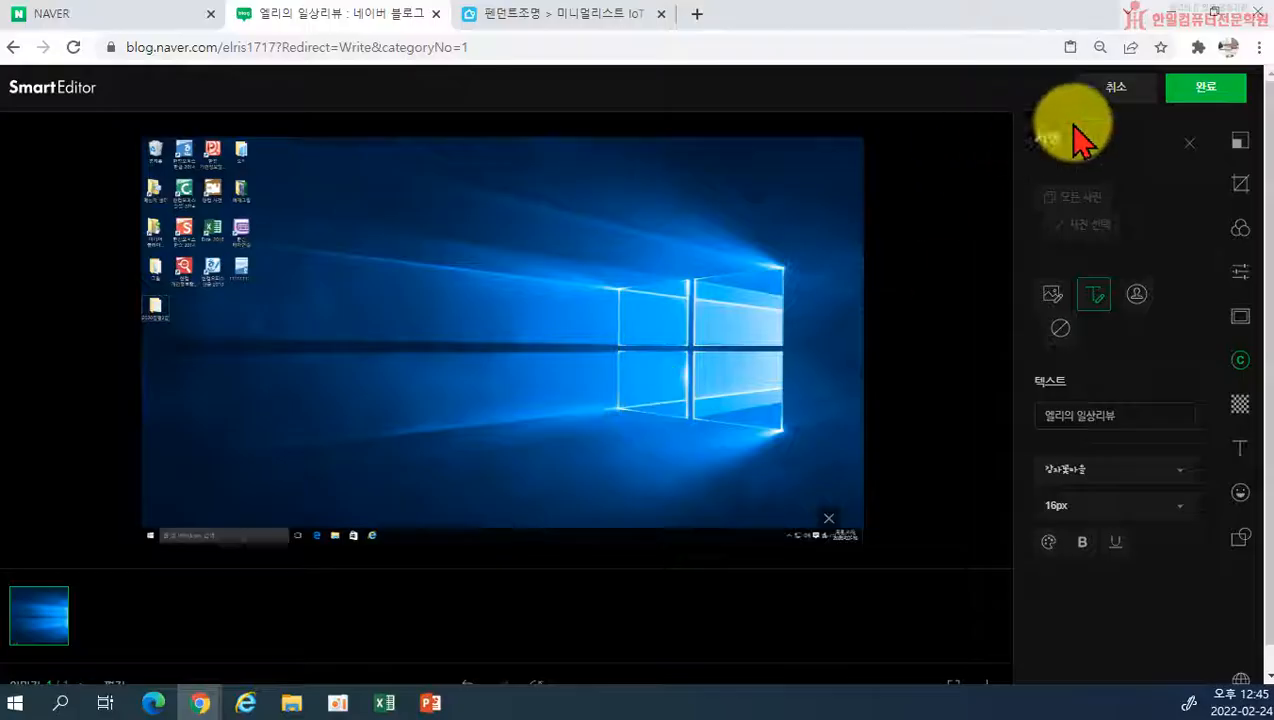
{"action": "left_click", "coordinate": [1138, 90]}
{"action": "left_click", "coordinate": [606, 437]}
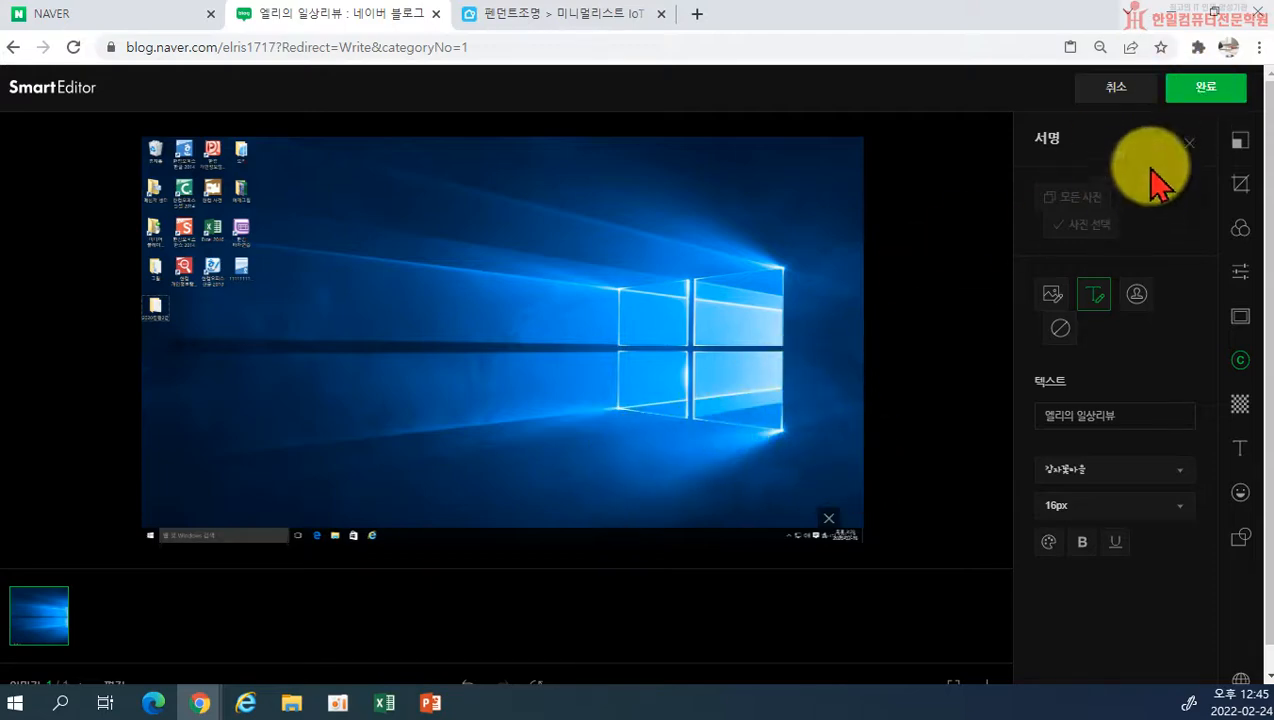
{"action": "left_click", "coordinate": [1133, 100]}
{"action": "left_click", "coordinate": [700, 437]}
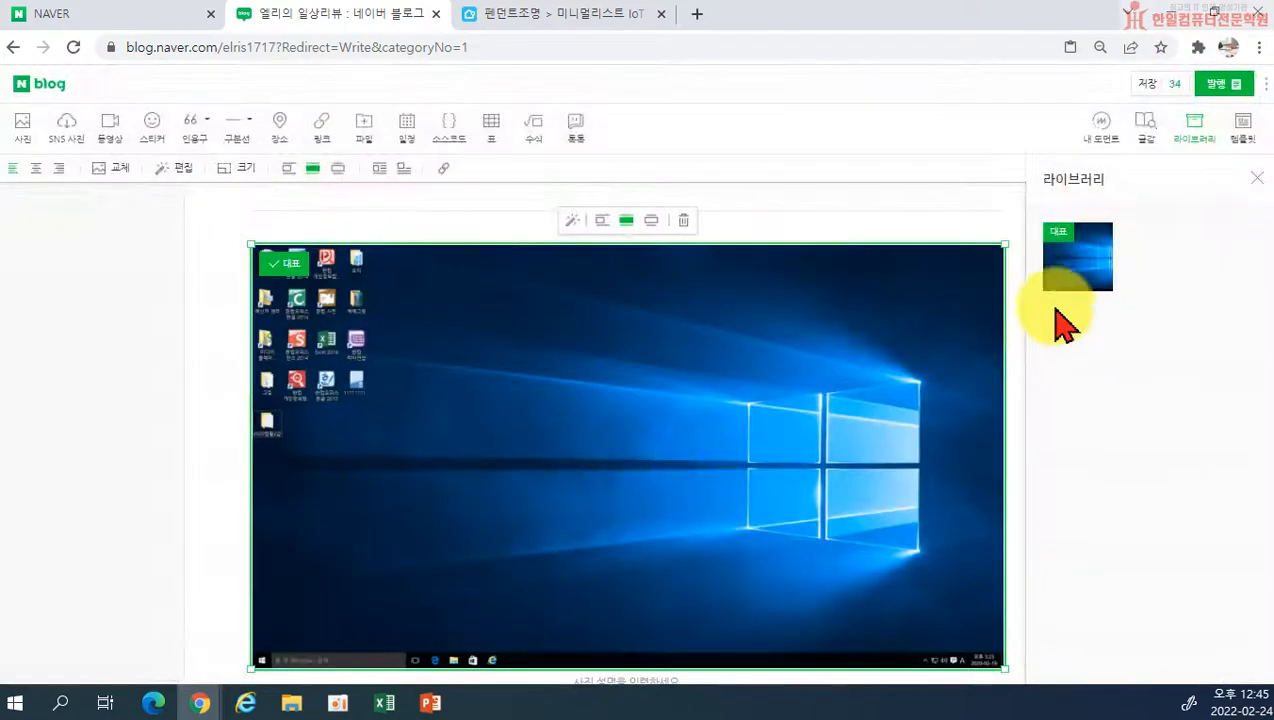
Step: Place the cursor below the photo in the post, look at the 글감 photo collection, and close it
{"action": "scroll", "coordinate": [987, 355], "scroll_direction": "down", "scroll_amount": 3}
{"action": "left_click", "coordinate": [987, 355]}
{"action": "left_click", "coordinate": [1148, 135]}
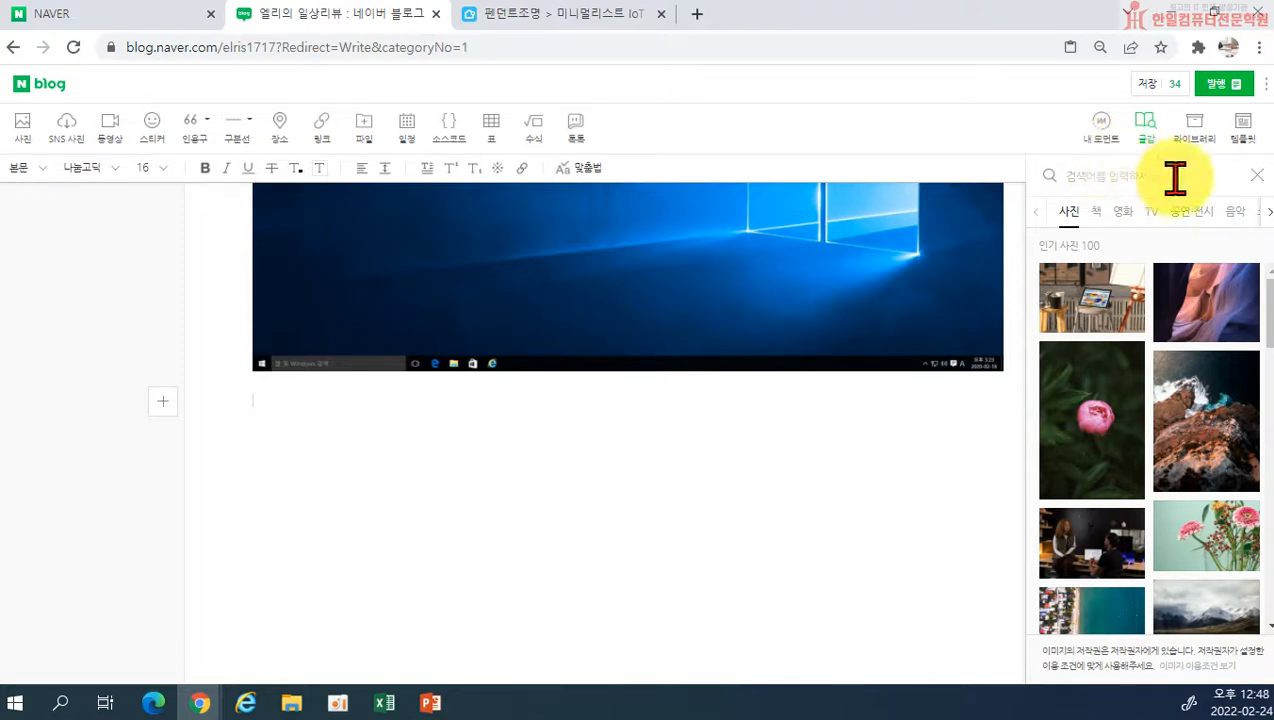
{"action": "left_click", "coordinate": [1259, 177]}
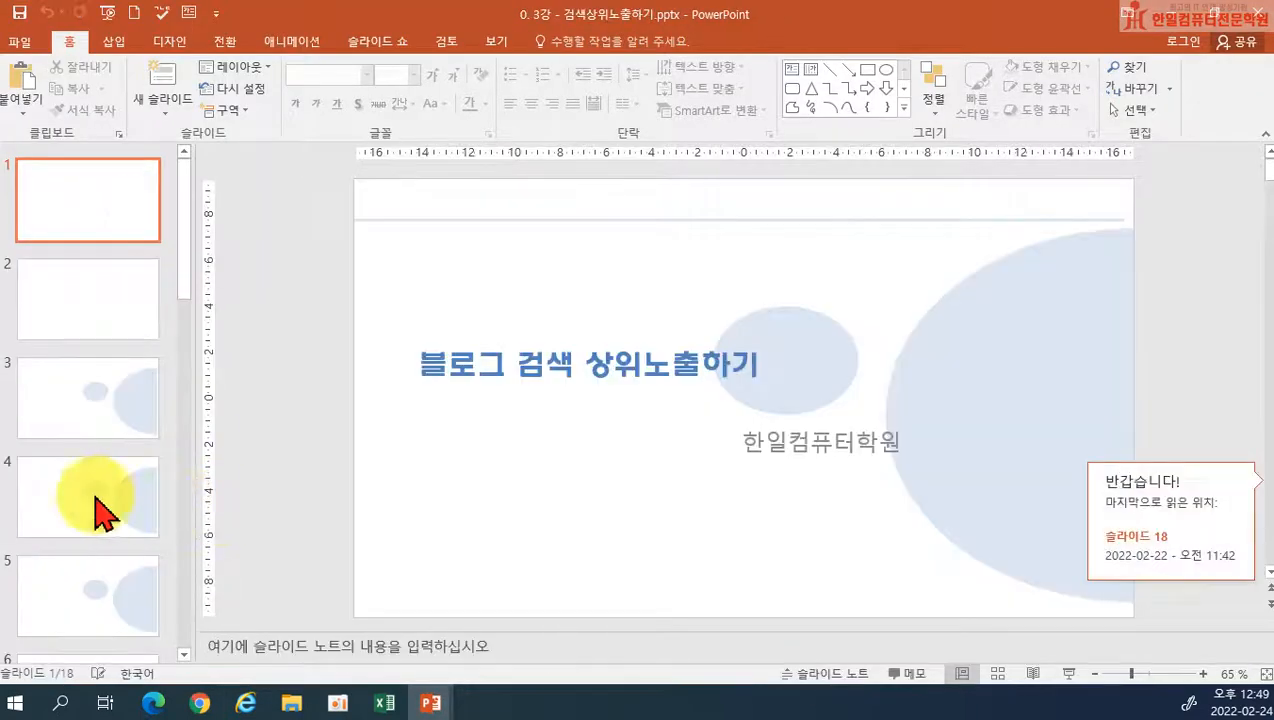
Step: Review slides 7 and 6 of the PowerPoint presentation 0. 3강 - 검색상위노출하기.pptx and close it
{"action": "scroll", "coordinate": [80, 500], "scroll_direction": "down", "scroll_amount": 5}
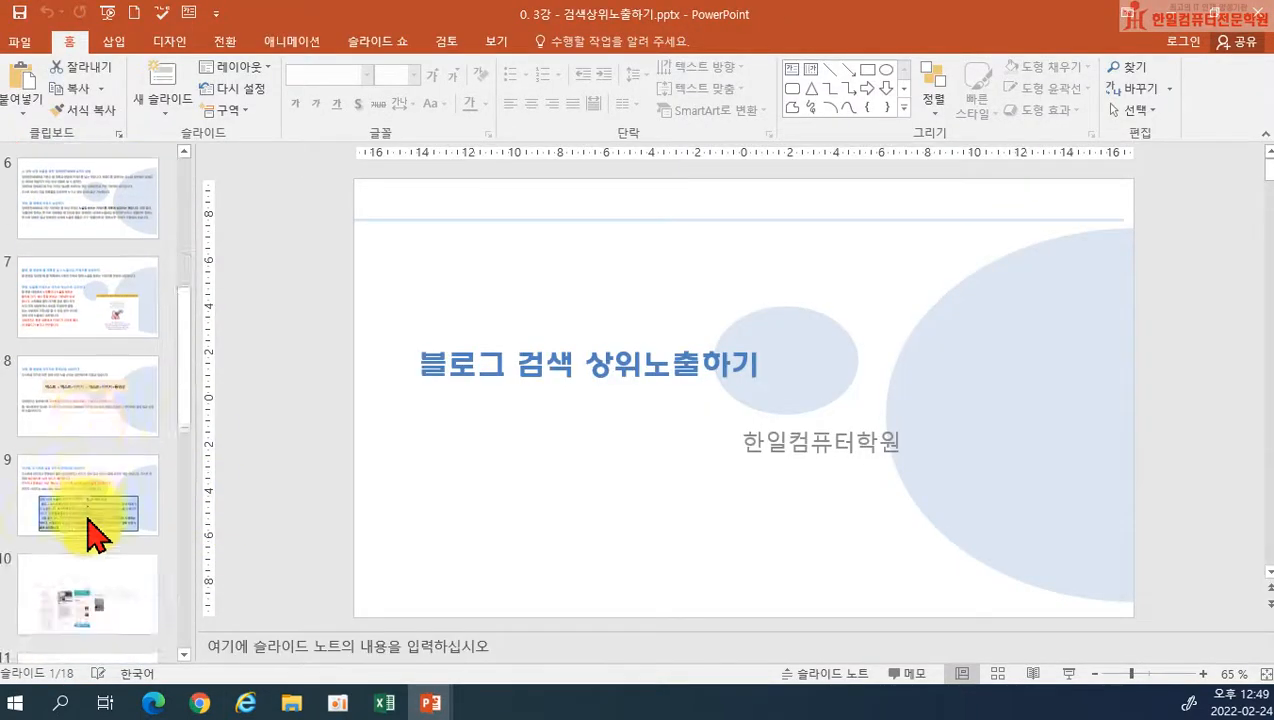
{"action": "left_click", "coordinate": [25, 320]}
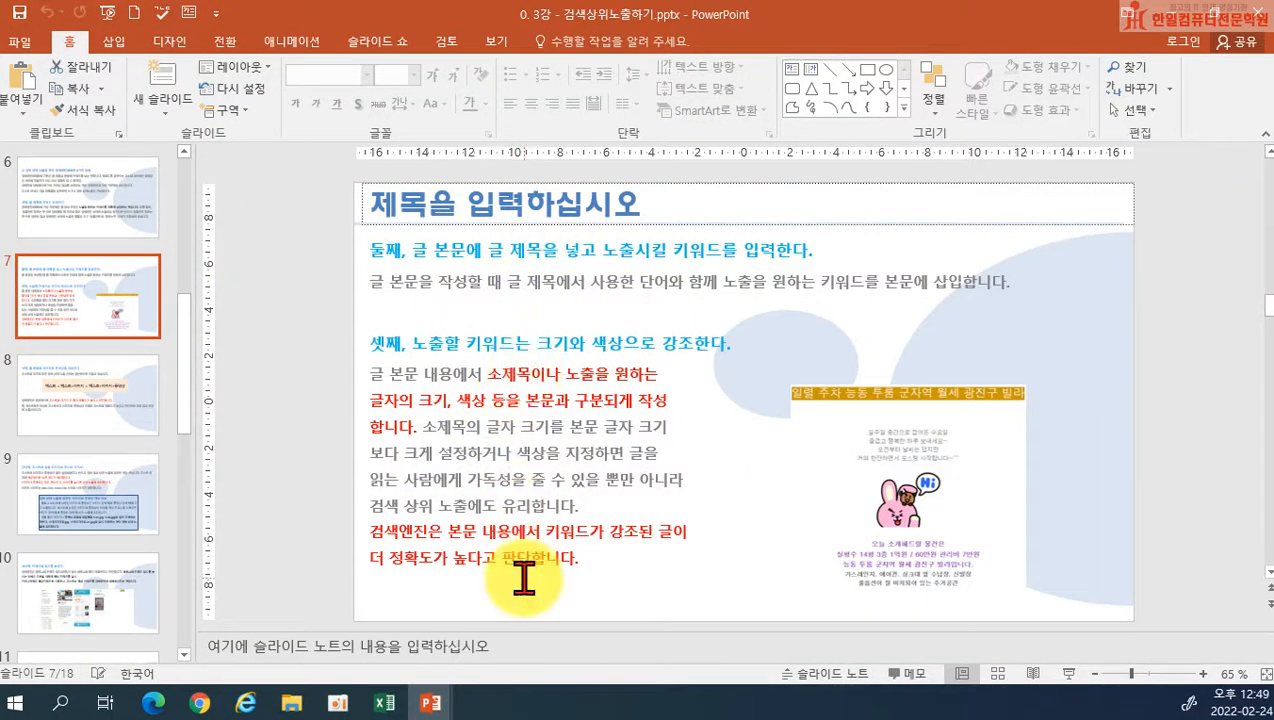
{"action": "scroll", "coordinate": [1138, 548], "scroll_direction": "up", "scroll_amount": 1}
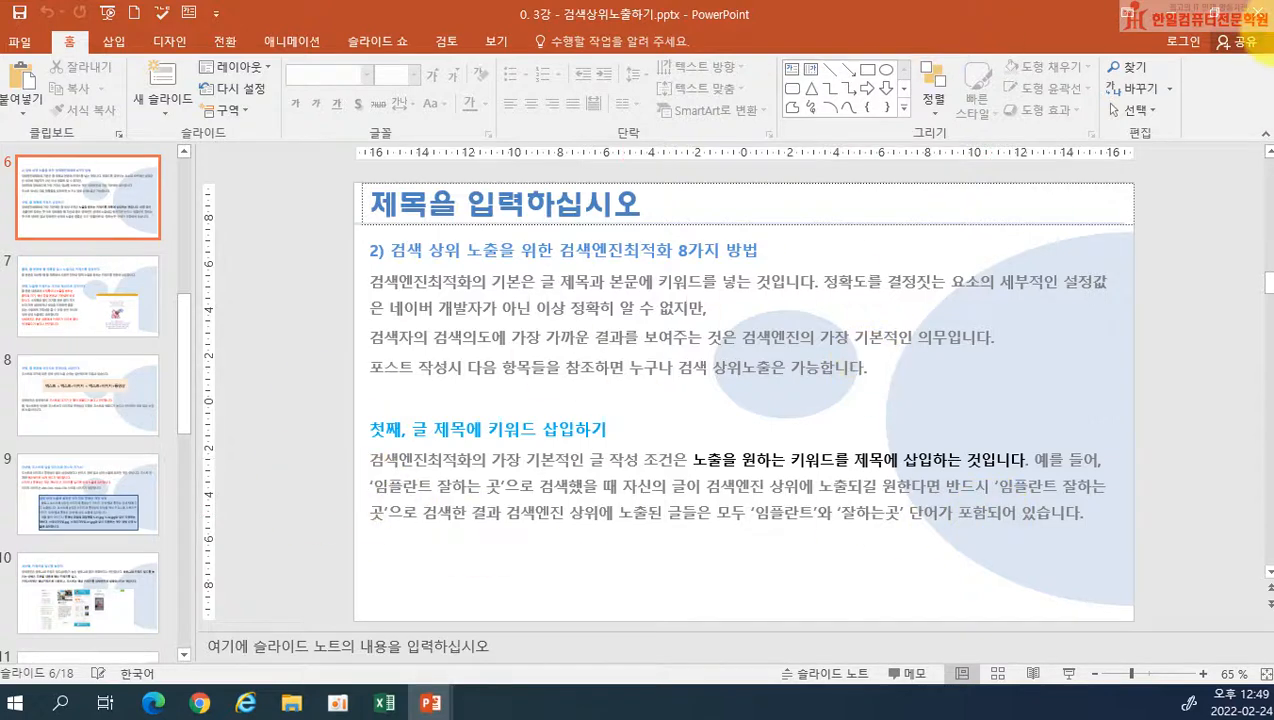
{"action": "left_click", "coordinate": [1258, 22]}
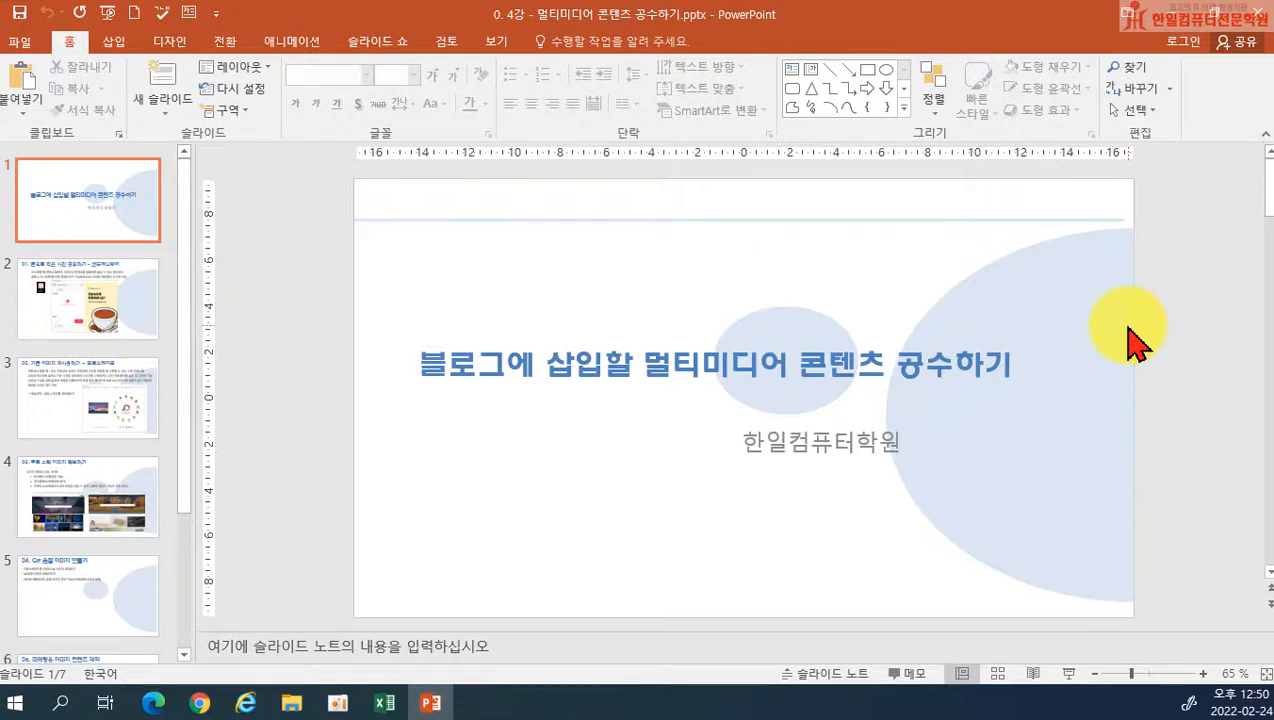
Step: Look through slides 2 to 7 of the 0. 4강 - 멀티미디어 콘텐츠 공수하기.pptx presentation and check the system clock and calendar
{"action": "left_click", "coordinate": [57, 288]}
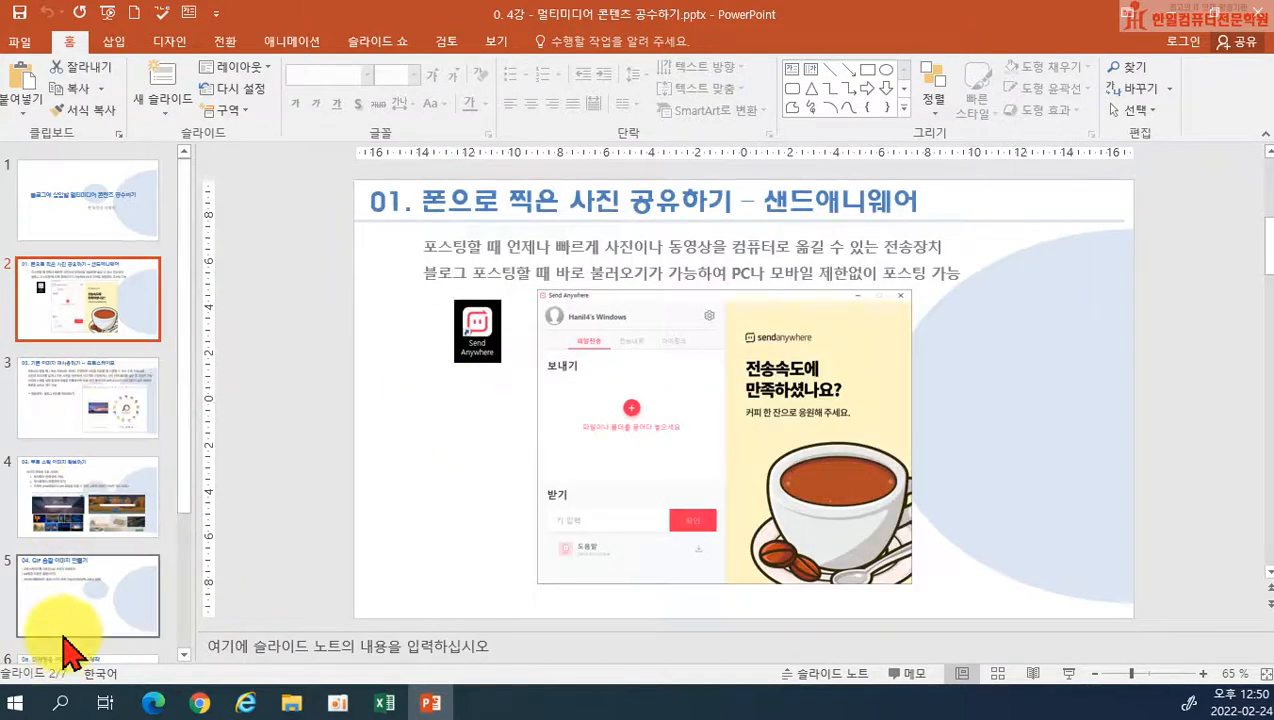
{"action": "left_click", "coordinate": [85, 412]}
{"action": "left_click", "coordinate": [82, 517]}
{"action": "left_click", "coordinate": [70, 604]}
{"action": "scroll", "coordinate": [750, 466], "scroll_direction": "down", "scroll_amount": 1}
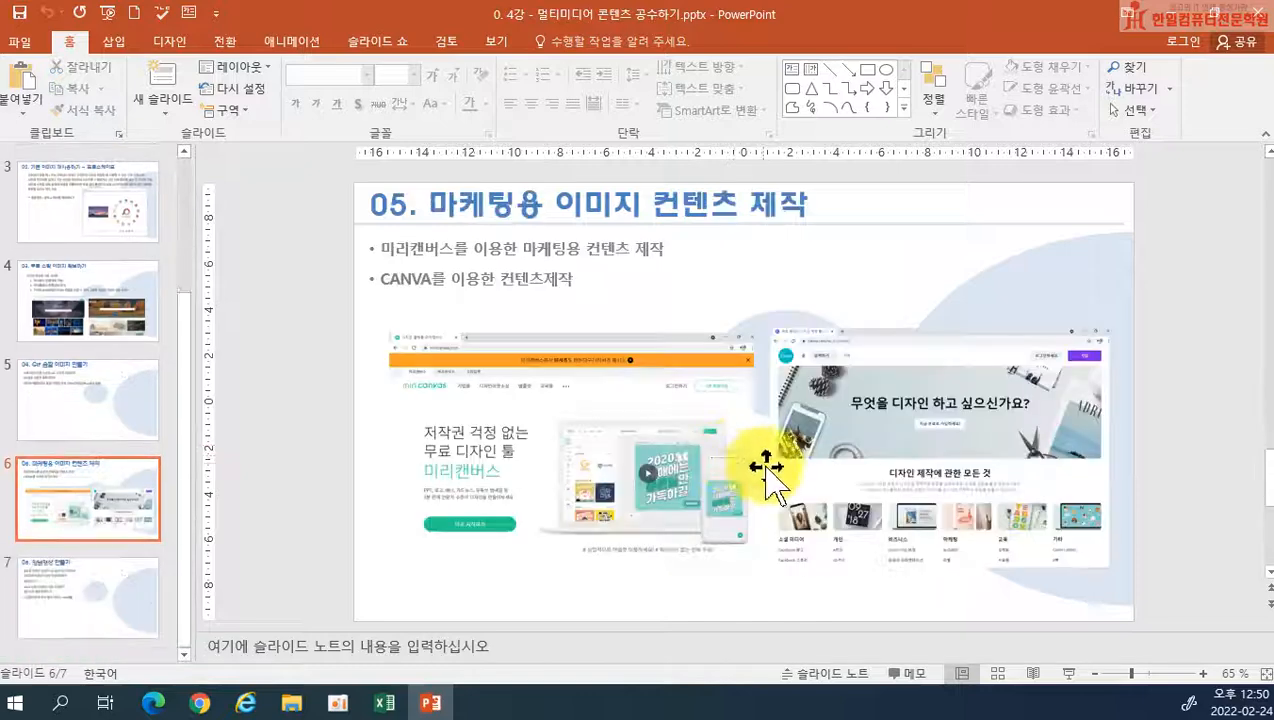
{"action": "scroll", "coordinate": [782, 483], "scroll_direction": "down", "scroll_amount": 1}
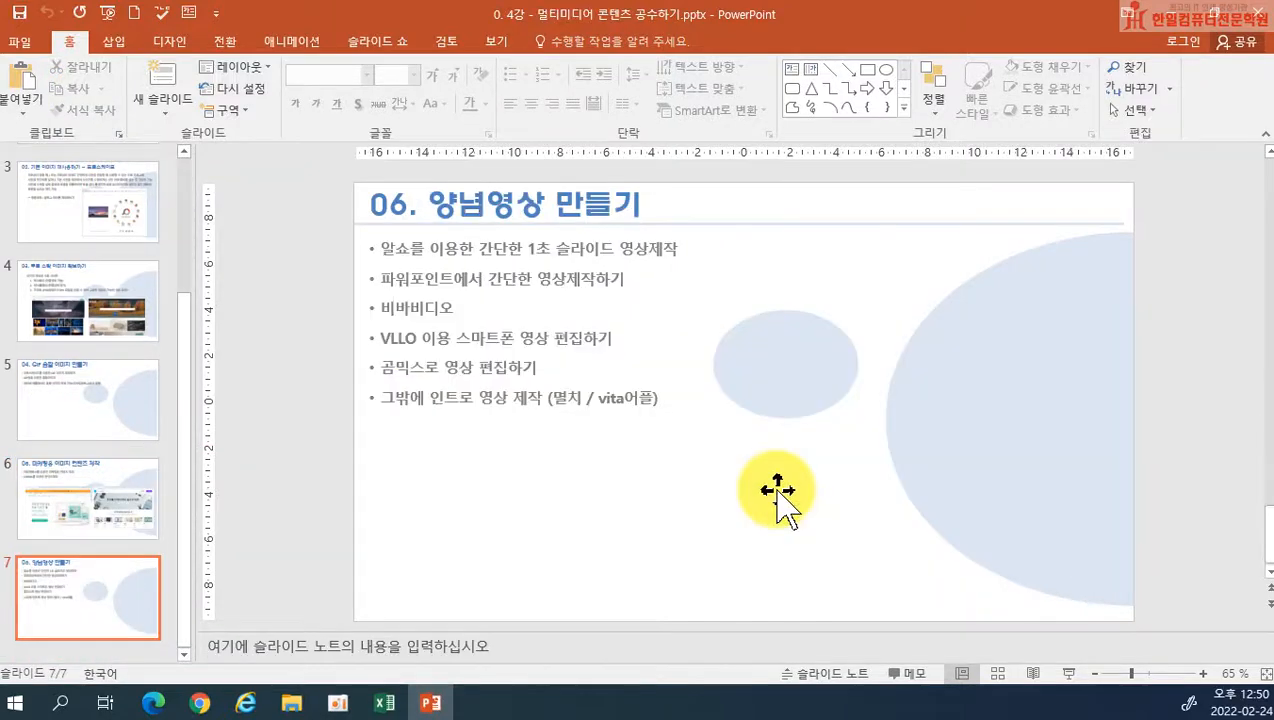
{"action": "left_click", "coordinate": [1240, 702]}
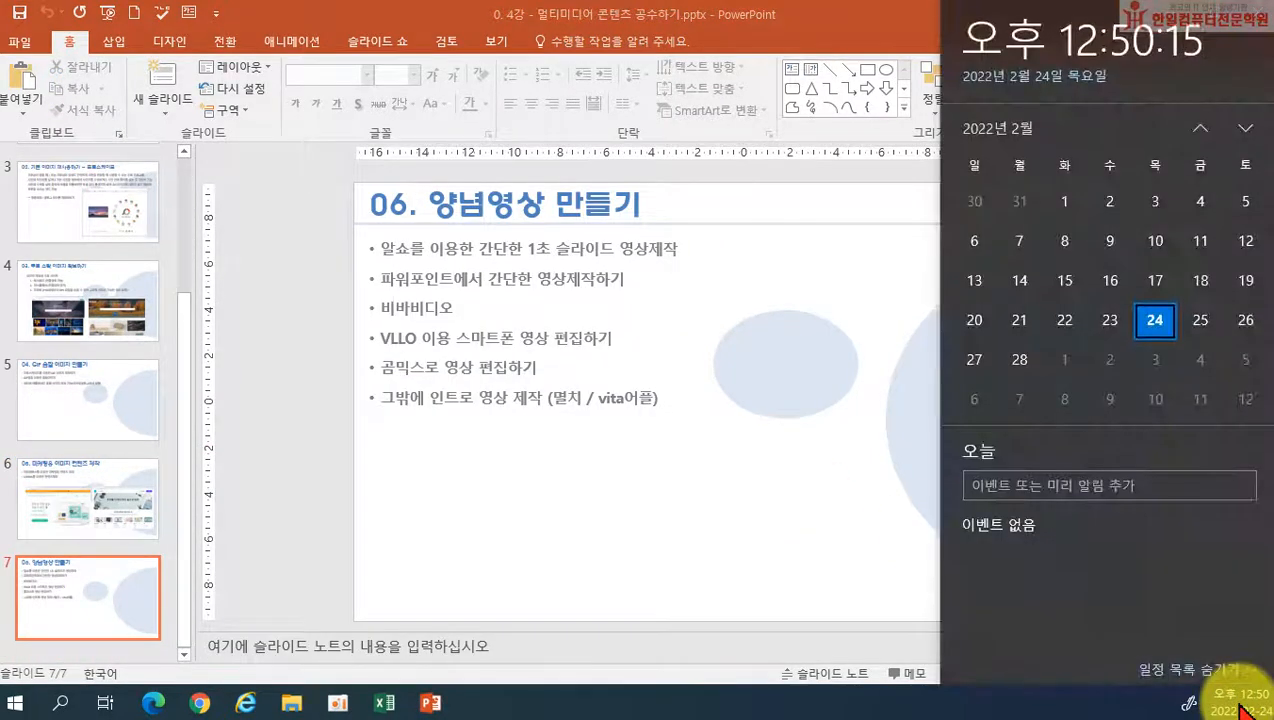